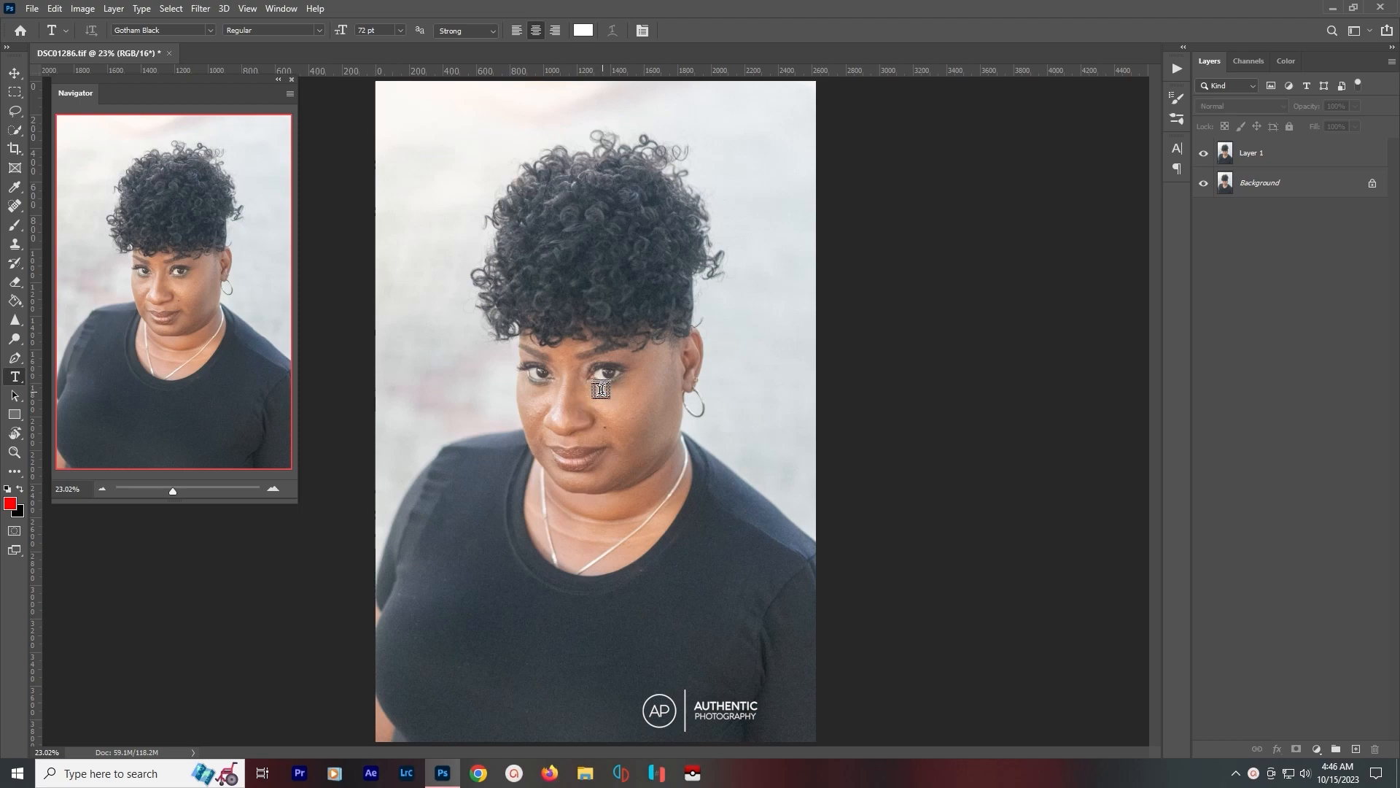
Examine the portrait's eyes and cheek skin at close range before returning to the whole image.
{"action": "scroll", "coordinate": [603, 380], "scroll_direction": "up", "scroll_amount": 10}
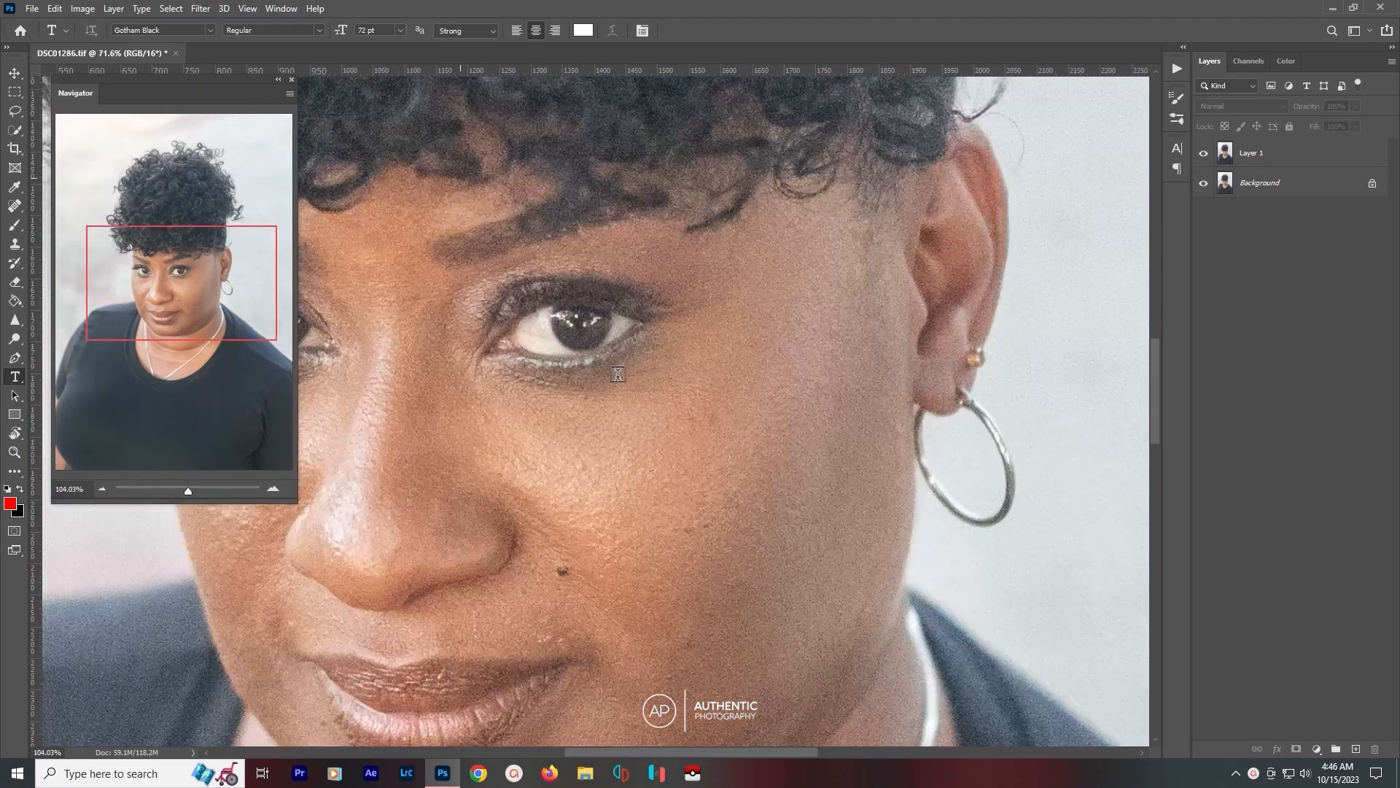
{"action": "left_click_drag", "start_coordinate": [501, 460], "coordinate": [687, 469]}
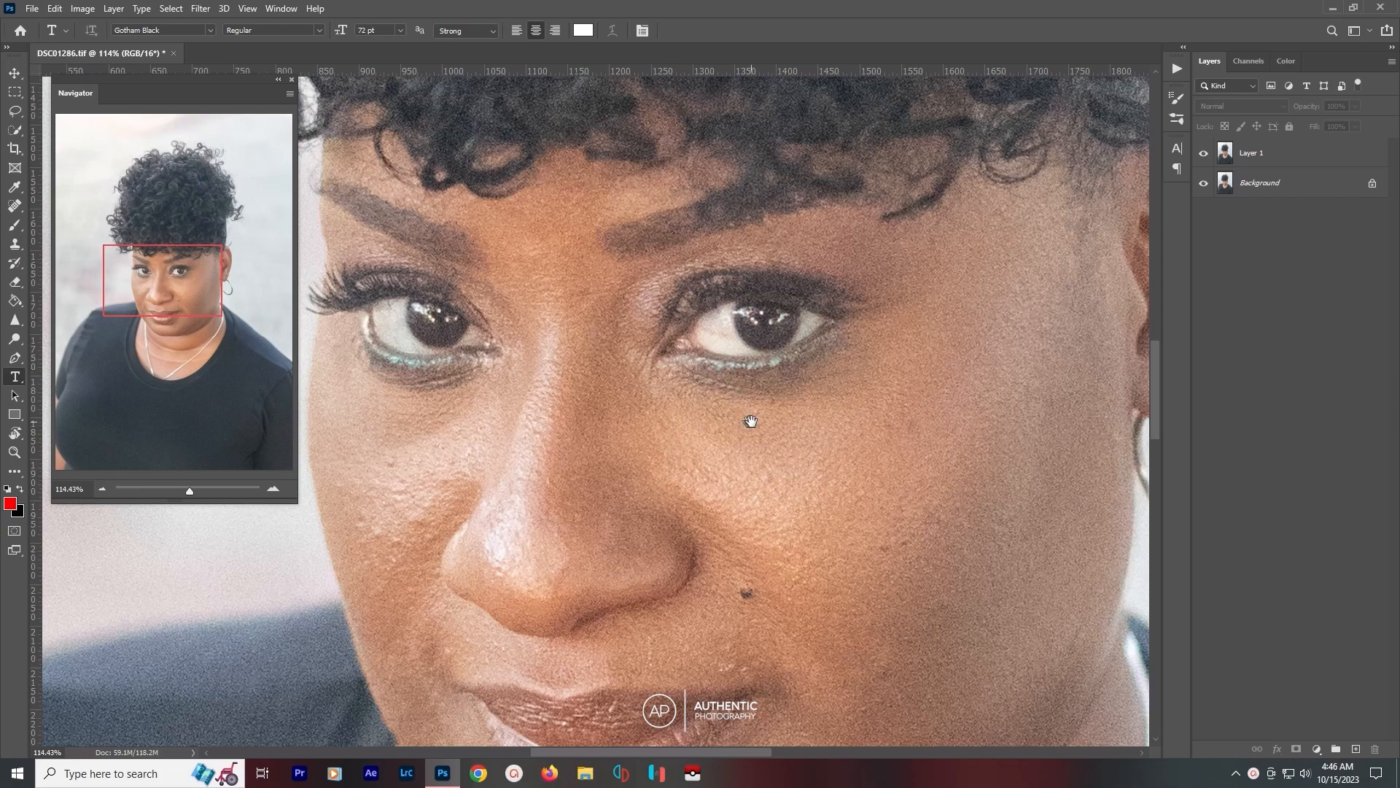
{"action": "left_click_drag", "start_coordinate": [775, 421], "coordinate": [759, 418]}
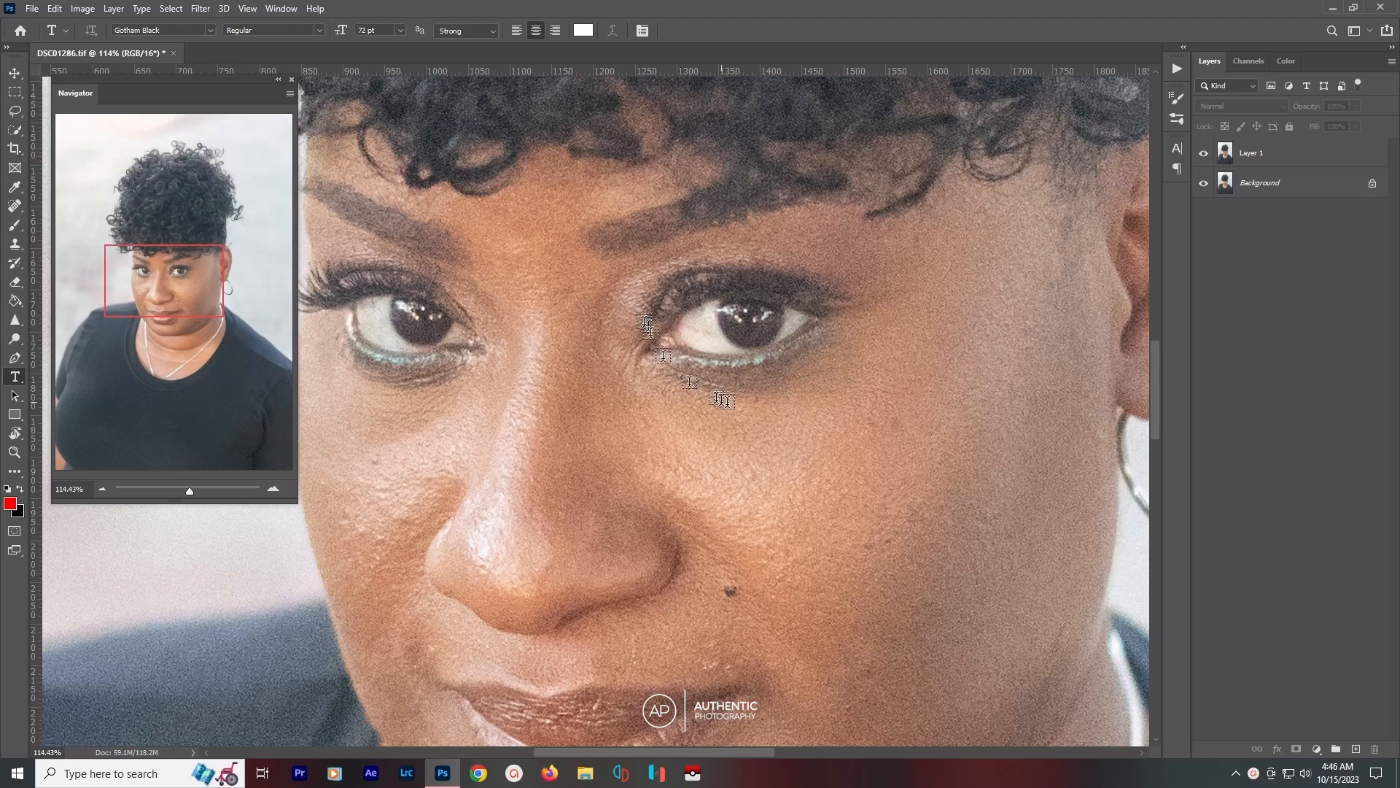
{"action": "left_click_drag", "start_coordinate": [716, 520], "coordinate": [582, 219]}
{"action": "left_click_drag", "start_coordinate": [762, 266], "coordinate": [523, 183]}
{"action": "scroll", "coordinate": [597, 318], "scroll_direction": "up", "scroll_amount": 6}
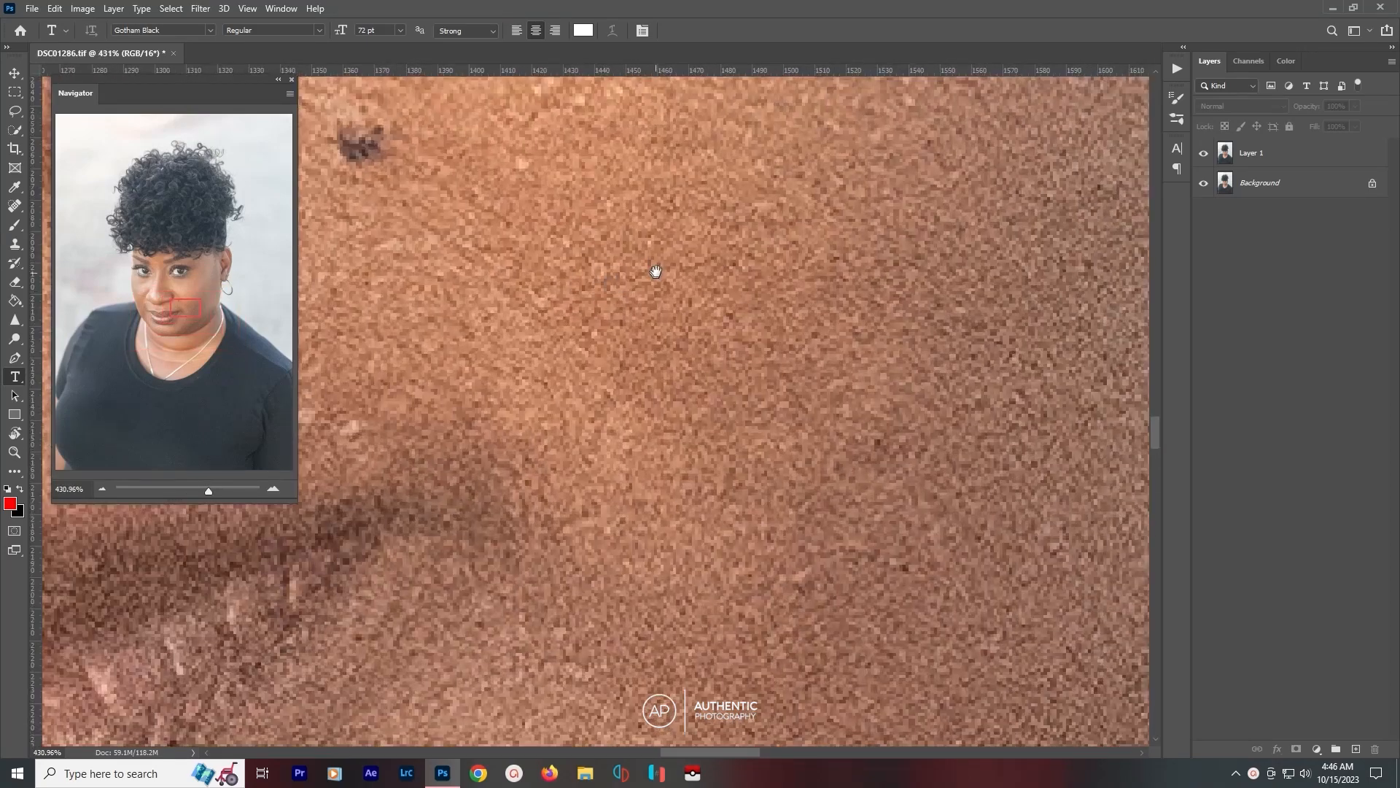
{"action": "left_click_drag", "start_coordinate": [655, 271], "coordinate": [400, 406]}
{"action": "left_click_drag", "start_coordinate": [604, 365], "coordinate": [489, 447]}
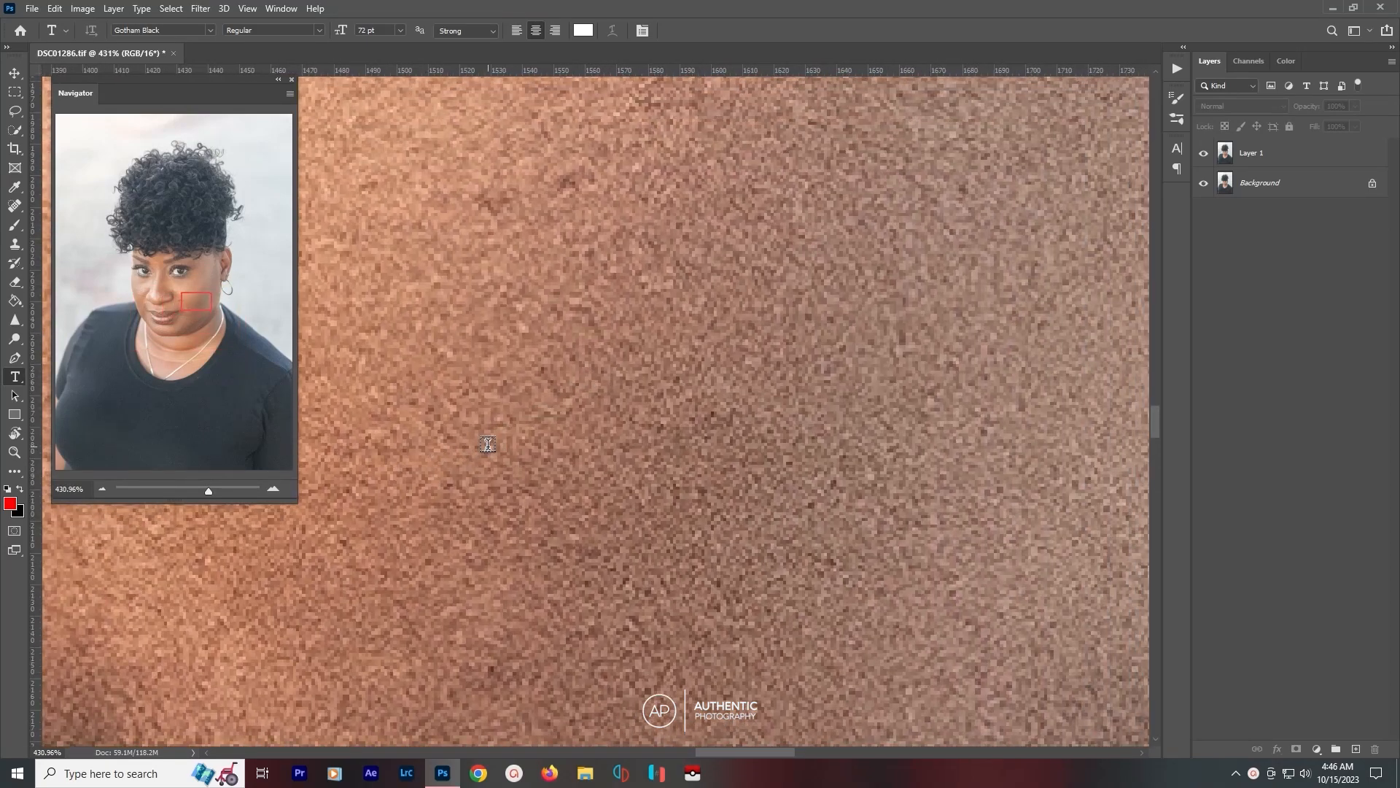
{"action": "key", "text": "ctrl+0"}
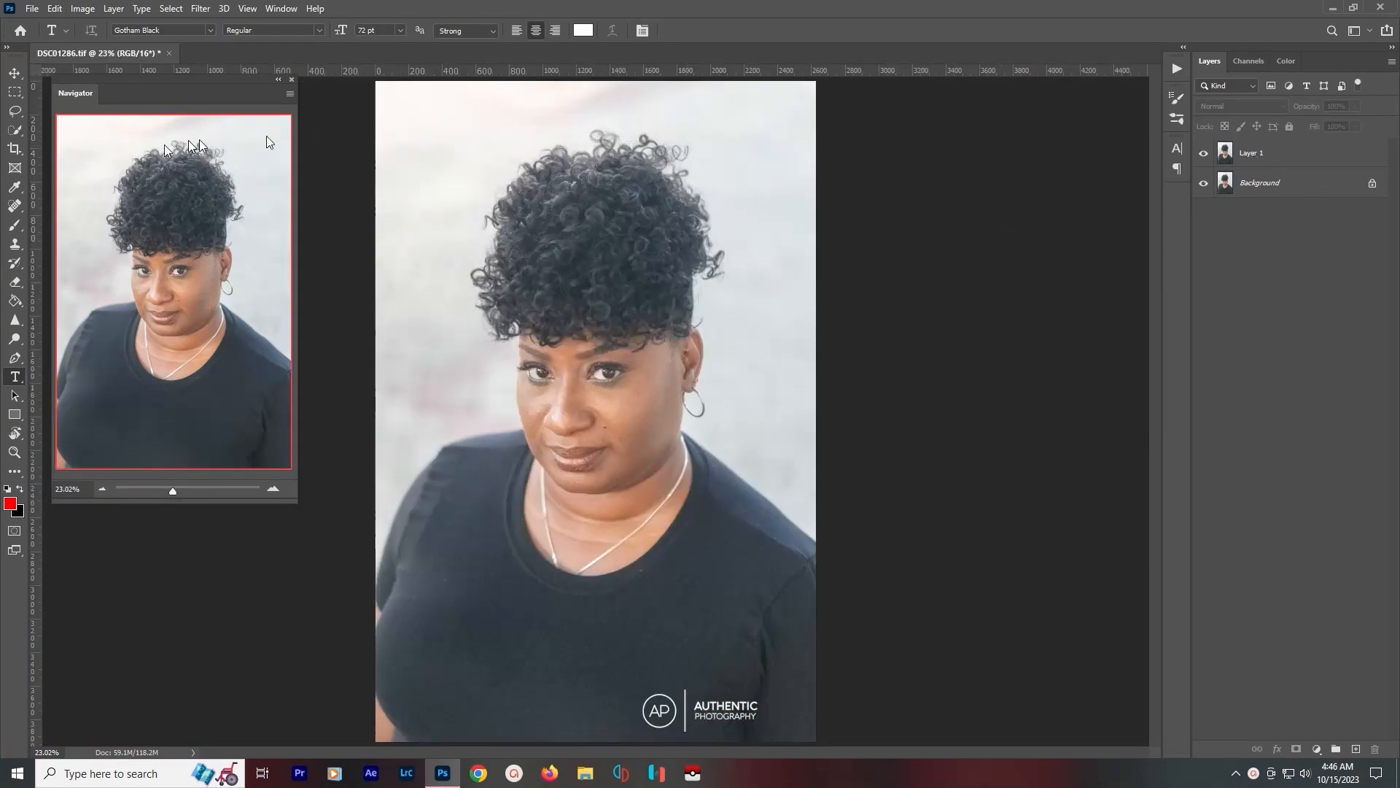
On Layer 1, select the round iris of the eye nearer the earring with the Elliptical Marquee tool.
{"action": "scroll", "coordinate": [610, 397], "scroll_direction": "up", "scroll_amount": 8}
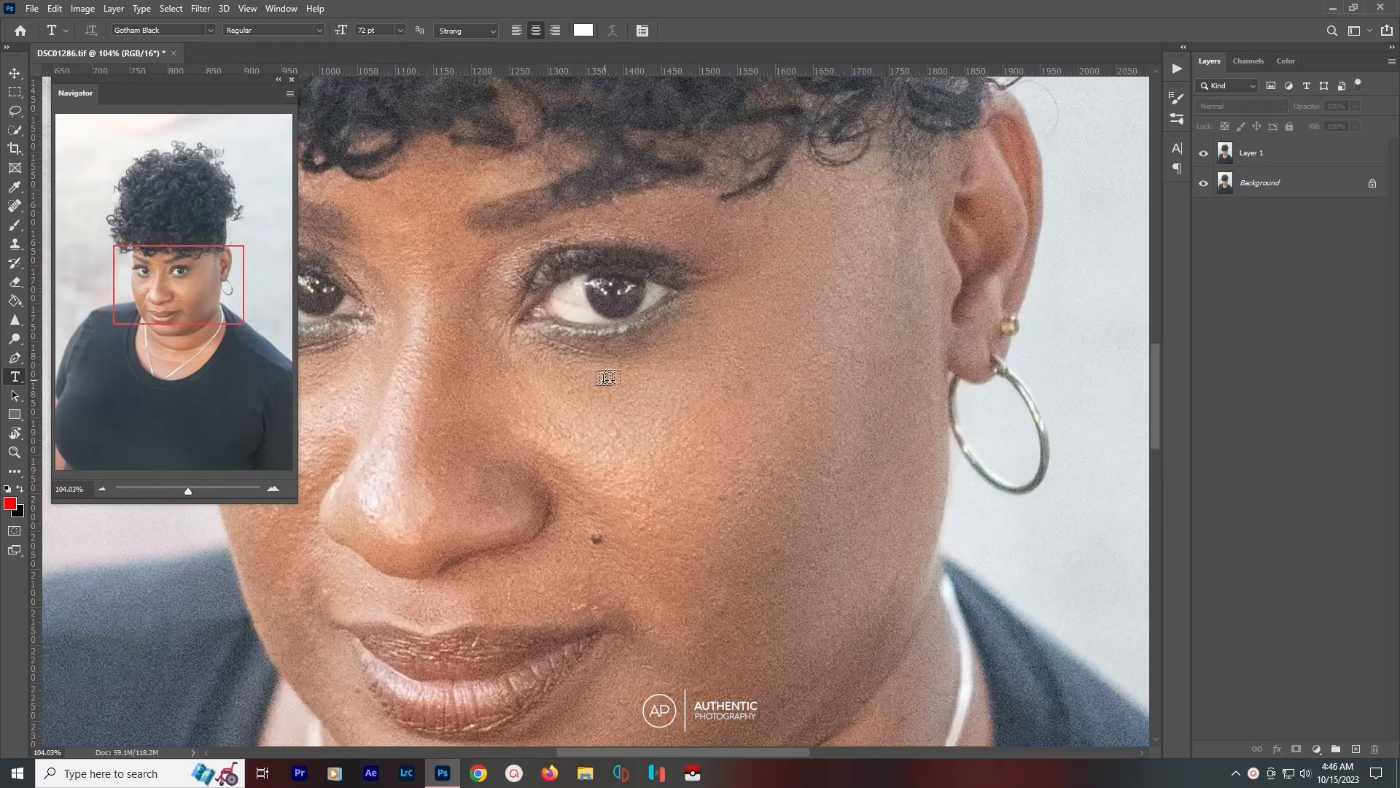
{"action": "left_click_drag", "start_coordinate": [542, 328], "coordinate": [672, 288]}
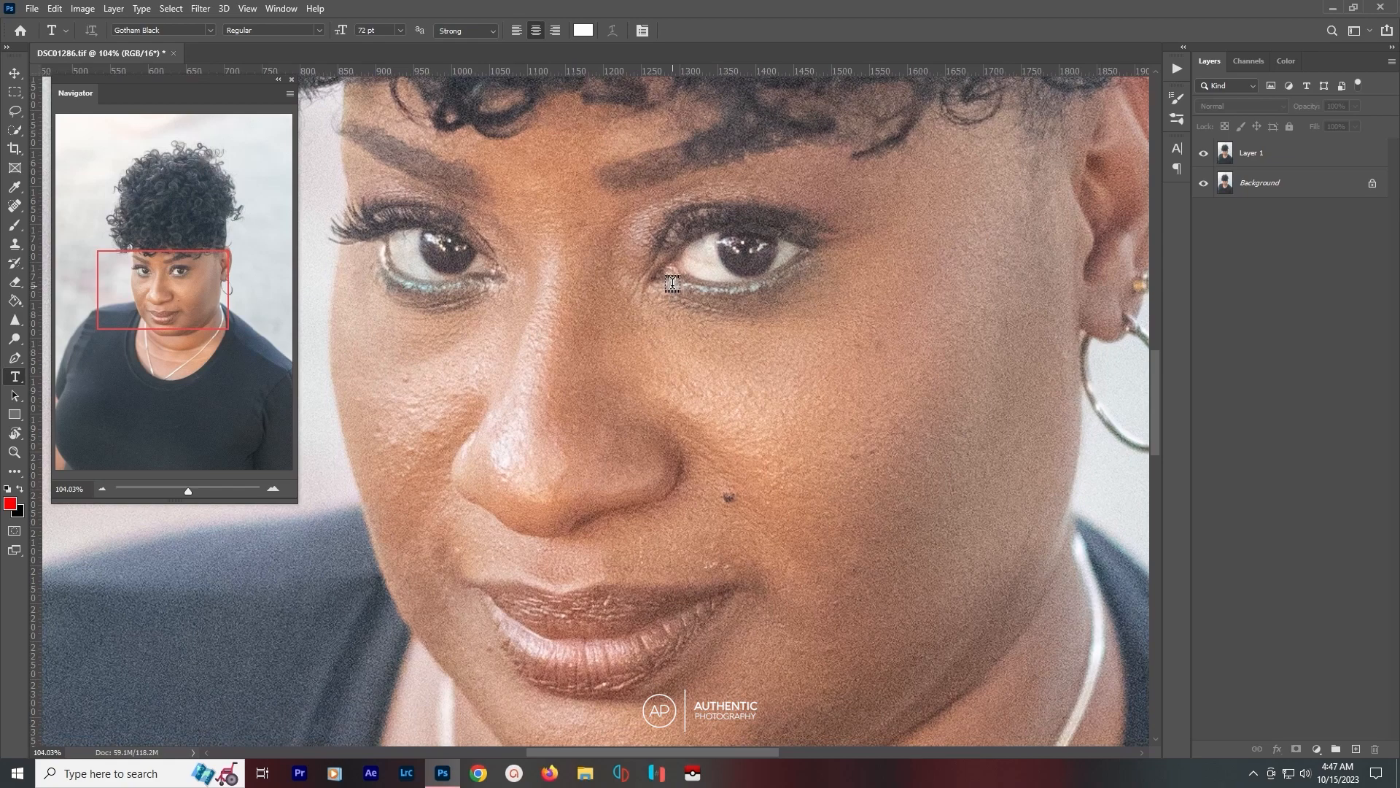
{"action": "left_click", "coordinate": [14, 97]}
{"action": "left_click", "coordinate": [51, 118]}
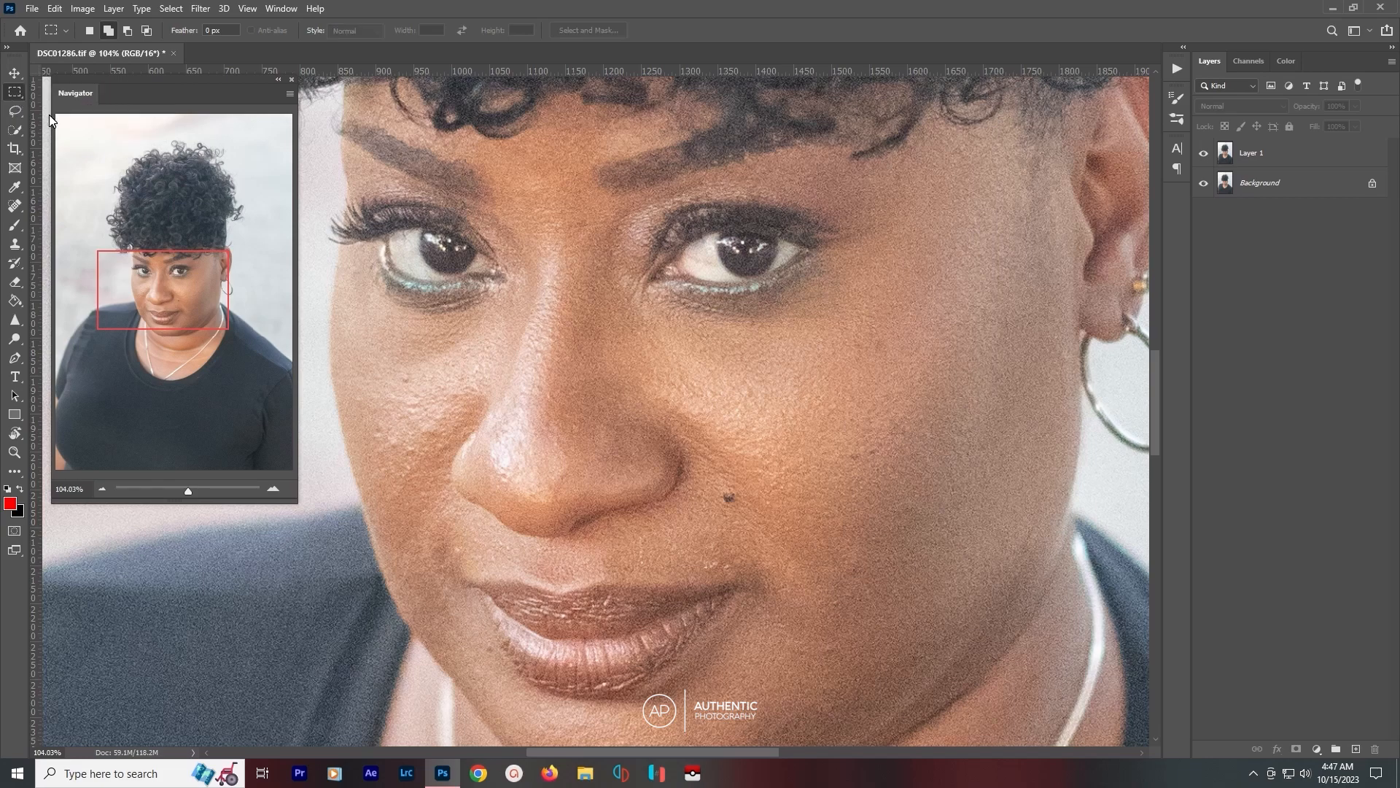
{"action": "left_click", "coordinate": [16, 93]}
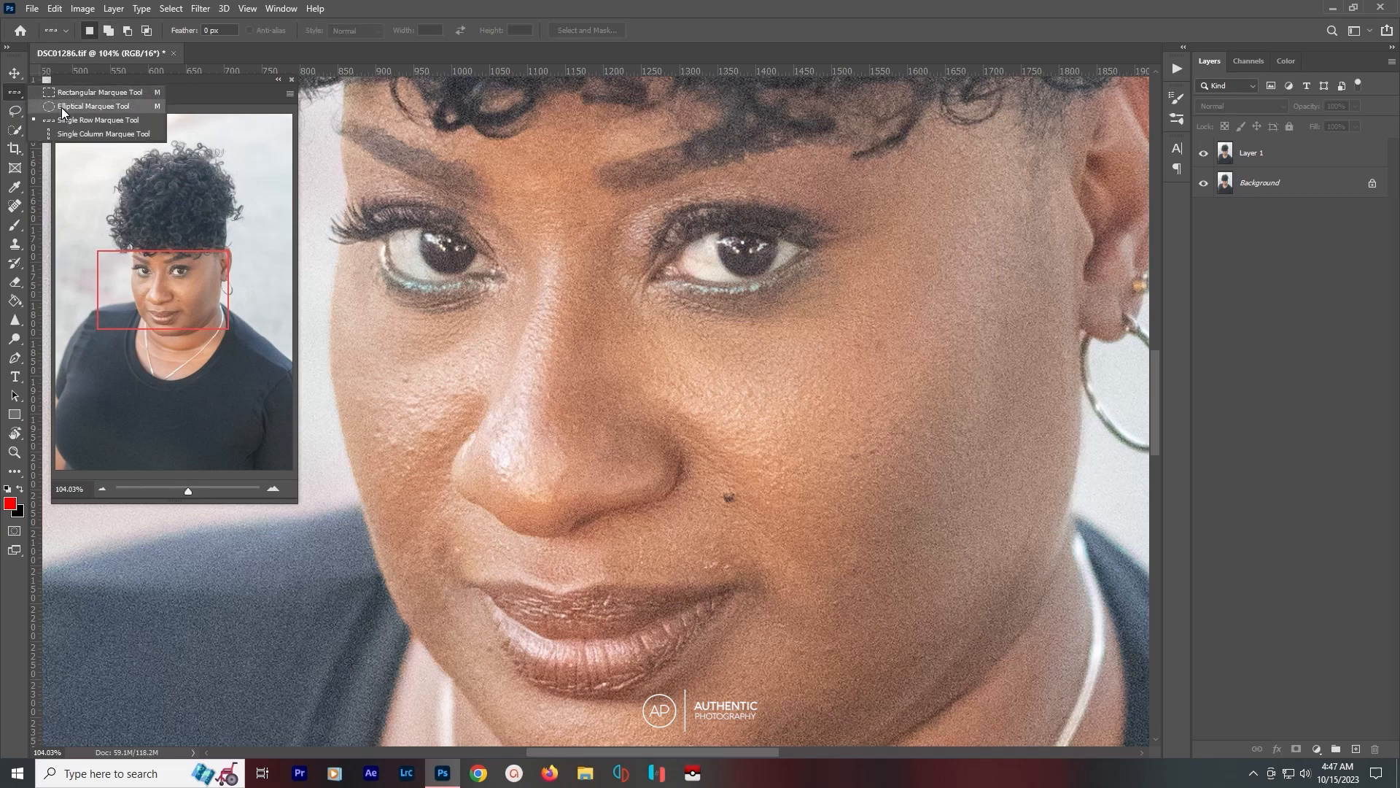
{"action": "left_click", "coordinate": [61, 108]}
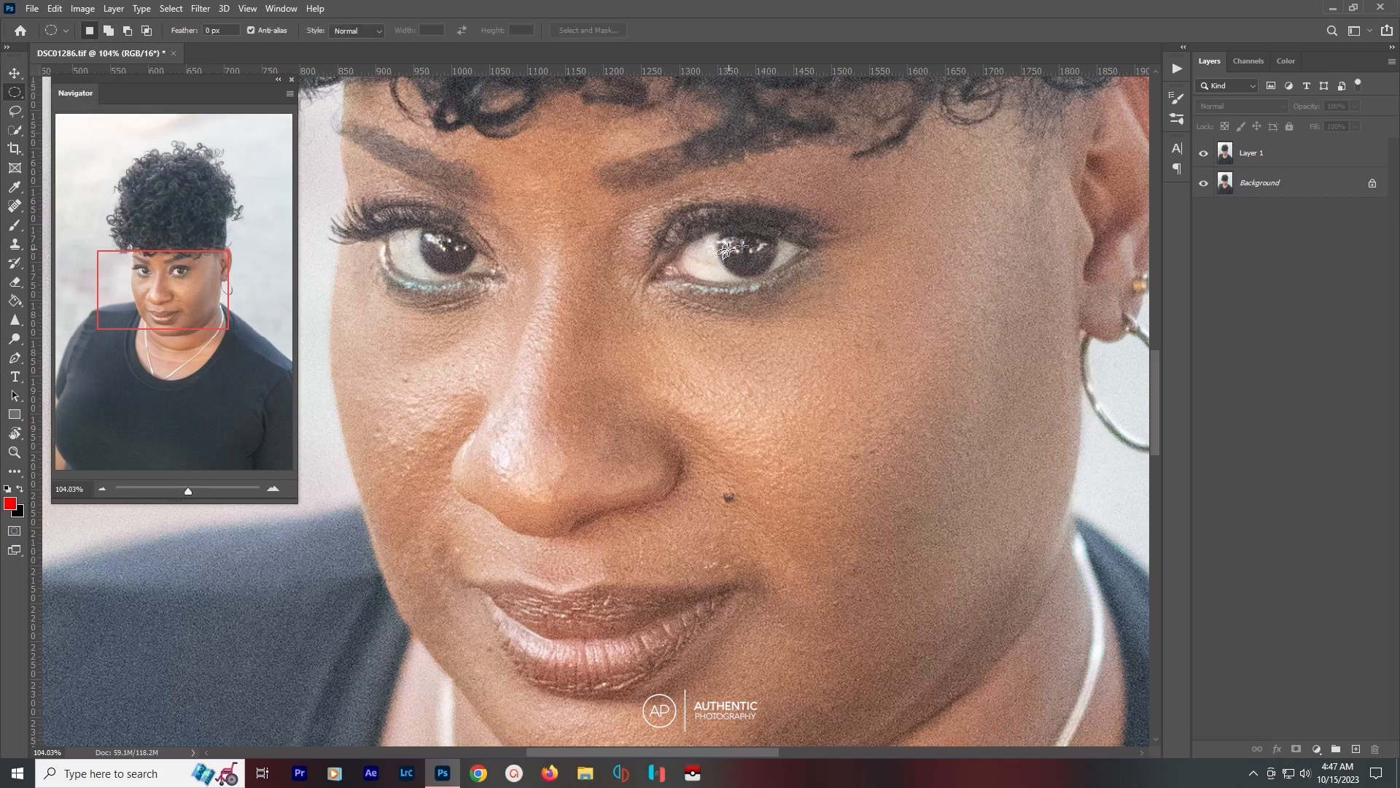
{"action": "left_click", "coordinate": [1252, 153]}
{"action": "scroll", "coordinate": [757, 236], "scroll_direction": "up", "scroll_amount": 5}
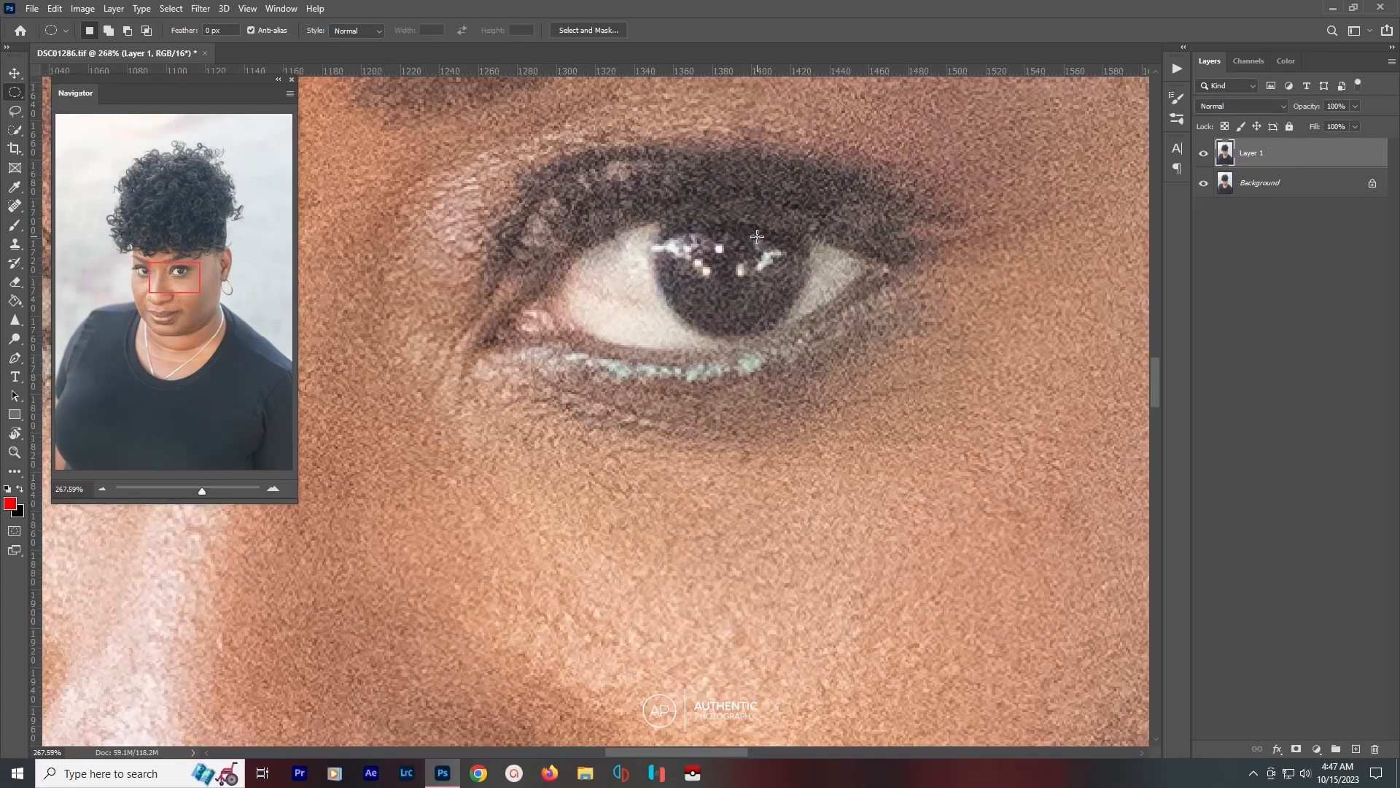
{"action": "scroll", "coordinate": [757, 235], "scroll_direction": "up", "scroll_amount": 1}
{"action": "left_click_drag", "start_coordinate": [647, 211], "coordinate": [816, 350]}
{"action": "key", "text": "space"}
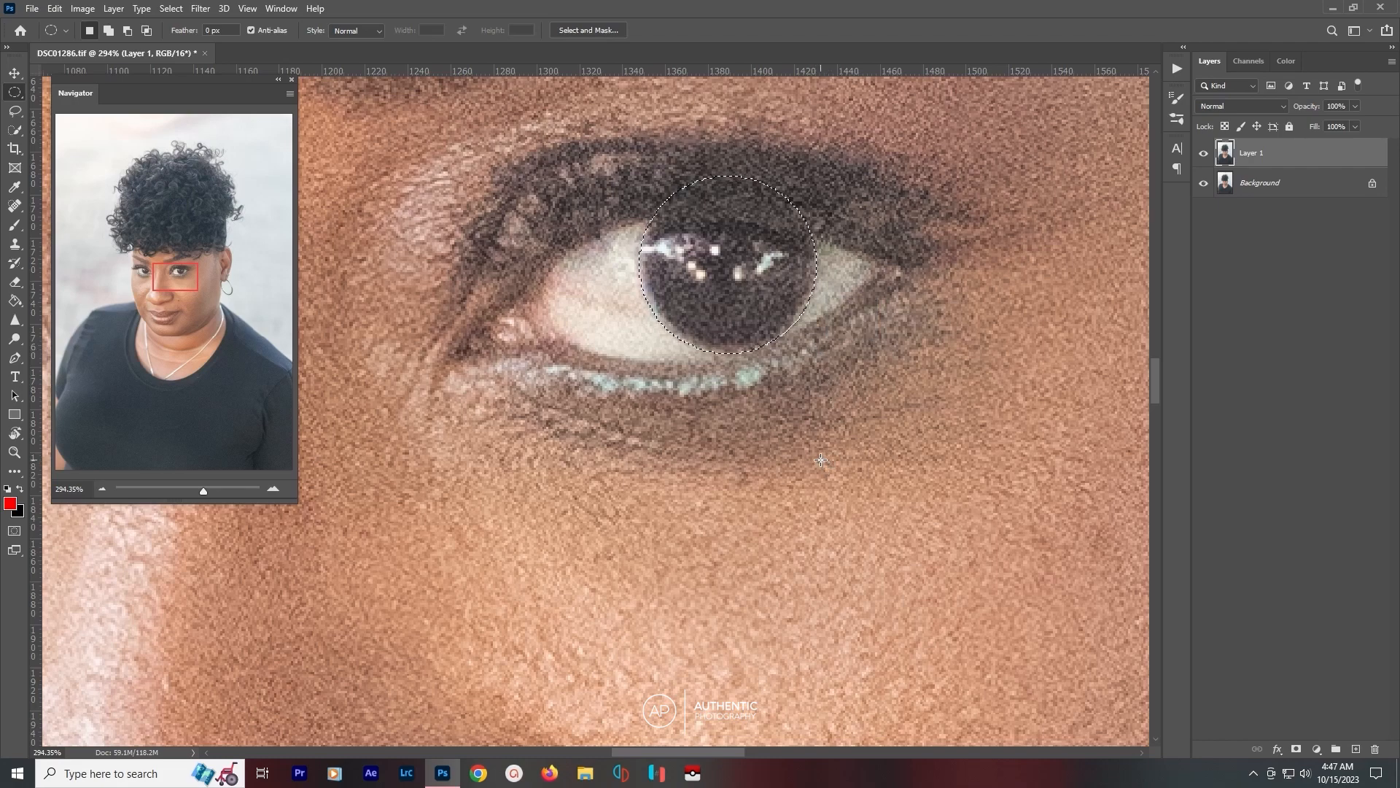
Intersect the iris selection with a larger ellipse so the part covered by the upper eyelid is left out.
{"action": "key", "text": "alt"}
{"action": "key", "text": "shift"}
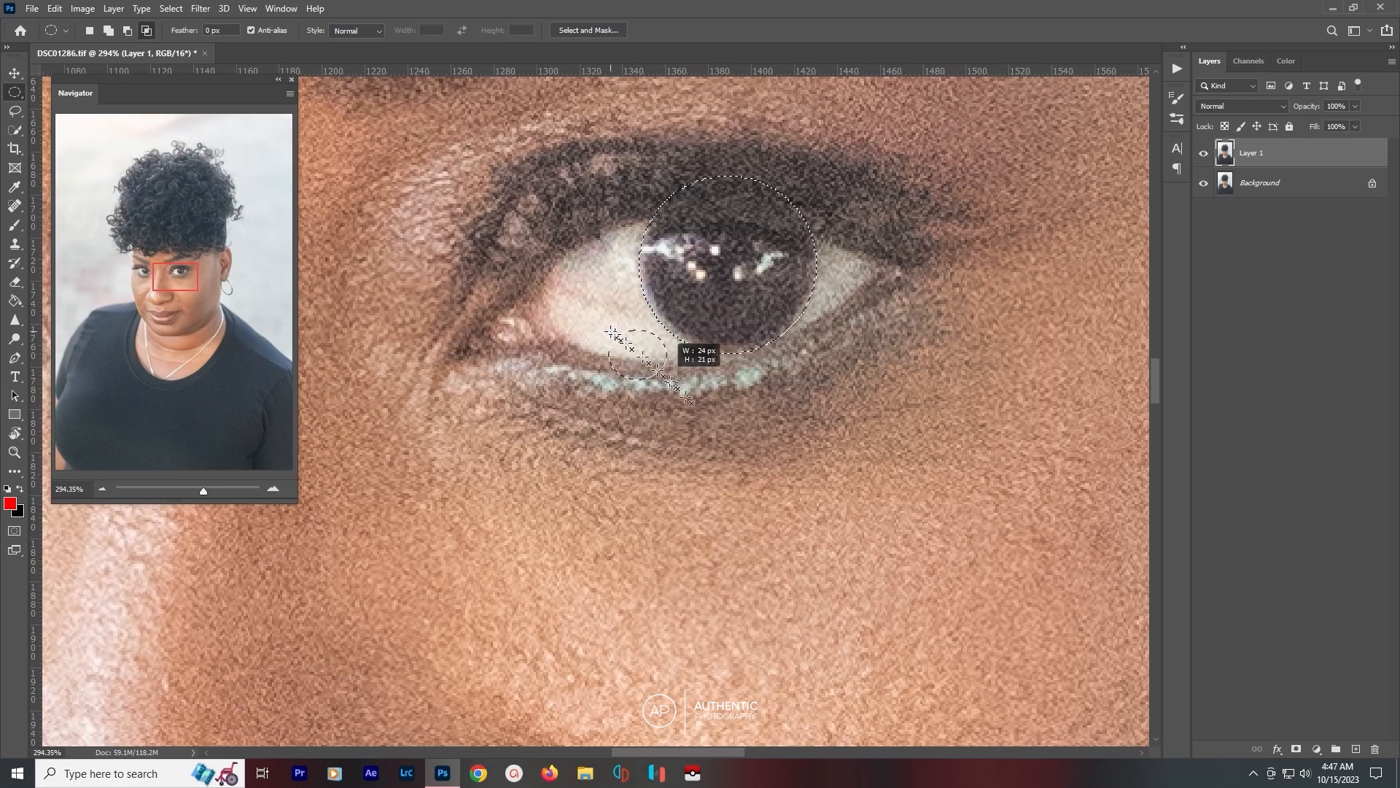
{"action": "mouse_move", "coordinate": [660, 373]}
{"action": "left_mouse_down"}
{"action": "mouse_move", "coordinate": [828, 500]}
{"action": "mouse_move", "coordinate": [851, 500]}
{"action": "mouse_move", "coordinate": [837, 407]}
{"action": "mouse_move", "coordinate": [976, 450]}
{"action": "mouse_move", "coordinate": [905, 456]}
{"action": "left_mouse_up"}
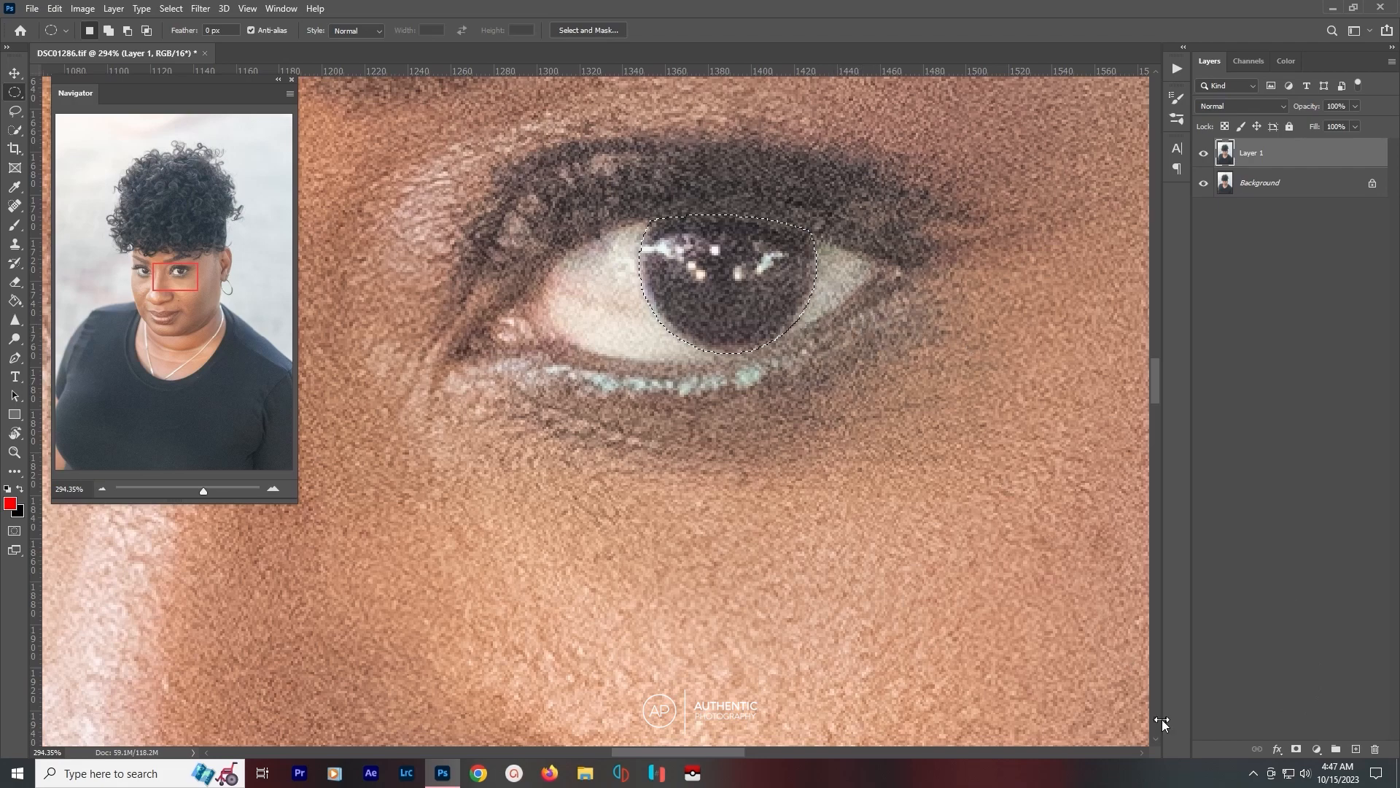
Add a layer mask to Layer 1 from the iris selection and check the mask on its own.
{"action": "left_click", "coordinate": [1295, 750]}
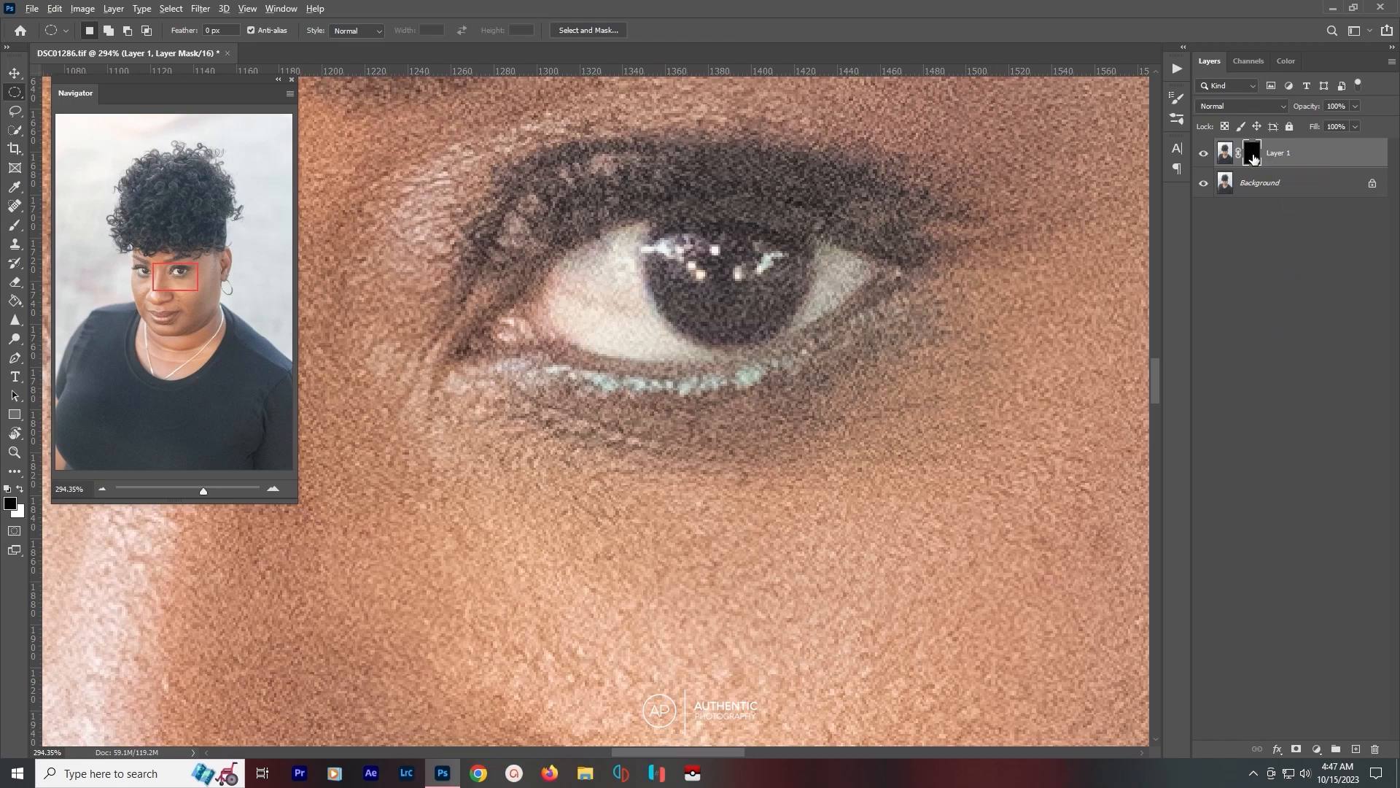
{"action": "left_click", "coordinate": [1253, 159], "text": "alt"}
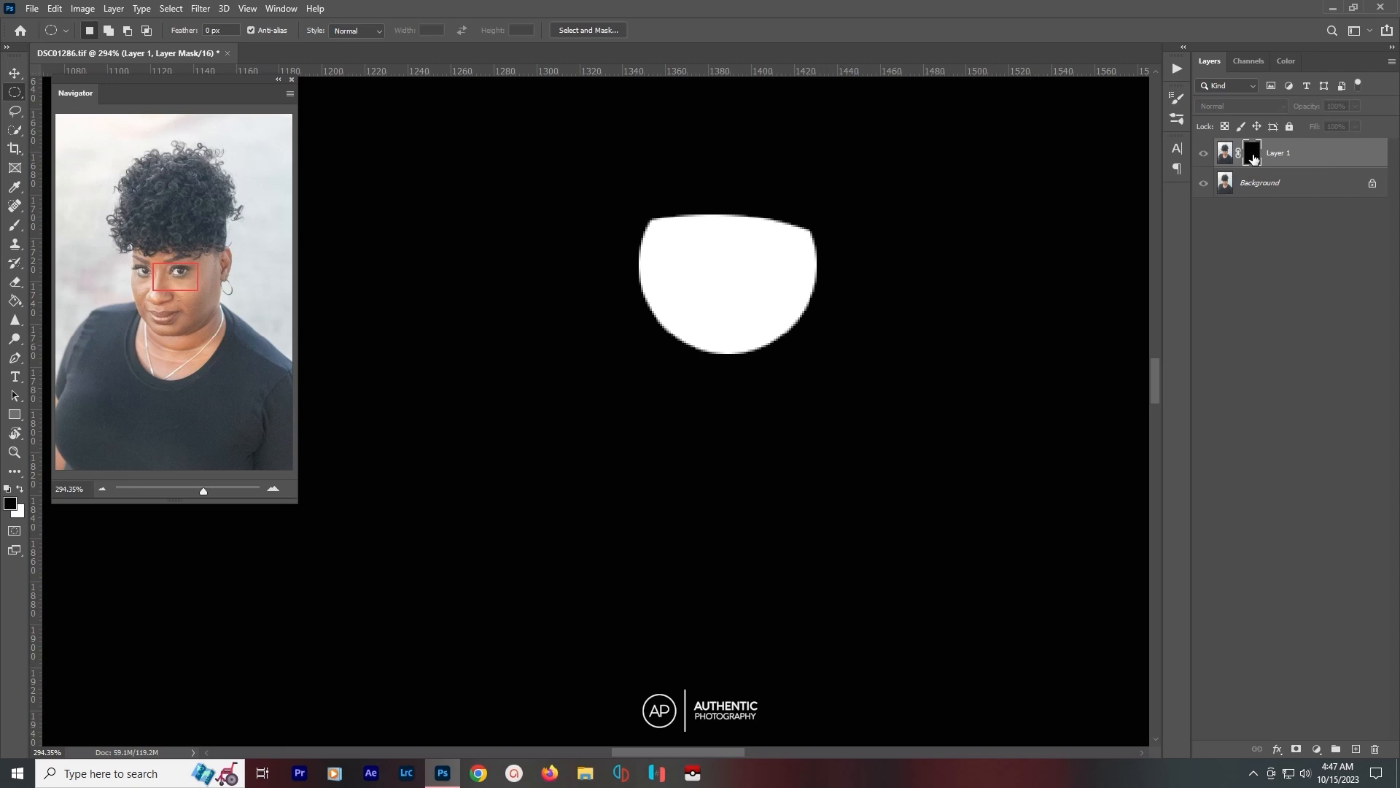
{"action": "left_click", "coordinate": [1253, 159], "text": "alt"}
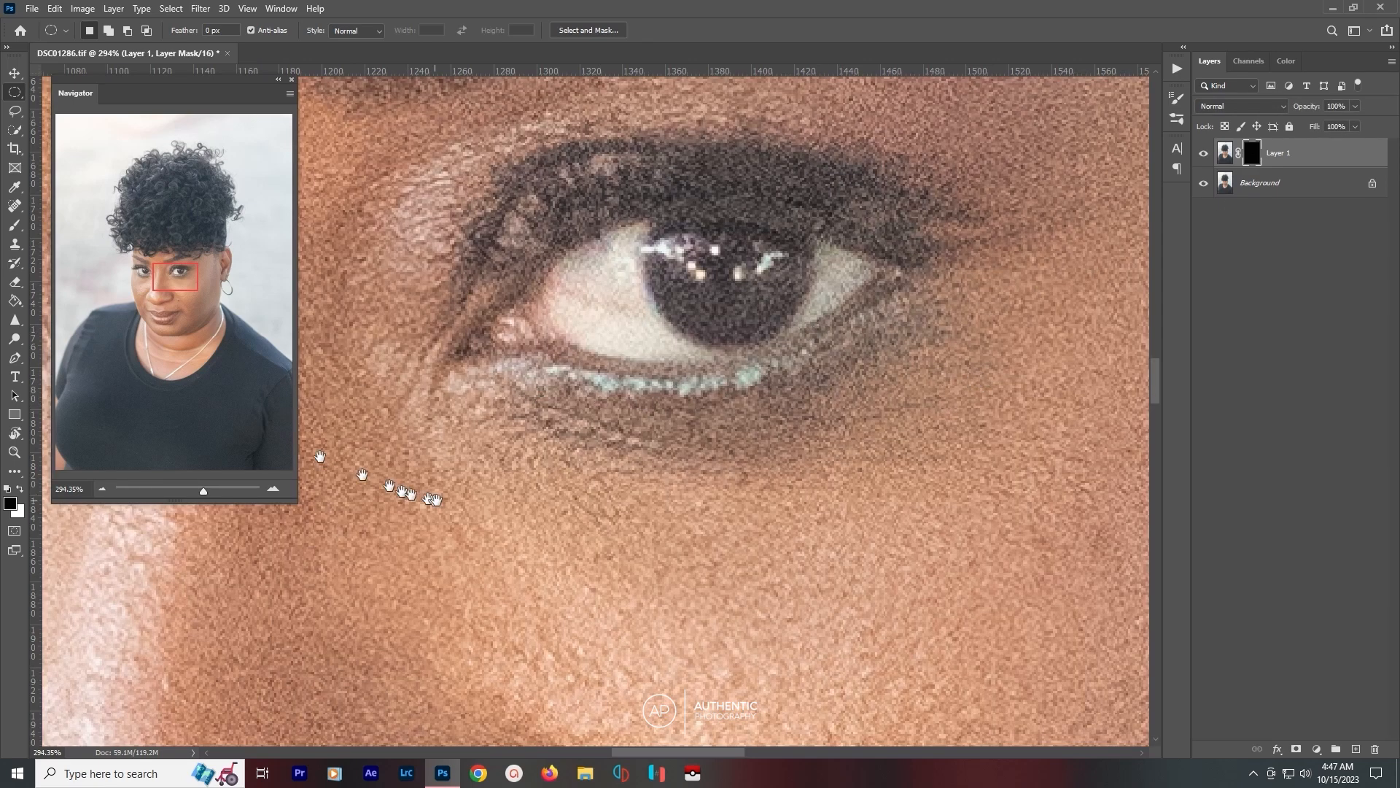
Select the other eye's iris with an ellipse and intersect it with a larger ellipse to exclude the eyelid area.
{"action": "left_click_drag", "start_coordinate": [399, 493], "coordinate": [694, 482]}
{"action": "left_click_drag", "start_coordinate": [436, 478], "coordinate": [517, 471]}
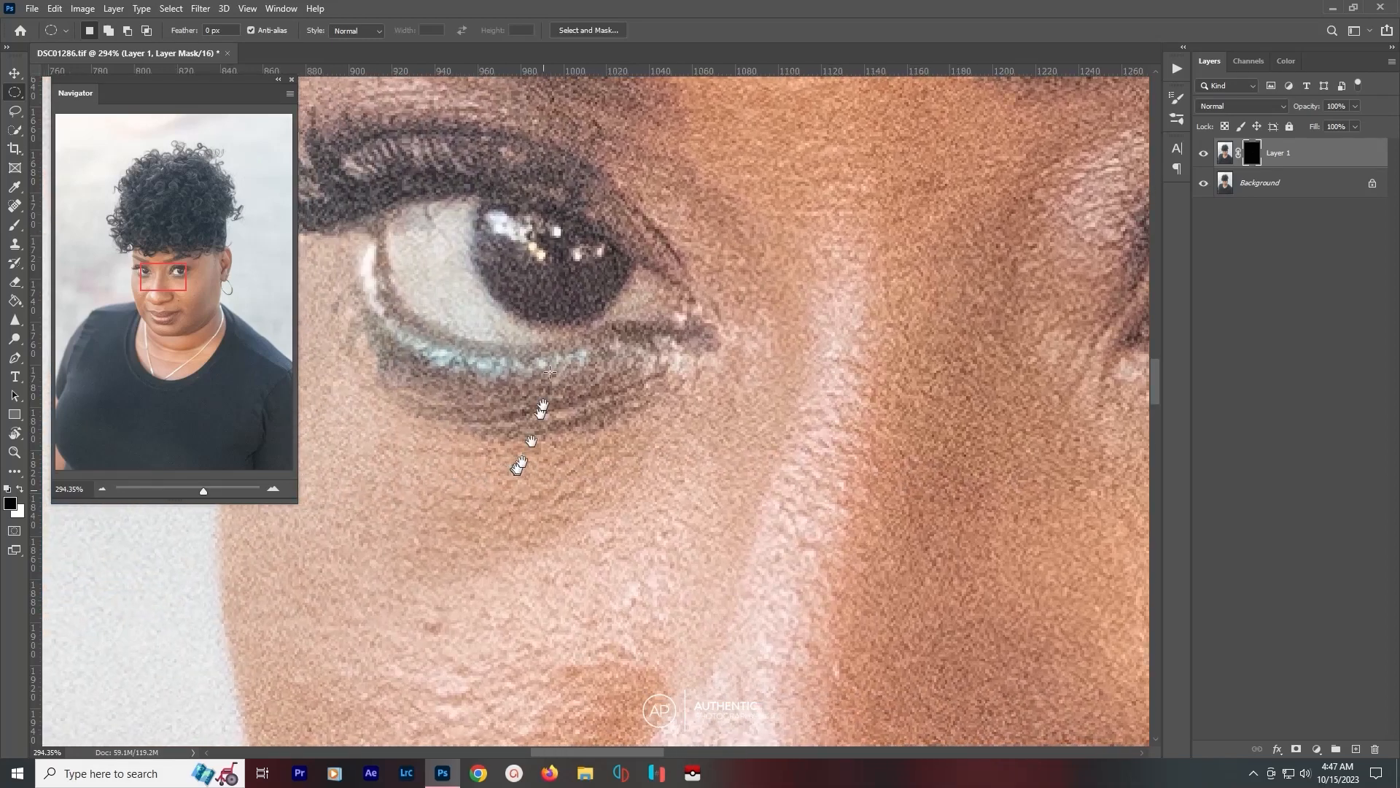
{"action": "left_click_drag", "start_coordinate": [488, 199], "coordinate": [646, 322]}
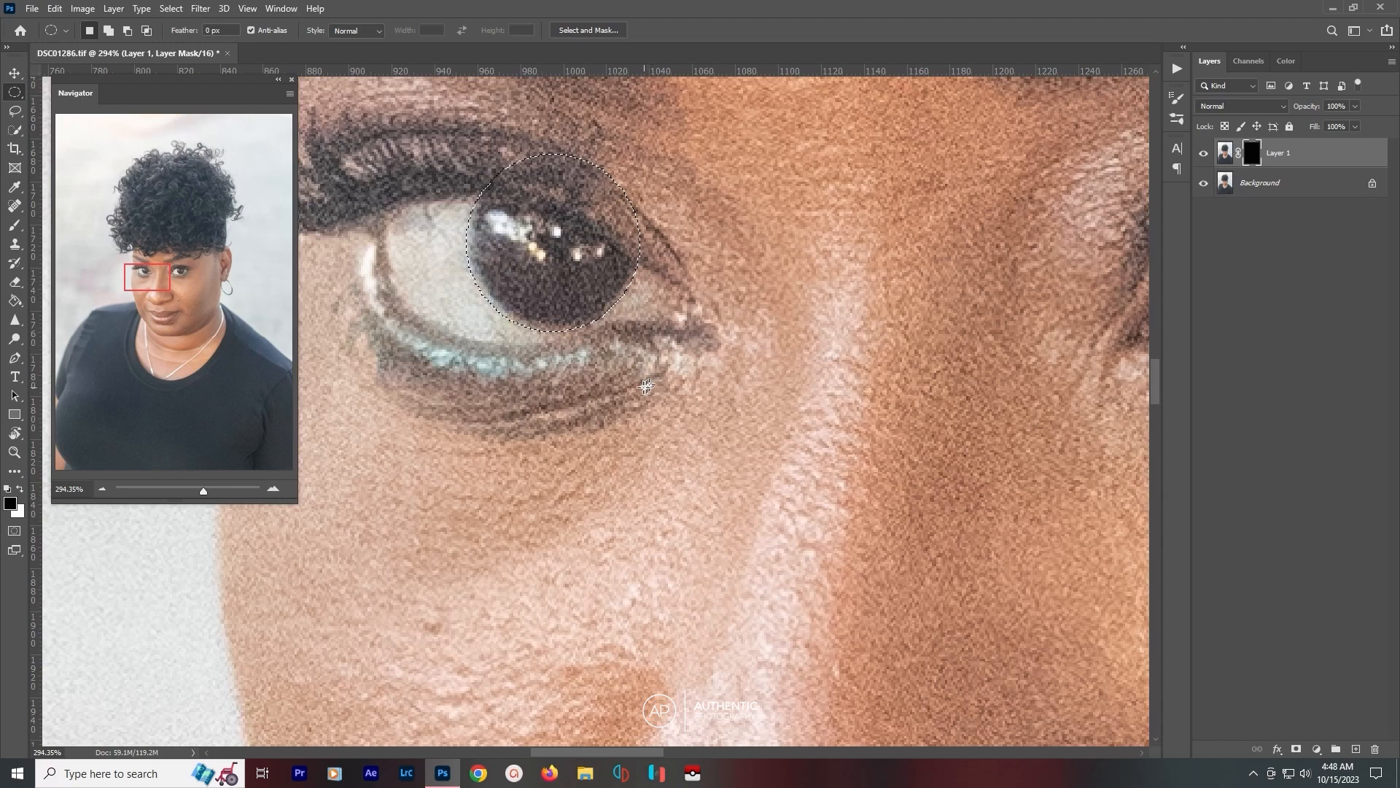
{"action": "left_click_drag", "start_coordinate": [434, 351], "coordinate": [662, 474]}
{"action": "key", "text": "alt+space"}
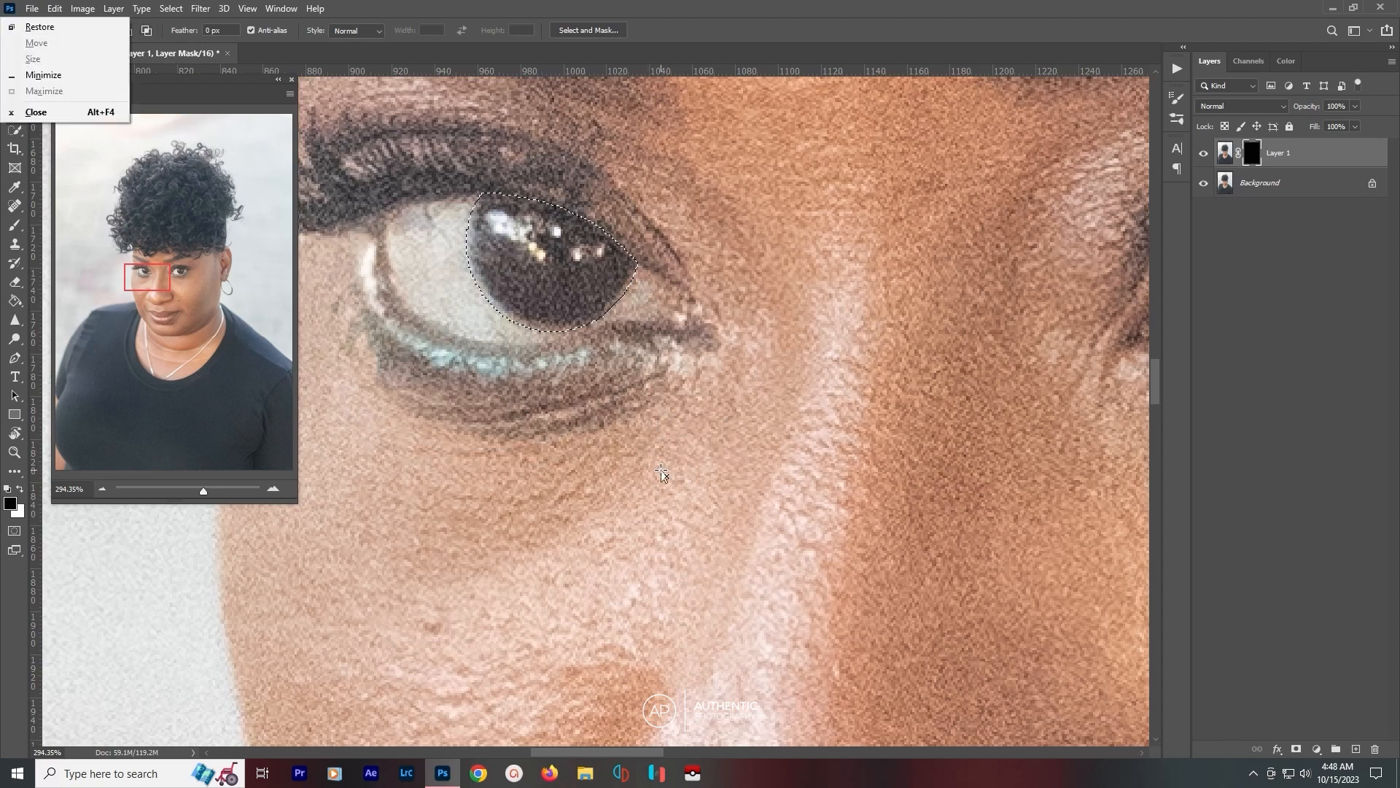
{"action": "left_click", "coordinate": [905, 5]}
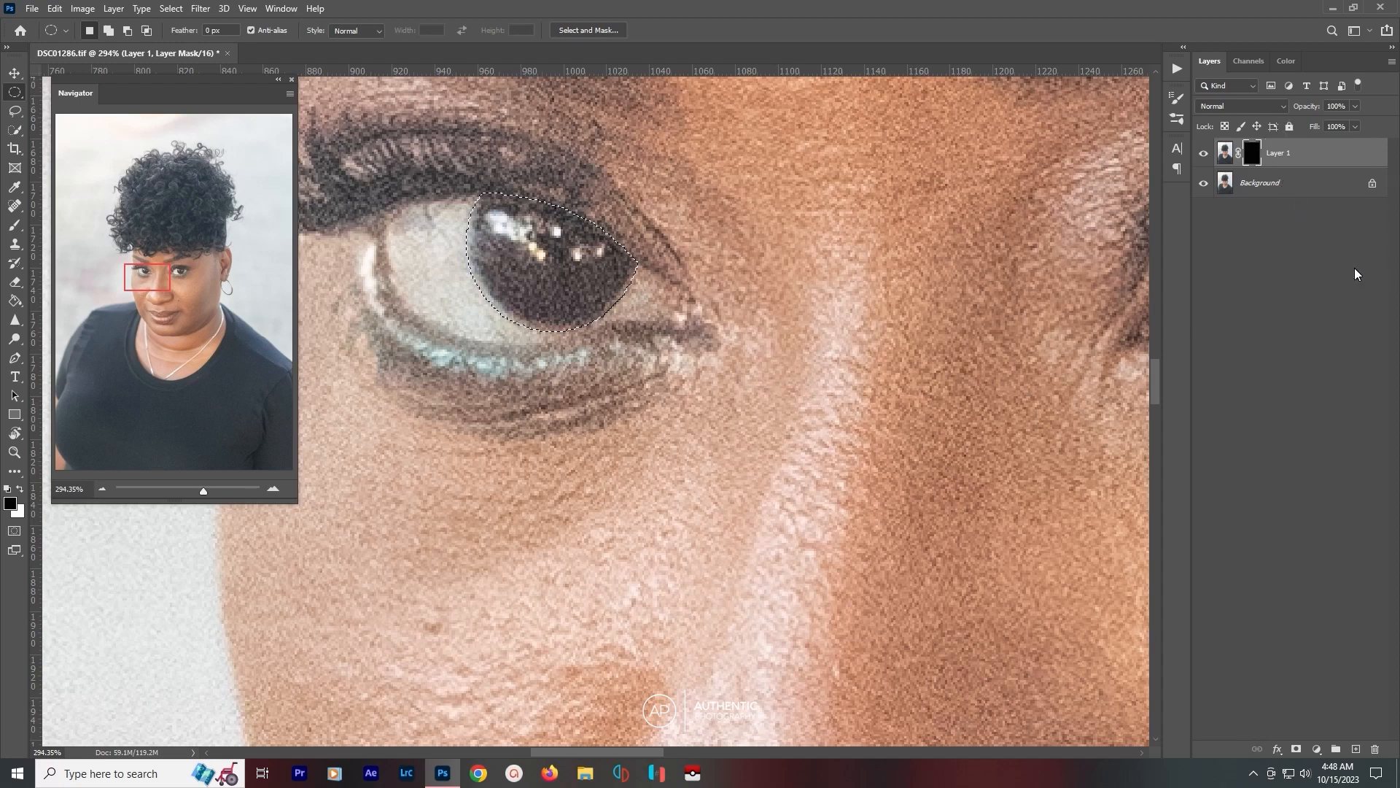
Fill the second iris selection with white on Layer 1's mask and display the mask alone to inspect both shapes.
{"action": "left_click", "coordinate": [1253, 161], "text": "alt"}
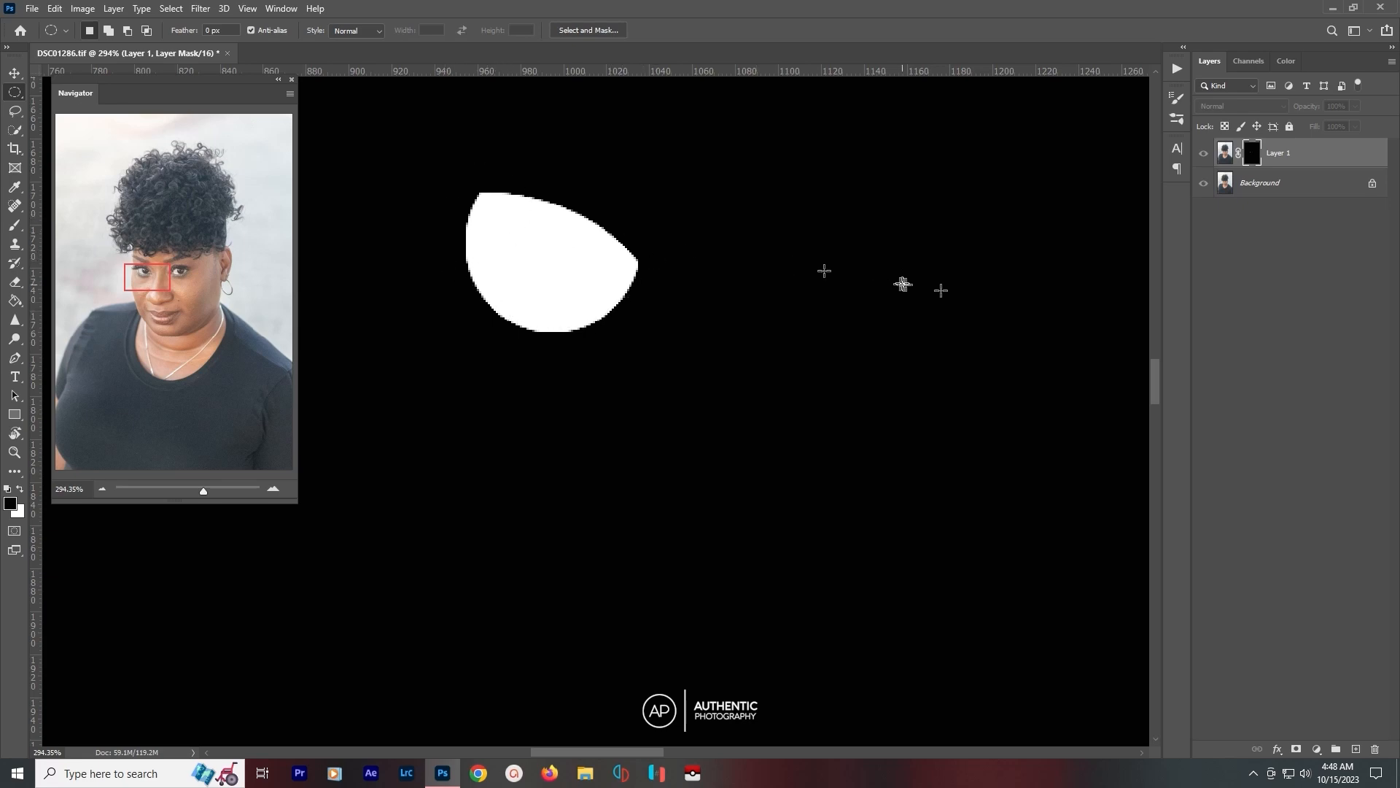
{"action": "scroll", "coordinate": [988, 356], "scroll_direction": "down", "scroll_amount": 5}
{"action": "scroll", "coordinate": [987, 356], "scroll_direction": "down", "scroll_amount": 1}
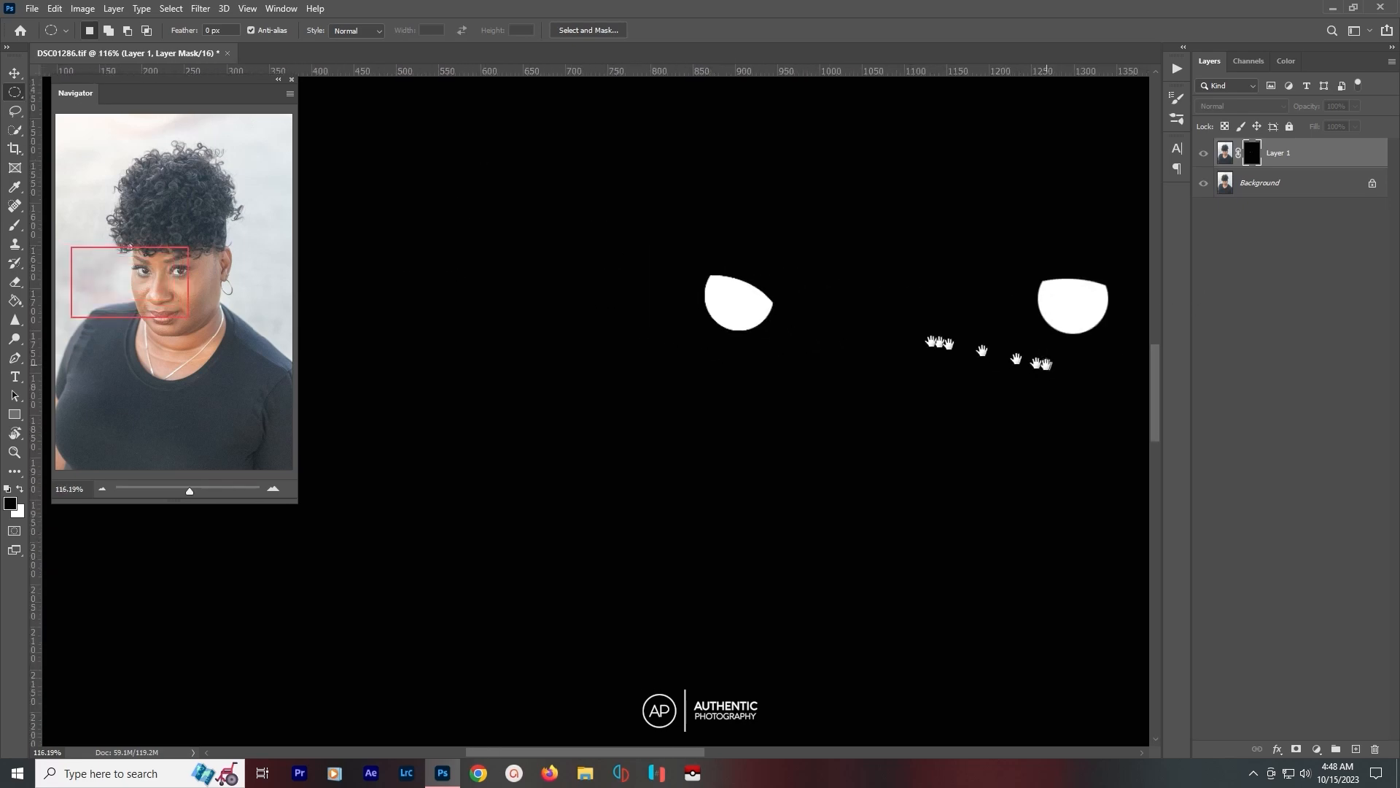
{"action": "left_click_drag", "start_coordinate": [981, 336], "coordinate": [764, 337]}
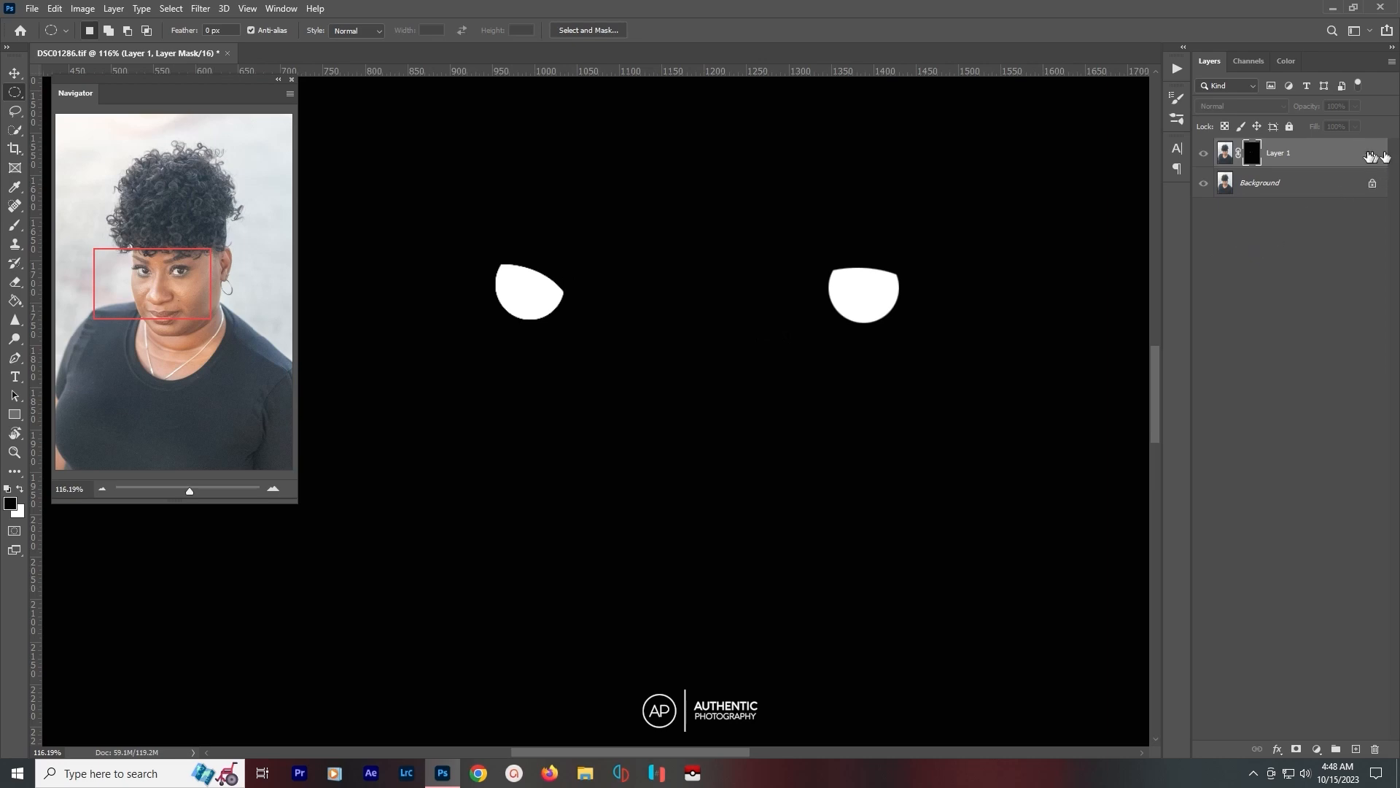
{"action": "scroll", "coordinate": [870, 323], "scroll_direction": "up", "scroll_amount": 2}
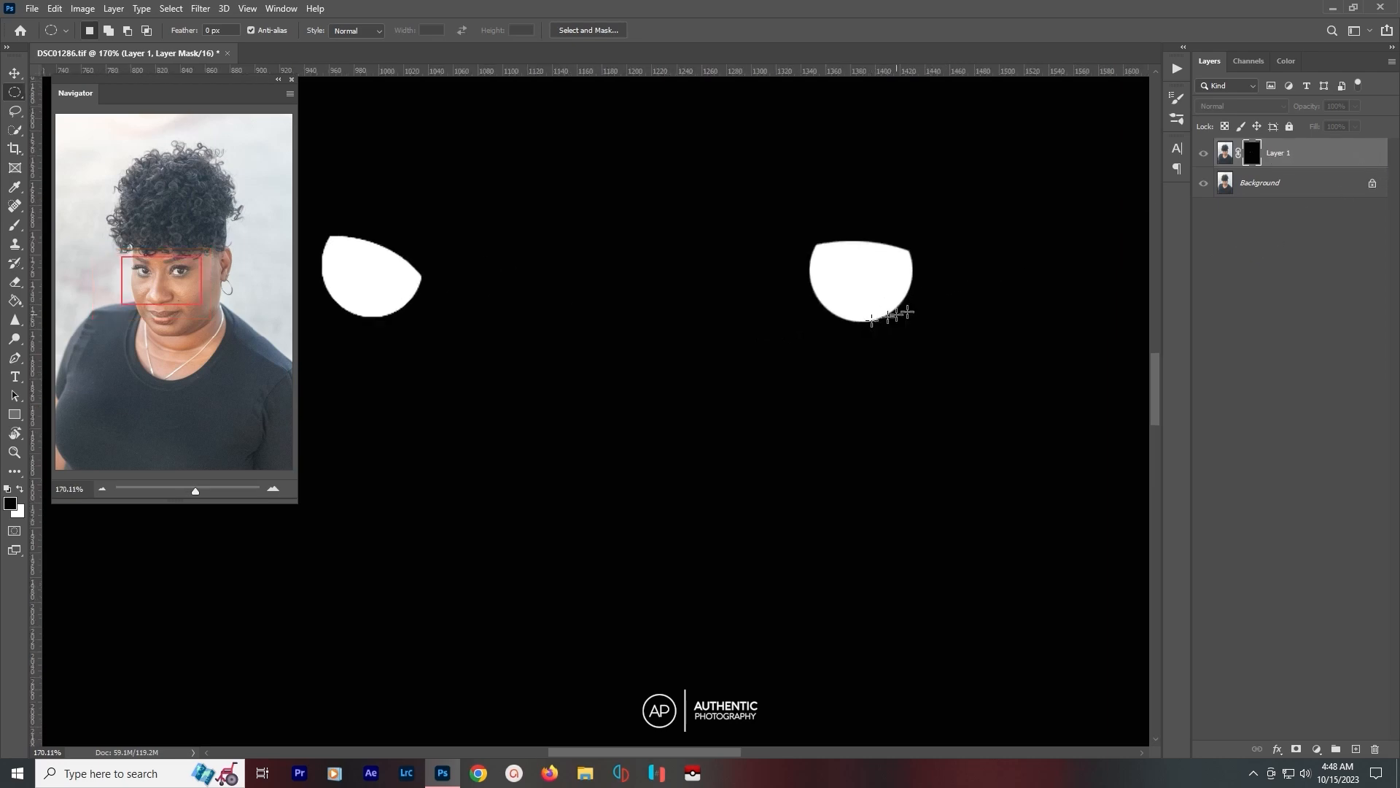
Set the feather of Layer 1's mask to 1 px and return to the normal image view with the mask properties closed.
{"action": "double_click", "coordinate": [1251, 157]}
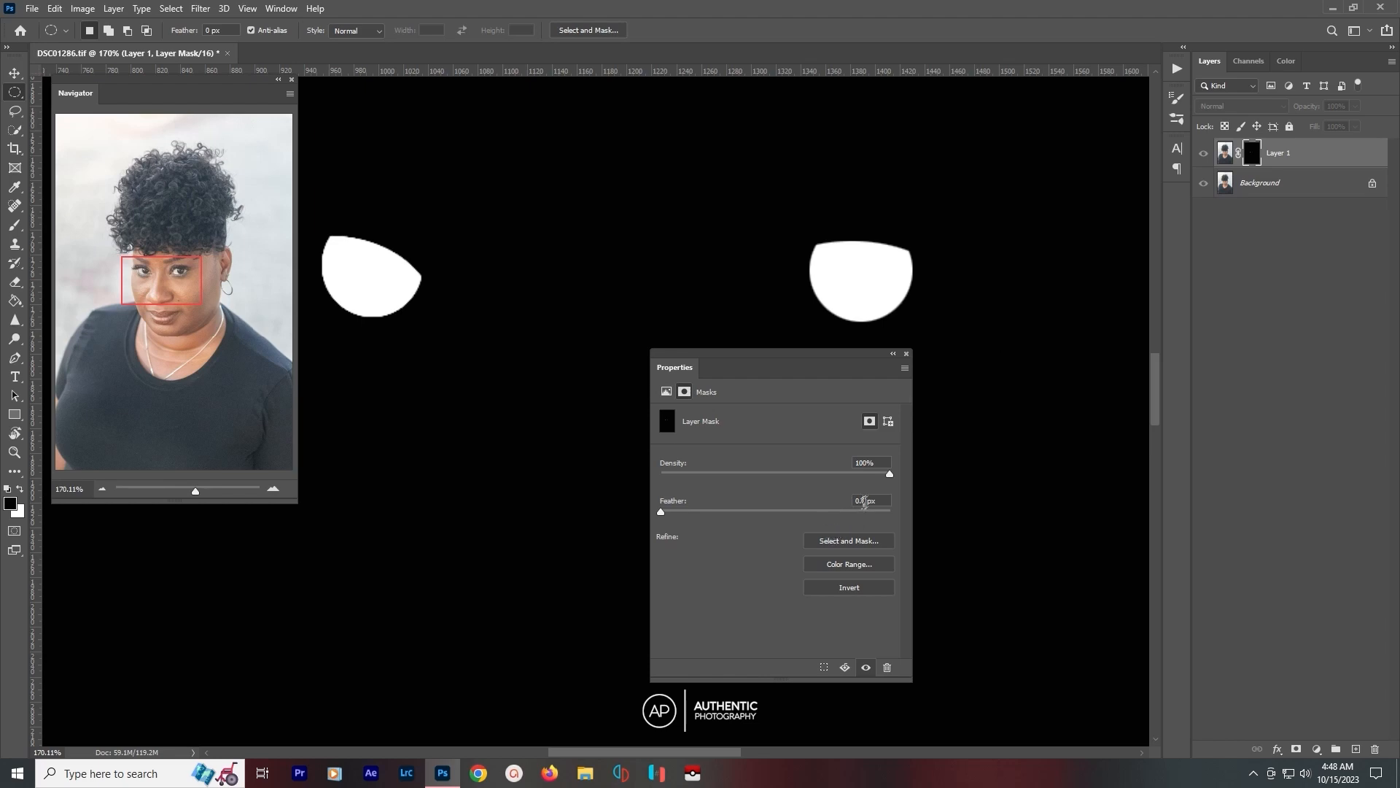
{"action": "type", "text": "1"}
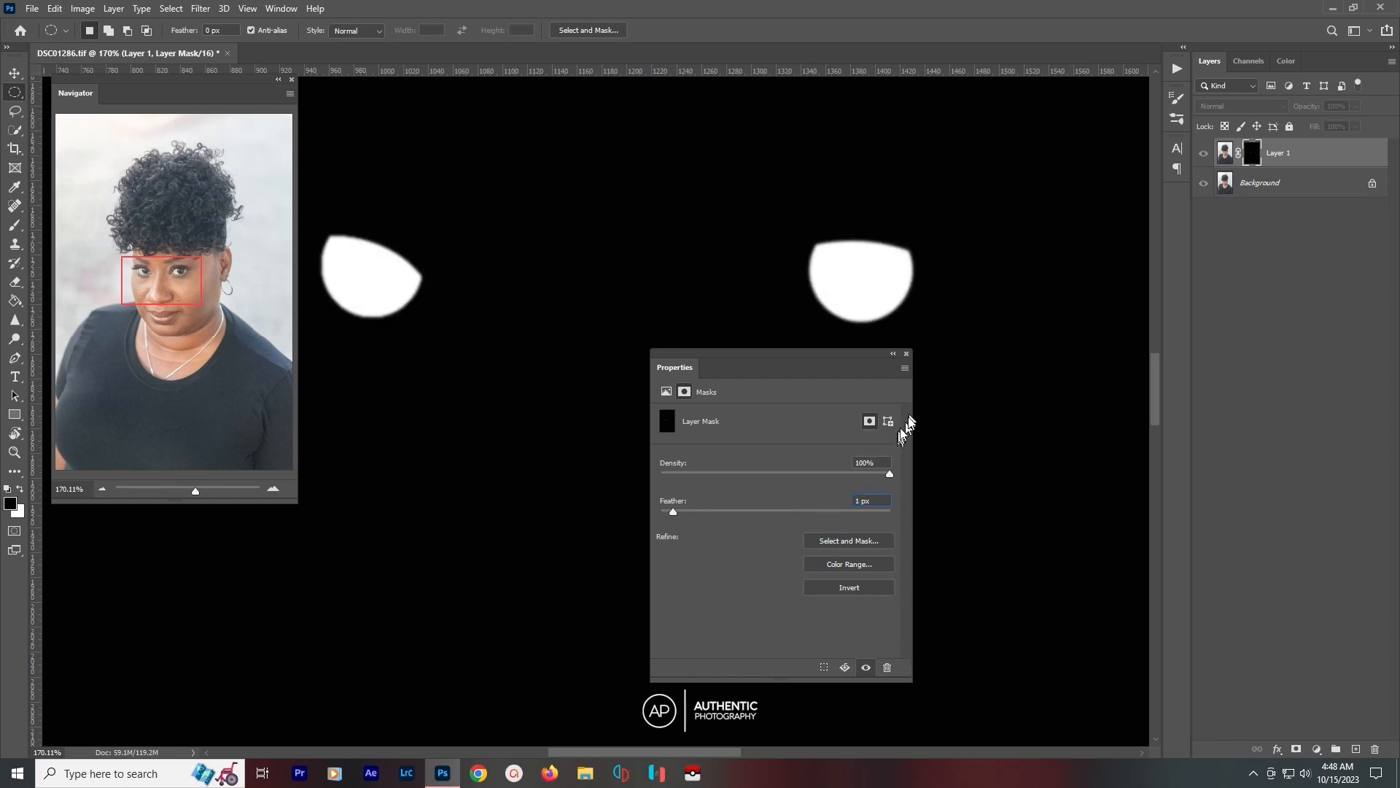
{"action": "key", "text": "Return"}
{"action": "left_click", "coordinate": [1263, 353]}
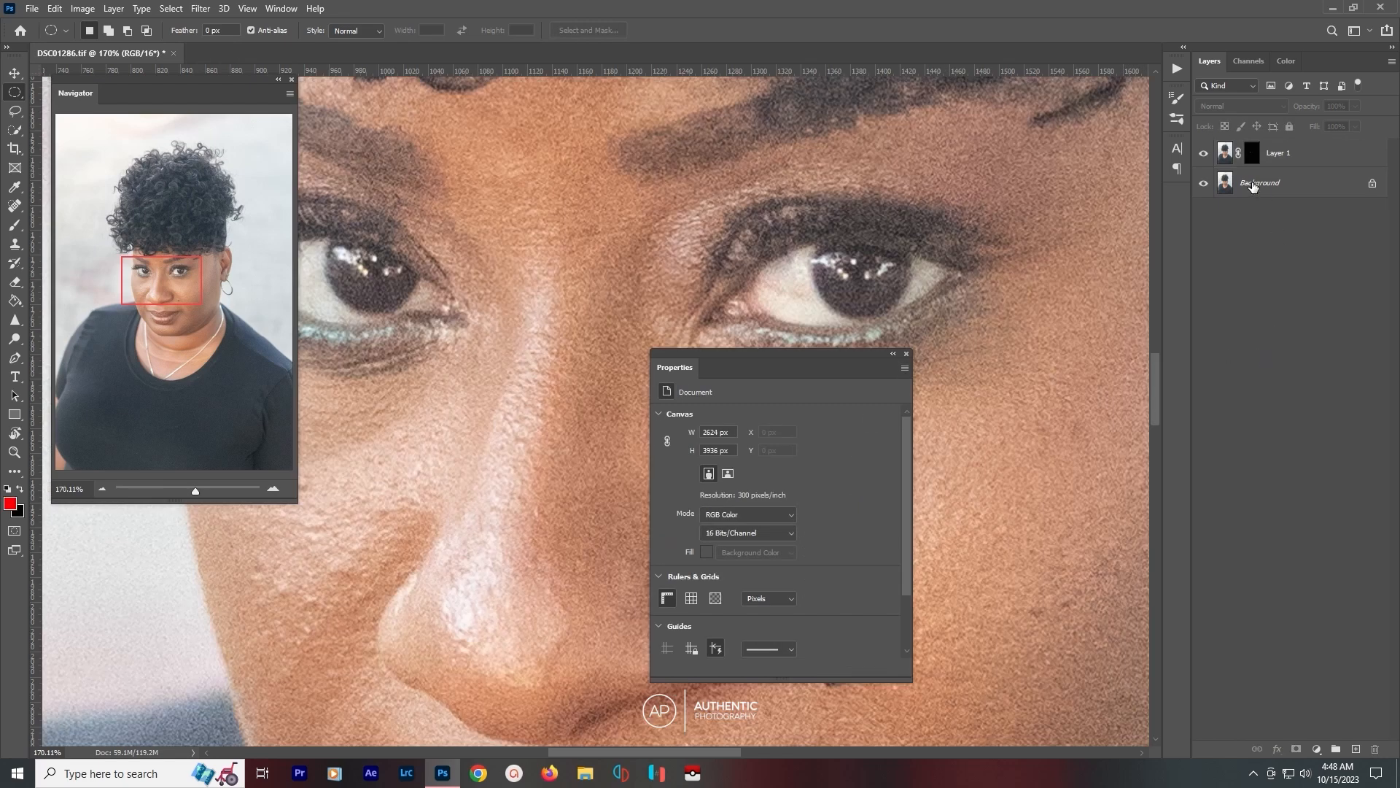
{"action": "left_click", "coordinate": [908, 354]}
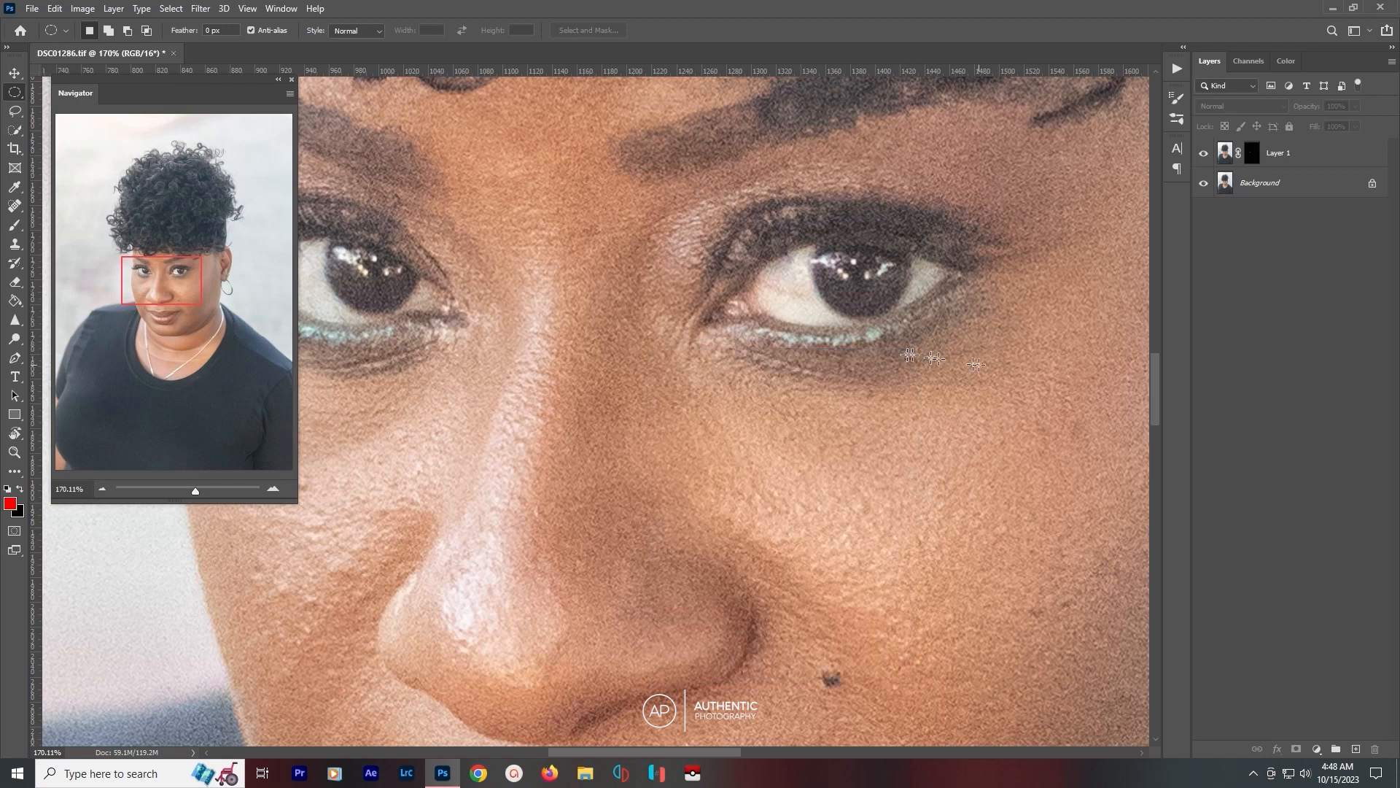
{"action": "key", "text": "ctrl+0"}
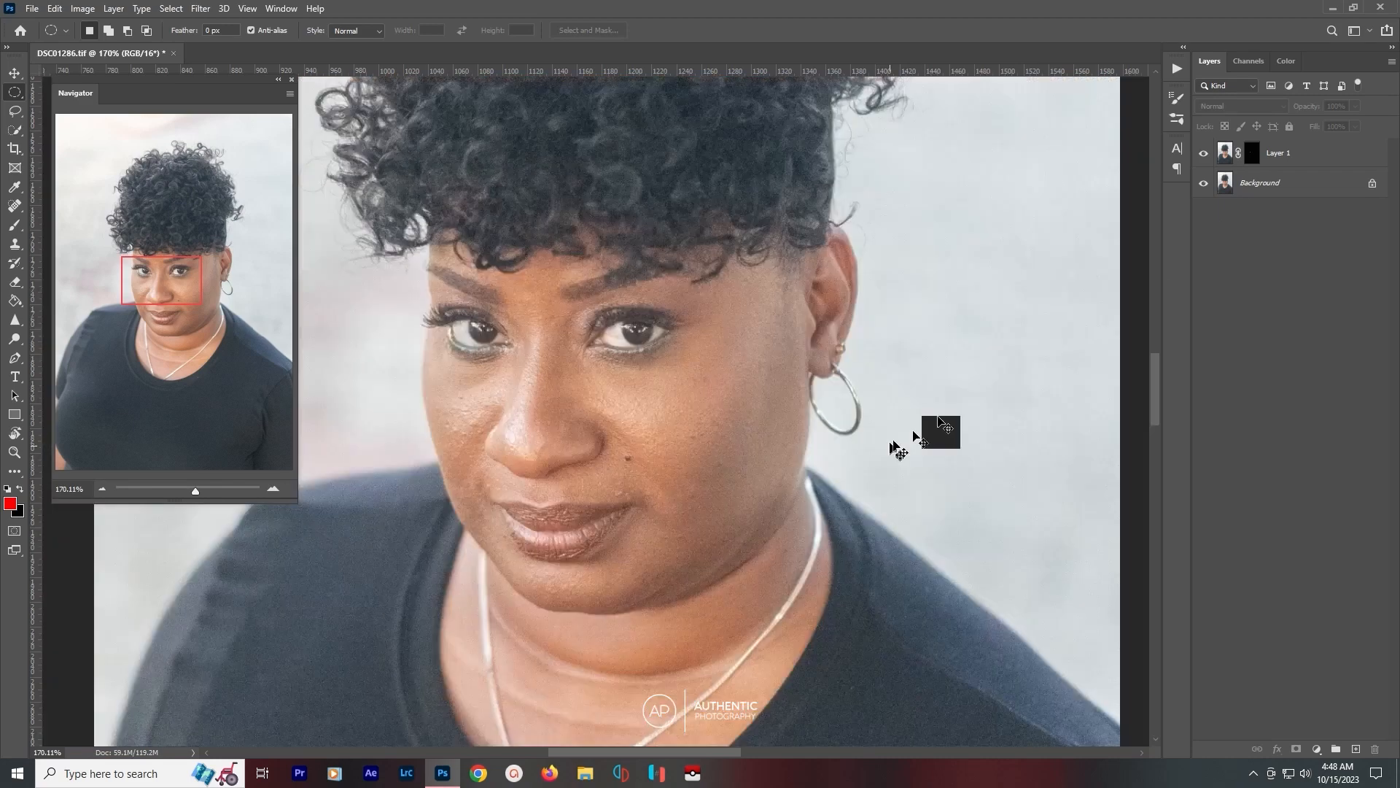
{"action": "scroll", "coordinate": [549, 400], "scroll_direction": "up", "scroll_amount": 5}
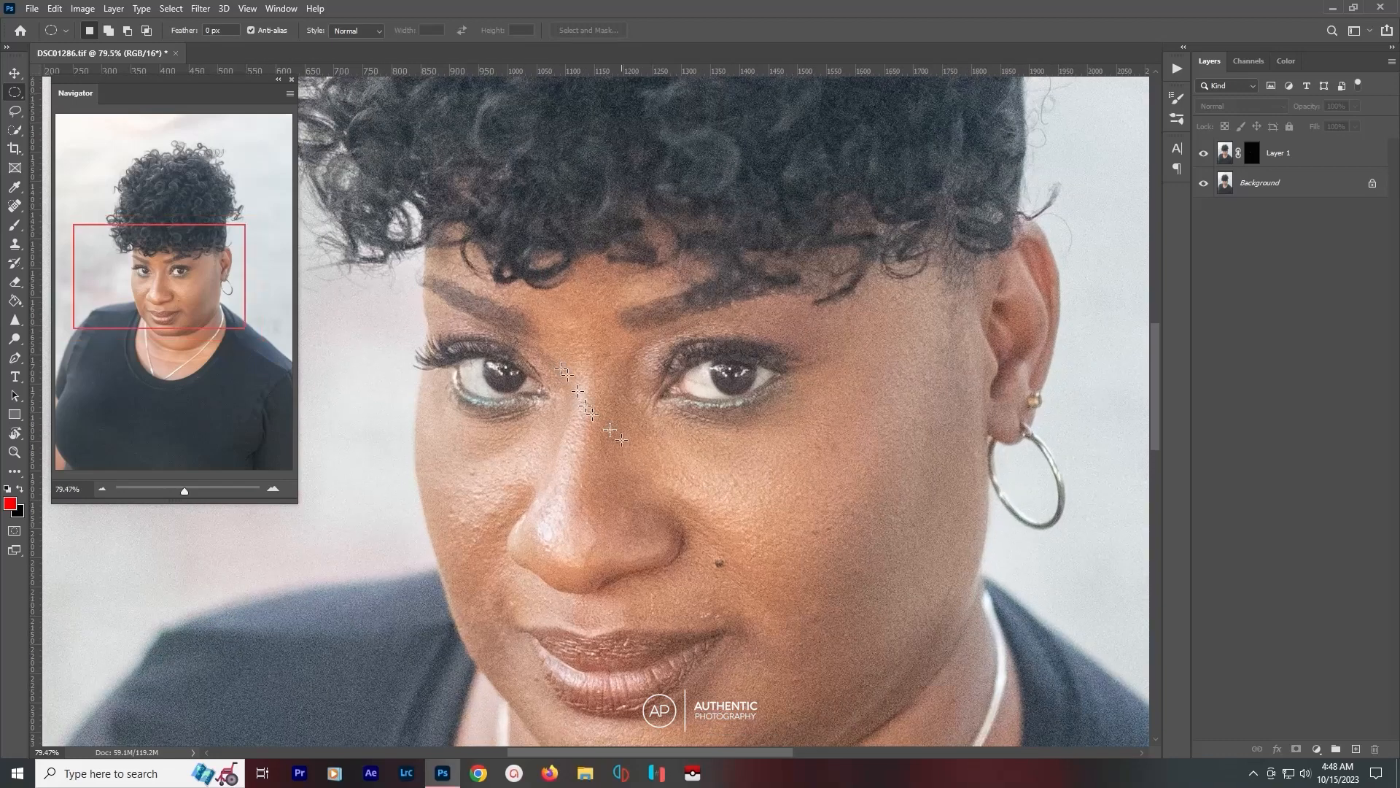
{"action": "left_click_drag", "start_coordinate": [716, 485], "coordinate": [691, 423]}
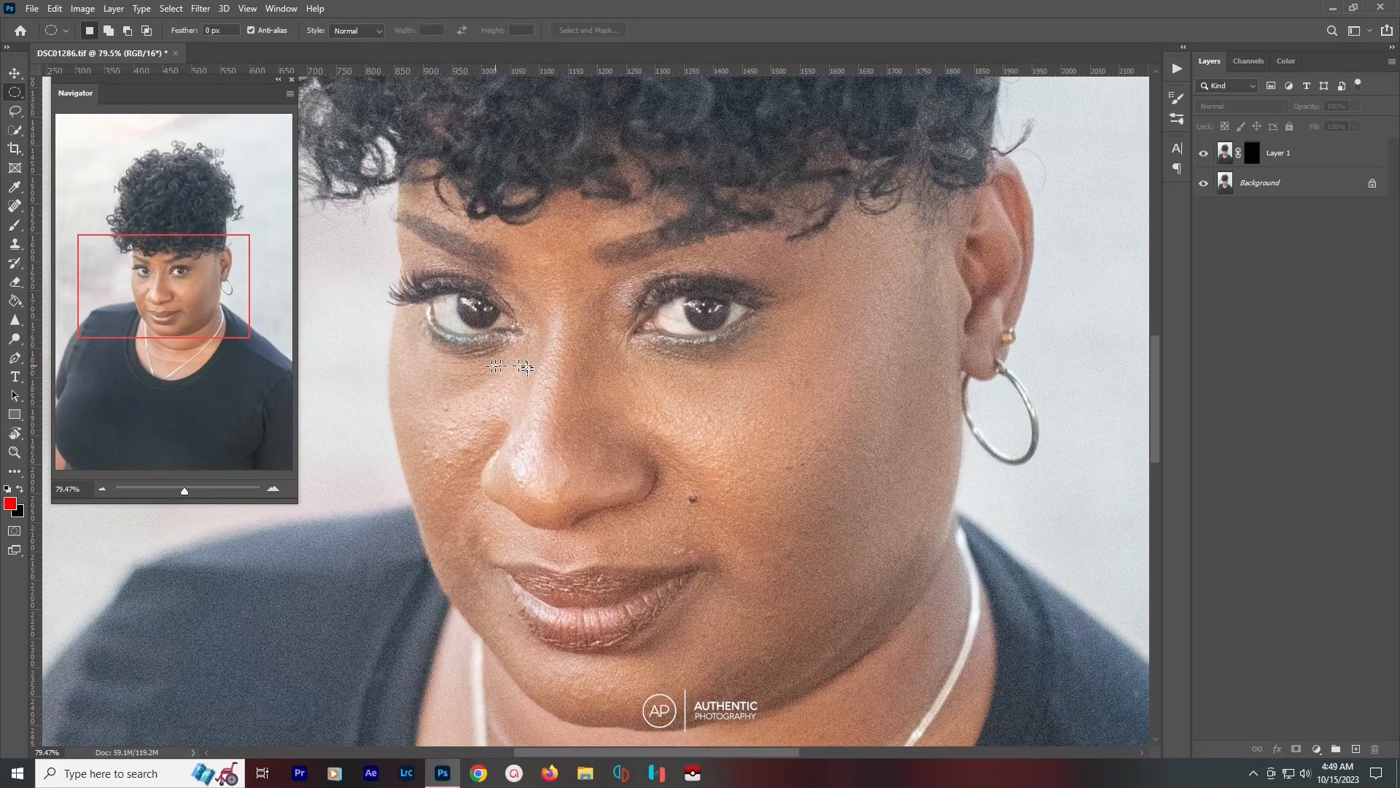
{"action": "scroll", "coordinate": [496, 374], "scroll_direction": "up", "scroll_amount": 2}
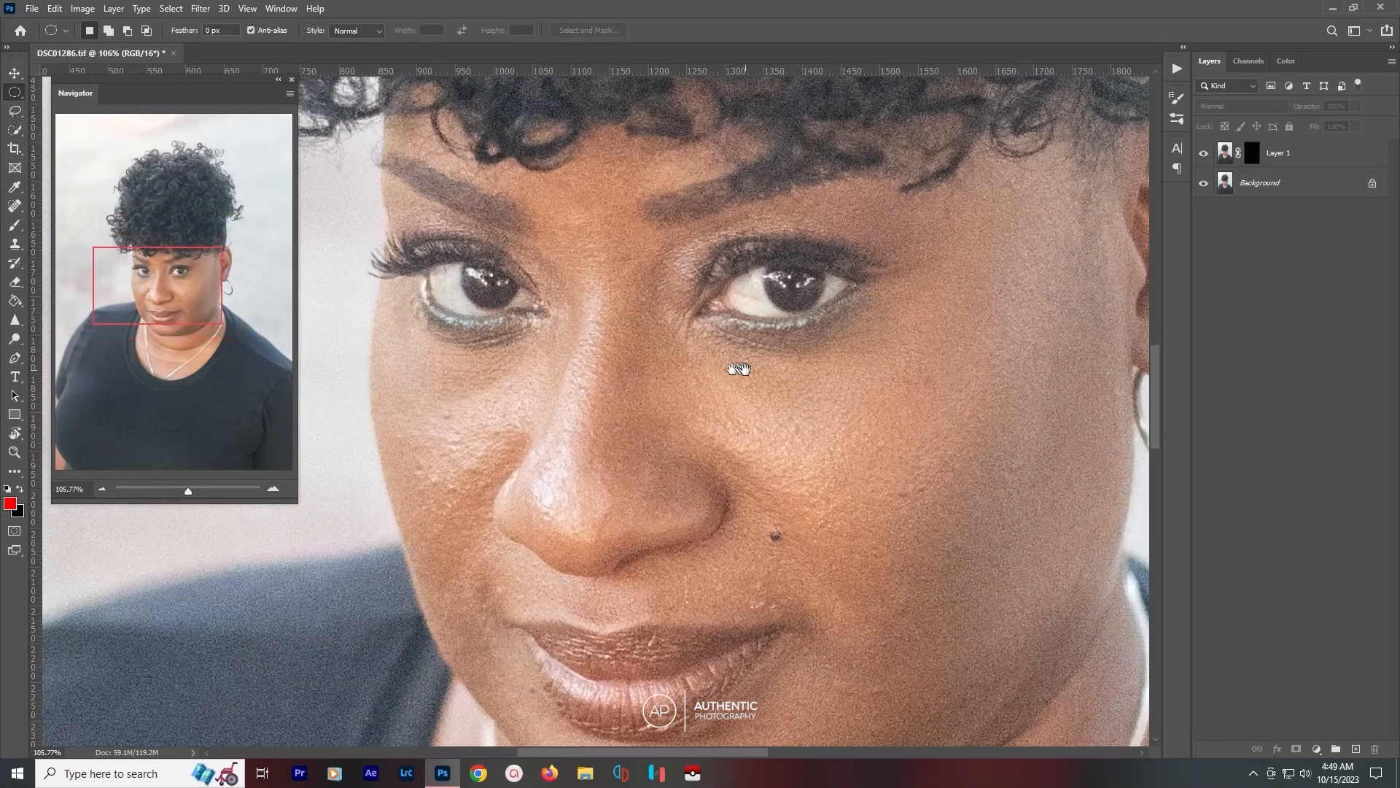
{"action": "left_click_drag", "start_coordinate": [816, 374], "coordinate": [778, 410]}
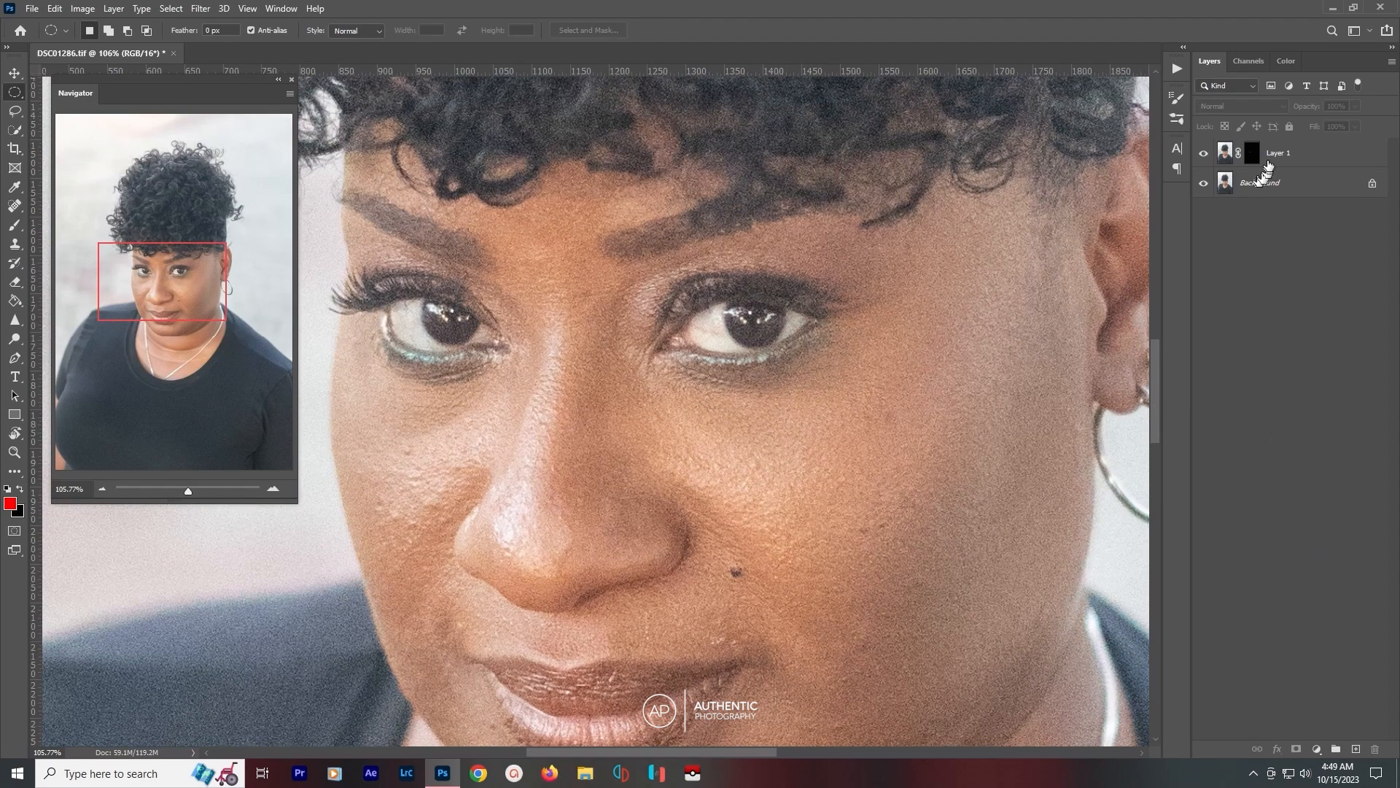
Add a new empty layer directly above the masked Layer 1.
{"action": "left_click", "coordinate": [1291, 157]}
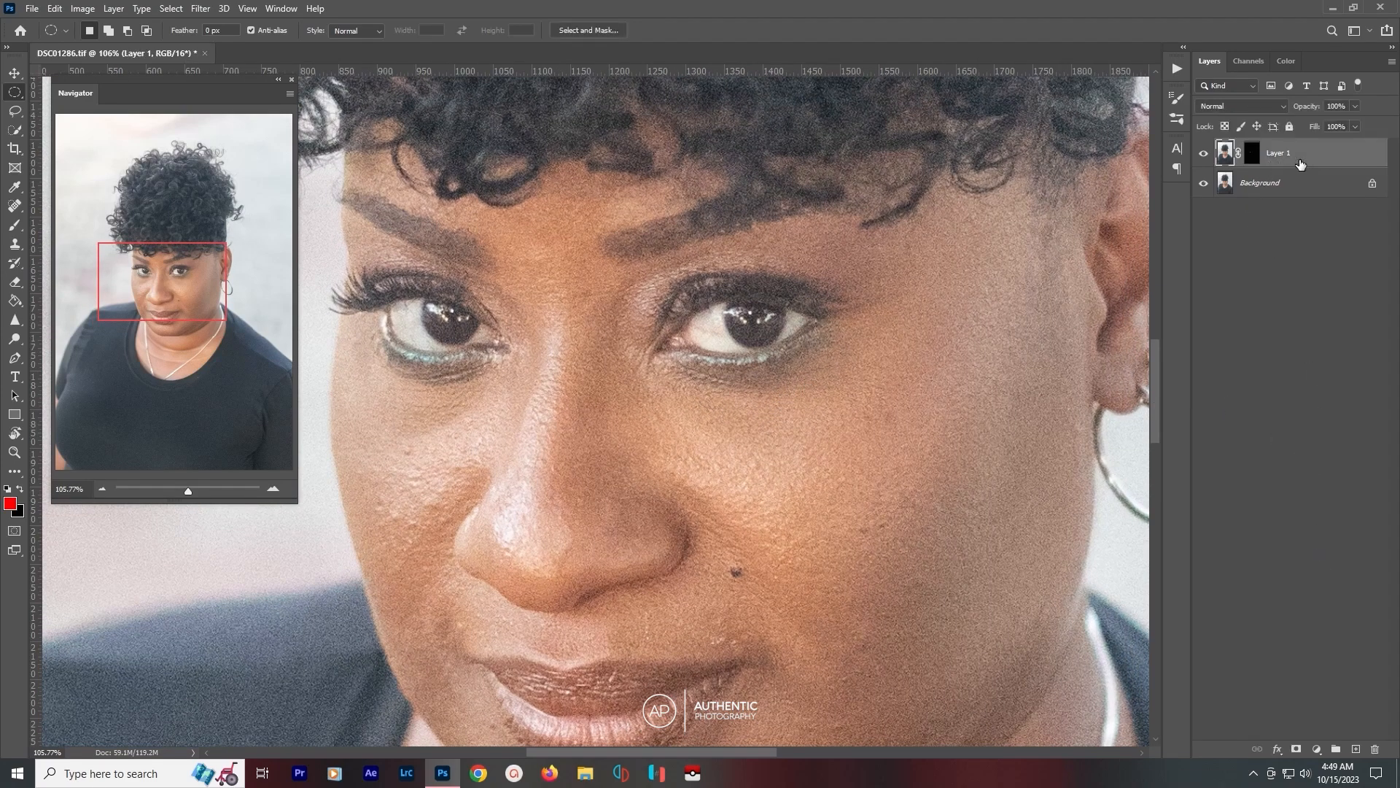
{"action": "left_click", "coordinate": [1314, 752]}
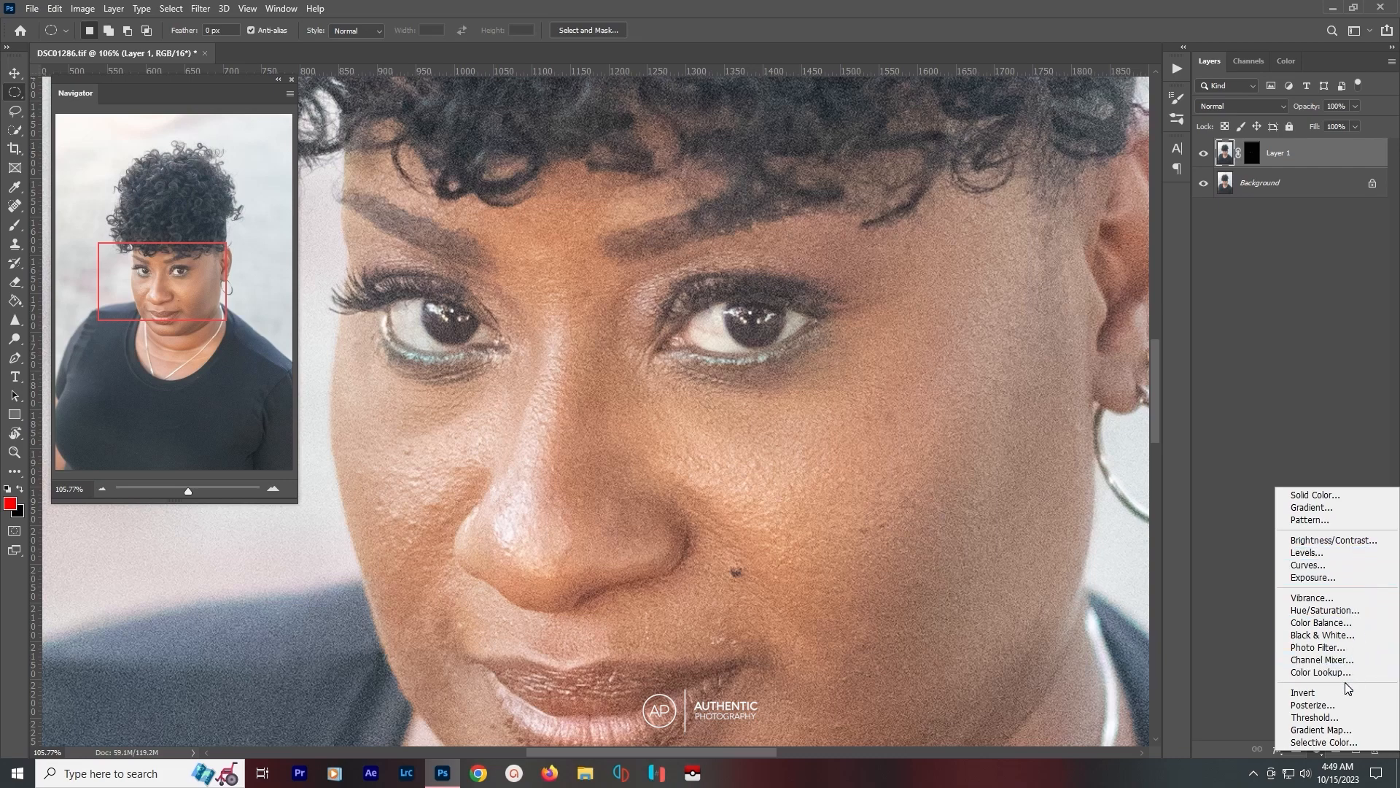
{"action": "left_click", "coordinate": [1223, 631]}
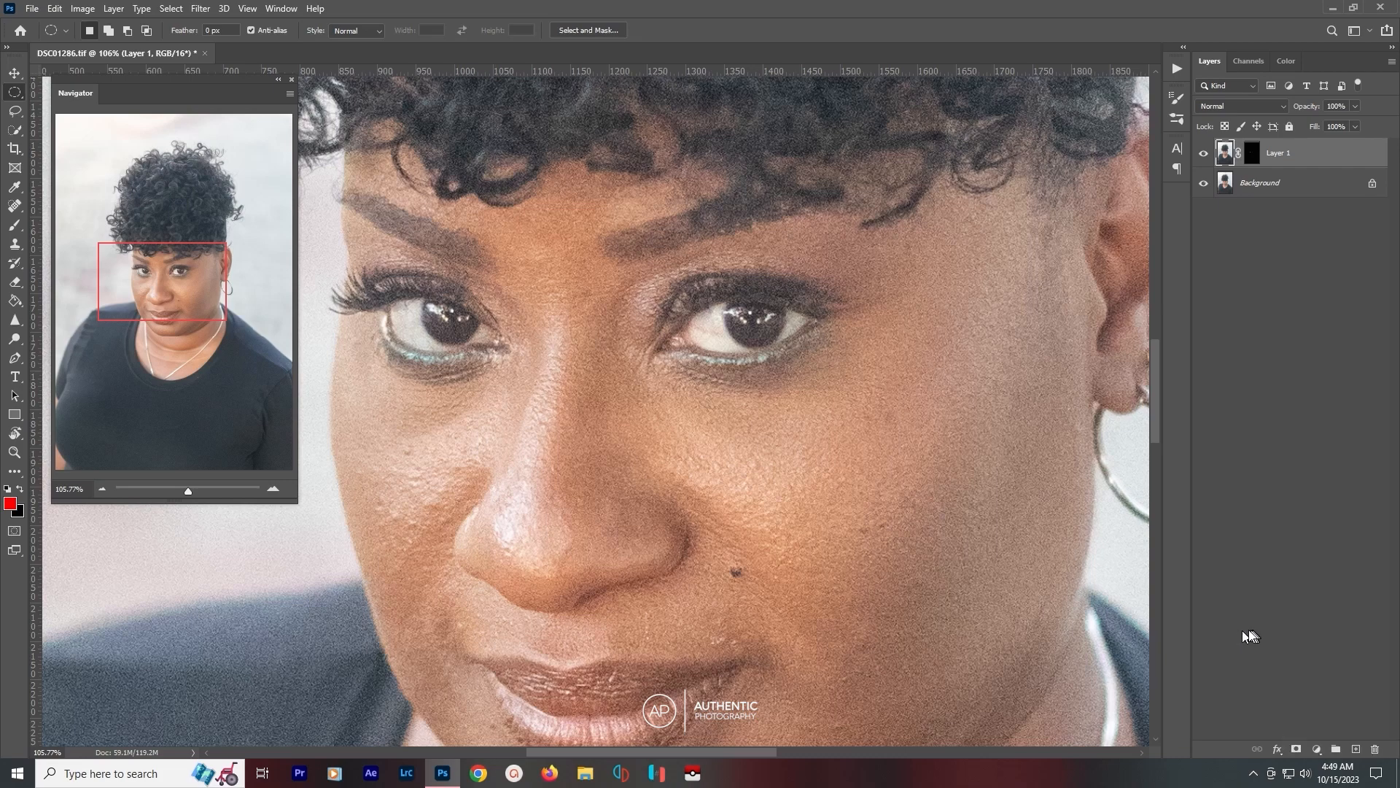
{"action": "left_click", "coordinate": [1354, 750]}
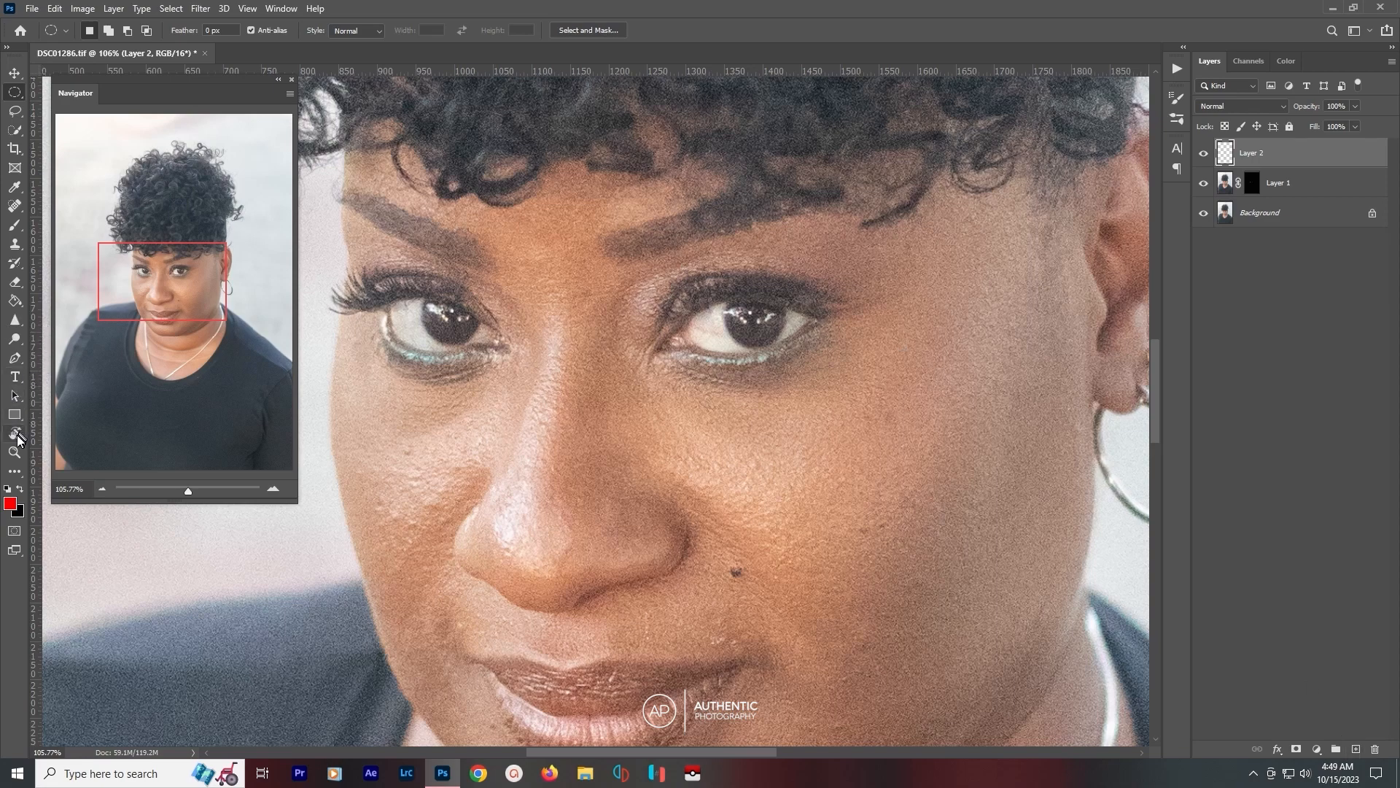
{"action": "left_click", "coordinate": [16, 435]}
{"action": "left_click", "coordinate": [15, 416]}
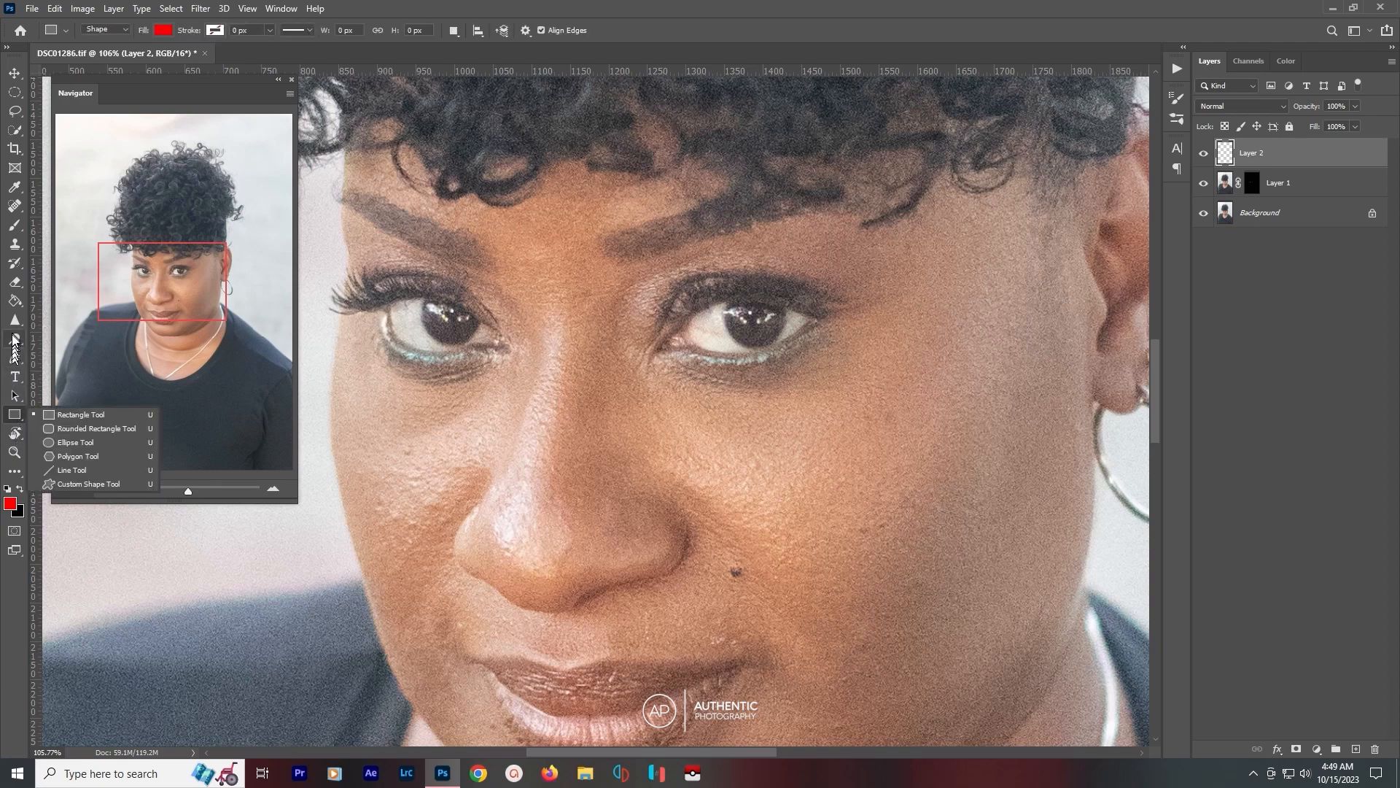
{"action": "left_click", "coordinate": [13, 309]}
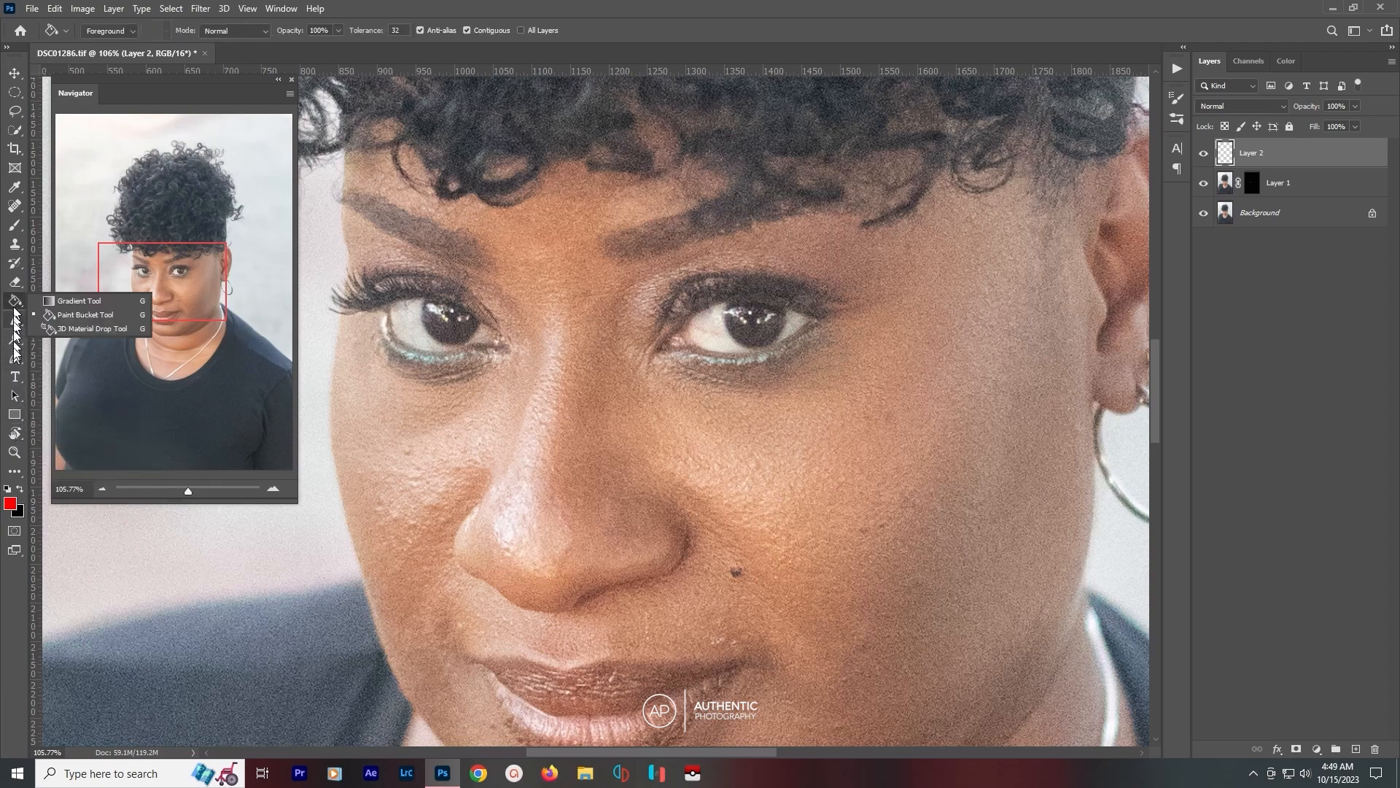
{"action": "left_click", "coordinate": [14, 398]}
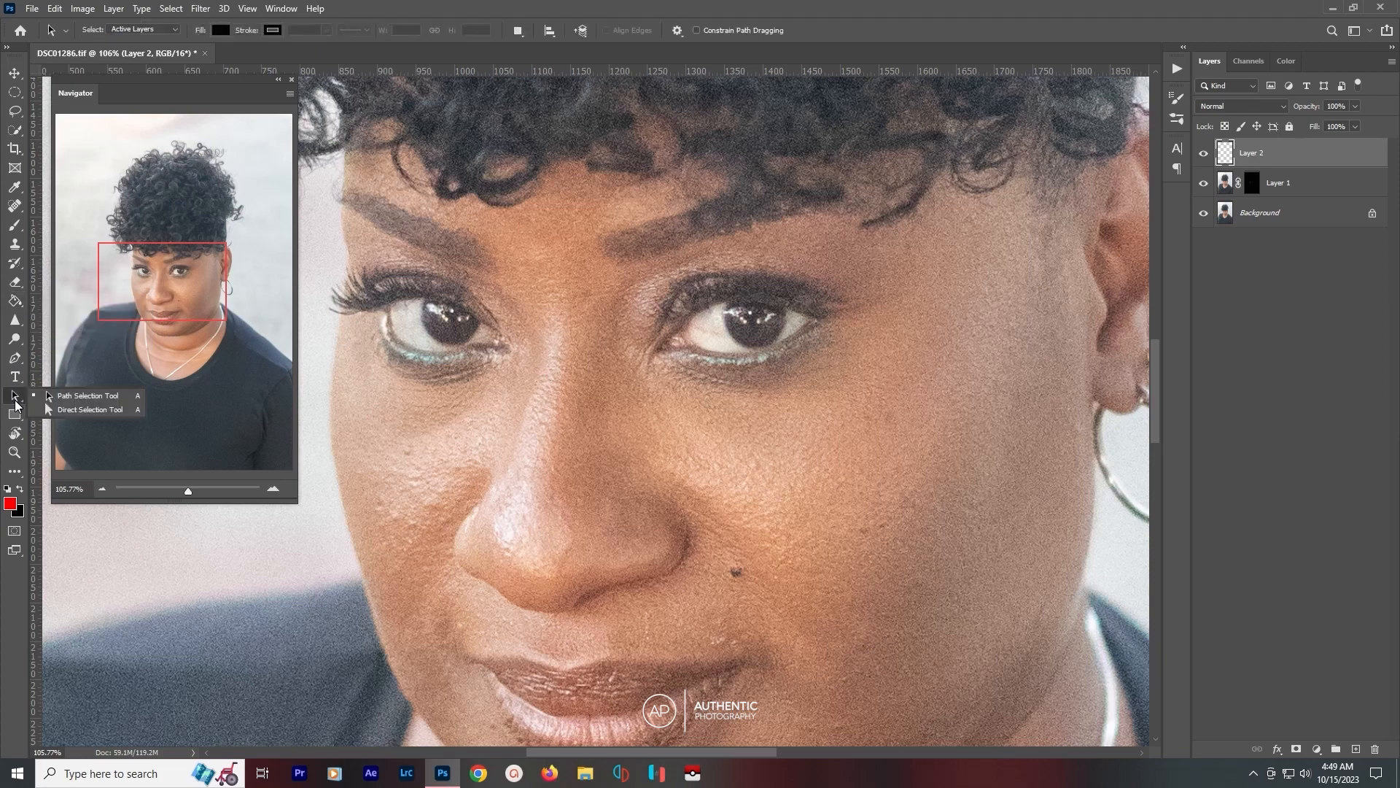
{"action": "left_click", "coordinate": [14, 431]}
{"action": "left_click", "coordinate": [13, 416]}
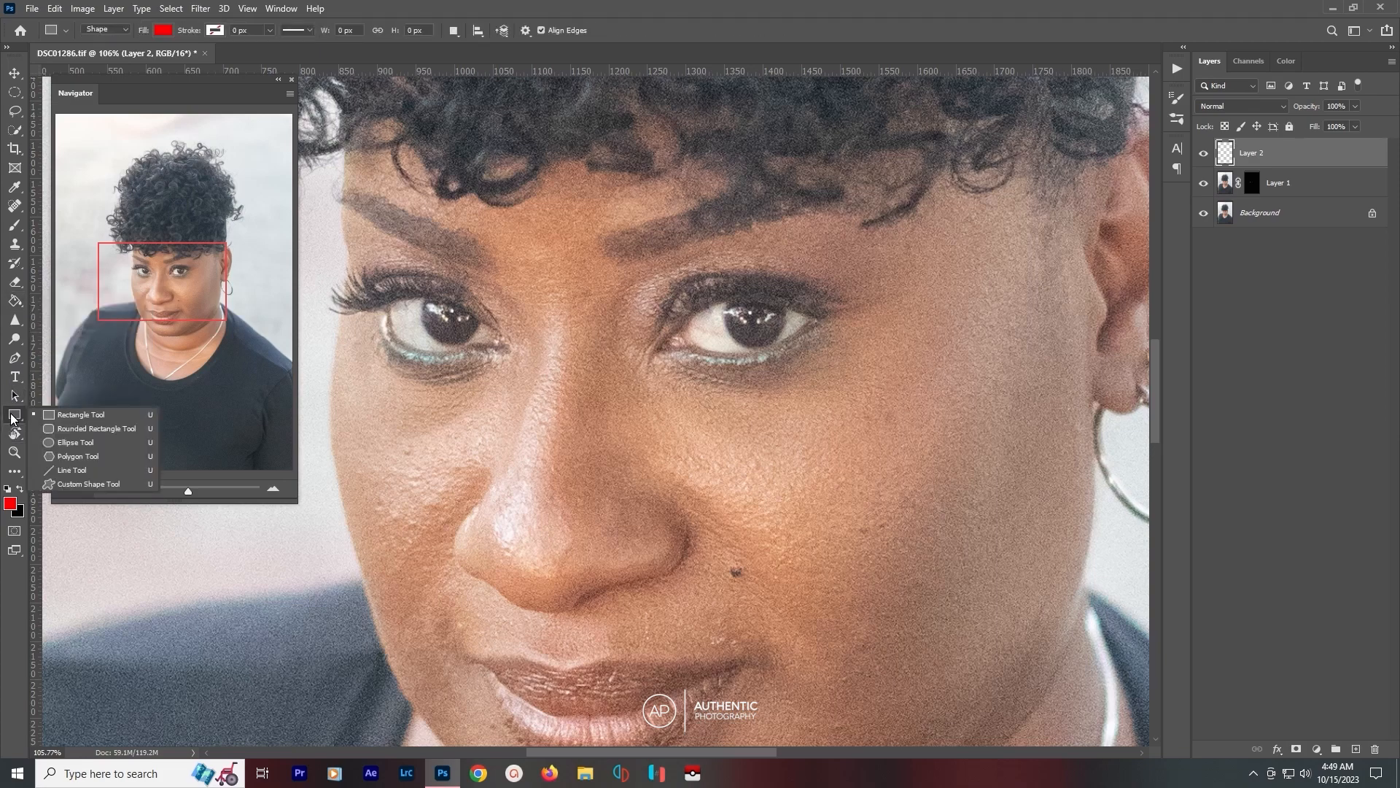
{"action": "left_click", "coordinate": [13, 399]}
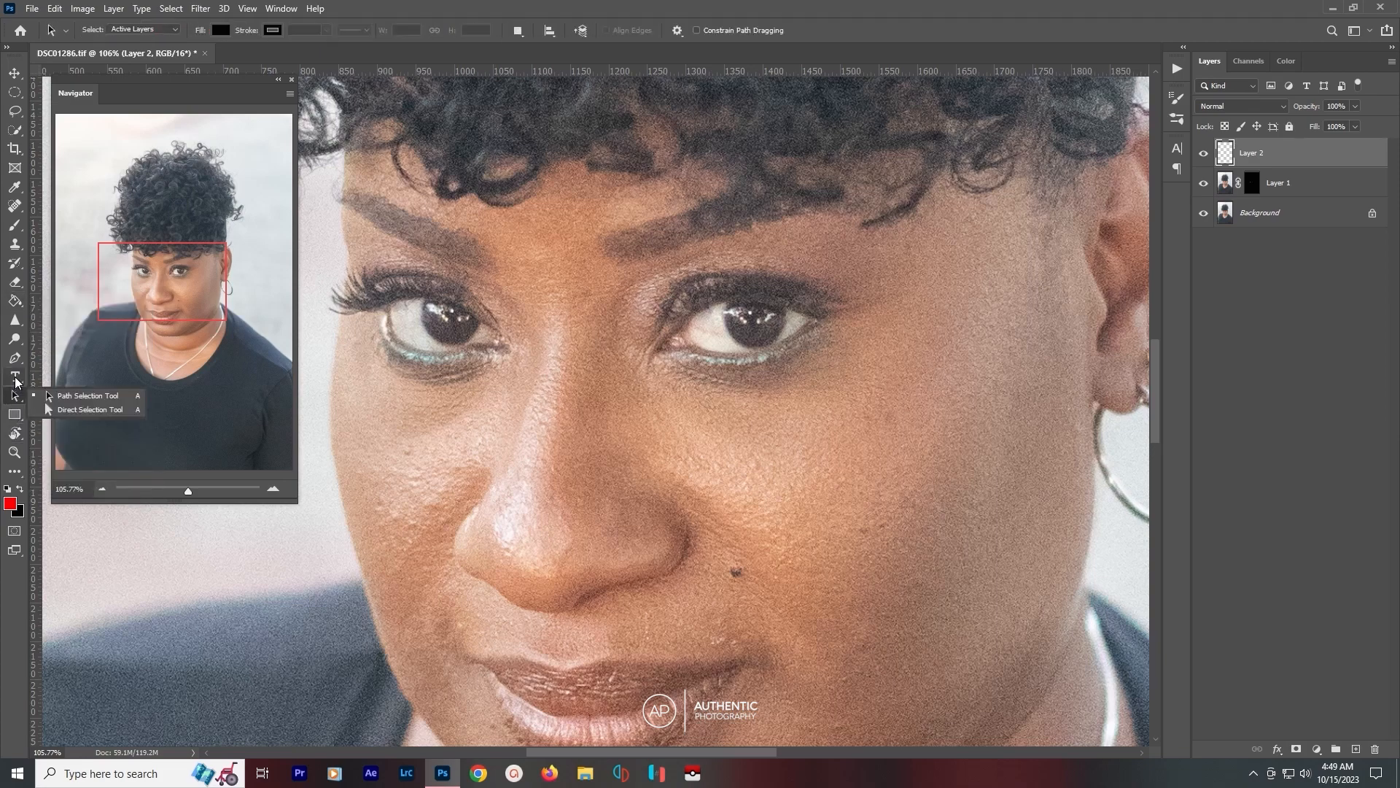
{"action": "left_click", "coordinate": [15, 378]}
{"action": "left_click", "coordinate": [19, 350]}
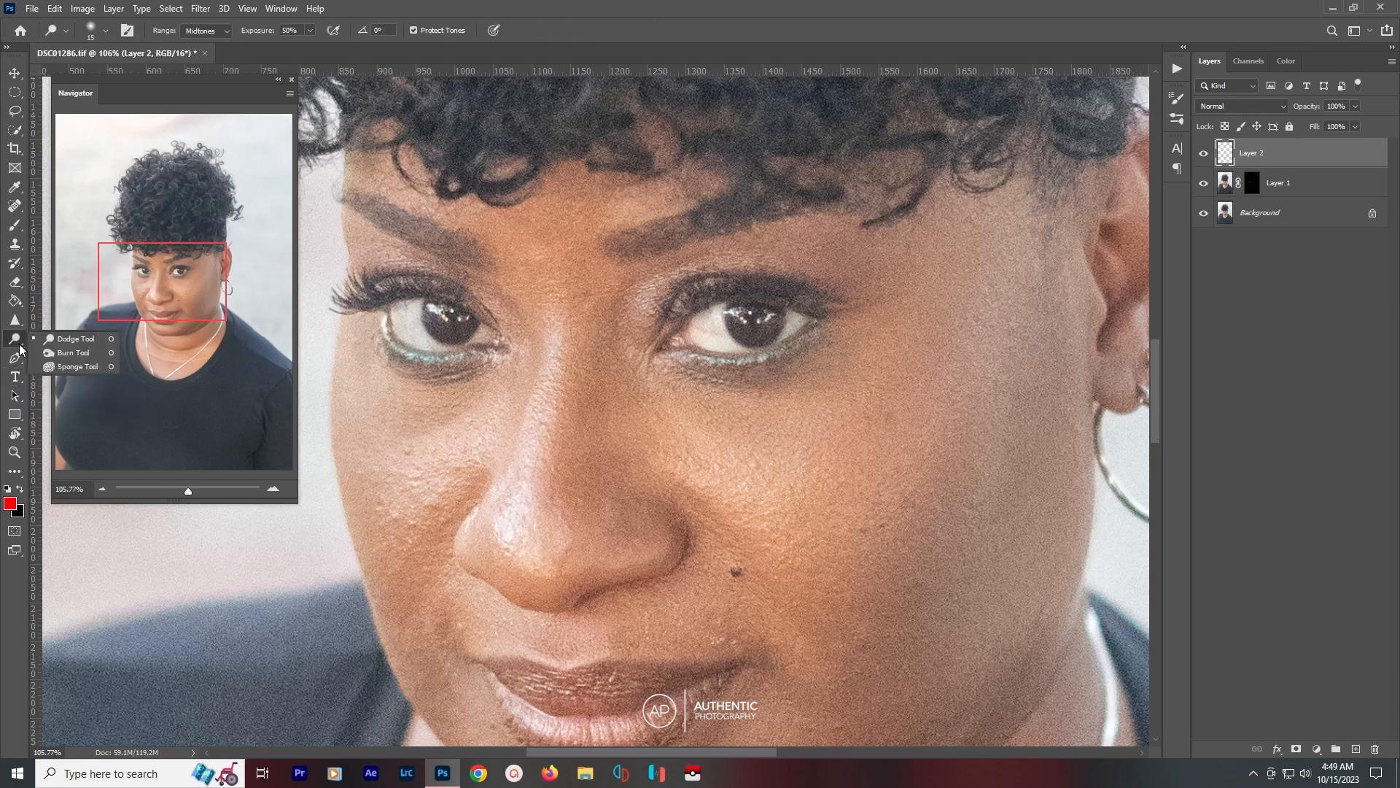
Sharpen the iris on the image's right with the Sharpen tool on Layer 2, and compare it with the layer hidden.
{"action": "left_click", "coordinate": [17, 327]}
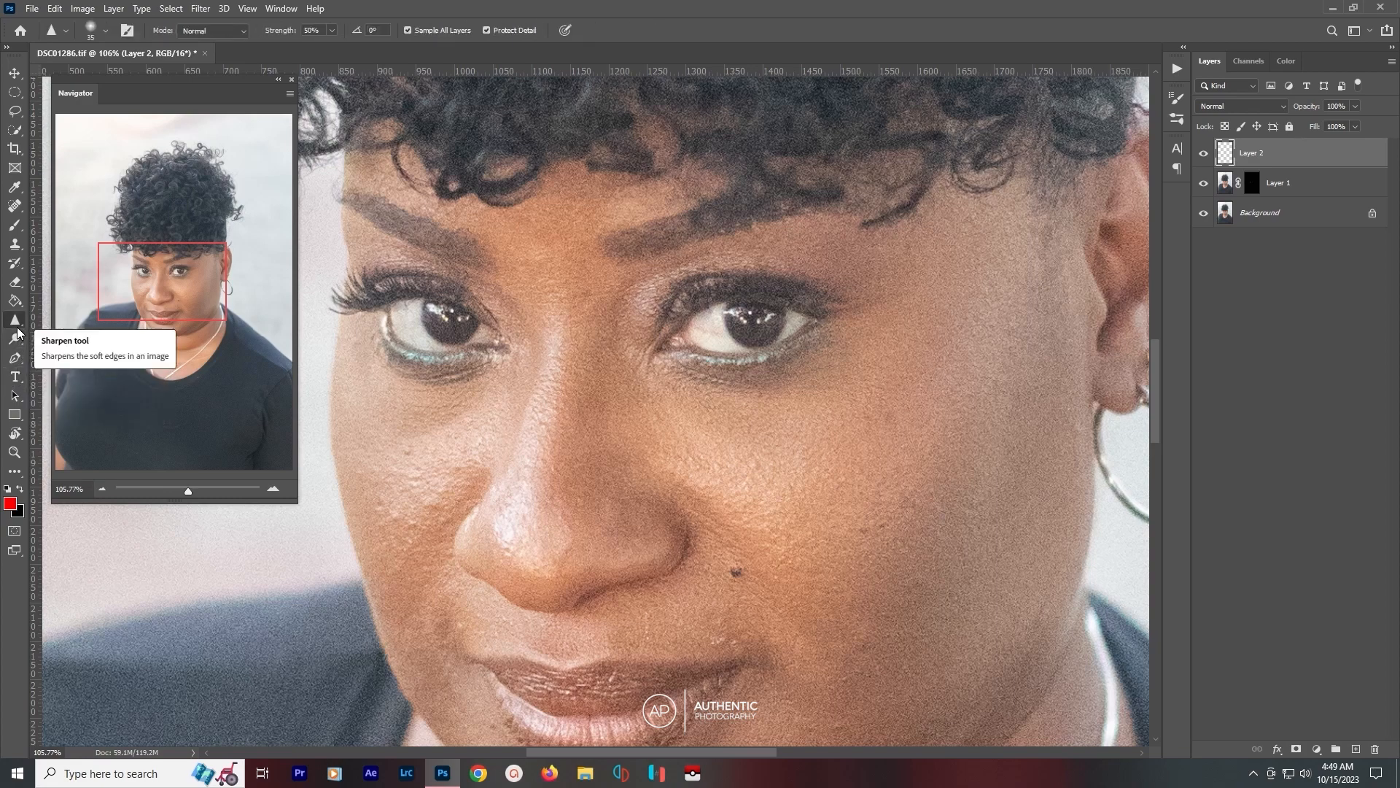
{"action": "left_click", "coordinate": [17, 329]}
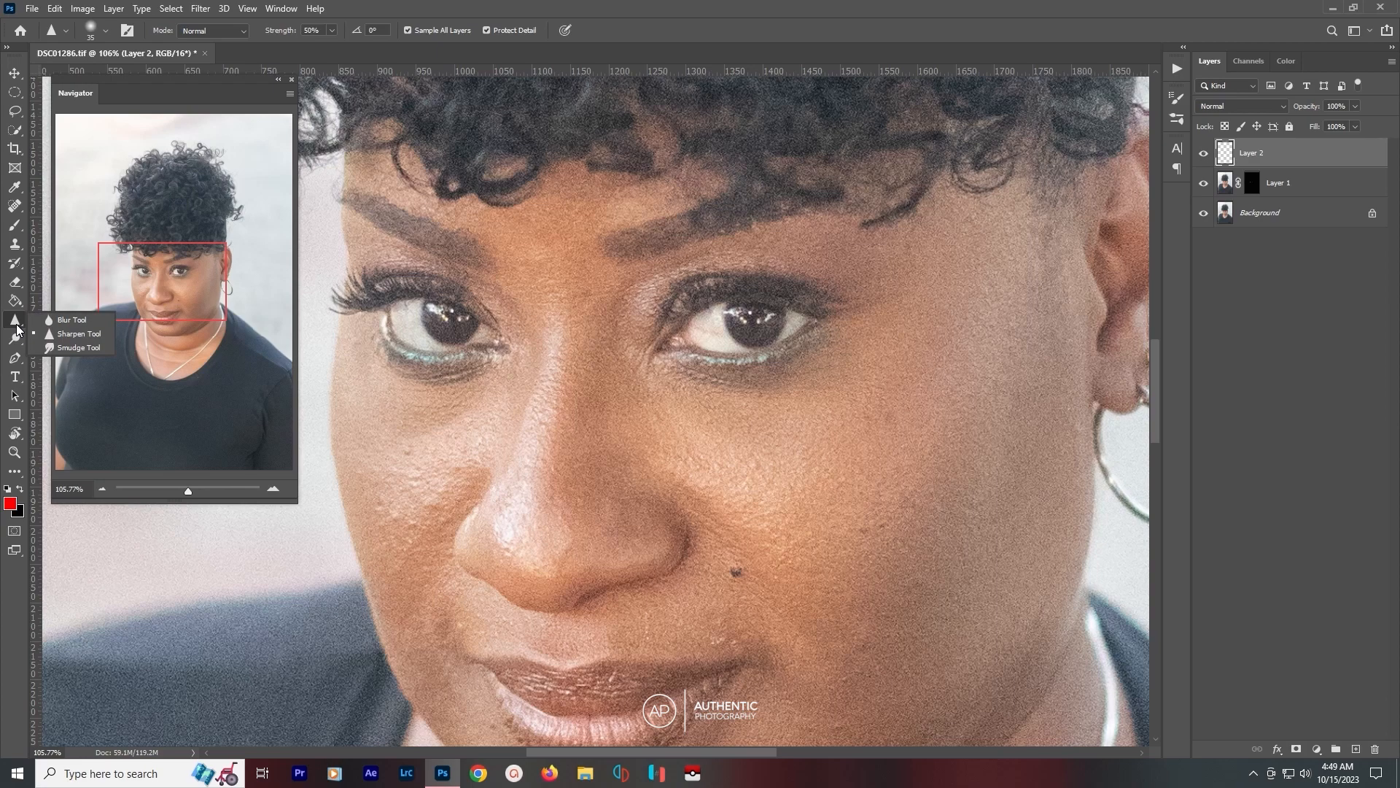
{"action": "left_click", "coordinate": [80, 333]}
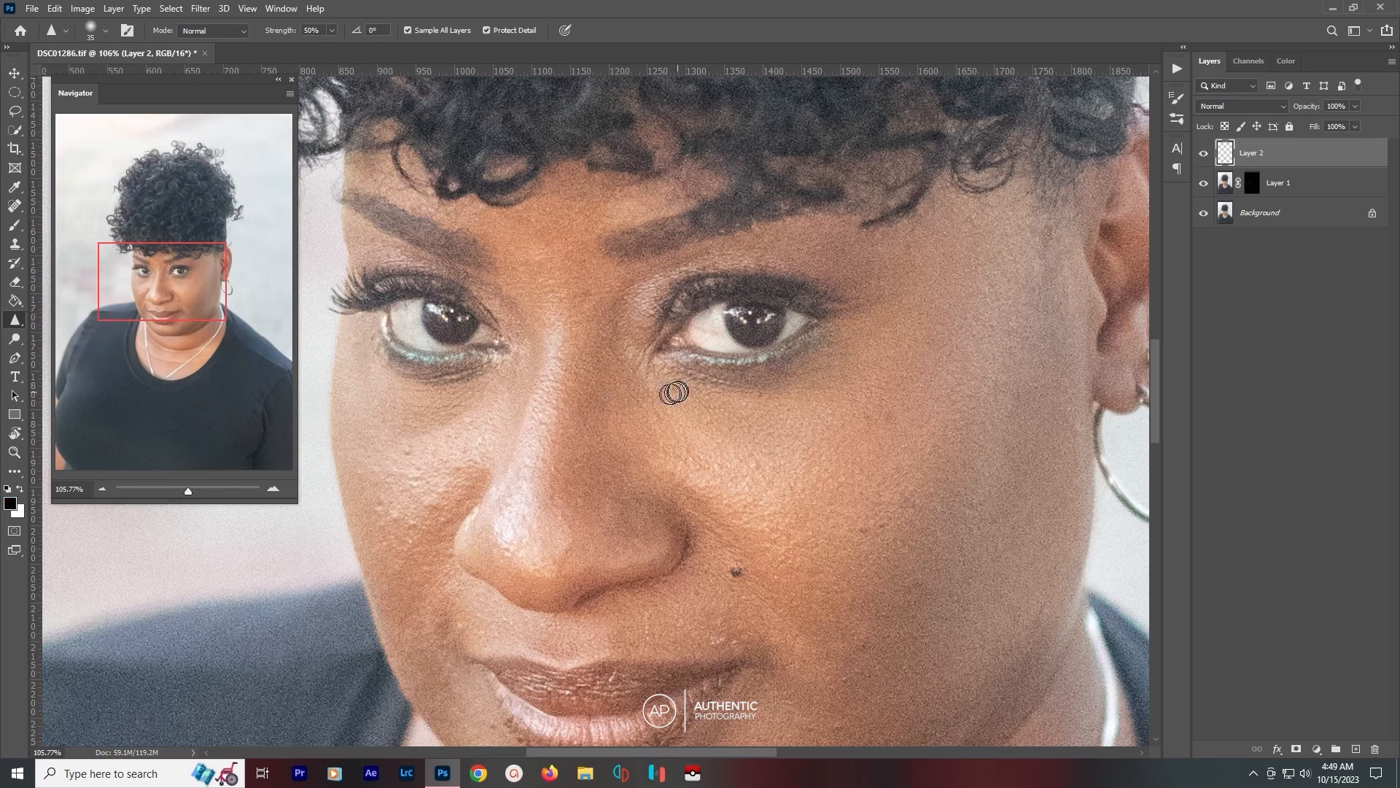
{"action": "key", "text": "x"}
{"action": "scroll", "coordinate": [745, 317], "scroll_direction": "up", "scroll_amount": 5}
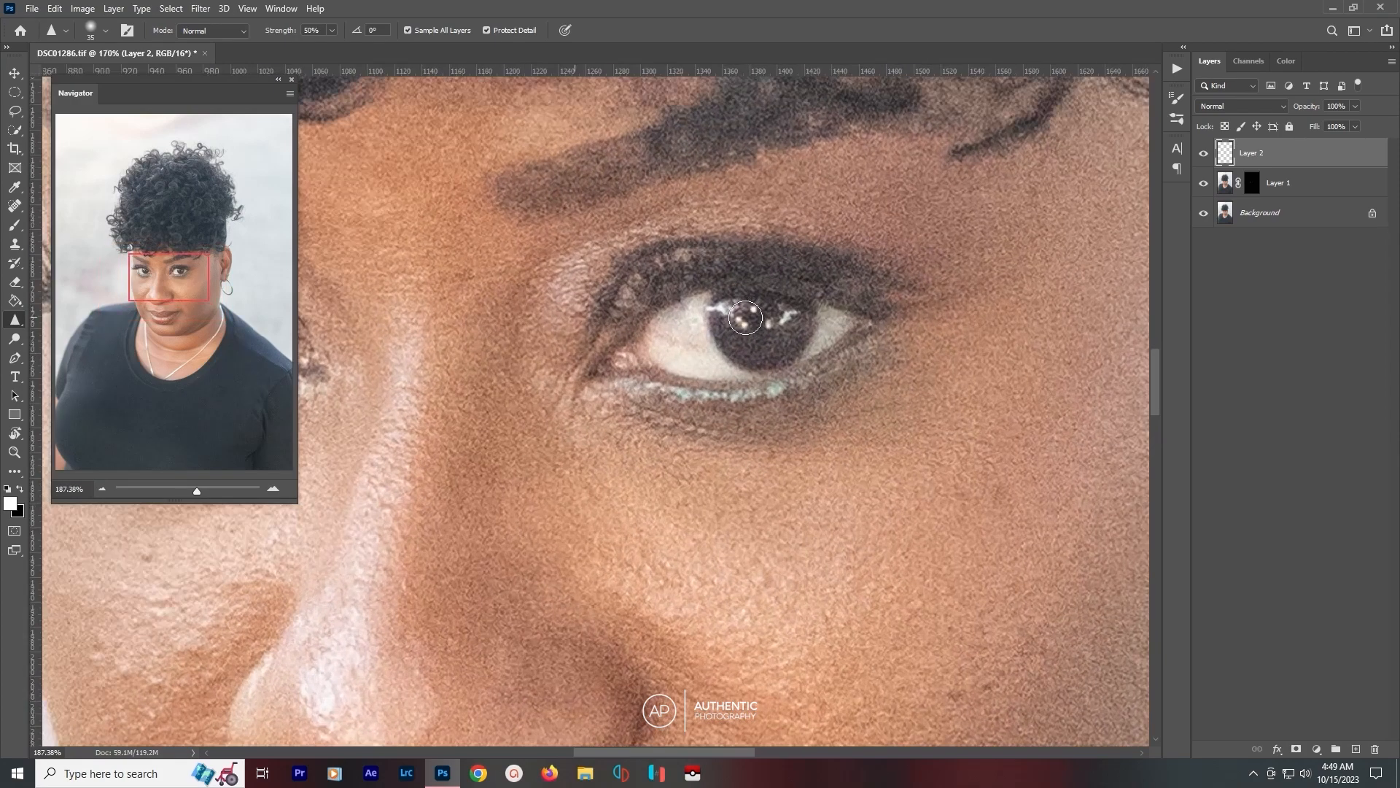
{"action": "left_click_drag", "start_coordinate": [766, 356], "coordinate": [628, 376]}
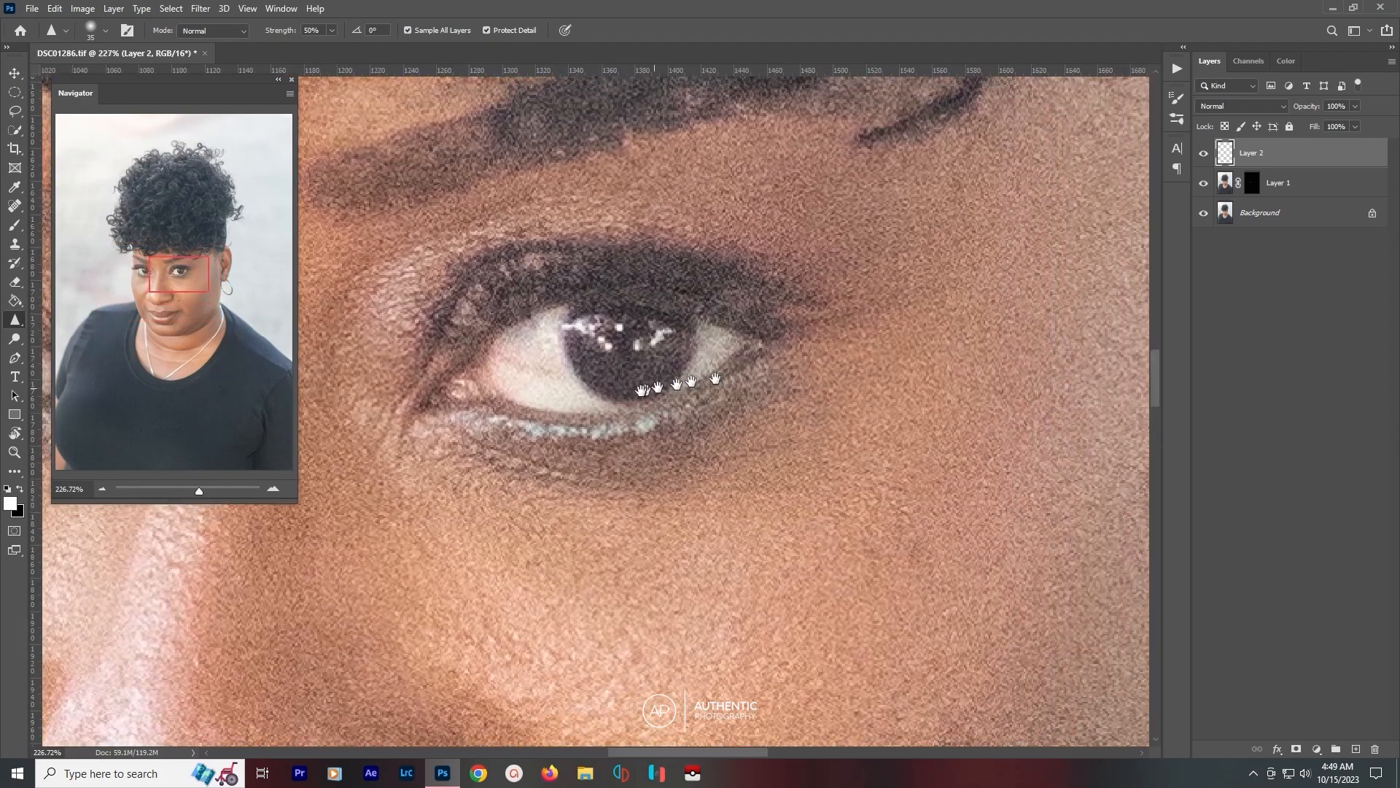
{"action": "mouse_move", "coordinate": [581, 328]}
{"action": "left_mouse_down"}
{"action": "mouse_move", "coordinate": [600, 375]}
{"action": "mouse_move", "coordinate": [627, 382]}
{"action": "mouse_move", "coordinate": [673, 345]}
{"action": "mouse_move", "coordinate": [641, 353]}
{"action": "mouse_move", "coordinate": [599, 324]}
{"action": "mouse_move", "coordinate": [664, 341]}
{"action": "mouse_move", "coordinate": [592, 332]}
{"action": "mouse_move", "coordinate": [606, 372]}
{"action": "mouse_move", "coordinate": [665, 346]}
{"action": "mouse_move", "coordinate": [591, 321]}
{"action": "left_mouse_up"}
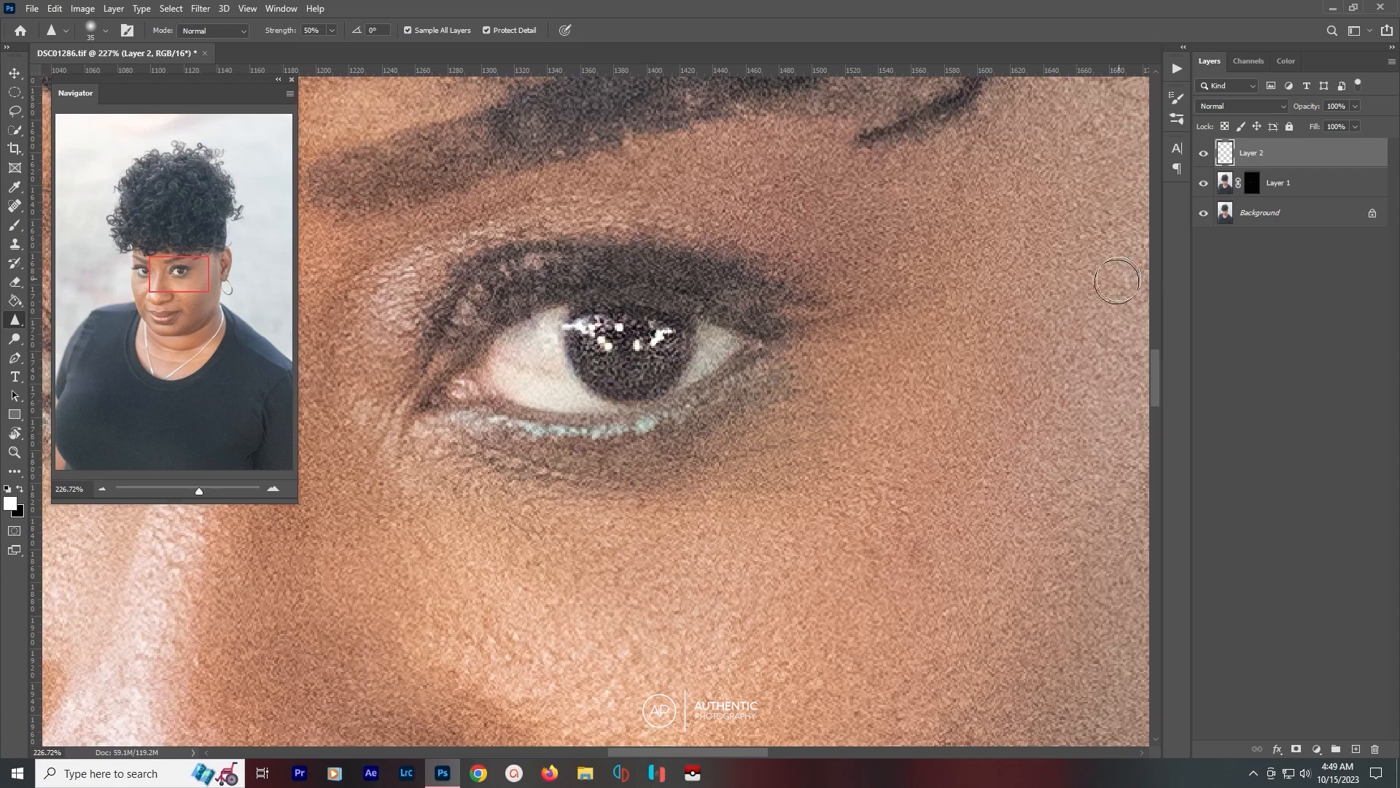
{"action": "left_click", "coordinate": [1203, 153]}
{"action": "left_click", "coordinate": [1203, 153]}
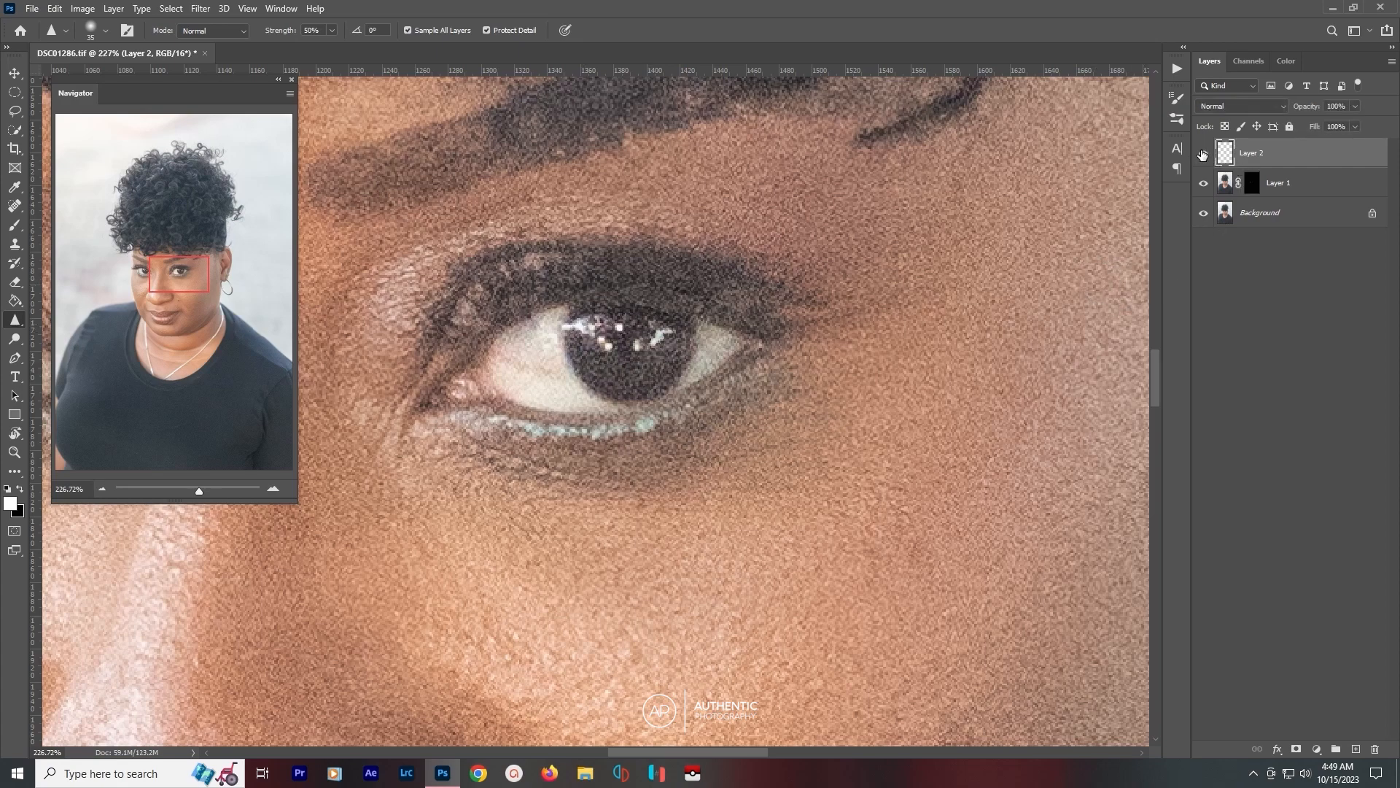
Sharpen the other eye's iris on Layer 2 and check both eyes in the full portrait and close up.
{"action": "mouse_move", "coordinate": [691, 342]}
{"action": "left_mouse_down"}
{"action": "mouse_move", "coordinate": [648, 397]}
{"action": "mouse_move", "coordinate": [596, 381]}
{"action": "mouse_move", "coordinate": [577, 324]}
{"action": "mouse_move", "coordinate": [676, 329]}
{"action": "mouse_move", "coordinate": [600, 404]}
{"action": "left_mouse_up"}
{"action": "left_click_drag", "start_coordinate": [526, 432], "coordinate": [977, 409]}
{"action": "mouse_move", "coordinate": [358, 423]}
{"action": "left_mouse_down"}
{"action": "mouse_move", "coordinate": [668, 410]}
{"action": "mouse_move", "coordinate": [592, 425]}
{"action": "mouse_move", "coordinate": [649, 300]}
{"action": "mouse_move", "coordinate": [636, 342]}
{"action": "mouse_move", "coordinate": [712, 344]}
{"action": "mouse_move", "coordinate": [731, 328]}
{"action": "mouse_move", "coordinate": [649, 310]}
{"action": "mouse_move", "coordinate": [713, 313]}
{"action": "mouse_move", "coordinate": [686, 305]}
{"action": "mouse_move", "coordinate": [645, 321]}
{"action": "mouse_move", "coordinate": [711, 346]}
{"action": "mouse_move", "coordinate": [693, 306]}
{"action": "mouse_move", "coordinate": [660, 321]}
{"action": "mouse_move", "coordinate": [733, 334]}
{"action": "left_mouse_up"}
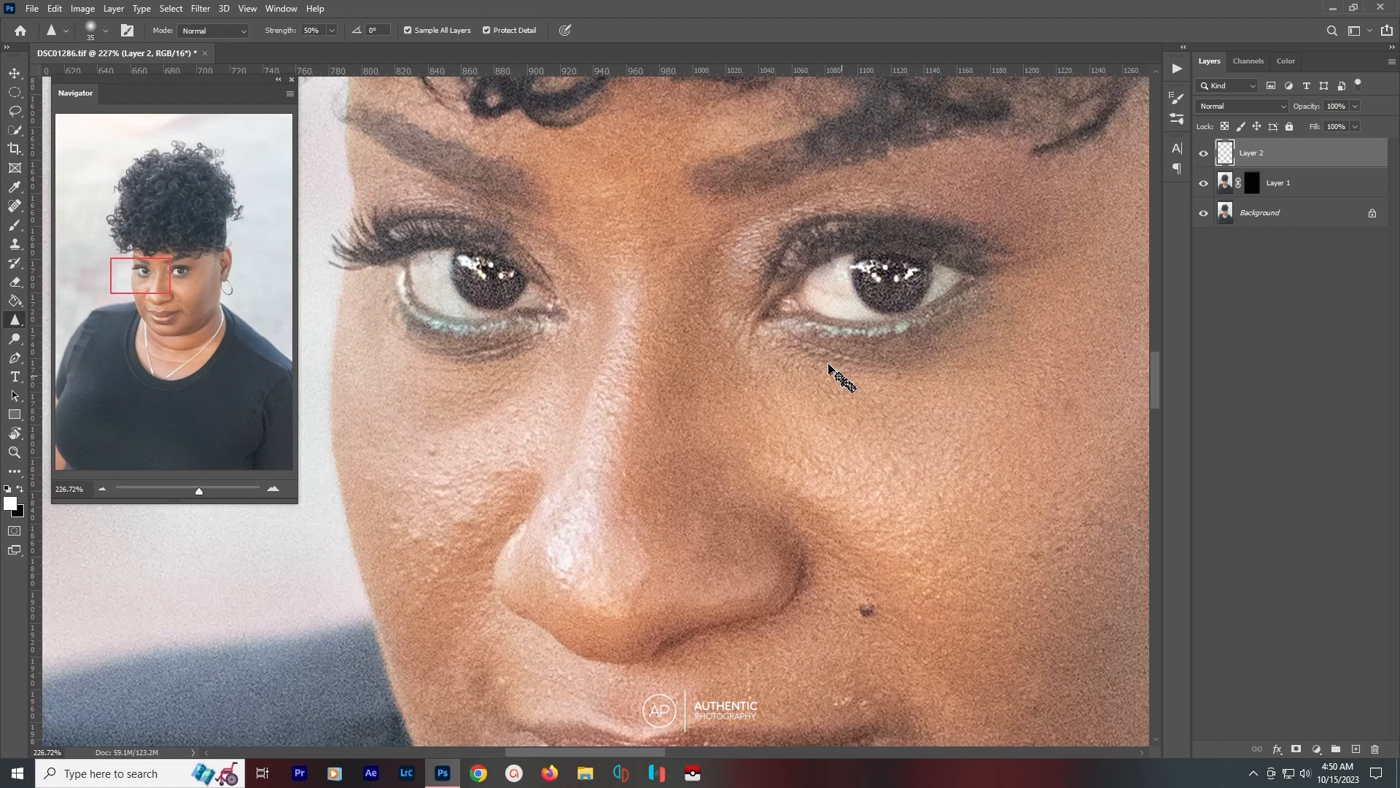
{"action": "key", "text": "ctrl+0"}
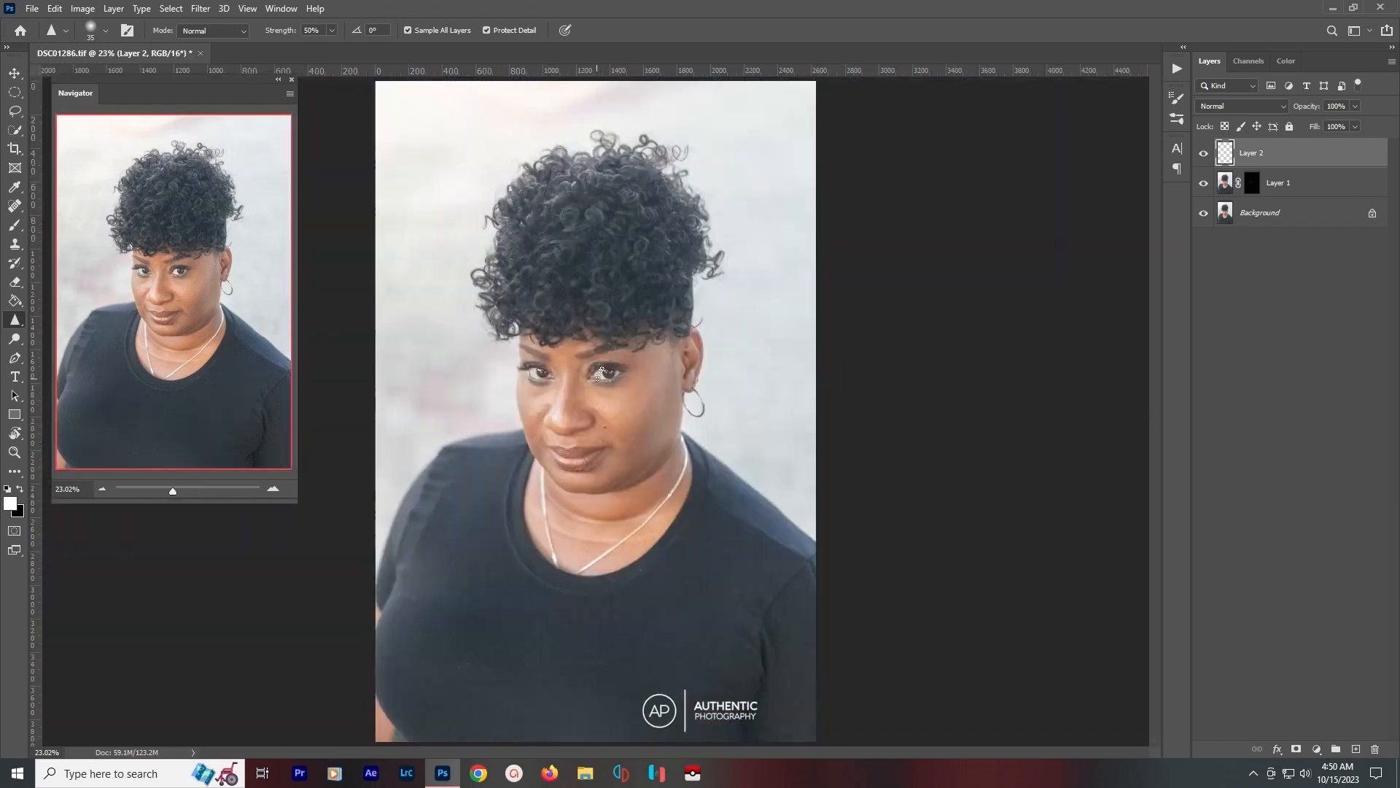
{"action": "scroll", "coordinate": [599, 373], "scroll_direction": "up", "scroll_amount": 6}
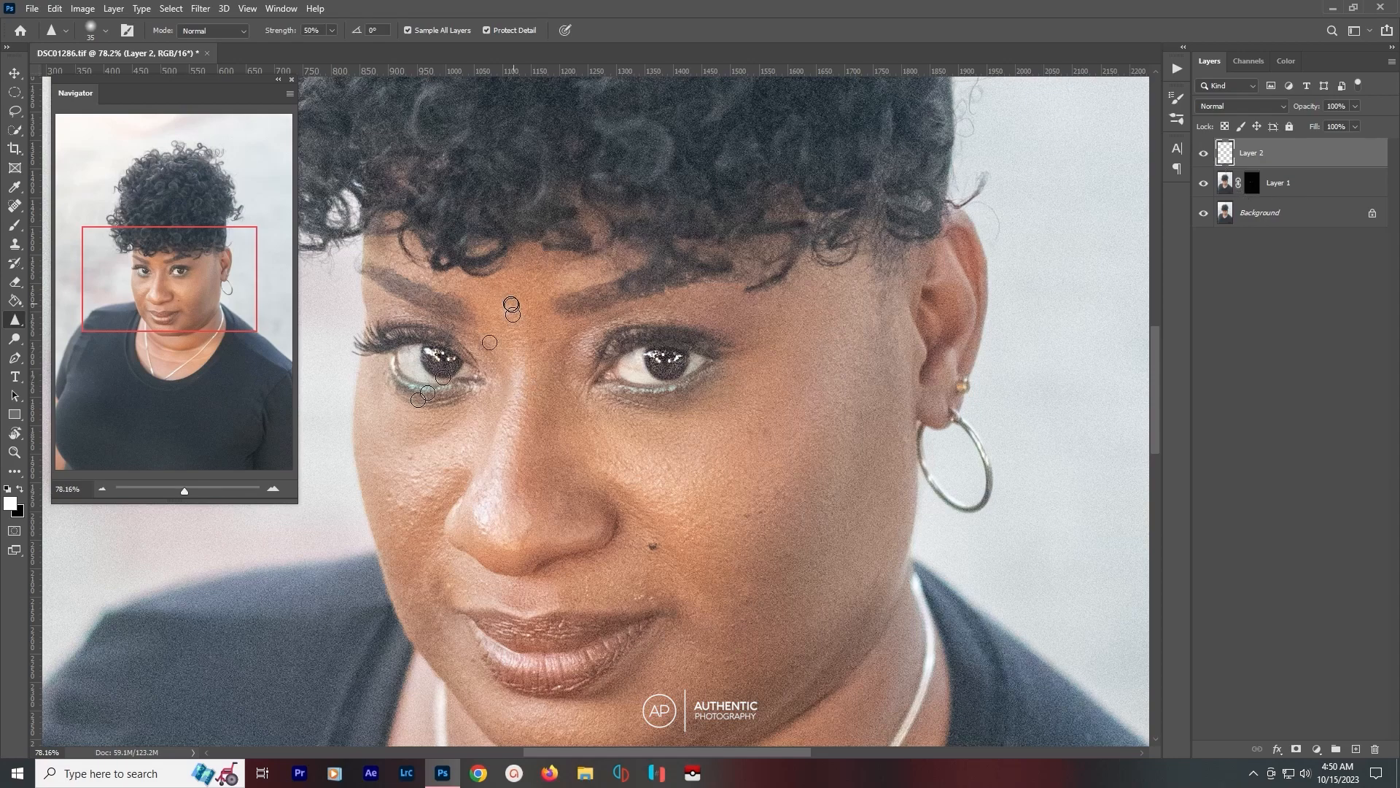
{"action": "scroll", "coordinate": [418, 332], "scroll_direction": "up", "scroll_amount": 3}
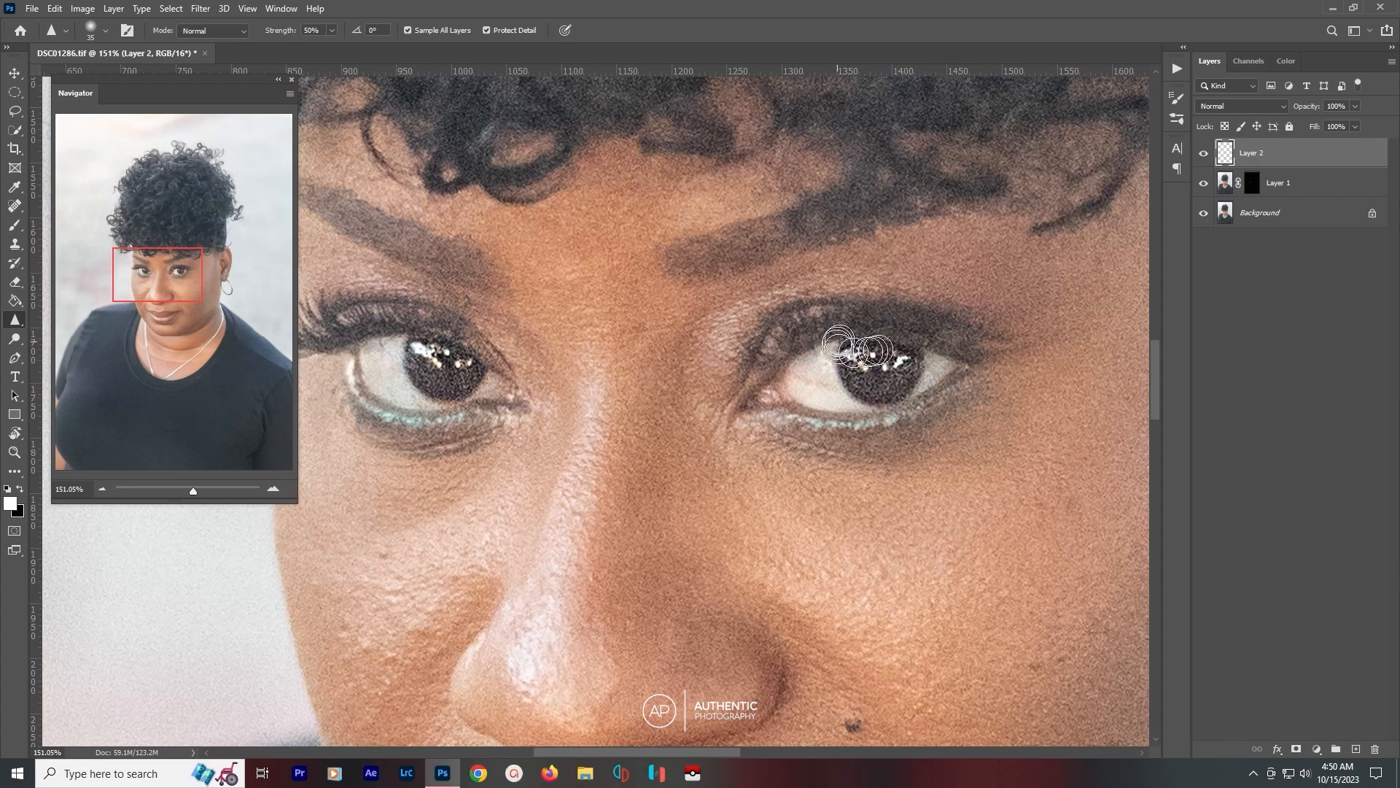
Rename the masked Layer 1 as eyes.
{"action": "left_click", "coordinate": [1308, 187]}
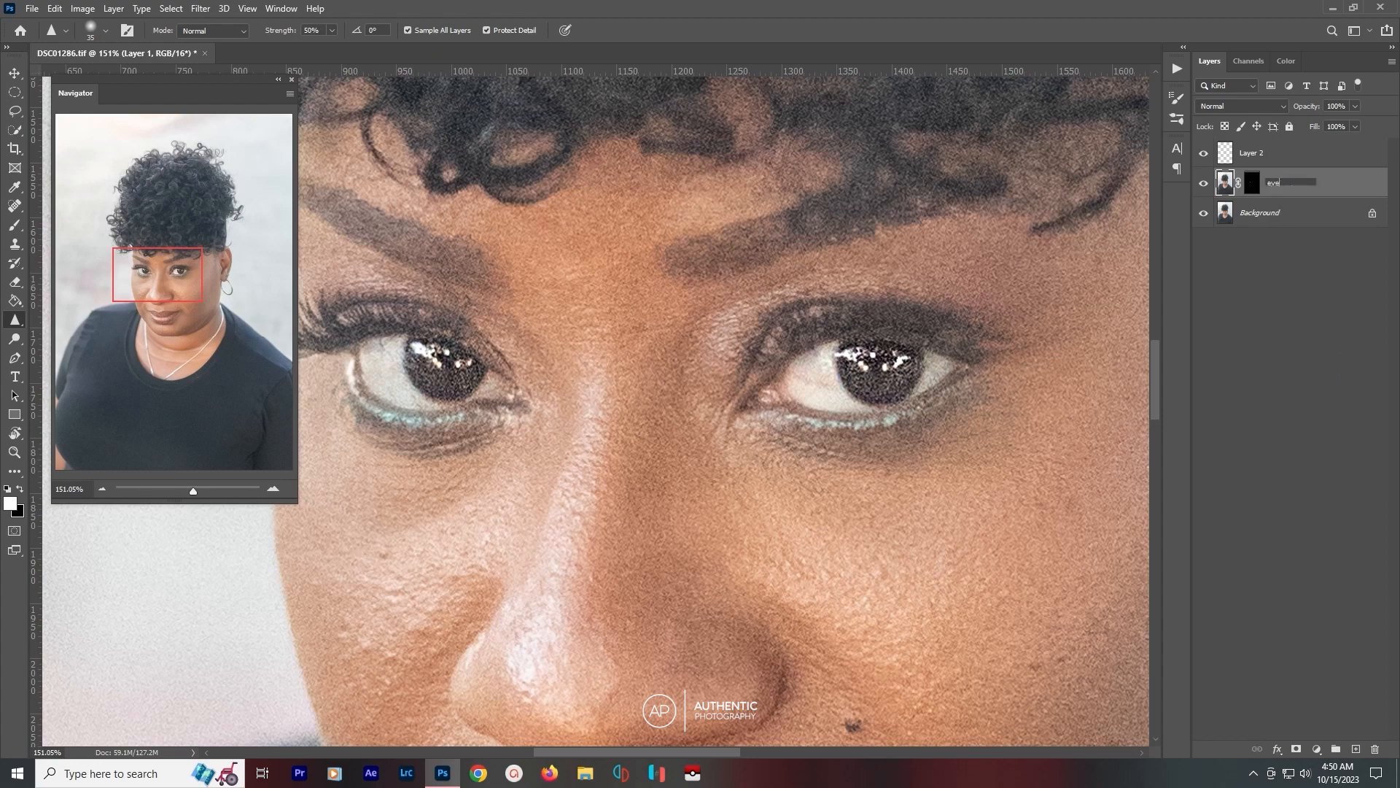
{"action": "type", "text": "eyes"}
{"action": "key", "text": "Return"}
Clip Layer 2 to the eyes layer so the sharpening is limited by its mask.
{"action": "left_click", "coordinate": [1277, 152]}
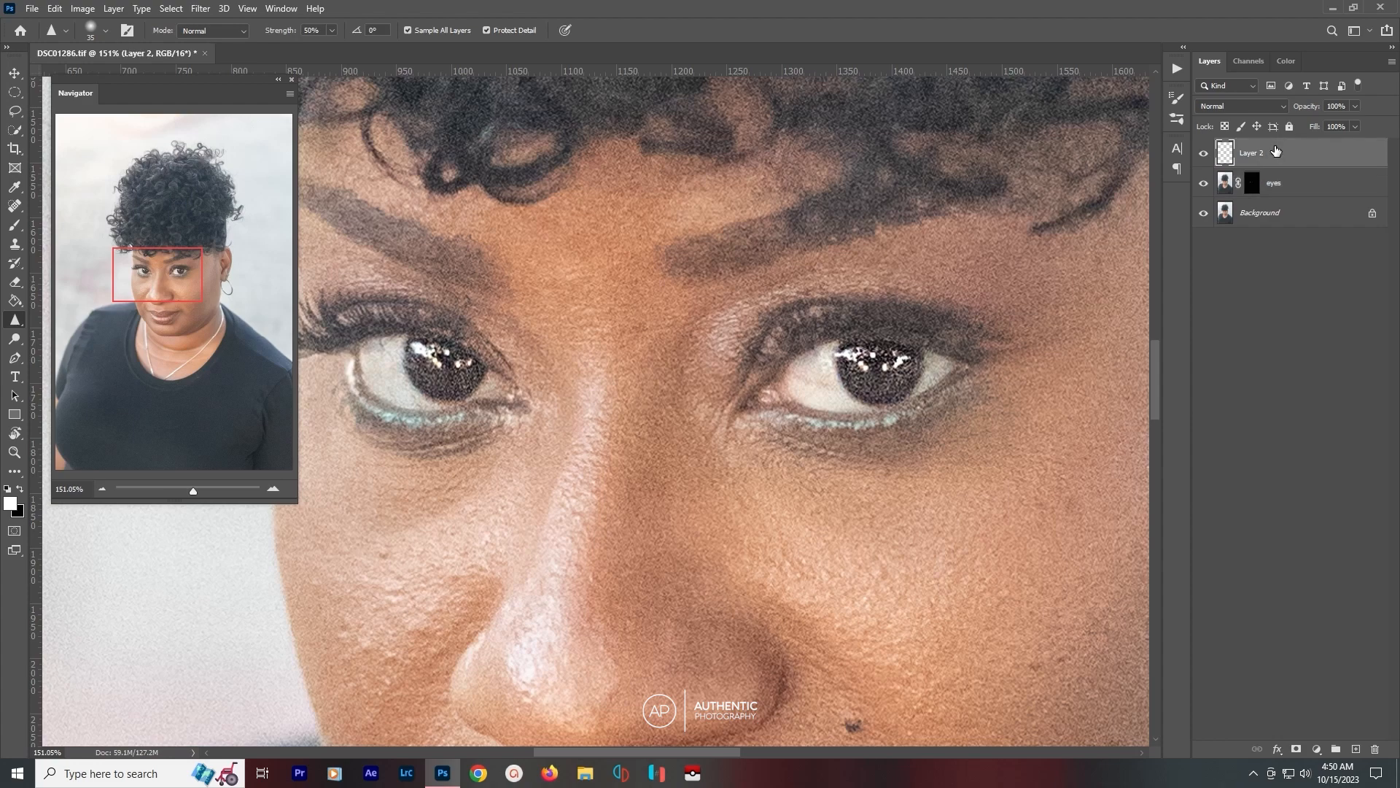
{"action": "key", "text": "ctrl+alt+g"}
{"action": "left_click", "coordinate": [1253, 184]}
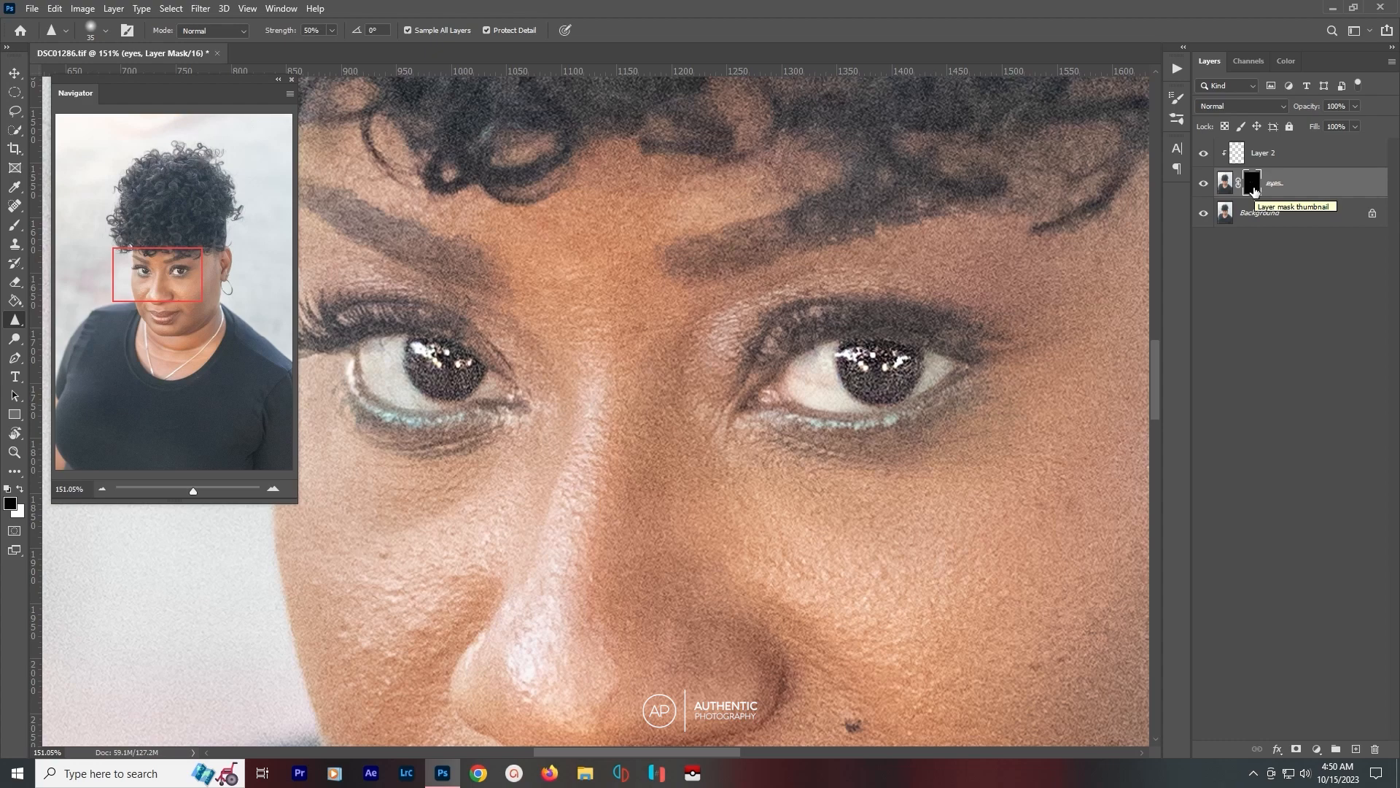
Set Layer 2's opacity to 65% and view the whole portrait.
{"action": "key", "text": "alt+bracketright"}
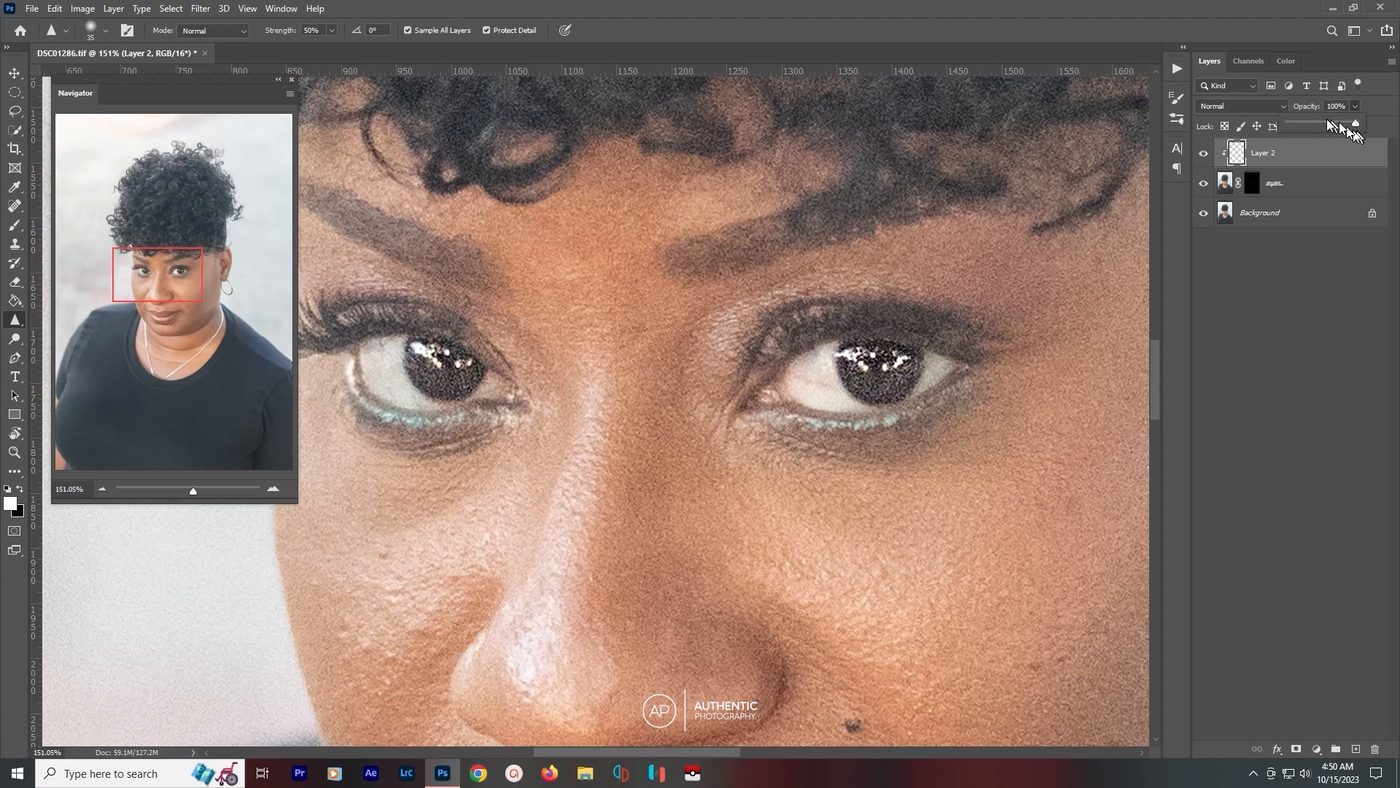
{"action": "left_click_drag", "start_coordinate": [1306, 126], "coordinate": [1296, 126]}
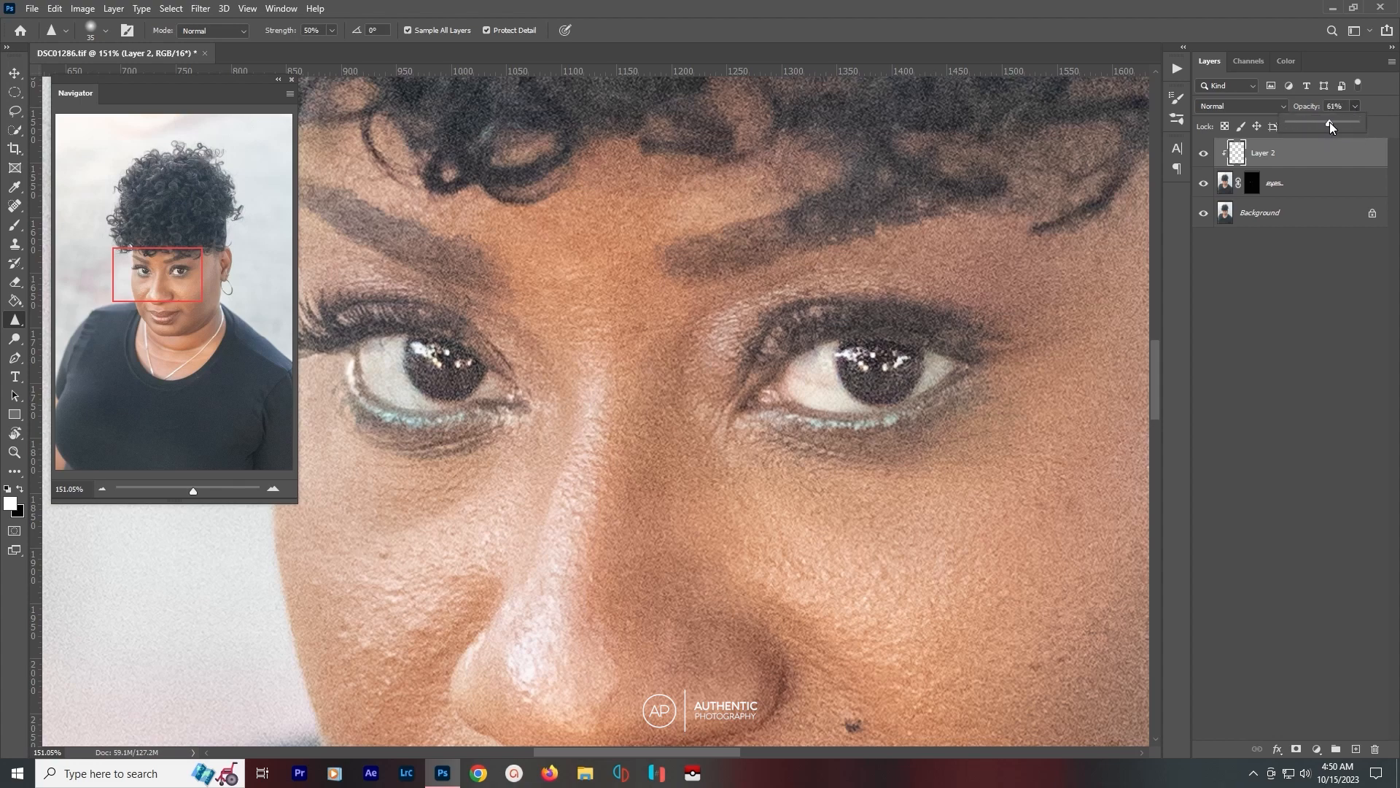
{"action": "left_click", "coordinate": [1345, 105]}
{"action": "type", "text": "65"}
{"action": "key", "text": "ctrl+0"}
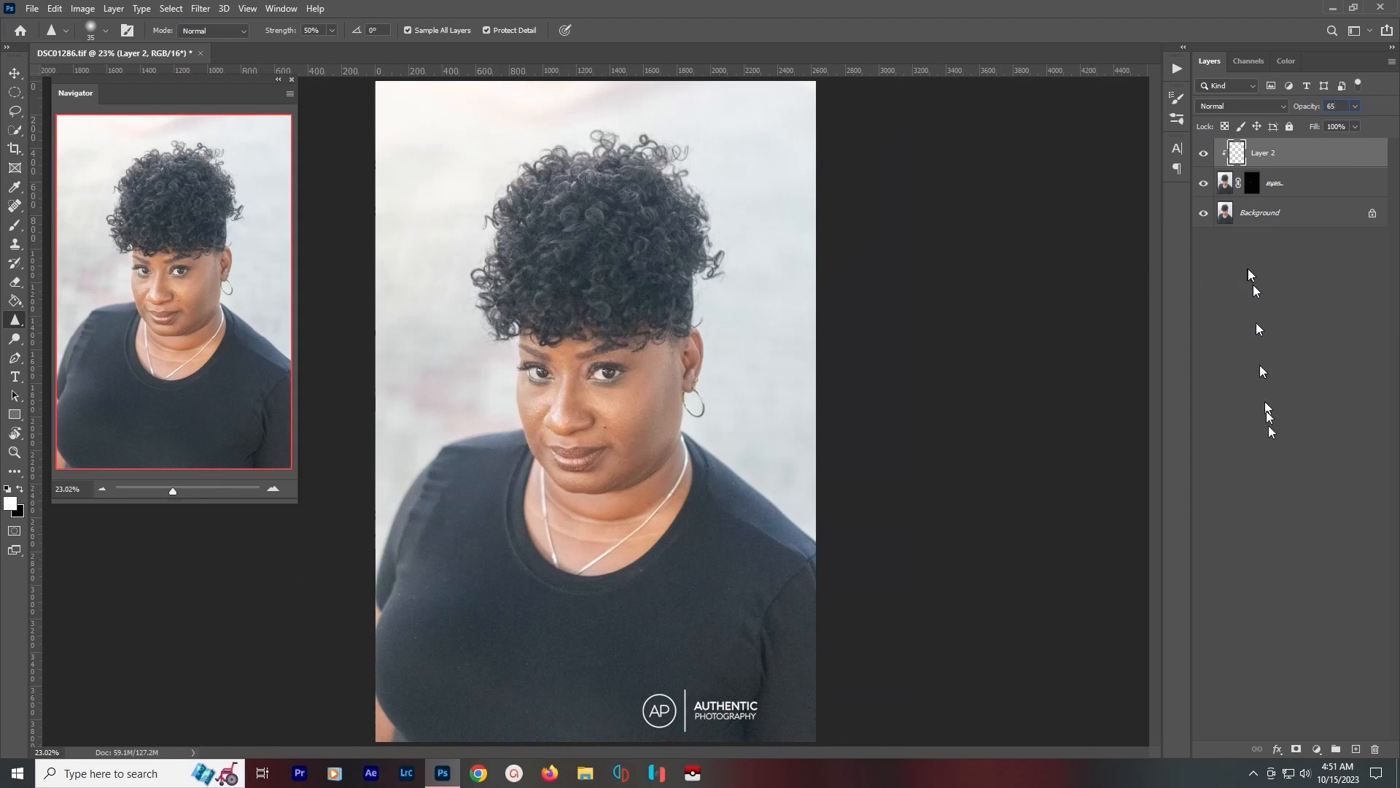
{"action": "key", "text": "Return"}
Add a new empty layer on top of the stack and rename the clipped Layer 2 as sharpen.
{"action": "left_click", "coordinate": [1356, 749]}
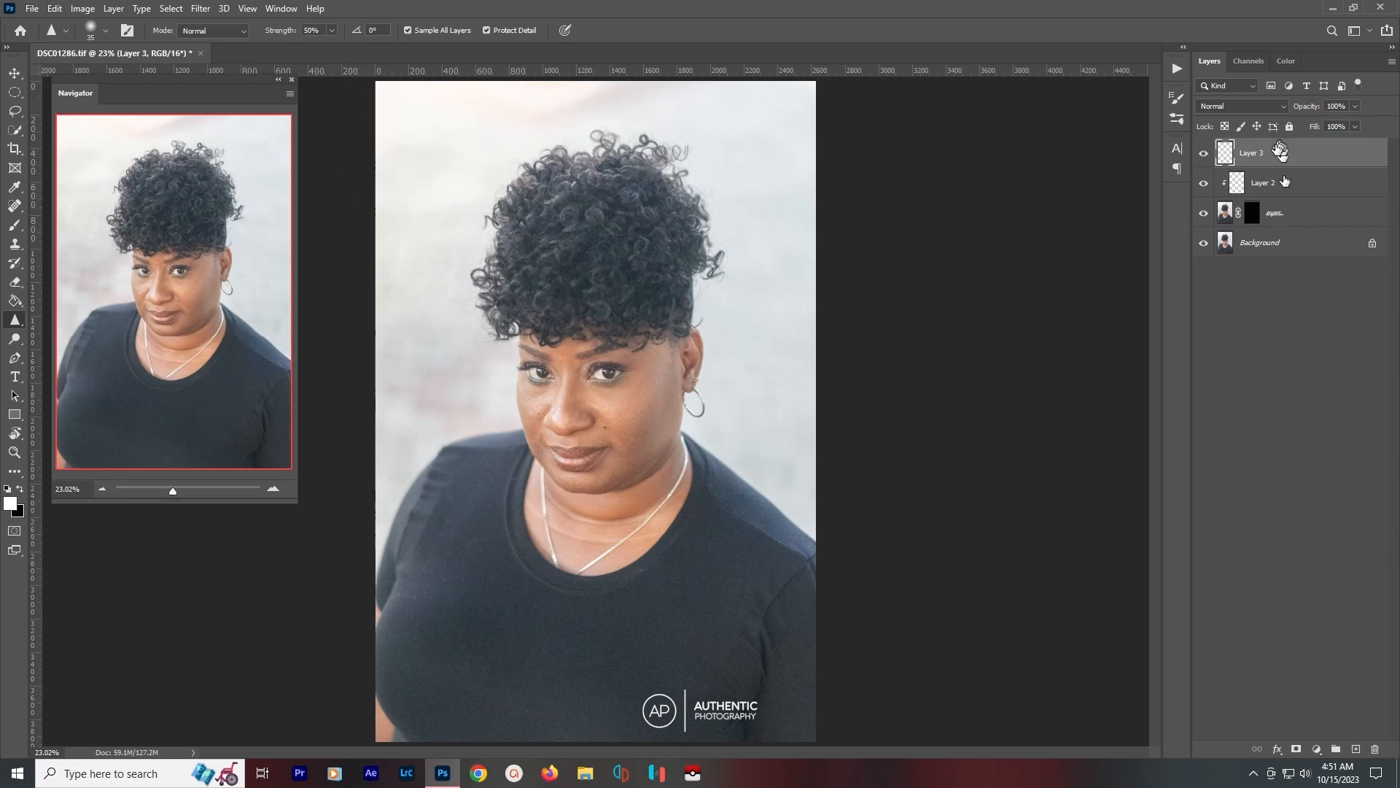
{"action": "left_click", "coordinate": [1267, 186]}
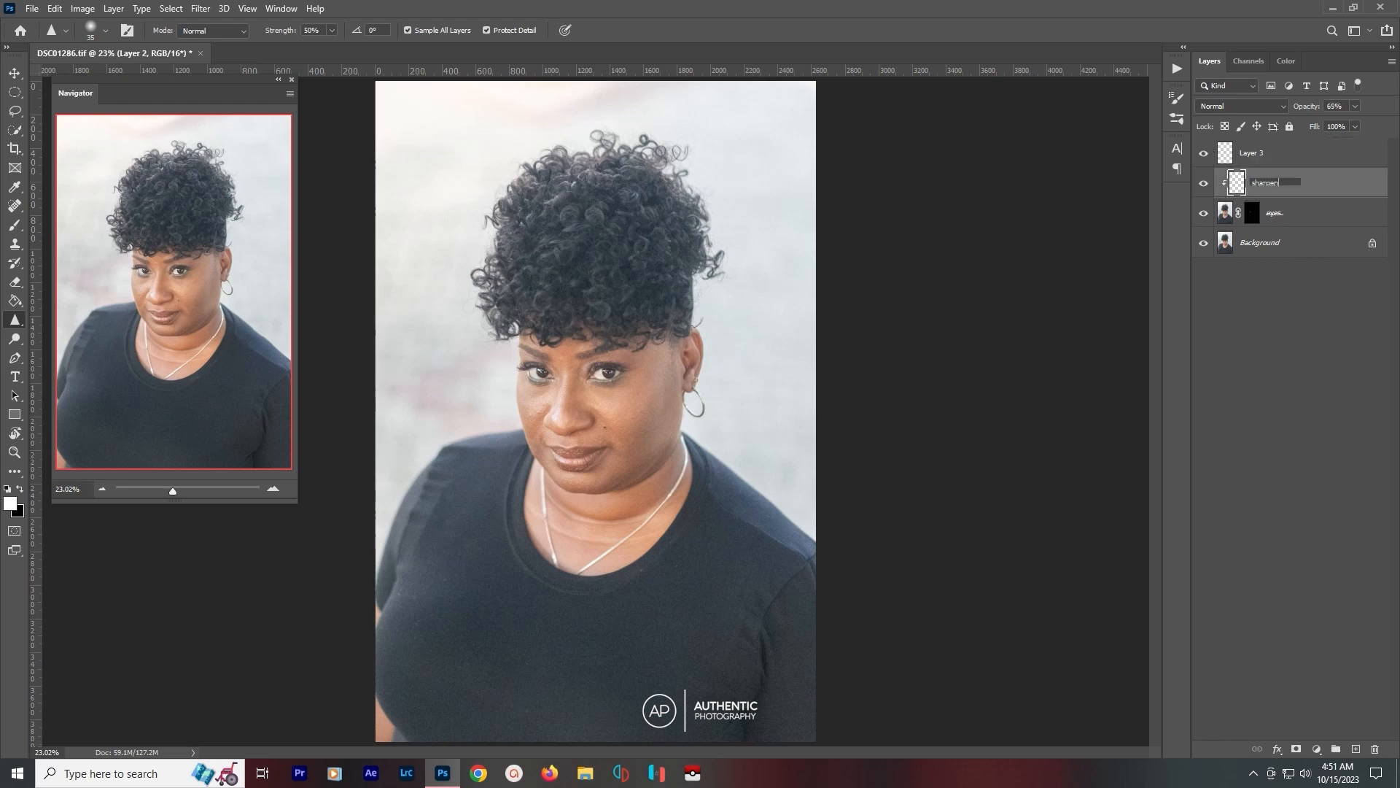
{"action": "key", "text": "Return"}
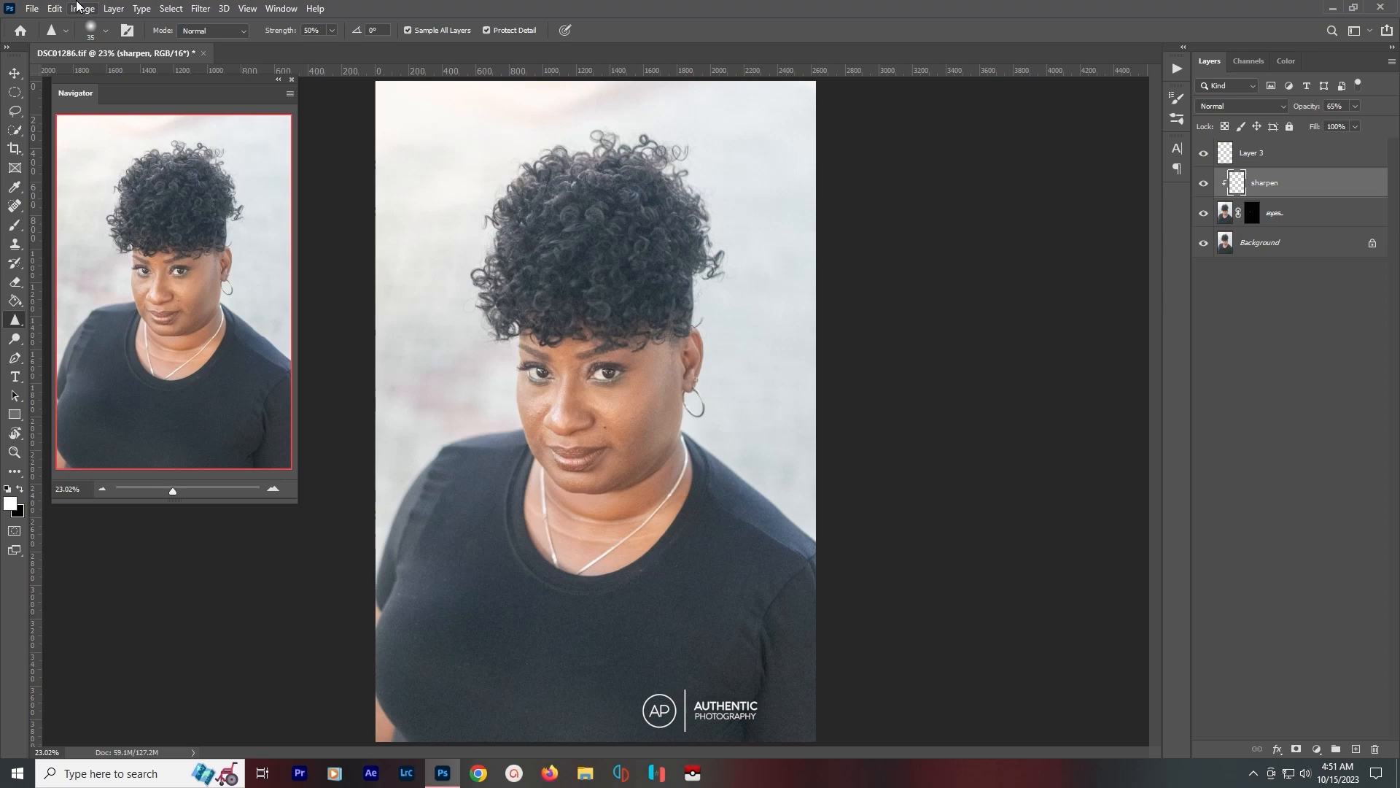
Try filling the sharpen layer with 50% Gray in Normal mode at 100% opacity.
{"action": "left_click", "coordinate": [79, 9]}
{"action": "mouse_move", "coordinate": [58, 10]}
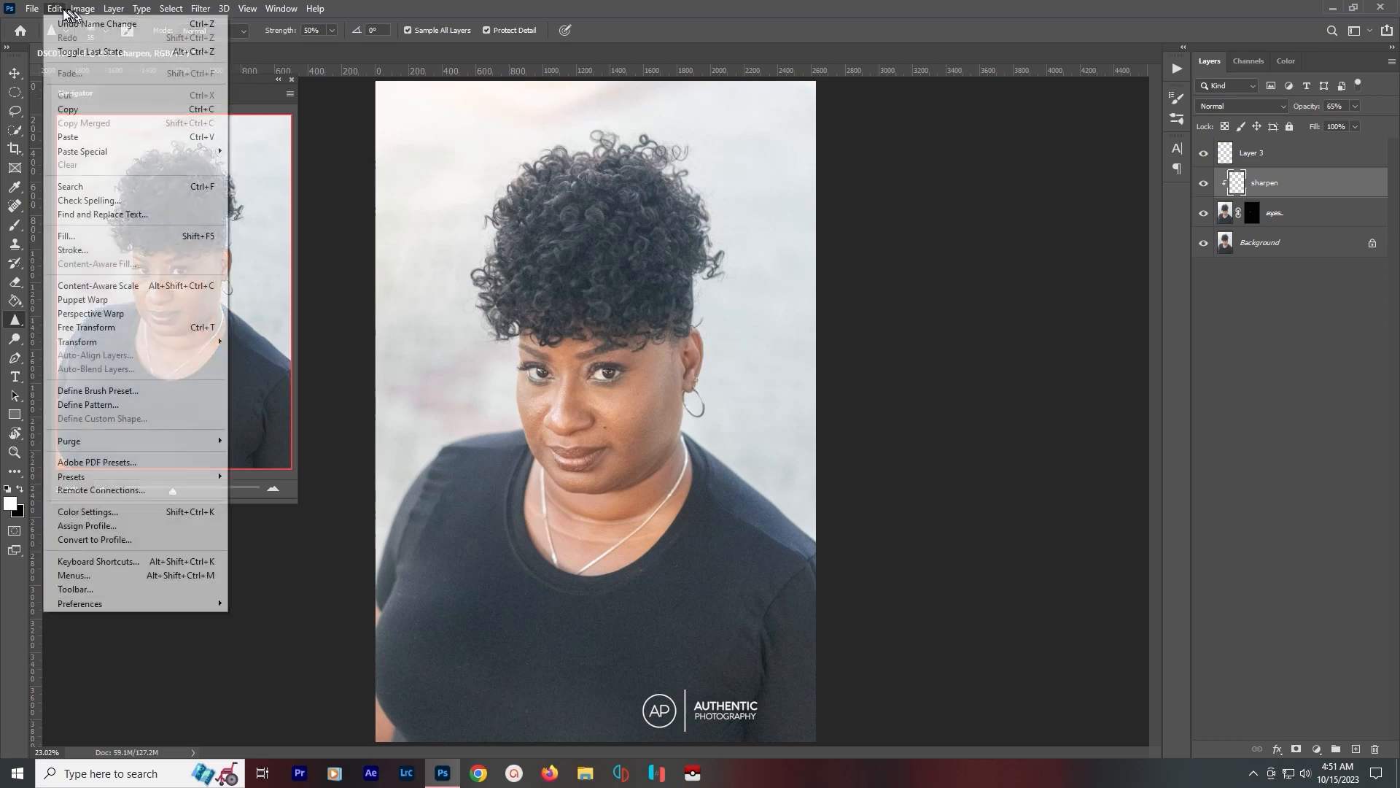
{"action": "mouse_move", "coordinate": [96, 46]}
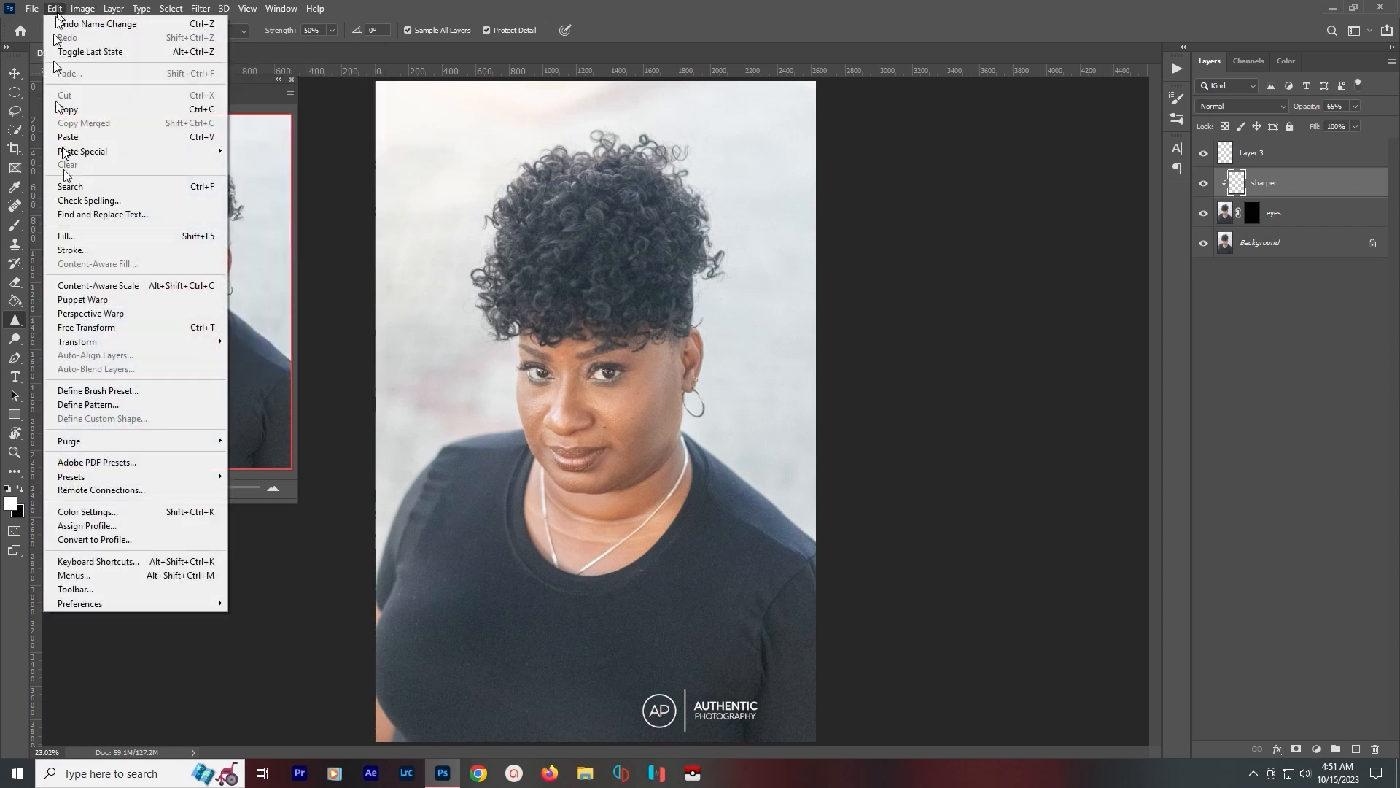
{"action": "left_click", "coordinate": [73, 235]}
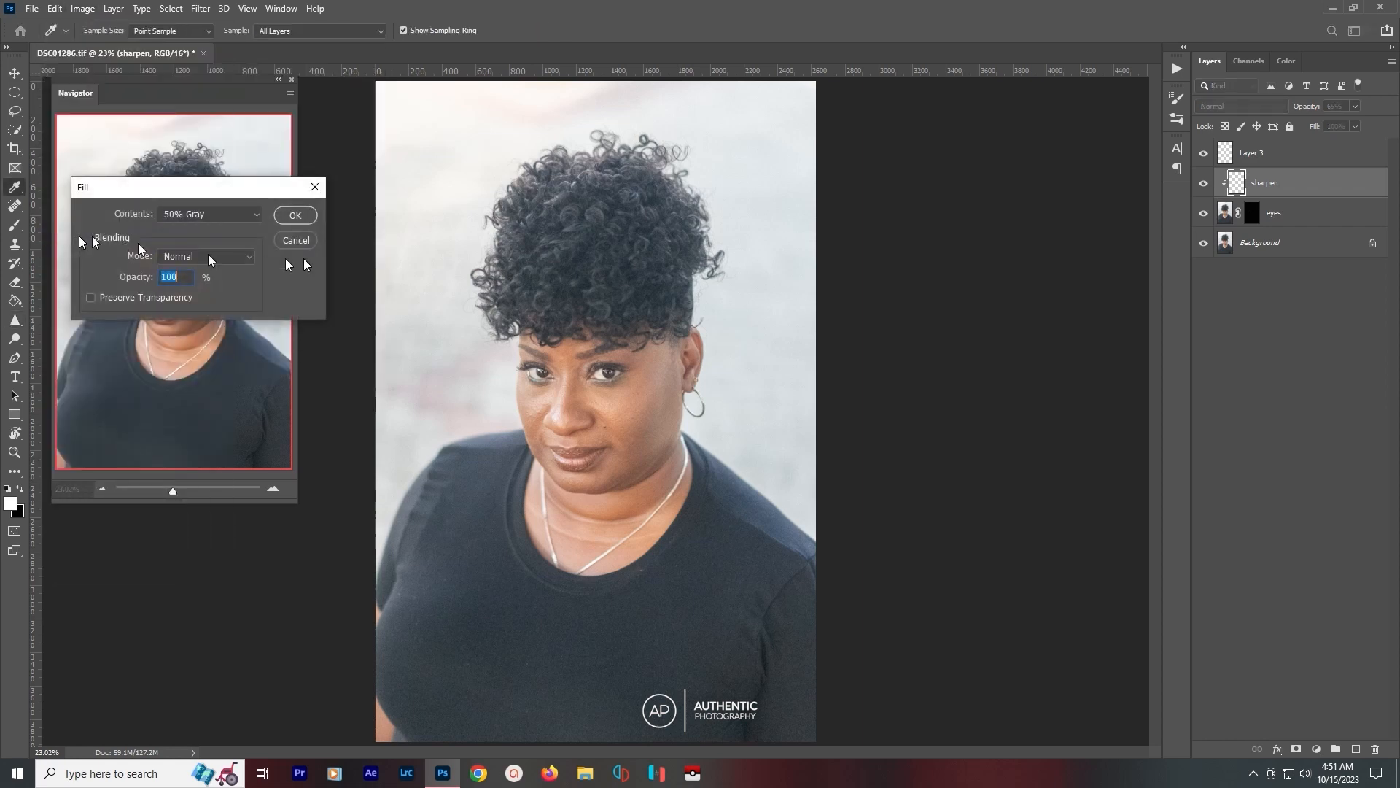
{"action": "left_click", "coordinate": [295, 219]}
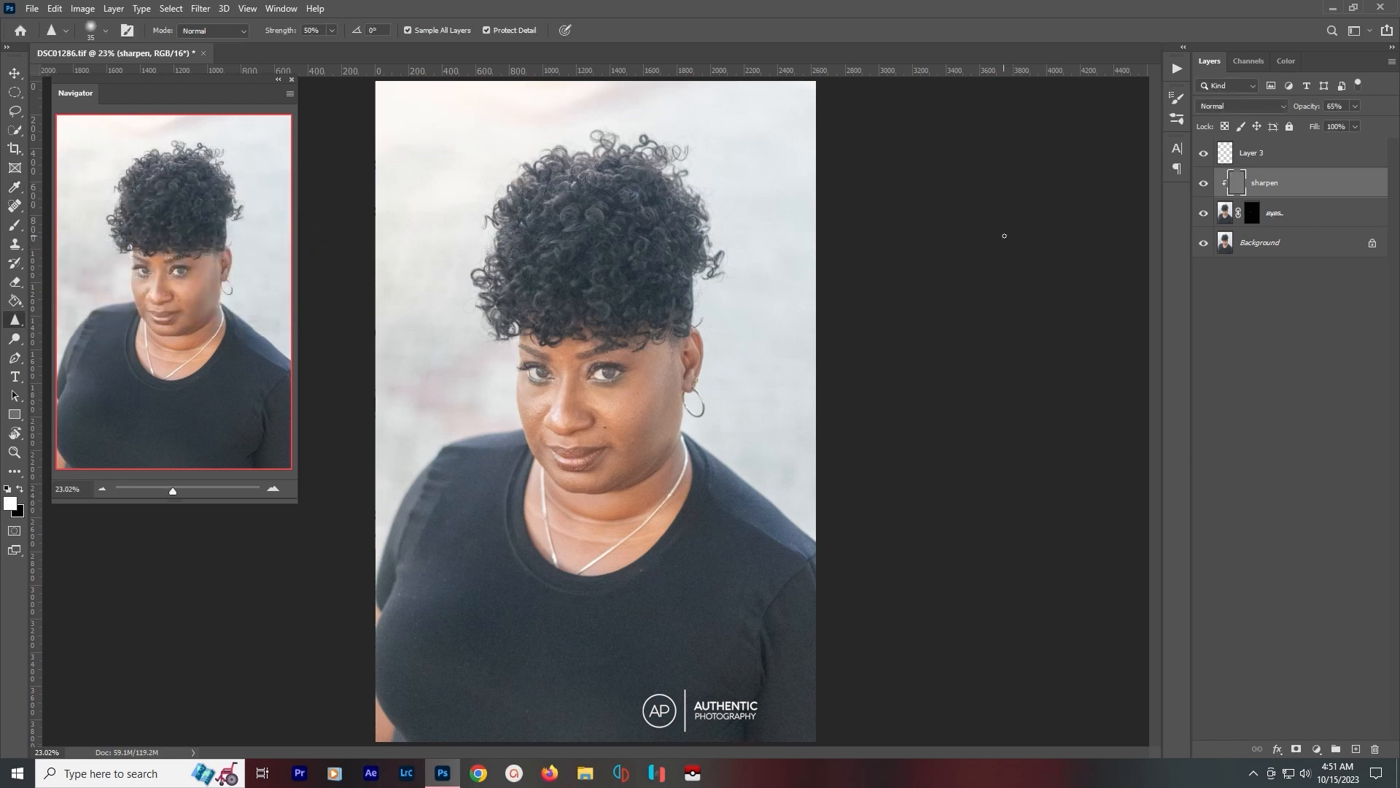
Fill Layer 3 with 50% Gray in Normal mode at 100% opacity and set the layer's blend mode to Overlay.
{"action": "left_click", "coordinate": [1255, 152]}
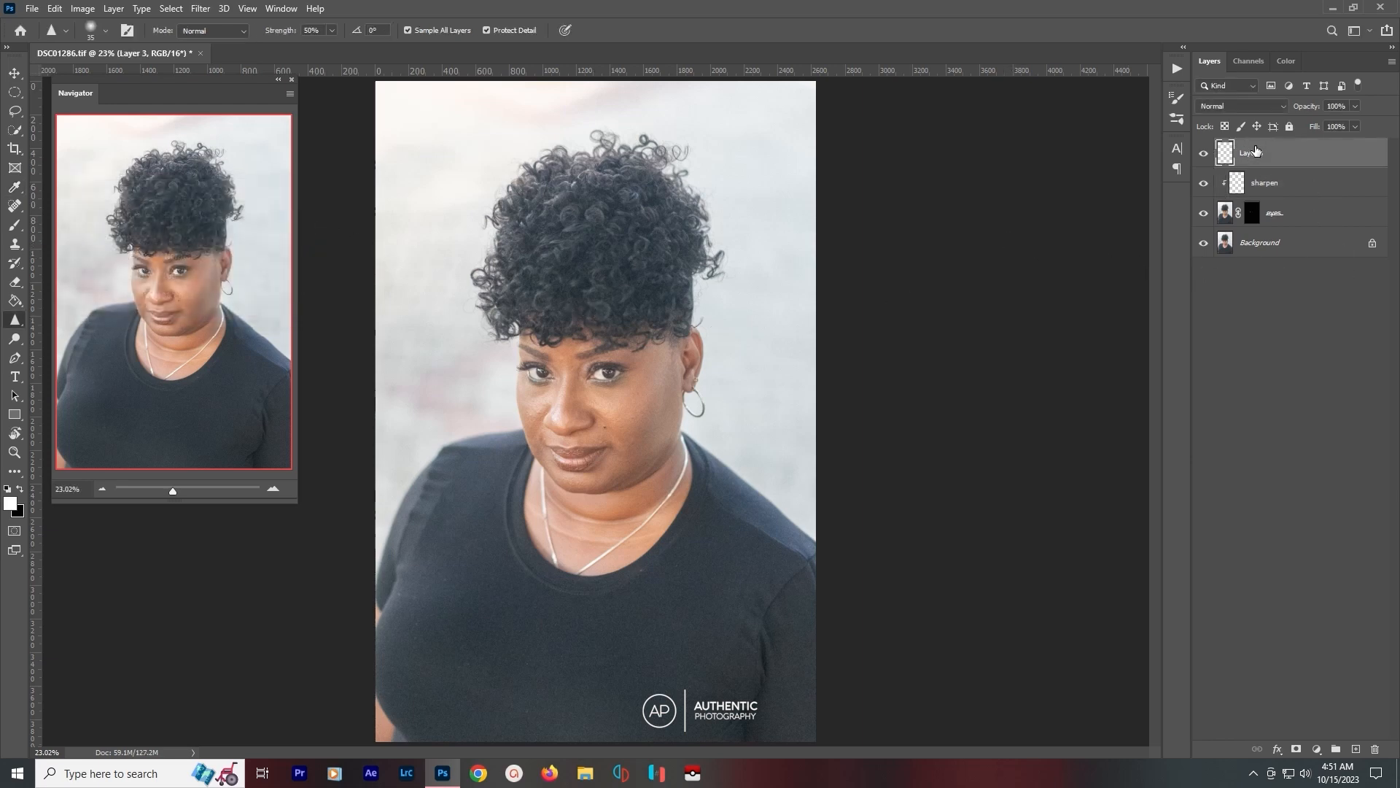
{"action": "left_click", "coordinate": [56, 9]}
{"action": "left_click", "coordinate": [107, 235]}
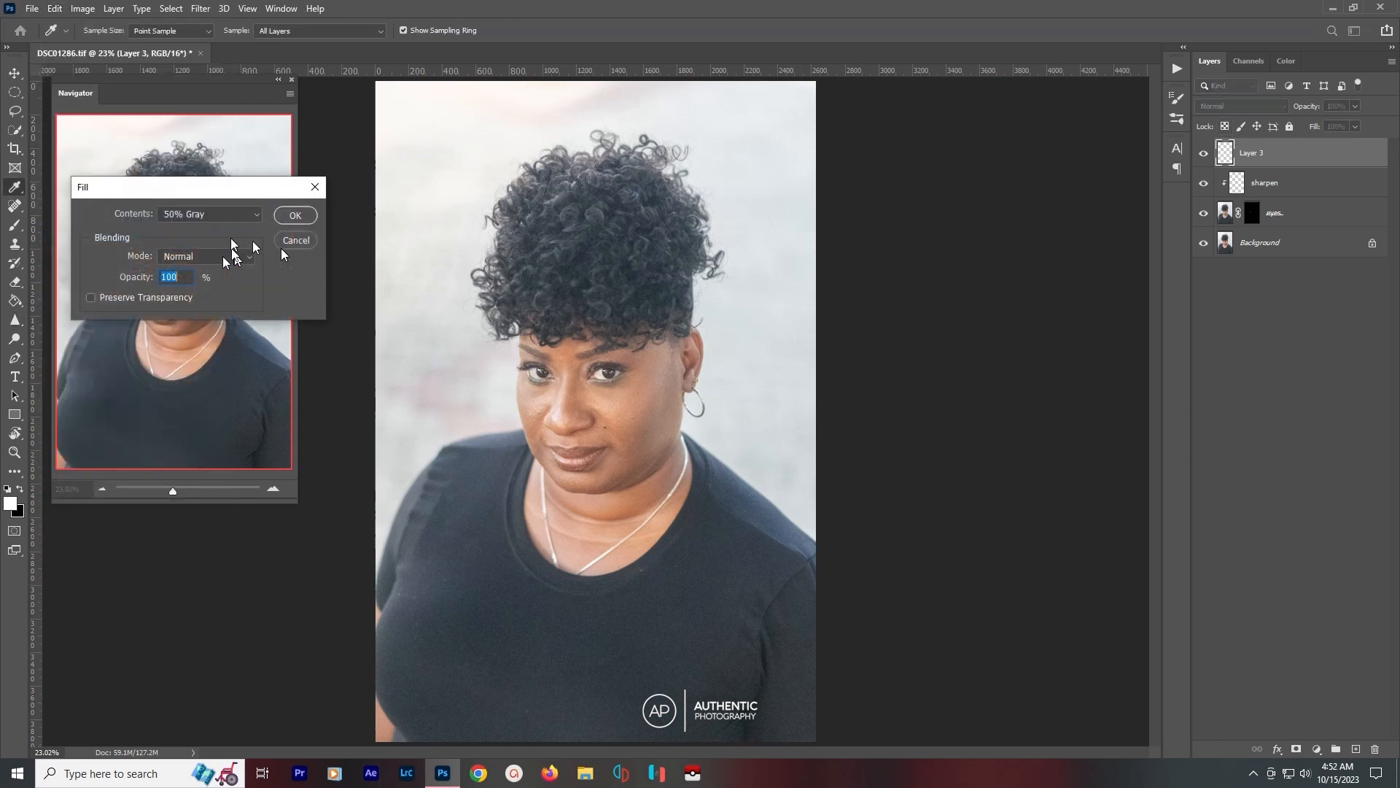
{"action": "left_click", "coordinate": [295, 216]}
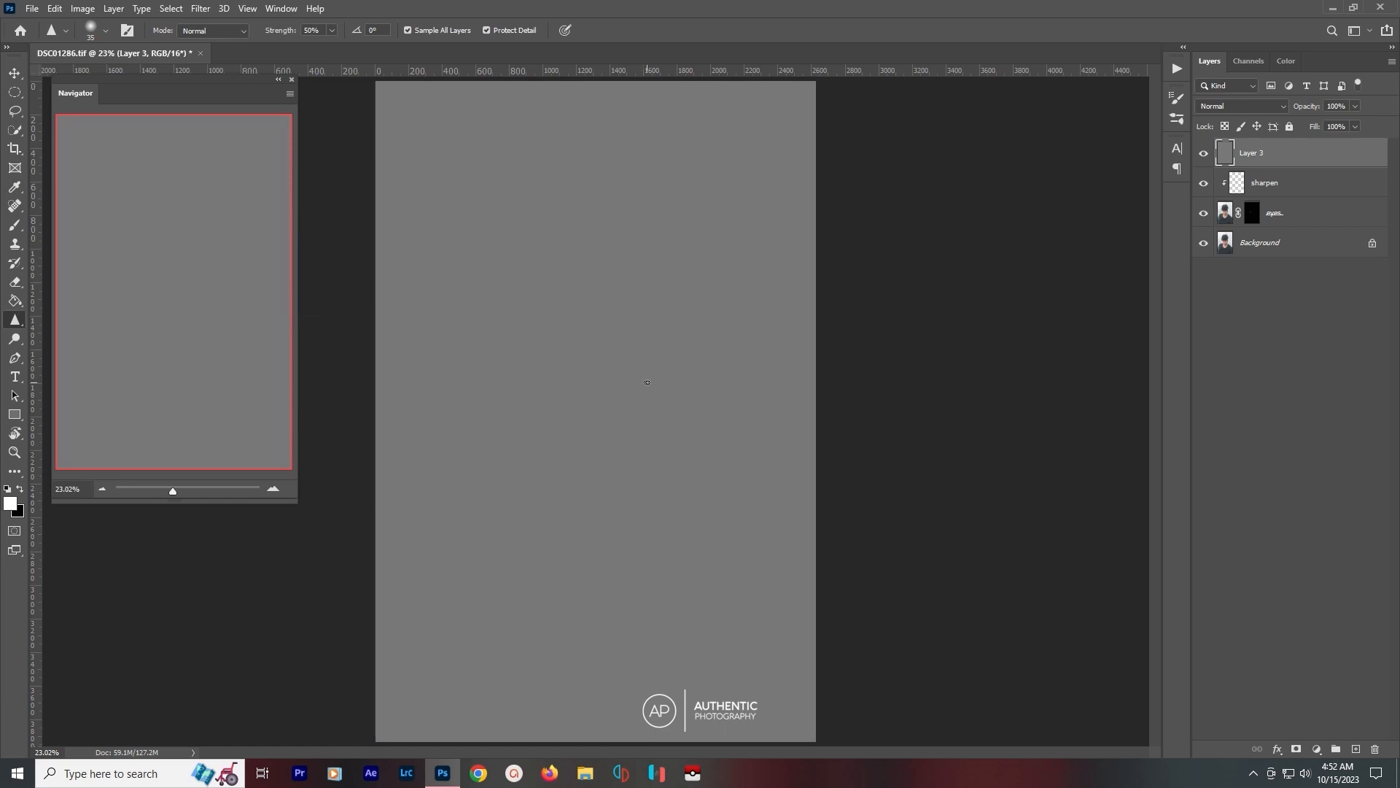
{"action": "left_click", "coordinate": [1275, 104]}
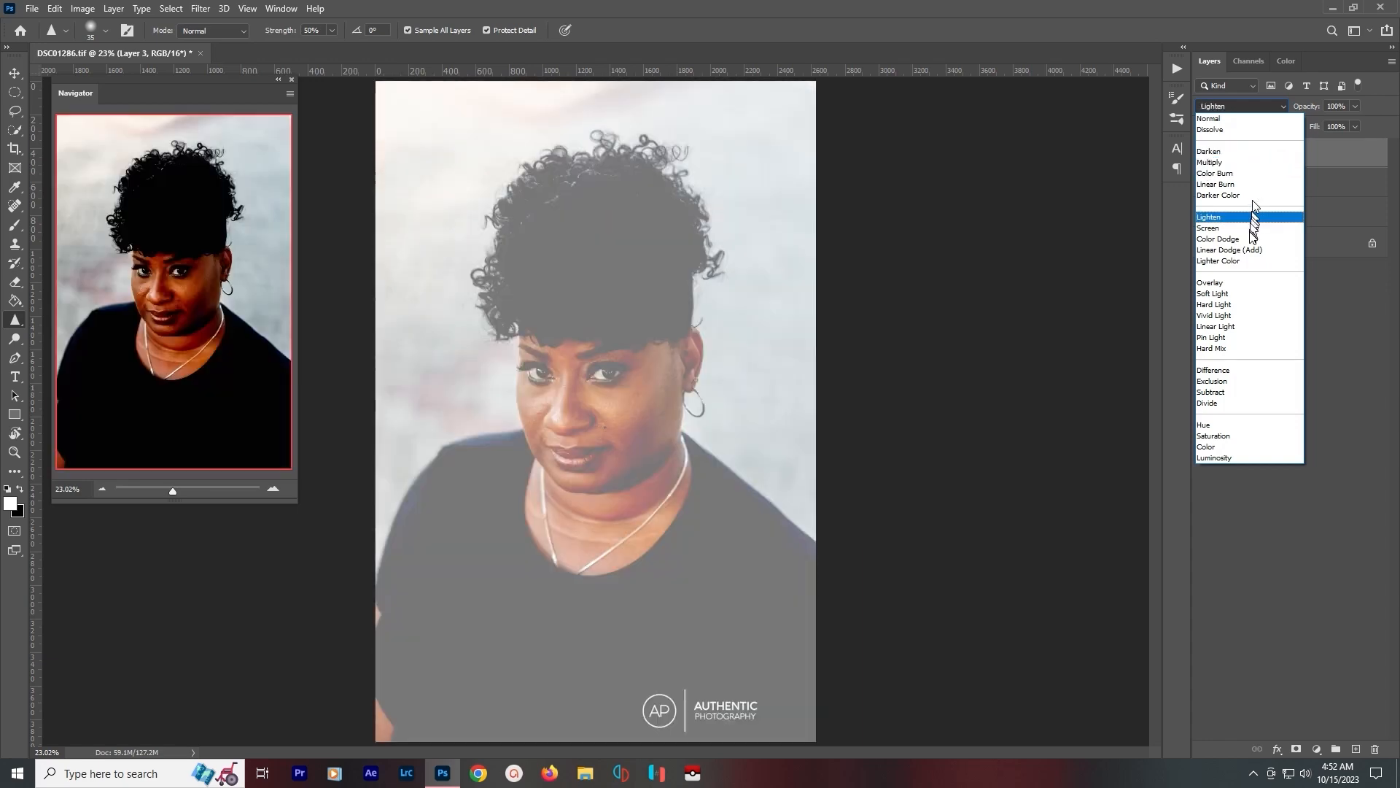
{"action": "left_click", "coordinate": [1243, 284]}
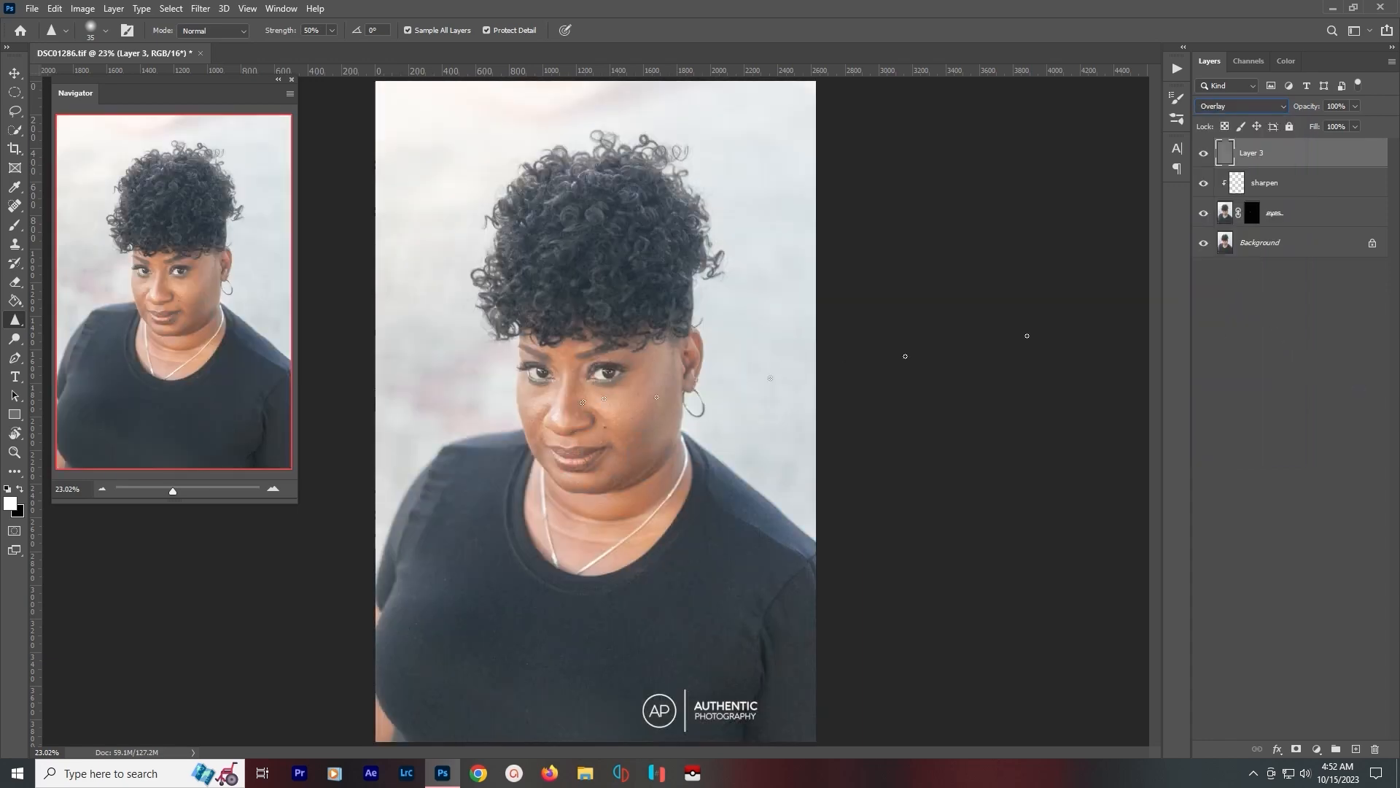
Darken the rim of the iris on the photo's left side using the Burn tool with Midtones range and 50% exposure.
{"action": "left_click", "coordinate": [14, 340]}
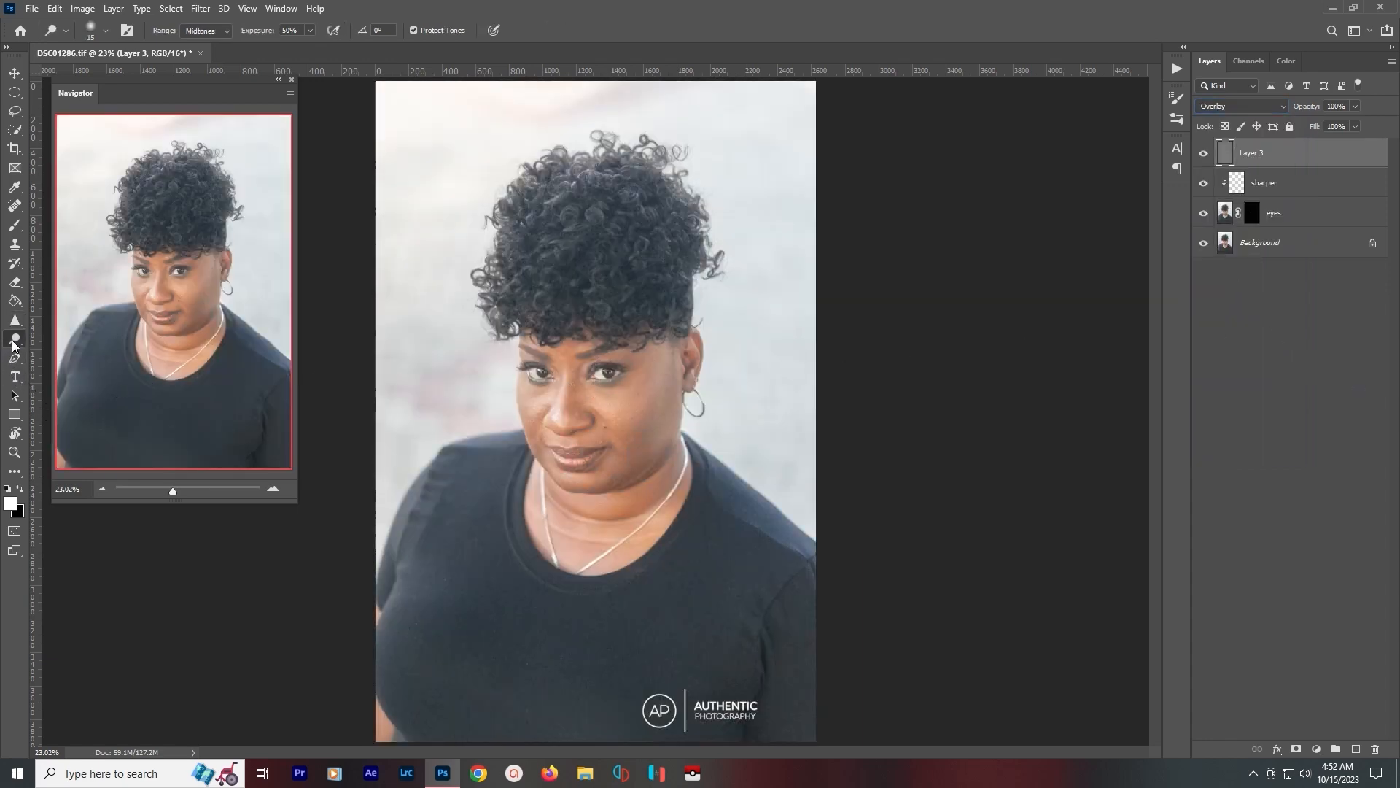
{"action": "scroll", "coordinate": [575, 365], "scroll_direction": "up", "scroll_amount": 6}
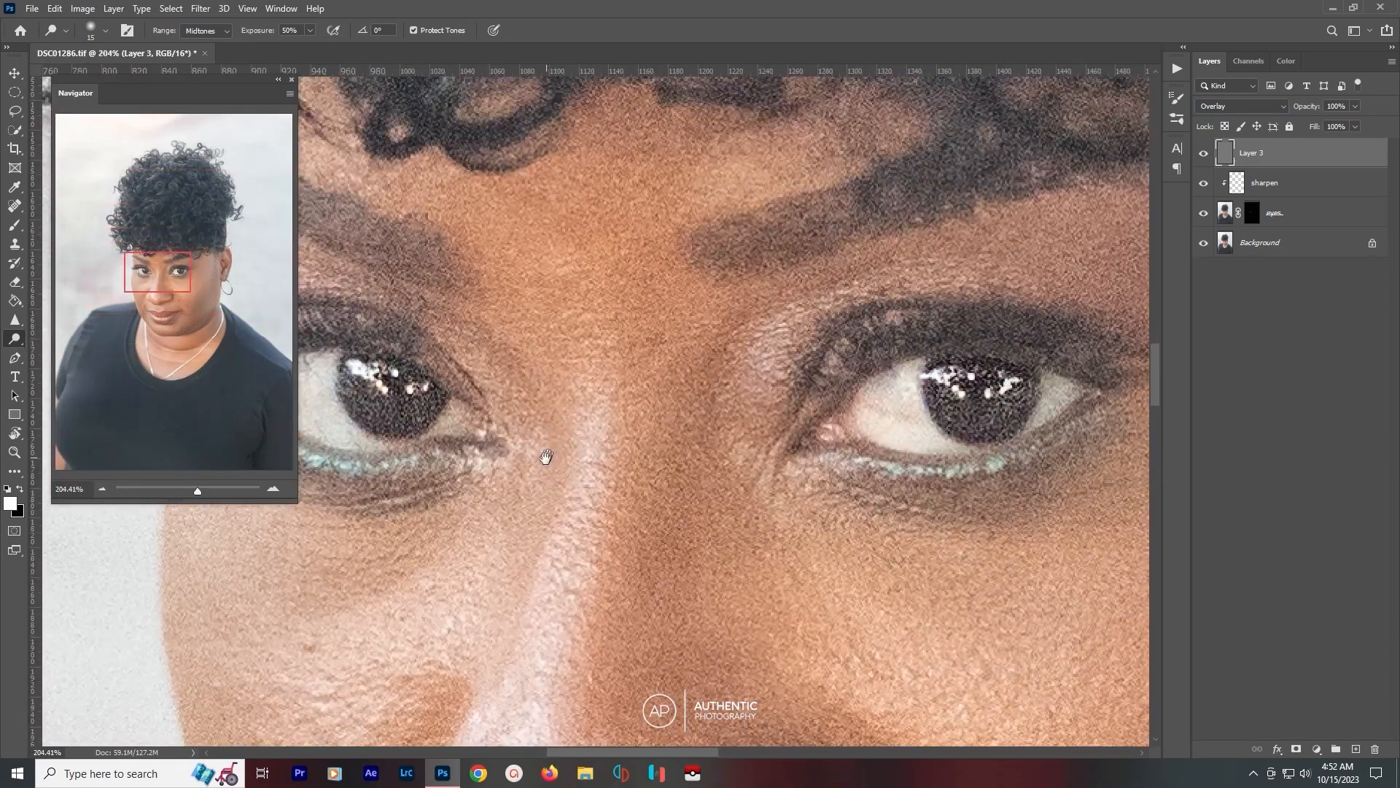
{"action": "left_click_drag", "start_coordinate": [546, 457], "coordinate": [606, 449]}
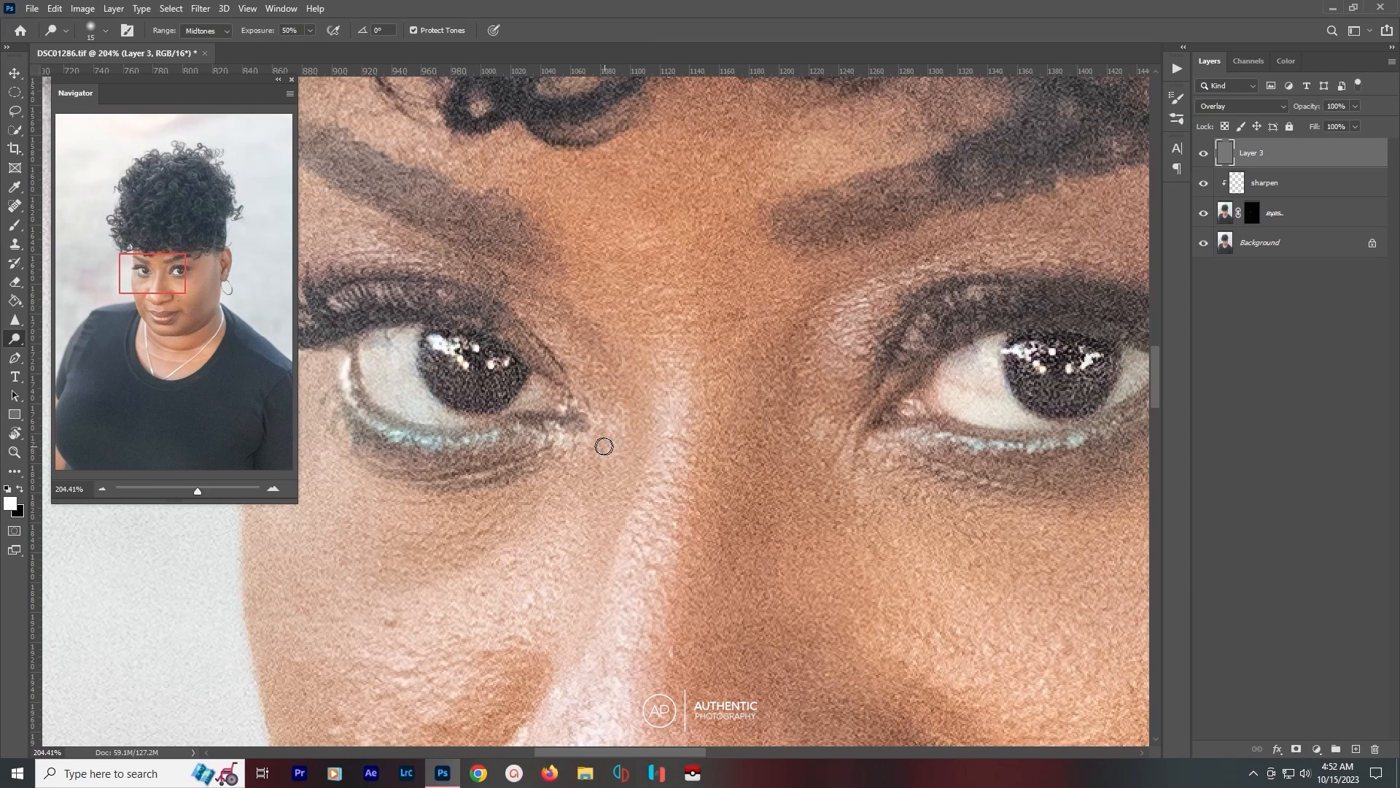
{"action": "right_click", "coordinate": [14, 339]}
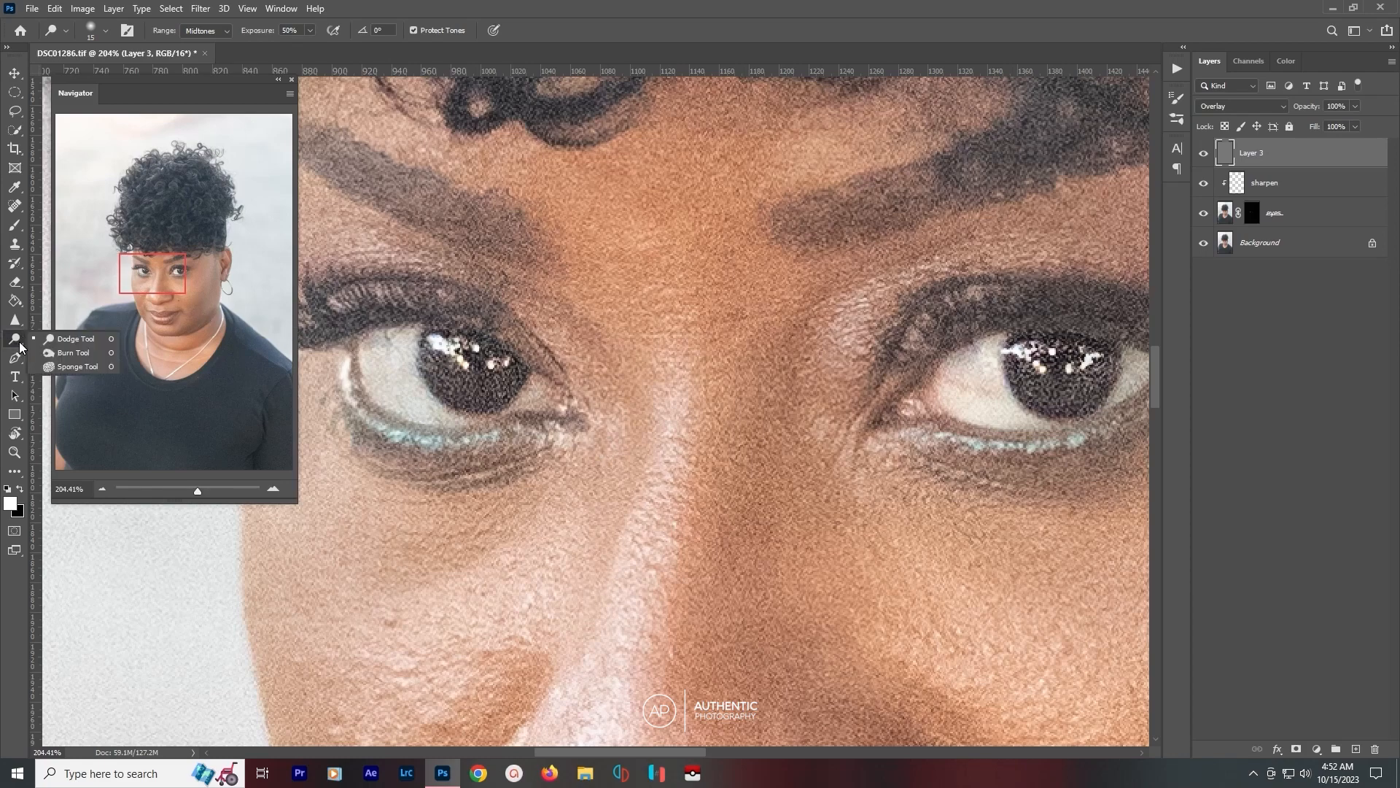
{"action": "left_click", "coordinate": [67, 353]}
{"action": "scroll", "coordinate": [459, 368], "scroll_direction": "up", "scroll_amount": 5}
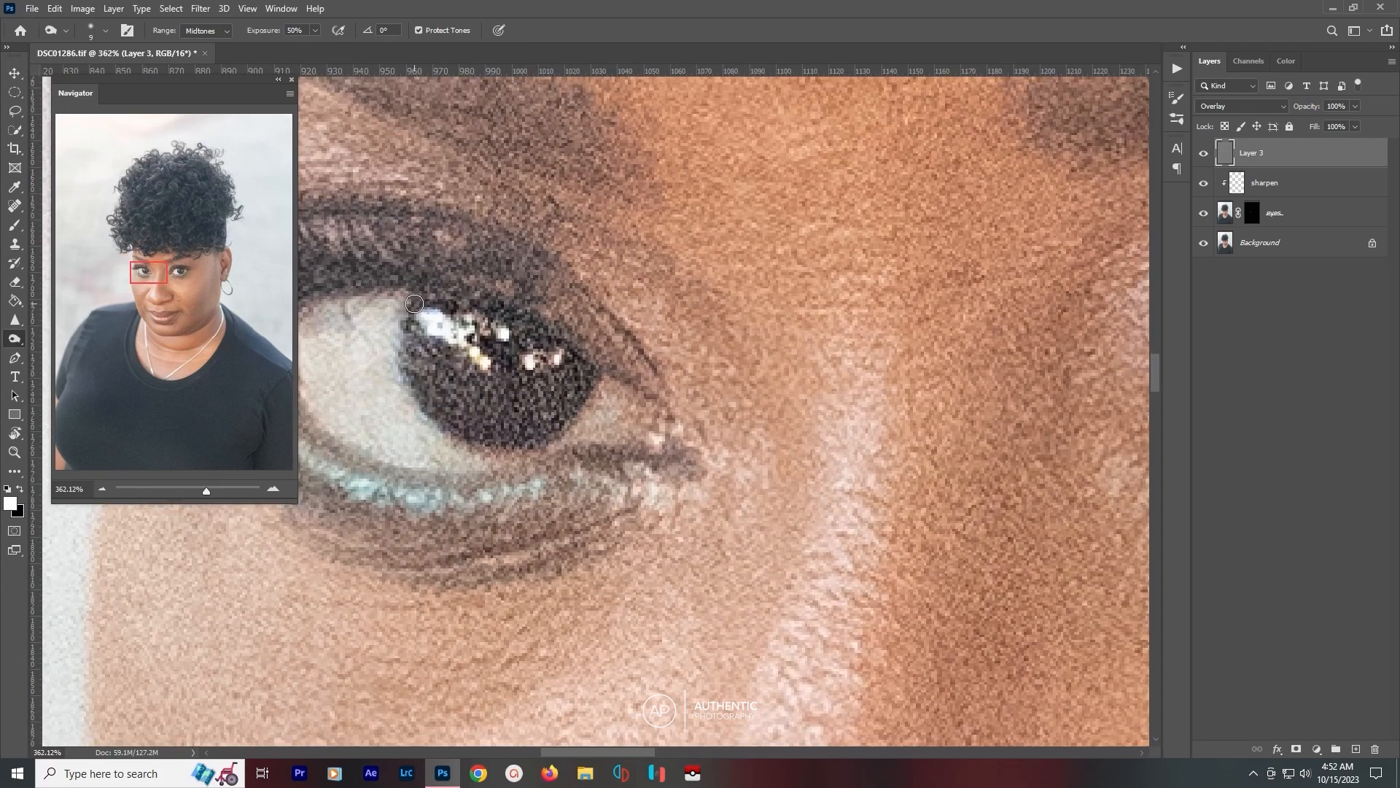
{"action": "mouse_move", "coordinate": [414, 304]}
{"action": "left_mouse_down"}
{"action": "mouse_move", "coordinate": [400, 373]}
{"action": "mouse_move", "coordinate": [432, 434]}
{"action": "mouse_move", "coordinate": [502, 458]}
{"action": "mouse_move", "coordinate": [554, 442]}
{"action": "mouse_move", "coordinate": [596, 379]}
{"action": "left_mouse_up"}
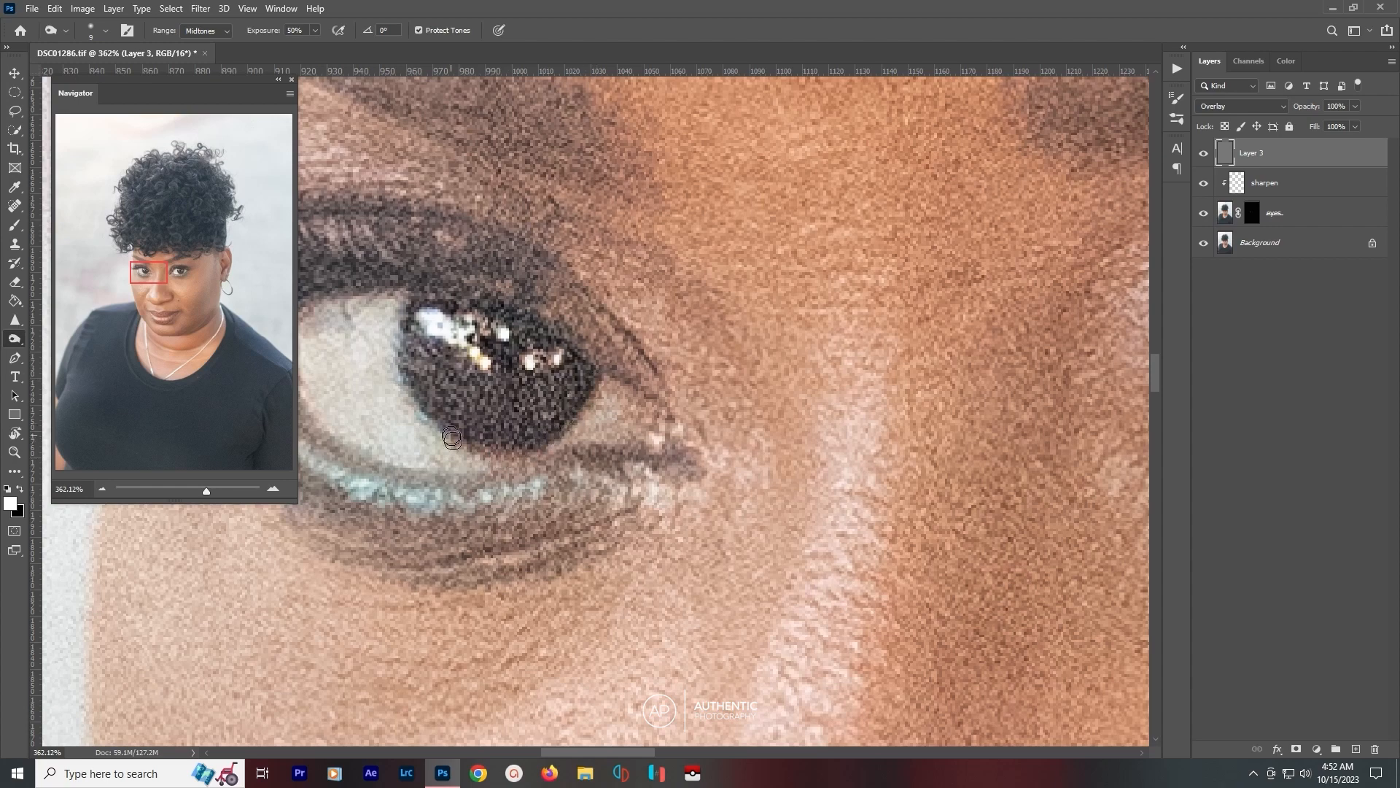
{"action": "mouse_move", "coordinate": [452, 437]}
{"action": "left_mouse_down"}
{"action": "mouse_move", "coordinate": [467, 441]}
{"action": "mouse_move", "coordinate": [405, 361]}
{"action": "mouse_move", "coordinate": [419, 307]}
{"action": "mouse_move", "coordinate": [534, 322]}
{"action": "mouse_move", "coordinate": [589, 358]}
{"action": "mouse_move", "coordinate": [456, 295]}
{"action": "mouse_move", "coordinate": [412, 294]}
{"action": "mouse_move", "coordinate": [522, 312]}
{"action": "mouse_move", "coordinate": [603, 360]}
{"action": "mouse_move", "coordinate": [558, 431]}
{"action": "mouse_move", "coordinate": [456, 443]}
{"action": "mouse_move", "coordinate": [403, 375]}
{"action": "mouse_move", "coordinate": [398, 299]}
{"action": "mouse_move", "coordinate": [437, 292]}
{"action": "left_mouse_up"}
Enlarge the Burn brush to 25 px and darken the rim of the iris on the photo's right side.
{"action": "key", "text": "bracketright"}
{"action": "key", "text": "bracketright"}
{"action": "key", "text": "bracketright"}
{"action": "left_click_drag", "start_coordinate": [969, 491], "coordinate": [603, 404]}
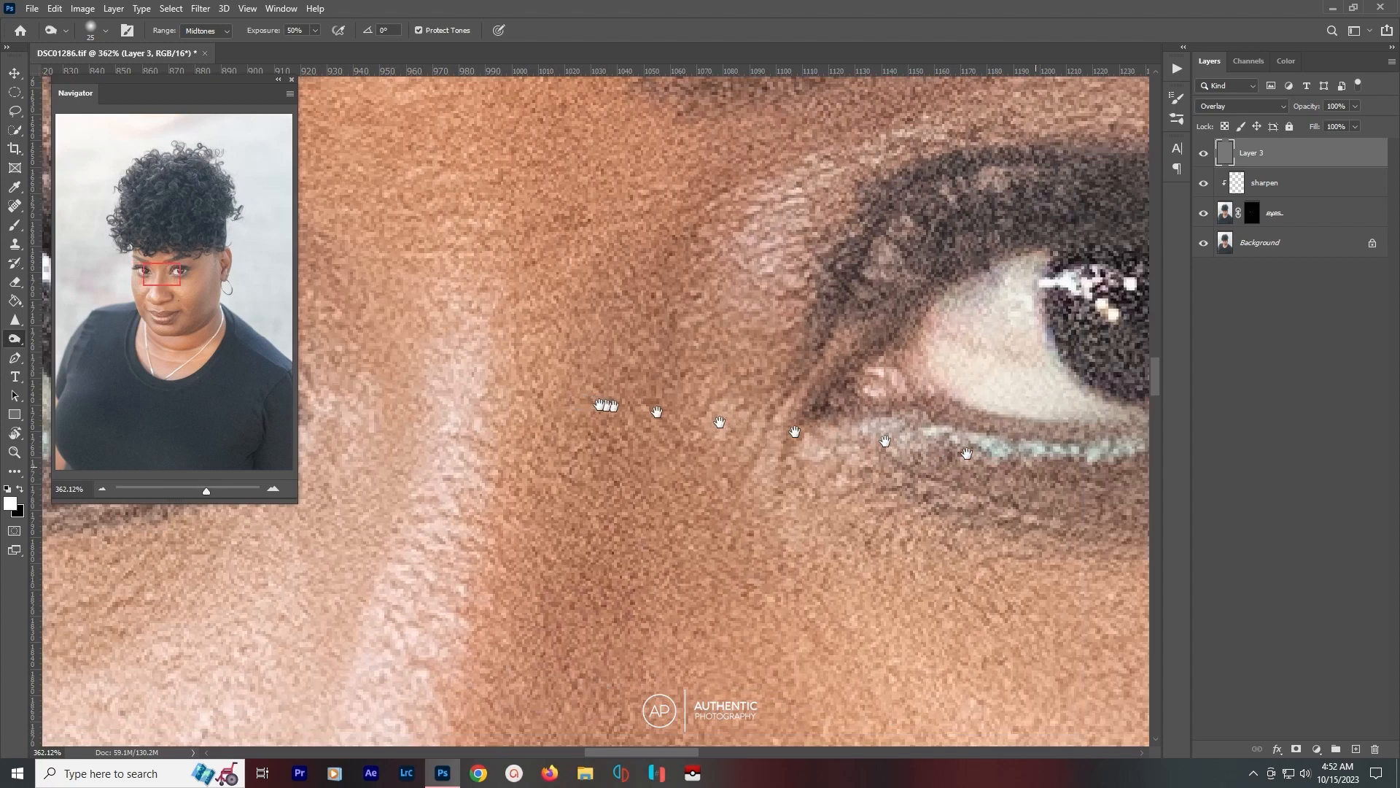
{"action": "left_click_drag", "start_coordinate": [725, 394], "coordinate": [726, 455]}
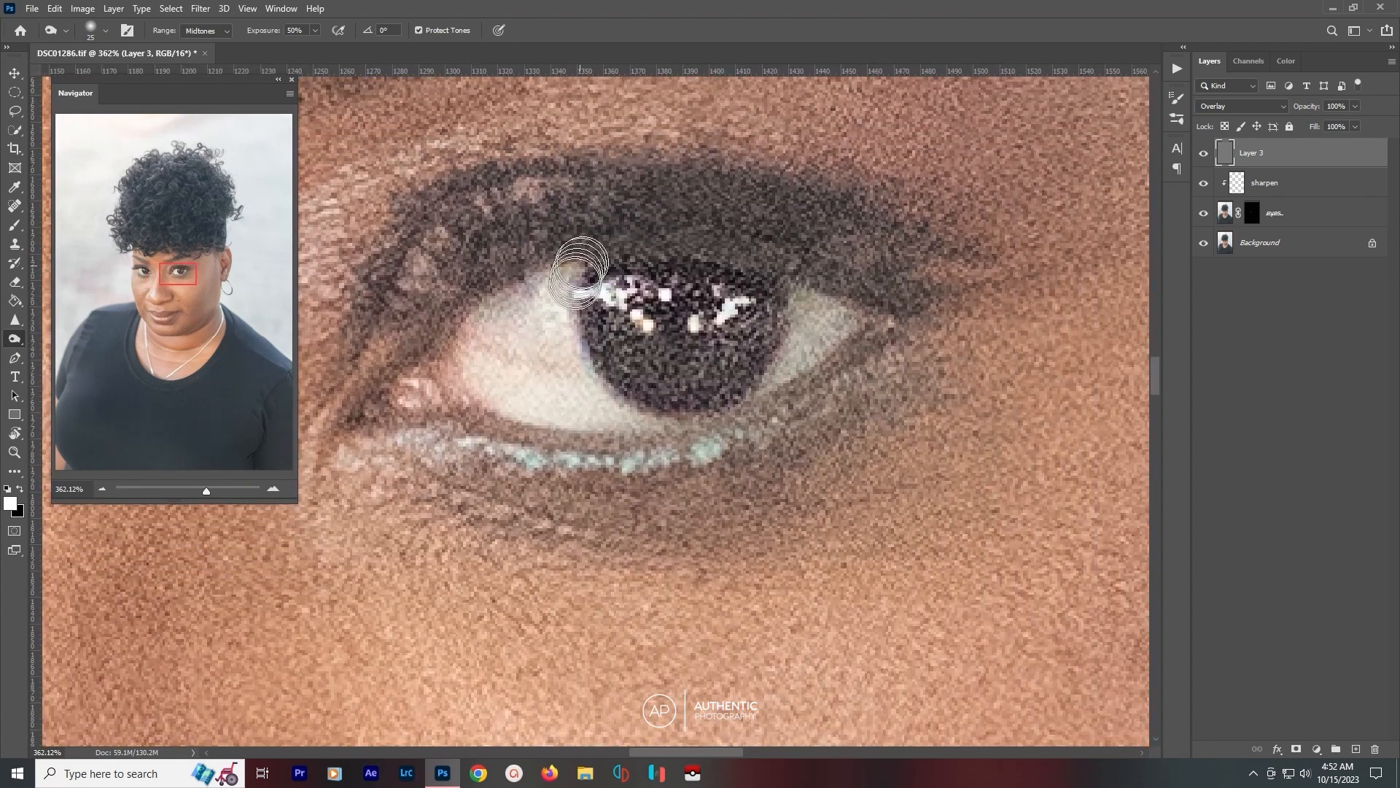
{"action": "mouse_move", "coordinate": [581, 264]}
{"action": "left_mouse_down"}
{"action": "mouse_move", "coordinate": [582, 362]}
{"action": "mouse_move", "coordinate": [614, 394]}
{"action": "mouse_move", "coordinate": [700, 416]}
{"action": "mouse_move", "coordinate": [769, 372]}
{"action": "mouse_move", "coordinate": [803, 303]}
{"action": "mouse_move", "coordinate": [796, 277]}
{"action": "mouse_move", "coordinate": [638, 243]}
{"action": "mouse_move", "coordinate": [595, 246]}
{"action": "mouse_move", "coordinate": [571, 272]}
{"action": "mouse_move", "coordinate": [563, 309]}
{"action": "mouse_move", "coordinate": [581, 356]}
{"action": "mouse_move", "coordinate": [628, 398]}
{"action": "mouse_move", "coordinate": [695, 403]}
{"action": "mouse_move", "coordinate": [765, 373]}
{"action": "mouse_move", "coordinate": [703, 402]}
{"action": "mouse_move", "coordinate": [788, 339]}
{"action": "mouse_move", "coordinate": [789, 266]}
{"action": "left_mouse_up"}
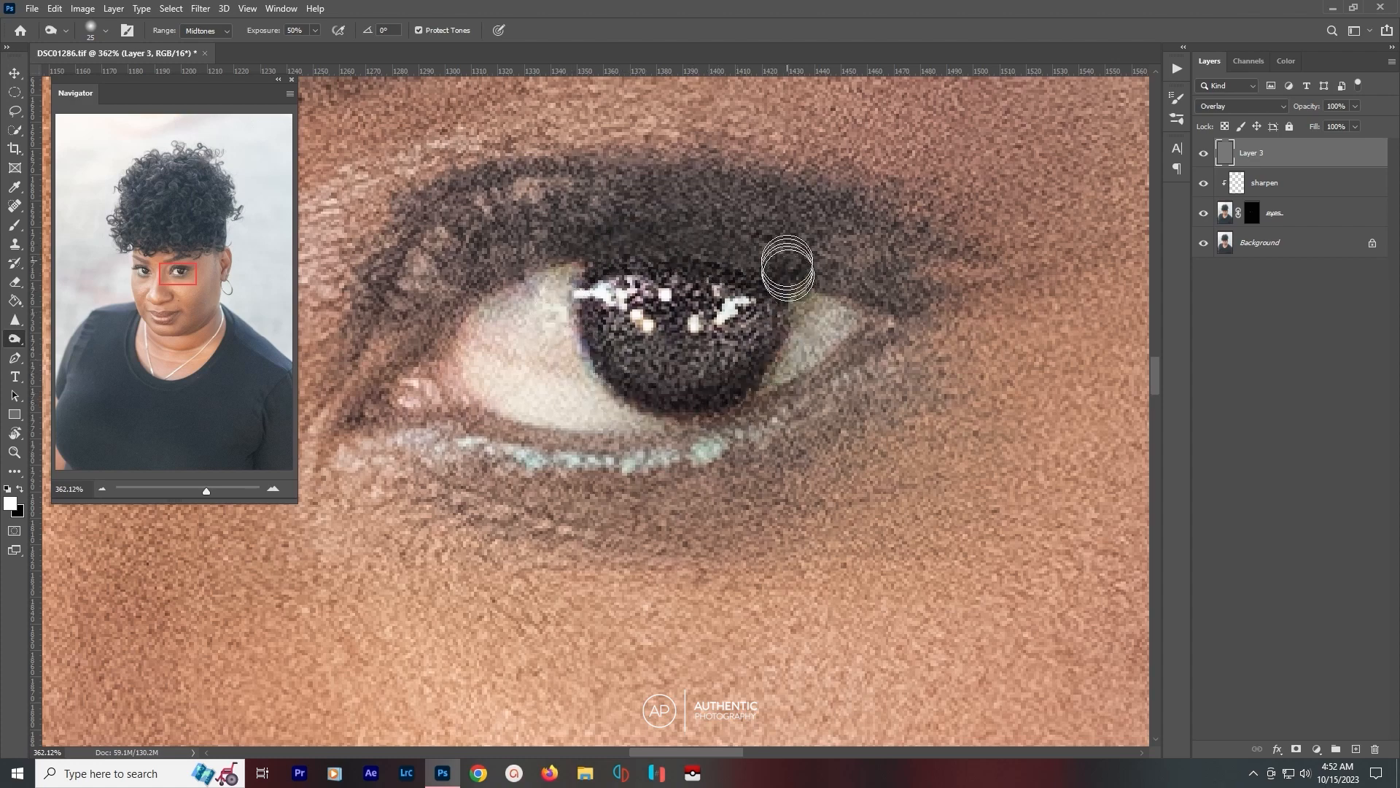
{"action": "key", "text": "ctrl+0"}
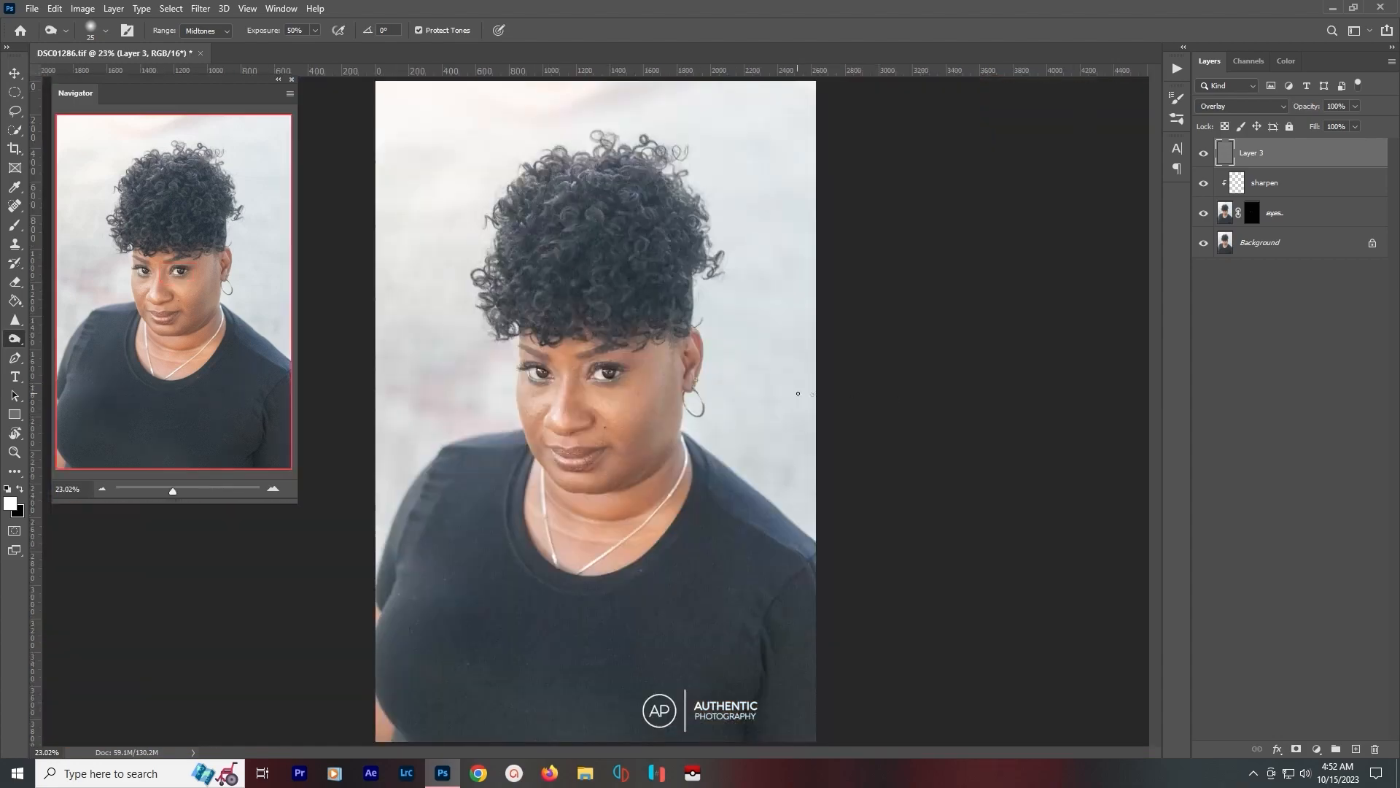
Burn the edge of the photo's left iris again with the 25 px brush and check the whole portrait.
{"action": "scroll", "coordinate": [599, 368], "scroll_direction": "up", "scroll_amount": 10}
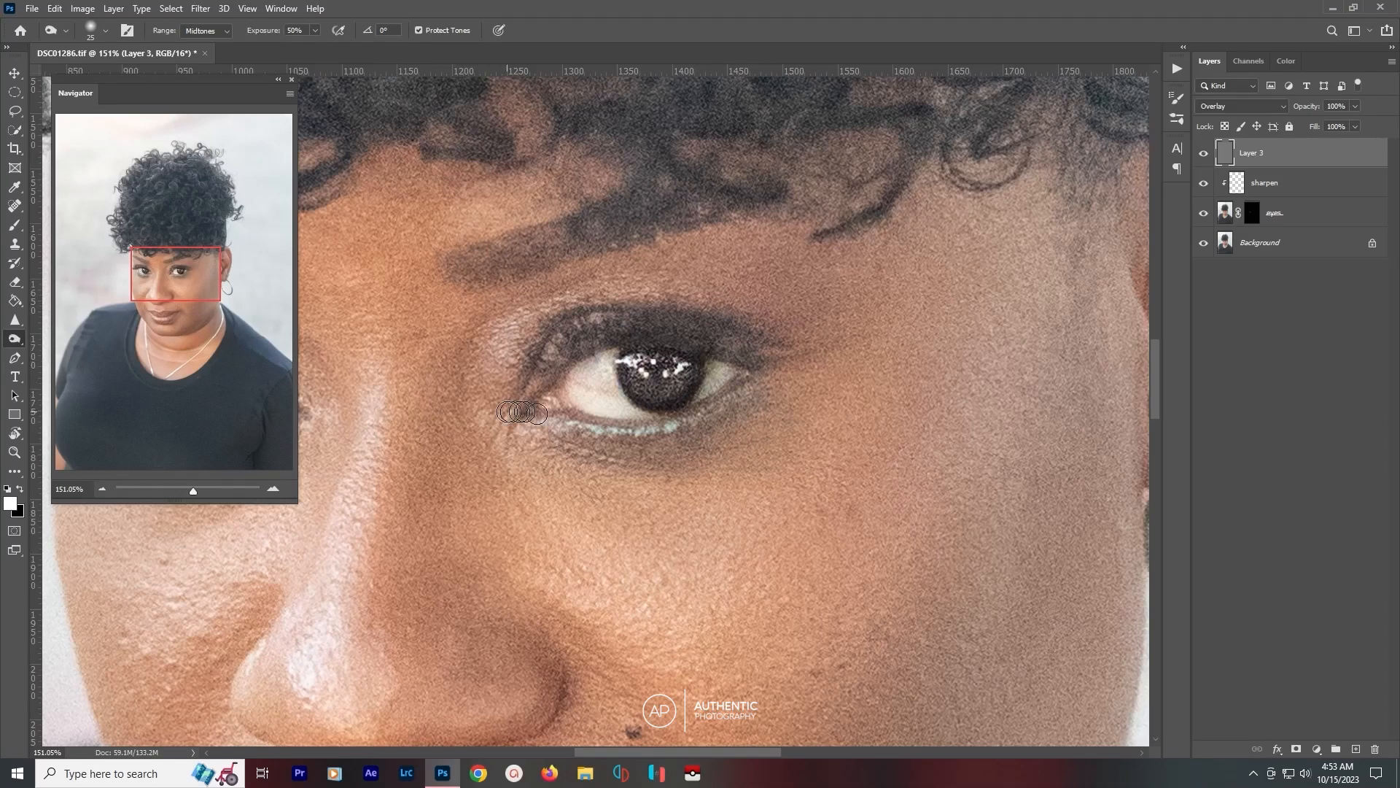
{"action": "left_click_drag", "start_coordinate": [499, 413], "coordinate": [744, 436]}
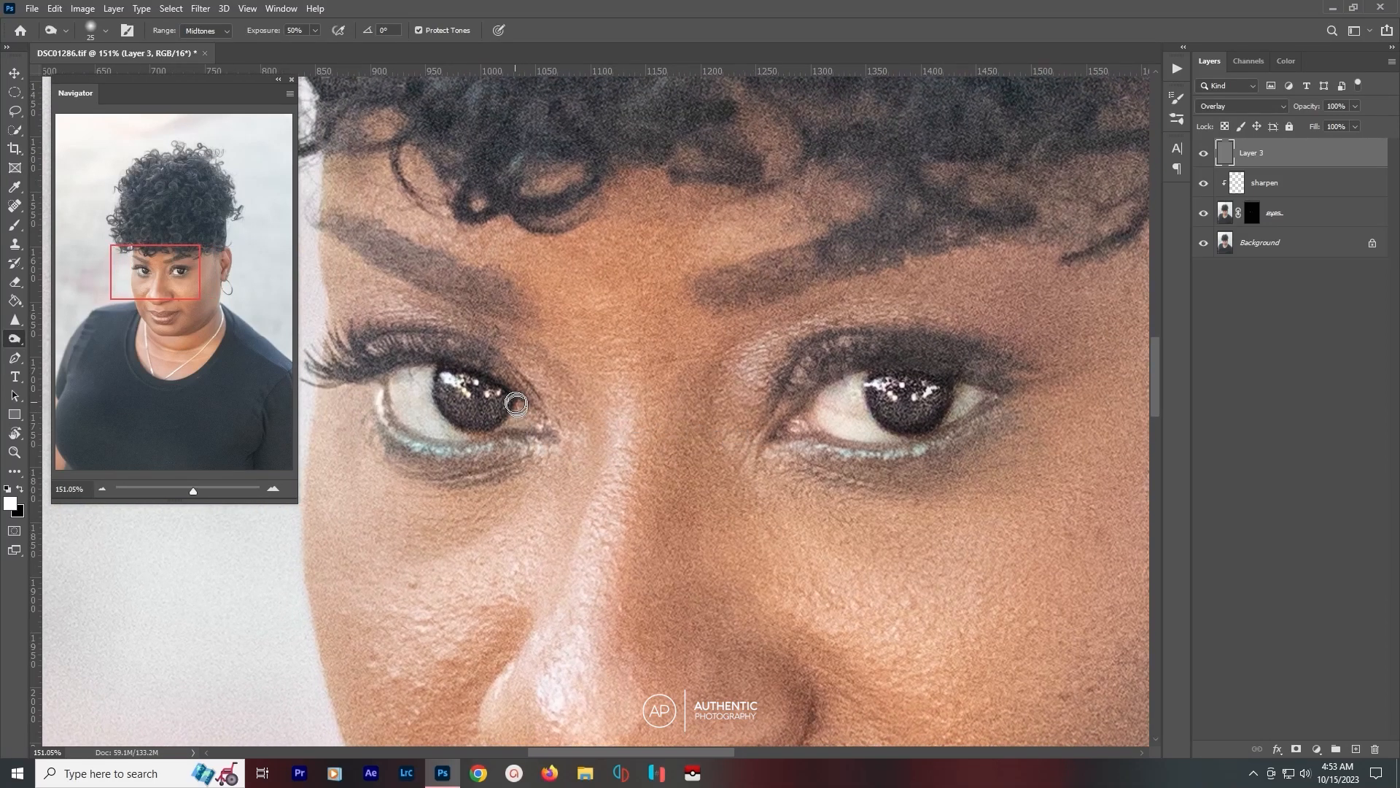
{"action": "mouse_move", "coordinate": [438, 403]}
{"action": "left_mouse_down"}
{"action": "mouse_move", "coordinate": [434, 369]}
{"action": "mouse_move", "coordinate": [478, 375]}
{"action": "mouse_move", "coordinate": [487, 400]}
{"action": "mouse_move", "coordinate": [473, 391]}
{"action": "left_mouse_up"}
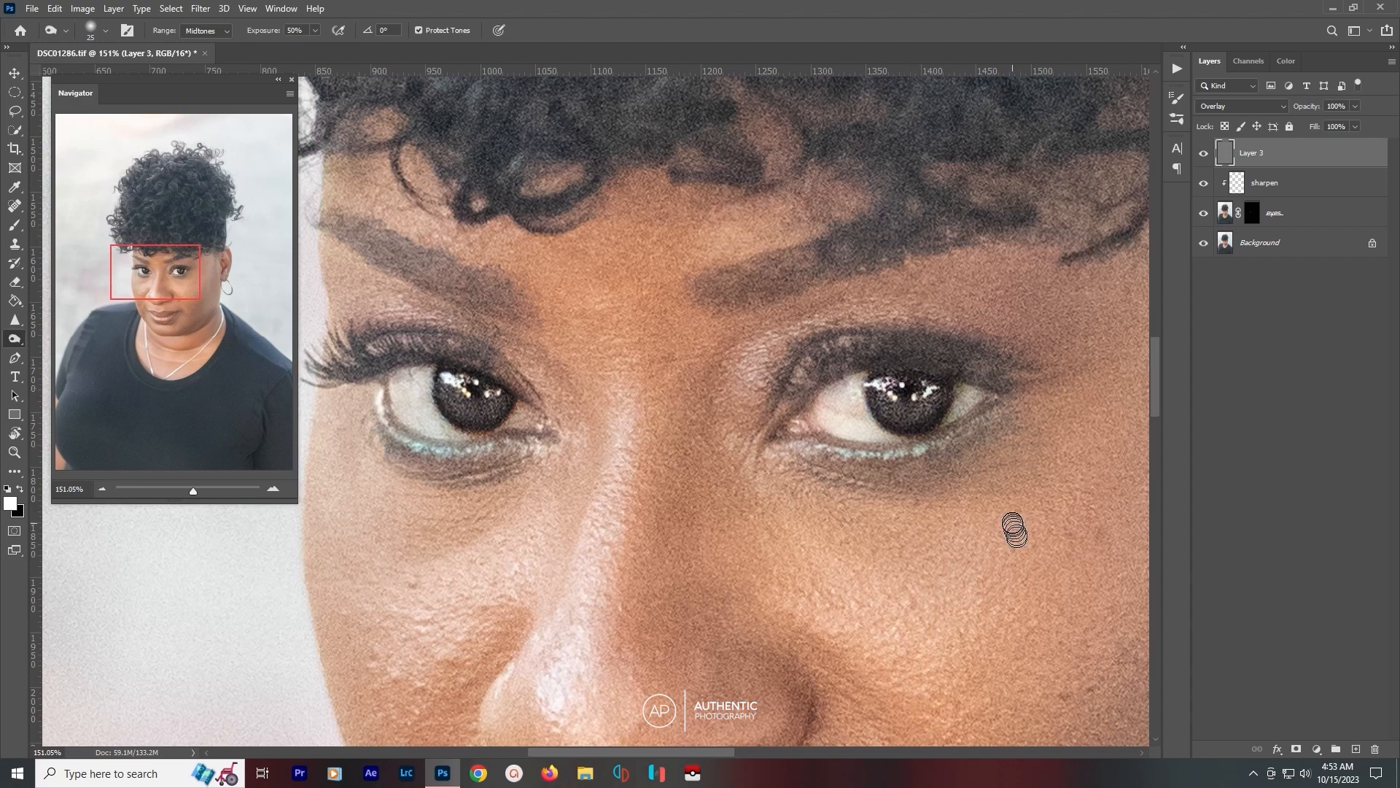
{"action": "key", "text": "ctrl+0"}
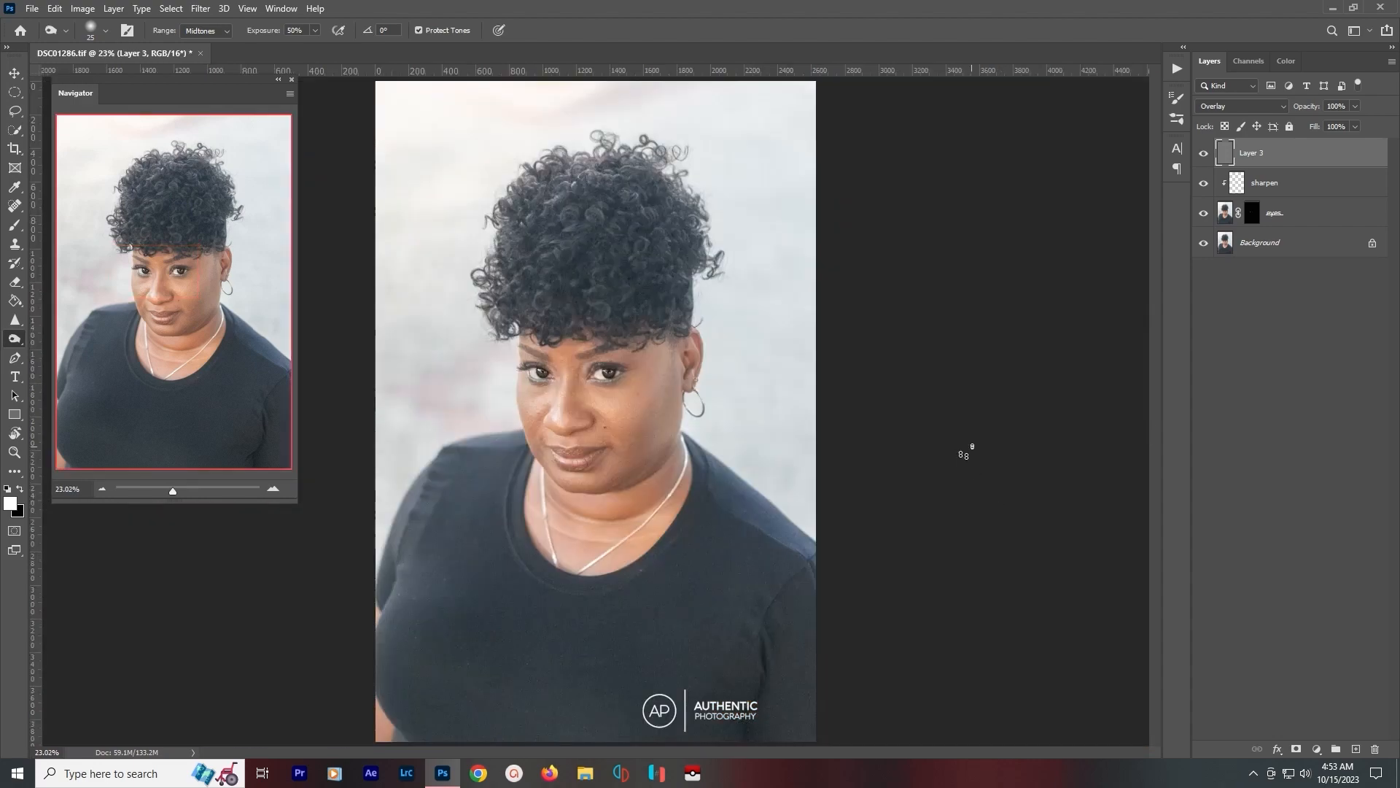
Clip Layer 3 to the eyes layer and compare the eyes with the burning hidden and shown.
{"action": "scroll", "coordinate": [566, 353], "scroll_direction": "up", "scroll_amount": 10}
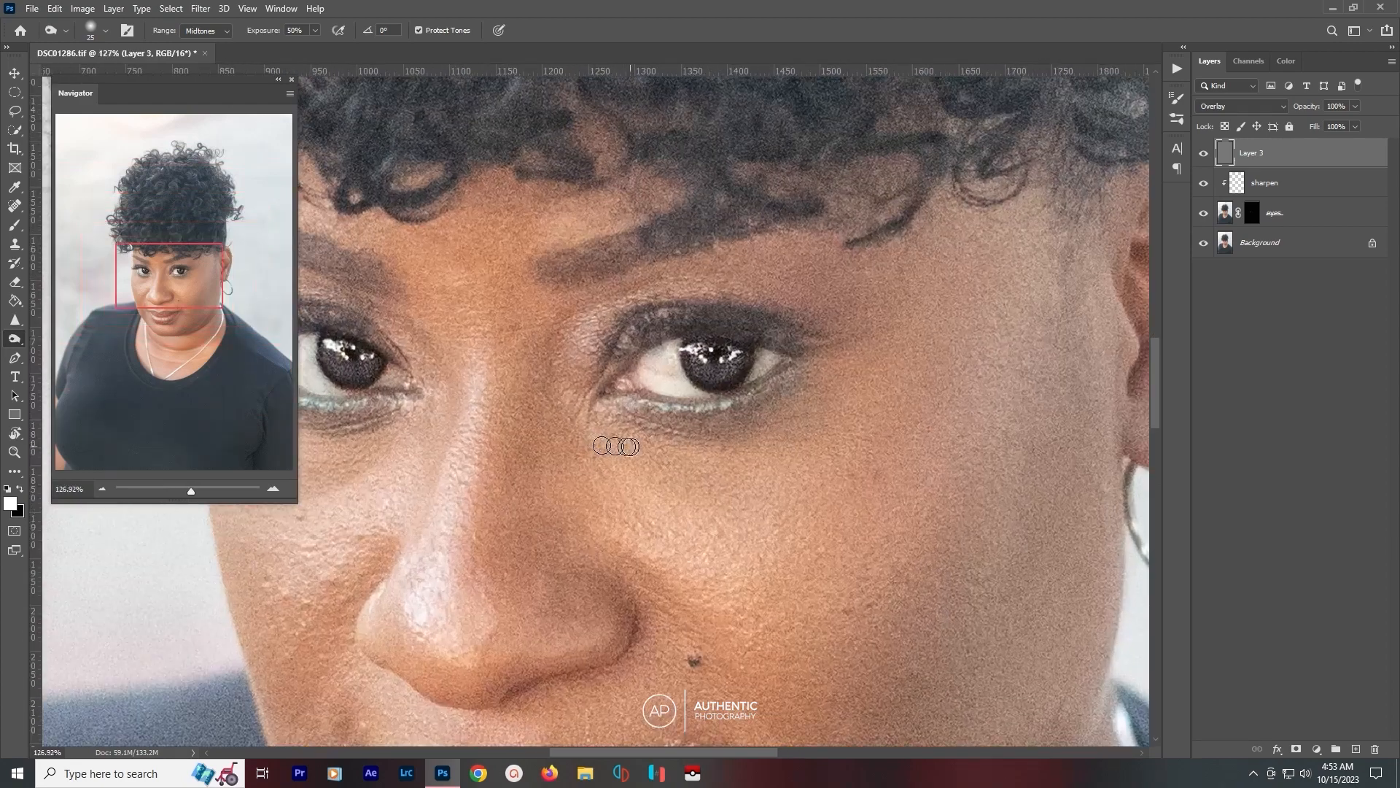
{"action": "left_click_drag", "start_coordinate": [616, 446], "coordinate": [673, 446]}
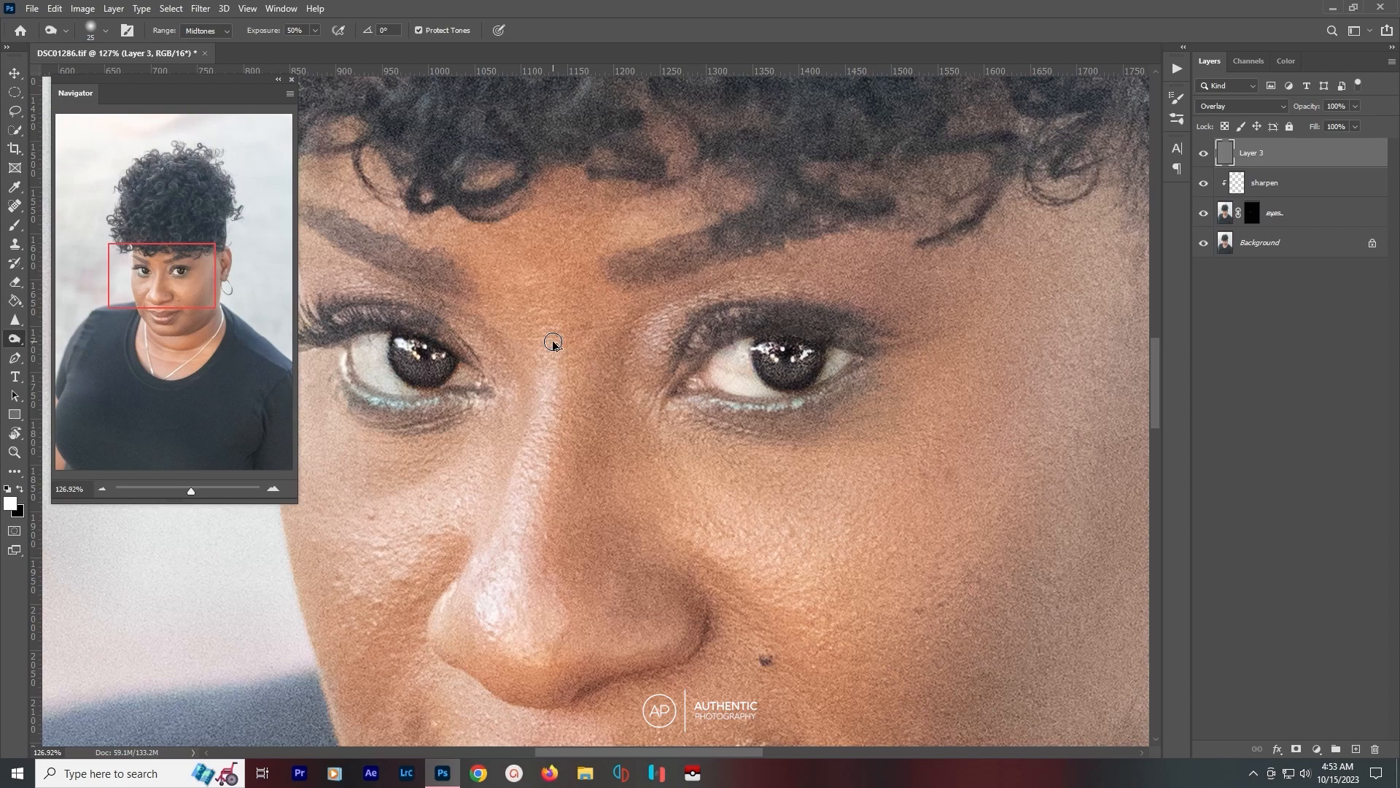
{"action": "key", "text": "ctrl+alt+g"}
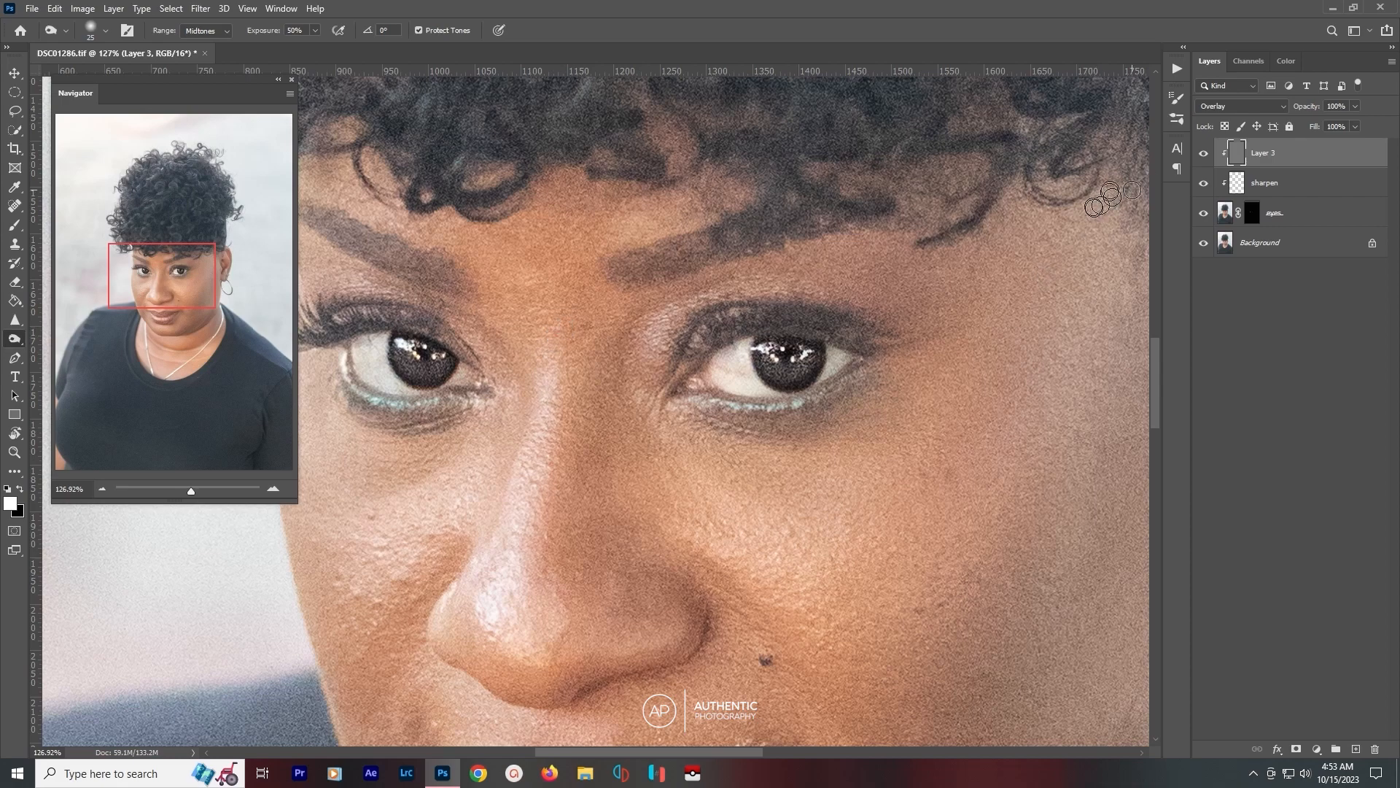
{"action": "left_click", "coordinate": [1203, 155]}
{"action": "left_click", "coordinate": [1203, 156]}
{"action": "left_click", "coordinate": [1203, 155]}
{"action": "key", "text": "ctrl+0"}
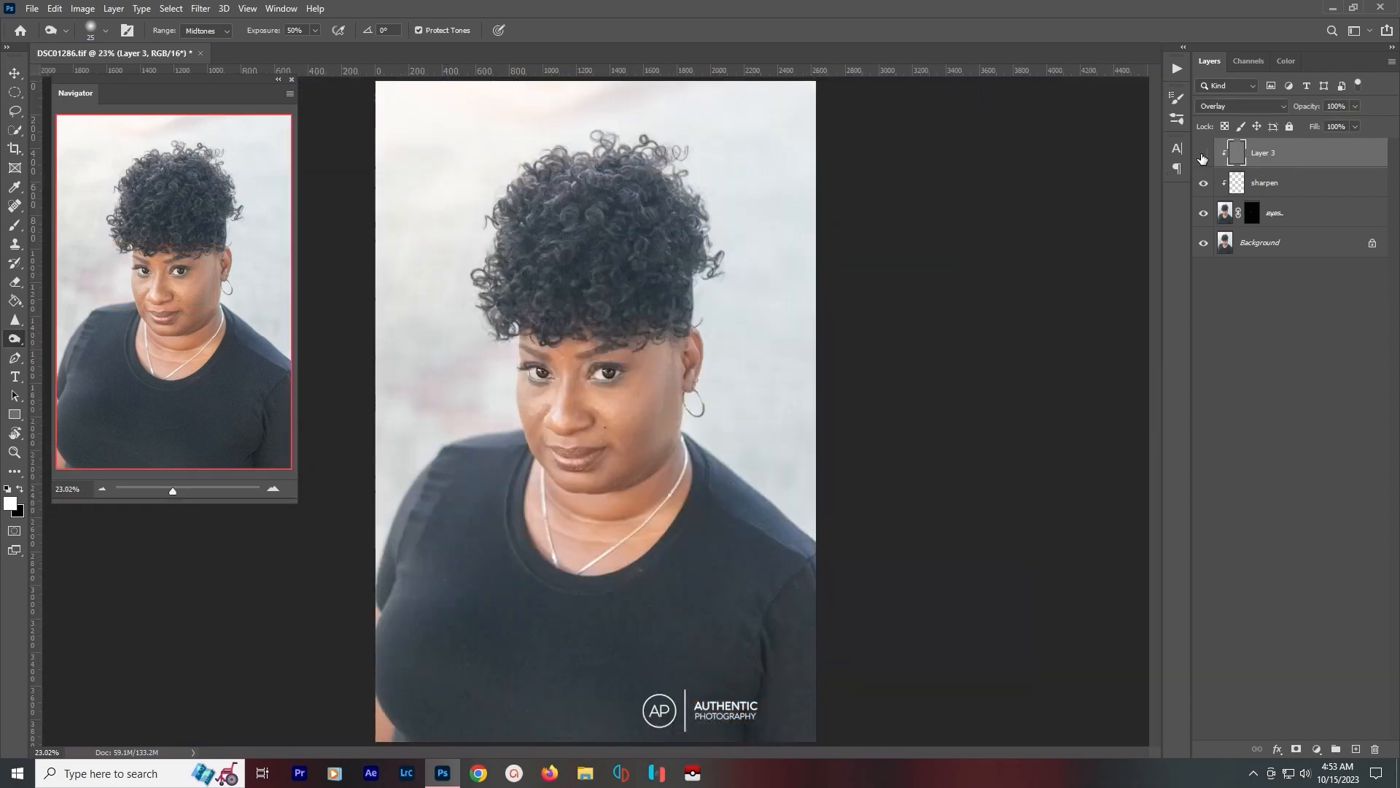
{"action": "left_click", "coordinate": [1204, 155]}
Brighten the lower part of the photo's right iris using the Dodge tool with a 20 px brush, Midtones range and 50% exposure.
{"action": "right_click", "coordinate": [10, 341]}
{"action": "left_click", "coordinate": [54, 339]}
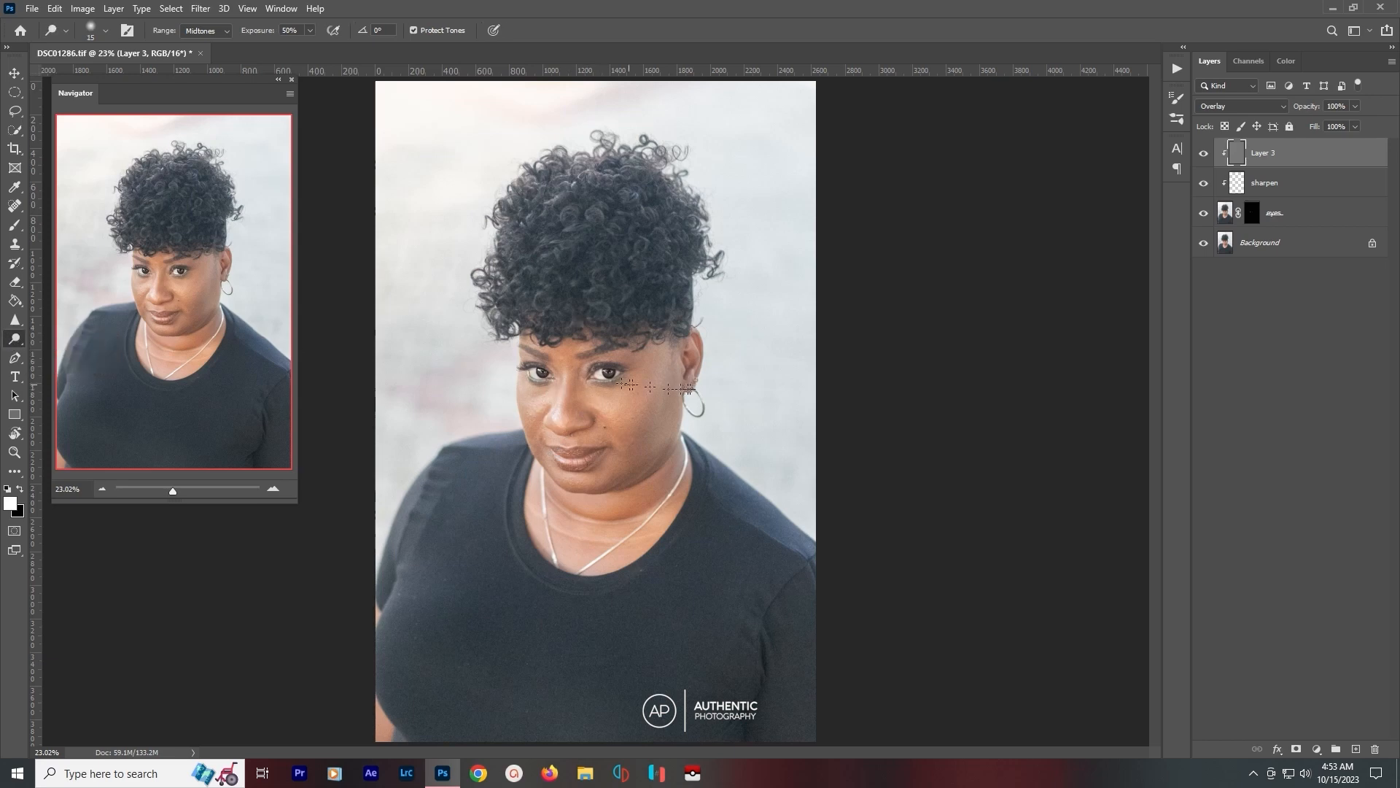
{"action": "scroll", "coordinate": [608, 377], "scroll_direction": "up", "scroll_amount": 6}
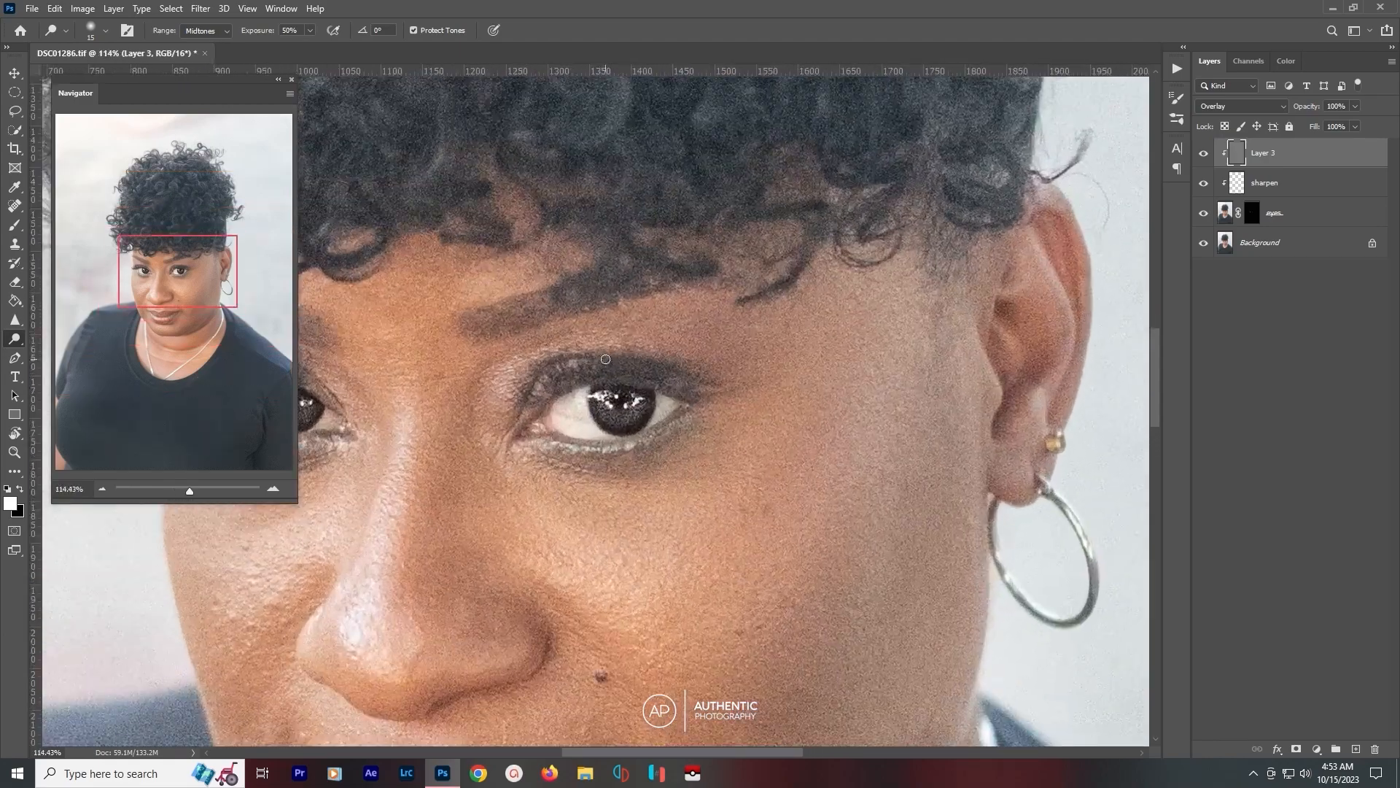
{"action": "scroll", "coordinate": [606, 438], "scroll_direction": "up", "scroll_amount": 4}
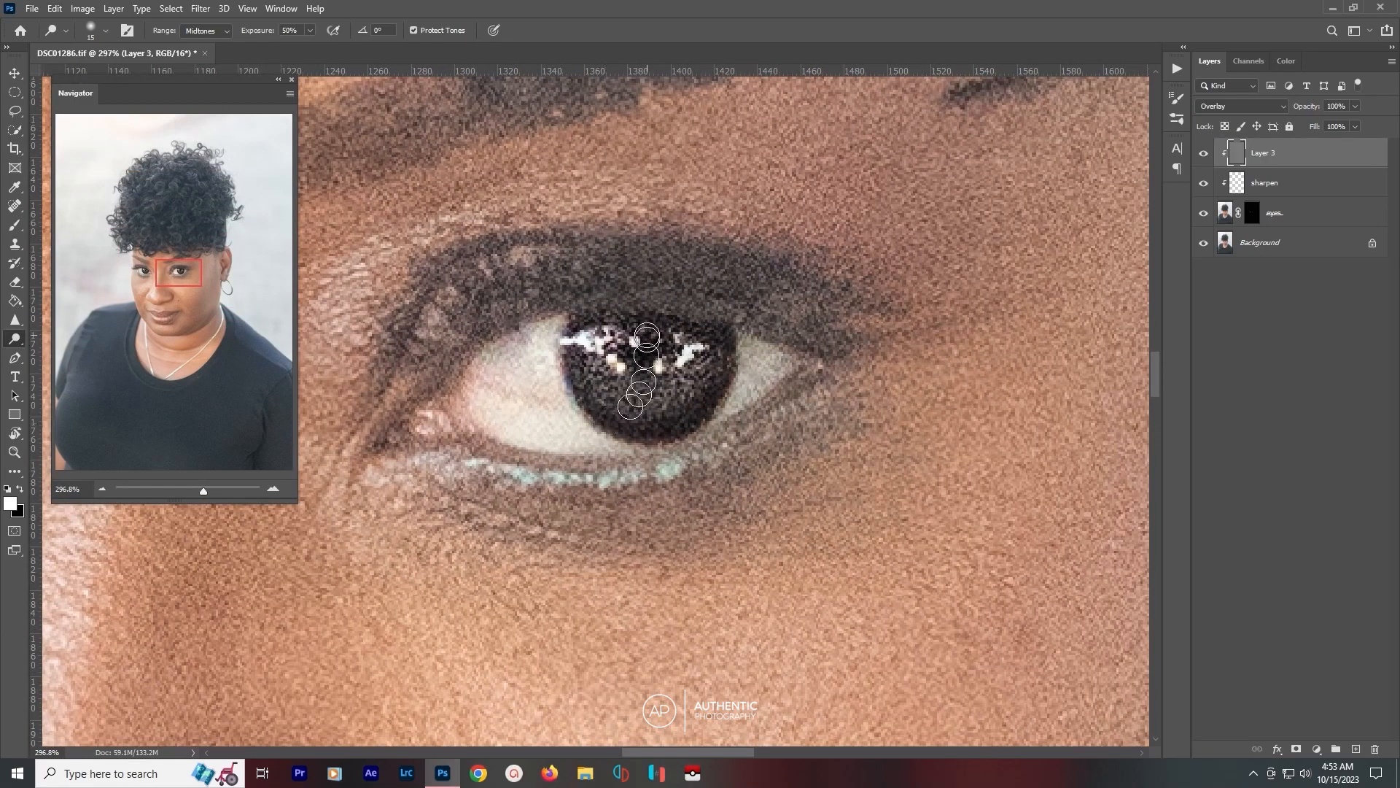
{"action": "key", "text": "bracketright"}
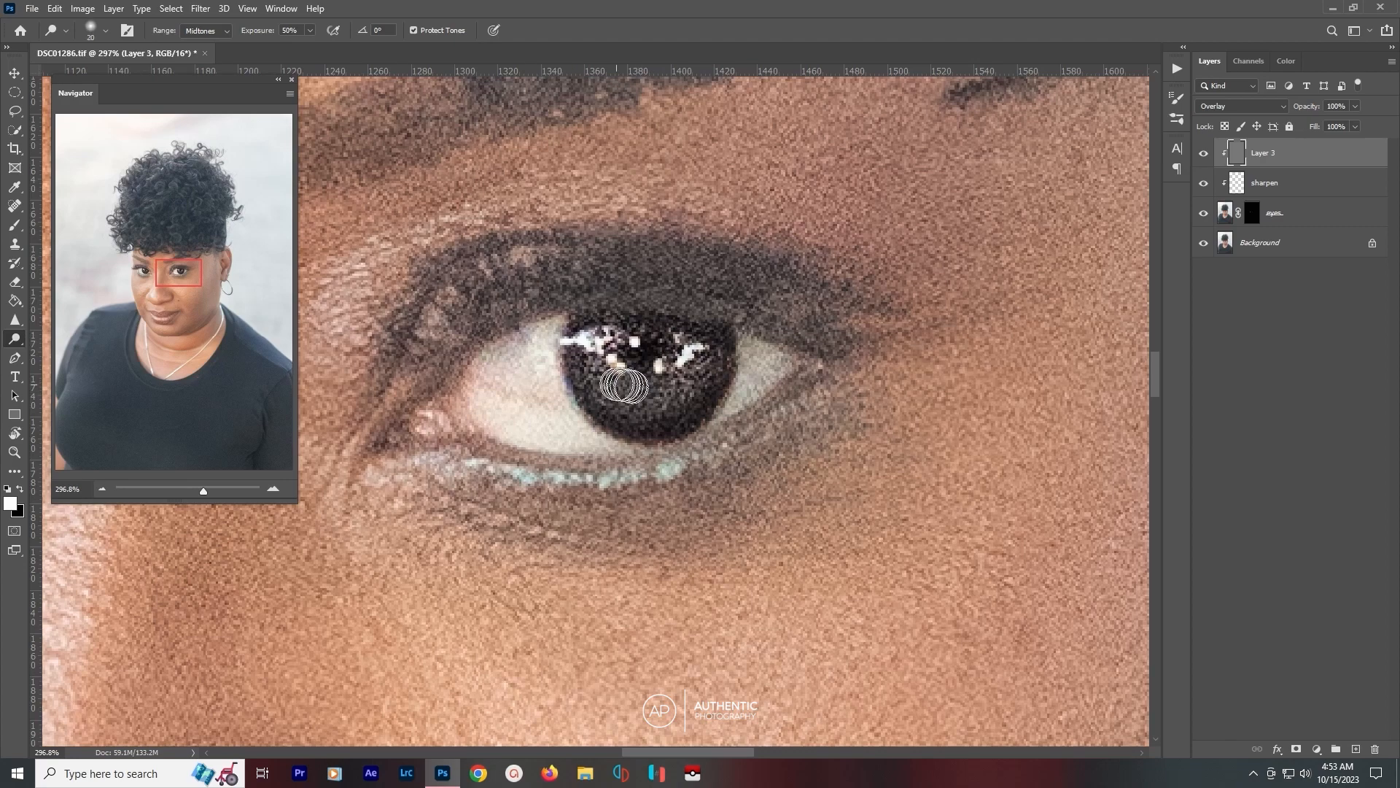
{"action": "mouse_move", "coordinate": [598, 378]}
{"action": "left_mouse_down"}
{"action": "mouse_move", "coordinate": [668, 401]}
{"action": "mouse_move", "coordinate": [701, 364]}
{"action": "mouse_move", "coordinate": [623, 358]}
{"action": "mouse_move", "coordinate": [597, 340]}
{"action": "mouse_move", "coordinate": [628, 389]}
{"action": "mouse_move", "coordinate": [685, 386]}
{"action": "mouse_move", "coordinate": [634, 402]}
{"action": "mouse_move", "coordinate": [691, 383]}
{"action": "left_mouse_up"}
Dodge the lower part of the photo's left iris with the same brush and view the whole portrait.
{"action": "scroll", "coordinate": [531, 448], "scroll_direction": "left", "scroll_amount": 10}
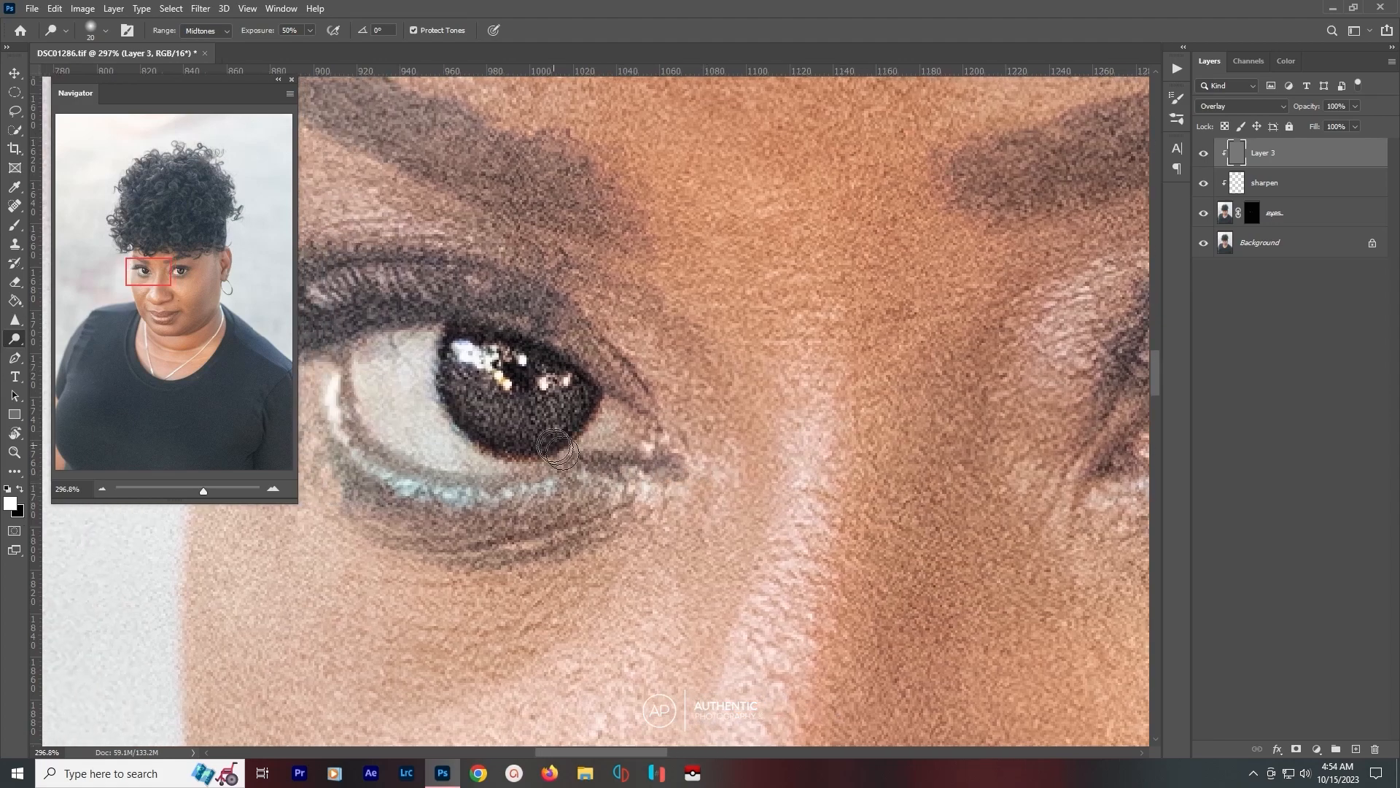
{"action": "mouse_move", "coordinate": [557, 446]}
{"action": "left_mouse_down"}
{"action": "mouse_move", "coordinate": [471, 378]}
{"action": "mouse_move", "coordinate": [483, 406]}
{"action": "mouse_move", "coordinate": [519, 419]}
{"action": "mouse_move", "coordinate": [568, 401]}
{"action": "mouse_move", "coordinate": [504, 413]}
{"action": "mouse_move", "coordinate": [477, 381]}
{"action": "mouse_move", "coordinate": [508, 428]}
{"action": "mouse_move", "coordinate": [567, 404]}
{"action": "mouse_move", "coordinate": [594, 415]}
{"action": "left_mouse_up"}
{"action": "key", "text": "ctrl+0"}
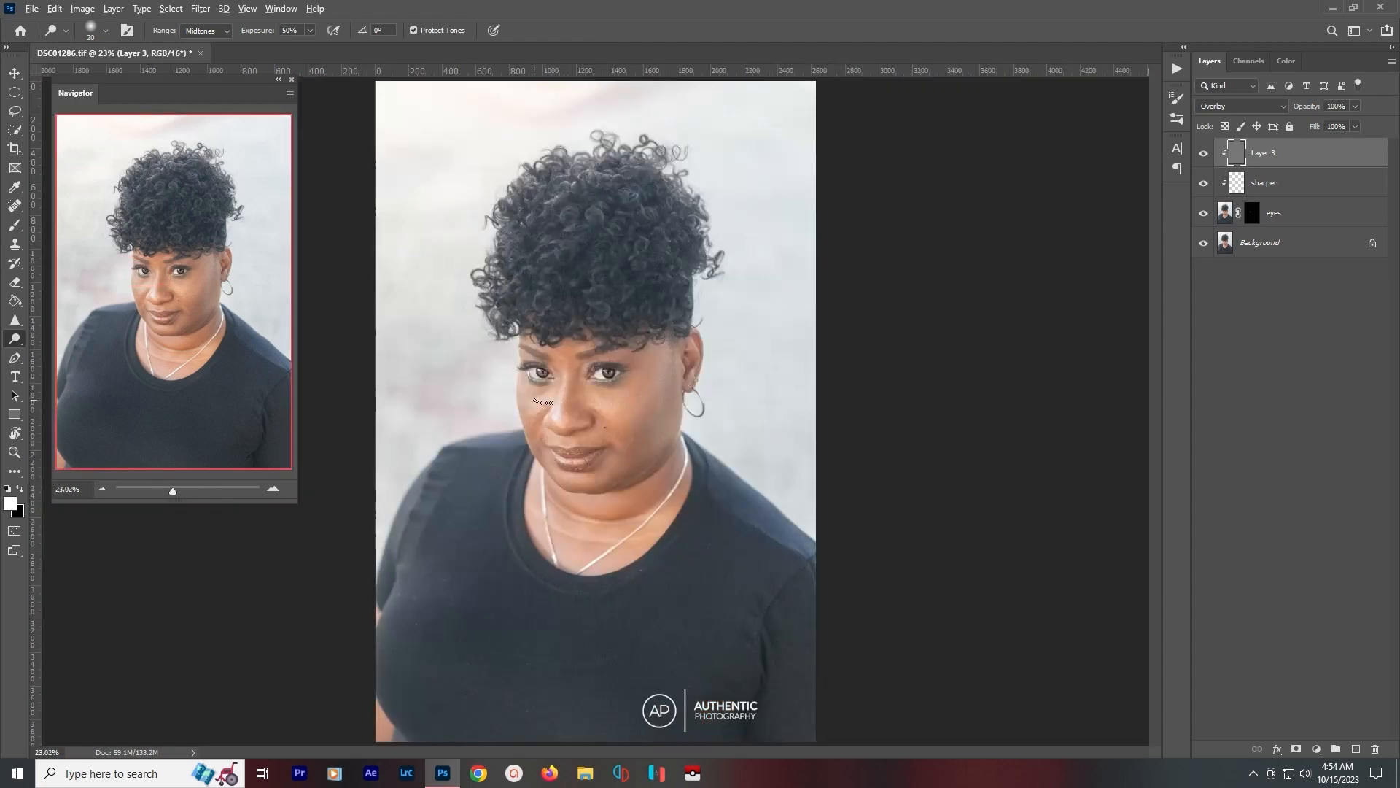
Compare the eyes with and without Layer 3's dodging and burning, both close up and in the whole portrait.
{"action": "left_click_drag", "start_coordinate": [543, 402], "coordinate": [1127, 281]}
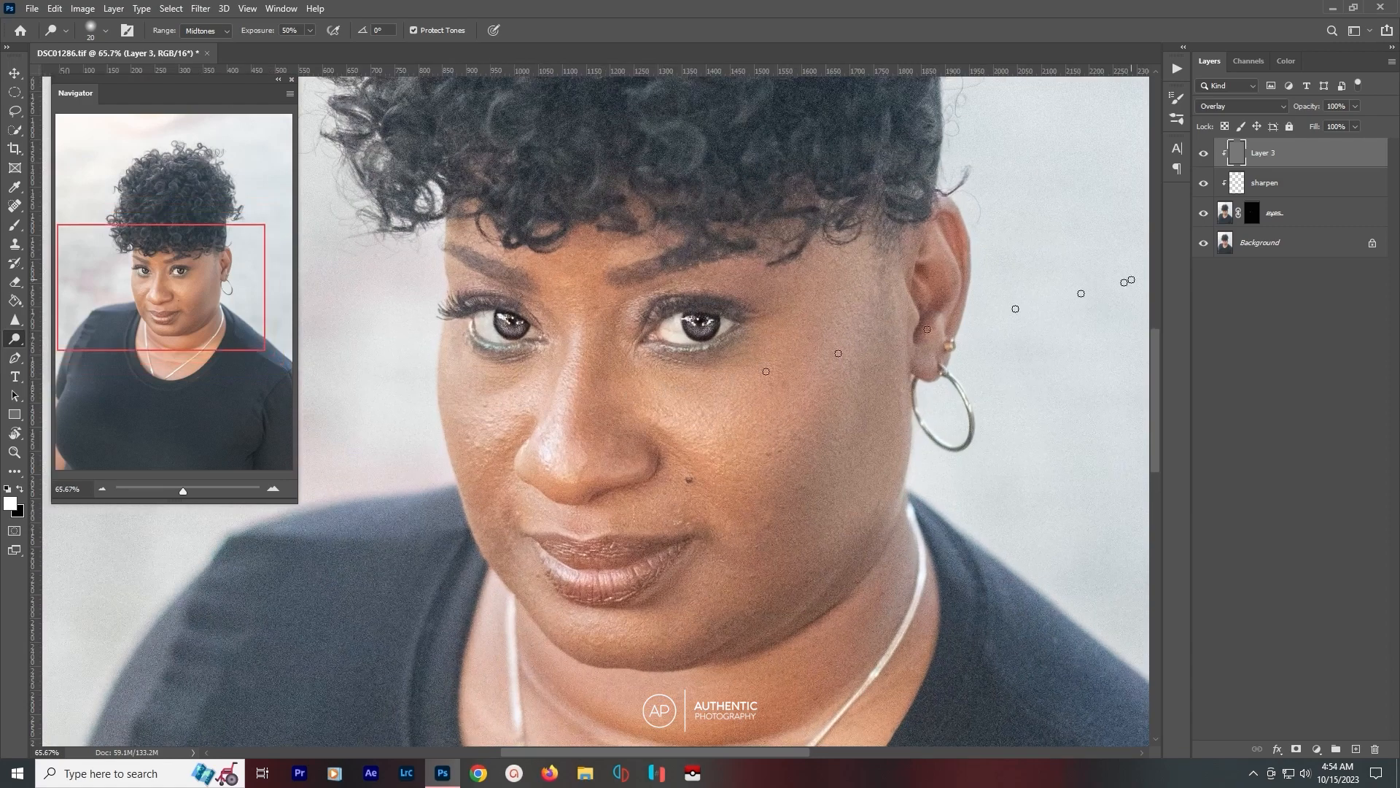
{"action": "left_click", "coordinate": [1204, 154]}
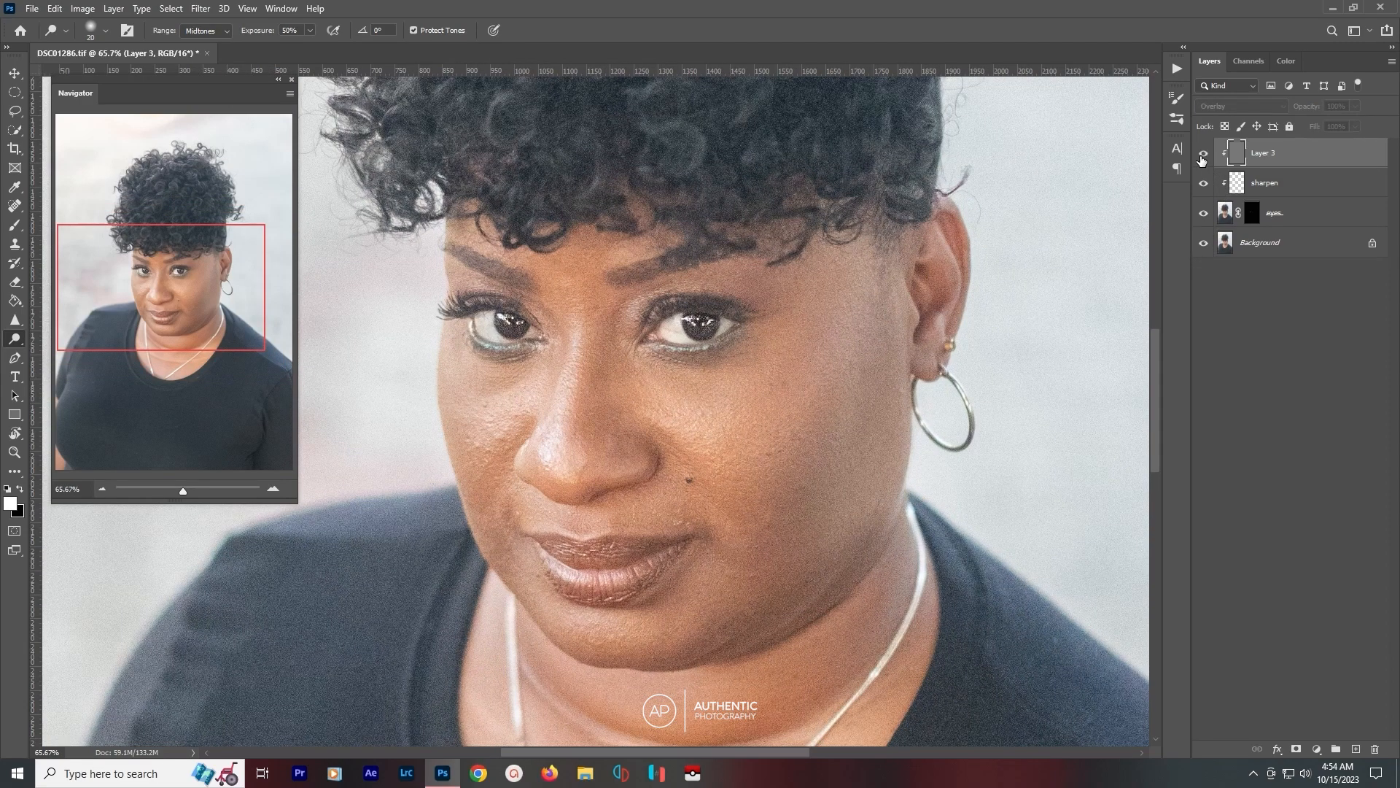
{"action": "left_click", "coordinate": [1204, 154]}
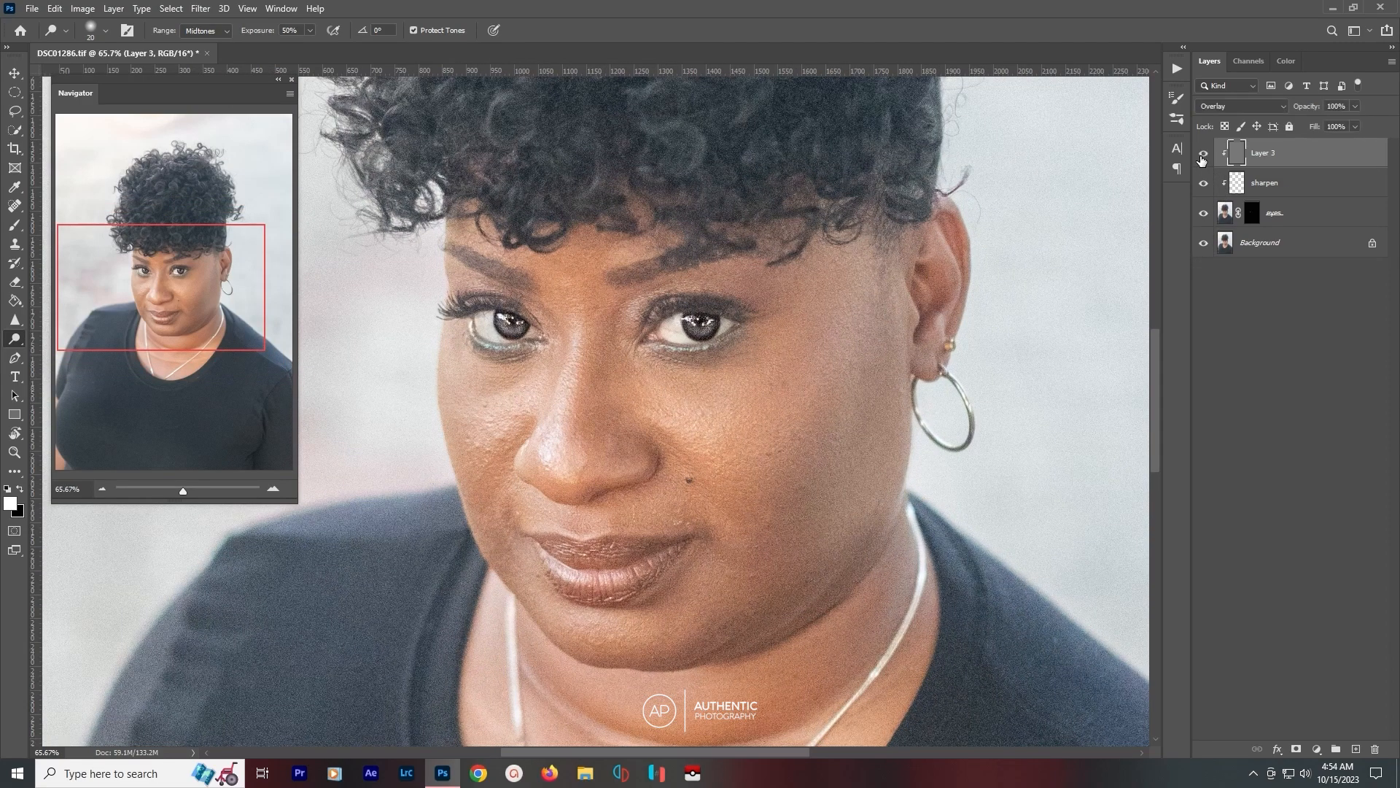
{"action": "key", "text": "ctrl+0"}
{"action": "left_click", "coordinate": [1203, 155]}
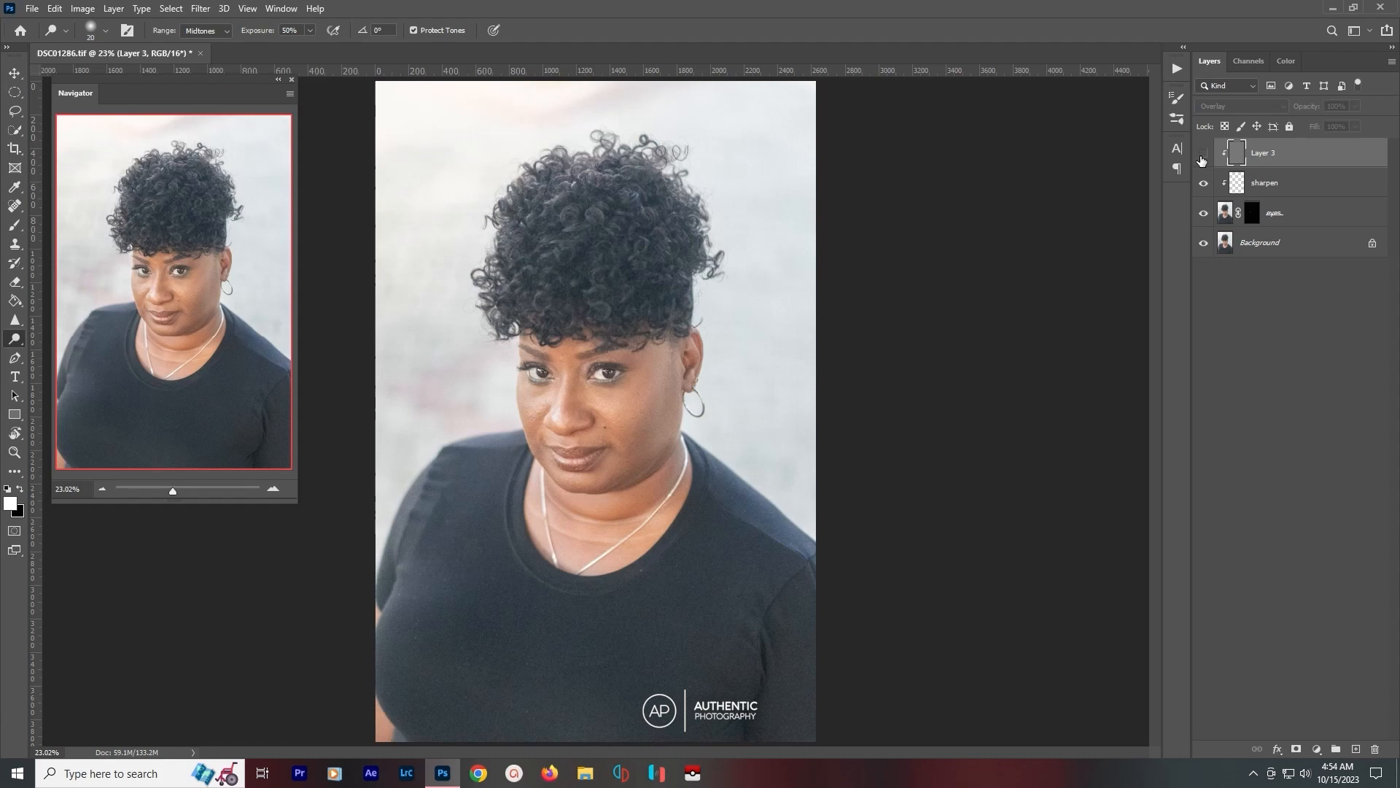
{"action": "left_click", "coordinate": [1203, 155]}
{"action": "left_click", "coordinate": [1202, 157]}
{"action": "left_click", "coordinate": [1202, 157]}
Add a Hue/Saturation adjustment layer above Layer 3.
{"action": "left_click", "coordinate": [1317, 749]}
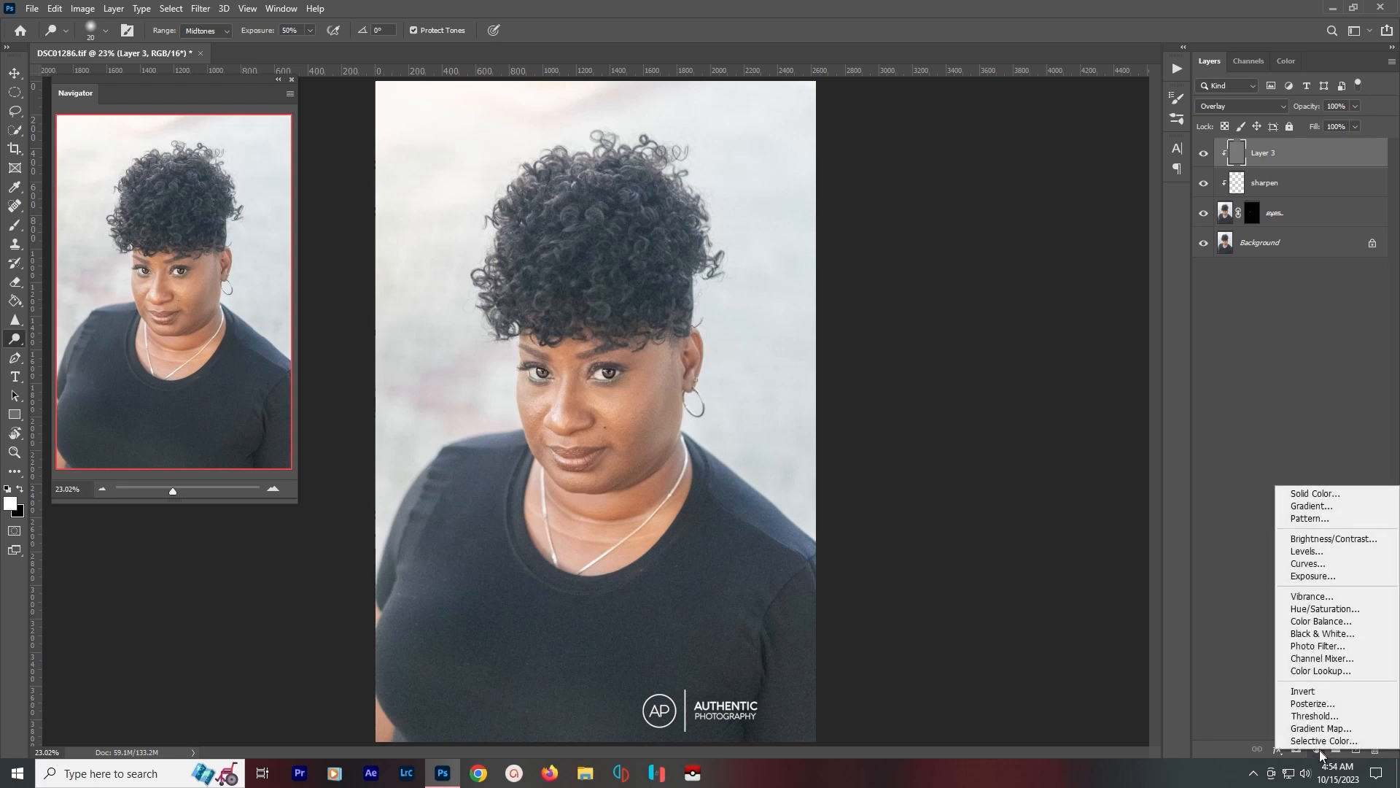
{"action": "left_click", "coordinate": [1355, 610]}
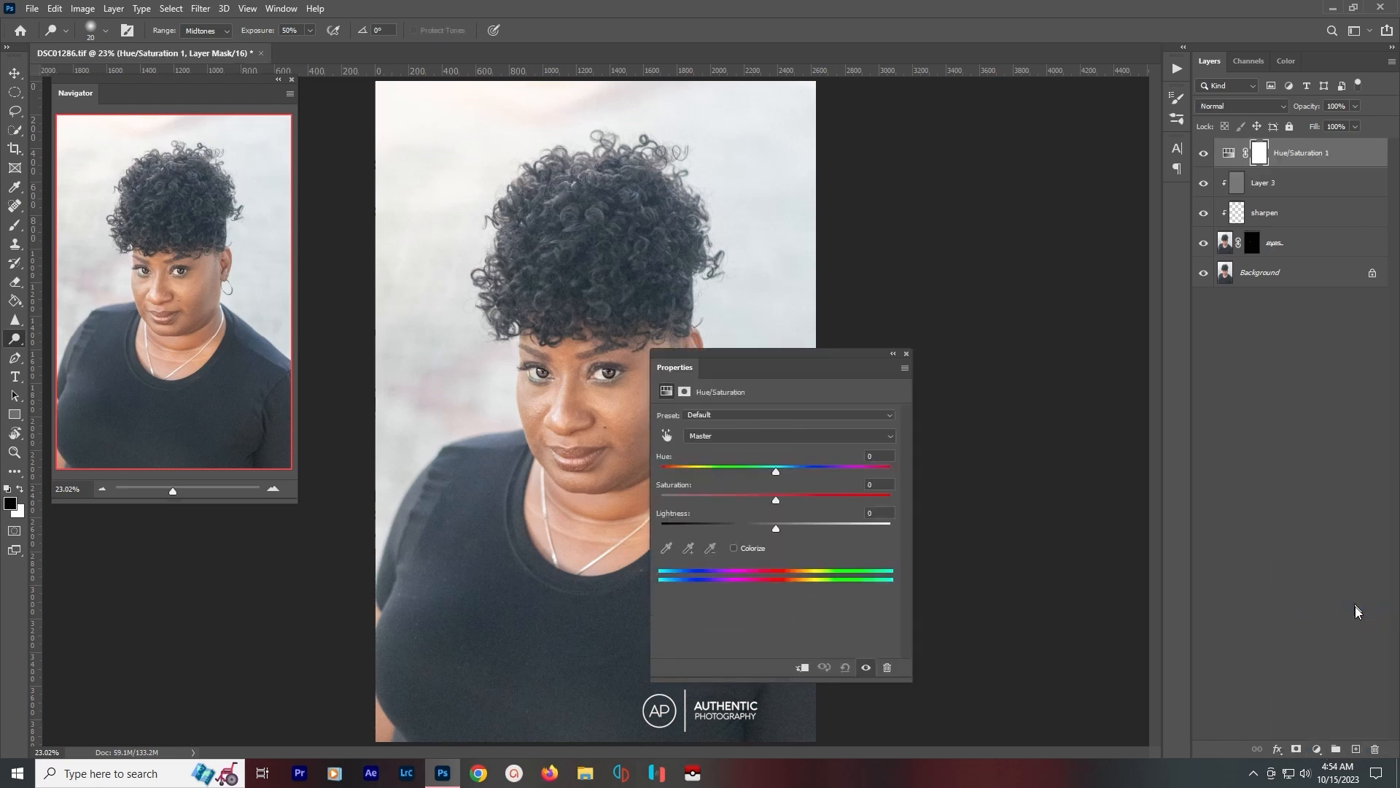
Turn on Colorize for the Hue/Saturation adjustment and clip the adjustment to the layer below.
{"action": "left_click_drag", "start_coordinate": [728, 358], "coordinate": [941, 259]}
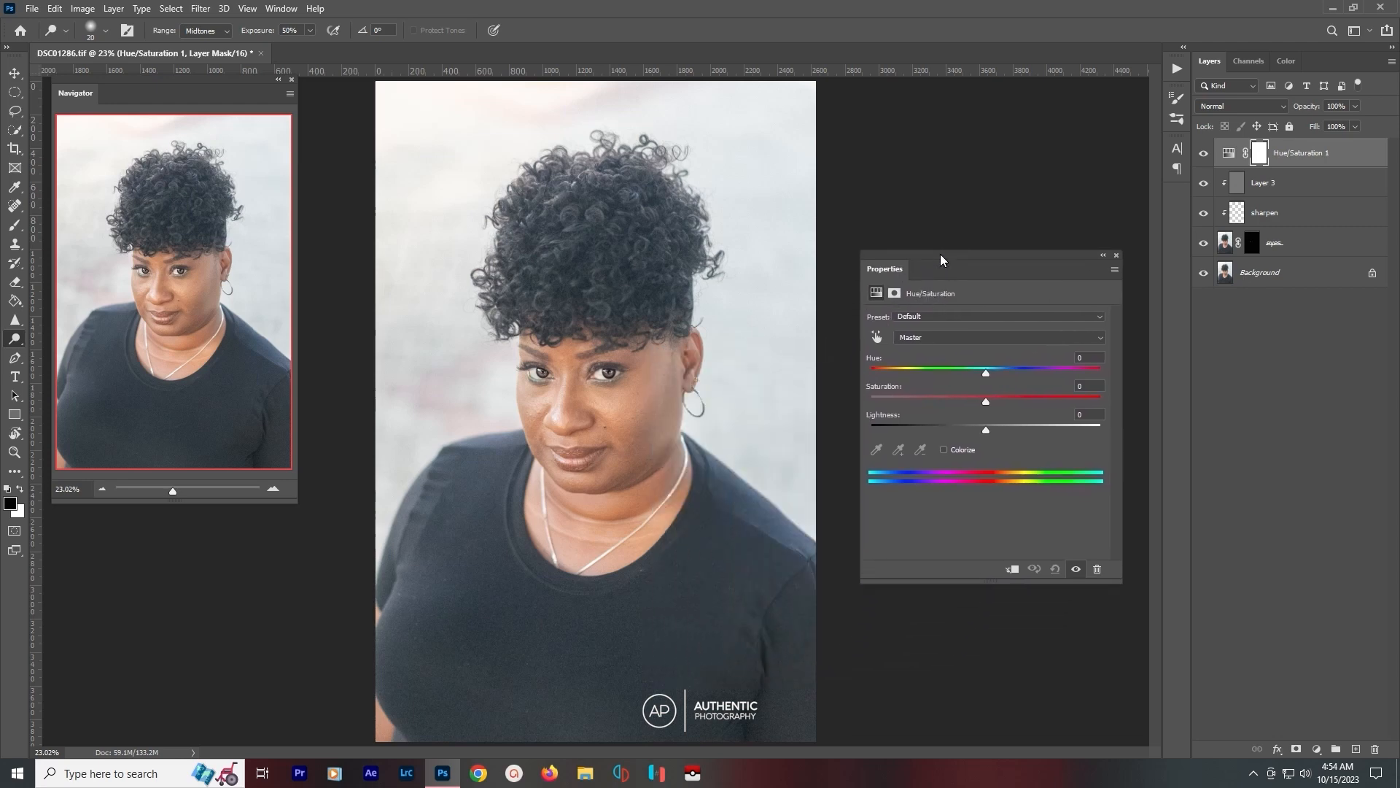
{"action": "left_click", "coordinate": [944, 450]}
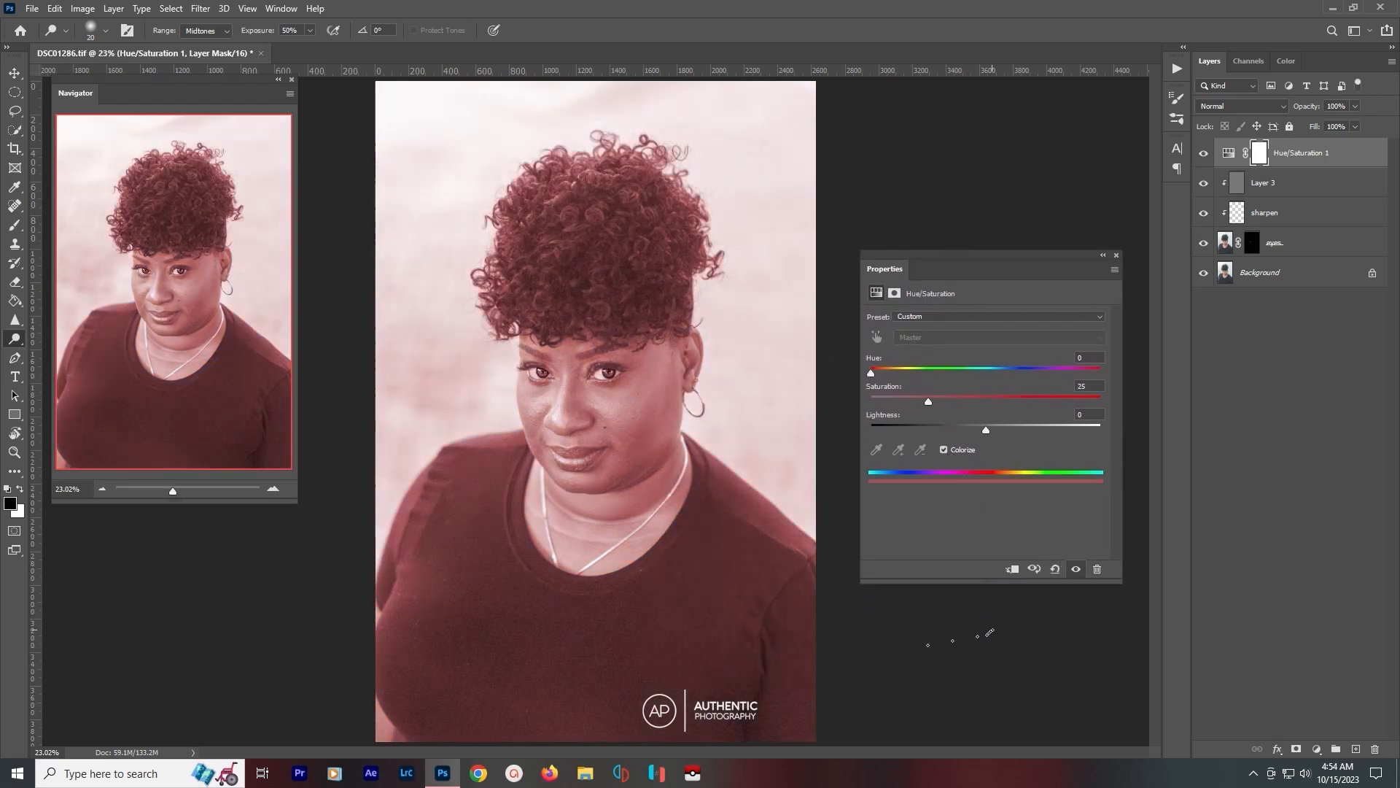
{"action": "left_click", "coordinate": [1013, 571]}
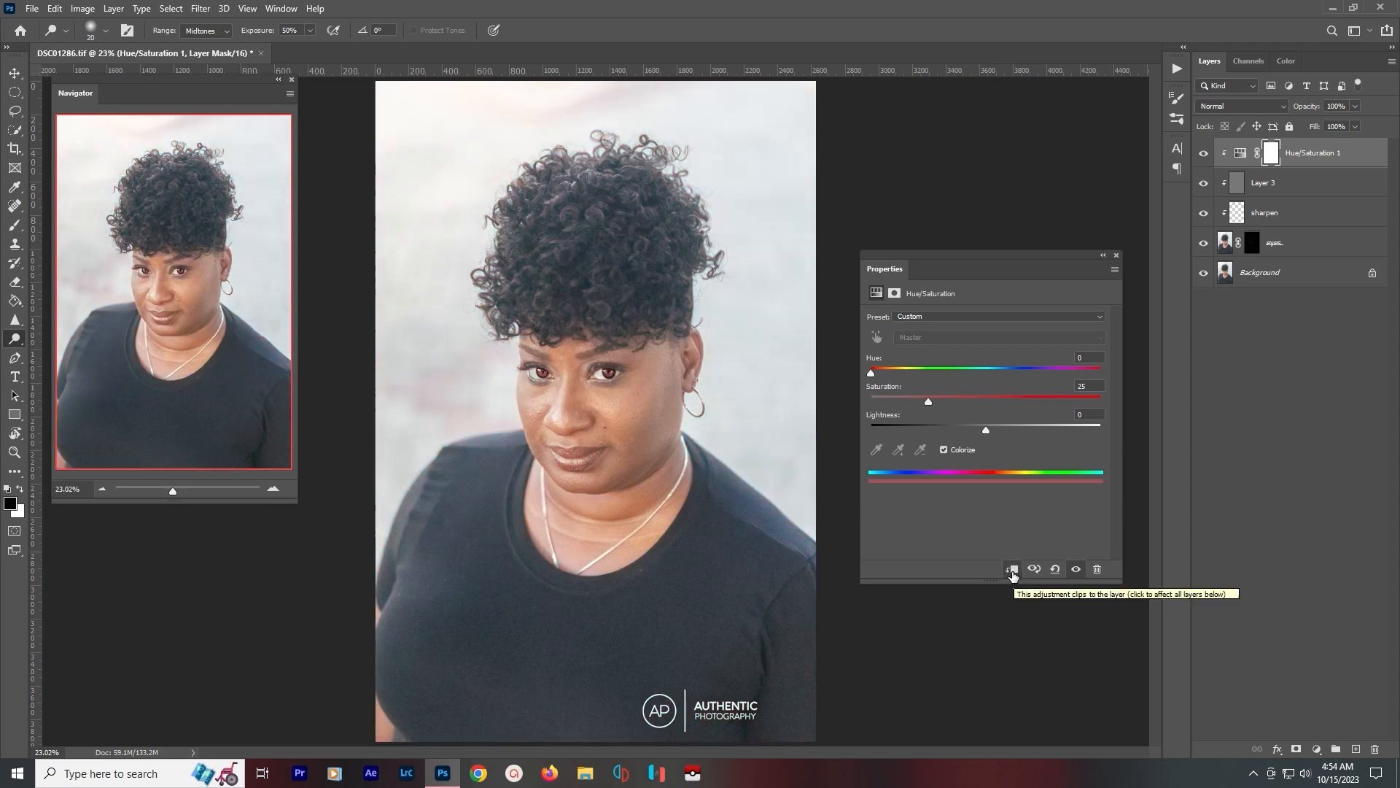
Colorize the irises with a saturation of 55 and a hue of 27, and view the whole portrait.
{"action": "scroll", "coordinate": [610, 372], "scroll_direction": "up", "scroll_amount": 10}
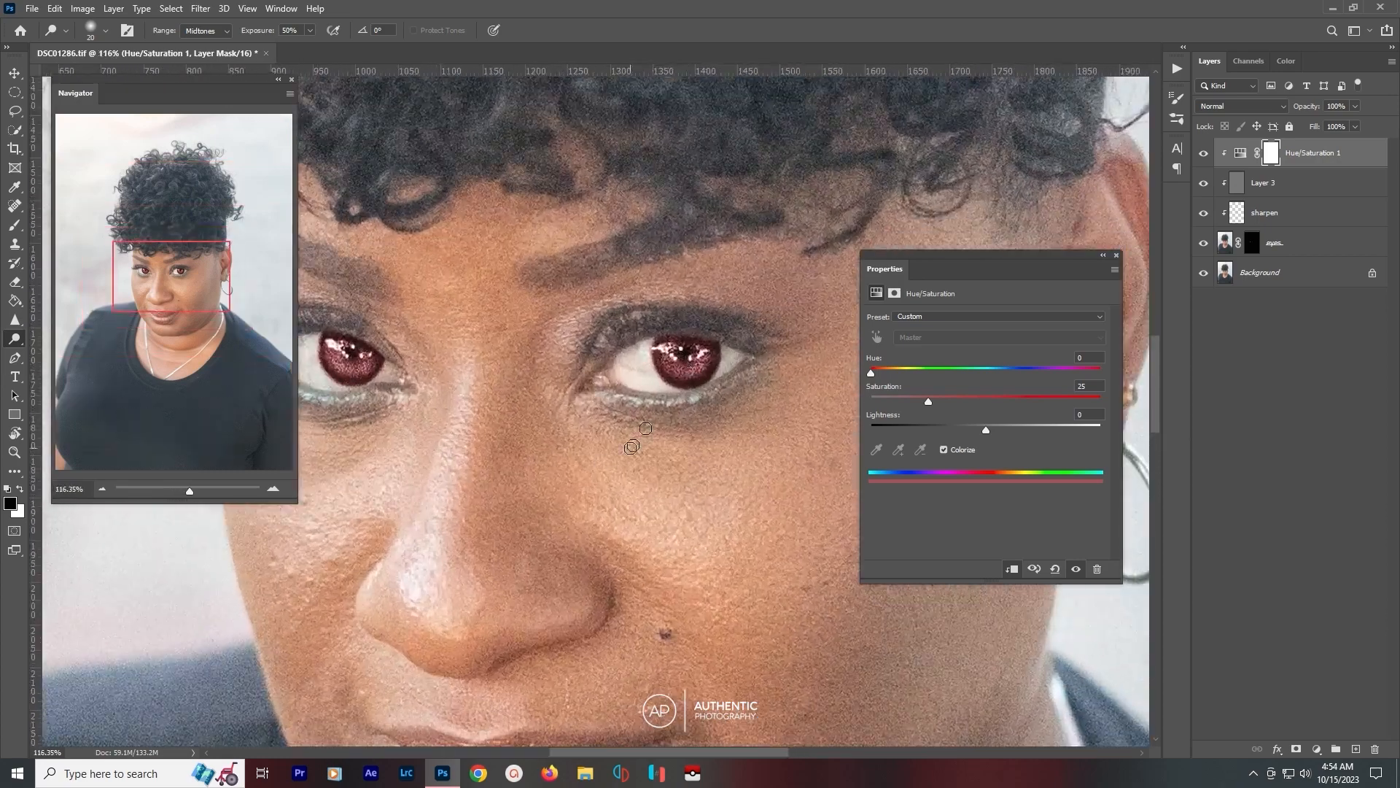
{"action": "left_click_drag", "start_coordinate": [552, 480], "coordinate": [618, 469]}
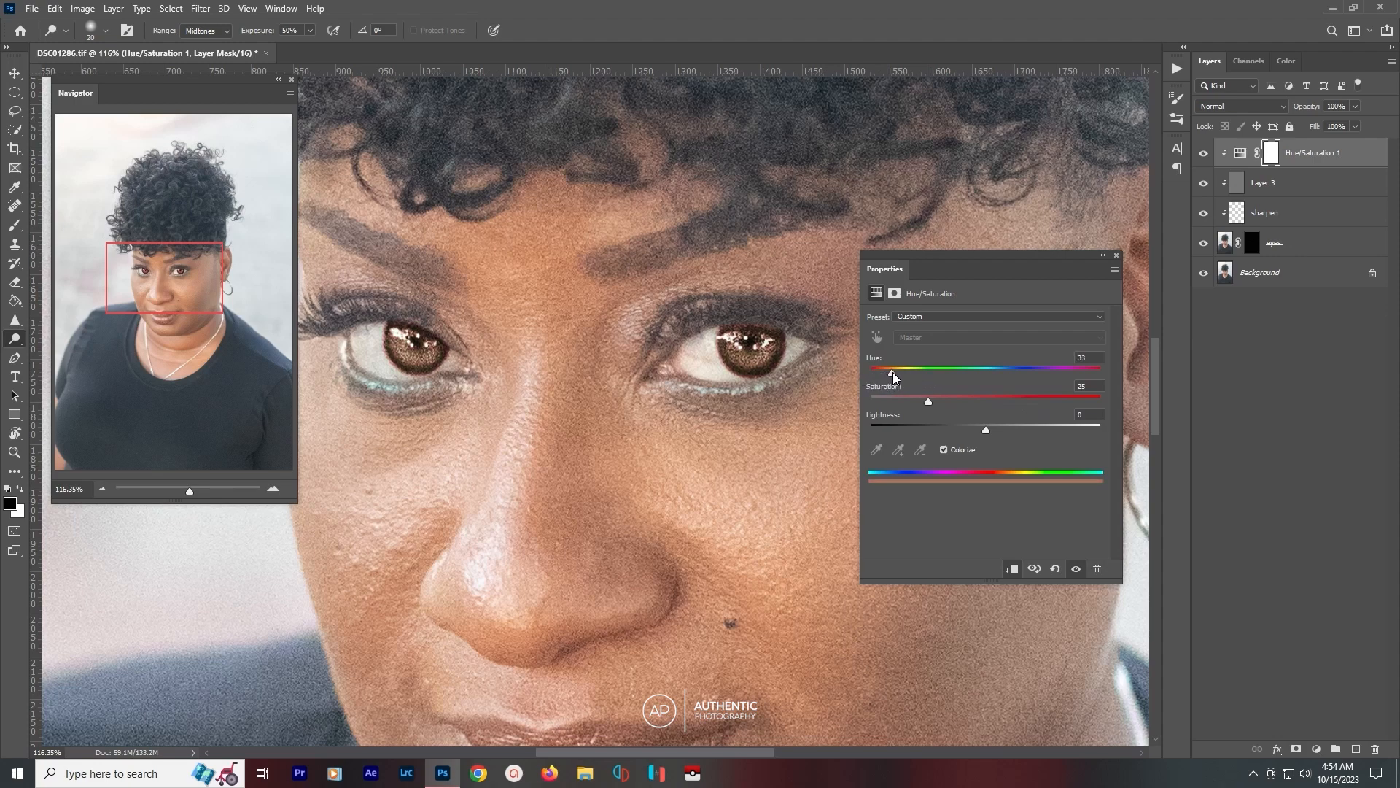
{"action": "left_click_drag", "start_coordinate": [893, 372], "coordinate": [847, 372]}
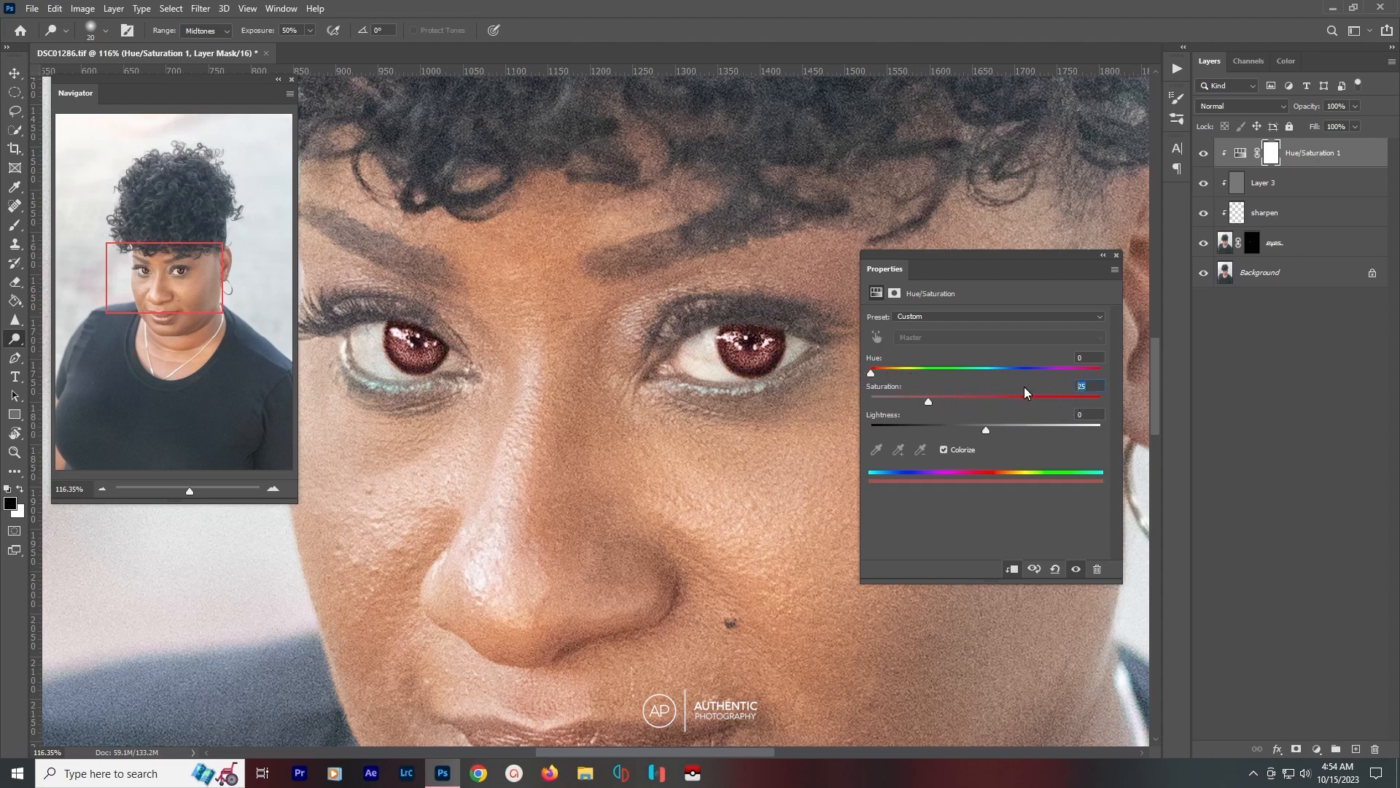
{"action": "type", "text": "55"}
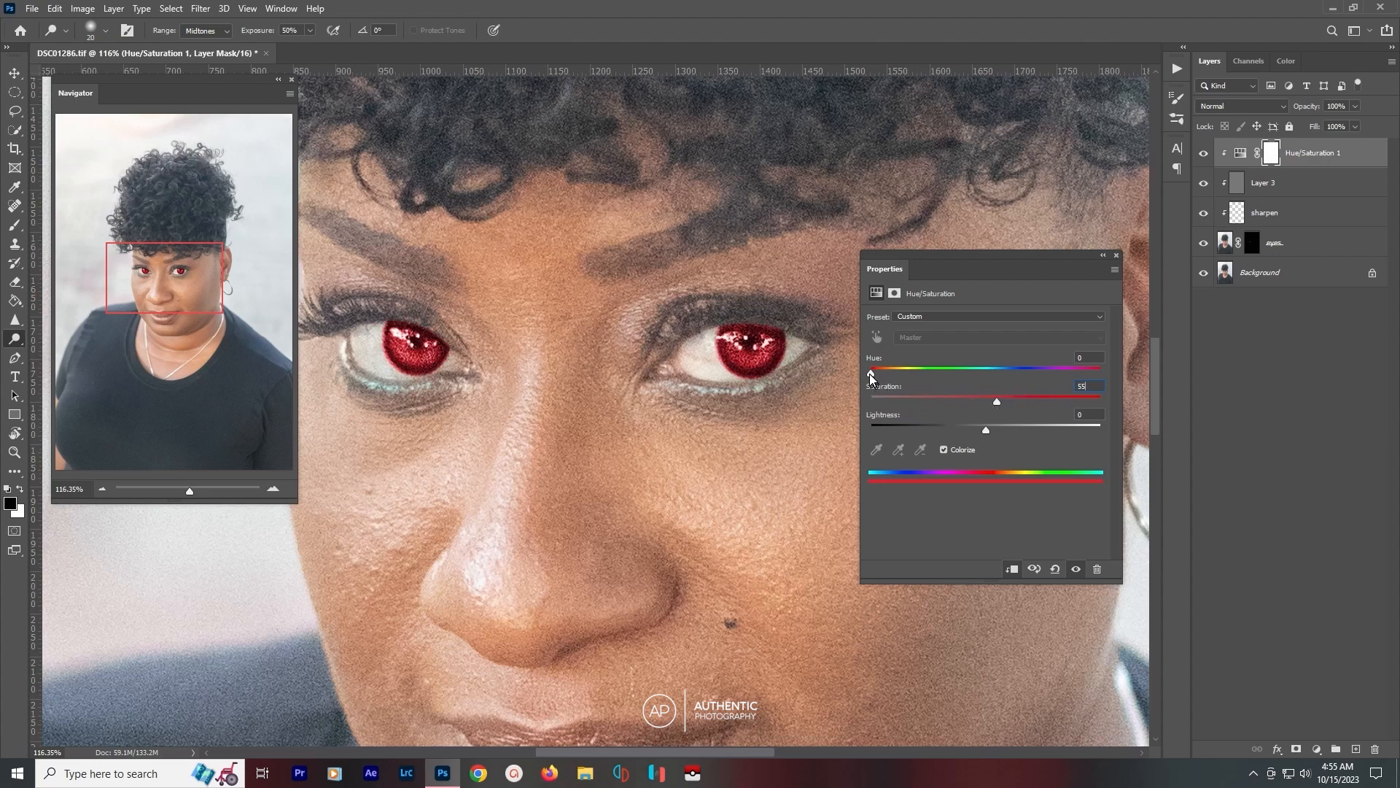
{"action": "key", "text": "Return"}
{"action": "left_click_drag", "start_coordinate": [869, 373], "coordinate": [877, 376]}
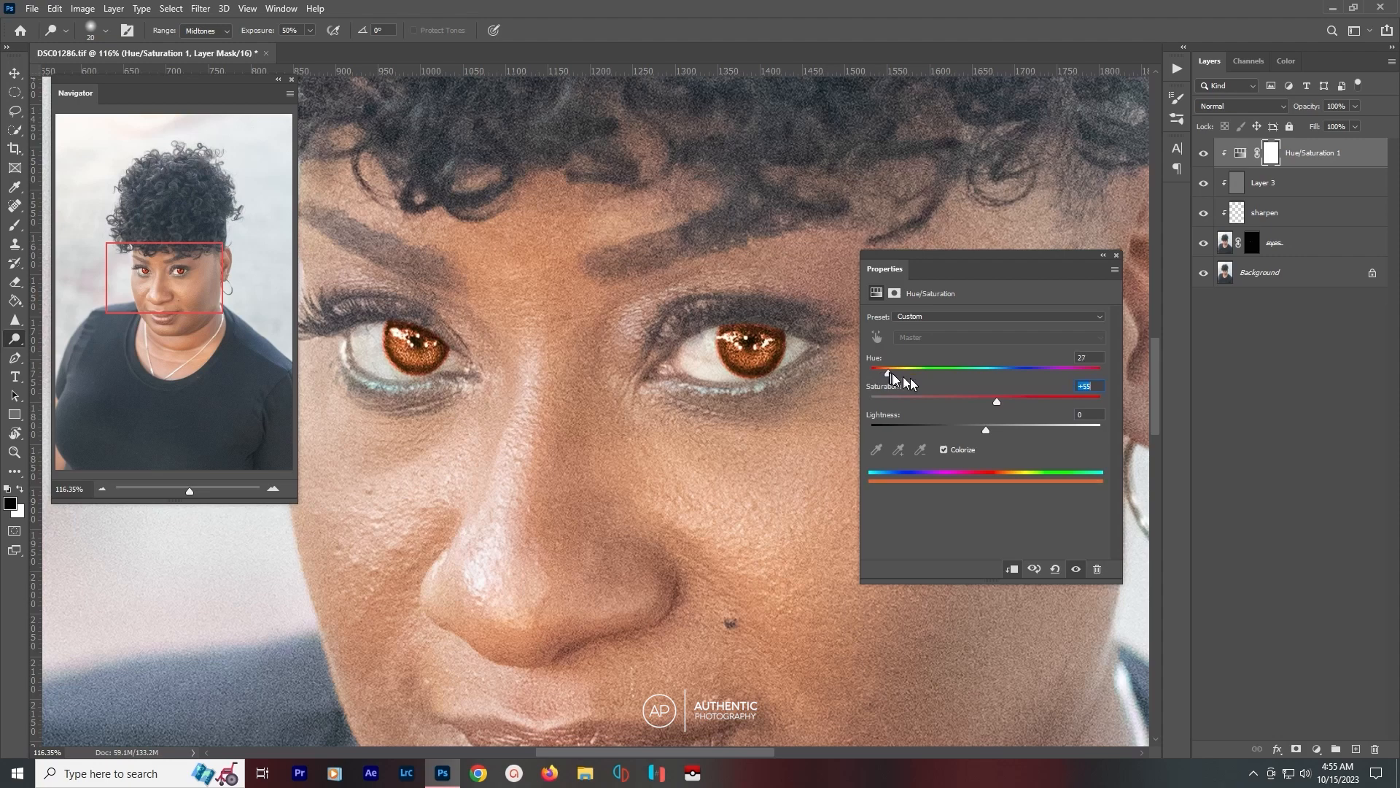
{"action": "left_click", "coordinate": [1117, 257]}
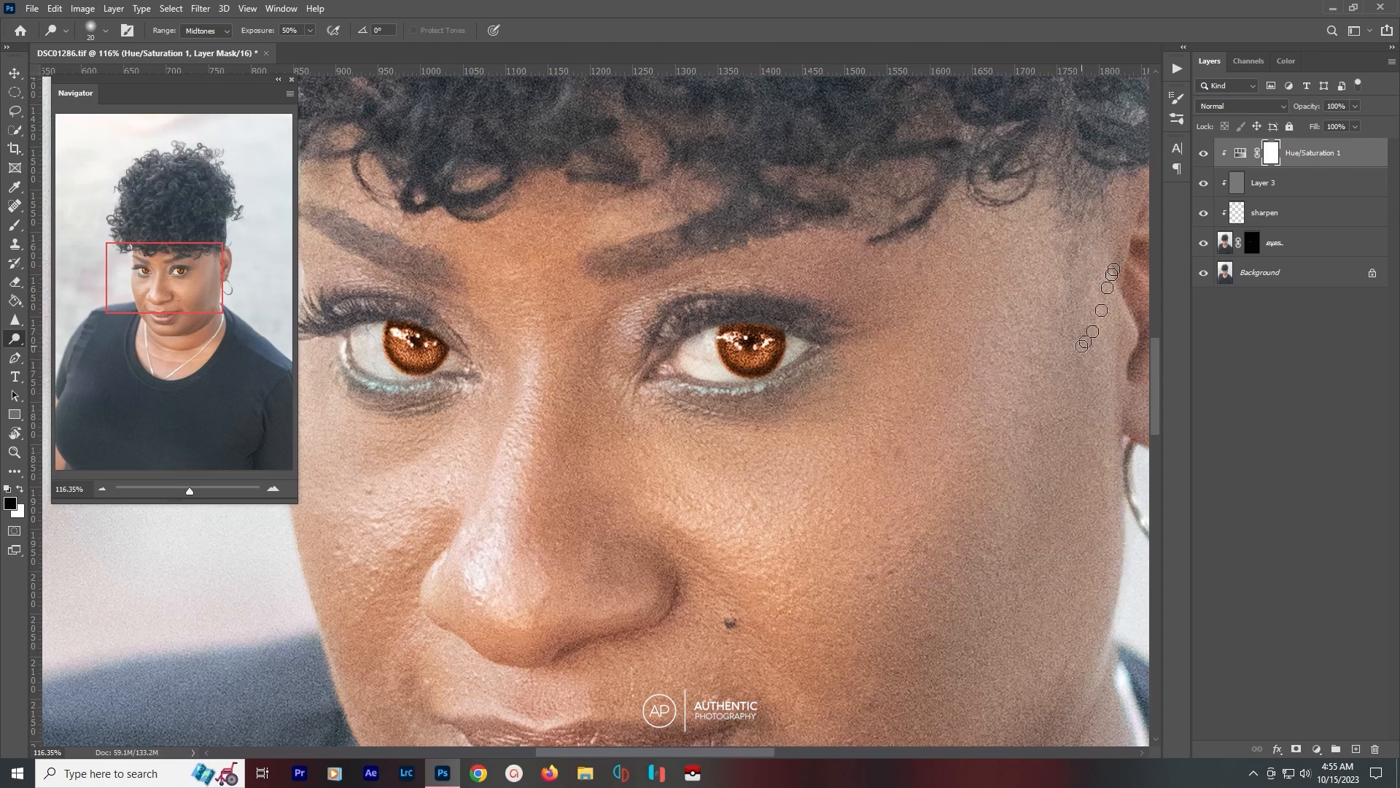
{"action": "key", "text": "ctrl+0"}
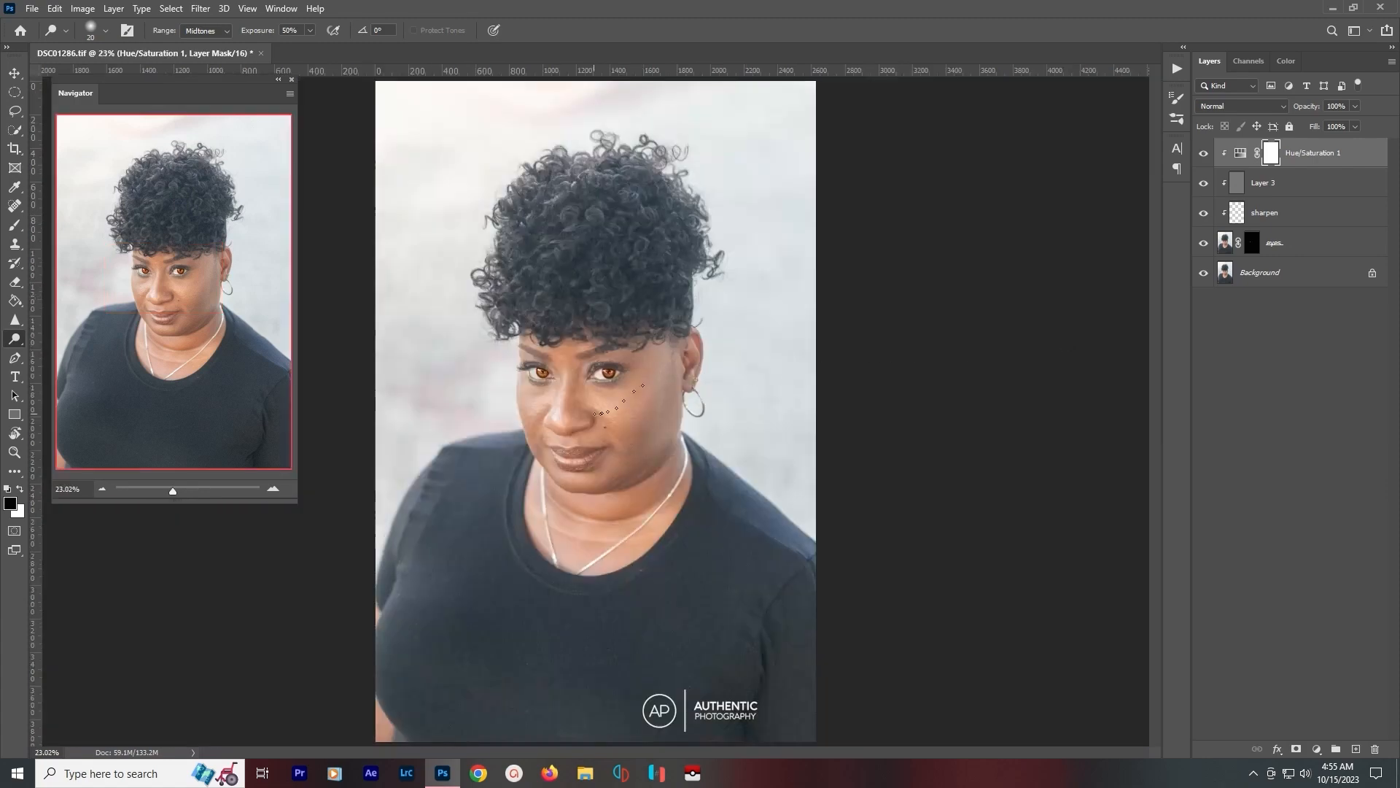
Paint black on the Hue/Saturation mask around the rim of the photo's left iris with a soft 15 px brush.
{"action": "scroll", "coordinate": [597, 413], "scroll_direction": "up", "scroll_amount": 8}
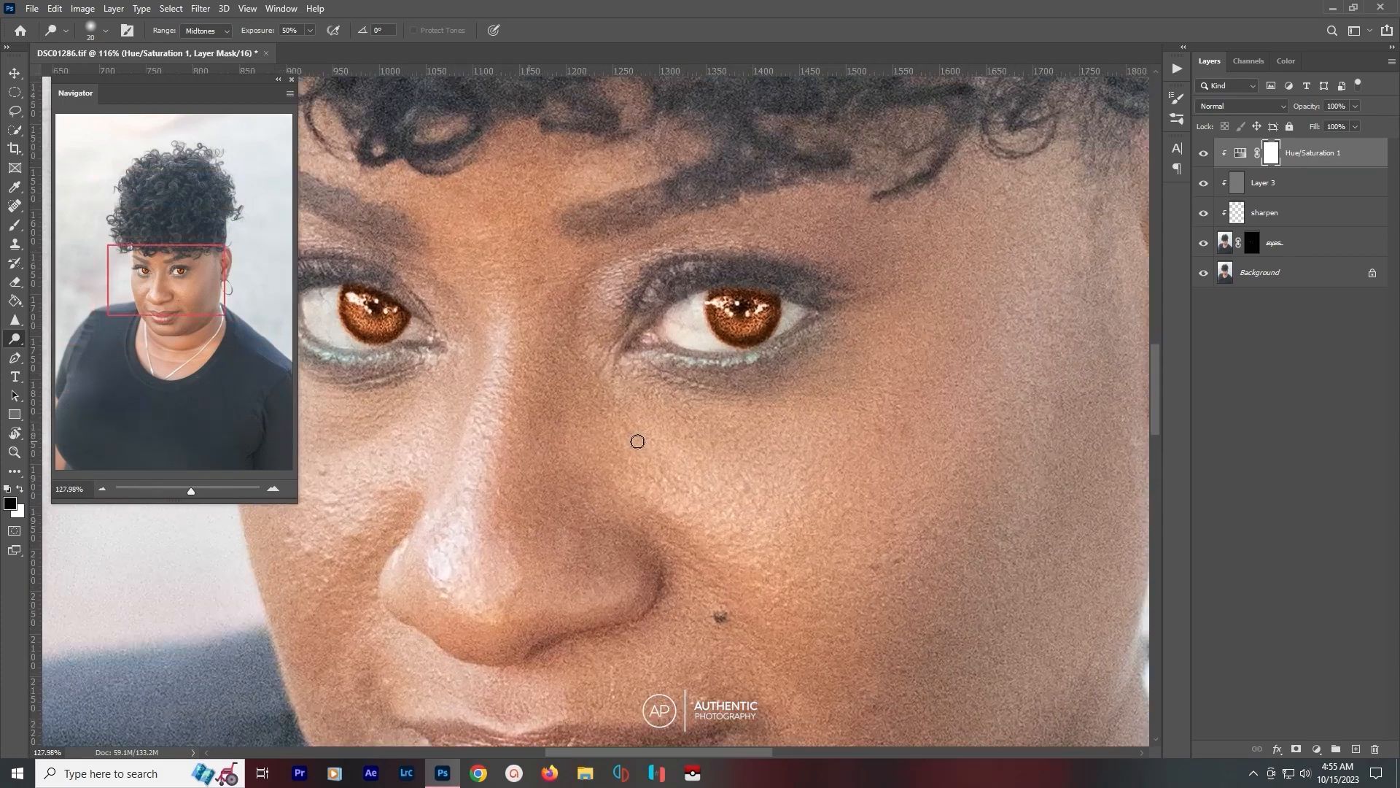
{"action": "scroll", "coordinate": [637, 442], "scroll_direction": "up", "scroll_amount": 1}
{"action": "left_click_drag", "start_coordinate": [788, 510], "coordinate": [909, 493]}
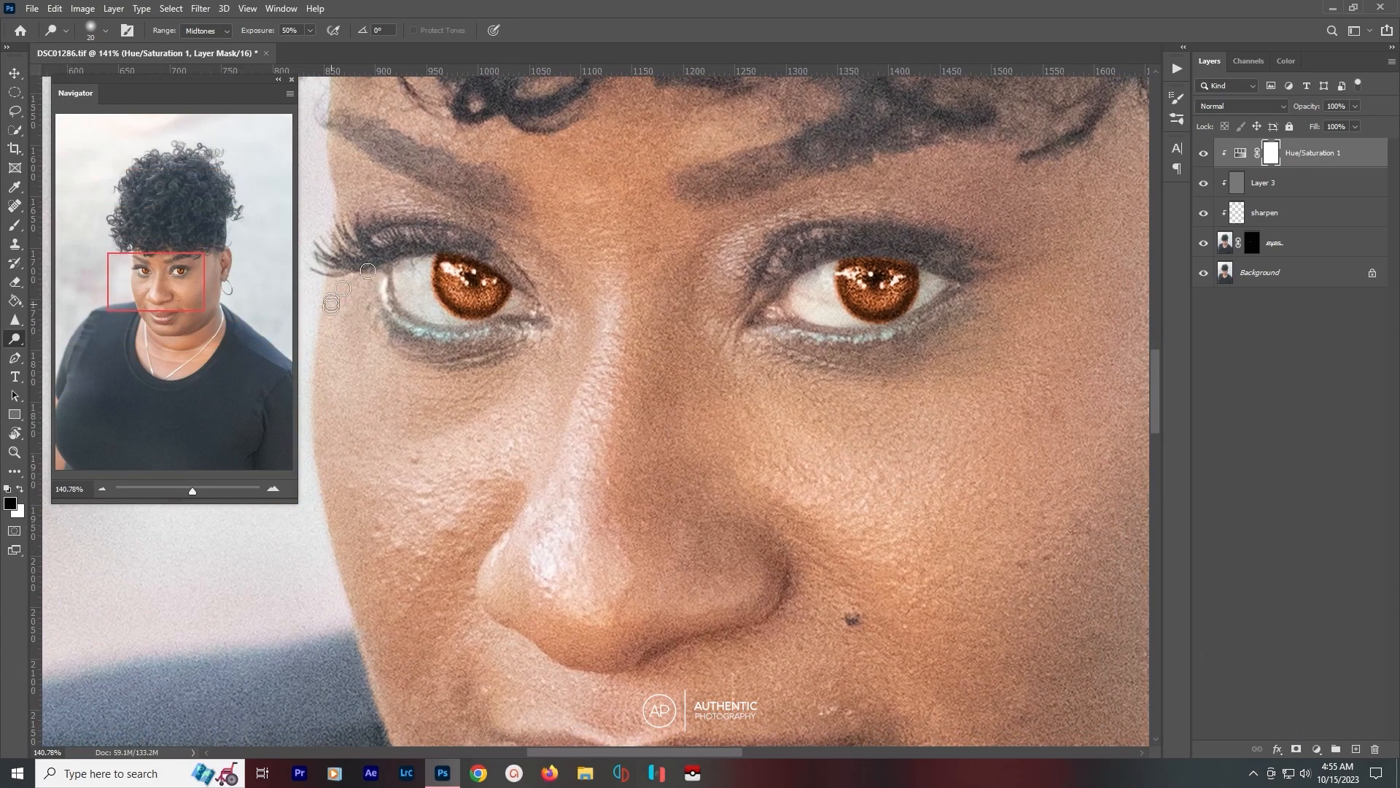
{"action": "left_click", "coordinate": [15, 226]}
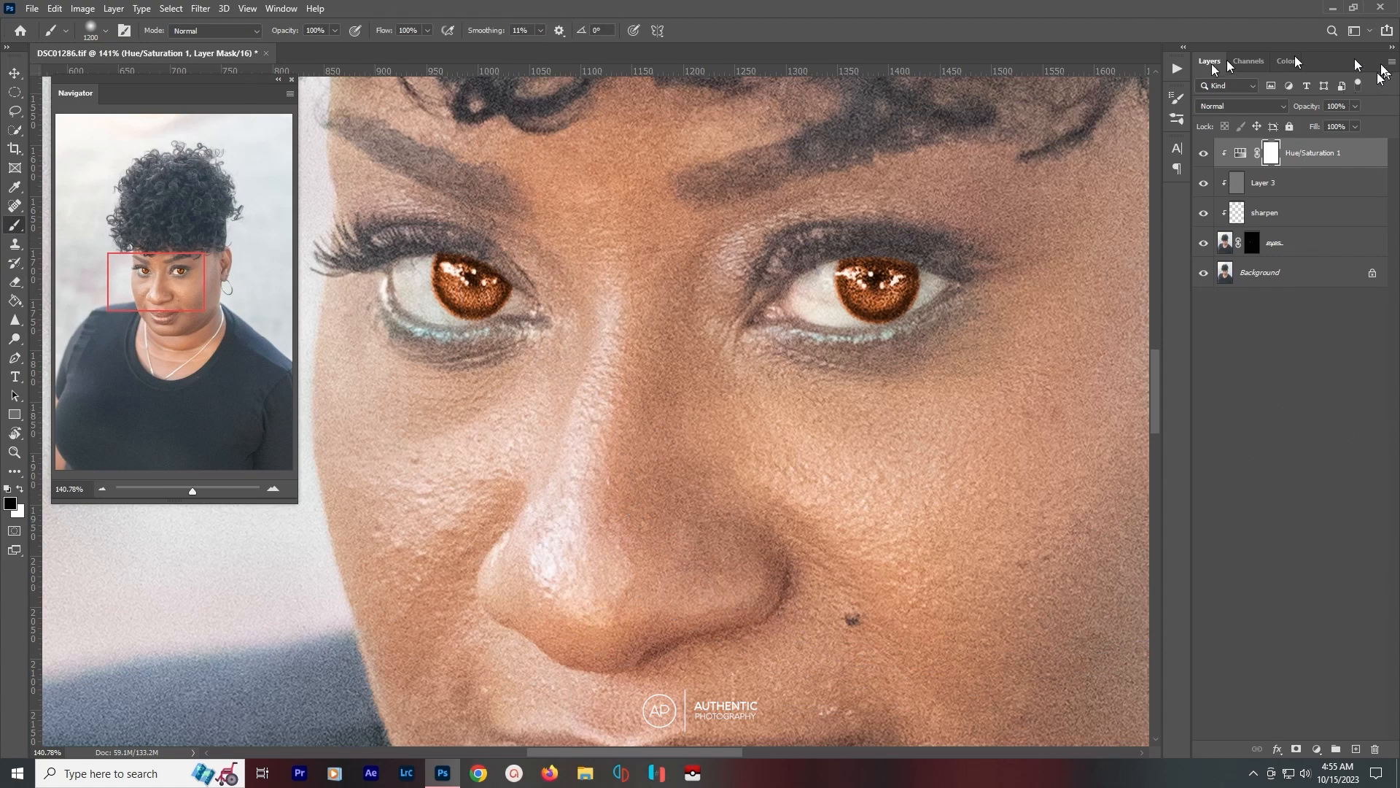
{"action": "key", "text": "bracketleft"}
{"action": "key", "text": "bracketleft"}
{"action": "key", "text": "bracketleft"}
{"action": "key", "text": "bracketleft"}
{"action": "key", "text": "bracketleft"}
{"action": "key", "text": "bracketleft"}
{"action": "key", "text": "bracketleft"}
{"action": "key", "text": "bracketleft"}
{"action": "key", "text": "bracketleft"}
{"action": "key", "text": "bracketleft"}
{"action": "key", "text": "bracketleft"}
{"action": "key", "text": "bracketleft"}
{"action": "key", "text": "bracketleft"}
{"action": "key", "text": "bracketleft"}
{"action": "key", "text": "bracketleft"}
{"action": "key", "text": "bracketleft"}
{"action": "key", "text": "bracketleft"}
{"action": "key", "text": "bracketleft"}
{"action": "key", "text": "bracketleft"}
{"action": "key", "text": "bracketleft"}
{"action": "key", "text": "bracketleft"}
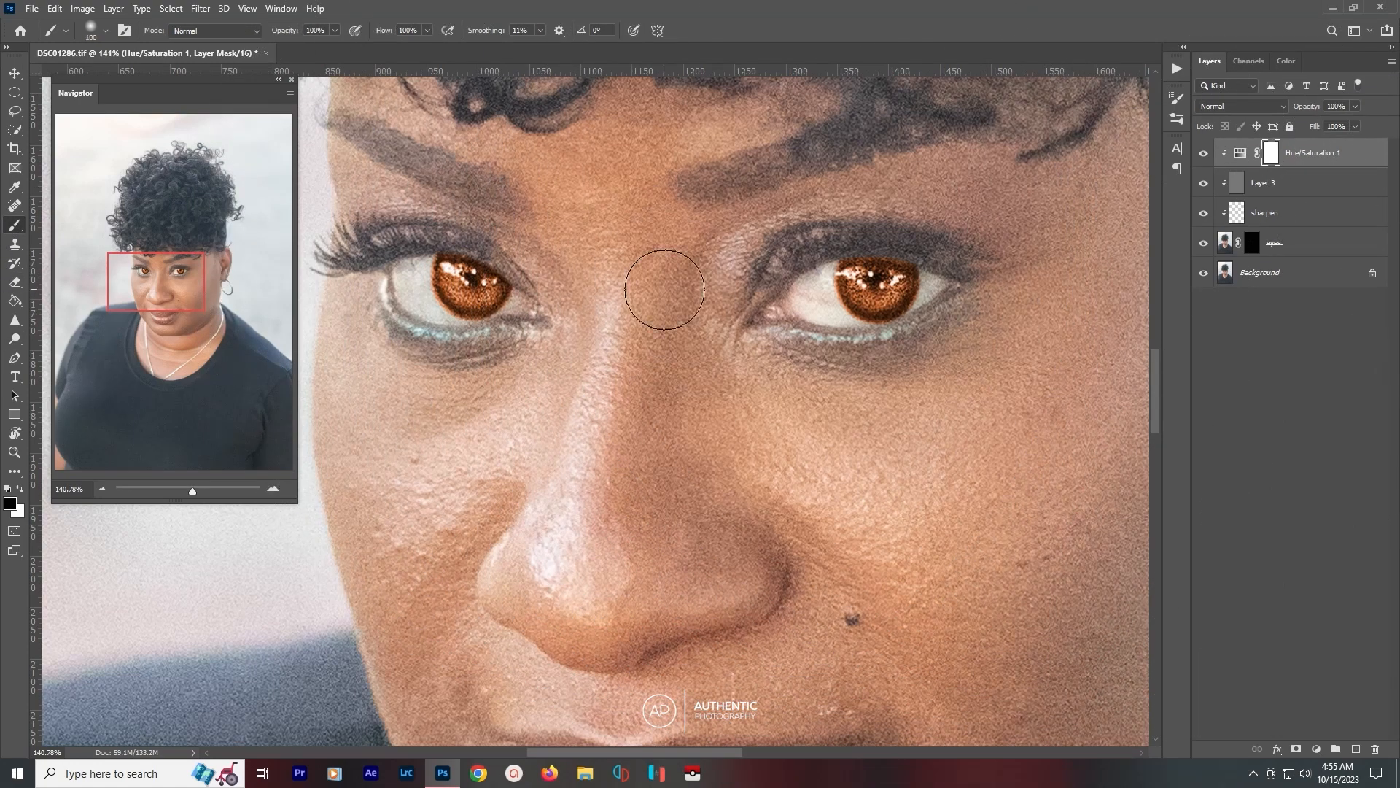
{"action": "key", "text": "bracketleft"}
{"action": "scroll", "coordinate": [509, 360], "scroll_direction": "up", "scroll_amount": 2}
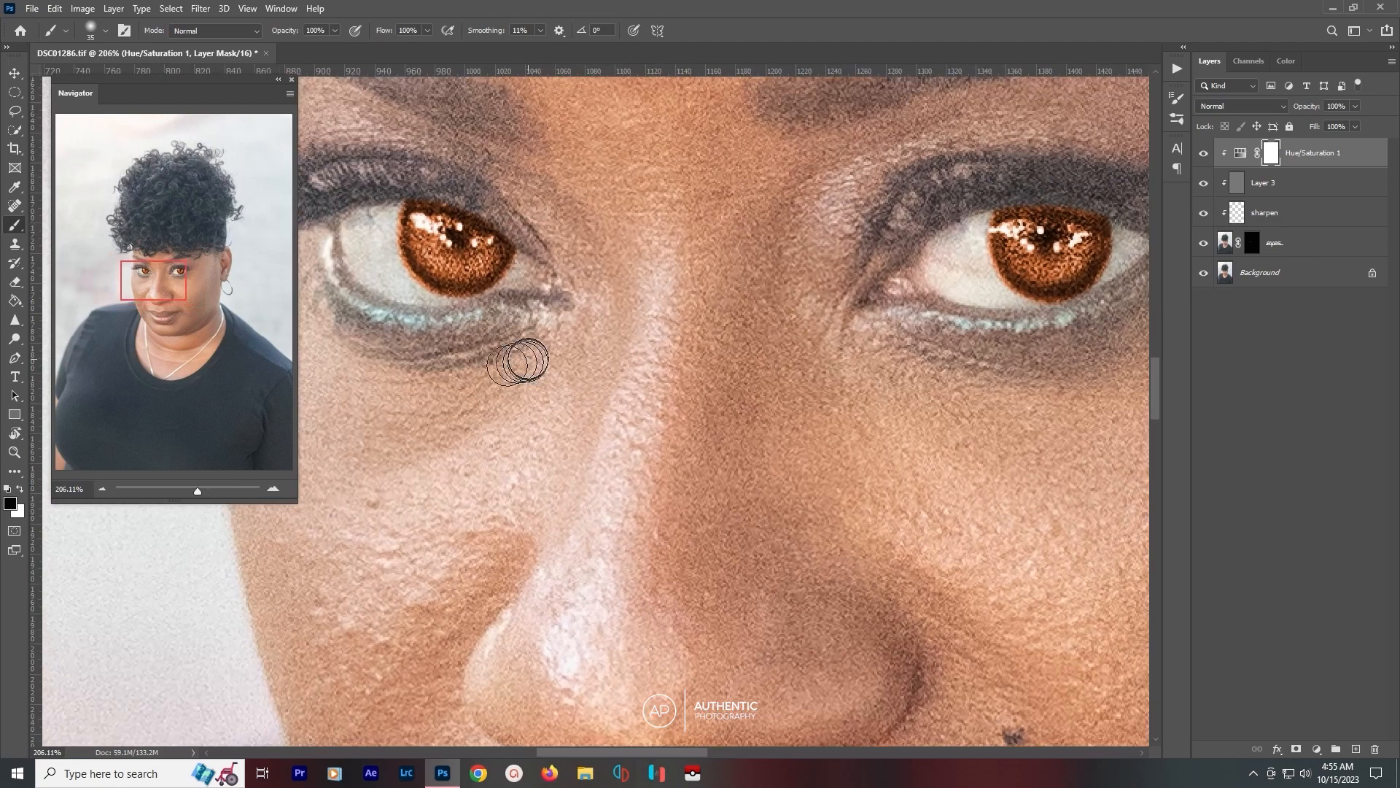
{"action": "left_click_drag", "start_coordinate": [525, 360], "coordinate": [556, 438]}
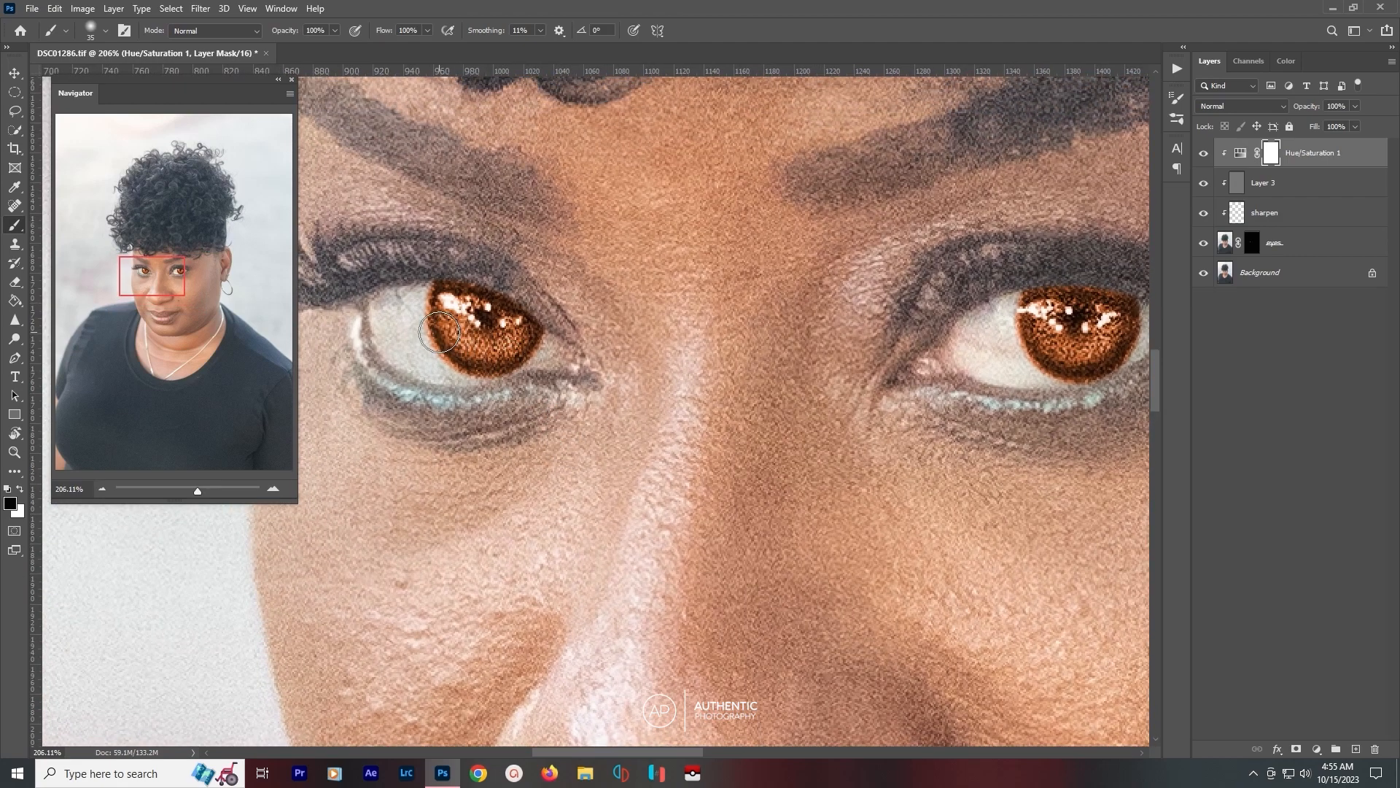
{"action": "key", "text": "bracketleft"}
{"action": "key", "text": "bracketleft"}
{"action": "mouse_move", "coordinate": [432, 293]}
{"action": "left_mouse_down"}
{"action": "mouse_move", "coordinate": [442, 358]}
{"action": "mouse_move", "coordinate": [482, 378]}
{"action": "mouse_move", "coordinate": [501, 375]}
{"action": "mouse_move", "coordinate": [464, 374]}
{"action": "mouse_move", "coordinate": [519, 370]}
{"action": "mouse_move", "coordinate": [548, 329]}
{"action": "mouse_move", "coordinate": [517, 367]}
{"action": "mouse_move", "coordinate": [439, 367]}
{"action": "left_mouse_up"}
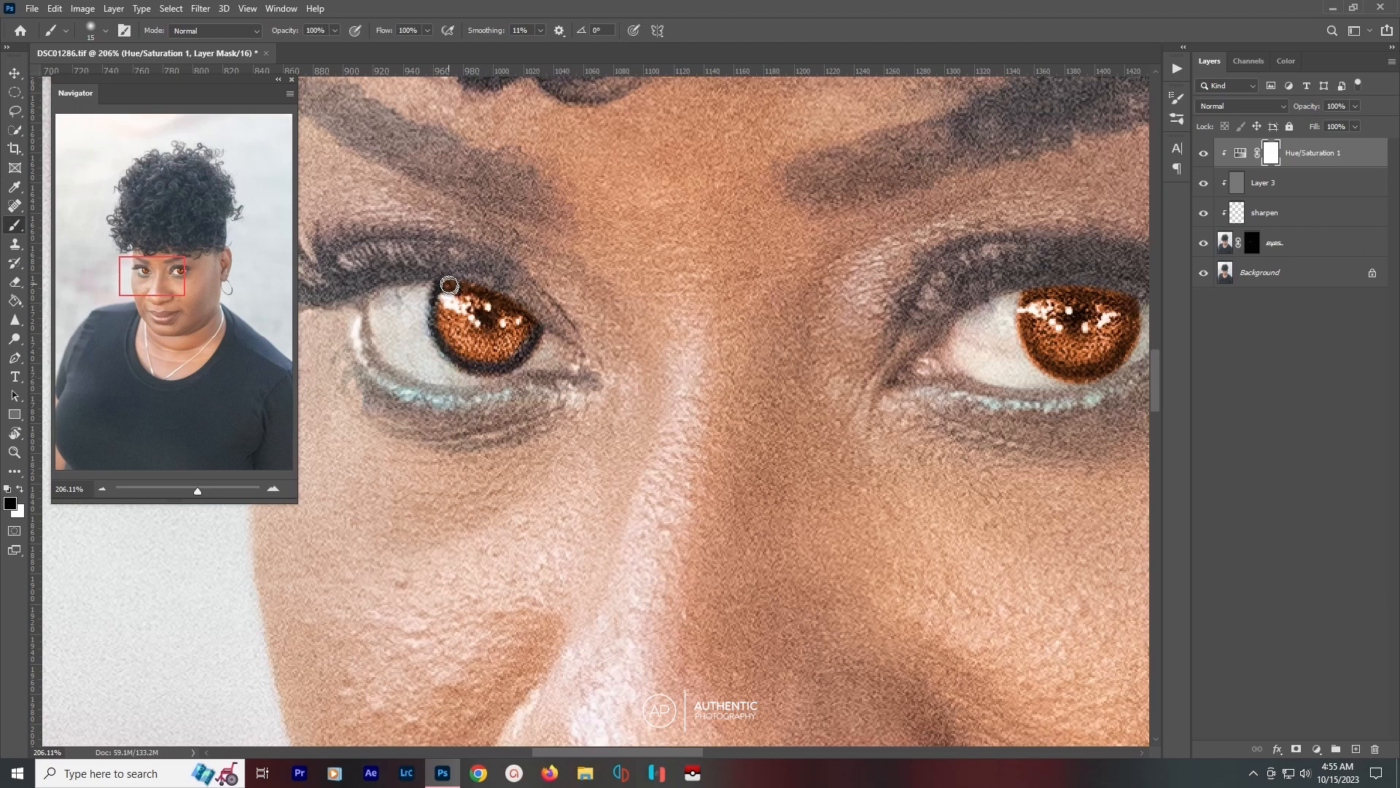
{"action": "scroll", "coordinate": [448, 281], "scroll_direction": "up", "scroll_amount": 3}
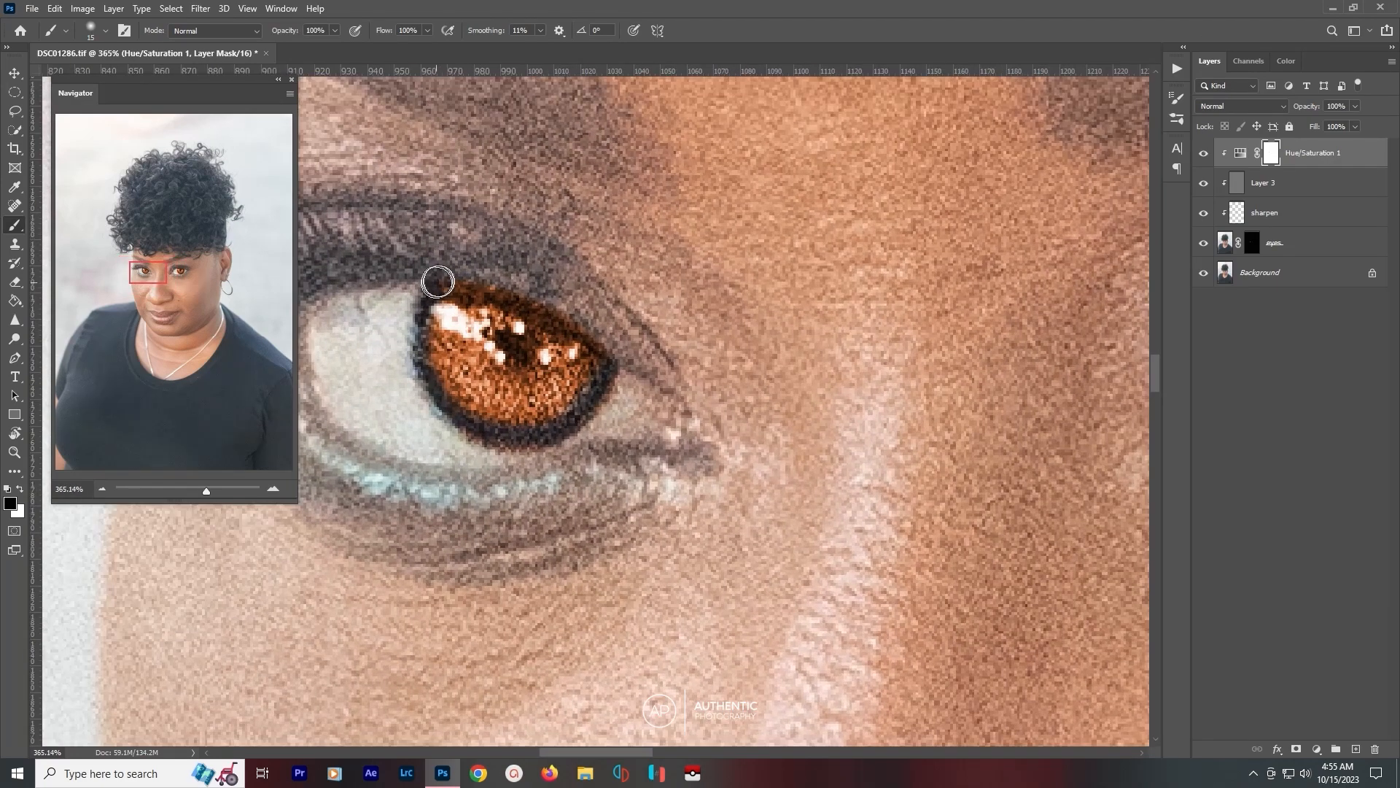
{"action": "mouse_move", "coordinate": [462, 281]}
{"action": "left_mouse_down"}
{"action": "mouse_move", "coordinate": [548, 302]}
{"action": "mouse_move", "coordinate": [631, 373]}
{"action": "left_mouse_up"}
{"action": "key", "text": "ctrl+0"}
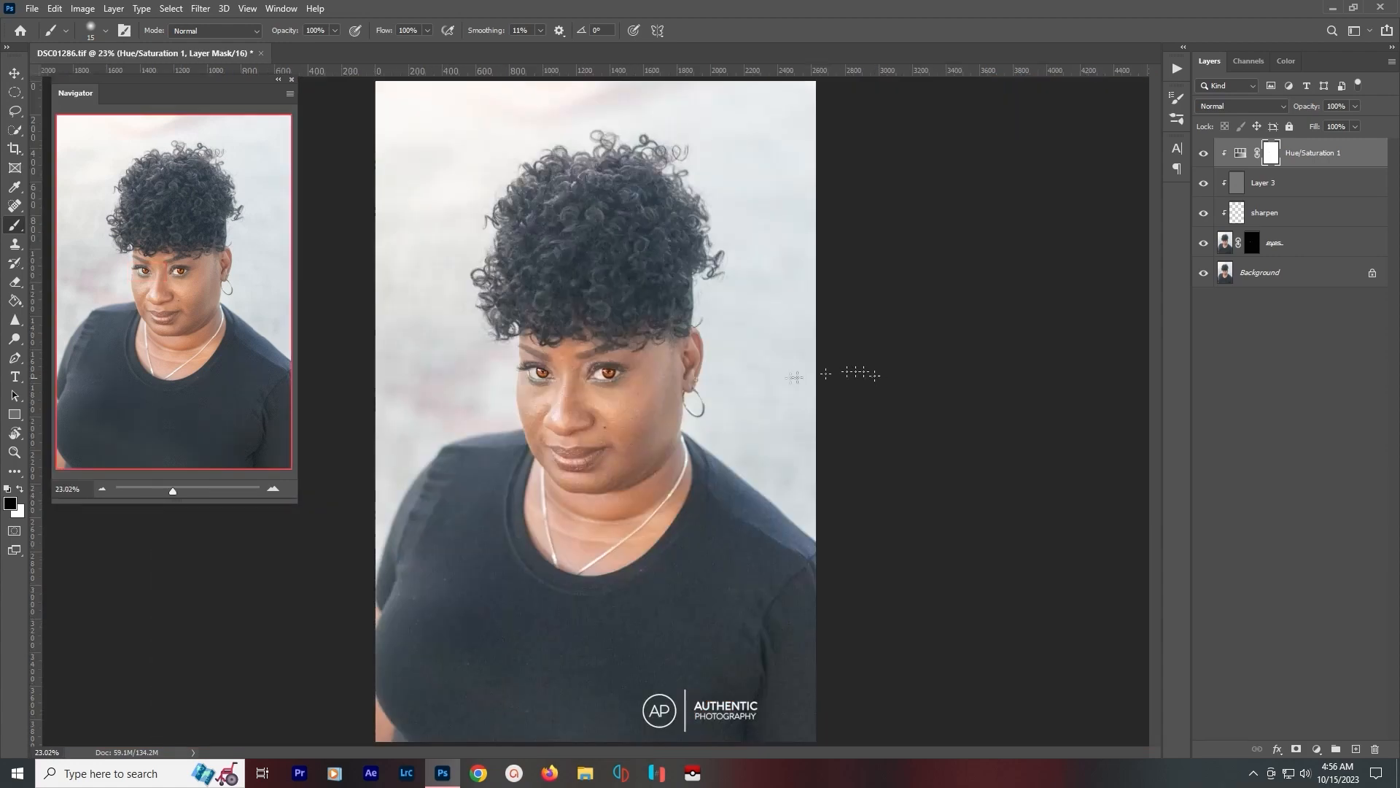
Mask the orange tint off the rim of the photo's right iris with the same 15 px black brush.
{"action": "scroll", "coordinate": [622, 377], "scroll_direction": "up", "scroll_amount": 10}
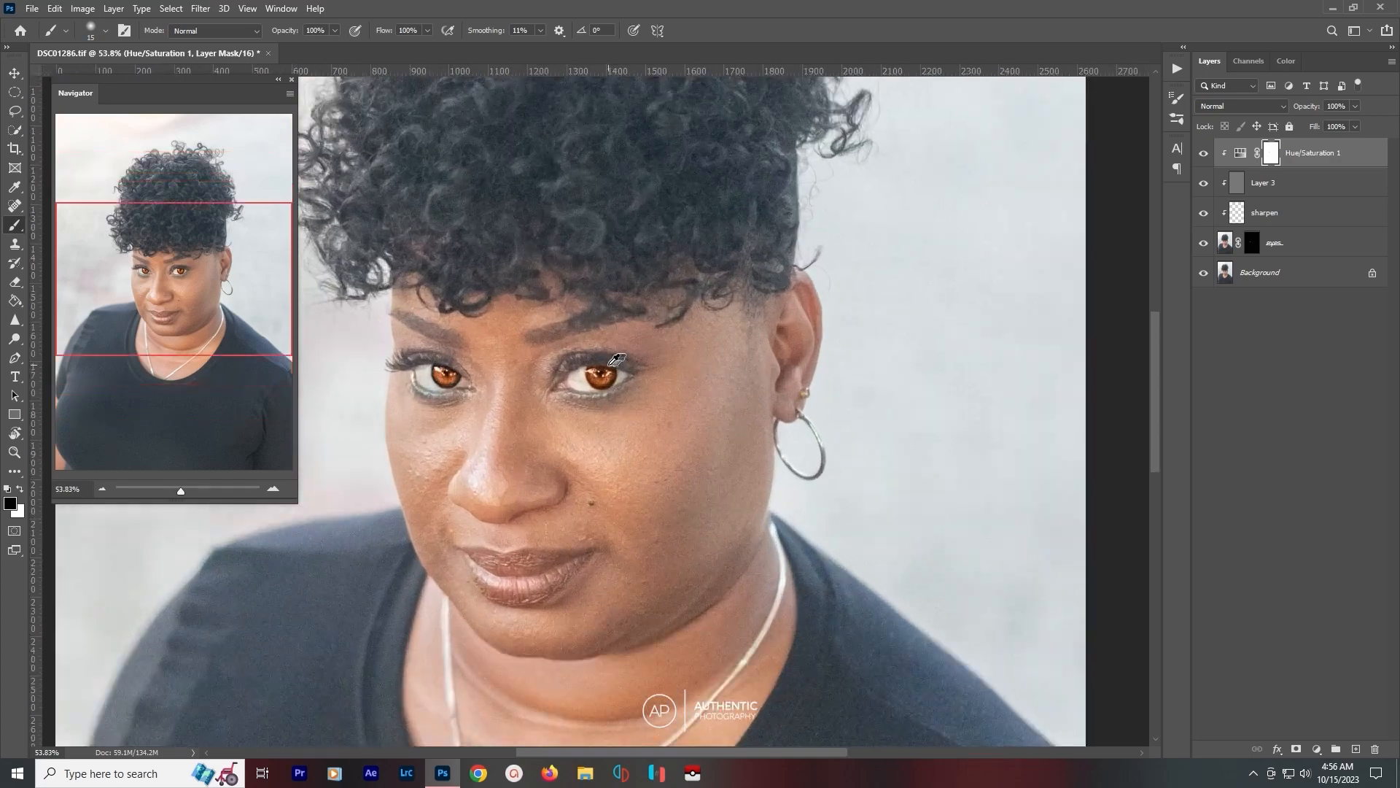
{"action": "scroll", "coordinate": [608, 358], "scroll_direction": "up", "scroll_amount": 2}
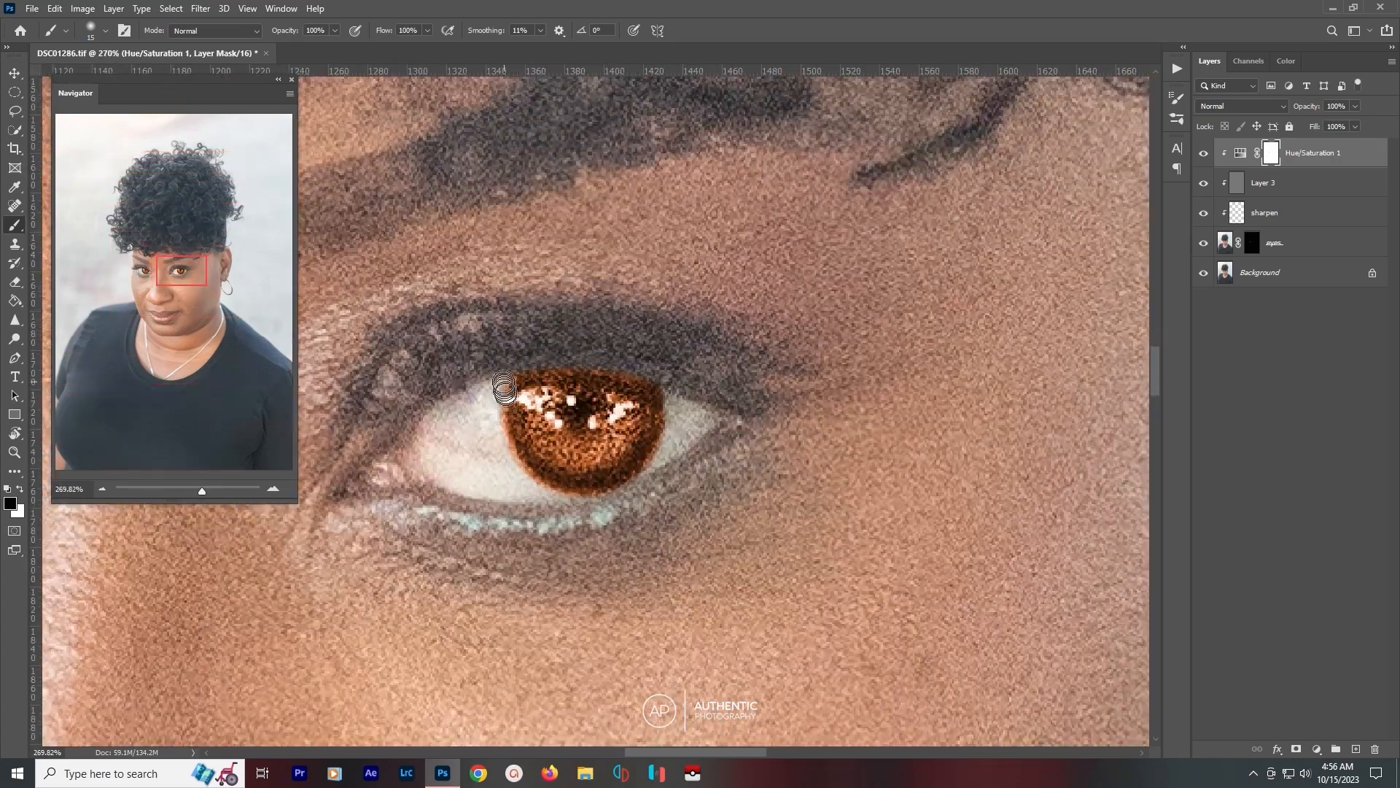
{"action": "mouse_move", "coordinate": [504, 415]}
{"action": "left_mouse_down"}
{"action": "mouse_move", "coordinate": [580, 489]}
{"action": "mouse_move", "coordinate": [640, 466]}
{"action": "mouse_move", "coordinate": [571, 461]}
{"action": "mouse_move", "coordinate": [514, 422]}
{"action": "mouse_move", "coordinate": [504, 384]}
{"action": "mouse_move", "coordinate": [517, 465]}
{"action": "mouse_move", "coordinate": [568, 494]}
{"action": "mouse_move", "coordinate": [612, 493]}
{"action": "mouse_move", "coordinate": [647, 465]}
{"action": "mouse_move", "coordinate": [686, 395]}
{"action": "mouse_move", "coordinate": [665, 389]}
{"action": "mouse_move", "coordinate": [669, 424]}
{"action": "mouse_move", "coordinate": [644, 474]}
{"action": "mouse_move", "coordinate": [576, 496]}
{"action": "mouse_move", "coordinate": [663, 419]}
{"action": "mouse_move", "coordinate": [660, 386]}
{"action": "mouse_move", "coordinate": [532, 363]}
{"action": "mouse_move", "coordinate": [484, 388]}
{"action": "left_mouse_up"}
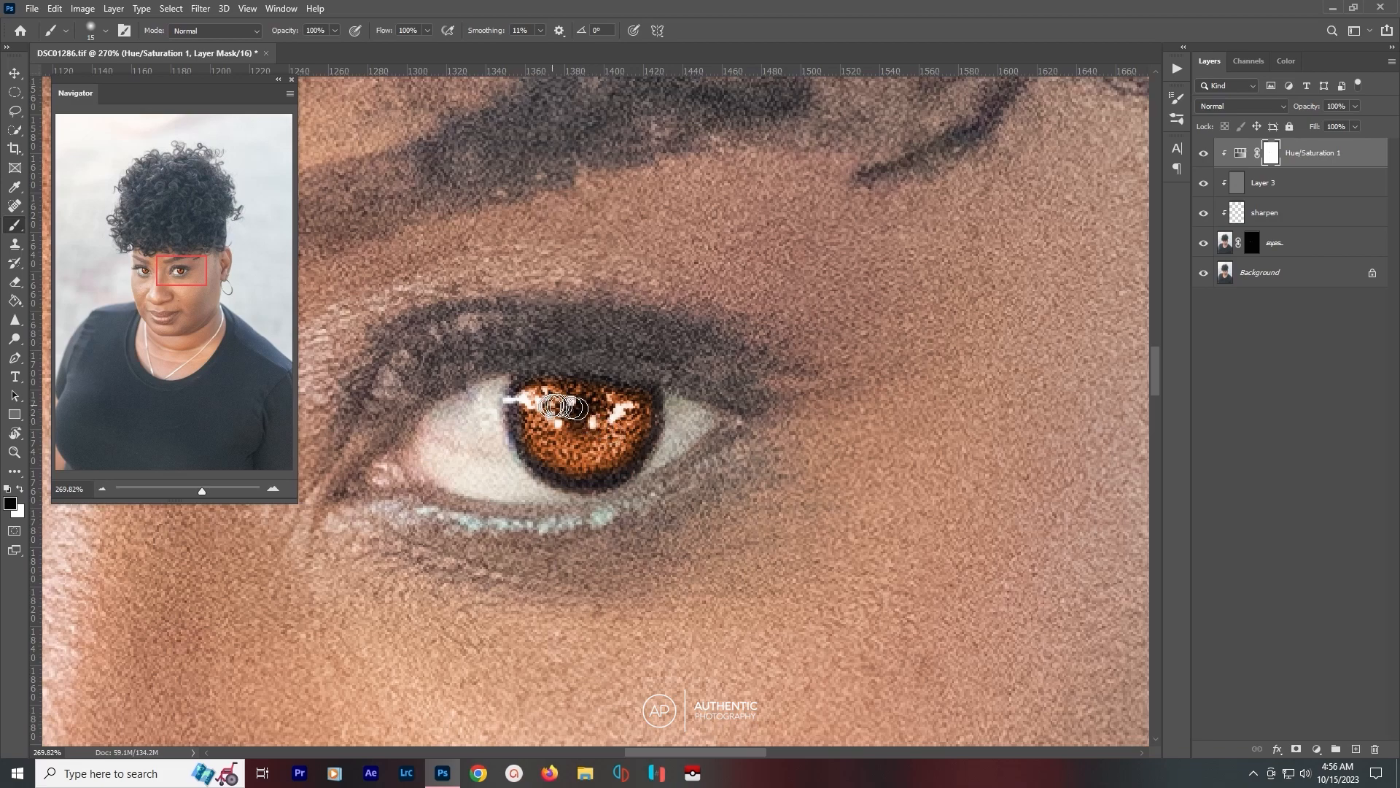
Mask the tint off the catchlights in the photo's right iris with an 8 px black brush, and enlarge the brush to 30 px.
{"action": "scroll", "coordinate": [513, 432], "scroll_direction": "up", "scroll_amount": 2}
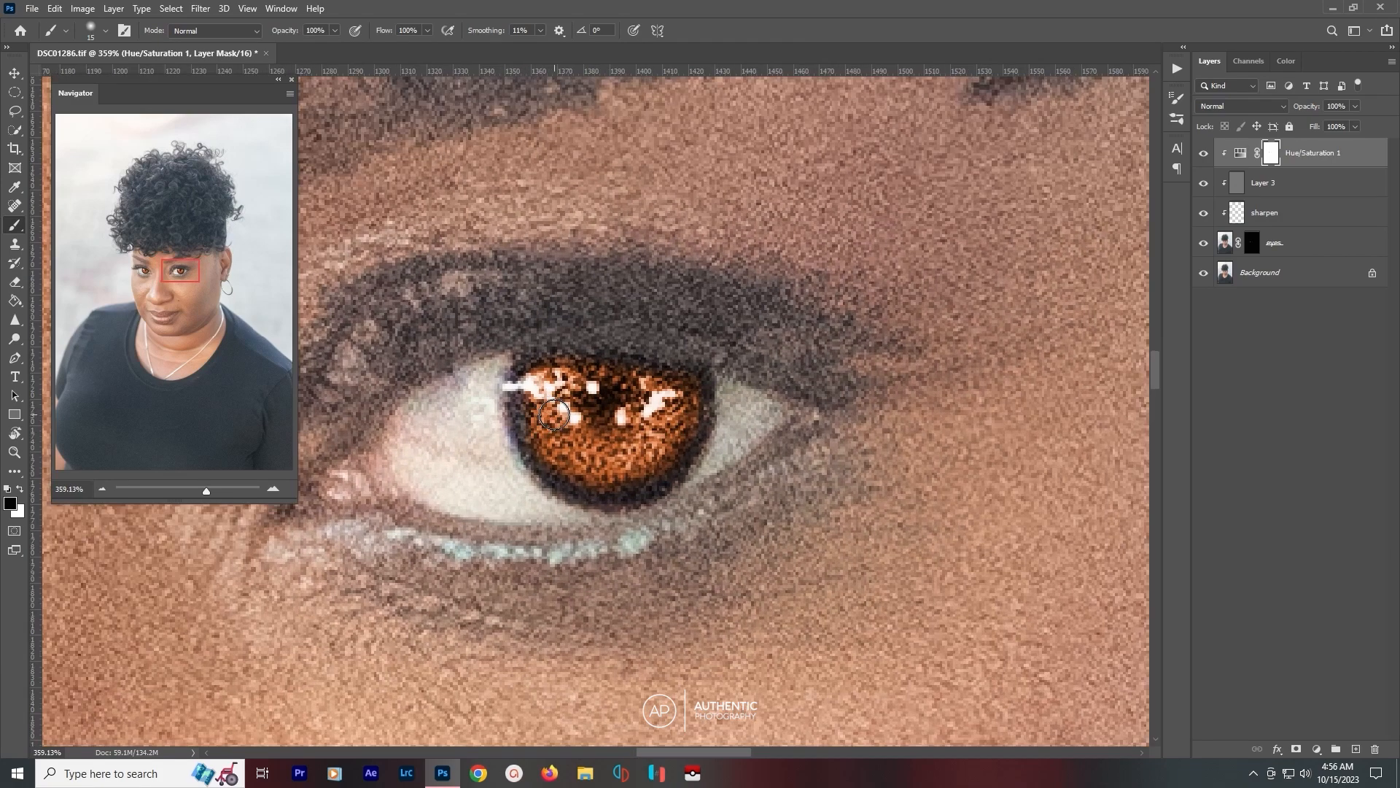
{"action": "key", "text": "bracketleft"}
{"action": "mouse_move", "coordinate": [569, 413]}
{"action": "left_mouse_down"}
{"action": "mouse_move", "coordinate": [519, 387]}
{"action": "mouse_move", "coordinate": [564, 377]}
{"action": "mouse_move", "coordinate": [556, 389]}
{"action": "mouse_move", "coordinate": [590, 386]}
{"action": "left_mouse_up"}
{"action": "mouse_move", "coordinate": [645, 414]}
{"action": "left_mouse_down"}
{"action": "mouse_move", "coordinate": [665, 394]}
{"action": "mouse_move", "coordinate": [653, 379]}
{"action": "left_mouse_up"}
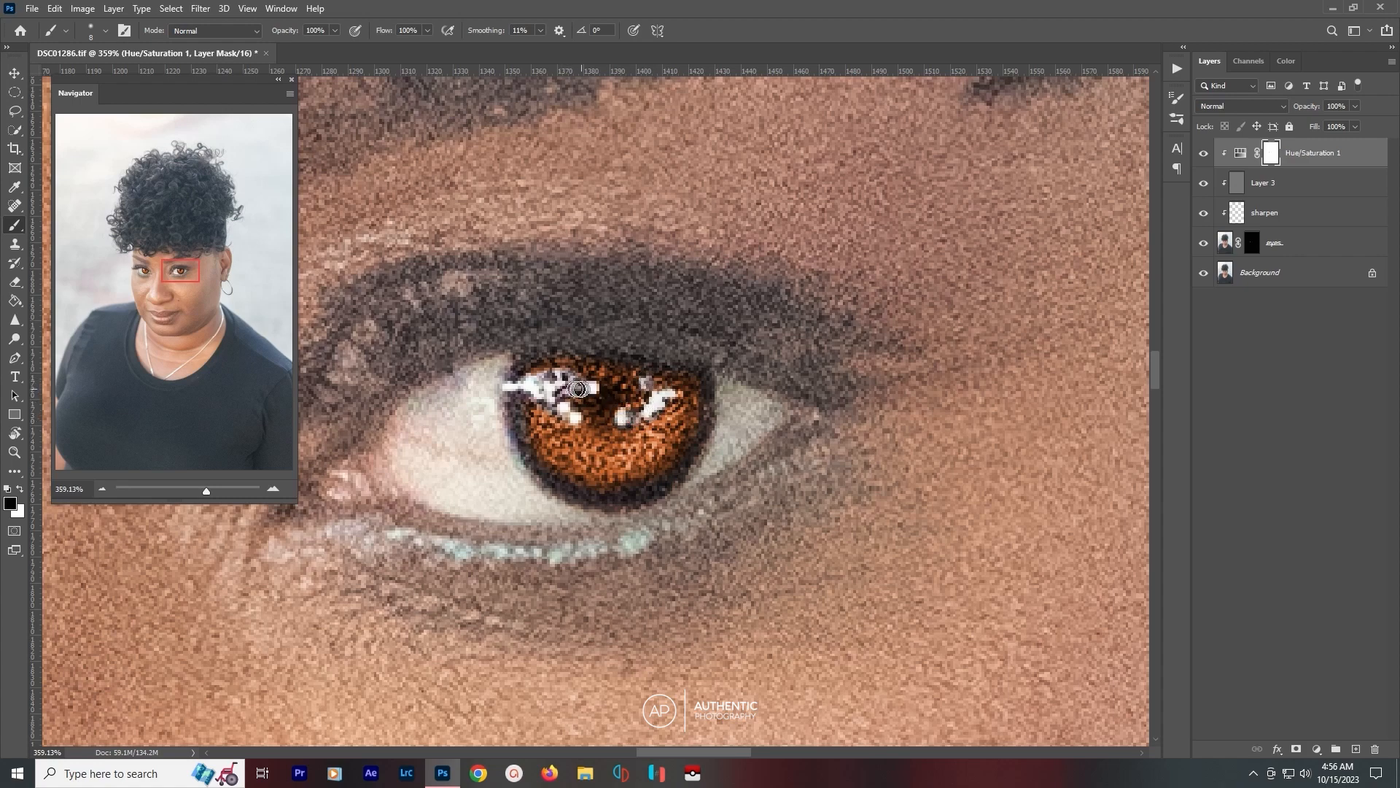
{"action": "key", "text": "bracketright"}
{"action": "key", "text": "bracketright"}
{"action": "key", "text": "bracketright"}
{"action": "key", "text": "bracketright"}
{"action": "key", "text": "bracketright"}
{"action": "key", "text": "bracketright"}
{"action": "key", "text": "ctrl+0"}
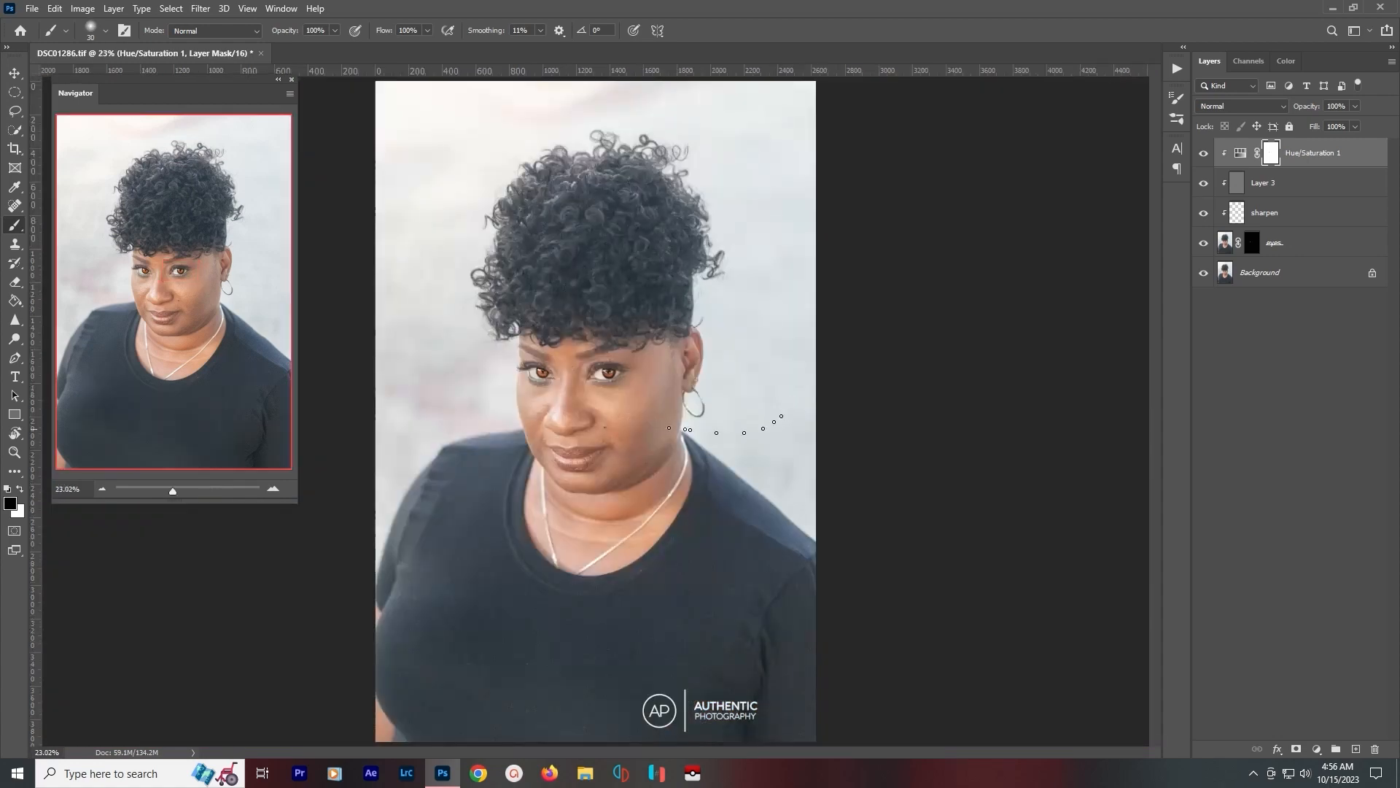
Mask the tint off the catchlights and pupil in the photo's left iris with a 9 px black brush.
{"action": "scroll", "coordinate": [514, 385], "scroll_direction": "up", "scroll_amount": 10}
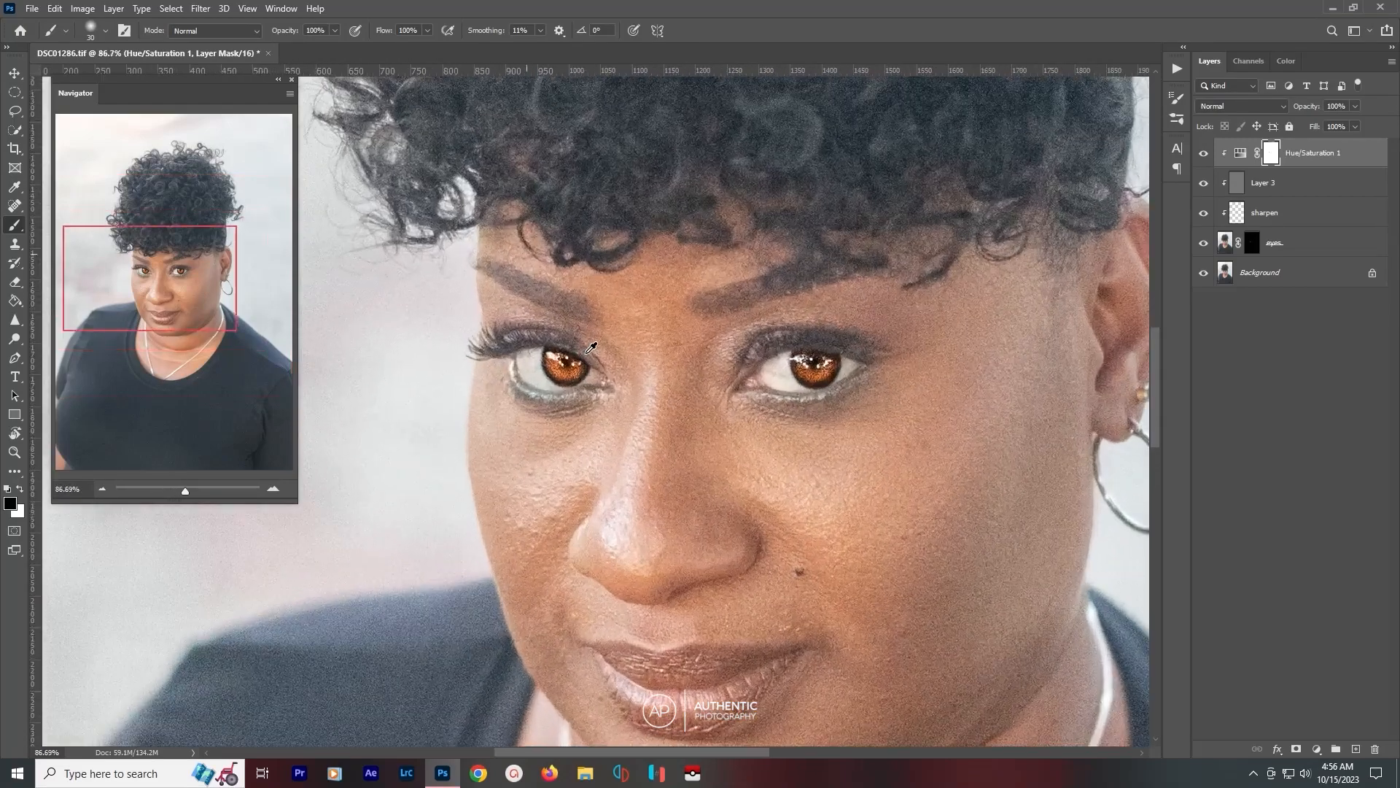
{"action": "scroll", "coordinate": [554, 363], "scroll_direction": "up", "scroll_amount": 3}
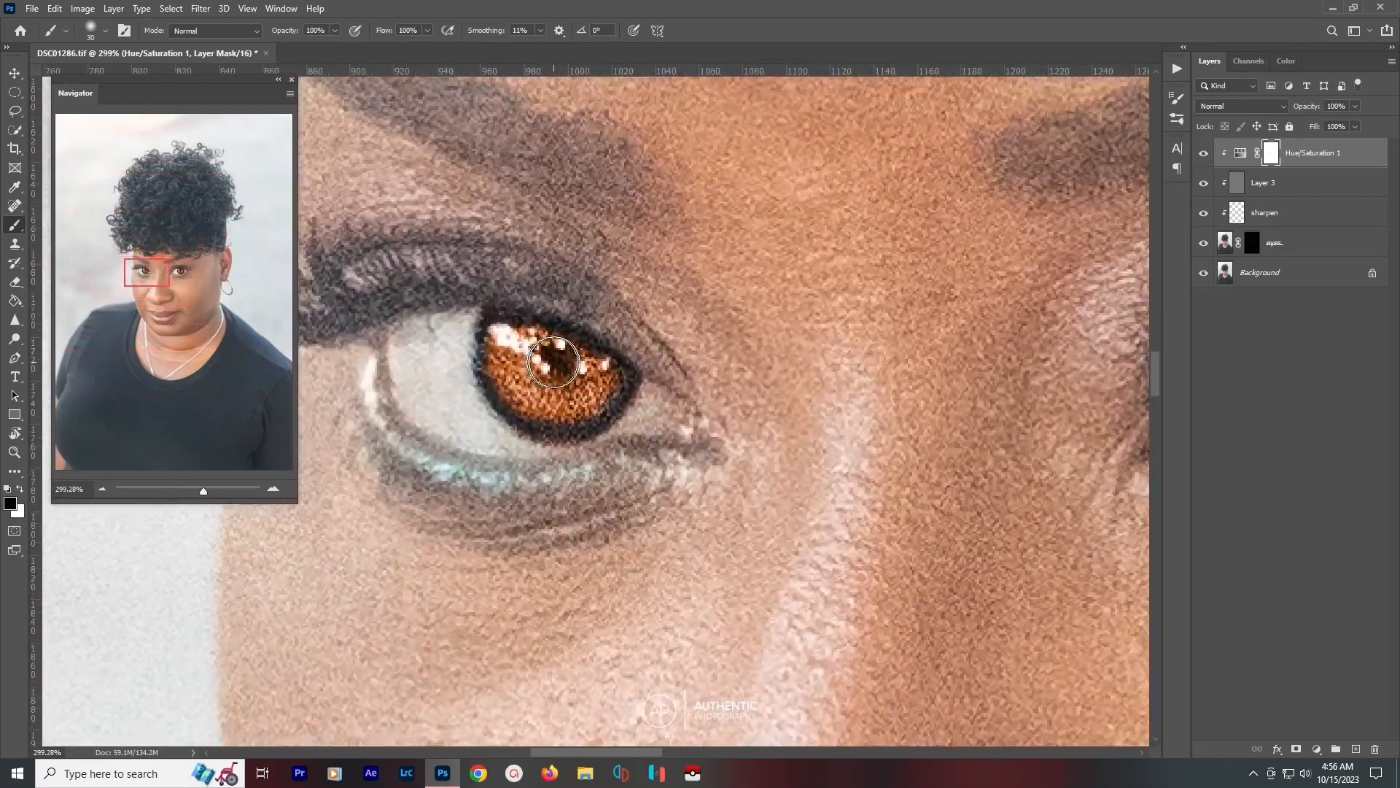
{"action": "key", "text": "bracketleft"}
{"action": "key", "text": "bracketleft"}
{"action": "key", "text": "bracketleft"}
{"action": "left_click", "coordinate": [581, 368]}
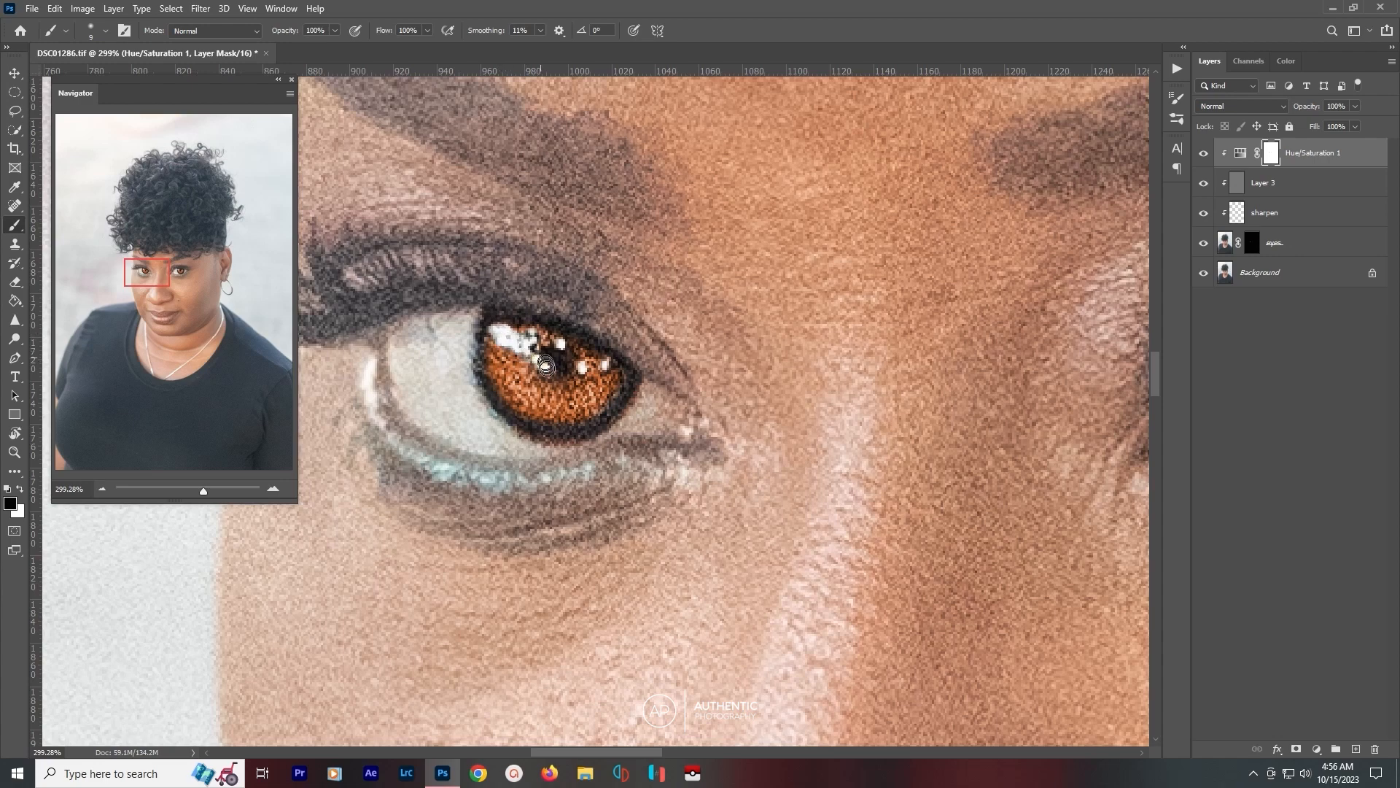
{"action": "key", "text": "ctrl+0"}
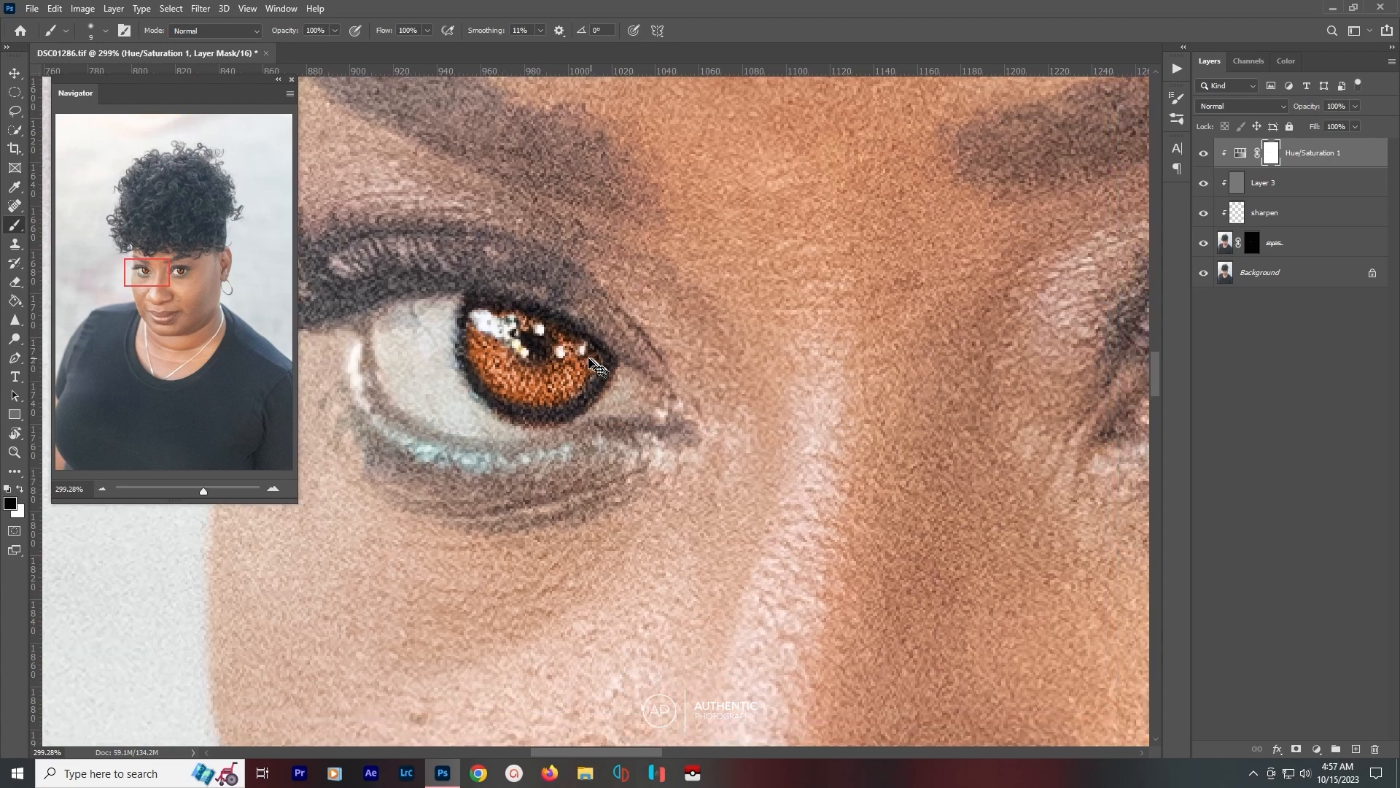
Try the Linear Dodge (Add) blend mode on the Hue/Saturation 1 layer and return it to Normal.
{"action": "left_click", "coordinate": [1262, 108]}
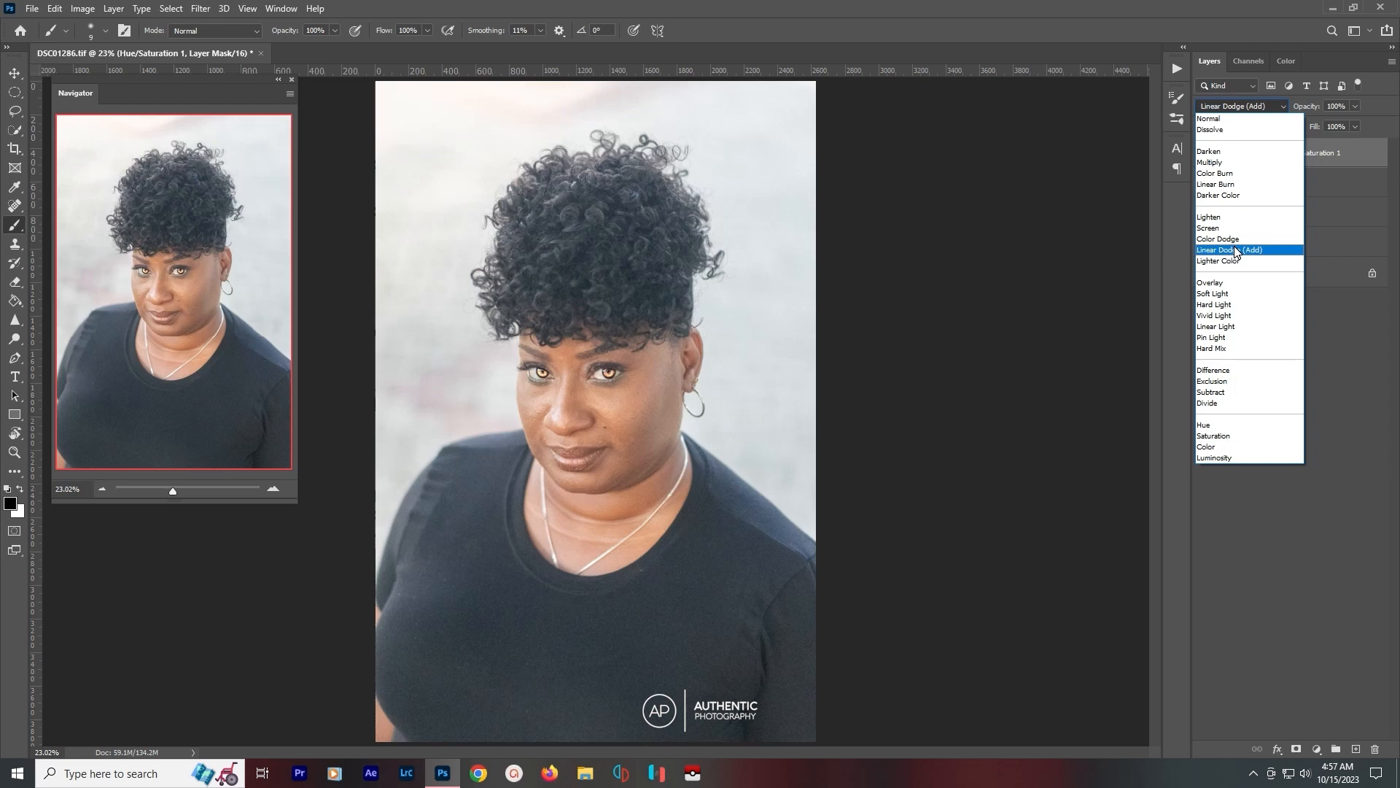
{"action": "left_click", "coordinate": [1237, 251]}
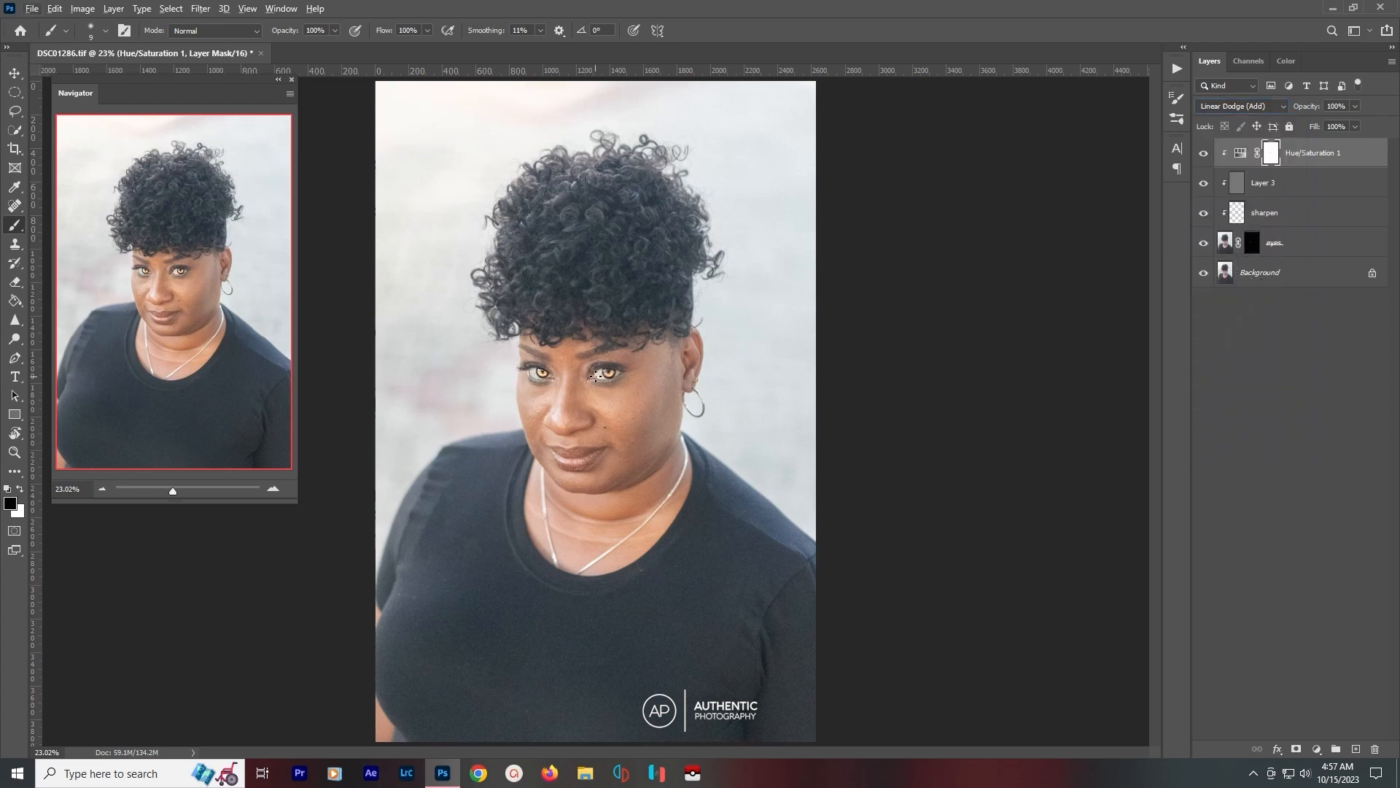
{"action": "scroll", "coordinate": [597, 375], "scroll_direction": "up", "scroll_amount": 6}
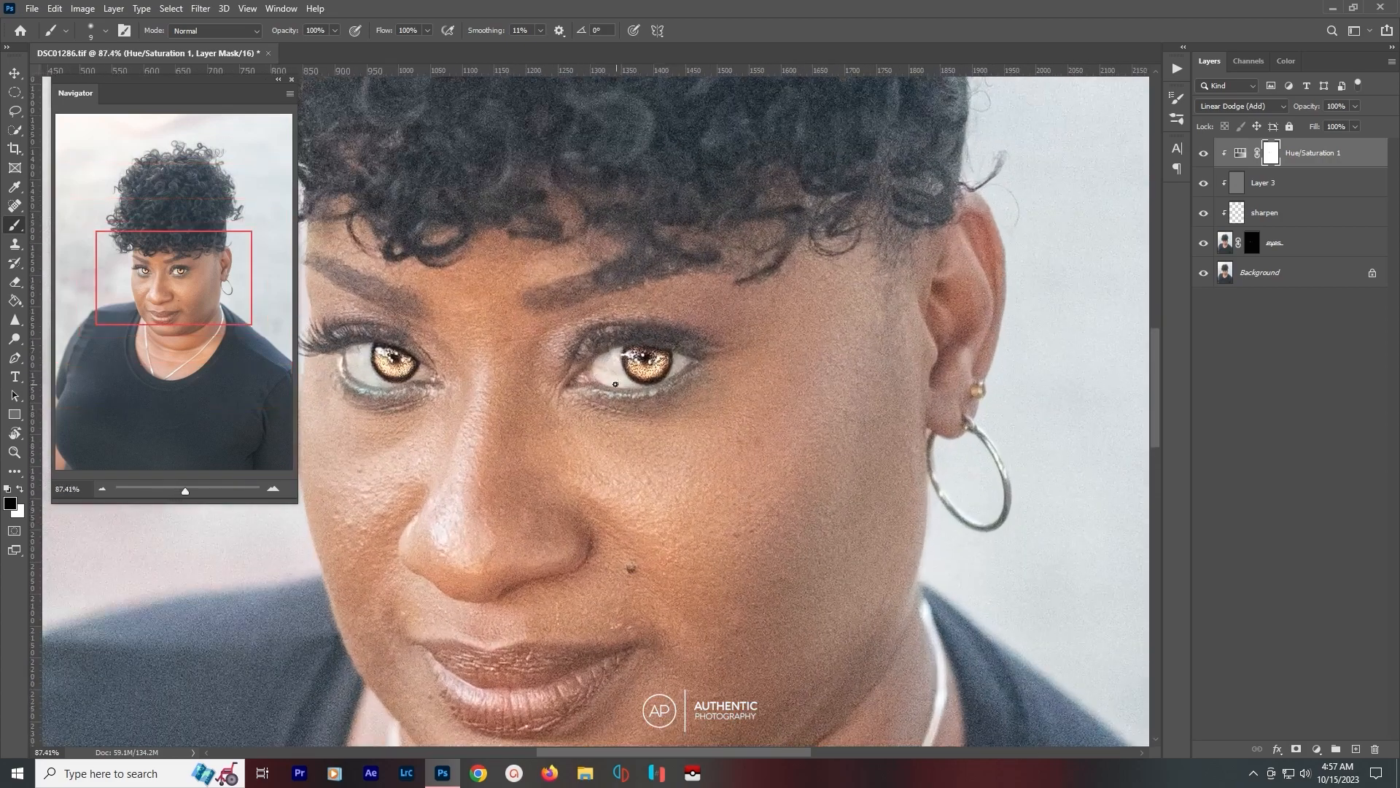
{"action": "left_click", "coordinate": [1244, 107]}
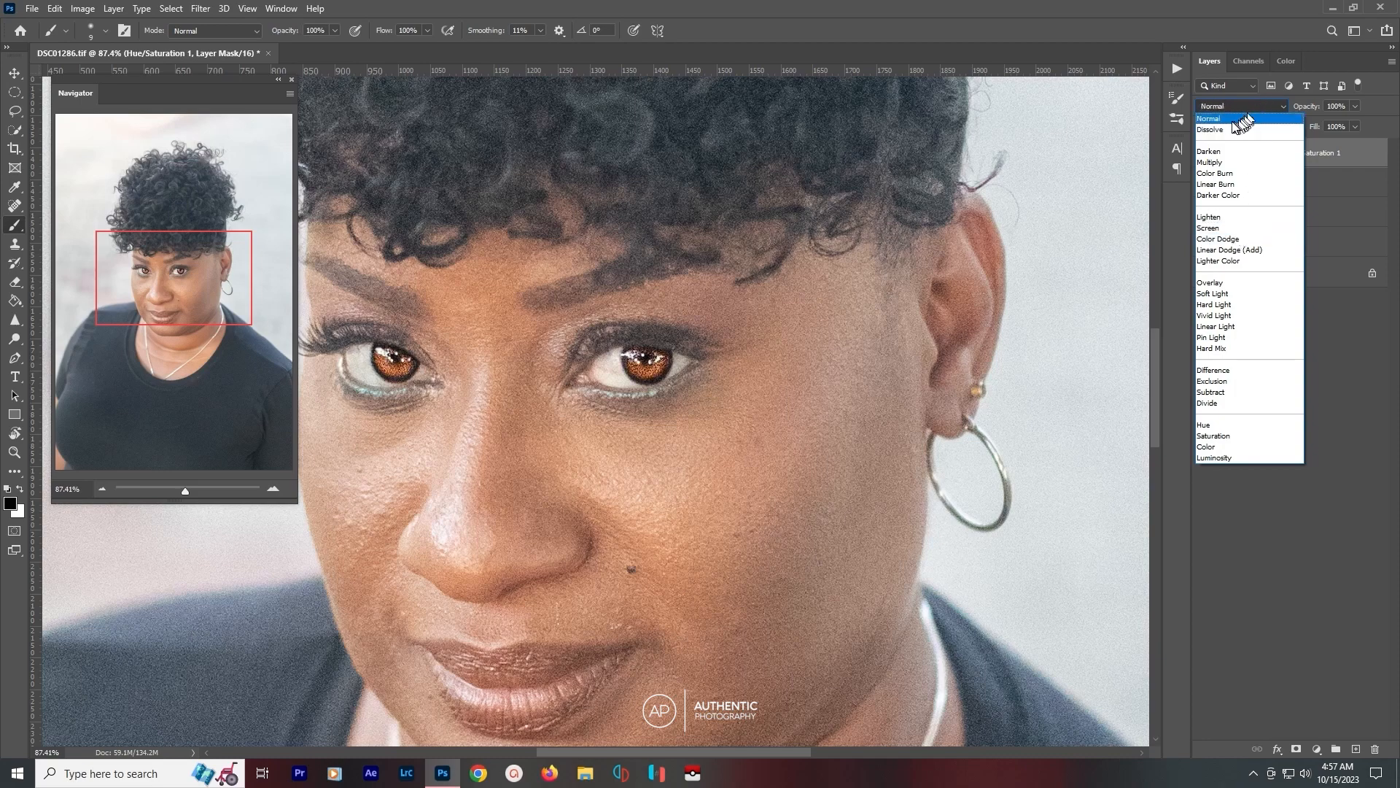
{"action": "left_click", "coordinate": [1231, 125]}
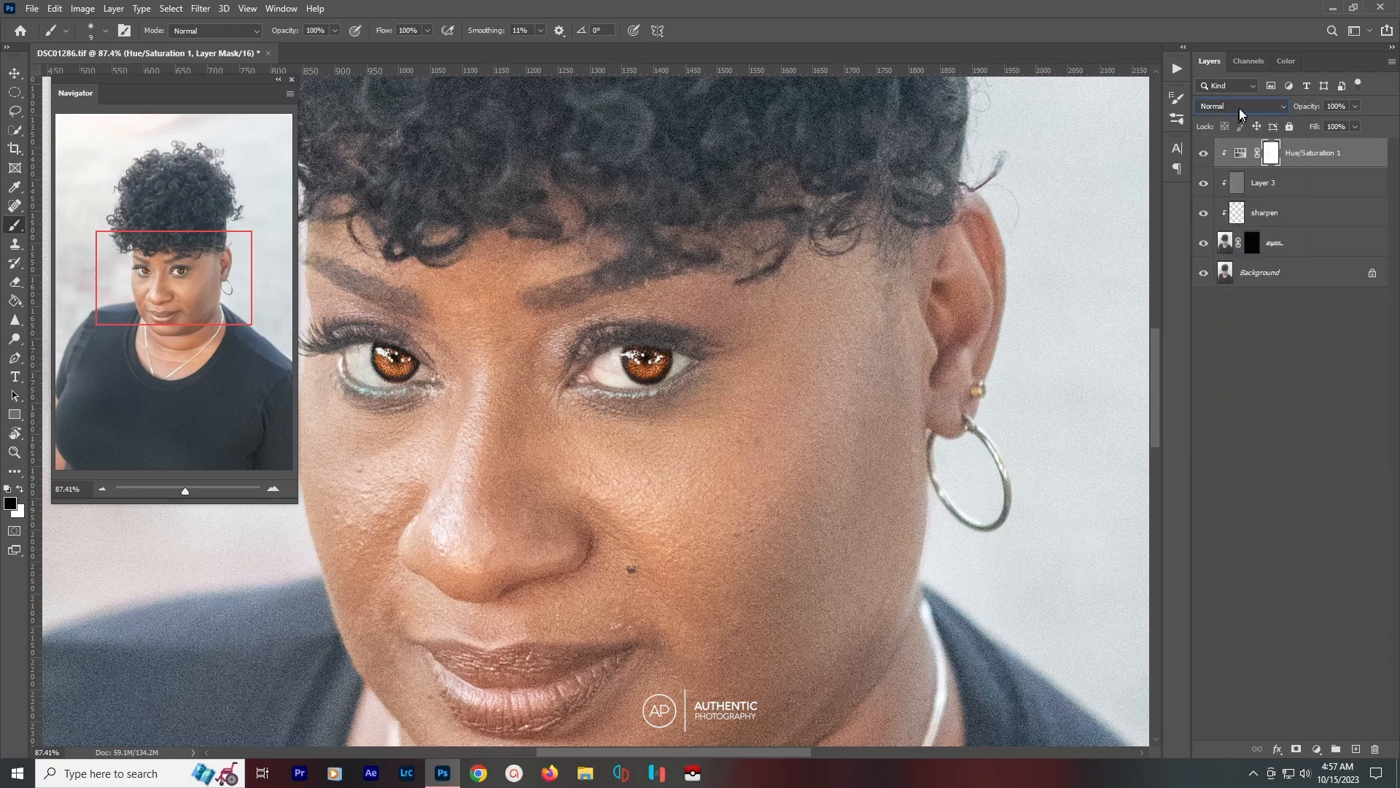
Try Soft Light on the Hue/Saturation 1 layer, return it to Normal, and set its opacity to 45%.
{"action": "left_click", "coordinate": [1240, 108]}
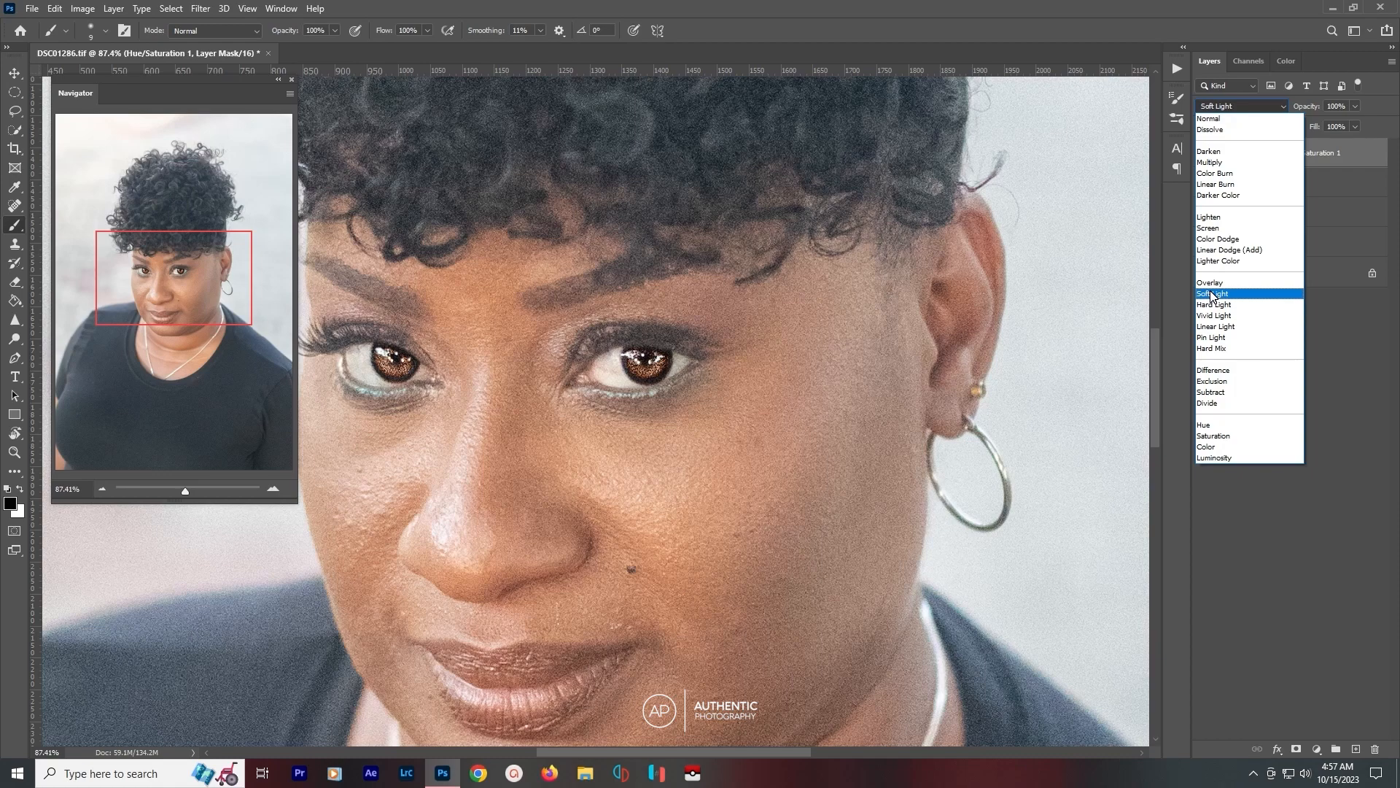
{"action": "left_click", "coordinate": [1222, 118]}
{"action": "left_click", "coordinate": [1354, 106]}
{"action": "left_click_drag", "start_coordinate": [1320, 127], "coordinate": [1288, 129]}
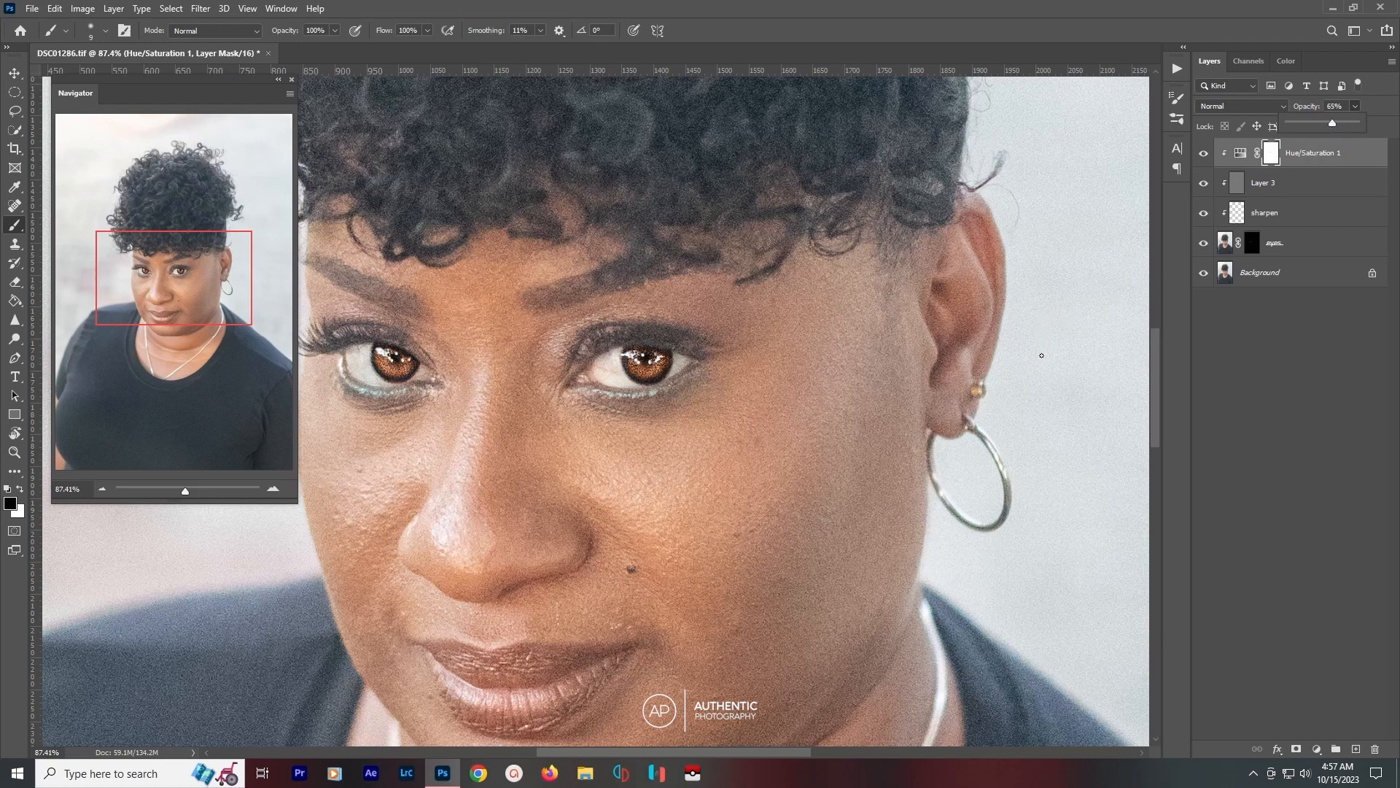
{"action": "left_click", "coordinate": [1244, 376]}
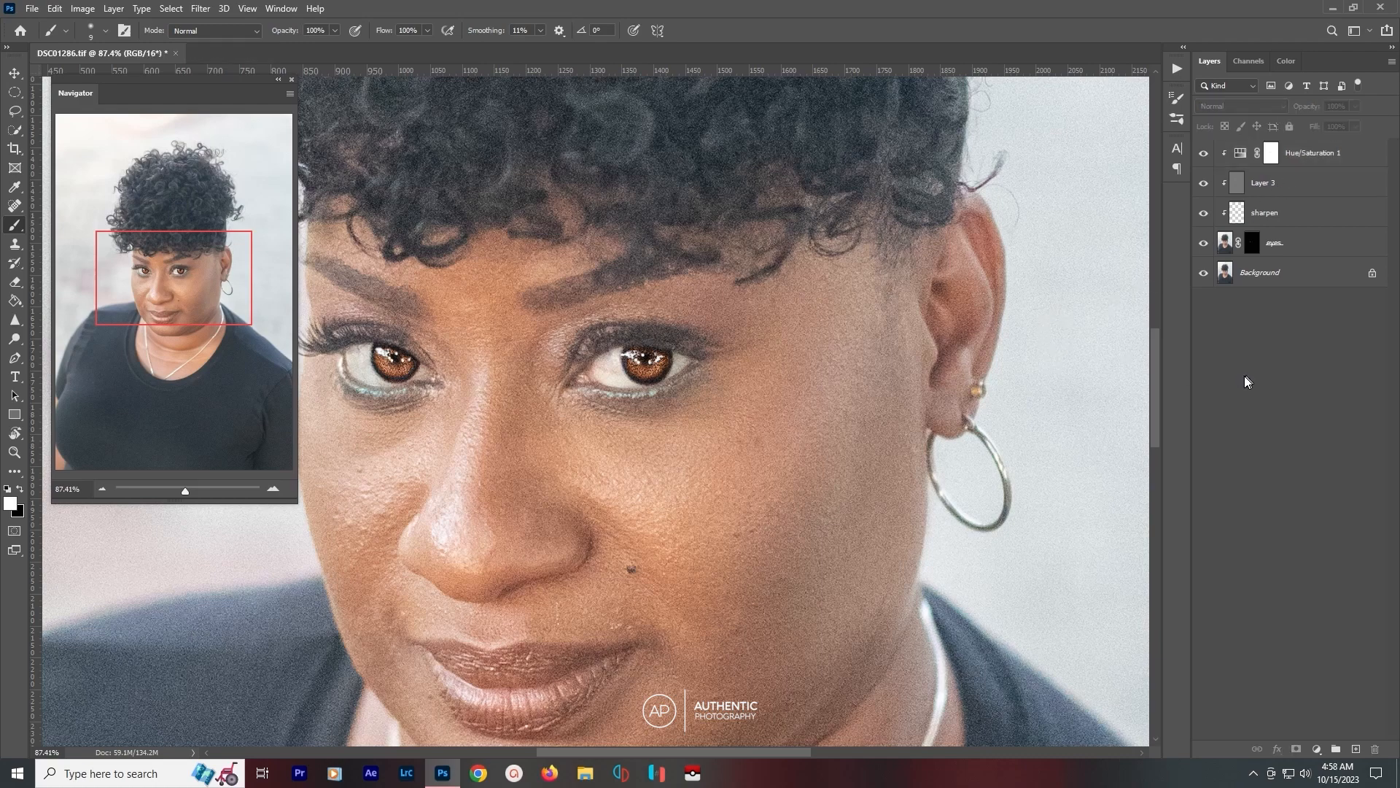
{"action": "key", "text": "ctrl+0"}
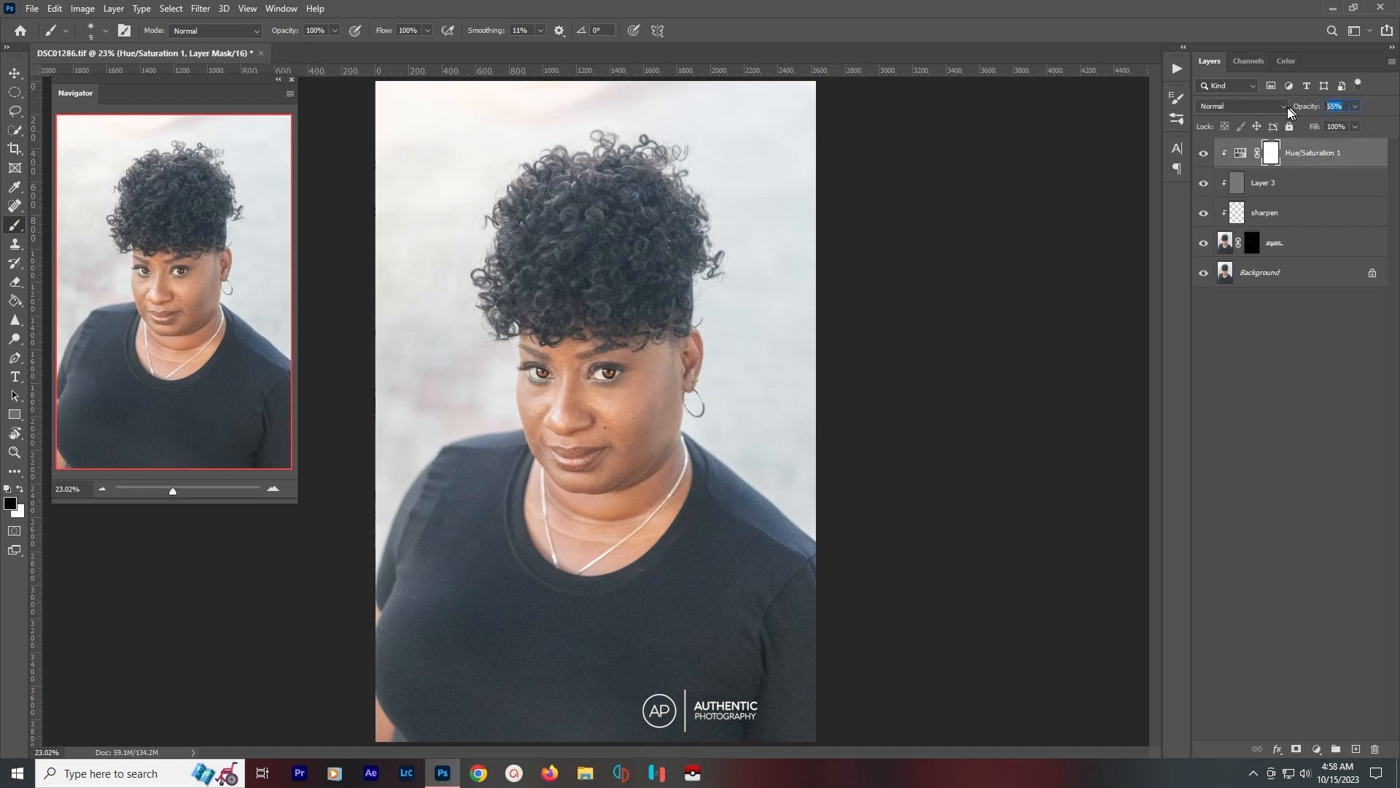
{"action": "type", "text": "45"}
Compare the irises close up with the Hue/Saturation 1 layer hidden and shown.
{"action": "scroll", "coordinate": [624, 372], "scroll_direction": "up", "scroll_amount": 6}
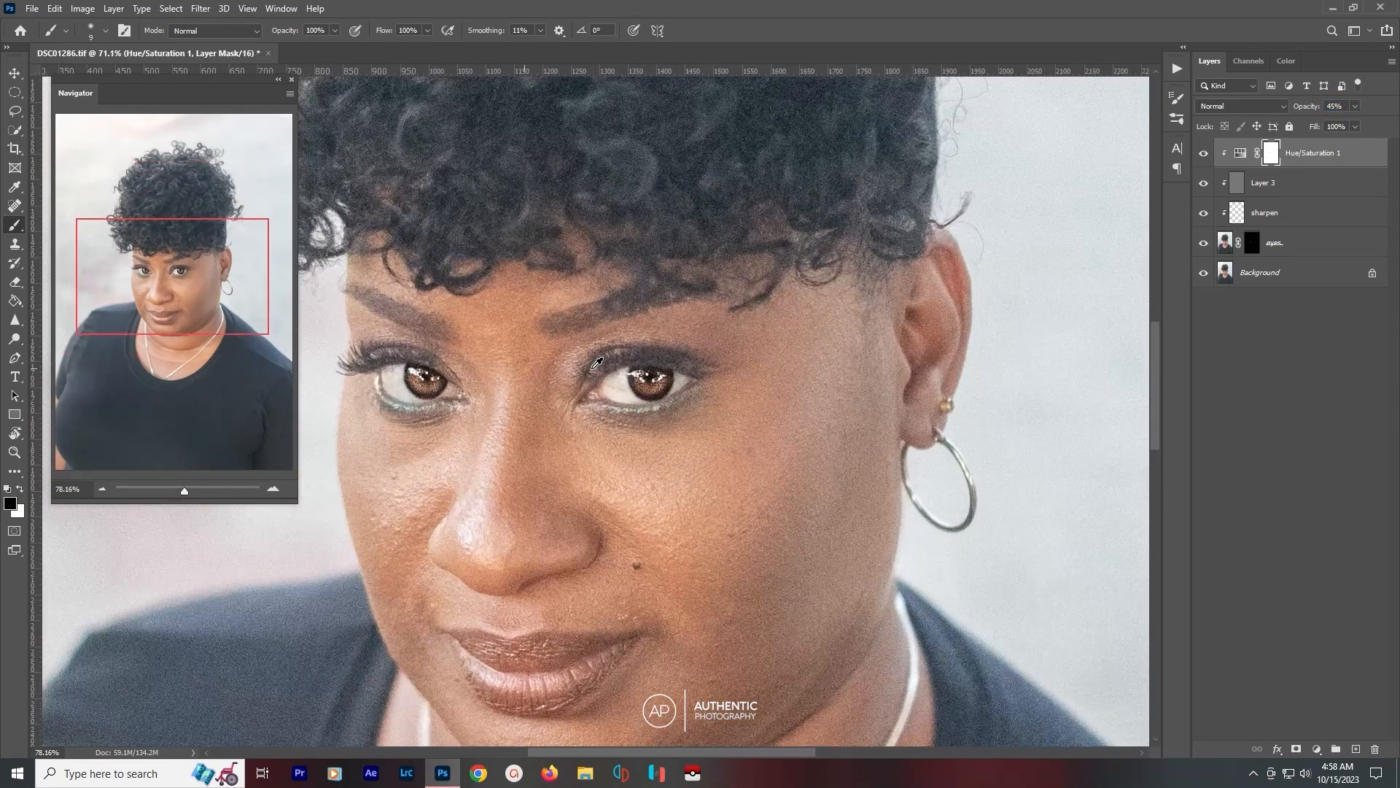
{"action": "left_click", "coordinate": [1204, 153]}
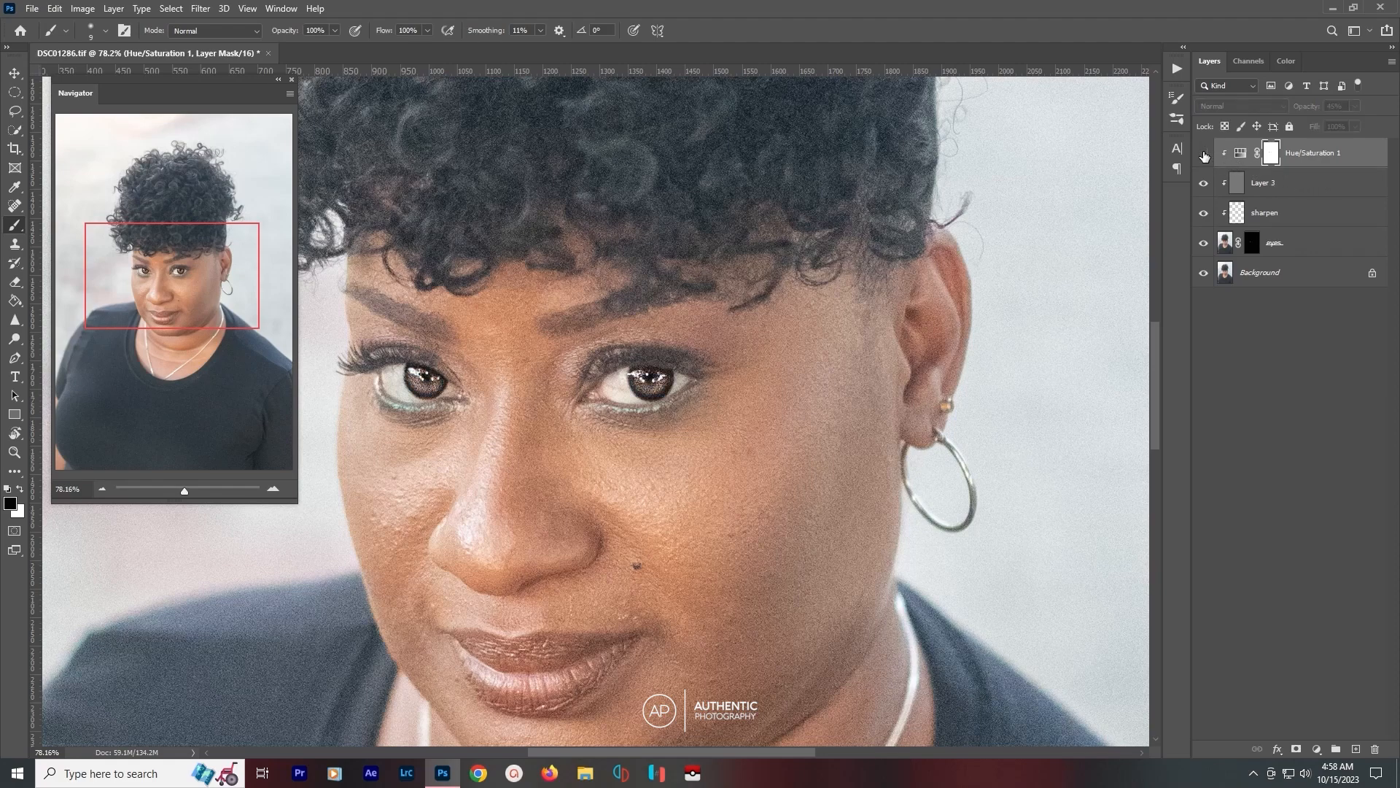
{"action": "left_click", "coordinate": [1204, 153]}
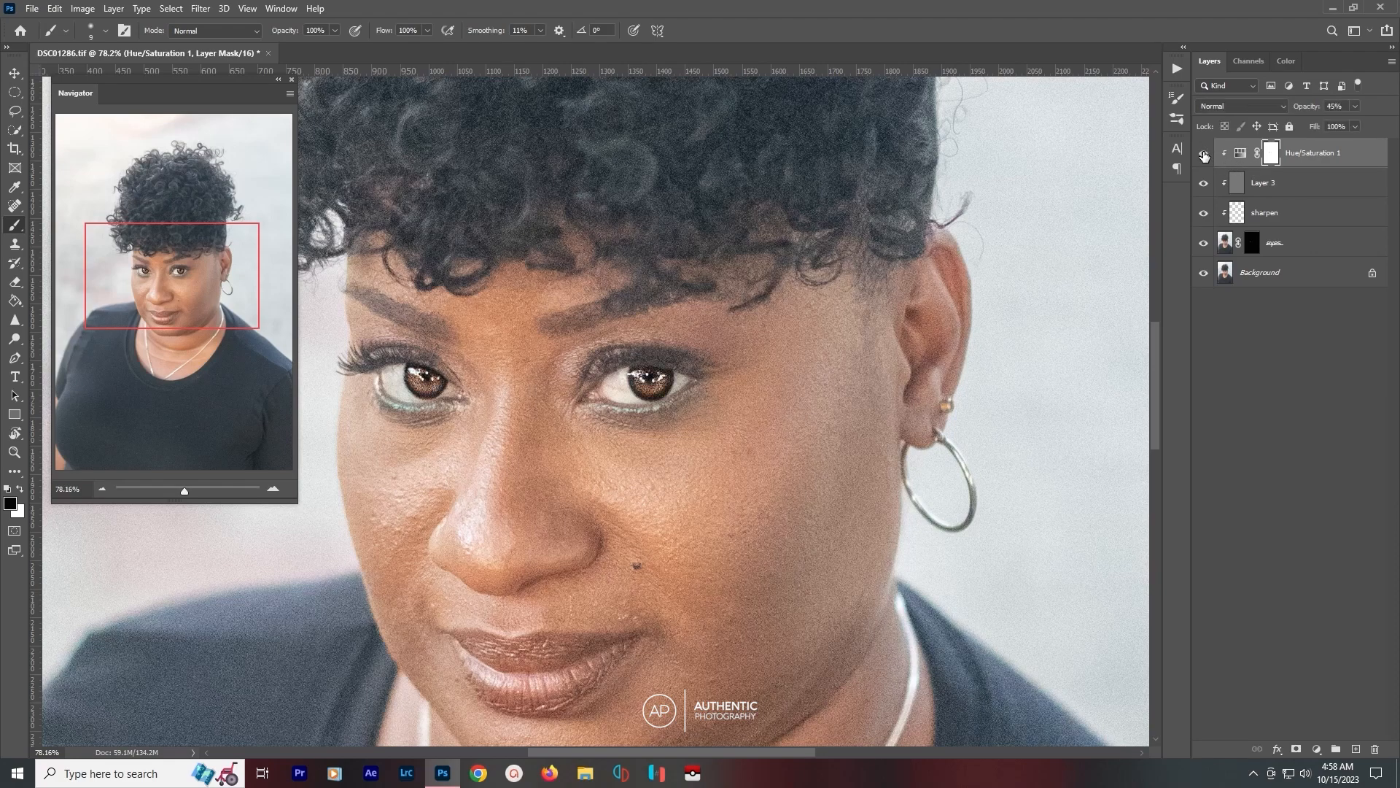
Group the Hue/Saturation 1, Layer 3, sharpen and eyes layers together.
{"action": "left_click", "coordinate": [1310, 248], "text": "shift"}
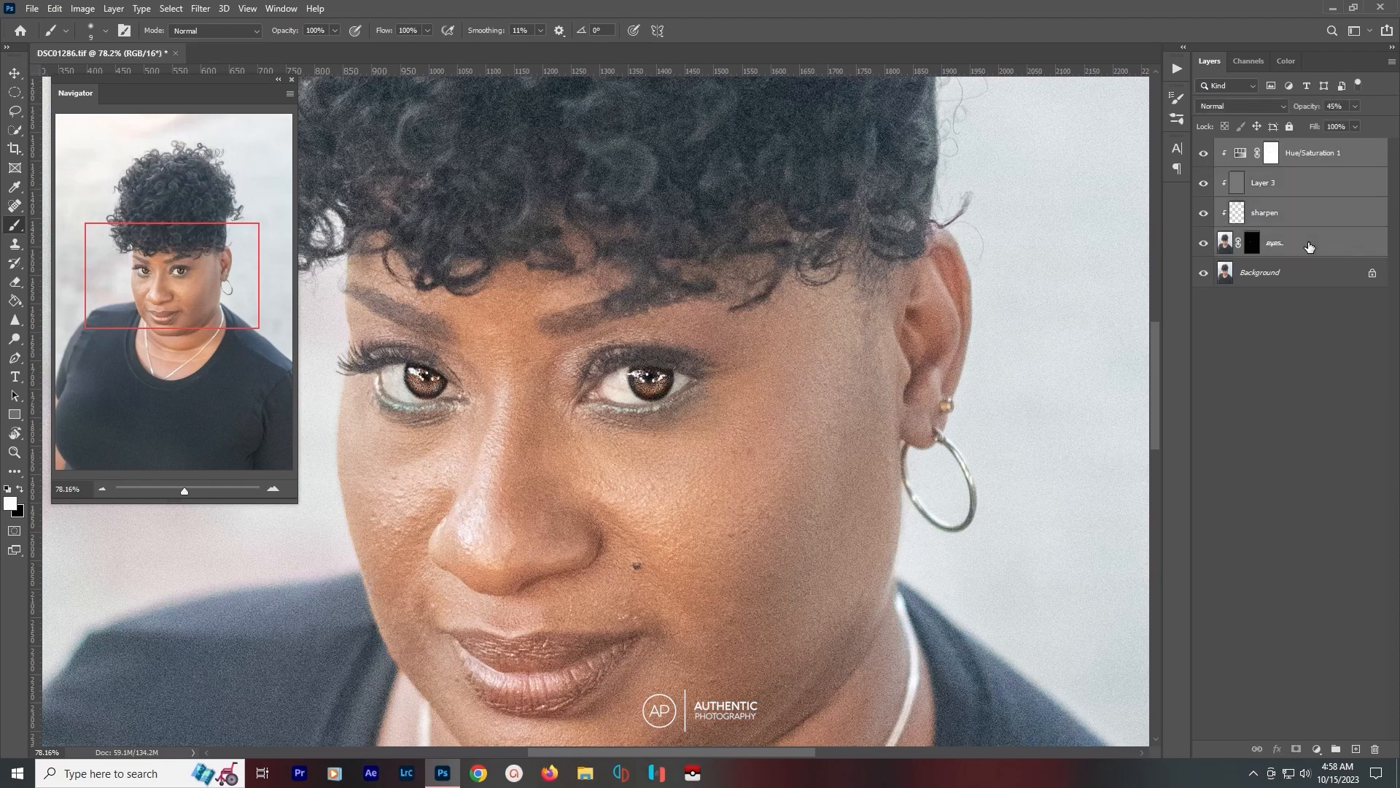
{"action": "key", "text": "ctrl+g"}
Compare the eyes before and after by hiding and showing the group, both close up and with the whole portrait in view.
{"action": "left_click", "coordinate": [1205, 148]}
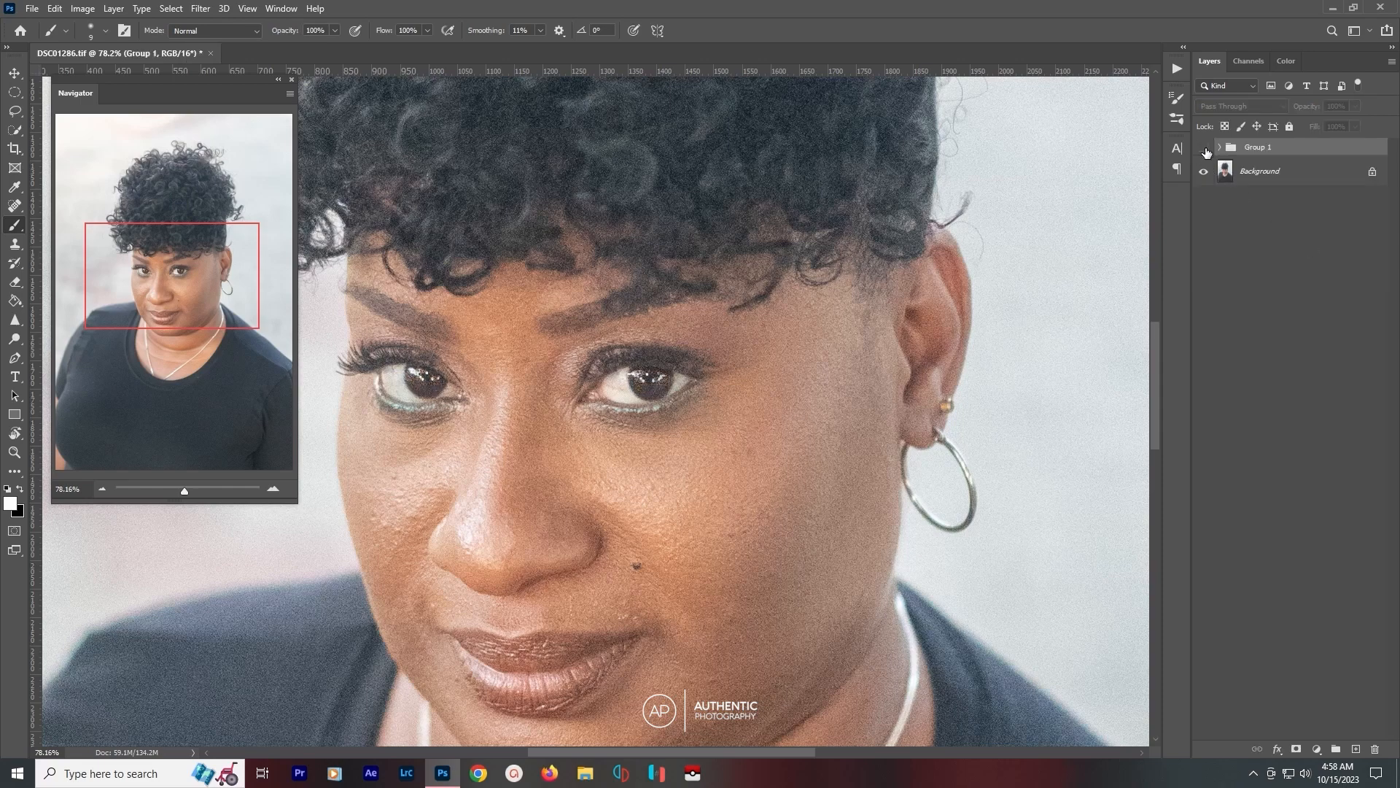
{"action": "left_click", "coordinate": [1204, 148]}
{"action": "left_click", "coordinate": [1204, 148]}
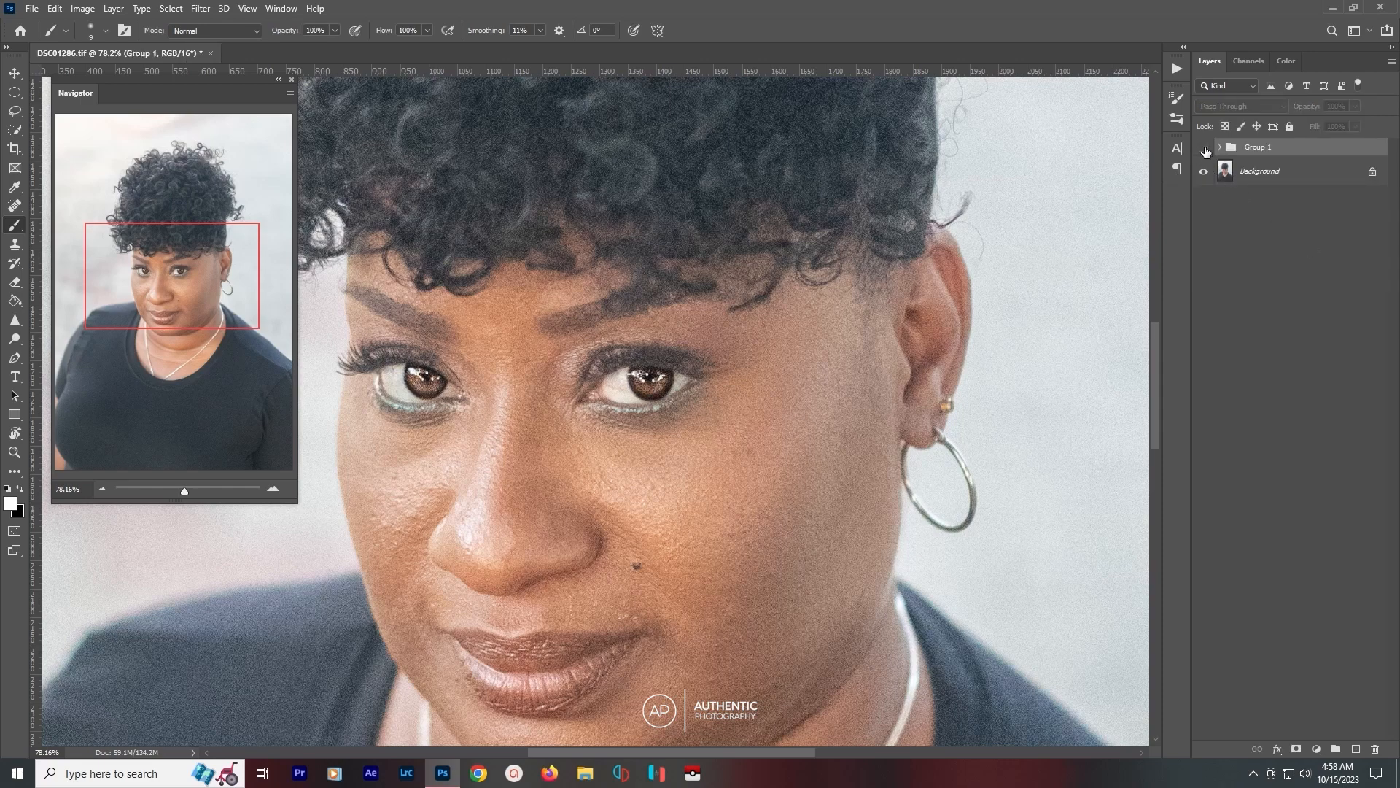
{"action": "left_click", "coordinate": [1204, 148]}
{"action": "key", "text": "ctrl+0"}
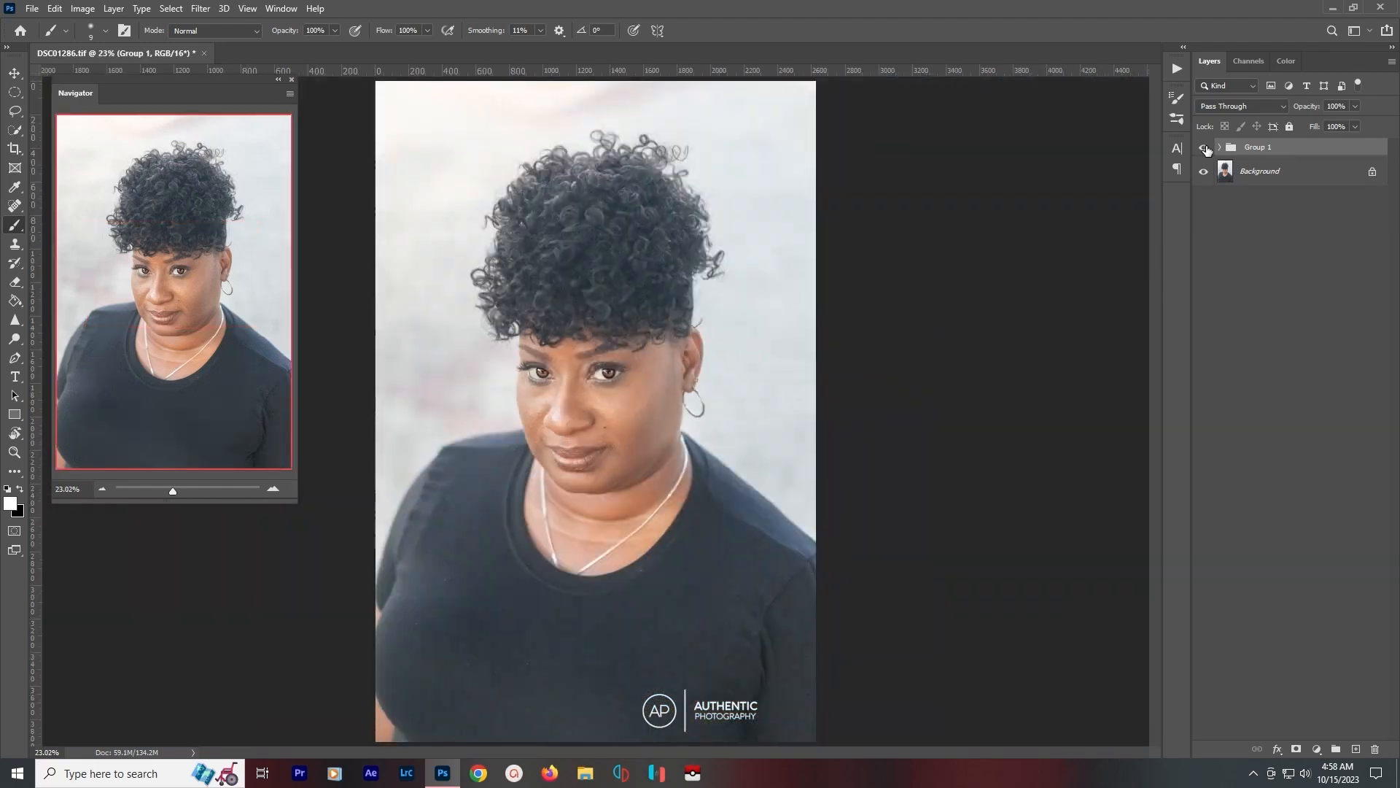
{"action": "left_click", "coordinate": [1204, 148]}
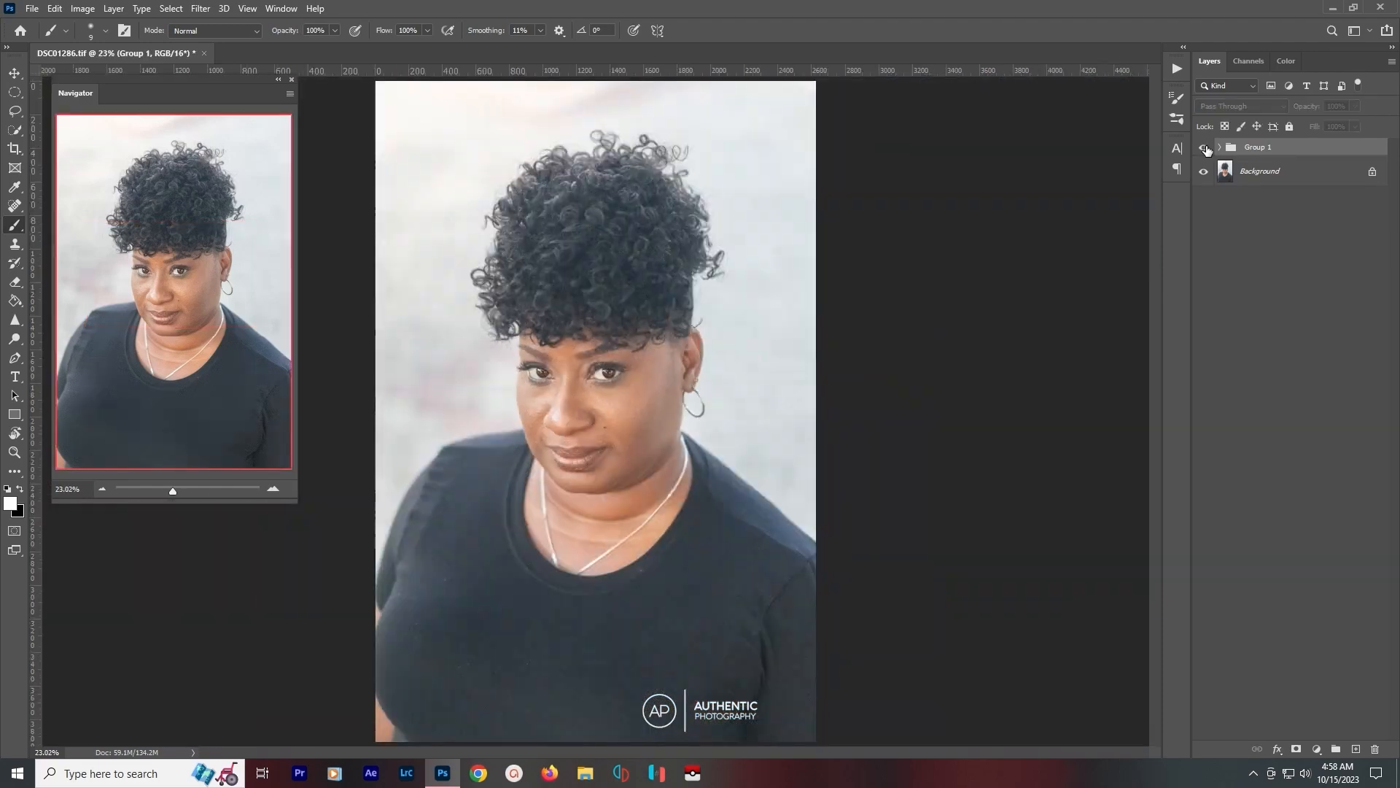
{"action": "left_click", "coordinate": [1205, 148]}
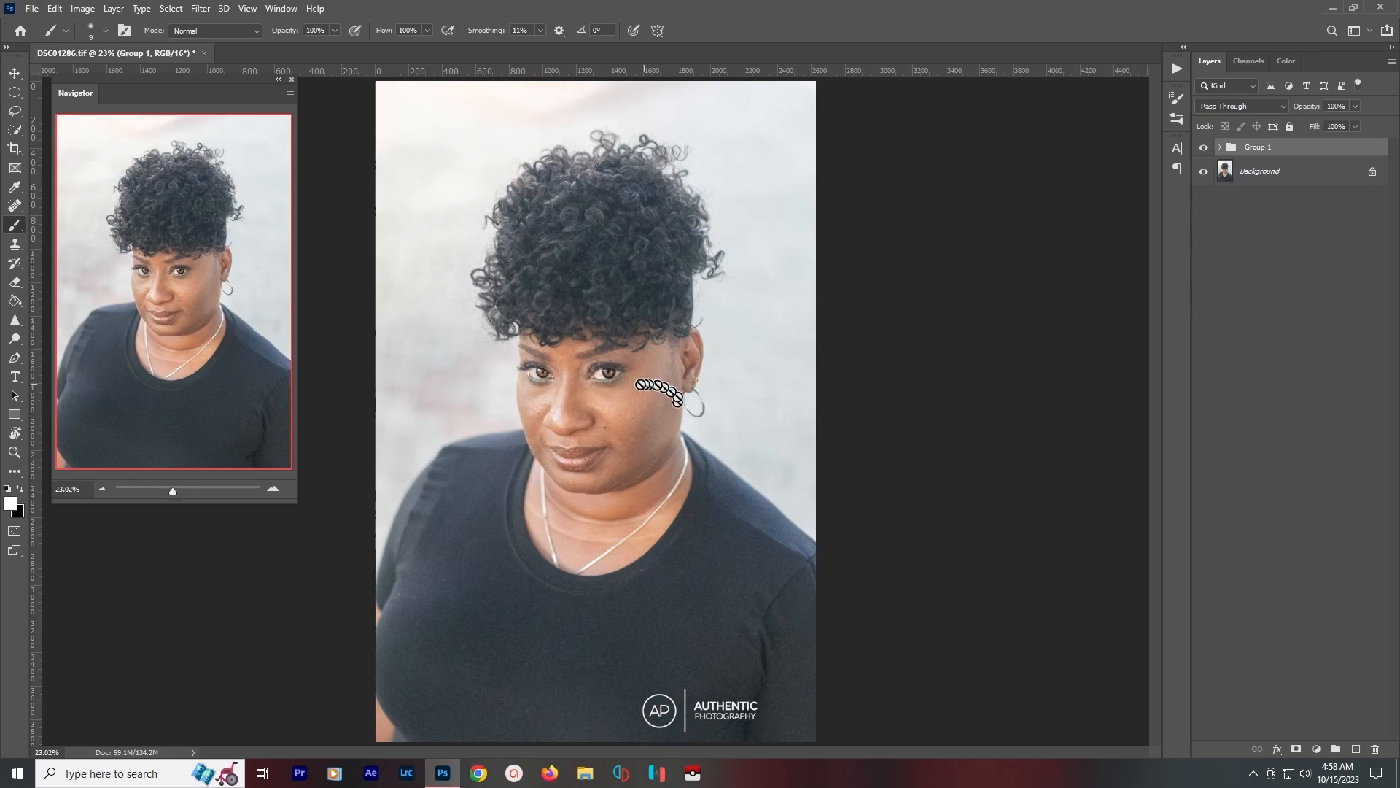
{"action": "scroll", "coordinate": [602, 357], "scroll_direction": "up", "scroll_amount": 5, "text": "alt"}
{"action": "scroll", "coordinate": [602, 357], "scroll_direction": "up", "scroll_amount": 2, "text": "alt"}
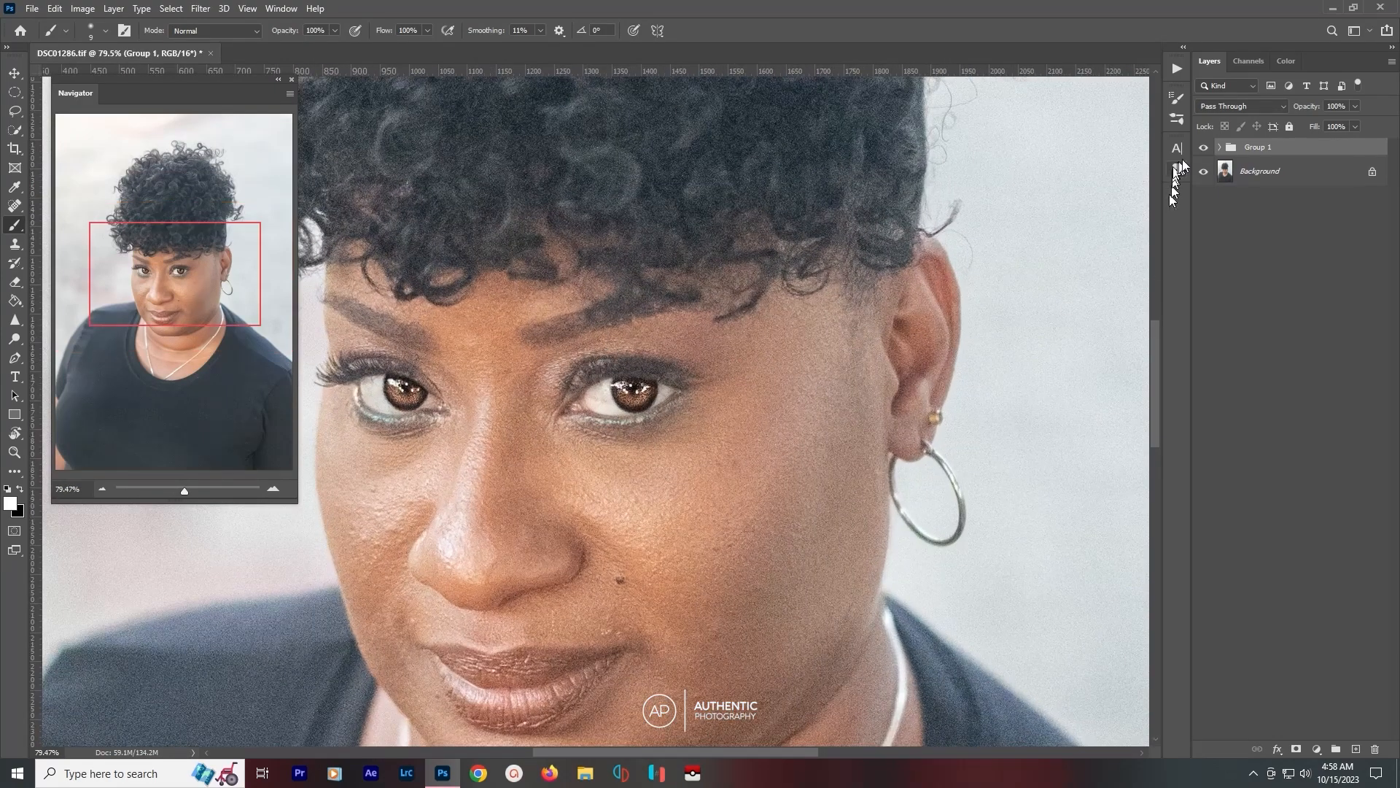
{"action": "left_click", "coordinate": [1204, 149]}
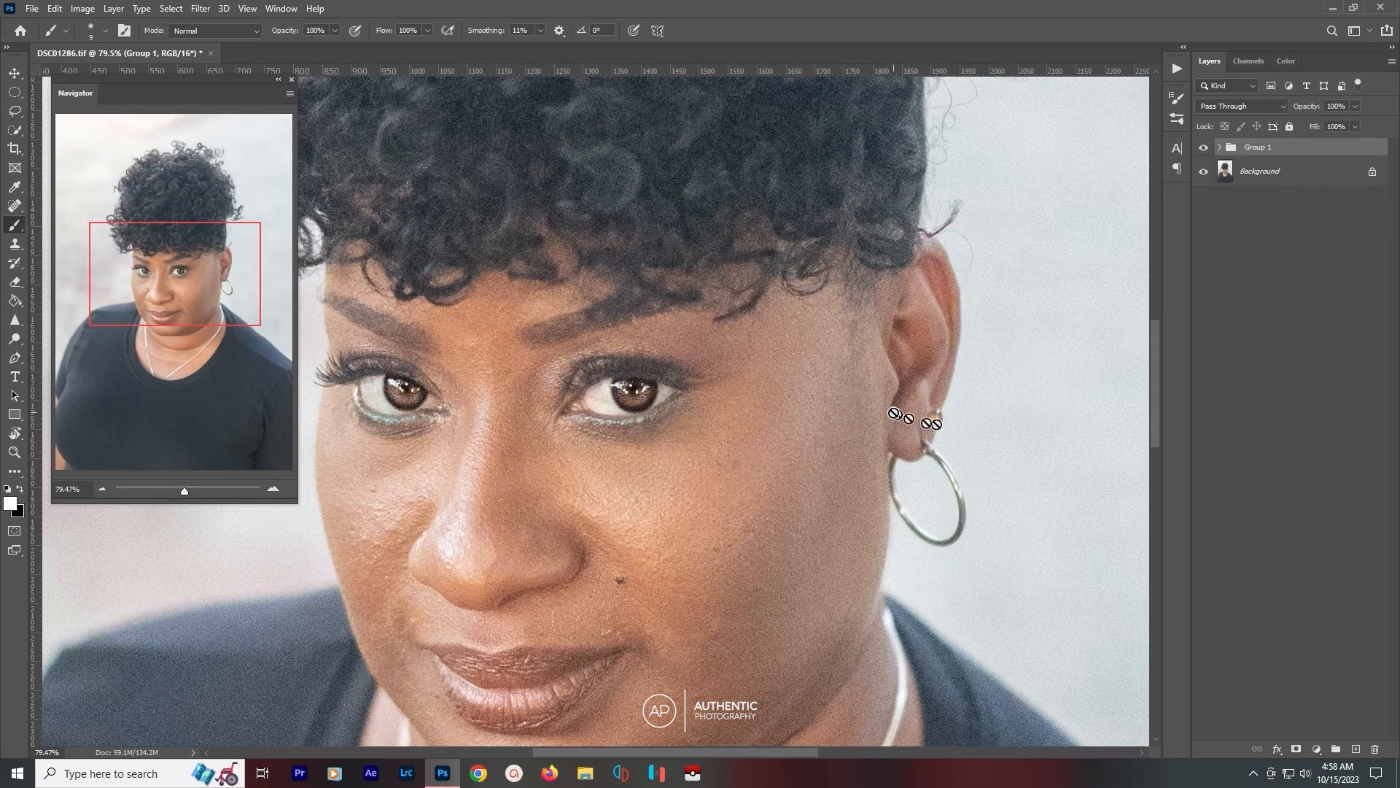
Rename the group of eye layers as eyes.
{"action": "scroll", "coordinate": [905, 390], "scroll_direction": "down", "scroll_amount": 7, "text": "alt"}
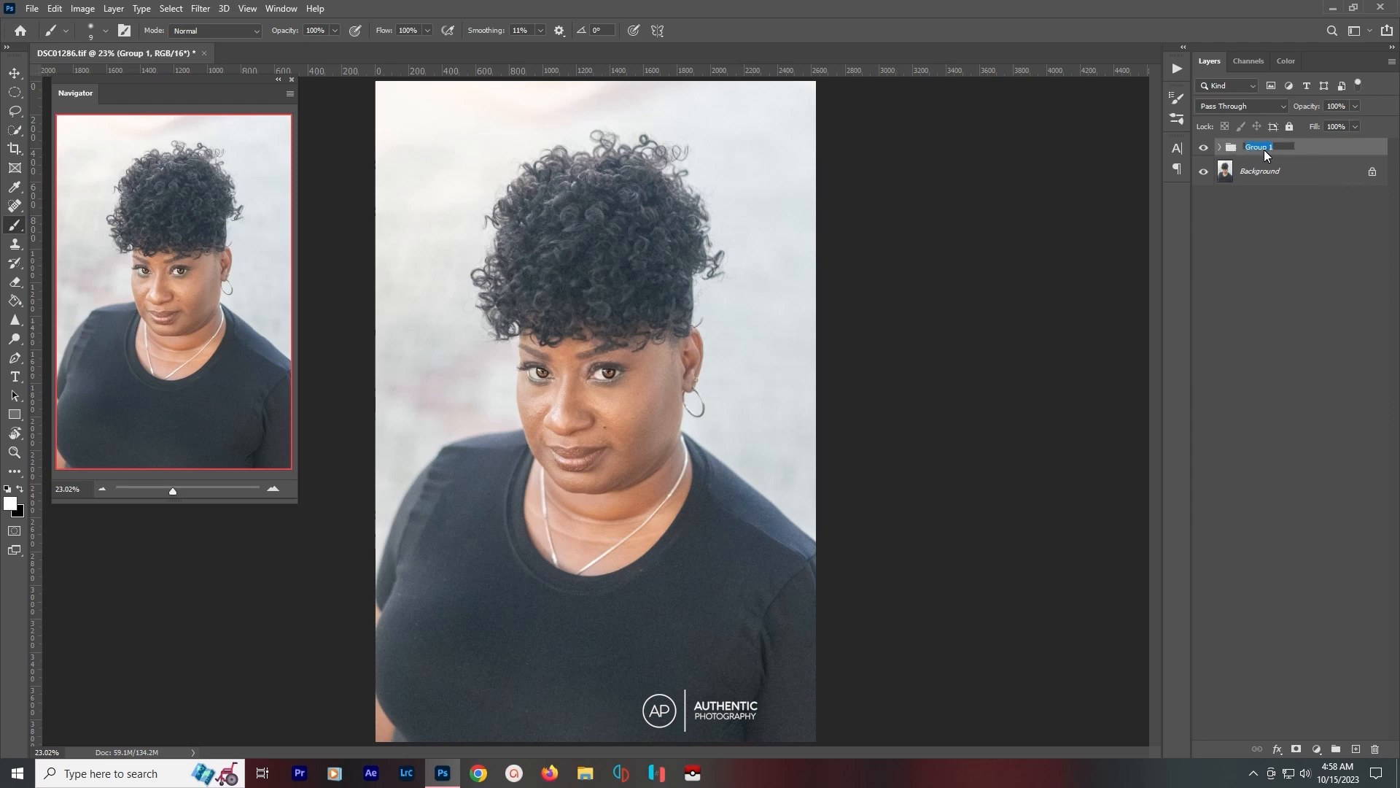
{"action": "key", "text": "Return"}
Add a Black & White adjustment layer above the eyes group with Reds at -52 and Yellows at -19.
{"action": "left_click", "coordinate": [1317, 749]}
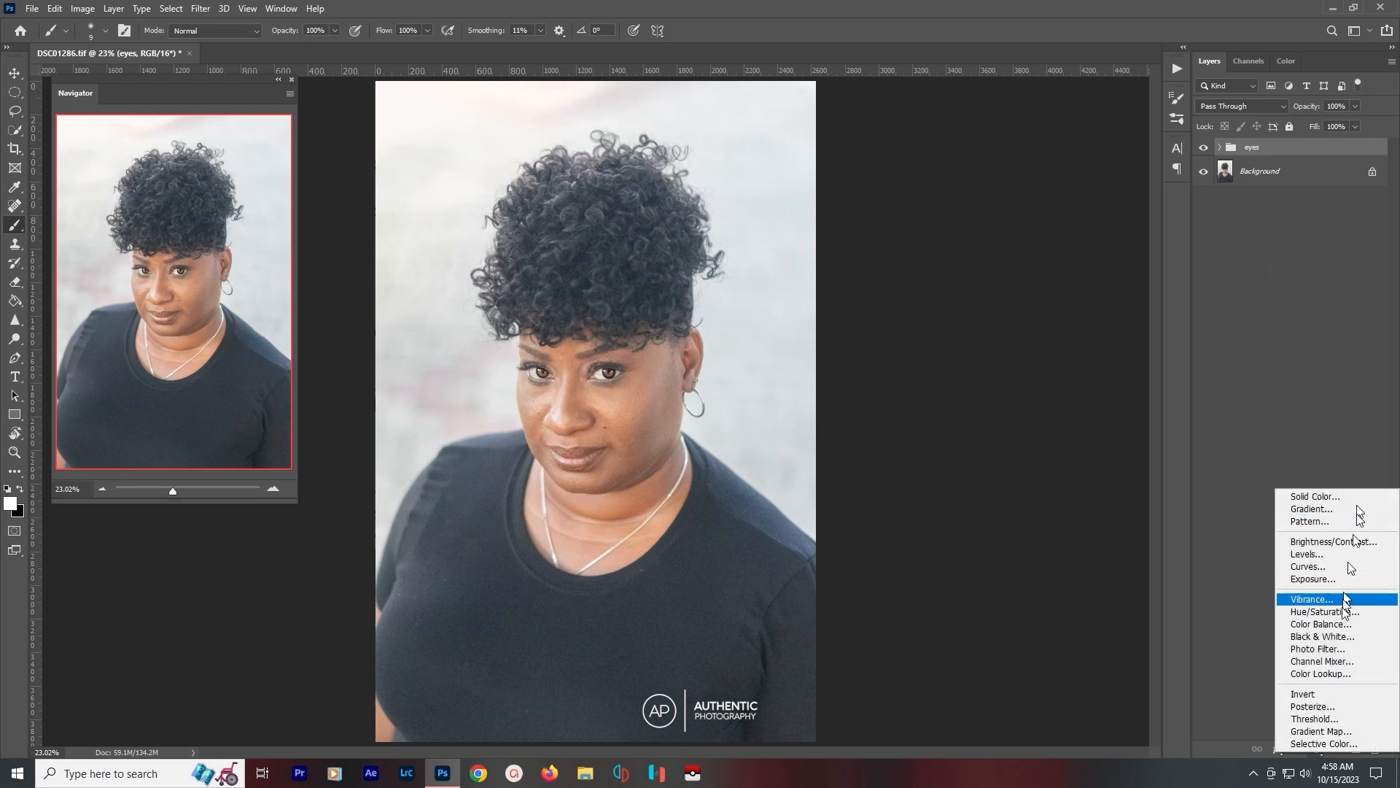
{"action": "left_click", "coordinate": [1350, 634]}
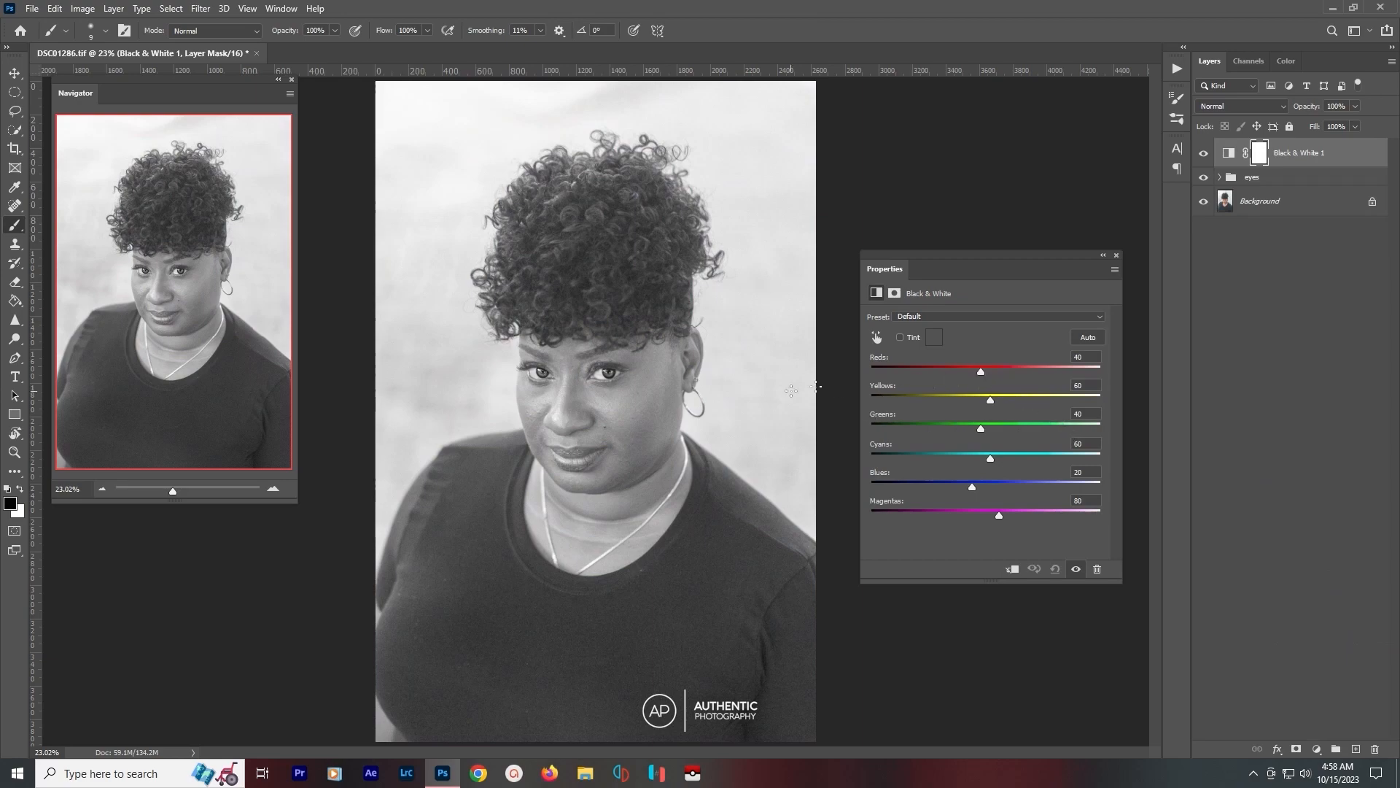
{"action": "scroll", "coordinate": [640, 369], "scroll_direction": "up", "scroll_amount": 5}
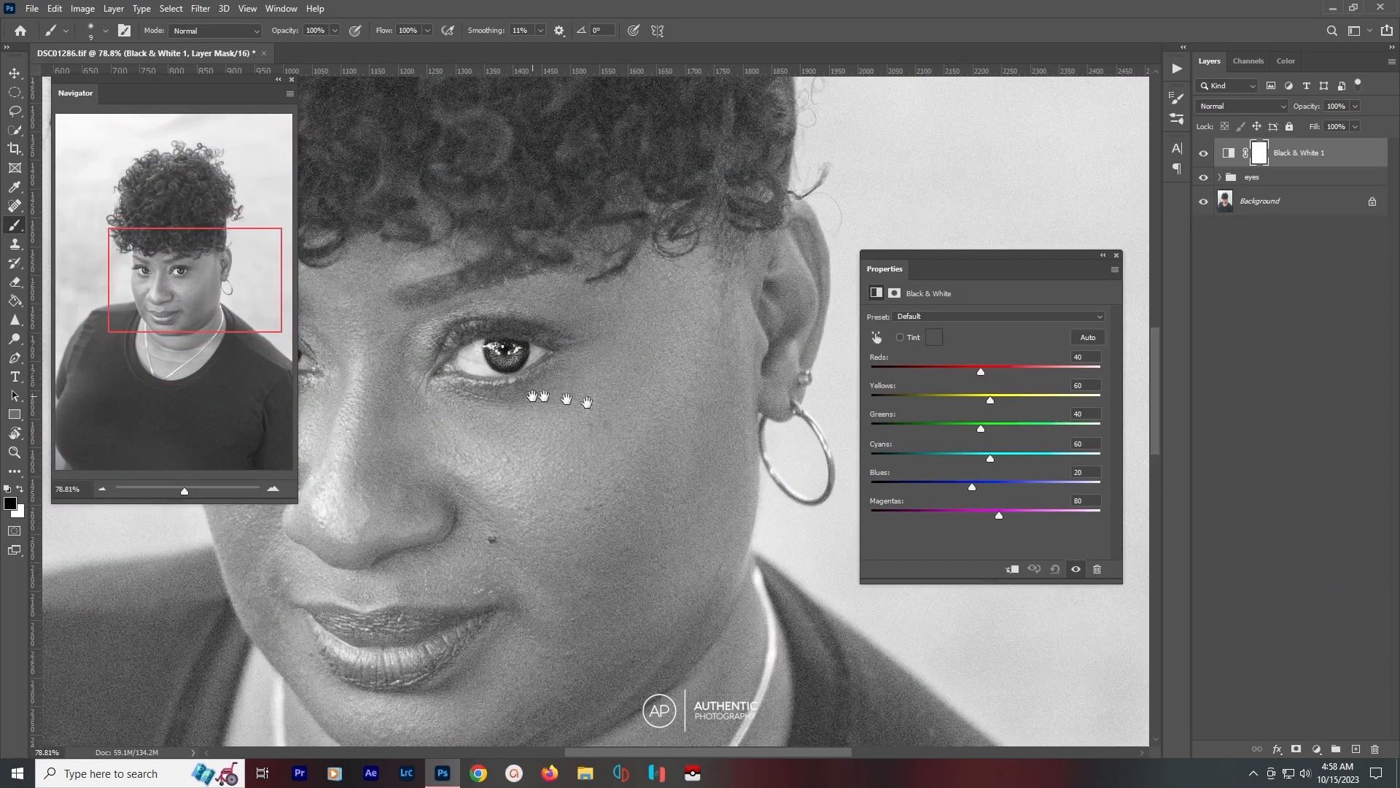
{"action": "left_click_drag", "start_coordinate": [563, 397], "coordinate": [651, 290]}
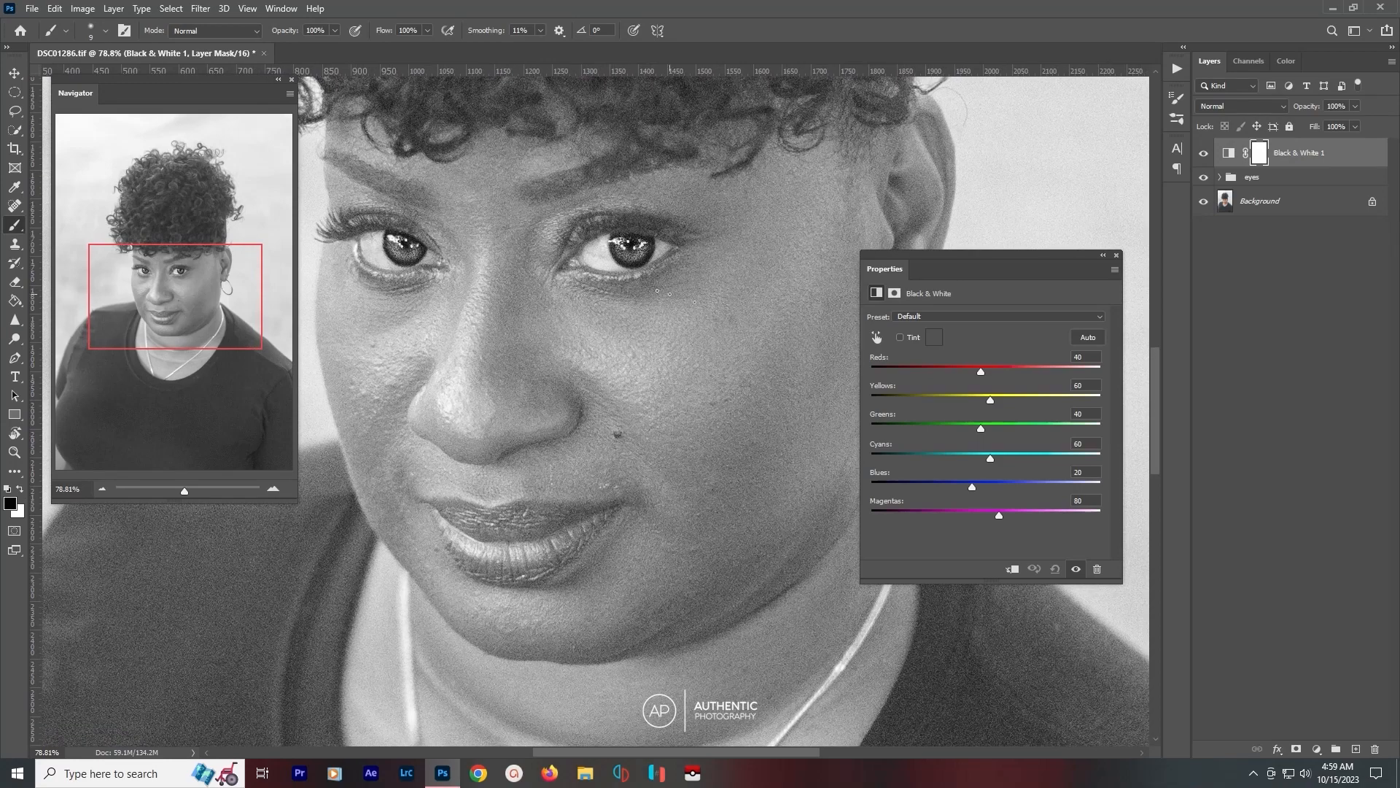
{"action": "left_click_drag", "start_coordinate": [978, 373], "coordinate": [964, 398]}
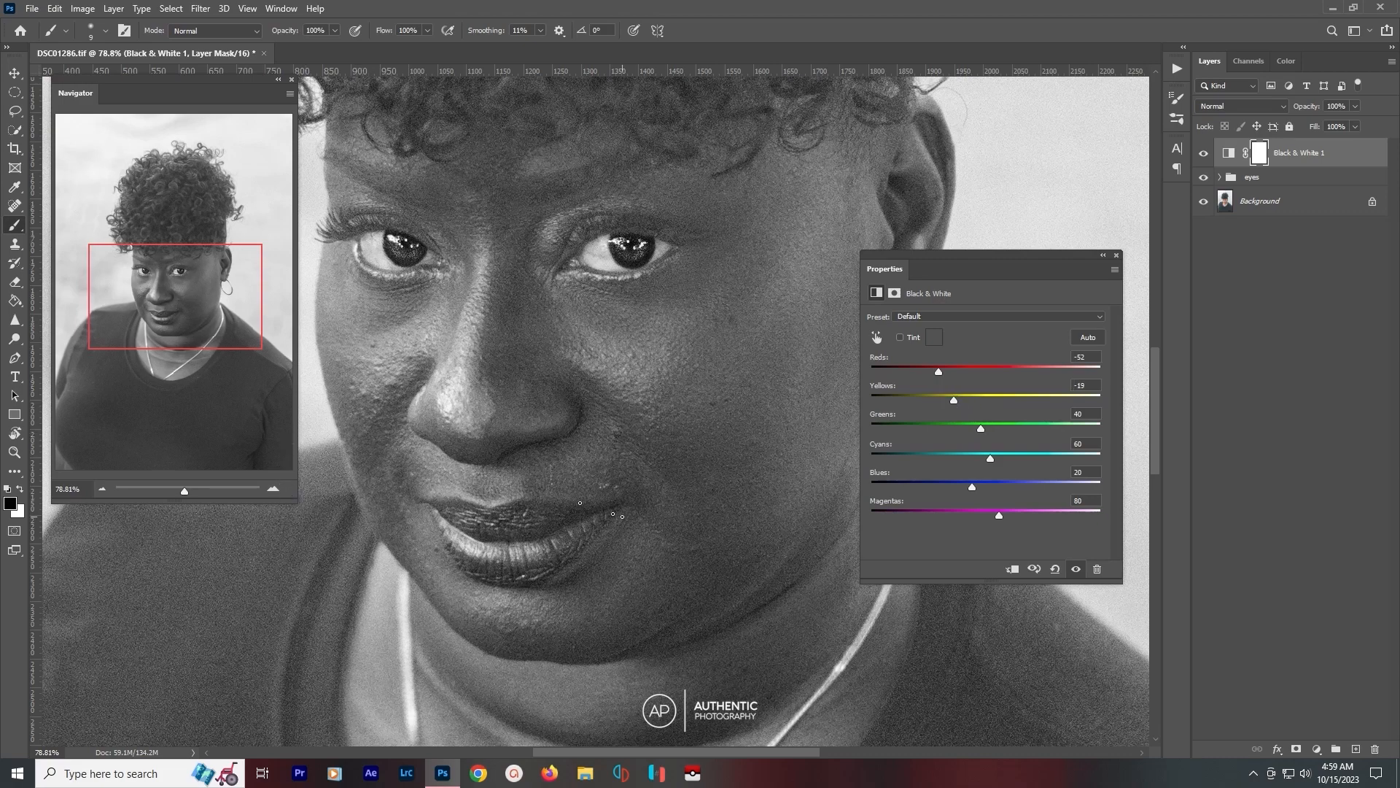
{"action": "left_click", "coordinate": [1117, 256]}
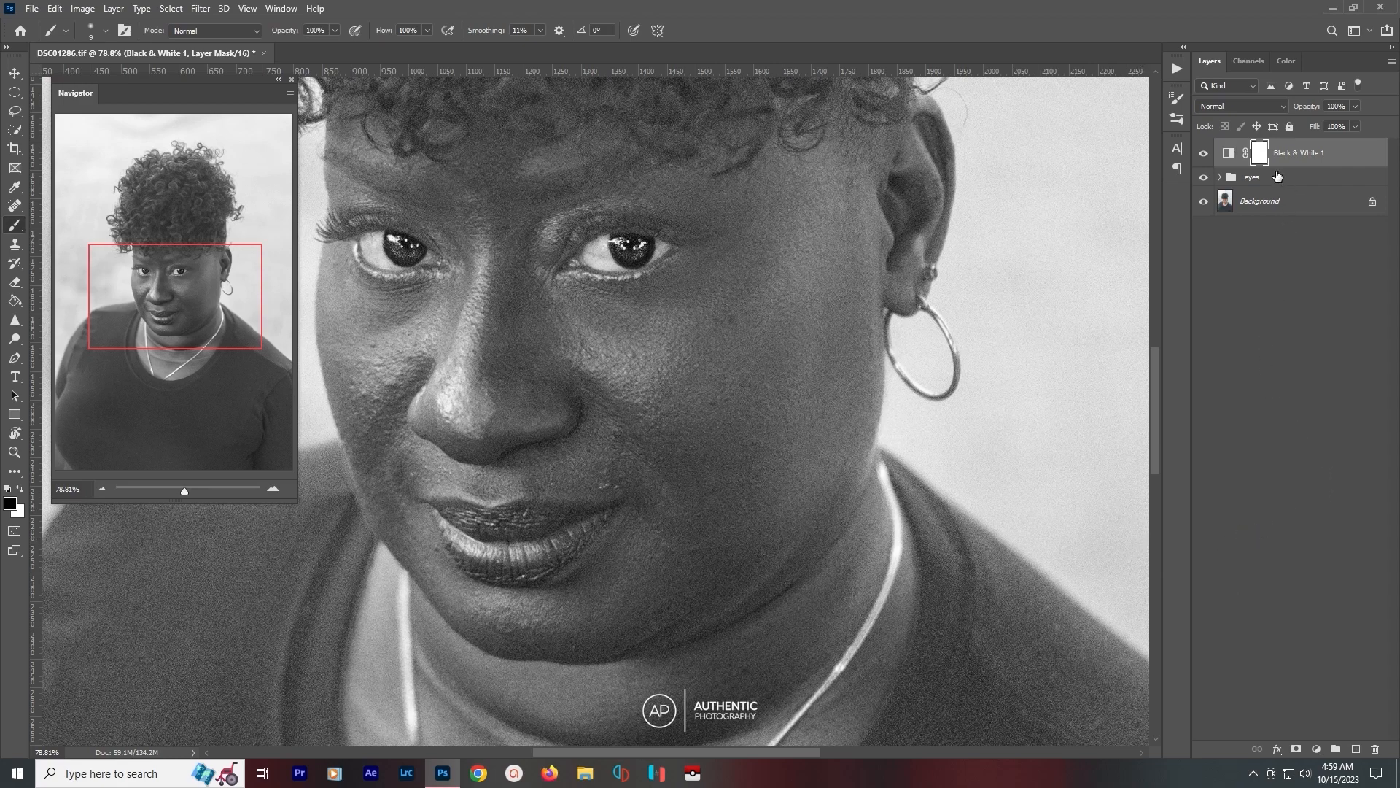
Add a Curves adjustment layer above Black & White 1 and raise the RGB curve's black point slightly.
{"action": "left_click", "coordinate": [1318, 741]}
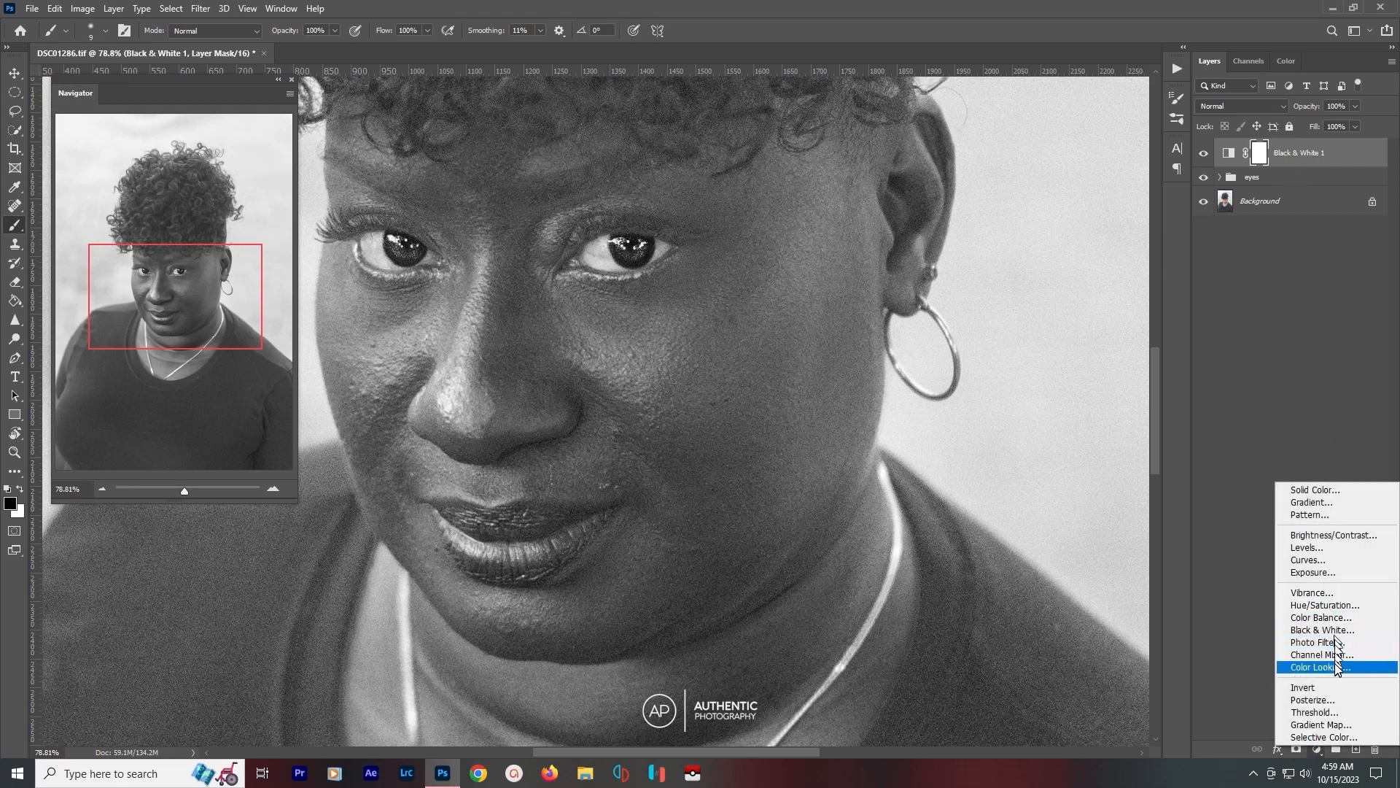
{"action": "left_click", "coordinate": [1346, 560]}
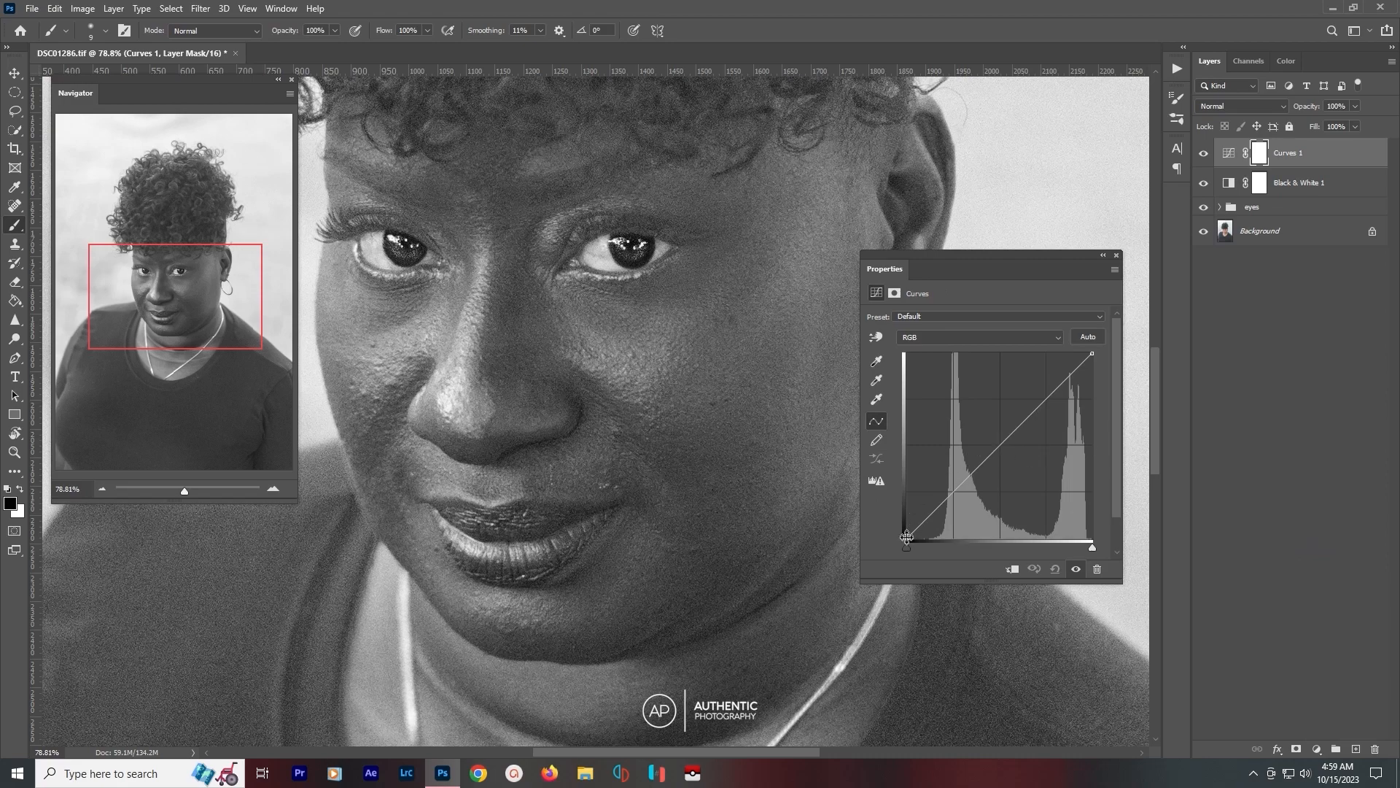
{"action": "left_click_drag", "start_coordinate": [906, 537], "coordinate": [906, 528]}
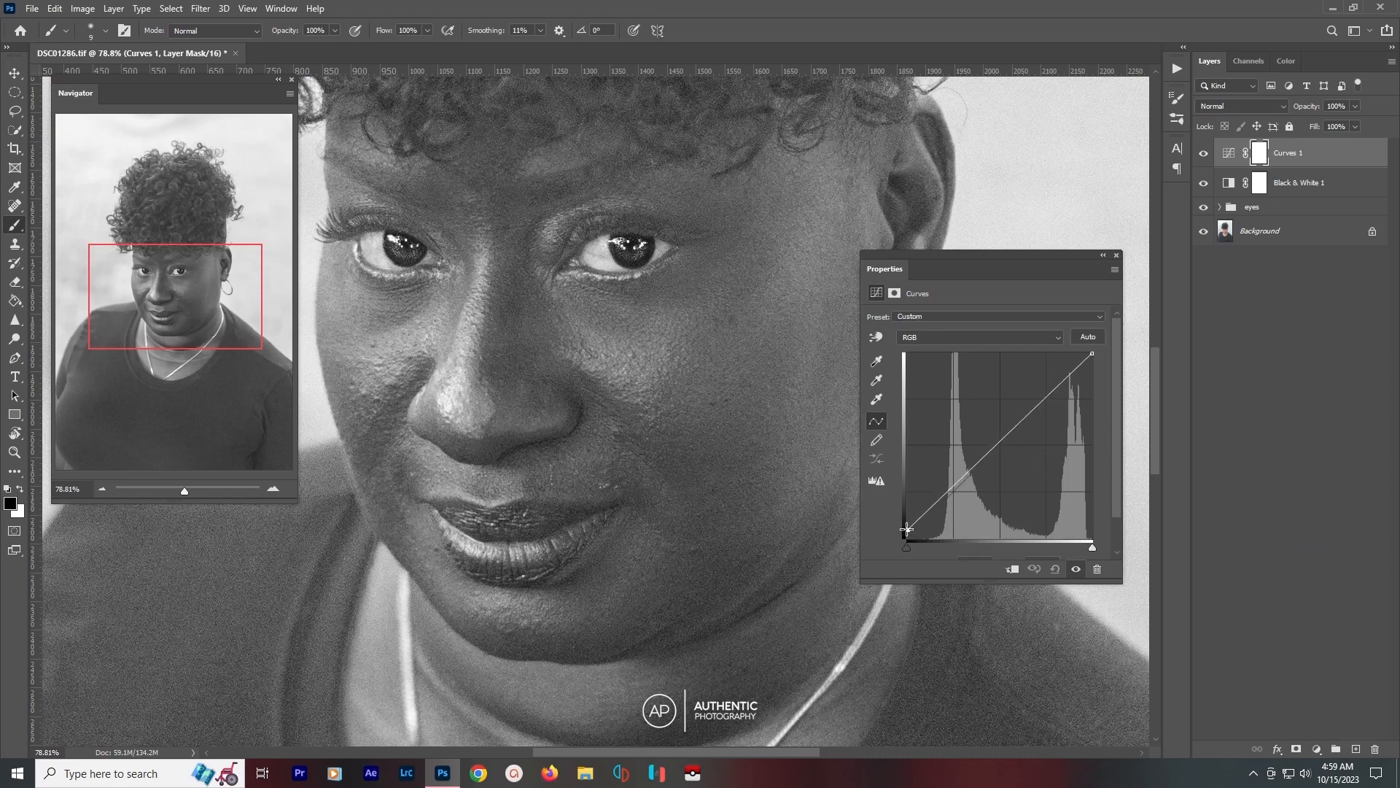
{"action": "left_click", "coordinate": [1116, 256]}
Move Curves 1 below Black & White 1, group the two adjustment layers, and check the portrait with the group hidden and shown.
{"action": "left_click_drag", "start_coordinate": [1295, 167], "coordinate": [1299, 191]}
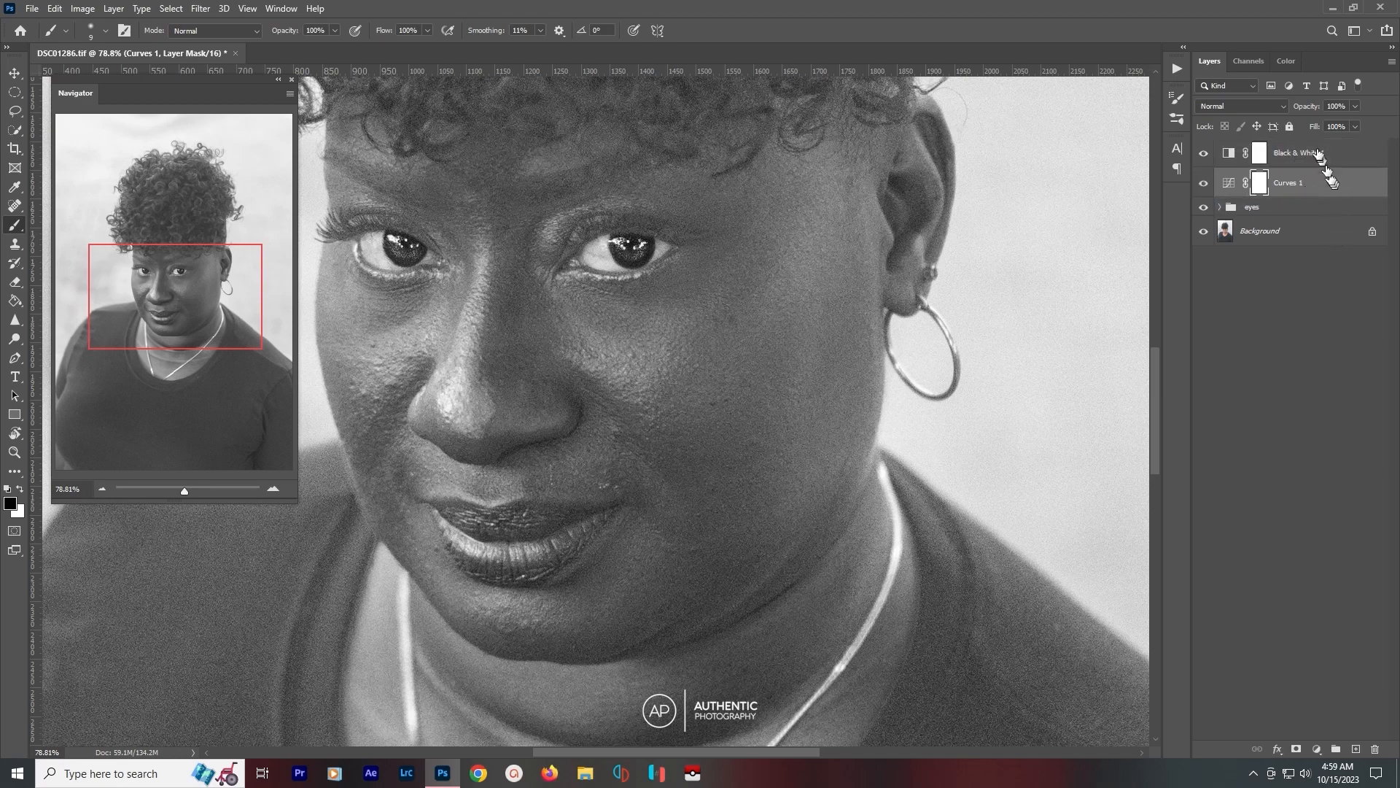
{"action": "left_click", "coordinate": [1318, 152], "text": "shift"}
{"action": "key", "text": "ctrl+g"}
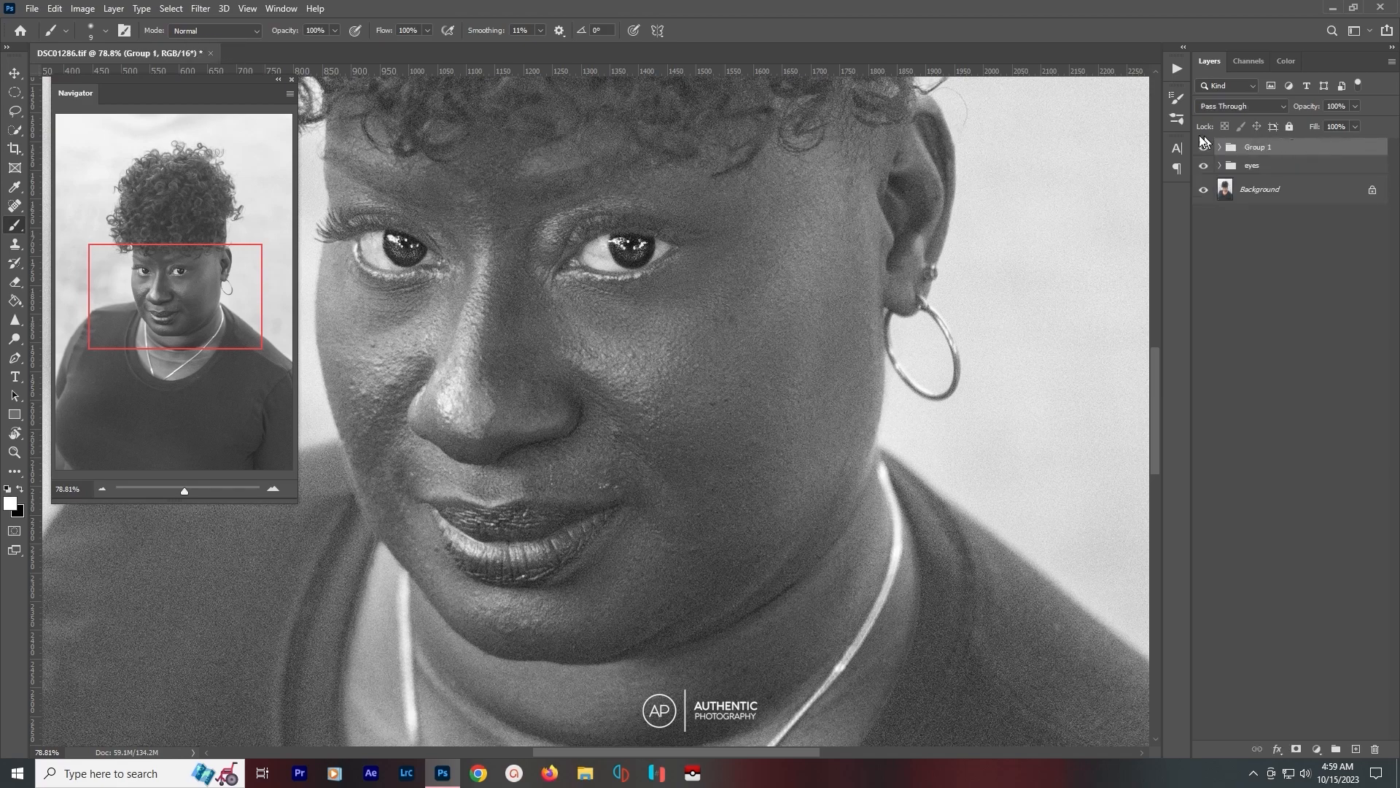
{"action": "left_click", "coordinate": [1203, 147]}
{"action": "left_click", "coordinate": [1202, 147]}
Add a new empty layer directly above the eyes group, beneath the group of adjustment layers.
{"action": "scroll", "coordinate": [474, 416], "scroll_direction": "up", "scroll_amount": 2}
{"action": "left_click_drag", "start_coordinate": [474, 416], "coordinate": [592, 372]}
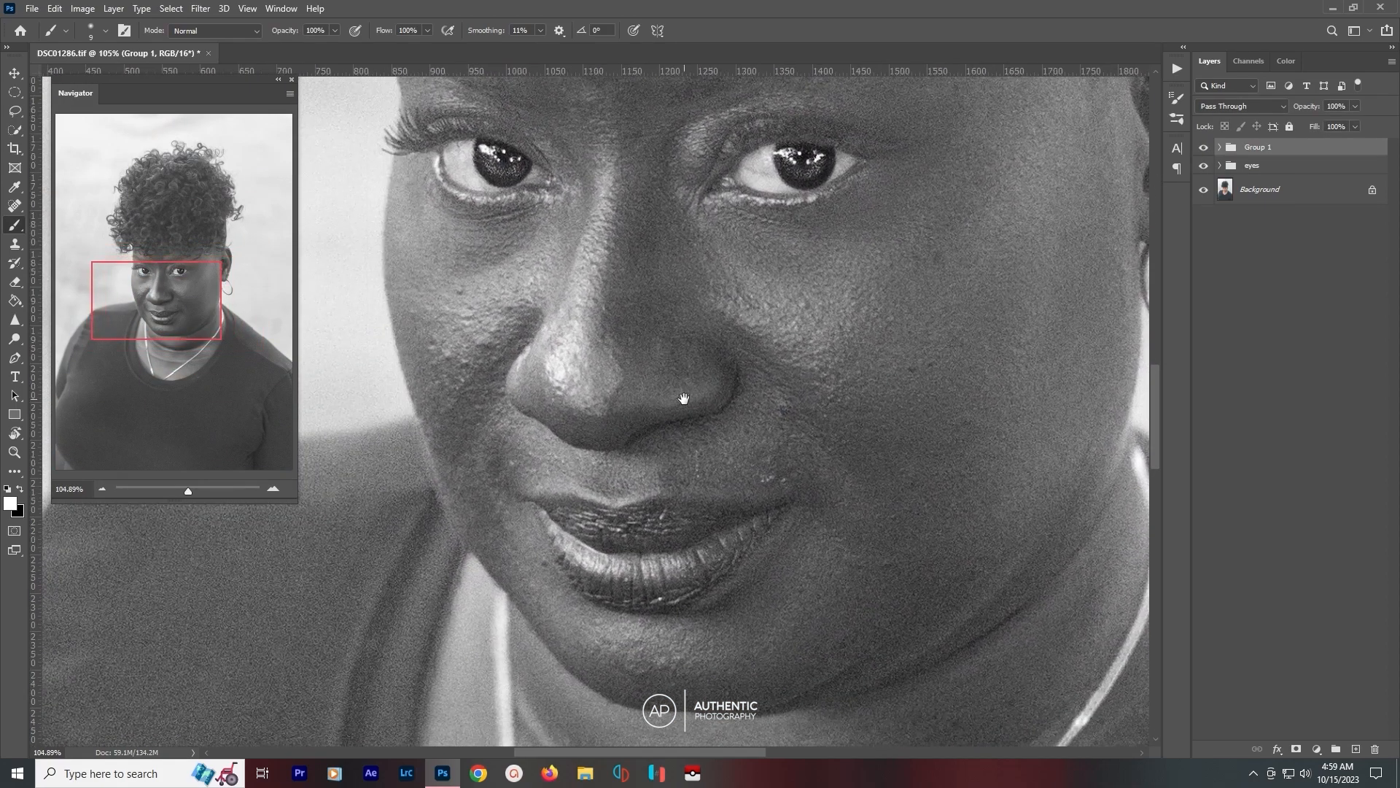
{"action": "left_click", "coordinate": [1270, 174]}
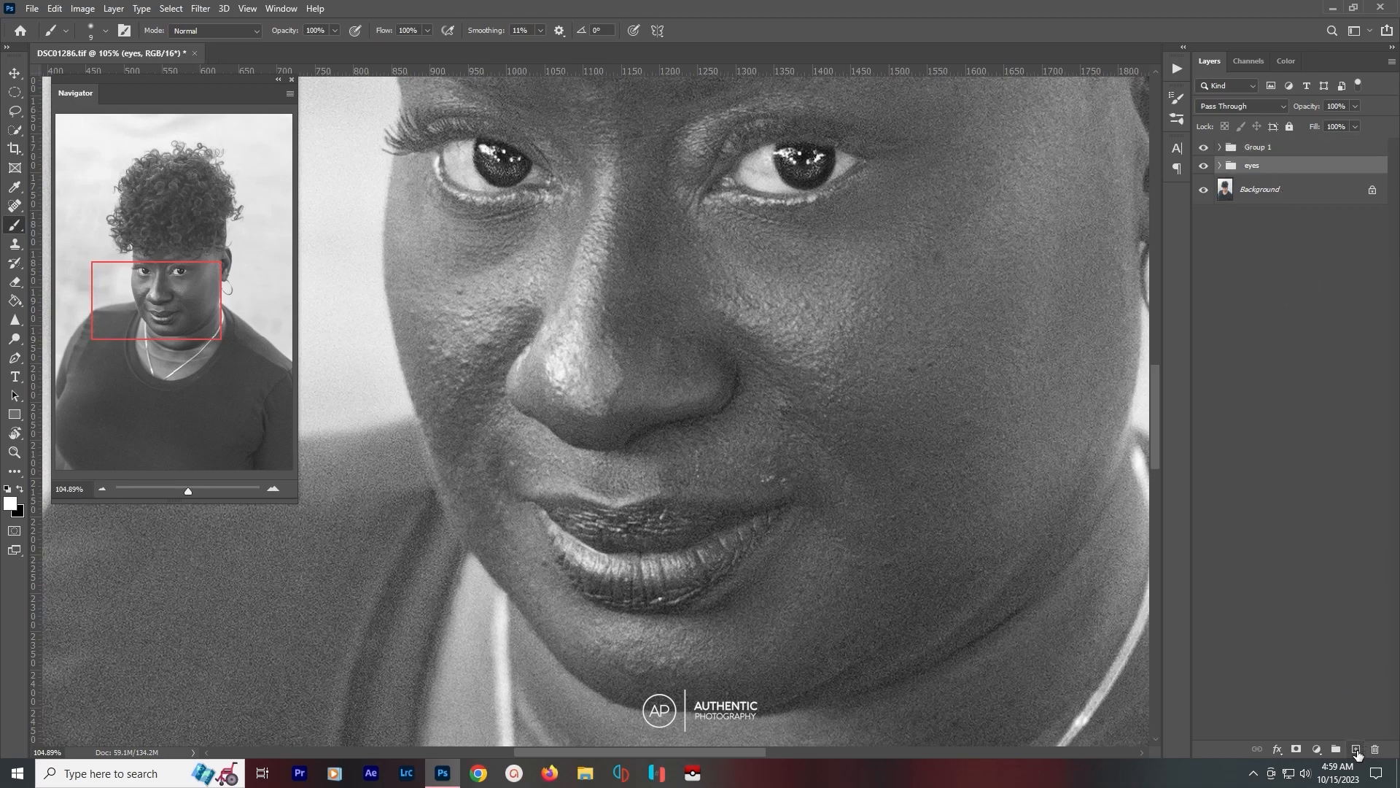
{"action": "left_click", "coordinate": [1356, 749]}
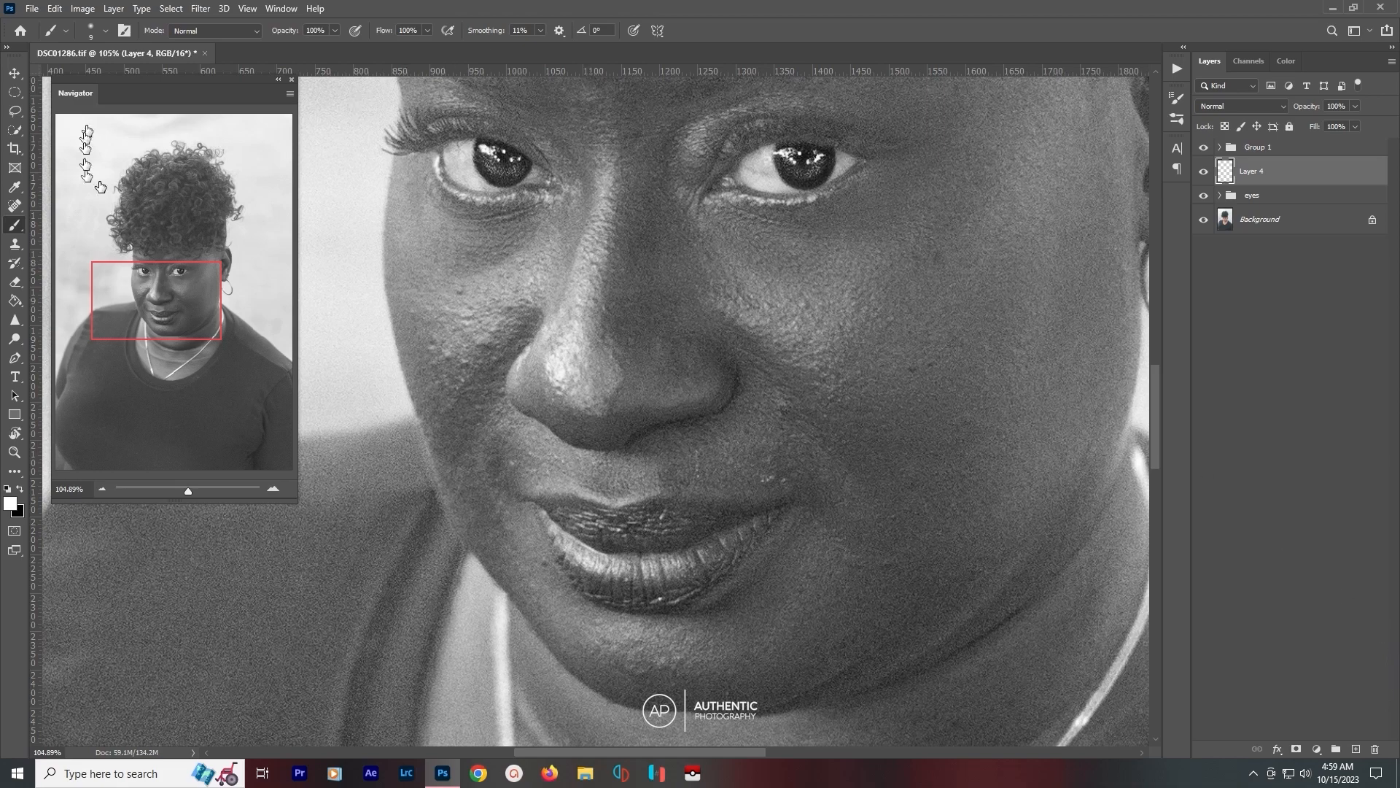
{"action": "left_click", "coordinate": [15, 130]}
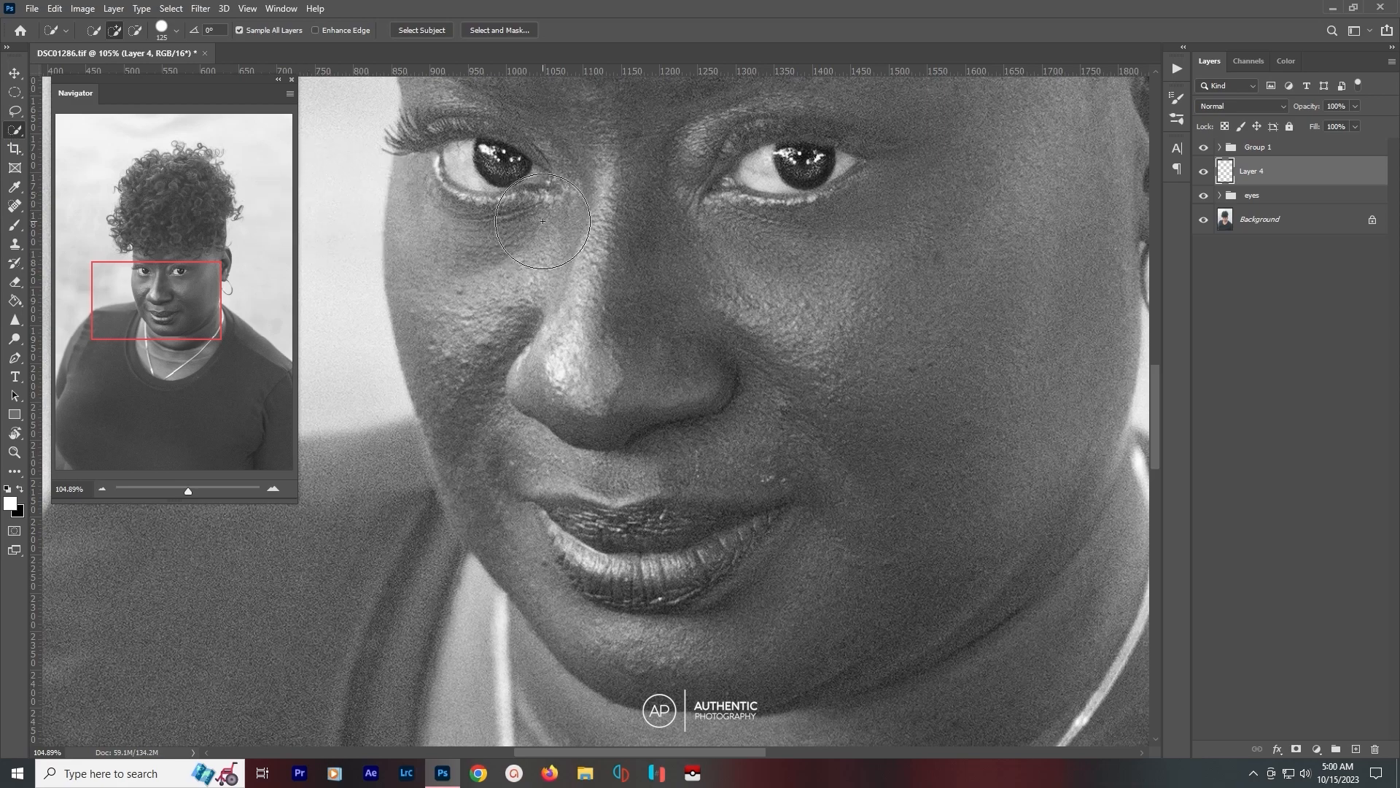
{"action": "left_click", "coordinate": [3, 6]}
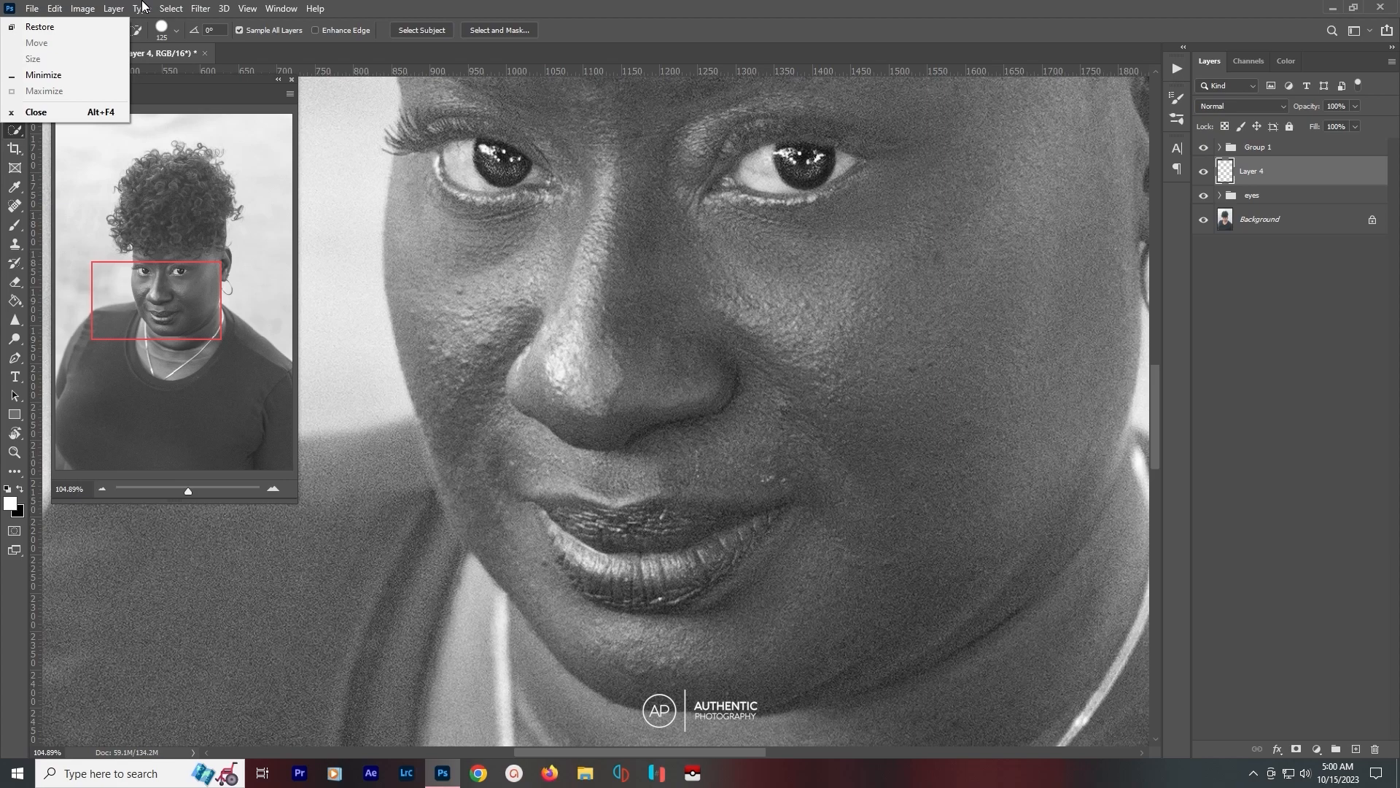
{"action": "left_click", "coordinate": [592, 6]}
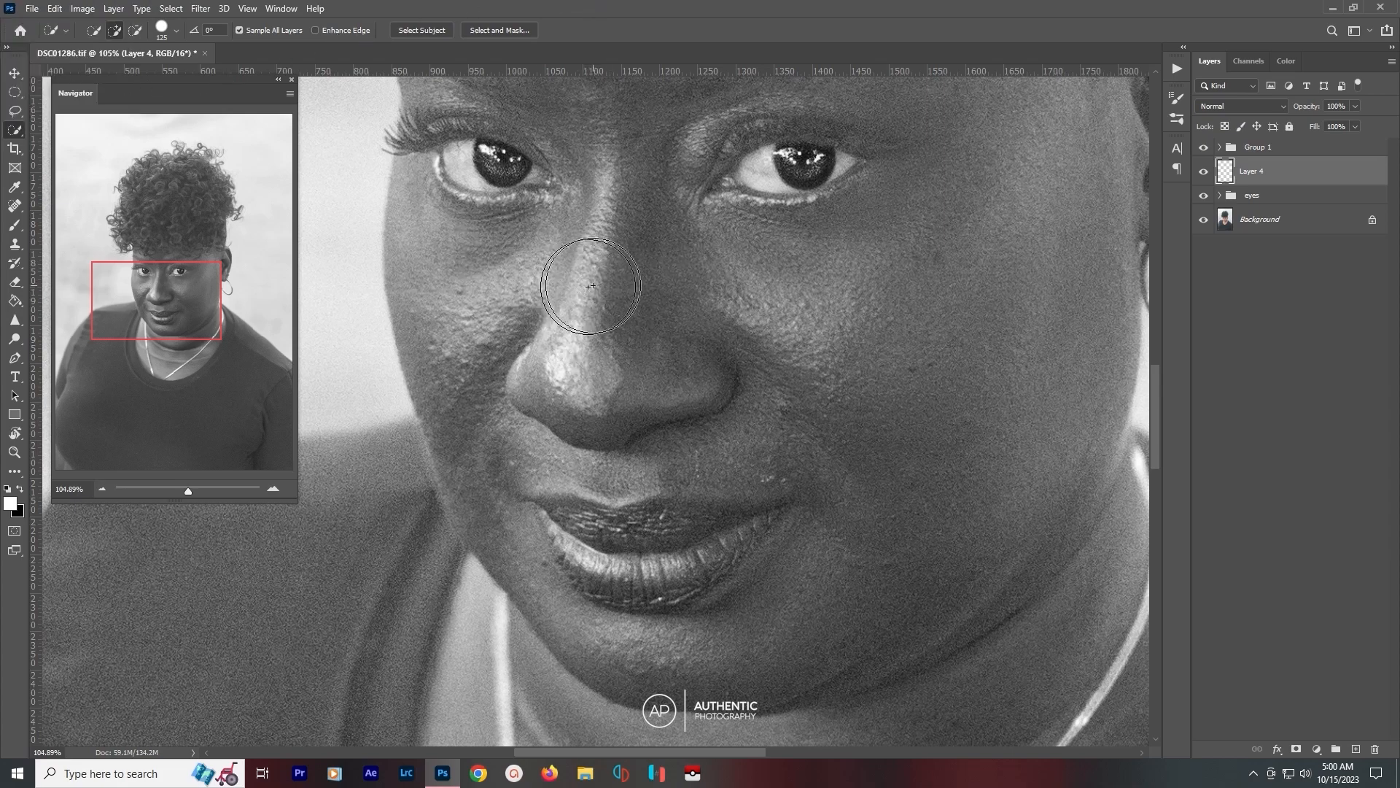
Switch to the Spot Healing Brush and hide the black-and-white adjustment group so the face is seen in colour.
{"action": "left_click", "coordinate": [12, 207]}
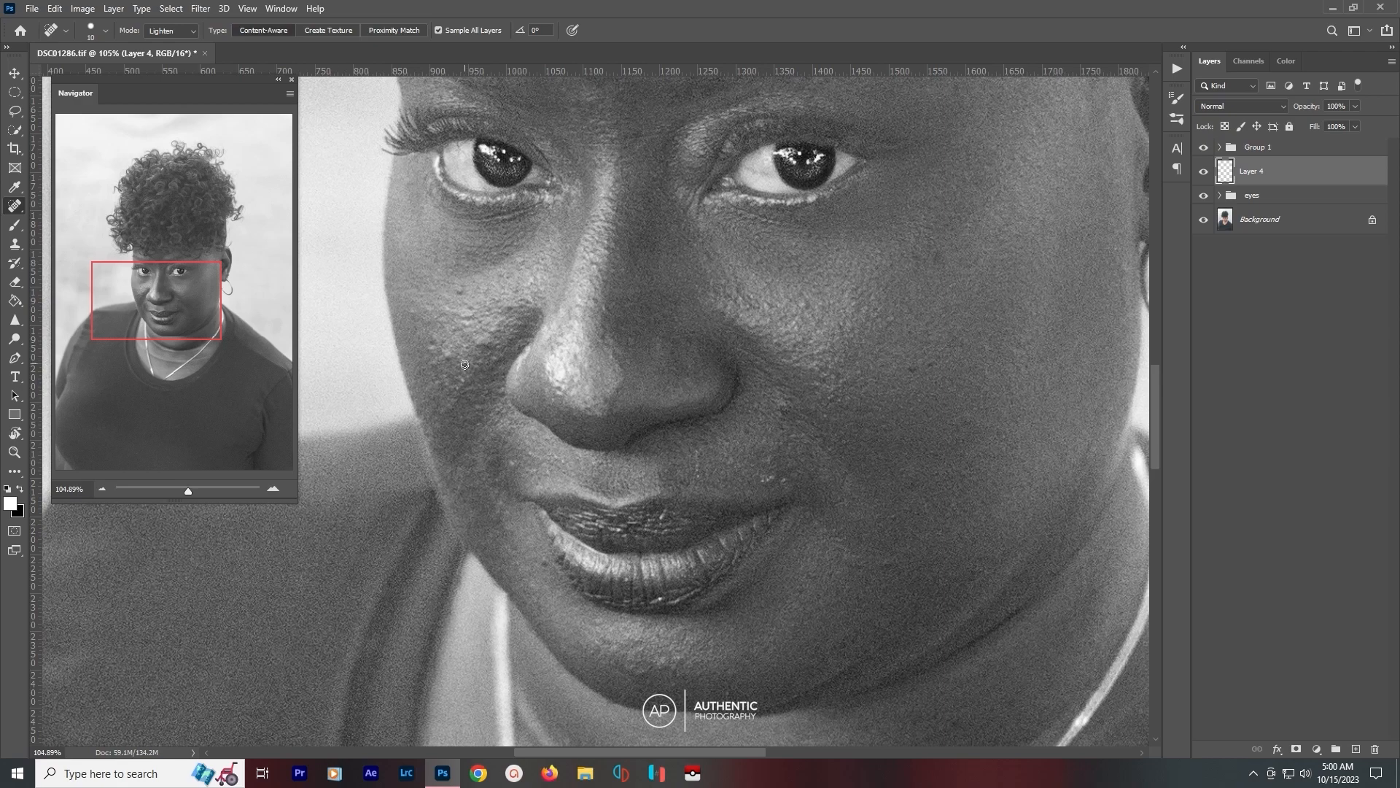
{"action": "scroll", "coordinate": [440, 417], "scroll_direction": "up", "scroll_amount": 3}
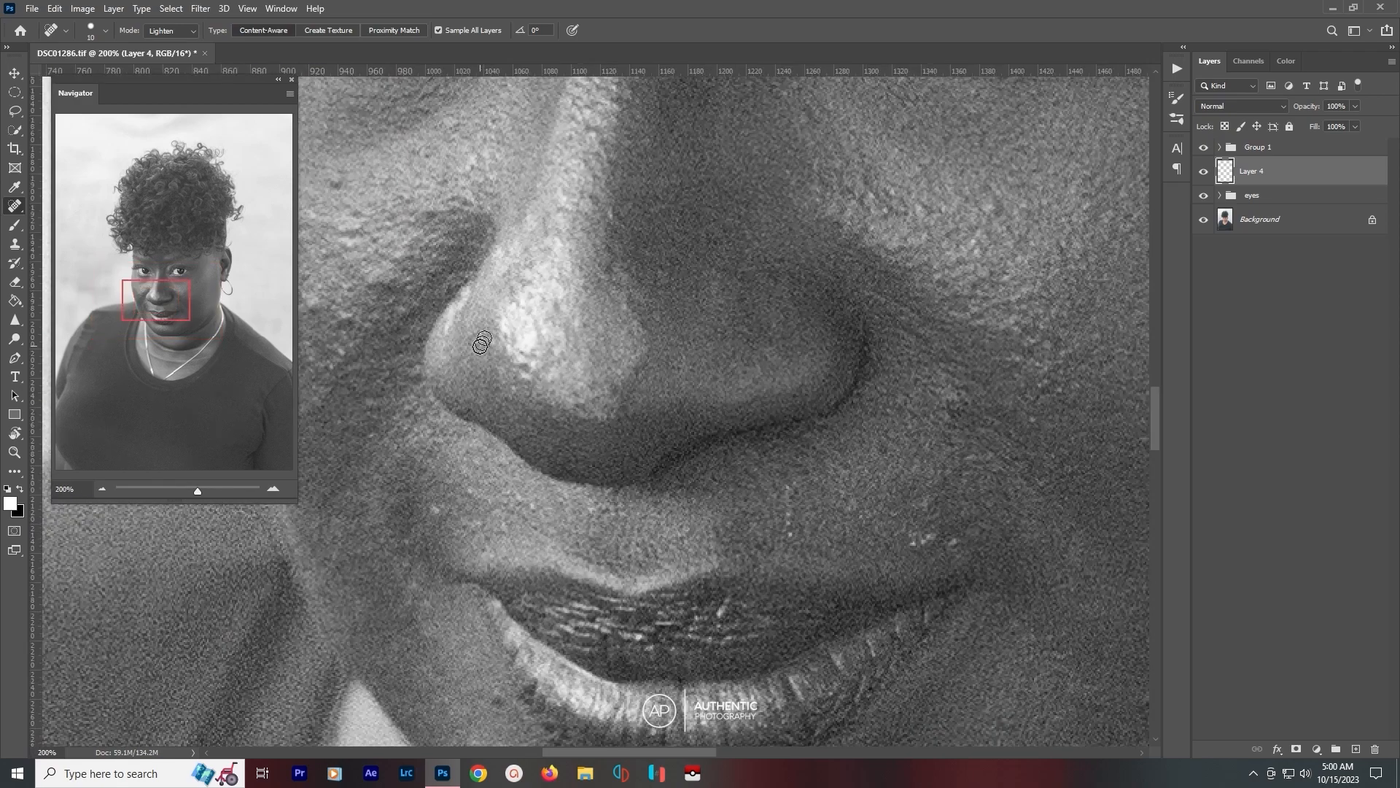
{"action": "left_click_drag", "start_coordinate": [465, 346], "coordinate": [654, 358]}
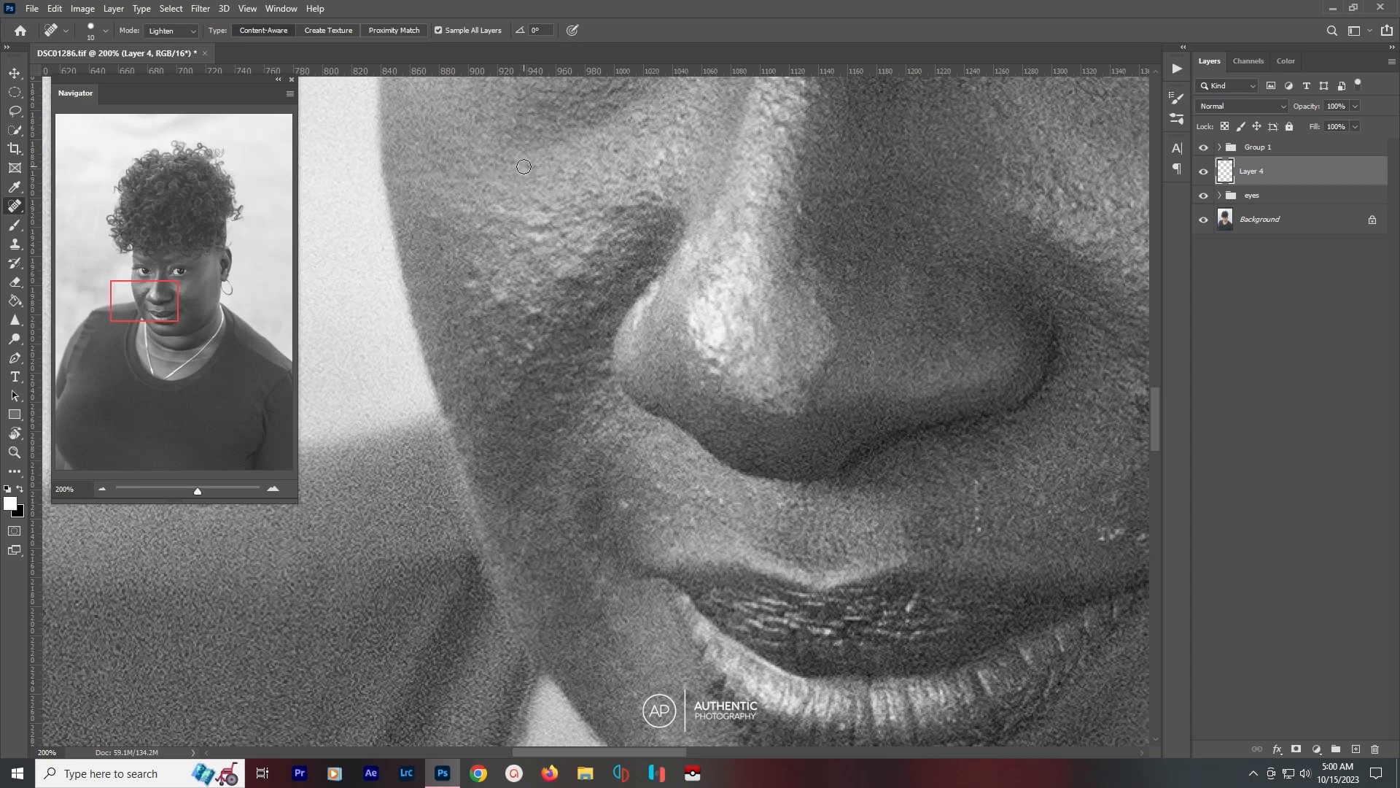
{"action": "left_click", "coordinate": [1204, 172]}
{"action": "left_click", "coordinate": [1203, 172]}
{"action": "left_click", "coordinate": [1204, 148]}
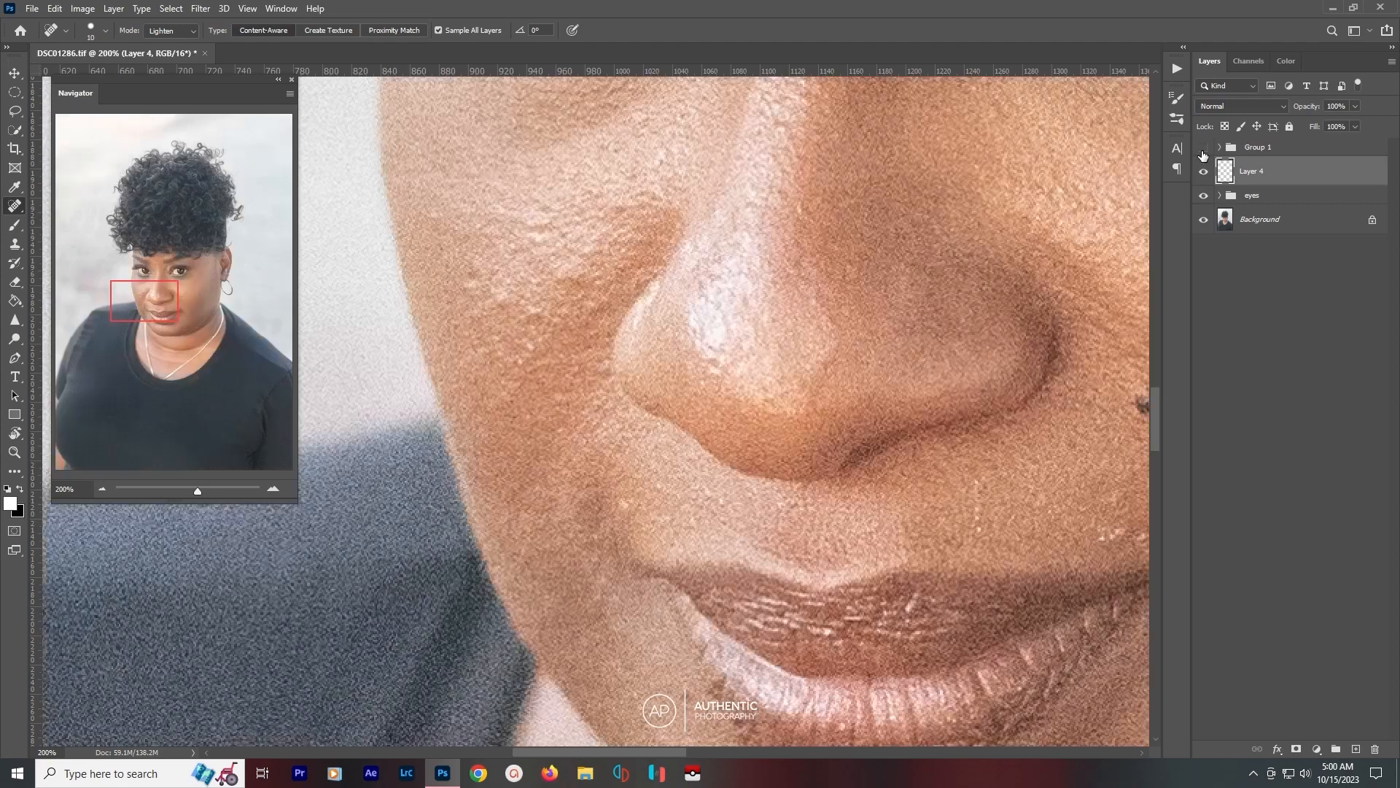
{"action": "left_click", "coordinate": [1202, 173]}
Set the healing brush size to 20 and heal the bright bumps in the middle of the left cheek on Layer 4.
{"action": "key", "text": "bracketright"}
{"action": "left_click", "coordinate": [502, 299]}
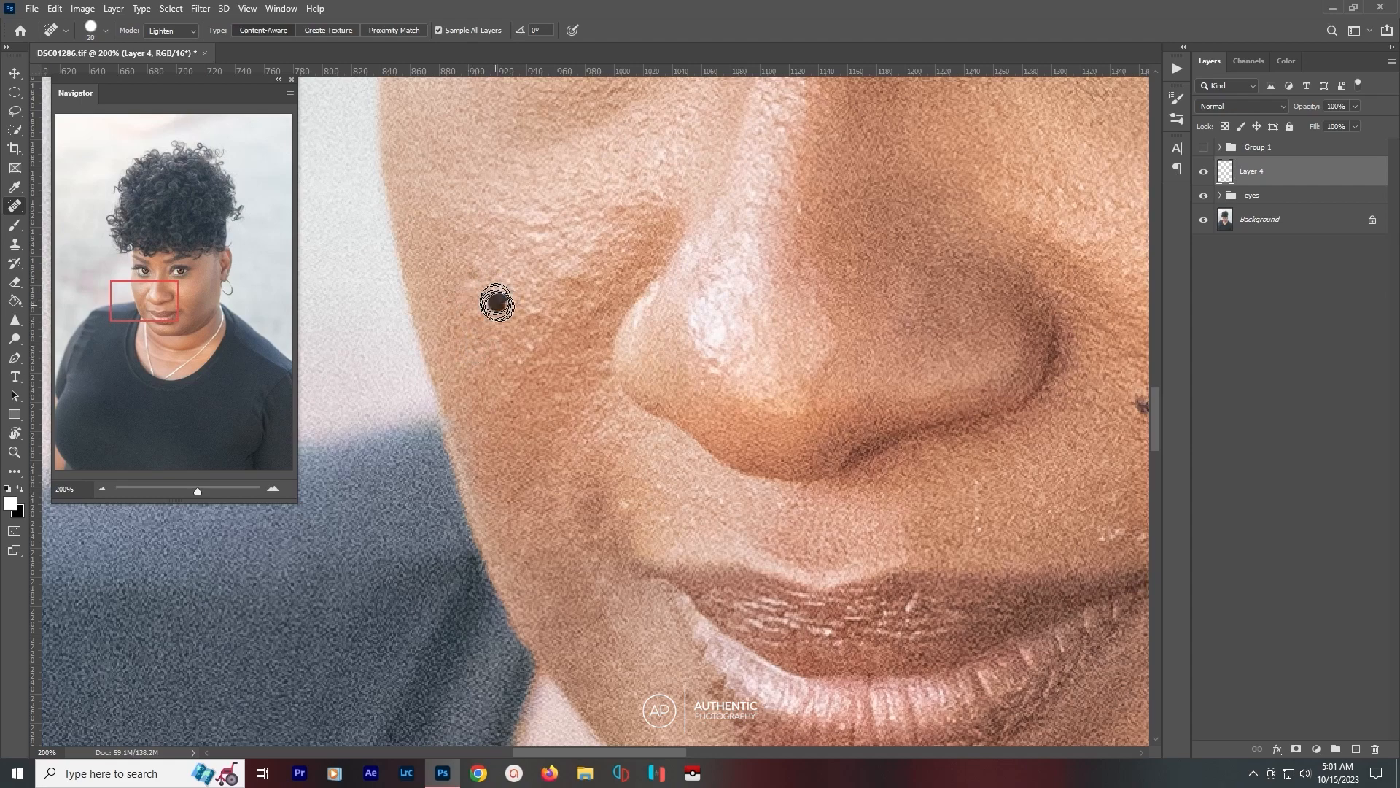
{"action": "left_click", "coordinate": [465, 270]}
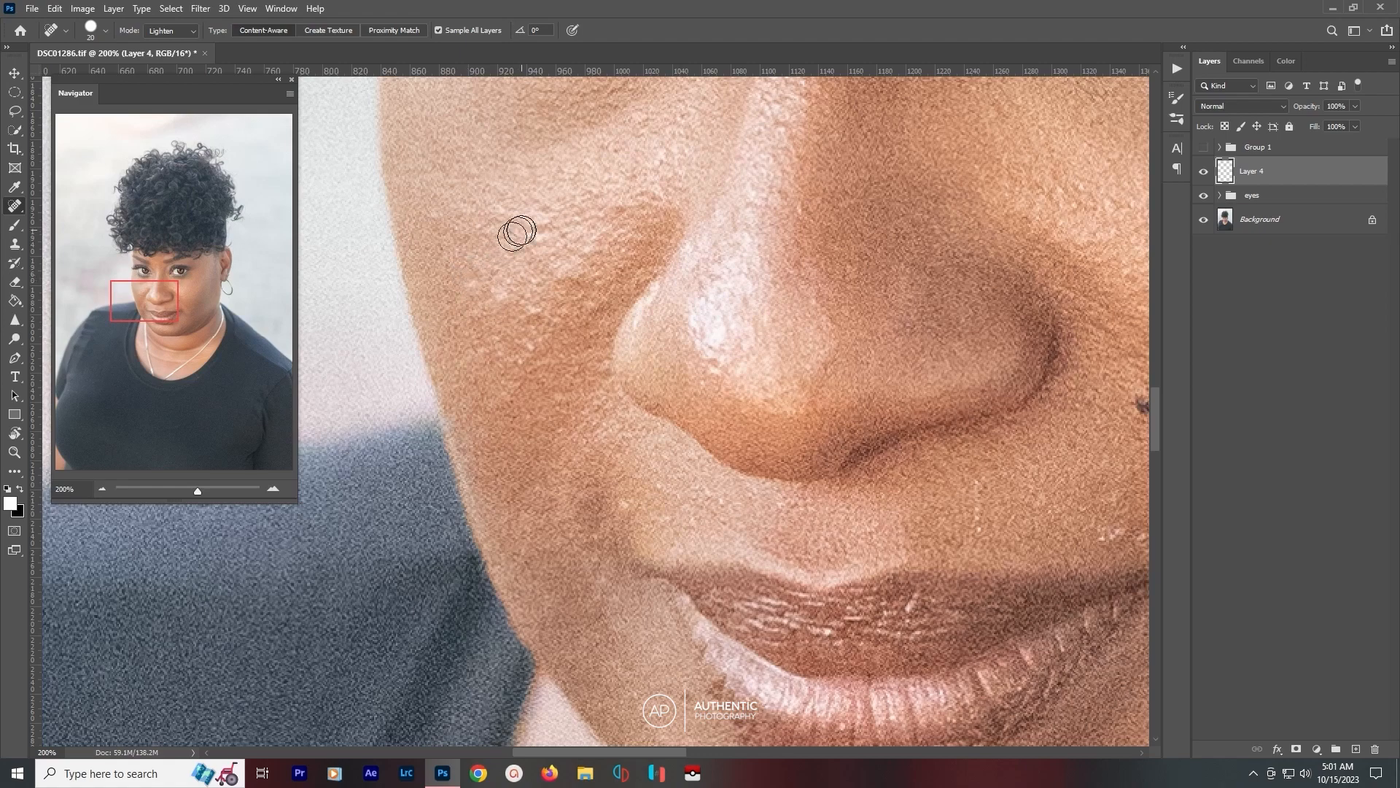
{"action": "left_click", "coordinate": [532, 241]}
{"action": "left_click_drag", "start_coordinate": [532, 241], "coordinate": [530, 241]}
Heal spots above the upper lip and on the cheek beside the nose, and compare the face with Layer 4 hidden and shown.
{"action": "mouse_move", "coordinate": [621, 495]}
{"action": "left_mouse_down"}
{"action": "mouse_move", "coordinate": [660, 482]}
{"action": "mouse_move", "coordinate": [692, 523]}
{"action": "mouse_move", "coordinate": [698, 484]}
{"action": "mouse_move", "coordinate": [707, 491]}
{"action": "left_mouse_up"}
{"action": "mouse_move", "coordinate": [731, 502]}
{"action": "left_mouse_down"}
{"action": "mouse_move", "coordinate": [716, 519]}
{"action": "mouse_move", "coordinate": [733, 529]}
{"action": "mouse_move", "coordinate": [692, 503]}
{"action": "left_mouse_up"}
{"action": "left_click_drag", "start_coordinate": [597, 309], "coordinate": [592, 309]}
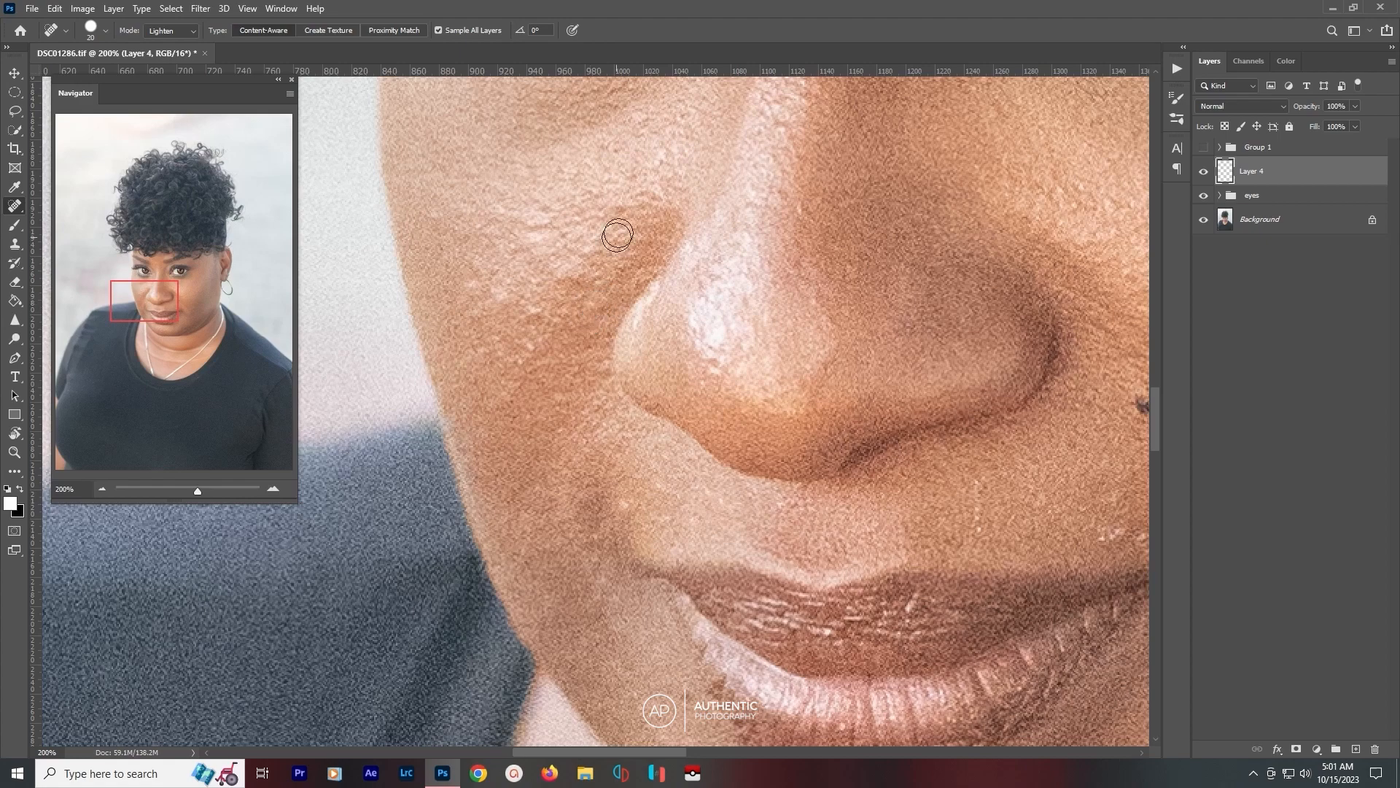
{"action": "mouse_move", "coordinate": [617, 198]}
{"action": "left_mouse_down"}
{"action": "mouse_move", "coordinate": [672, 195]}
{"action": "mouse_move", "coordinate": [650, 197]}
{"action": "mouse_move", "coordinate": [667, 201]}
{"action": "mouse_move", "coordinate": [659, 168]}
{"action": "left_mouse_up"}
{"action": "mouse_move", "coordinate": [680, 113]}
{"action": "left_mouse_down"}
{"action": "mouse_move", "coordinate": [642, 114]}
{"action": "mouse_move", "coordinate": [606, 147]}
{"action": "left_mouse_up"}
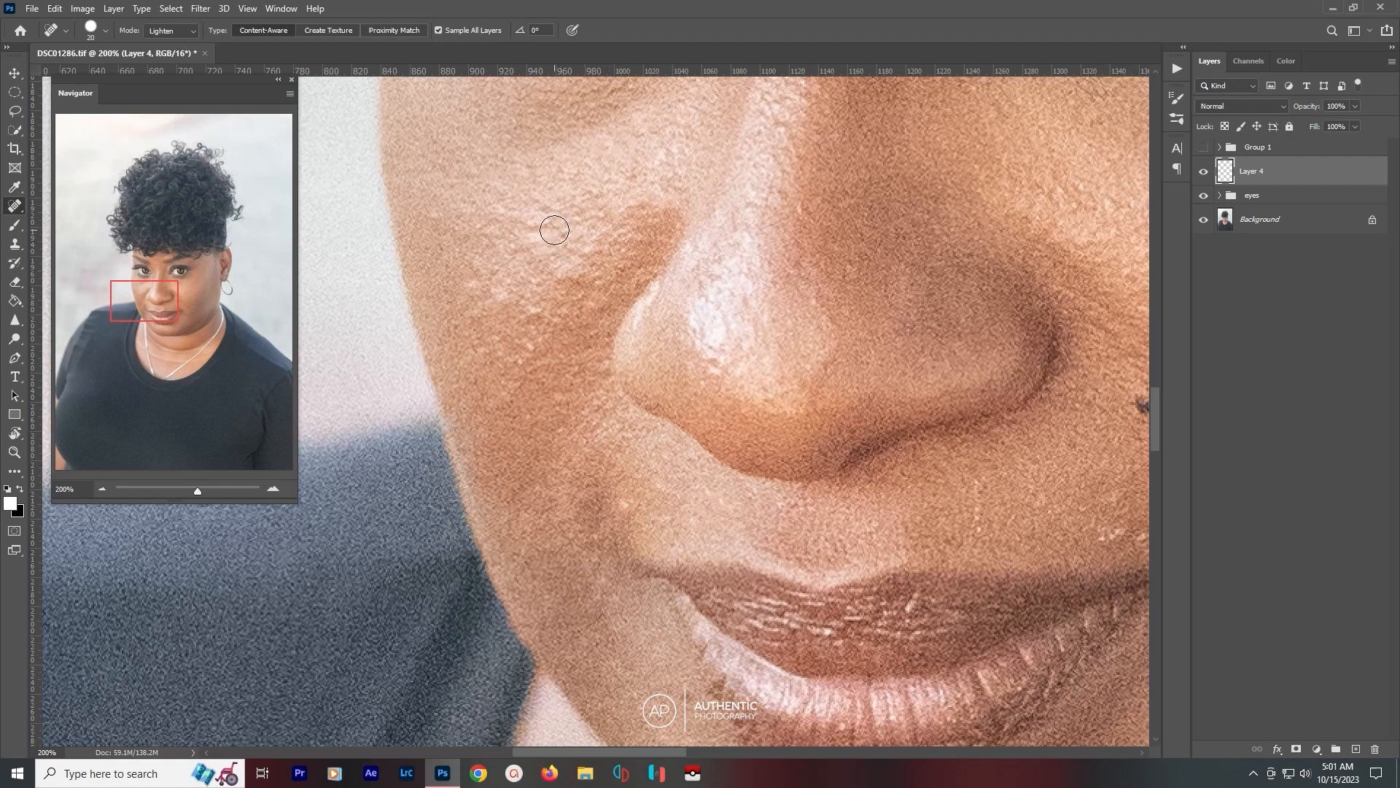
{"action": "mouse_move", "coordinate": [547, 221]}
{"action": "left_mouse_down"}
{"action": "mouse_move", "coordinate": [535, 221]}
{"action": "mouse_move", "coordinate": [550, 220]}
{"action": "left_mouse_up"}
{"action": "left_click", "coordinate": [1205, 173]}
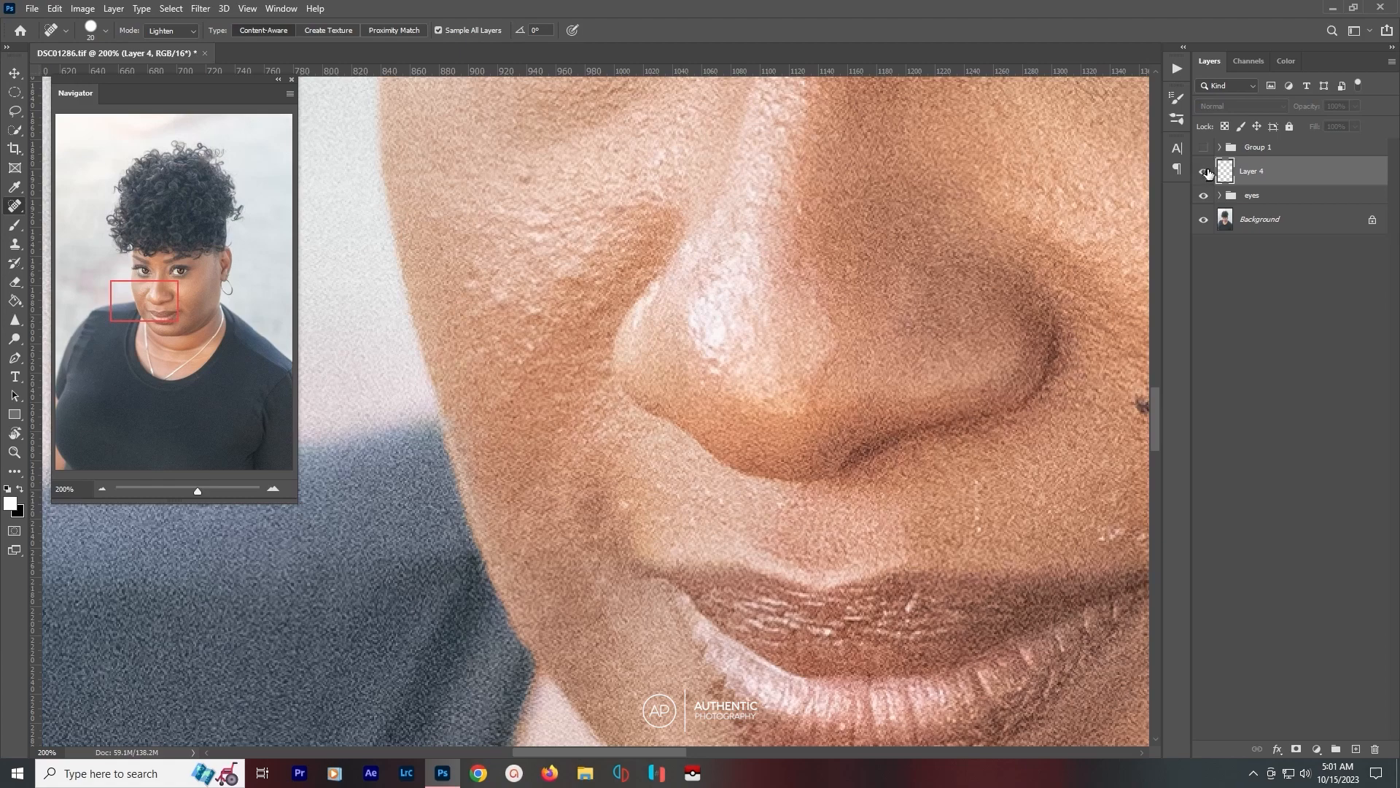
{"action": "left_click", "coordinate": [1204, 172]}
{"action": "left_click", "coordinate": [1205, 172]}
{"action": "left_click", "coordinate": [1205, 172]}
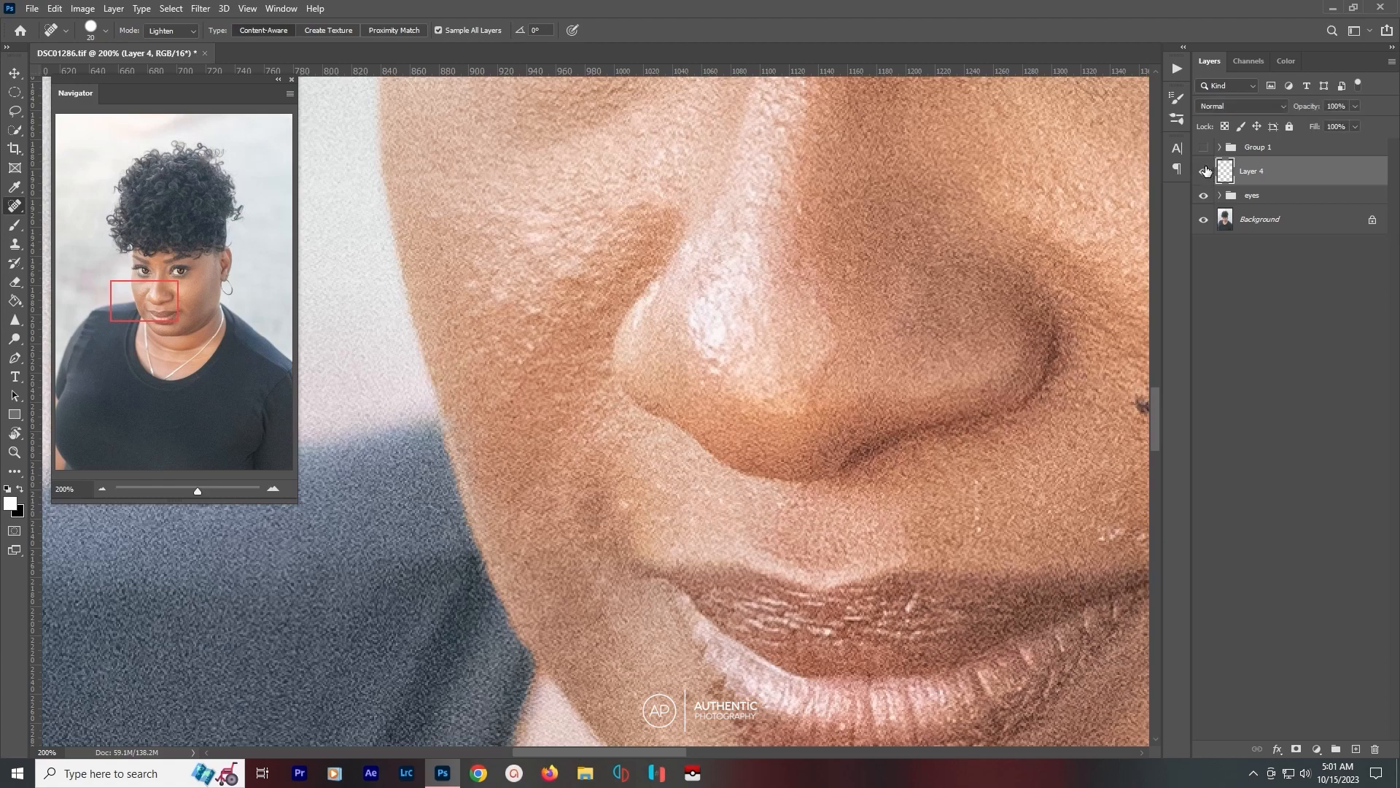
Heal the cluster of small bright spots on the lower left cheek, level with the nostril.
{"action": "left_click", "coordinate": [534, 338]}
{"action": "left_click", "coordinate": [528, 350]}
{"action": "left_click", "coordinate": [534, 353]}
{"action": "left_click", "coordinate": [516, 359]}
{"action": "left_click", "coordinate": [522, 342]}
{"action": "left_click", "coordinate": [516, 361]}
{"action": "left_click", "coordinate": [519, 385]}
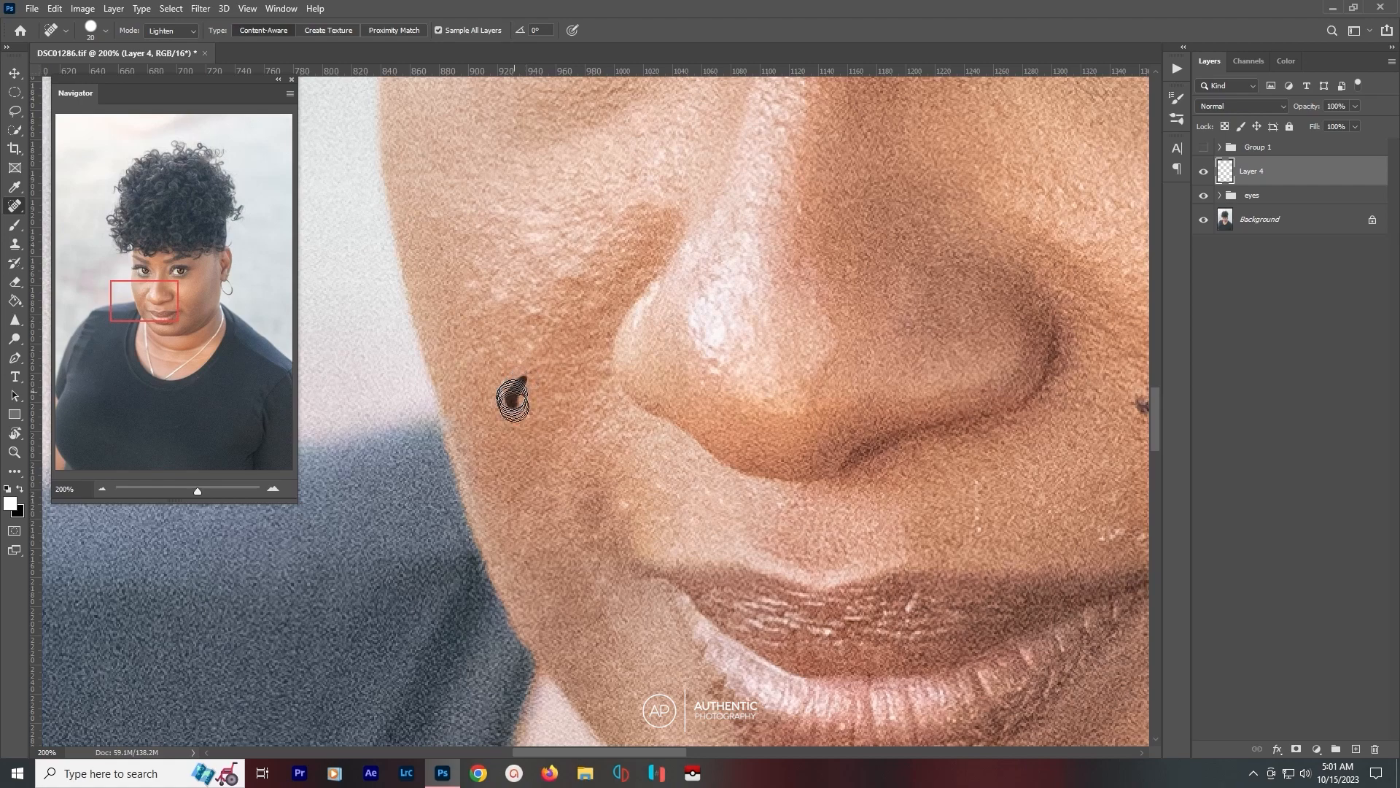
Heal the marks near the left mouth corner, along the smile line and on the cheek beside the nose.
{"action": "left_click", "coordinate": [622, 506]}
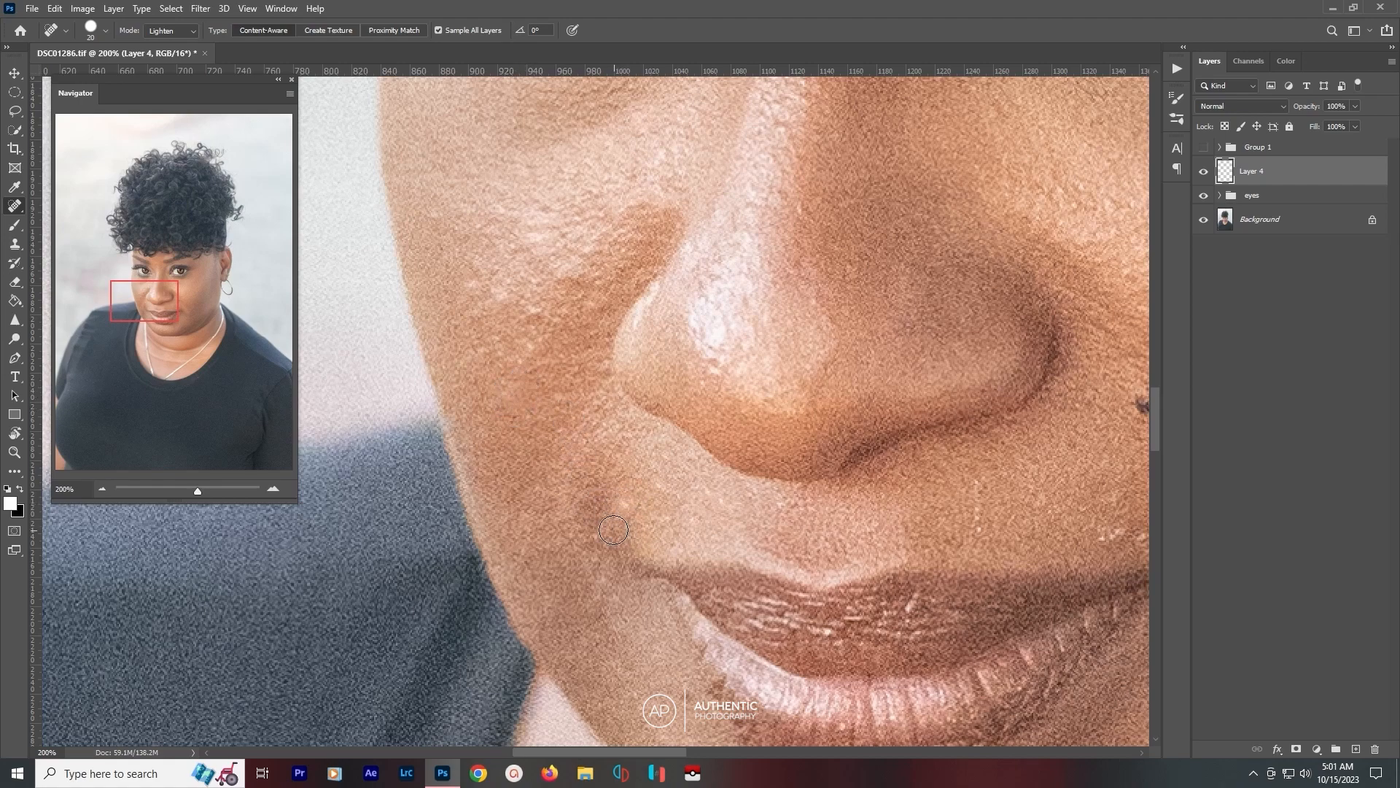
{"action": "left_click_drag", "start_coordinate": [613, 530], "coordinate": [638, 587]}
{"action": "mouse_move", "coordinate": [596, 454]}
{"action": "left_mouse_down"}
{"action": "mouse_move", "coordinate": [606, 503]}
{"action": "mouse_move", "coordinate": [595, 461]}
{"action": "mouse_move", "coordinate": [617, 429]}
{"action": "mouse_move", "coordinate": [638, 427]}
{"action": "left_mouse_up"}
{"action": "mouse_move", "coordinate": [599, 279]}
{"action": "left_mouse_down"}
{"action": "mouse_move", "coordinate": [580, 270]}
{"action": "mouse_move", "coordinate": [569, 297]}
{"action": "mouse_move", "coordinate": [556, 282]}
{"action": "mouse_move", "coordinate": [579, 267]}
{"action": "mouse_move", "coordinate": [563, 282]}
{"action": "mouse_move", "coordinate": [592, 286]}
{"action": "mouse_move", "coordinate": [581, 265]}
{"action": "left_mouse_up"}
{"action": "left_click", "coordinate": [574, 284]}
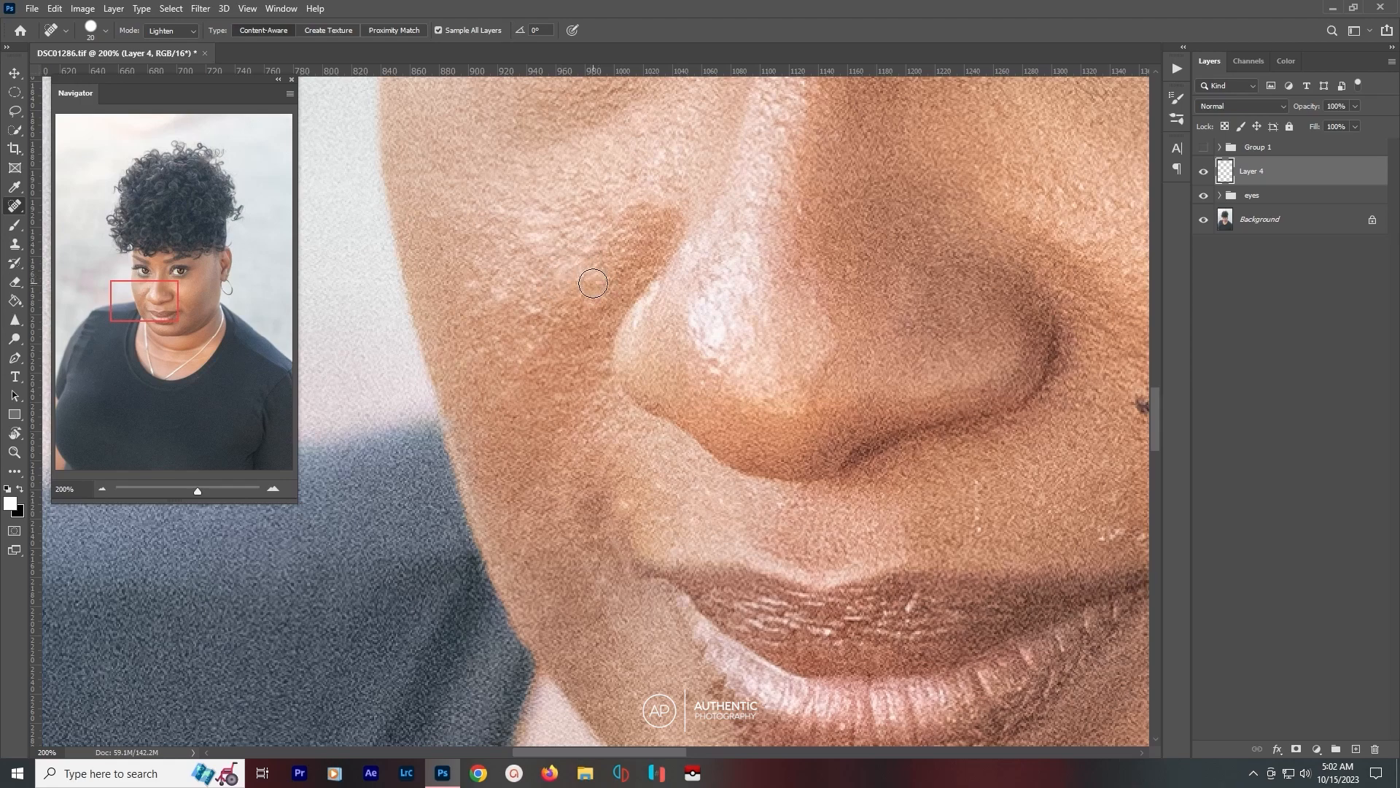
Heal the rough texture on the upper inner left cheek and check the result by toggling Layer 4.
{"action": "mouse_move", "coordinate": [544, 216]}
{"action": "left_mouse_down"}
{"action": "mouse_move", "coordinate": [590, 195]}
{"action": "mouse_move", "coordinate": [596, 221]}
{"action": "mouse_move", "coordinate": [606, 206]}
{"action": "mouse_move", "coordinate": [578, 237]}
{"action": "left_mouse_up"}
{"action": "left_click", "coordinate": [594, 213]}
{"action": "left_click", "coordinate": [588, 216]}
{"action": "left_click", "coordinate": [594, 241]}
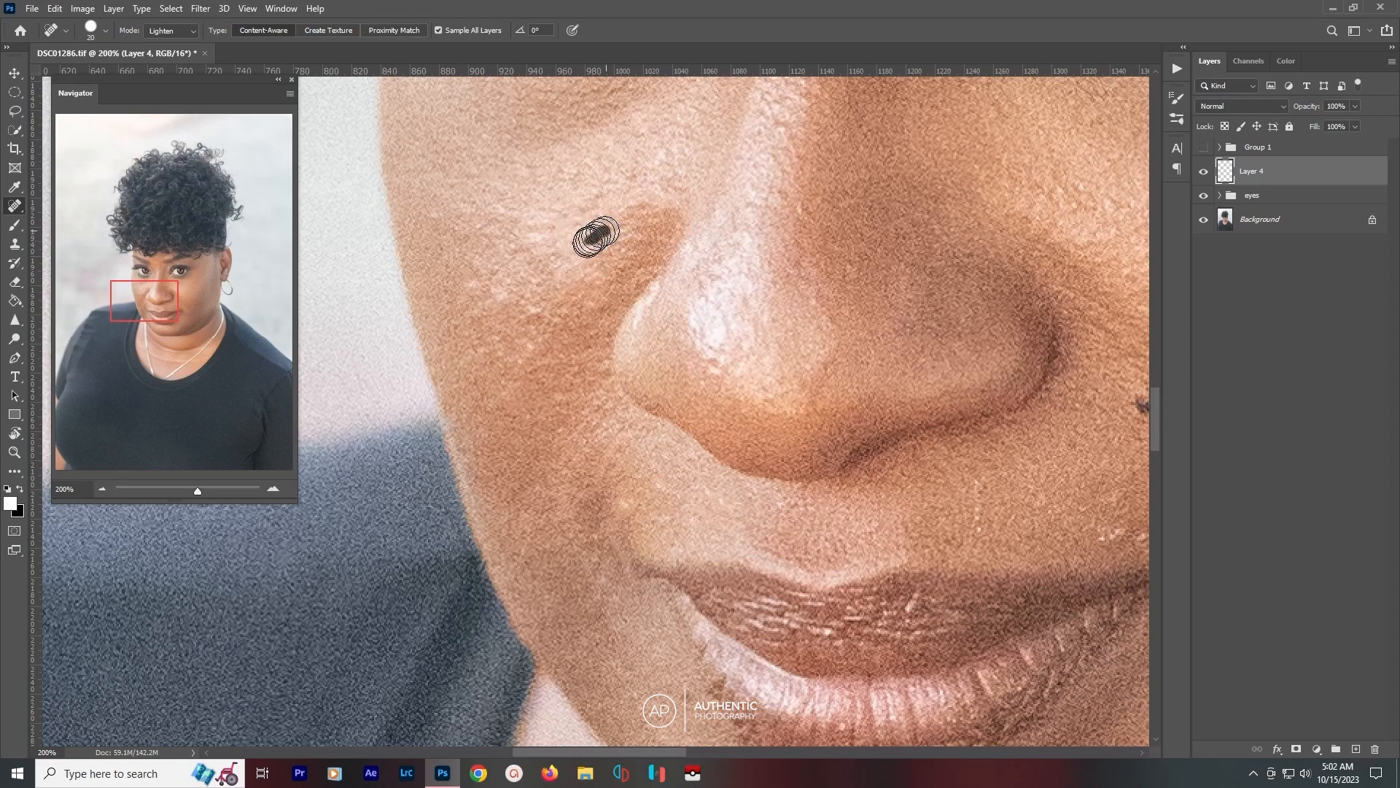
{"action": "left_click", "coordinate": [1204, 173]}
{"action": "left_click", "coordinate": [1204, 174]}
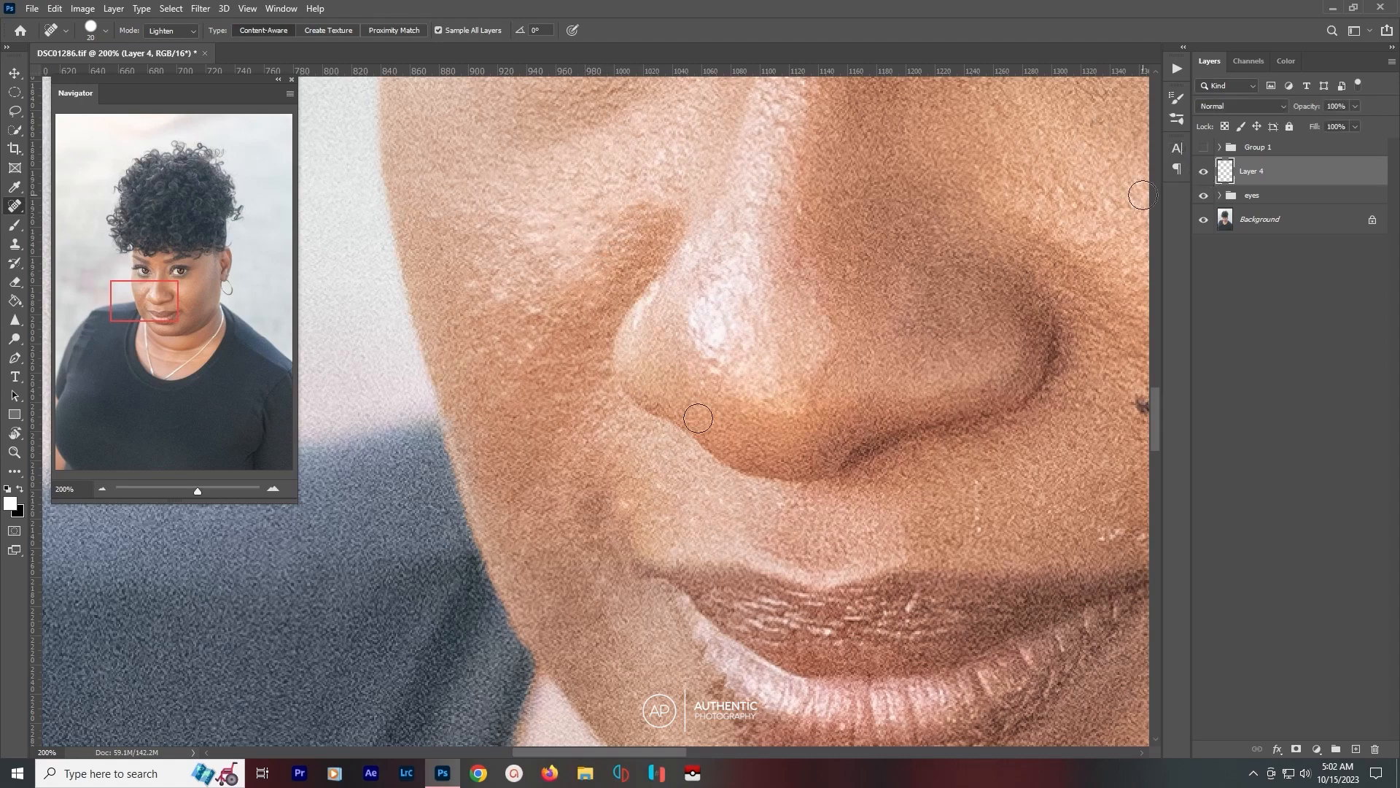
Heal the remaining shiny bumps across the middle and outer edge of the left cheek.
{"action": "mouse_move", "coordinate": [553, 319]}
{"action": "left_mouse_down"}
{"action": "mouse_move", "coordinate": [517, 315]}
{"action": "mouse_move", "coordinate": [540, 312]}
{"action": "mouse_move", "coordinate": [497, 300]}
{"action": "mouse_move", "coordinate": [509, 288]}
{"action": "mouse_move", "coordinate": [494, 266]}
{"action": "mouse_move", "coordinate": [481, 293]}
{"action": "left_mouse_up"}
{"action": "left_click", "coordinate": [544, 309]}
{"action": "left_click_drag", "start_coordinate": [490, 186], "coordinate": [485, 188]}
{"action": "mouse_move", "coordinate": [553, 219]}
{"action": "left_mouse_down"}
{"action": "mouse_move", "coordinate": [540, 283]}
{"action": "mouse_move", "coordinate": [540, 269]}
{"action": "left_mouse_up"}
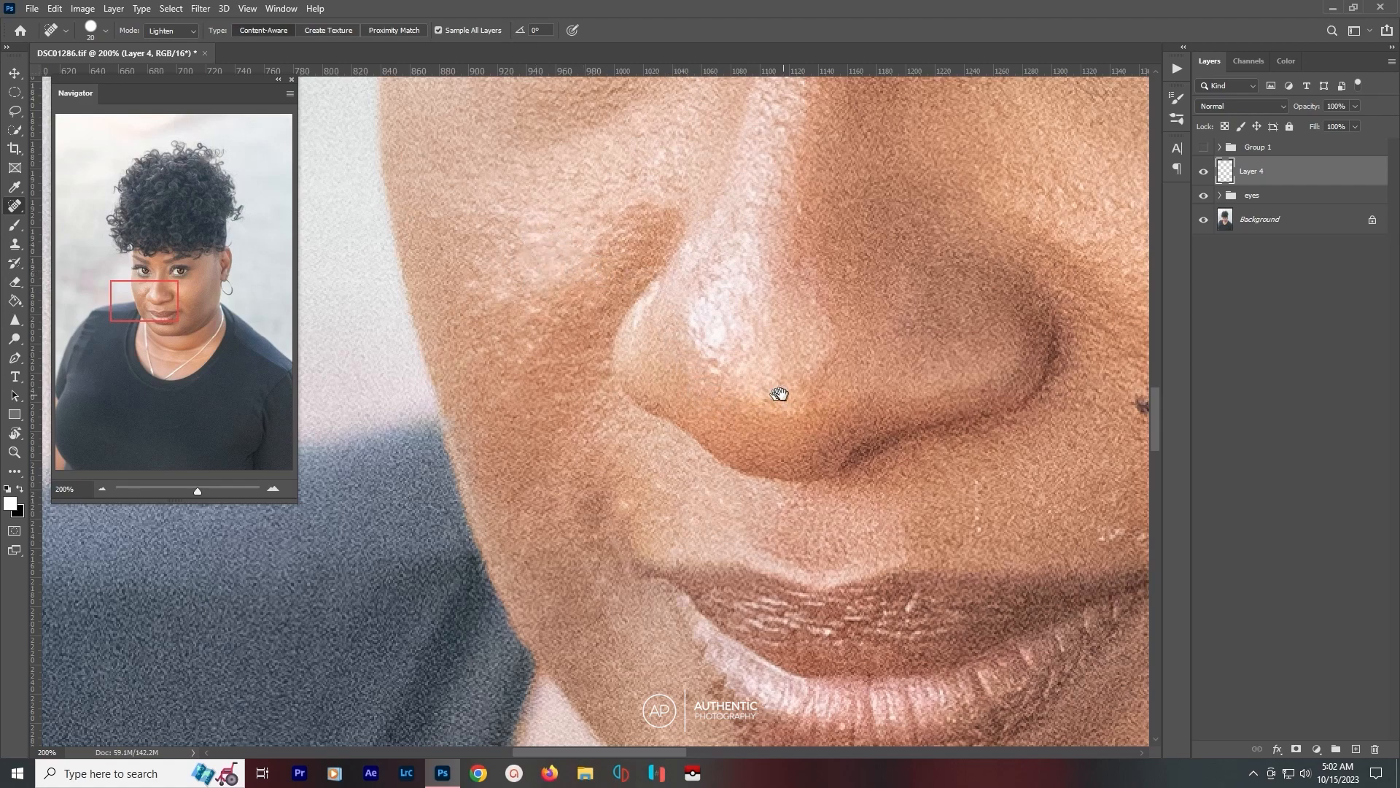
Set the healing brush mode to Normal and heal the light spots above the upper lip.
{"action": "mouse_move", "coordinate": [779, 394]}
{"action": "left_mouse_down"}
{"action": "mouse_move", "coordinate": [620, 376]}
{"action": "mouse_move", "coordinate": [474, 262]}
{"action": "left_mouse_up"}
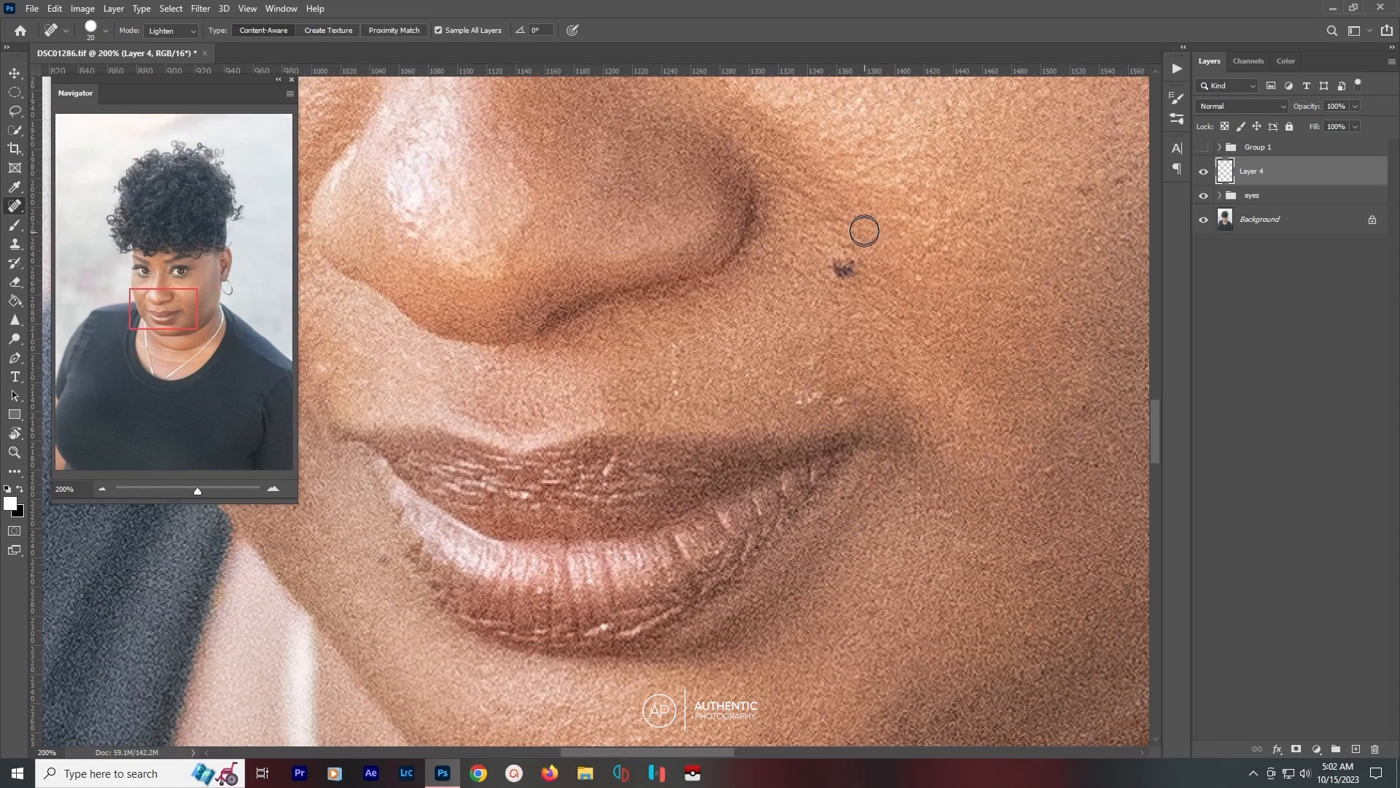
{"action": "left_click_drag", "start_coordinate": [847, 406], "coordinate": [838, 395]}
{"action": "left_click", "coordinate": [173, 30]}
{"action": "left_click", "coordinate": [183, 52]}
{"action": "mouse_move", "coordinate": [848, 397]}
{"action": "left_mouse_down"}
{"action": "mouse_move", "coordinate": [819, 388]}
{"action": "mouse_move", "coordinate": [796, 404]}
{"action": "mouse_move", "coordinate": [806, 391]}
{"action": "left_mouse_up"}
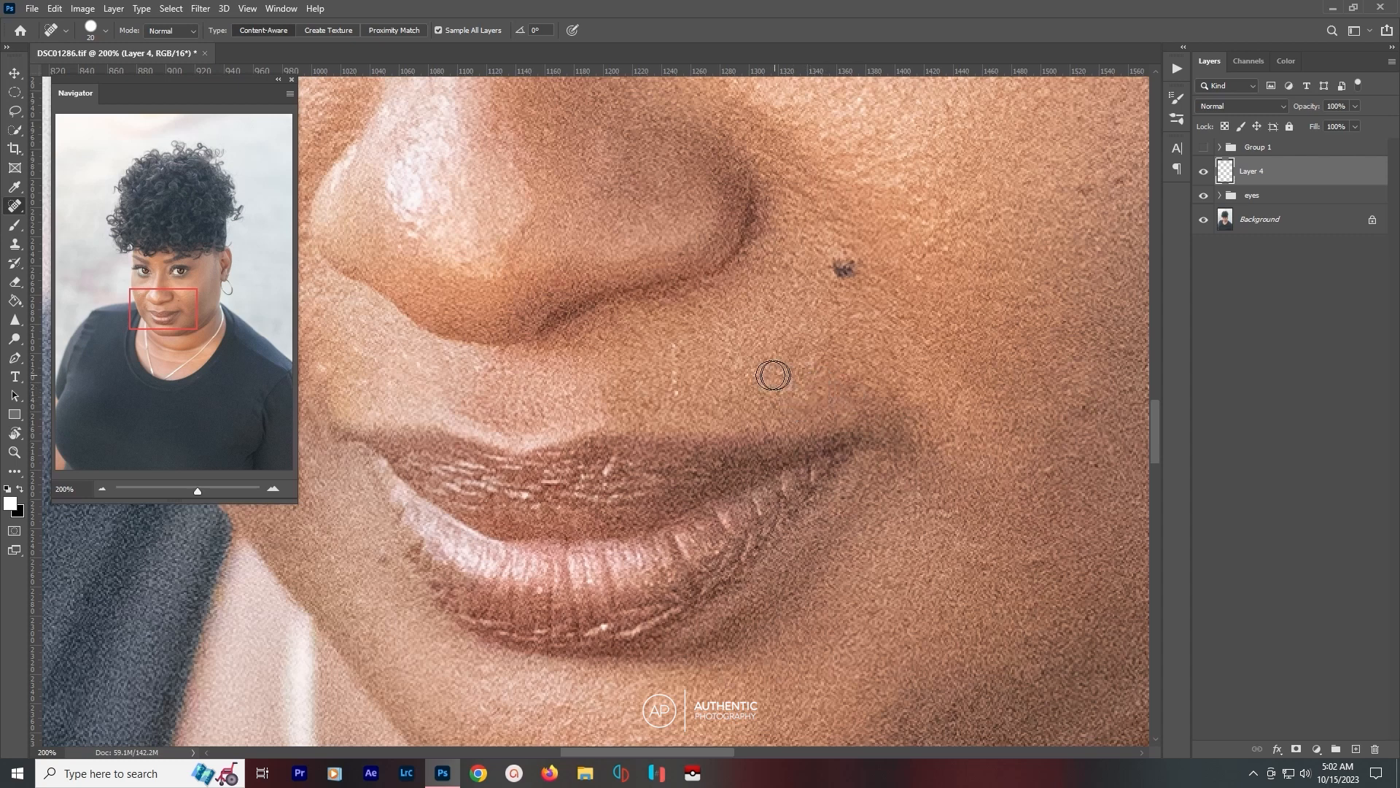
{"action": "left_click", "coordinate": [675, 353]}
{"action": "left_click_drag", "start_coordinate": [672, 366], "coordinate": [676, 398]}
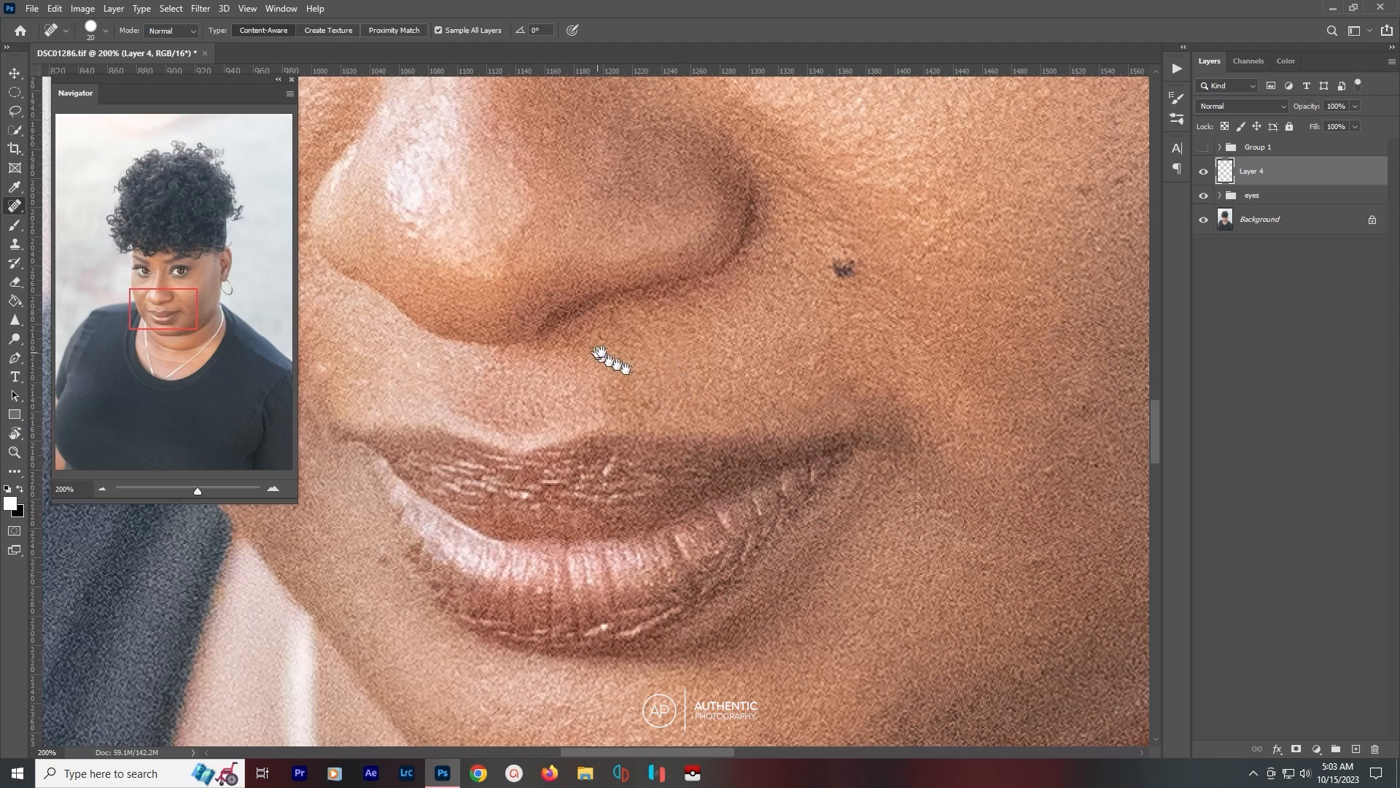
Heal the spot beside the left mouth corner and the bumpy patch on the left cheek in Normal mode.
{"action": "mouse_move", "coordinate": [613, 362]}
{"action": "left_mouse_down"}
{"action": "mouse_move", "coordinate": [803, 428]}
{"action": "mouse_move", "coordinate": [894, 490]}
{"action": "left_mouse_up"}
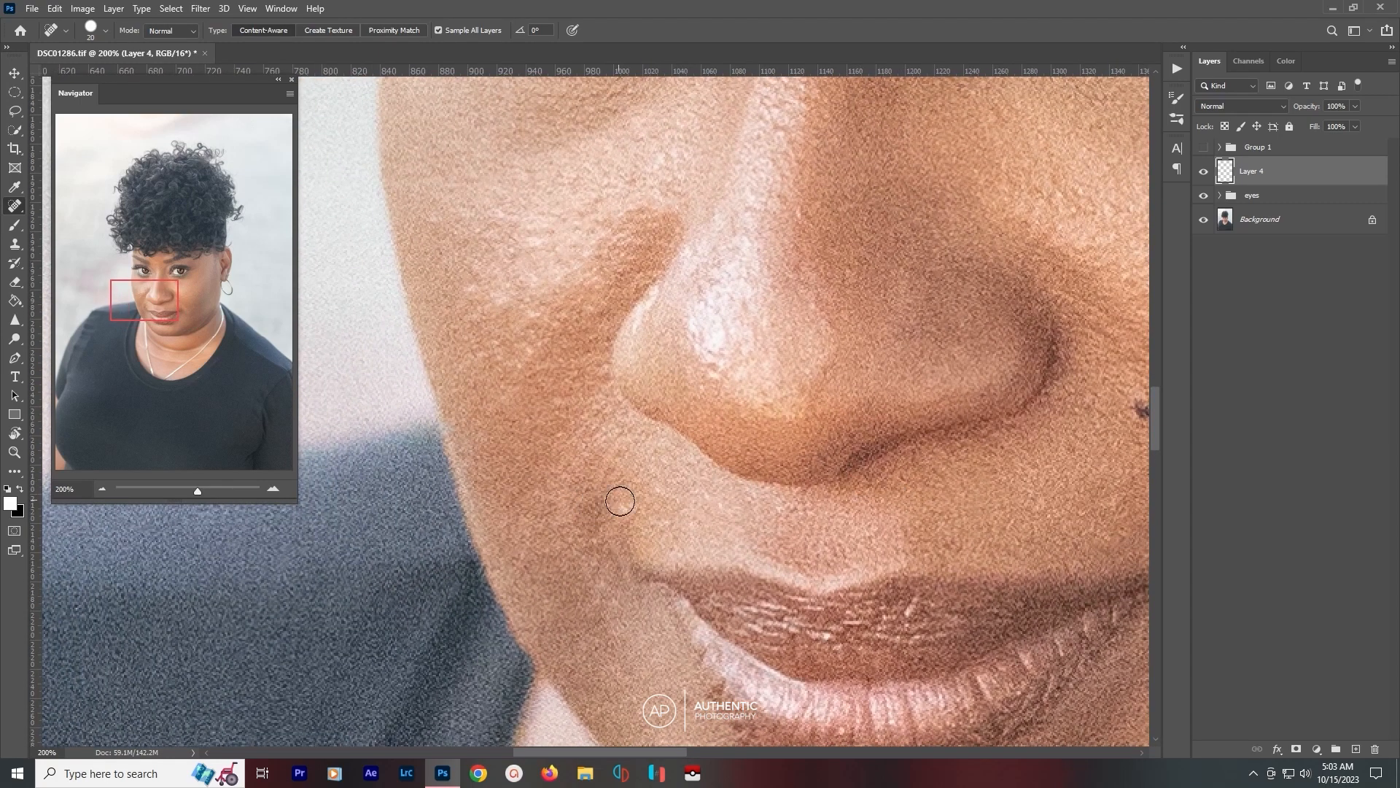
{"action": "left_click_drag", "start_coordinate": [625, 500], "coordinate": [628, 500]}
{"action": "left_click", "coordinate": [466, 284]}
{"action": "left_click_drag", "start_coordinate": [504, 298], "coordinate": [559, 322]}
{"action": "mouse_move", "coordinate": [536, 315]}
{"action": "left_mouse_down"}
{"action": "mouse_move", "coordinate": [520, 372]}
{"action": "mouse_move", "coordinate": [542, 341]}
{"action": "mouse_move", "coordinate": [520, 360]}
{"action": "mouse_move", "coordinate": [550, 337]}
{"action": "left_mouse_up"}
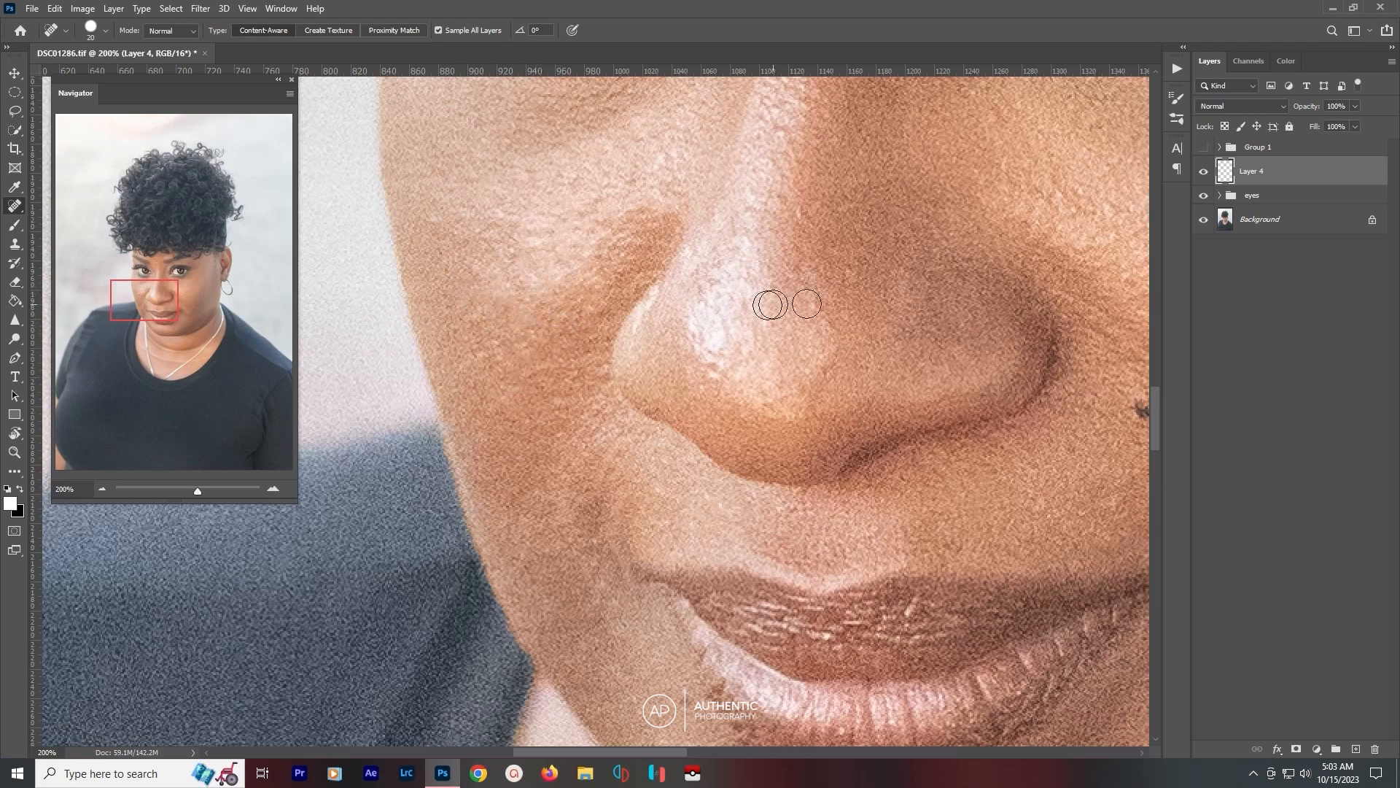
Add a new layer above Layer 4 and heal the uneven skin on the left cheek toward the nose on it.
{"action": "left_click", "coordinate": [1354, 747]}
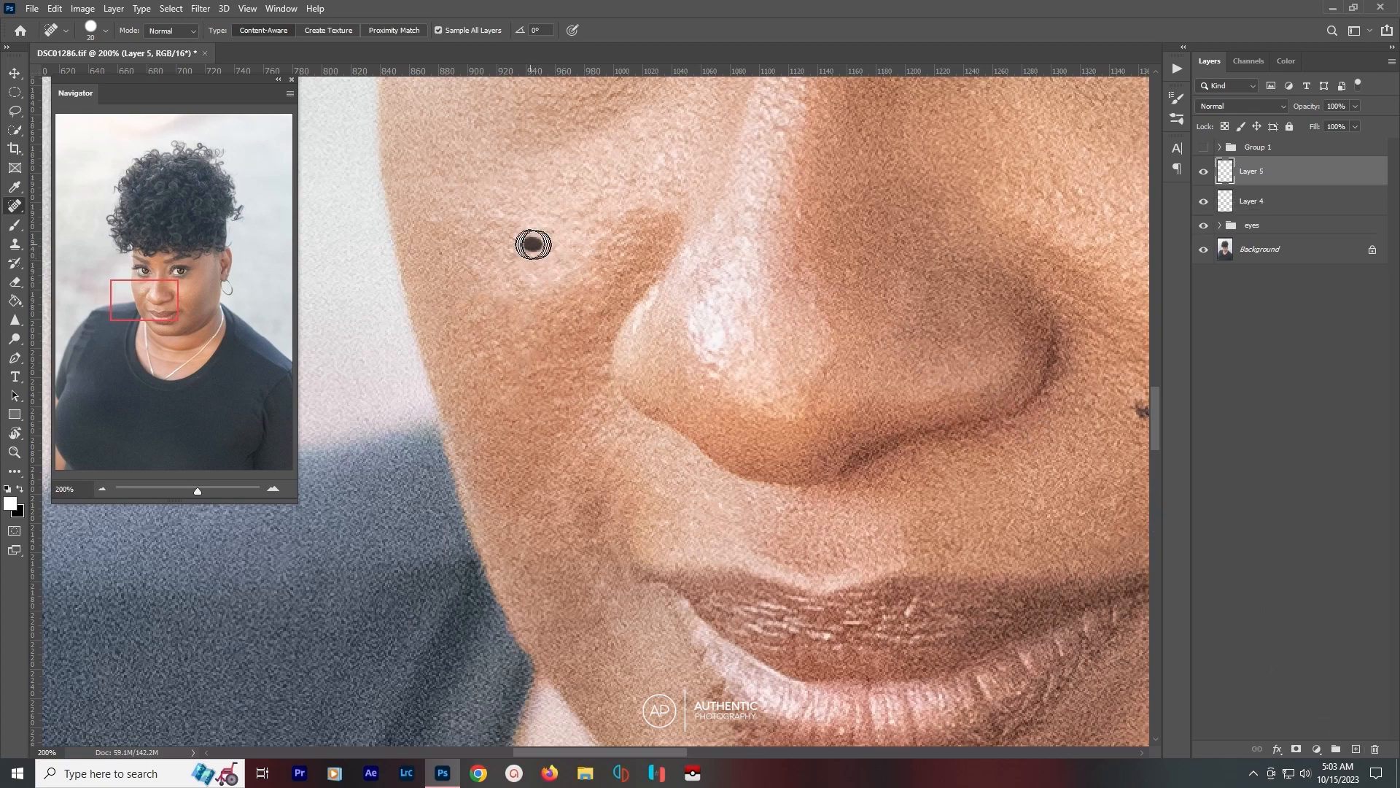
{"action": "mouse_move", "coordinate": [533, 244]}
{"action": "left_mouse_down"}
{"action": "mouse_move", "coordinate": [603, 230]}
{"action": "mouse_move", "coordinate": [597, 205]}
{"action": "mouse_move", "coordinate": [582, 212]}
{"action": "mouse_move", "coordinate": [634, 173]}
{"action": "mouse_move", "coordinate": [619, 187]}
{"action": "mouse_move", "coordinate": [684, 195]}
{"action": "mouse_move", "coordinate": [608, 218]}
{"action": "left_mouse_up"}
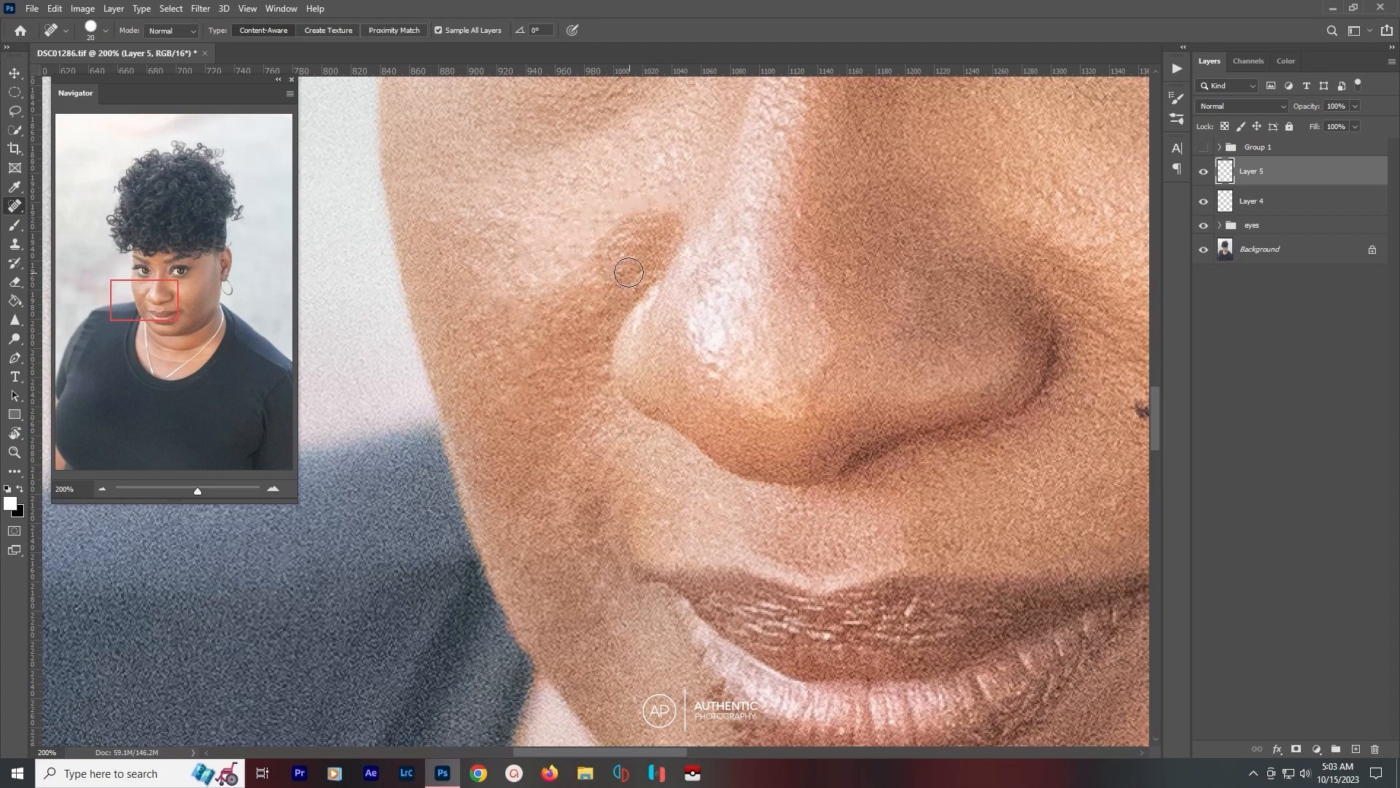
{"action": "mouse_move", "coordinate": [629, 272]}
{"action": "left_mouse_down"}
{"action": "mouse_move", "coordinate": [600, 320]}
{"action": "mouse_move", "coordinate": [584, 310]}
{"action": "mouse_move", "coordinate": [612, 331]}
{"action": "mouse_move", "coordinate": [591, 334]}
{"action": "left_mouse_up"}
{"action": "left_click_drag", "start_coordinate": [511, 256], "coordinate": [511, 258]}
{"action": "key", "text": "r"}
{"action": "left_click_drag", "start_coordinate": [608, 211], "coordinate": [563, 247]}
{"action": "key", "text": "Escape"}
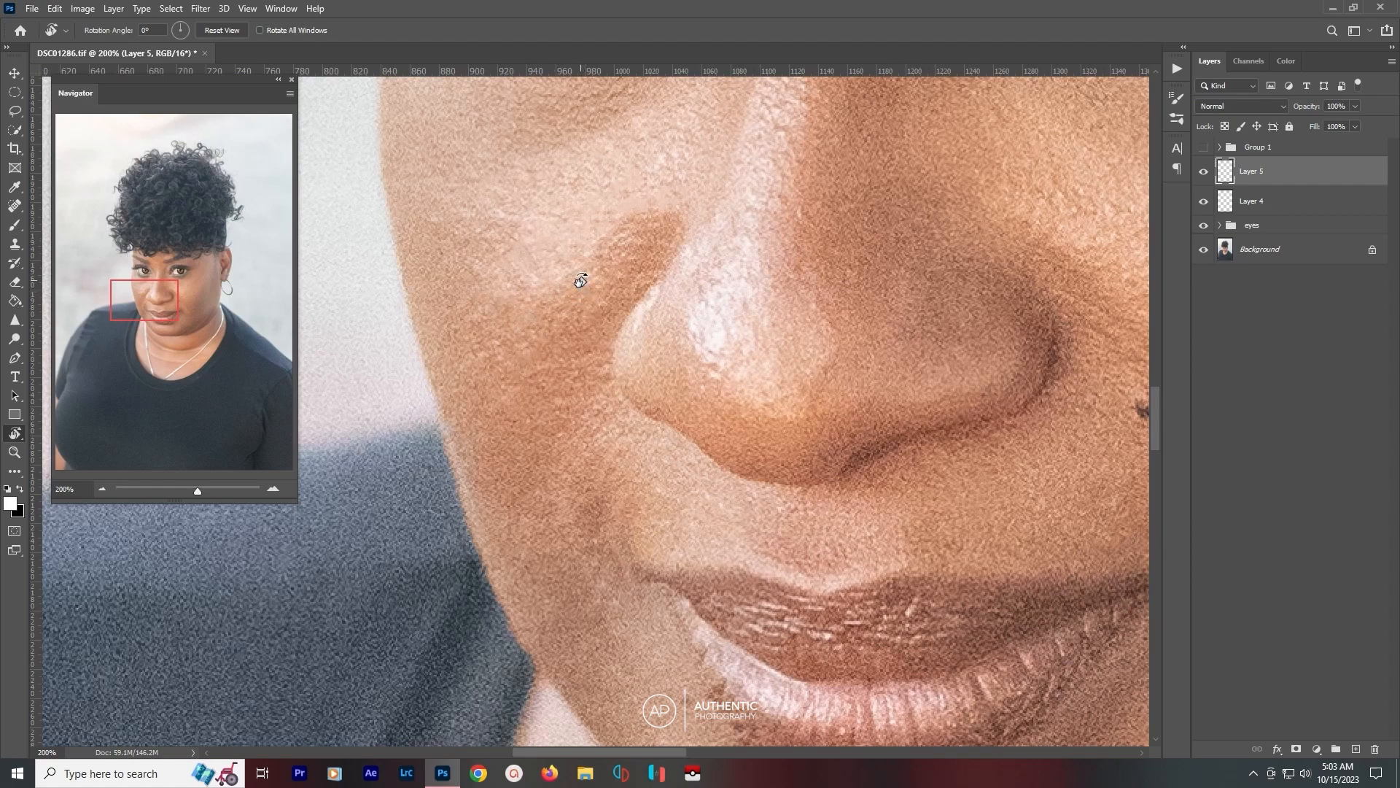
{"action": "left_click", "coordinate": [14, 210]}
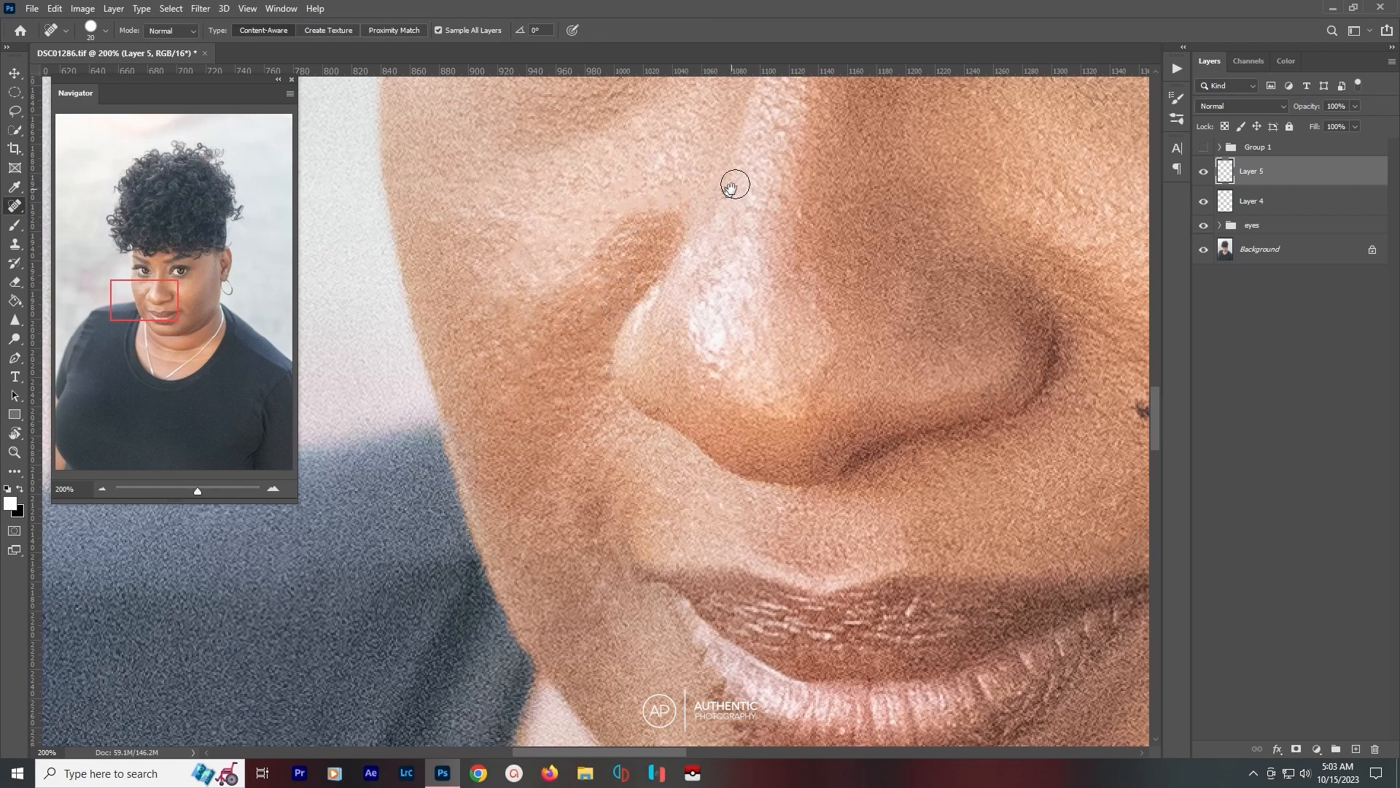
Heal the skin between the eyes and along the bridge of the nose with the Spot Healing Brush on Layer 5.
{"action": "left_click_drag", "start_coordinate": [731, 186], "coordinate": [666, 304]}
{"action": "mouse_move", "coordinate": [701, 162]}
{"action": "left_mouse_down"}
{"action": "mouse_move", "coordinate": [693, 307]}
{"action": "mouse_move", "coordinate": [693, 294]}
{"action": "left_mouse_up"}
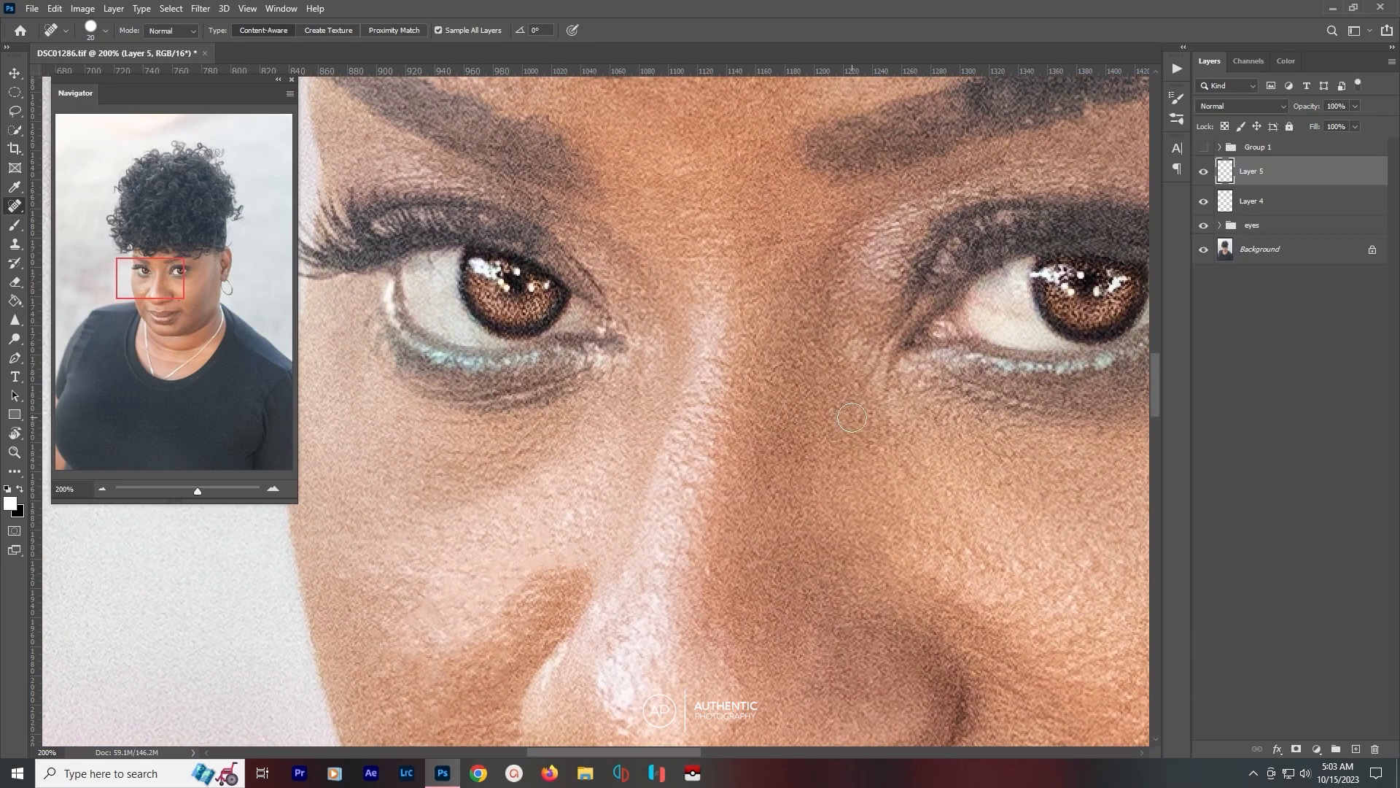
{"action": "mouse_move", "coordinate": [881, 449]}
{"action": "left_mouse_down"}
{"action": "mouse_move", "coordinate": [868, 442]}
{"action": "mouse_move", "coordinate": [883, 443]}
{"action": "left_mouse_up"}
{"action": "left_click_drag", "start_coordinate": [751, 325], "coordinate": [742, 305]}
{"action": "left_click_drag", "start_coordinate": [754, 247], "coordinate": [835, 232]}
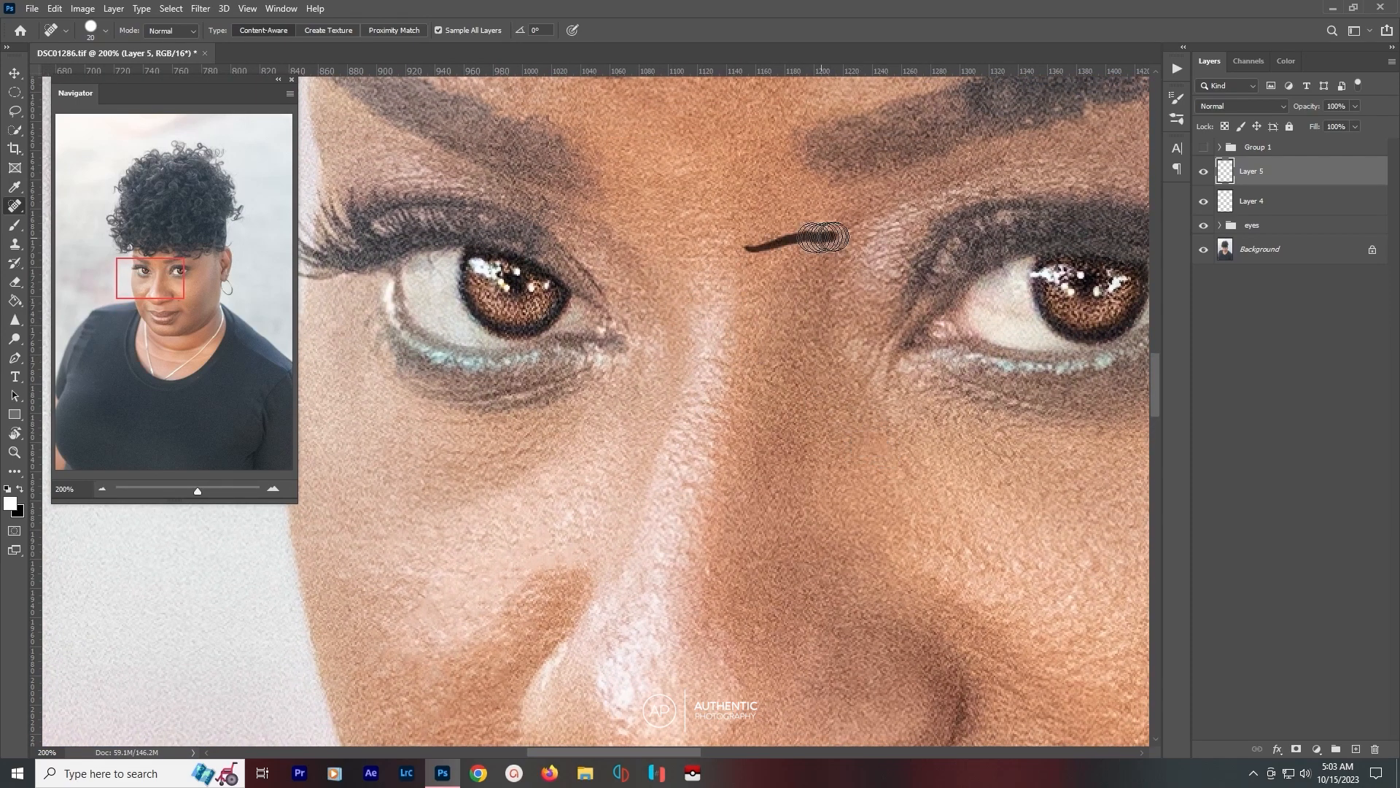
{"action": "left_click_drag", "start_coordinate": [496, 273], "coordinate": [628, 254]}
{"action": "mouse_move", "coordinate": [741, 425]}
{"action": "left_mouse_down"}
{"action": "mouse_move", "coordinate": [664, 484]}
{"action": "mouse_move", "coordinate": [682, 343]}
{"action": "mouse_move", "coordinate": [766, 423]}
{"action": "mouse_move", "coordinate": [785, 478]}
{"action": "left_mouse_up"}
{"action": "left_click_drag", "start_coordinate": [777, 489], "coordinate": [759, 509]}
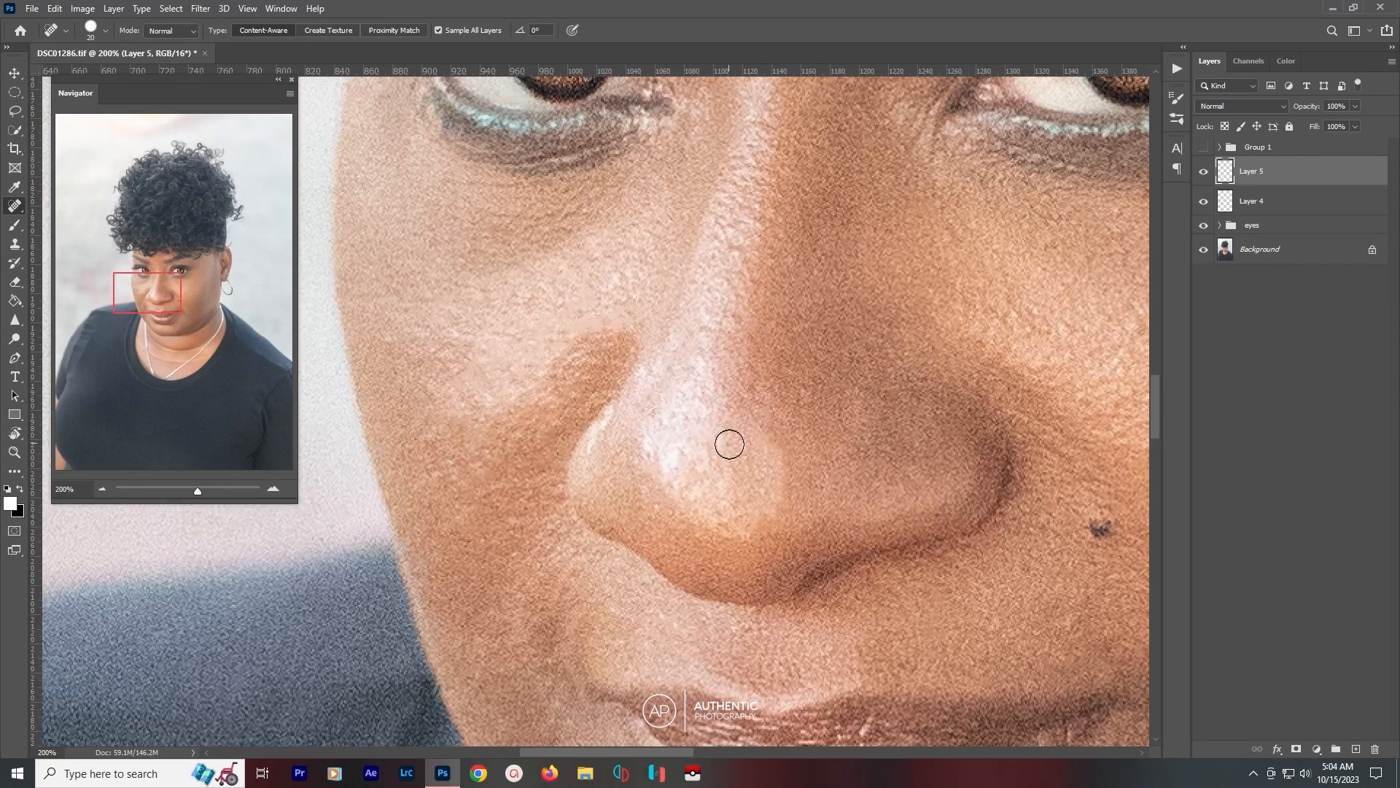
{"action": "left_click_drag", "start_coordinate": [724, 280], "coordinate": [741, 300]}
Heal the bright flecks and creases along the lower lip's edge, from the left corner to the right side.
{"action": "left_click_drag", "start_coordinate": [835, 671], "coordinate": [643, 347]}
{"action": "left_click_drag", "start_coordinate": [672, 407], "coordinate": [669, 412]}
{"action": "left_click_drag", "start_coordinate": [732, 457], "coordinate": [758, 503]}
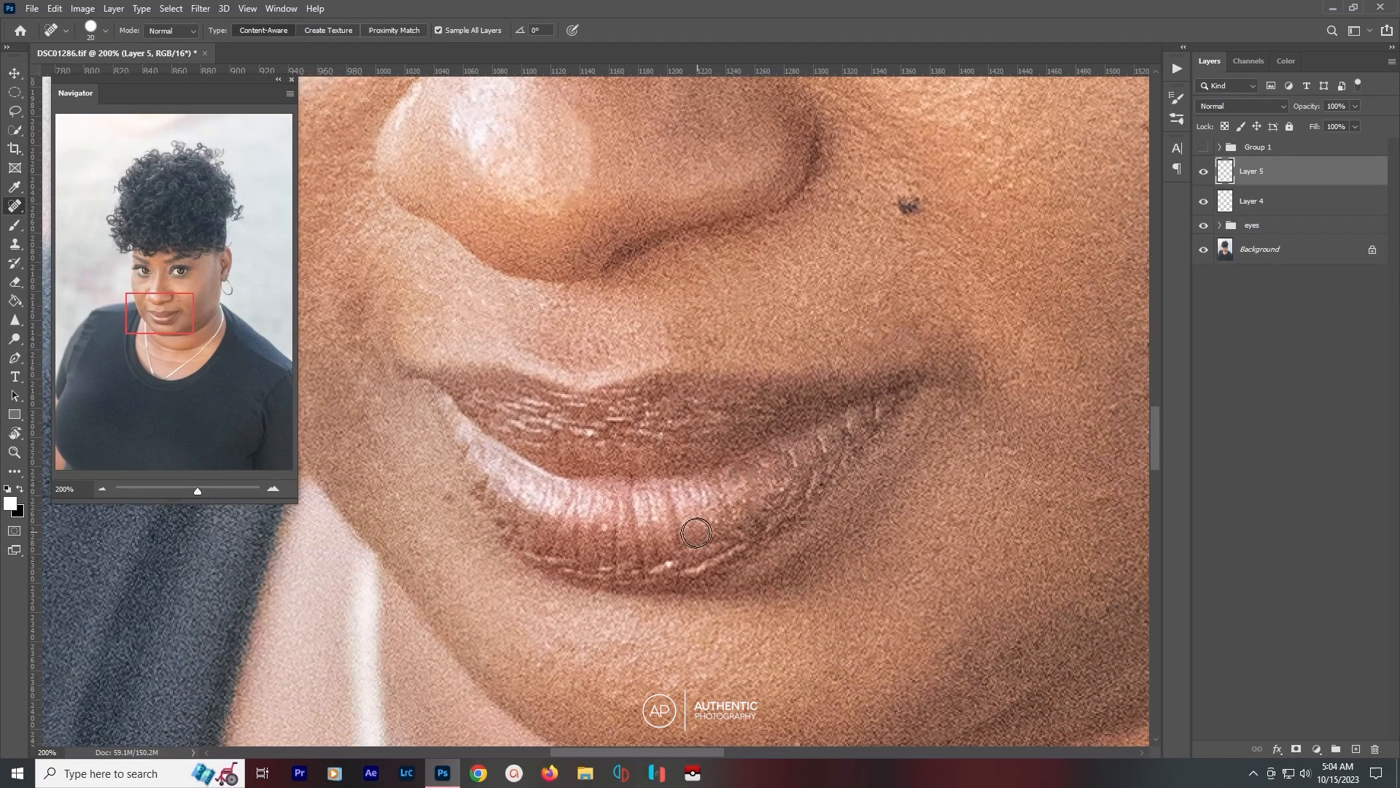
{"action": "left_click_drag", "start_coordinate": [563, 571], "coordinate": [573, 572]}
{"action": "mouse_move", "coordinate": [615, 568]}
{"action": "left_mouse_down"}
{"action": "mouse_move", "coordinate": [636, 542]}
{"action": "mouse_move", "coordinate": [667, 564]}
{"action": "left_mouse_up"}
{"action": "left_click_drag", "start_coordinate": [435, 497], "coordinate": [569, 494]}
{"action": "left_click", "coordinate": [504, 461]}
{"action": "left_click", "coordinate": [507, 515]}
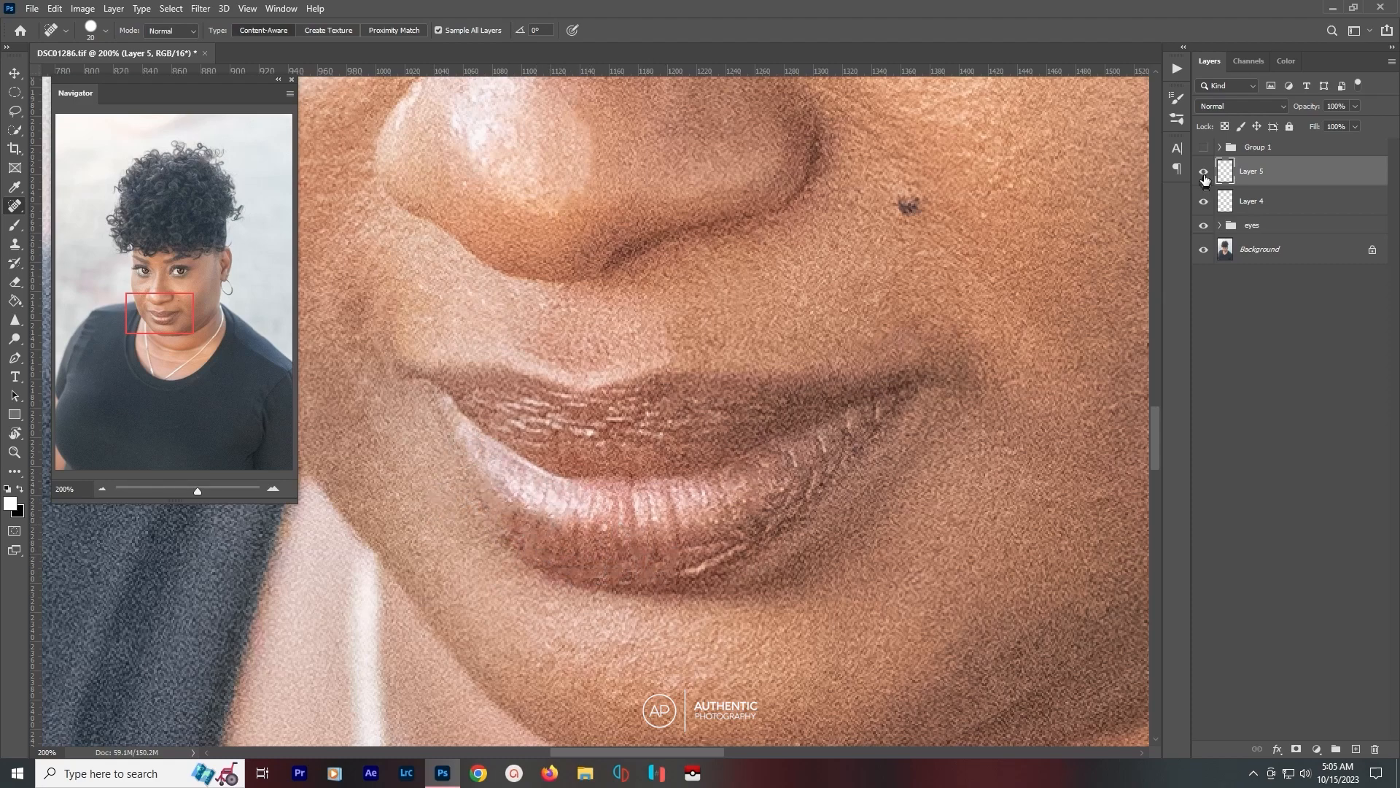
{"action": "mouse_move", "coordinate": [700, 559]}
{"action": "left_mouse_down"}
{"action": "mouse_move", "coordinate": [712, 556]}
{"action": "mouse_move", "coordinate": [687, 547]}
{"action": "left_mouse_up"}
{"action": "left_click", "coordinate": [775, 509]}
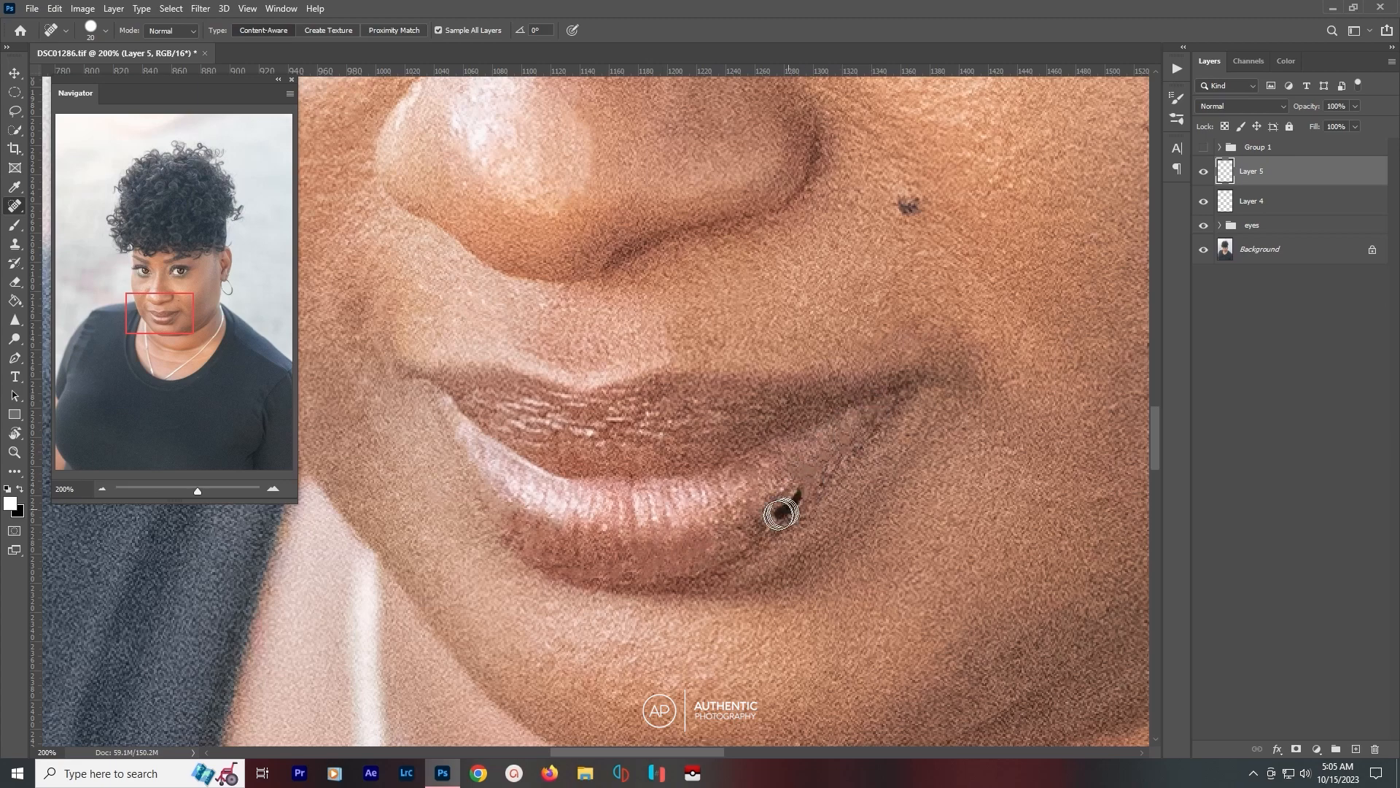
Show the black-and-white adjustment group again and heal a bright patch on the right cheek.
{"action": "key", "text": "ctrl+0"}
{"action": "key", "text": "ctrl+plus"}
{"action": "key", "text": "ctrl+plus"}
{"action": "key", "text": "ctrl+plus"}
{"action": "key", "text": "ctrl+plus"}
{"action": "key", "text": "ctrl+plus"}
{"action": "left_click", "coordinate": [1203, 148]}
{"action": "key", "text": "ctrl+plus"}
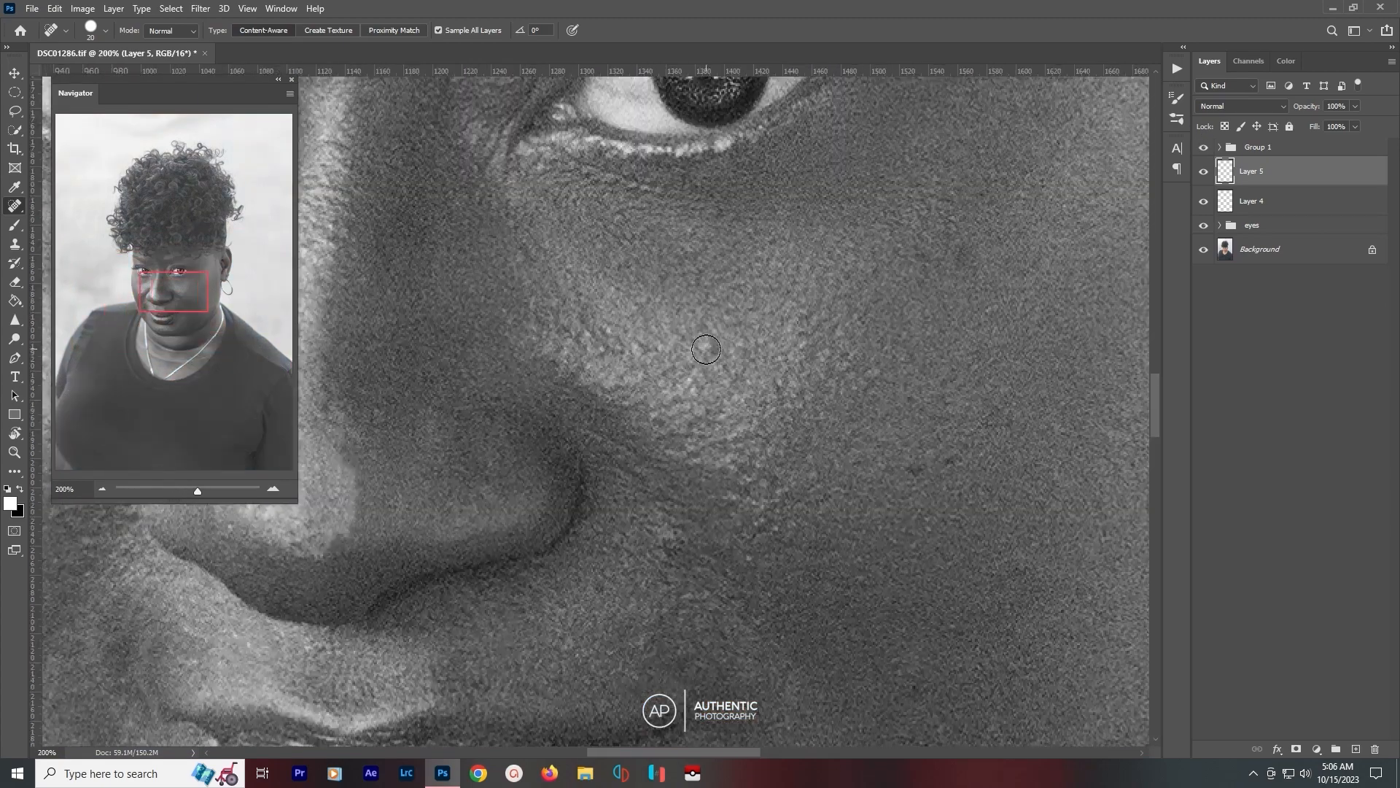
{"action": "left_click_drag", "start_coordinate": [637, 351], "coordinate": [659, 348]}
Set the healing brush size to 45 and heal the skin under the right eye and on the upper cheek beside the nose.
{"action": "key", "text": "]"}
{"action": "key", "text": "]"}
{"action": "key", "text": "]"}
{"action": "key", "text": "]"}
{"action": "key", "text": "]"}
{"action": "left_click", "coordinate": [684, 236]}
{"action": "left_click_drag", "start_coordinate": [512, 232], "coordinate": [505, 267]}
{"action": "left_click_drag", "start_coordinate": [597, 319], "coordinate": [607, 336]}
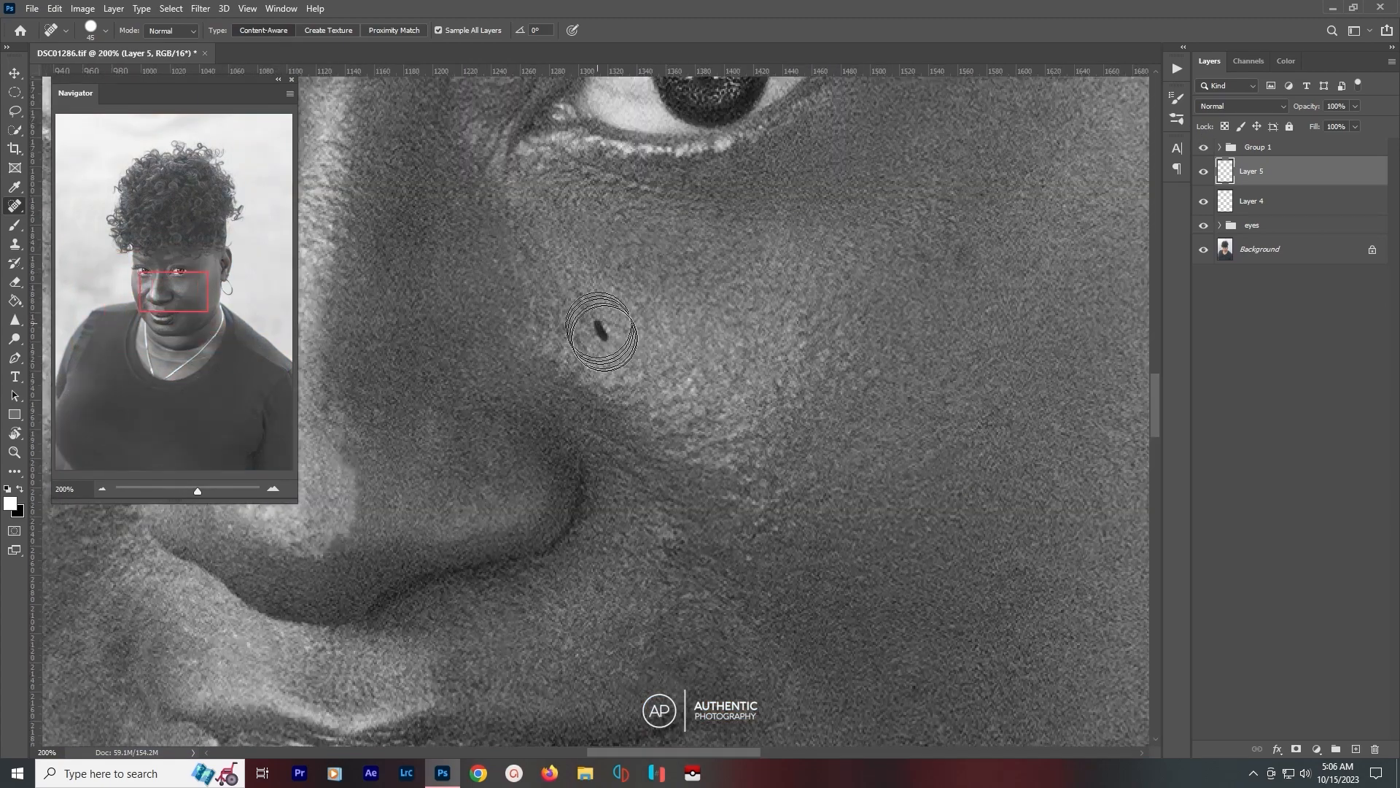
Heal the fold beside the right nostril and the rough texture across the right cheek with broad strokes.
{"action": "mouse_move", "coordinate": [542, 300]}
{"action": "left_mouse_down"}
{"action": "mouse_move", "coordinate": [573, 326]}
{"action": "mouse_move", "coordinate": [553, 362]}
{"action": "left_mouse_up"}
{"action": "left_click_drag", "start_coordinate": [604, 443], "coordinate": [621, 459]}
{"action": "left_click_drag", "start_coordinate": [677, 555], "coordinate": [728, 605]}
{"action": "left_click_drag", "start_coordinate": [585, 378], "coordinate": [627, 413]}
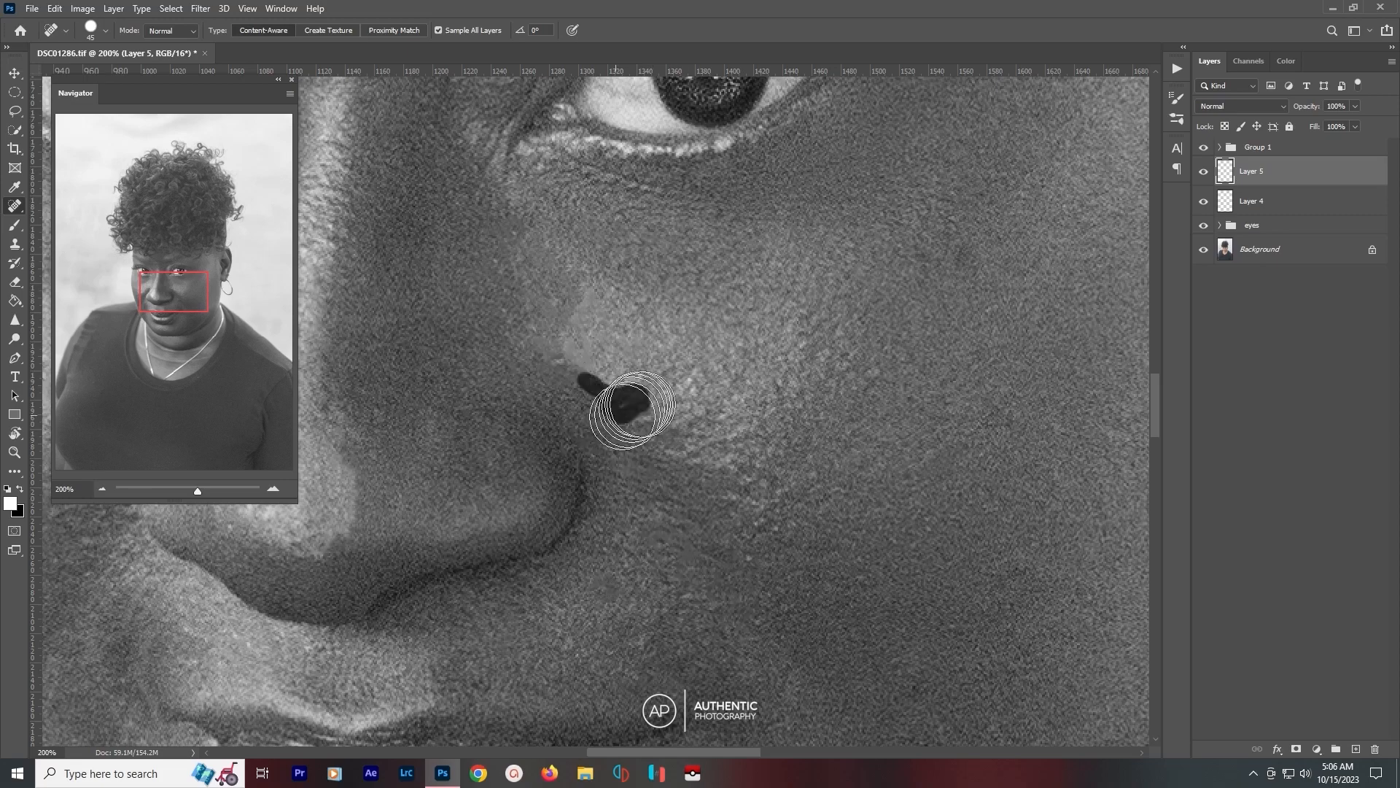
{"action": "left_click_drag", "start_coordinate": [682, 375], "coordinate": [718, 340]}
Heal an uneven patch on the lower right cheek beside the mouth corner.
{"action": "left_click_drag", "start_coordinate": [983, 237], "coordinate": [696, 198]}
{"action": "left_click_drag", "start_coordinate": [620, 661], "coordinate": [725, 376]}
{"action": "left_click_drag", "start_coordinate": [681, 508], "coordinate": [623, 508]}
{"action": "left_click_drag", "start_coordinate": [635, 493], "coordinate": [953, 322]}
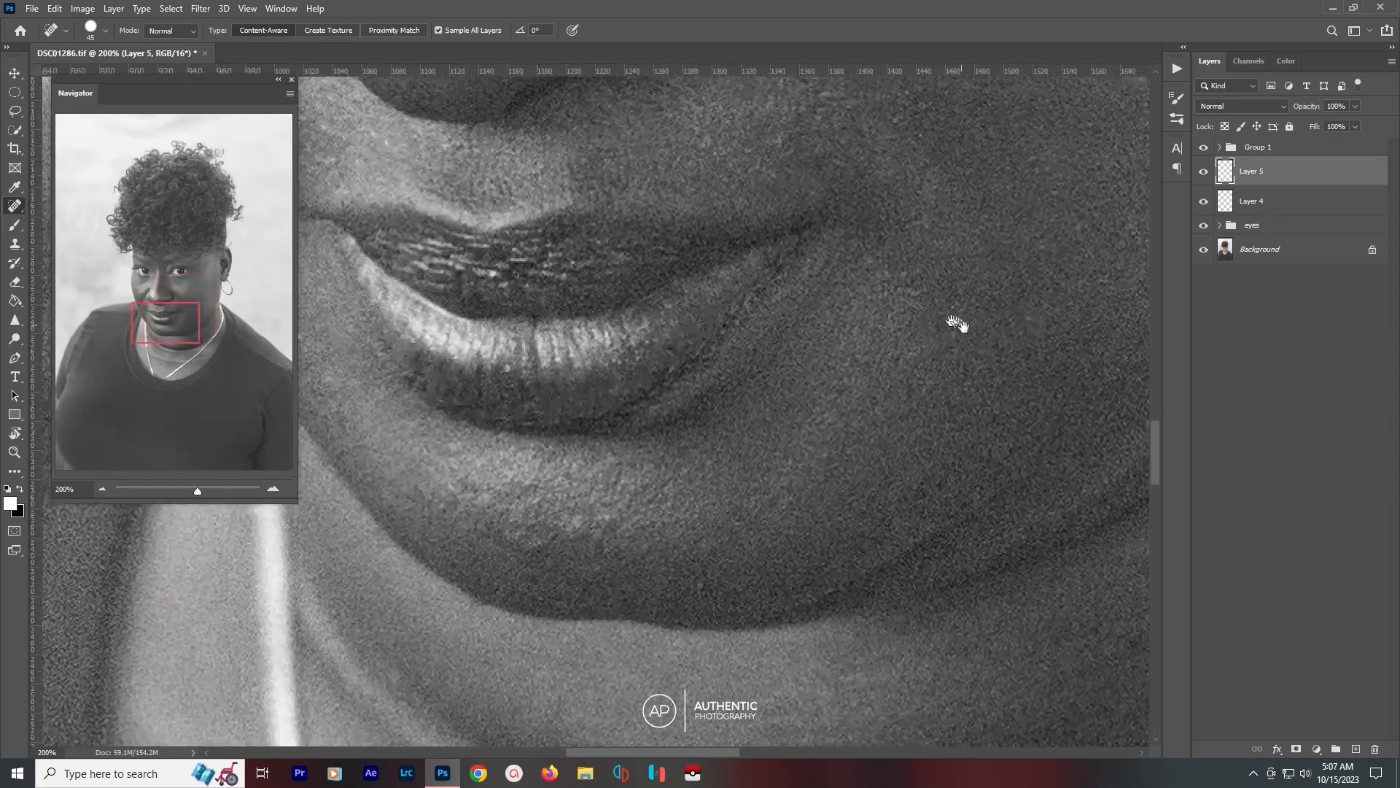
Heal the uneven bright patches on the chin below the lower lip.
{"action": "left_click_drag", "start_coordinate": [521, 498], "coordinate": [452, 480]}
{"action": "mouse_move", "coordinate": [635, 468]}
{"action": "left_mouse_down"}
{"action": "mouse_move", "coordinate": [576, 491]}
{"action": "mouse_move", "coordinate": [657, 461]}
{"action": "left_mouse_up"}
{"action": "left_click_drag", "start_coordinate": [632, 483], "coordinate": [582, 524]}
Heal the uneven skin under the chin and across the upper neck.
{"action": "left_click_drag", "start_coordinate": [1082, 682], "coordinate": [978, 343]}
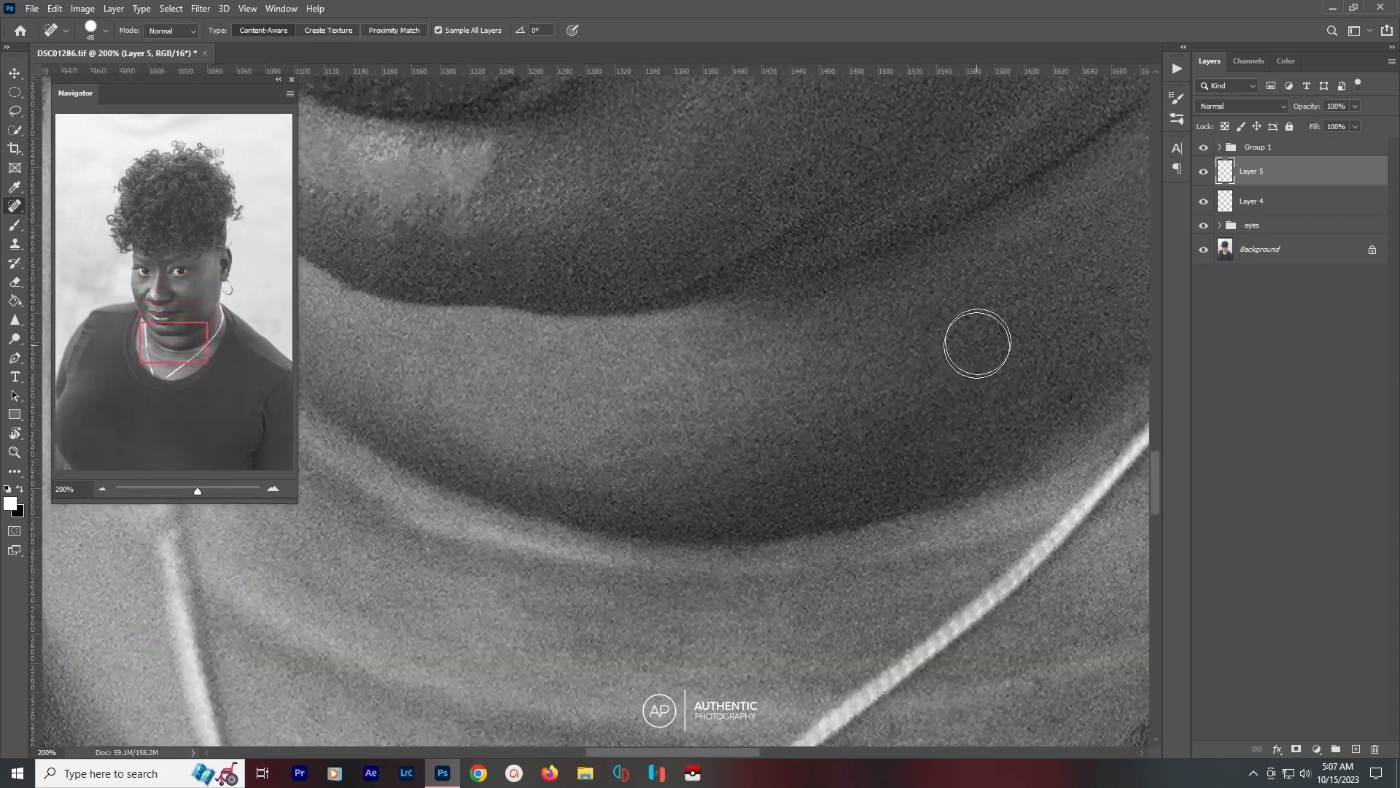
{"action": "left_click_drag", "start_coordinate": [912, 634], "coordinate": [765, 353]}
{"action": "left_click_drag", "start_coordinate": [949, 359], "coordinate": [882, 406]}
{"action": "left_click", "coordinate": [877, 688]}
{"action": "key", "text": "ctrl+minus"}
{"action": "key", "text": "ctrl+minus"}
{"action": "left_click_drag", "start_coordinate": [795, 394], "coordinate": [994, 558]}
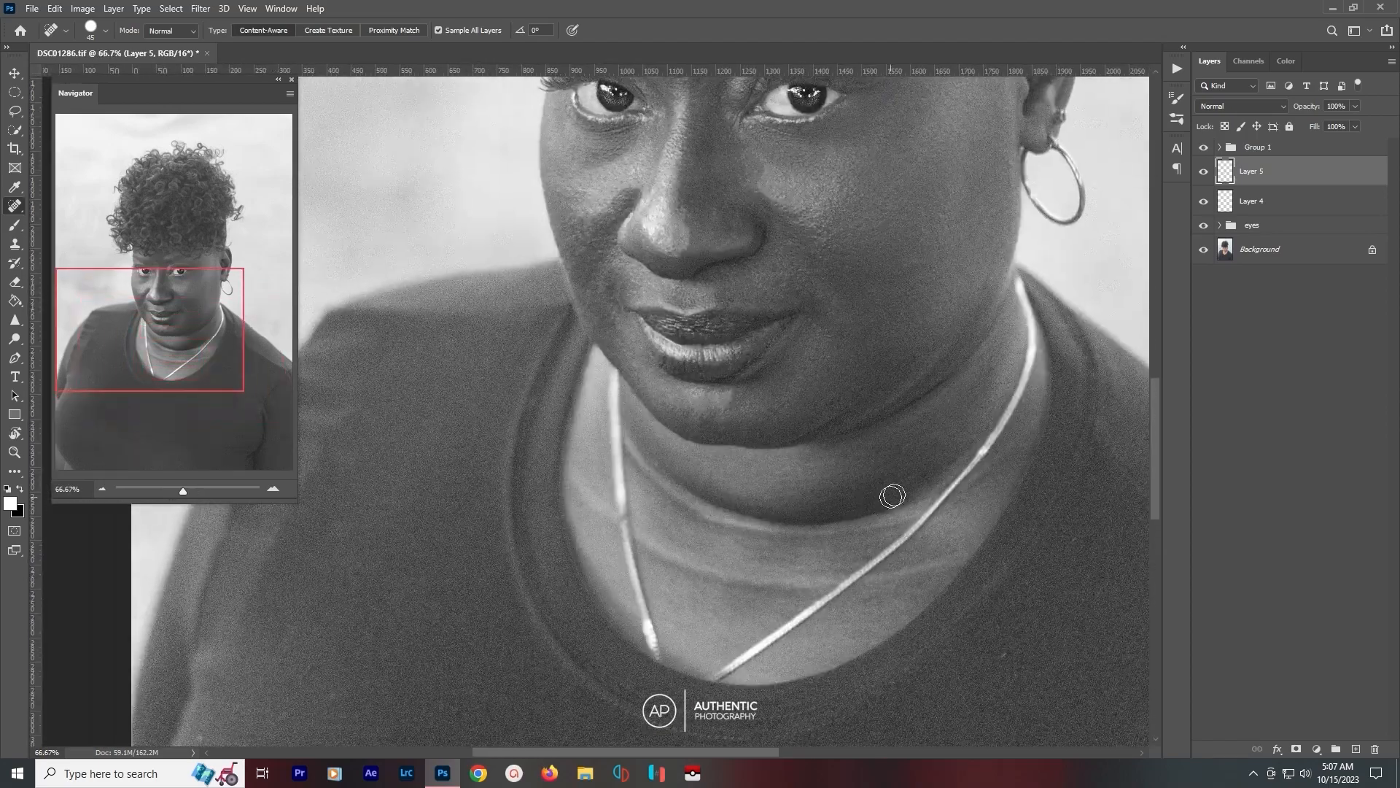
{"action": "mouse_move", "coordinate": [888, 502]}
{"action": "left_mouse_down"}
{"action": "mouse_move", "coordinate": [806, 527]}
{"action": "mouse_move", "coordinate": [645, 448]}
{"action": "mouse_move", "coordinate": [797, 510]}
{"action": "mouse_move", "coordinate": [927, 471]}
{"action": "left_mouse_up"}
Set the healing brush size to 70, hide the black-and-white adjustment group, and heal the neck creases around the necklace.
{"action": "key", "text": "bracketright"}
{"action": "key", "text": "bracketright"}
{"action": "key", "text": "bracketright"}
{"action": "left_click", "coordinate": [1203, 148]}
{"action": "mouse_move", "coordinate": [802, 485]}
{"action": "left_mouse_down"}
{"action": "mouse_move", "coordinate": [907, 462]}
{"action": "mouse_move", "coordinate": [922, 484]}
{"action": "left_mouse_up"}
{"action": "mouse_move", "coordinate": [638, 441]}
{"action": "left_mouse_down"}
{"action": "mouse_move", "coordinate": [678, 487]}
{"action": "mouse_move", "coordinate": [654, 549]}
{"action": "left_mouse_up"}
{"action": "left_click", "coordinate": [582, 473]}
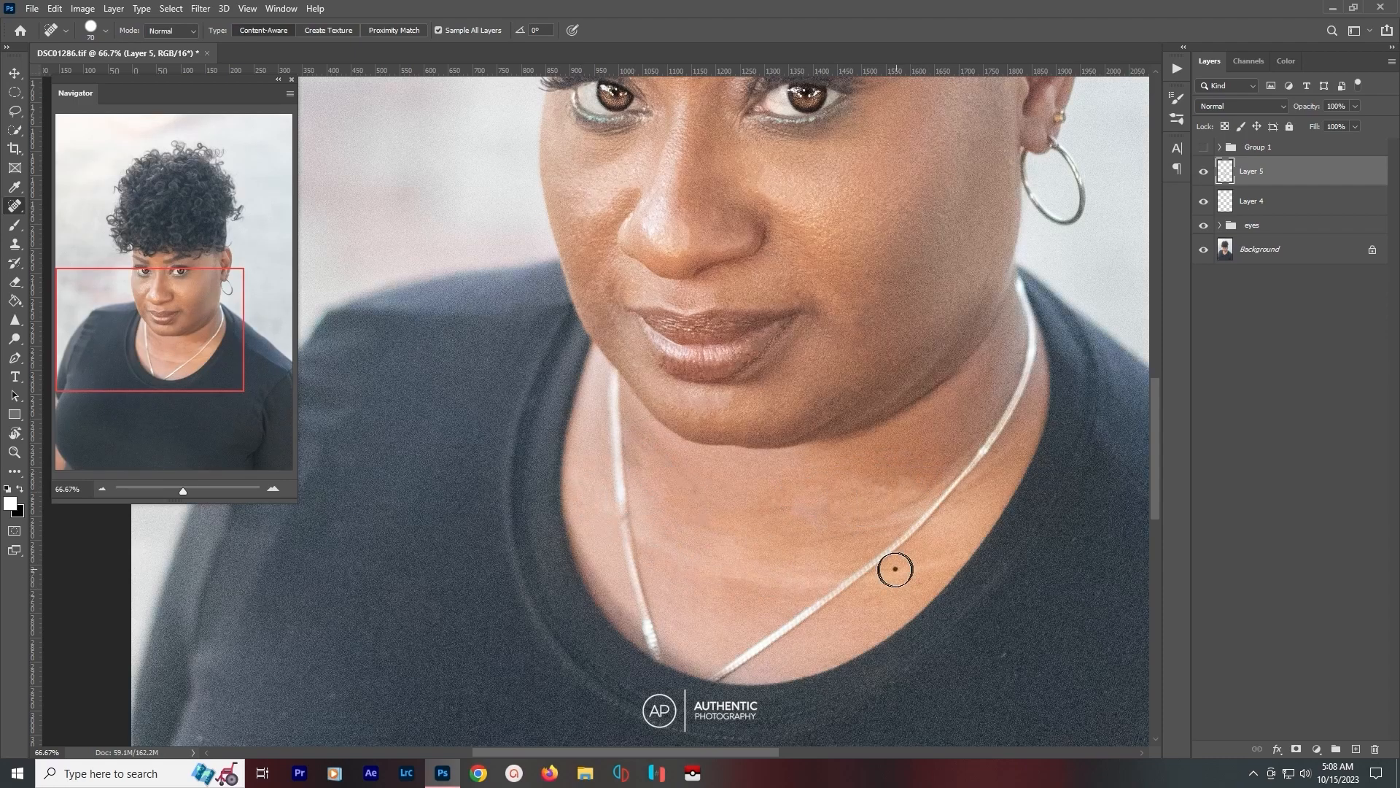
{"action": "left_click_drag", "start_coordinate": [894, 569], "coordinate": [930, 570]}
{"action": "left_click_drag", "start_coordinate": [821, 534], "coordinate": [936, 468]}
{"action": "left_click_drag", "start_coordinate": [746, 503], "coordinate": [796, 503]}
Add a new empty layer above Layer 5 and heal away the dark stray curl above the ear.
{"action": "left_click_drag", "start_coordinate": [970, 145], "coordinate": [838, 427]}
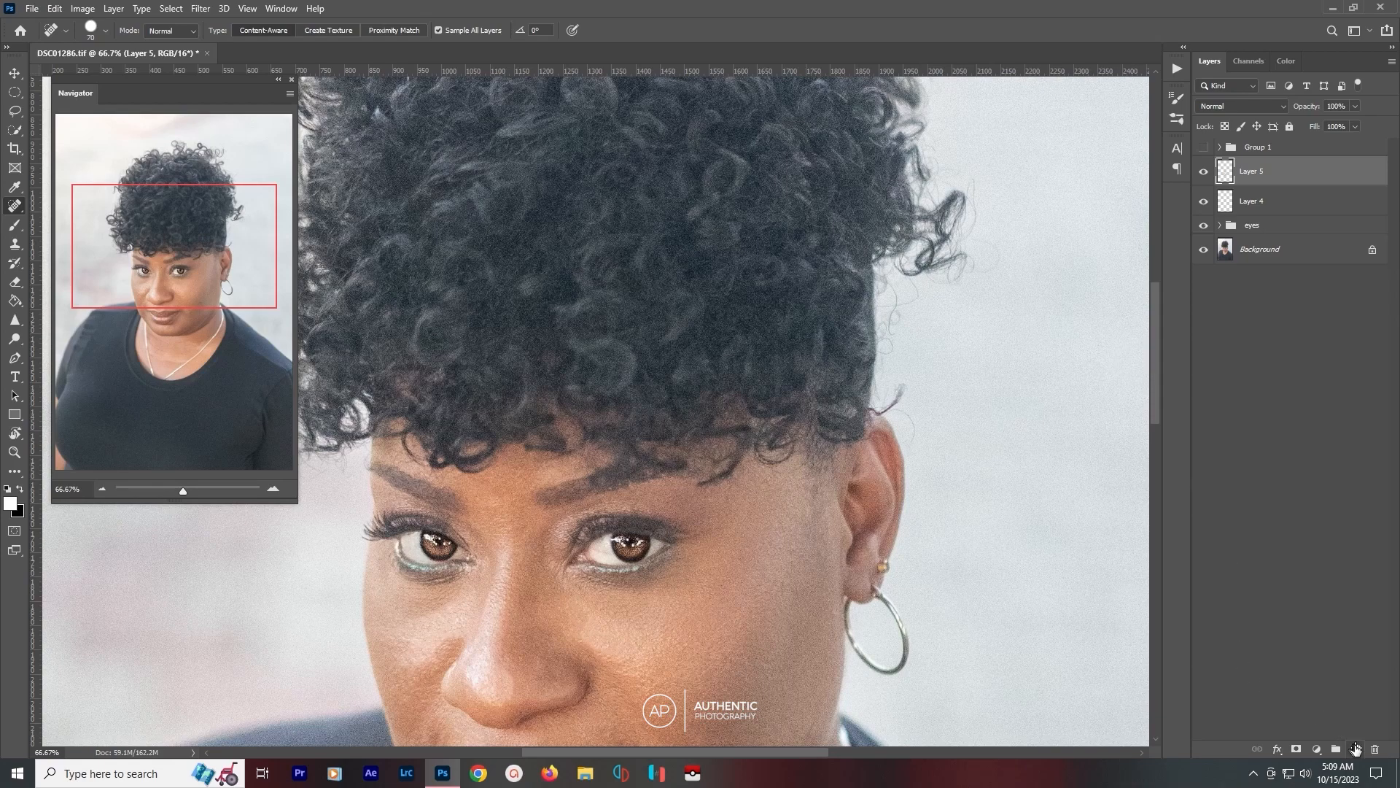
{"action": "left_click", "coordinate": [1357, 748]}
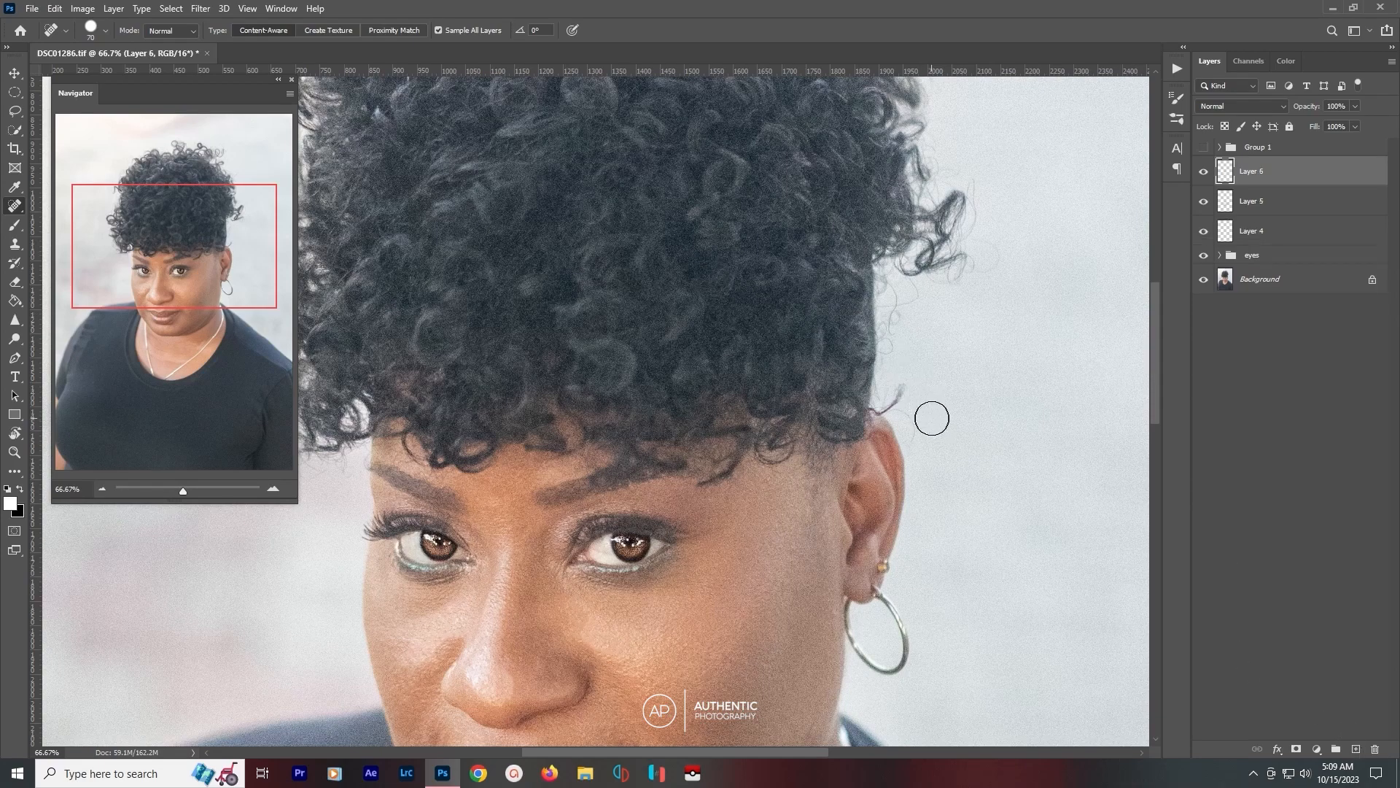
{"action": "left_click_drag", "start_coordinate": [946, 394], "coordinate": [839, 387]}
{"action": "key", "text": "ctrl+plus"}
{"action": "key", "text": "ctrl+plus"}
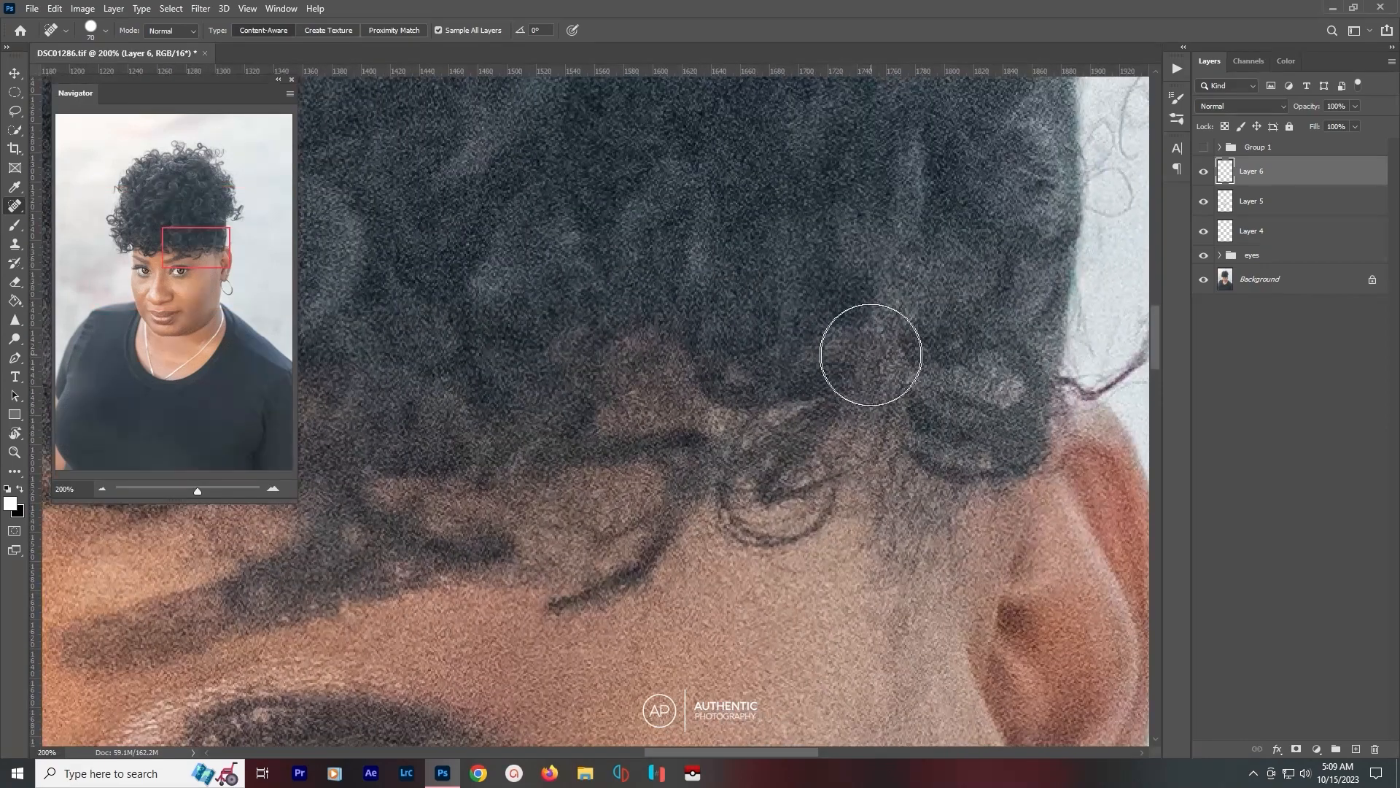
{"action": "mouse_move", "coordinate": [934, 328]}
{"action": "left_mouse_down"}
{"action": "mouse_move", "coordinate": [762, 320]}
{"action": "mouse_move", "coordinate": [625, 359]}
{"action": "mouse_move", "coordinate": [532, 363]}
{"action": "left_mouse_up"}
{"action": "mouse_move", "coordinate": [807, 510]}
{"action": "left_mouse_down"}
{"action": "mouse_move", "coordinate": [788, 431]}
{"action": "mouse_move", "coordinate": [737, 400]}
{"action": "left_mouse_up"}
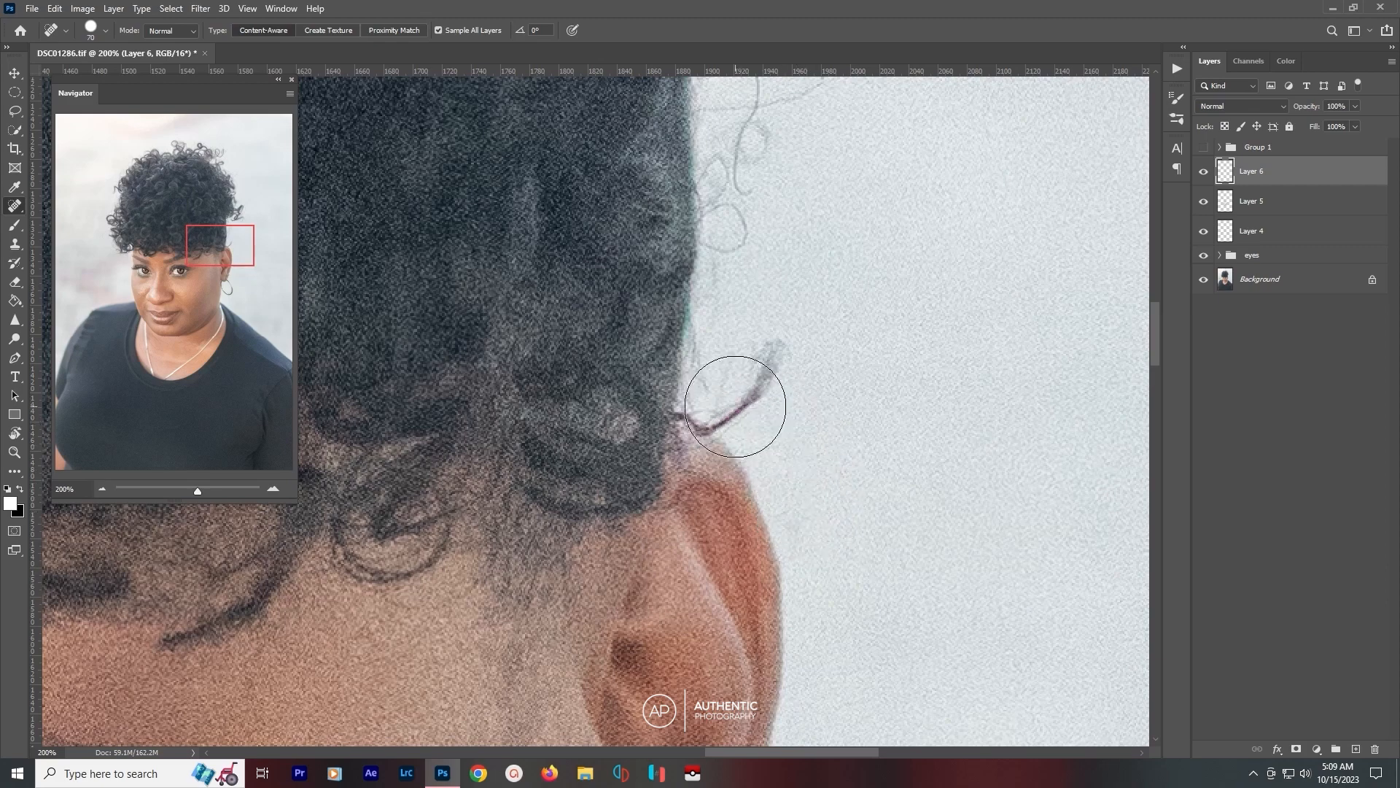
{"action": "mouse_move", "coordinate": [797, 330]}
{"action": "left_mouse_down"}
{"action": "mouse_move", "coordinate": [734, 391]}
{"action": "mouse_move", "coordinate": [733, 412]}
{"action": "mouse_move", "coordinate": [686, 423]}
{"action": "mouse_move", "coordinate": [721, 400]}
{"action": "mouse_move", "coordinate": [704, 409]}
{"action": "mouse_move", "coordinate": [707, 383]}
{"action": "left_mouse_up"}
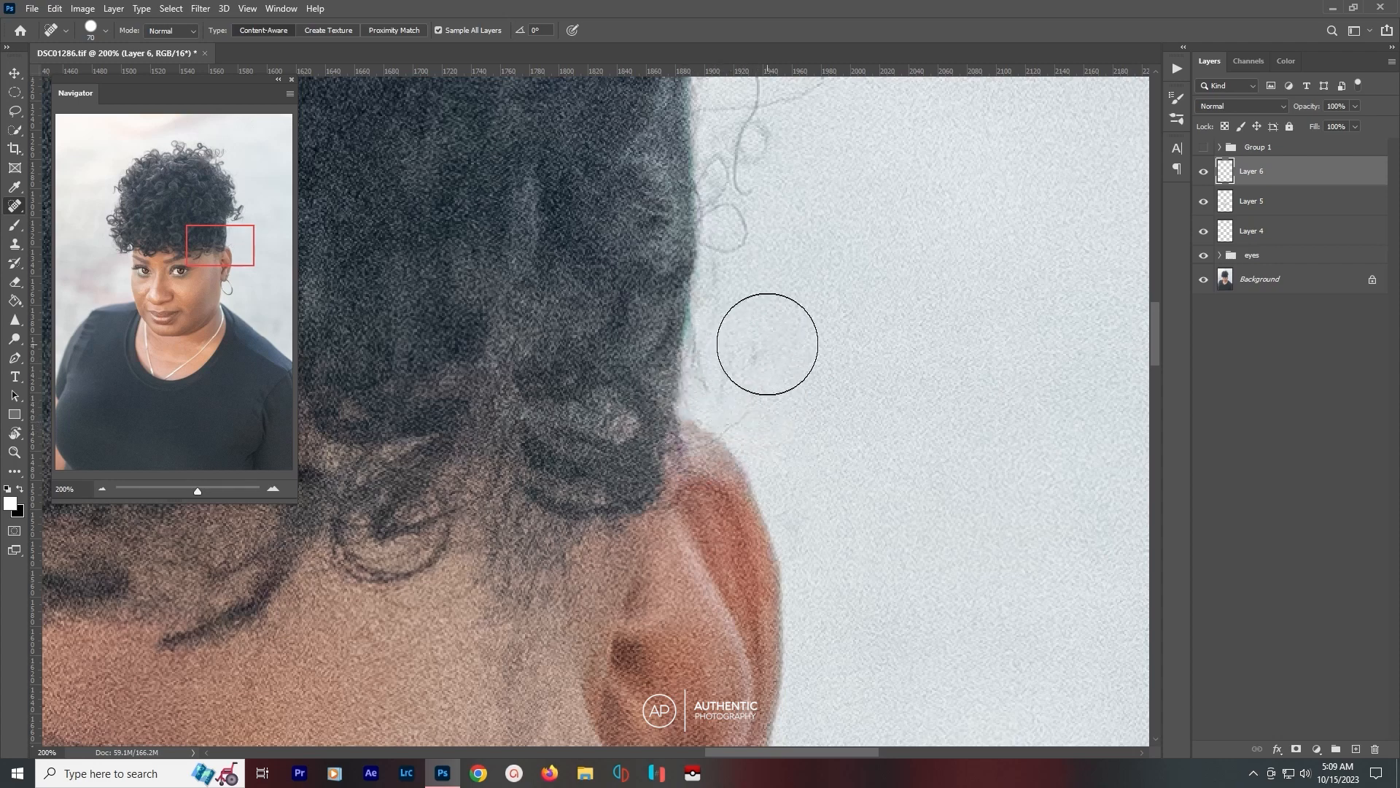
Heal the remaining flyaway hairs and small loops against the background along the hair edge above the ear.
{"action": "mouse_move", "coordinate": [761, 346]}
{"action": "left_mouse_down"}
{"action": "mouse_move", "coordinate": [708, 398]}
{"action": "mouse_move", "coordinate": [723, 325]}
{"action": "left_mouse_up"}
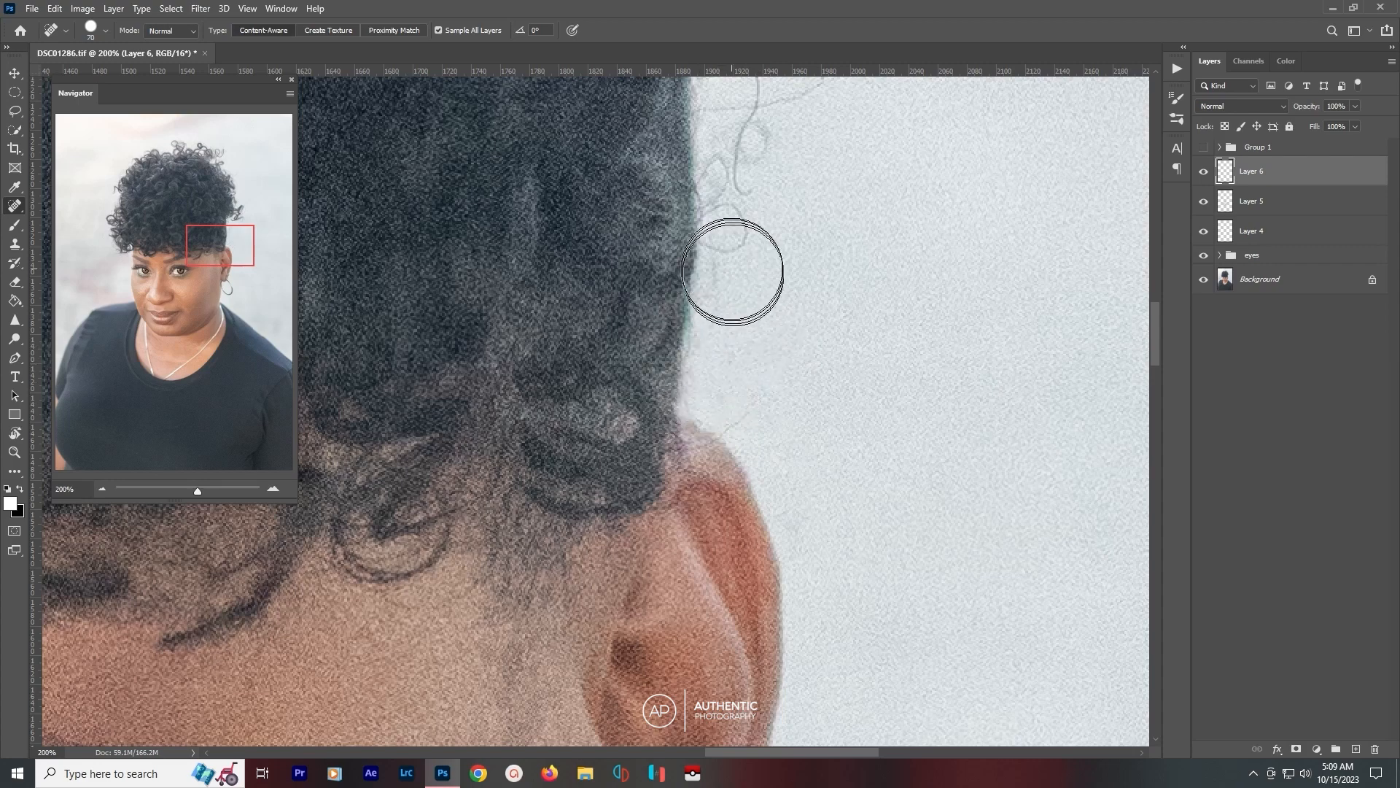
{"action": "left_click", "coordinate": [718, 331]}
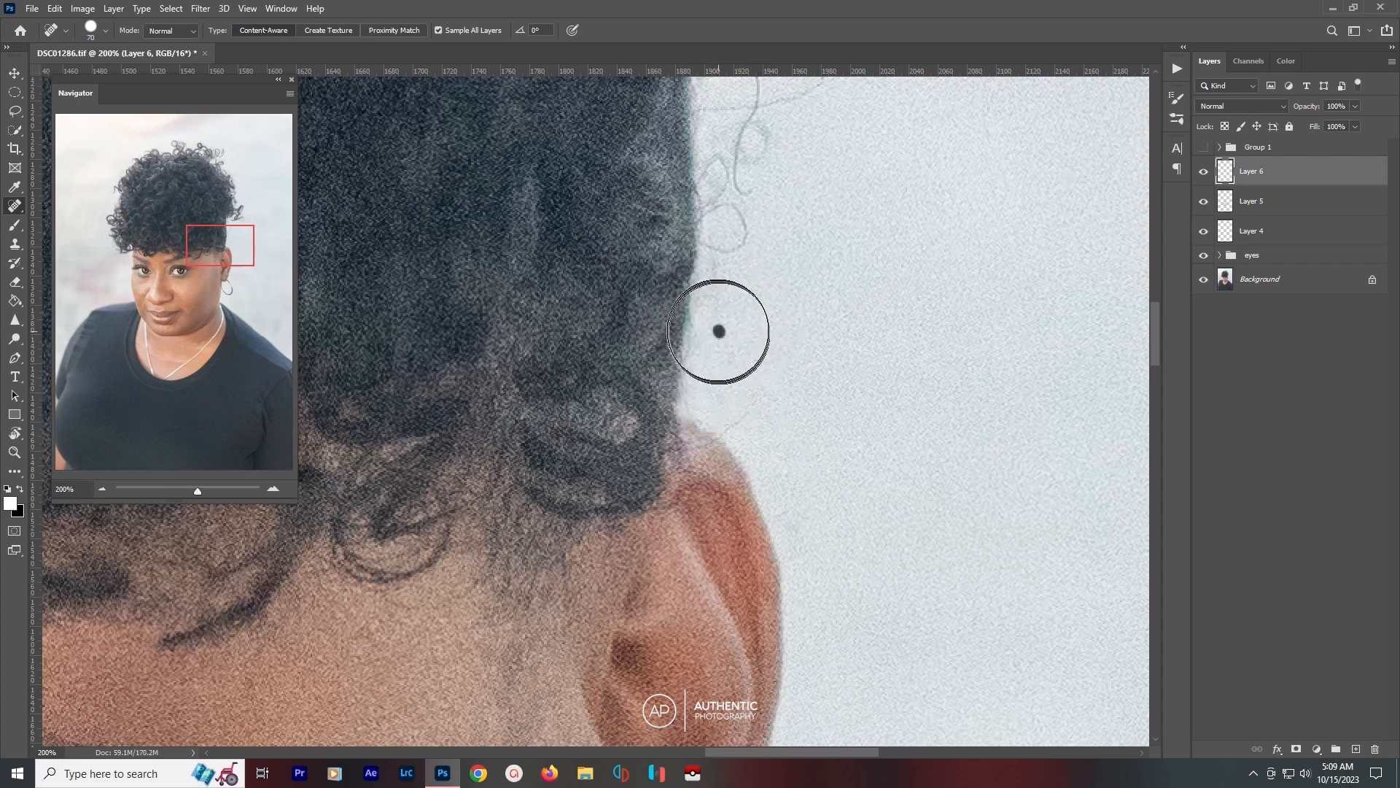
{"action": "mouse_move", "coordinate": [717, 326]}
{"action": "left_mouse_down"}
{"action": "mouse_move", "coordinate": [734, 227]}
{"action": "mouse_move", "coordinate": [722, 163]}
{"action": "mouse_move", "coordinate": [742, 174]}
{"action": "mouse_move", "coordinate": [733, 144]}
{"action": "mouse_move", "coordinate": [755, 139]}
{"action": "mouse_move", "coordinate": [752, 123]}
{"action": "left_mouse_up"}
Heal the thin loose strands against the background just below the protruding curls beside the hair.
{"action": "left_click_drag", "start_coordinate": [840, 237], "coordinate": [783, 476]}
{"action": "left_click_drag", "start_coordinate": [689, 492], "coordinate": [693, 446]}
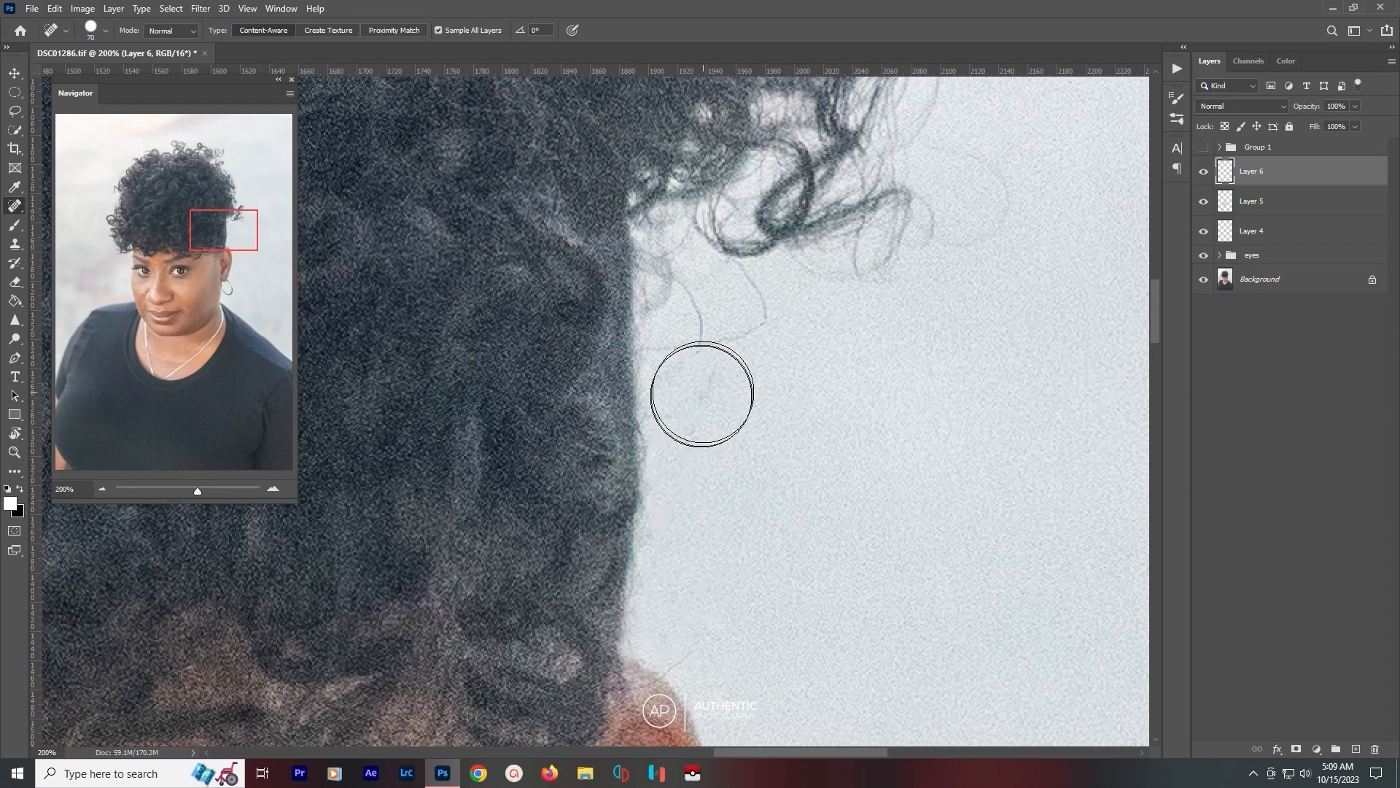
{"action": "left_click_drag", "start_coordinate": [709, 372], "coordinate": [647, 419]}
{"action": "mouse_move", "coordinate": [755, 305]}
{"action": "left_mouse_down"}
{"action": "mouse_move", "coordinate": [763, 313]}
{"action": "mouse_move", "coordinate": [760, 287]}
{"action": "mouse_move", "coordinate": [740, 273]}
{"action": "mouse_move", "coordinate": [759, 313]}
{"action": "mouse_move", "coordinate": [701, 333]}
{"action": "mouse_move", "coordinate": [680, 290]}
{"action": "left_mouse_up"}
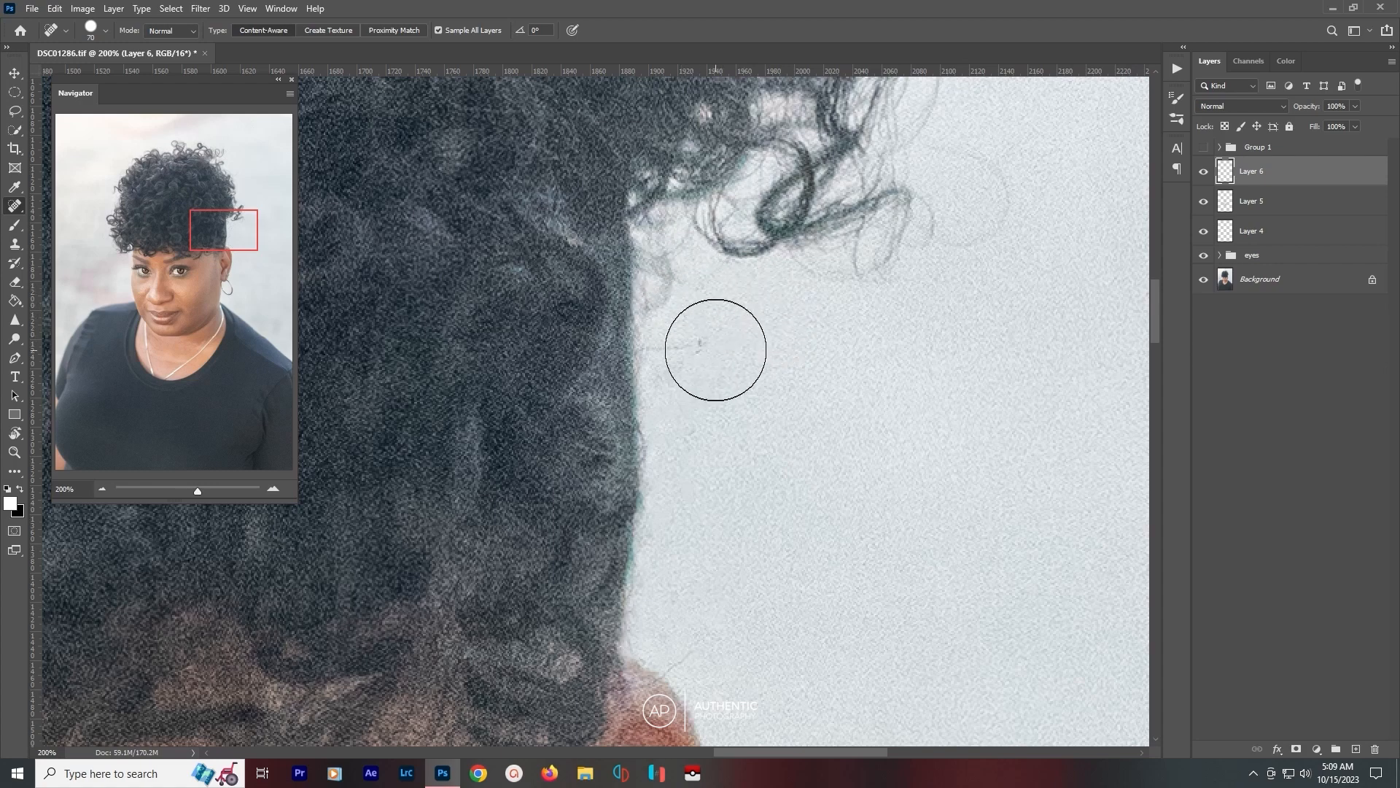
{"action": "left_click_drag", "start_coordinate": [709, 342], "coordinate": [651, 341]}
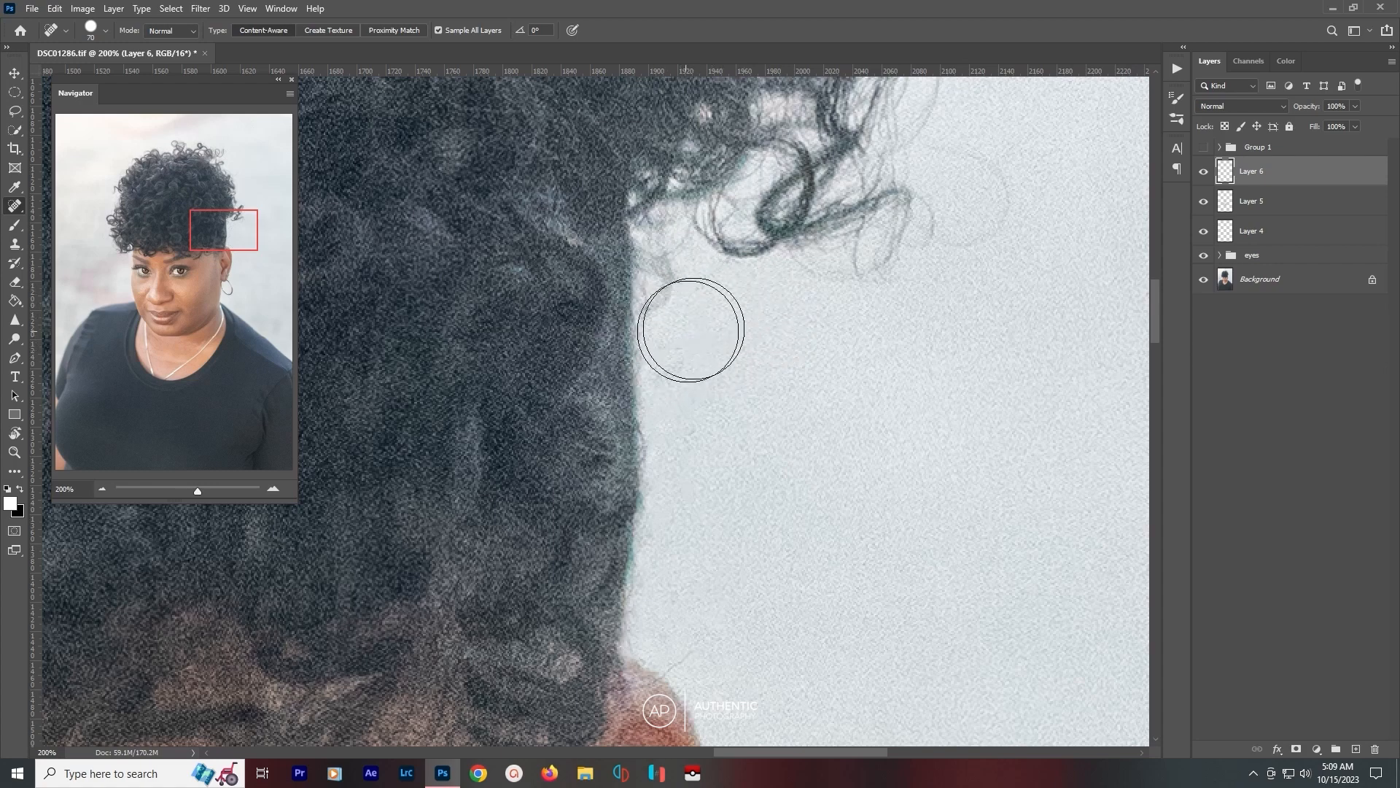
Stamp the visible retouching into a new merged layer above Layer 6, leaving only it and the Background shown.
{"action": "mouse_move", "coordinate": [837, 319]}
{"action": "left_mouse_down"}
{"action": "mouse_move", "coordinate": [776, 400]}
{"action": "mouse_move", "coordinate": [682, 475]}
{"action": "mouse_move", "coordinate": [659, 468]}
{"action": "left_mouse_up"}
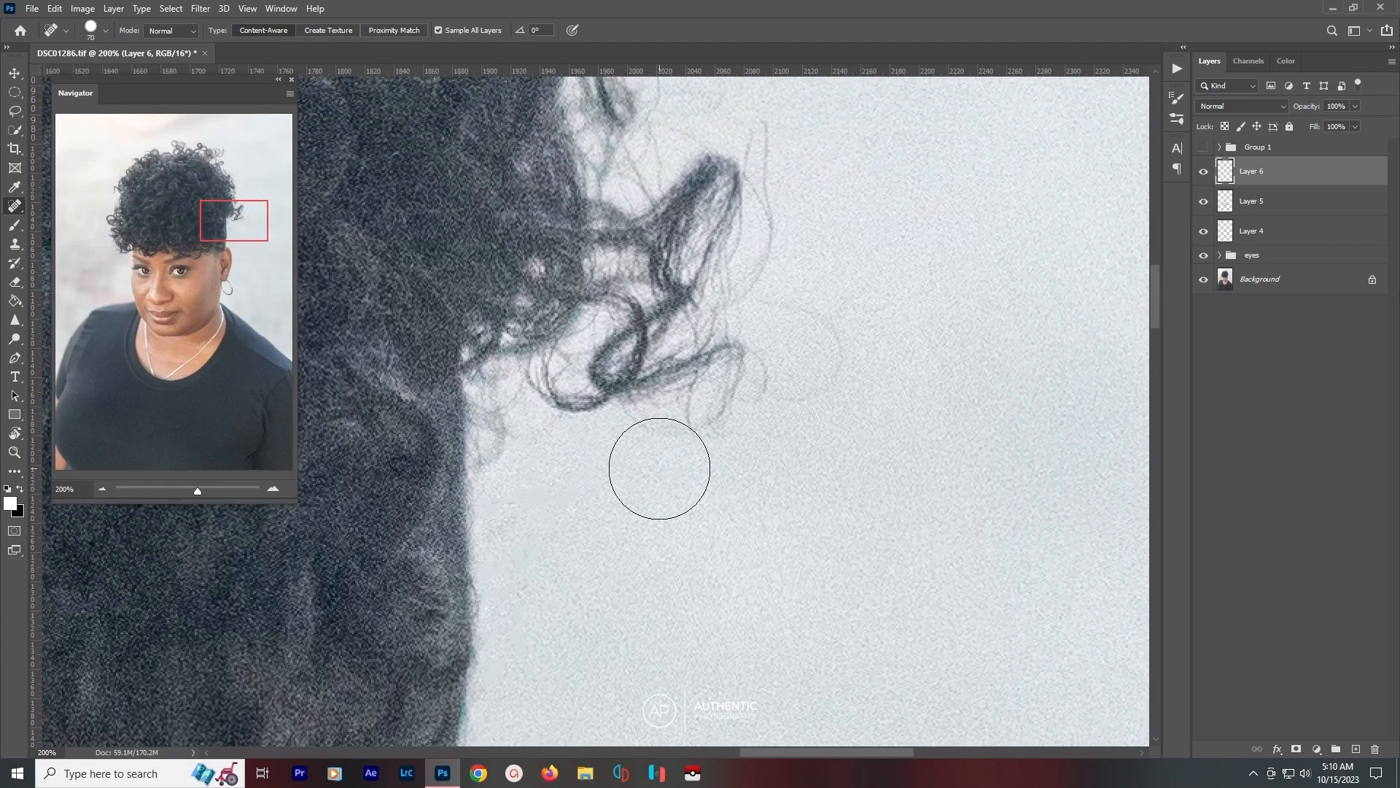
{"action": "key", "text": "ctrl+0"}
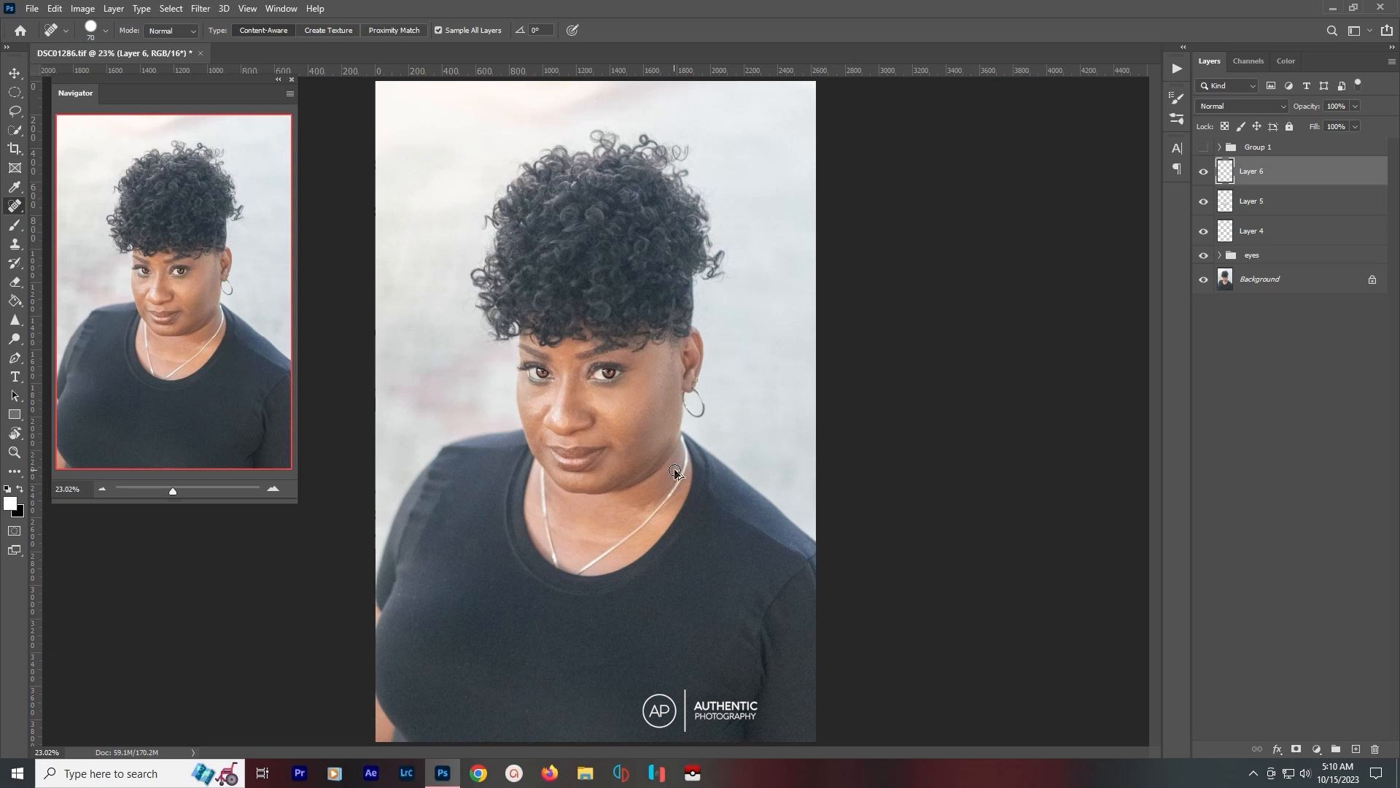
{"action": "key", "text": "ctrl+shift+alt+e"}
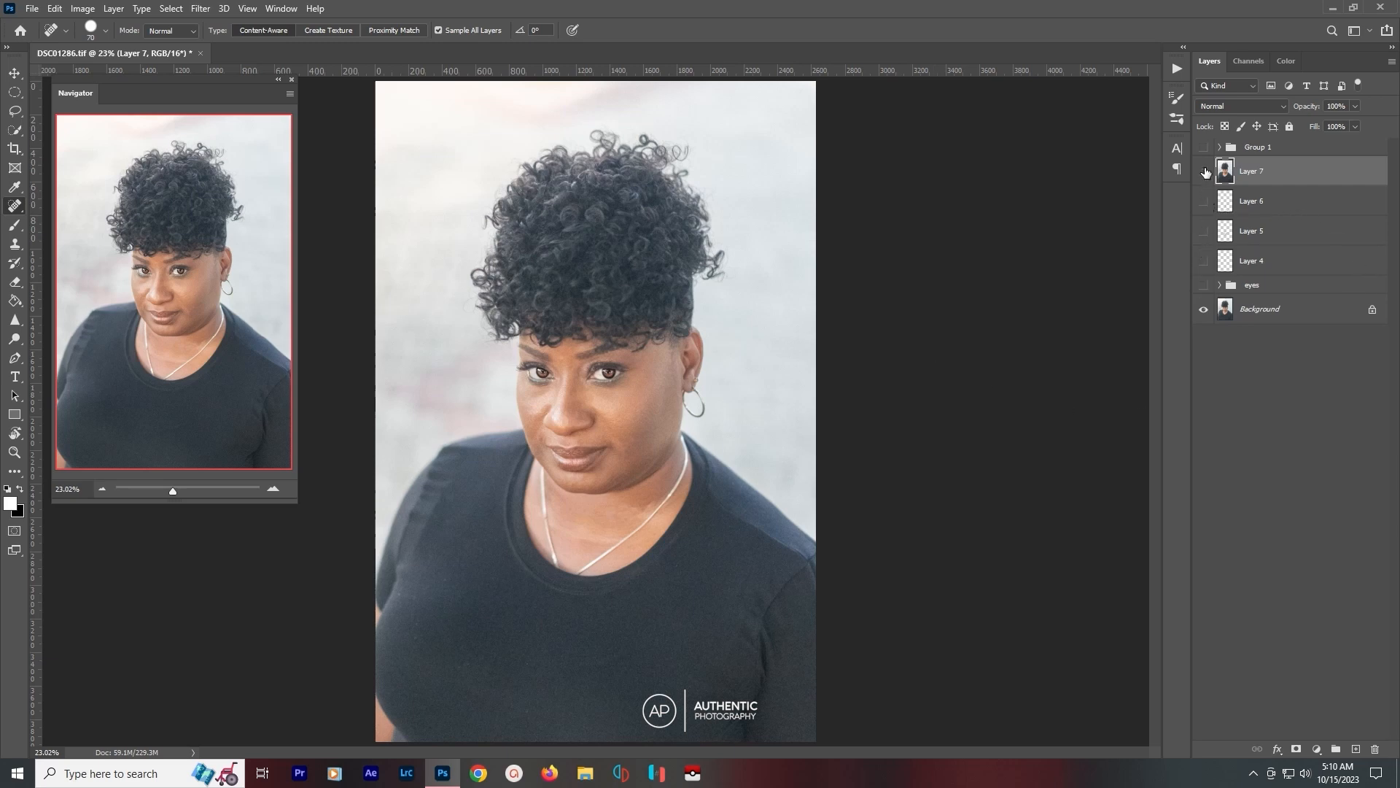
Compare the retouched merged layer with the original Background, both on the whole portrait and close up on the face.
{"action": "left_click", "coordinate": [1205, 171]}
{"action": "left_click", "coordinate": [1204, 171]}
{"action": "left_click", "coordinate": [1204, 171]}
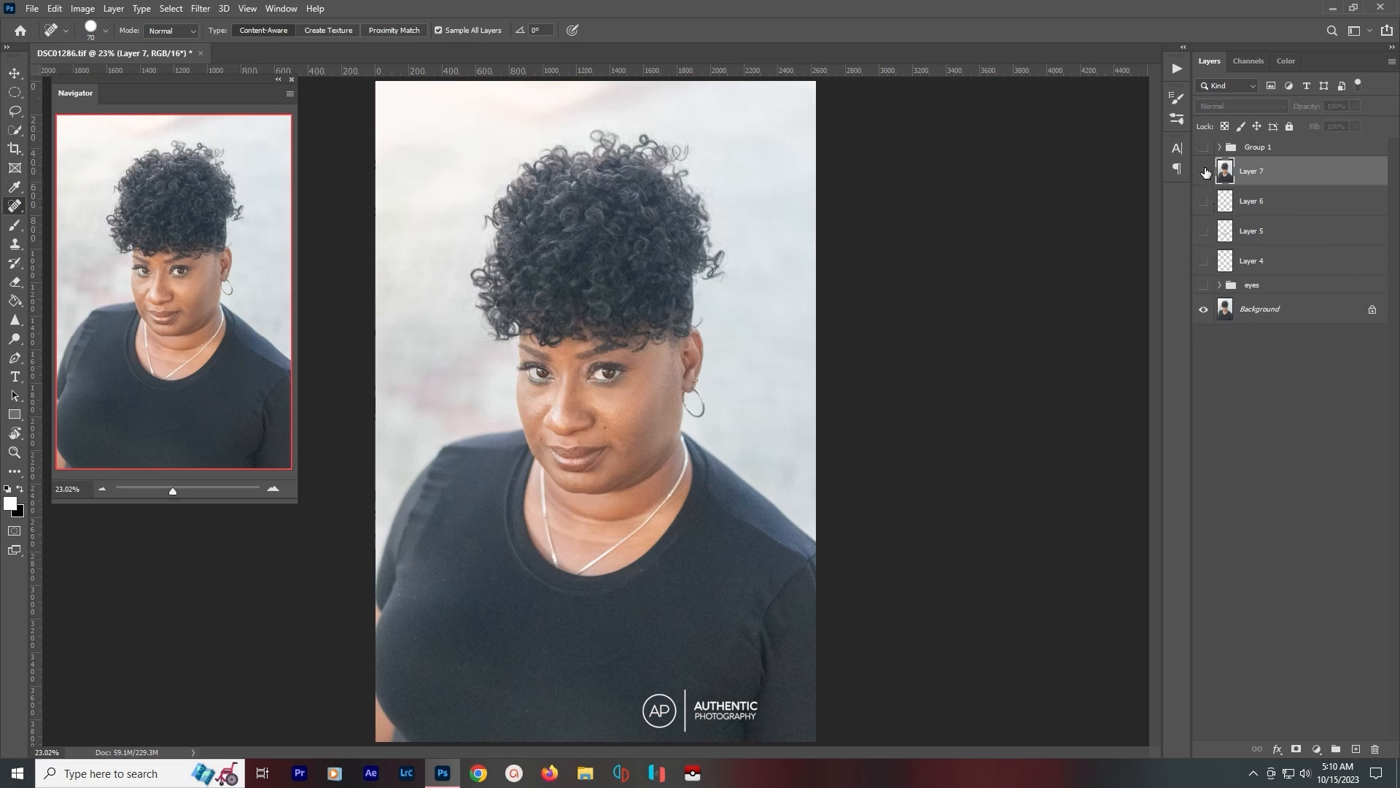
{"action": "left_click", "coordinate": [1204, 170]}
{"action": "scroll", "coordinate": [407, 233], "scroll_direction": "up", "scroll_amount": 3}
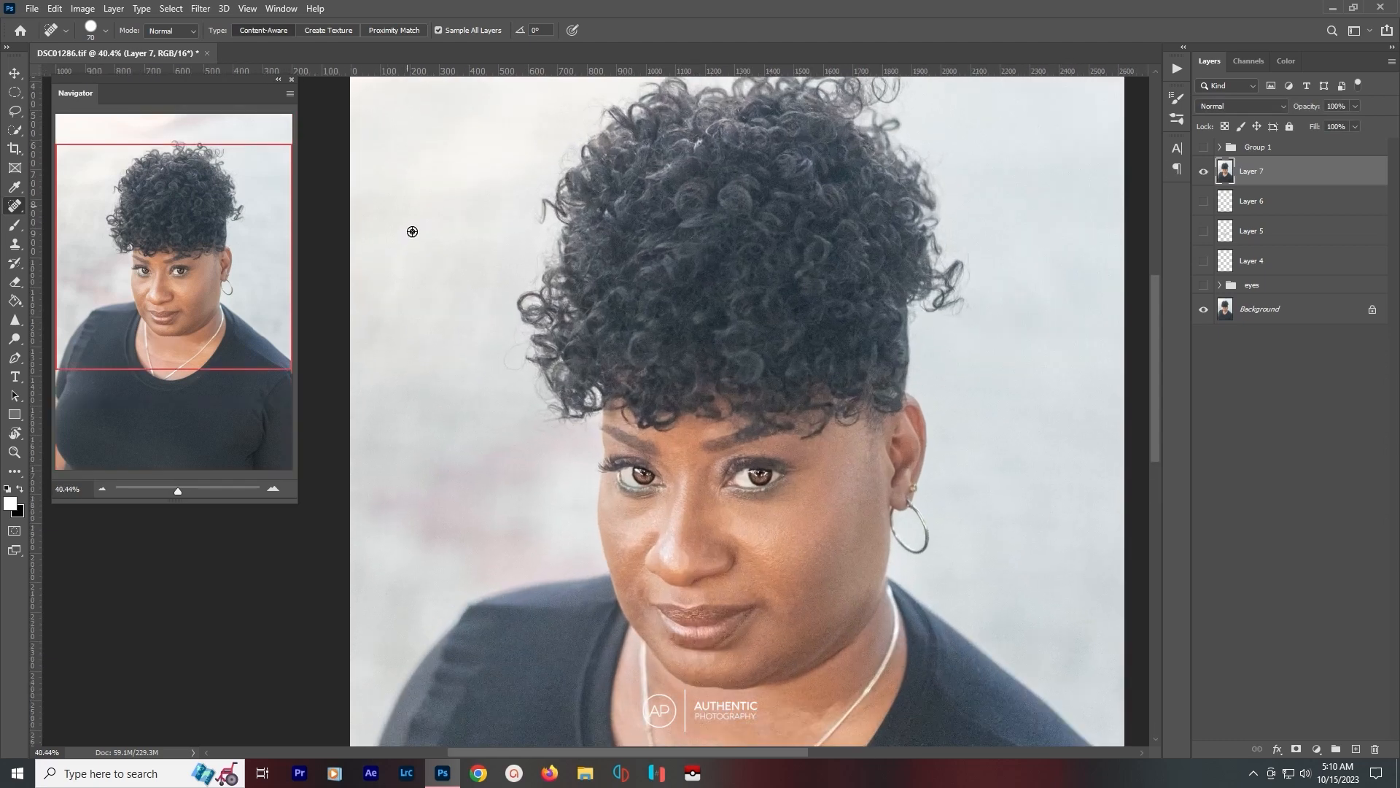
{"action": "left_click_drag", "start_coordinate": [703, 418], "coordinate": [670, 311]}
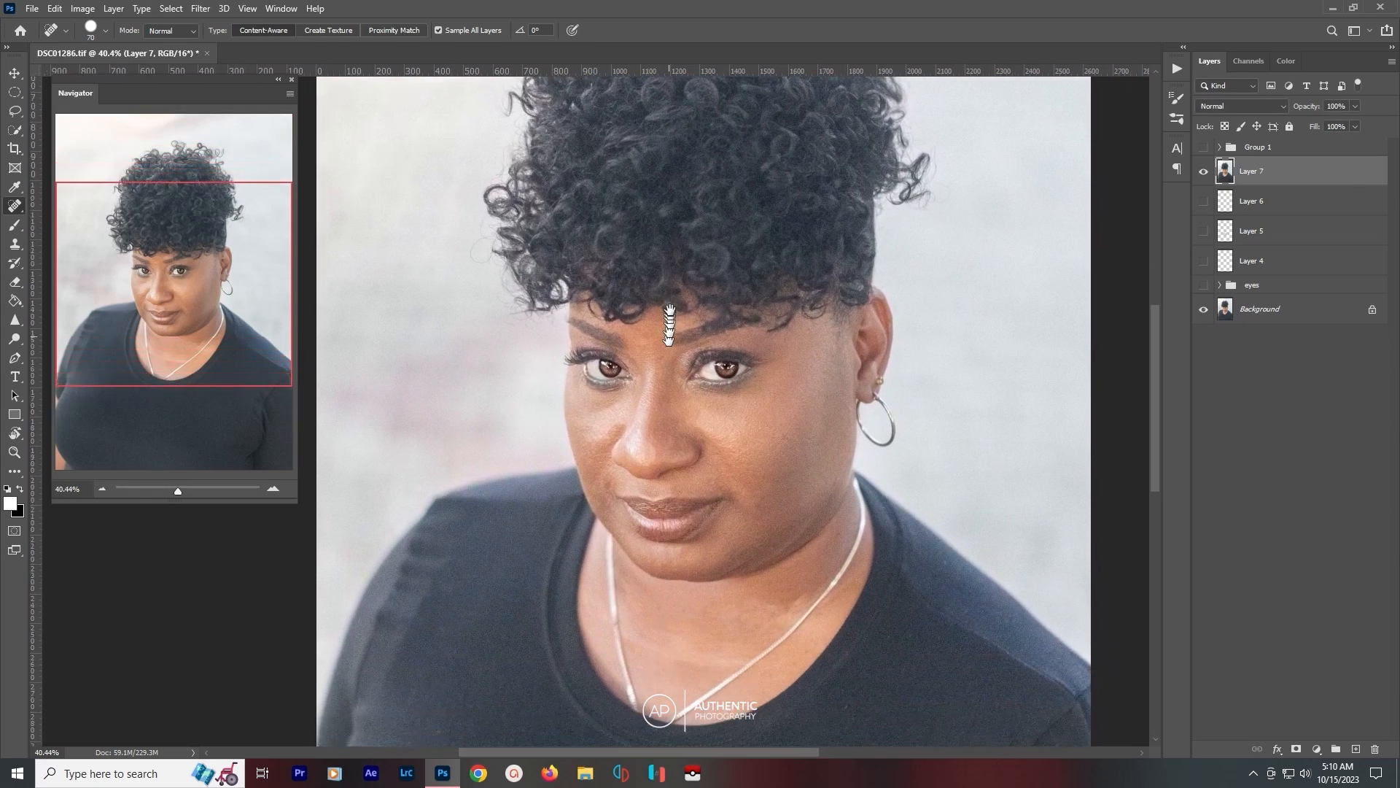
{"action": "left_click", "coordinate": [1202, 172]}
{"action": "left_click", "coordinate": [1203, 172]}
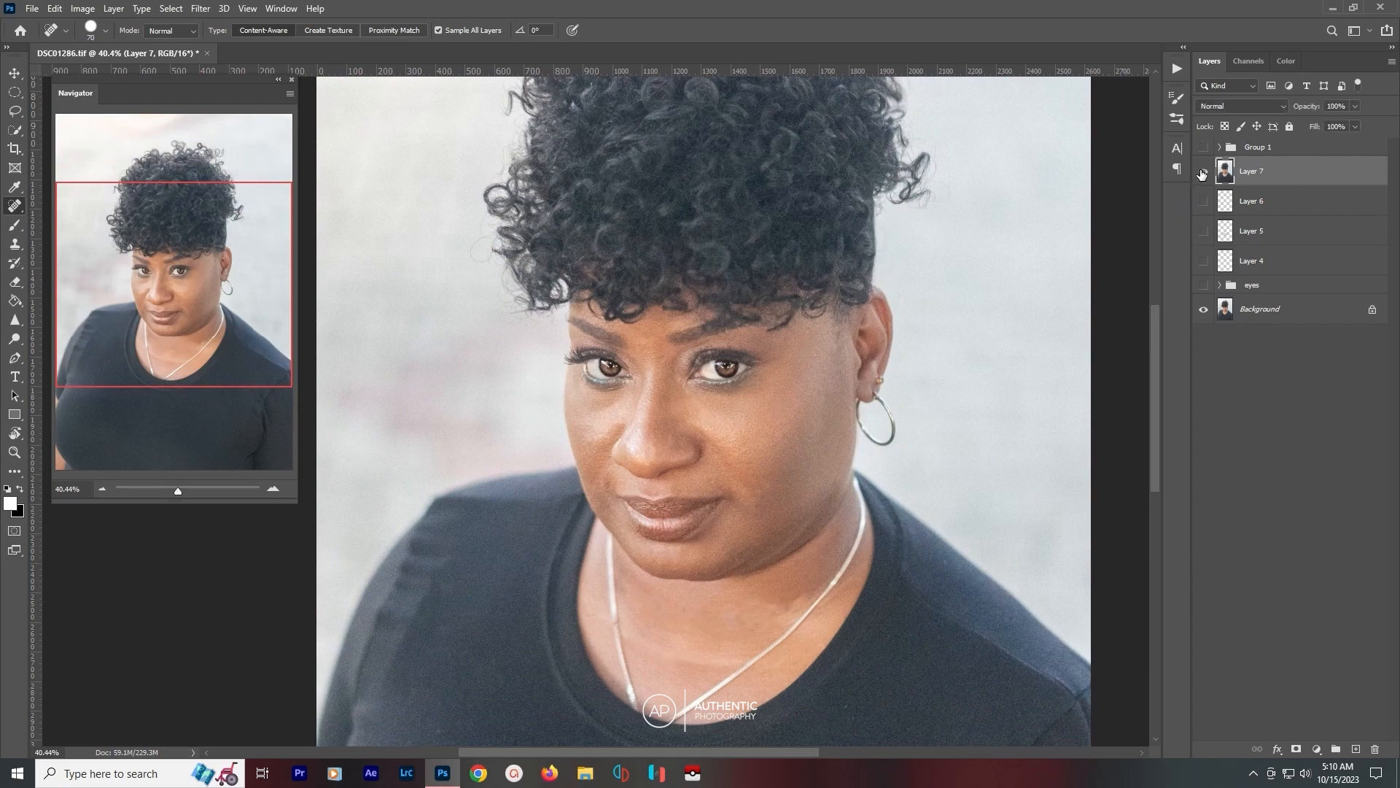
{"action": "left_click", "coordinate": [1202, 172]}
{"action": "left_click", "coordinate": [1202, 172]}
{"action": "key", "text": "ctrl+0"}
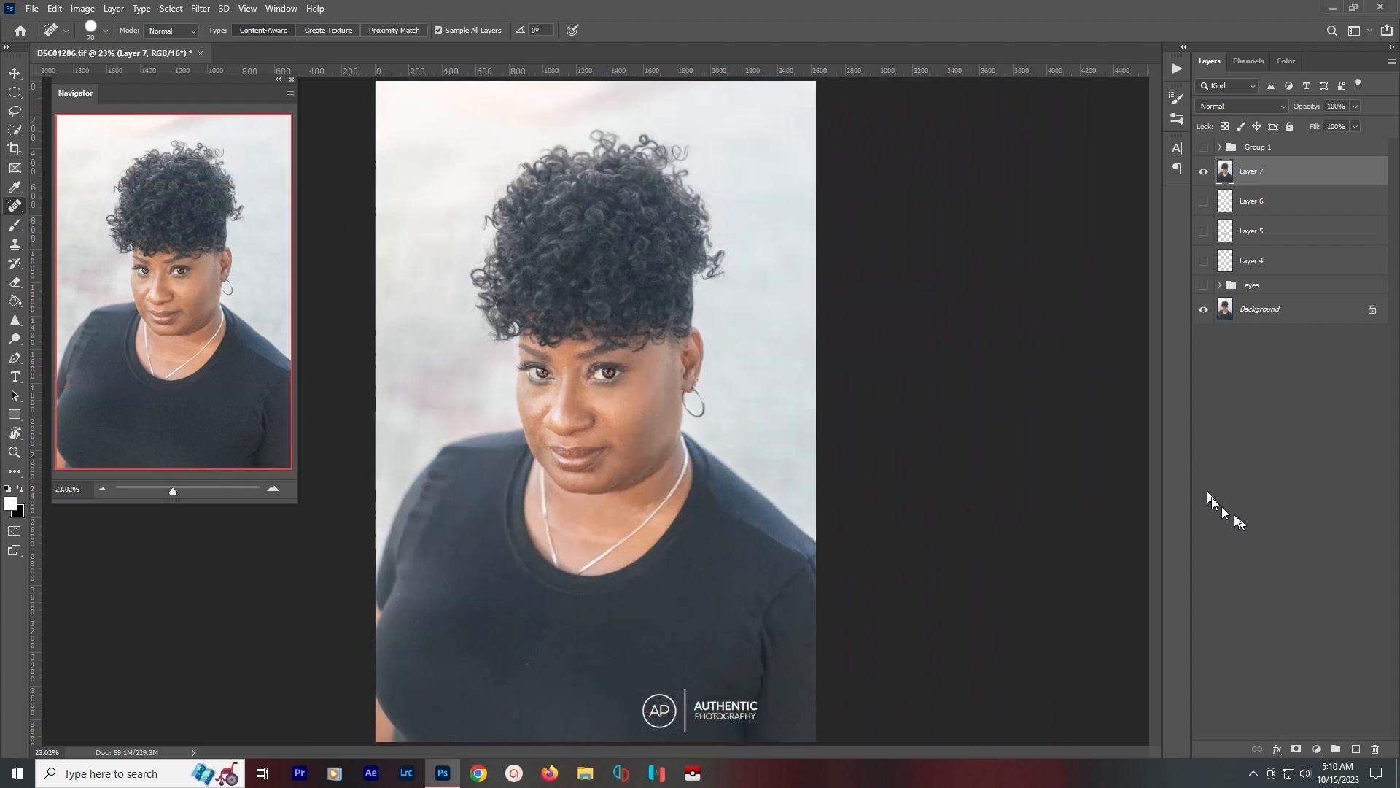
Duplicate Layer 7 and open the copy in the Liquify filter.
{"action": "key", "text": "ctrl+j"}
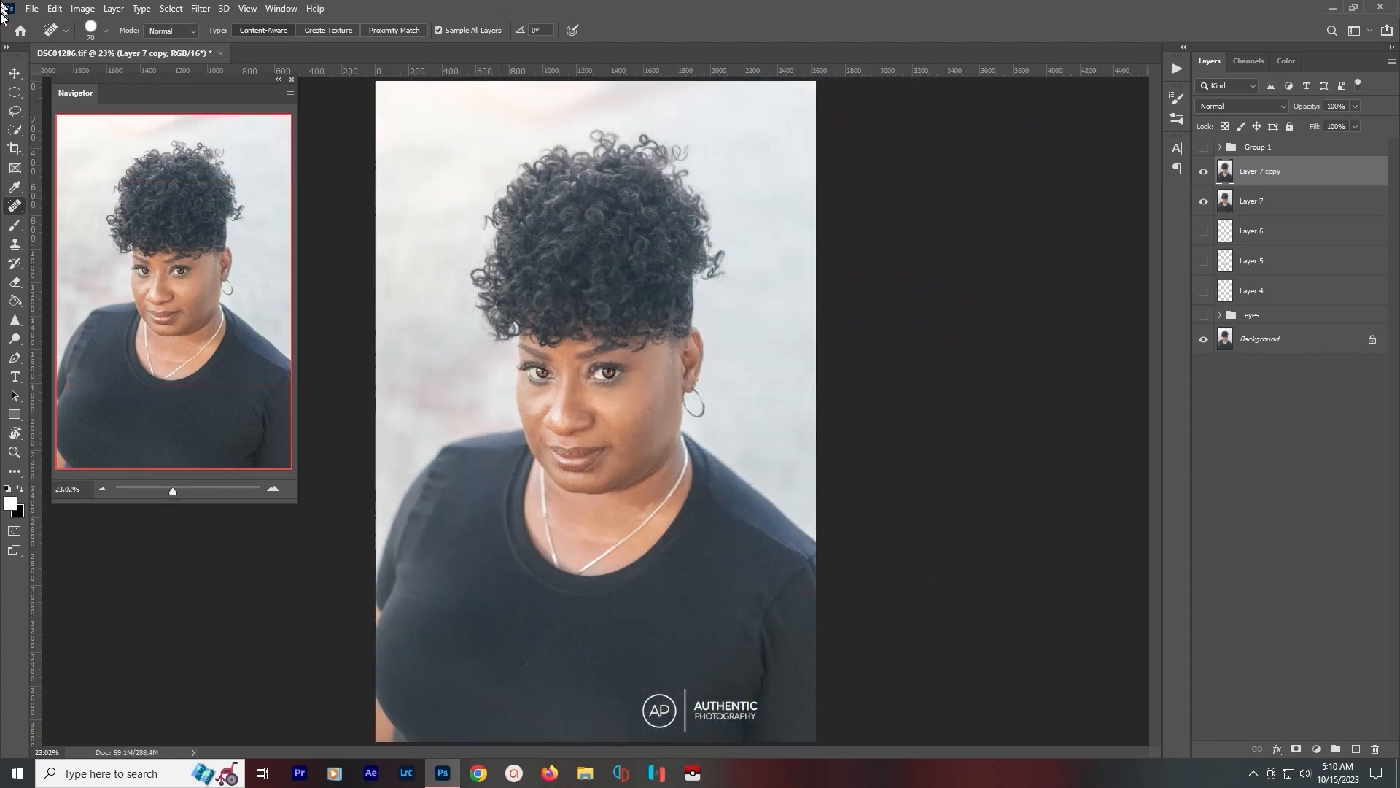
{"action": "left_click", "coordinate": [197, 8]}
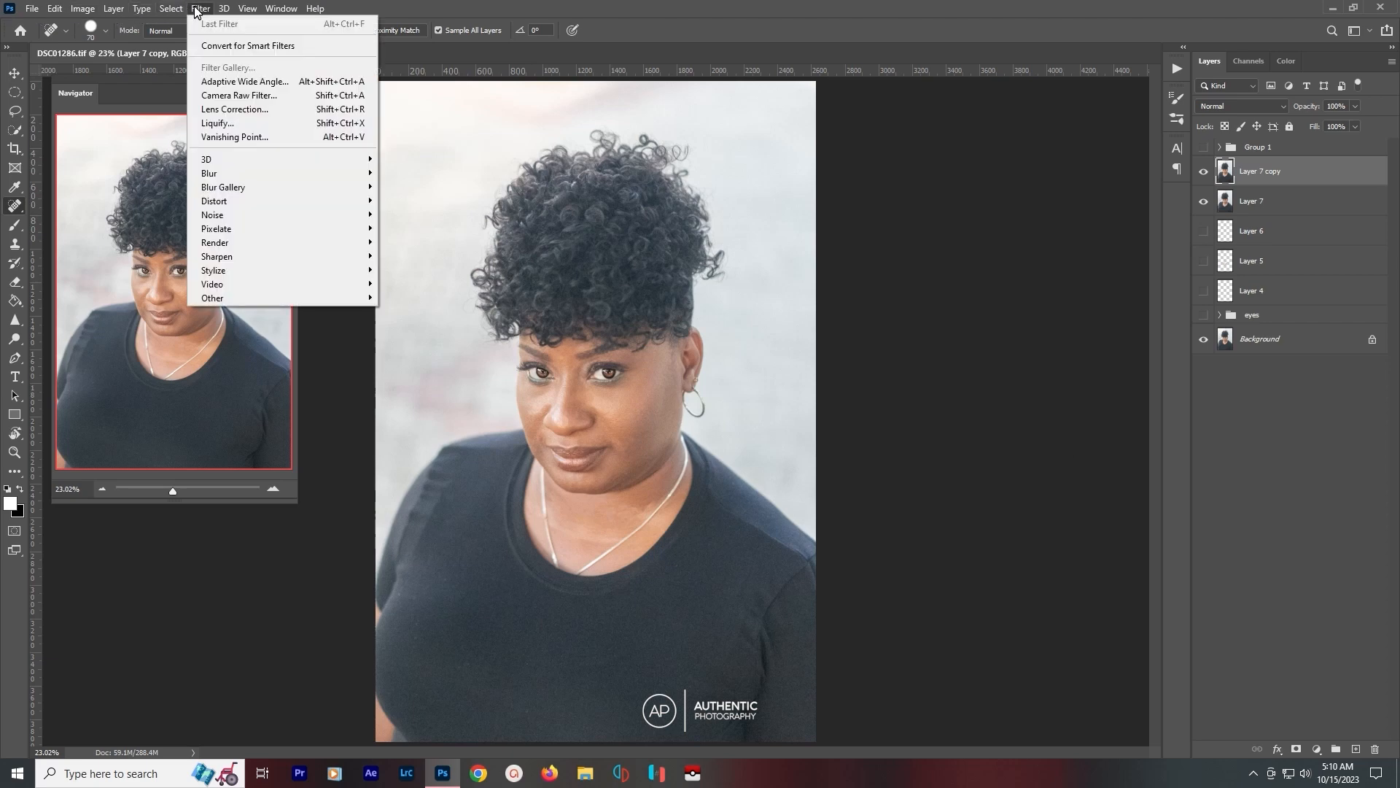
{"action": "left_click", "coordinate": [201, 10]}
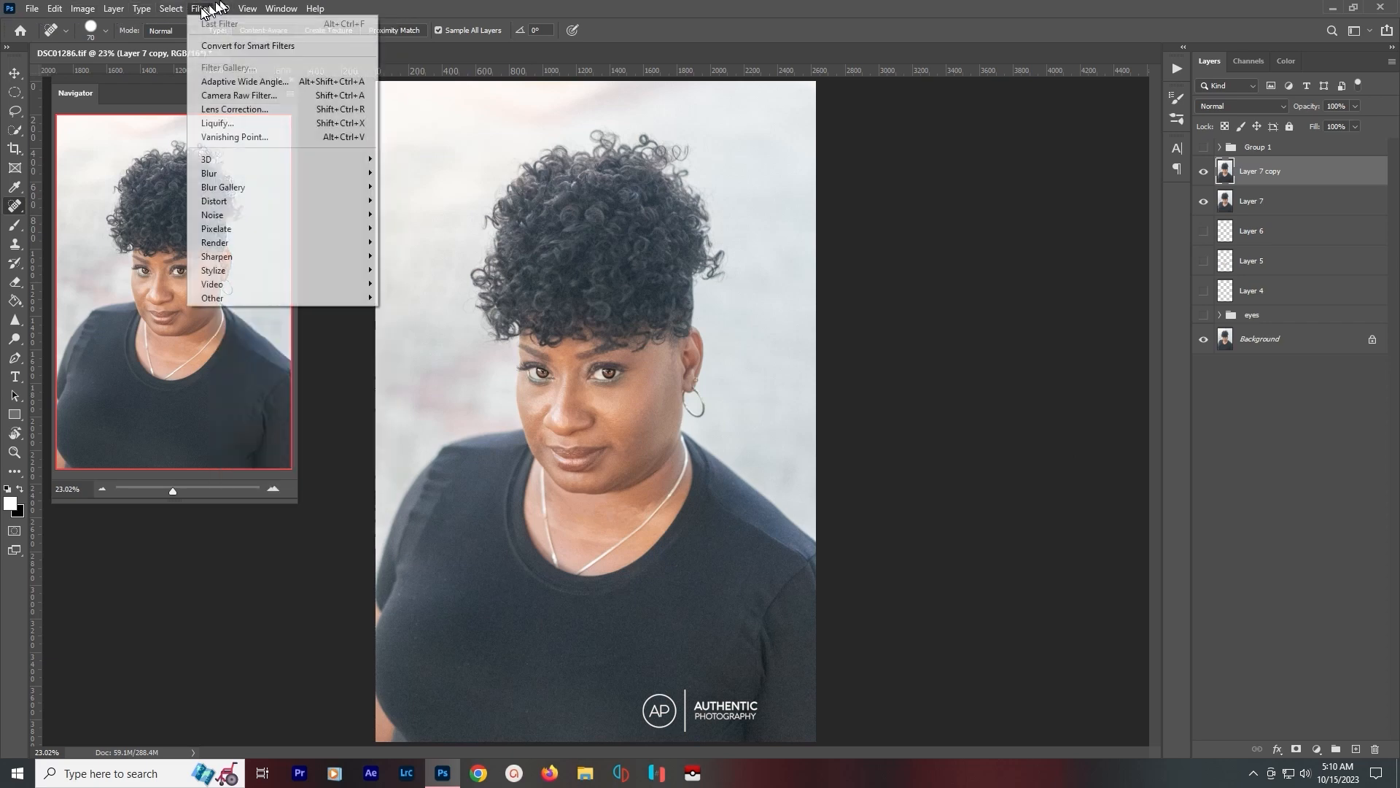
{"action": "left_click", "coordinate": [217, 122]}
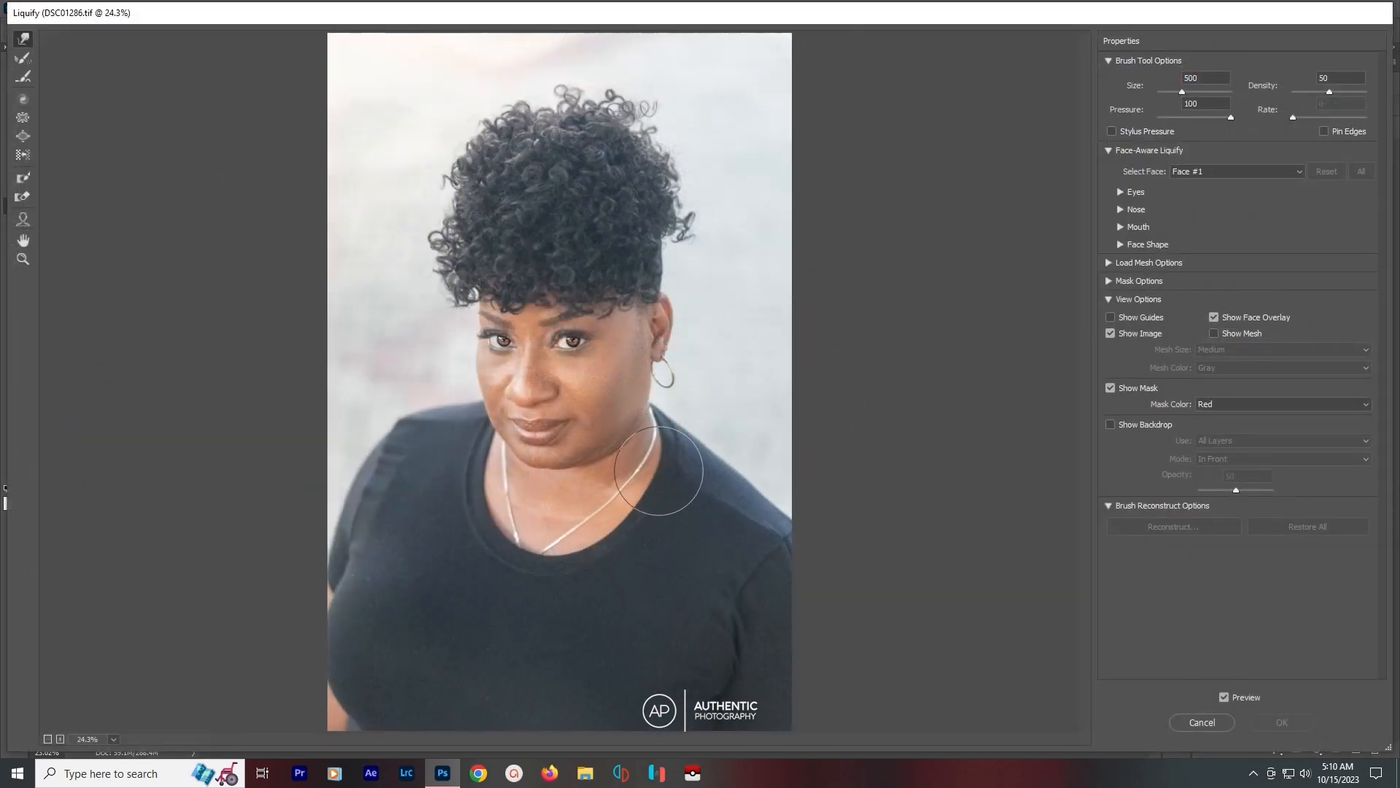
Set the Liquify brush size to 250 and push the cheek edge and jawline slightly inward with Forward Warp.
{"action": "scroll", "coordinate": [633, 458], "scroll_direction": "up", "scroll_amount": 5}
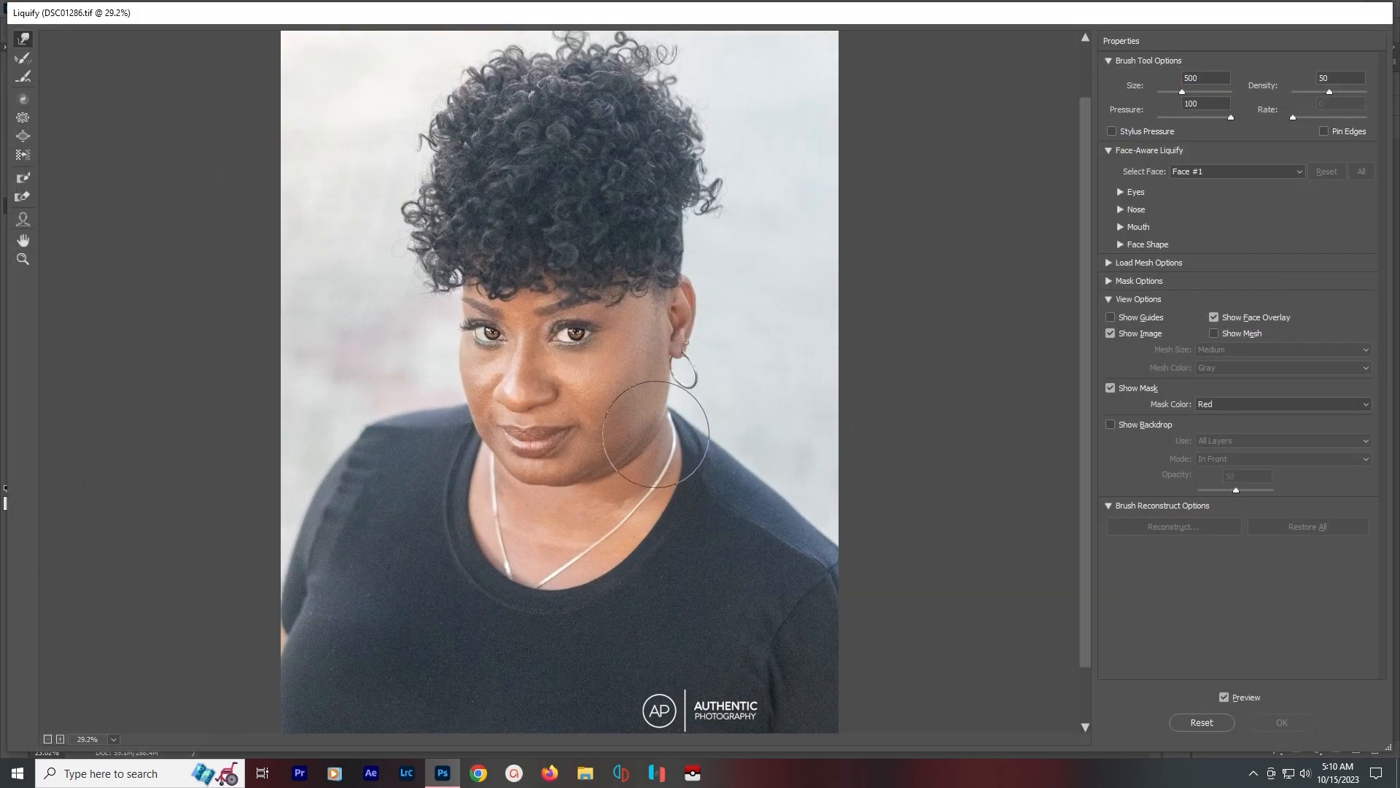
{"action": "scroll", "coordinate": [663, 426], "scroll_direction": "up", "scroll_amount": 1}
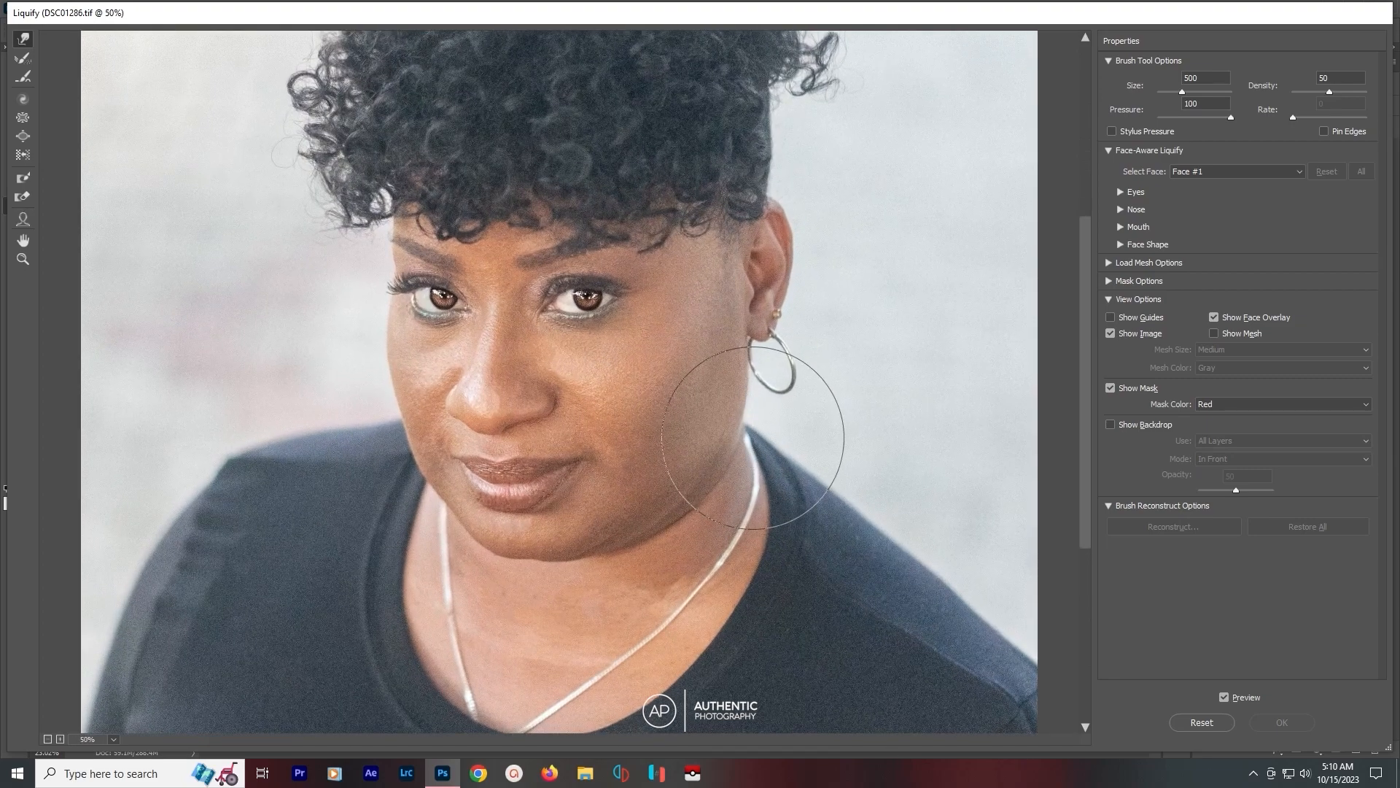
{"action": "key", "text": "bracketleft"}
{"action": "key", "text": "bracketleft"}
{"action": "left_click", "coordinate": [749, 396]}
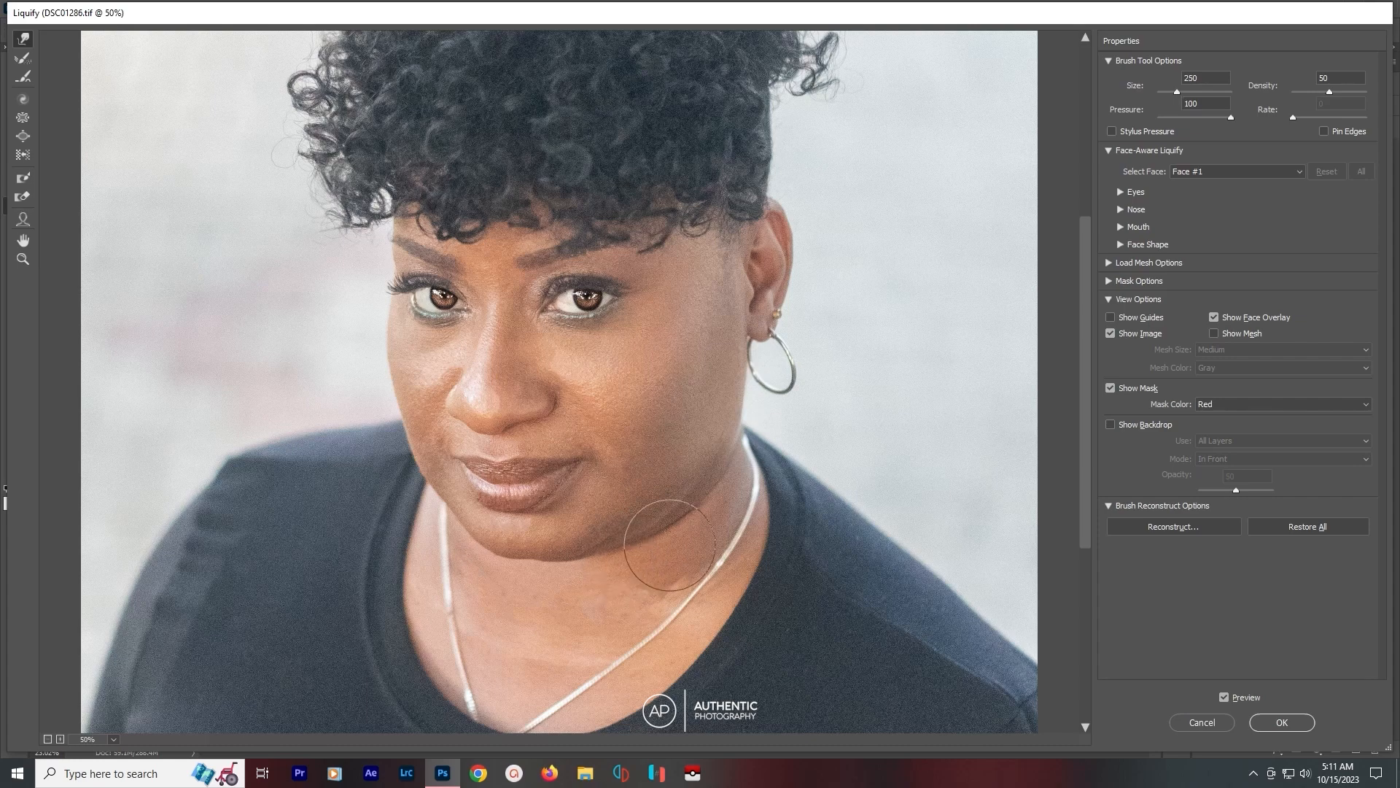
{"action": "left_click_drag", "start_coordinate": [620, 551], "coordinate": [619, 543]}
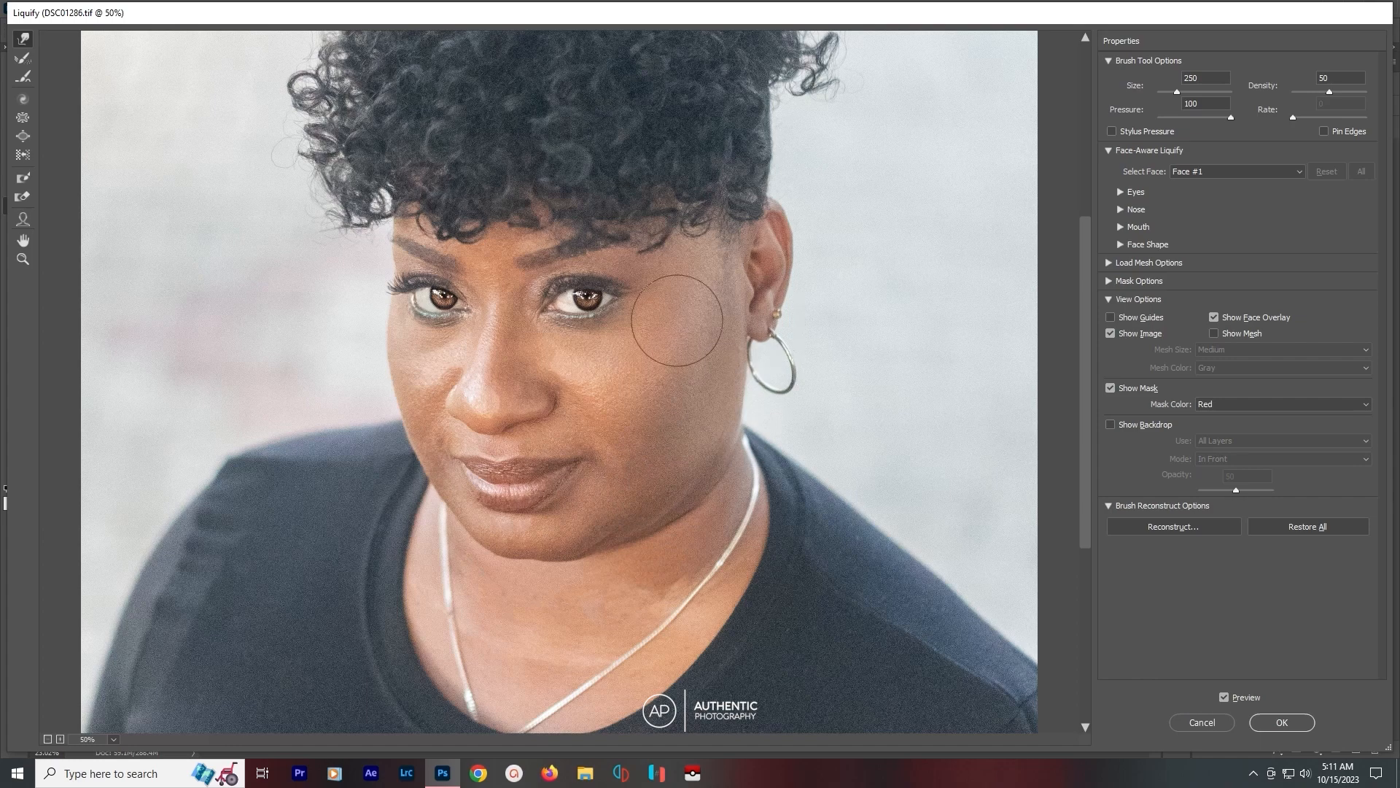
Set the Liquify brush size to 800 and push the hair outward along its crown and the side away from the ear.
{"action": "scroll", "coordinate": [701, 321], "scroll_direction": "up", "scroll_amount": 3}
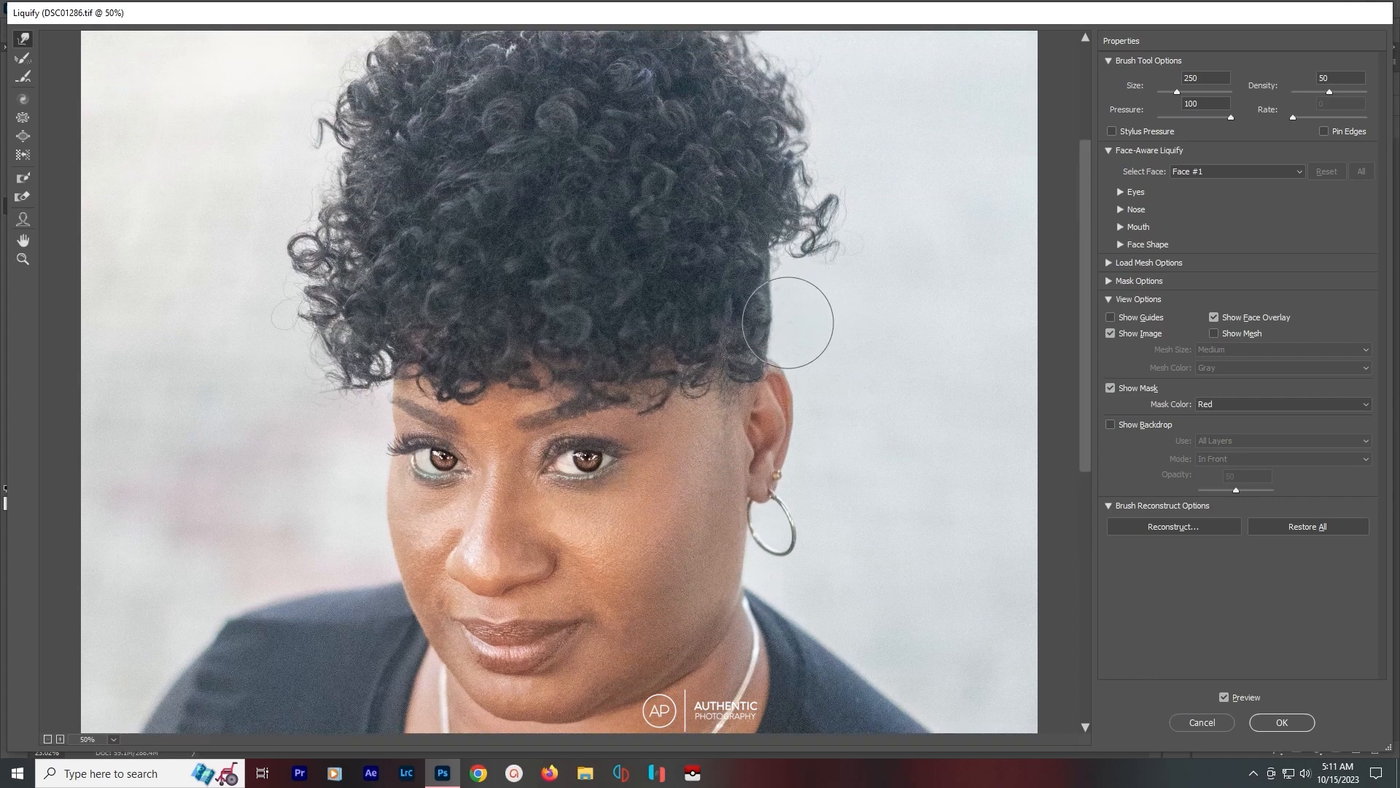
{"action": "key", "text": "ctrl+0"}
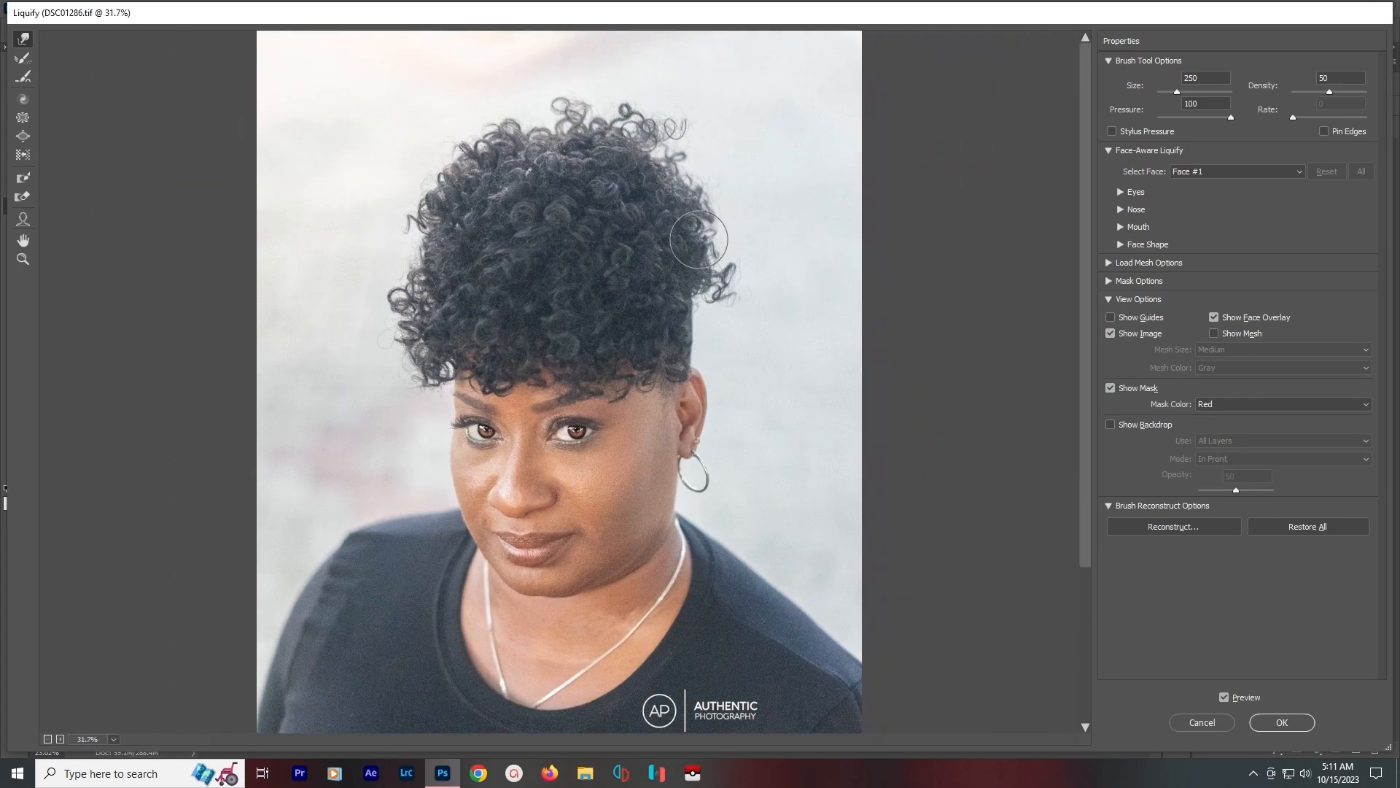
{"action": "key", "text": "bracketright"}
{"action": "key", "text": "bracketright"}
{"action": "key", "text": "bracketright"}
{"action": "key", "text": "bracketright"}
{"action": "key", "text": "bracketright"}
{"action": "key", "text": "bracketright"}
{"action": "key", "text": "bracketright"}
{"action": "key", "text": "bracketright"}
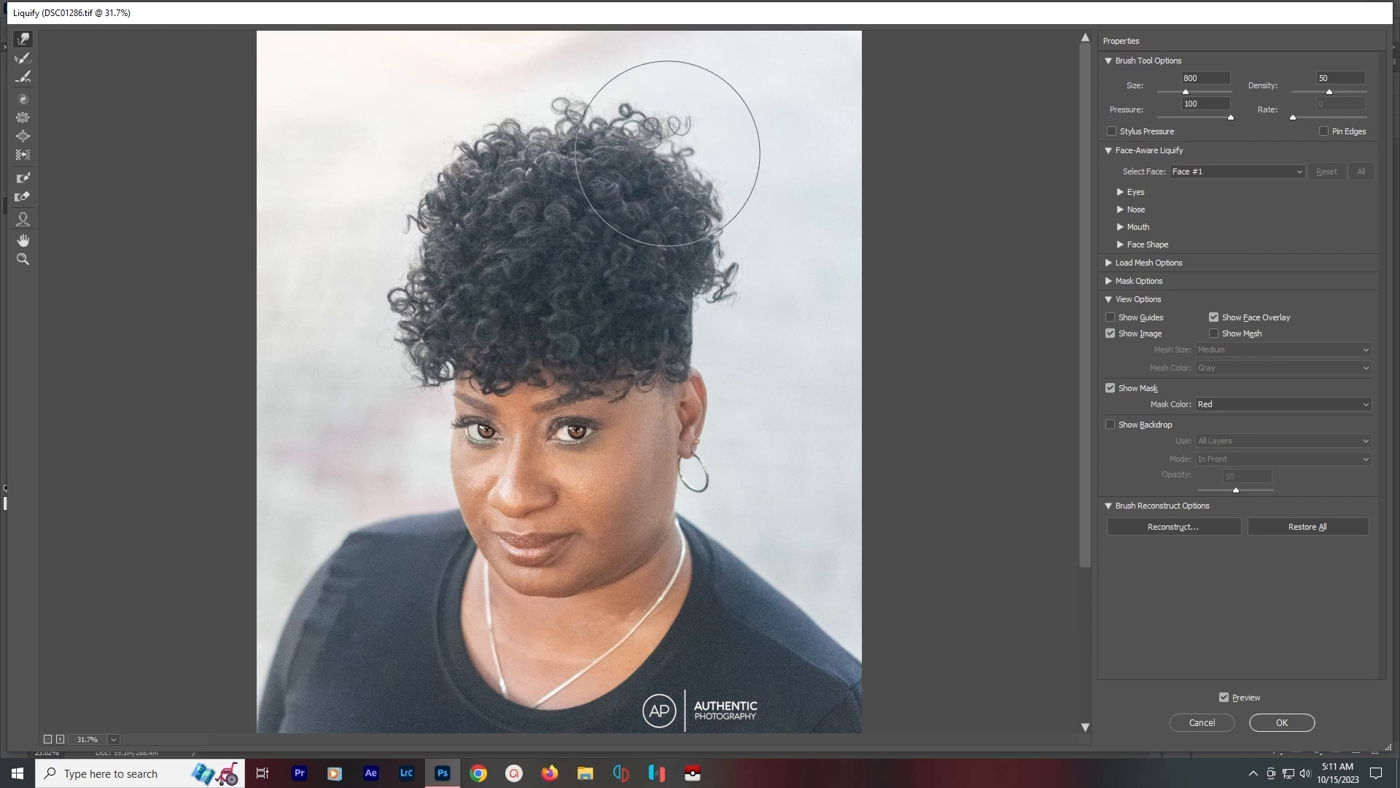
{"action": "left_click_drag", "start_coordinate": [576, 146], "coordinate": [501, 151]}
{"action": "mouse_move", "coordinate": [447, 202]}
{"action": "left_mouse_down"}
{"action": "mouse_move", "coordinate": [428, 194]}
{"action": "mouse_move", "coordinate": [416, 247]}
{"action": "left_mouse_up"}
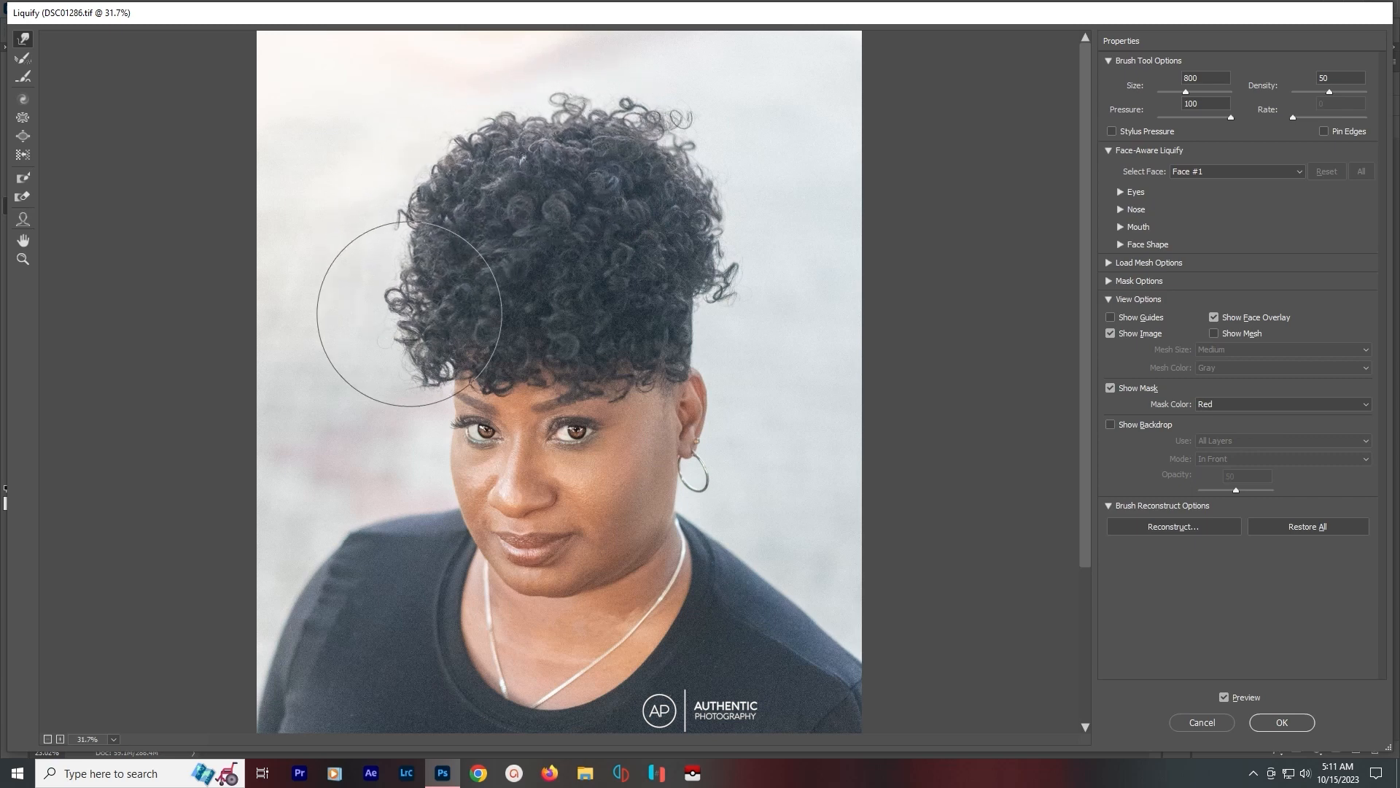
{"action": "left_click_drag", "start_coordinate": [409, 314], "coordinate": [395, 317]}
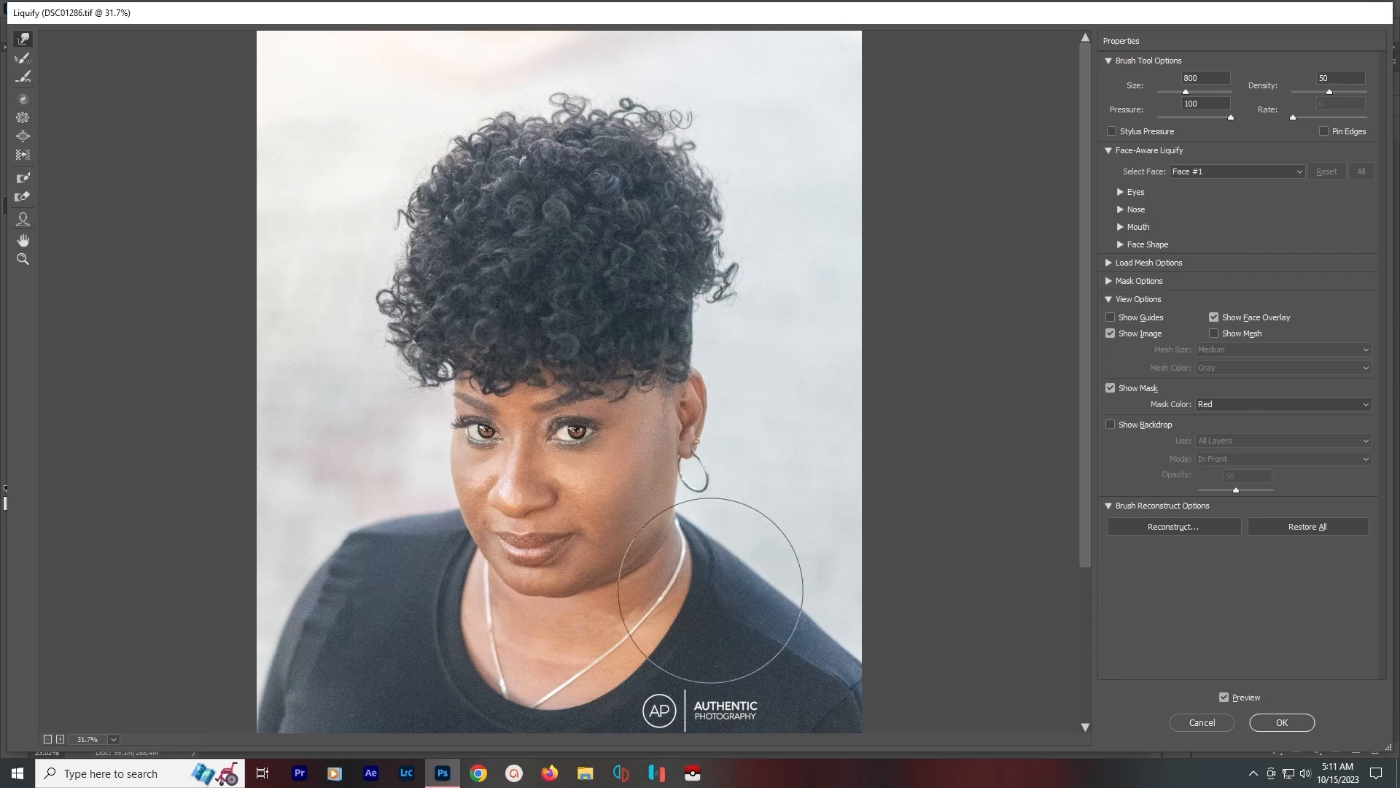
Set the Liquify brush size to 400.
{"action": "left_click_drag", "start_coordinate": [694, 603], "coordinate": [701, 377]}
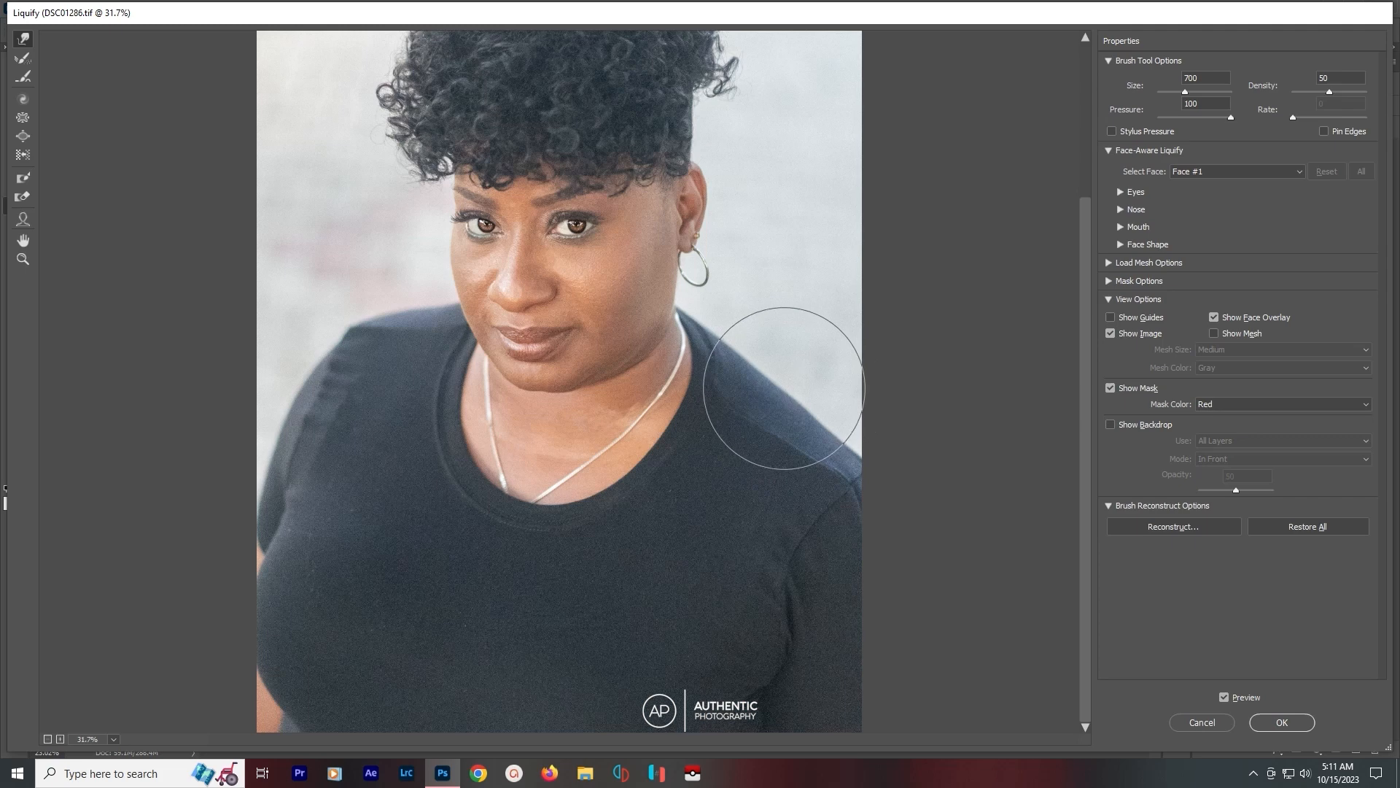
{"action": "key", "text": "bracketleft"}
{"action": "key", "text": "bracketleft"}
{"action": "key", "text": "bracketleft"}
{"action": "key", "text": "bracketleft"}
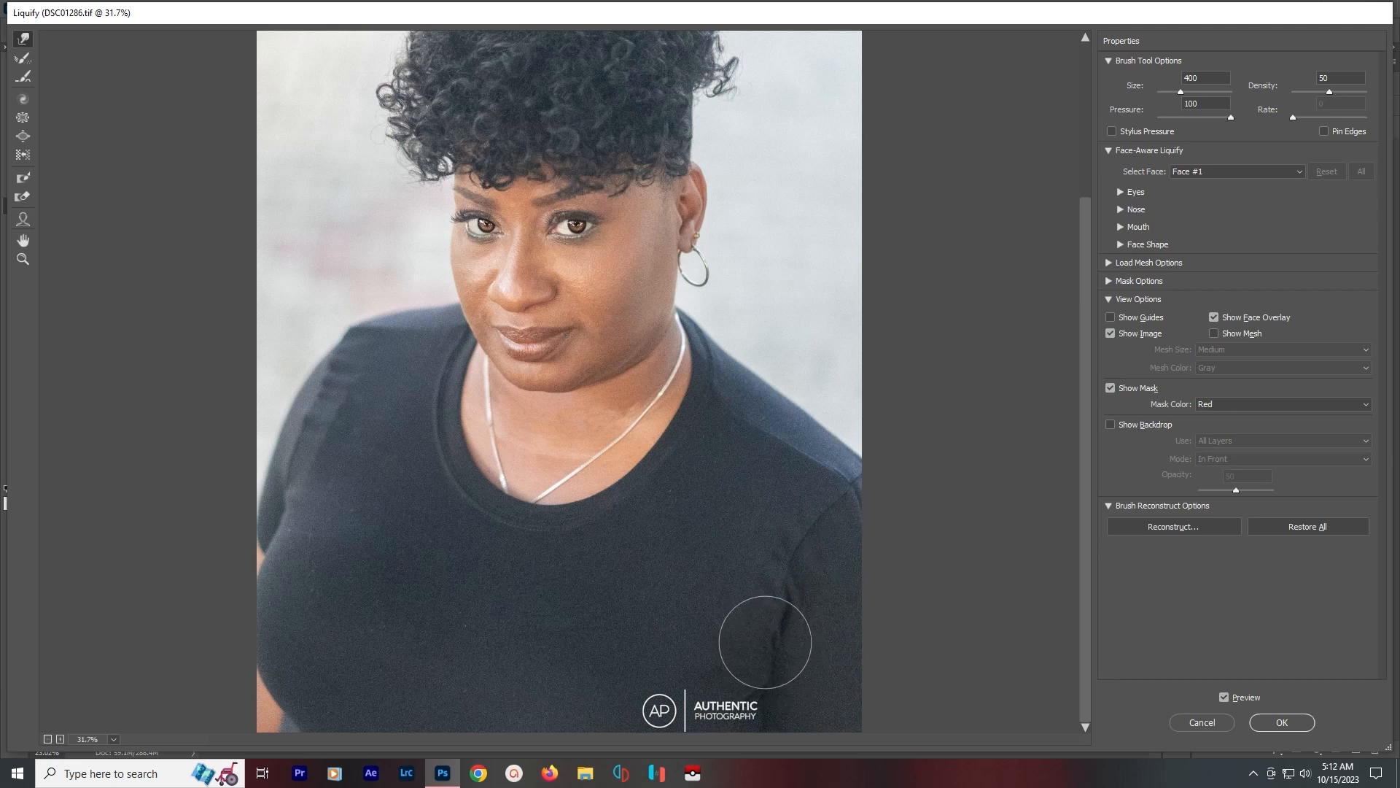
{"action": "key", "text": "ctrl+0"}
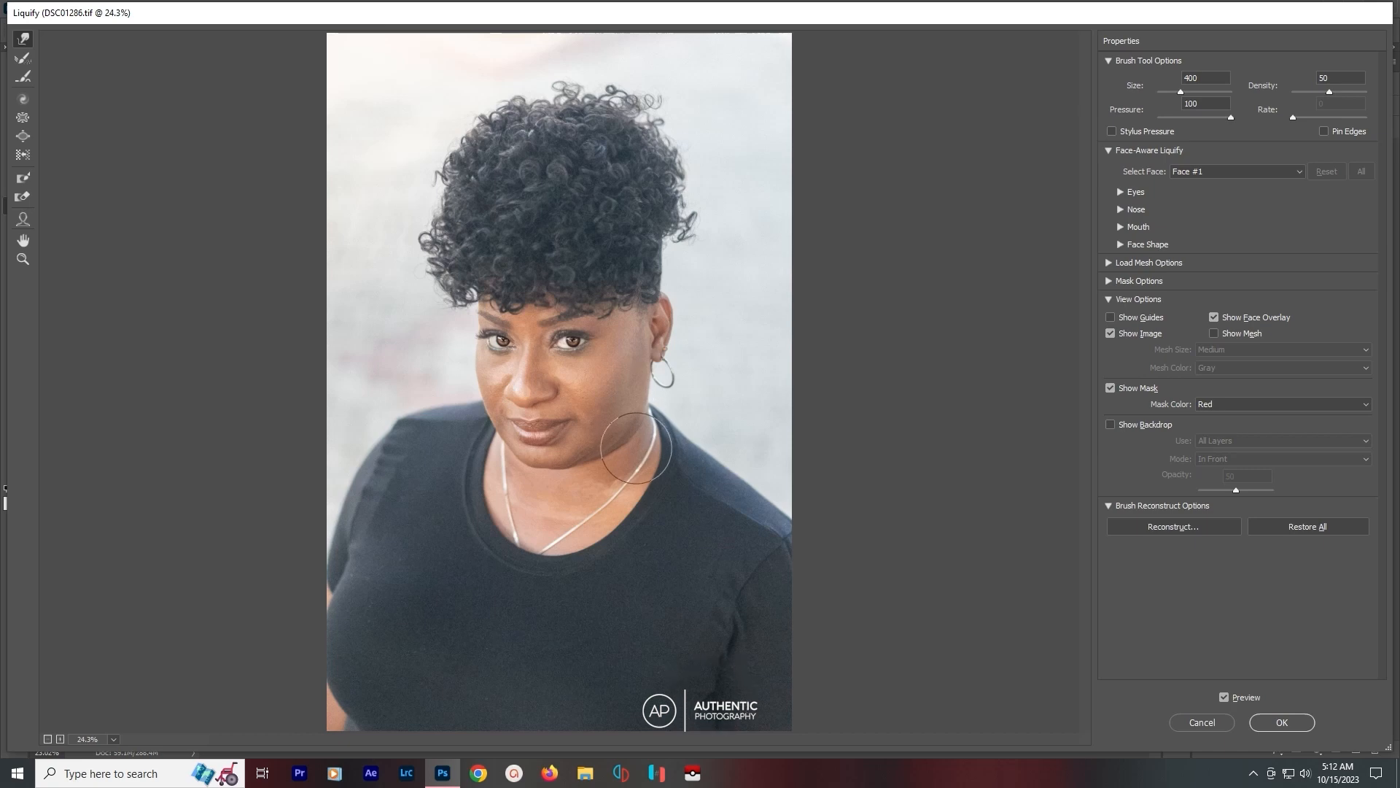
Compare the portrait with and without the Liquify edits, and apply the filter.
{"action": "left_click", "coordinate": [1225, 697]}
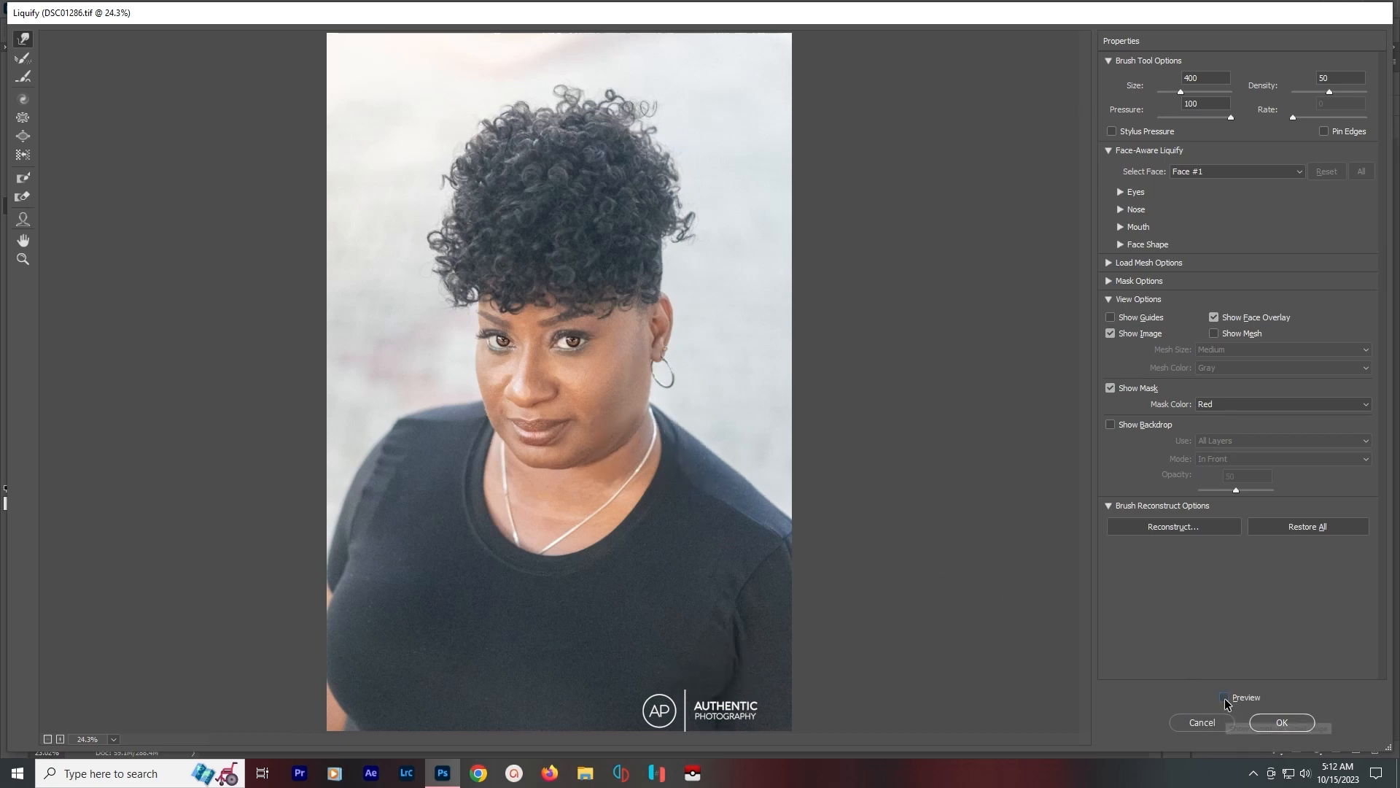
{"action": "left_click", "coordinate": [1225, 697]}
{"action": "left_click", "coordinate": [1225, 698]}
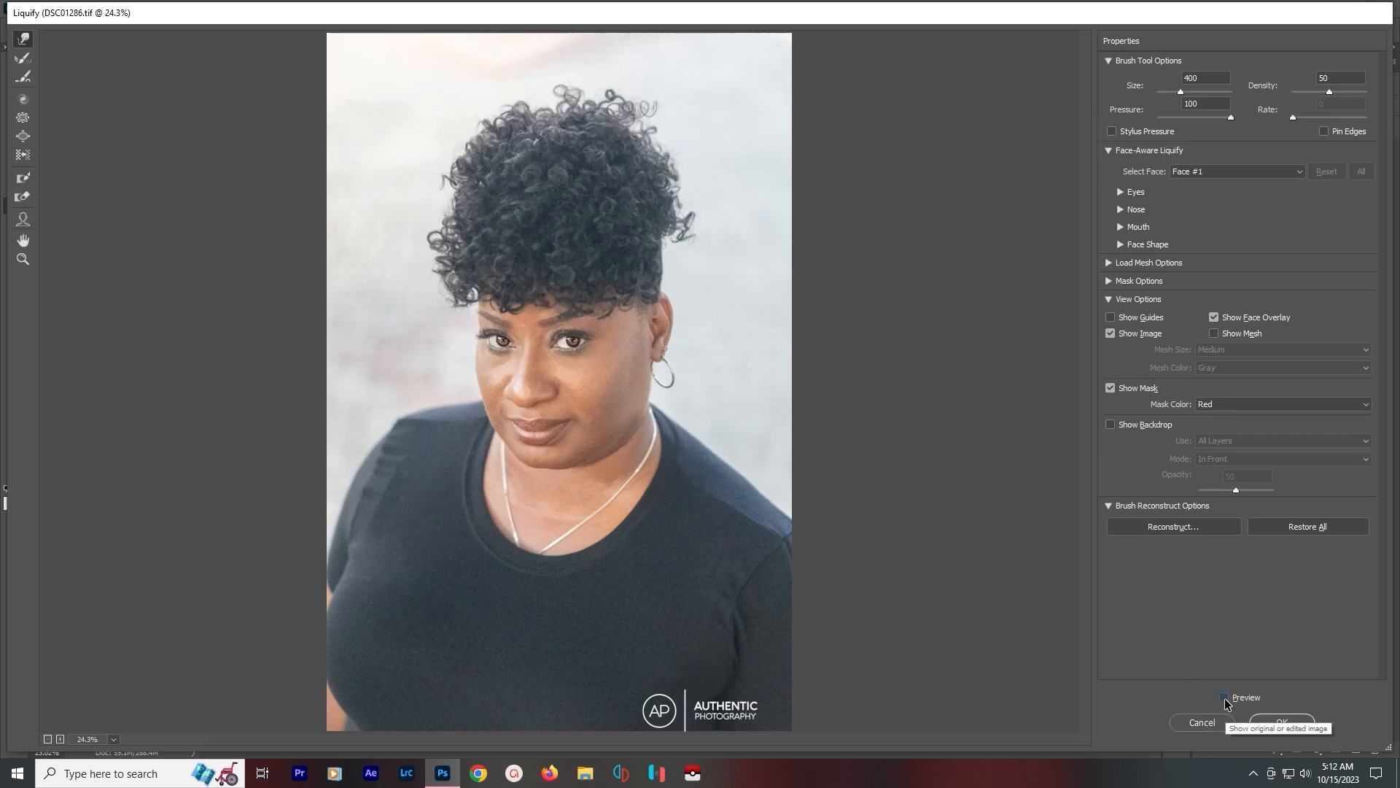
{"action": "left_click", "coordinate": [1225, 698]}
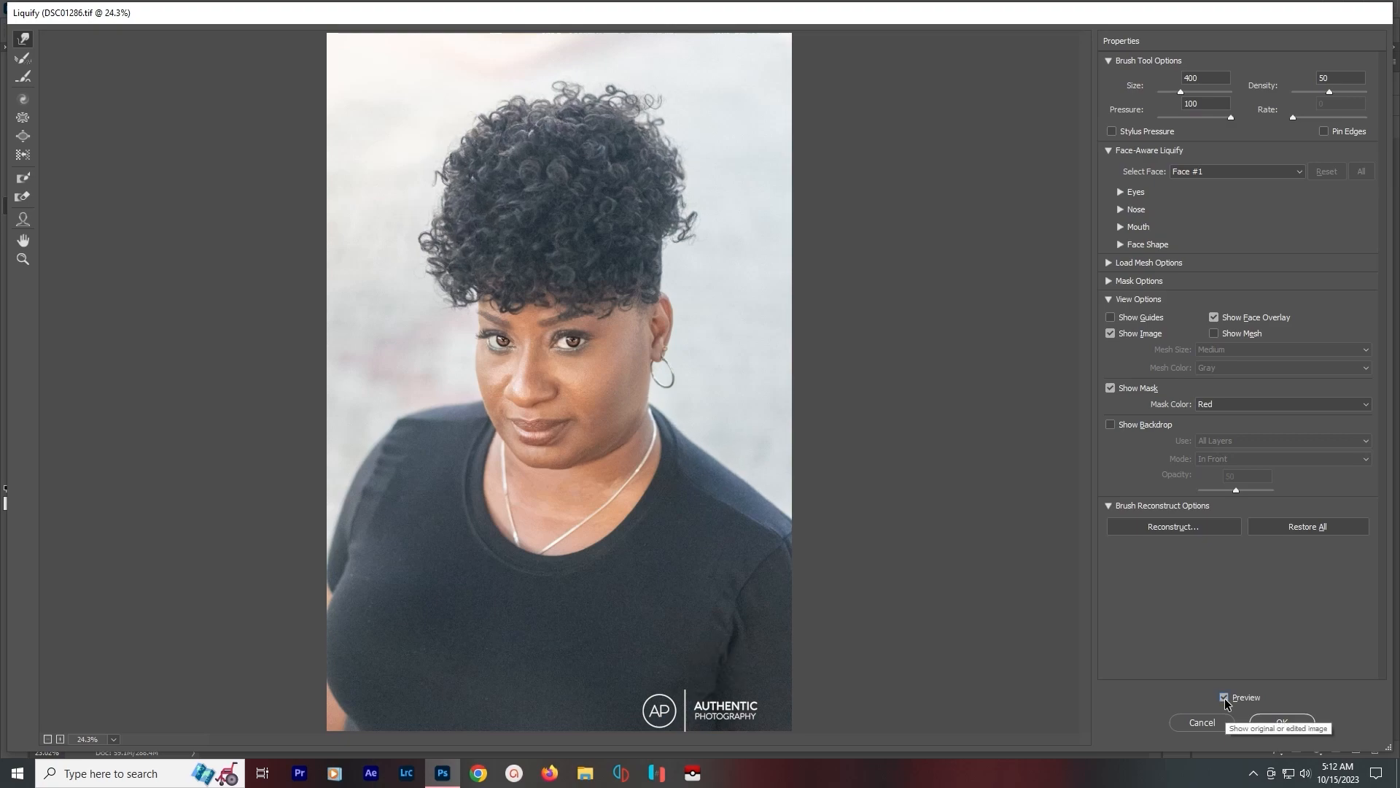
{"action": "left_click", "coordinate": [1276, 722]}
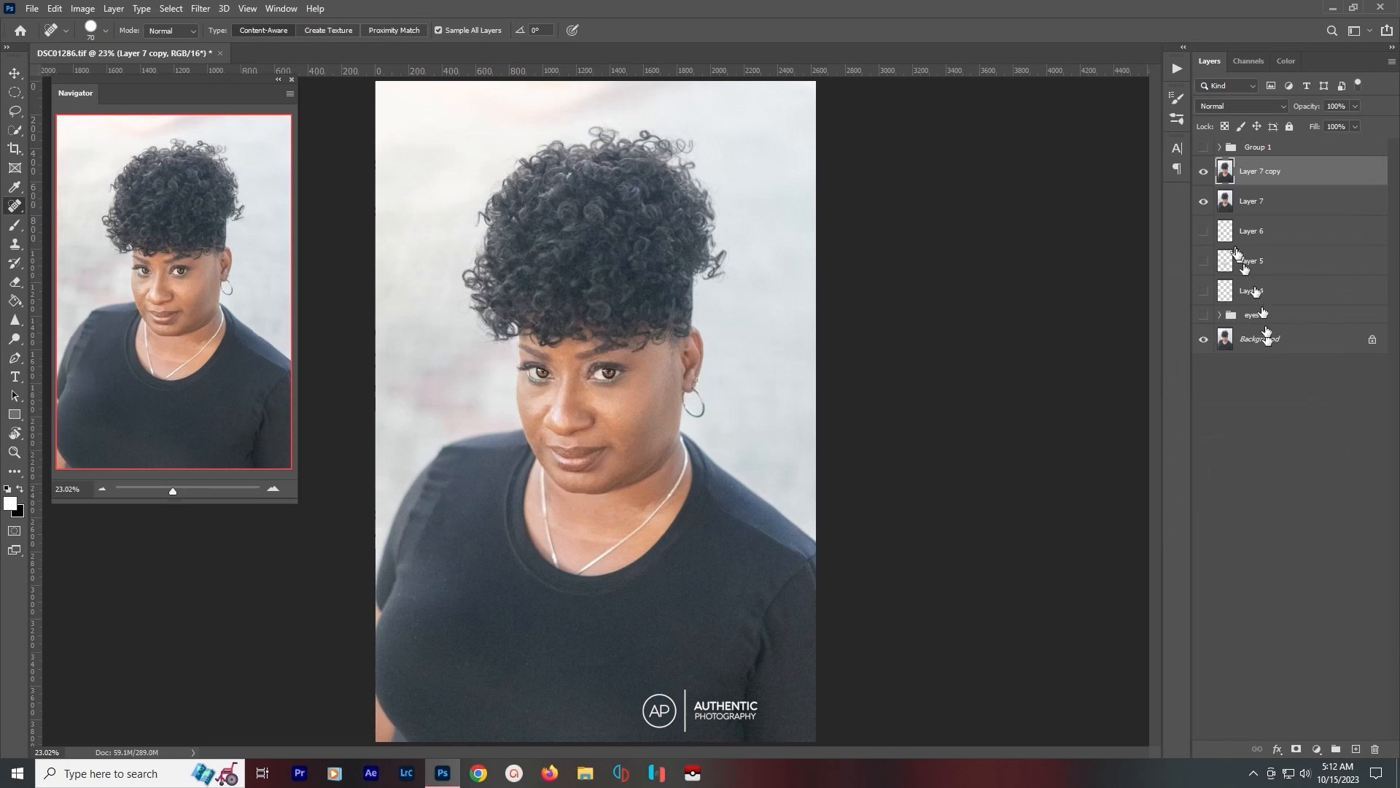
Compare the liquified Layer 7 copy with the original Background.
{"action": "left_click", "coordinate": [1200, 174]}
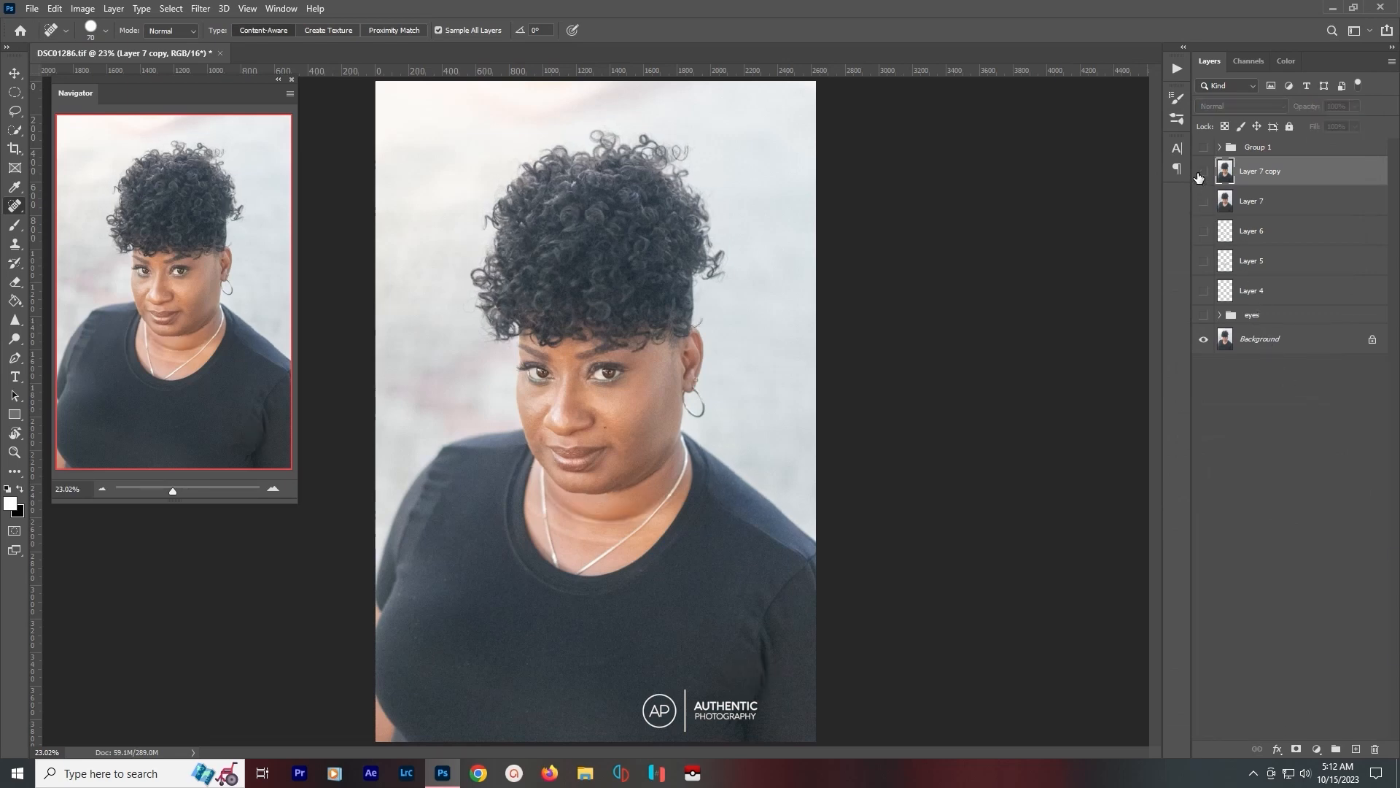
{"action": "left_click", "coordinate": [1200, 174]}
{"action": "left_click", "coordinate": [1200, 174]}
{"action": "left_click", "coordinate": [1200, 173]}
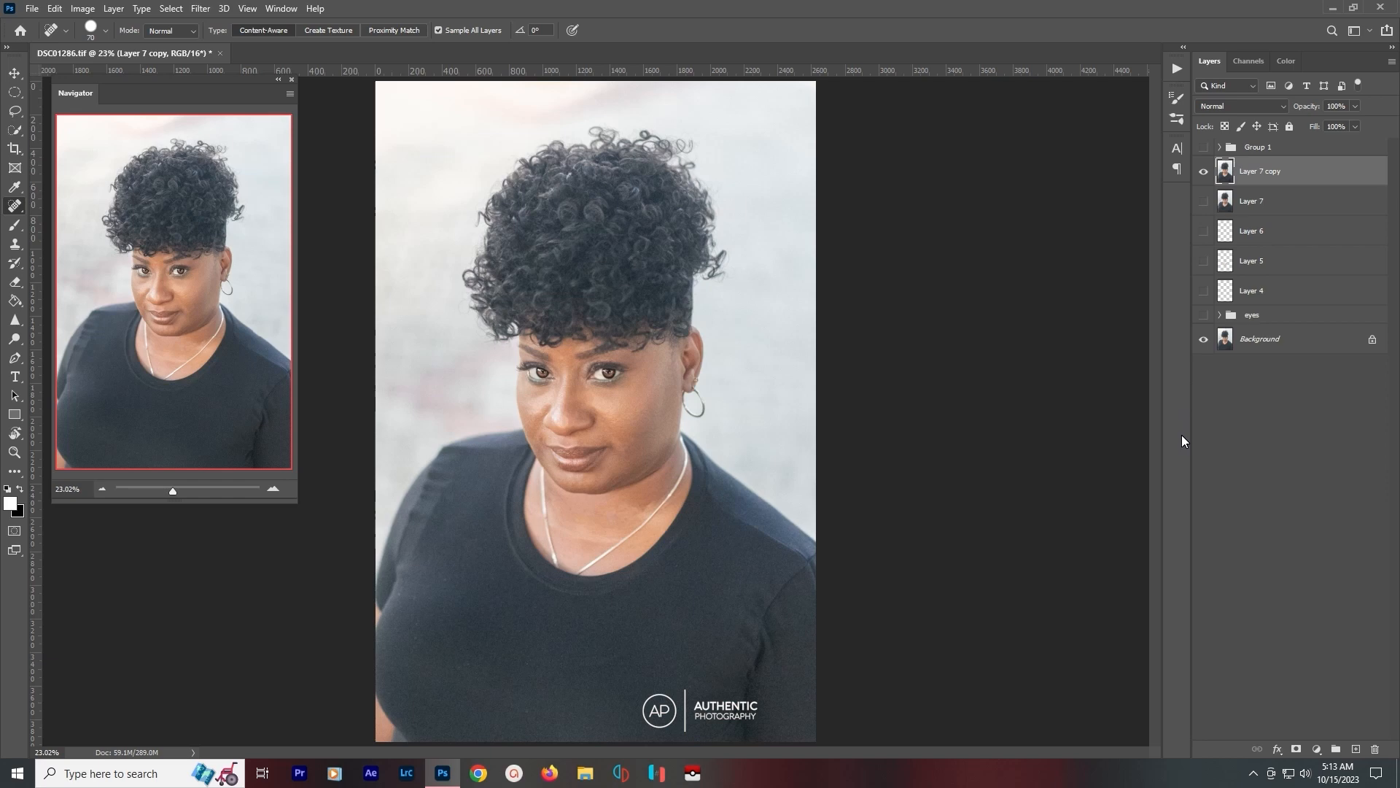
Stamp the visible layers into a new layer, duplicate it and group both, with the upper copy hidden and the lower one selected.
{"action": "key", "text": "ctrl+shift+alt+e"}
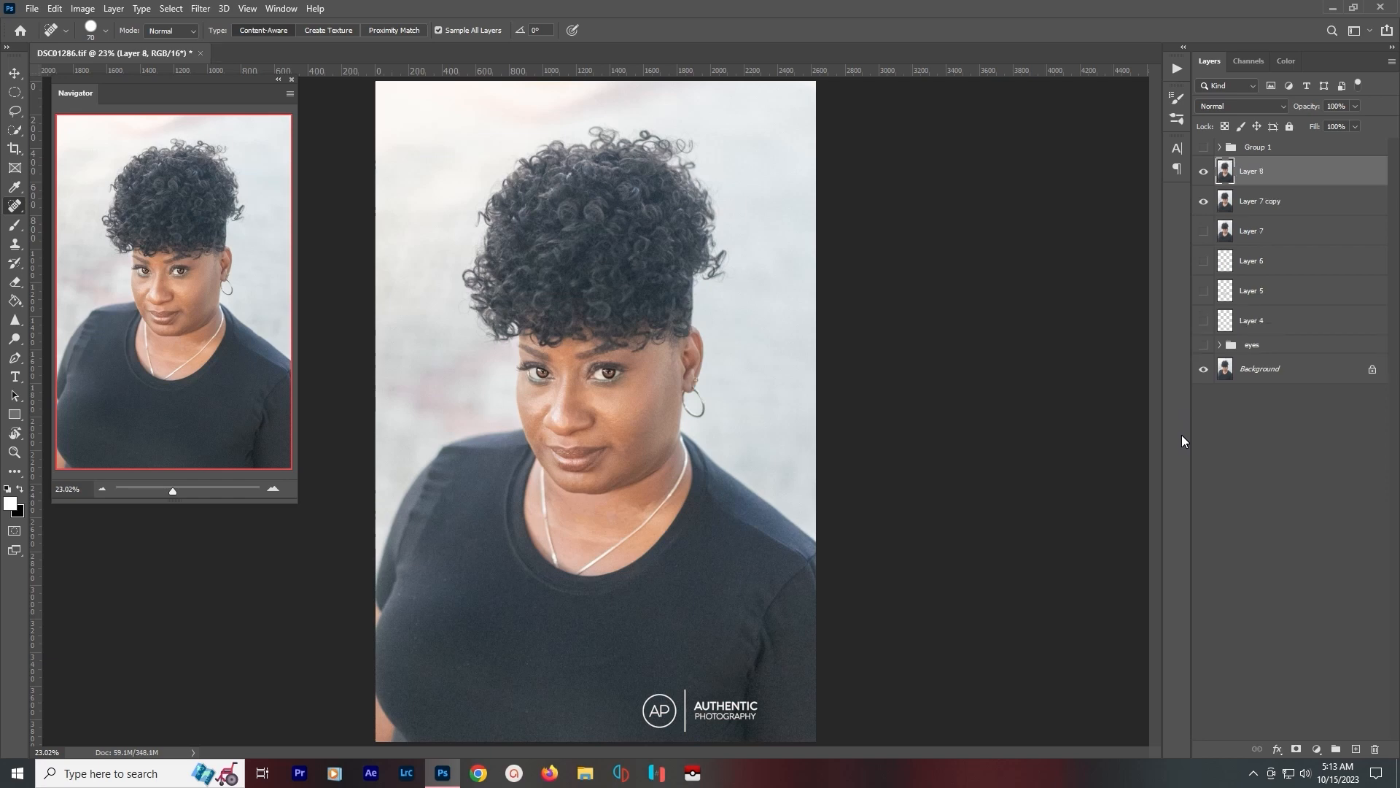
{"action": "key", "text": "ctrl+j"}
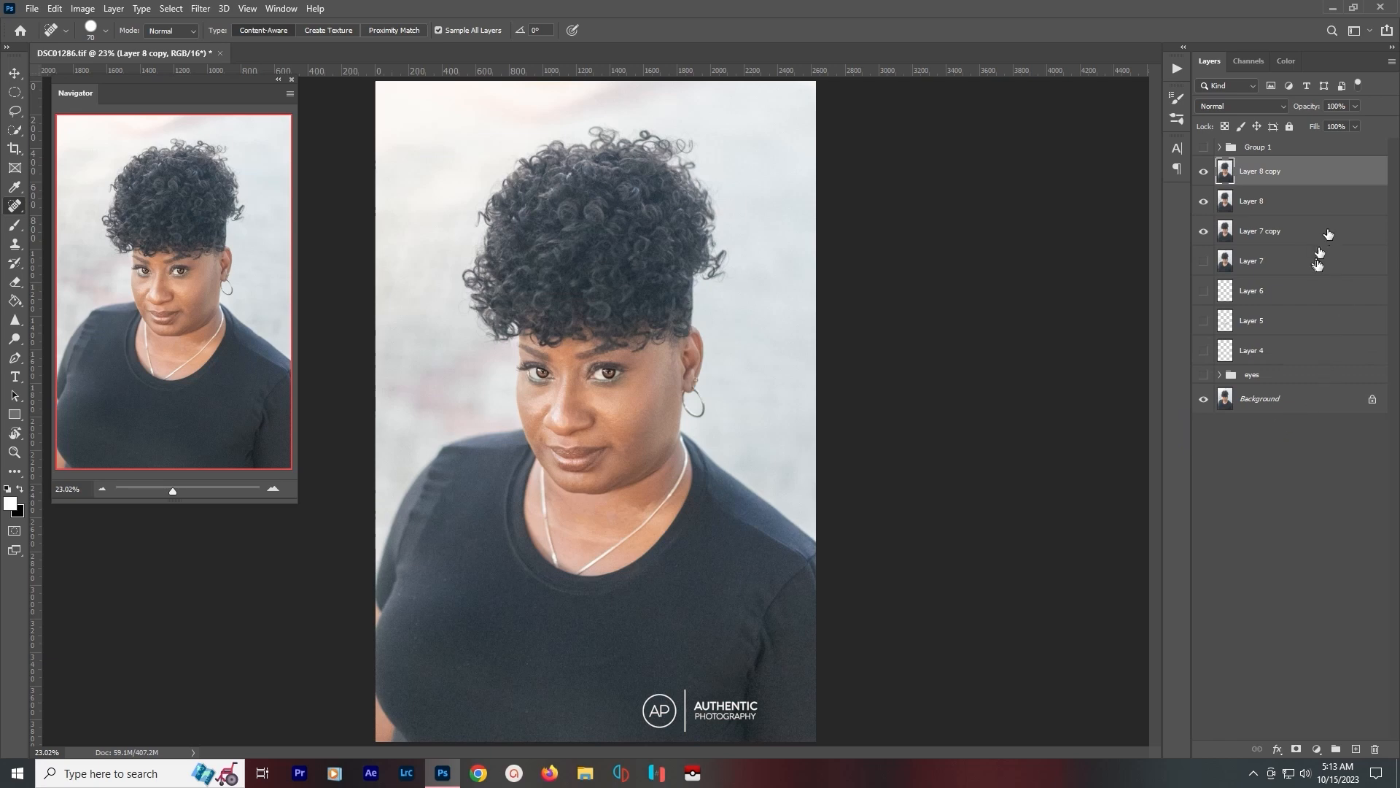
{"action": "left_click", "coordinate": [1319, 205], "text": "shift"}
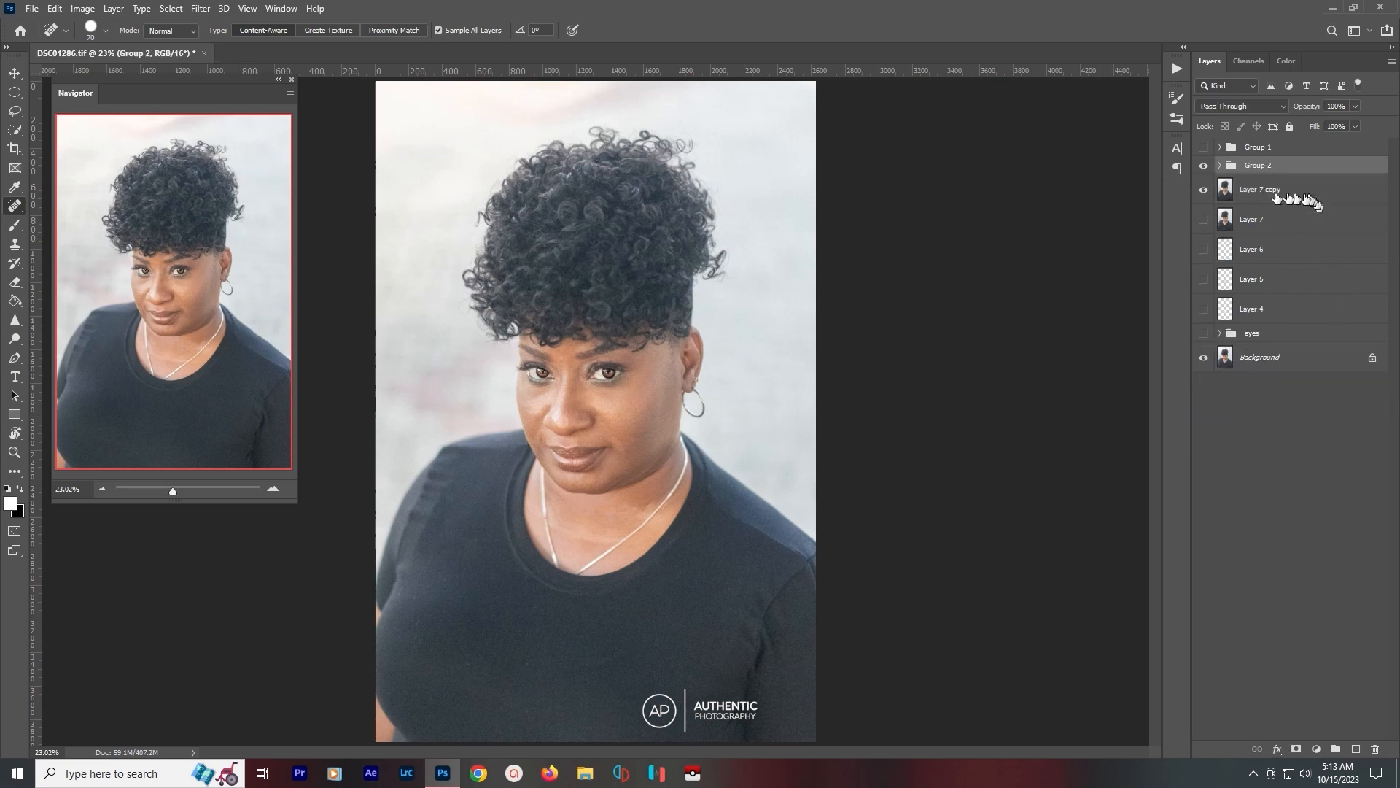
{"action": "key", "text": "ctrl+g"}
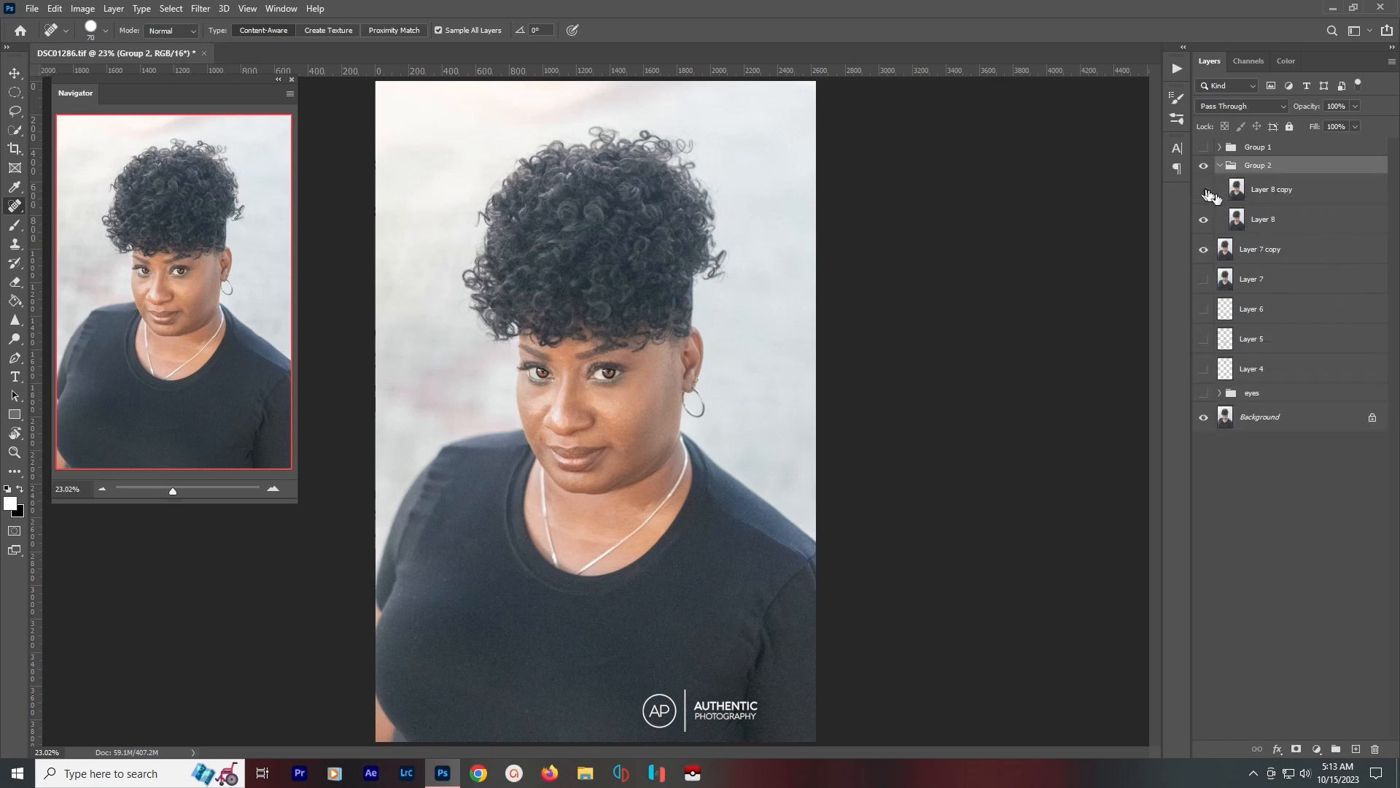
{"action": "left_click", "coordinate": [1280, 223]}
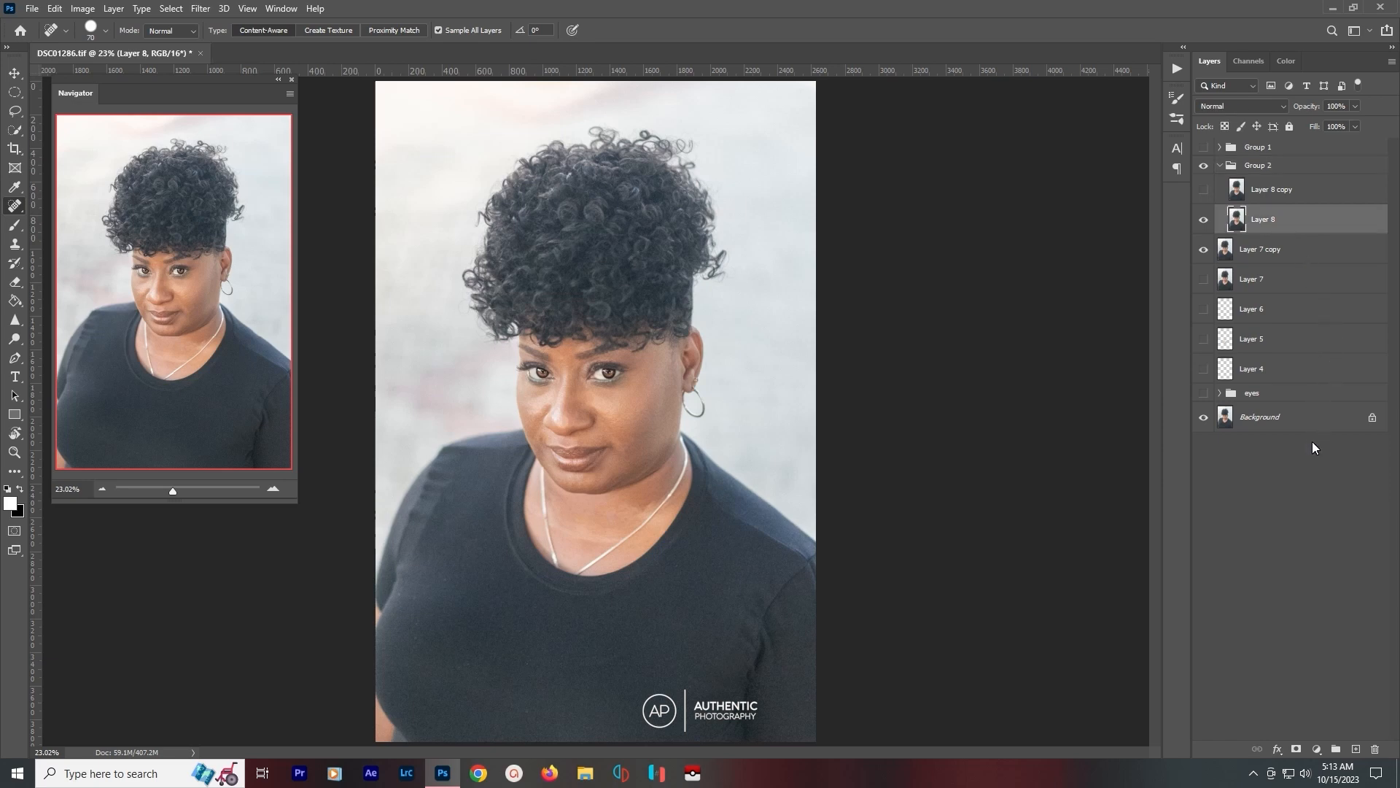
Open the keyboard shortcut editor and expand the Filter commands.
{"action": "left_click", "coordinate": [201, 9]}
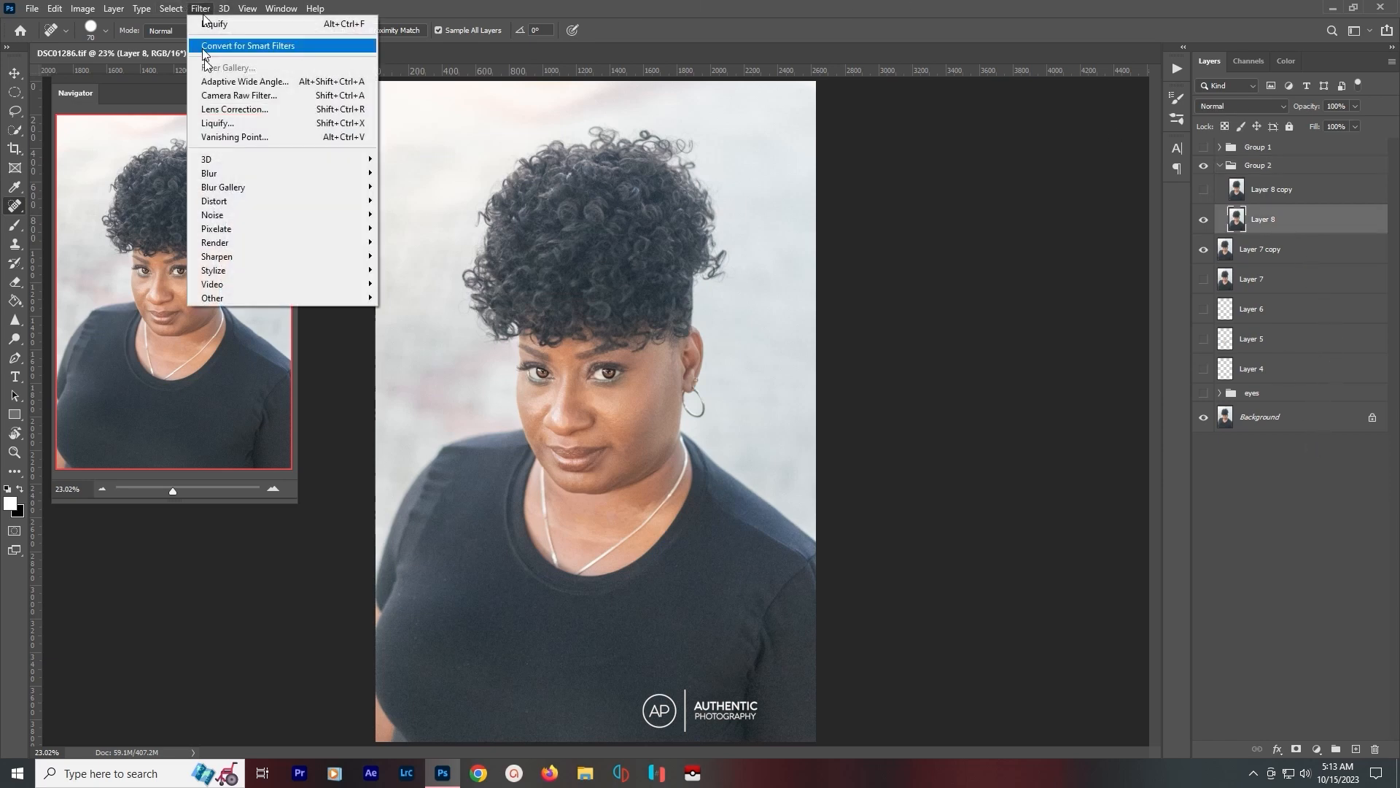
{"action": "mouse_move", "coordinate": [278, 298]}
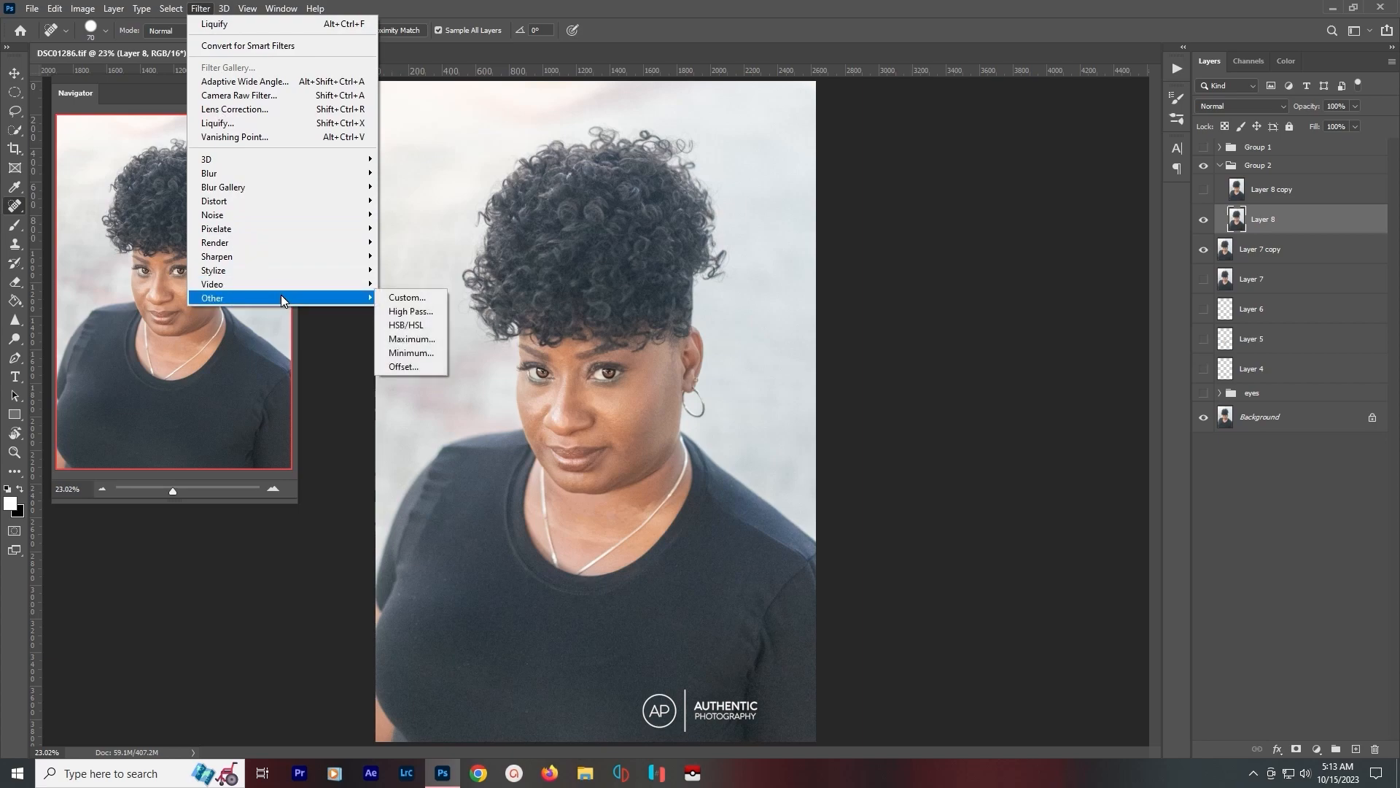
{"action": "left_click", "coordinate": [32, 11]}
{"action": "left_click", "coordinate": [31, 9]}
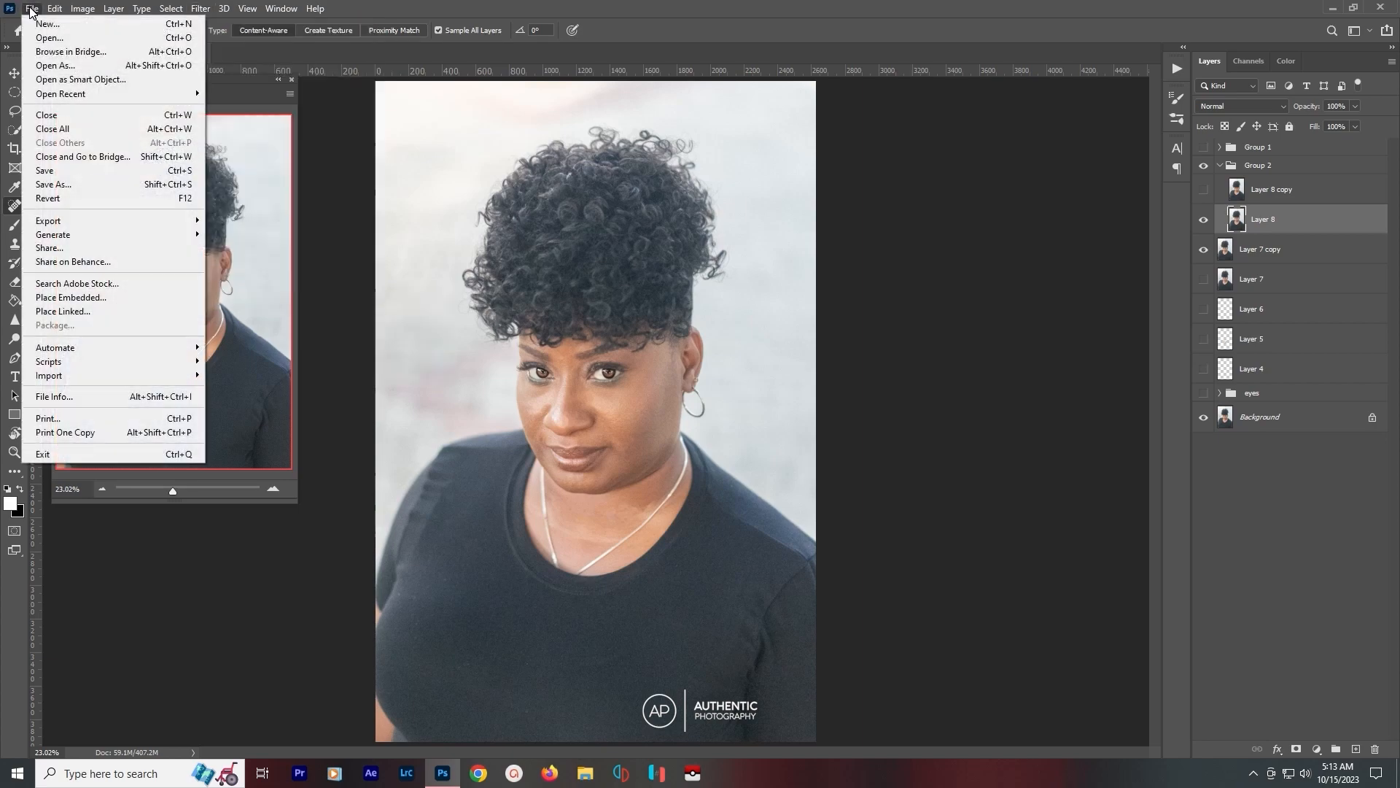
{"action": "mouse_move", "coordinate": [54, 9]}
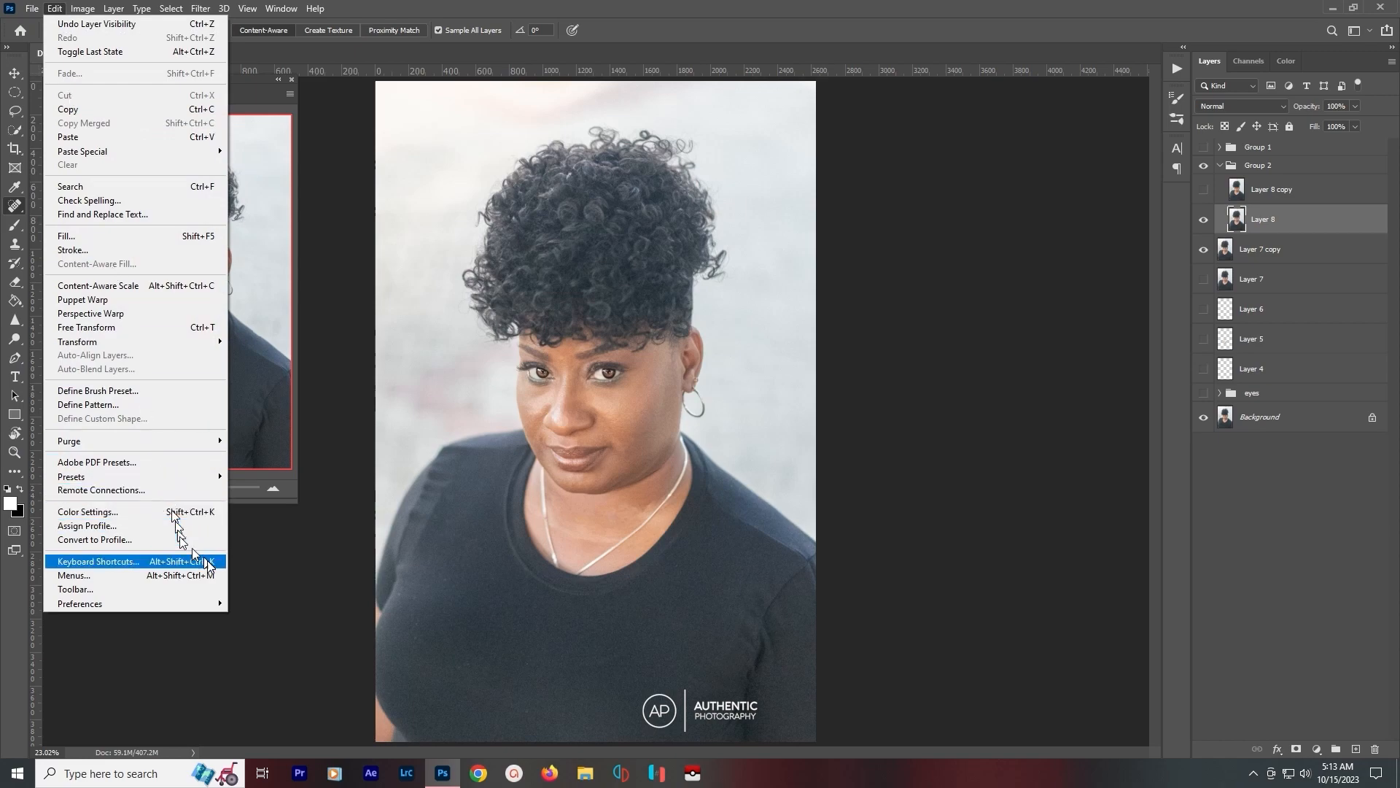
{"action": "left_click", "coordinate": [211, 564]}
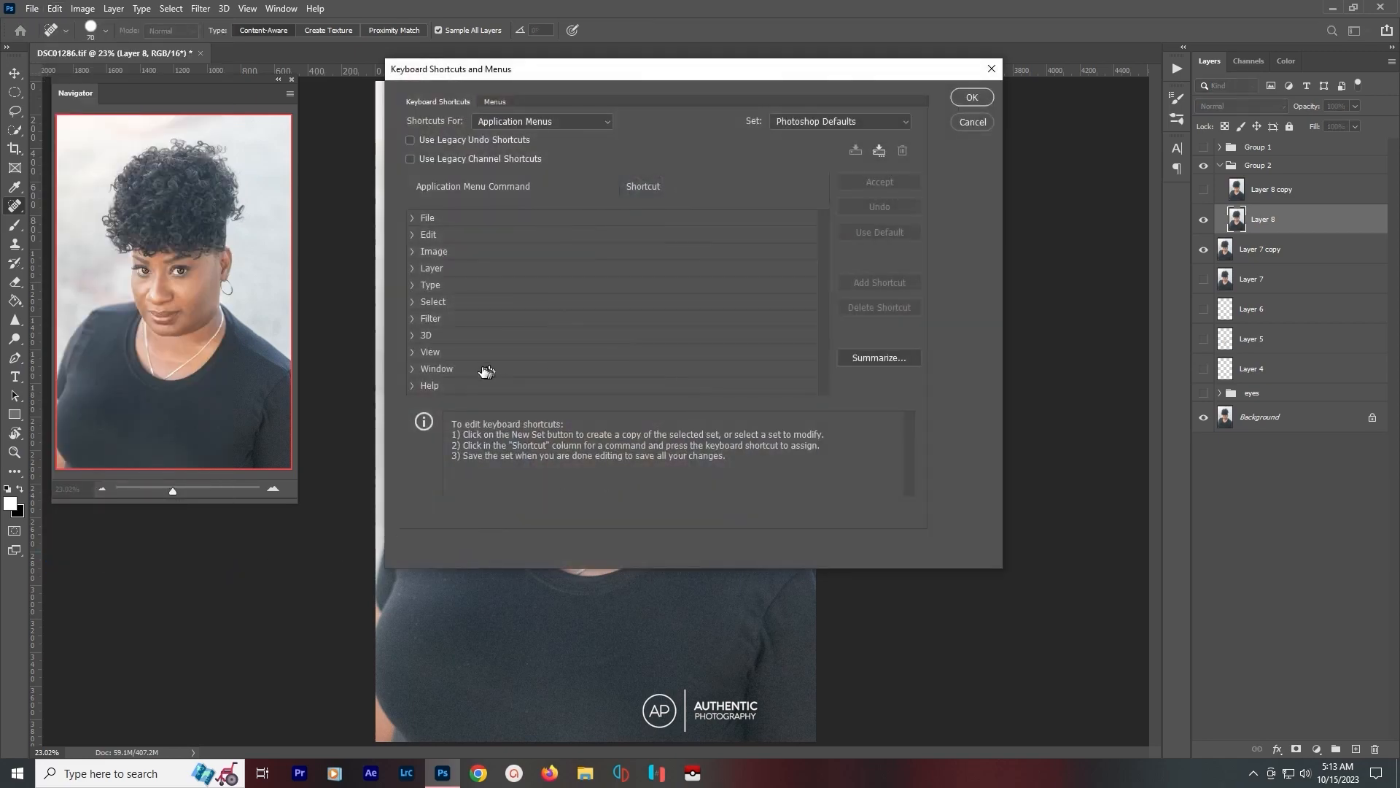
{"action": "left_click", "coordinate": [413, 319]}
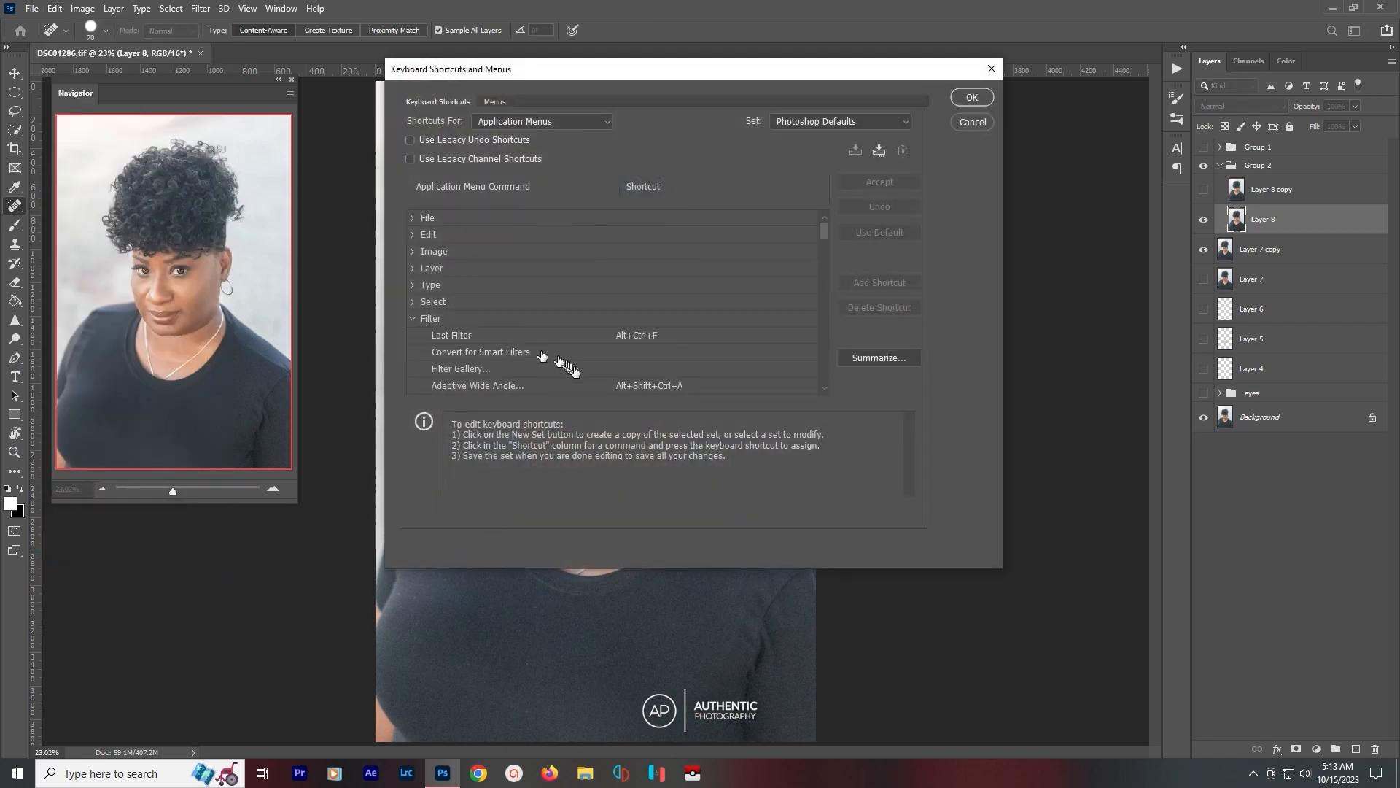
Assign Ctrl+. as the shortcut for Gaussian Blur and save the shortcut changes.
{"action": "scroll", "coordinate": [576, 376], "scroll_direction": "down", "scroll_amount": 1}
{"action": "scroll", "coordinate": [576, 376], "scroll_direction": "down", "scroll_amount": 1}
{"action": "scroll", "coordinate": [576, 376], "scroll_direction": "down", "scroll_amount": 3}
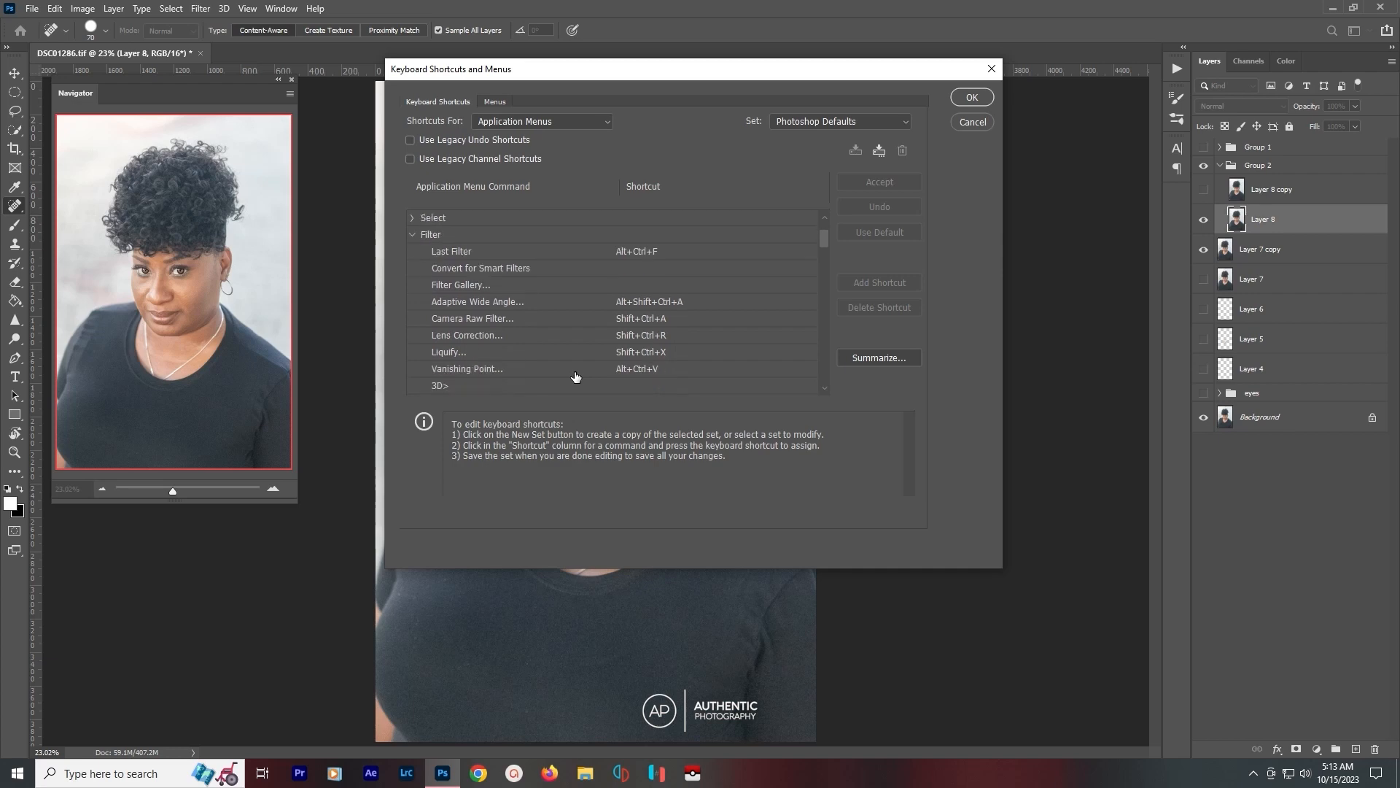
{"action": "scroll", "coordinate": [575, 376], "scroll_direction": "down", "scroll_amount": 6}
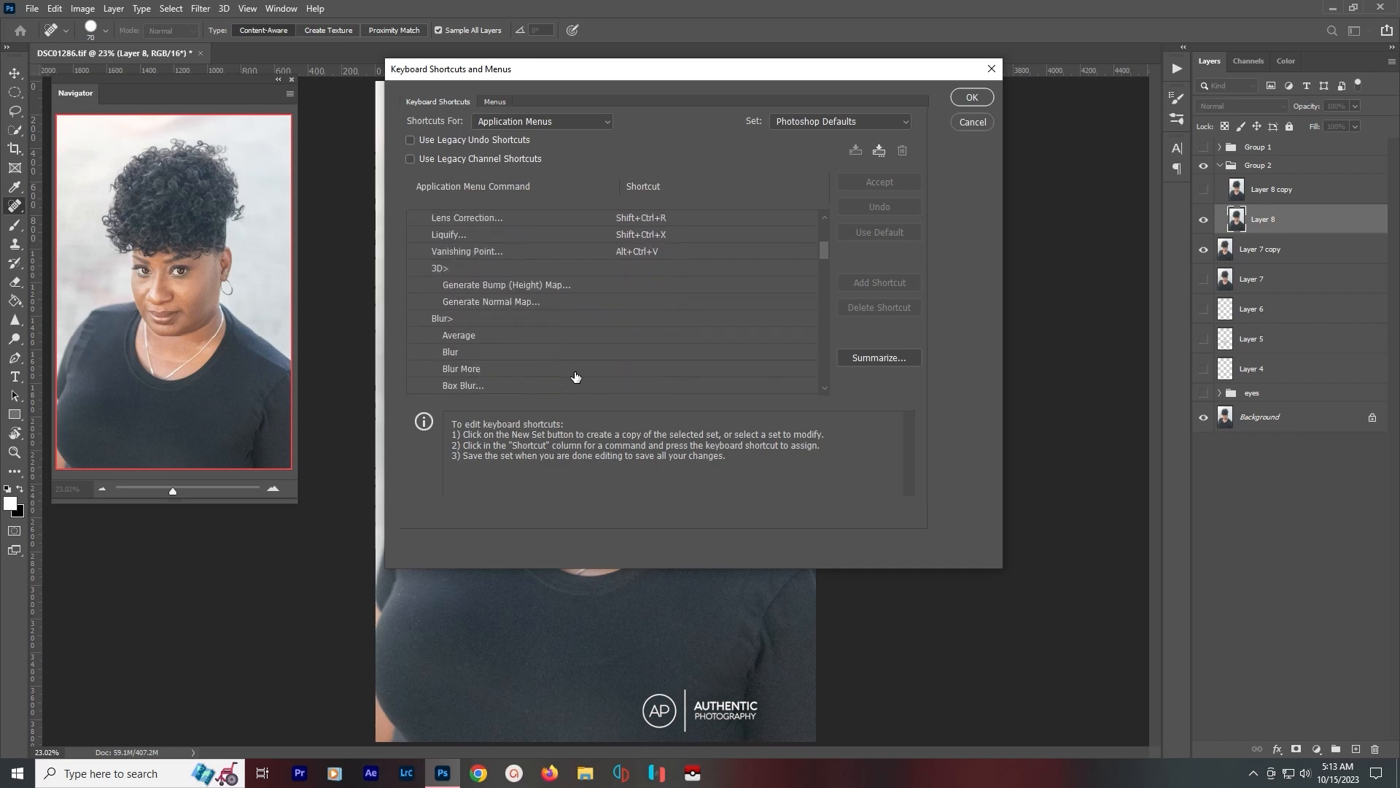
{"action": "left_click", "coordinate": [518, 319]}
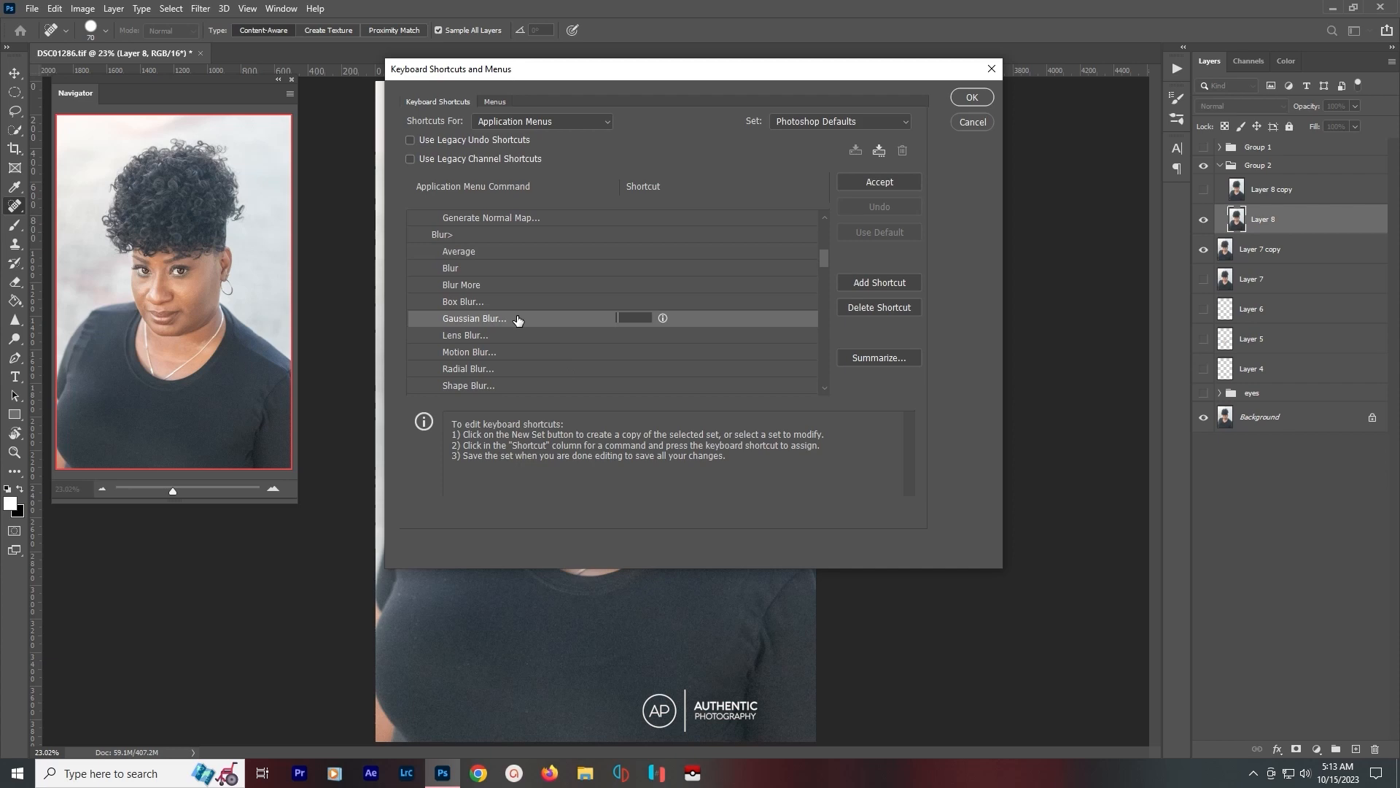
{"action": "key", "text": "ctrl+period"}
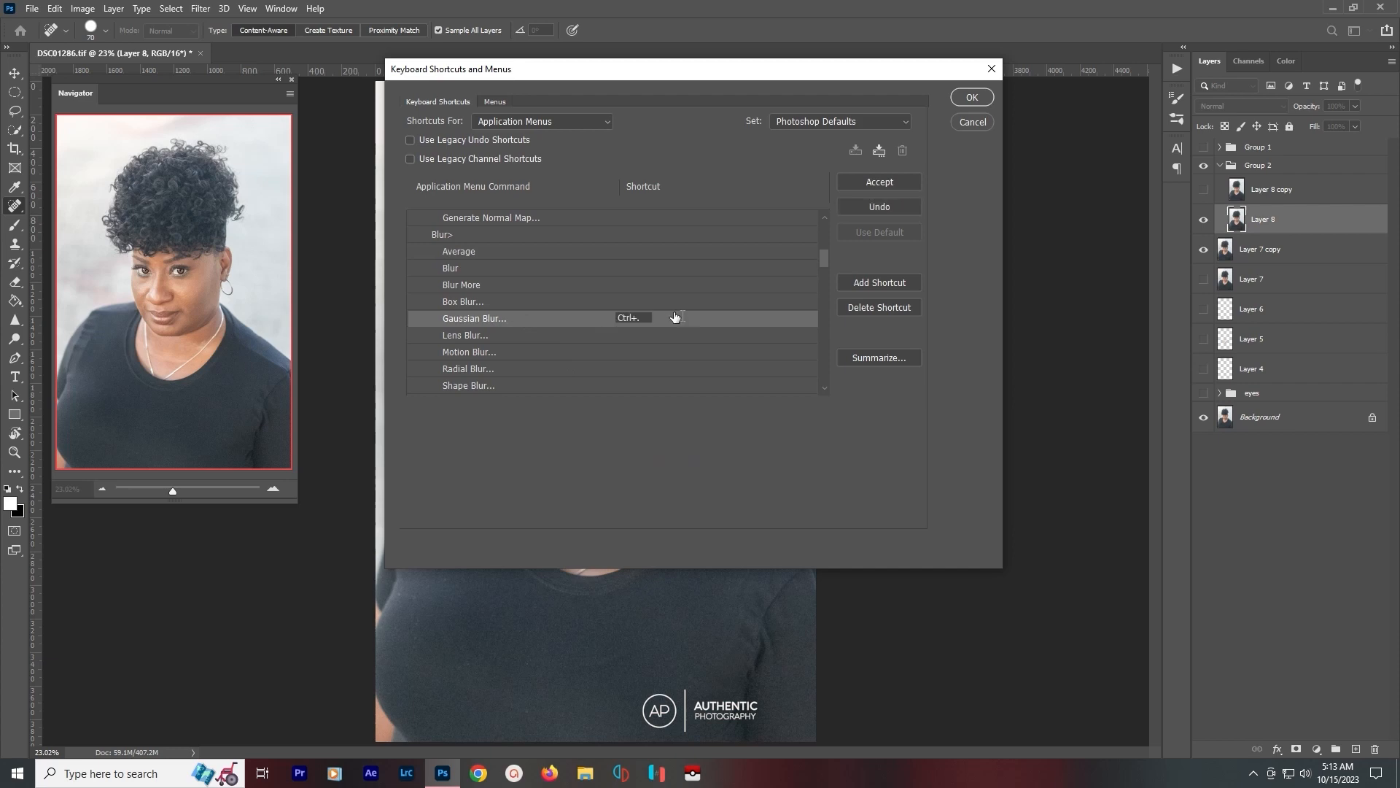
{"action": "left_click", "coordinate": [970, 99]}
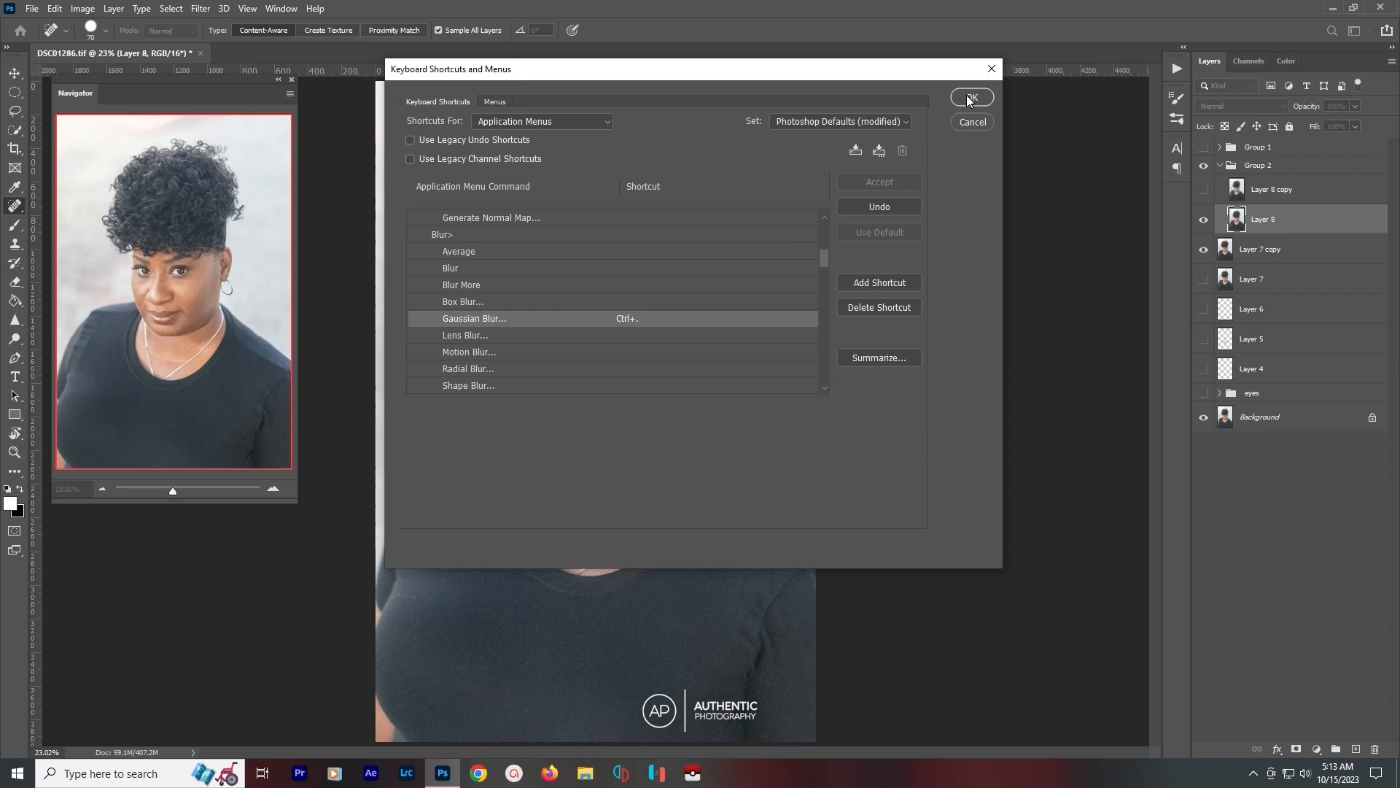
{"action": "left_click", "coordinate": [971, 98]}
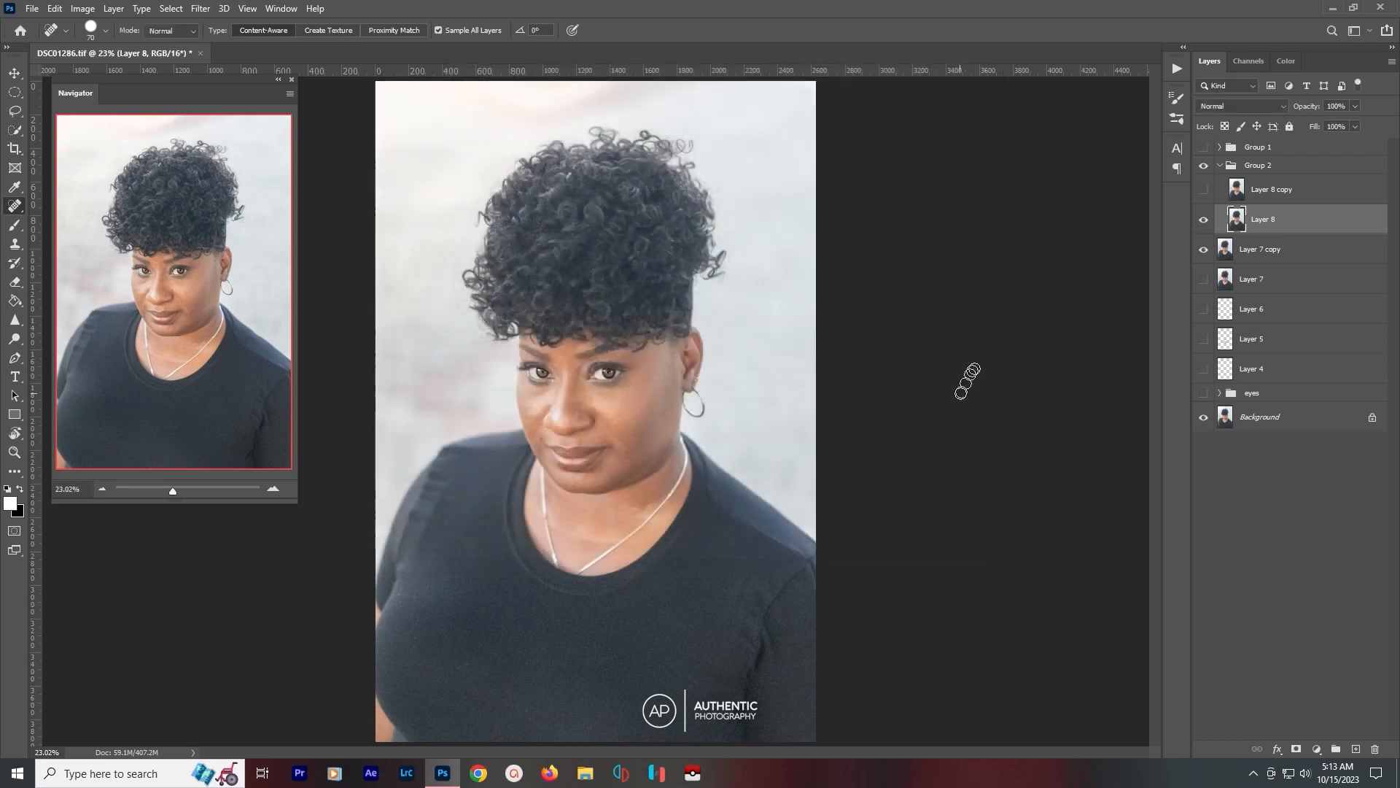
Apply a Gaussian Blur with a radius of 5 pixels to Layer 8.
{"action": "key", "text": "ctrl+period"}
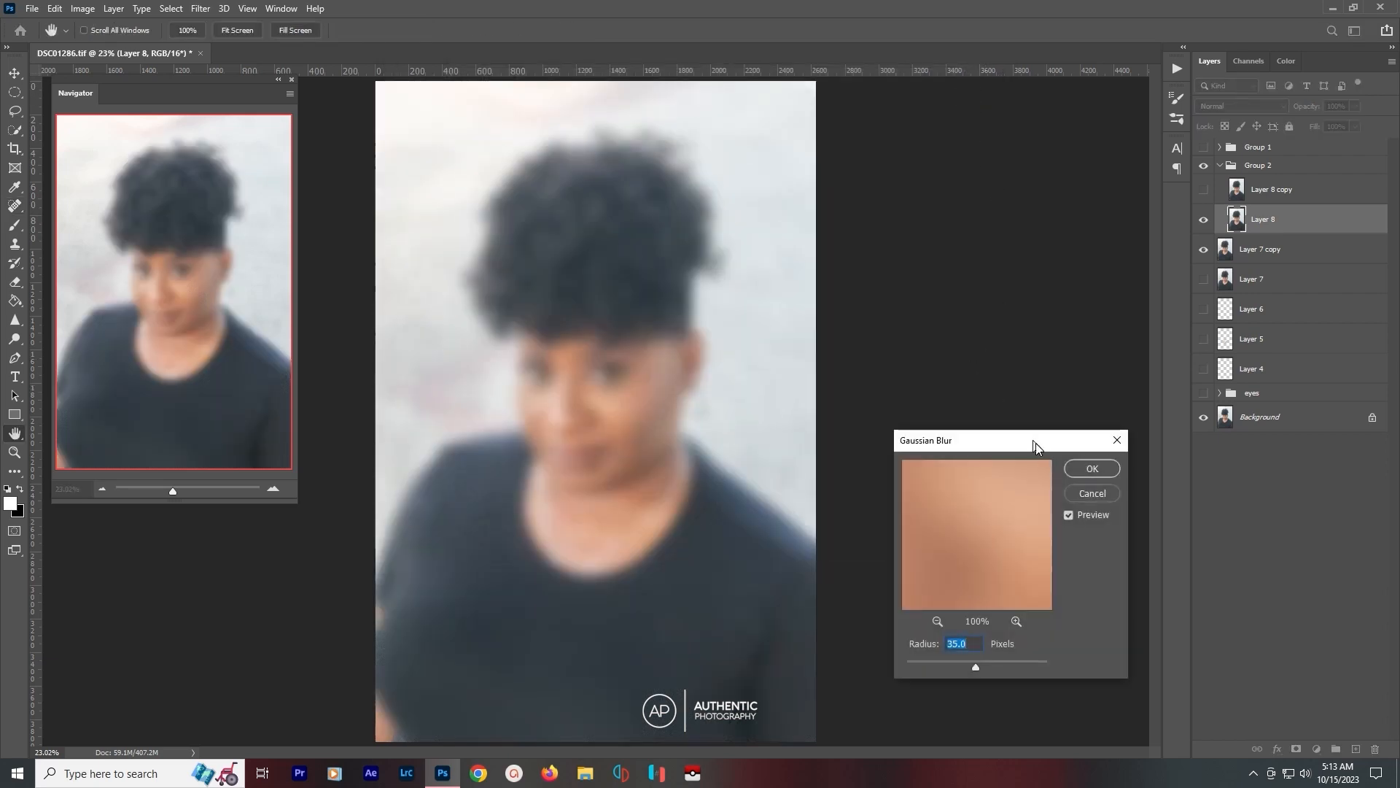
{"action": "type", "text": "5."}
{"action": "left_click", "coordinate": [1092, 468]}
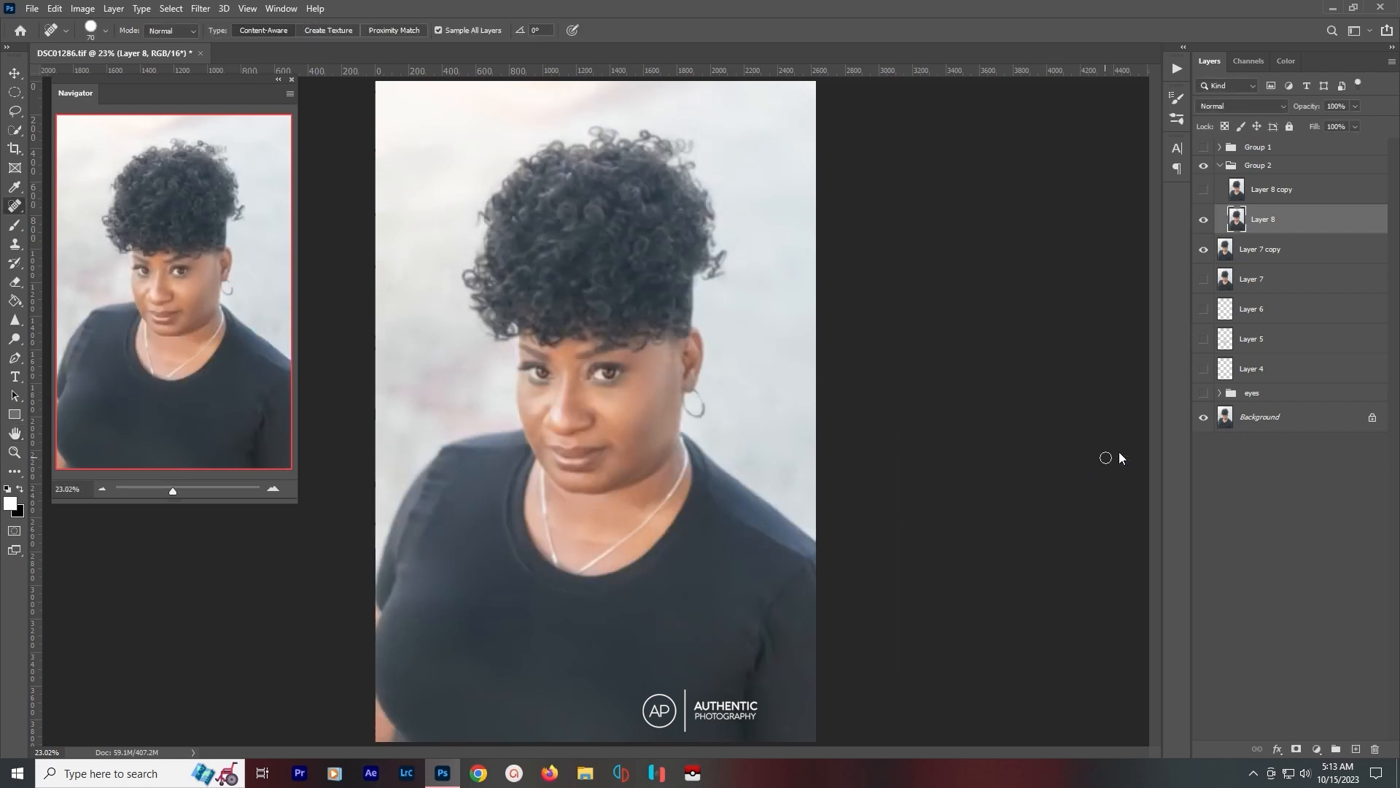
Show Layer 8 copy and apply Layer 8 to it with Apply Image, using Subtract blending, Scale 2 and Offset 128.
{"action": "left_click", "coordinate": [1204, 191]}
{"action": "left_click", "coordinate": [1288, 194]}
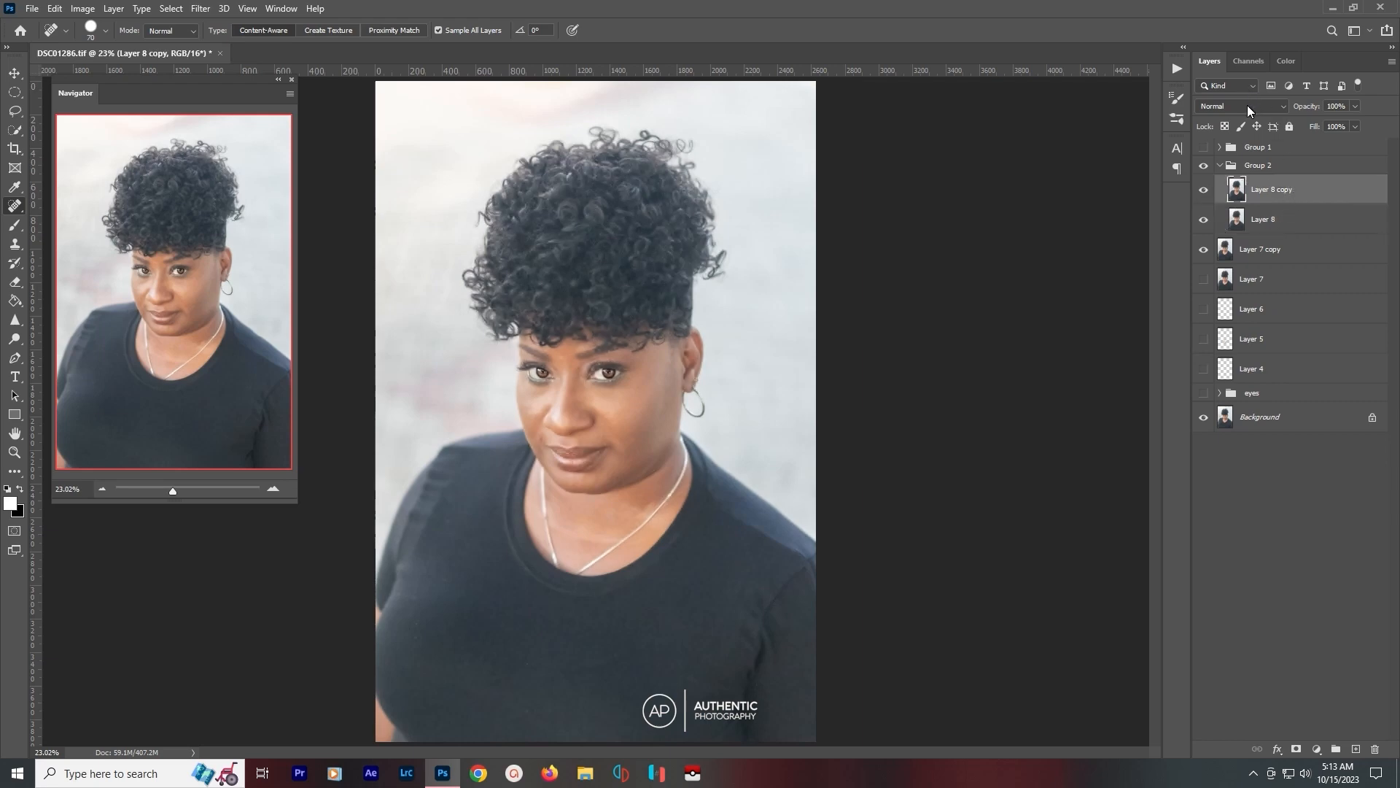
{"action": "left_click", "coordinate": [55, 8]}
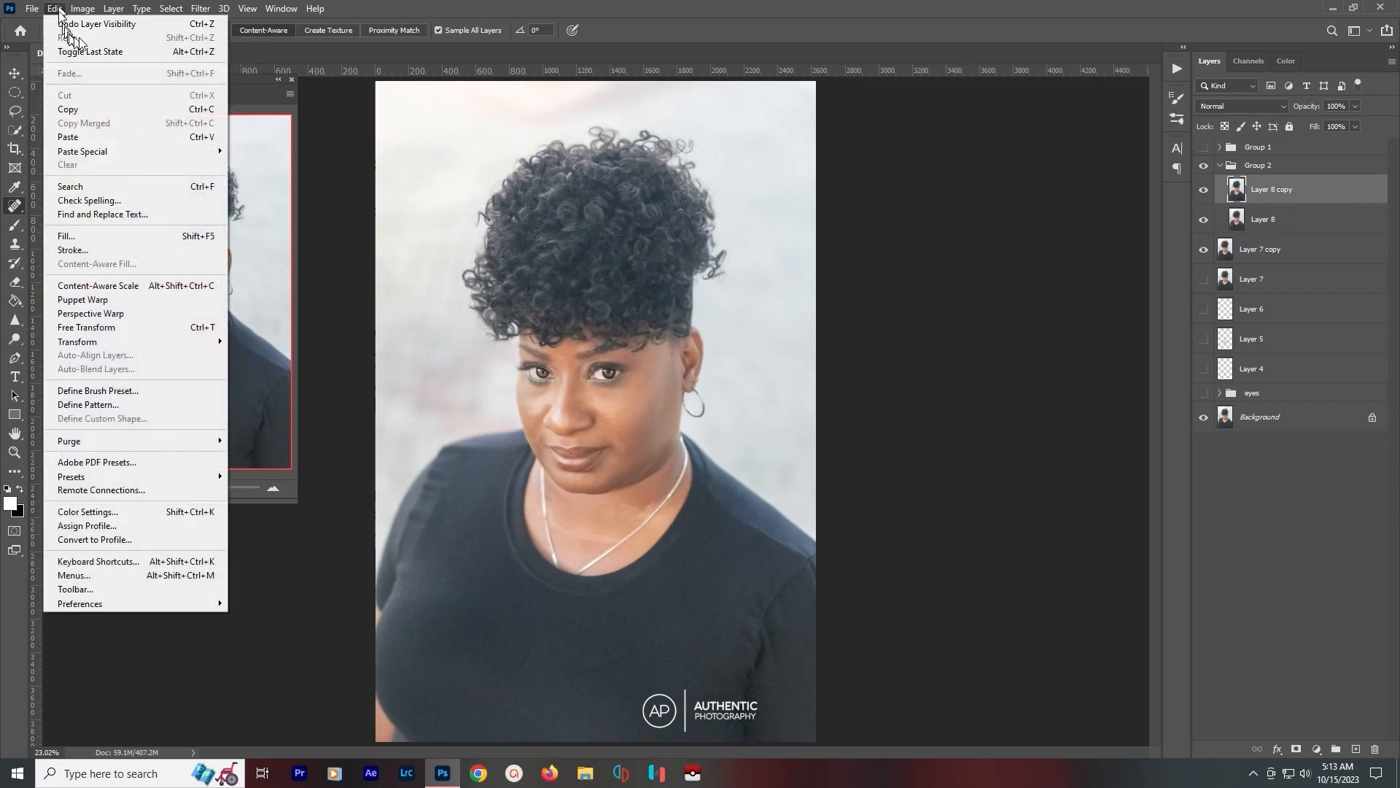
{"action": "mouse_move", "coordinate": [86, 12]}
{"action": "mouse_move", "coordinate": [120, 47]}
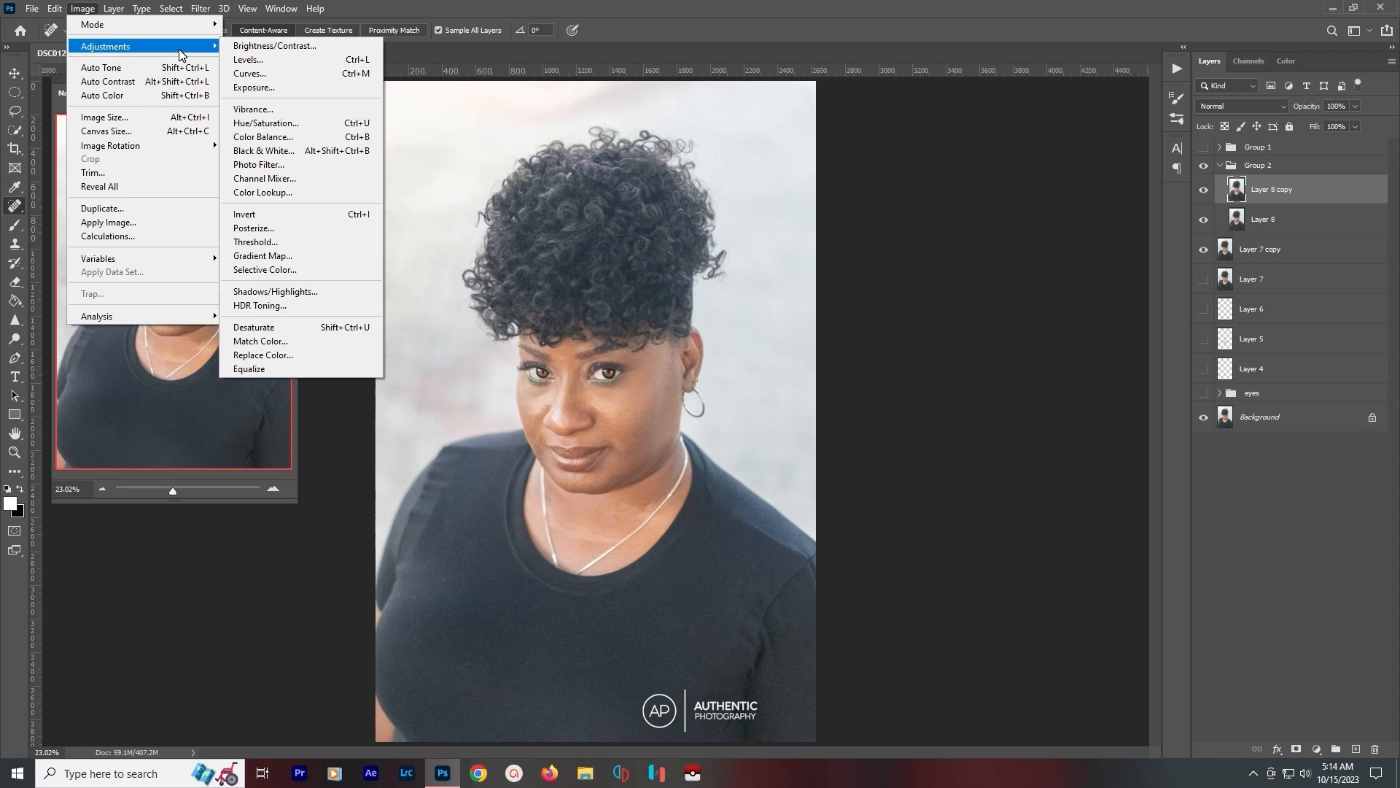
{"action": "left_click", "coordinate": [140, 222]}
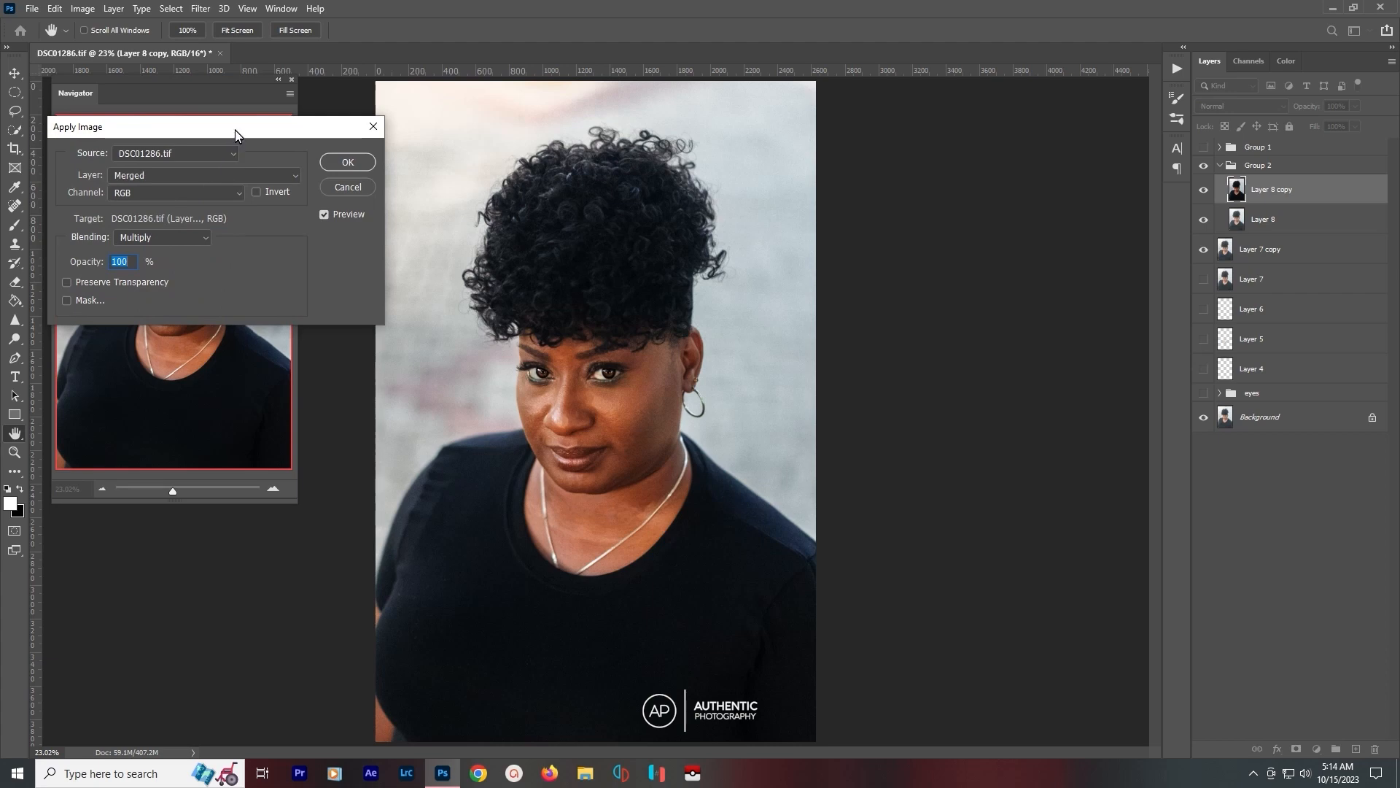
{"action": "left_click_drag", "start_coordinate": [235, 130], "coordinate": [962, 170]}
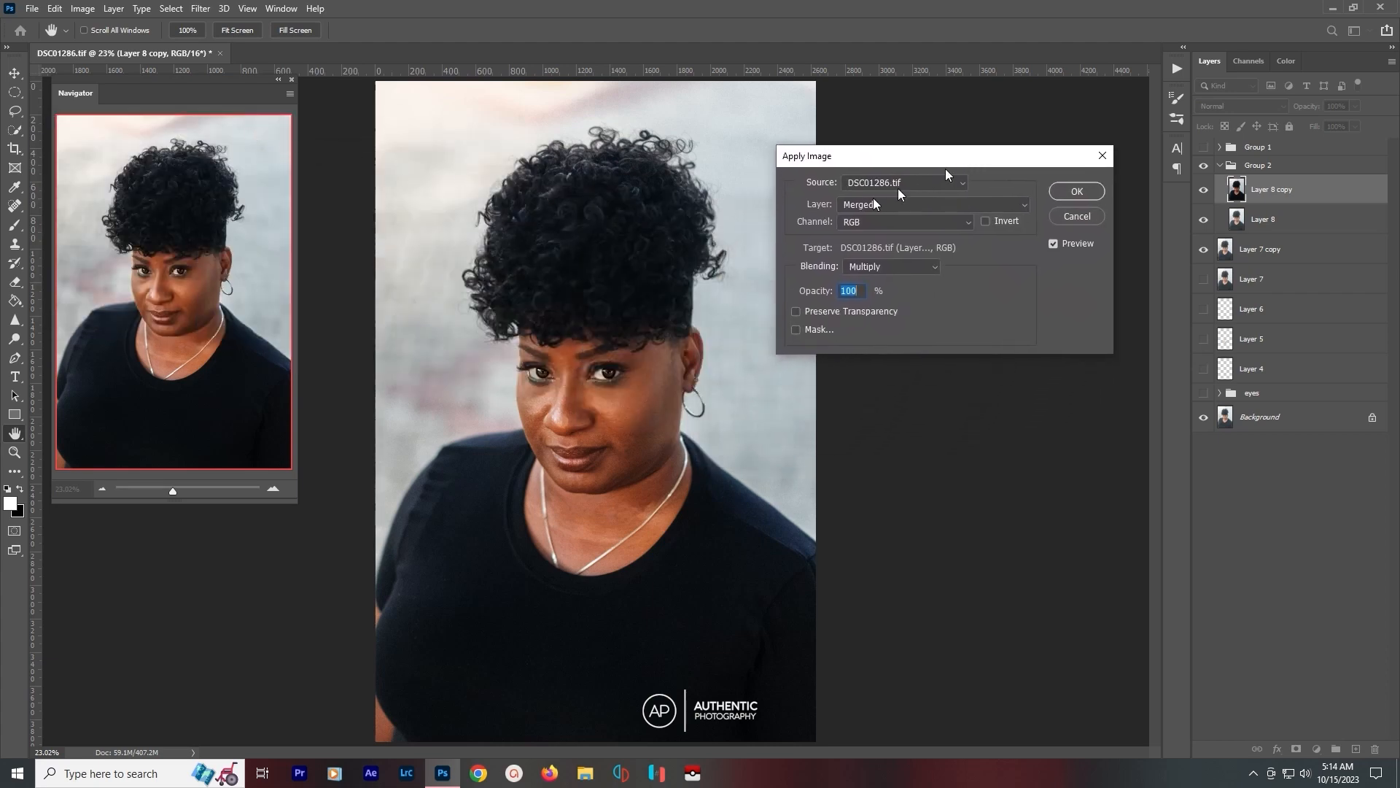
{"action": "left_click", "coordinate": [1022, 208]}
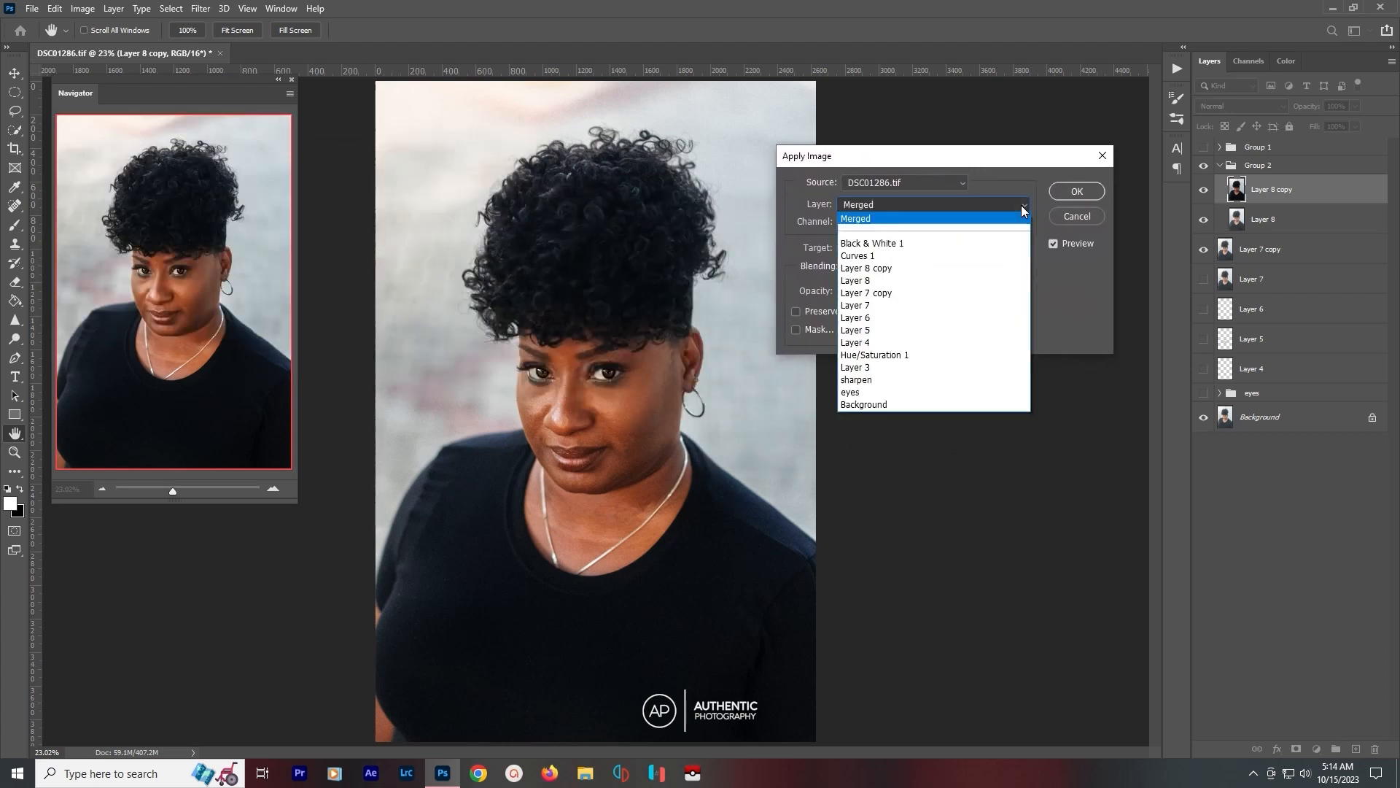
{"action": "left_click", "coordinate": [963, 281]}
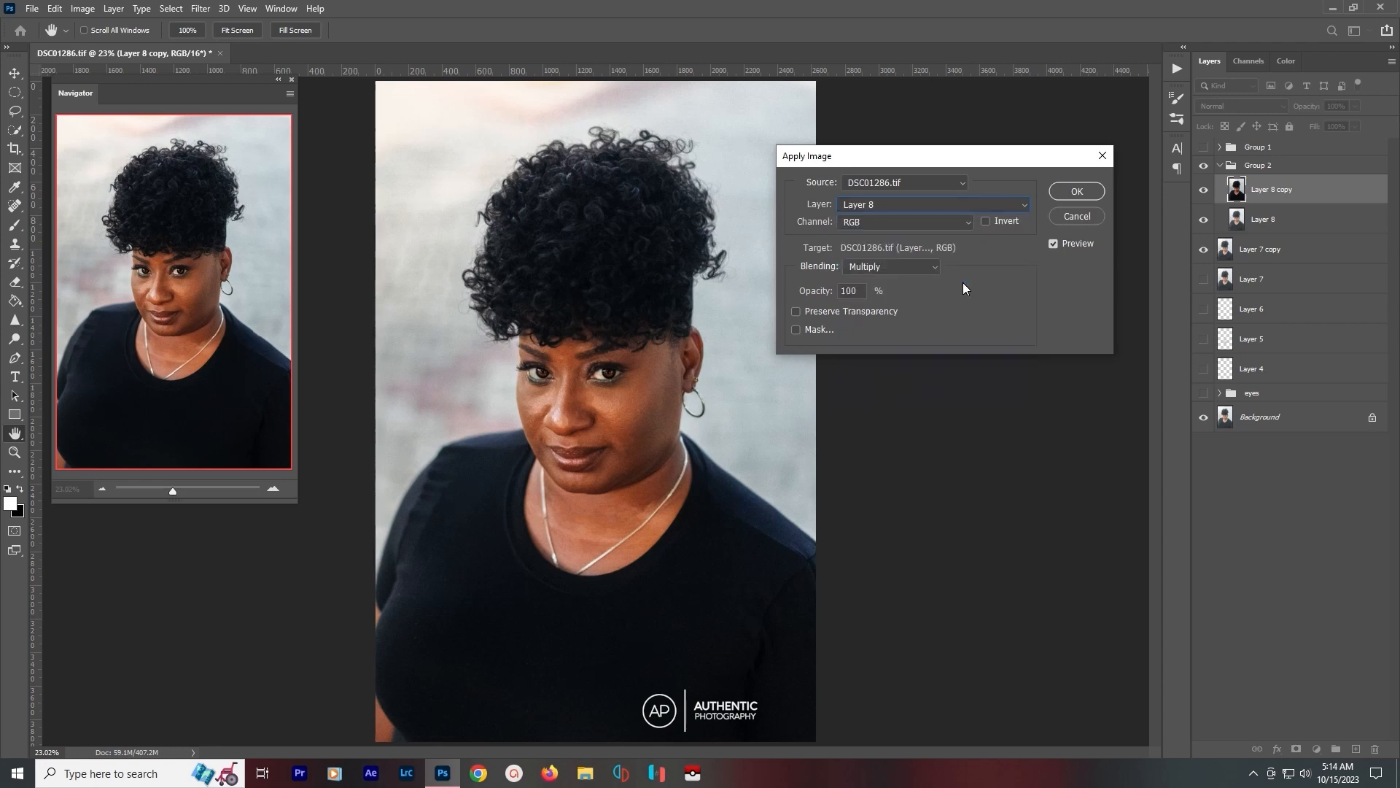
{"action": "left_click", "coordinate": [935, 269]}
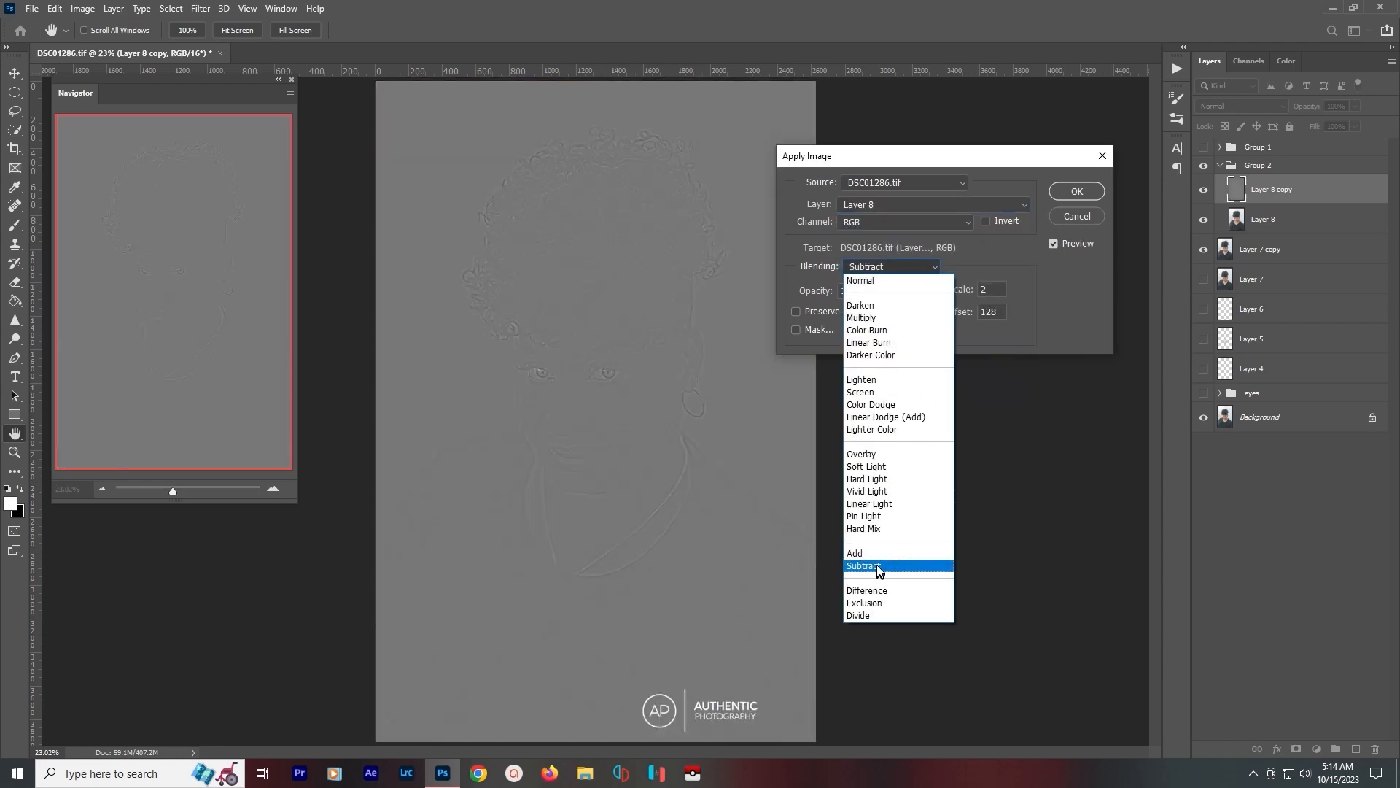
{"action": "left_click", "coordinate": [877, 566]}
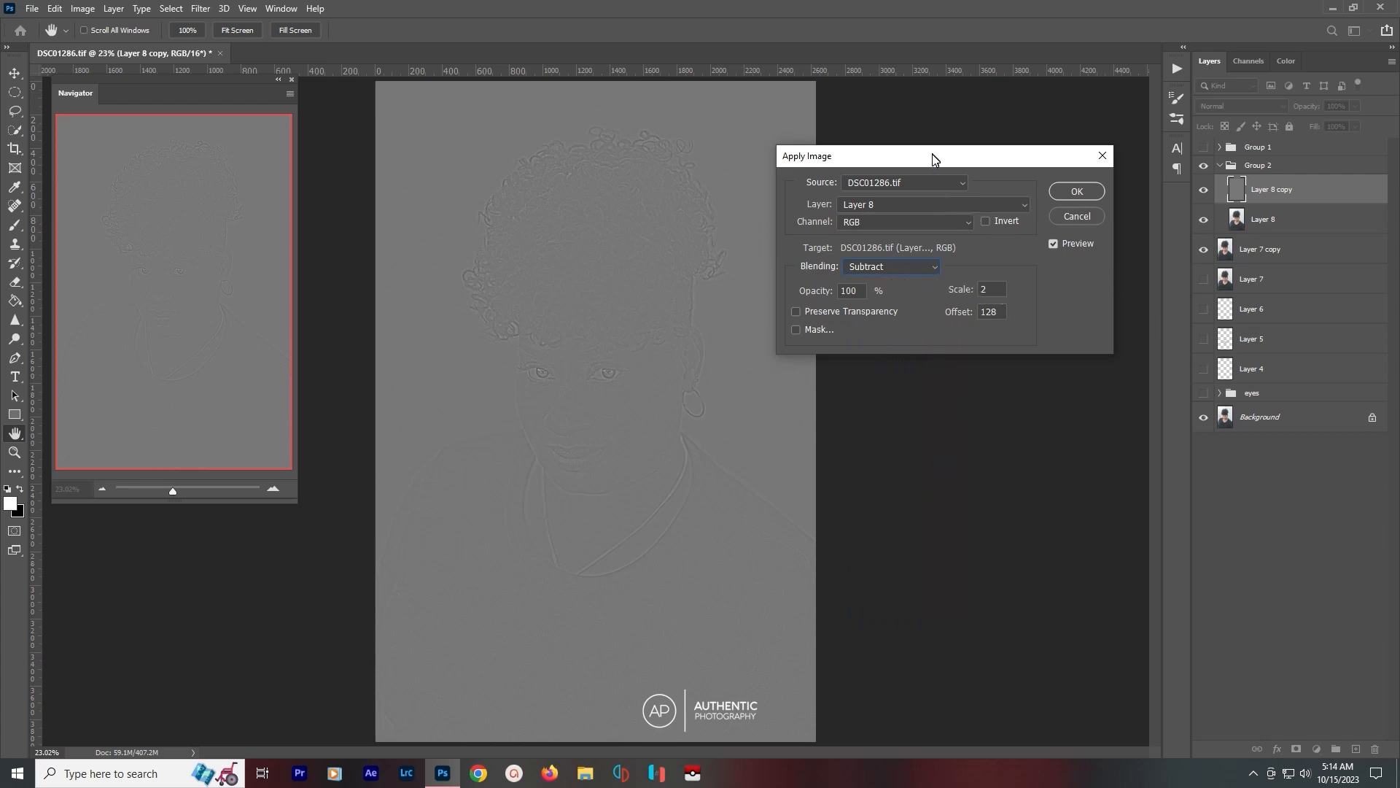
{"action": "left_click_drag", "start_coordinate": [935, 159], "coordinate": [974, 160]}
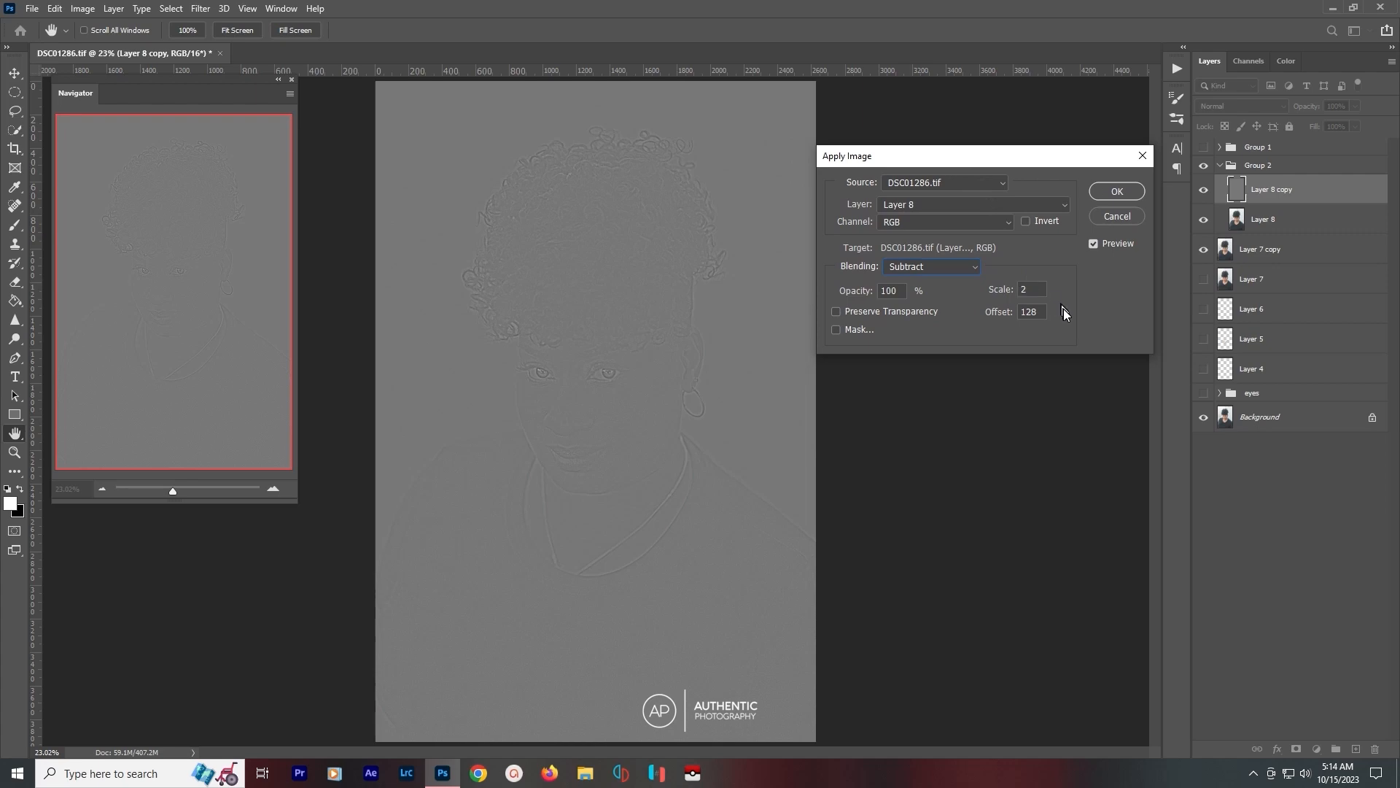
{"action": "key", "text": "j"}
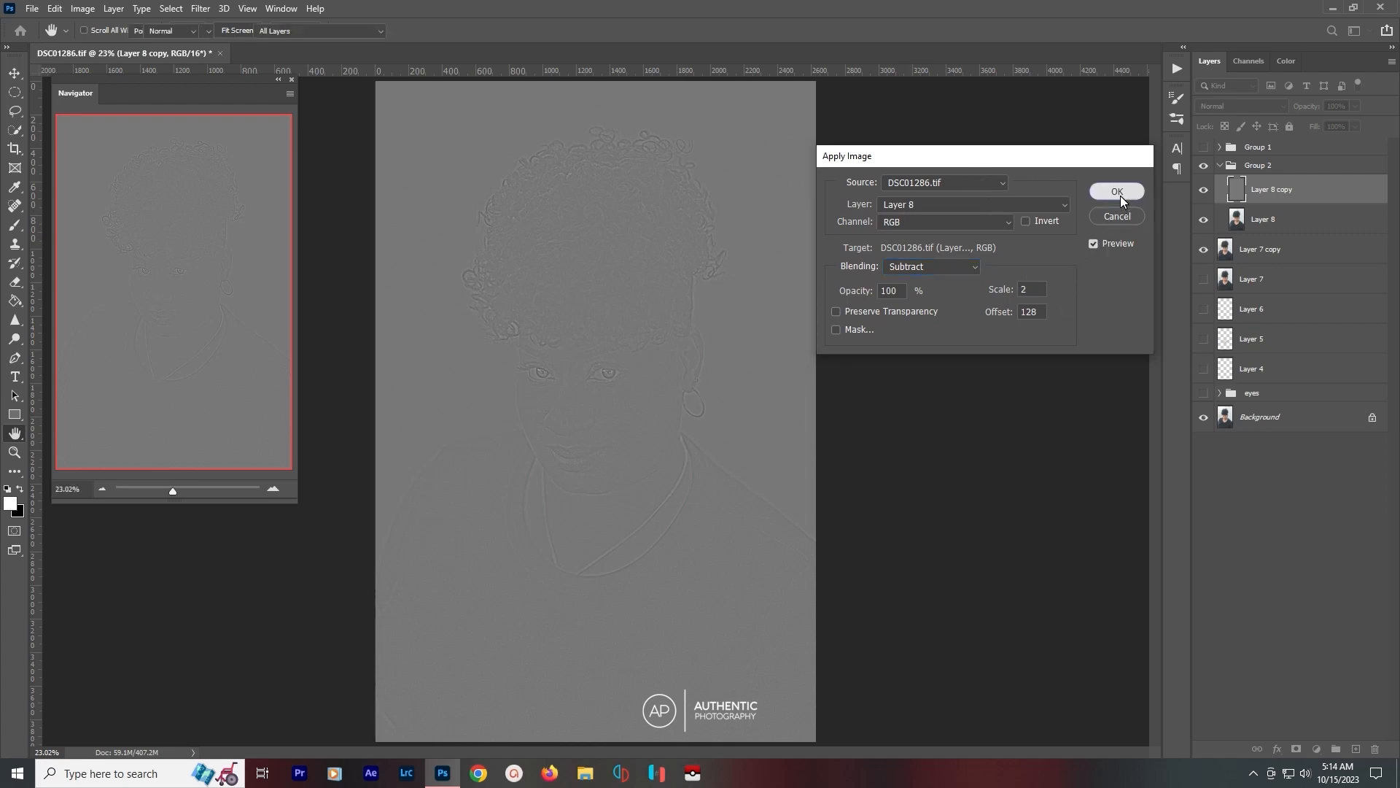
{"action": "left_click", "coordinate": [1120, 196]}
Set the blend mode of Layer 8 copy to Linear Light.
{"action": "left_click", "coordinate": [1282, 107]}
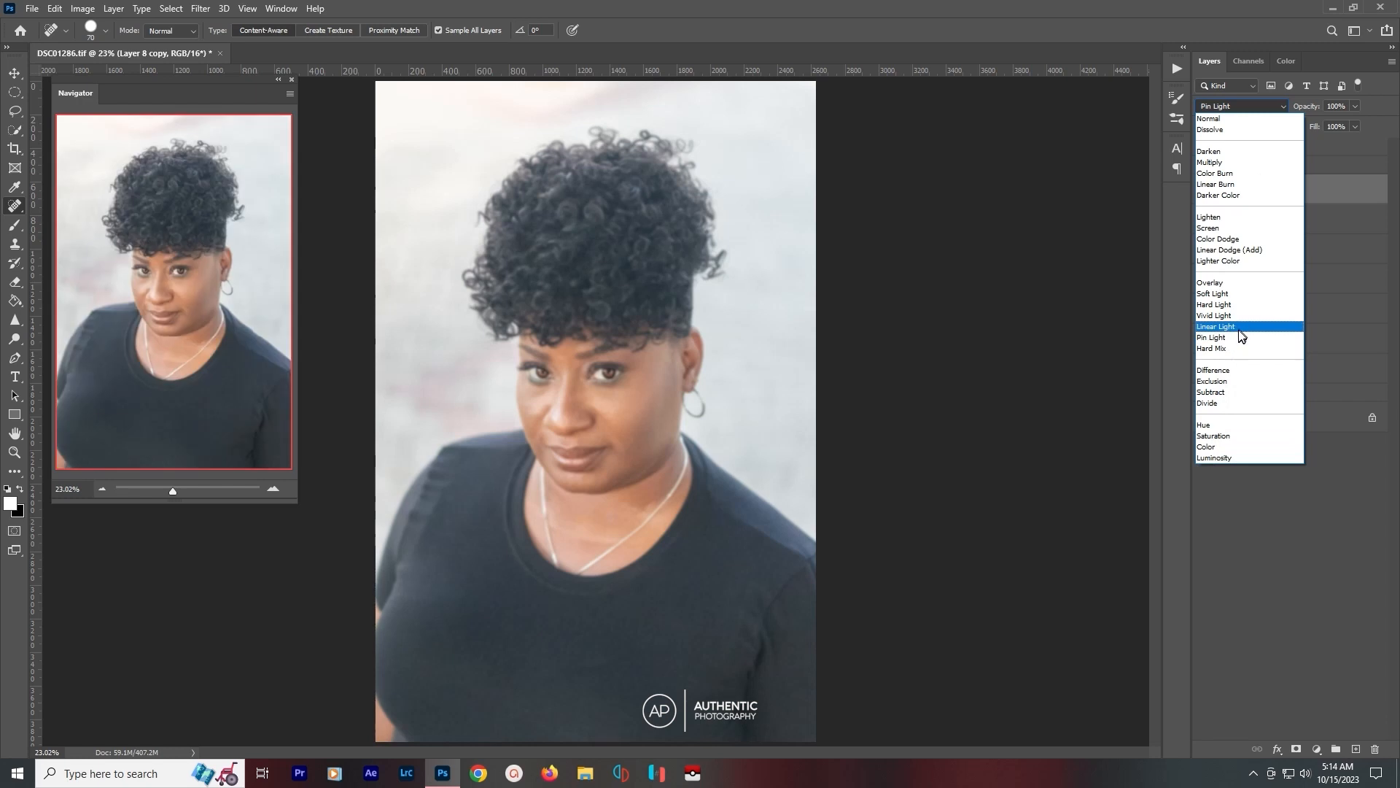
{"action": "left_click", "coordinate": [1240, 328]}
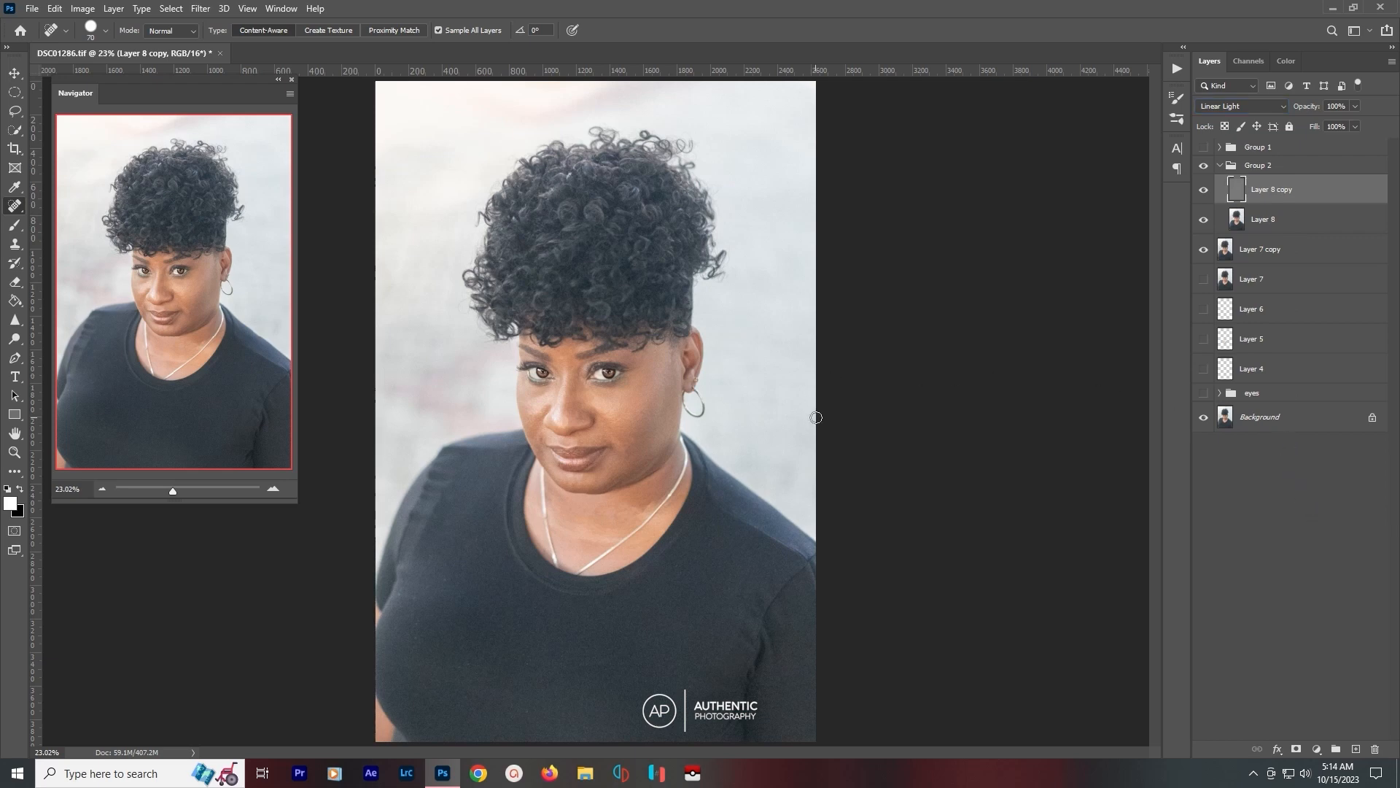
Lasso a patch of neck skin between the jaw and the necklace, on the side with the visible earring, with a 32 px feather.
{"action": "left_click", "coordinate": [16, 114]}
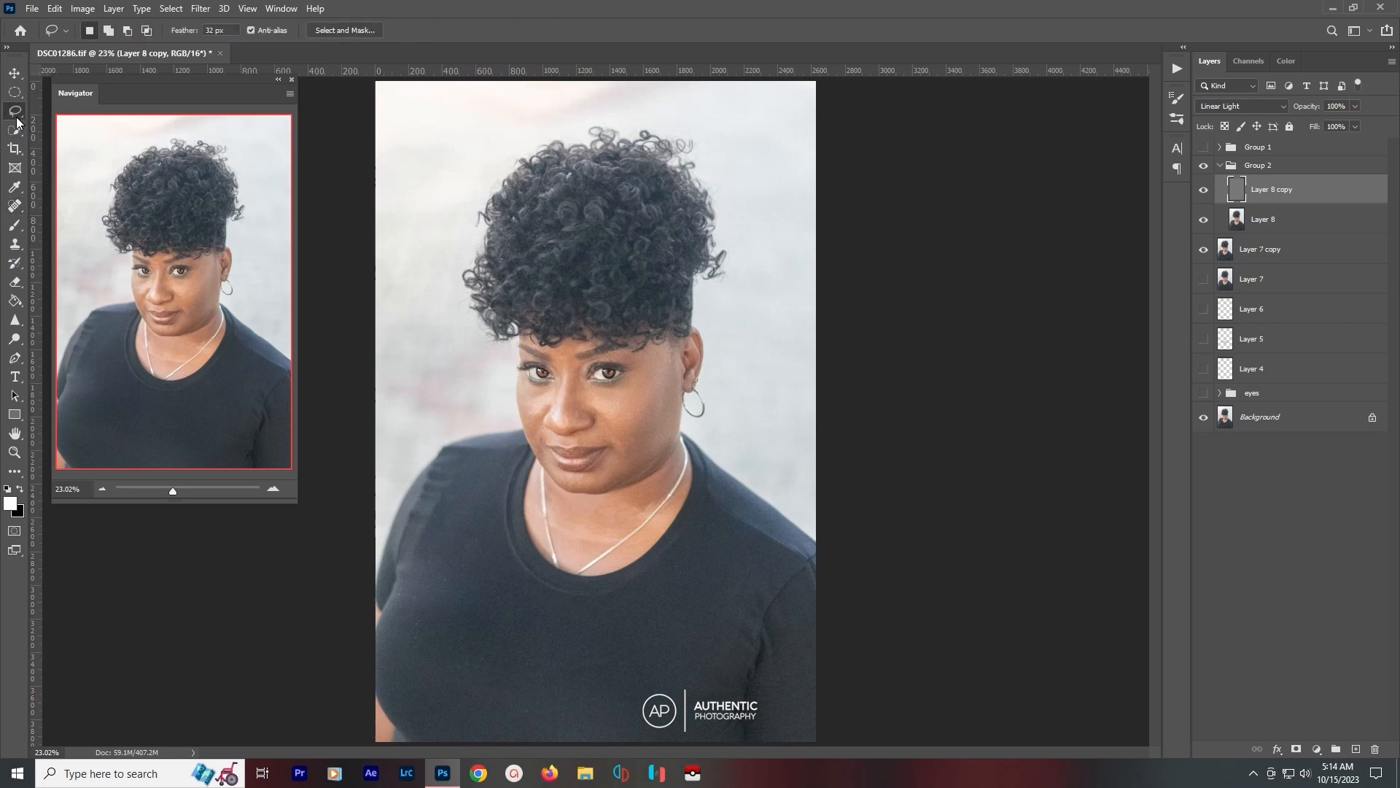
{"action": "scroll", "coordinate": [665, 418], "scroll_direction": "up", "scroll_amount": 4}
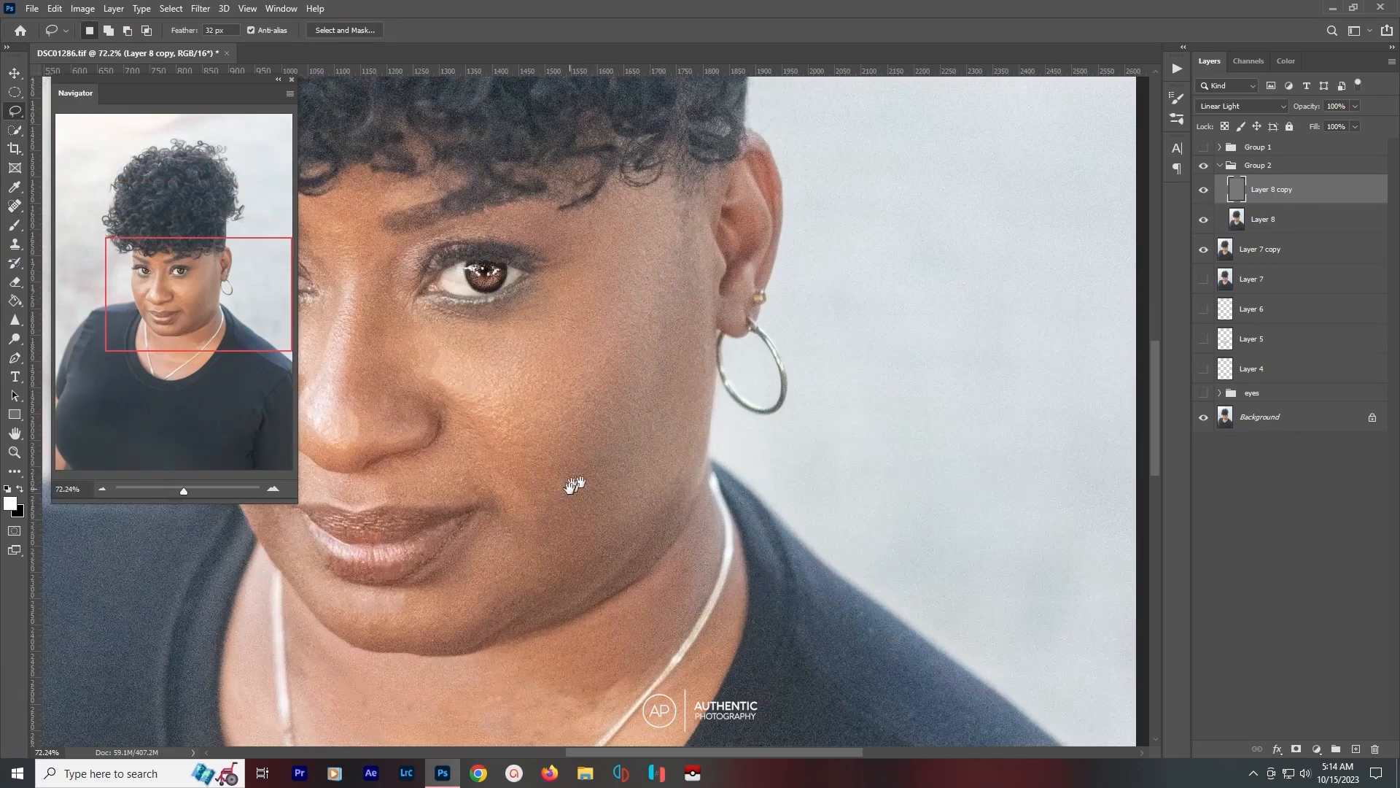
{"action": "left_click_drag", "start_coordinate": [572, 485], "coordinate": [786, 238]}
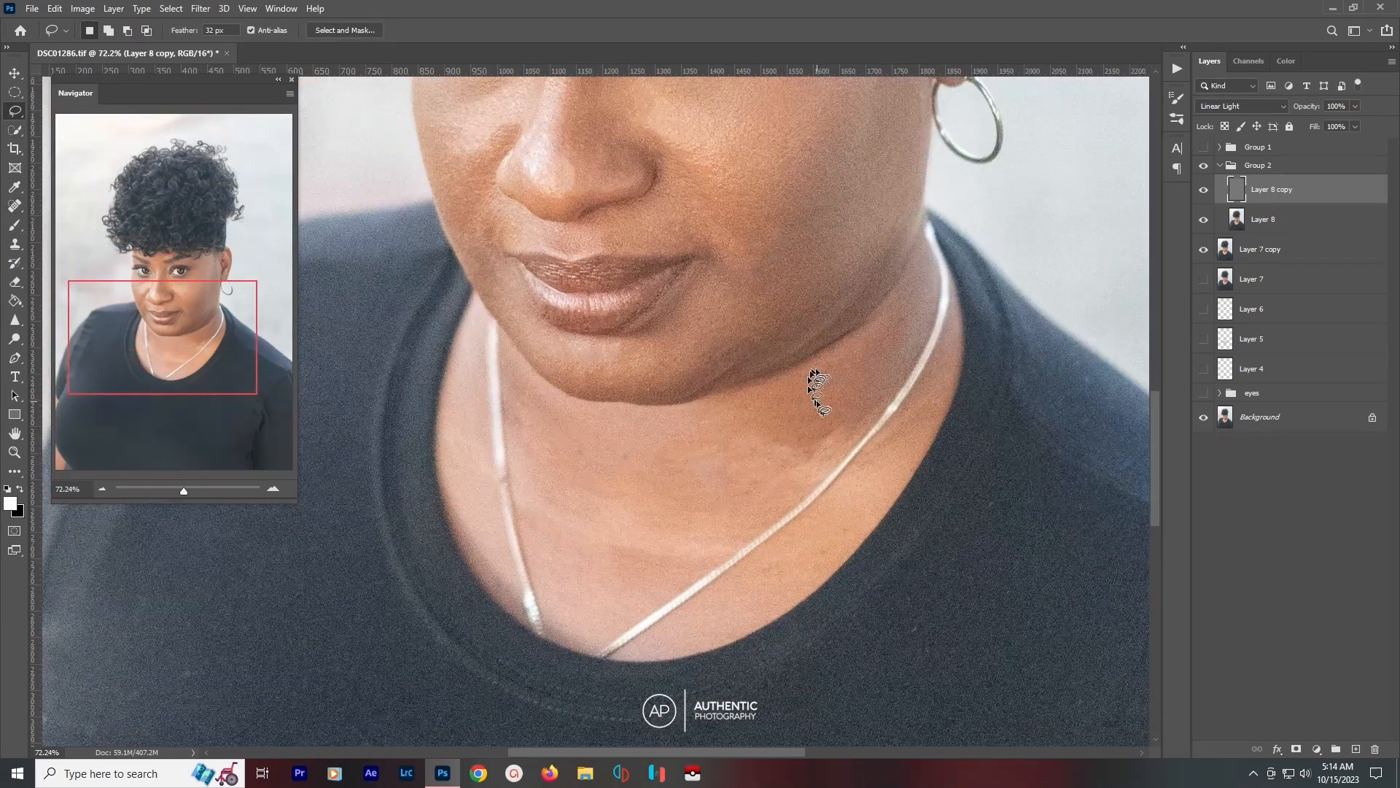
{"action": "mouse_move", "coordinate": [835, 373]}
{"action": "left_mouse_down"}
{"action": "mouse_move", "coordinate": [726, 412]}
{"action": "mouse_move", "coordinate": [688, 449]}
{"action": "mouse_move", "coordinate": [685, 489]}
{"action": "left_mouse_up"}
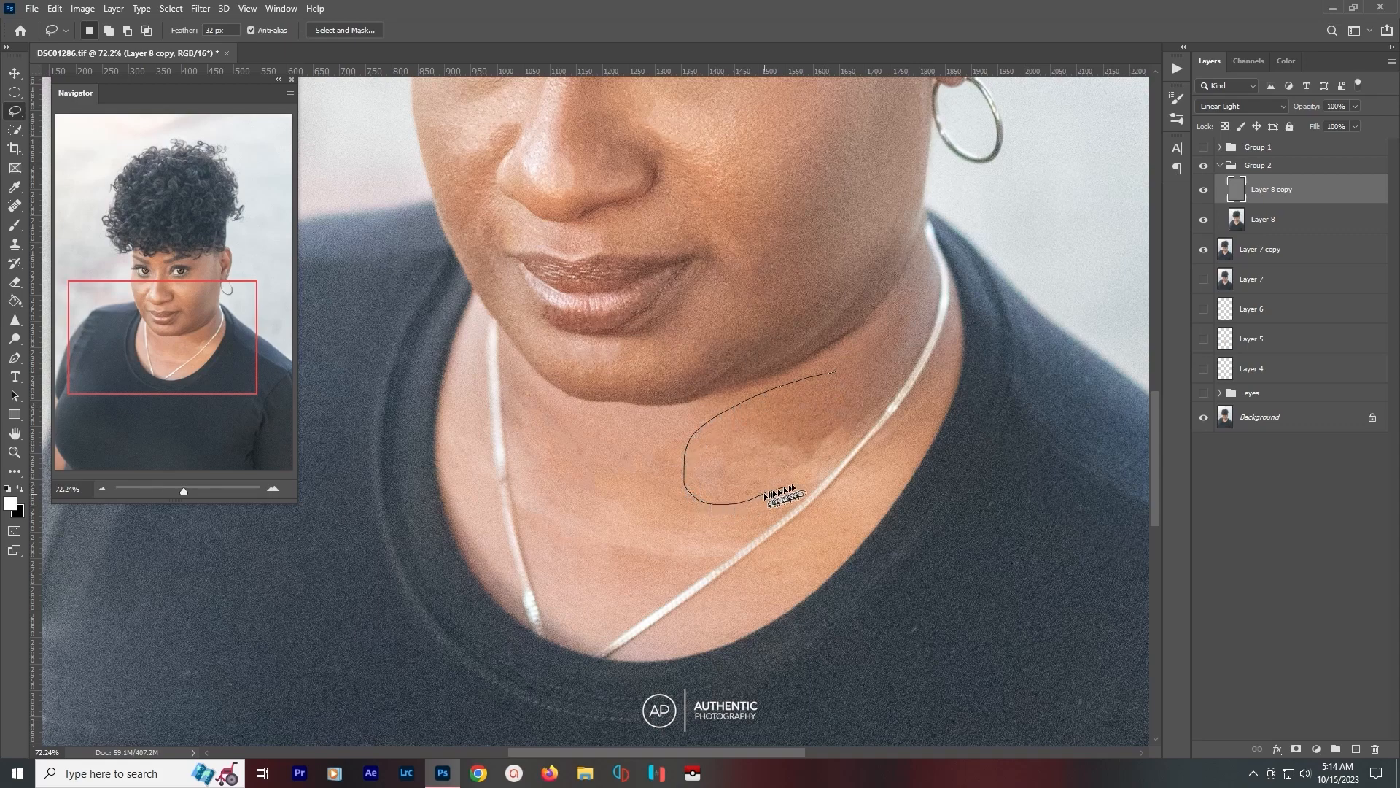
{"action": "left_click_drag", "start_coordinate": [846, 455], "coordinate": [863, 396]}
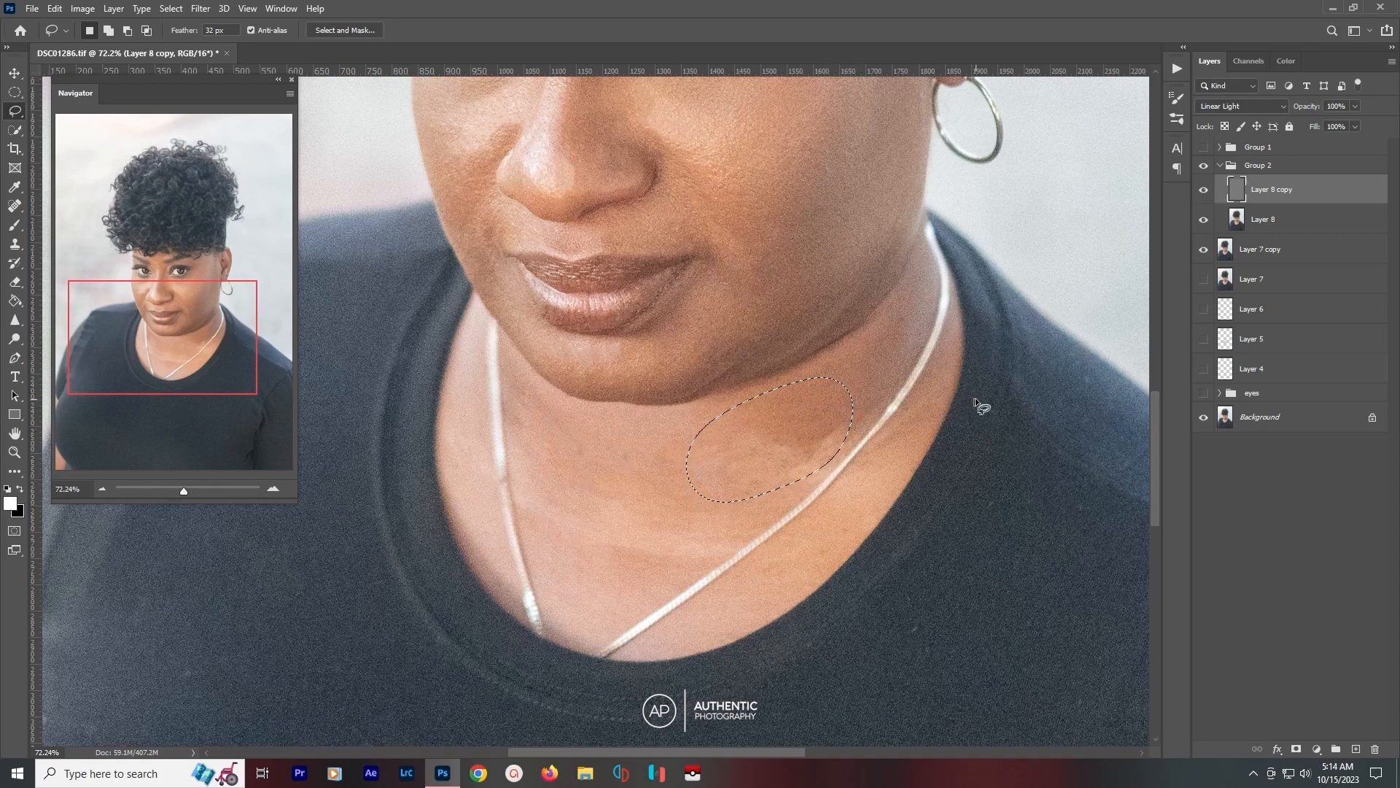
{"action": "key", "text": "ctrl+alt+f"}
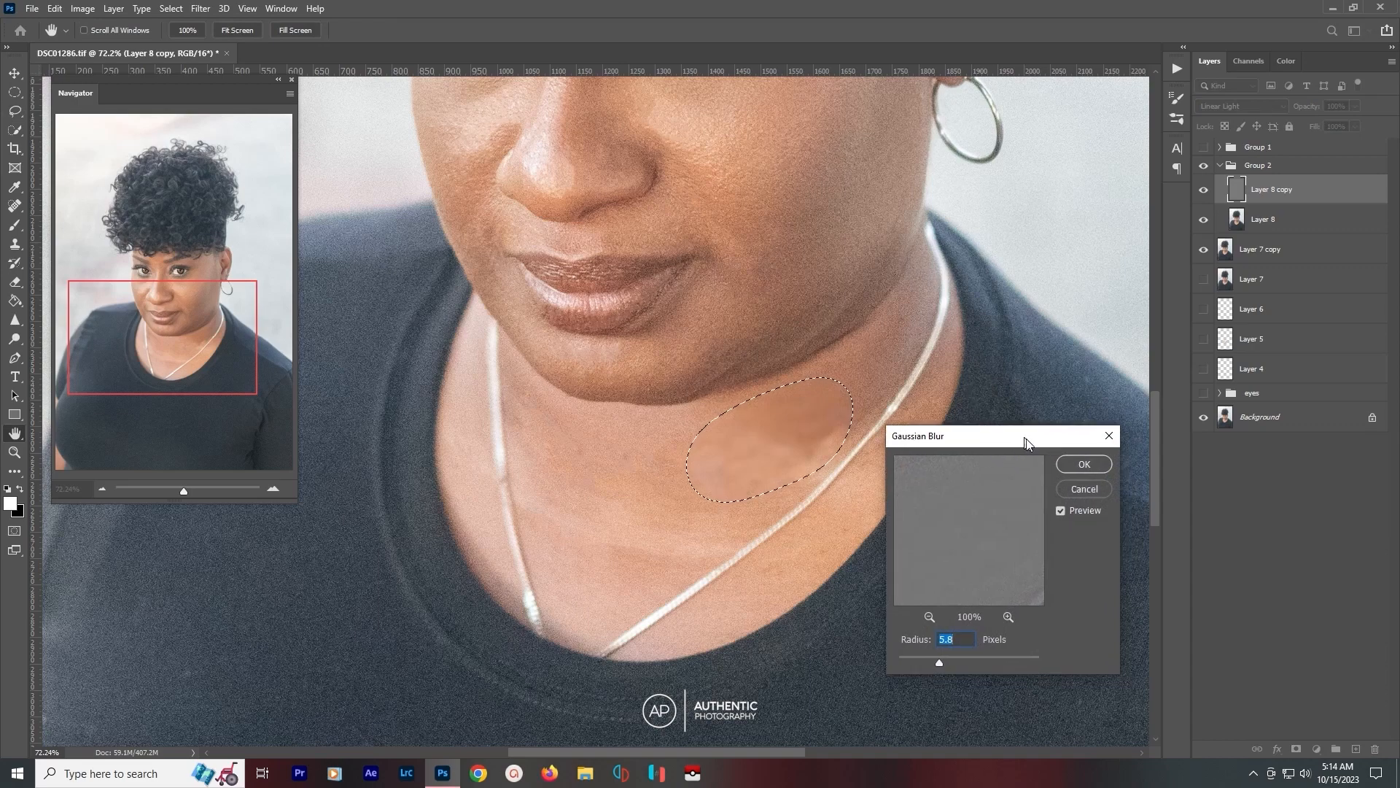
{"action": "left_click_drag", "start_coordinate": [1036, 442], "coordinate": [458, 387]}
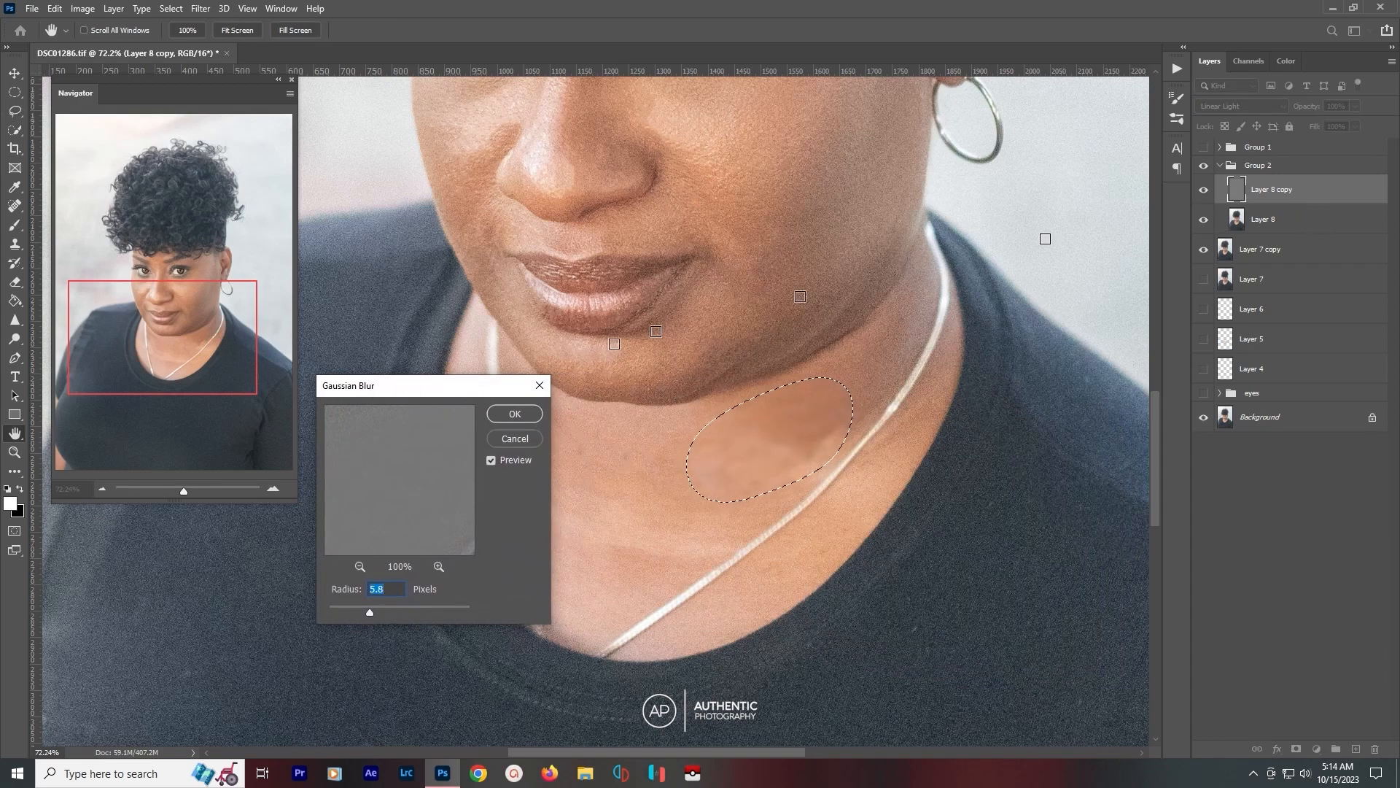
{"action": "left_click", "coordinate": [513, 444]}
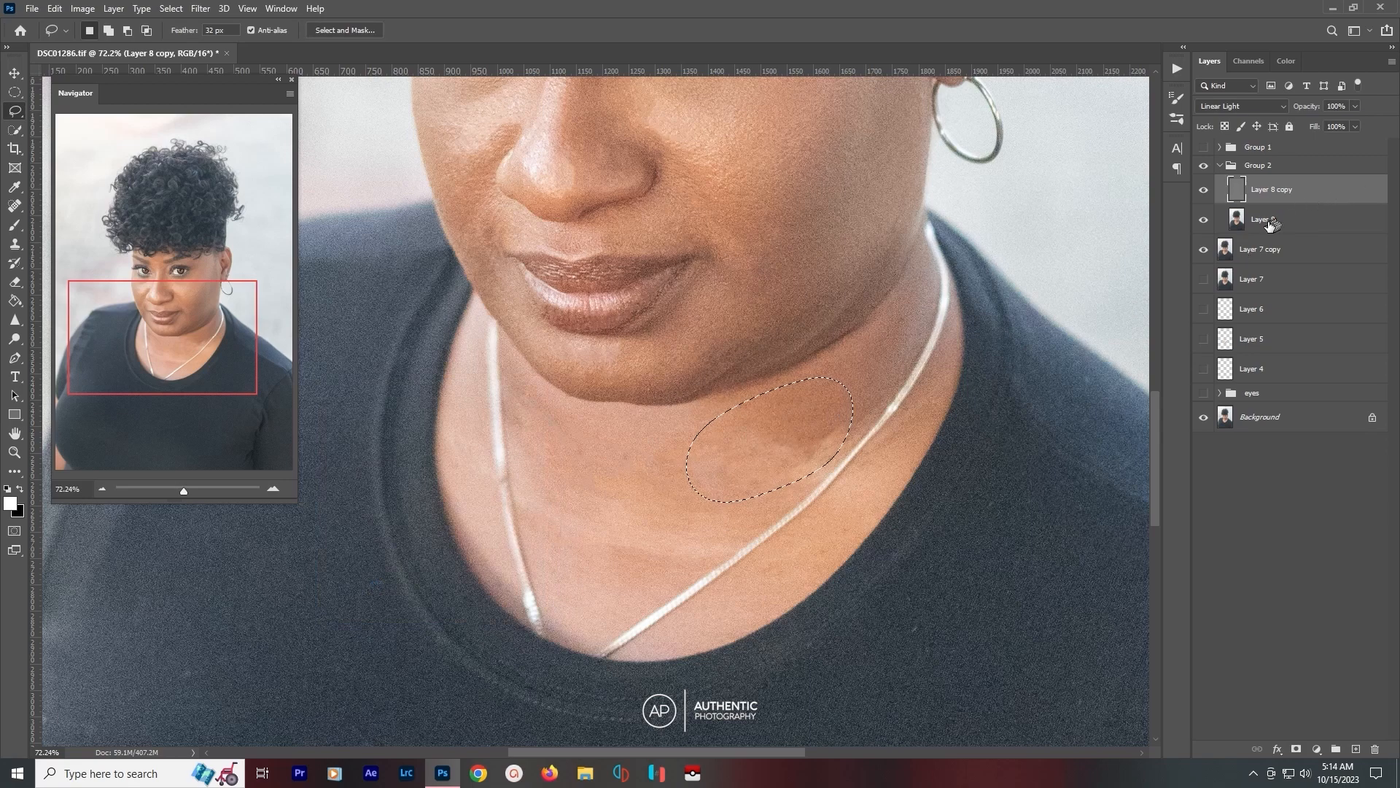
Apply a Gaussian Blur with a radius of 42 pixels to the selected neck patch on Layer 8, and deselect it.
{"action": "key", "text": "alt+bracketleft"}
{"action": "key", "text": "ctrl+alt+f"}
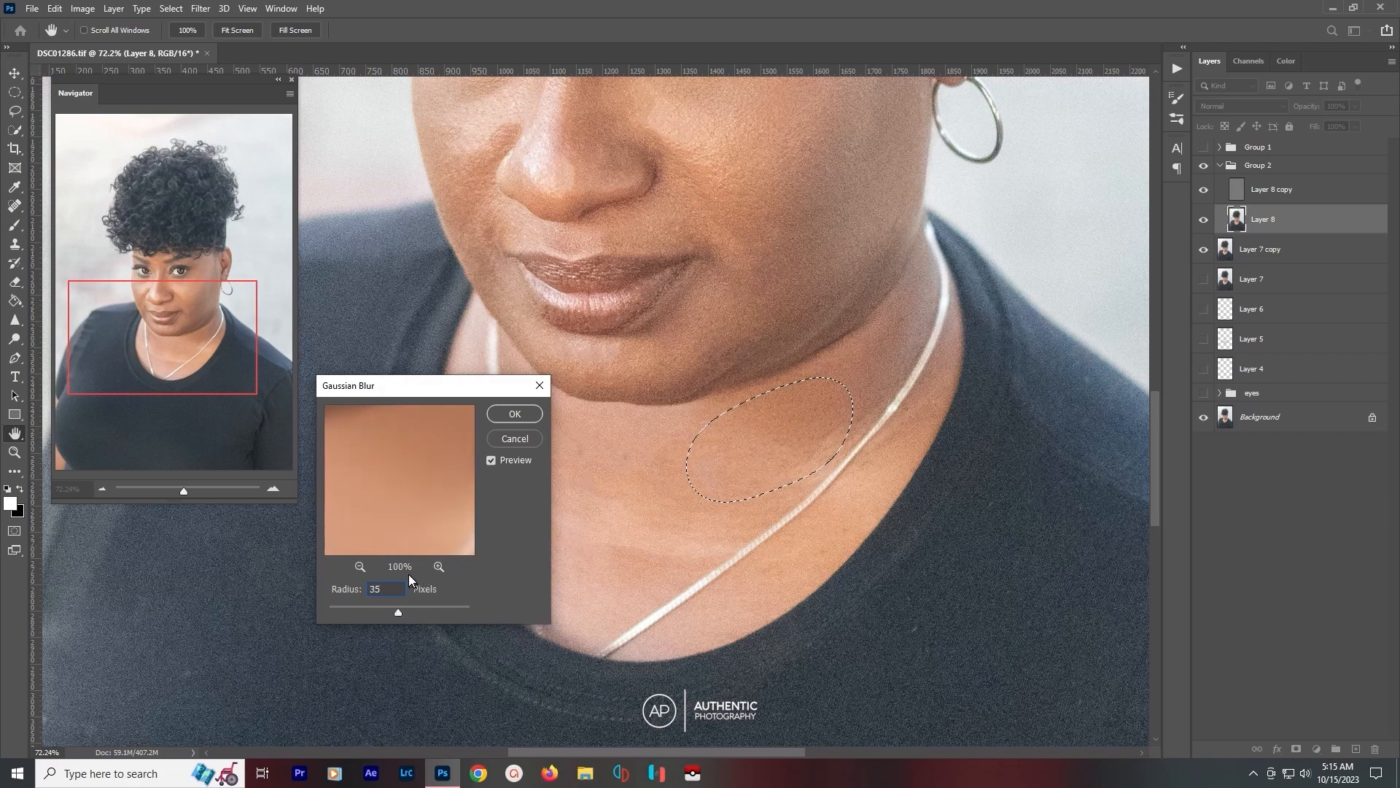
{"action": "key", "text": "BackSpace"}
{"action": "type", "text": "42"}
{"action": "left_click", "coordinate": [515, 414]}
{"action": "key", "text": "ctrl+d"}
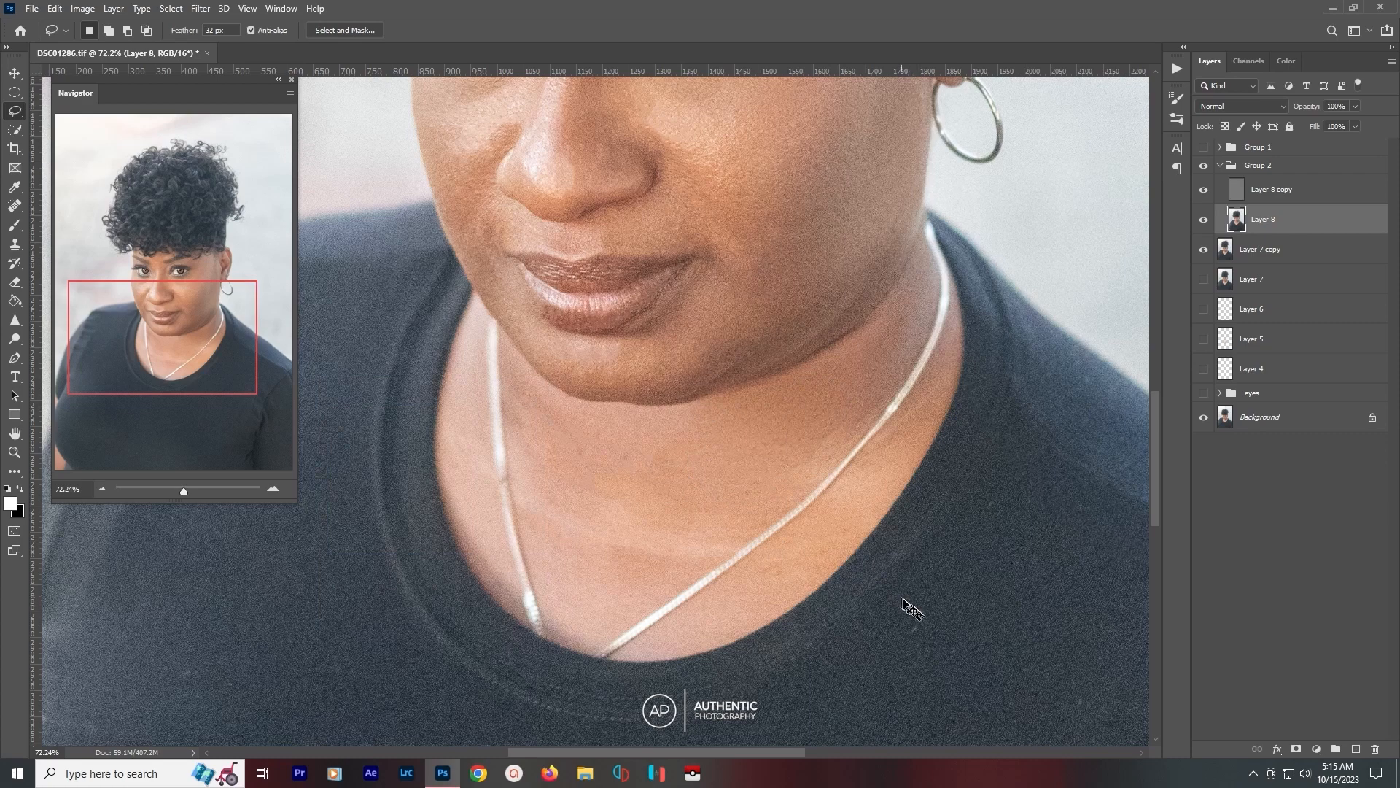
Lasso the central neck area inside the necklace, blur it on Layer 8 with a 42-pixel Gaussian Blur, and clear the selection.
{"action": "key", "text": "ctrl+0"}
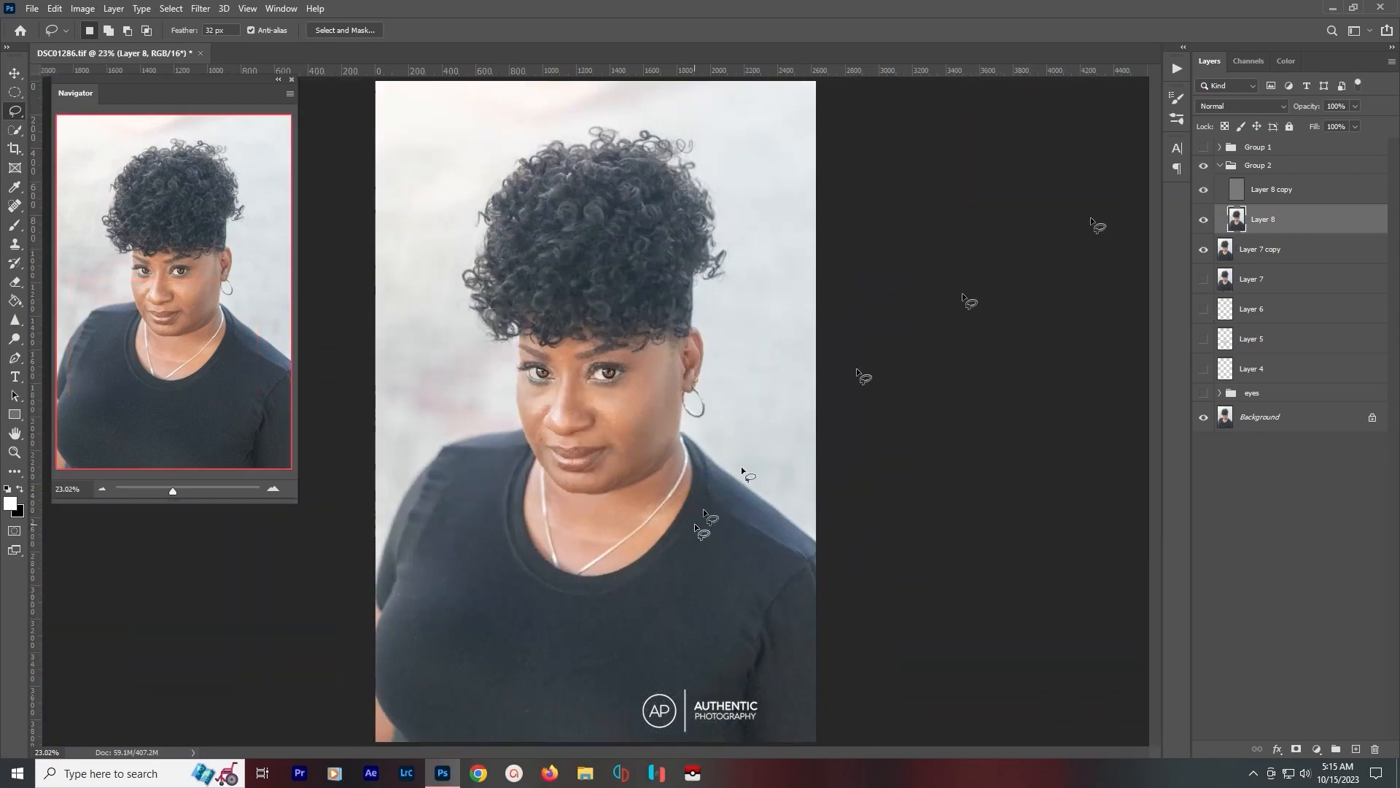
{"action": "scroll", "coordinate": [587, 541], "scroll_direction": "up", "scroll_amount": 5}
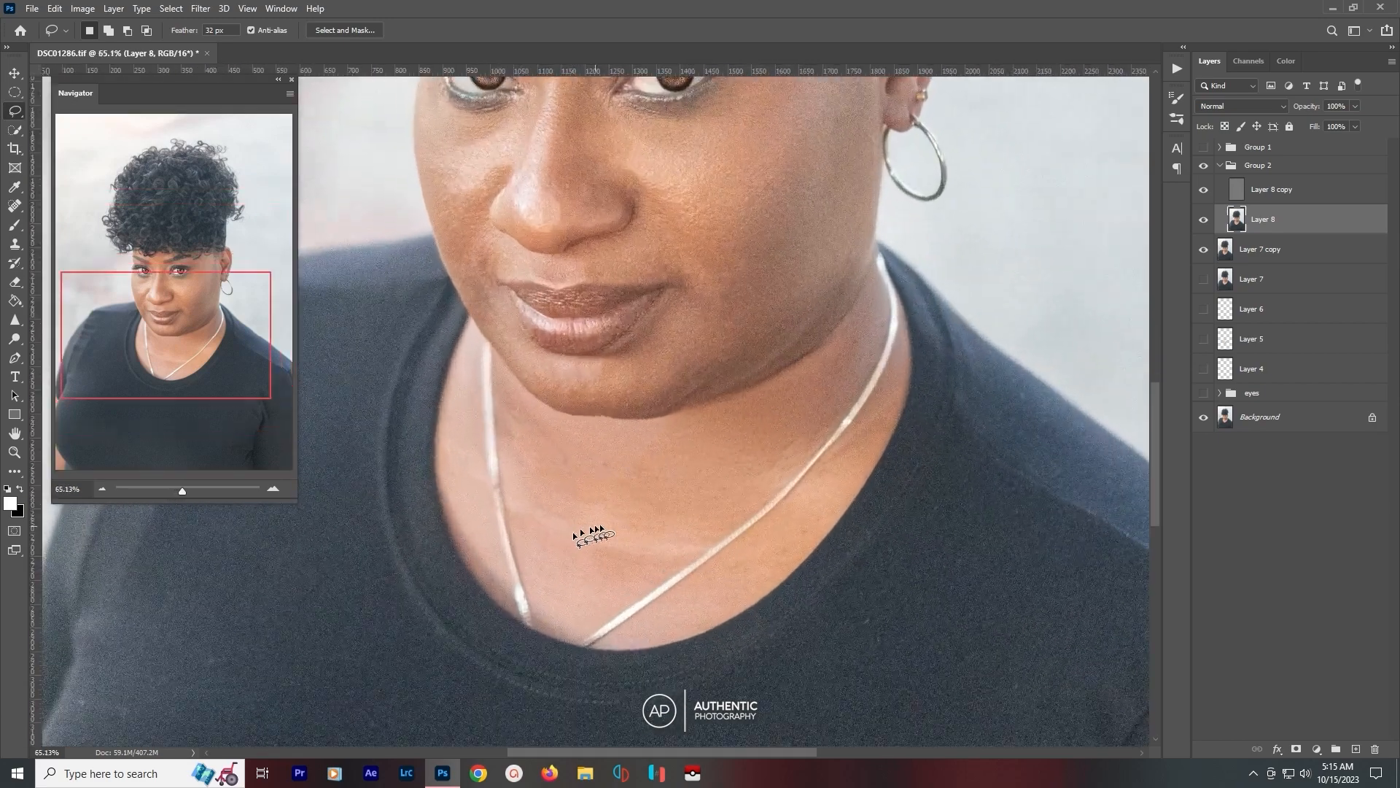
{"action": "mouse_move", "coordinate": [722, 432]}
{"action": "left_mouse_down"}
{"action": "mouse_move", "coordinate": [577, 422]}
{"action": "mouse_move", "coordinate": [514, 394]}
{"action": "mouse_move", "coordinate": [514, 474]}
{"action": "mouse_move", "coordinate": [557, 611]}
{"action": "mouse_move", "coordinate": [606, 606]}
{"action": "mouse_move", "coordinate": [732, 519]}
{"action": "mouse_move", "coordinate": [759, 478]}
{"action": "left_mouse_up"}
{"action": "key", "text": "ctrl+alt+f"}
{"action": "left_click", "coordinate": [505, 413]}
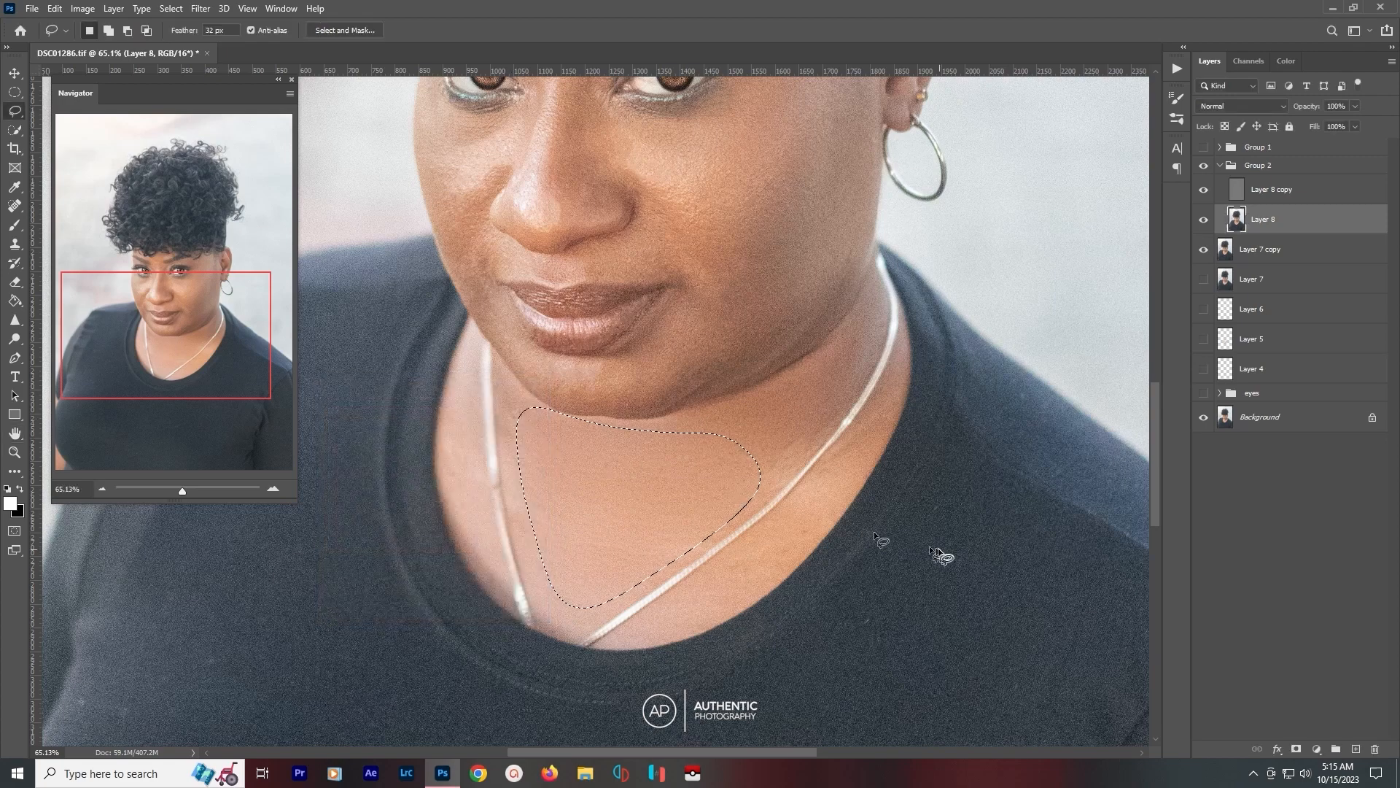
{"action": "key", "text": "ctrl+d"}
{"action": "mouse_move", "coordinate": [715, 581]}
{"action": "left_mouse_down"}
{"action": "mouse_move", "coordinate": [665, 615]}
{"action": "mouse_move", "coordinate": [748, 605]}
{"action": "mouse_move", "coordinate": [781, 570]}
{"action": "left_mouse_up"}
{"action": "left_click_drag", "start_coordinate": [740, 581], "coordinate": [740, 581]}
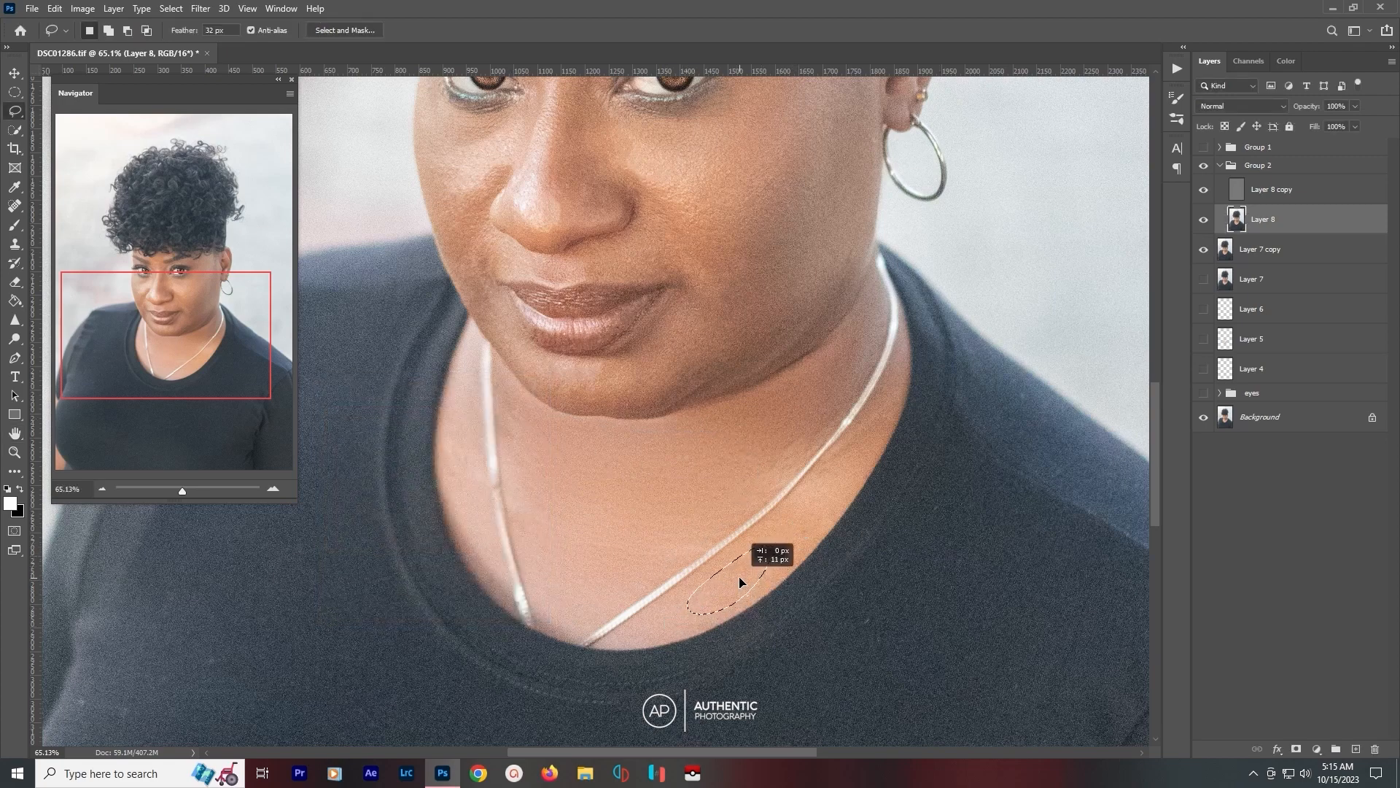
{"action": "key", "text": "ctrl+alt+f"}
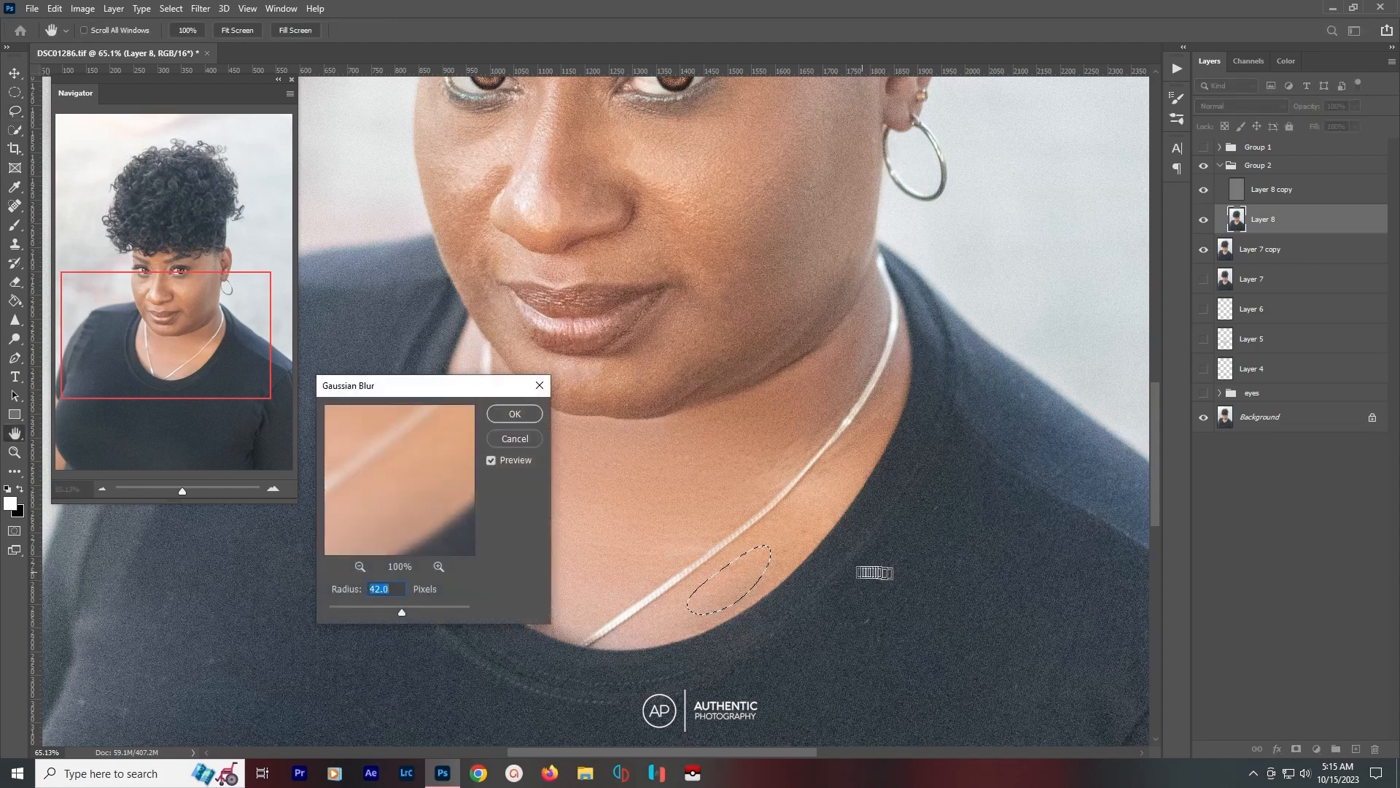
{"action": "left_click", "coordinate": [523, 441]}
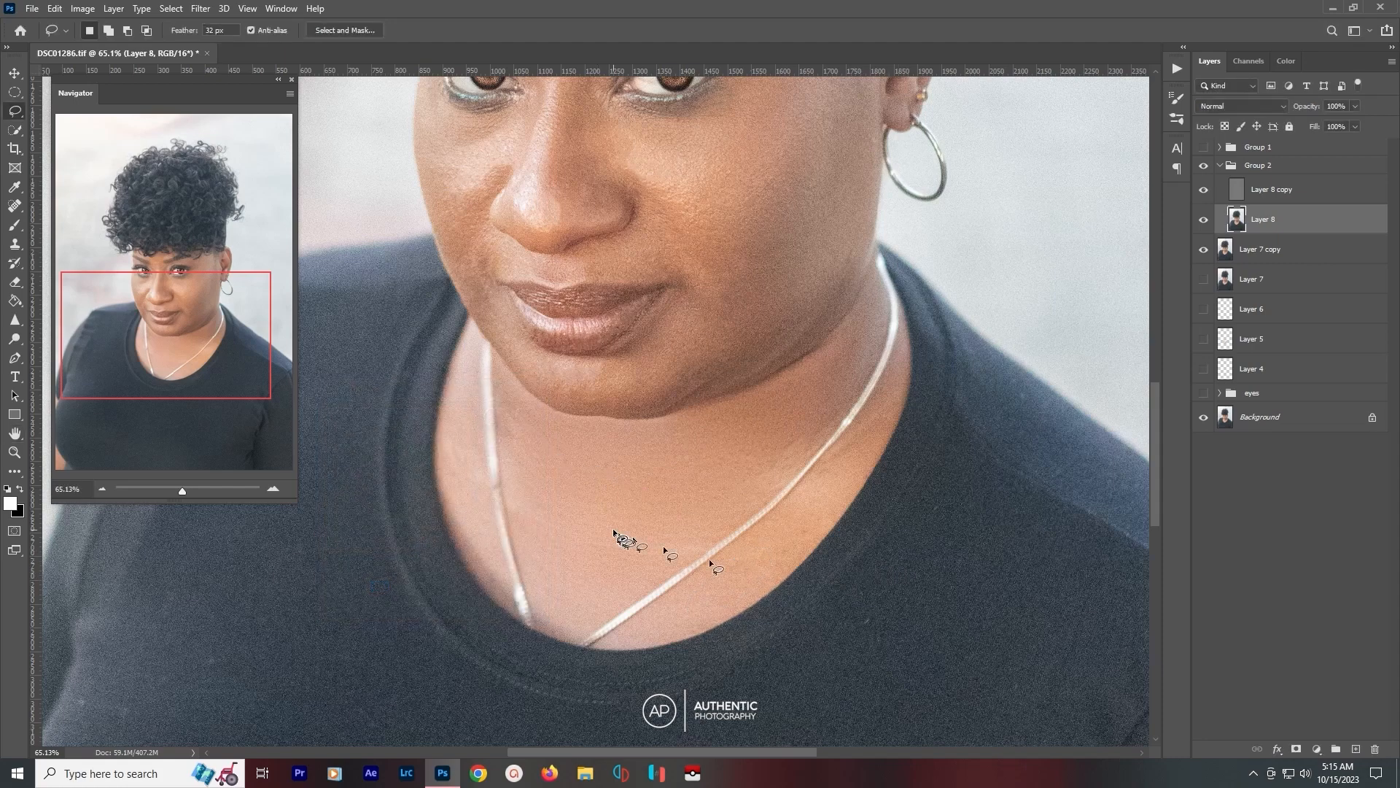
Lasso the skin between the necklace and the shirt collar, apply a 14-pixel Gaussian Blur to it on Layer 8, and deselect.
{"action": "mouse_move", "coordinate": [776, 531]}
{"action": "left_mouse_down"}
{"action": "mouse_move", "coordinate": [718, 595]}
{"action": "mouse_move", "coordinate": [776, 565]}
{"action": "mouse_move", "coordinate": [797, 527]}
{"action": "left_mouse_up"}
{"action": "key", "text": "ctrl+alt+f"}
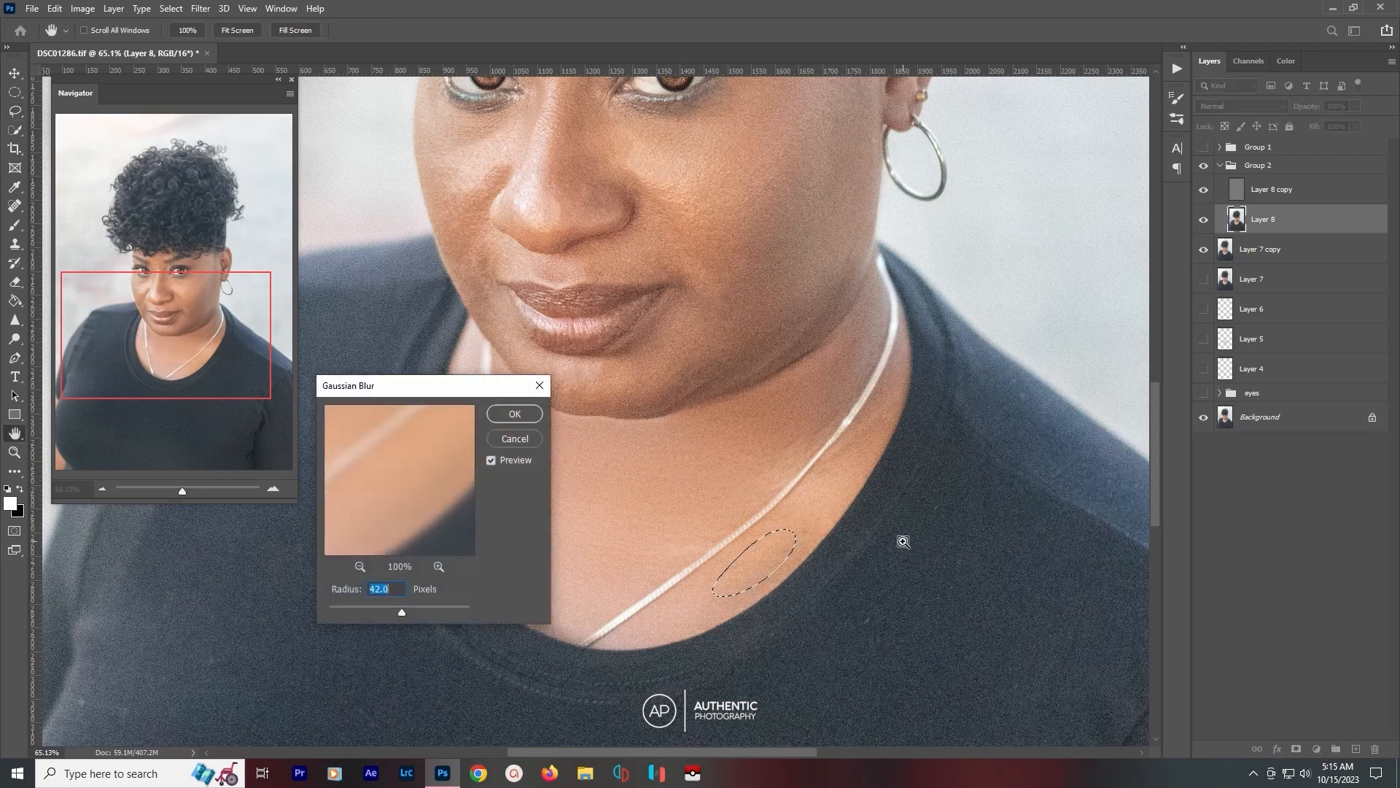
{"action": "type", "text": "14"}
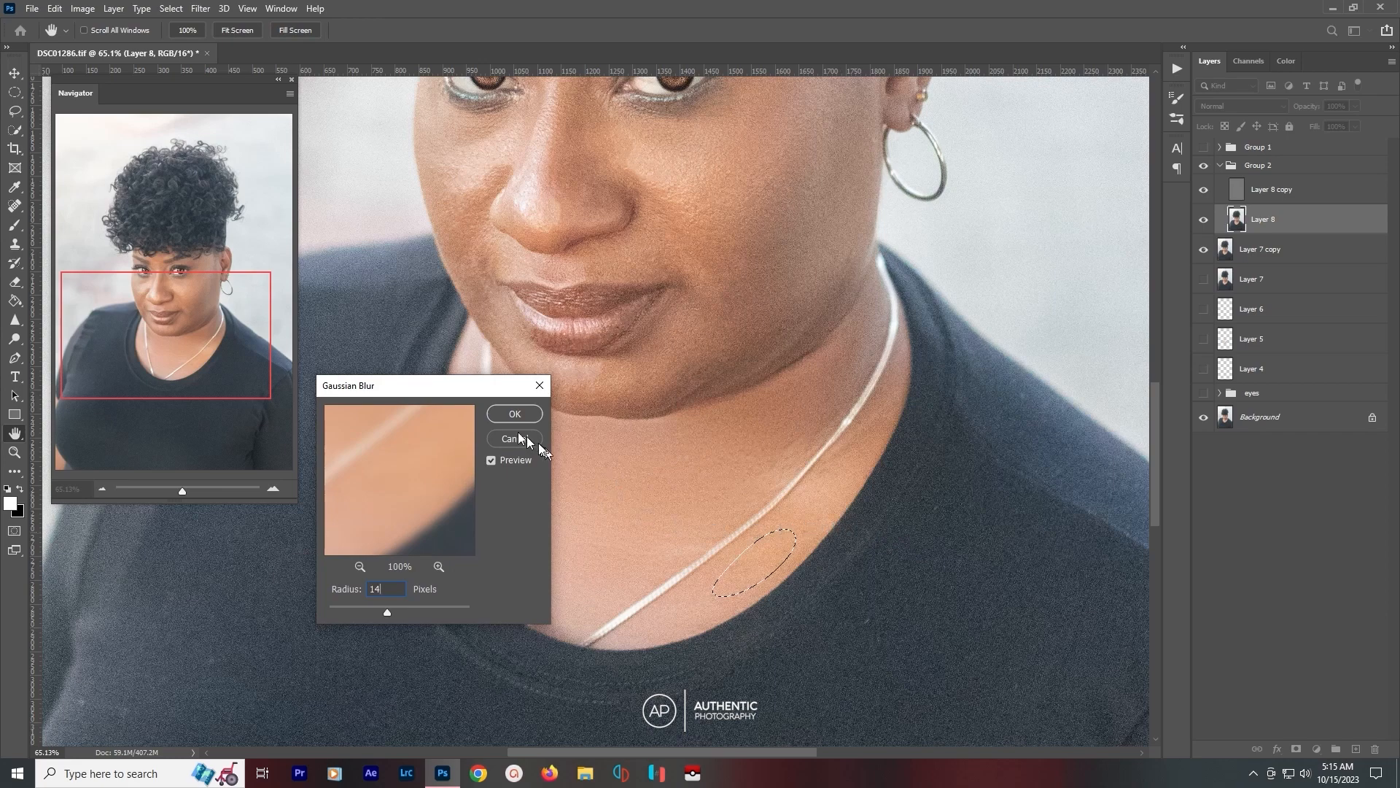
{"action": "left_click", "coordinate": [526, 413]}
{"action": "key", "text": "l"}
{"action": "key", "text": "ctrl+d"}
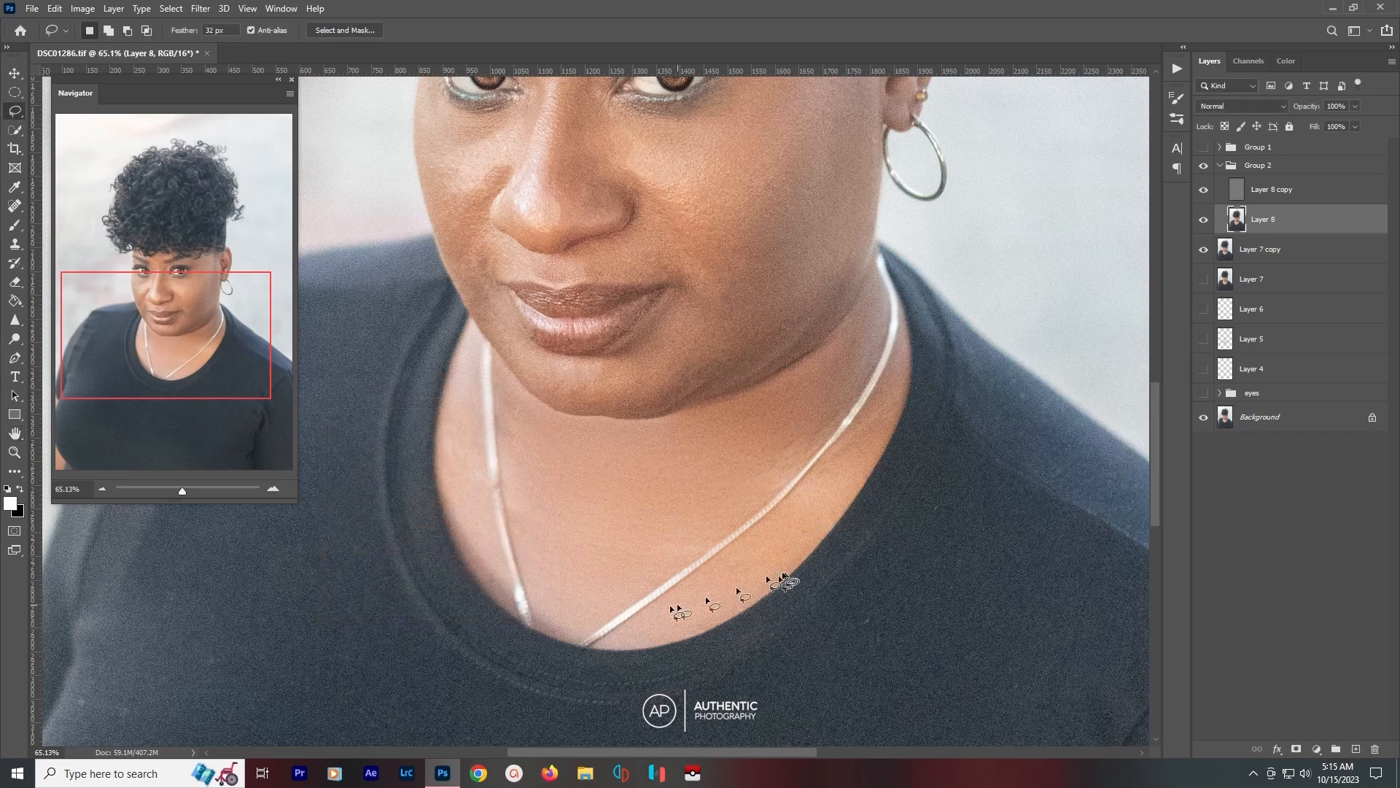
{"action": "left_click", "coordinate": [1204, 168]}
Lasso the outer cheek from temple to jaw on the earring side, apply a 21-pixel Gaussian Blur on Layer 8, and deselect.
{"action": "scroll", "coordinate": [824, 306], "scroll_direction": "up", "scroll_amount": 5}
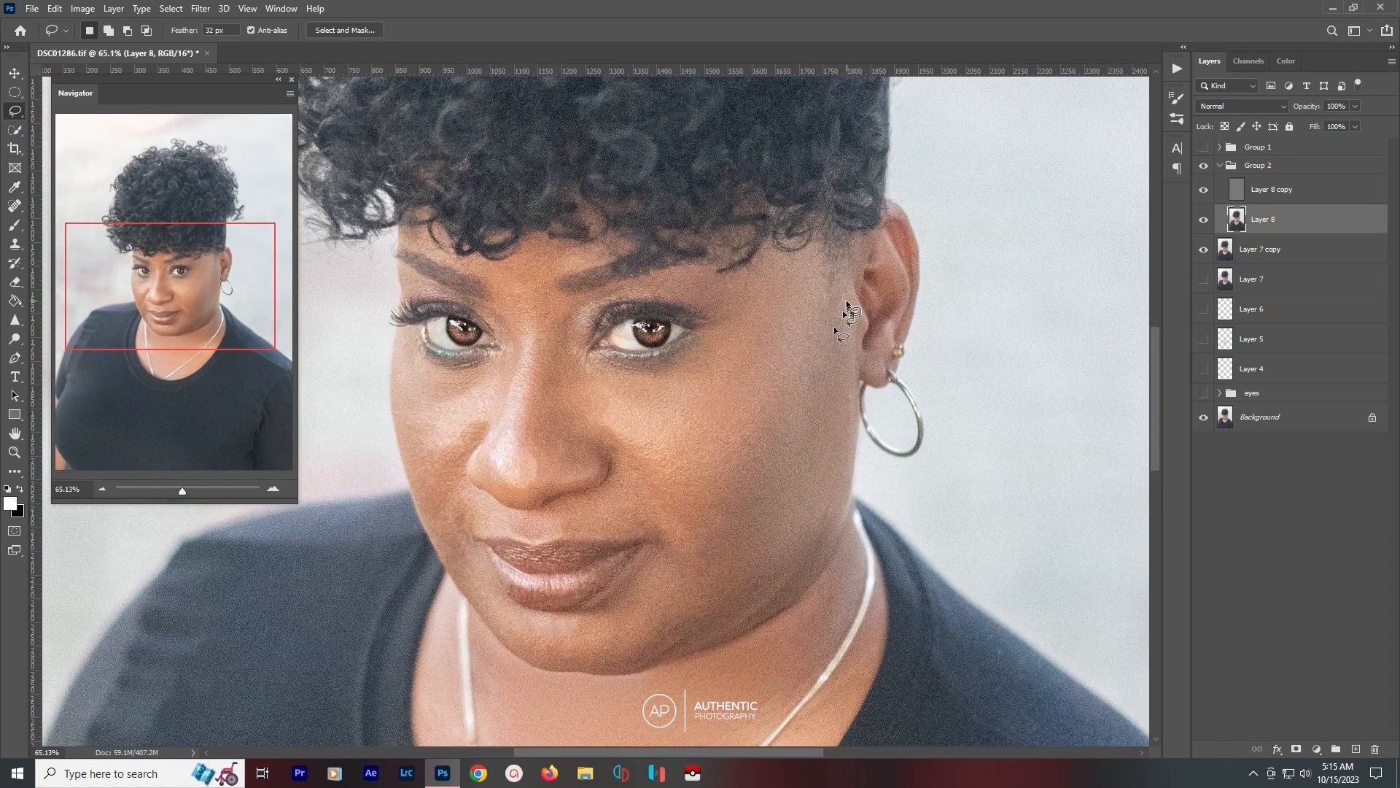
{"action": "mouse_move", "coordinate": [842, 284]}
{"action": "left_mouse_down"}
{"action": "mouse_move", "coordinate": [767, 276]}
{"action": "mouse_move", "coordinate": [724, 356]}
{"action": "mouse_move", "coordinate": [733, 456]}
{"action": "mouse_move", "coordinate": [690, 531]}
{"action": "mouse_move", "coordinate": [658, 635]}
{"action": "mouse_move", "coordinate": [719, 649]}
{"action": "mouse_move", "coordinate": [813, 556]}
{"action": "mouse_move", "coordinate": [849, 398]}
{"action": "left_mouse_up"}
{"action": "key", "text": "ctrl+alt+f"}
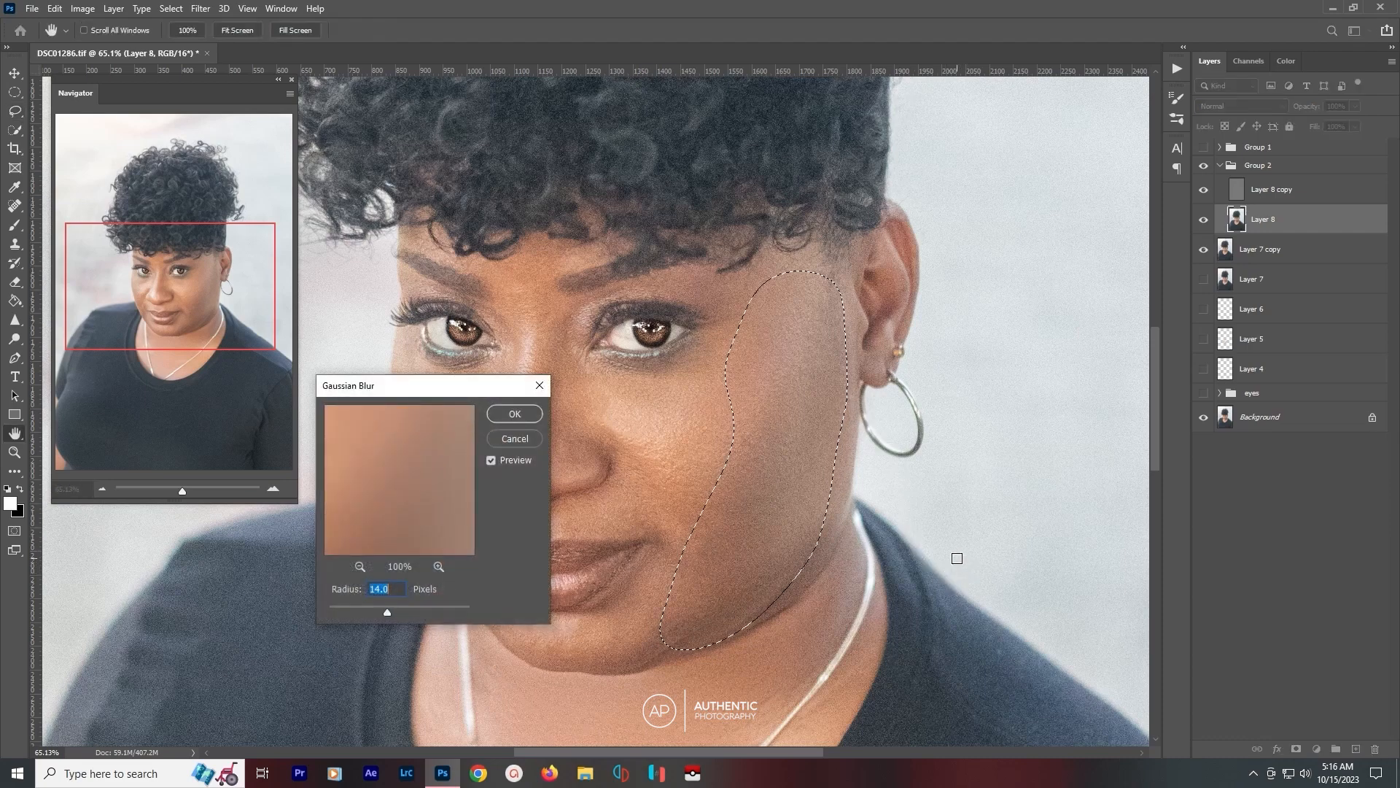
{"action": "type", "text": "21"}
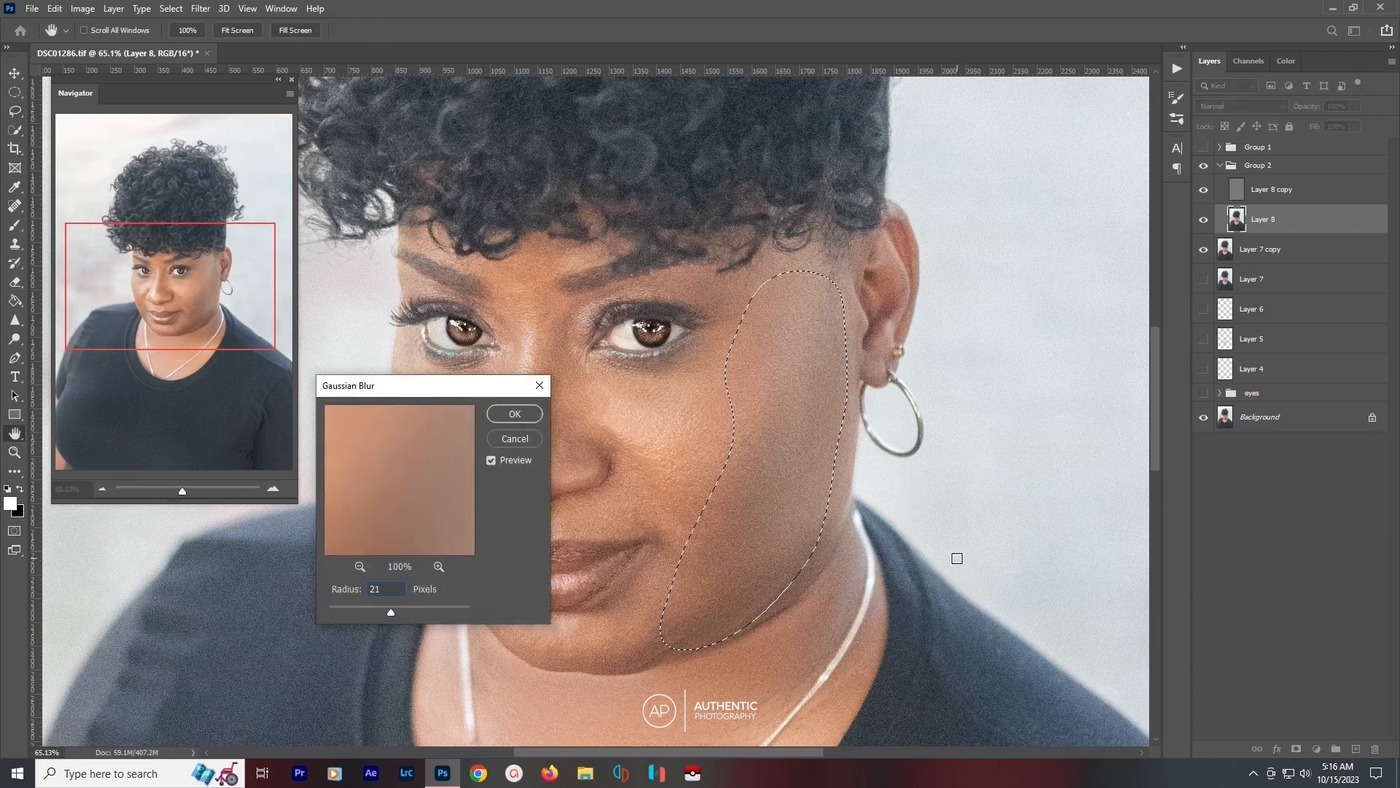
{"action": "scroll", "coordinate": [954, 556], "scroll_direction": "down", "scroll_amount": 5}
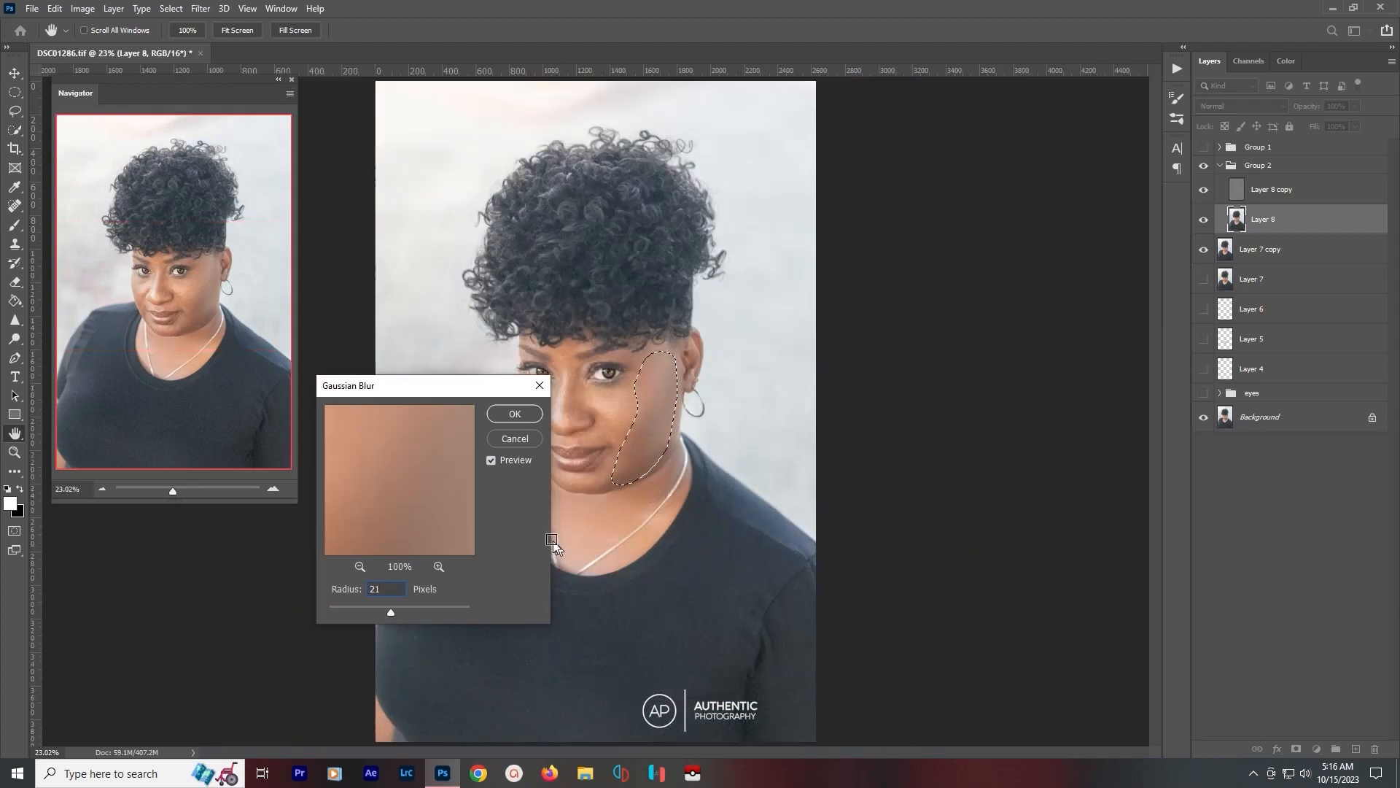
{"action": "key", "text": "Return"}
{"action": "key", "text": "ctrl+d"}
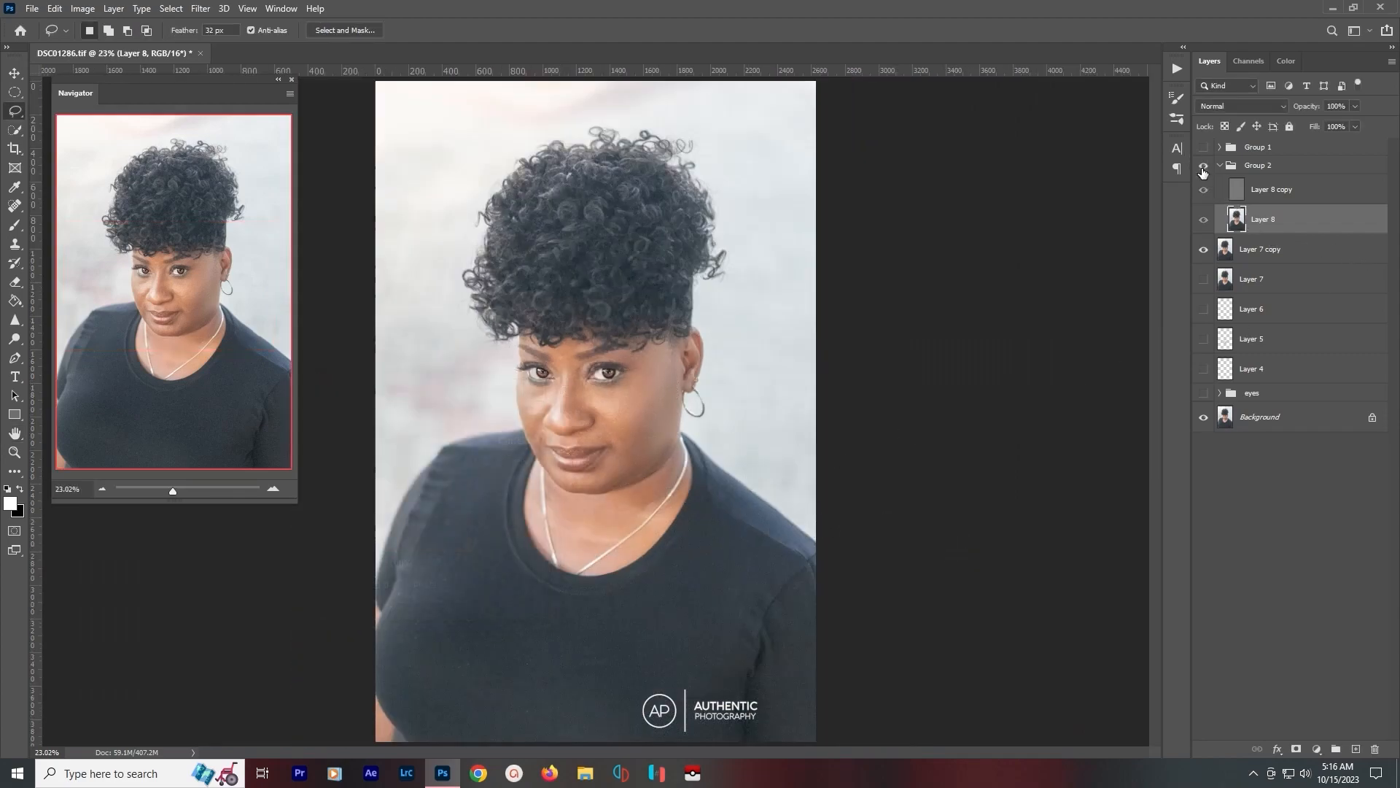
Lasso the inner cheek from under the eye to the mouth corner on the earring side, and apply a 14-pixel Gaussian Blur on Layer 8.
{"action": "scroll", "coordinate": [582, 409], "scroll_direction": "up", "scroll_amount": 3}
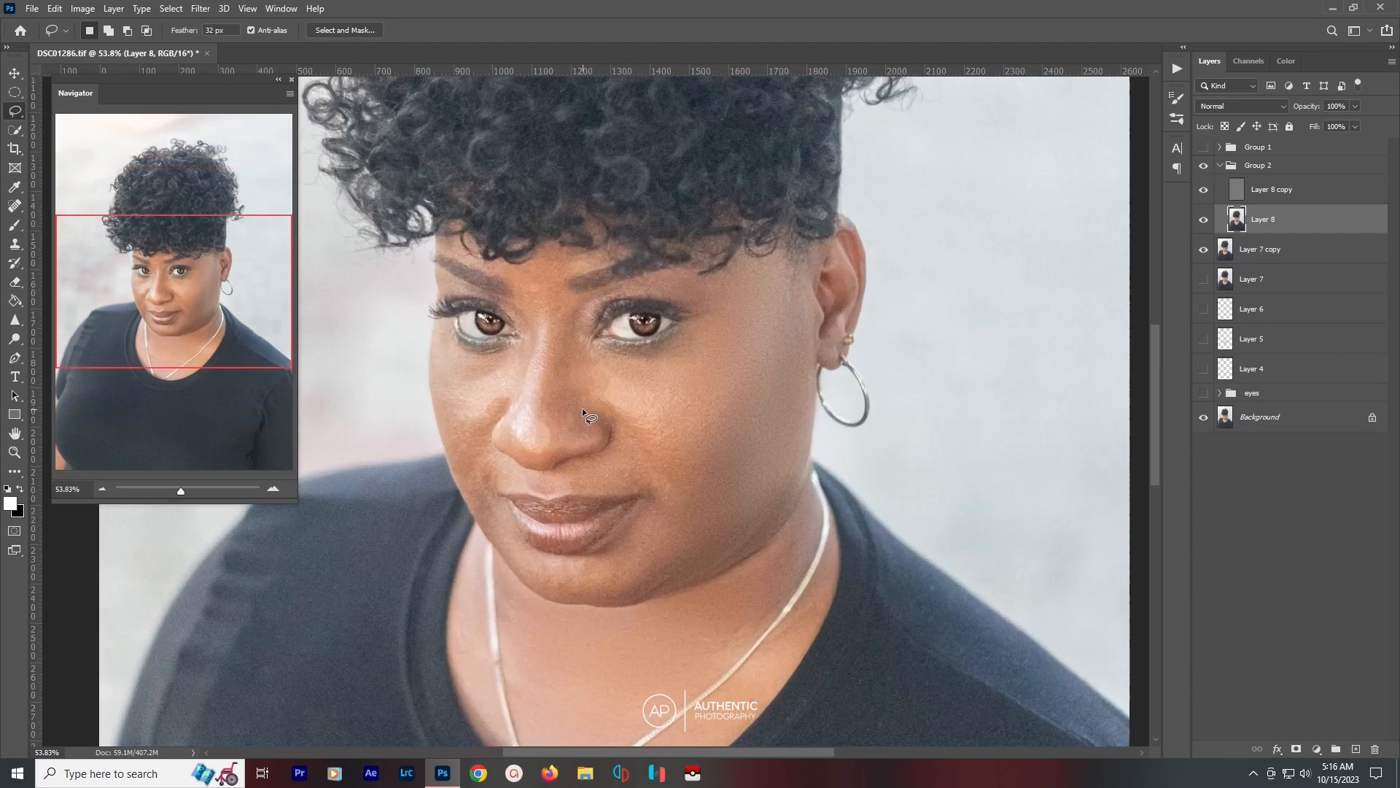
{"action": "scroll", "coordinate": [582, 409], "scroll_direction": "up", "scroll_amount": 1}
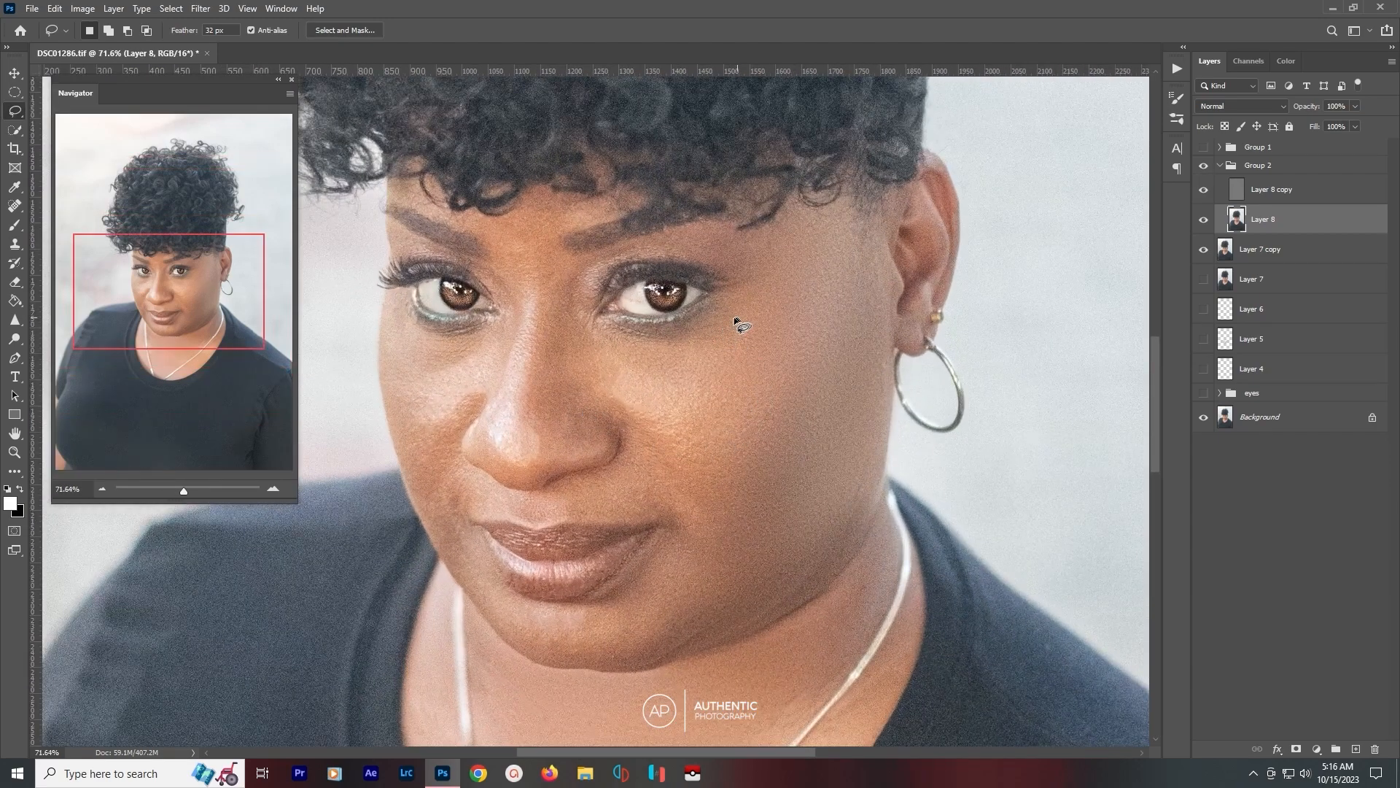
{"action": "mouse_move", "coordinate": [737, 321]}
{"action": "left_mouse_down"}
{"action": "mouse_move", "coordinate": [585, 328]}
{"action": "mouse_move", "coordinate": [568, 416]}
{"action": "left_mouse_up"}
{"action": "mouse_move", "coordinate": [629, 449]}
{"action": "left_mouse_down"}
{"action": "mouse_move", "coordinate": [671, 512]}
{"action": "mouse_move", "coordinate": [754, 481]}
{"action": "mouse_move", "coordinate": [795, 368]}
{"action": "mouse_move", "coordinate": [790, 315]}
{"action": "mouse_move", "coordinate": [758, 302]}
{"action": "left_mouse_up"}
{"action": "mouse_move", "coordinate": [670, 486]}
{"action": "left_mouse_down"}
{"action": "mouse_move", "coordinate": [659, 532]}
{"action": "mouse_move", "coordinate": [689, 550]}
{"action": "mouse_move", "coordinate": [732, 501]}
{"action": "left_mouse_up"}
{"action": "key", "text": "ctrl+alt+f"}
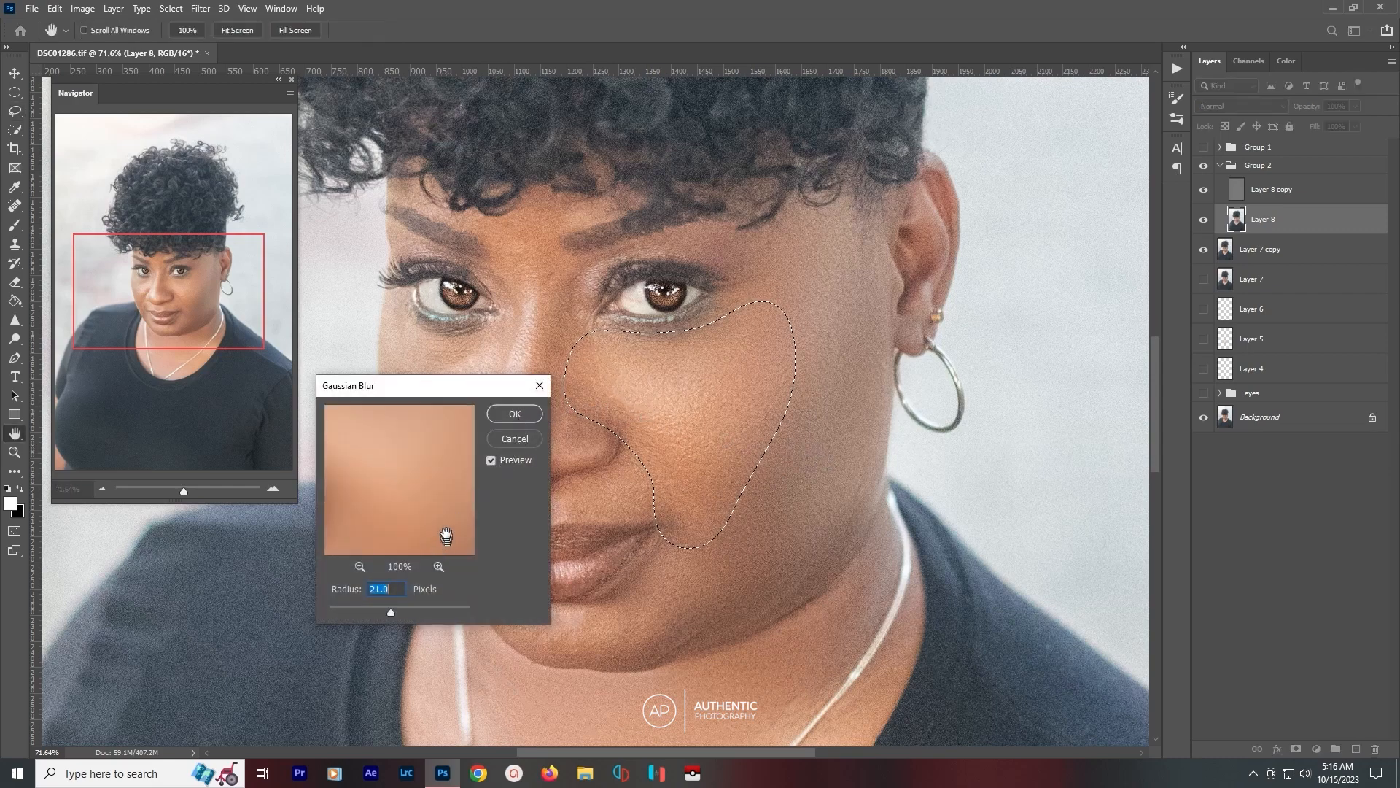
{"action": "type", "text": "1"}
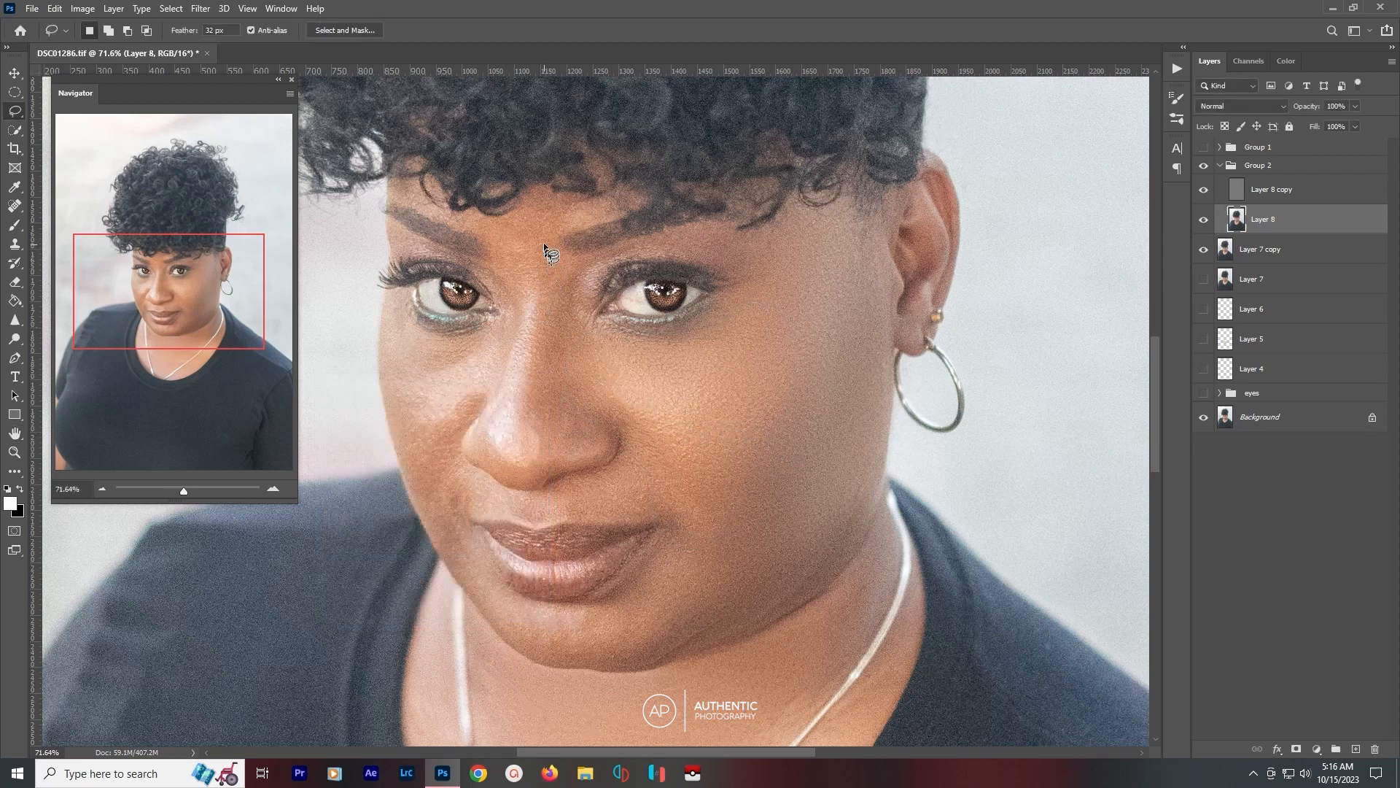
Lasso the nose from between the eyebrows to its tip, apply a 14-pixel Gaussian Blur on Layer 8, and clear the selection.
{"action": "mouse_move", "coordinate": [500, 221]}
{"action": "left_mouse_down"}
{"action": "mouse_move", "coordinate": [503, 356]}
{"action": "mouse_move", "coordinate": [476, 462]}
{"action": "mouse_move", "coordinate": [547, 472]}
{"action": "mouse_move", "coordinate": [590, 437]}
{"action": "mouse_move", "coordinate": [604, 389]}
{"action": "mouse_move", "coordinate": [579, 311]}
{"action": "left_mouse_up"}
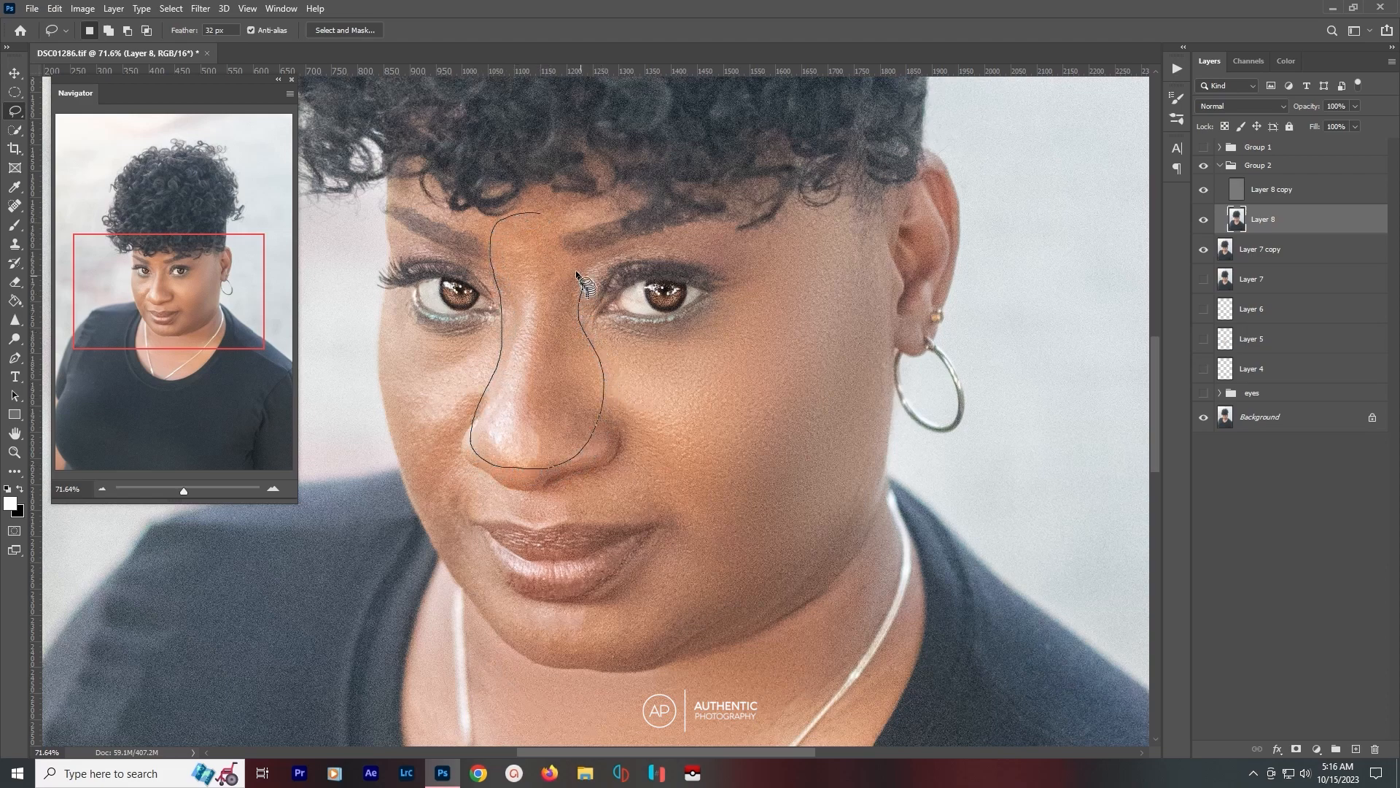
{"action": "left_click_drag", "start_coordinate": [558, 239], "coordinate": [558, 238]}
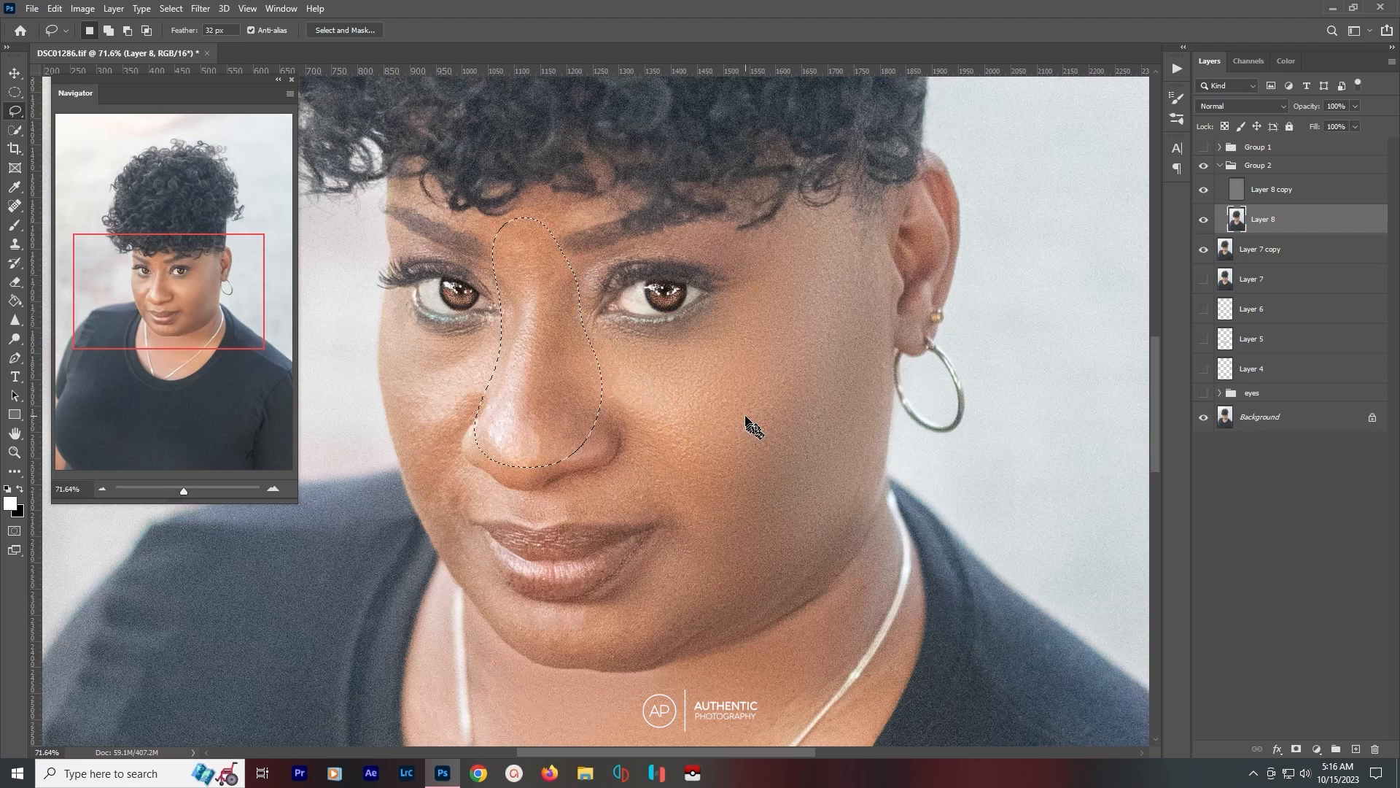
{"action": "key", "text": "ctrl+alt+f"}
{"action": "left_click_drag", "start_coordinate": [409, 388], "coordinate": [868, 371]}
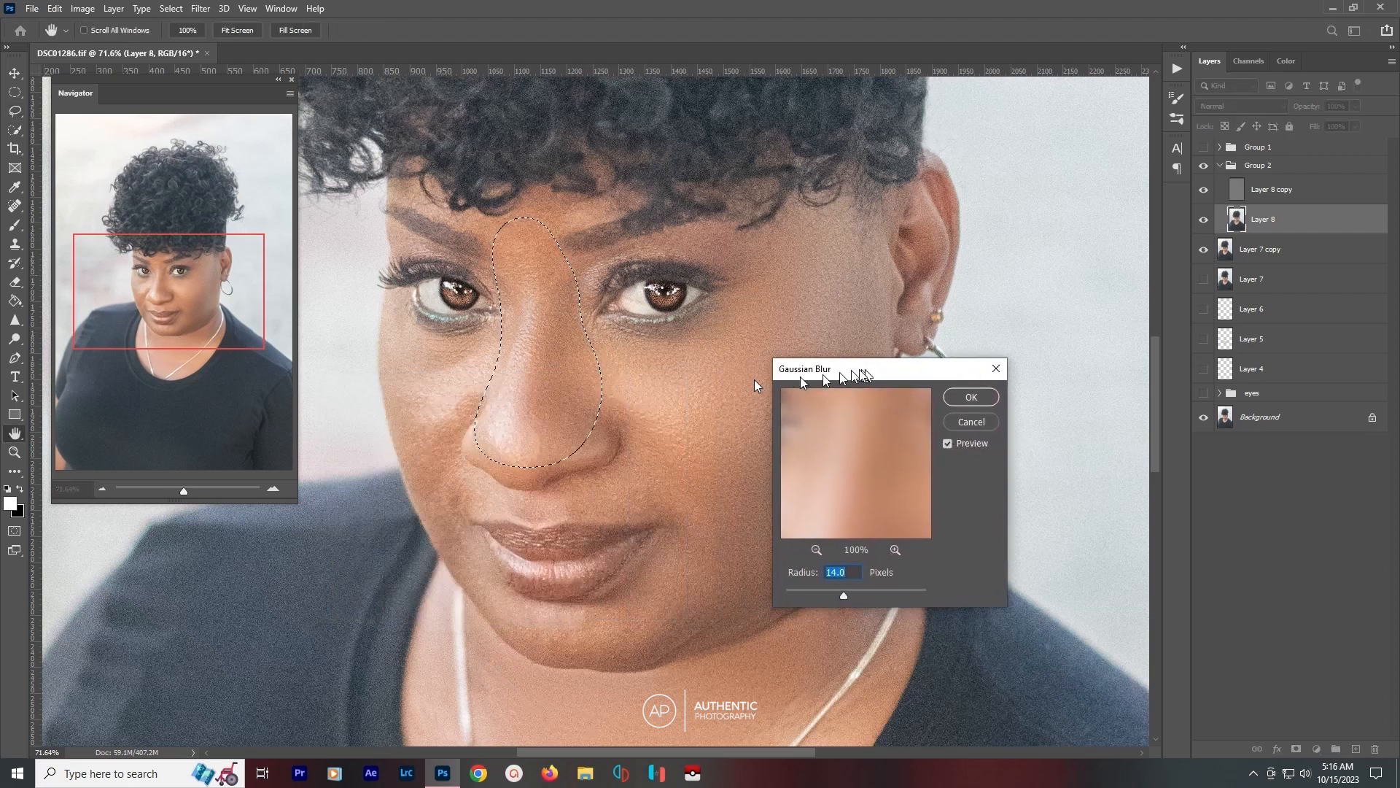
{"action": "left_click", "coordinate": [952, 443]}
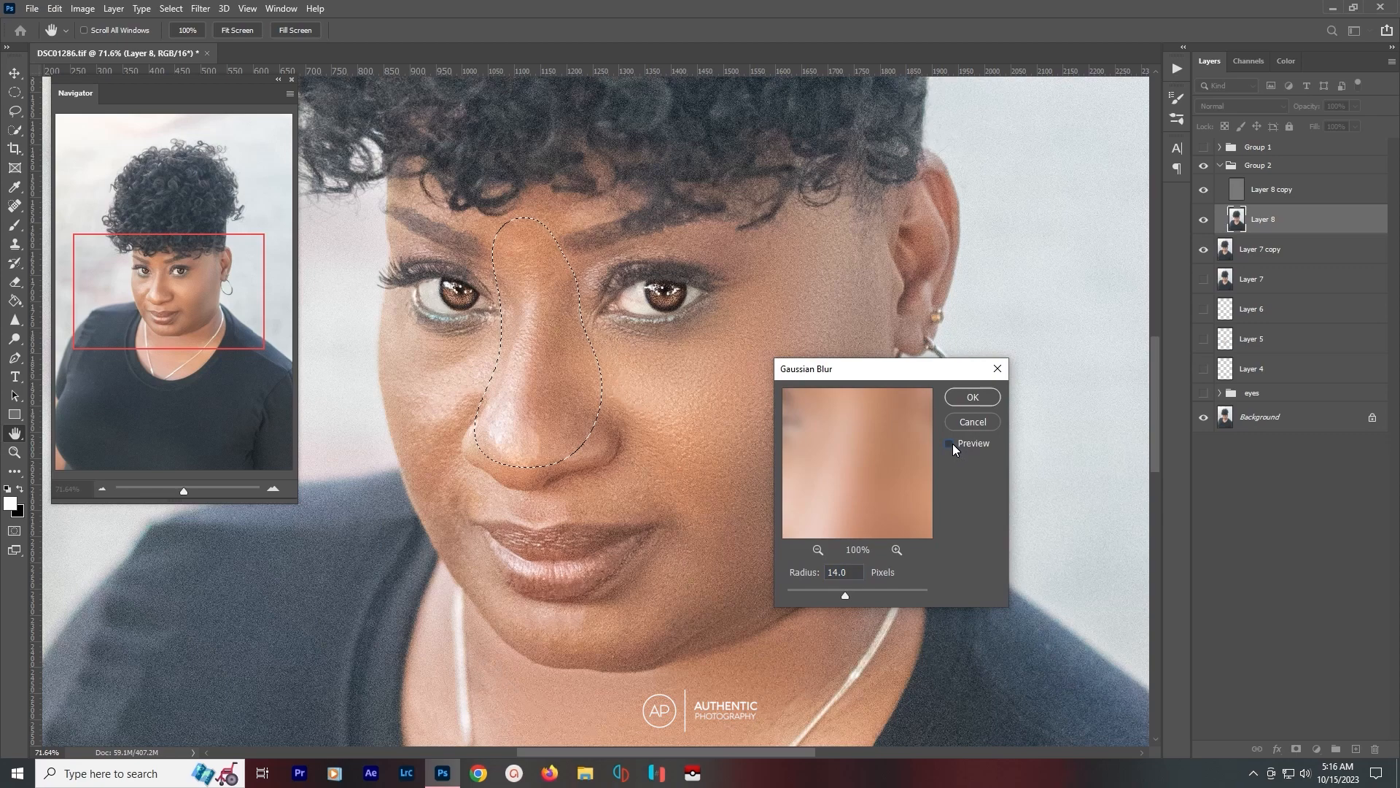
{"action": "left_click", "coordinate": [962, 396]}
{"action": "key", "text": "ctrl+d"}
Lasso the cheek below the eye on the side without the earring and blur it on Layer 8 with a 14-pixel Gaussian Blur.
{"action": "mouse_move", "coordinate": [488, 332]}
{"action": "left_mouse_down"}
{"action": "mouse_move", "coordinate": [393, 334]}
{"action": "mouse_move", "coordinate": [384, 409]}
{"action": "mouse_move", "coordinate": [425, 478]}
{"action": "mouse_move", "coordinate": [442, 484]}
{"action": "mouse_move", "coordinate": [488, 413]}
{"action": "mouse_move", "coordinate": [473, 413]}
{"action": "mouse_move", "coordinate": [493, 409]}
{"action": "mouse_move", "coordinate": [462, 405]}
{"action": "left_mouse_up"}
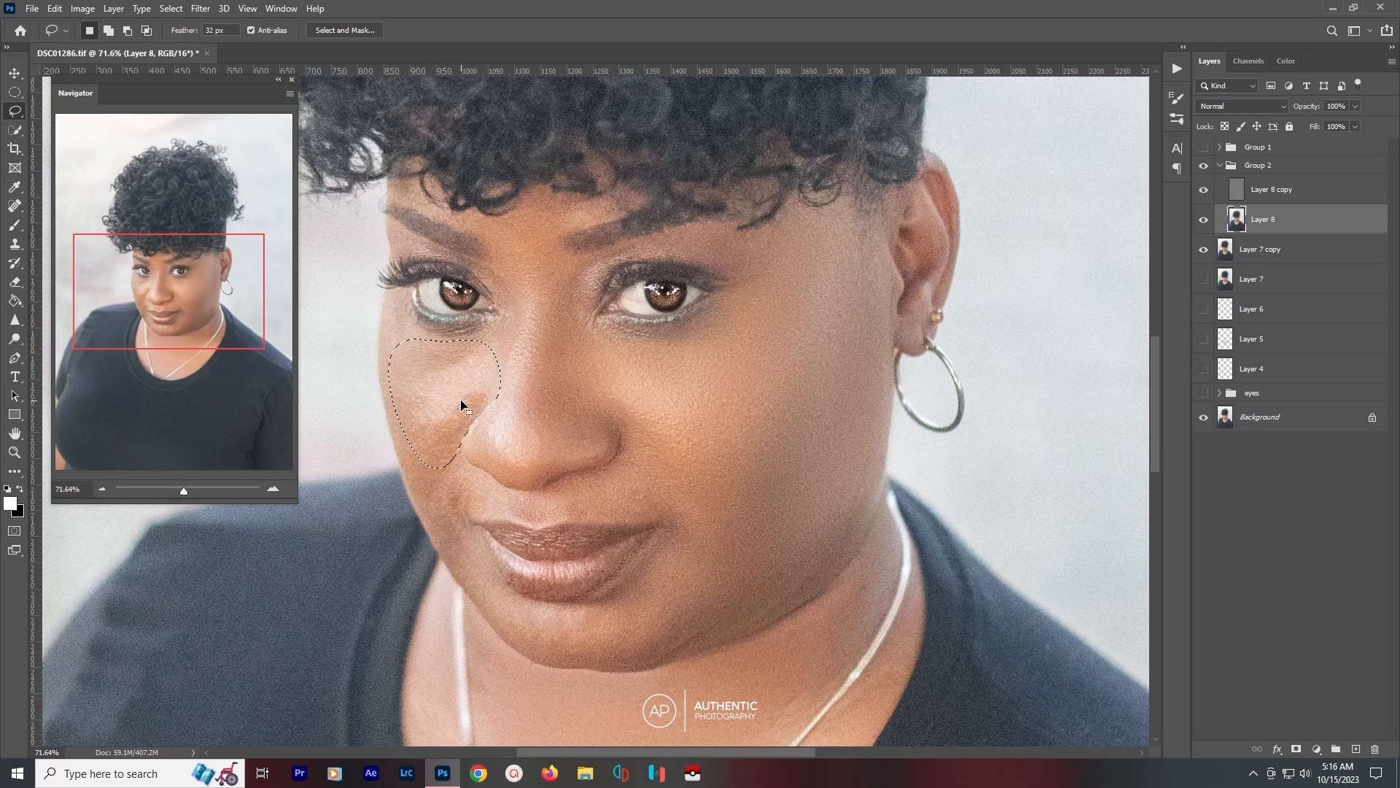
{"action": "key", "text": "ctrl+alt+f"}
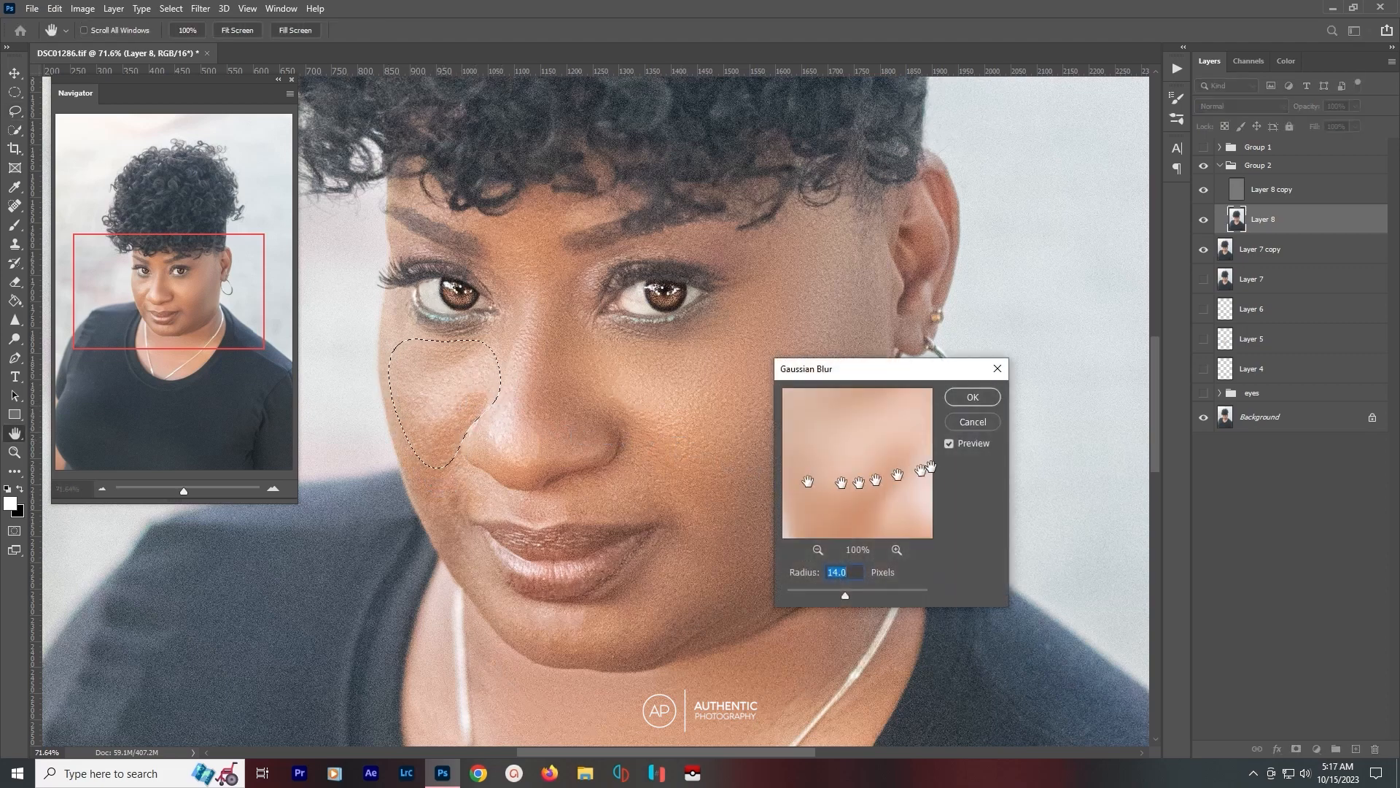
{"action": "left_click", "coordinate": [971, 398]}
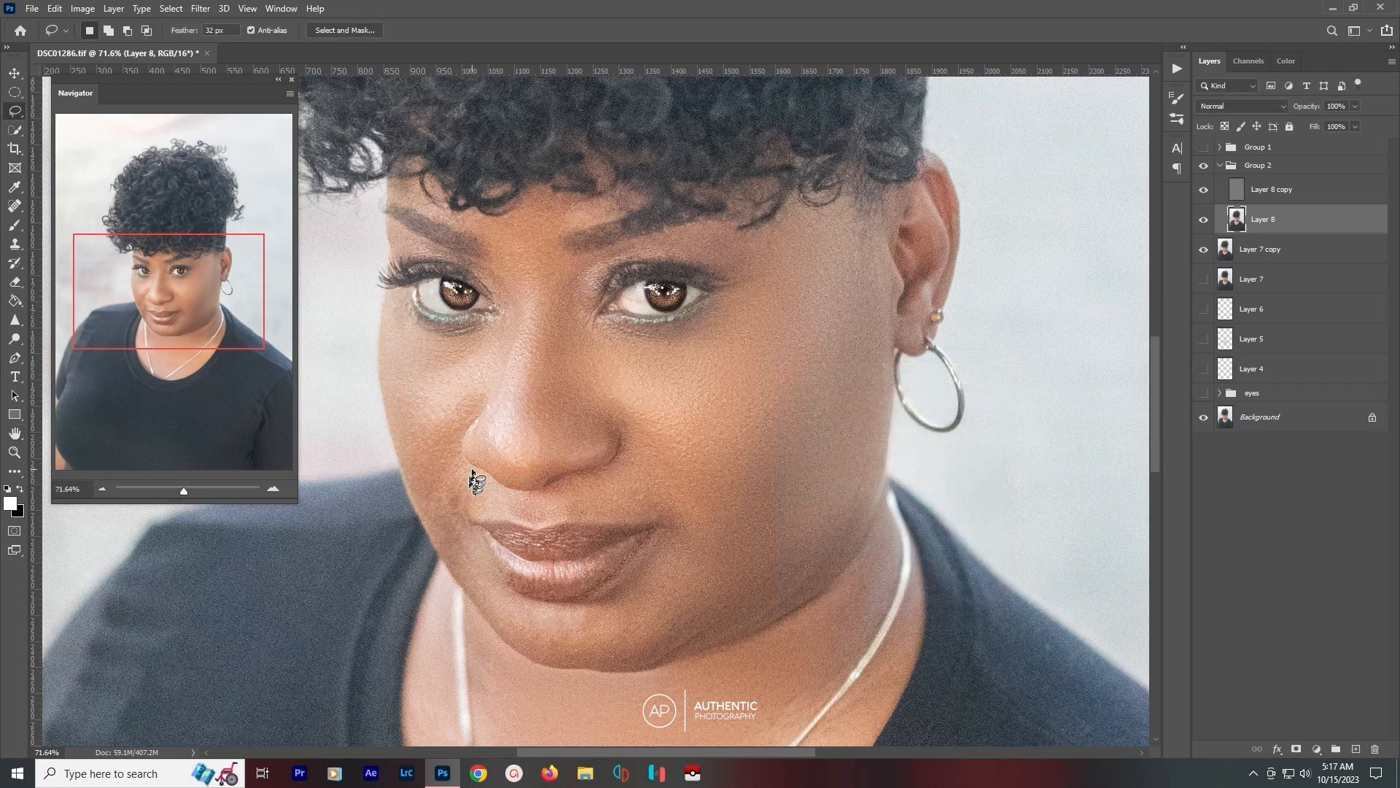
Lasso the skin beside the mouth corner on the side without the earring, apply a 14-pixel Gaussian Blur, and deselect.
{"action": "mouse_move", "coordinate": [471, 467]}
{"action": "left_mouse_down"}
{"action": "mouse_move", "coordinate": [420, 483]}
{"action": "mouse_move", "coordinate": [437, 540]}
{"action": "mouse_move", "coordinate": [498, 622]}
{"action": "mouse_move", "coordinate": [487, 567]}
{"action": "left_mouse_up"}
{"action": "left_click_drag", "start_coordinate": [493, 515], "coordinate": [485, 491]}
{"action": "key", "text": "ctrl+alt+f"}
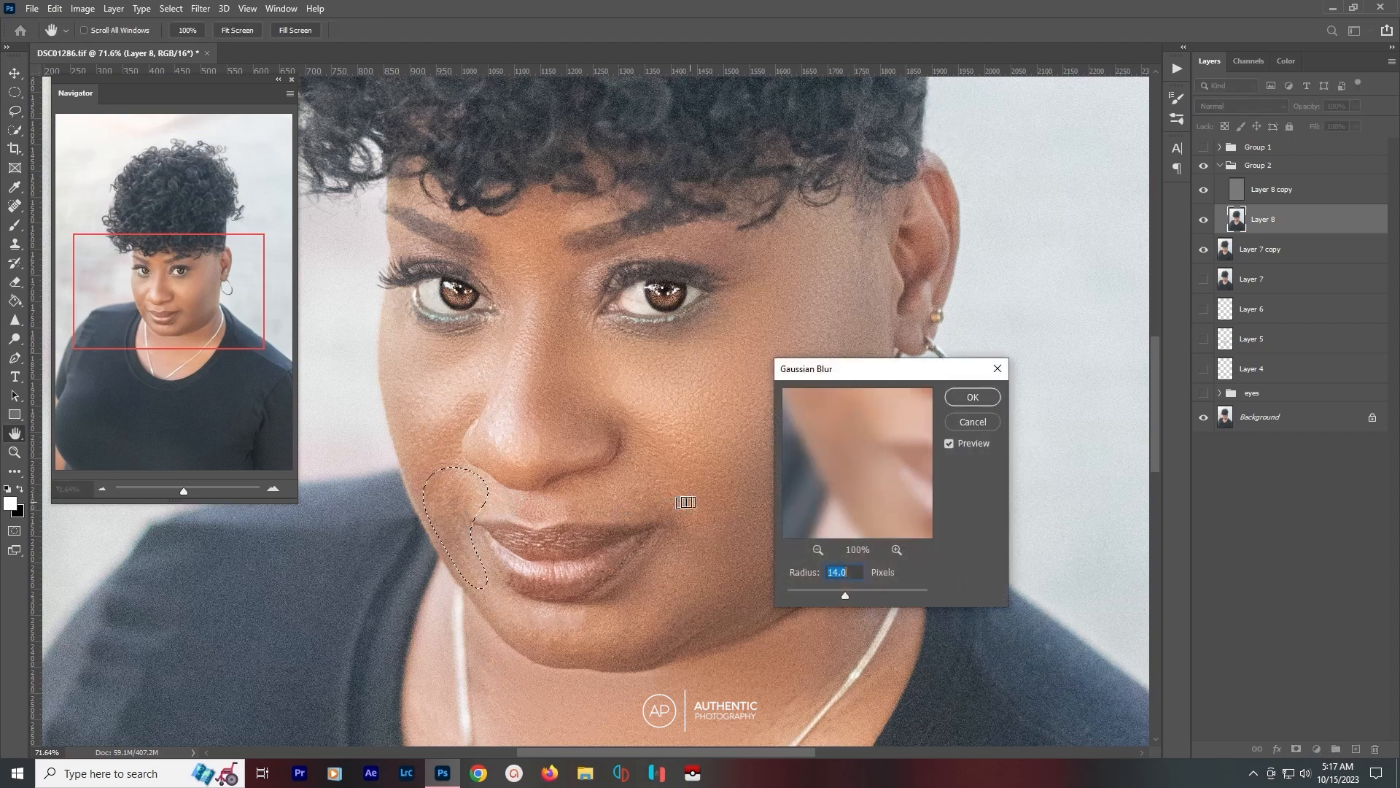
{"action": "left_click", "coordinate": [981, 398]}
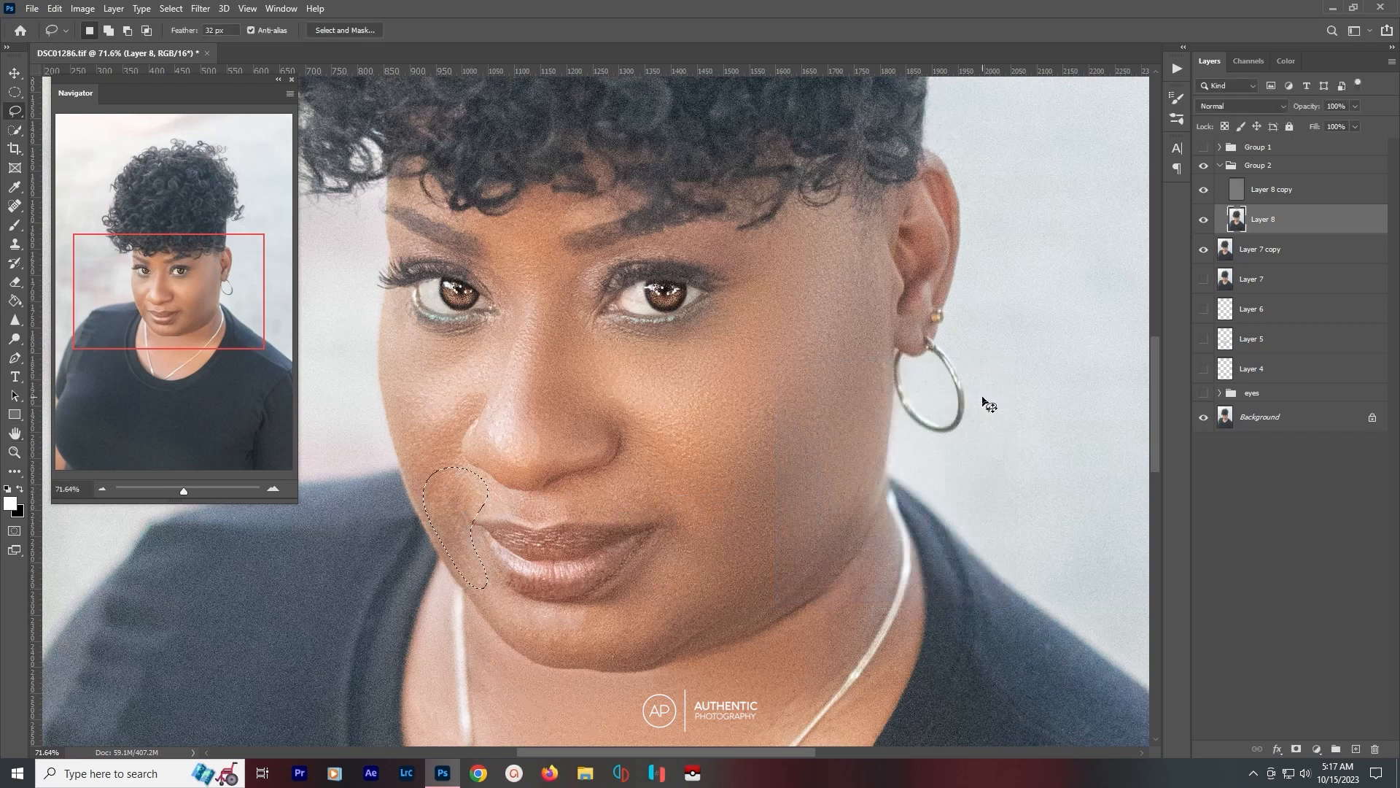
{"action": "key", "text": "ctrl+0"}
{"action": "key", "text": "l"}
{"action": "key", "text": "ctrl+d"}
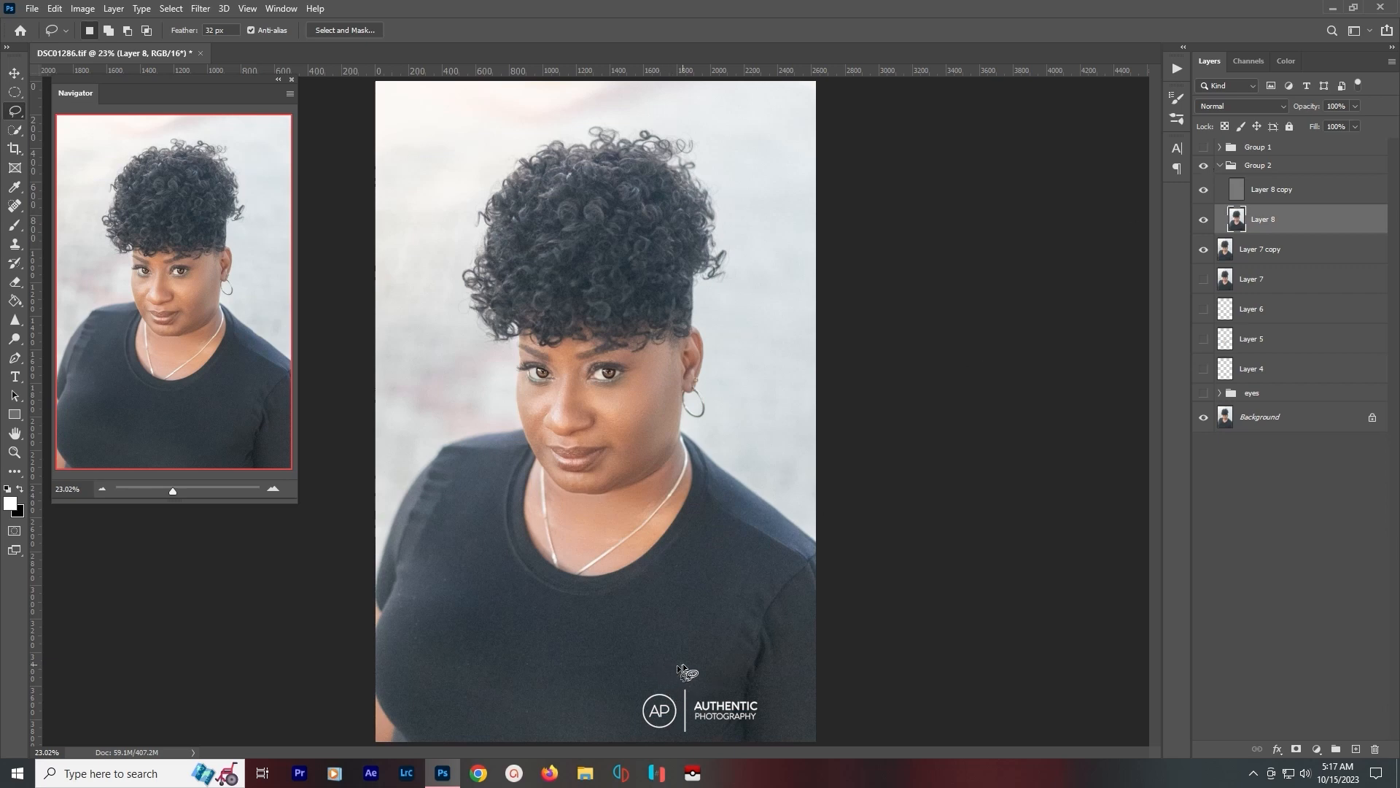
Lasso the shirt sleeve on the earring side, apply a 70-pixel Gaussian Blur to it on Layer 8, and deselect.
{"action": "scroll", "coordinate": [632, 664], "scroll_direction": "up", "scroll_amount": 3}
{"action": "left_click_drag", "start_coordinate": [632, 663], "coordinate": [758, 547]}
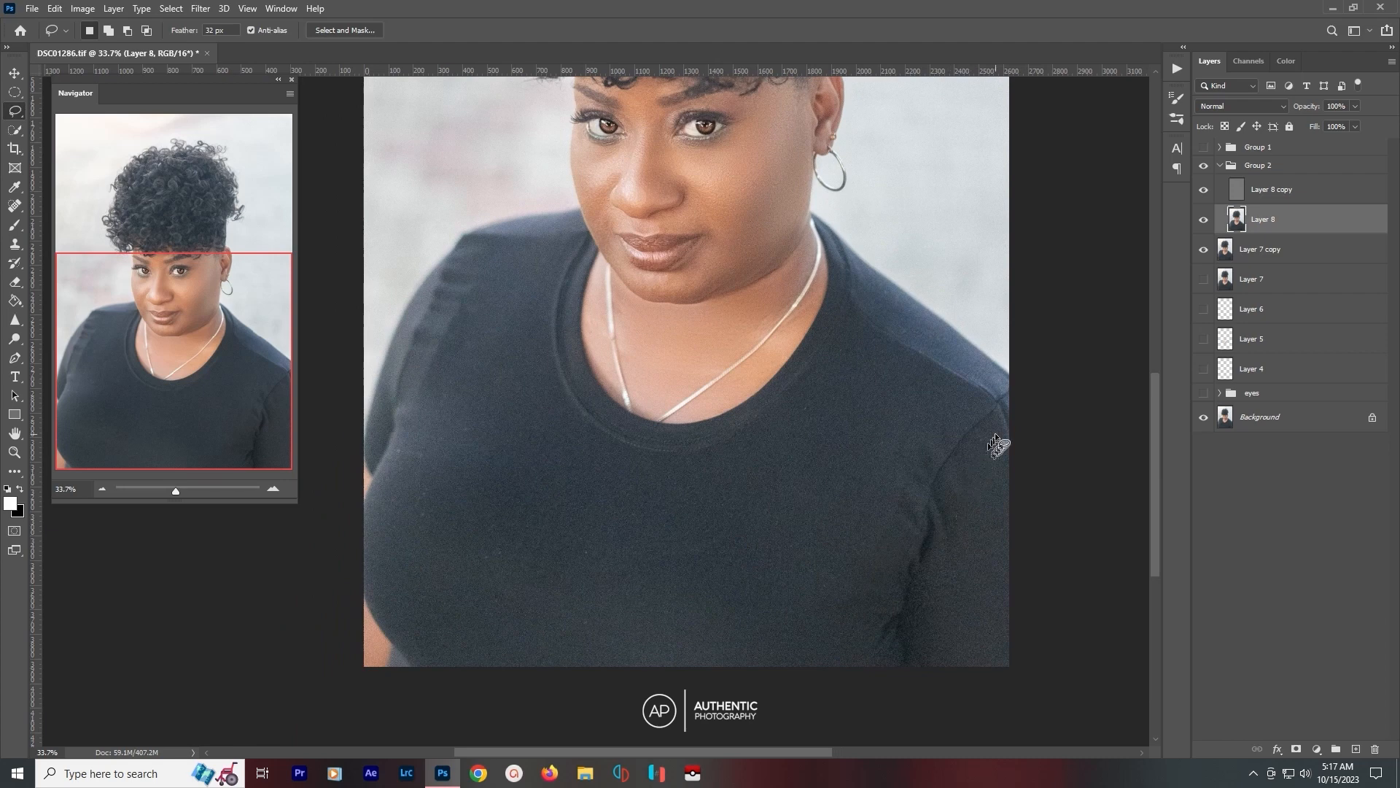
{"action": "mouse_move", "coordinate": [996, 436]}
{"action": "left_mouse_down"}
{"action": "mouse_move", "coordinate": [942, 478]}
{"action": "mouse_move", "coordinate": [900, 654]}
{"action": "mouse_move", "coordinate": [911, 673]}
{"action": "mouse_move", "coordinate": [1048, 690]}
{"action": "mouse_move", "coordinate": [1070, 667]}
{"action": "mouse_move", "coordinate": [1112, 474]}
{"action": "left_mouse_up"}
{"action": "key", "text": "ctrl+alt+f"}
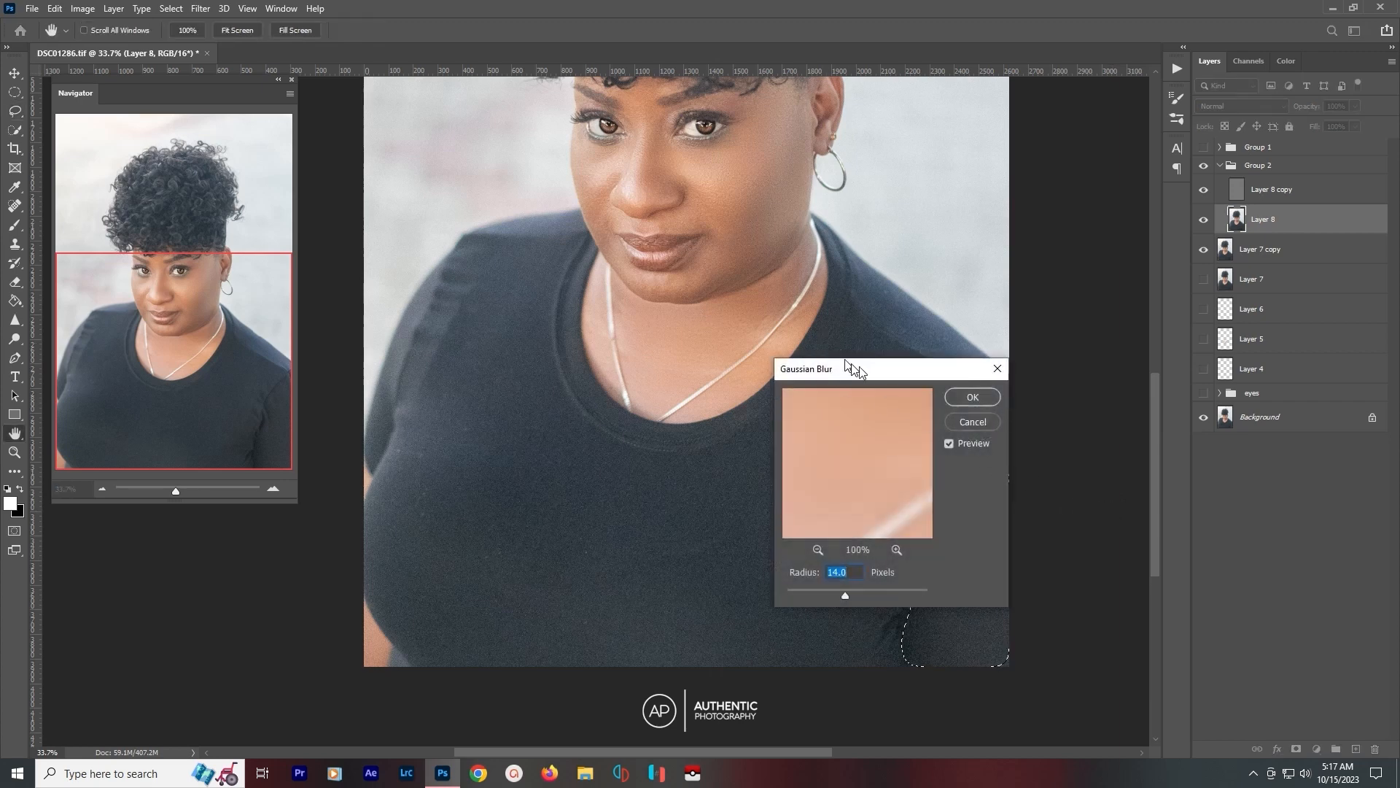
{"action": "left_click_drag", "start_coordinate": [849, 367], "coordinate": [422, 365]}
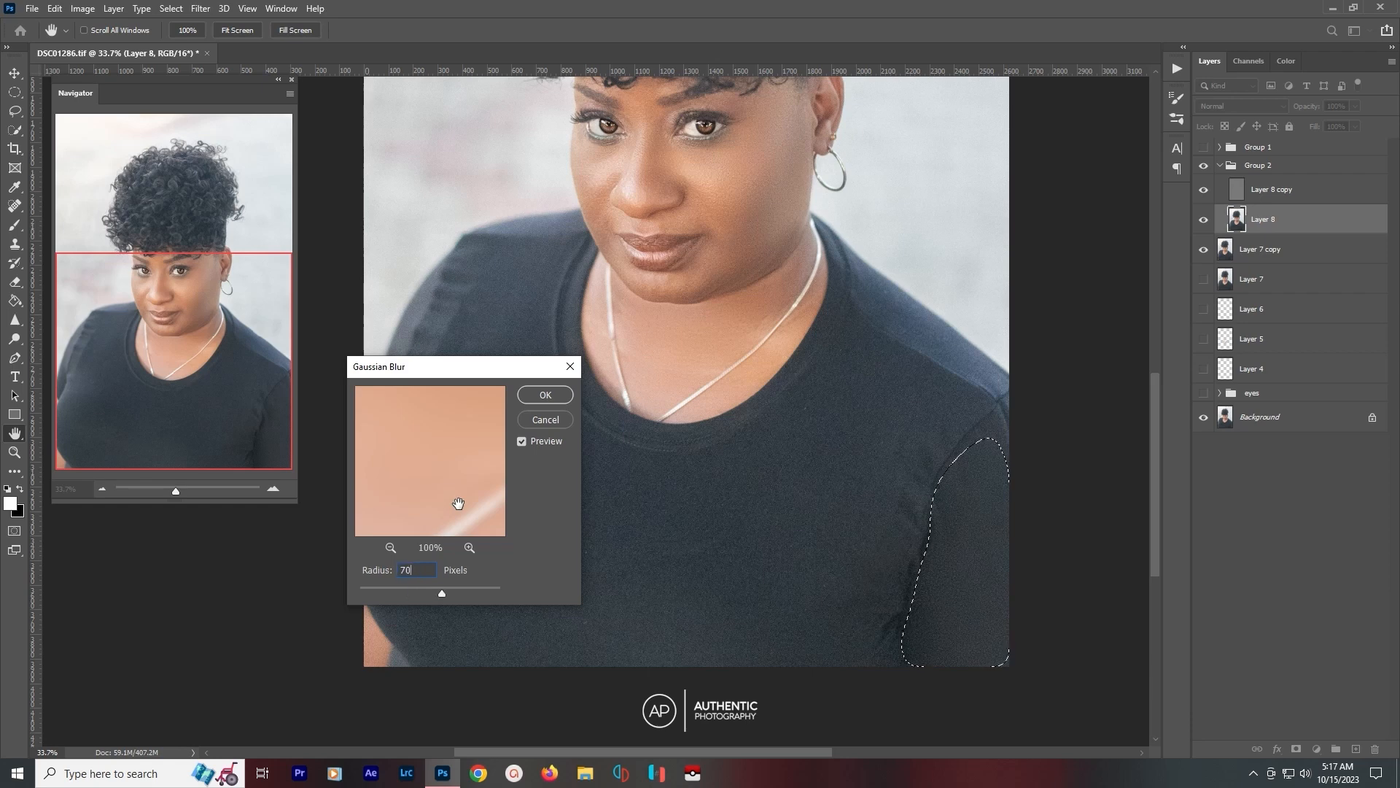
{"action": "left_click", "coordinate": [538, 398]}
{"action": "key", "text": "ctrl+d"}
{"action": "key", "text": "l"}
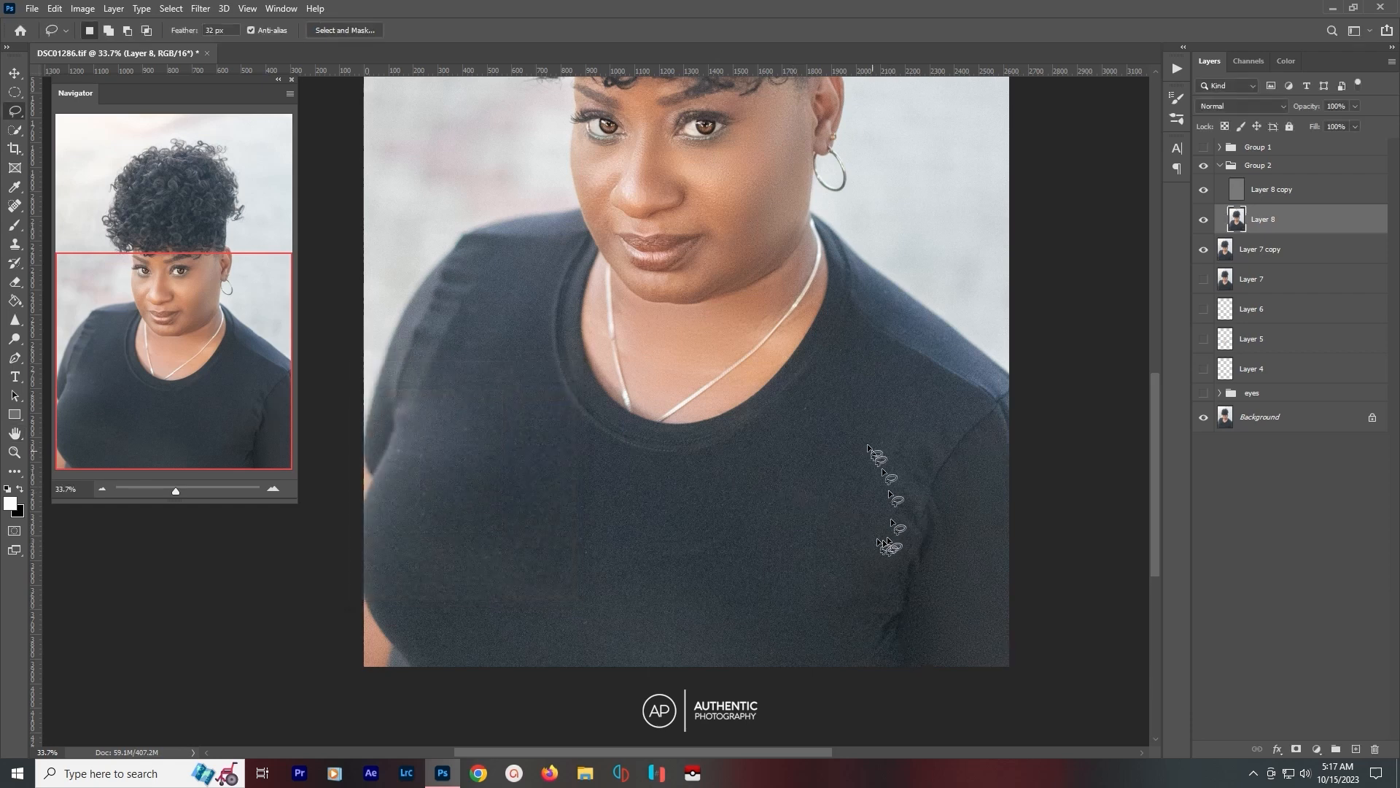
Lasso the shirt front from shoulder to hem on the earring side, blur it with a 70-pixel Gaussian Blur, and deselect.
{"action": "mouse_move", "coordinate": [847, 335]}
{"action": "left_mouse_down"}
{"action": "mouse_move", "coordinate": [952, 388]}
{"action": "mouse_move", "coordinate": [953, 427]}
{"action": "mouse_move", "coordinate": [911, 538]}
{"action": "mouse_move", "coordinate": [898, 667]}
{"action": "mouse_move", "coordinate": [641, 656]}
{"action": "mouse_move", "coordinate": [620, 615]}
{"action": "mouse_move", "coordinate": [660, 515]}
{"action": "mouse_move", "coordinate": [779, 450]}
{"action": "mouse_move", "coordinate": [852, 343]}
{"action": "left_mouse_up"}
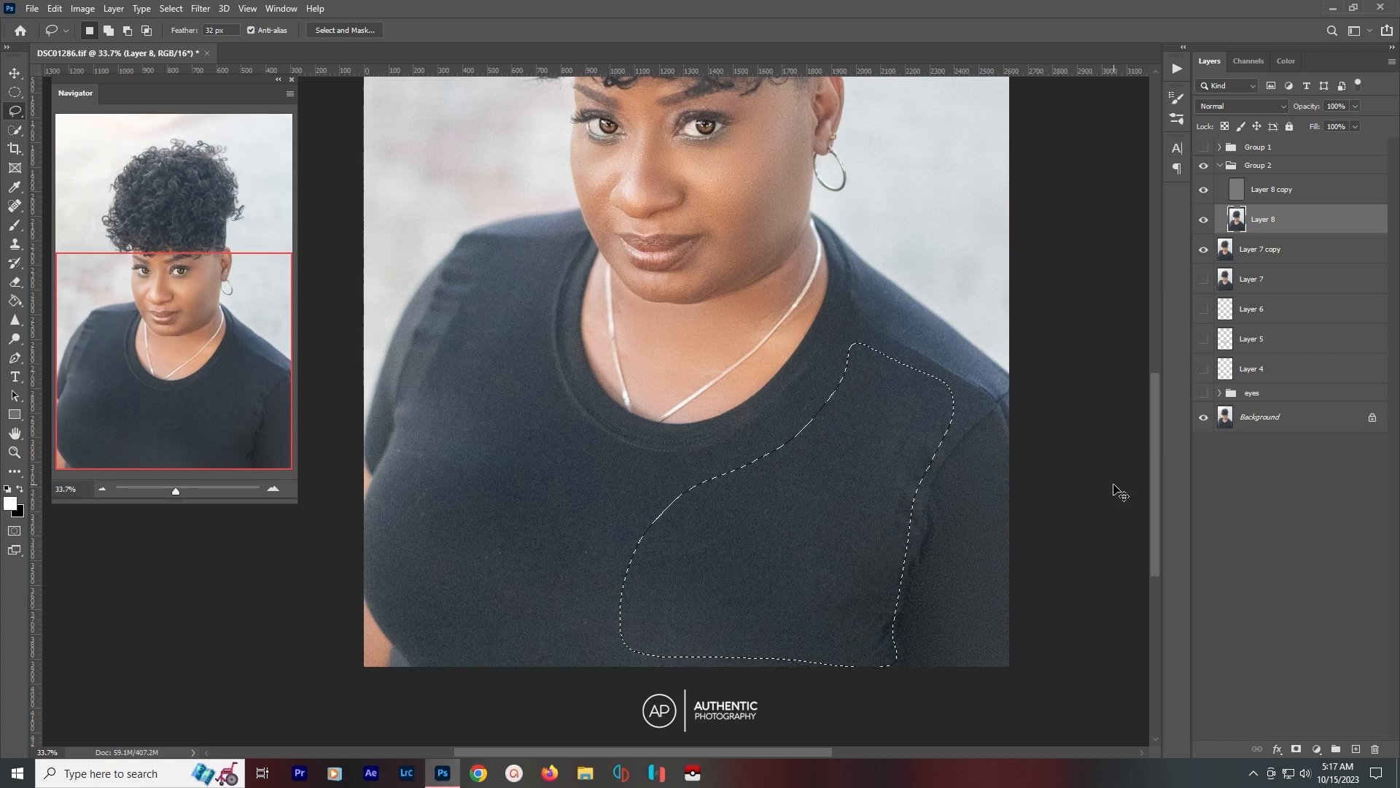
{"action": "key", "text": "ctrl+alt+f"}
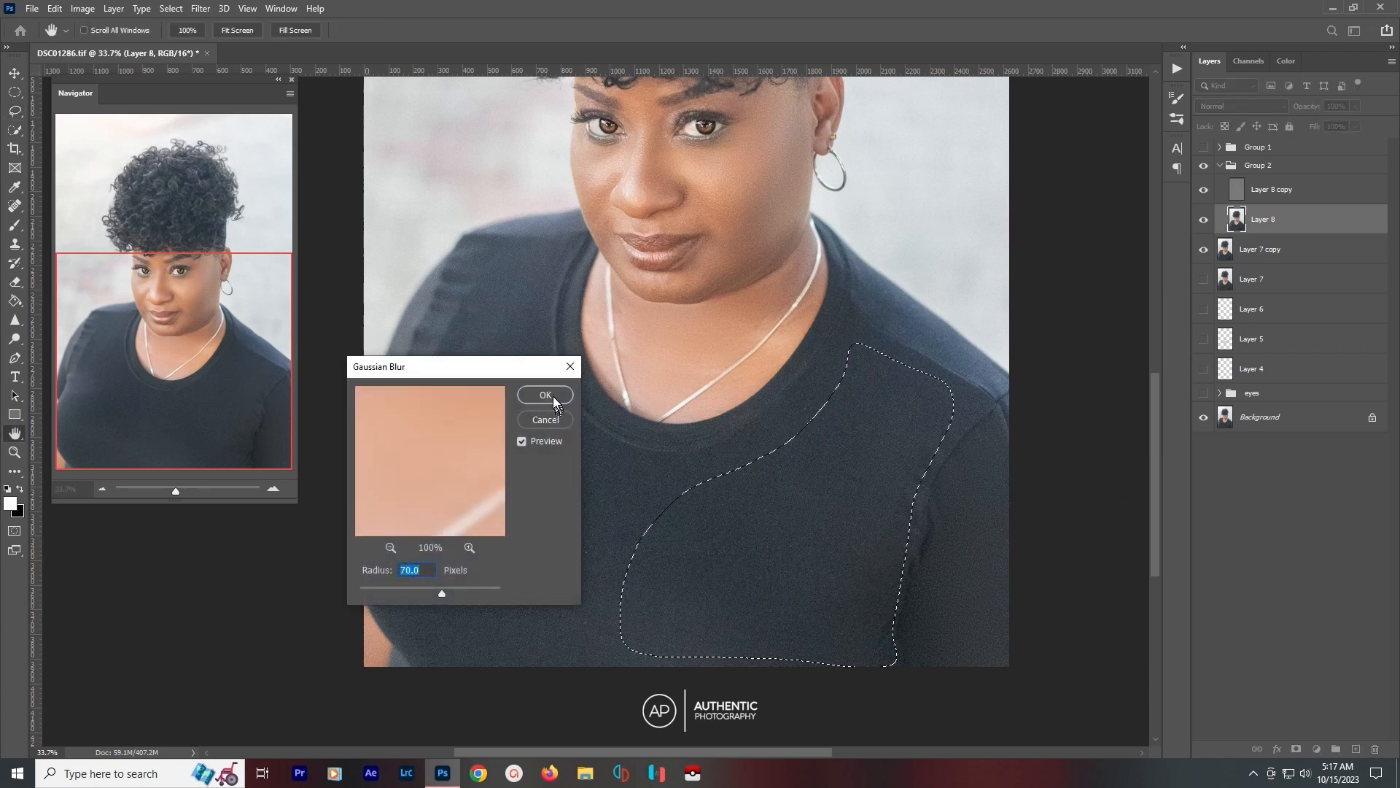
{"action": "left_click", "coordinate": [545, 396]}
{"action": "key", "text": "l"}
{"action": "key", "text": "ctrl+d"}
Lasso the other half of the shirt, from its shoulder to the hem, apply a 70-pixel Gaussian Blur, and clear the selection.
{"action": "mouse_move", "coordinate": [702, 465]}
{"action": "left_mouse_down"}
{"action": "mouse_move", "coordinate": [568, 442]}
{"action": "mouse_move", "coordinate": [531, 340]}
{"action": "mouse_move", "coordinate": [539, 277]}
{"action": "mouse_move", "coordinate": [528, 256]}
{"action": "mouse_move", "coordinate": [473, 248]}
{"action": "mouse_move", "coordinate": [418, 341]}
{"action": "mouse_move", "coordinate": [373, 571]}
{"action": "mouse_move", "coordinate": [436, 653]}
{"action": "left_mouse_up"}
{"action": "mouse_move", "coordinate": [644, 687]}
{"action": "left_mouse_down"}
{"action": "mouse_move", "coordinate": [693, 679]}
{"action": "mouse_move", "coordinate": [745, 521]}
{"action": "left_mouse_up"}
{"action": "key", "text": "ctrl+alt+f"}
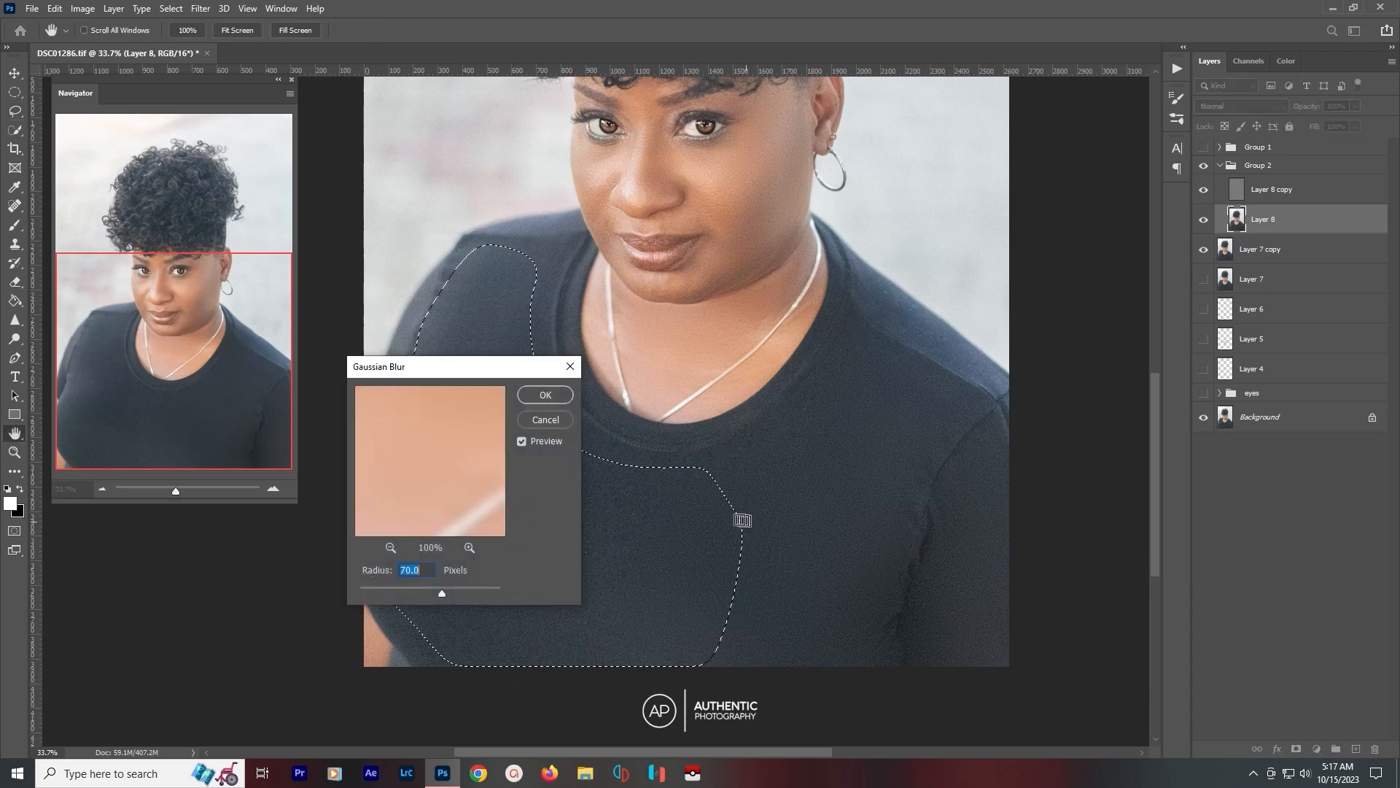
{"action": "left_click_drag", "start_coordinate": [453, 370], "coordinate": [194, 459]}
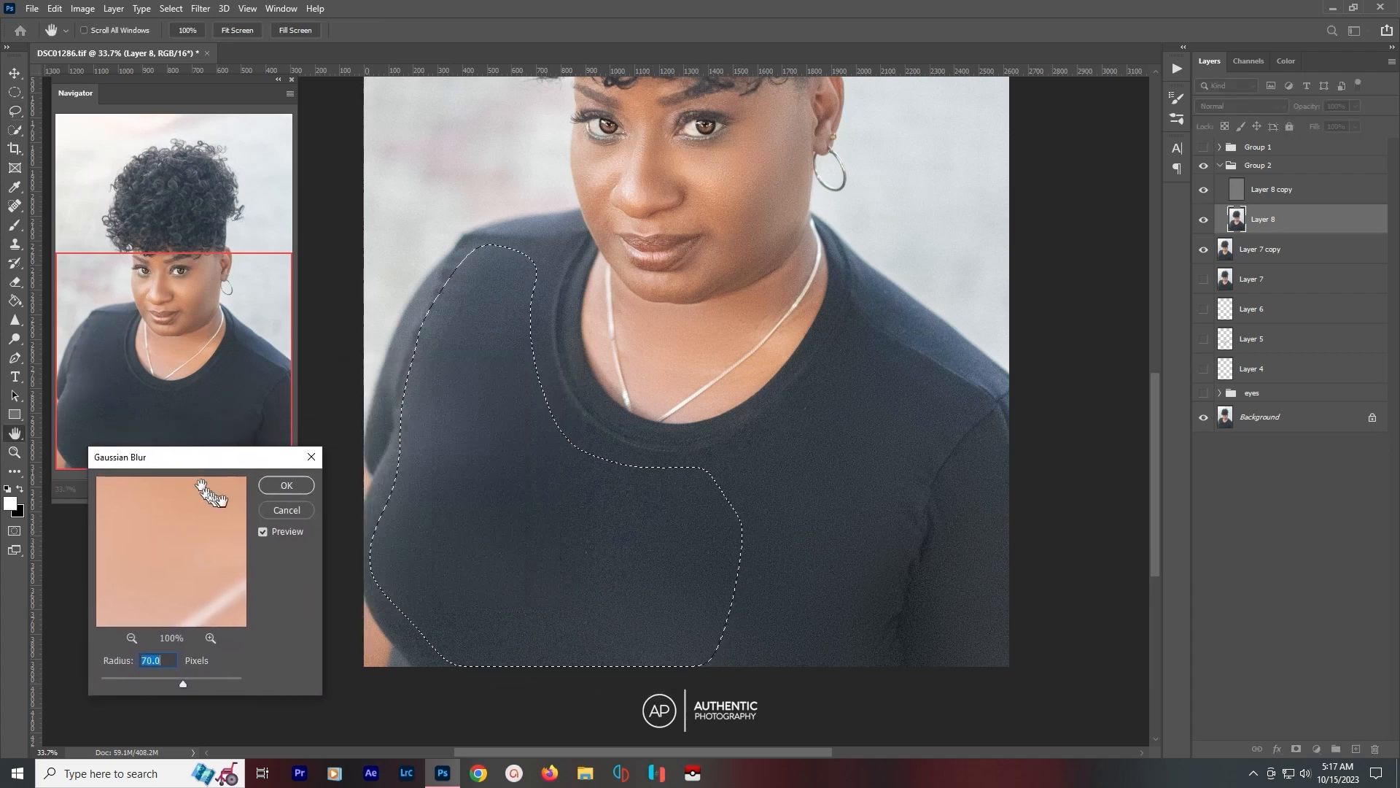
{"action": "left_click", "coordinate": [289, 487]}
{"action": "key", "text": "ctrl+d"}
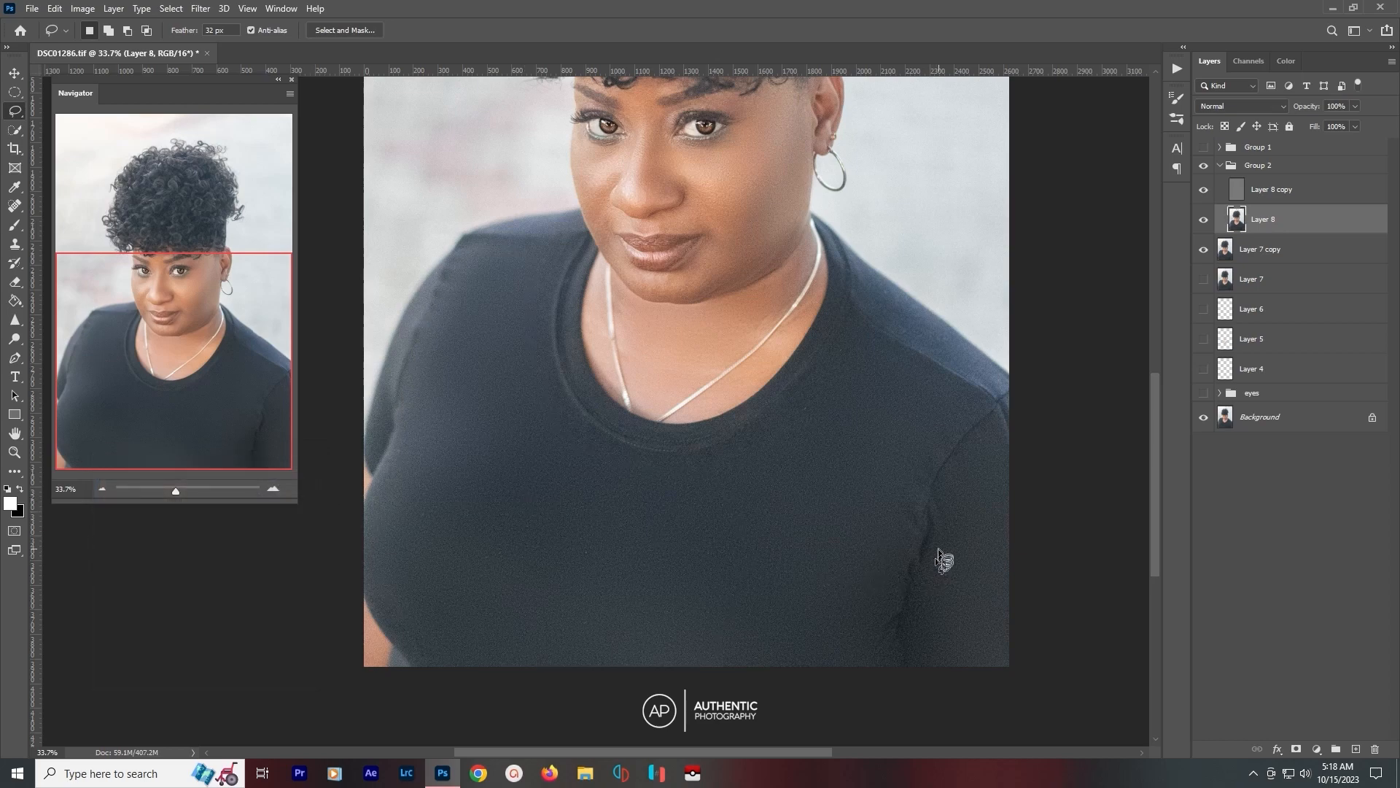
Toggle Group 2's visibility to compare the whole portrait with and without the smoothing.
{"action": "scroll", "coordinate": [977, 544], "scroll_direction": "down", "scroll_amount": 2}
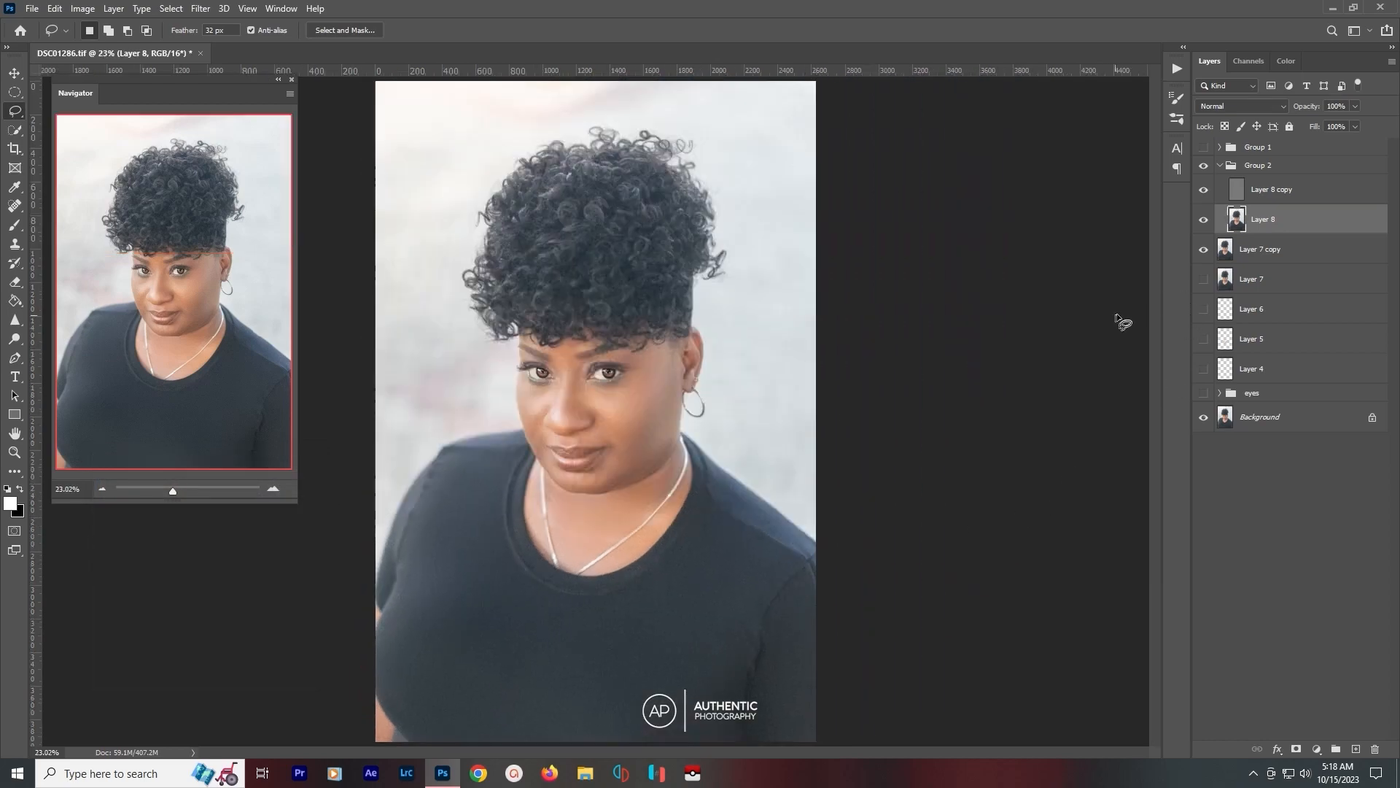
{"action": "left_click", "coordinate": [1204, 250]}
{"action": "left_click", "coordinate": [1204, 166]}
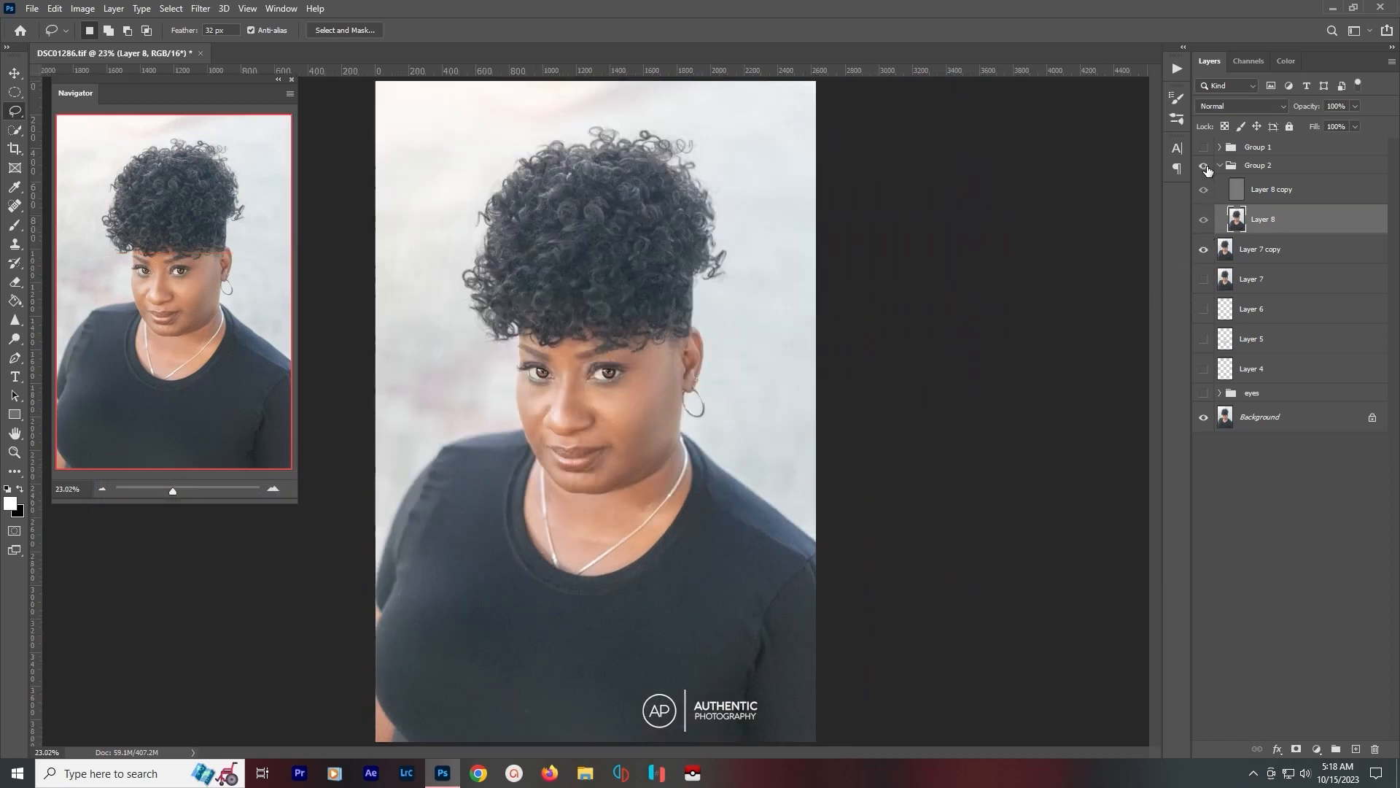
{"action": "left_click", "coordinate": [1205, 167]}
{"action": "left_click", "coordinate": [1205, 167]}
{"action": "left_click", "coordinate": [1205, 167]}
Lasso the shirt fold beside the sleeve on the earring side, apply a Gaussian Blur with a radius of 14 pixels, and deselect.
{"action": "mouse_move", "coordinate": [771, 597]}
{"action": "left_mouse_down"}
{"action": "mouse_move", "coordinate": [731, 640]}
{"action": "mouse_move", "coordinate": [729, 699]}
{"action": "mouse_move", "coordinate": [764, 679]}
{"action": "mouse_move", "coordinate": [778, 620]}
{"action": "left_mouse_up"}
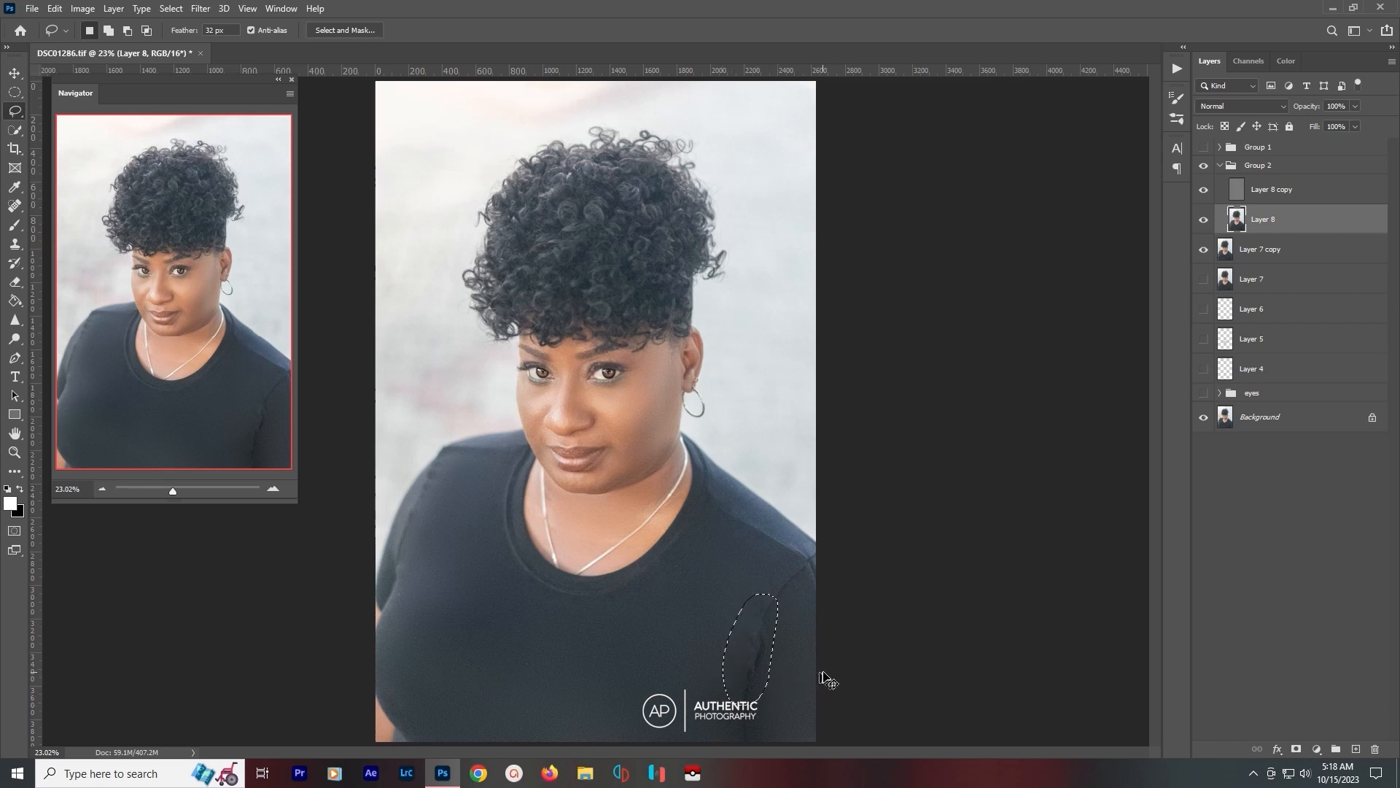
{"action": "key", "text": "ctrl+alt+f"}
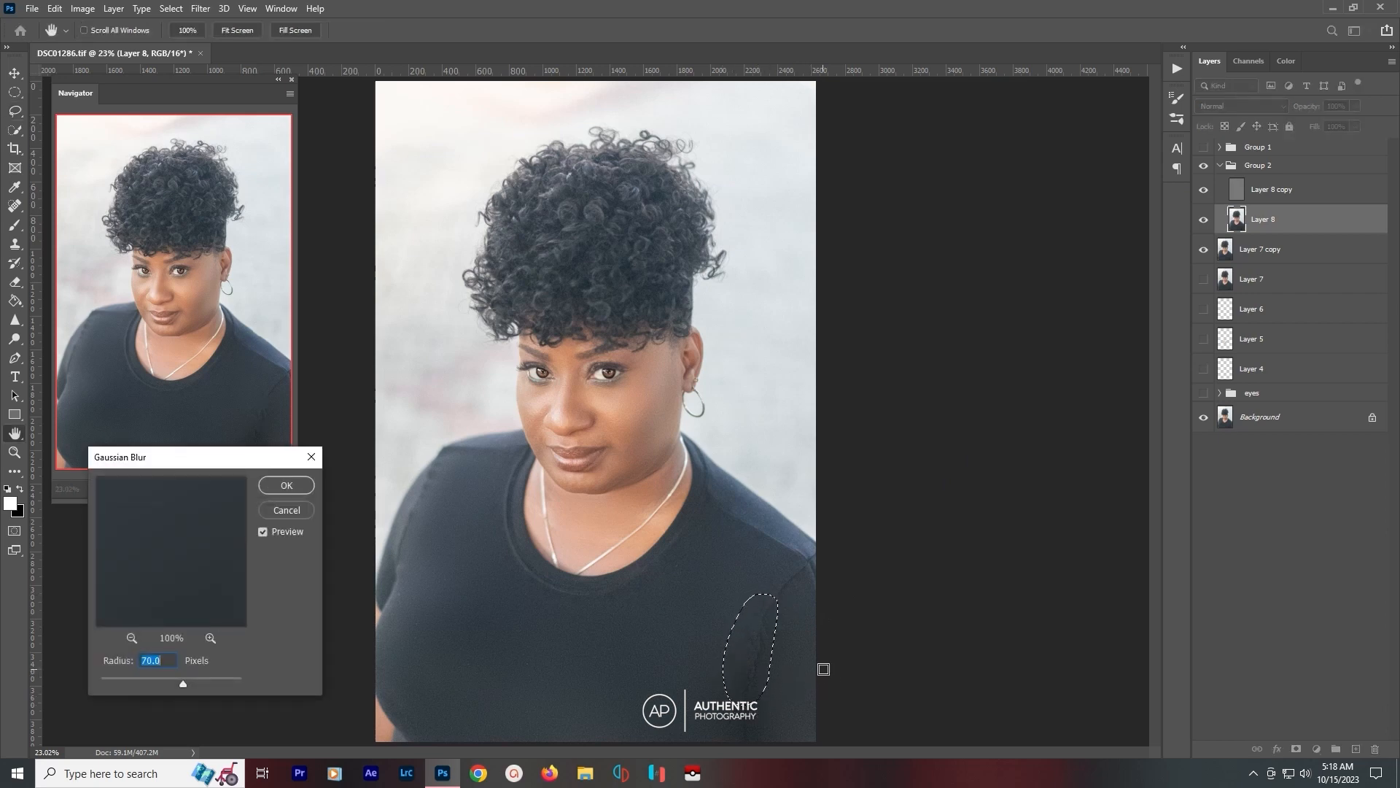
{"action": "type", "text": "14"}
{"action": "left_click_drag", "start_coordinate": [104, 660], "coordinate": [122, 650]}
{"action": "left_click", "coordinate": [297, 483]}
{"action": "key", "text": "ctrl+d"}
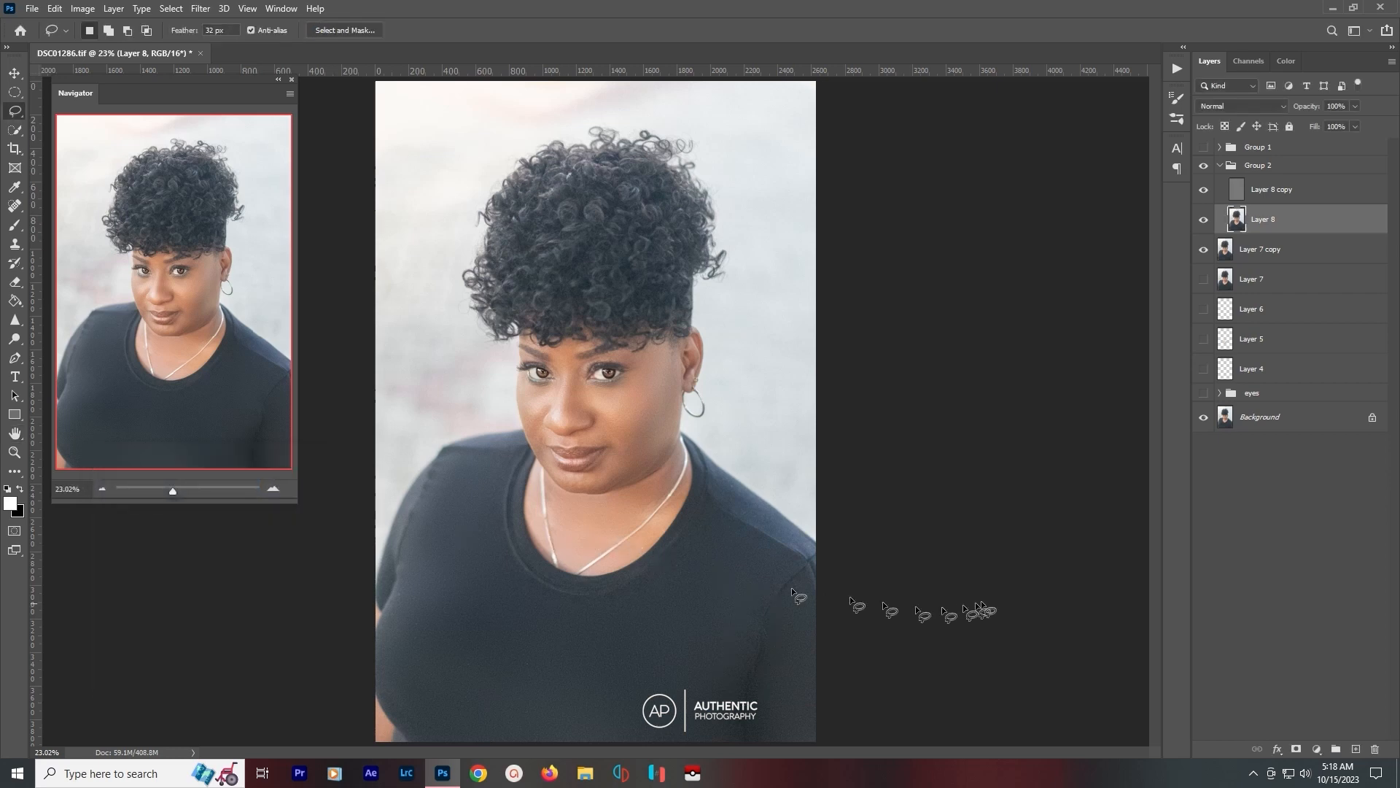
Compare the portrait with and without Group 2's smoothing, and rename the group "Frequency Separation".
{"action": "left_click", "coordinate": [1204, 166]}
{"action": "left_click", "coordinate": [1203, 166]}
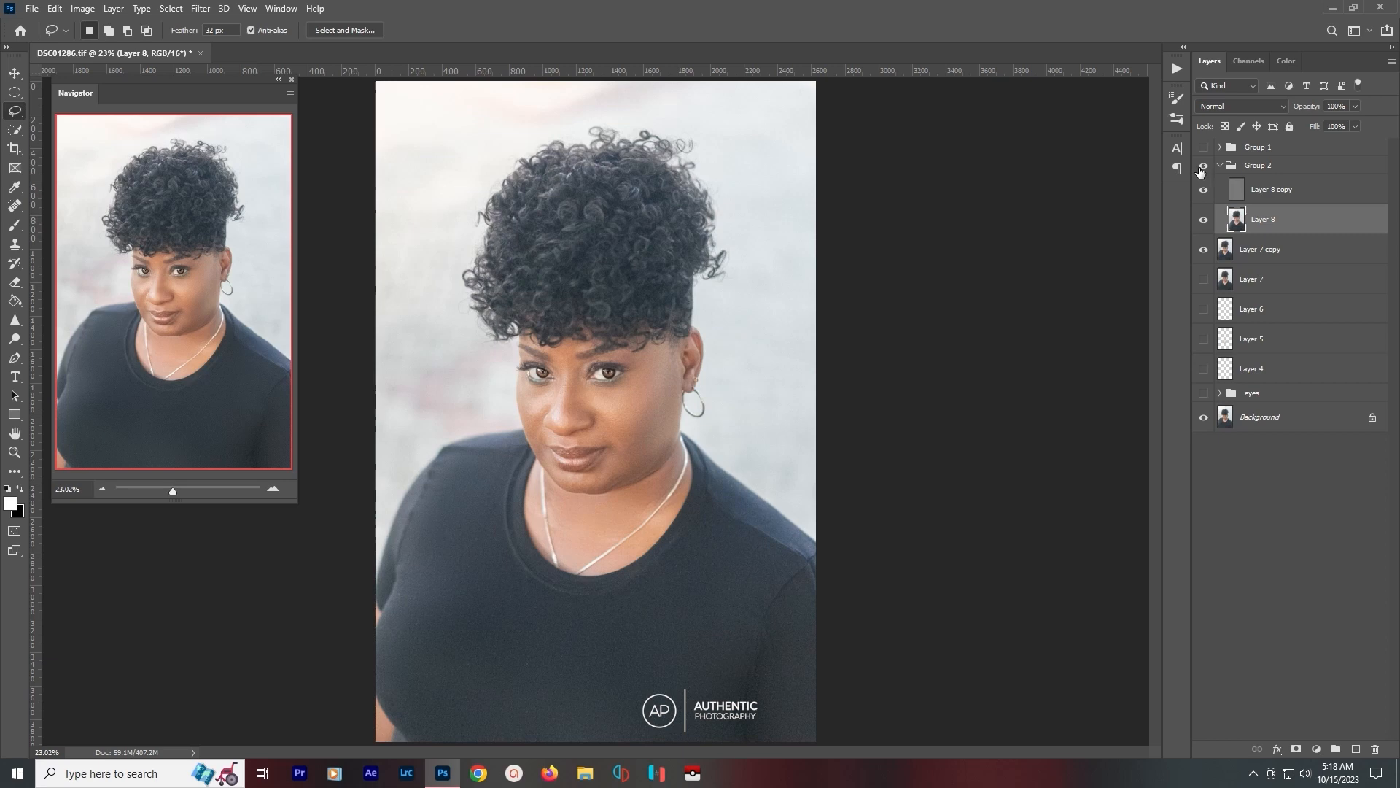
{"action": "left_click", "coordinate": [1204, 165]}
{"action": "double_click", "coordinate": [1261, 165]}
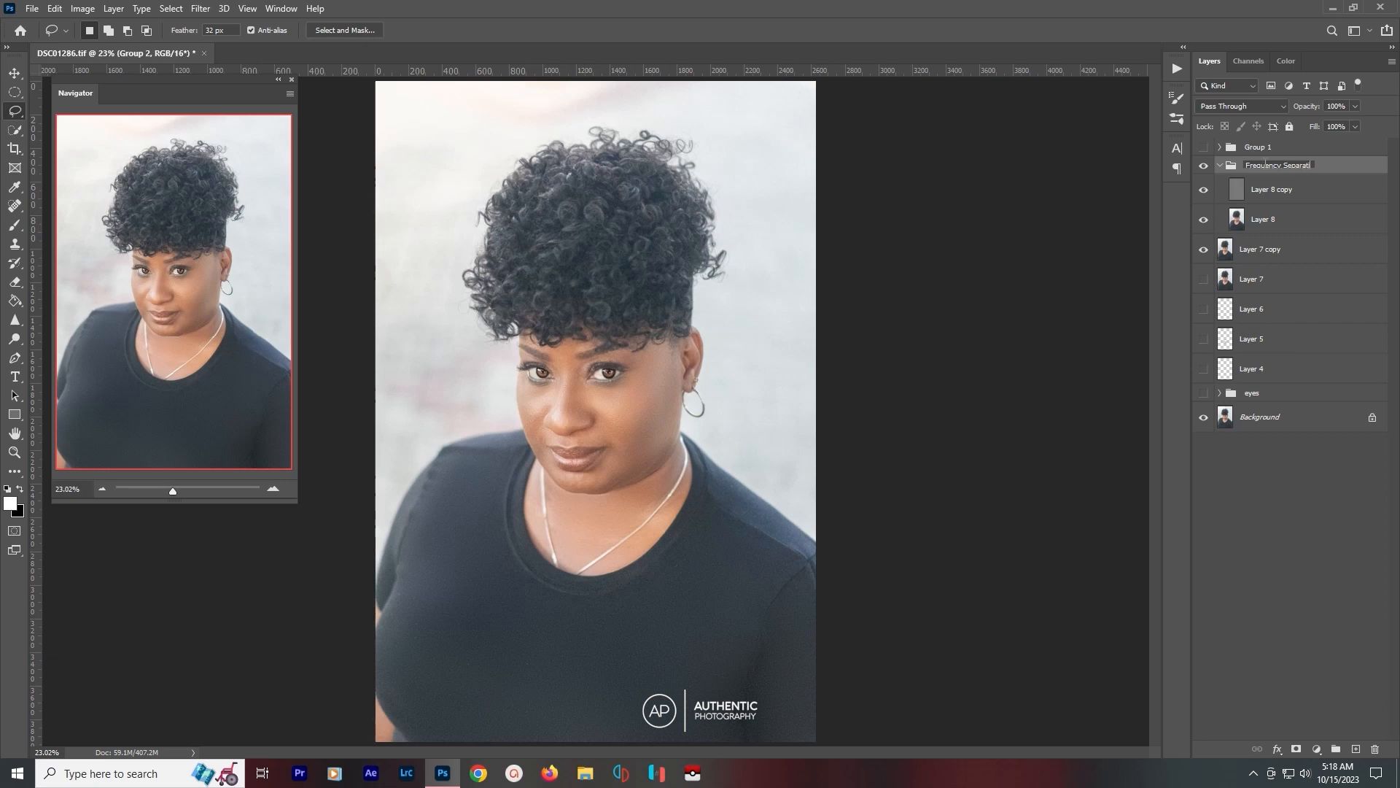
{"action": "key", "text": "Return"}
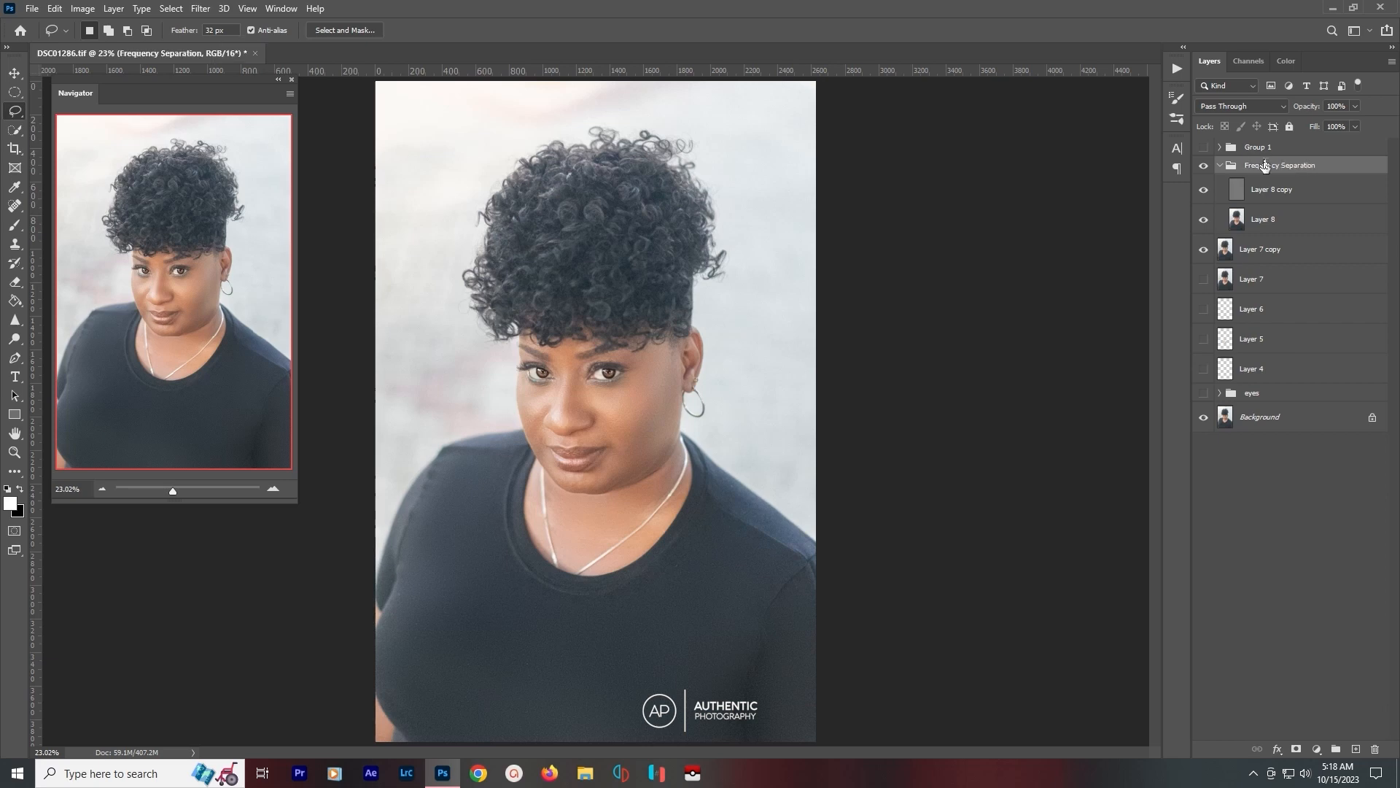
Hide Layer 7 copy and toggle Layer 8 and the Frequency Separation group to compare the retouch with the original background.
{"action": "left_click", "coordinate": [1204, 219]}
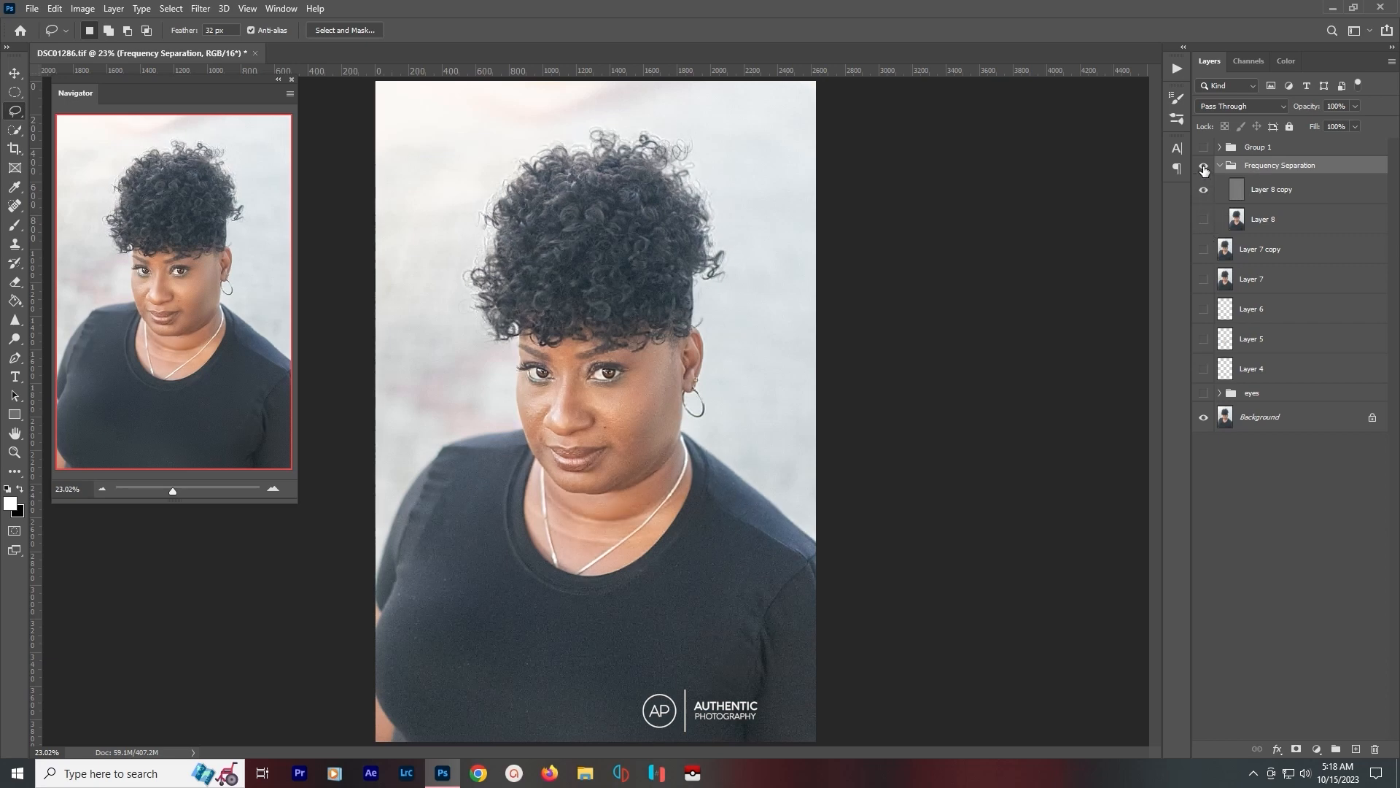
{"action": "left_click", "coordinate": [1204, 219]}
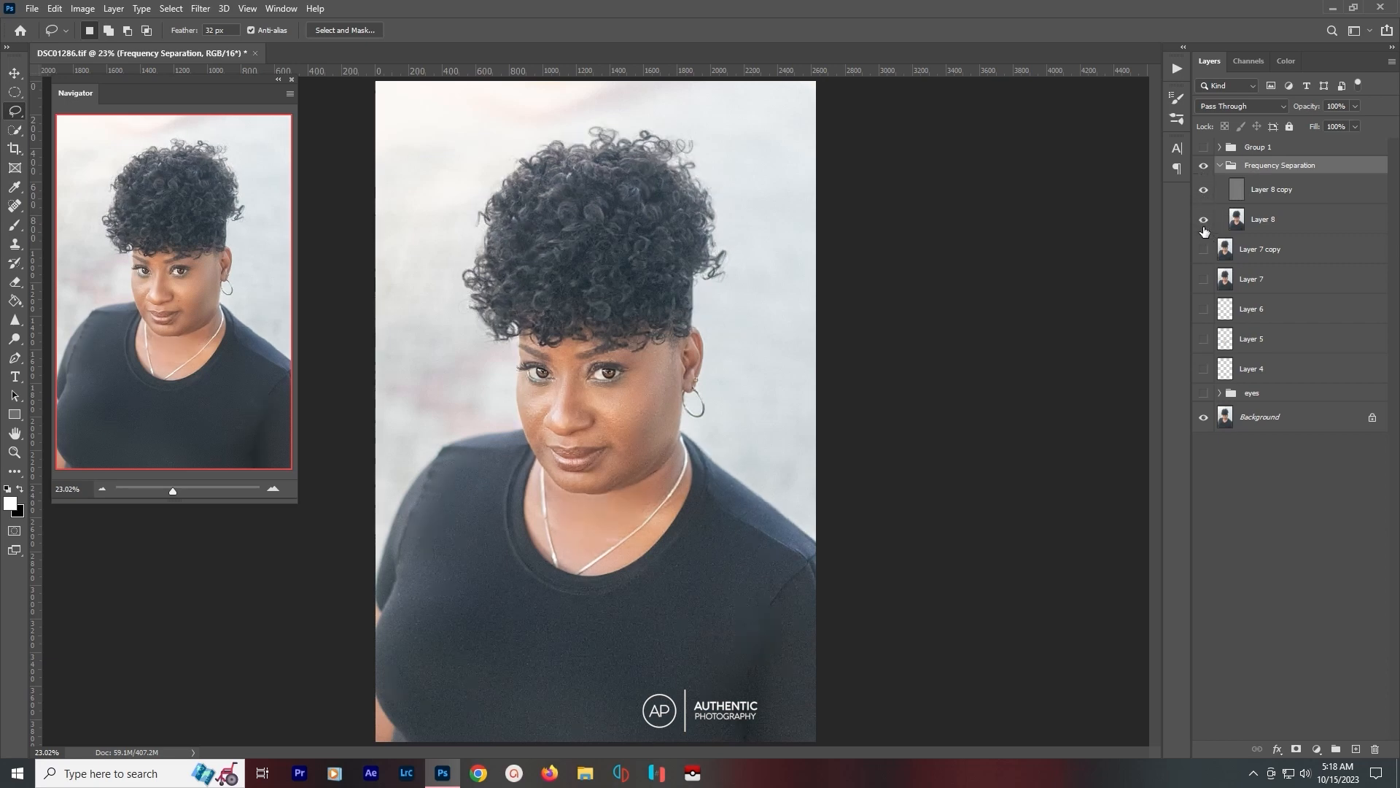
{"action": "left_click", "coordinate": [1204, 168]}
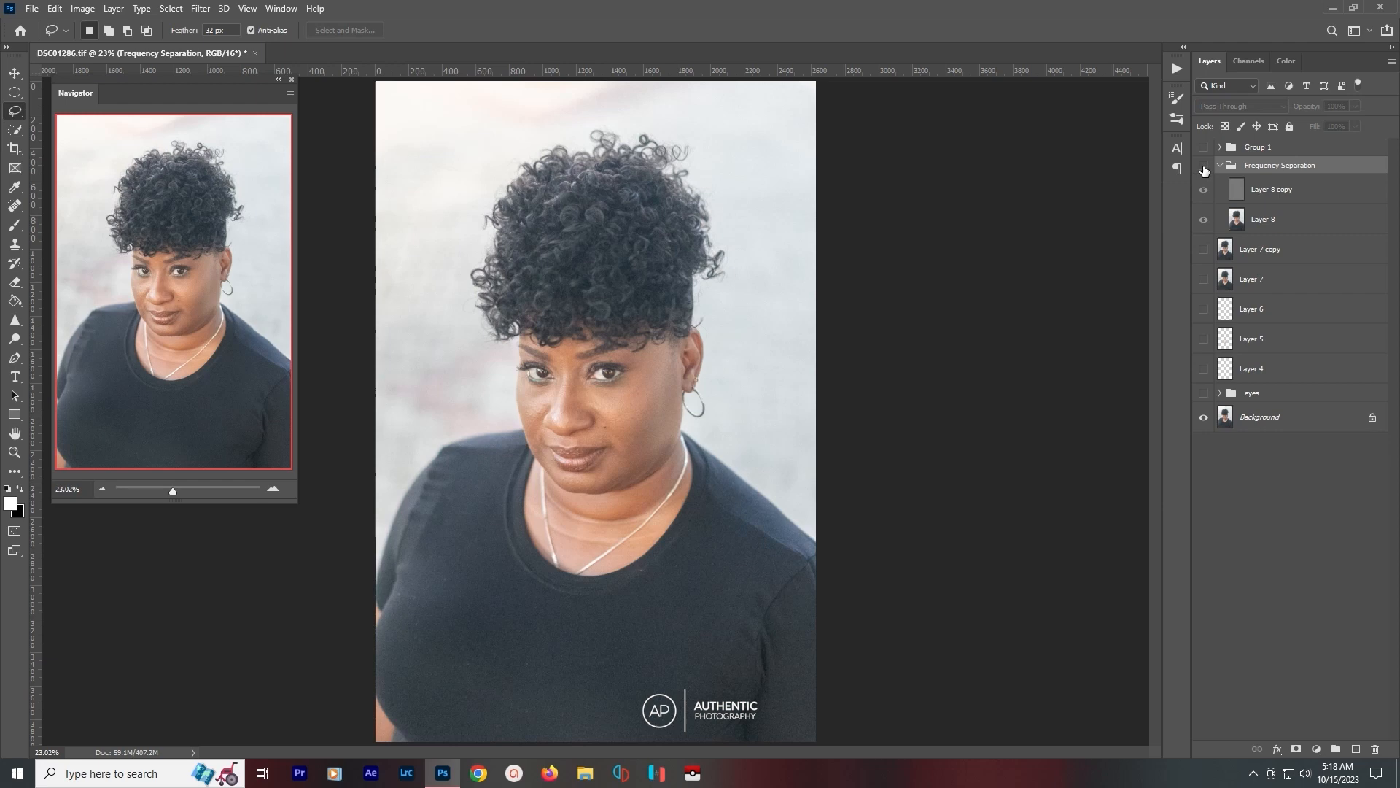
{"action": "left_click", "coordinate": [1203, 167]}
{"action": "left_click", "coordinate": [1204, 168]}
{"action": "left_click", "coordinate": [1203, 168]}
{"action": "left_click", "coordinate": [1203, 168]}
{"action": "left_click", "coordinate": [1203, 168]}
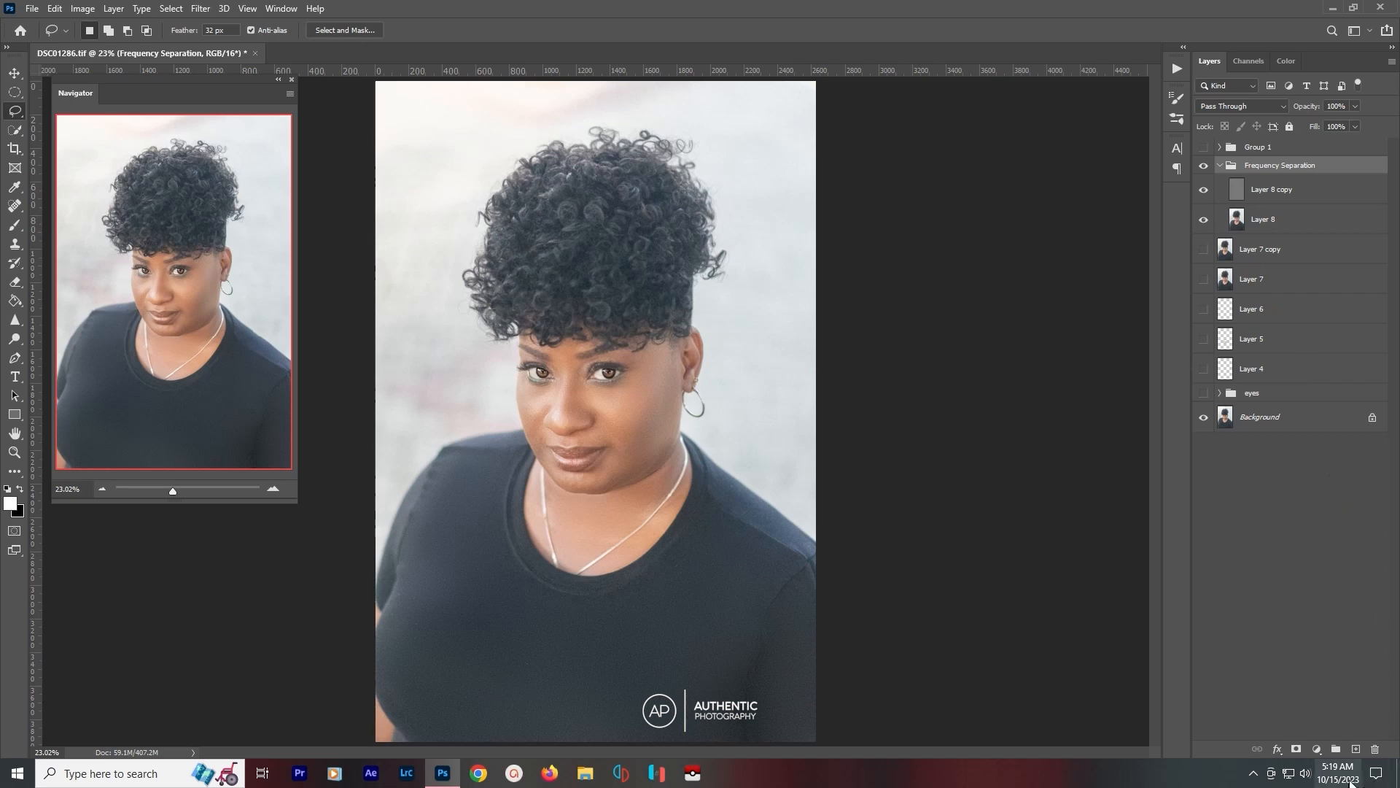
Add a Curves adjustment layer above Layer 8 copy inside the Frequency Separation group.
{"action": "left_click", "coordinate": [1317, 749]}
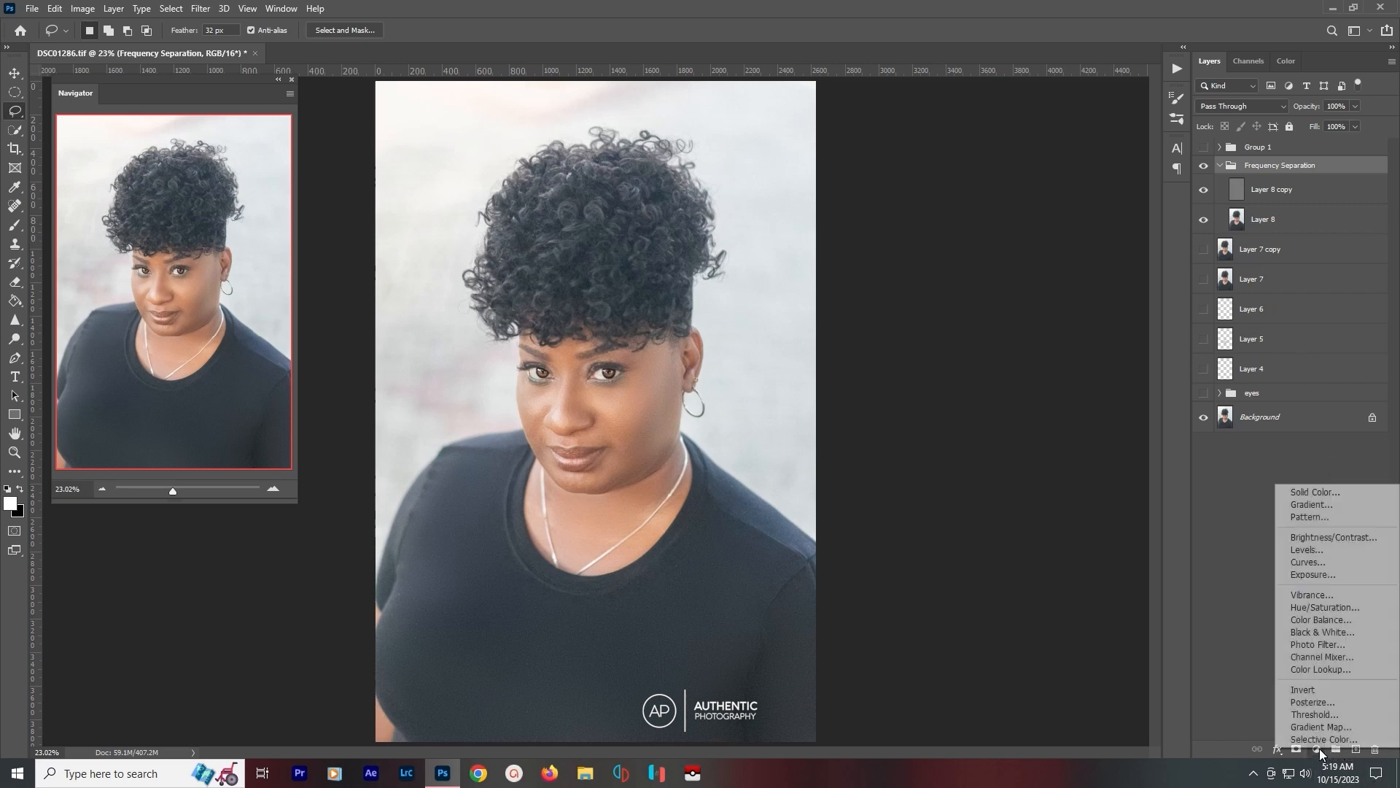
{"action": "left_click", "coordinate": [1324, 566]}
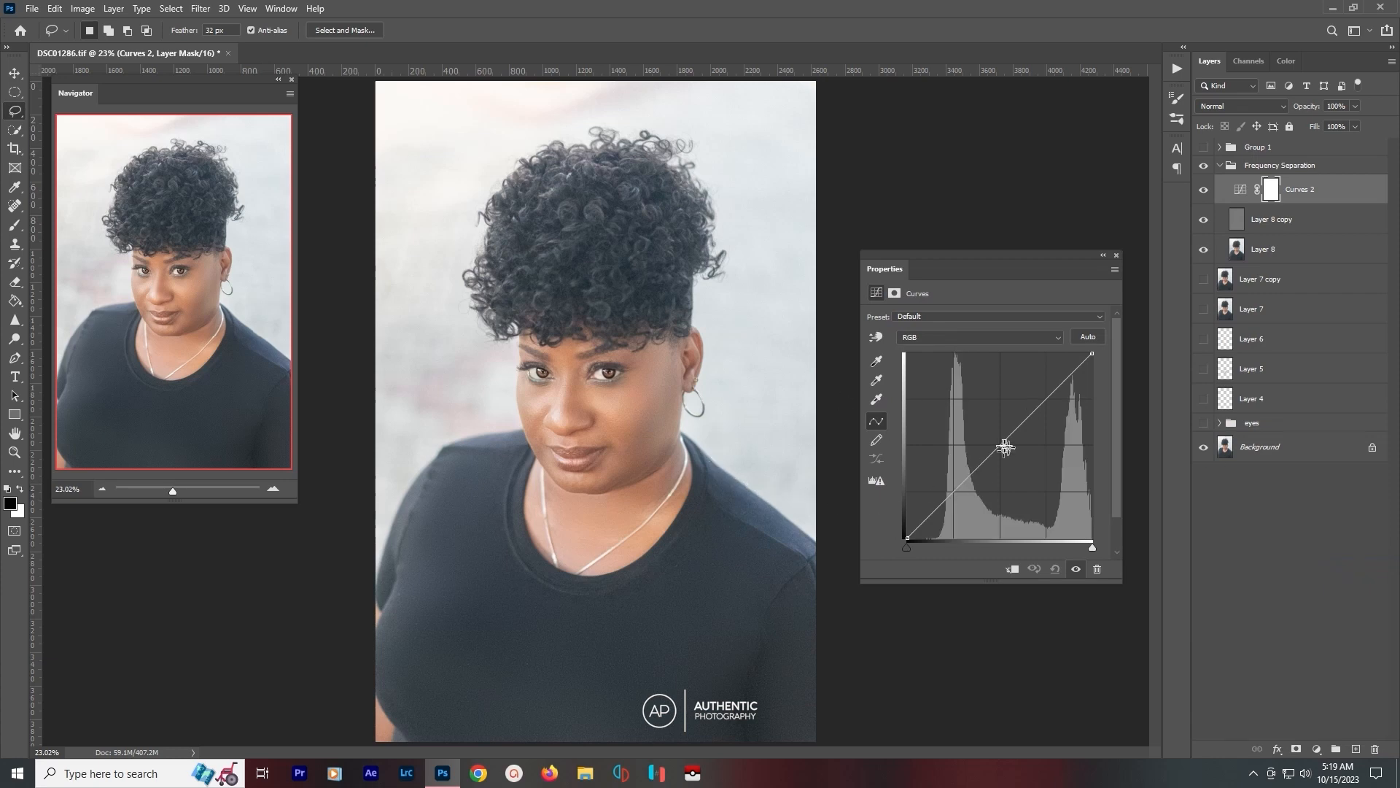
Raise the midpoint of the Curves 2 curve to brighten the image and move the layer above the Frequency Separation group.
{"action": "left_click_drag", "start_coordinate": [999, 444], "coordinate": [985, 417]}
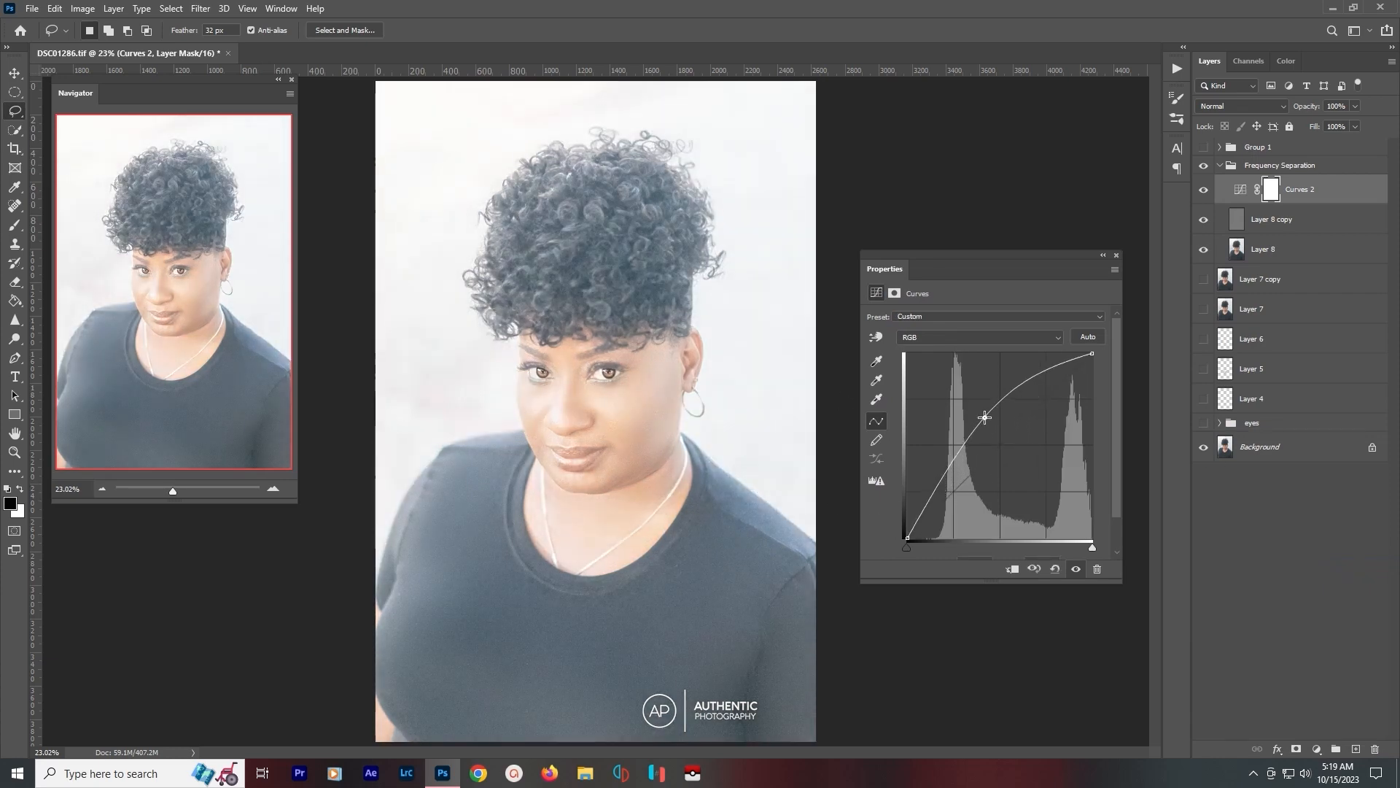
{"action": "left_click_drag", "start_coordinate": [1322, 191], "coordinate": [1324, 162]}
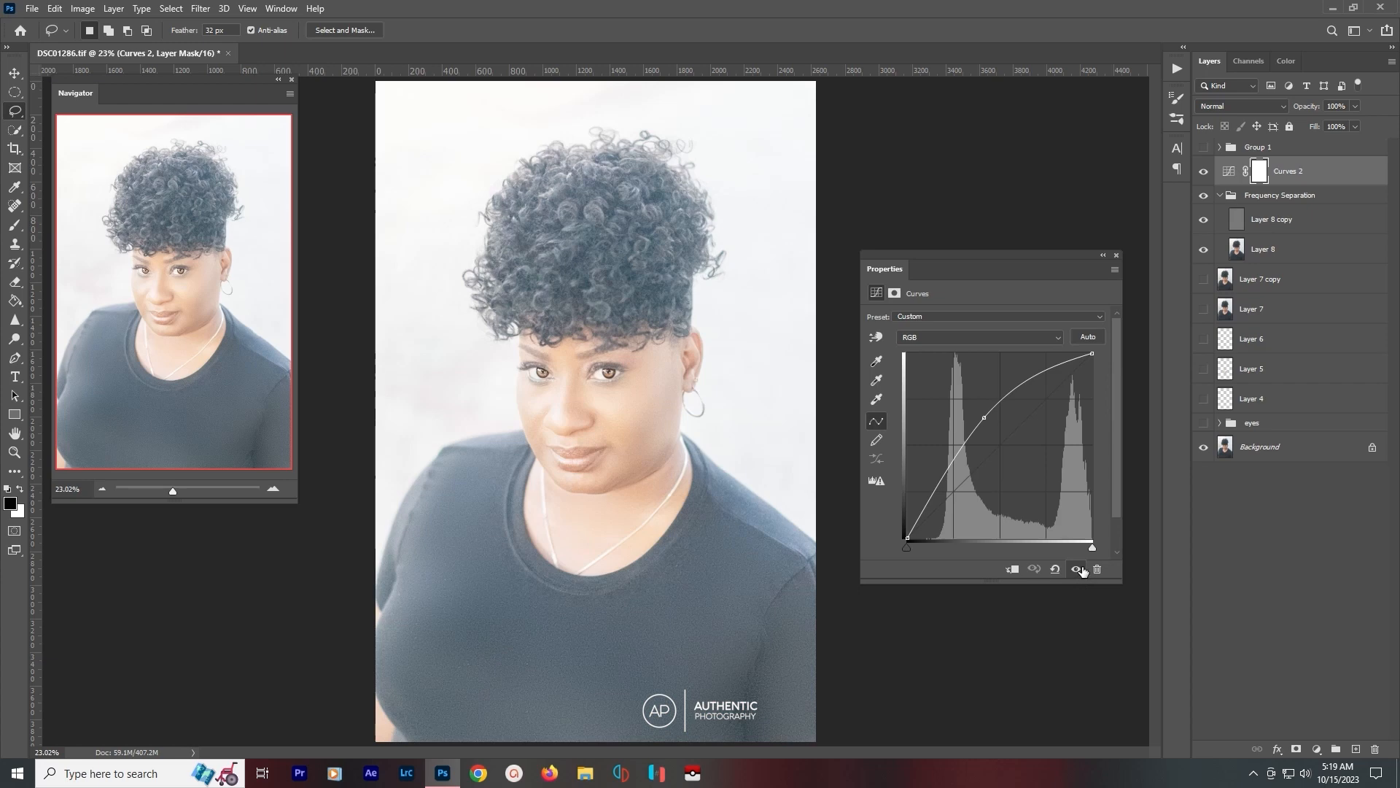
Invert the brightening Curves 2 mask to black and rename the layer dodge.
{"action": "key", "text": "ctrl+i"}
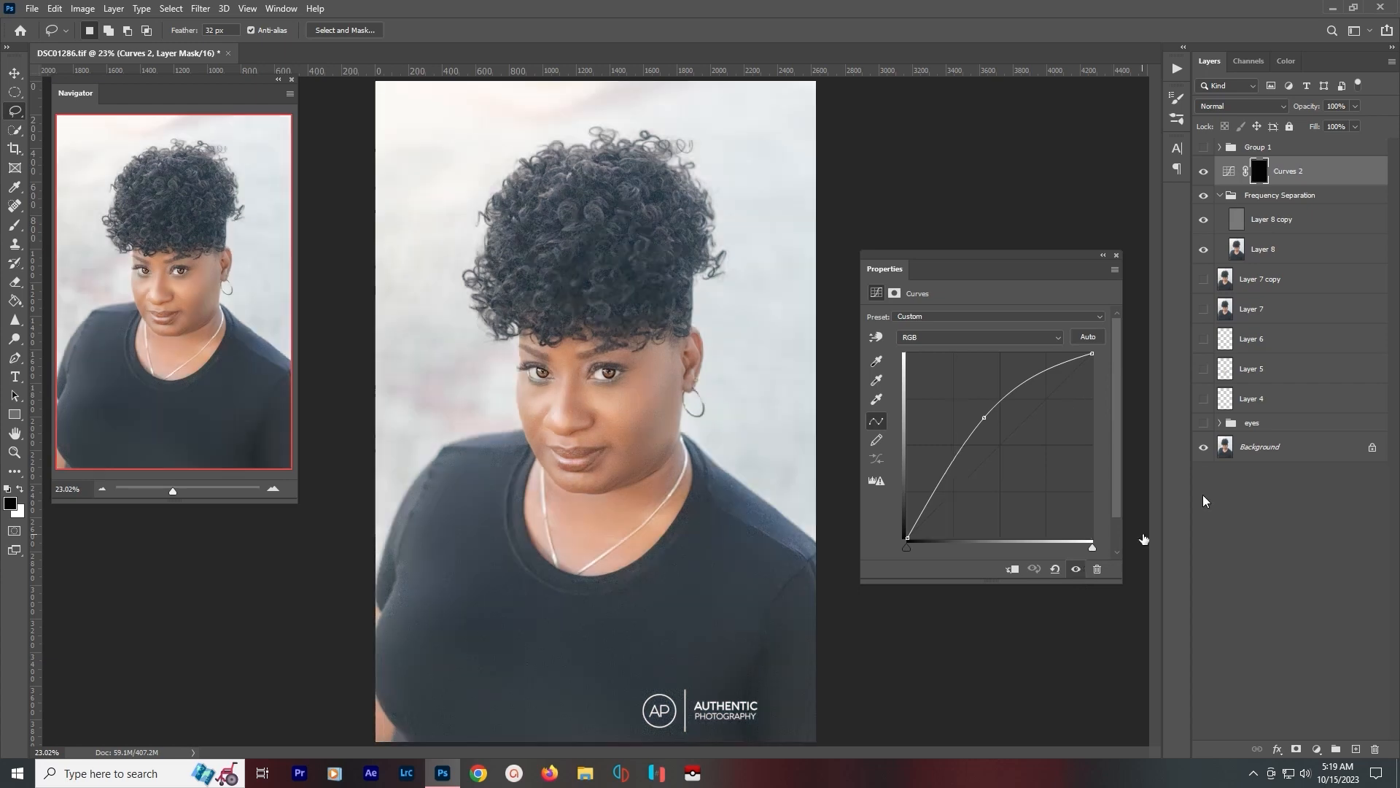
{"action": "double_click", "coordinate": [1289, 171]}
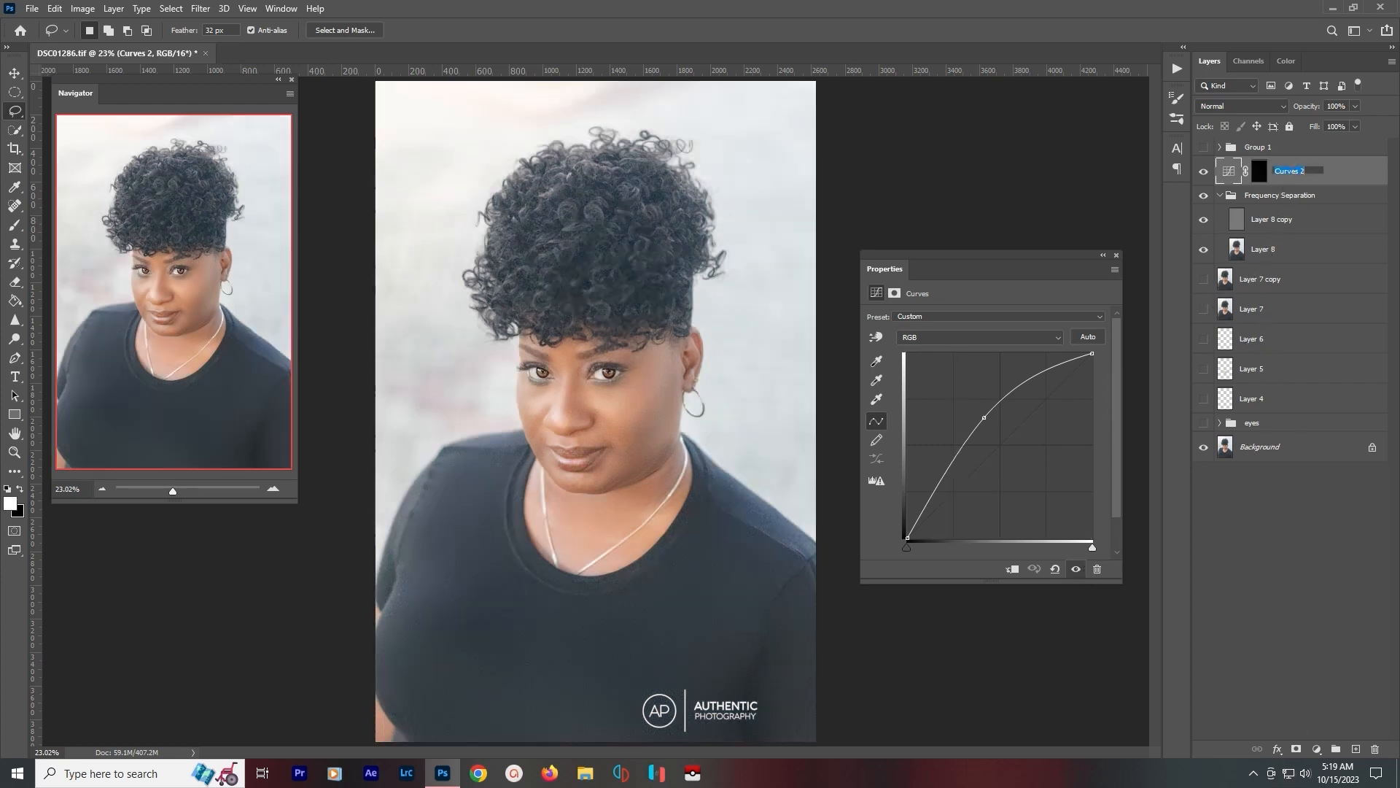
{"action": "type", "text": "dodge"}
{"action": "key", "text": "Return"}
Add a Curves adjustment above dodge with its midpoint pulled down to darken the image, and invert its mask to black.
{"action": "left_click", "coordinate": [1317, 749]}
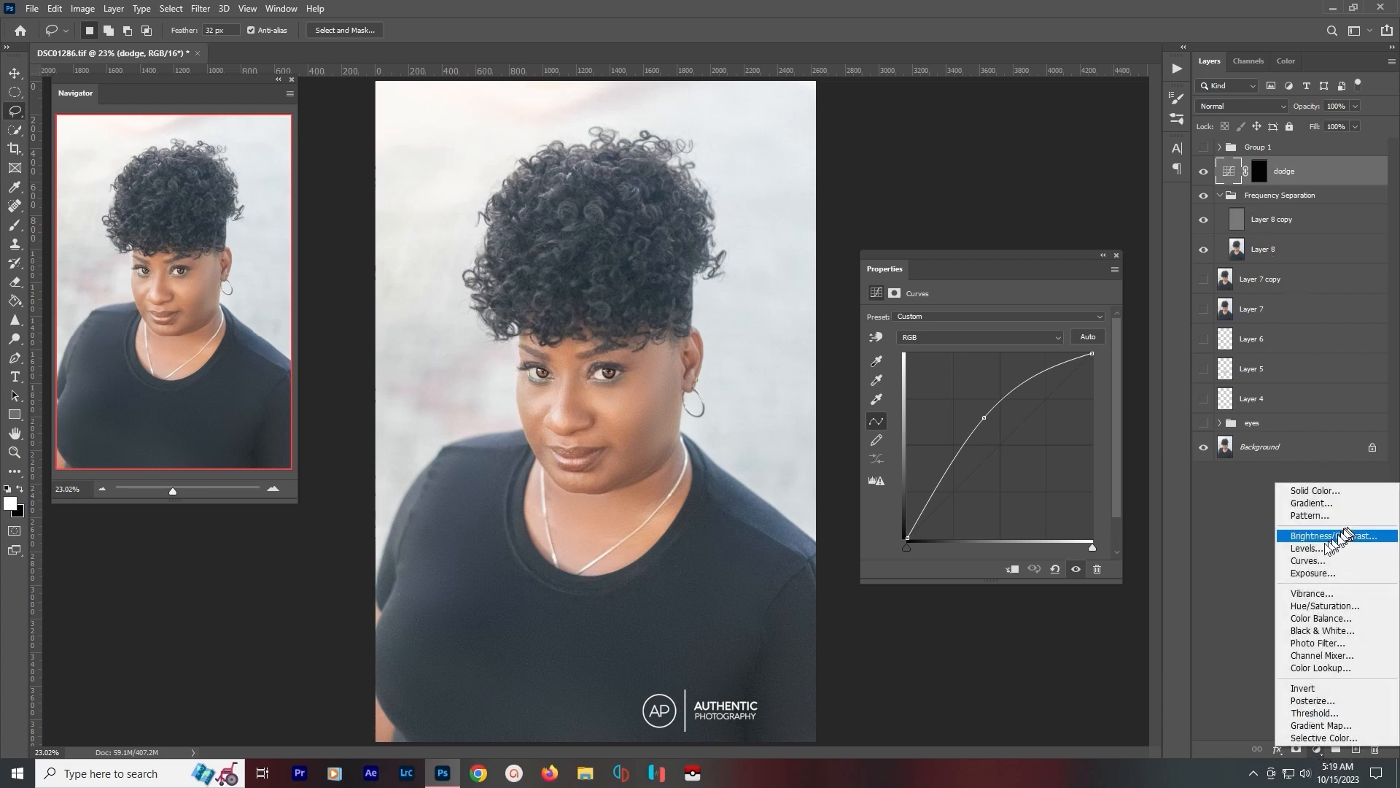
{"action": "left_click", "coordinate": [1308, 560]}
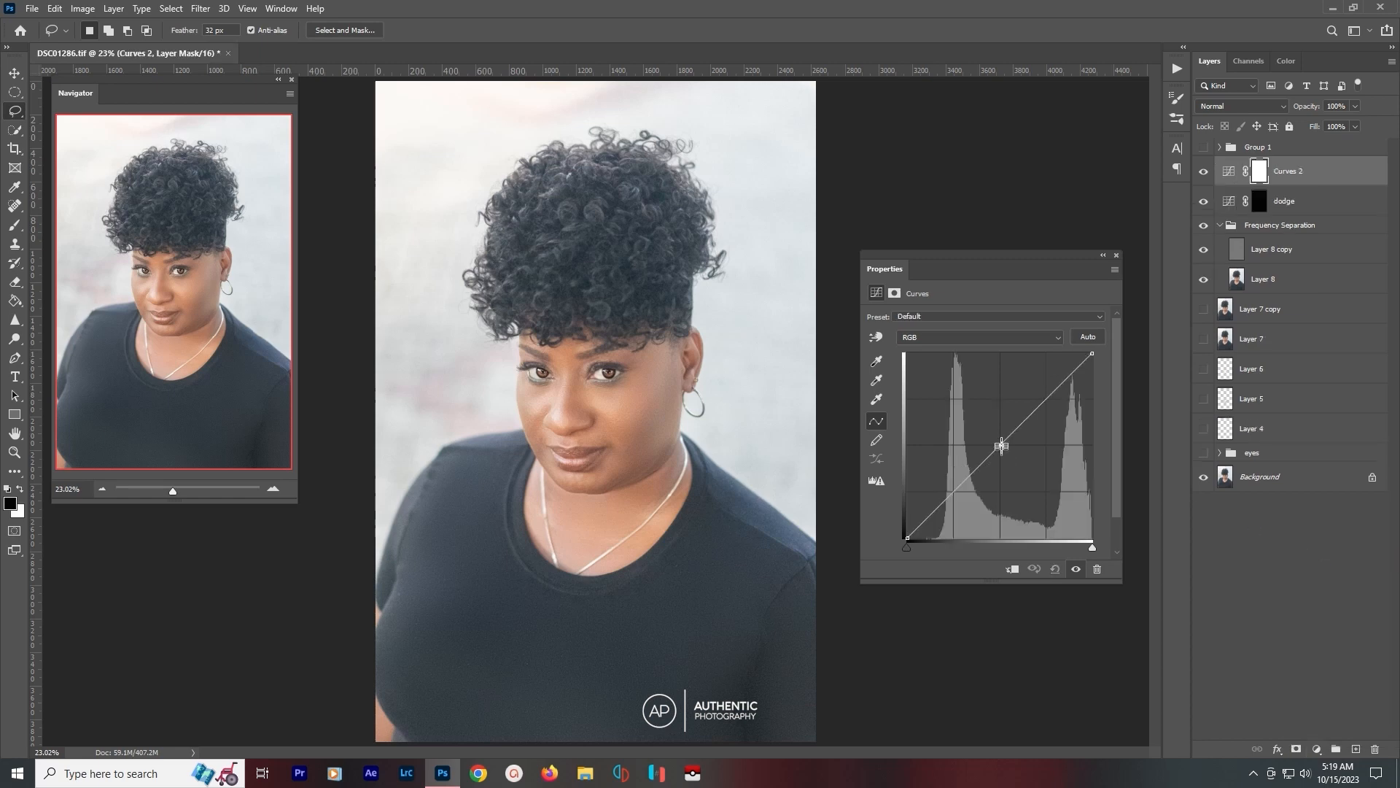
{"action": "left_click_drag", "start_coordinate": [1000, 446], "coordinate": [1022, 485]}
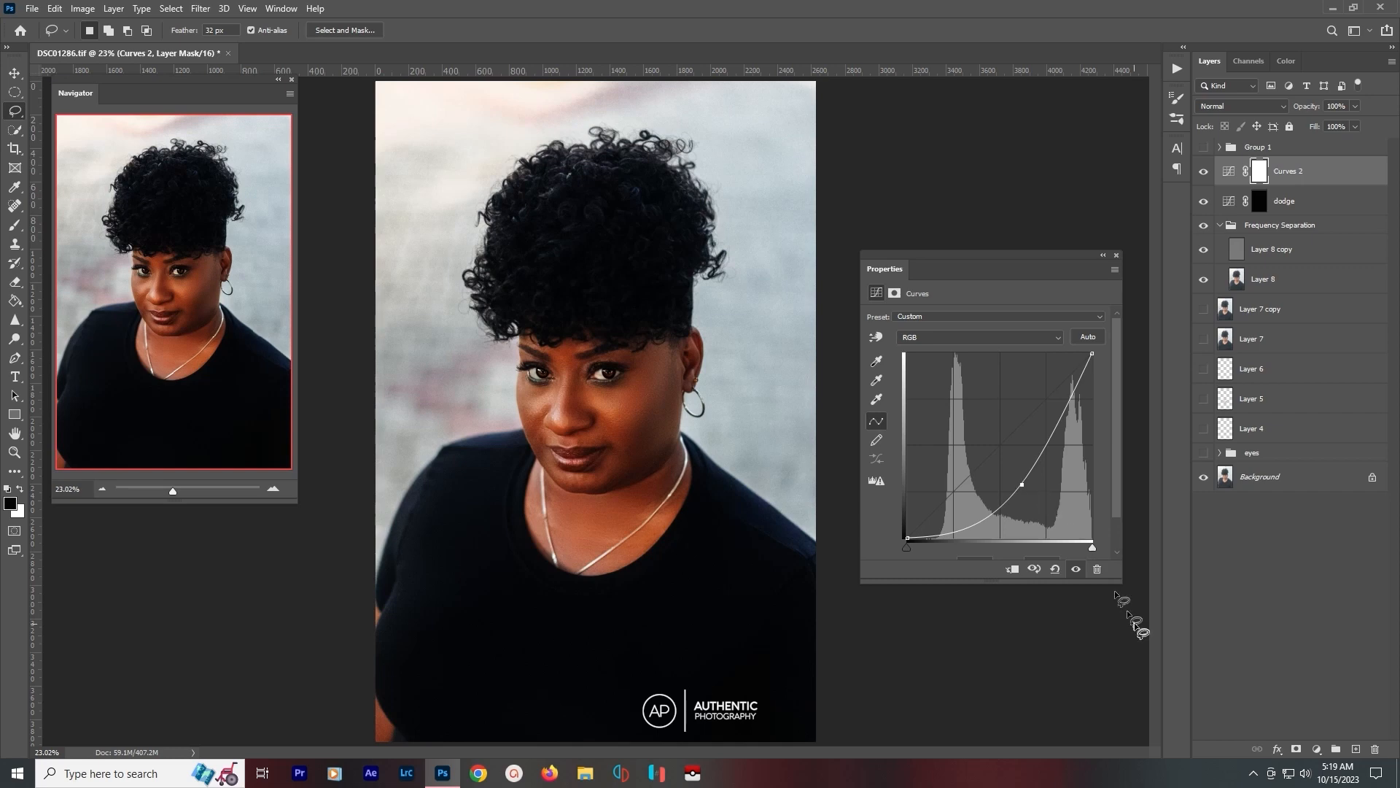
{"action": "key", "text": "ctrl+i"}
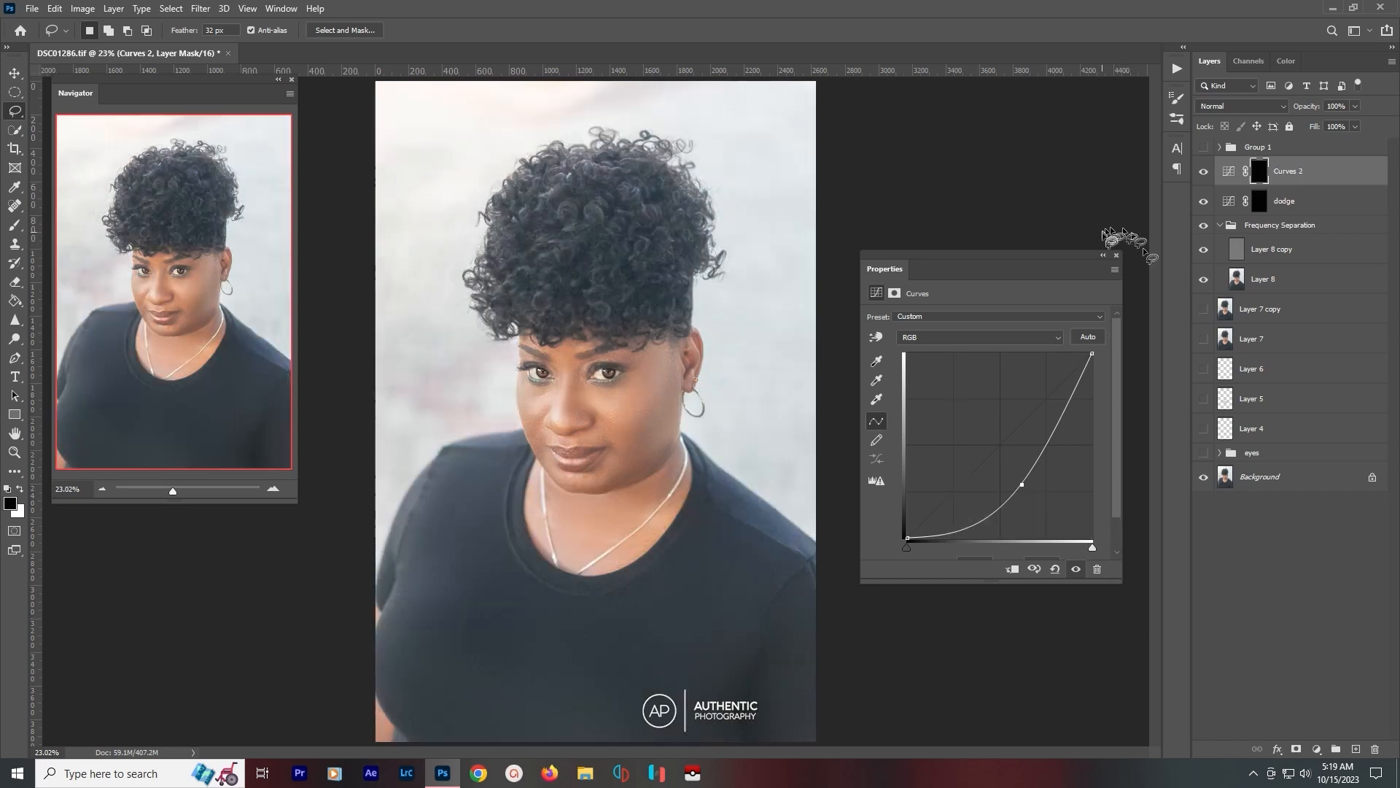
{"action": "left_click", "coordinate": [1116, 257]}
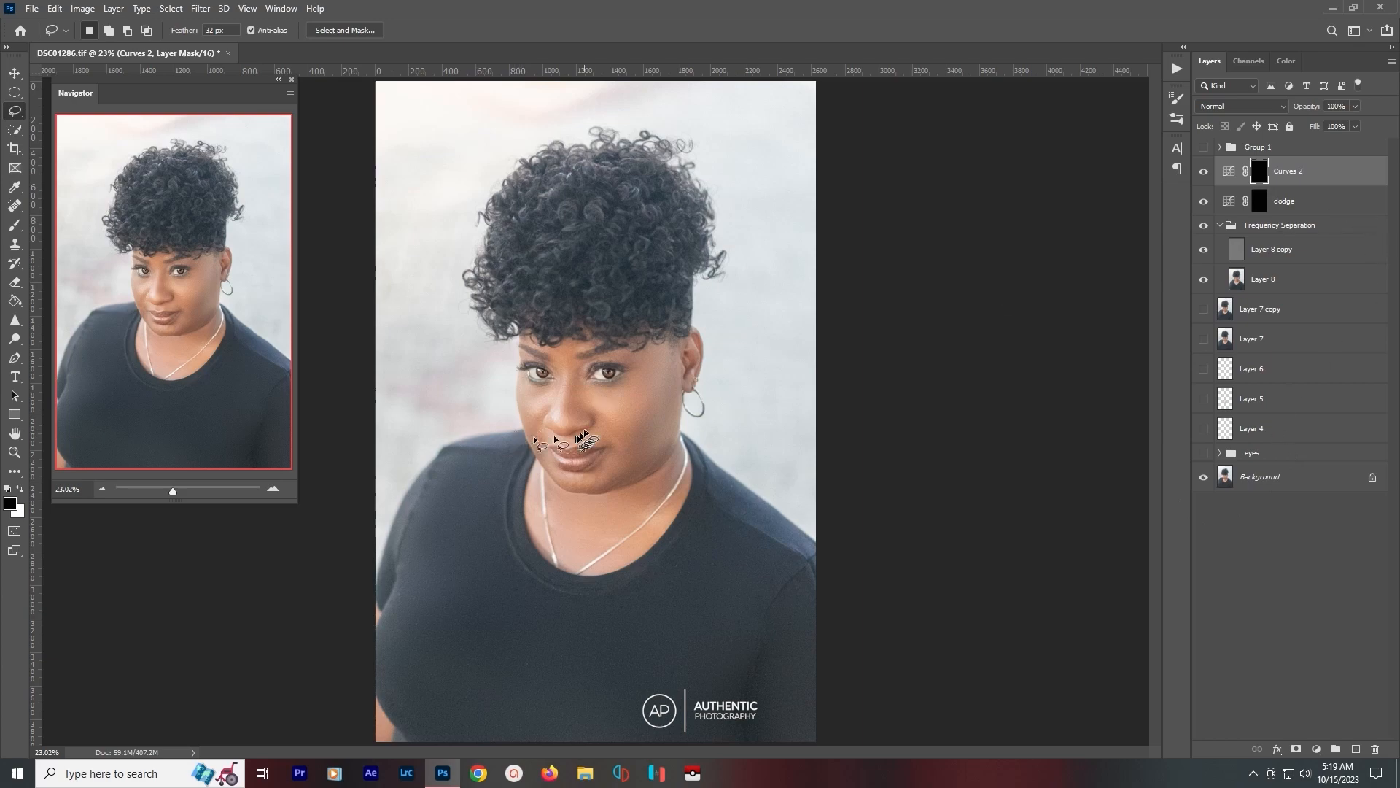
Group the Curves 2 and dodge layers together and expand the new group.
{"action": "scroll", "coordinate": [587, 394], "scroll_direction": "up", "scroll_amount": 4}
{"action": "left_click_drag", "start_coordinate": [678, 397], "coordinate": [800, 374]}
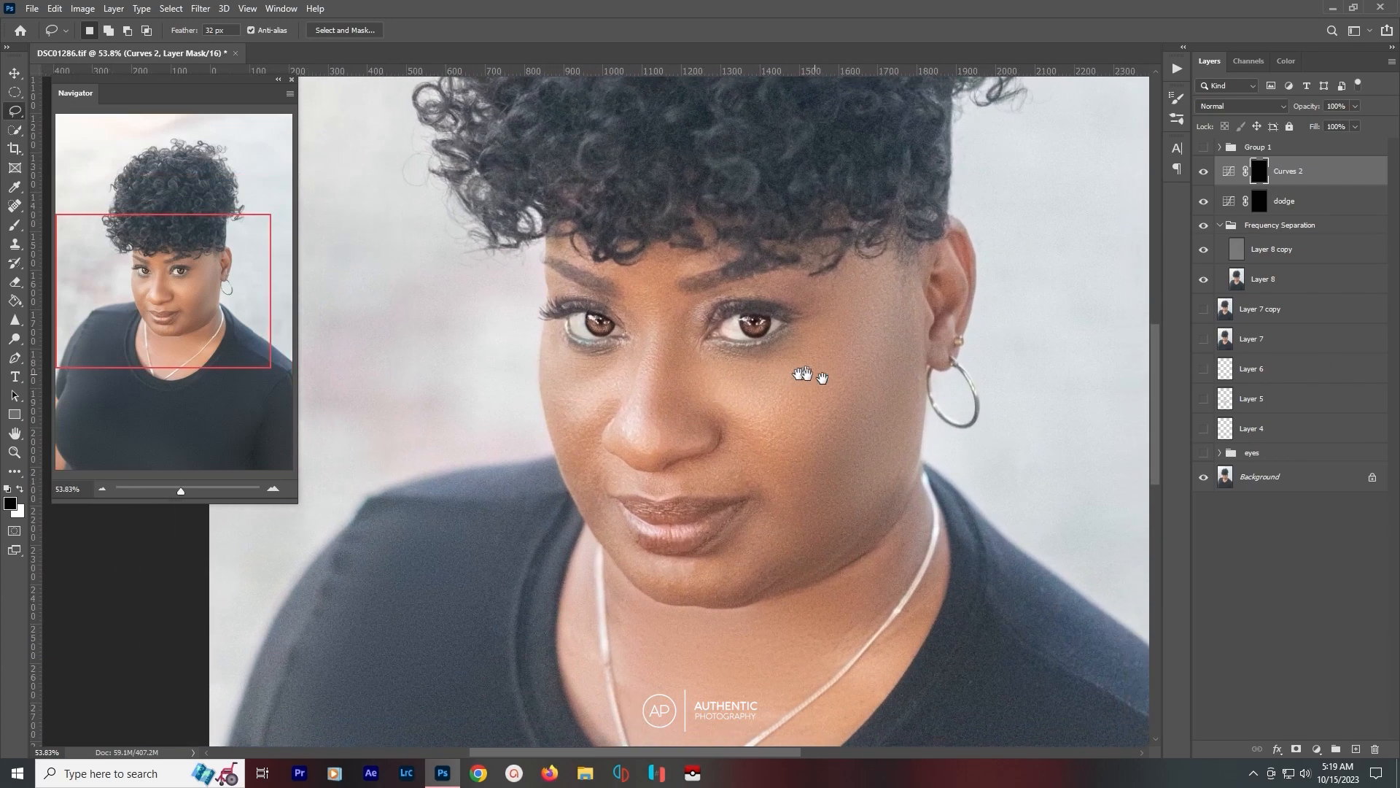
{"action": "left_click", "coordinate": [1315, 210], "text": "shift"}
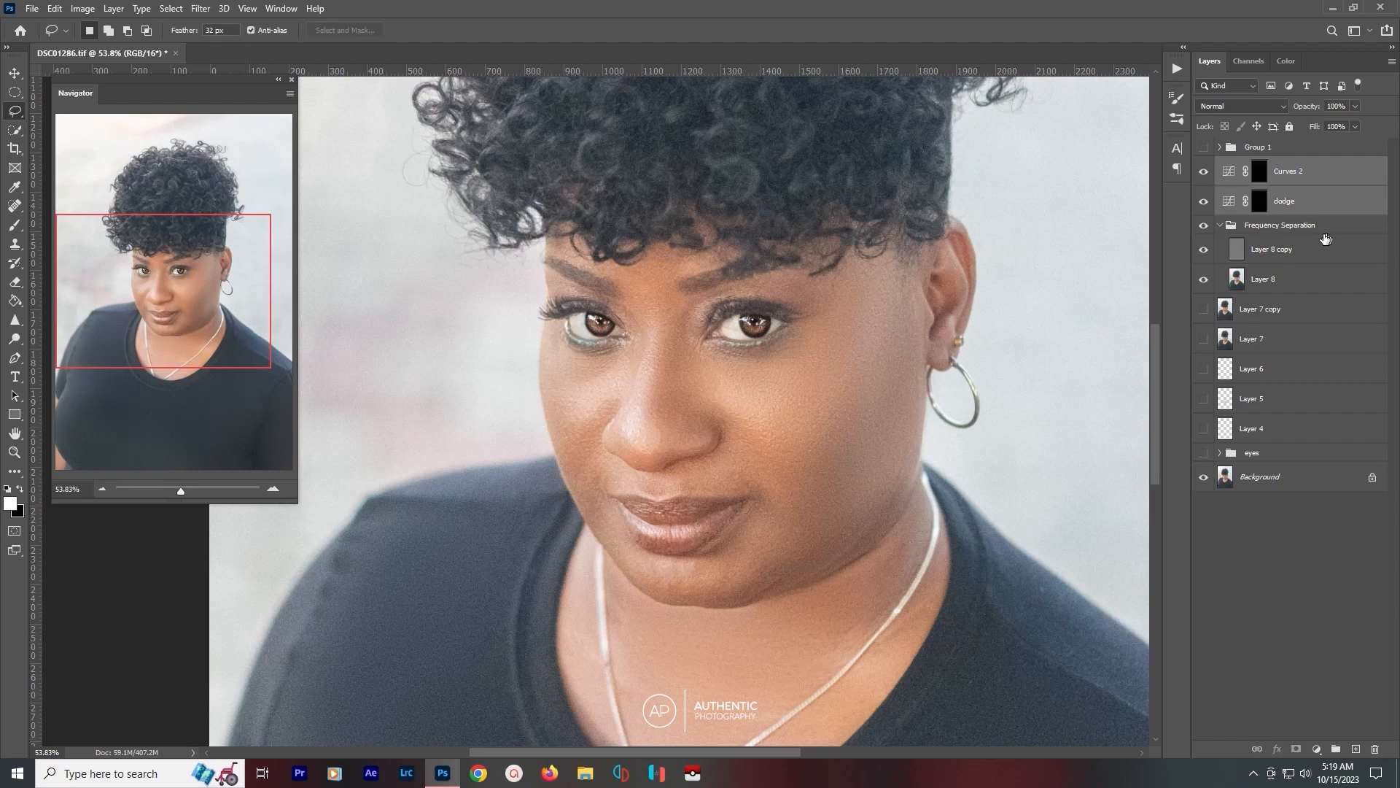
{"action": "key", "text": "ctrl+g"}
{"action": "left_click", "coordinate": [1221, 166]}
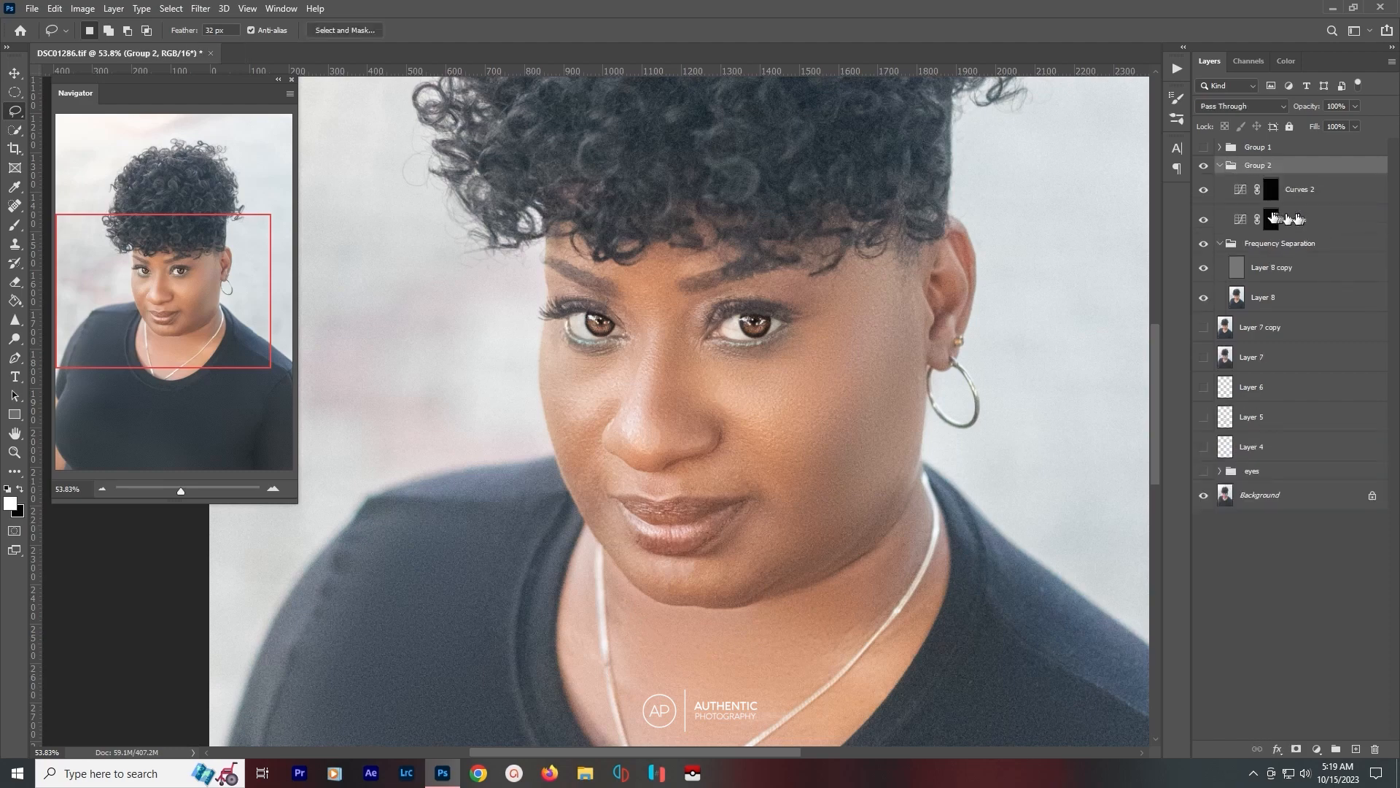
Choose the Brush tool and rename the darkening Curves 2 layer burn.
{"action": "left_click", "coordinate": [1271, 189]}
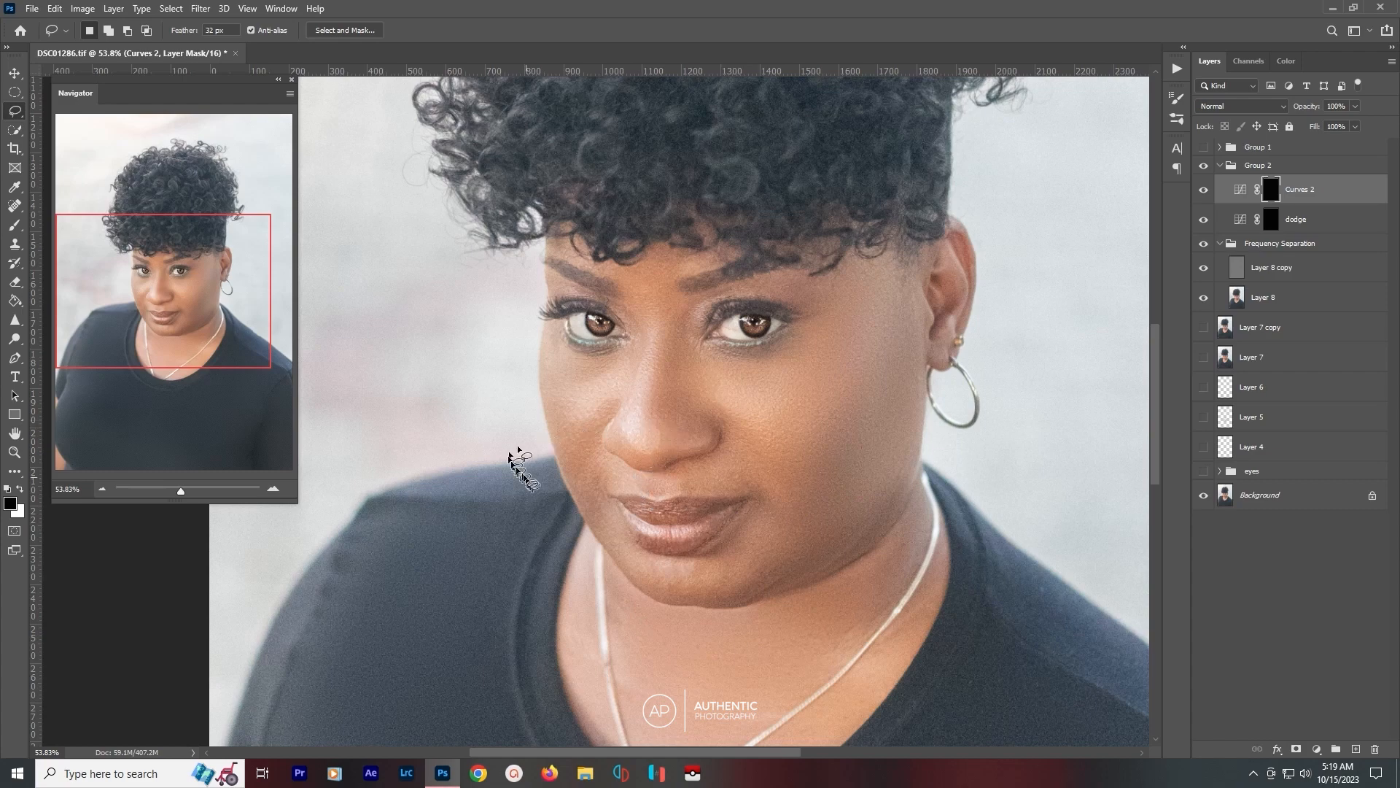
{"action": "left_click", "coordinate": [14, 224]}
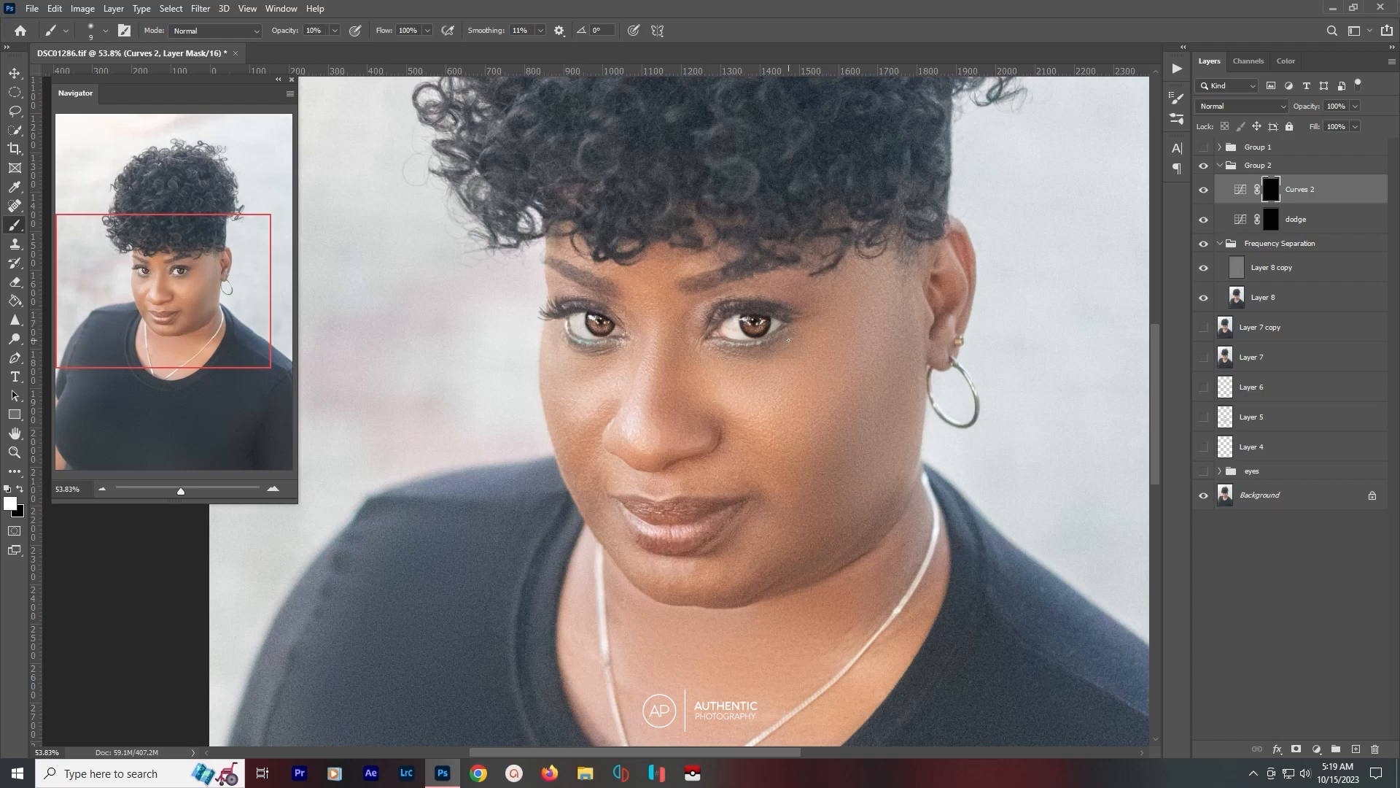
{"action": "scroll", "coordinate": [792, 343], "scroll_direction": "up", "scroll_amount": 12}
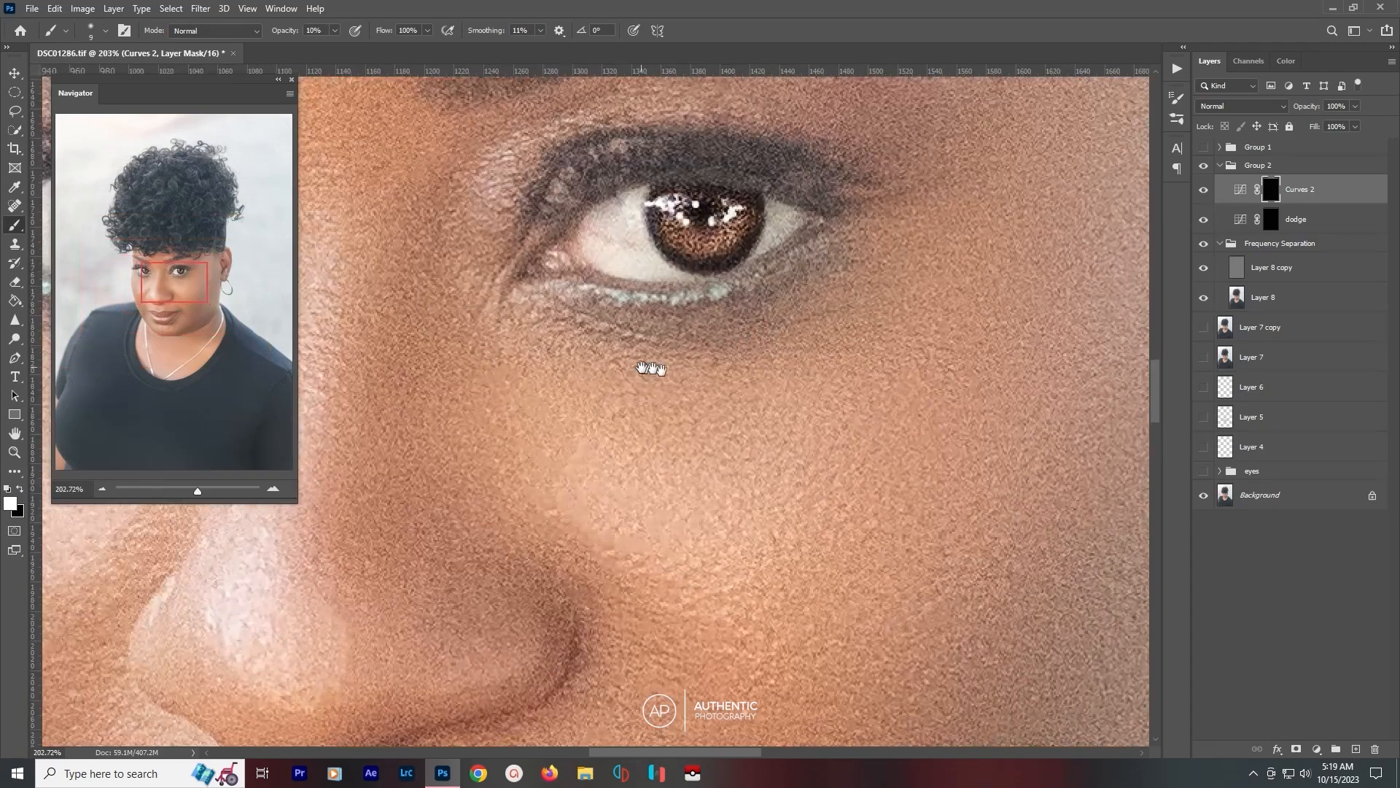
{"action": "left_click_drag", "start_coordinate": [651, 369], "coordinate": [937, 404]}
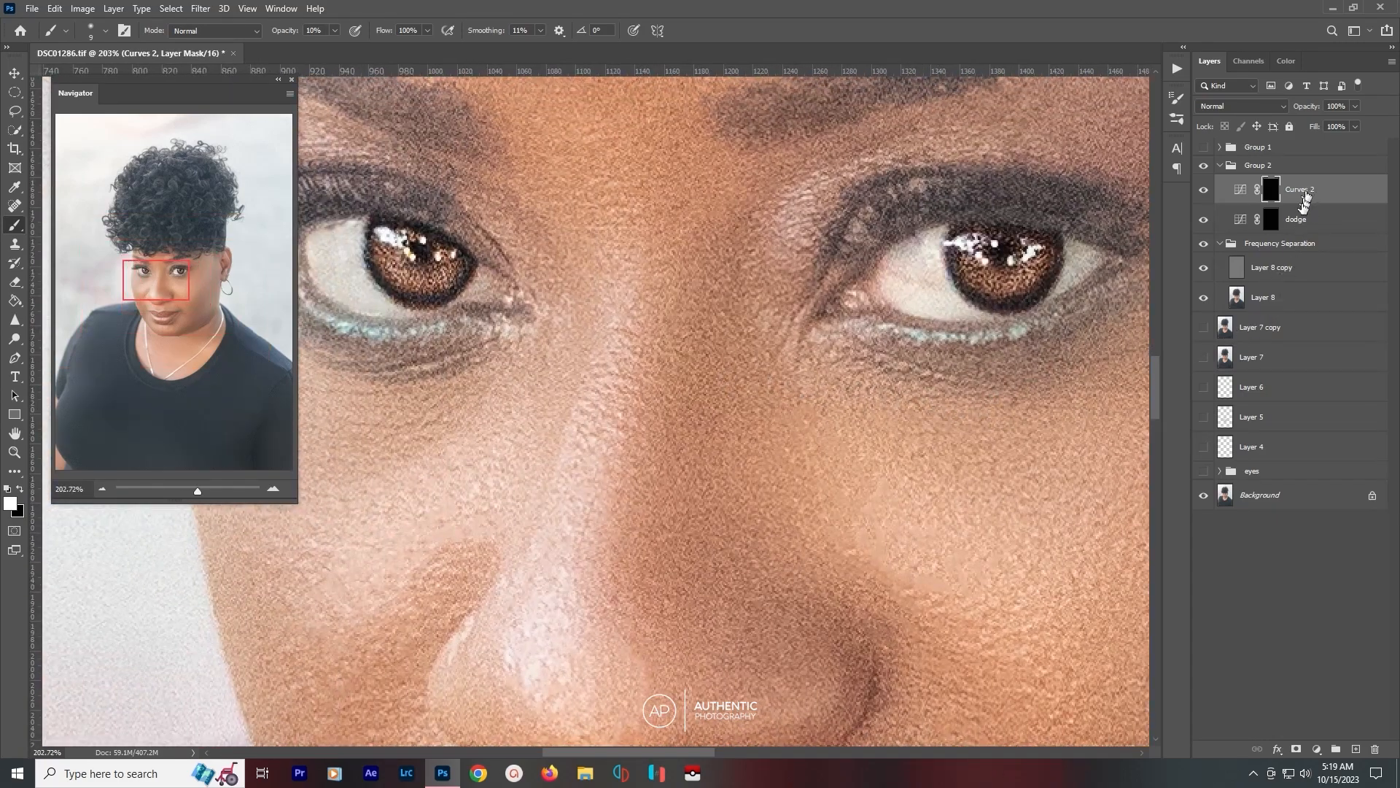
{"action": "left_click", "coordinate": [1288, 221]}
{"action": "left_click", "coordinate": [1295, 189]}
Paint white on the dodge mask over the white and iris of the eye nearer the earring, comparing with the layer hidden.
{"action": "left_click", "coordinate": [1272, 225]}
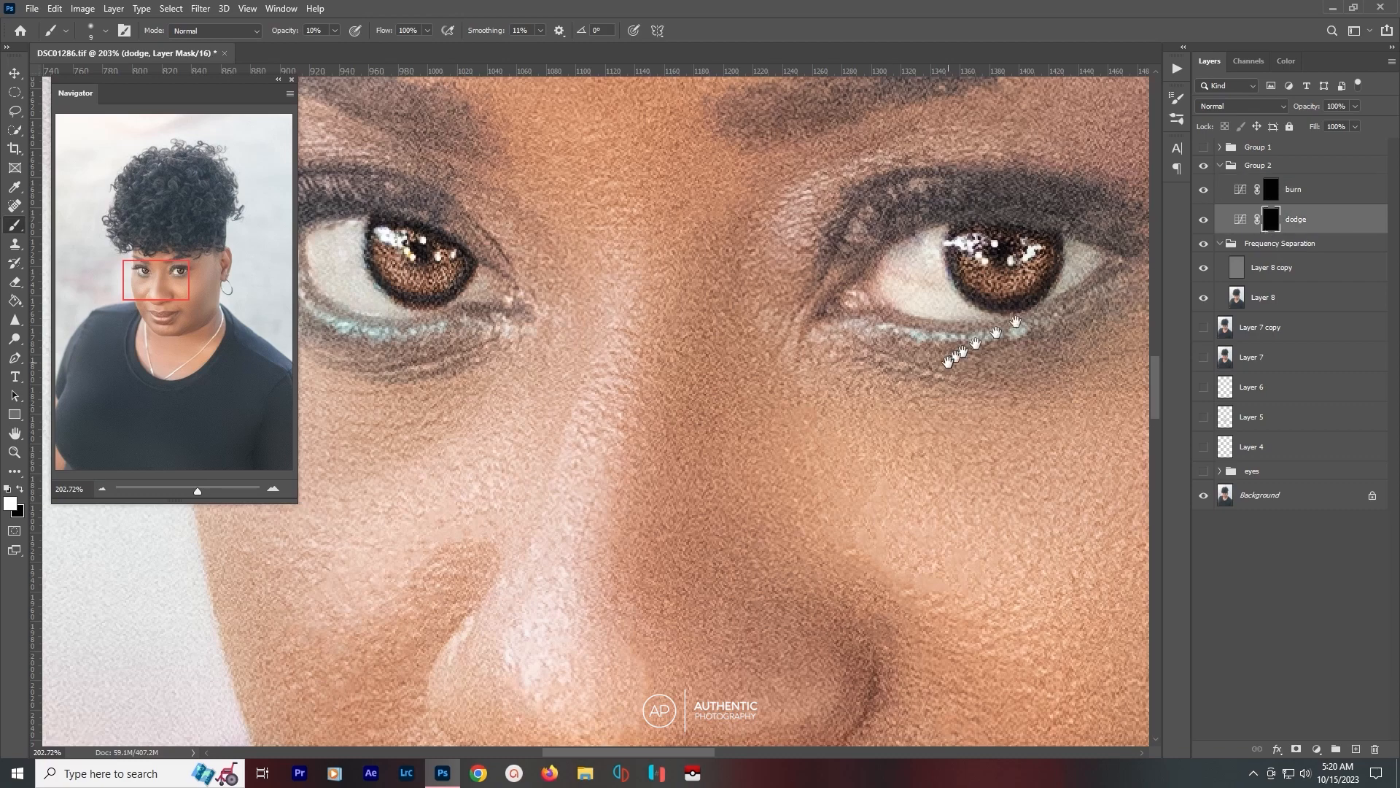
{"action": "left_click_drag", "start_coordinate": [952, 357], "coordinate": [762, 369]}
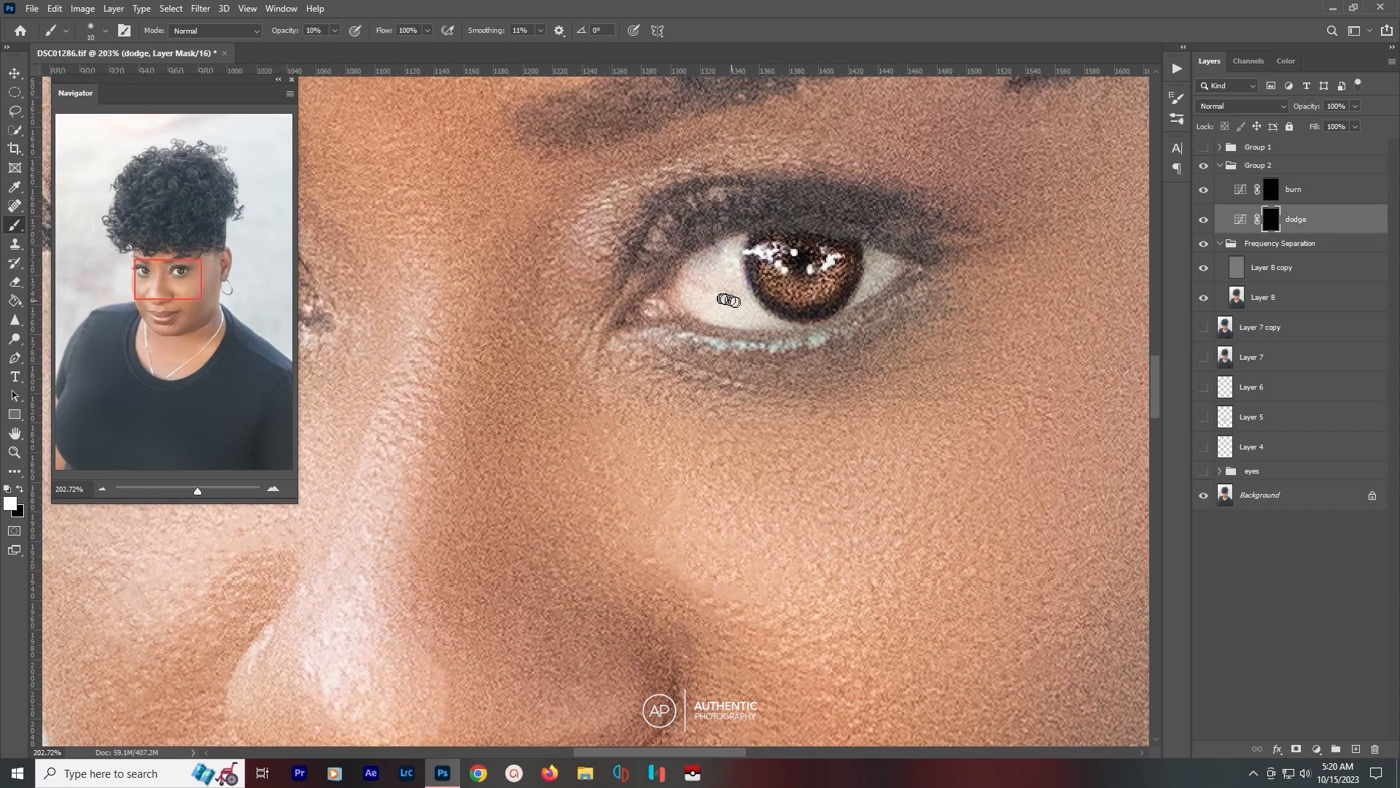
{"action": "key", "text": "bracketright"}
{"action": "key", "text": "bracketright"}
{"action": "mouse_move", "coordinate": [747, 314]}
{"action": "left_mouse_down"}
{"action": "mouse_move", "coordinate": [714, 277]}
{"action": "mouse_move", "coordinate": [717, 258]}
{"action": "mouse_move", "coordinate": [697, 286]}
{"action": "mouse_move", "coordinate": [814, 312]}
{"action": "left_mouse_up"}
{"action": "left_click", "coordinate": [1205, 220]}
{"action": "left_click", "coordinate": [1204, 220]}
{"action": "left_click", "coordinate": [1204, 220]}
{"action": "left_click", "coordinate": [1204, 221]}
{"action": "key", "text": "bracketleft"}
{"action": "mouse_move", "coordinate": [723, 252]}
{"action": "left_mouse_down"}
{"action": "mouse_move", "coordinate": [687, 281]}
{"action": "mouse_move", "coordinate": [717, 311]}
{"action": "mouse_move", "coordinate": [705, 284]}
{"action": "mouse_move", "coordinate": [763, 309]}
{"action": "mouse_move", "coordinate": [744, 246]}
{"action": "mouse_move", "coordinate": [735, 300]}
{"action": "mouse_move", "coordinate": [805, 324]}
{"action": "mouse_move", "coordinate": [903, 285]}
{"action": "mouse_move", "coordinate": [871, 254]}
{"action": "mouse_move", "coordinate": [906, 265]}
{"action": "mouse_move", "coordinate": [871, 288]}
{"action": "mouse_move", "coordinate": [885, 263]}
{"action": "mouse_move", "coordinate": [859, 291]}
{"action": "mouse_move", "coordinate": [904, 274]}
{"action": "mouse_move", "coordinate": [852, 304]}
{"action": "left_mouse_up"}
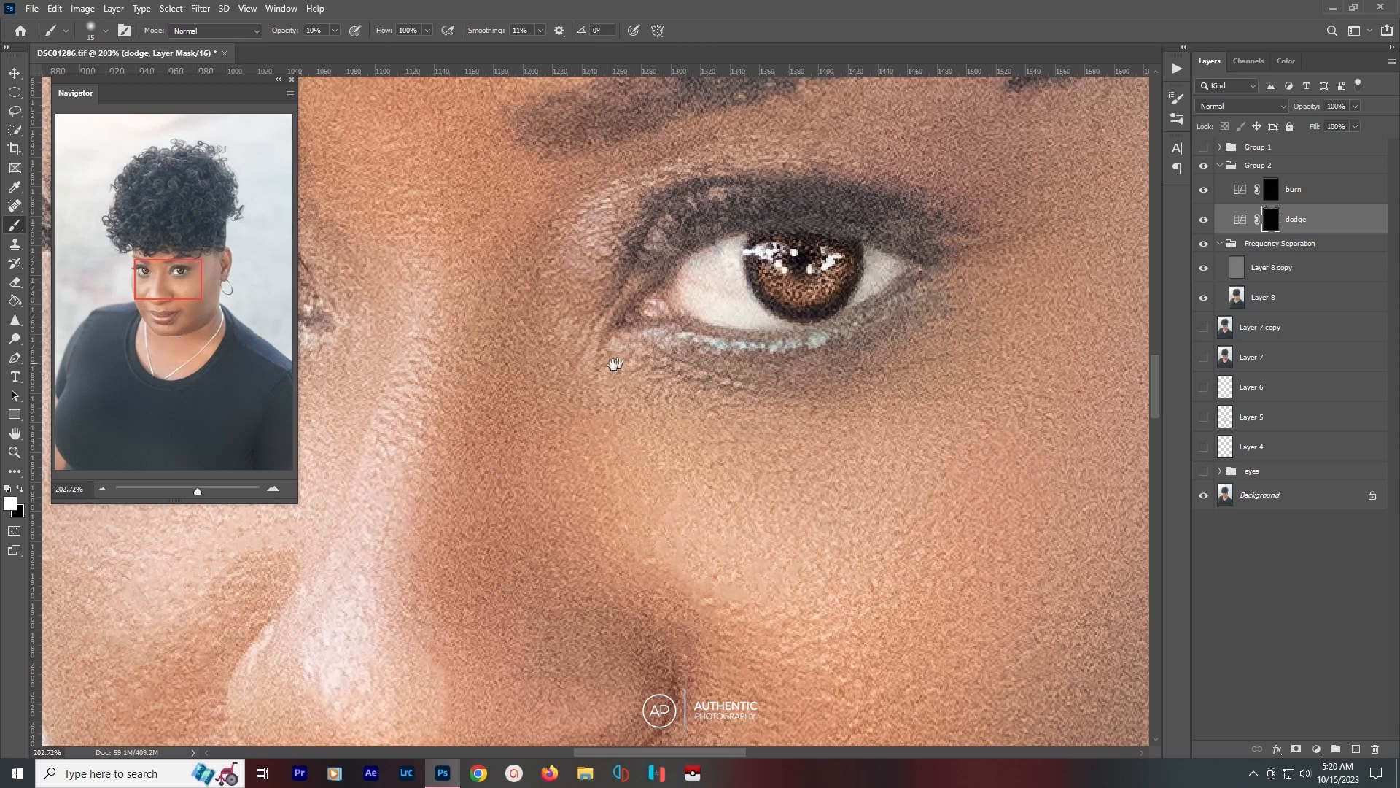
Brighten the white and iris of the other eye by painting on the dodge mask.
{"action": "left_click_drag", "start_coordinate": [615, 363], "coordinate": [737, 397]}
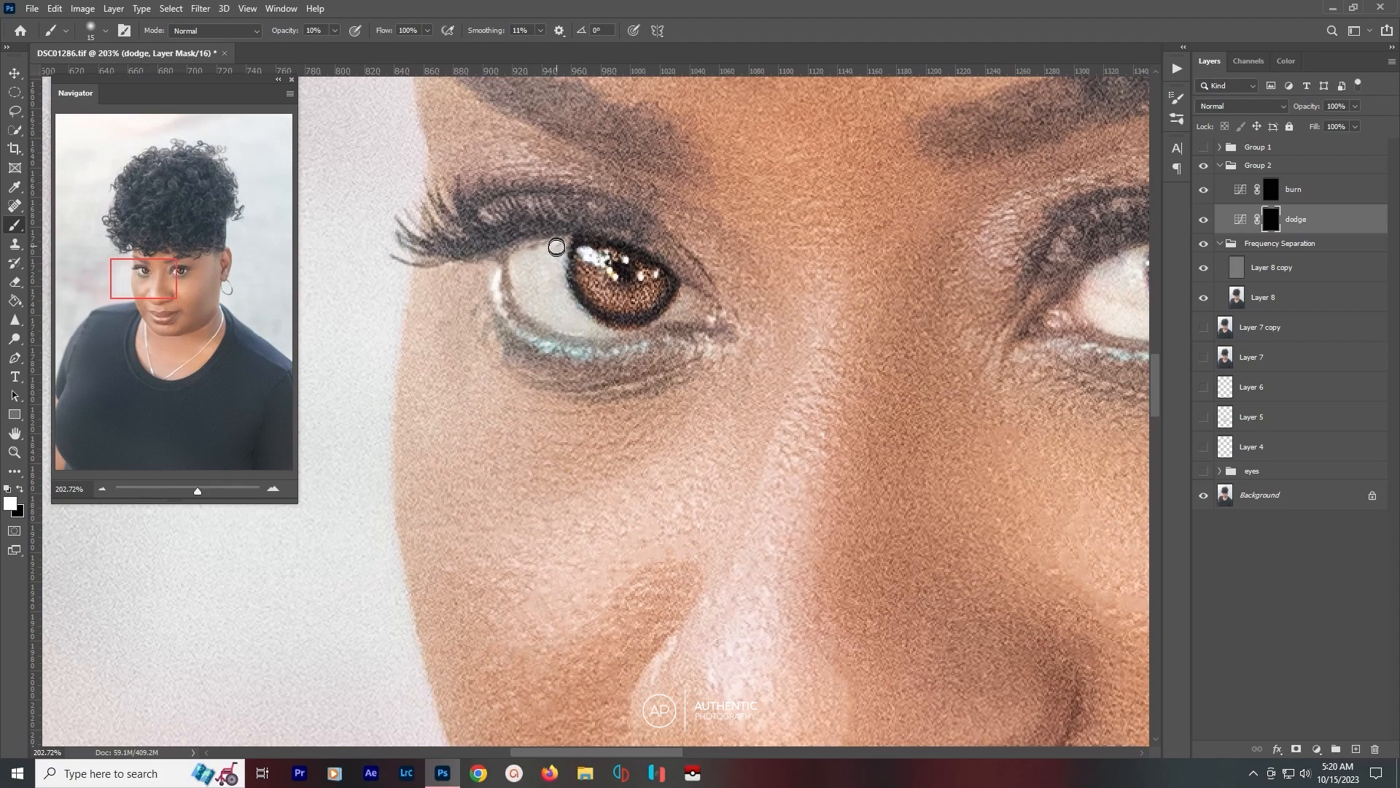
{"action": "key", "text": "bracketright"}
{"action": "mouse_move", "coordinate": [532, 307]}
{"action": "left_mouse_down"}
{"action": "mouse_move", "coordinate": [564, 295]}
{"action": "mouse_move", "coordinate": [554, 285]}
{"action": "mouse_move", "coordinate": [590, 331]}
{"action": "mouse_move", "coordinate": [541, 263]}
{"action": "mouse_move", "coordinate": [663, 323]}
{"action": "mouse_move", "coordinate": [705, 301]}
{"action": "left_mouse_up"}
{"action": "key", "text": "ctrl+0"}
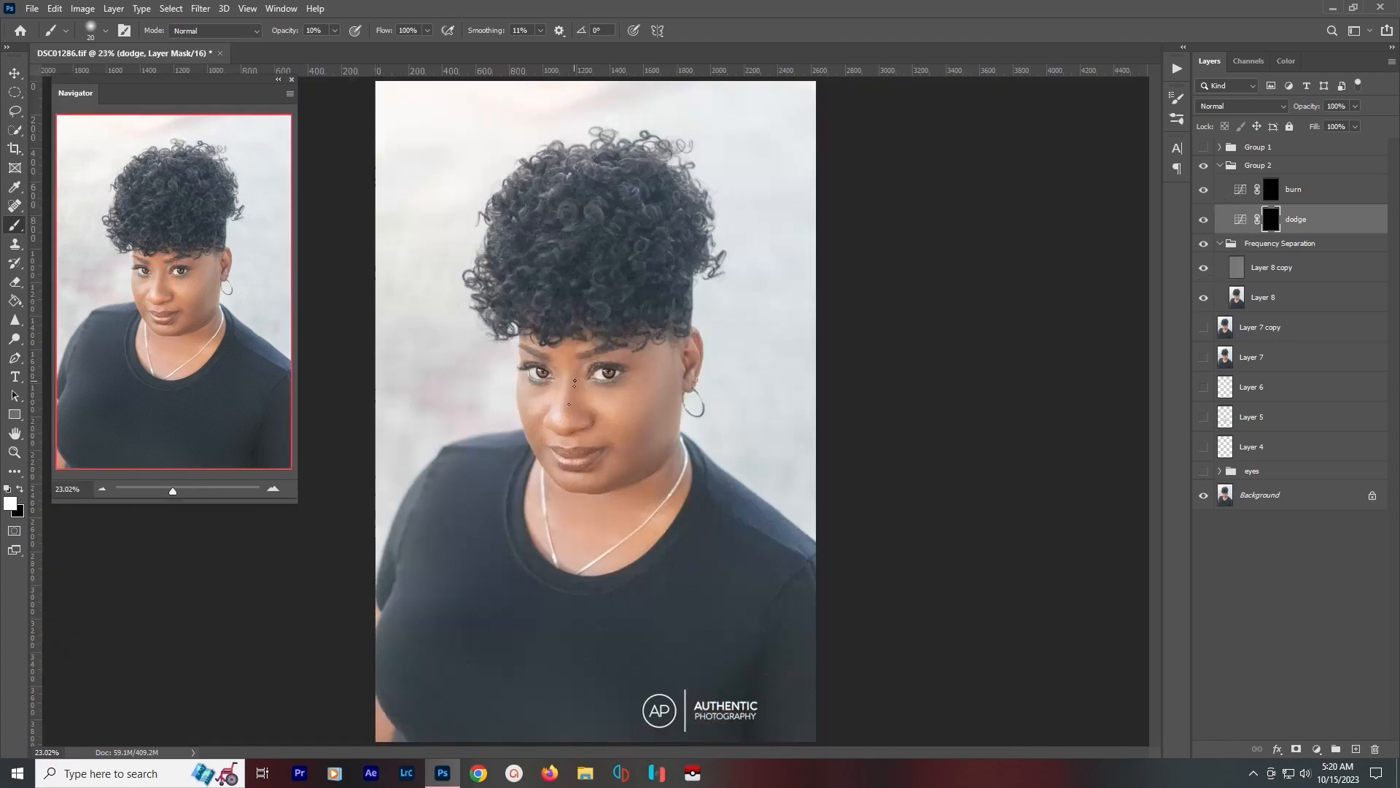
Paint a highlight down the bridge of the nose on the dodge mask, then enlarge the brush for broader facial areas.
{"action": "scroll", "coordinate": [575, 382], "scroll_direction": "up", "scroll_amount": 5}
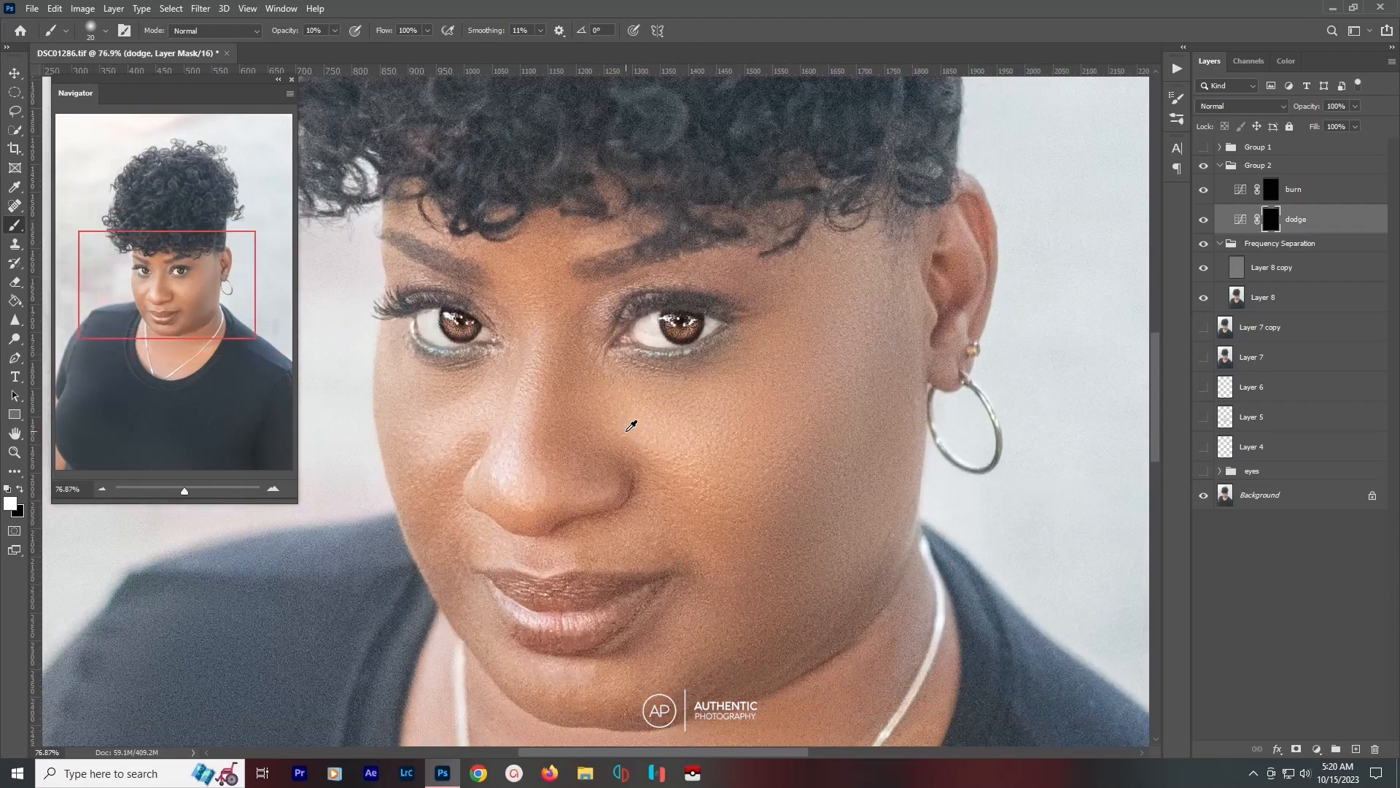
{"action": "left_click_drag", "start_coordinate": [583, 525], "coordinate": [639, 443]}
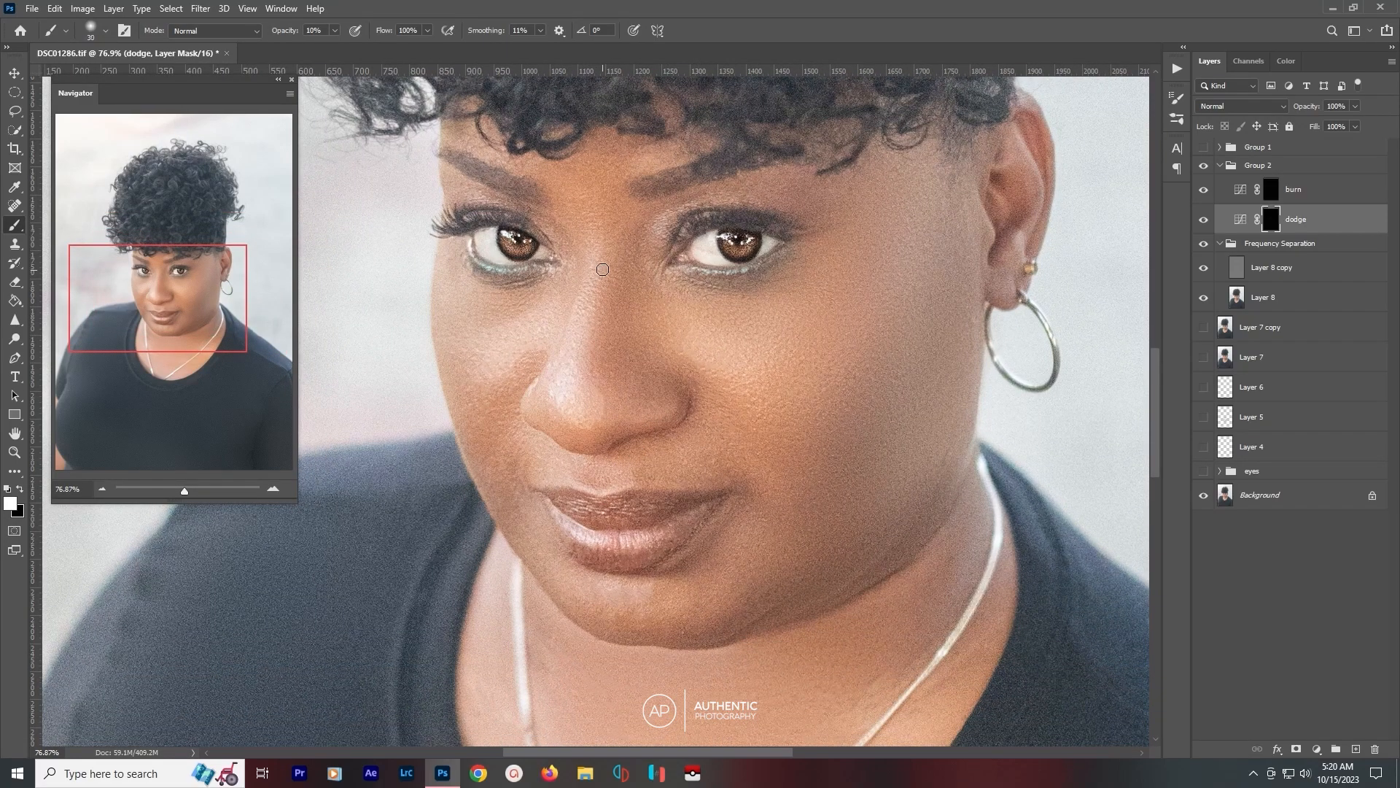
{"action": "mouse_move", "coordinate": [604, 261]}
{"action": "left_mouse_down"}
{"action": "mouse_move", "coordinate": [557, 394]}
{"action": "mouse_move", "coordinate": [598, 272]}
{"action": "mouse_move", "coordinate": [572, 371]}
{"action": "mouse_move", "coordinate": [574, 397]}
{"action": "mouse_move", "coordinate": [606, 419]}
{"action": "left_mouse_up"}
{"action": "key", "text": "bracketright"}
{"action": "key", "text": "bracketright"}
{"action": "key", "text": "bracketright"}
{"action": "key", "text": "bracketright"}
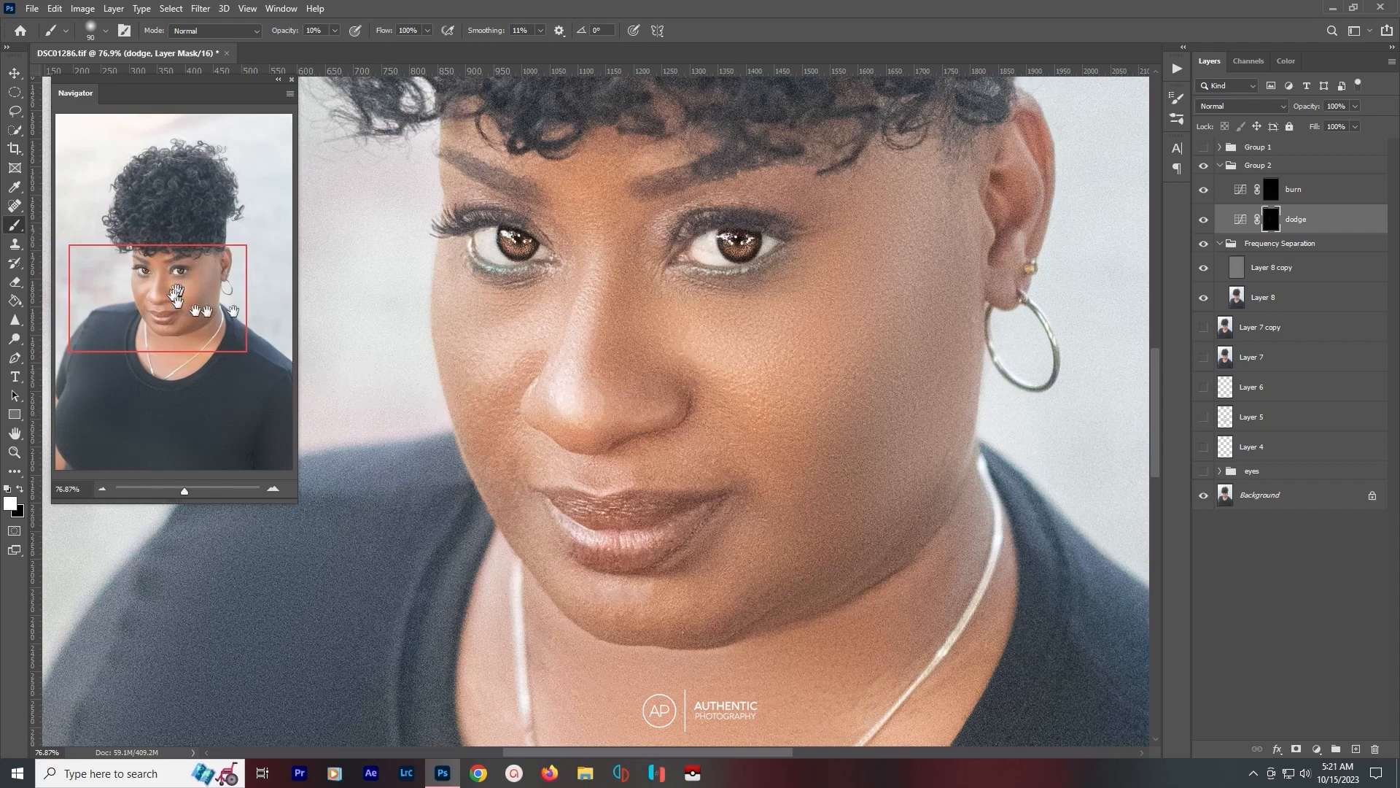
Reduce the brush to 40 px and compare the face with Group 2 hidden and shown.
{"action": "key", "text": "bracketleft"}
{"action": "key", "text": "bracketleft"}
{"action": "key", "text": "bracketleft"}
{"action": "key", "text": "bracketleft"}
{"action": "key", "text": "bracketleft"}
{"action": "left_click", "coordinate": [1204, 167]}
{"action": "left_click", "coordinate": [1204, 167]}
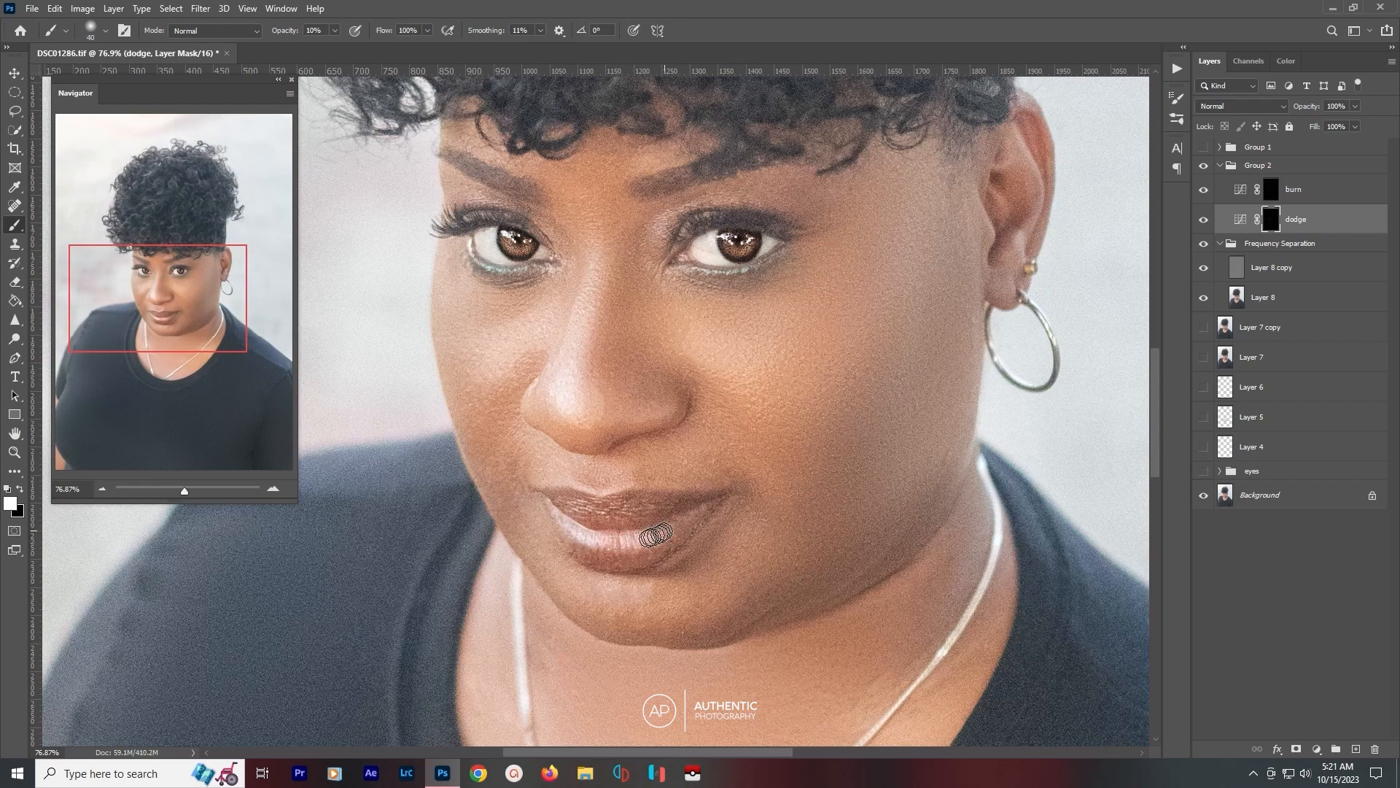
Brighten the highlights on the lower lip by painting on the dodge mask, adjusting the brush size between strokes.
{"action": "mouse_move", "coordinate": [656, 536]}
{"action": "left_mouse_down"}
{"action": "mouse_move", "coordinate": [596, 546]}
{"action": "mouse_move", "coordinate": [568, 532]}
{"action": "mouse_move", "coordinate": [605, 547]}
{"action": "mouse_move", "coordinate": [671, 534]}
{"action": "mouse_move", "coordinate": [608, 550]}
{"action": "mouse_move", "coordinate": [579, 539]}
{"action": "mouse_move", "coordinate": [667, 539]}
{"action": "mouse_move", "coordinate": [581, 540]}
{"action": "mouse_move", "coordinate": [644, 546]}
{"action": "mouse_move", "coordinate": [683, 525]}
{"action": "mouse_move", "coordinate": [604, 546]}
{"action": "mouse_move", "coordinate": [558, 536]}
{"action": "mouse_move", "coordinate": [684, 519]}
{"action": "left_mouse_up"}
{"action": "key", "text": "bracketright"}
{"action": "key", "text": "bracketleft"}
{"action": "key", "text": "bracketleft"}
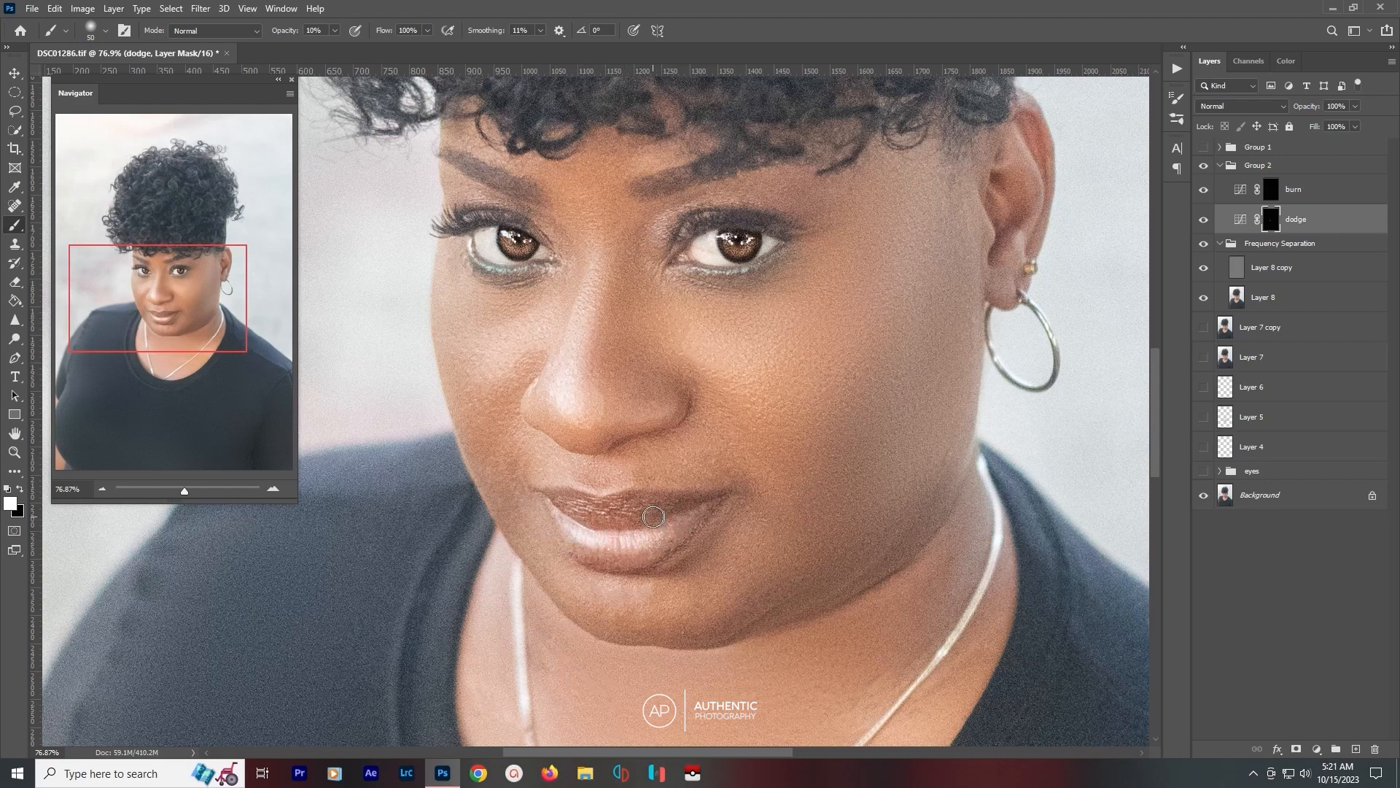
{"action": "key", "text": "bracketleft"}
{"action": "mouse_move", "coordinate": [660, 536]}
{"action": "left_mouse_down"}
{"action": "mouse_move", "coordinate": [578, 535]}
{"action": "mouse_move", "coordinate": [693, 519]}
{"action": "left_mouse_up"}
{"action": "key", "text": "["}
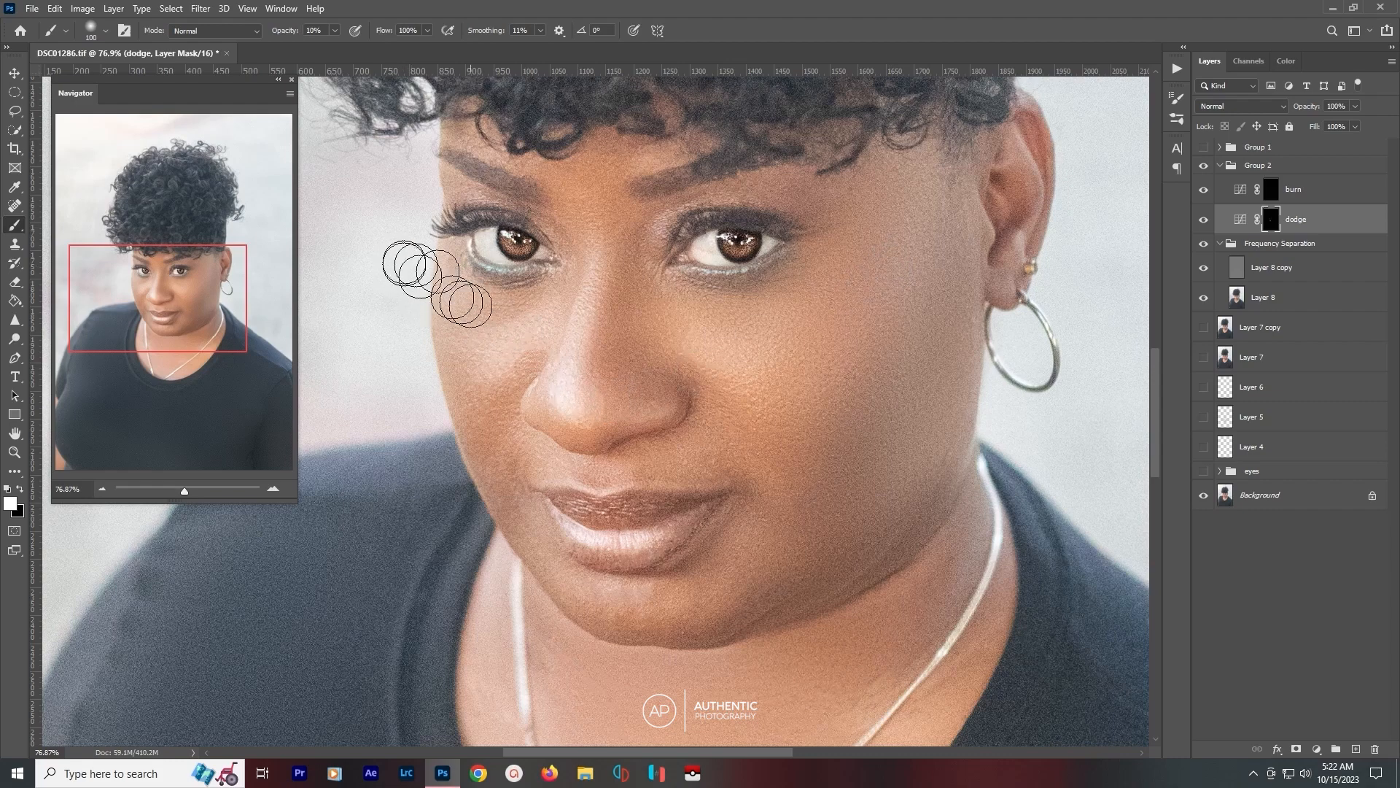
Add a Threshold adjustment above the dodge layer at level 167 and set its blend mode to Soft Light.
{"action": "key", "text": "ctrl+0"}
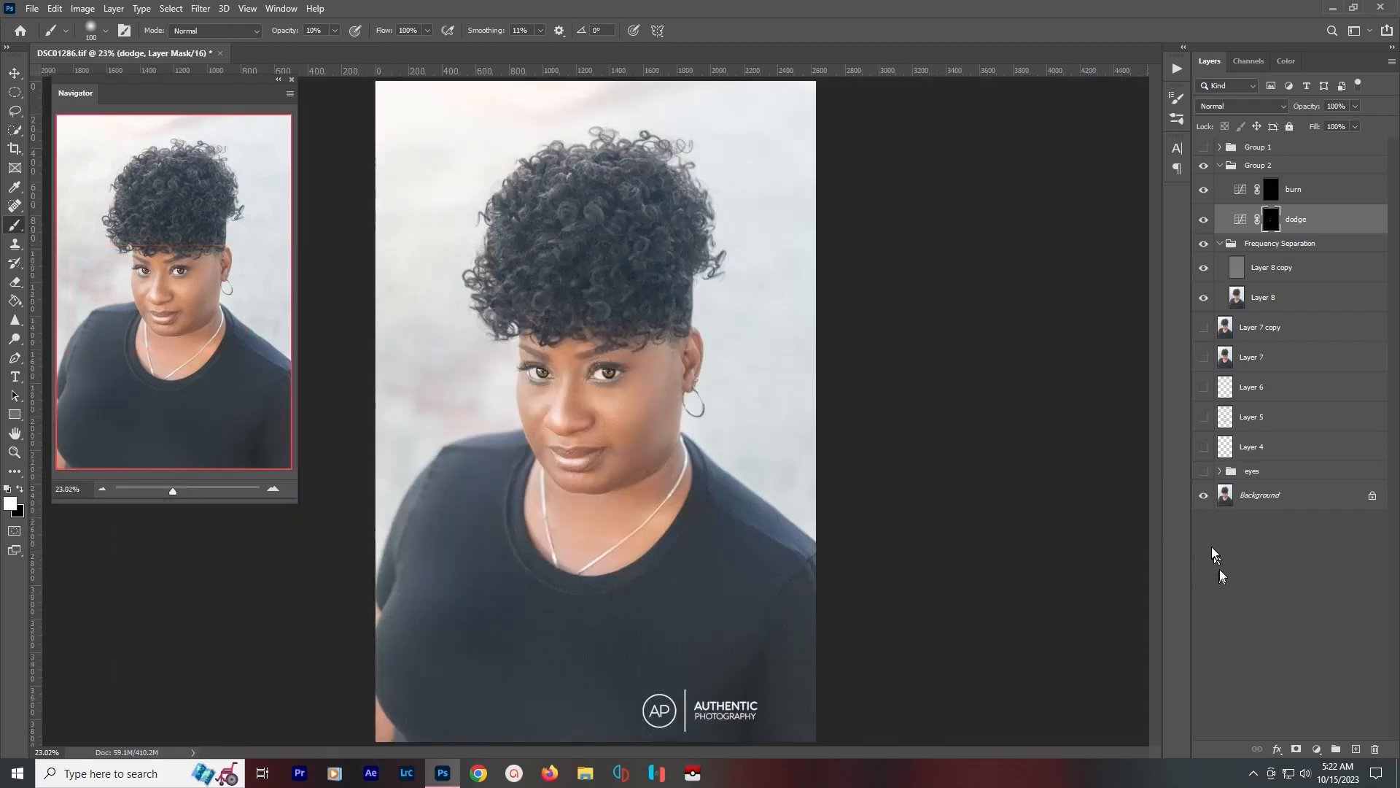
{"action": "left_click", "coordinate": [1314, 749]}
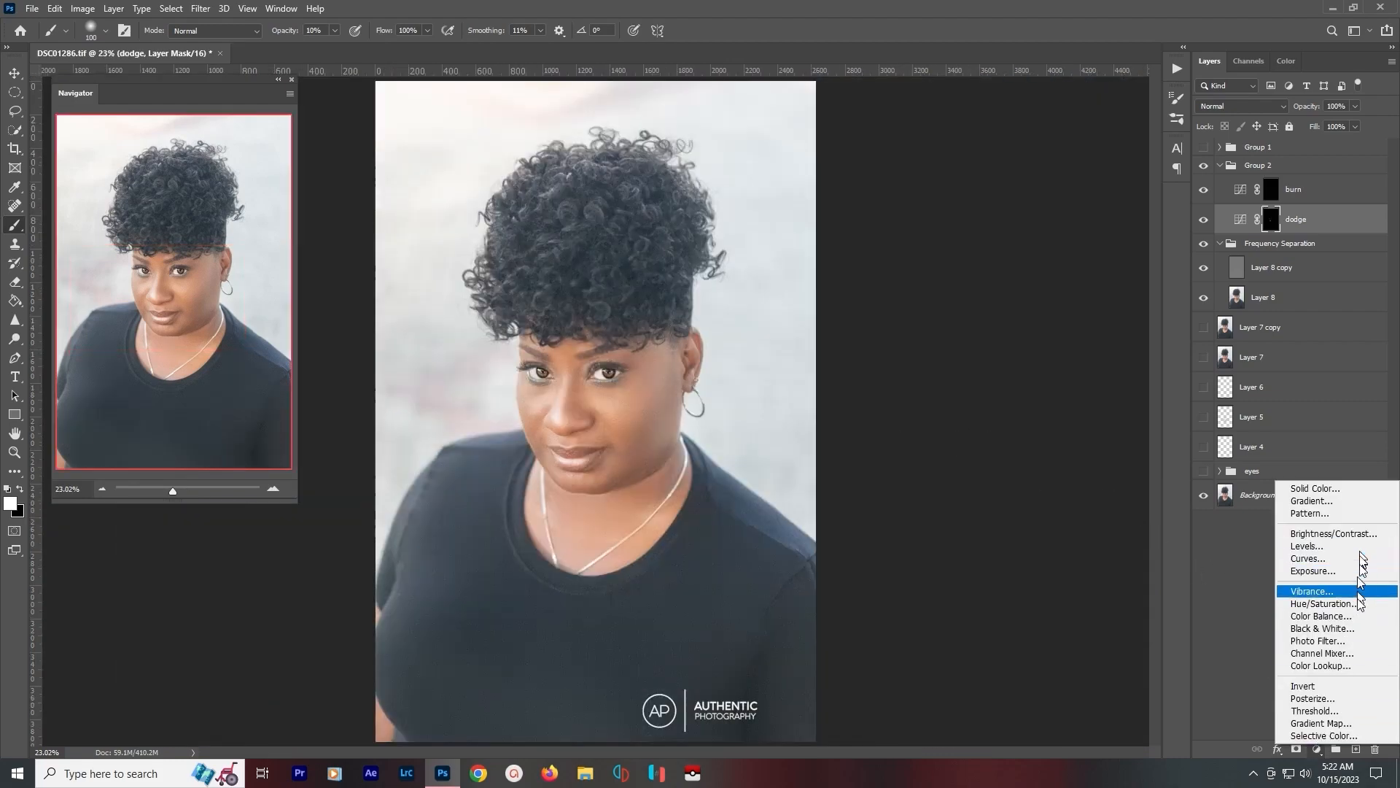
{"action": "left_click", "coordinate": [1361, 710]}
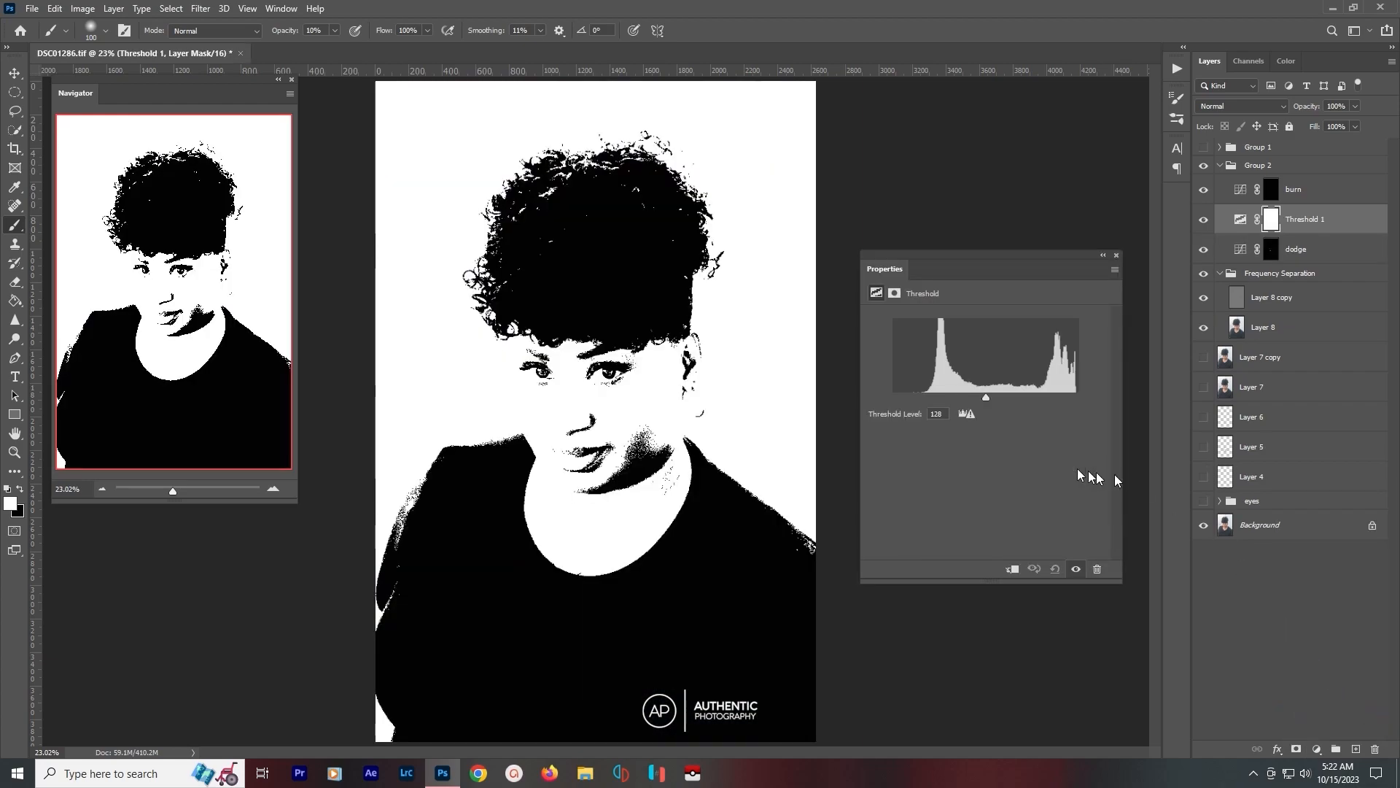
{"action": "left_click_drag", "start_coordinate": [983, 395], "coordinate": [1014, 397]}
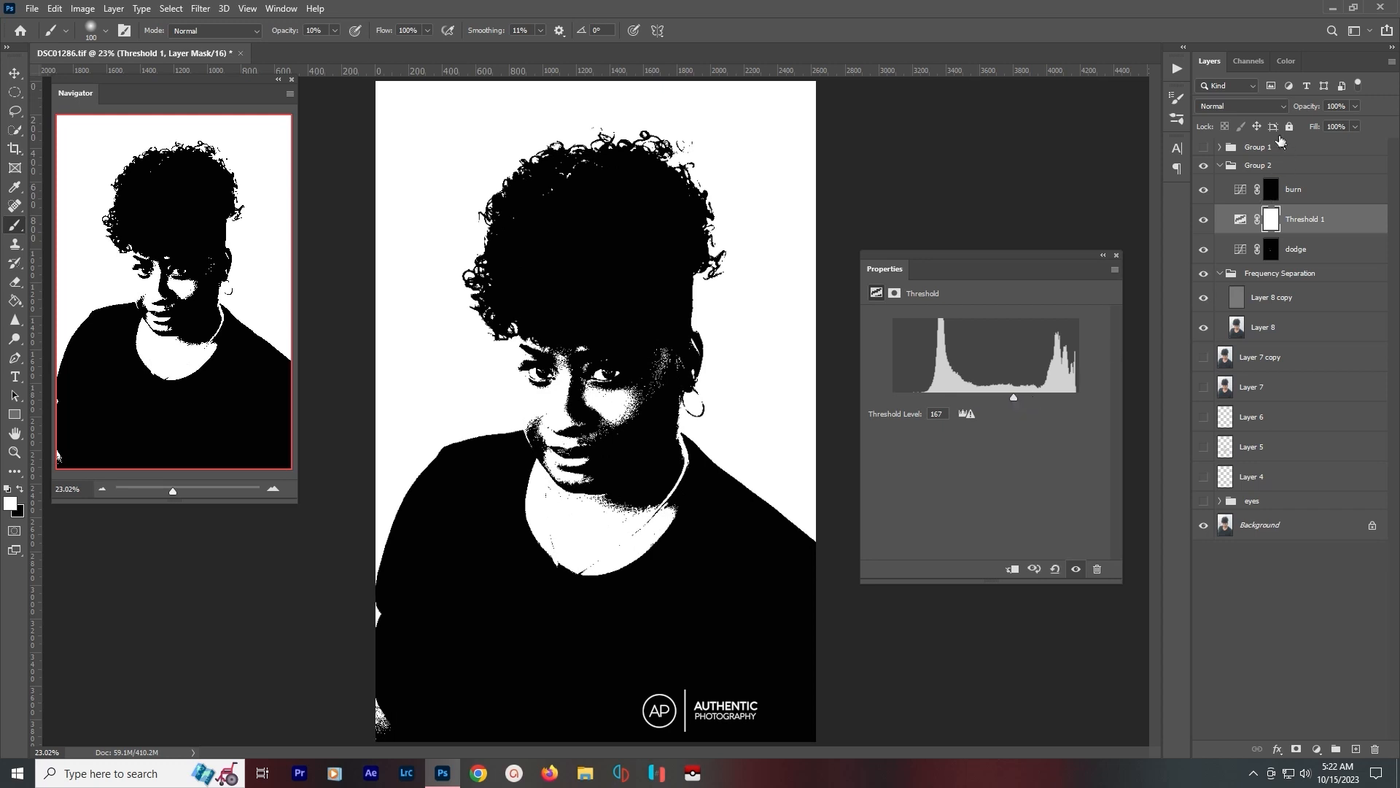
{"action": "left_click", "coordinate": [1276, 107]}
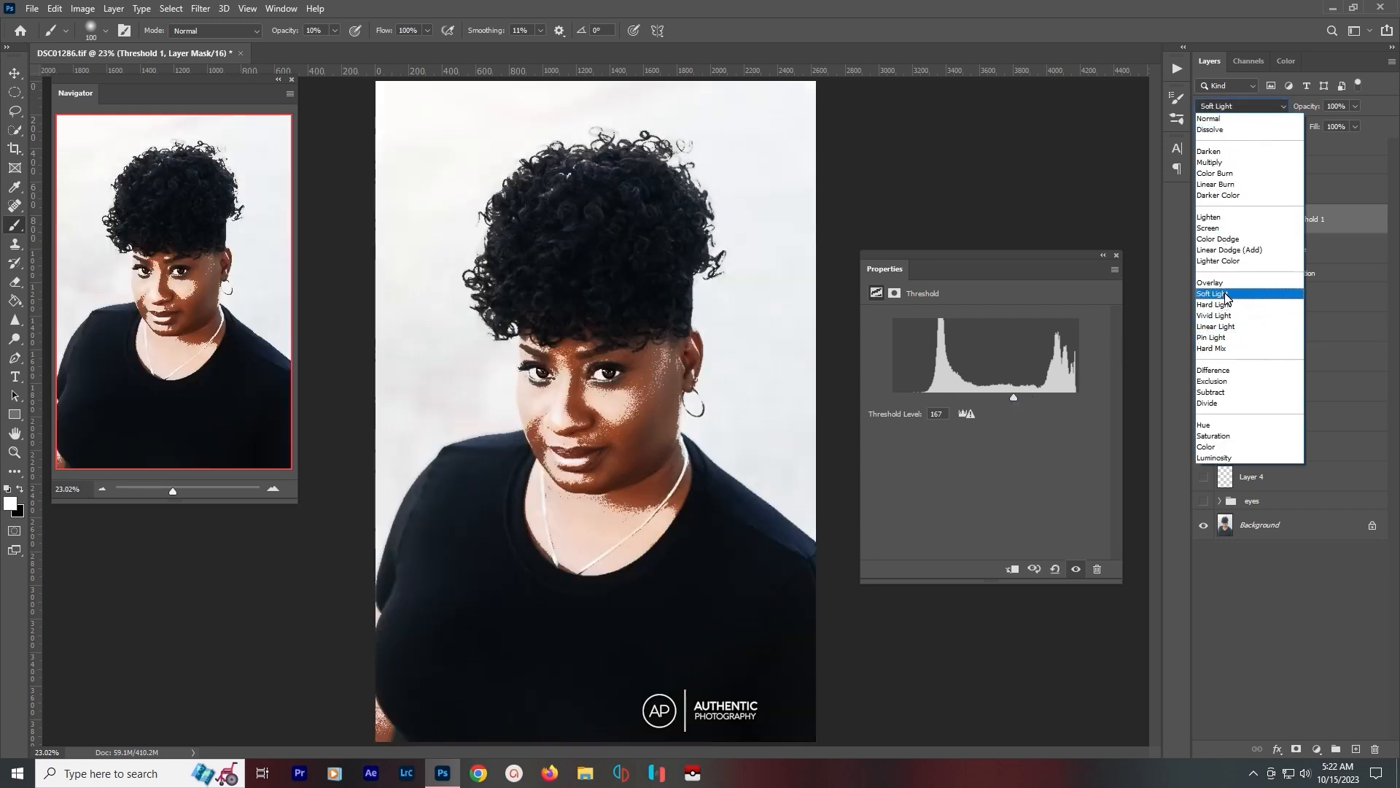
{"action": "left_click", "coordinate": [1226, 295]}
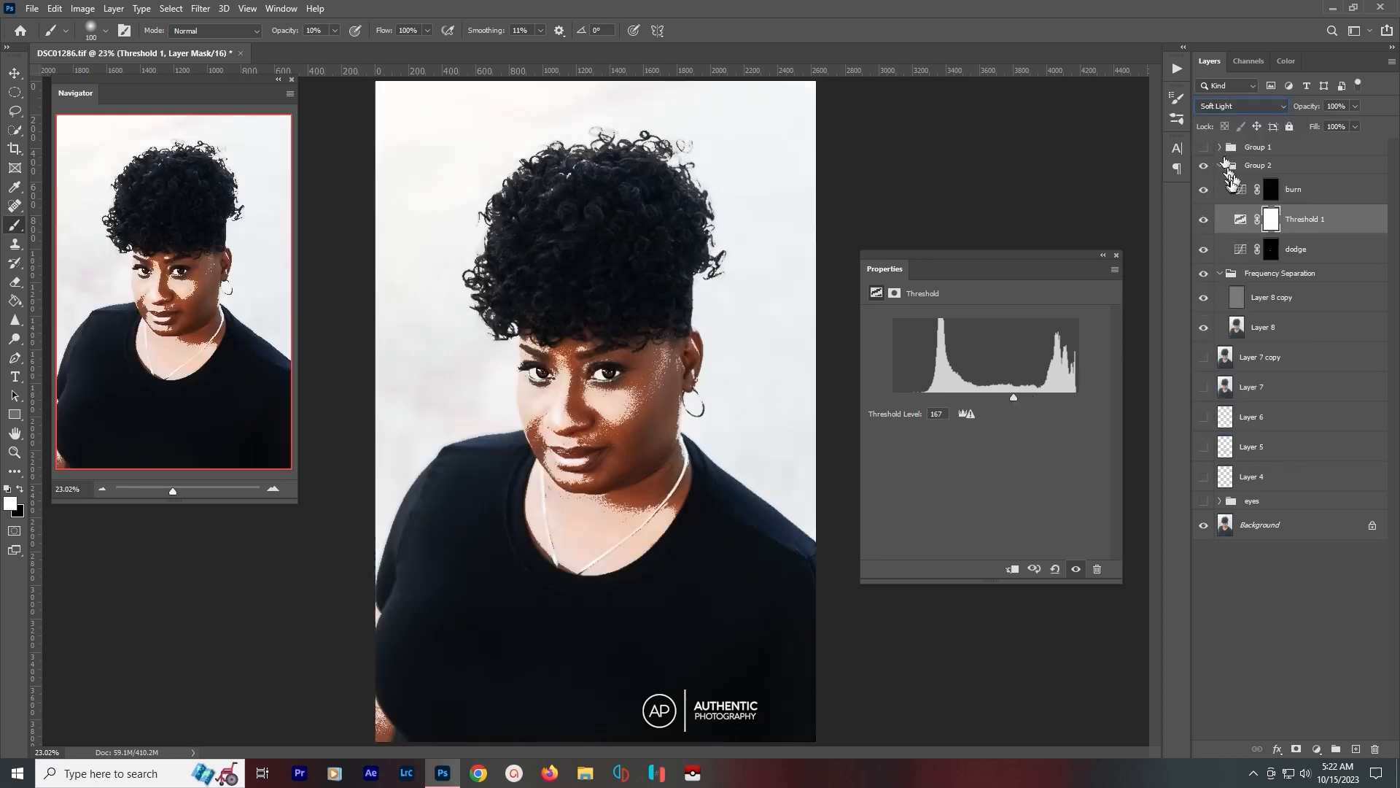
Raise the threshold level slightly and move the Threshold 1 layer out of Group 2 into Group 1.
{"action": "mouse_move", "coordinate": [1014, 399]}
{"action": "left_mouse_down"}
{"action": "mouse_move", "coordinate": [998, 399]}
{"action": "mouse_move", "coordinate": [1064, 400]}
{"action": "mouse_move", "coordinate": [1017, 396]}
{"action": "left_mouse_up"}
{"action": "left_click", "coordinate": [1117, 255]}
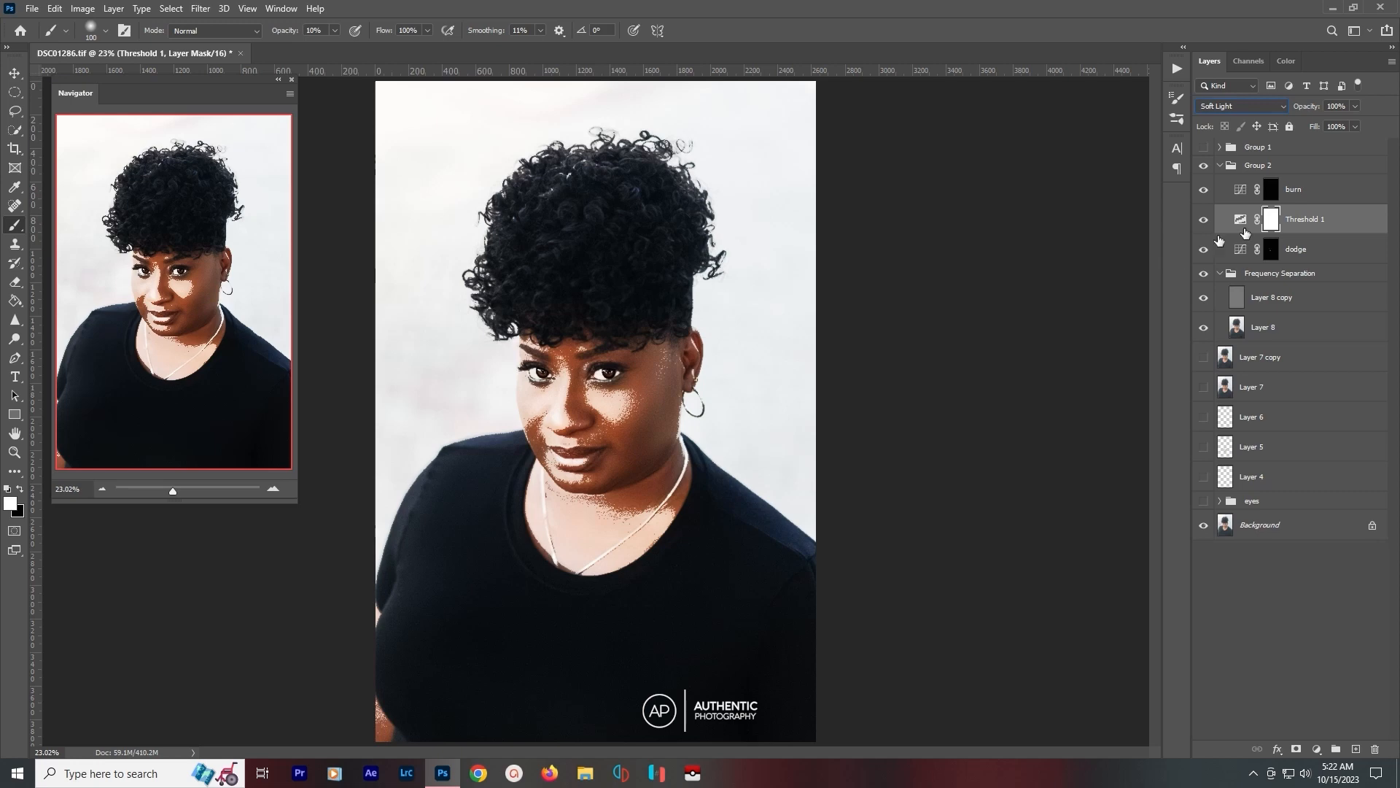
{"action": "left_click_drag", "start_coordinate": [1316, 229], "coordinate": [1313, 148]}
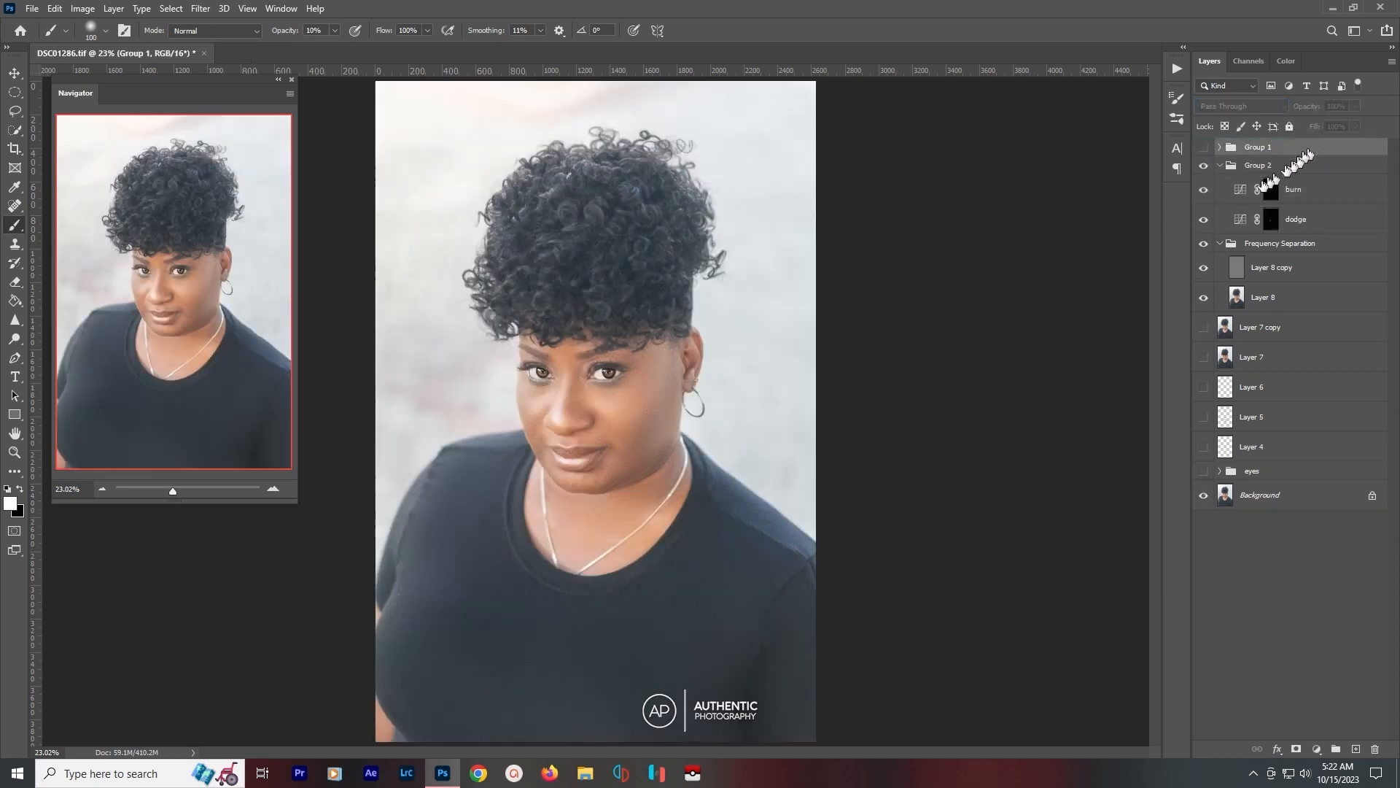
Brighten the cheek beside the nose on the earring side by painting on the dodge mask, enlarging the brush to 150 px.
{"action": "left_click", "coordinate": [1270, 218]}
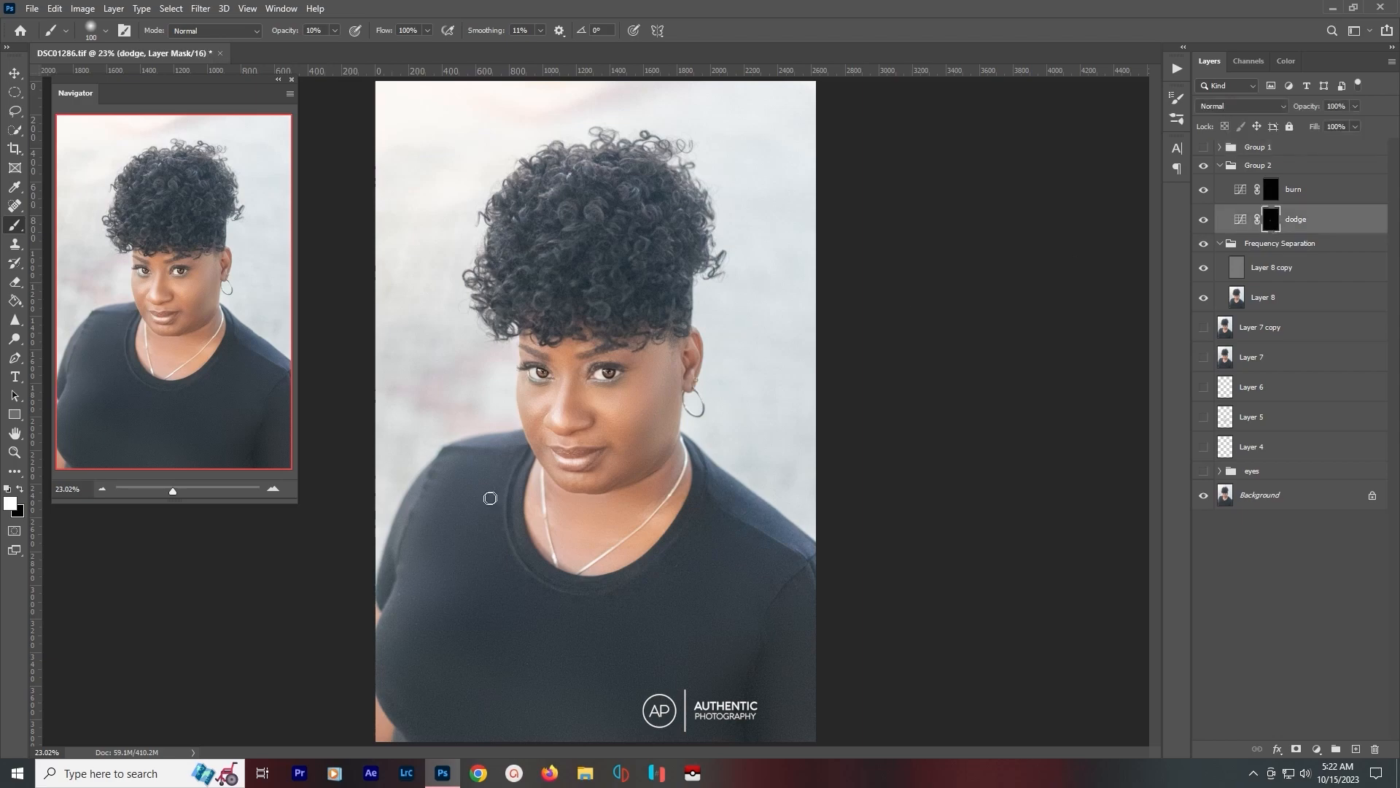
{"action": "scroll", "coordinate": [560, 450], "scroll_direction": "up", "scroll_amount": 6}
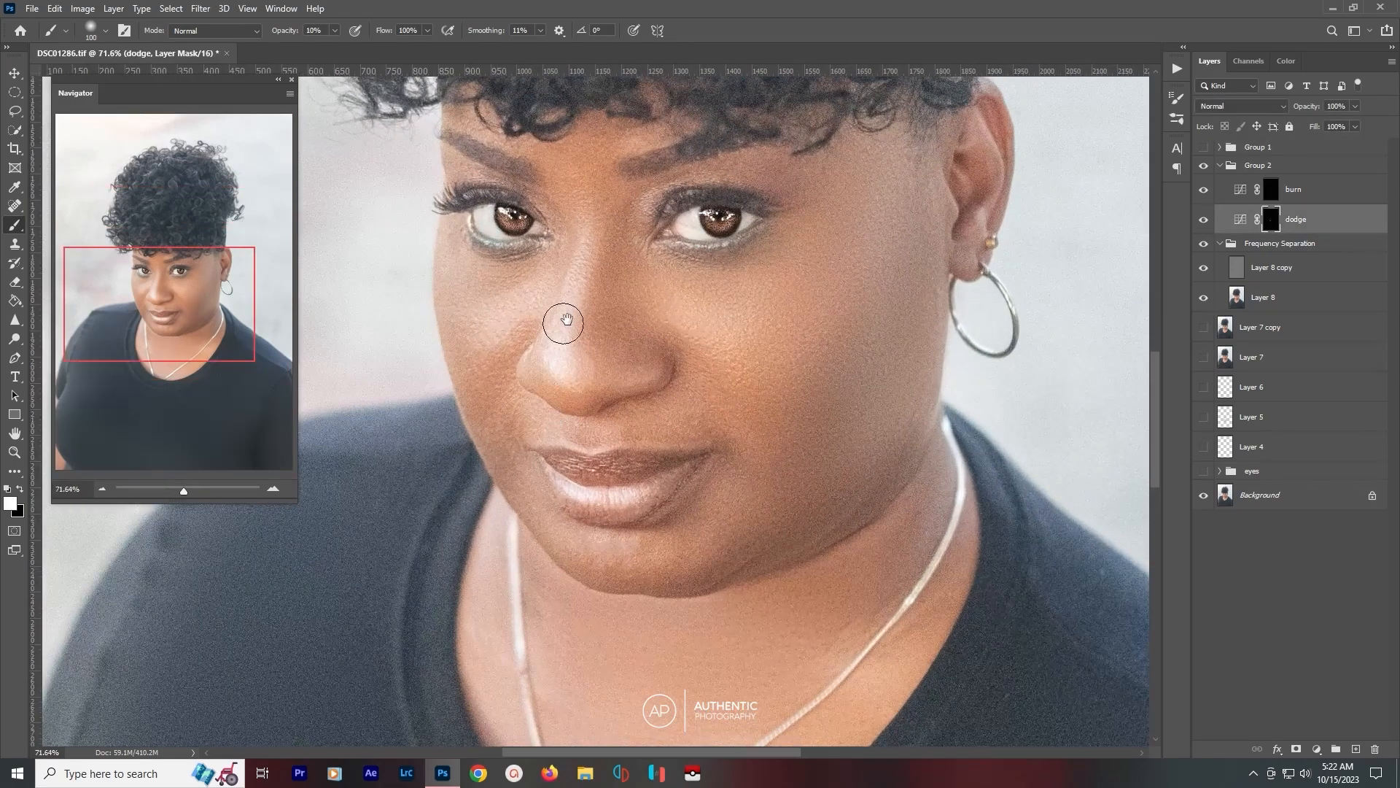
{"action": "left_click_drag", "start_coordinate": [566, 319], "coordinate": [546, 440]}
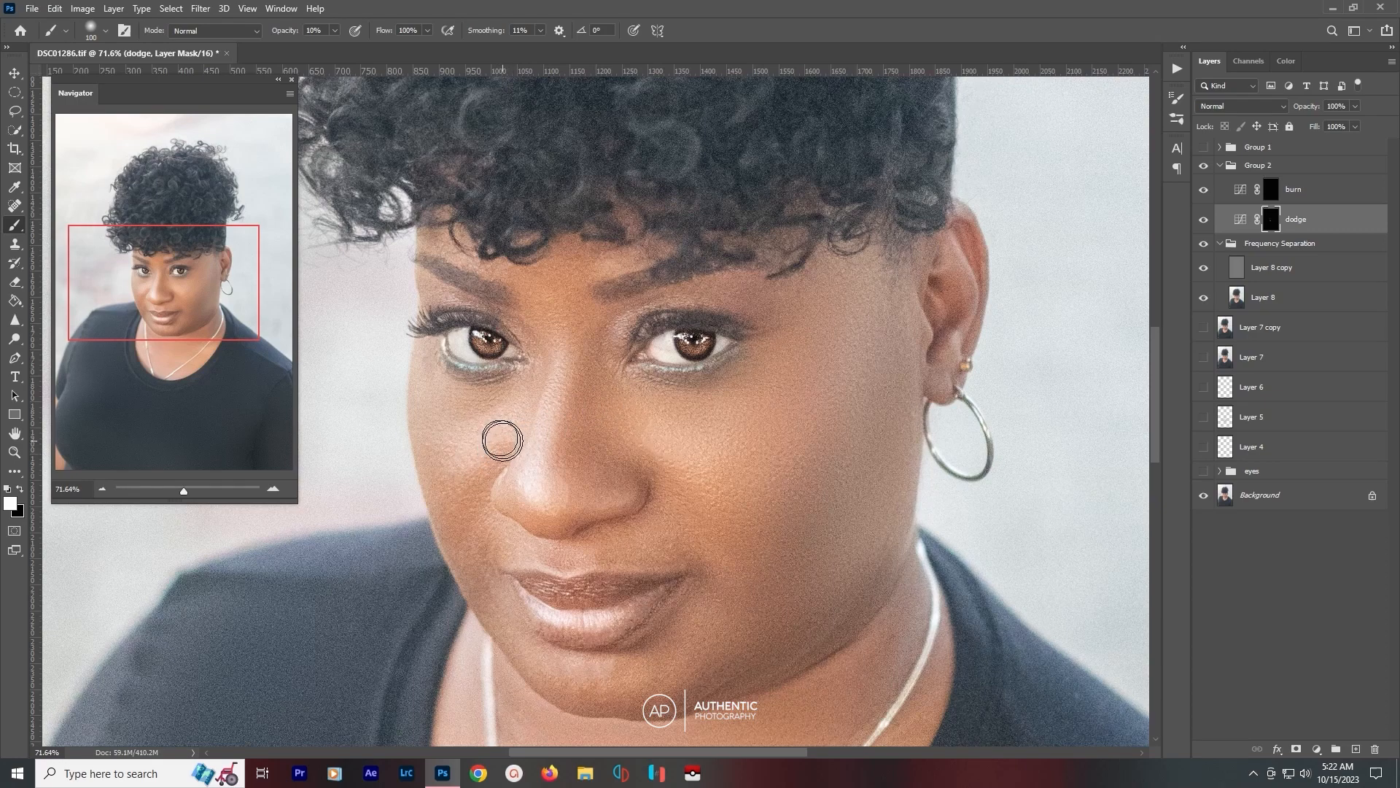
{"action": "key", "text": "bracketleft"}
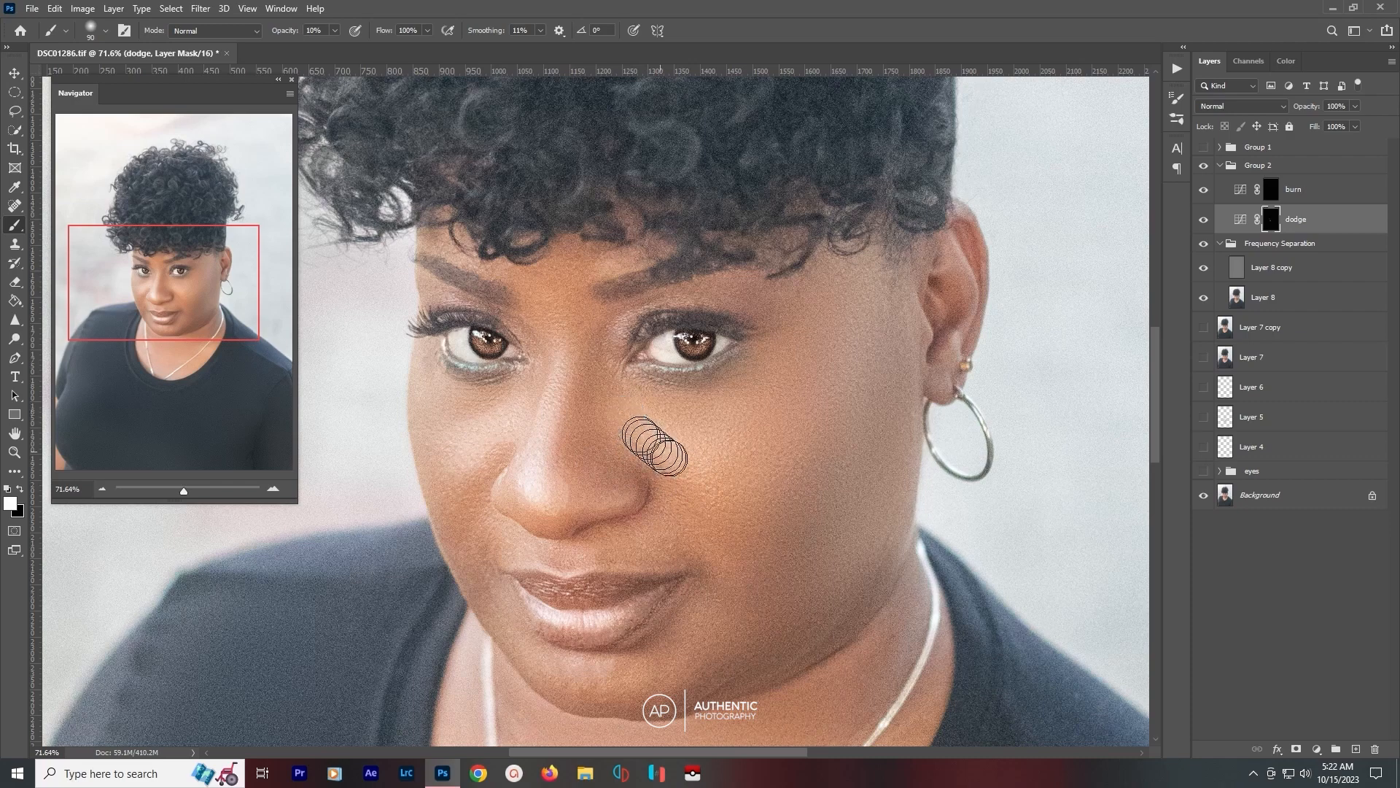
{"action": "key", "text": "bracketright"}
{"action": "key", "text": "bracketright"}
{"action": "key", "text": "bracketright"}
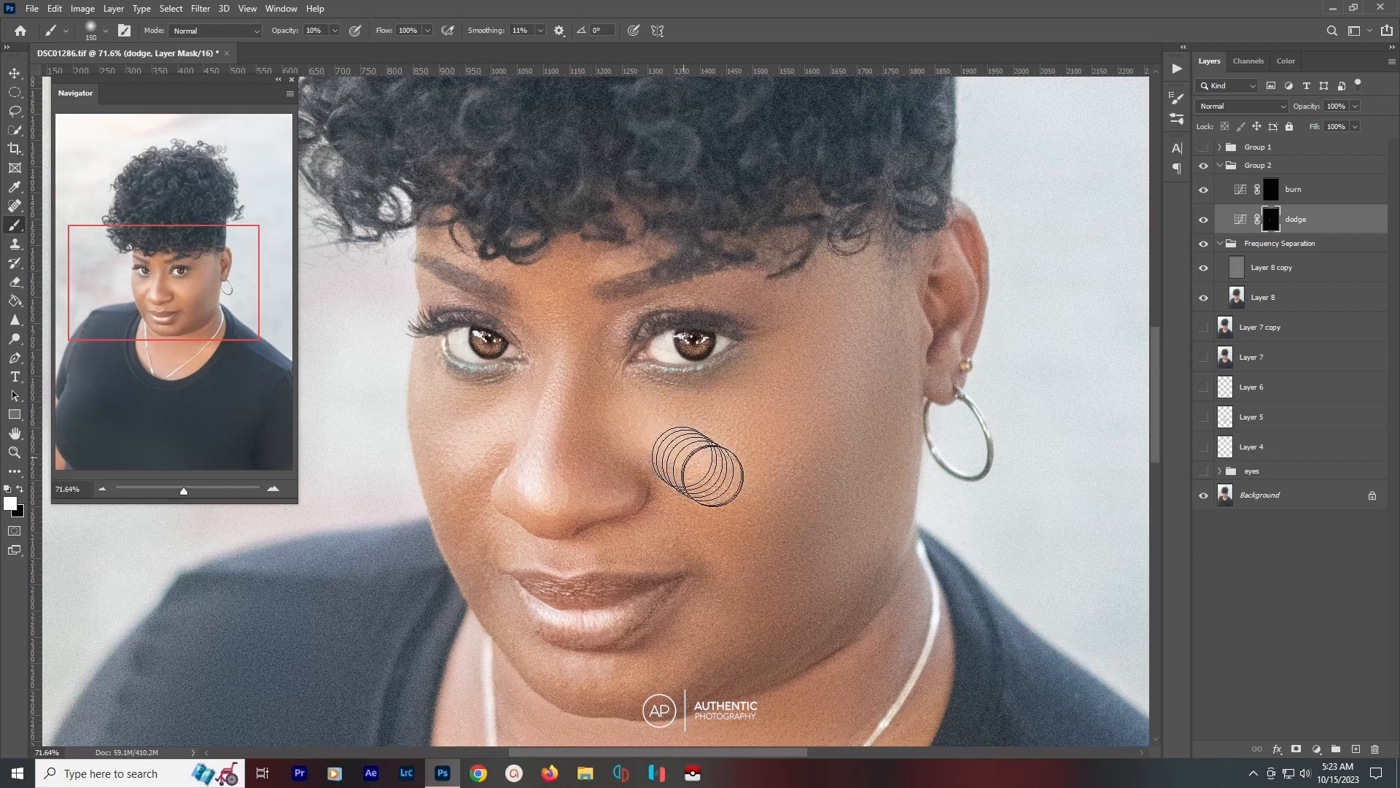
Brighten the opposite cheek below the eye on the dodge mask with the brush reduced to 90 px.
{"action": "key", "text": "bracketleft"}
{"action": "key", "text": "bracketleft"}
{"action": "key", "text": "bracketleft"}
{"action": "key", "text": "bracketleft"}
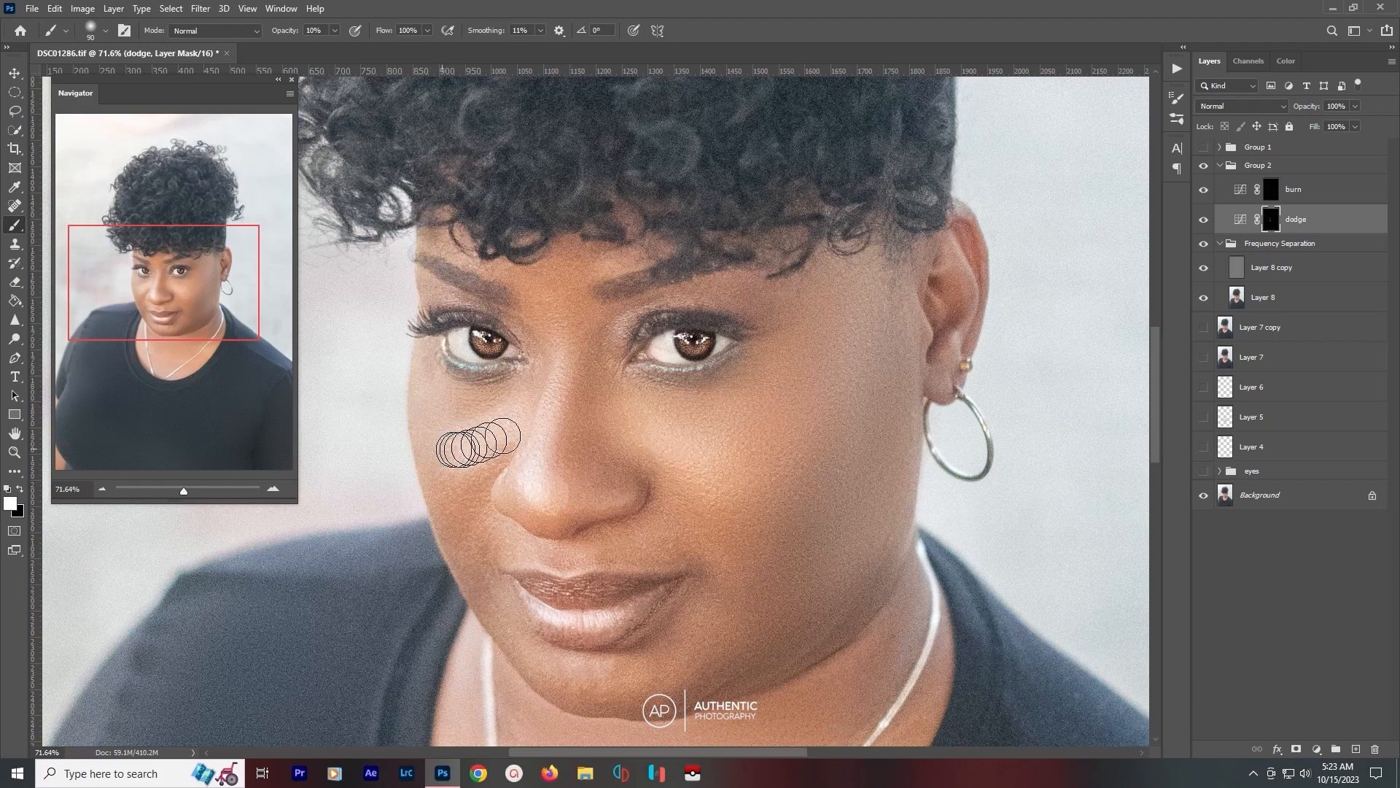
{"action": "key", "text": "bracketright"}
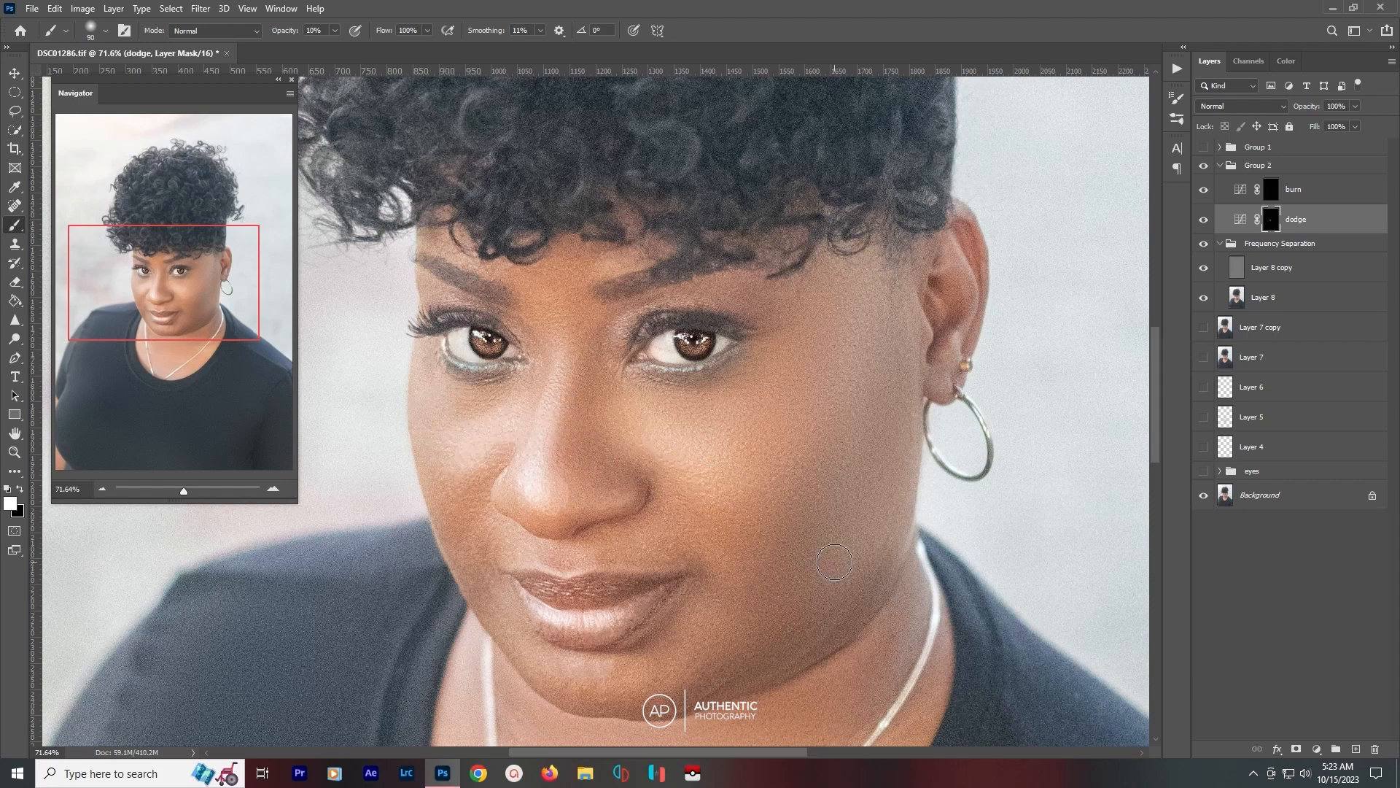
{"action": "key", "text": "ctrl+0"}
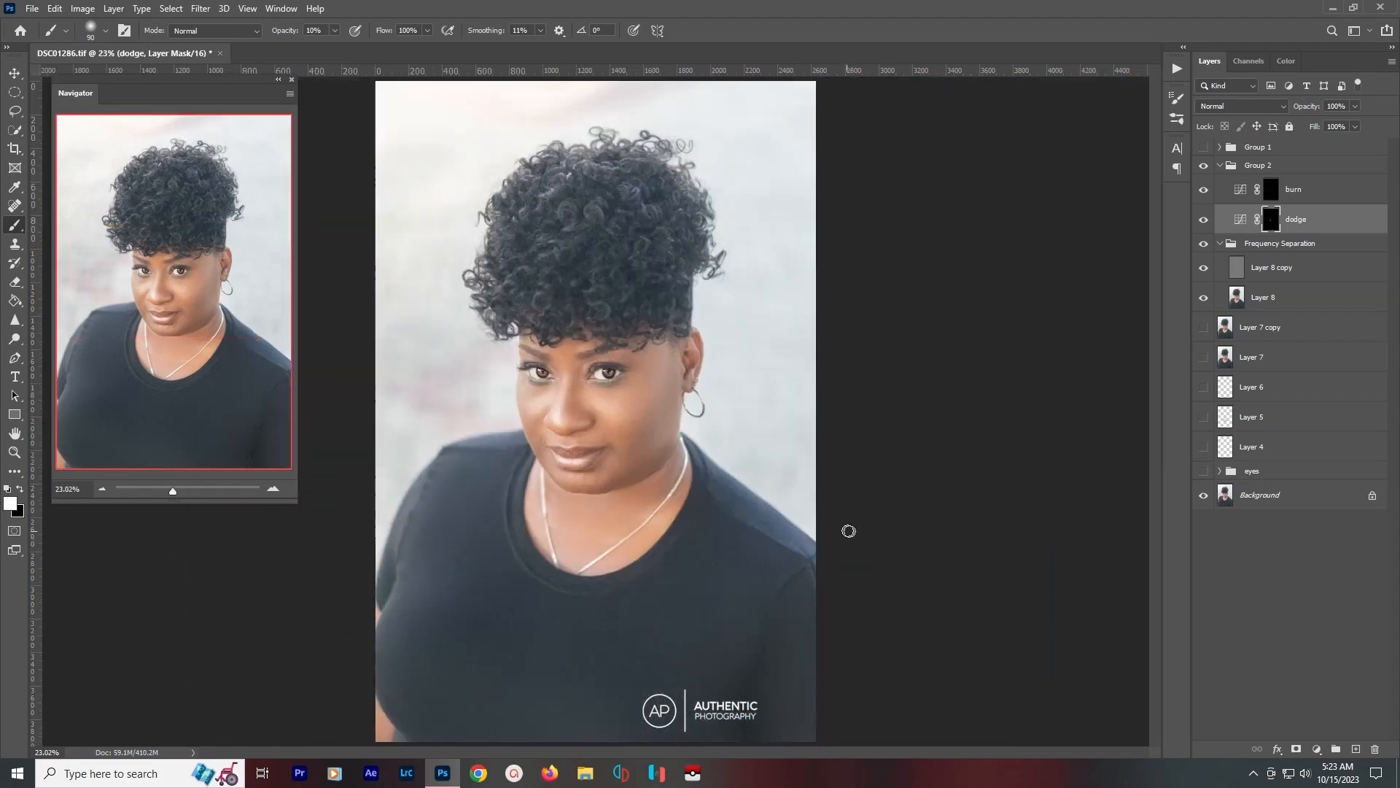
Step back to the earlier state with Threshold 1 inside Group 2 and redo the undone changes.
{"action": "scroll", "coordinate": [547, 401], "scroll_direction": "up", "scroll_amount": 10}
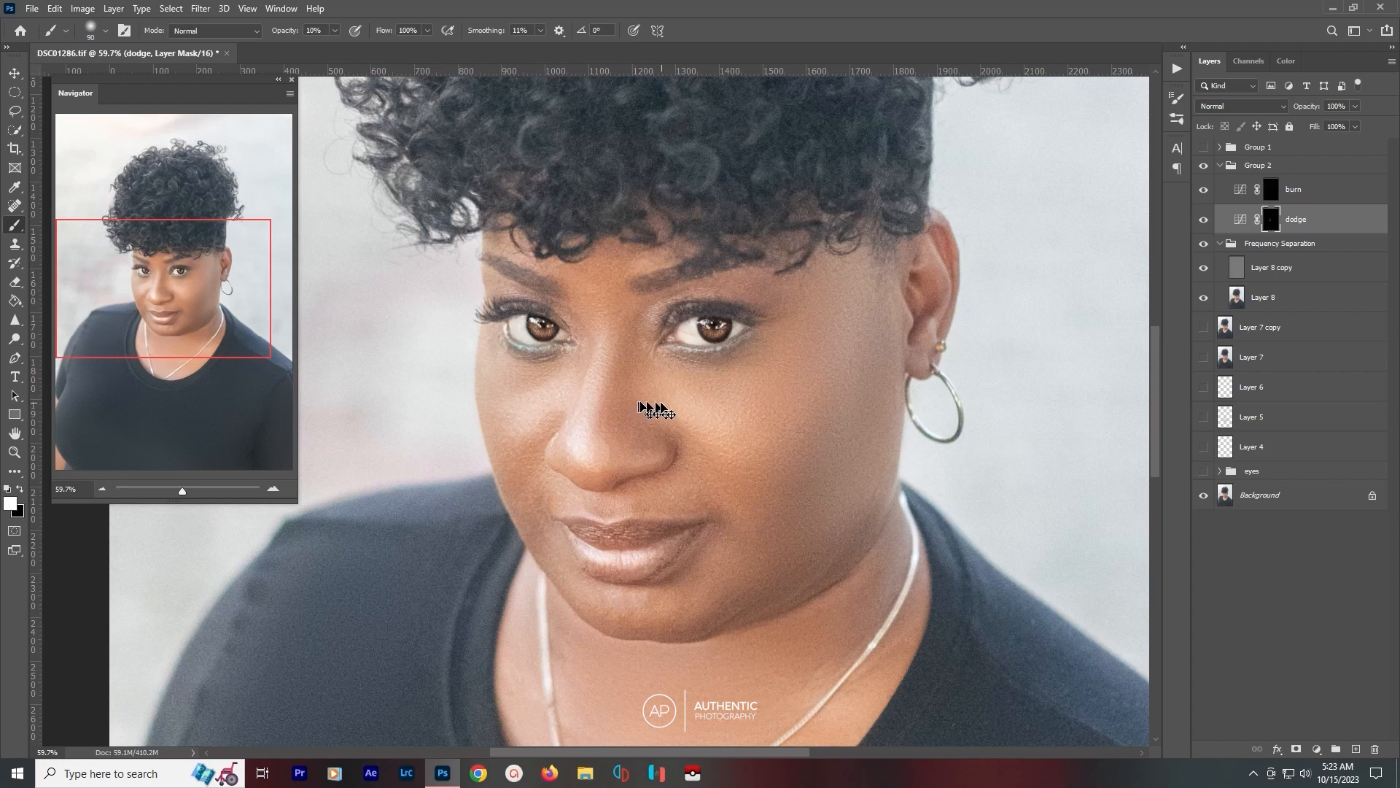
{"action": "key", "text": "ctrl+z"}
{"action": "key", "text": "ctrl+z"}
{"action": "key", "text": "ctrl+z"}
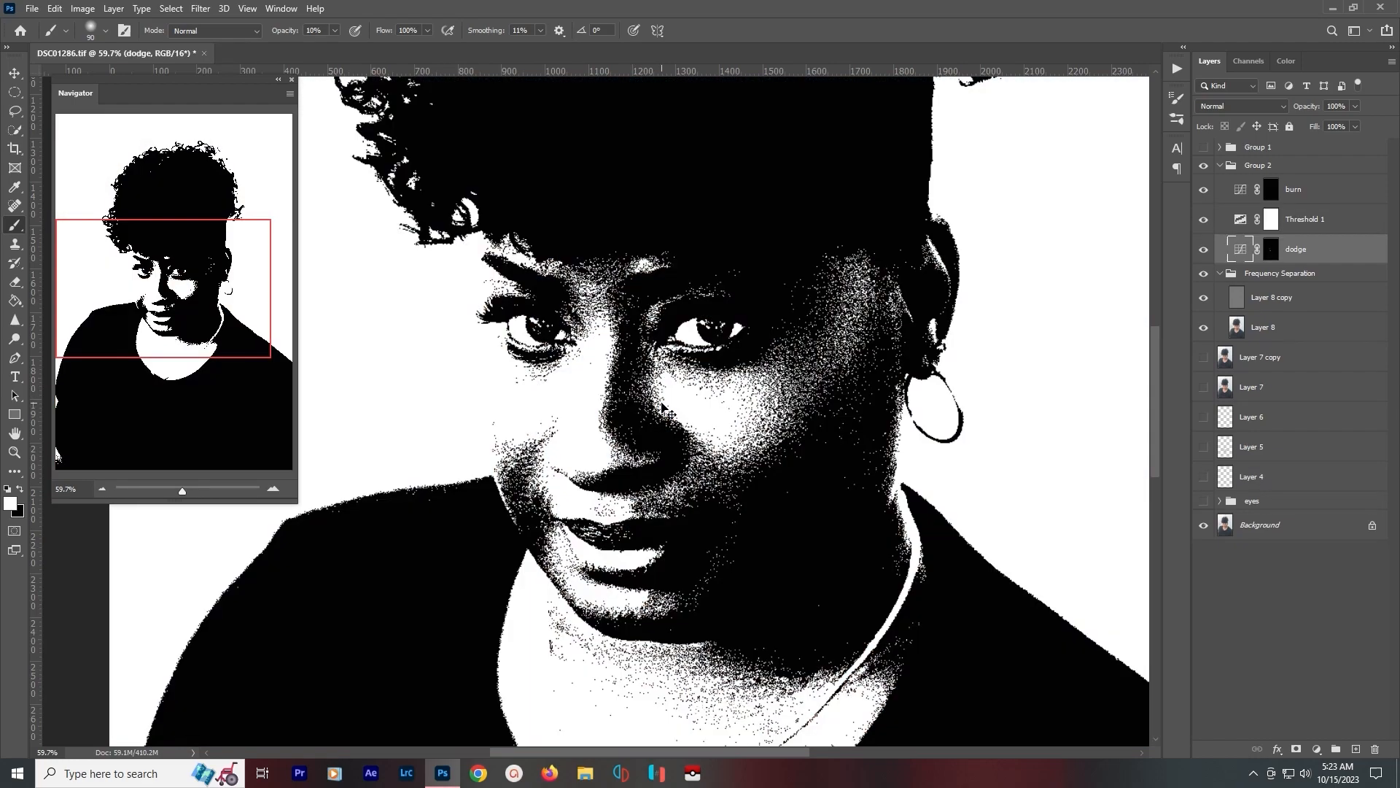
{"action": "key", "text": "ctrl+shift+z"}
{"action": "key", "text": "ctrl+shift+z"}
{"action": "key", "text": "ctrl+shift+z"}
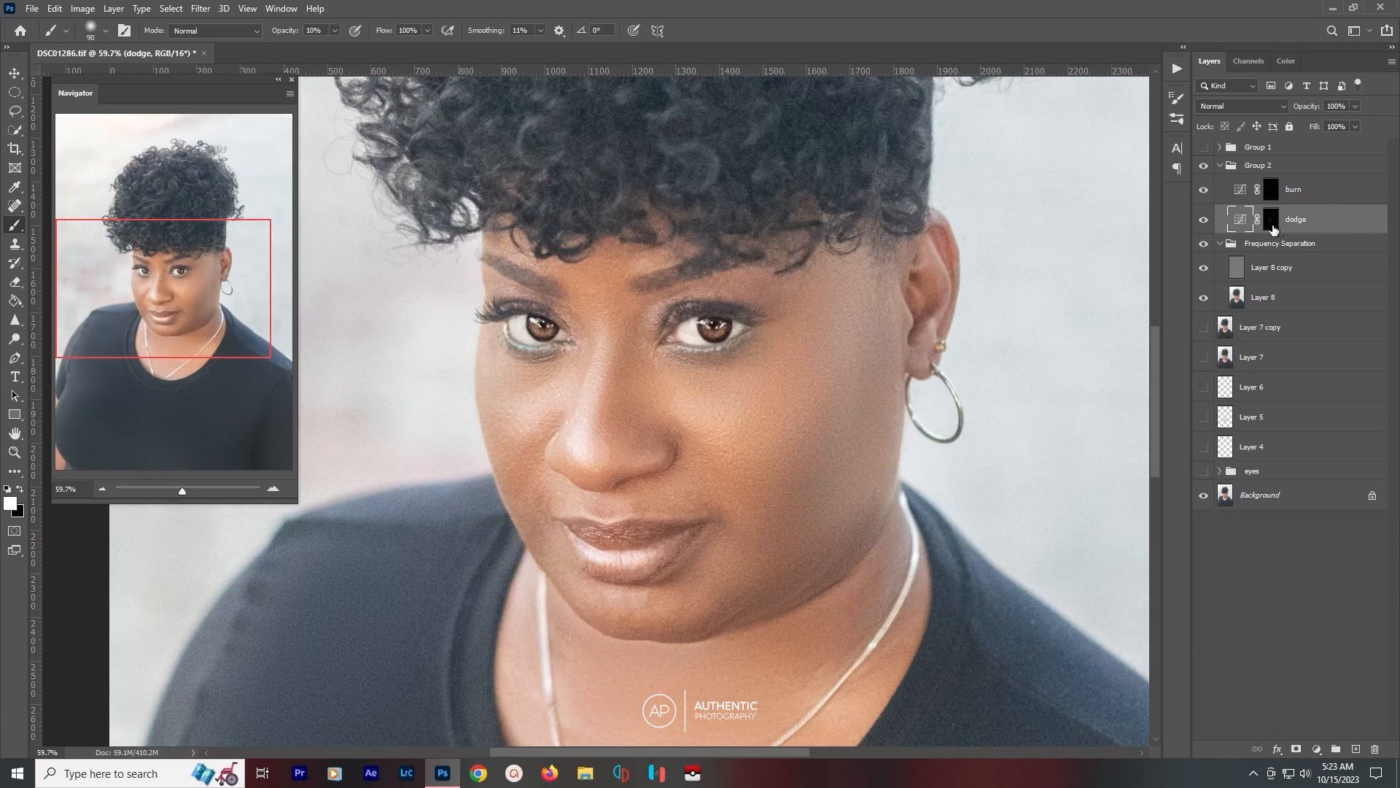
Target the dodge mask again and brighten the upper cheek near the outer eye with a 175 px brush.
{"action": "left_click", "coordinate": [1272, 228], "text": "alt"}
{"action": "left_click", "coordinate": [1272, 227], "text": "alt"}
{"action": "key", "text": "bracketright"}
{"action": "key", "text": "bracketright"}
{"action": "key", "text": "bracketright"}
{"action": "key", "text": "bracketright"}
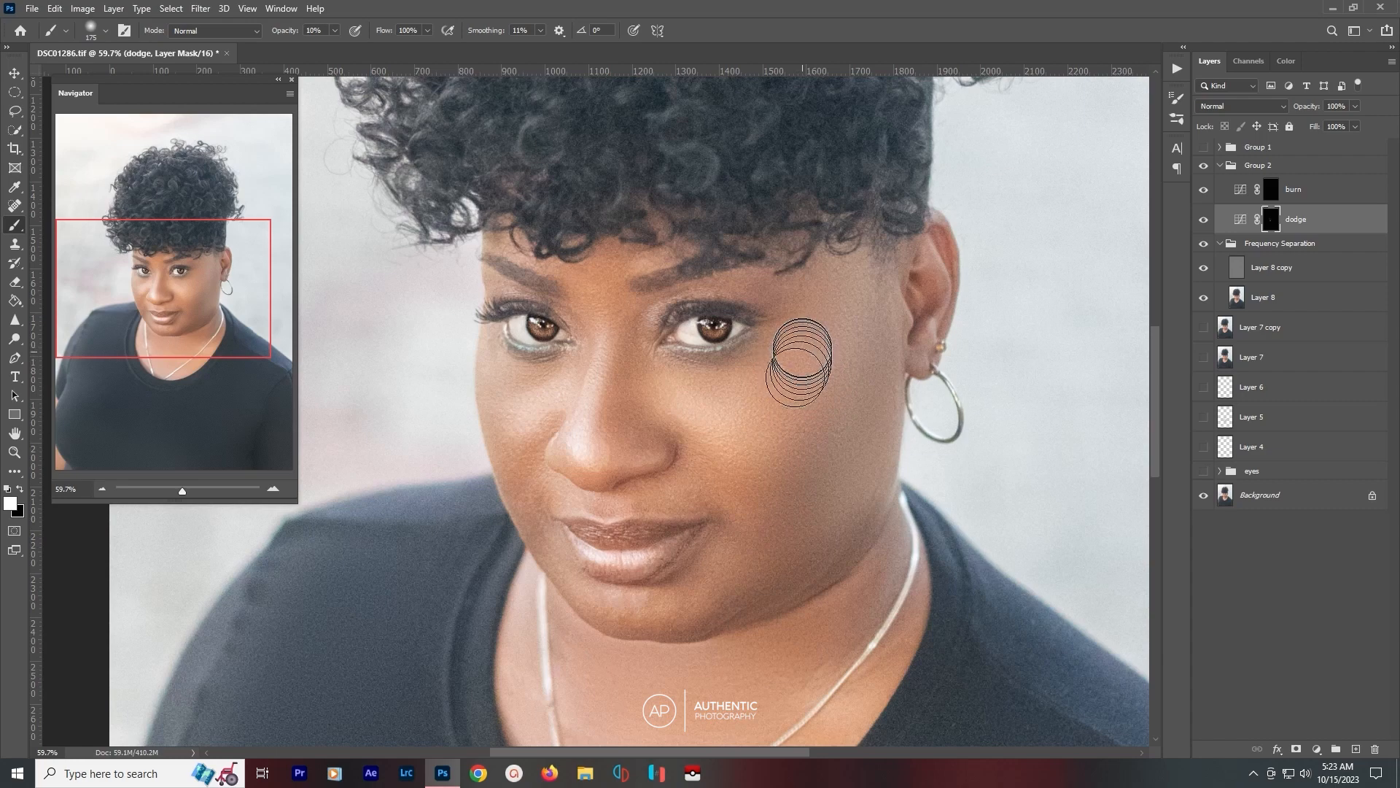
Brighten the chin below the lower lip on the dodge mask, reducing the brush to 100 px and 90 px.
{"action": "key", "text": "bracketleft"}
{"action": "key", "text": "bracketleft"}
{"action": "key", "text": "bracketleft"}
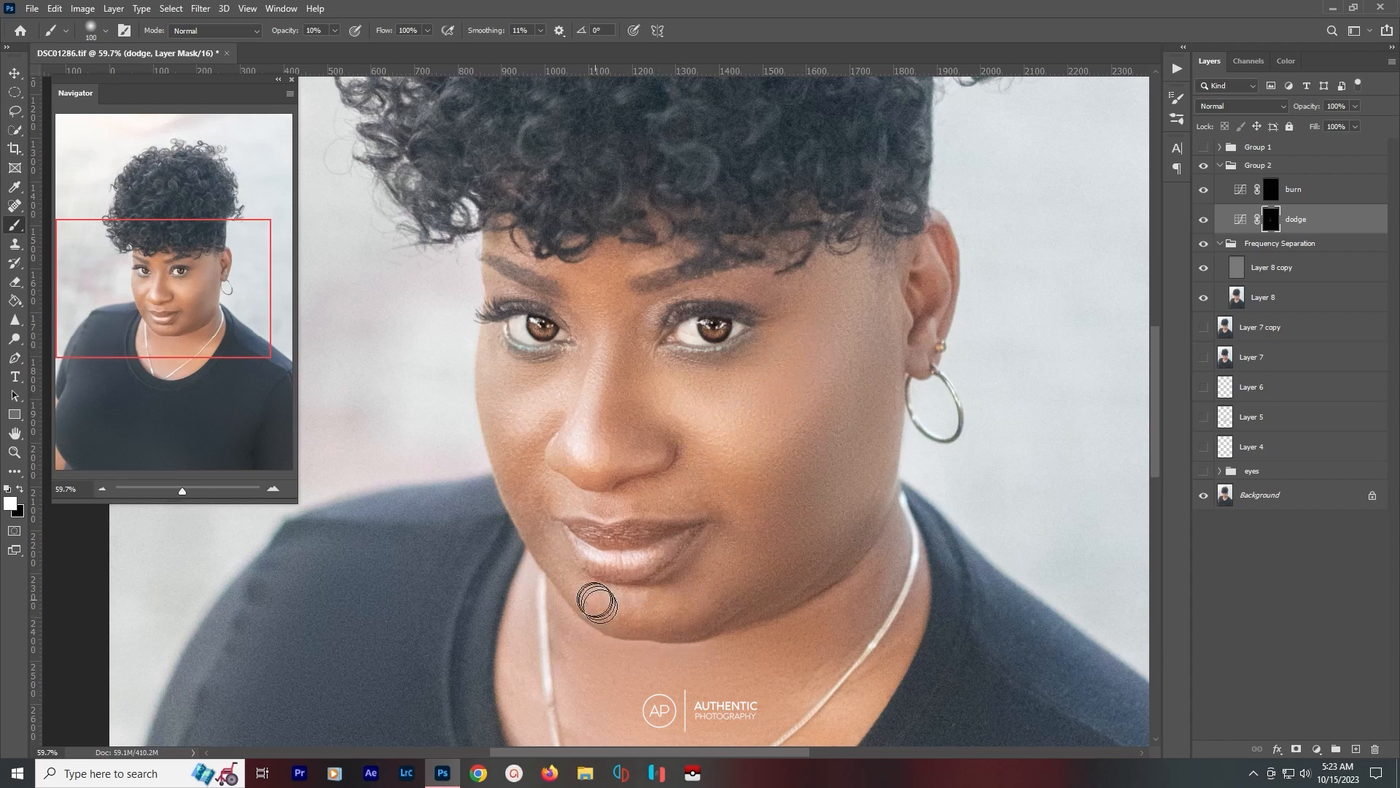
{"action": "key", "text": "bracketleft"}
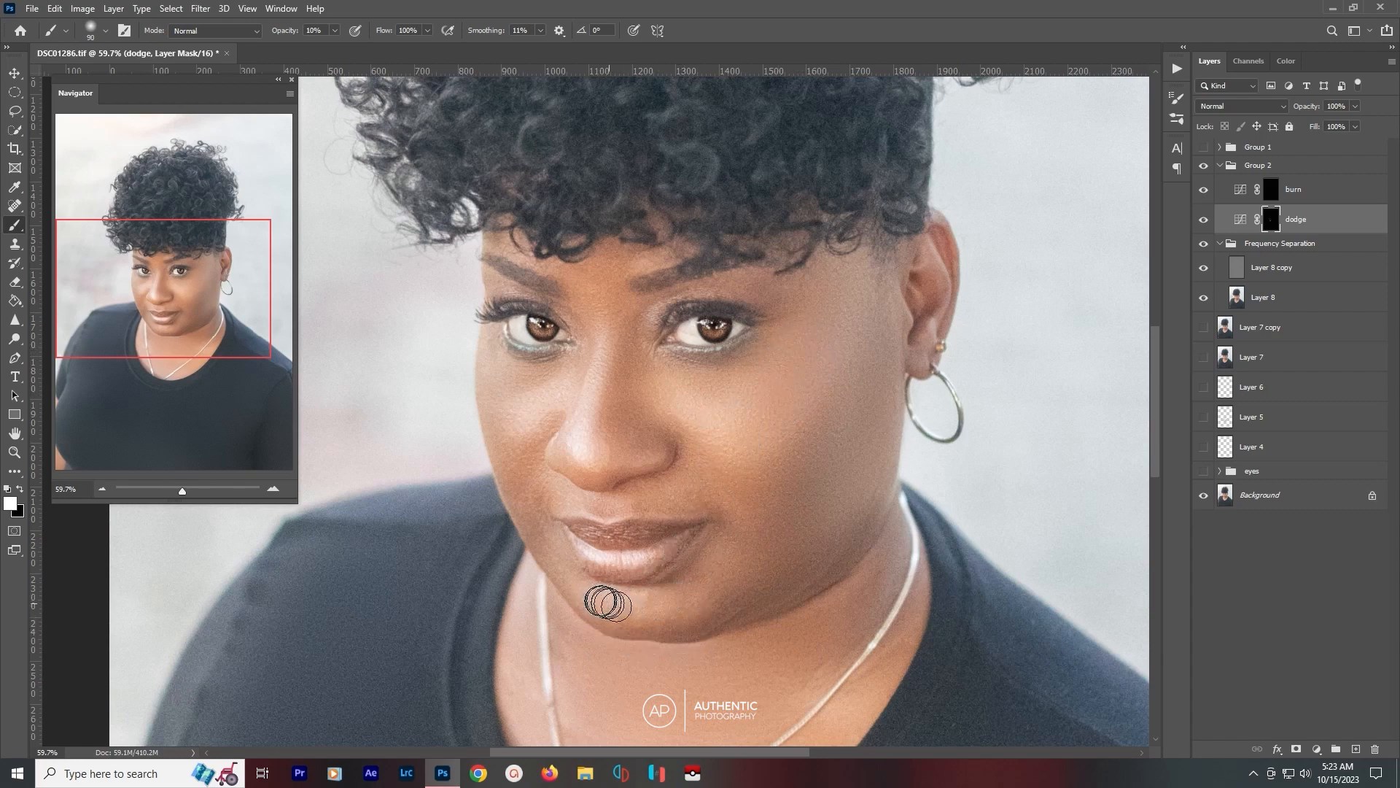
{"action": "scroll", "coordinate": [773, 599], "scroll_direction": "down", "scroll_amount": 2}
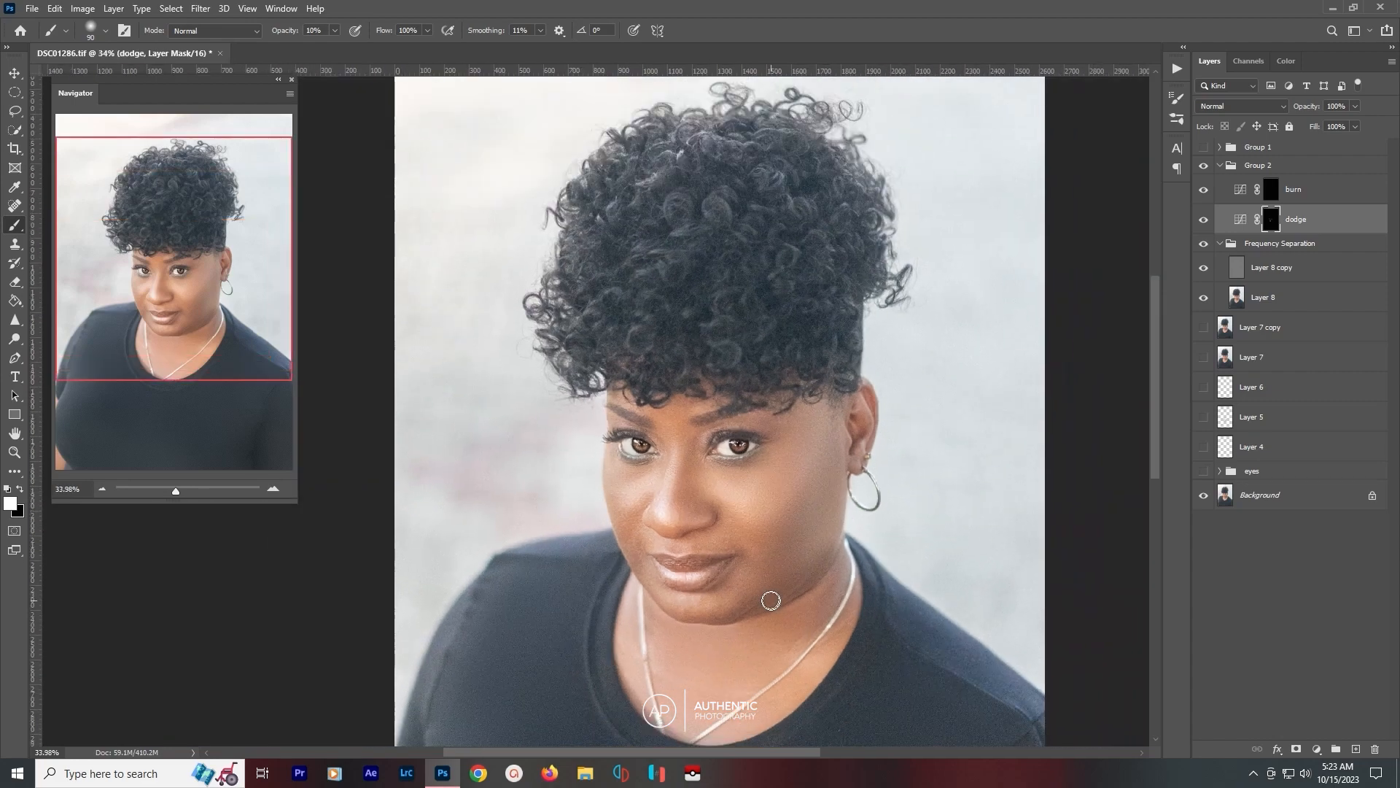
{"action": "left_click_drag", "start_coordinate": [771, 600], "coordinate": [714, 502]}
{"action": "scroll", "coordinate": [694, 536], "scroll_direction": "up", "scroll_amount": 2}
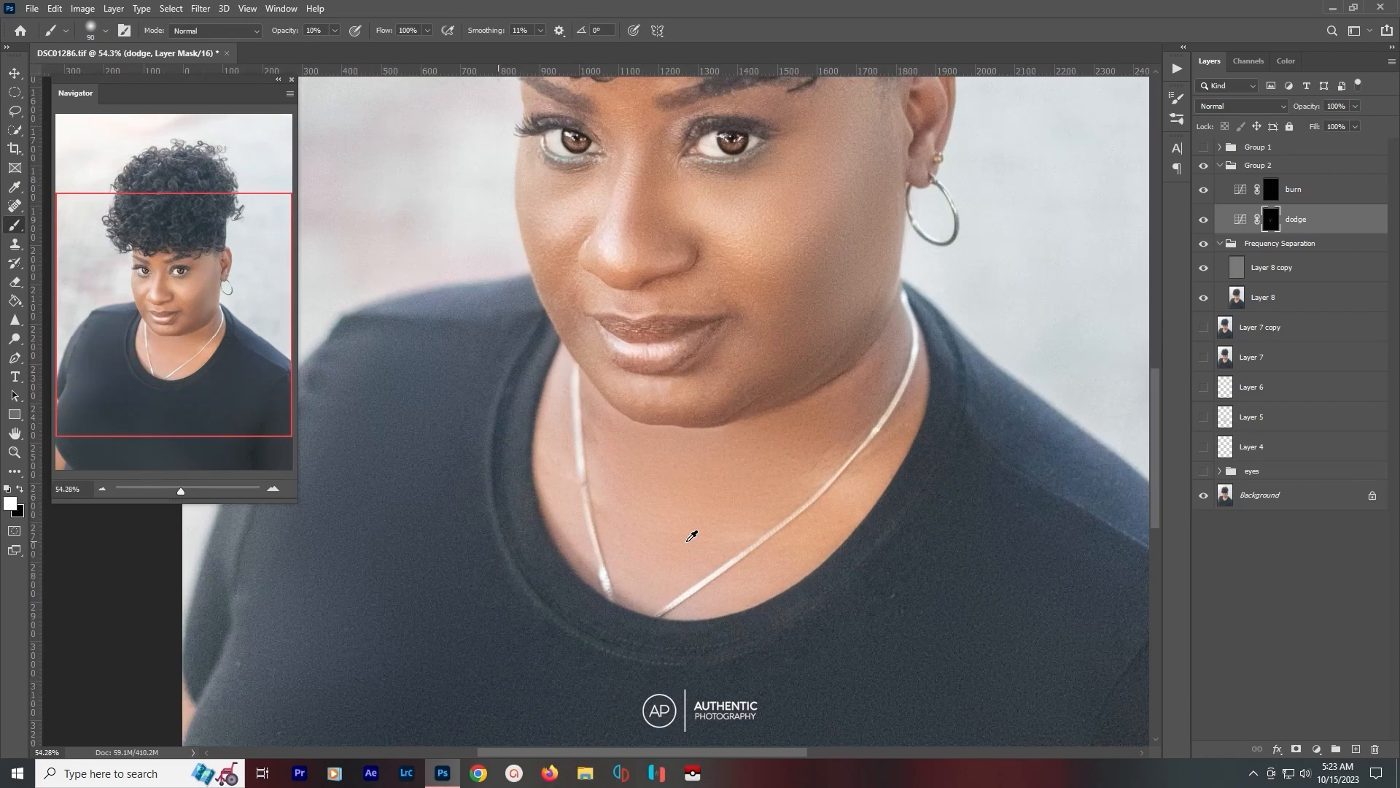
Darken the lashes and upper lash line of the eye opposite the earring on the burn mask with a 15 px brush at 30% opacity.
{"action": "left_click", "coordinate": [1273, 193]}
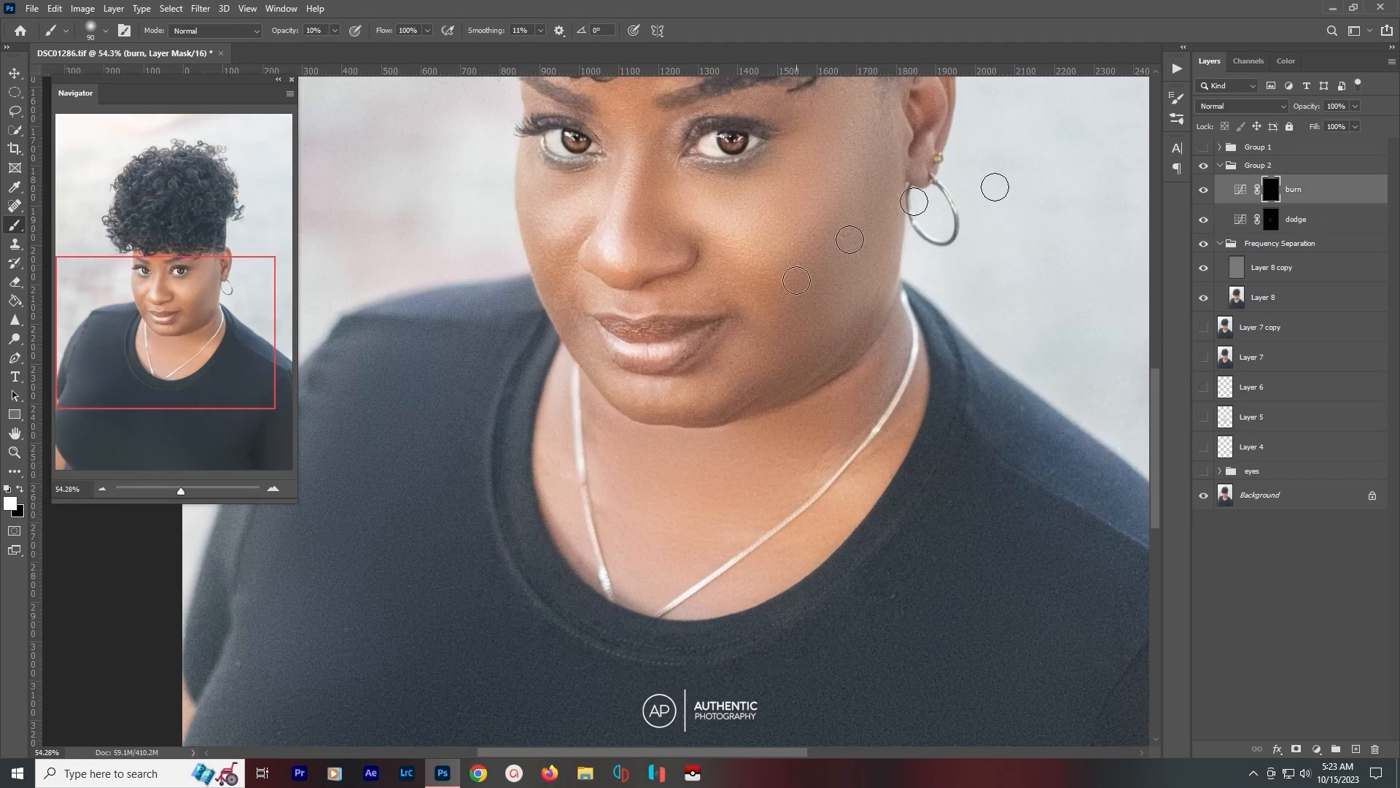
{"action": "scroll", "coordinate": [677, 164], "scroll_direction": "up", "scroll_amount": 2}
{"action": "scroll", "coordinate": [677, 164], "scroll_direction": "up", "scroll_amount": 3}
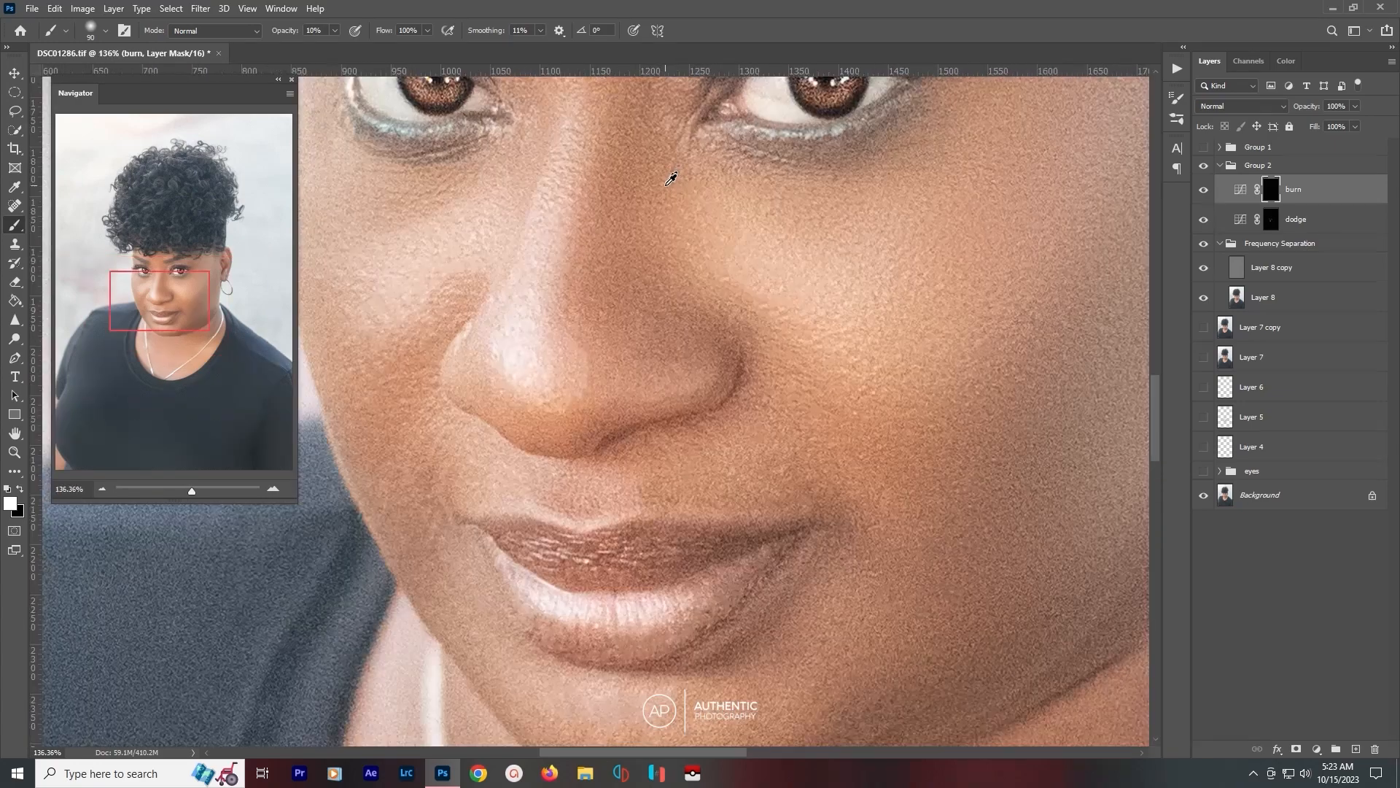
{"action": "left_click_drag", "start_coordinate": [685, 218], "coordinate": [770, 547]}
{"action": "key", "text": "["}
{"action": "key", "text": "3"}
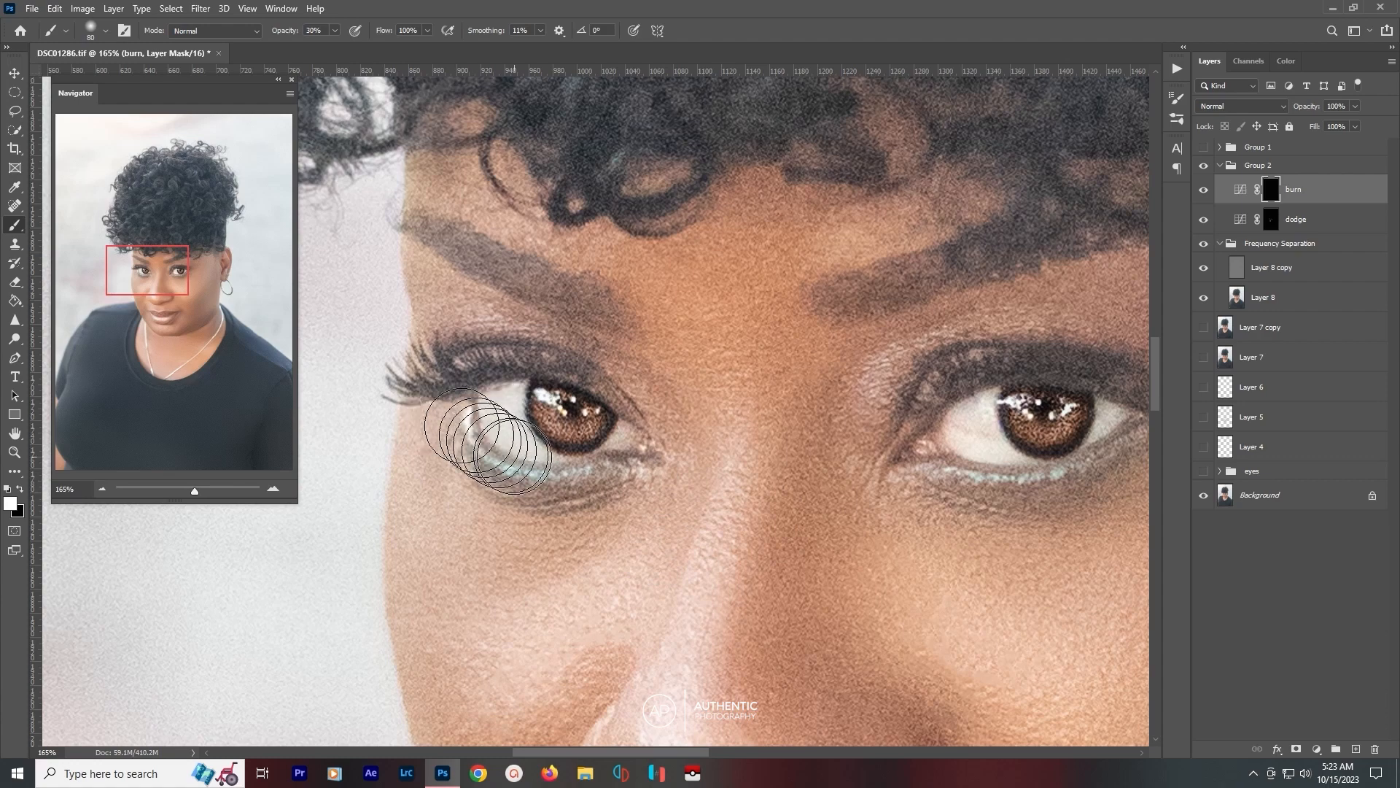
{"action": "key", "text": "["}
{"action": "key", "text": "["}
{"action": "key", "text": "["}
{"action": "key", "text": "["}
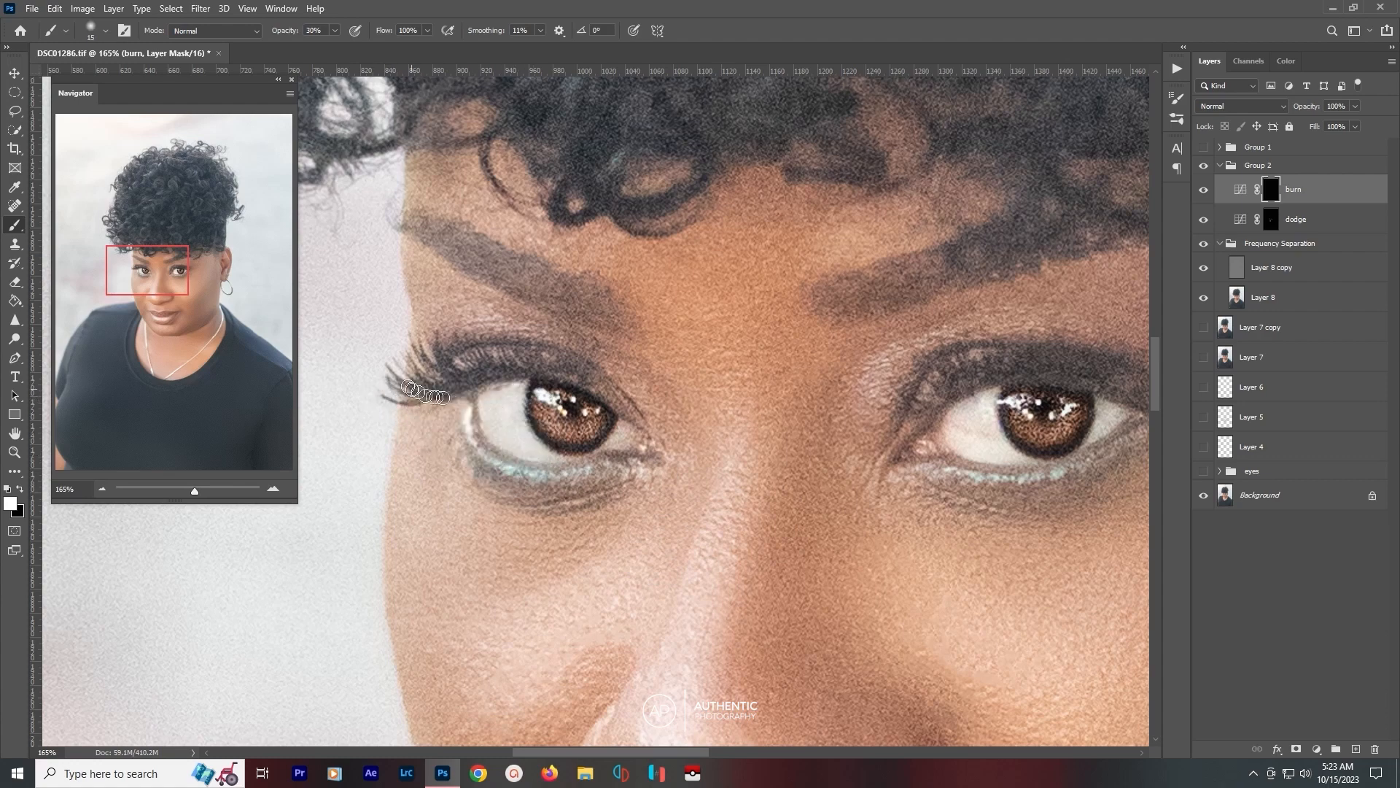
{"action": "mouse_move", "coordinate": [386, 377]}
{"action": "left_mouse_down"}
{"action": "mouse_move", "coordinate": [472, 394]}
{"action": "mouse_move", "coordinate": [405, 359]}
{"action": "mouse_move", "coordinate": [437, 383]}
{"action": "mouse_move", "coordinate": [487, 381]}
{"action": "mouse_move", "coordinate": [417, 339]}
{"action": "mouse_move", "coordinate": [461, 369]}
{"action": "mouse_move", "coordinate": [497, 368]}
{"action": "mouse_move", "coordinate": [469, 349]}
{"action": "mouse_move", "coordinate": [526, 372]}
{"action": "mouse_move", "coordinate": [509, 347]}
{"action": "mouse_move", "coordinate": [549, 374]}
{"action": "left_mouse_up"}
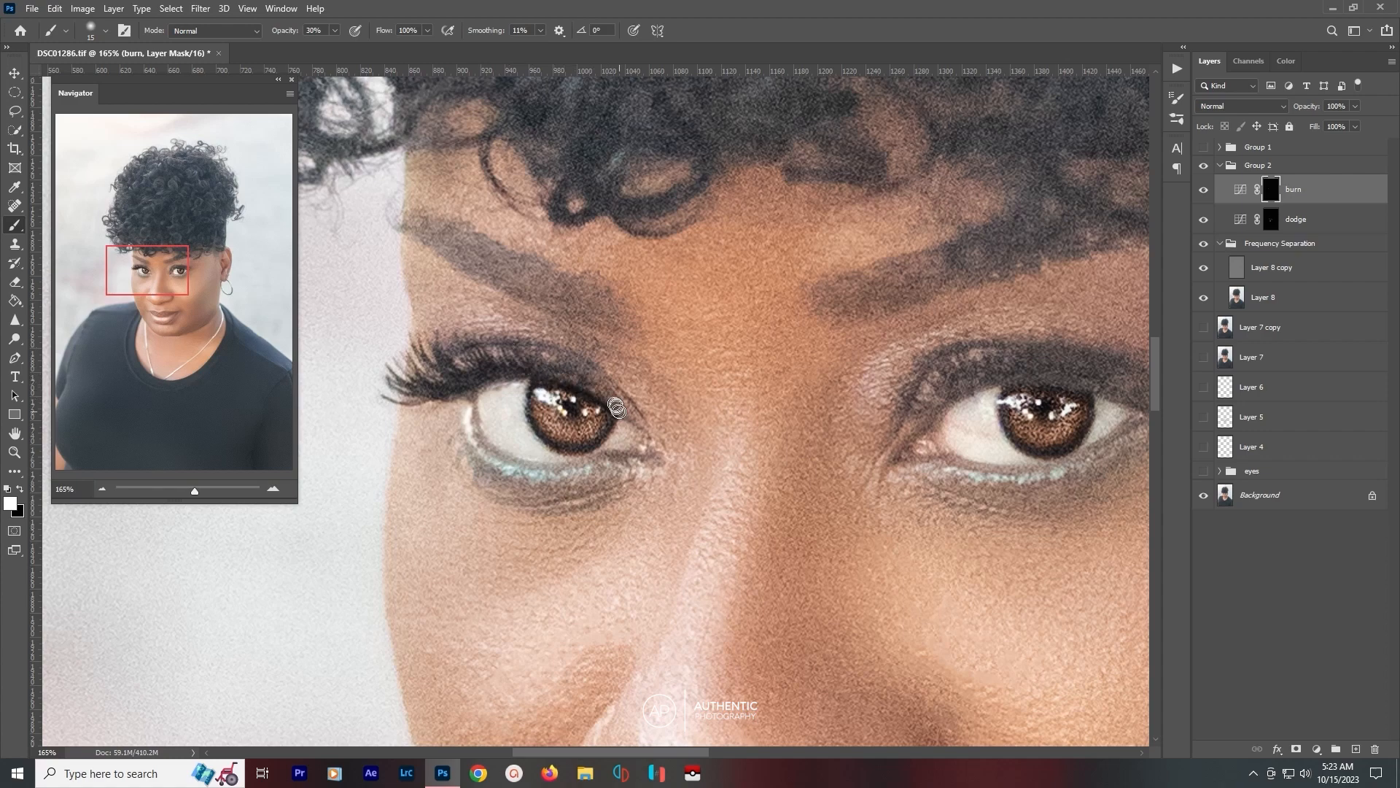
{"action": "mouse_move", "coordinate": [617, 408]}
{"action": "left_mouse_down"}
{"action": "mouse_move", "coordinate": [635, 431]}
{"action": "mouse_move", "coordinate": [615, 482]}
{"action": "mouse_move", "coordinate": [509, 495]}
{"action": "mouse_move", "coordinate": [466, 484]}
{"action": "mouse_move", "coordinate": [457, 443]}
{"action": "mouse_move", "coordinate": [492, 482]}
{"action": "mouse_move", "coordinate": [540, 496]}
{"action": "mouse_move", "coordinate": [659, 476]}
{"action": "left_mouse_up"}
Darken the upper and lower lash lines of the eye on the earring side on the burn mask, using a 20 to 30 px brush.
{"action": "key", "text": "bracketright"}
{"action": "key", "text": "bracketright"}
{"action": "left_click_drag", "start_coordinate": [1000, 540], "coordinate": [892, 536]}
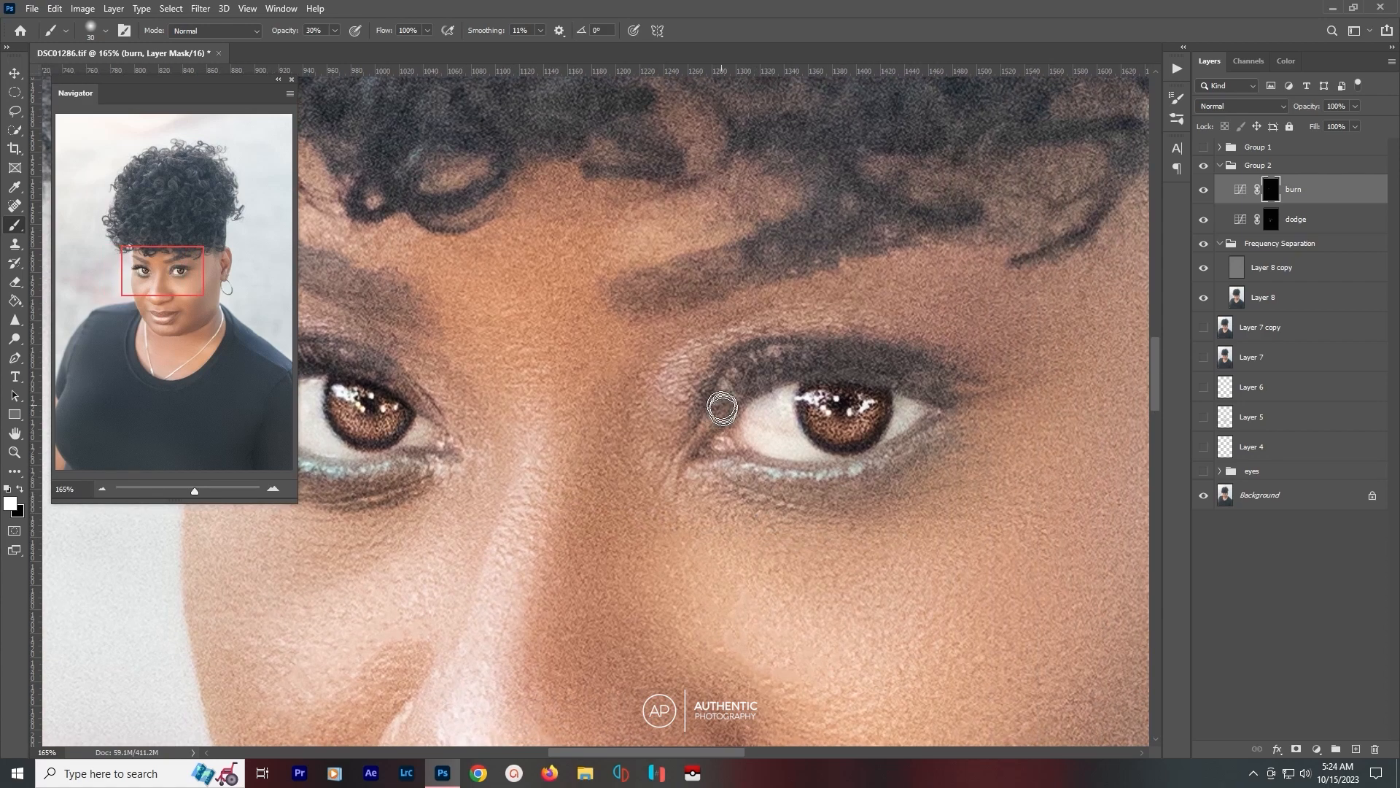
{"action": "mouse_move", "coordinate": [722, 407]}
{"action": "left_mouse_down"}
{"action": "mouse_move", "coordinate": [747, 386]}
{"action": "mouse_move", "coordinate": [752, 354]}
{"action": "mouse_move", "coordinate": [764, 370]}
{"action": "mouse_move", "coordinate": [890, 371]}
{"action": "mouse_move", "coordinate": [950, 394]}
{"action": "mouse_move", "coordinate": [939, 439]}
{"action": "left_mouse_up"}
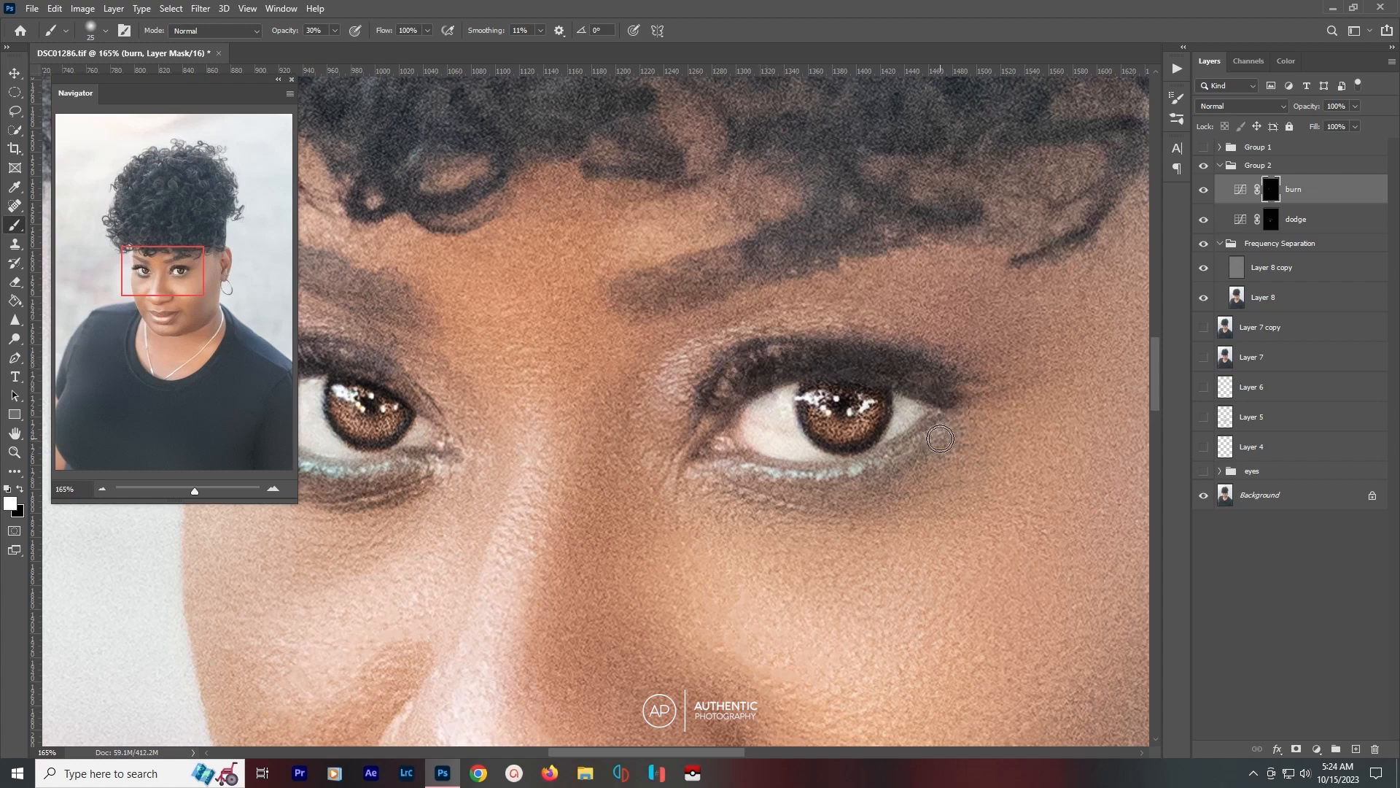
{"action": "key", "text": "bracketleft"}
{"action": "mouse_move", "coordinate": [741, 479]}
{"action": "left_mouse_down"}
{"action": "mouse_move", "coordinate": [833, 490]}
{"action": "mouse_move", "coordinate": [887, 476]}
{"action": "mouse_move", "coordinate": [965, 395]}
{"action": "left_mouse_up"}
{"action": "key", "text": "ctrl+0"}
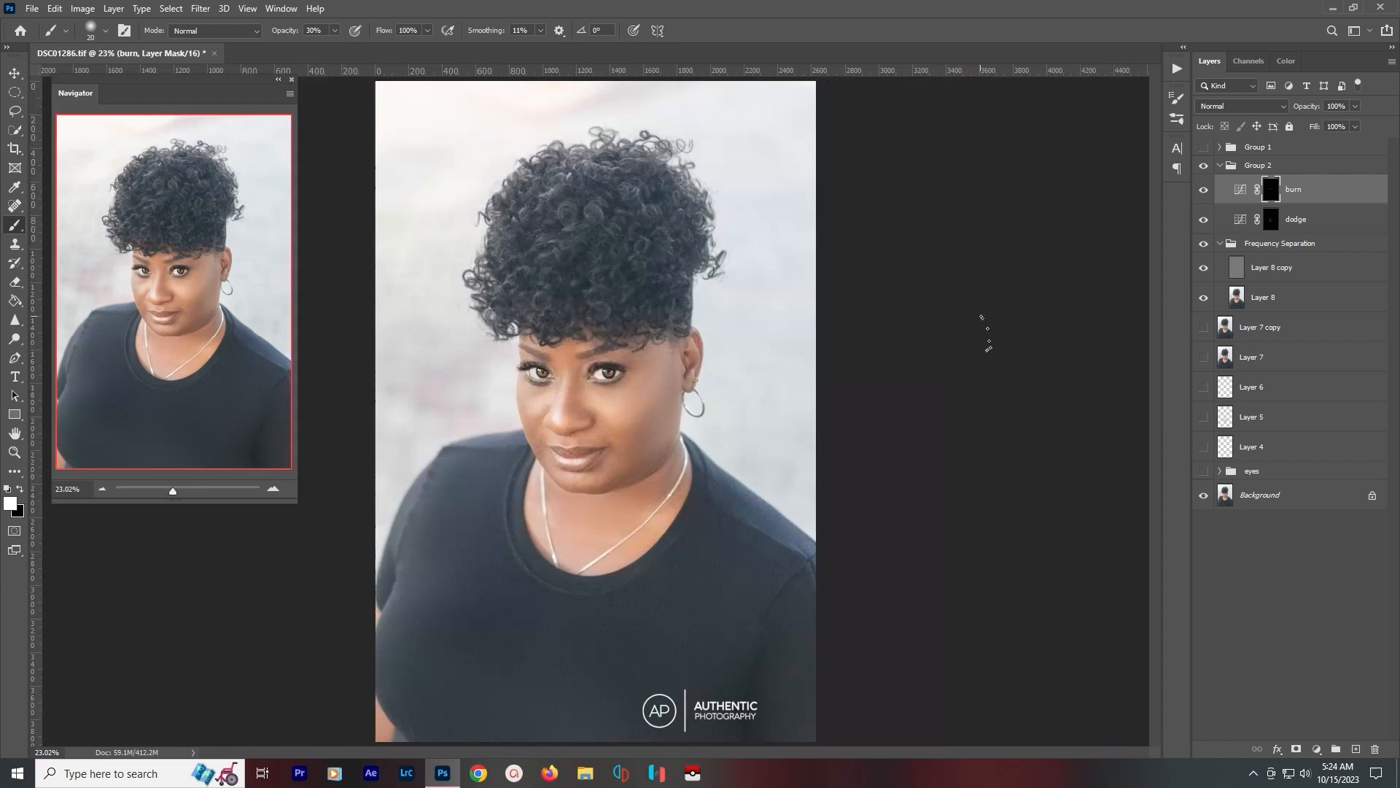
Lower the brush opacity to 10% and darken the shaded side of the nose bridge on the burn mask.
{"action": "scroll", "coordinate": [610, 396], "scroll_direction": "up", "scroll_amount": 7}
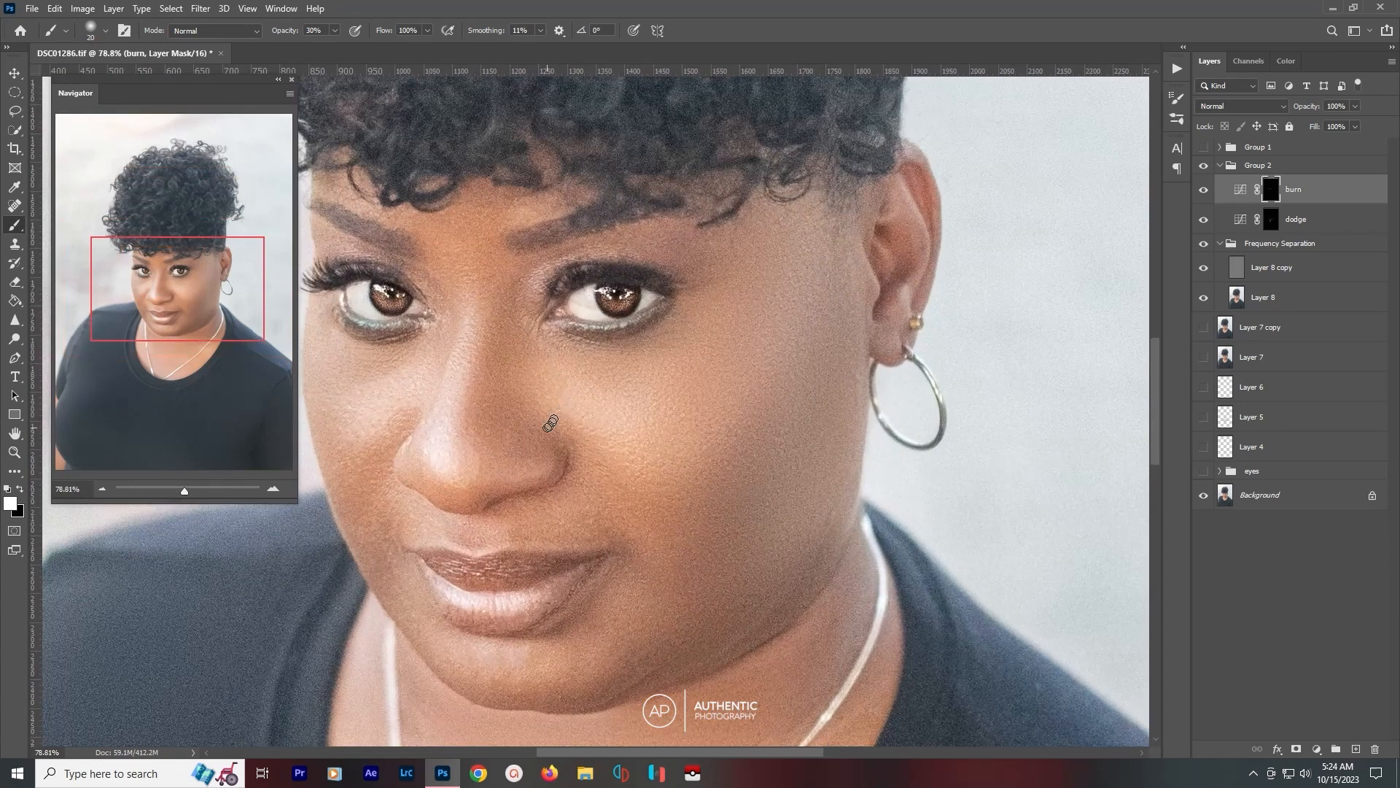
{"action": "left_click_drag", "start_coordinate": [550, 426], "coordinate": [732, 404]}
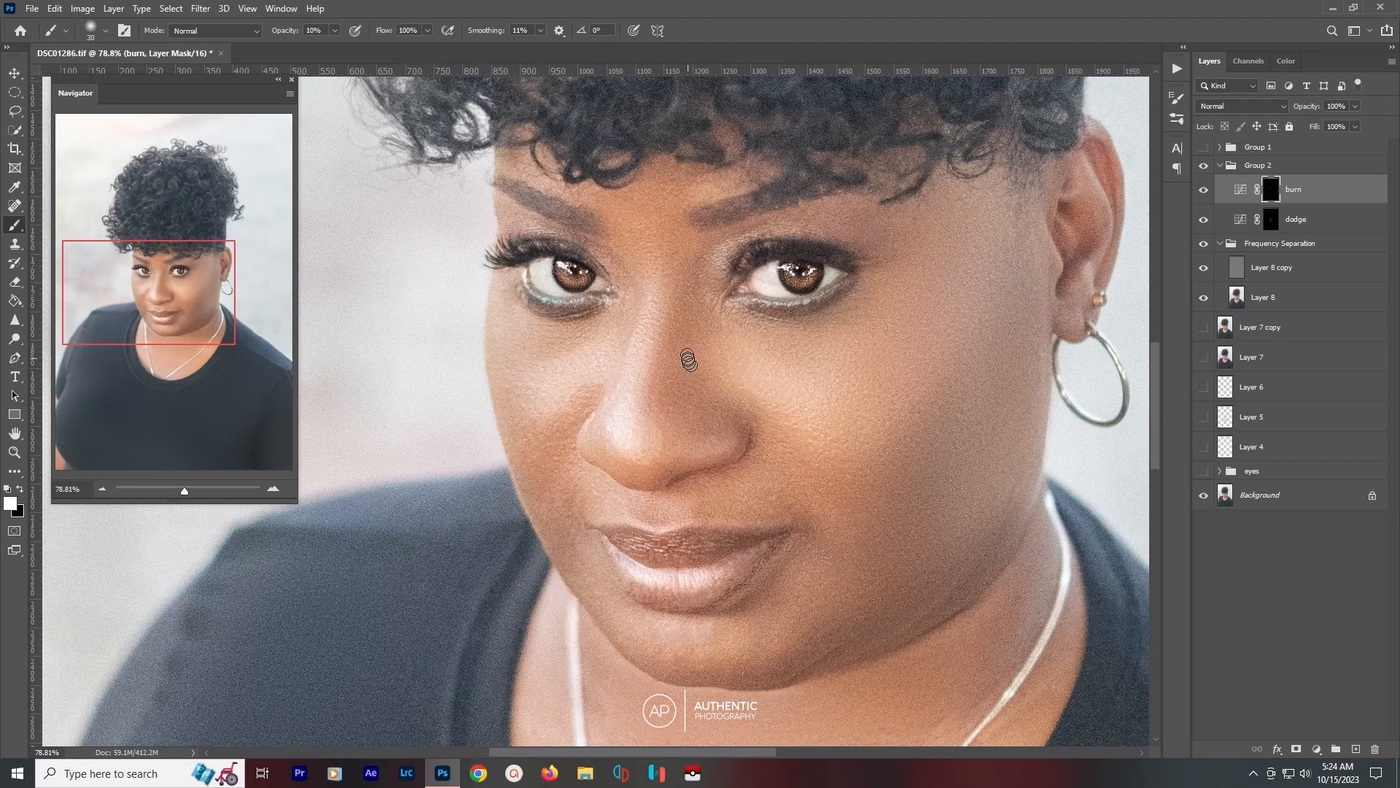
{"action": "key", "text": "bracketright"}
{"action": "mouse_move", "coordinate": [688, 292]}
{"action": "left_mouse_down"}
{"action": "mouse_move", "coordinate": [660, 401]}
{"action": "mouse_move", "coordinate": [681, 416]}
{"action": "mouse_move", "coordinate": [669, 416]}
{"action": "mouse_move", "coordinate": [687, 407]}
{"action": "left_mouse_up"}
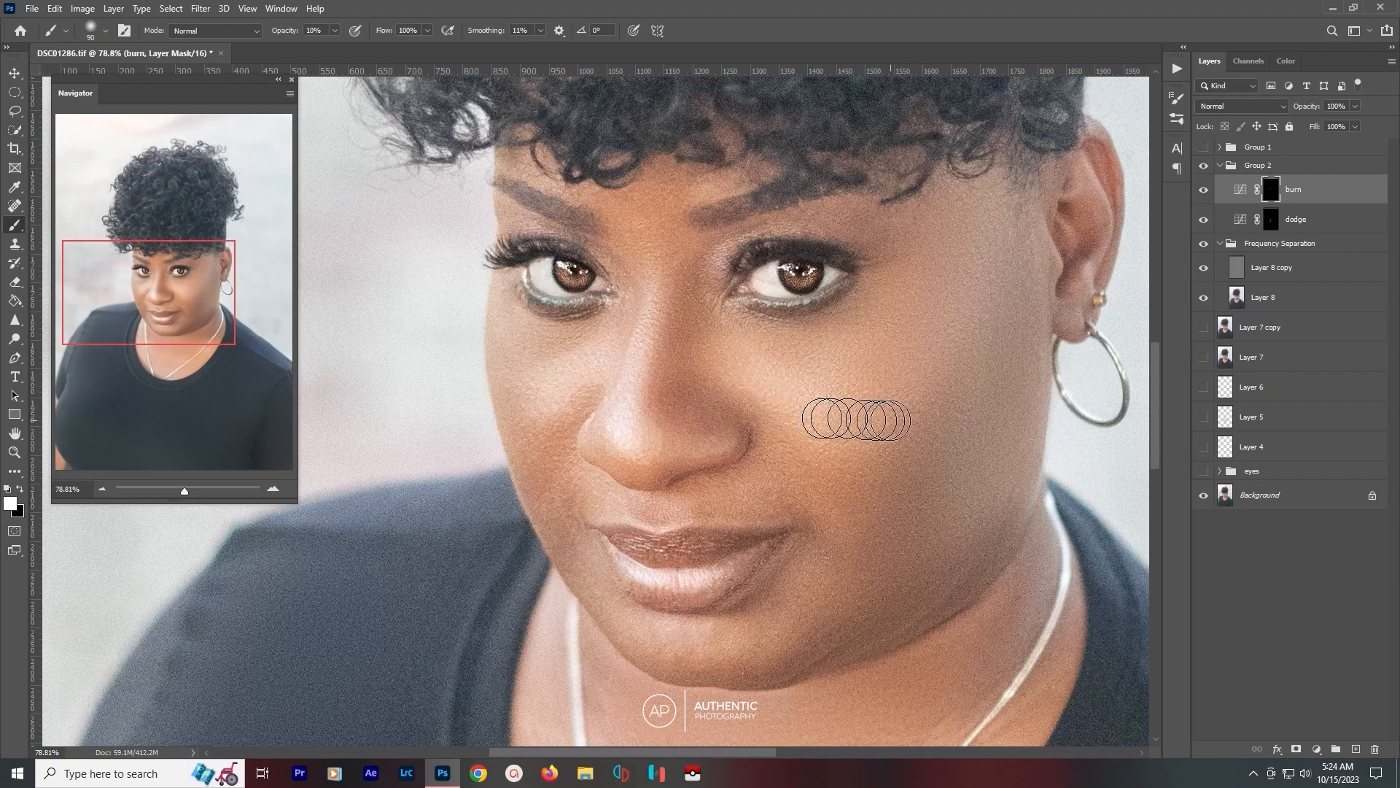
Contour the temple and outer cheek on the earring side on the burn mask, enlarging the brush to 175 px.
{"action": "key", "text": "bracketright"}
{"action": "key", "text": "bracketright"}
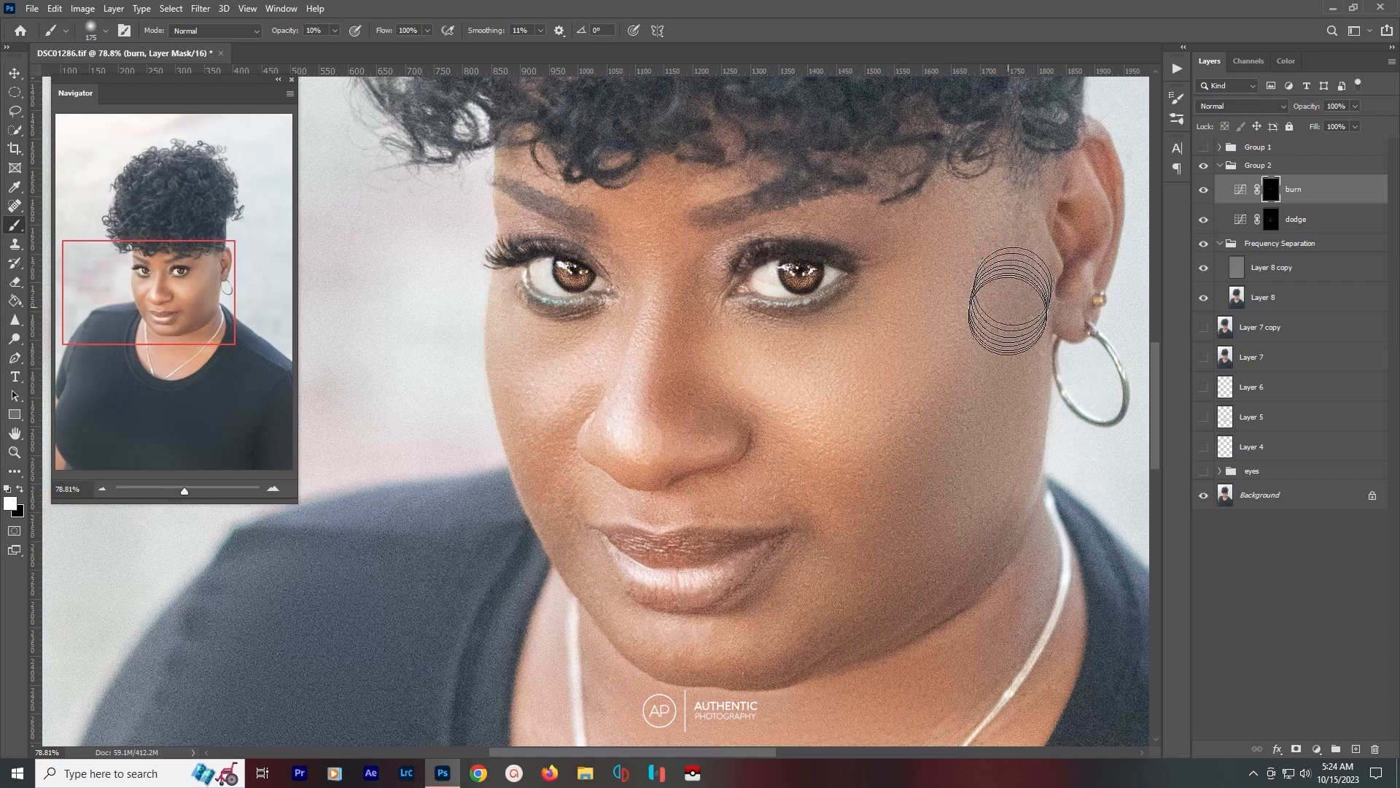
{"action": "mouse_move", "coordinate": [957, 426]}
{"action": "left_mouse_down"}
{"action": "mouse_move", "coordinate": [870, 479]}
{"action": "mouse_move", "coordinate": [967, 492]}
{"action": "left_mouse_up"}
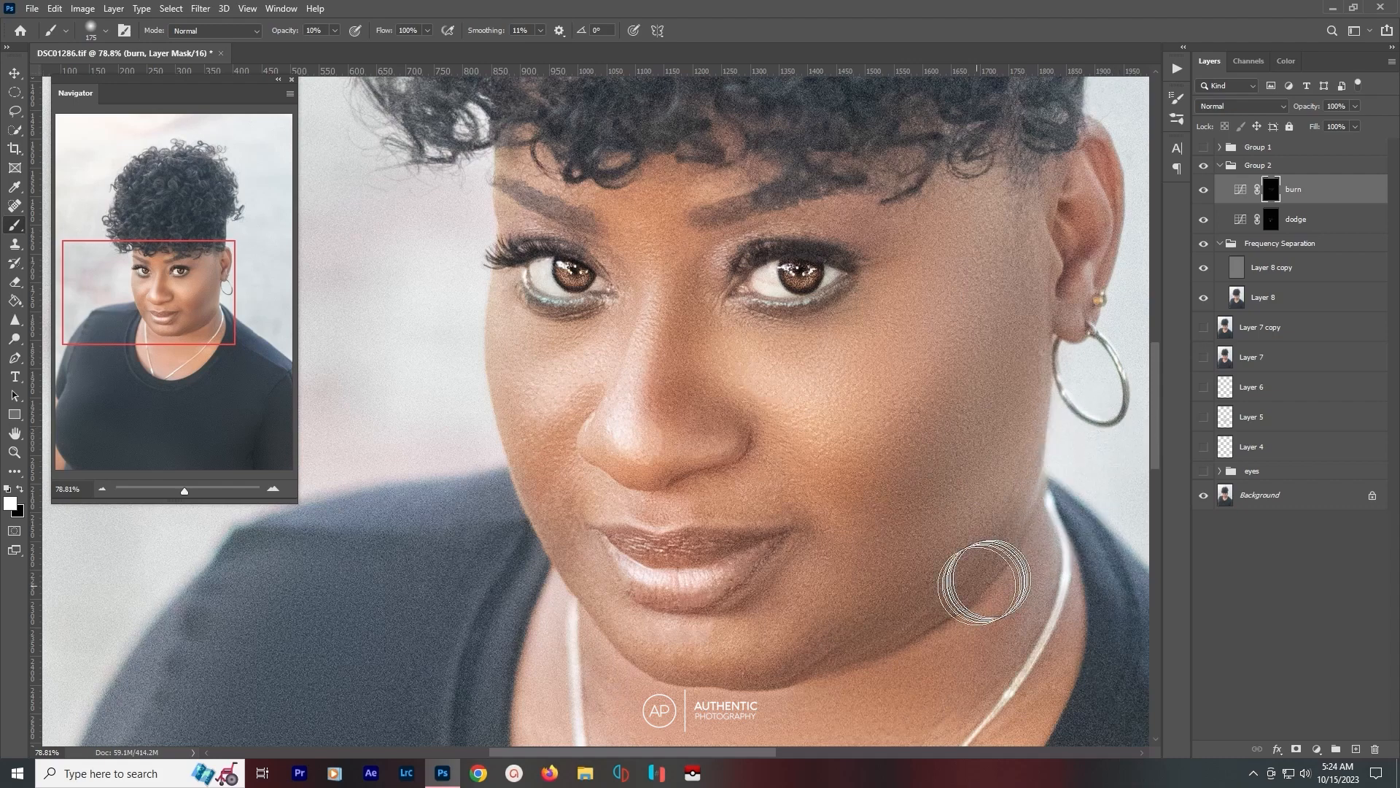
Deepen the shadow along the jawline and beside the mouth corner on the burn mask, reducing the brush to 70 px.
{"action": "key", "text": "bracketleft"}
{"action": "key", "text": "bracketleft"}
{"action": "key", "text": "bracketleft"}
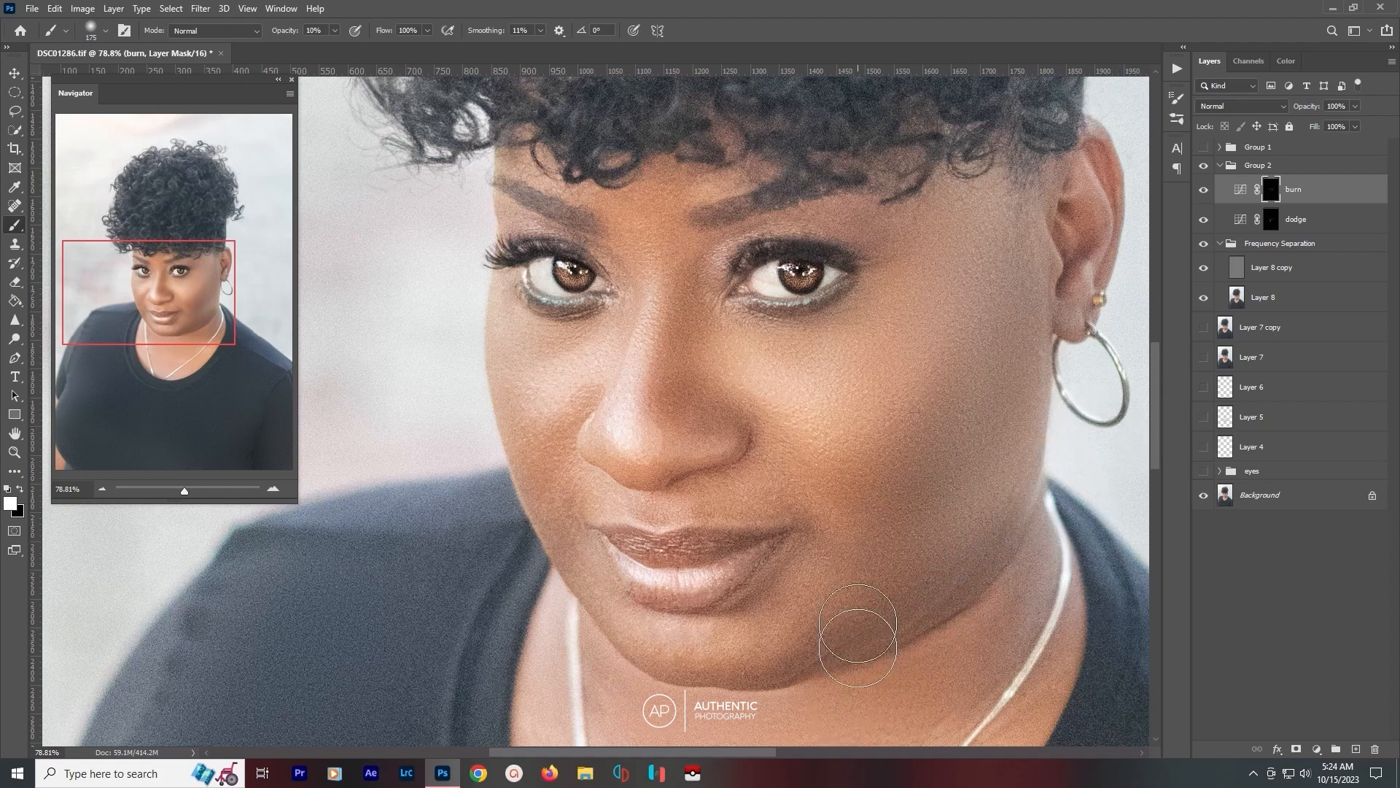
{"action": "key", "text": "bracketleft"}
{"action": "key", "text": "bracketleft"}
{"action": "key", "text": "bracketleft"}
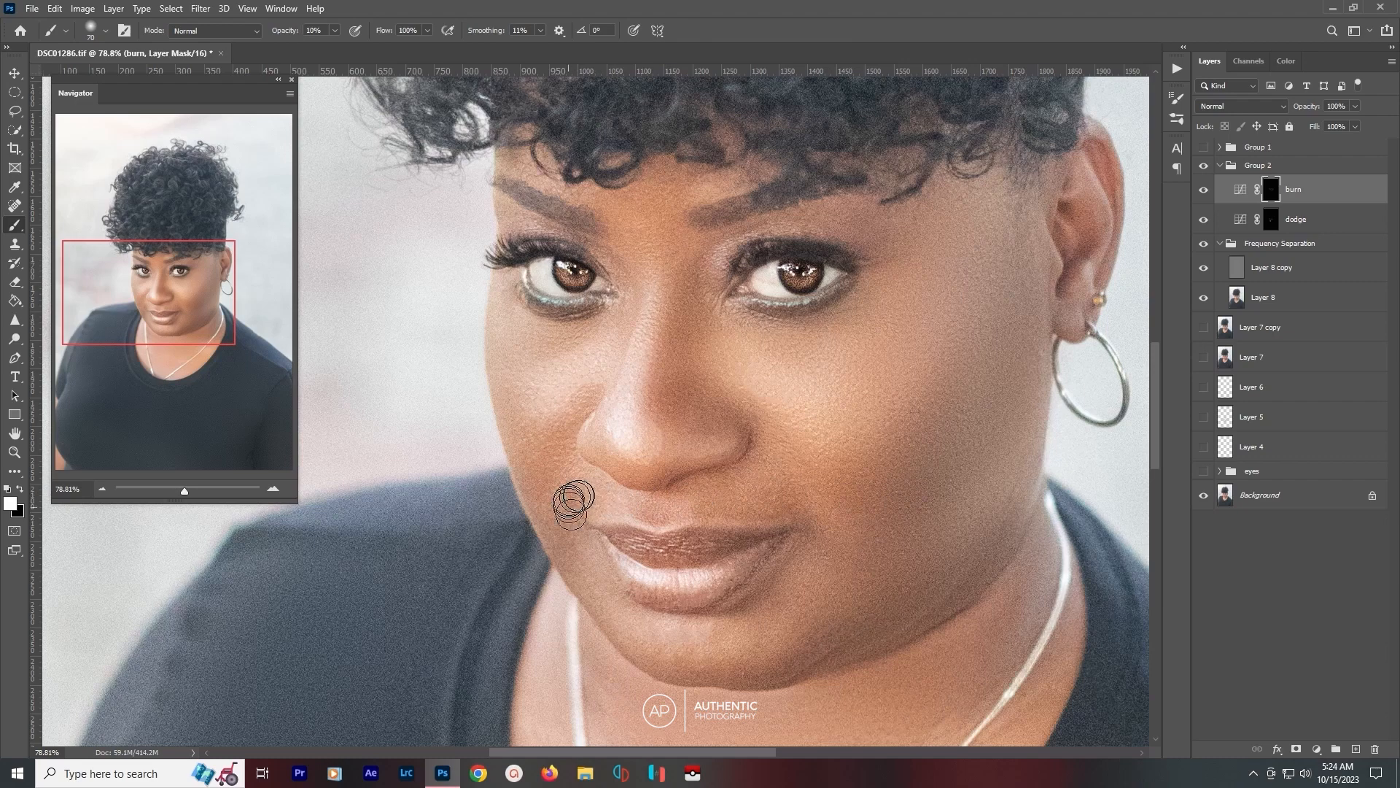
Compare the whole portrait with Group 2 hidden and shown.
{"action": "key", "text": "ctrl+0"}
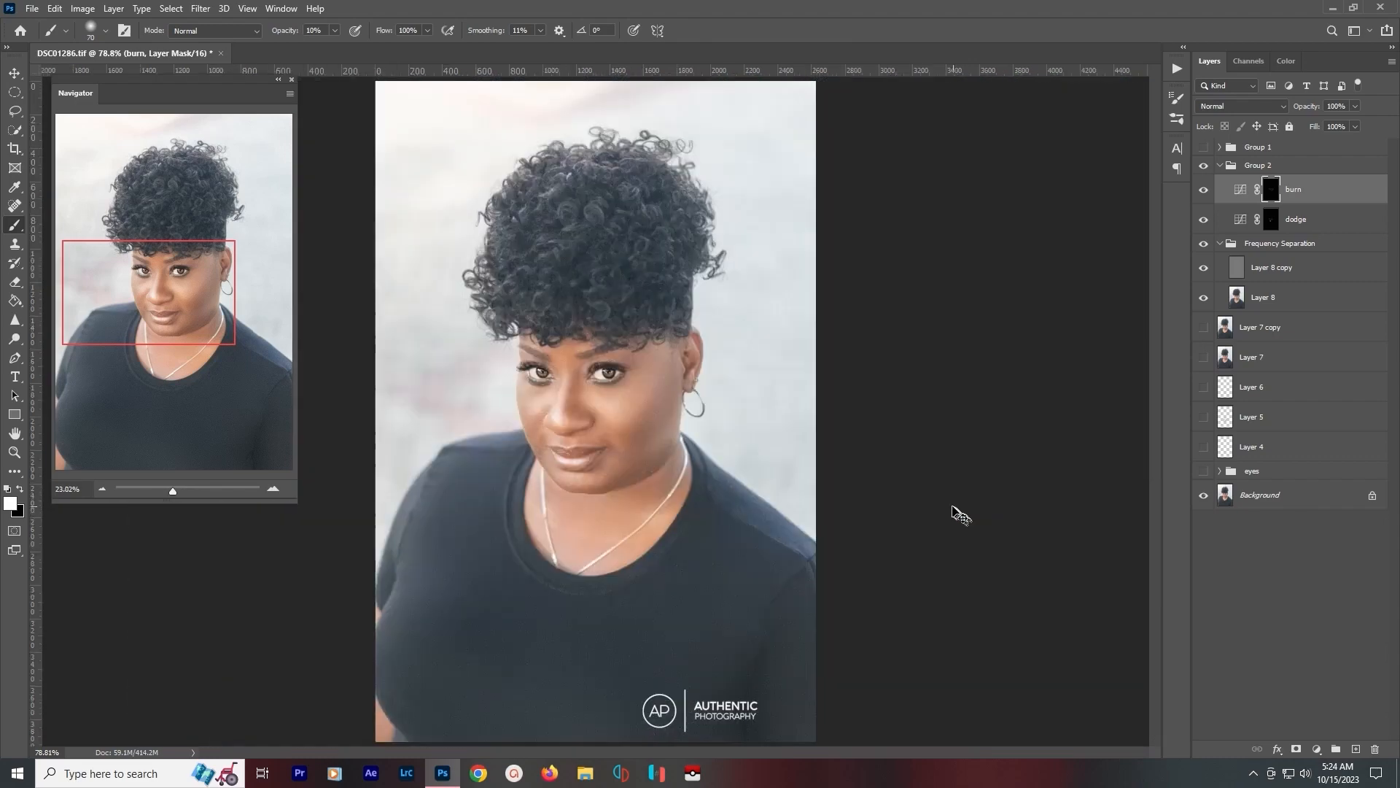
{"action": "left_click", "coordinate": [1204, 166]}
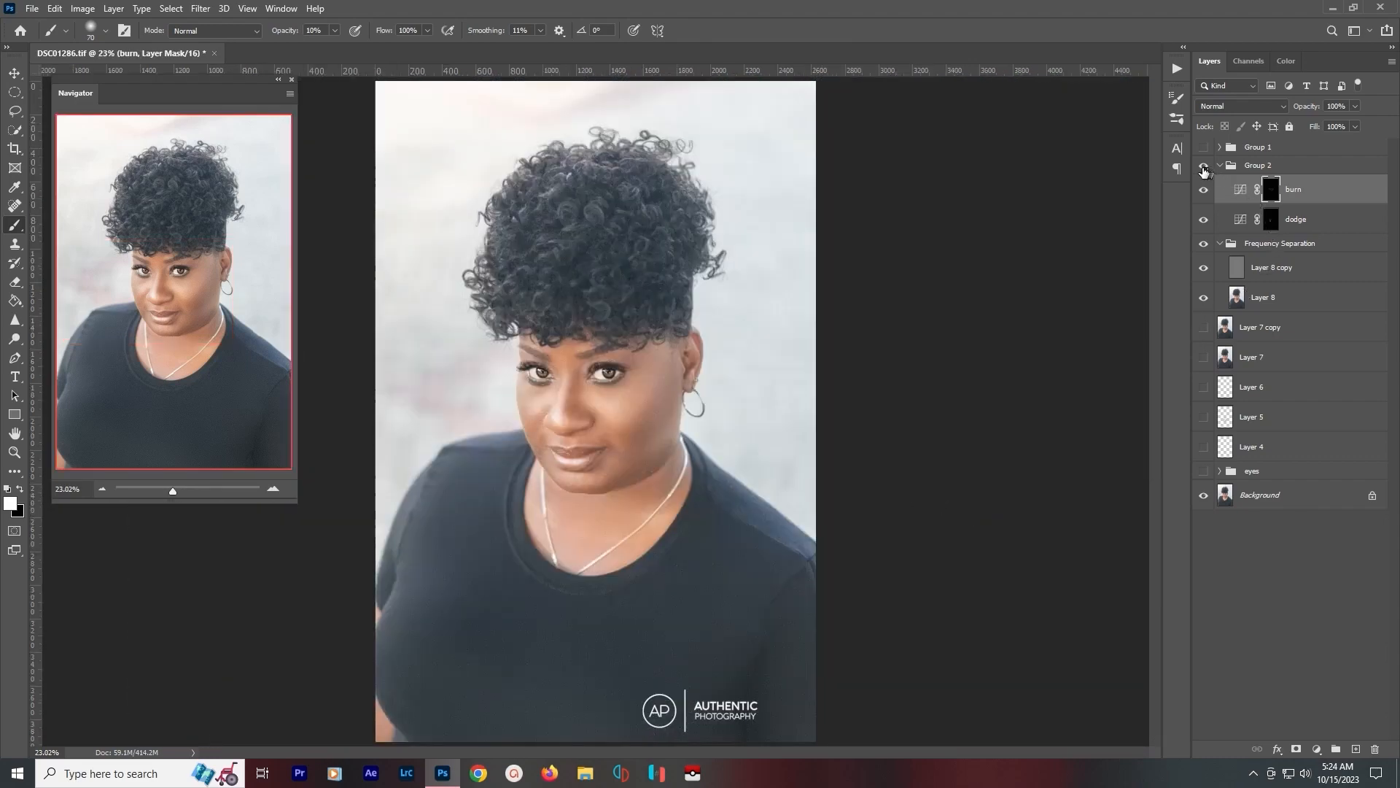
{"action": "left_click", "coordinate": [1204, 167]}
{"action": "left_click", "coordinate": [1204, 167]}
{"action": "left_click", "coordinate": [1204, 168]}
{"action": "left_click", "coordinate": [1204, 168]}
{"action": "left_click", "coordinate": [1204, 168]}
{"action": "left_click", "coordinate": [1205, 167]}
{"action": "left_click", "coordinate": [1204, 167]}
Collapse the Frequency Separation group and toggle the visibility of Group 2 again to compare the retouching.
{"action": "left_click", "coordinate": [1220, 243]}
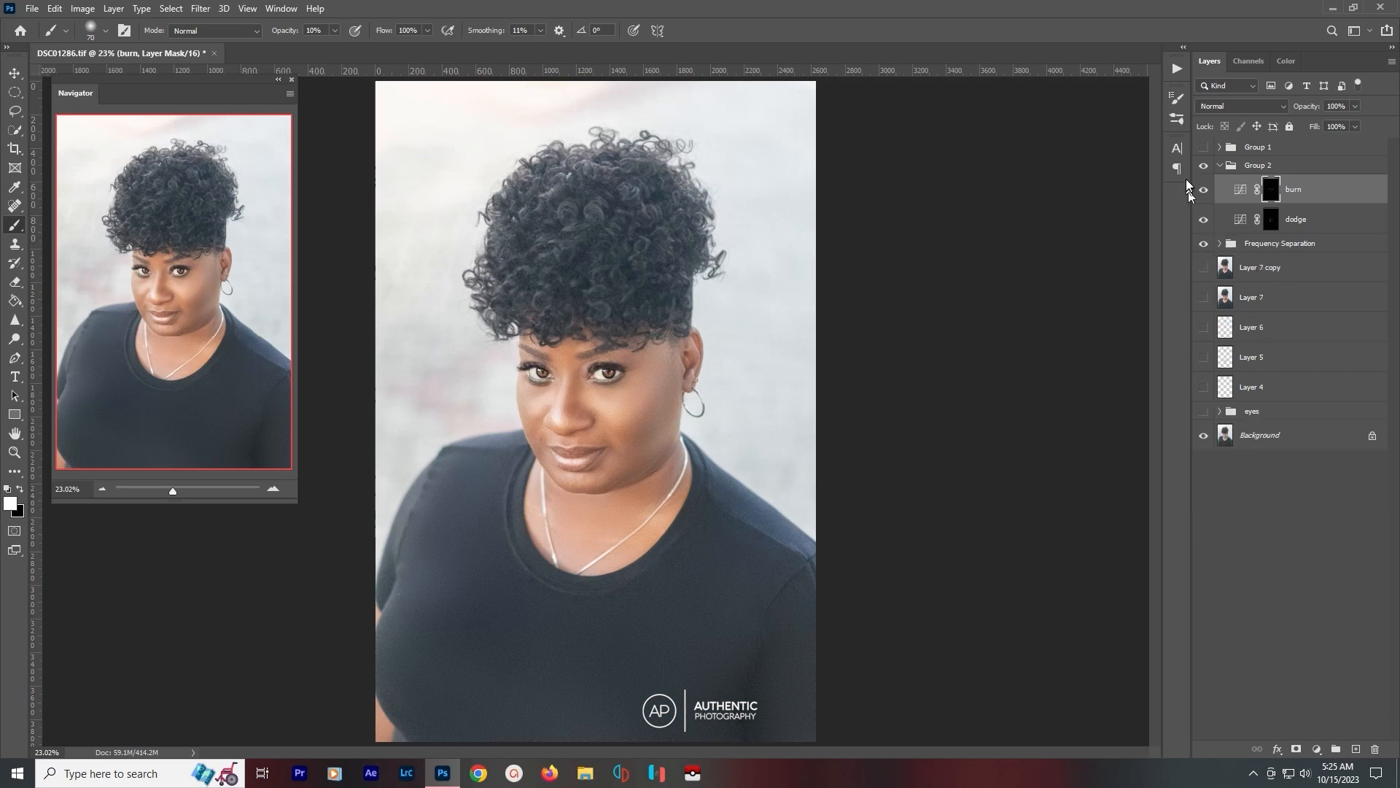
{"action": "left_click", "coordinate": [1203, 170]}
{"action": "left_click", "coordinate": [1205, 169]}
{"action": "left_click", "coordinate": [1204, 170]}
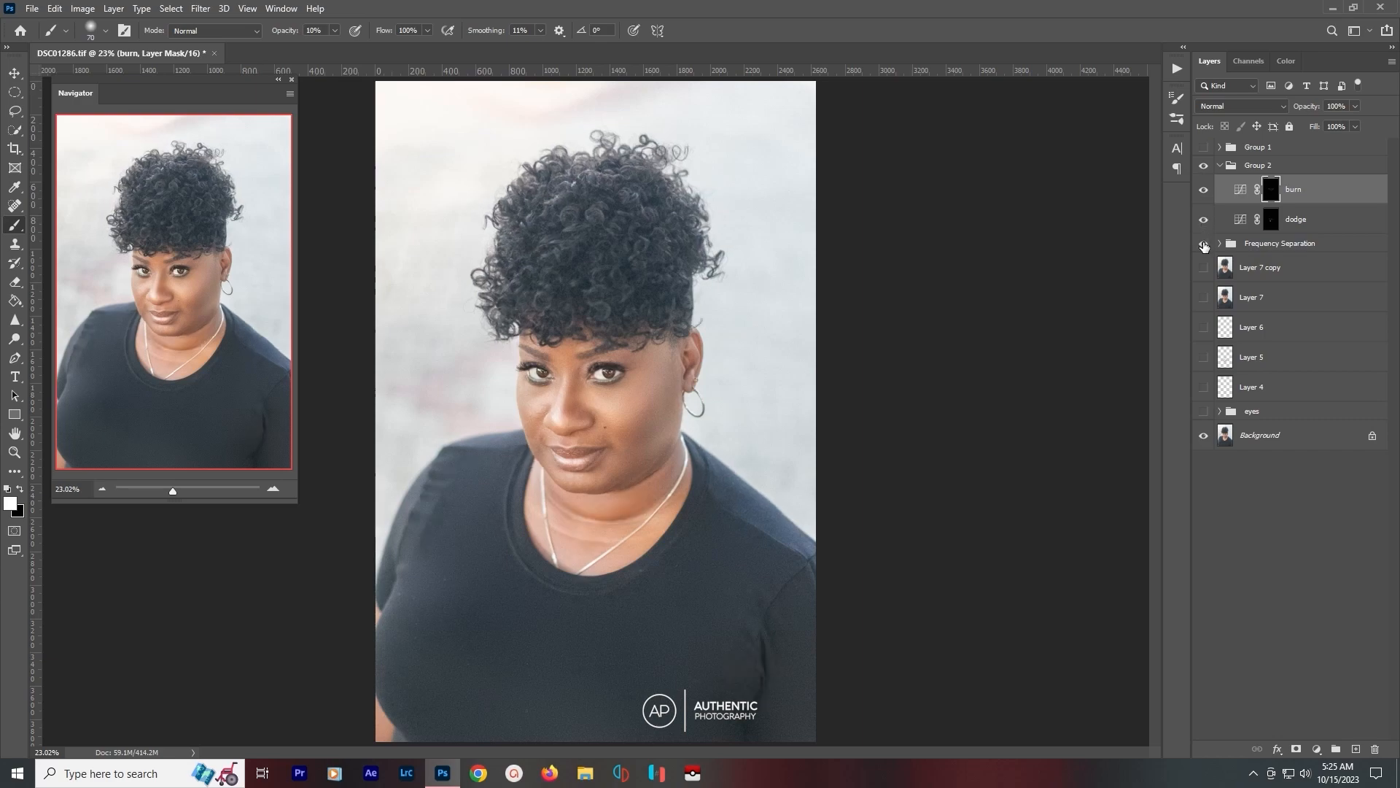
Darken the shadowed parts of the hoop earring on the burn mask with a 25 px brush at 40% opacity.
{"action": "left_click", "coordinate": [1204, 170]}
{"action": "scroll", "coordinate": [624, 328], "scroll_direction": "up", "scroll_amount": 3}
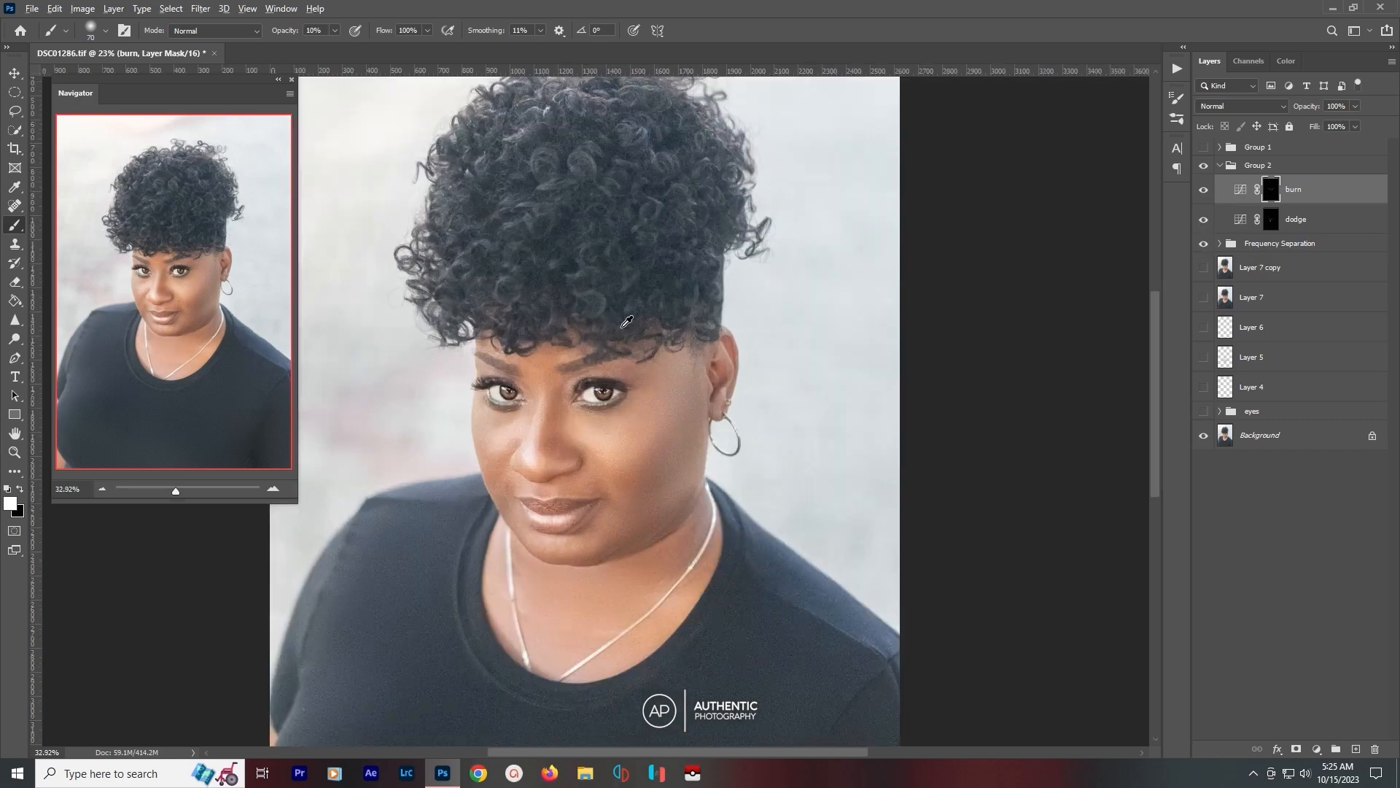
{"action": "scroll", "coordinate": [642, 350], "scroll_direction": "up", "scroll_amount": 4}
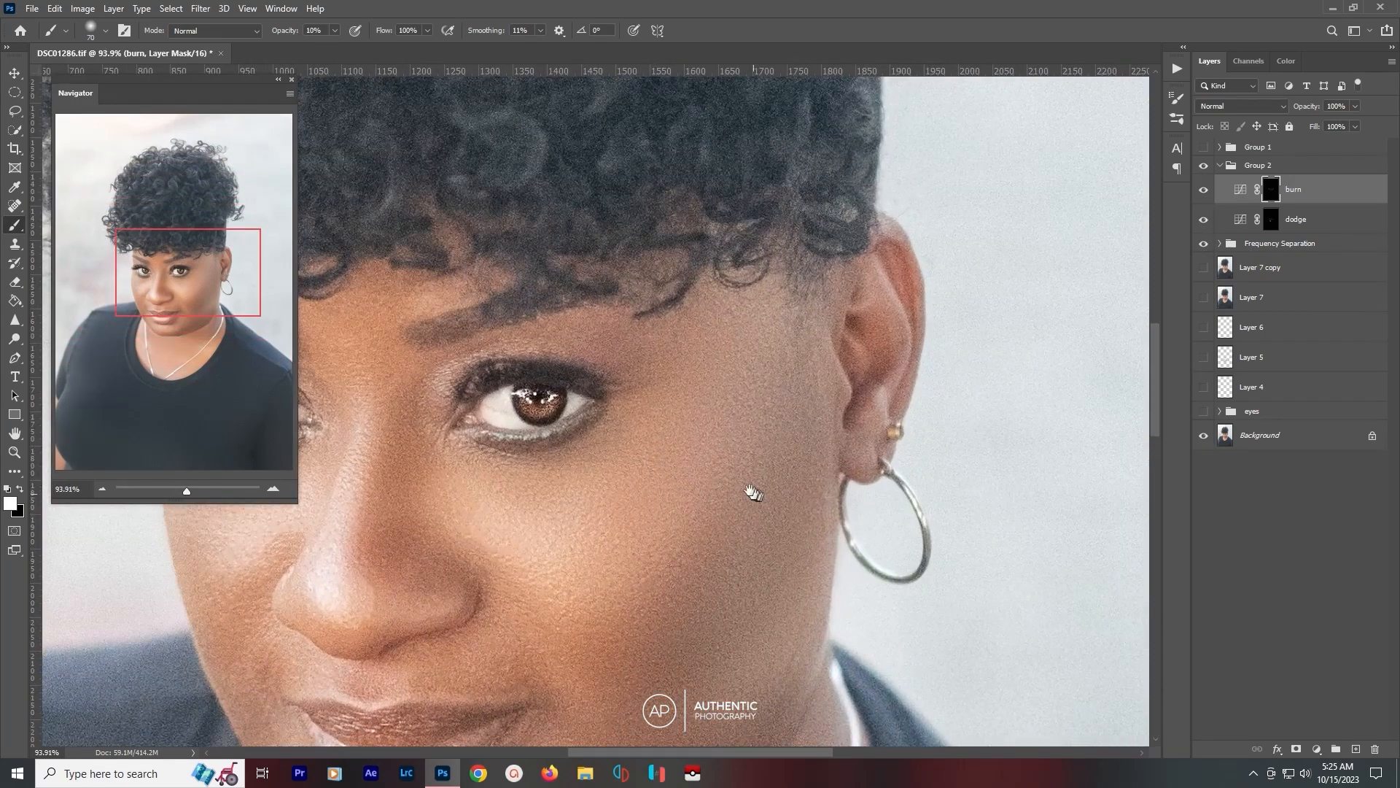
{"action": "left_click_drag", "start_coordinate": [751, 484], "coordinate": [702, 326]}
{"action": "scroll", "coordinate": [884, 369], "scroll_direction": "up", "scroll_amount": 2}
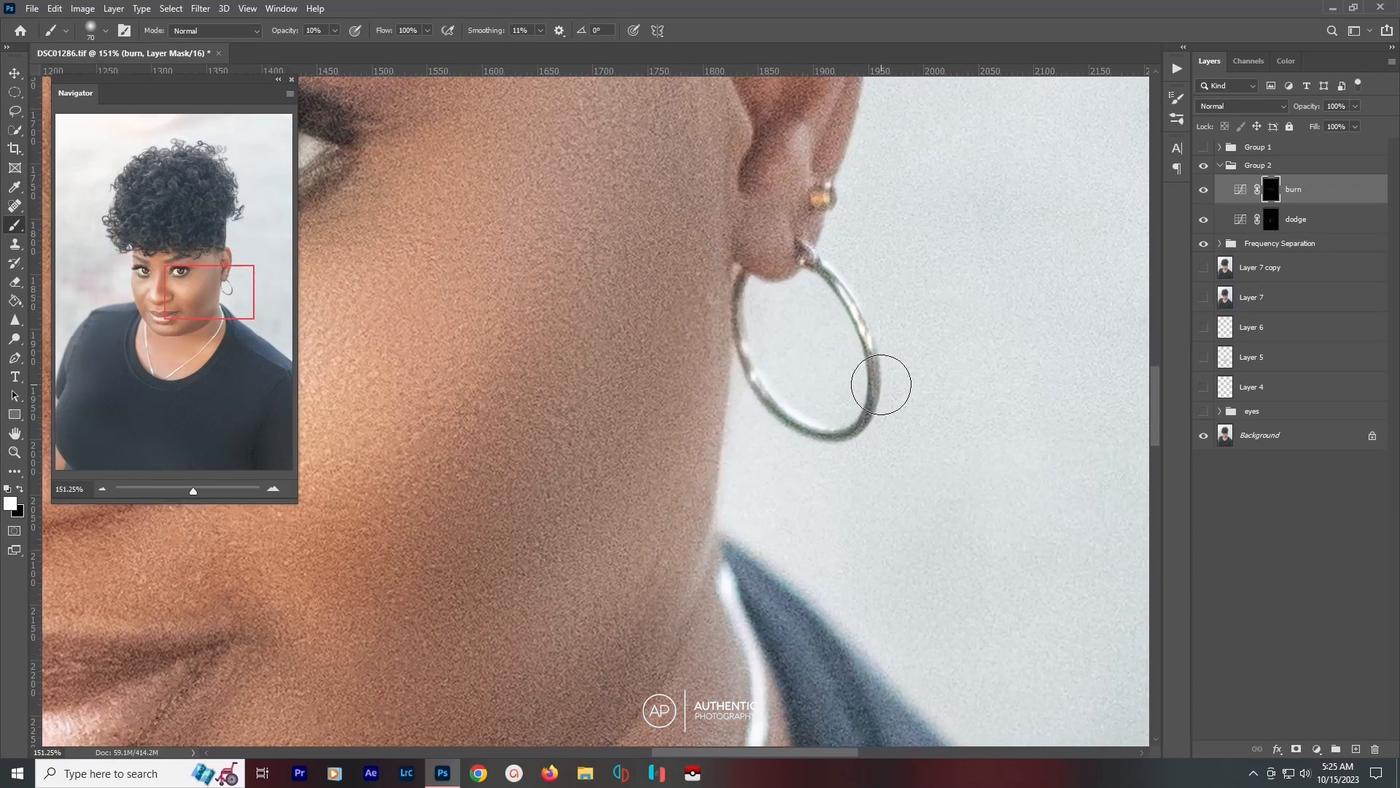
{"action": "key", "text": "bracketleft"}
{"action": "key", "text": "bracketleft"}
{"action": "key", "text": "bracketleft"}
{"action": "key", "text": "bracketleft"}
{"action": "key", "text": "bracketleft"}
{"action": "mouse_move", "coordinate": [875, 364]}
{"action": "left_mouse_down"}
{"action": "mouse_move", "coordinate": [846, 430]}
{"action": "mouse_move", "coordinate": [801, 423]}
{"action": "mouse_move", "coordinate": [773, 392]}
{"action": "left_mouse_up"}
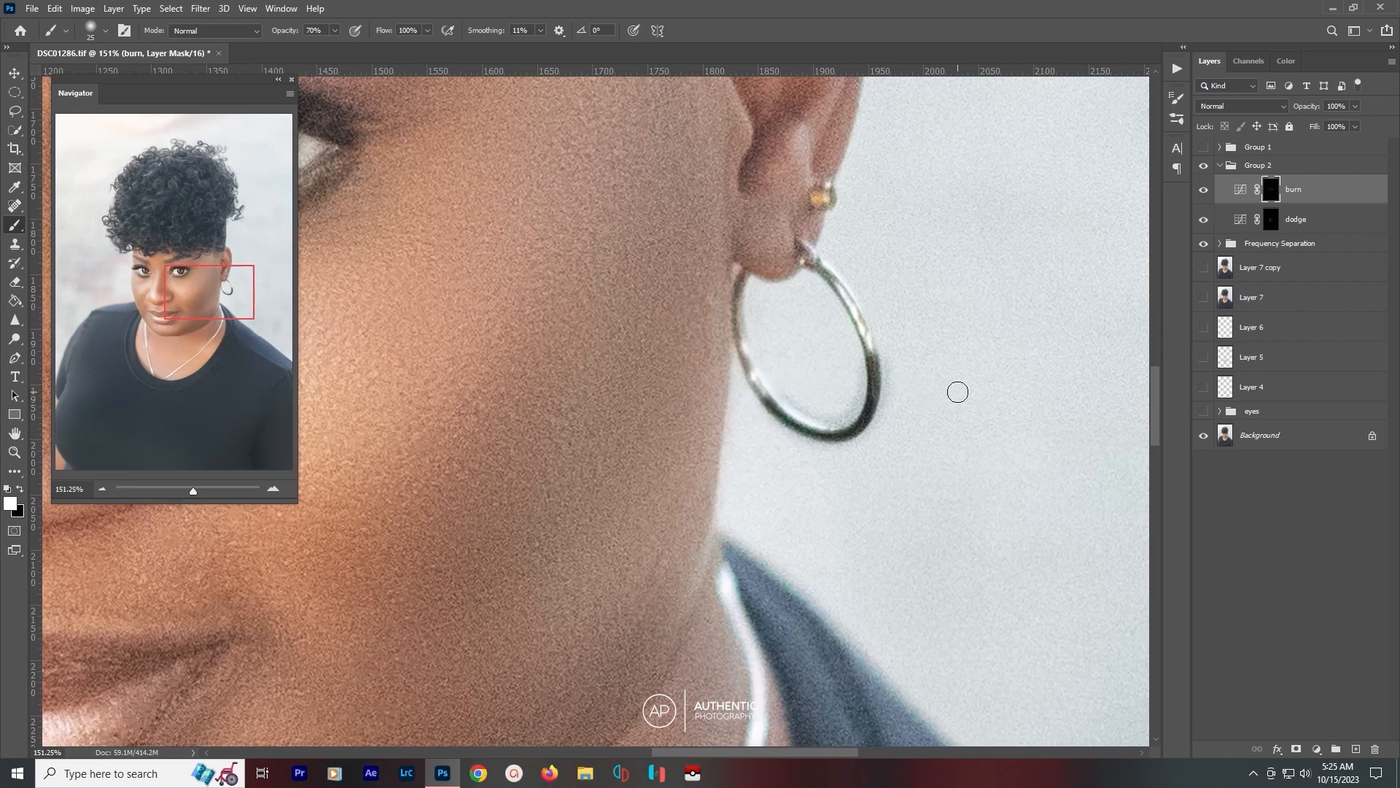
{"action": "key", "text": "ctrl+z"}
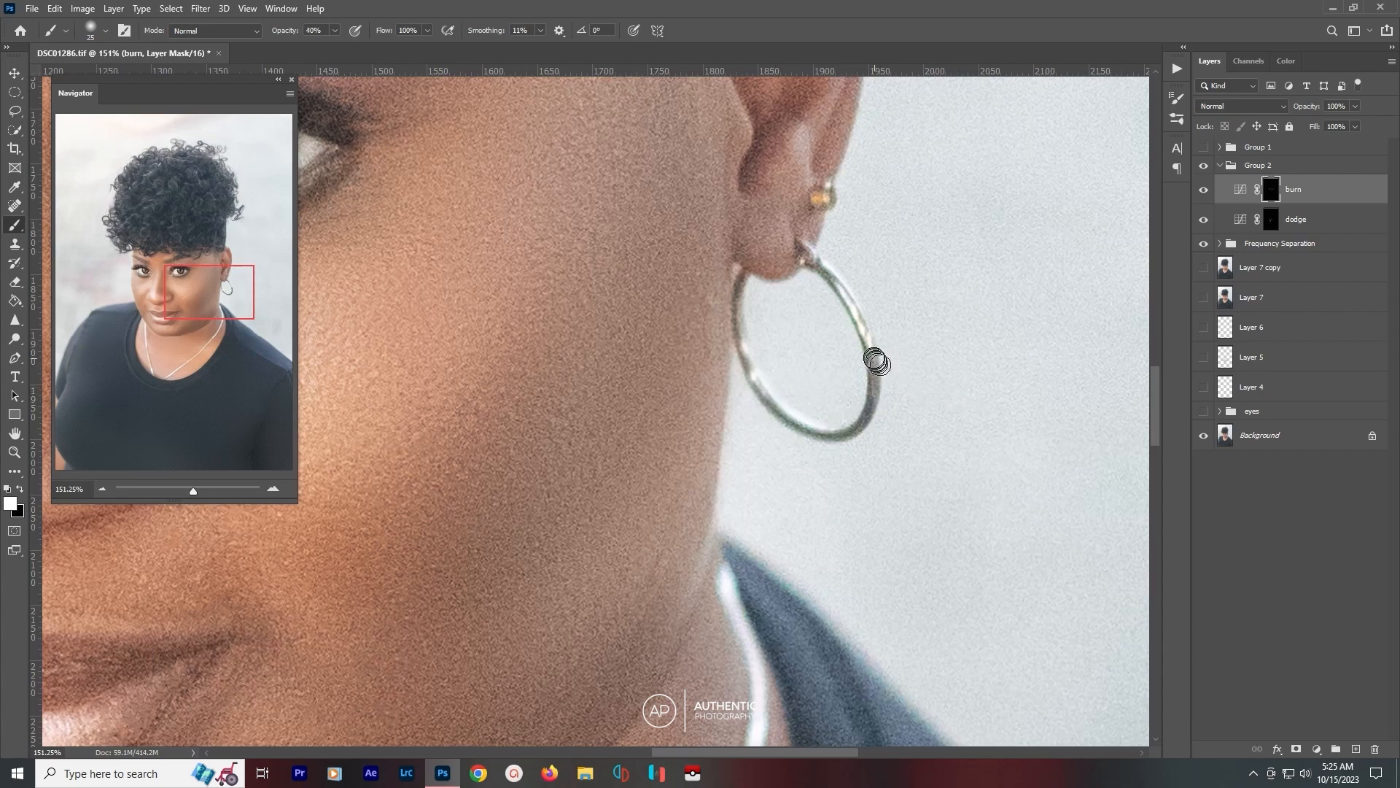
{"action": "mouse_move", "coordinate": [866, 398]}
{"action": "left_mouse_down"}
{"action": "mouse_move", "coordinate": [860, 422]}
{"action": "mouse_move", "coordinate": [821, 437]}
{"action": "mouse_move", "coordinate": [775, 417]}
{"action": "mouse_move", "coordinate": [745, 366]}
{"action": "mouse_move", "coordinate": [744, 288]}
{"action": "mouse_move", "coordinate": [844, 275]}
{"action": "mouse_move", "coordinate": [806, 254]}
{"action": "left_mouse_up"}
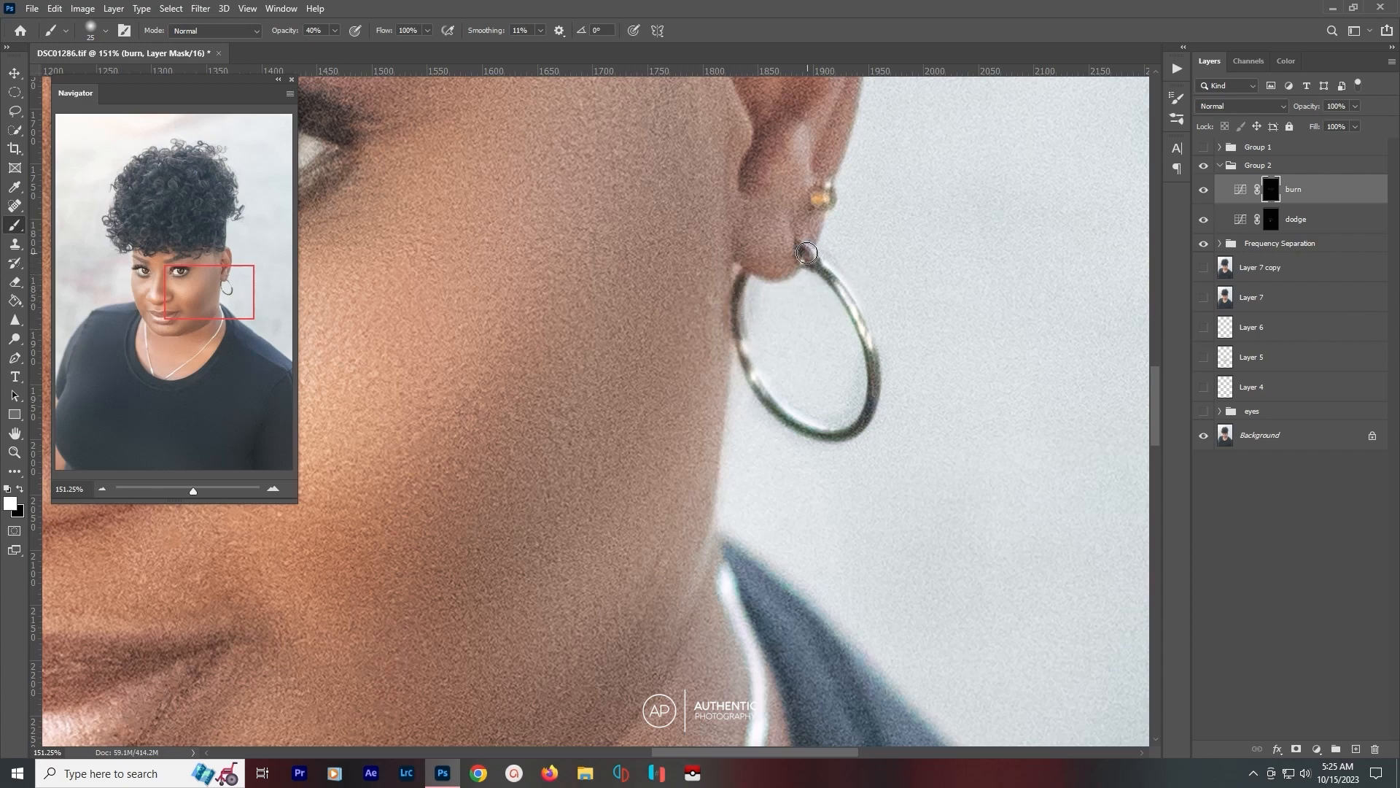
Brighten the highlights along the hoop earring on the dodge mask with the 25 px brush at 40% opacity.
{"action": "left_click", "coordinate": [1273, 220]}
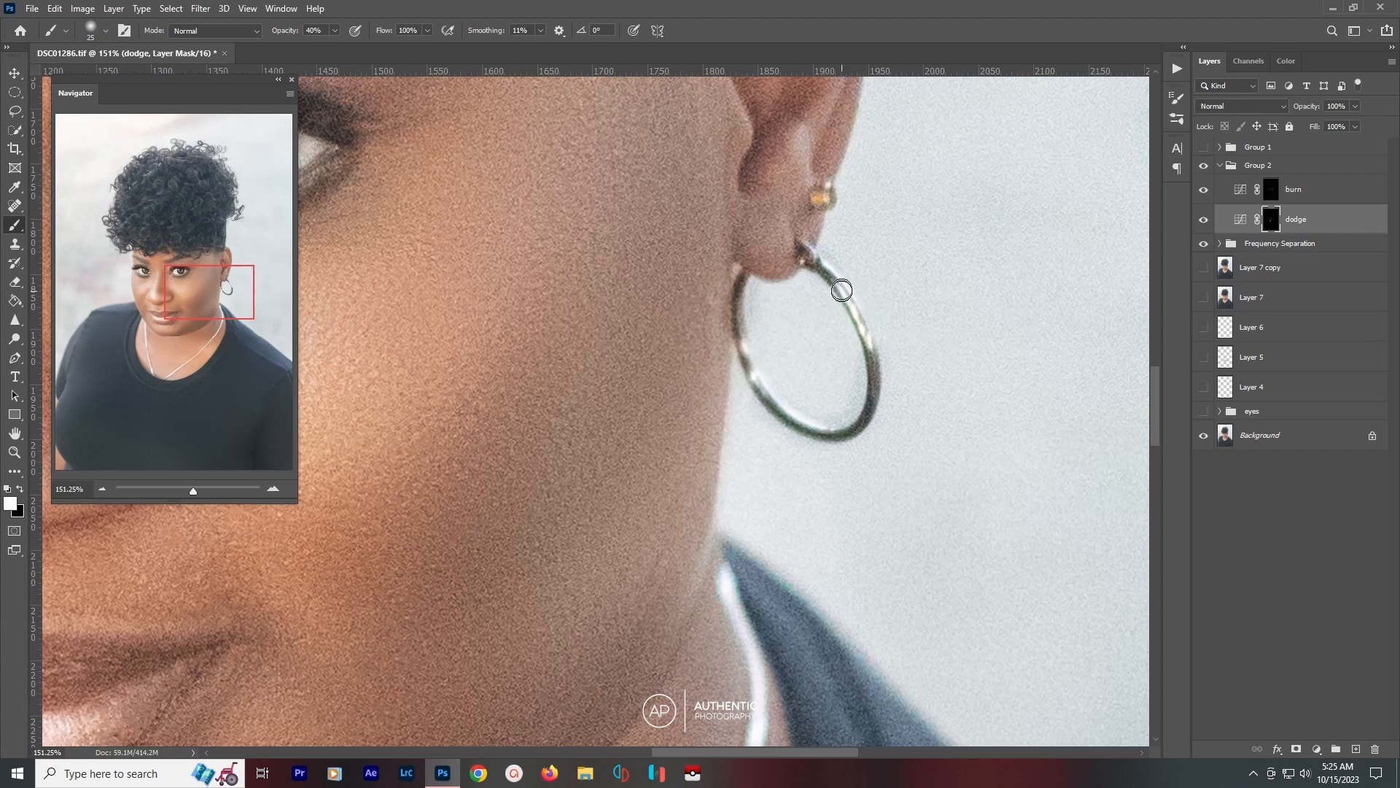
{"action": "left_click_drag", "start_coordinate": [841, 291], "coordinate": [871, 357]}
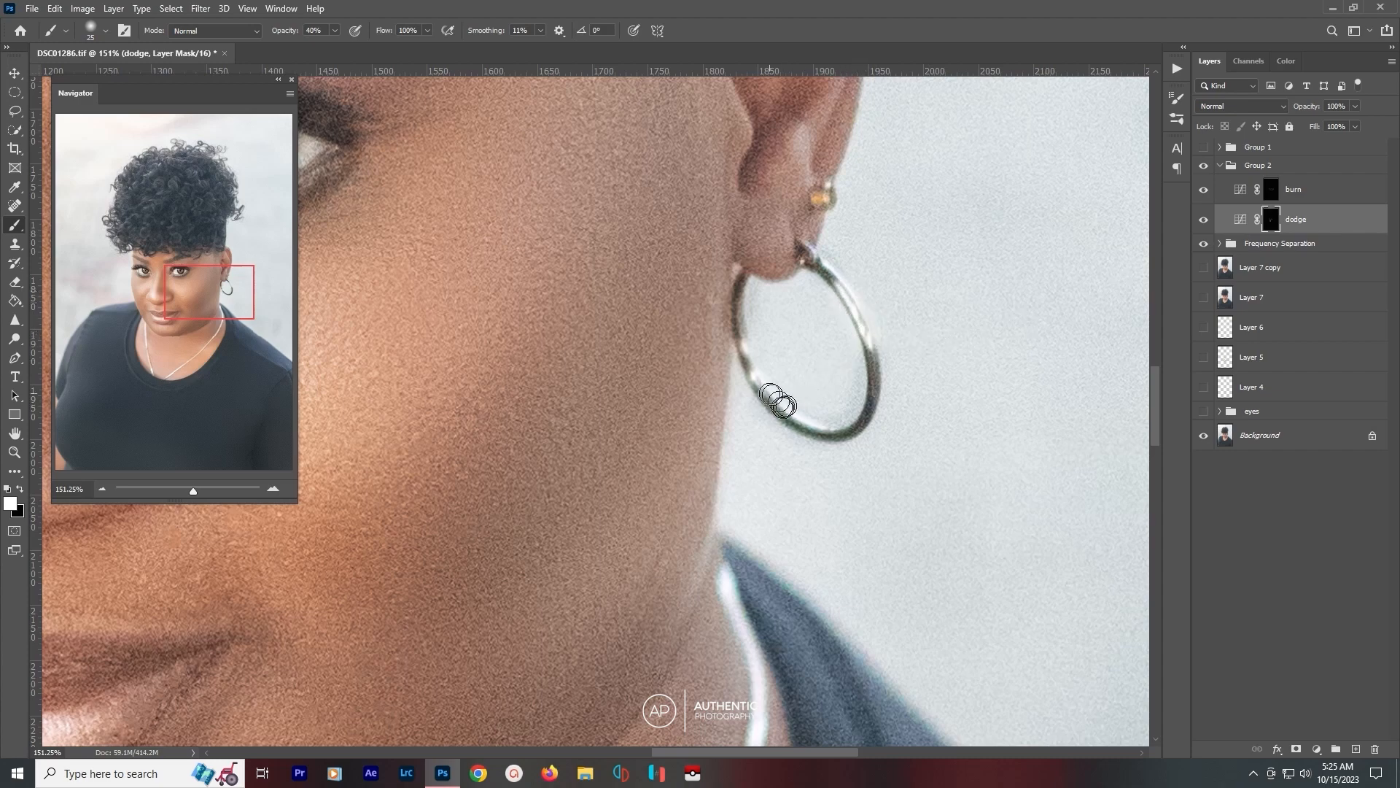
{"action": "left_click_drag", "start_coordinate": [771, 394], "coordinate": [765, 373]}
{"action": "left_click_drag", "start_coordinate": [795, 419], "coordinate": [827, 430]}
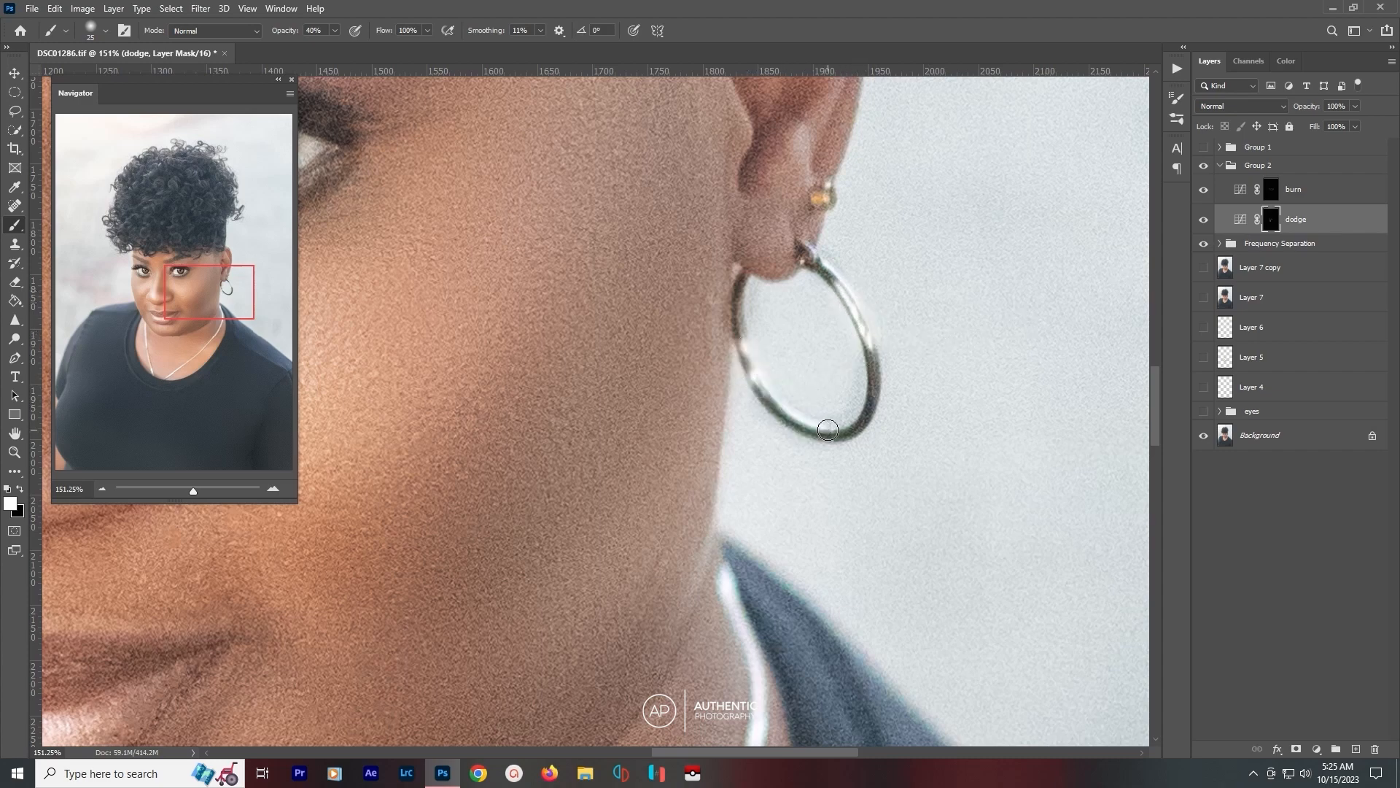
{"action": "key", "text": "ctrl+0"}
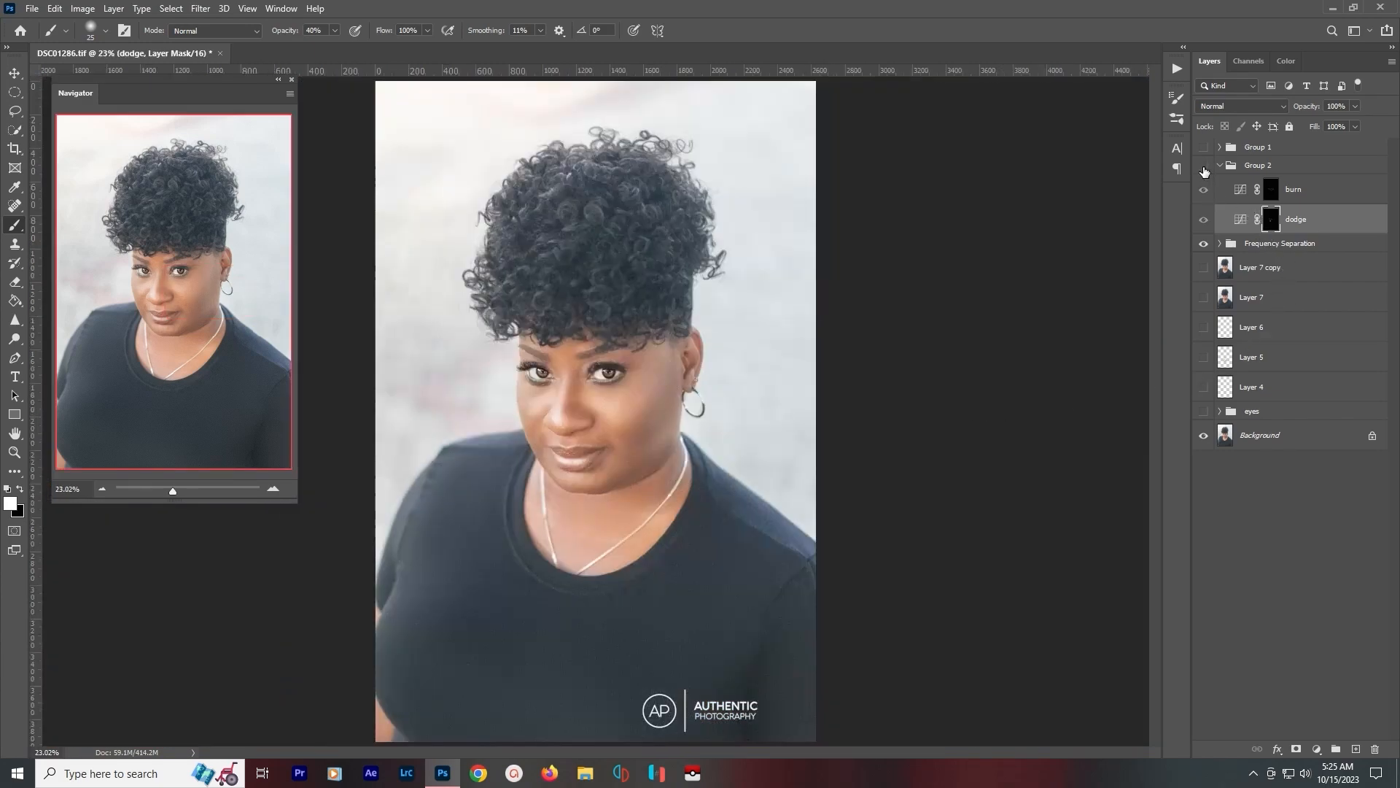
Darken the short necklace strand on the side away from the earring on the burn mask, using a 35 px brush at 40% opacity.
{"action": "scroll", "coordinate": [678, 501], "scroll_direction": "up", "scroll_amount": 8}
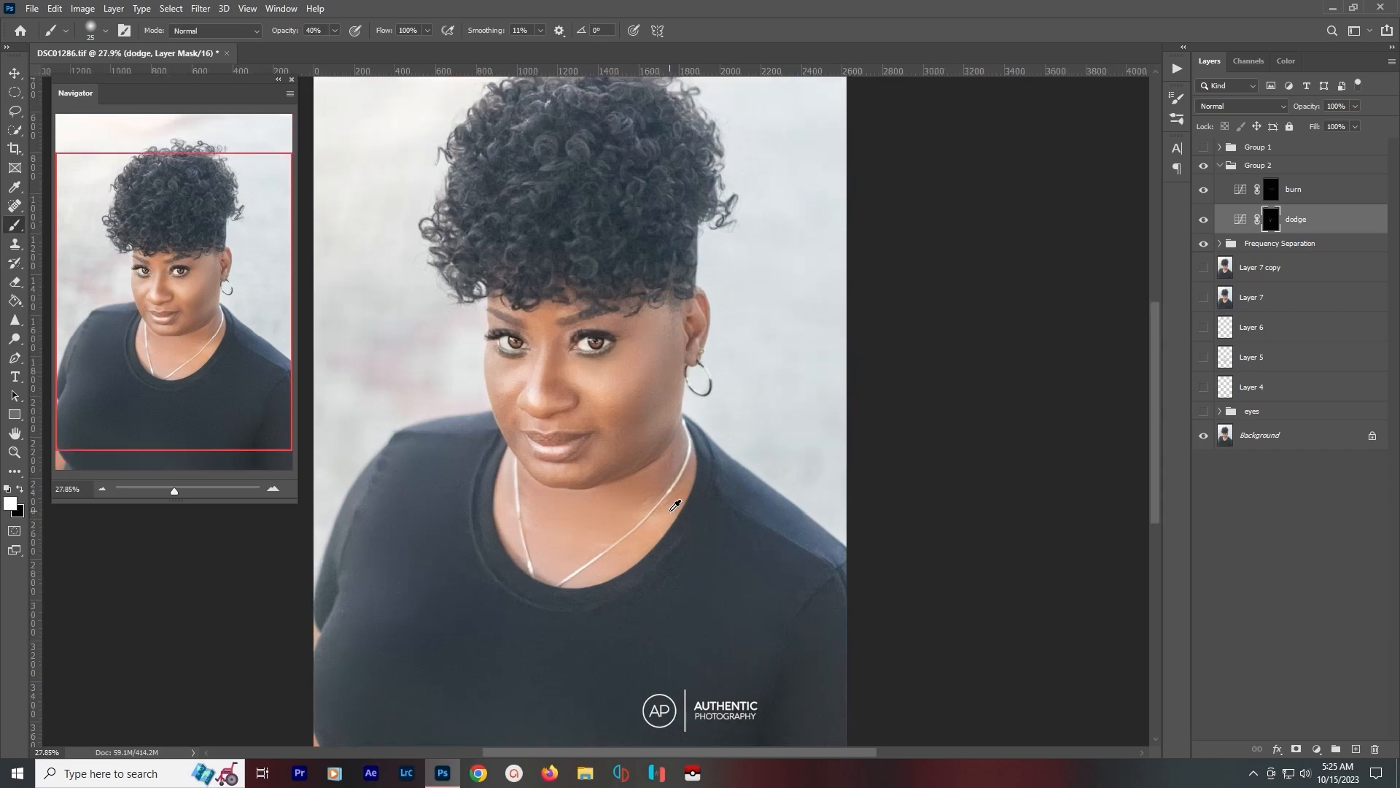
{"action": "left_click_drag", "start_coordinate": [613, 544], "coordinate": [781, 415]}
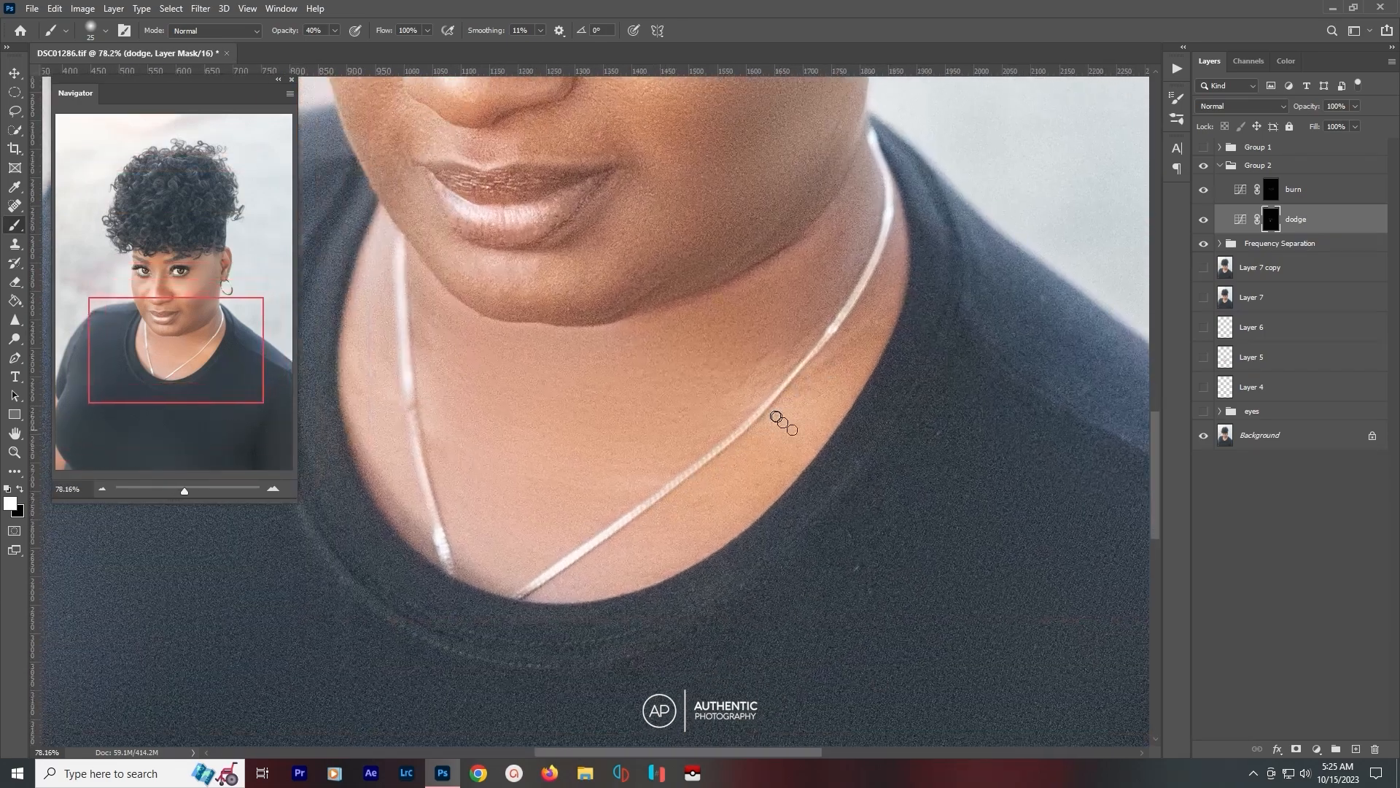
{"action": "left_click", "coordinate": [1275, 191]}
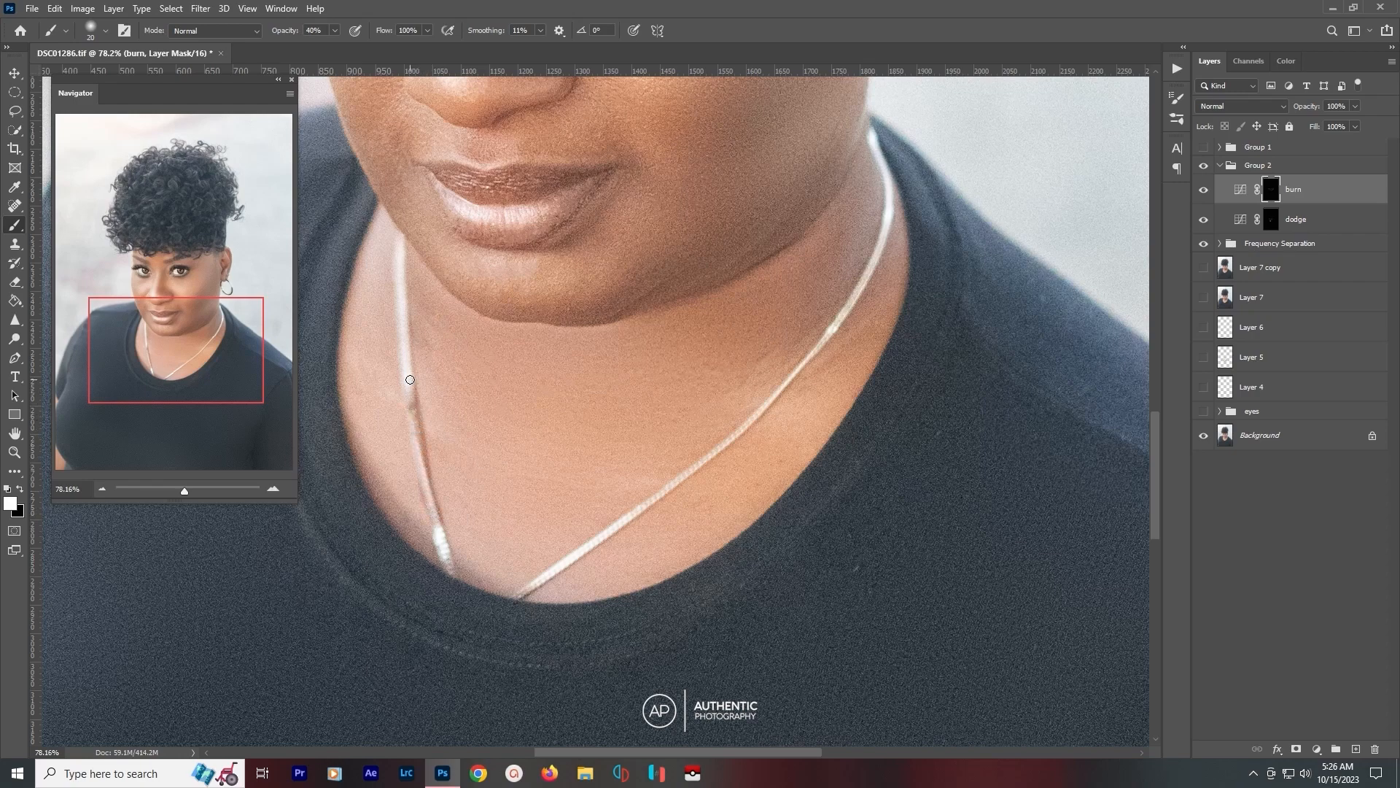
{"action": "key", "text": "bracketright"}
{"action": "mouse_move", "coordinate": [400, 240]}
{"action": "left_mouse_down"}
{"action": "mouse_move", "coordinate": [412, 408]}
{"action": "mouse_move", "coordinate": [442, 456]}
{"action": "left_mouse_up"}
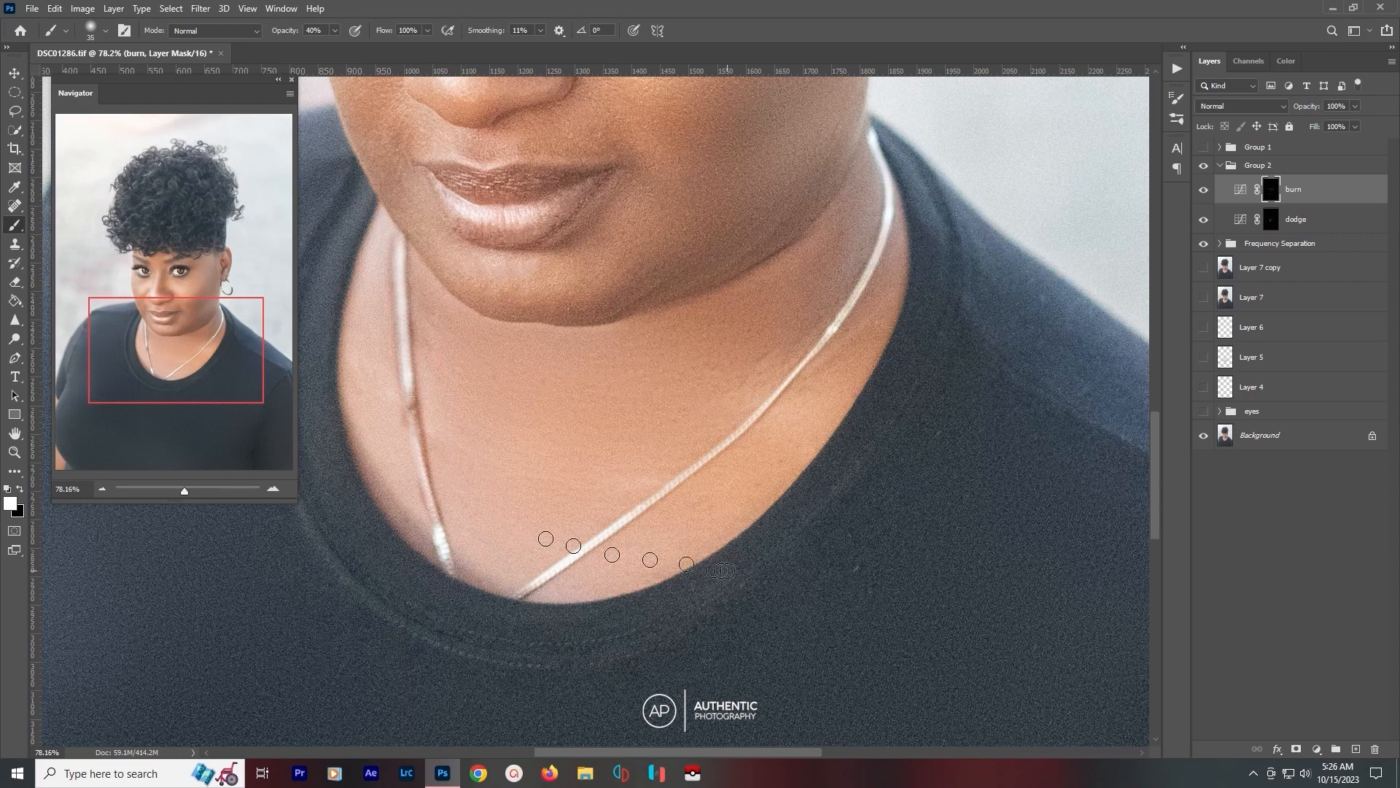
{"action": "key", "text": "ctrl+0"}
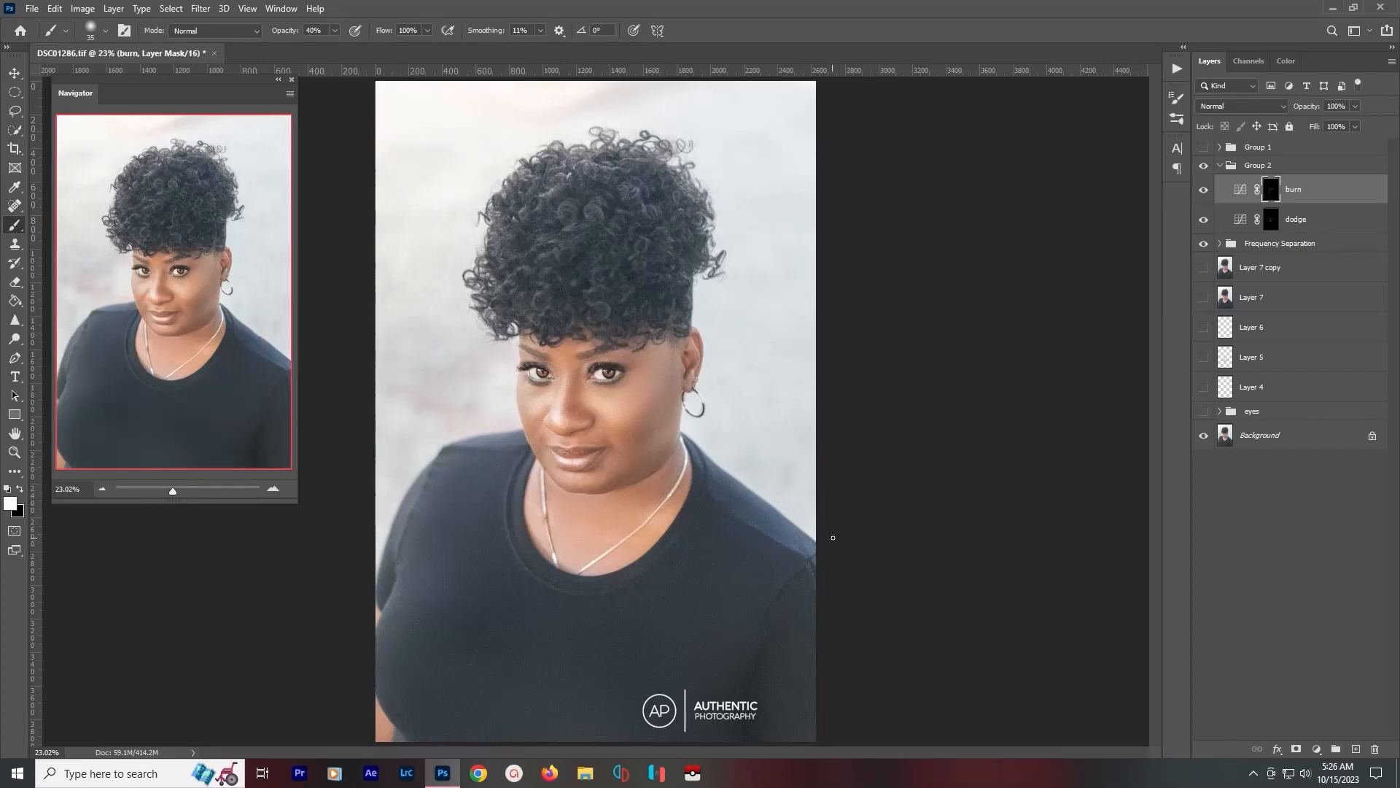
Darken the long necklace strand from the shirt collar up to the neck on the burn mask, reducing the brush to 25 px.
{"action": "scroll", "coordinate": [603, 571], "scroll_direction": "up", "scroll_amount": 5}
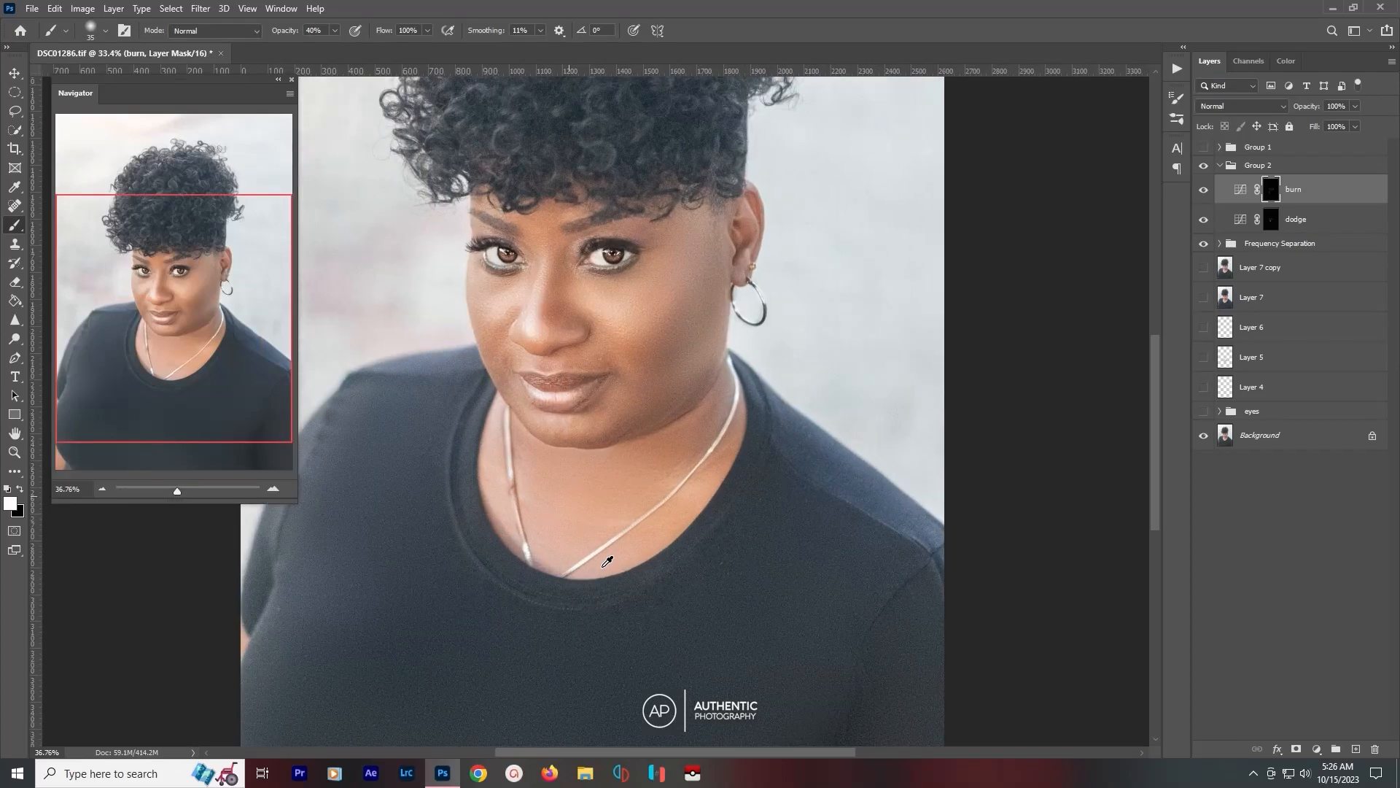
{"action": "mouse_move", "coordinate": [419, 519]}
{"action": "left_mouse_down"}
{"action": "mouse_move", "coordinate": [440, 563]}
{"action": "mouse_move", "coordinate": [508, 586]}
{"action": "left_mouse_up"}
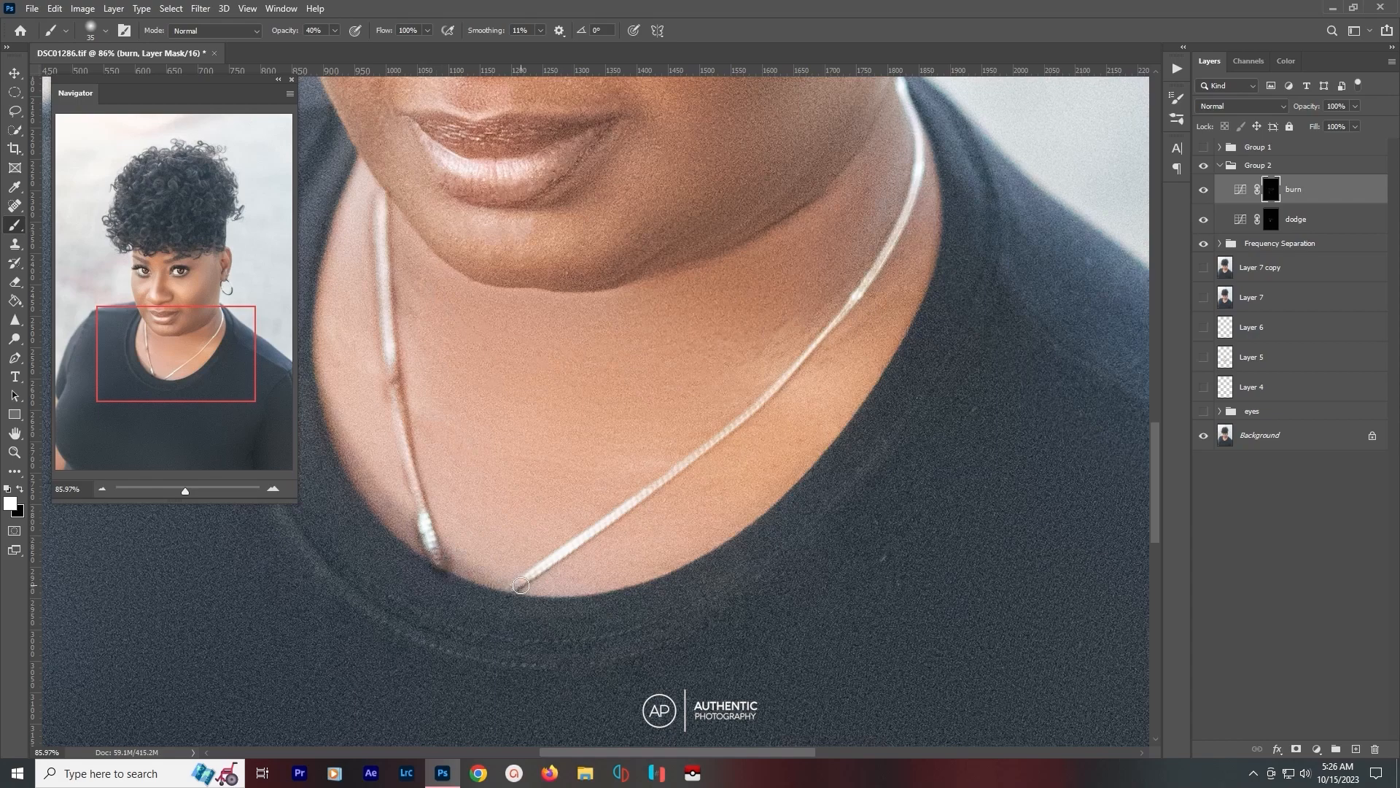
{"action": "mouse_move", "coordinate": [528, 576]}
{"action": "left_mouse_down"}
{"action": "mouse_move", "coordinate": [757, 404]}
{"action": "mouse_move", "coordinate": [626, 526]}
{"action": "left_mouse_up"}
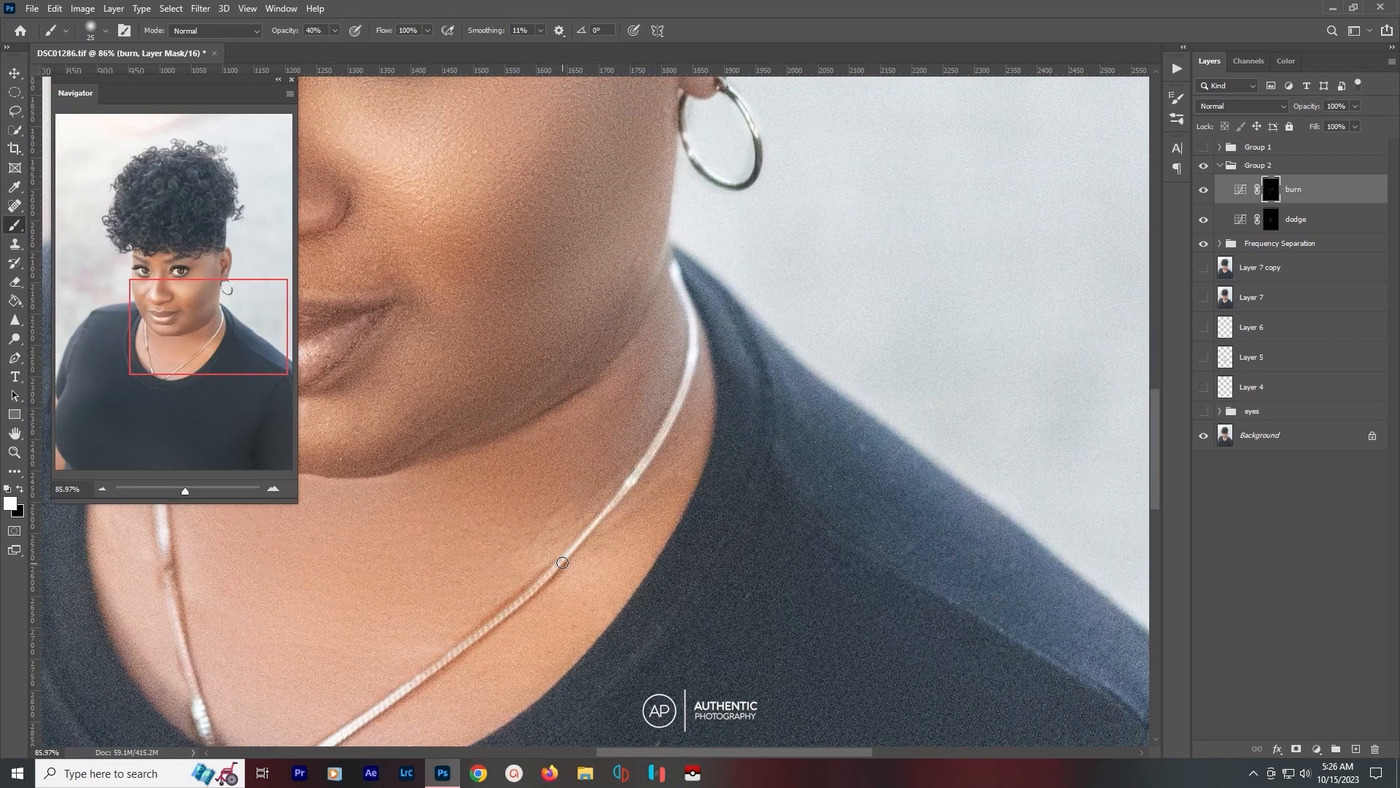
{"action": "mouse_move", "coordinate": [562, 562]}
{"action": "left_mouse_down"}
{"action": "mouse_move", "coordinate": [681, 394]}
{"action": "mouse_move", "coordinate": [699, 324]}
{"action": "mouse_move", "coordinate": [675, 266]}
{"action": "left_mouse_up"}
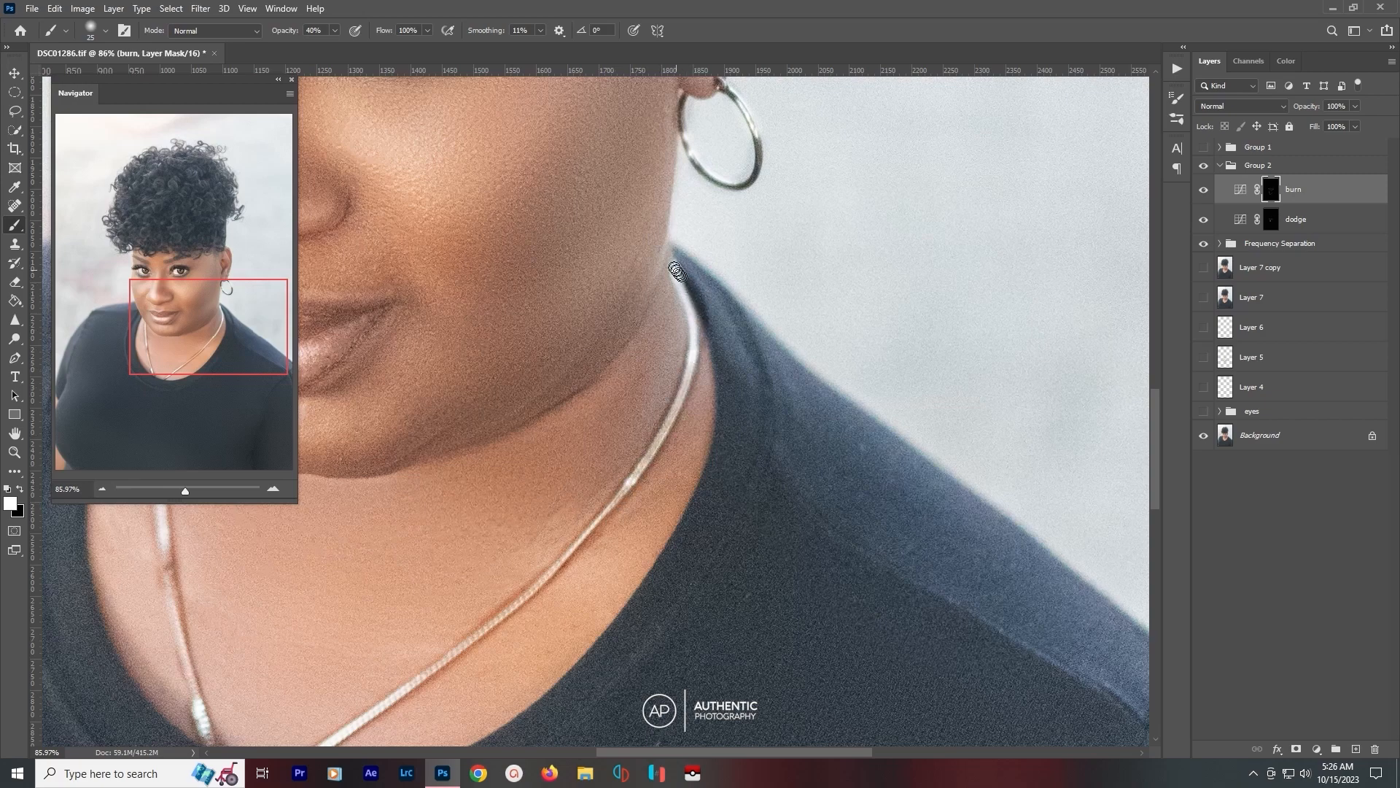
{"action": "key", "text": "ctrl+0"}
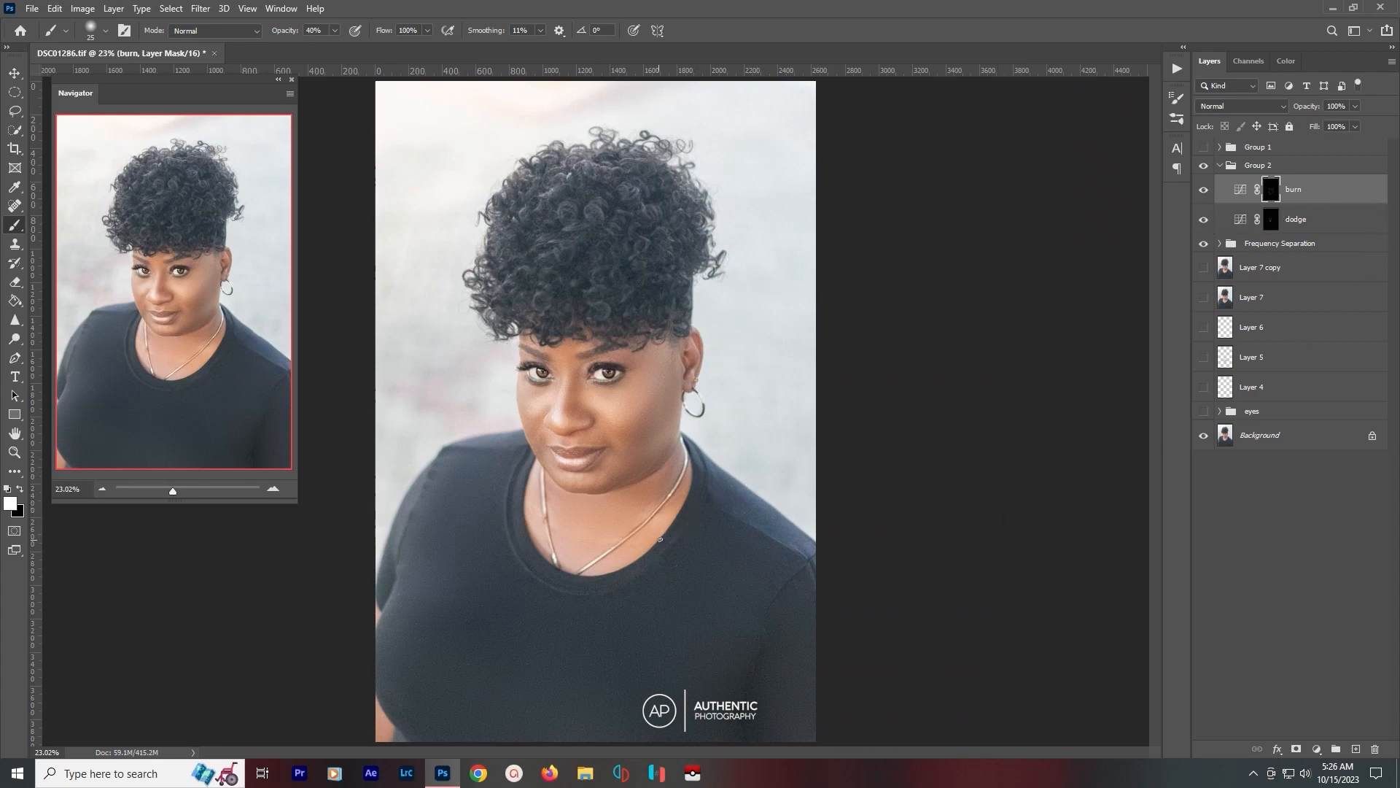
Paint black at 100% opacity along both necklace strands on the burn mask to remove excess darkening, comparing with Group 2 hidden and shown.
{"action": "scroll", "coordinate": [662, 531], "scroll_direction": "up", "scroll_amount": 5}
{"action": "left_click_drag", "start_coordinate": [598, 551], "coordinate": [628, 518]}
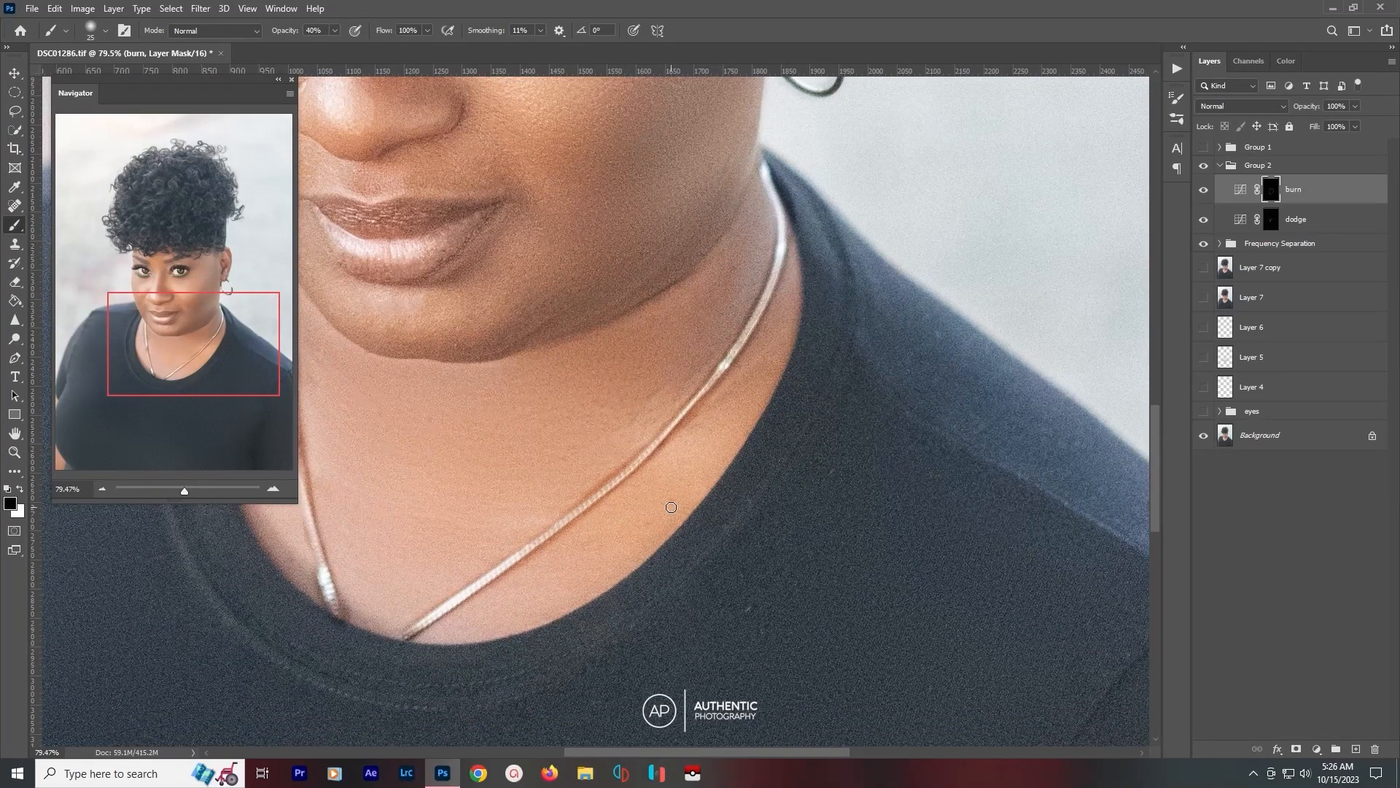
{"action": "key", "text": "0"}
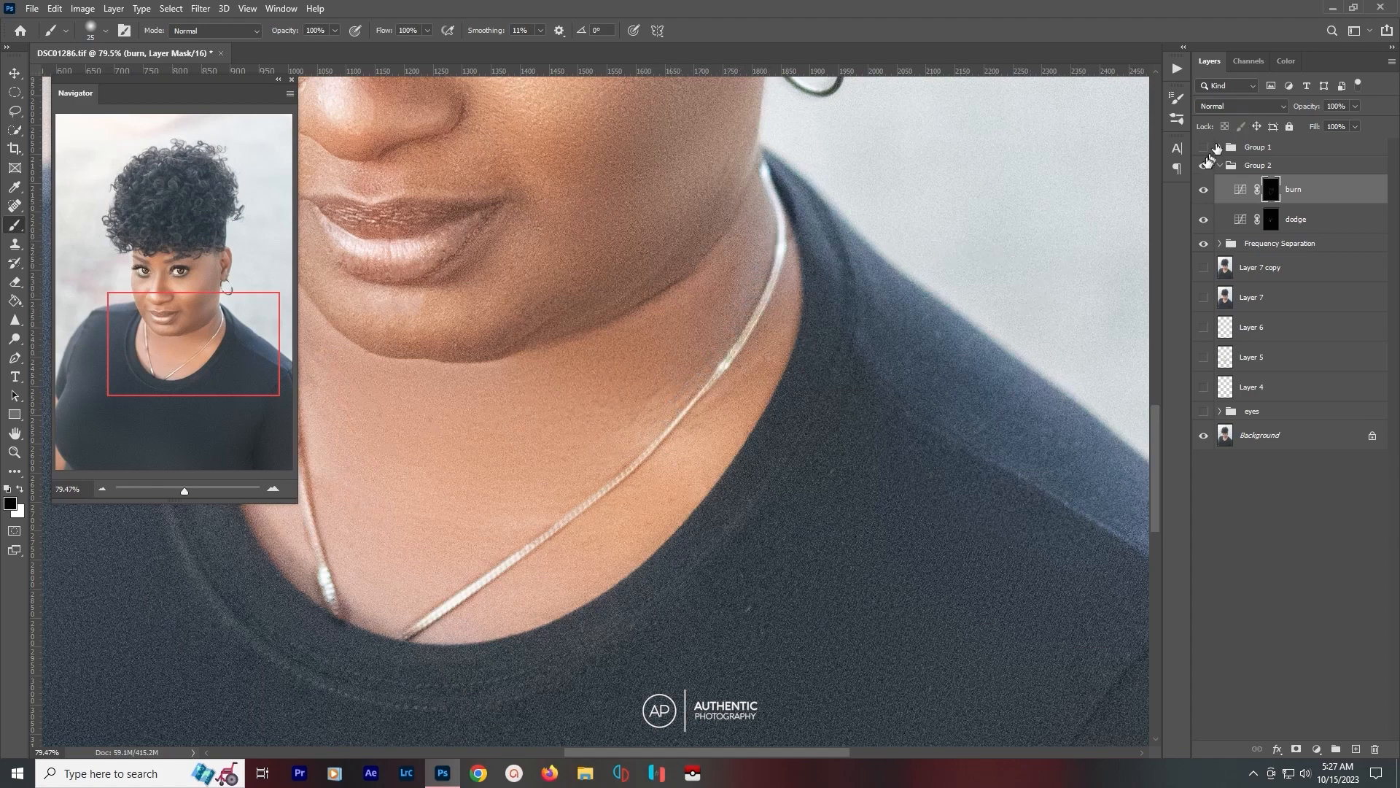
{"action": "left_click", "coordinate": [1204, 167]}
{"action": "left_click", "coordinate": [1204, 167]}
{"action": "left_click_drag", "start_coordinate": [485, 438], "coordinate": [656, 431]}
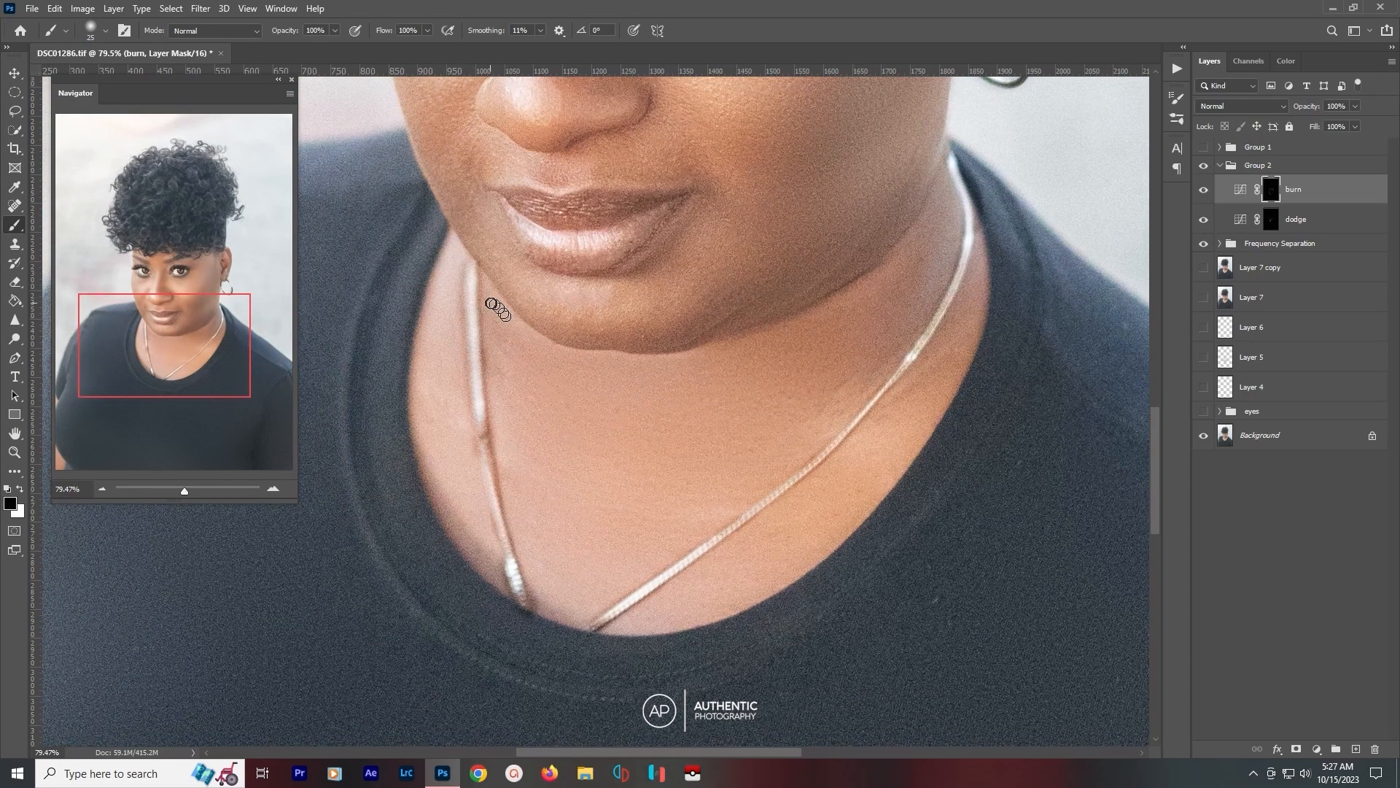
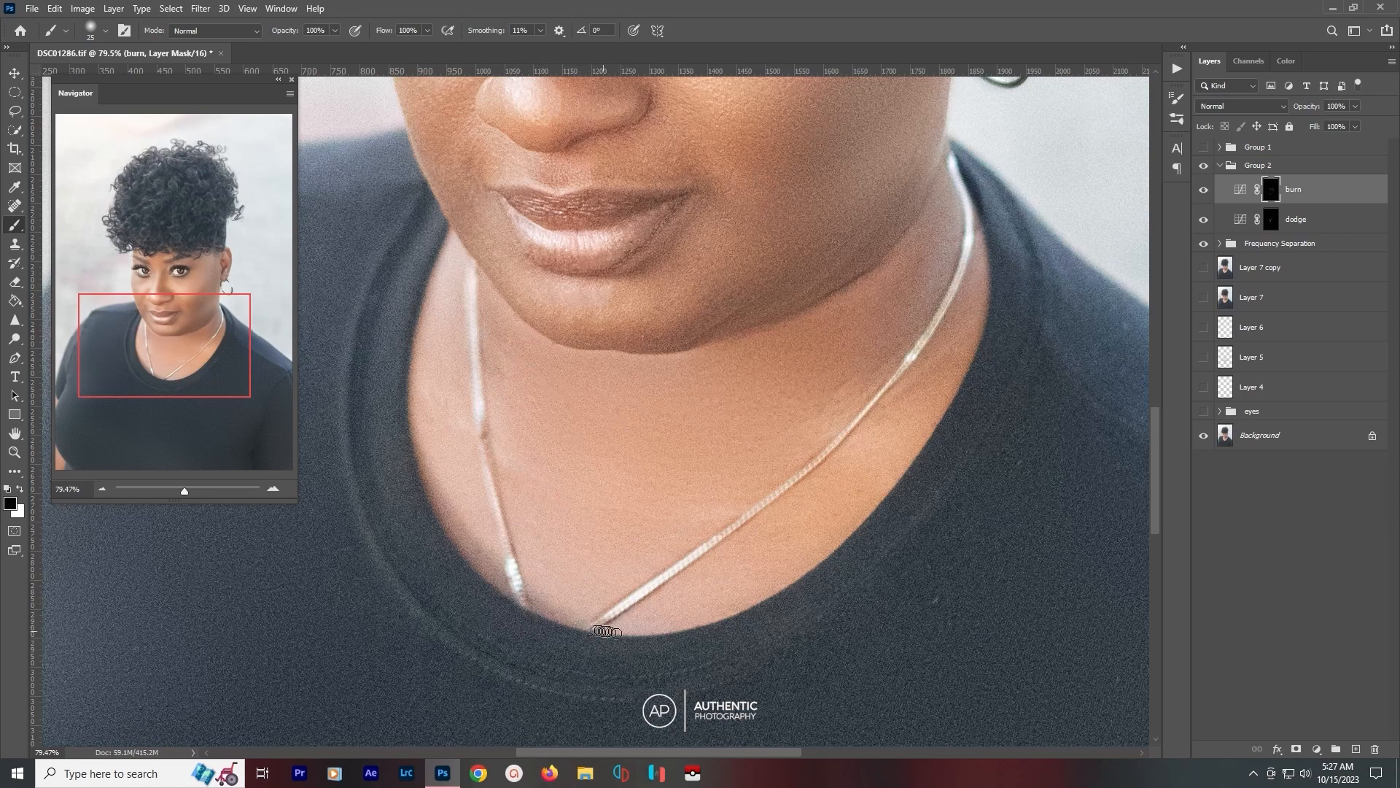
{"action": "key", "text": "ctrl+0"}
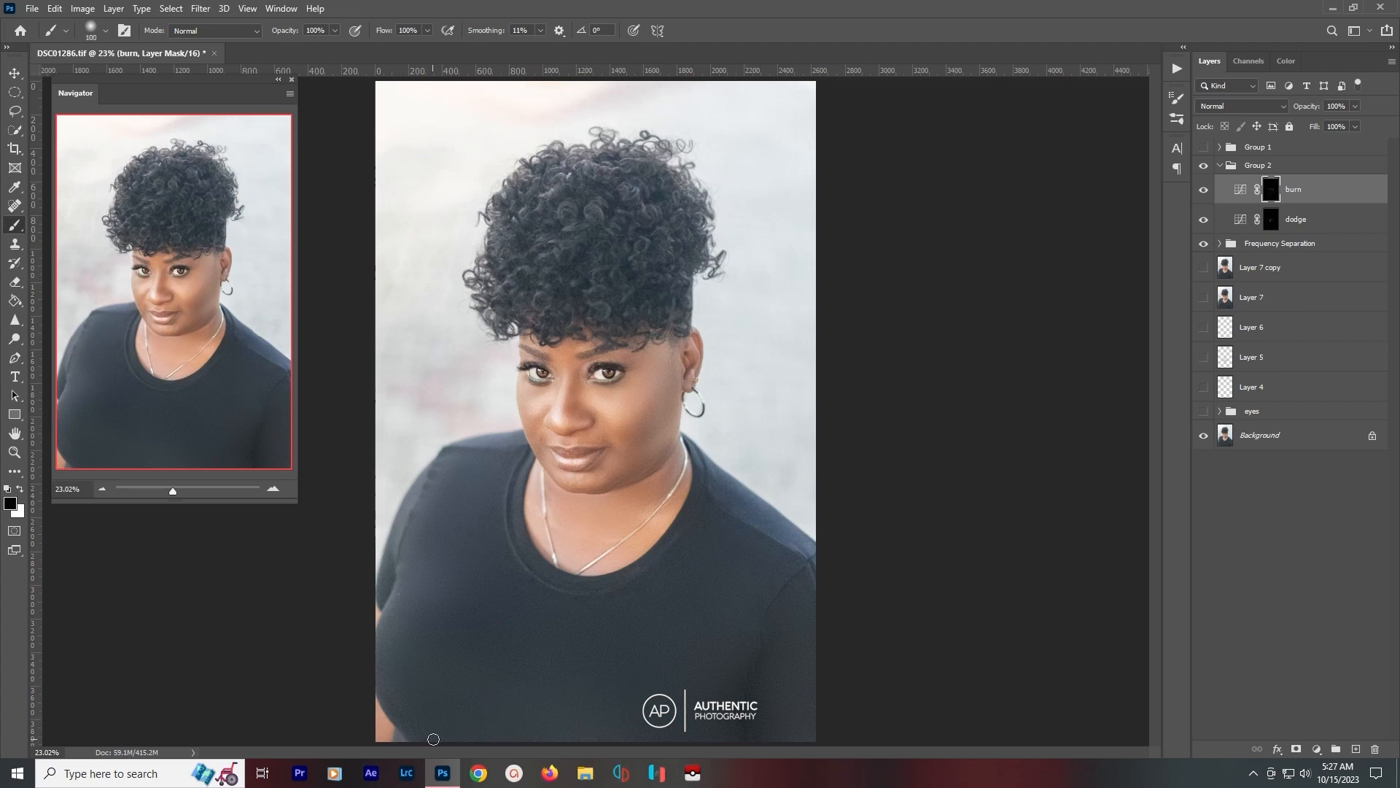
Darken the lower part of the shirt on the burn mask with a 500 px white brush at 10% opacity.
{"action": "key", "text": "bracketright"}
{"action": "key", "text": "bracketright"}
{"action": "key", "text": "bracketright"}
{"action": "key", "text": "bracketright"}
{"action": "key", "text": "bracketright"}
{"action": "key", "text": "bracketright"}
{"action": "key", "text": "bracketright"}
{"action": "key", "text": "bracketright"}
{"action": "key", "text": "3"}
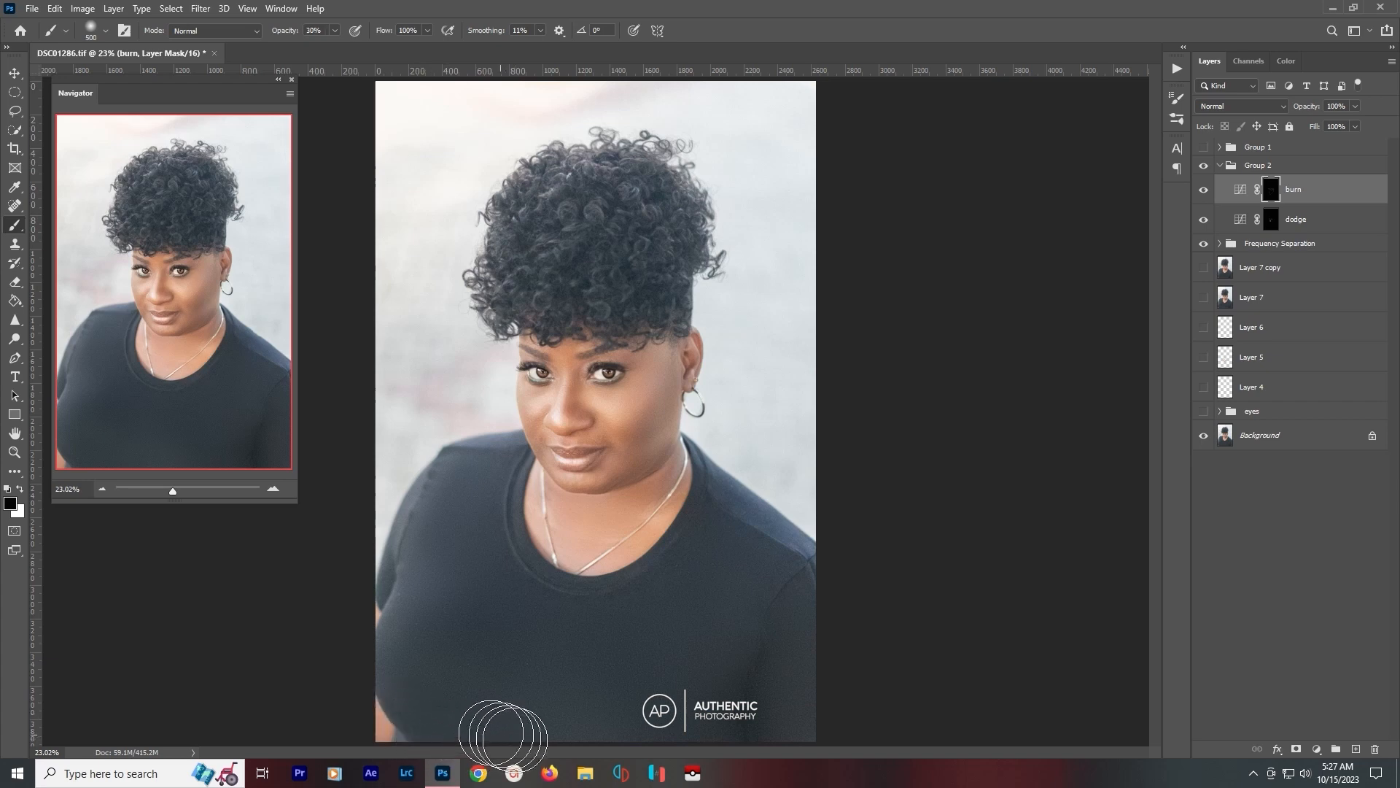
{"action": "key", "text": "x"}
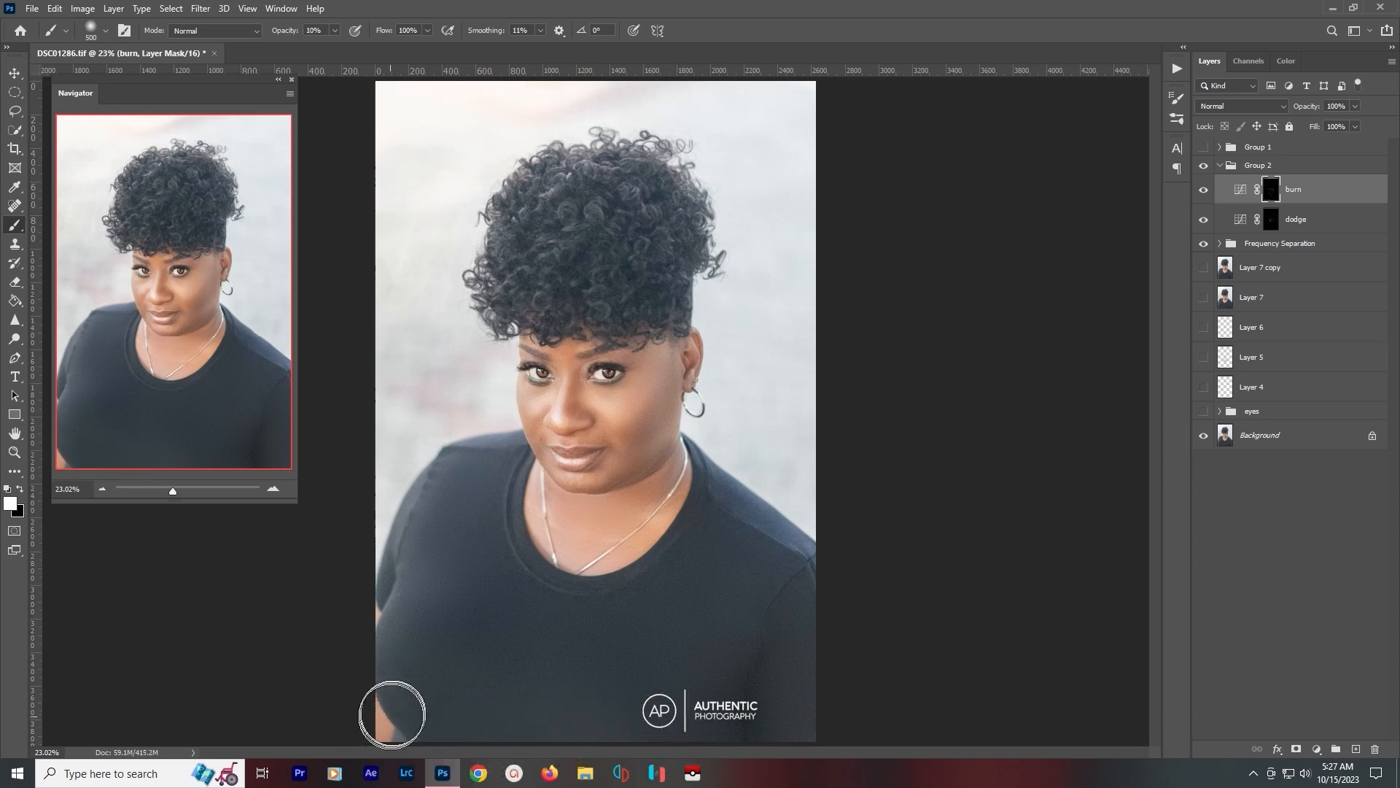
{"action": "mouse_move", "coordinate": [518, 719]}
{"action": "left_mouse_down"}
{"action": "mouse_move", "coordinate": [553, 604]}
{"action": "mouse_move", "coordinate": [565, 685]}
{"action": "mouse_move", "coordinate": [518, 731]}
{"action": "left_mouse_up"}
{"action": "left_click_drag", "start_coordinate": [652, 728], "coordinate": [609, 641]}
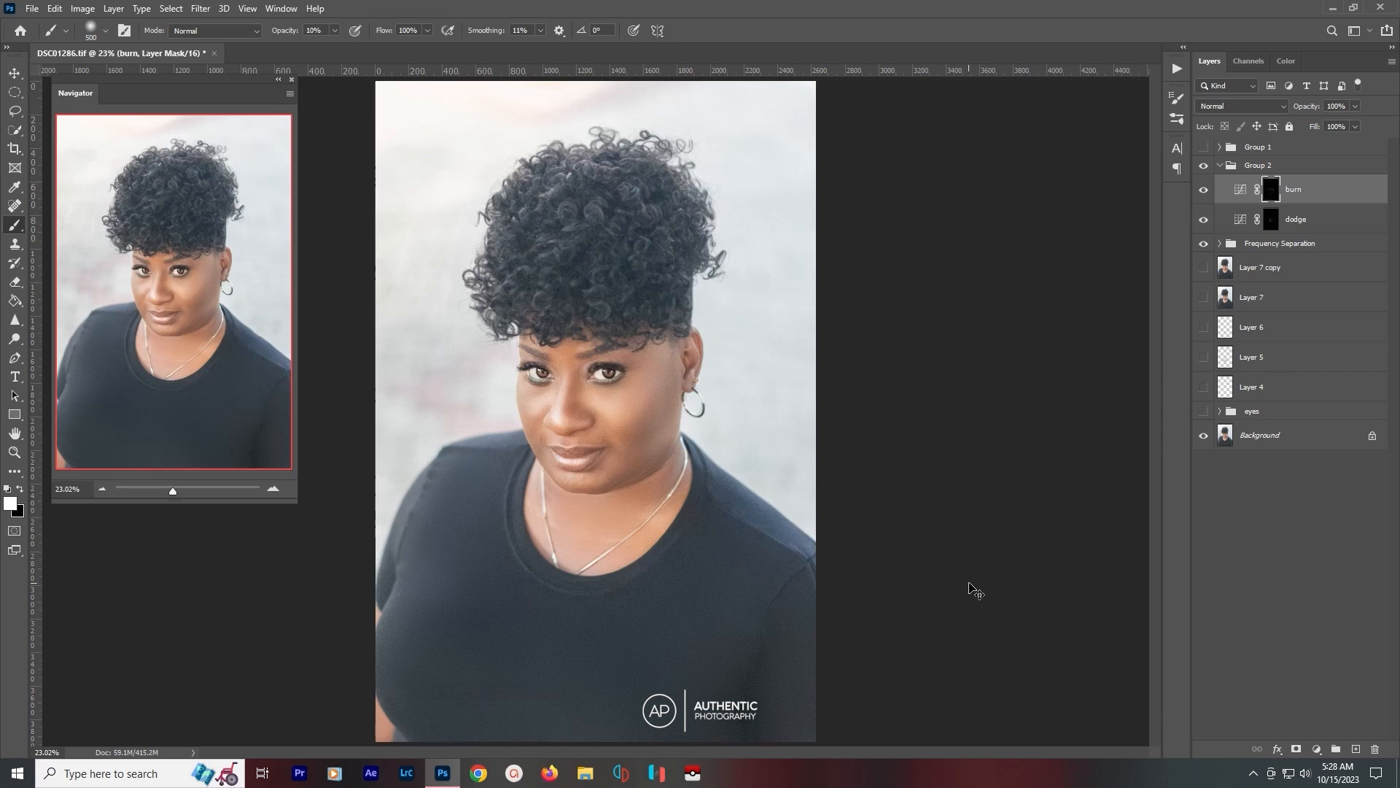
{"action": "mouse_move", "coordinate": [585, 722]}
{"action": "left_mouse_down"}
{"action": "mouse_move", "coordinate": [425, 739]}
{"action": "mouse_move", "coordinate": [686, 717]}
{"action": "left_mouse_up"}
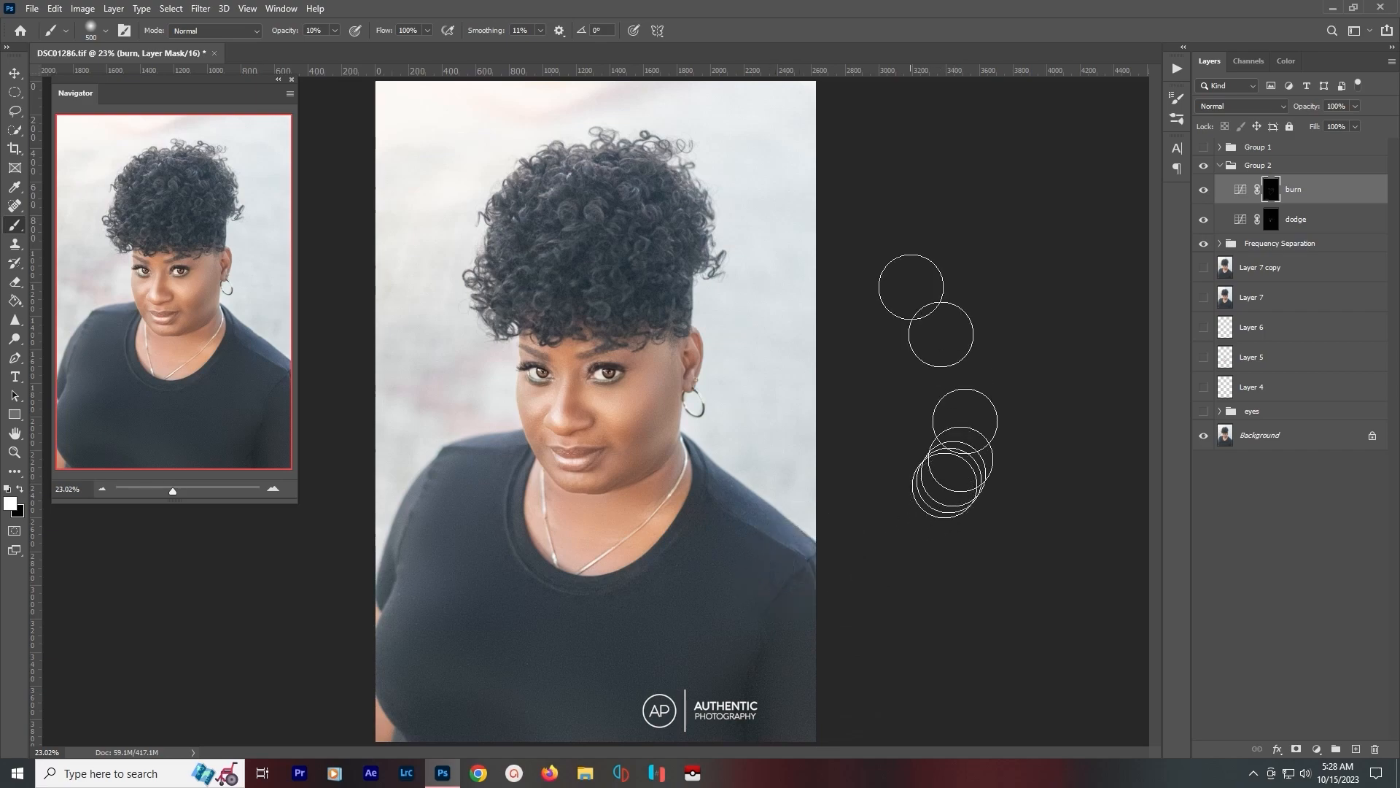
Lighten the skin along the underside of the eyebrow farther from the earring on the dodge mask, using a 15 px white brush at 10% opacity.
{"action": "left_click_drag", "start_coordinate": [596, 217], "coordinate": [629, 217]}
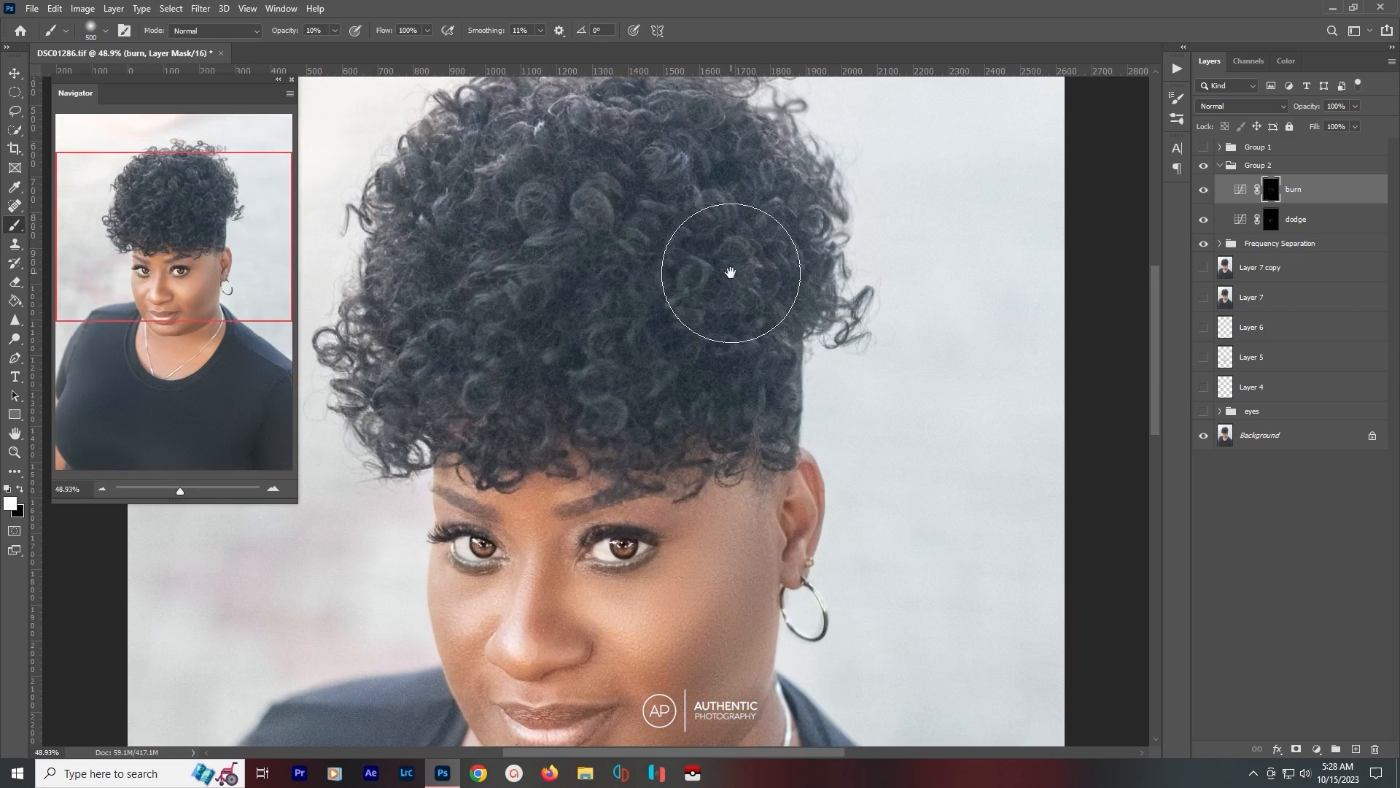
{"action": "left_click_drag", "start_coordinate": [731, 272], "coordinate": [782, 326]}
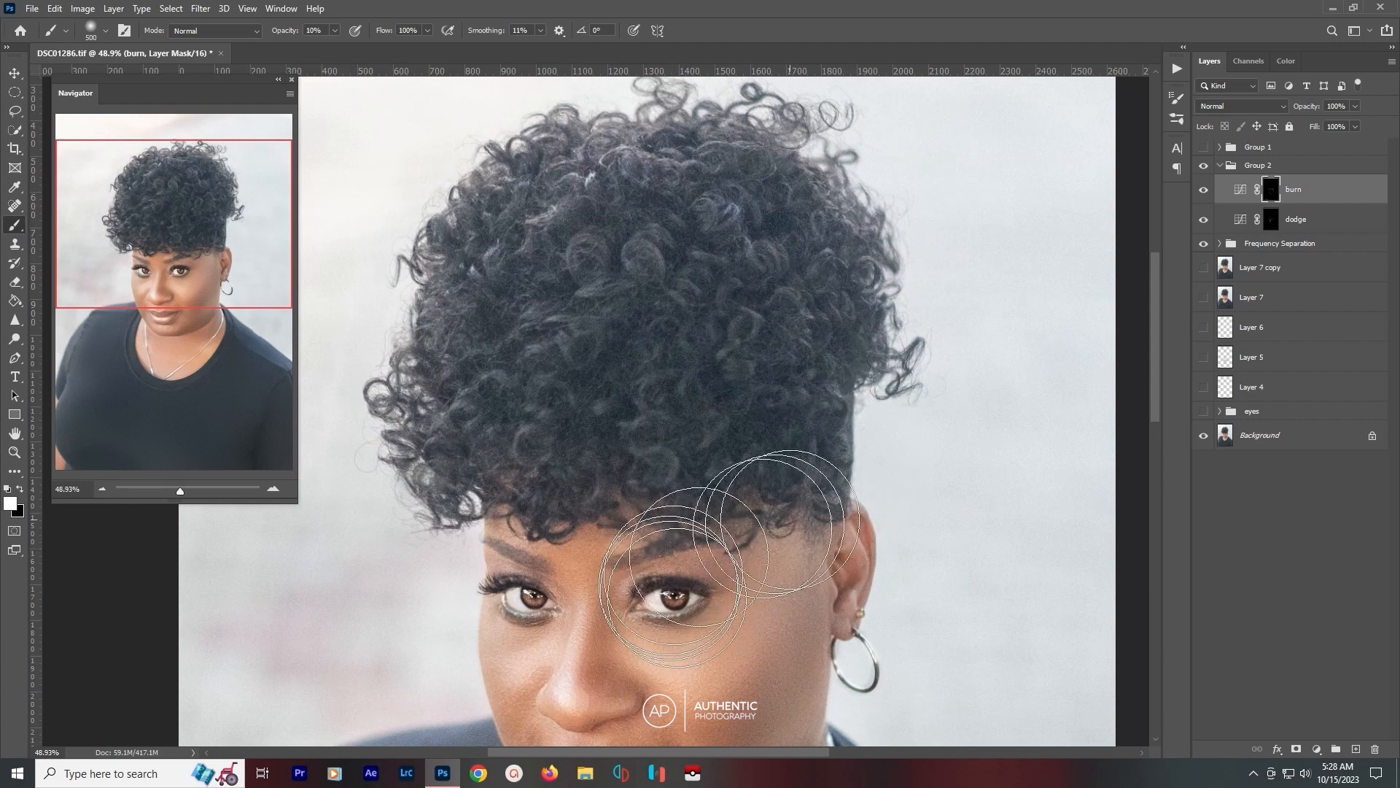
{"action": "left_click_drag", "start_coordinate": [700, 649], "coordinate": [777, 533]}
{"action": "scroll", "coordinate": [716, 461], "scroll_direction": "up", "scroll_amount": 7}
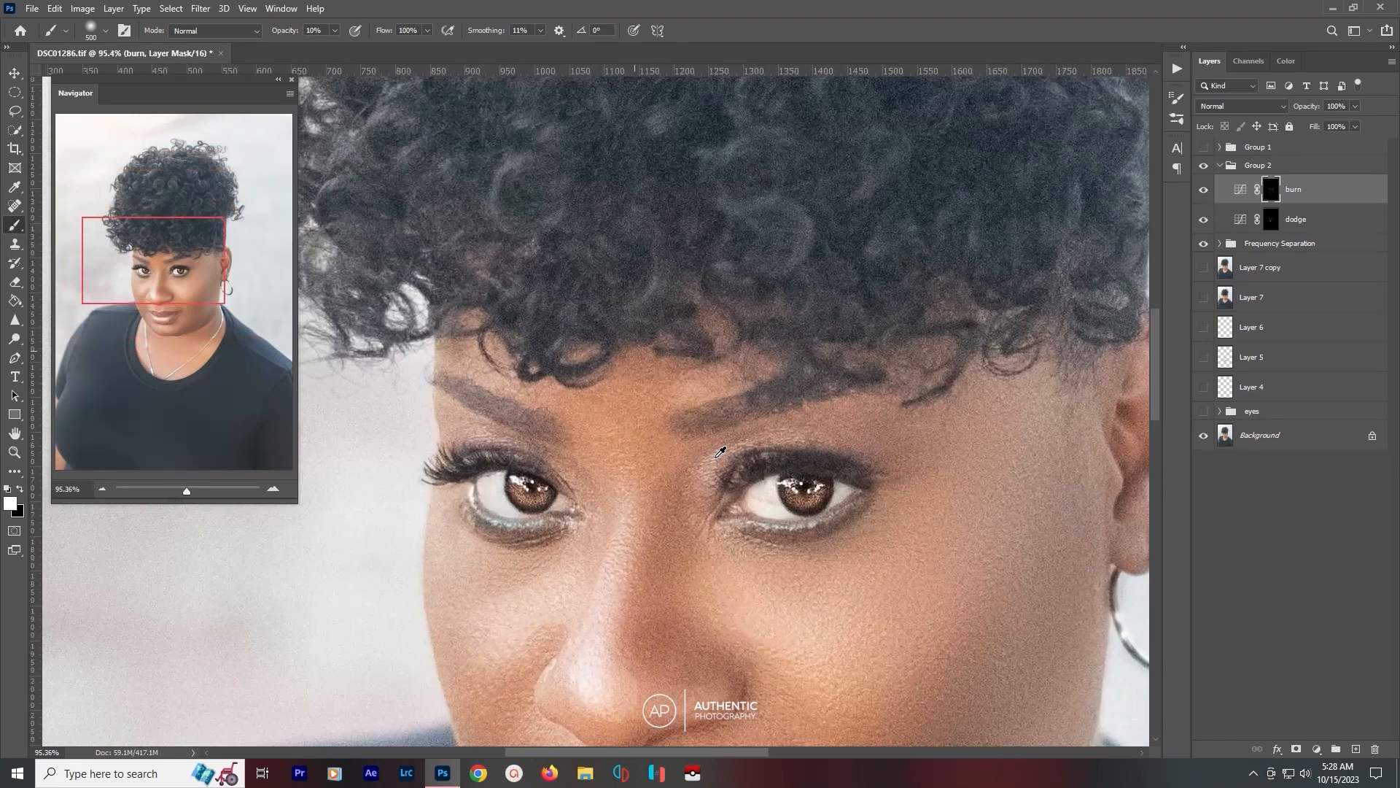
{"action": "scroll", "coordinate": [720, 453], "scroll_direction": "up", "scroll_amount": 2}
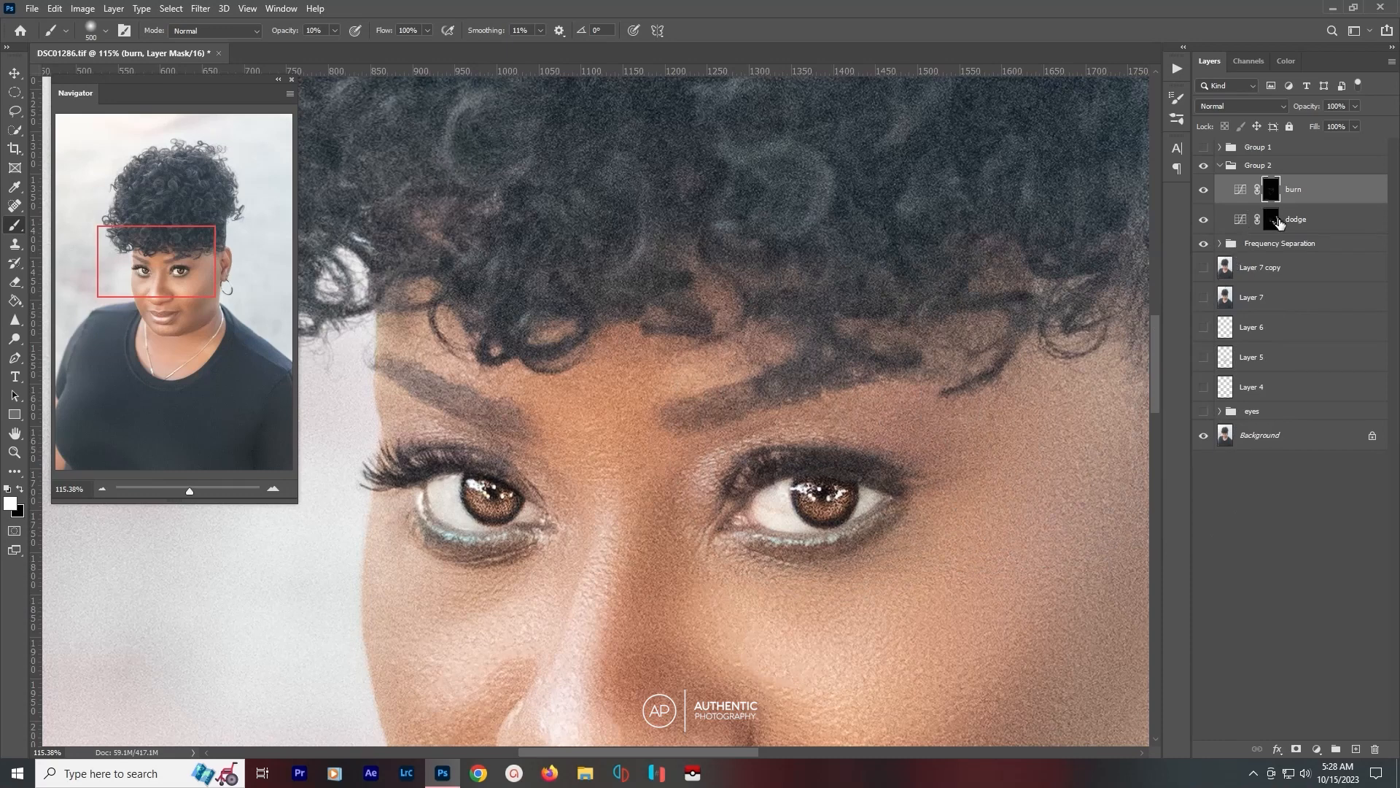
{"action": "left_click", "coordinate": [1278, 222]}
{"action": "key", "text": "bracketleft"}
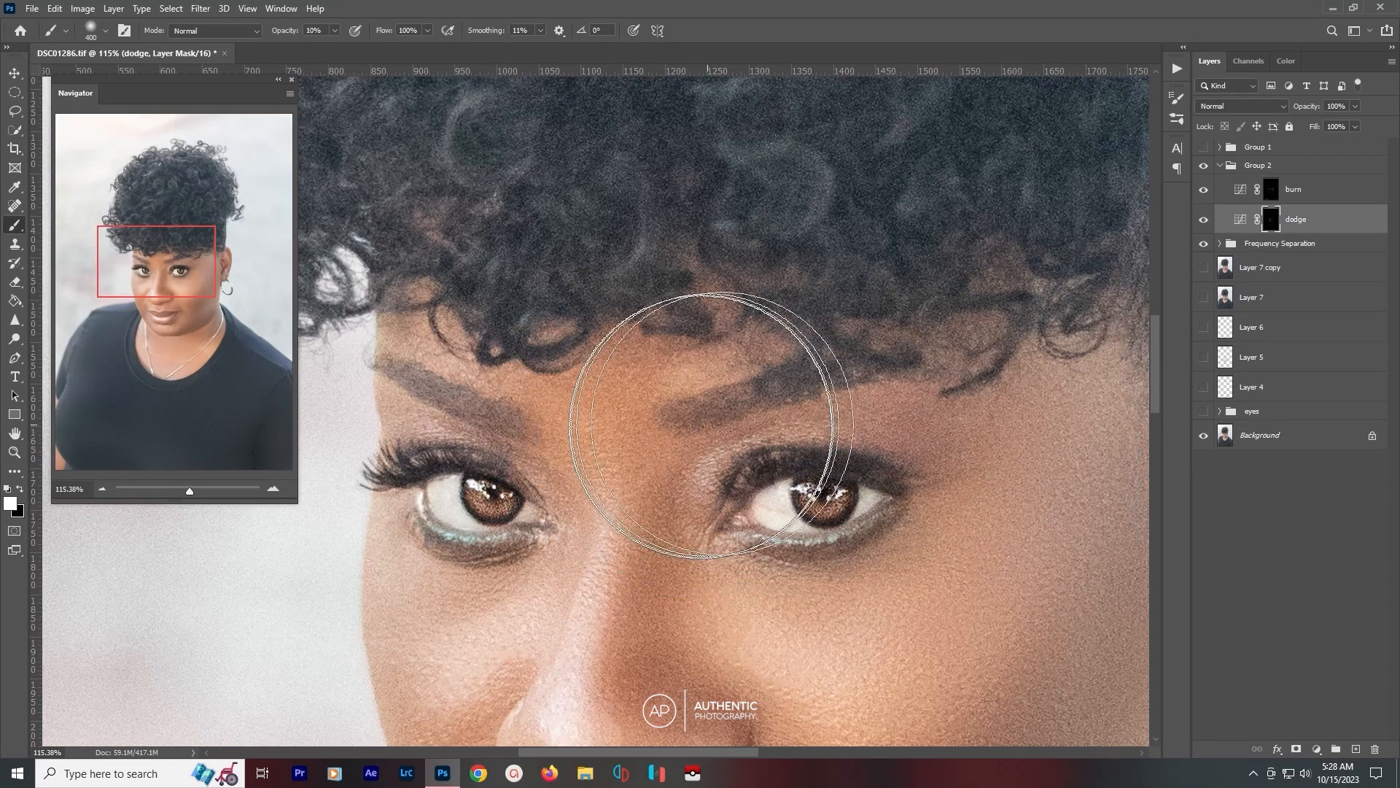
{"action": "key", "text": "bracketleft"}
{"action": "key", "text": "bracketleft"}
{"action": "key", "text": "bracketleft"}
{"action": "key", "text": "bracketleft"}
{"action": "key", "text": "bracketleft"}
{"action": "key", "text": "bracketleft"}
{"action": "key", "text": "bracketleft"}
{"action": "key", "text": "bracketleft"}
{"action": "key", "text": "bracketleft"}
{"action": "key", "text": "bracketleft"}
{"action": "key", "text": "bracketleft"}
{"action": "key", "text": "bracketleft"}
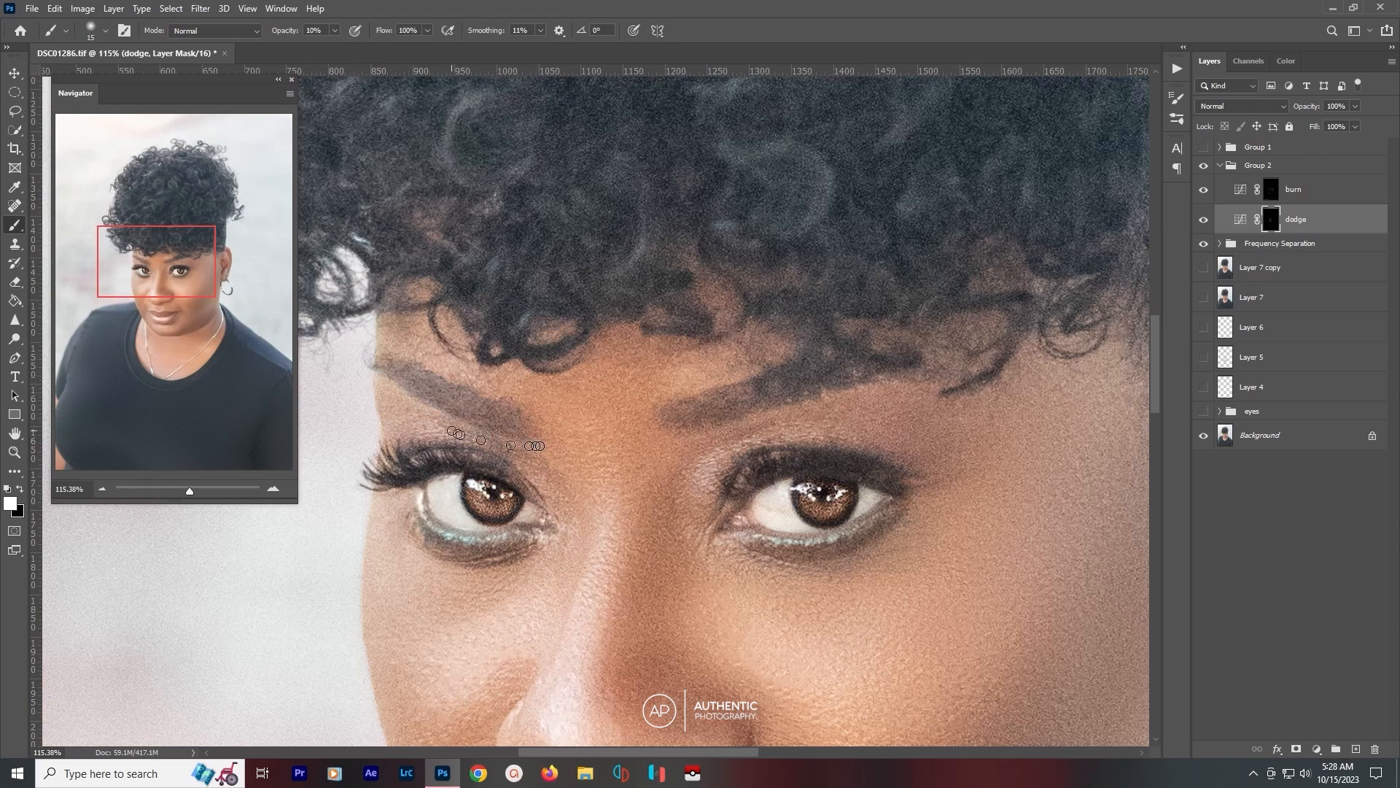
{"action": "left_click_drag", "start_coordinate": [451, 430], "coordinate": [393, 388]}
Compare the whole portrait with Group 2 hidden and shown.
{"action": "key", "text": "ctrl+0"}
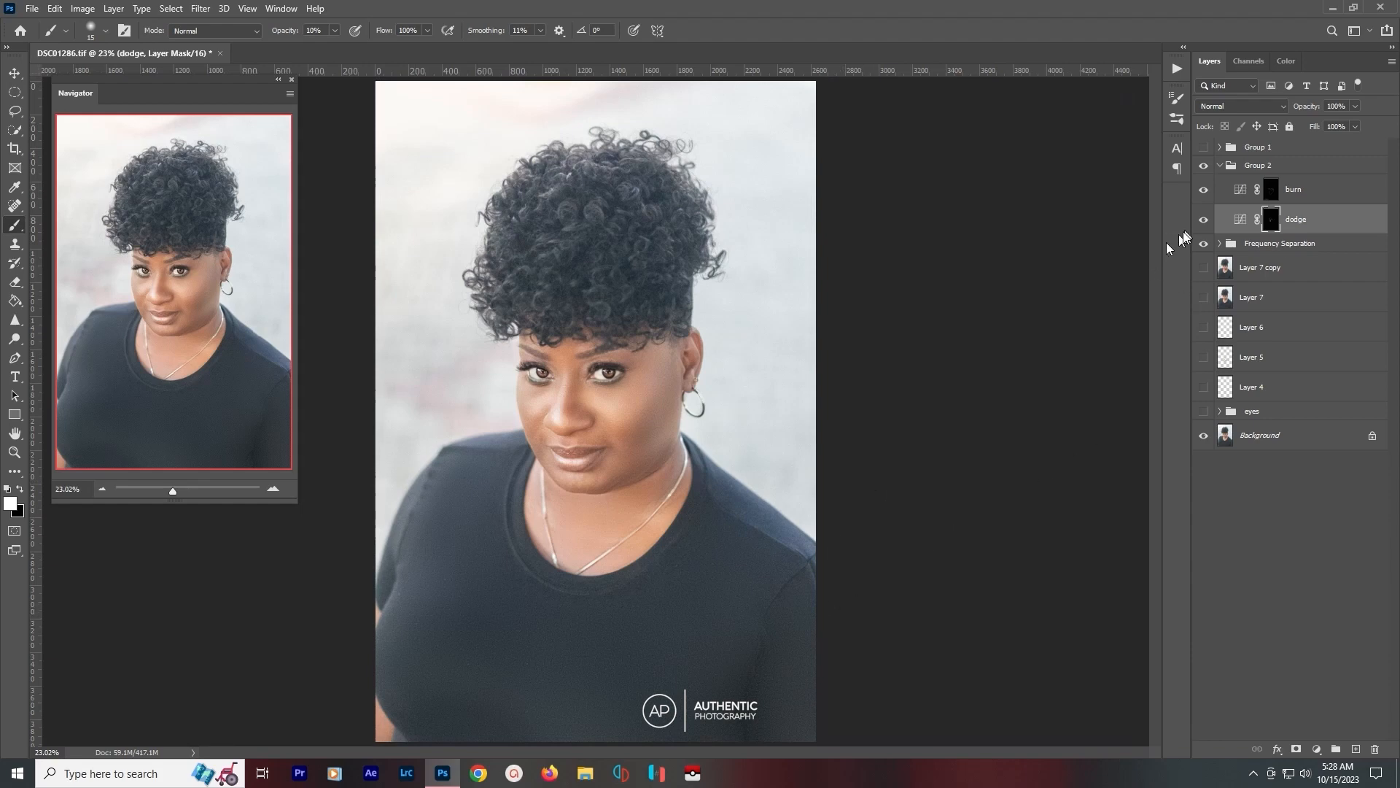
{"action": "left_click", "coordinate": [1202, 167]}
{"action": "left_click", "coordinate": [1203, 167]}
{"action": "left_click", "coordinate": [1203, 167]}
{"action": "left_click", "coordinate": [1202, 167]}
Add a new empty layer directly above the burn layer in Group 2.
{"action": "left_click", "coordinate": [1284, 189]}
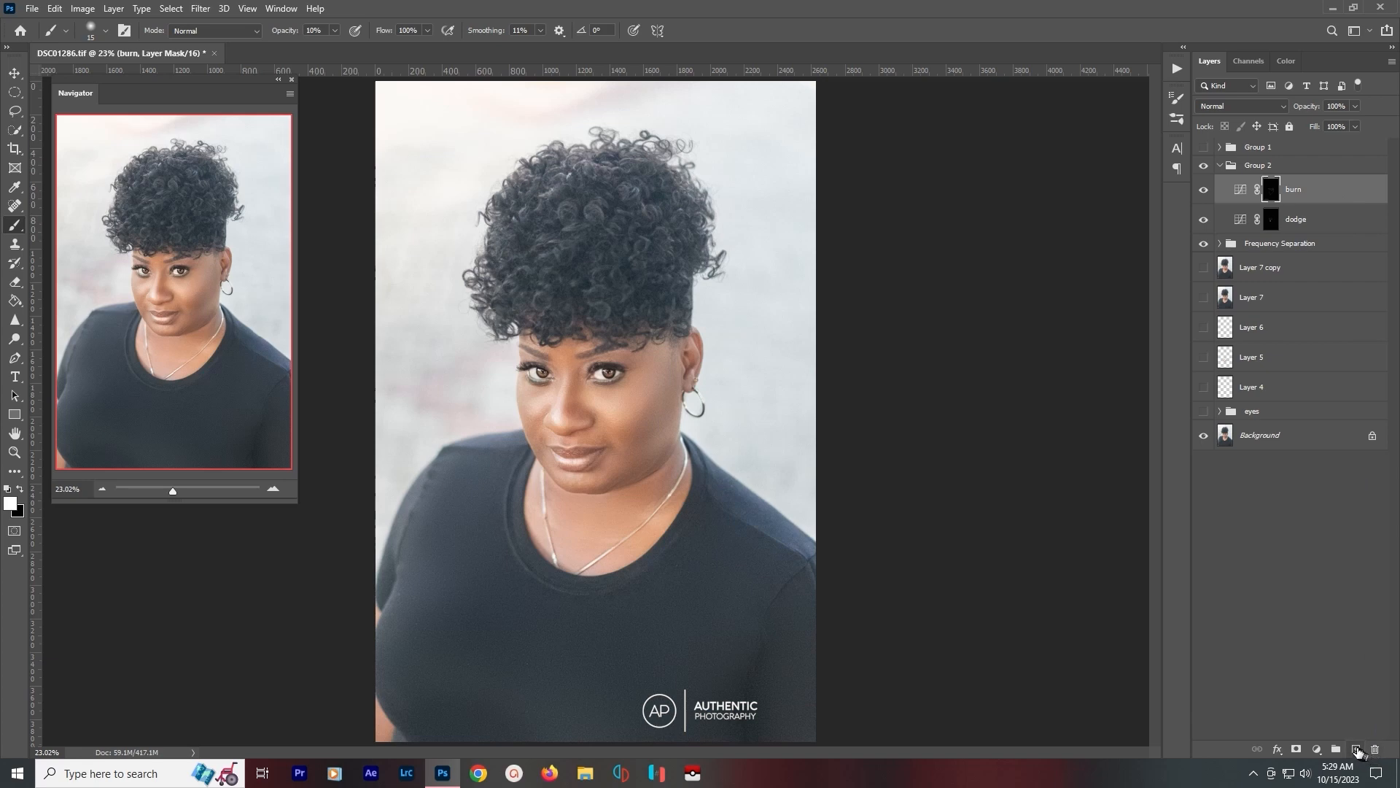
{"action": "left_click", "coordinate": [1356, 749]}
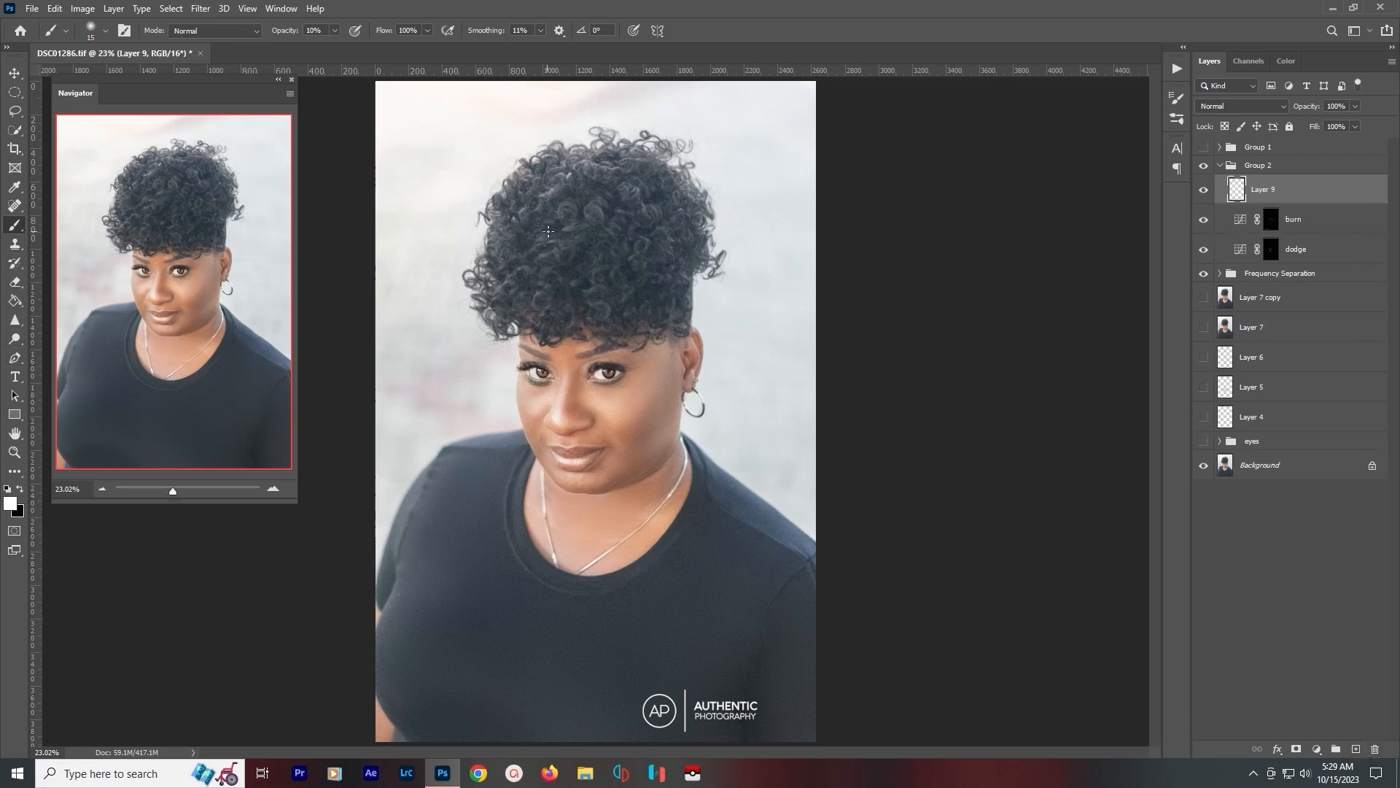
{"action": "scroll", "coordinate": [616, 275], "scroll_direction": "up", "scroll_amount": 6}
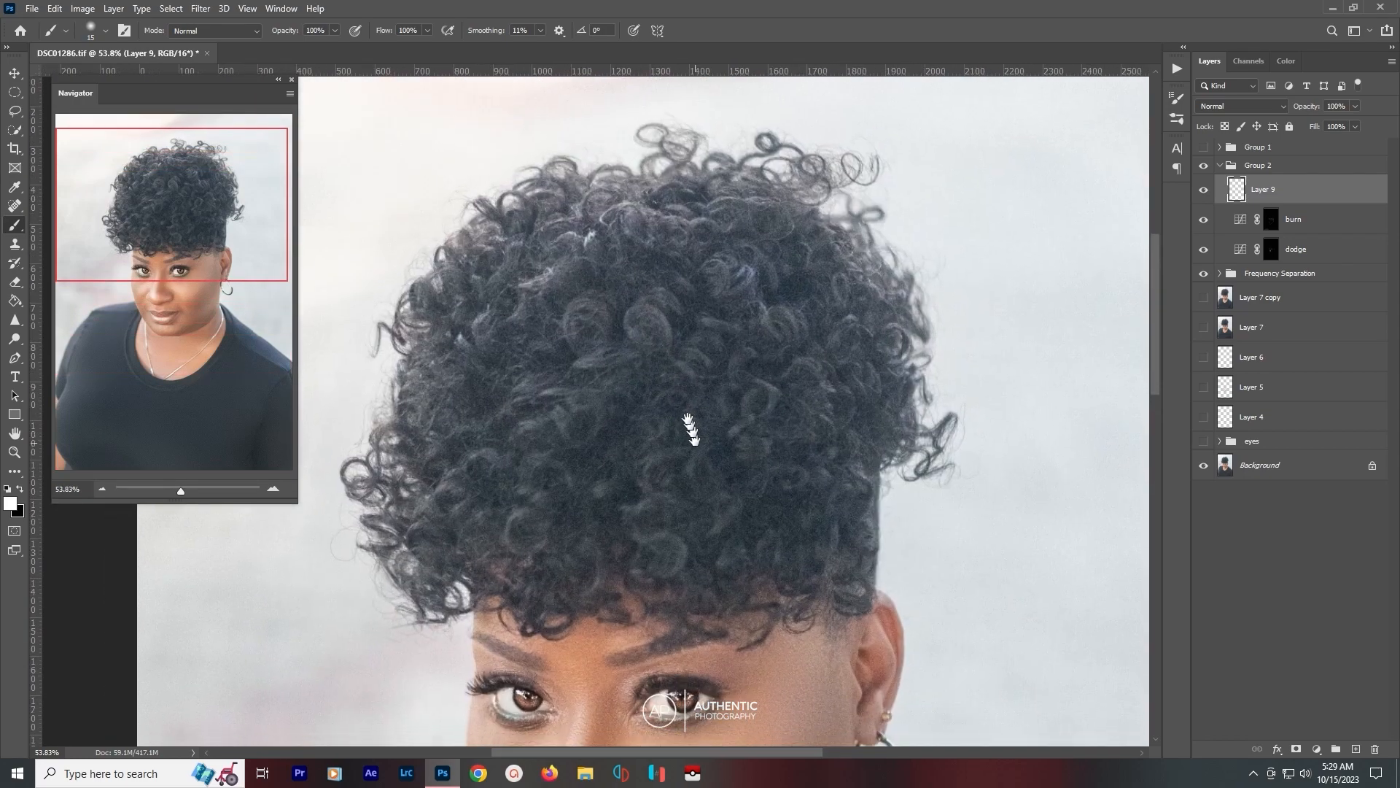
{"action": "left_click_drag", "start_coordinate": [689, 426], "coordinate": [685, 394]}
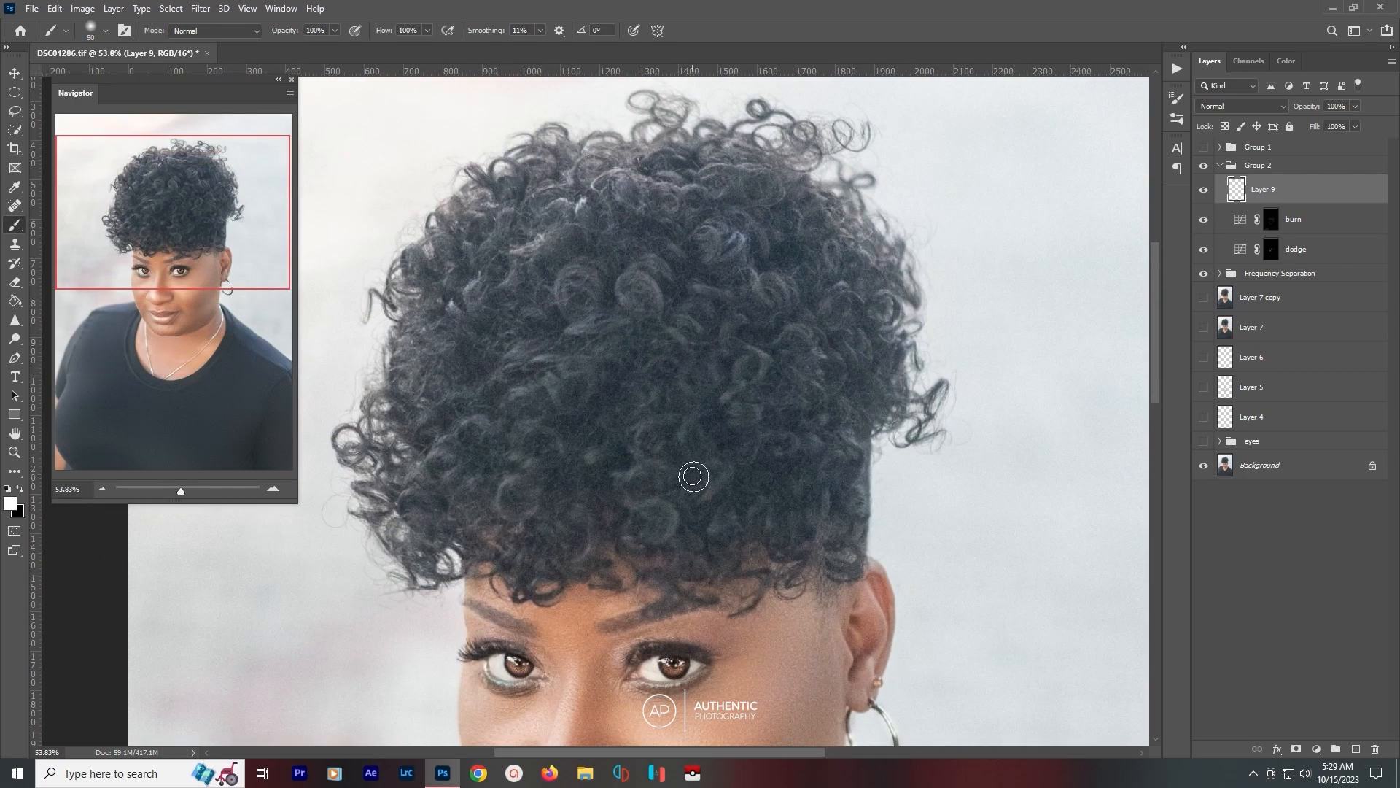
Cover the hair with white on the new layer using a 600 px brush at 100% opacity, and apply a 35-pixel Gaussian Blur.
{"action": "key", "text": "bracketright"}
{"action": "key", "text": "bracketright"}
{"action": "key", "text": "bracketright"}
{"action": "key", "text": "bracketright"}
{"action": "key", "text": "bracketright"}
{"action": "key", "text": "bracketright"}
{"action": "key", "text": "bracketright"}
{"action": "key", "text": "bracketright"}
{"action": "key", "text": "bracketright"}
{"action": "mouse_move", "coordinate": [731, 480]}
{"action": "left_mouse_down"}
{"action": "mouse_move", "coordinate": [709, 398]}
{"action": "mouse_move", "coordinate": [806, 352]}
{"action": "mouse_move", "coordinate": [783, 461]}
{"action": "mouse_move", "coordinate": [809, 280]}
{"action": "mouse_move", "coordinate": [658, 183]}
{"action": "mouse_move", "coordinate": [540, 217]}
{"action": "mouse_move", "coordinate": [479, 255]}
{"action": "mouse_move", "coordinate": [437, 340]}
{"action": "mouse_move", "coordinate": [578, 387]}
{"action": "mouse_move", "coordinate": [579, 341]}
{"action": "mouse_move", "coordinate": [427, 448]}
{"action": "mouse_move", "coordinate": [558, 503]}
{"action": "mouse_move", "coordinate": [618, 507]}
{"action": "mouse_move", "coordinate": [682, 480]}
{"action": "mouse_move", "coordinate": [865, 320]}
{"action": "mouse_move", "coordinate": [876, 209]}
{"action": "mouse_move", "coordinate": [803, 162]}
{"action": "left_mouse_up"}
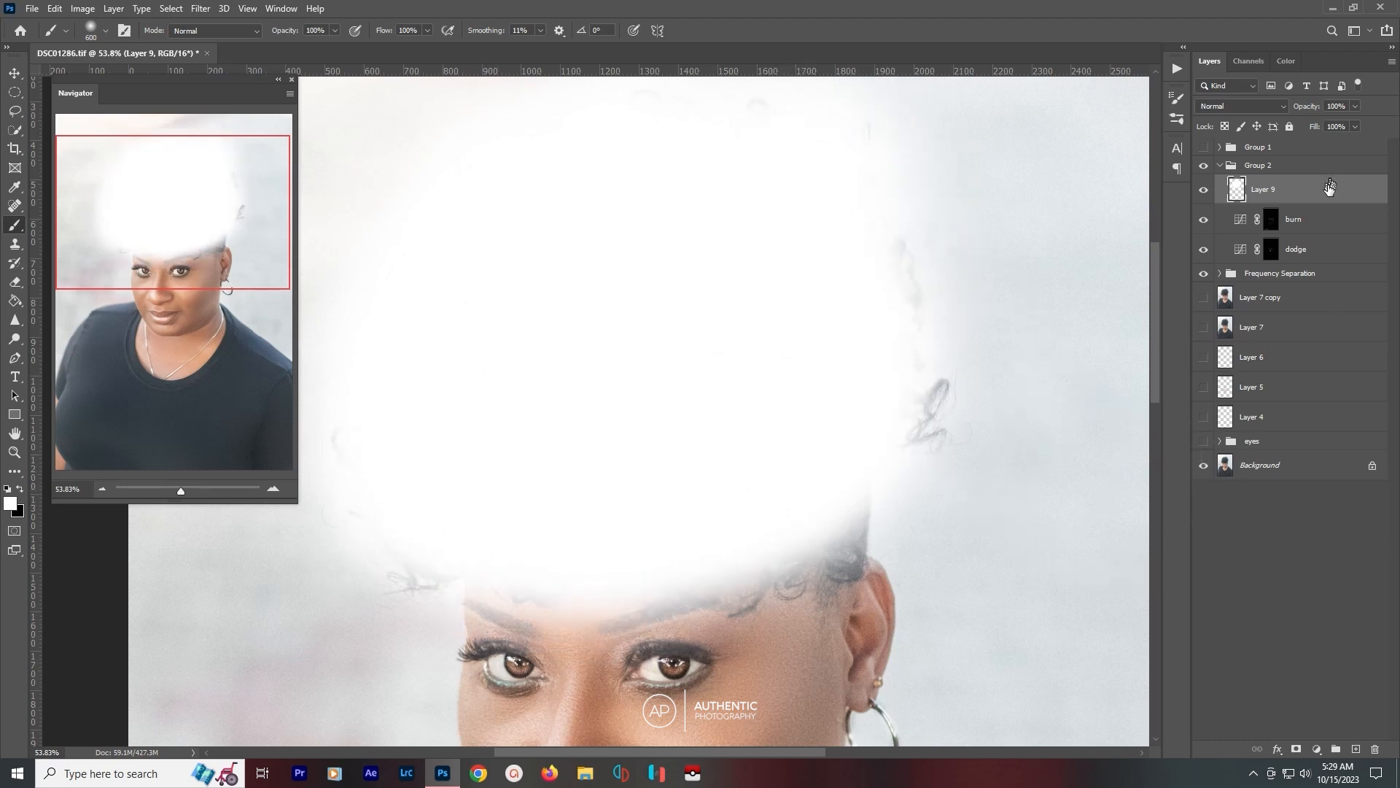
{"action": "key", "text": "ctrl+alt+f"}
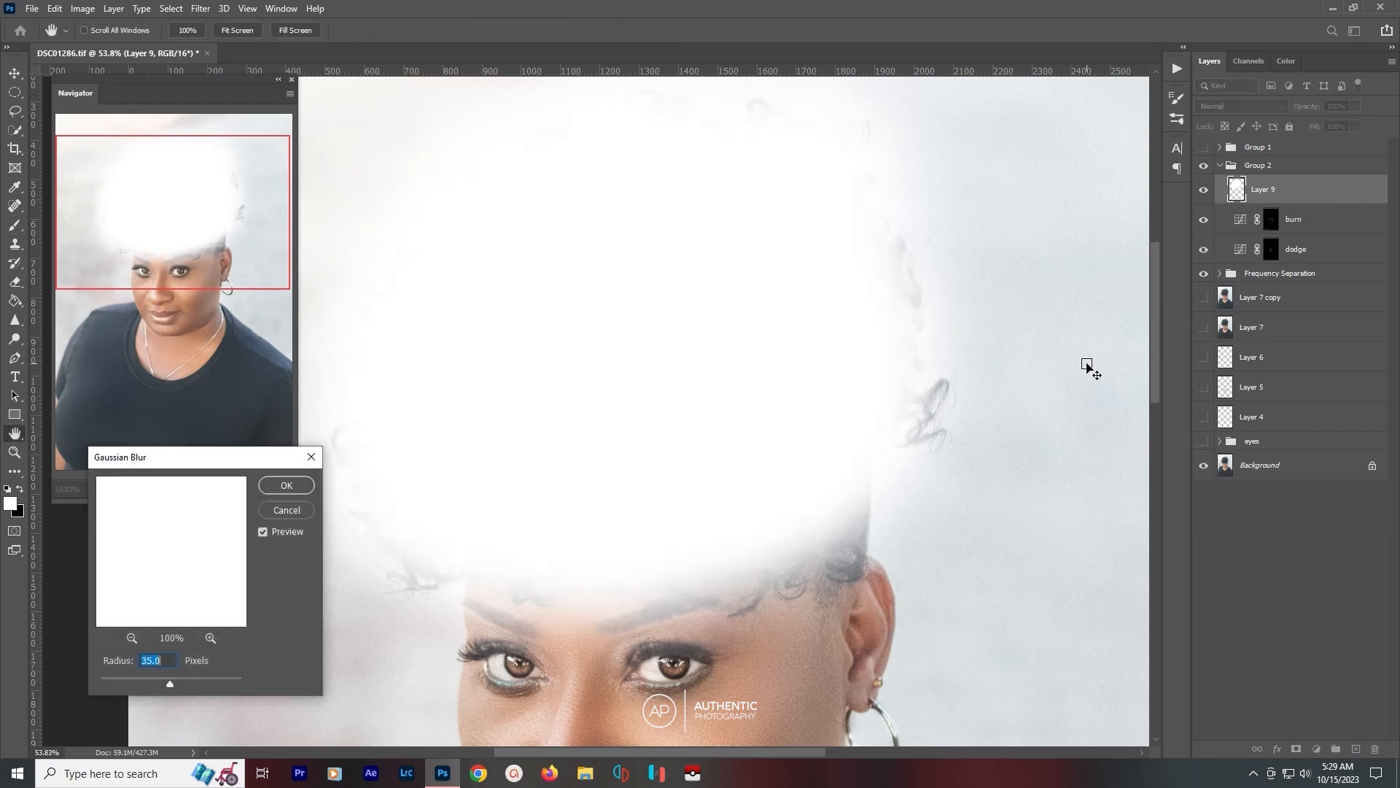
{"action": "left_click", "coordinate": [289, 489]}
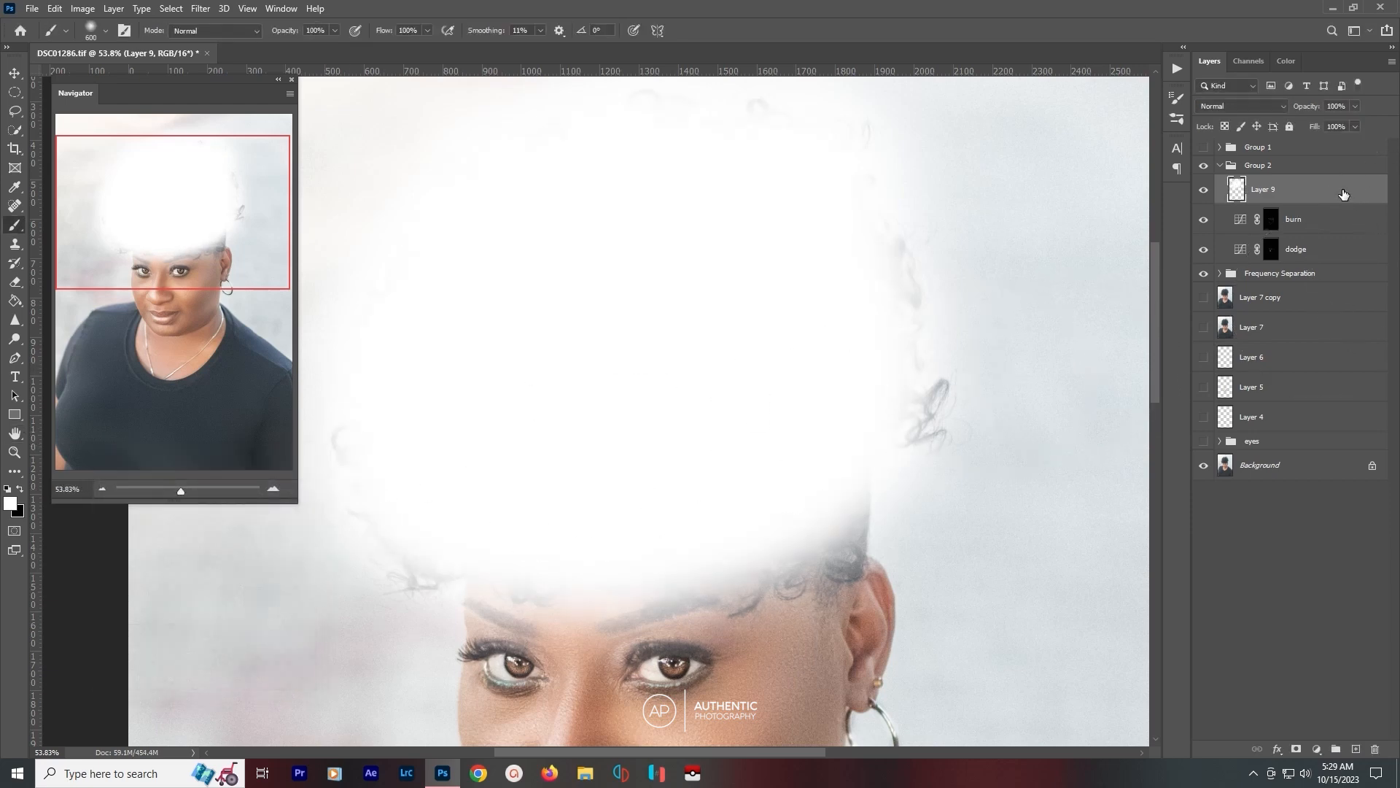
Split the black Underlying Layer slider in Layer 9's Gray Blend If settings to 53 / 138.
{"action": "double_click", "coordinate": [1345, 194]}
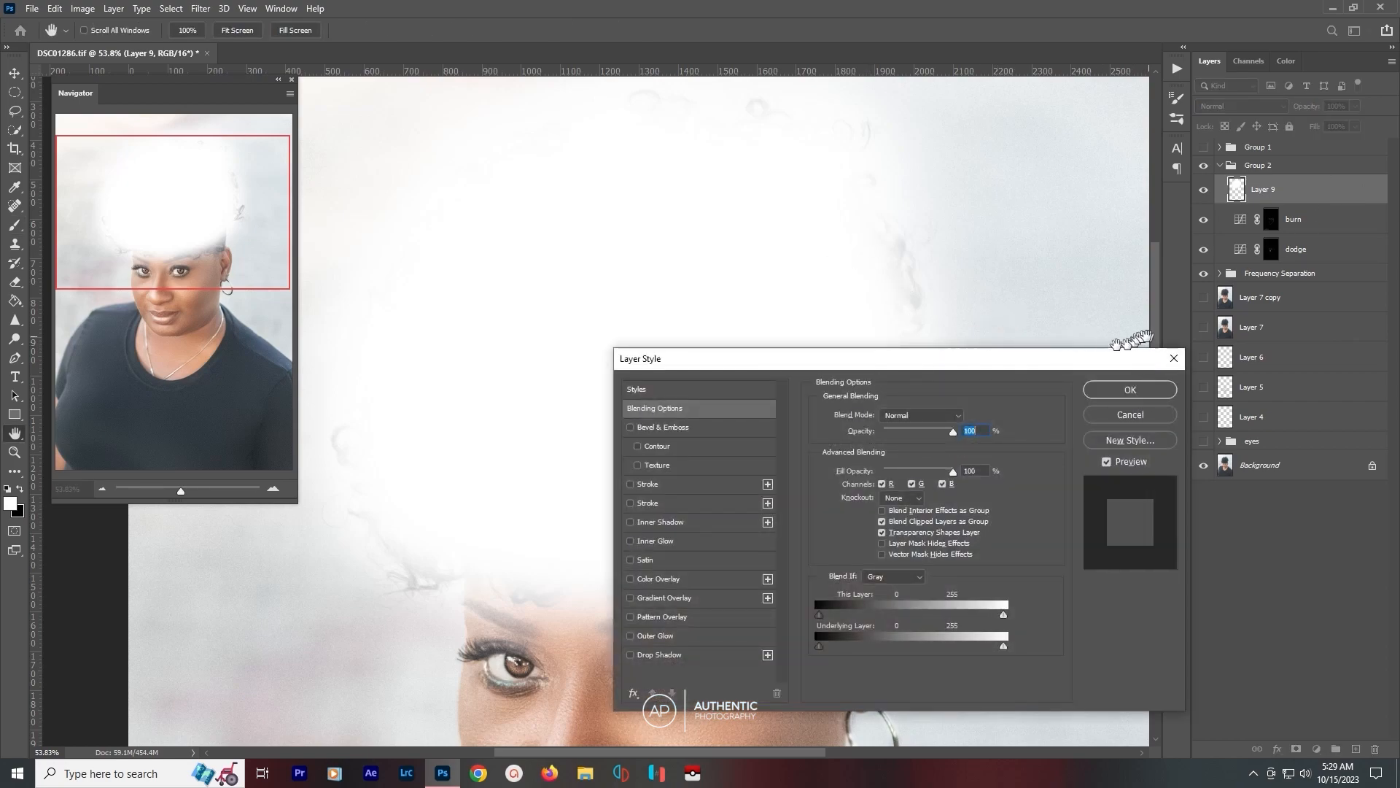
{"action": "left_click", "coordinate": [1174, 358]}
{"action": "scroll", "coordinate": [922, 296], "scroll_direction": "down", "scroll_amount": 4}
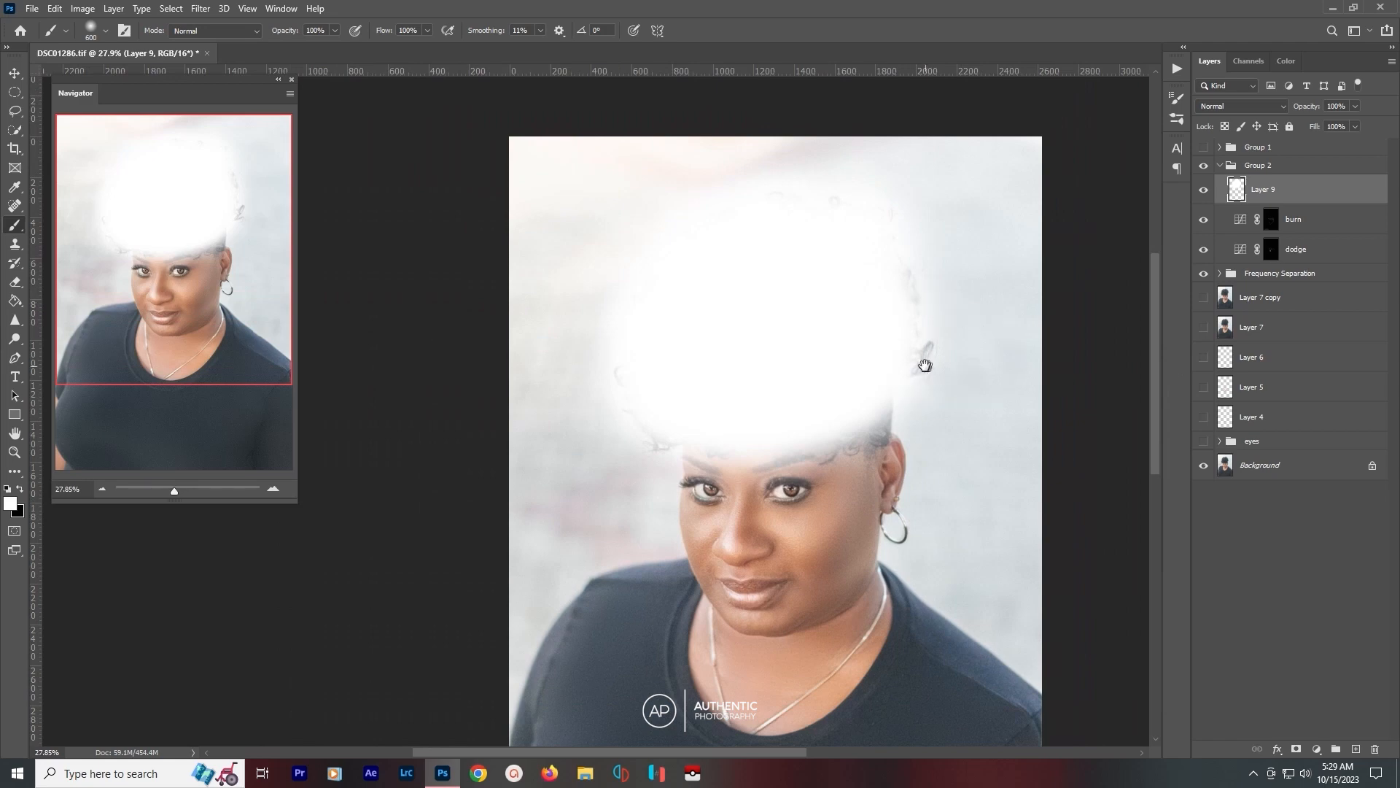
{"action": "left_click_drag", "start_coordinate": [924, 358], "coordinate": [683, 315]}
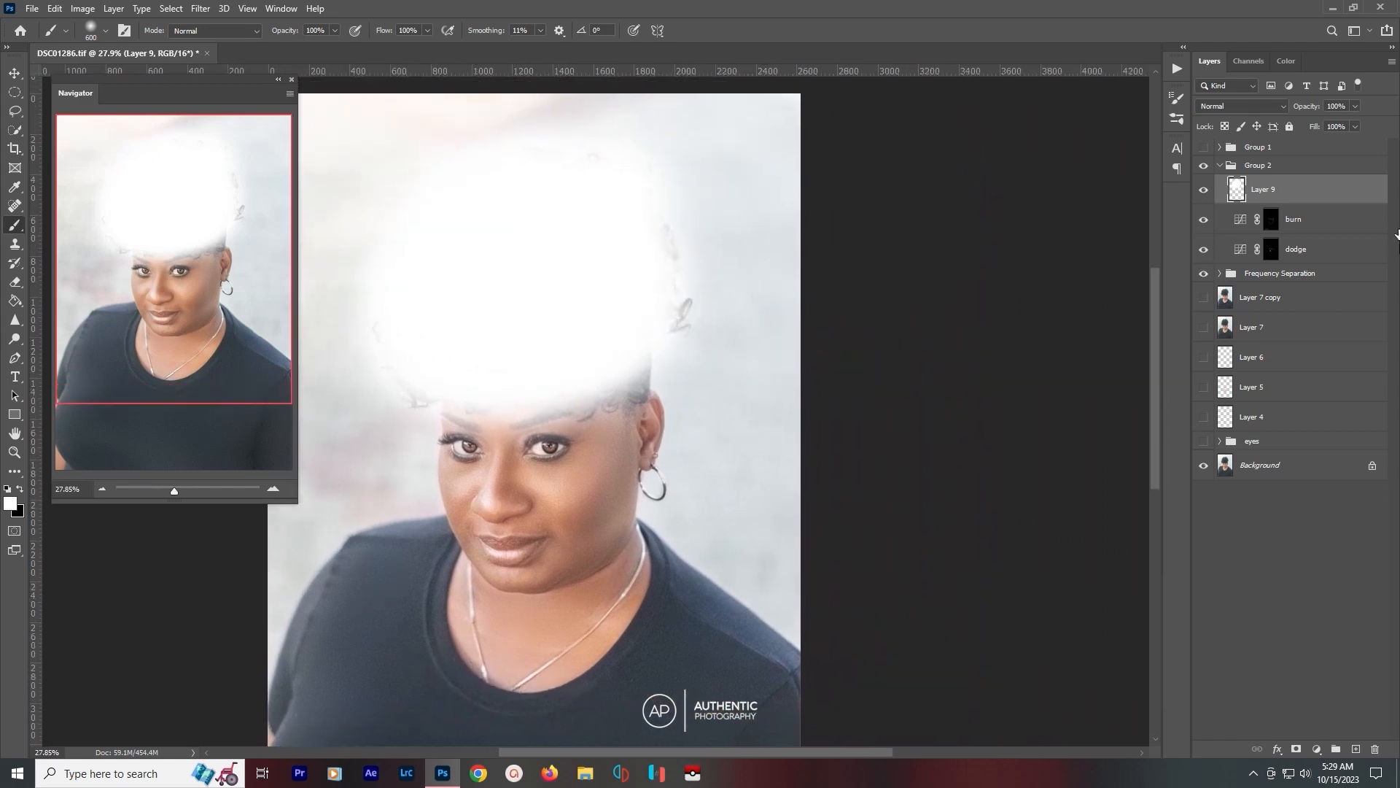
{"action": "double_click", "coordinate": [1346, 201]}
{"action": "left_click_drag", "start_coordinate": [868, 356], "coordinate": [976, 315]}
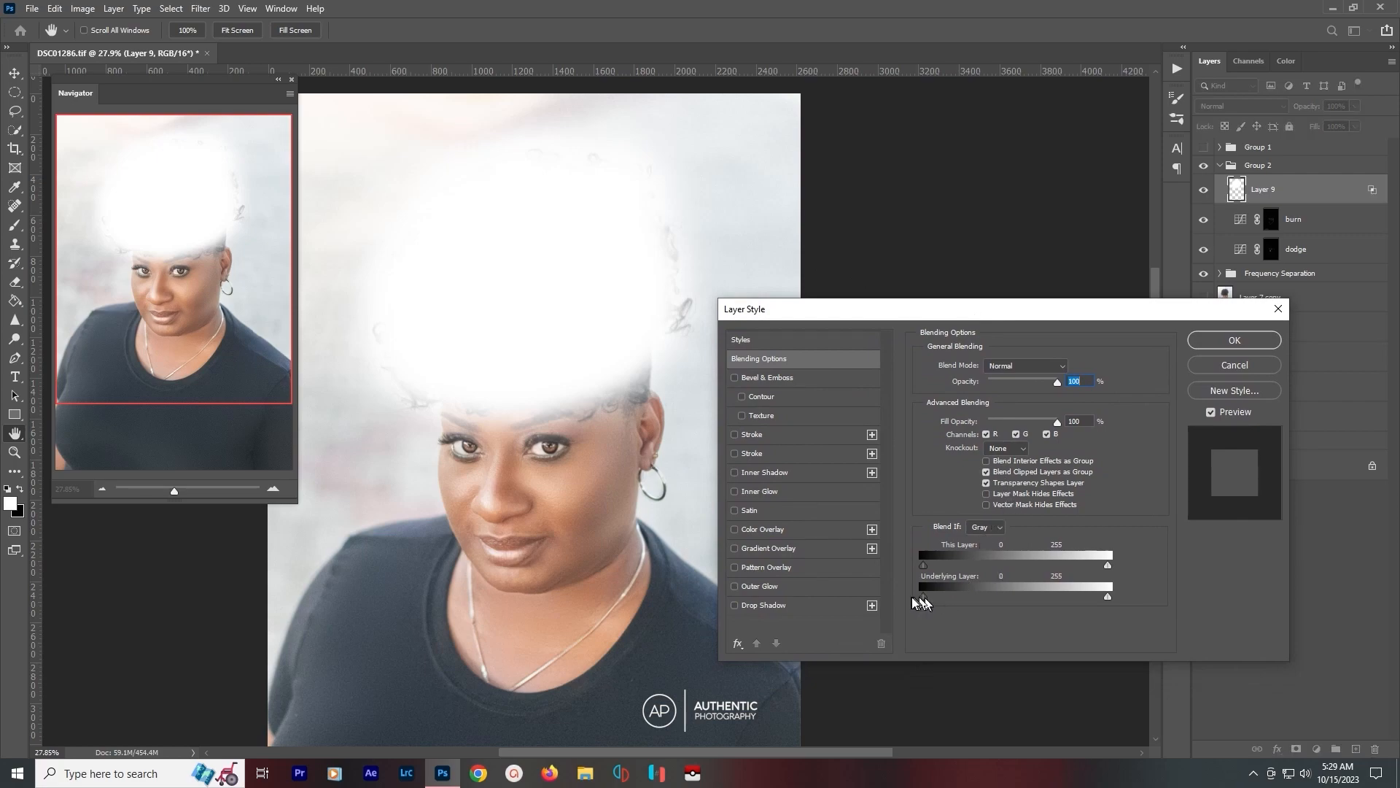
{"action": "left_click_drag", "start_coordinate": [924, 596], "coordinate": [1030, 598]}
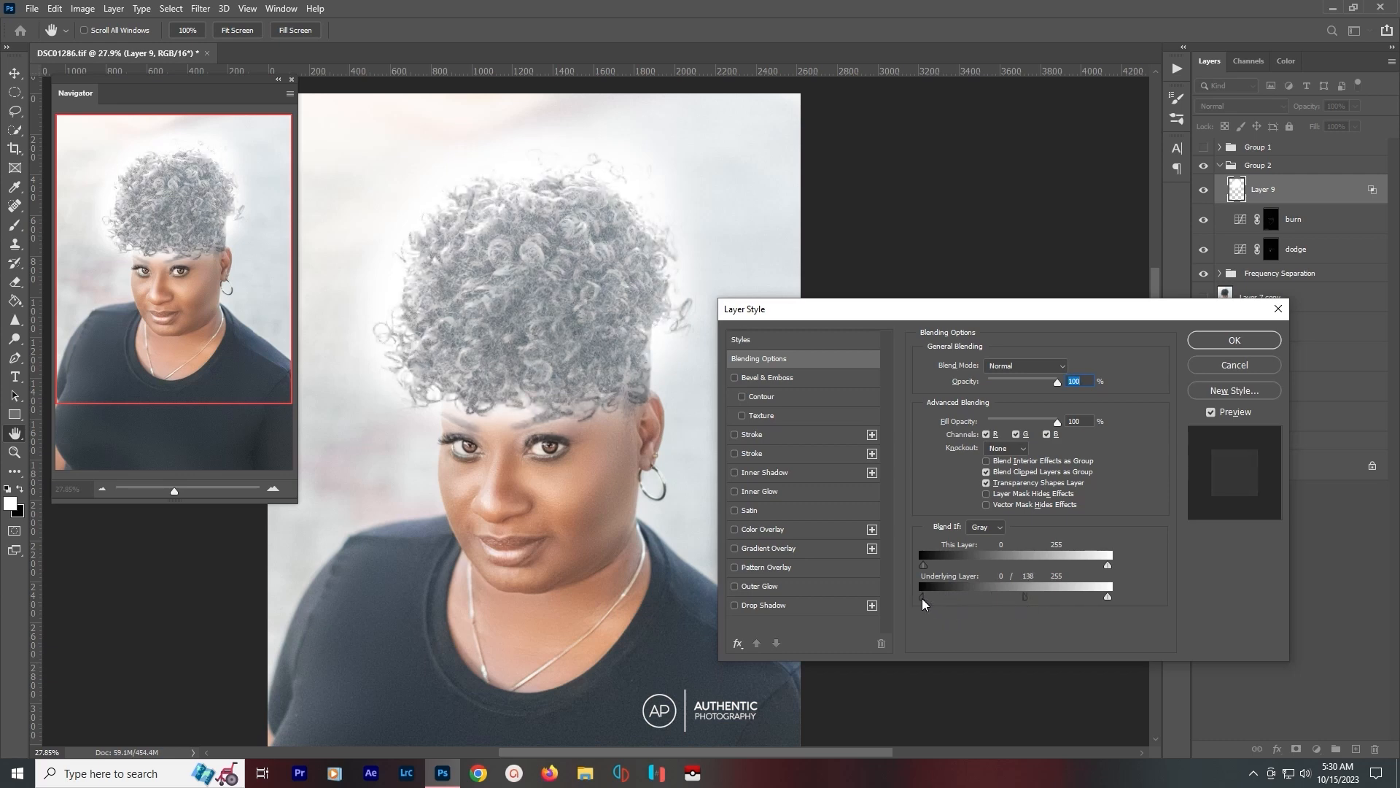
{"action": "left_click_drag", "start_coordinate": [940, 597], "coordinate": [961, 598]}
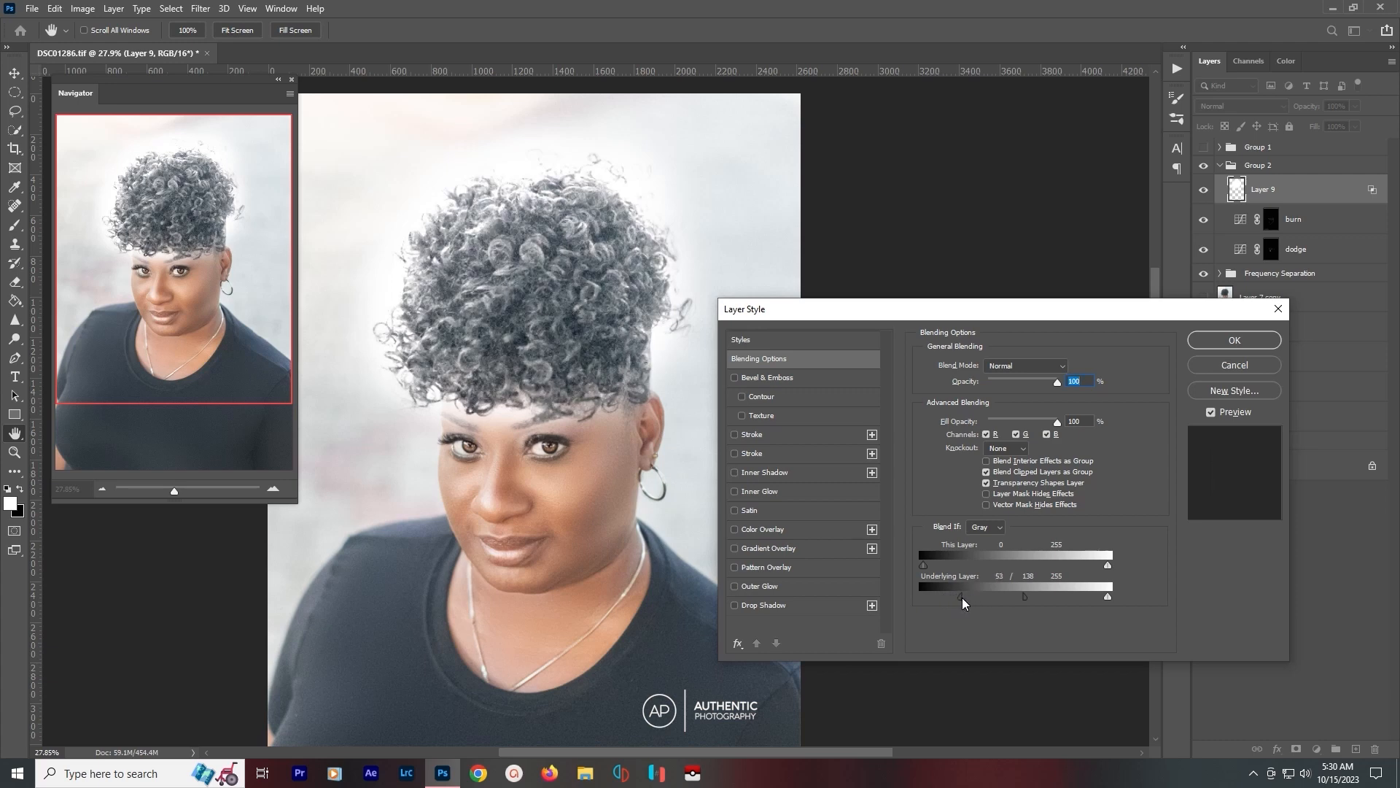
{"action": "left_click", "coordinate": [1241, 343]}
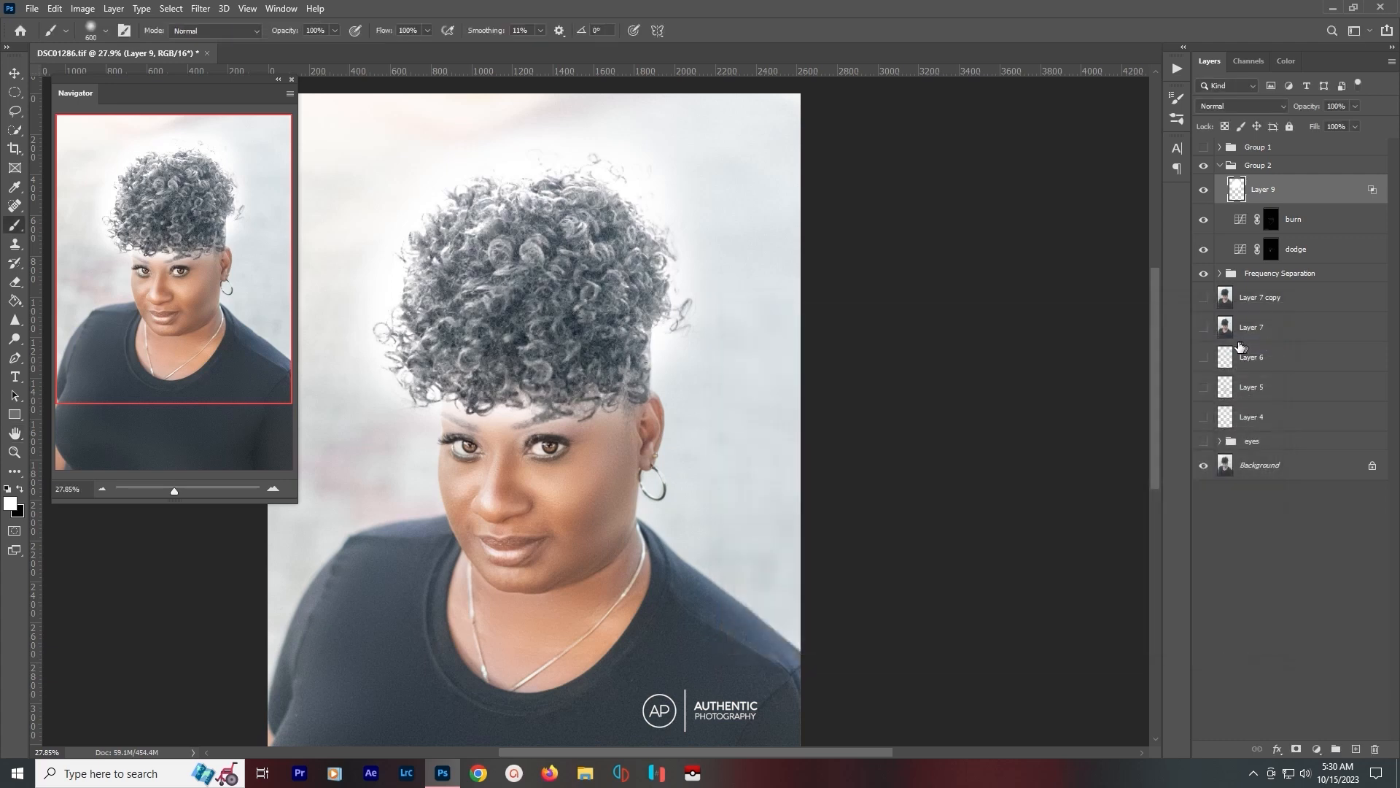
Add a layer mask to Layer 9 and paint black with the 600 px brush to remove white spill from the forehead and background.
{"action": "left_click", "coordinate": [1295, 748]}
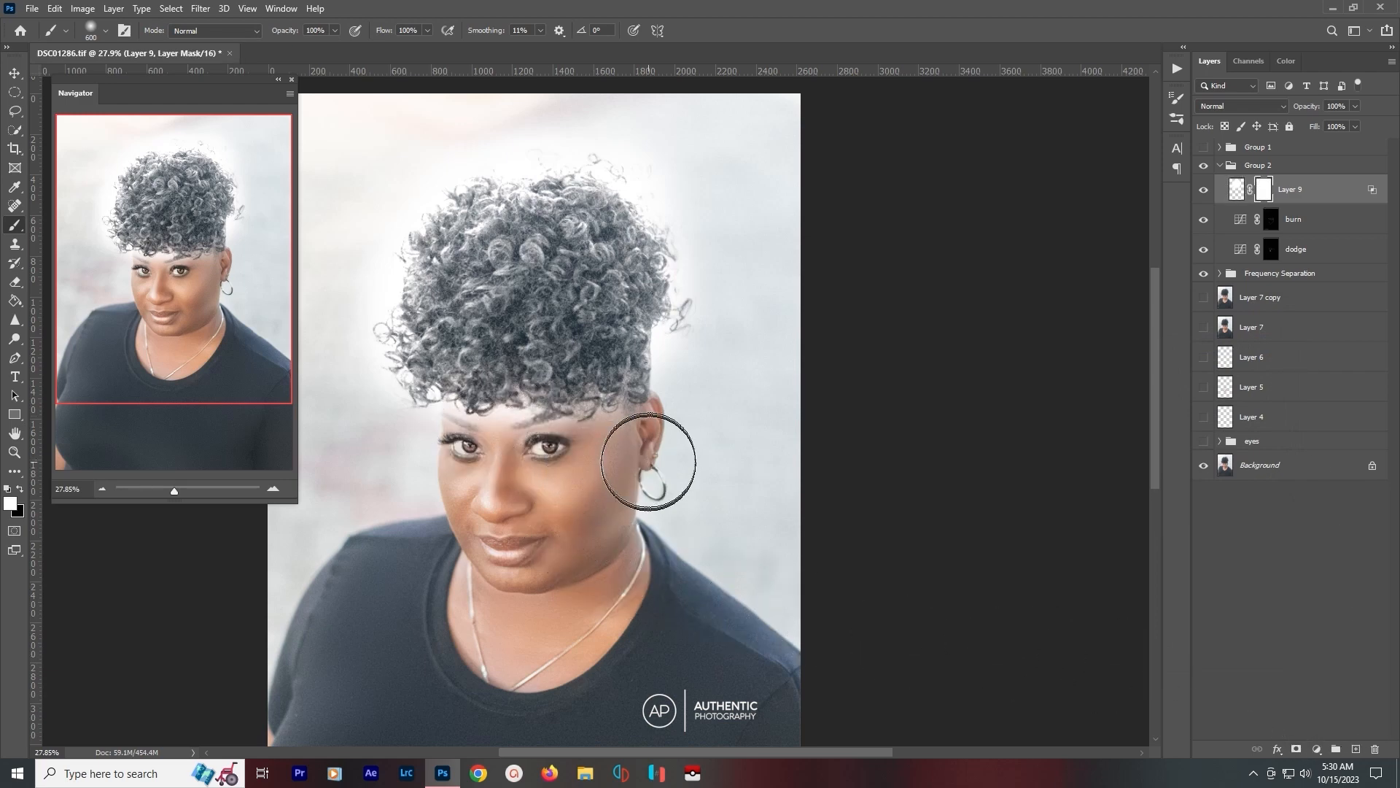
{"action": "key", "text": "x"}
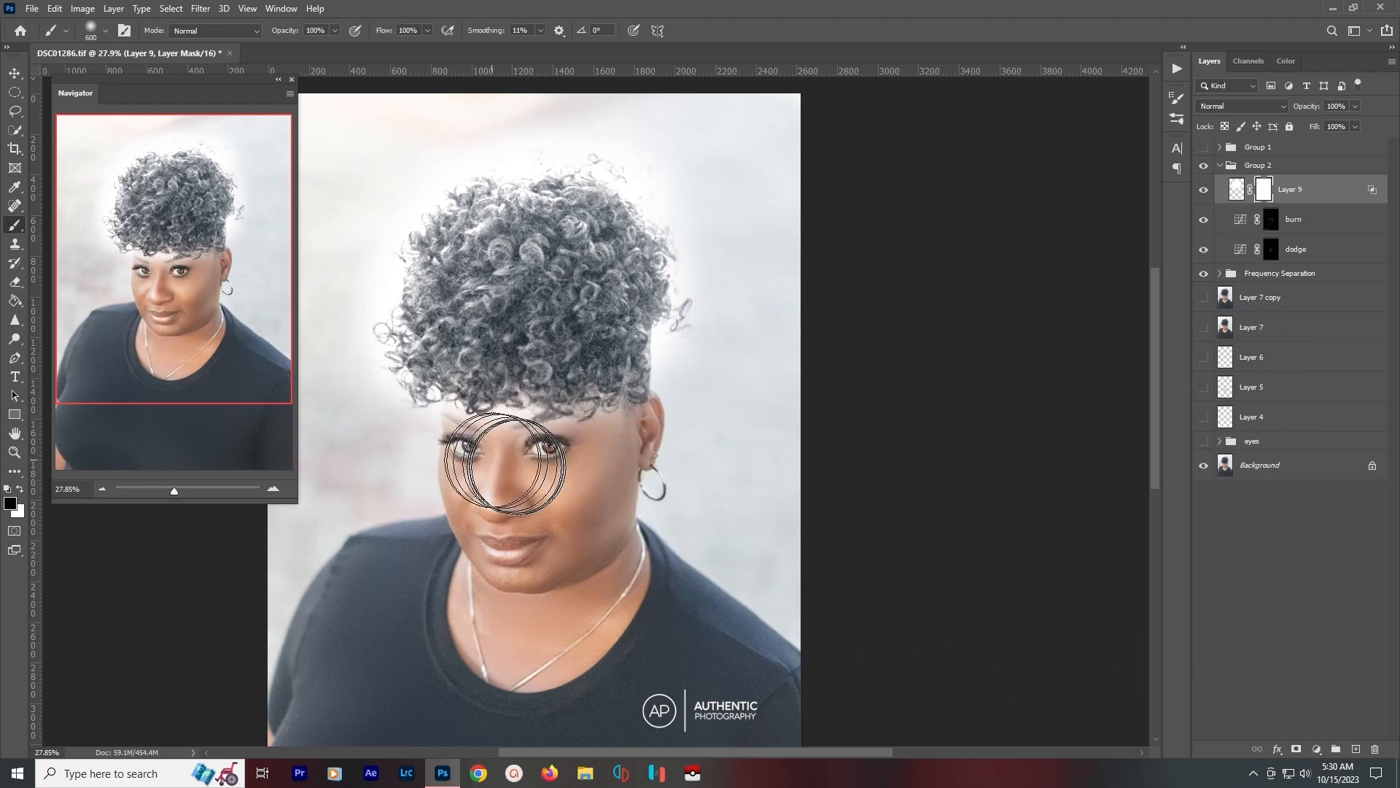
{"action": "mouse_move", "coordinate": [419, 444]}
{"action": "left_mouse_down"}
{"action": "mouse_move", "coordinate": [575, 461]}
{"action": "mouse_move", "coordinate": [680, 429]}
{"action": "mouse_move", "coordinate": [729, 290]}
{"action": "mouse_move", "coordinate": [720, 248]}
{"action": "mouse_move", "coordinate": [727, 275]}
{"action": "mouse_move", "coordinate": [711, 240]}
{"action": "mouse_move", "coordinate": [607, 144]}
{"action": "left_mouse_up"}
{"action": "key", "text": "ctrl+z"}
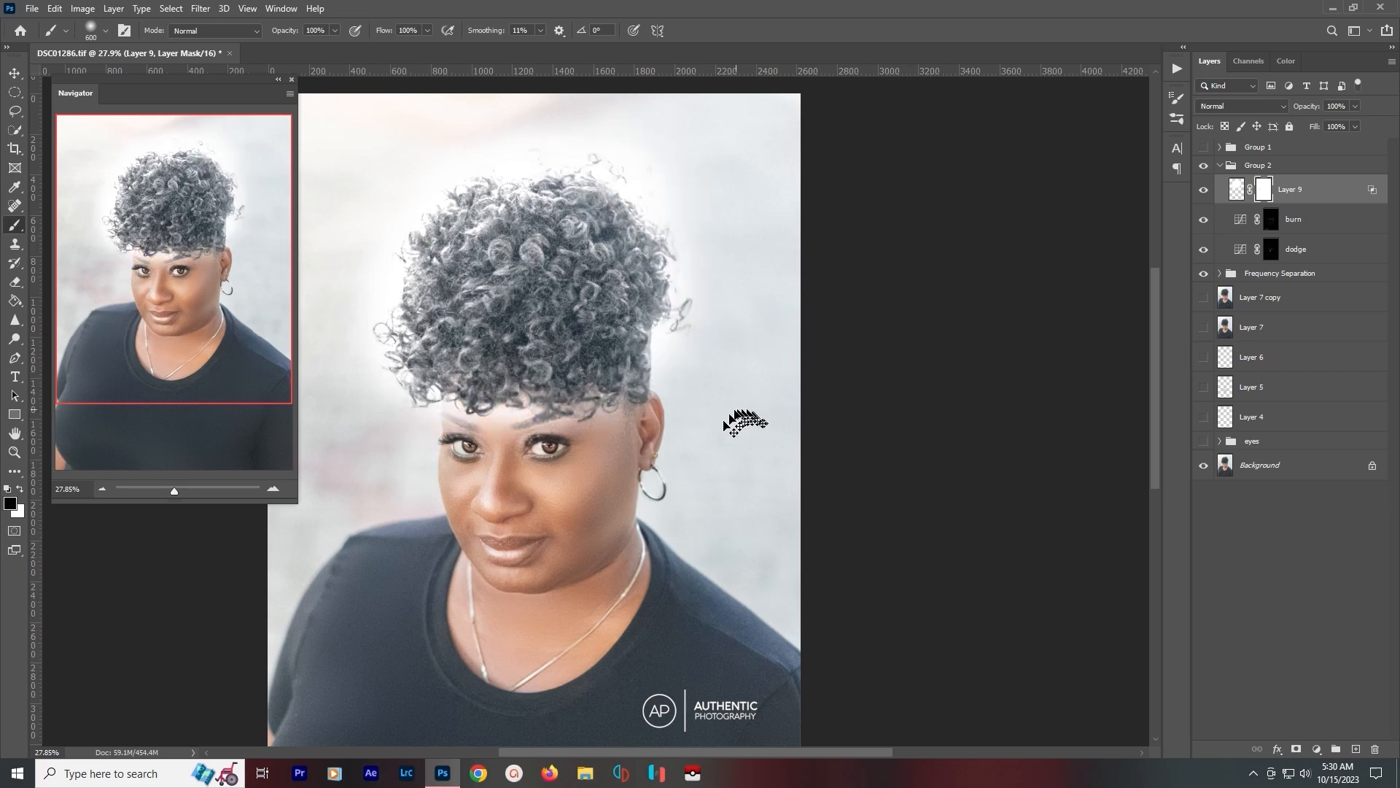
{"action": "left_click_drag", "start_coordinate": [421, 432], "coordinate": [514, 448]}
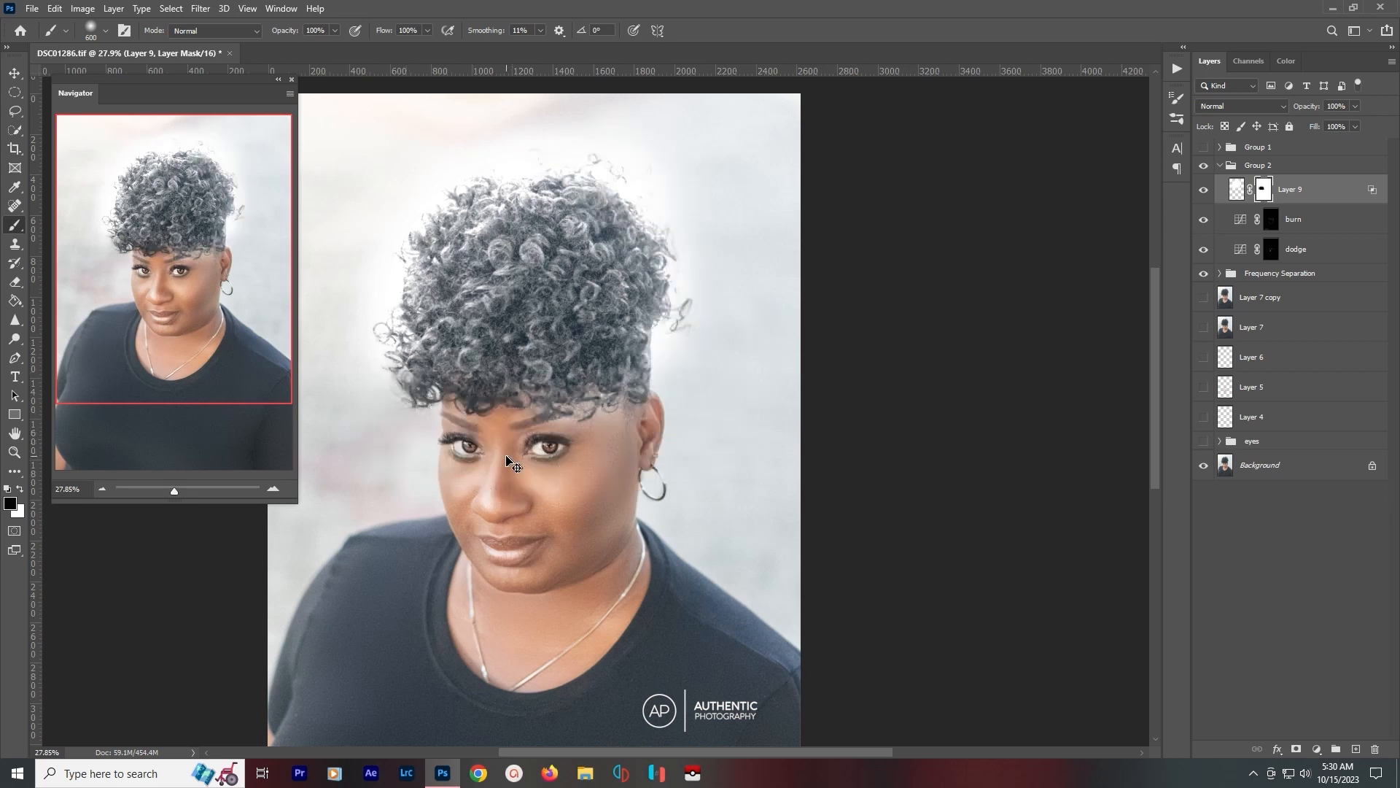
{"action": "key", "text": "ctrl+z"}
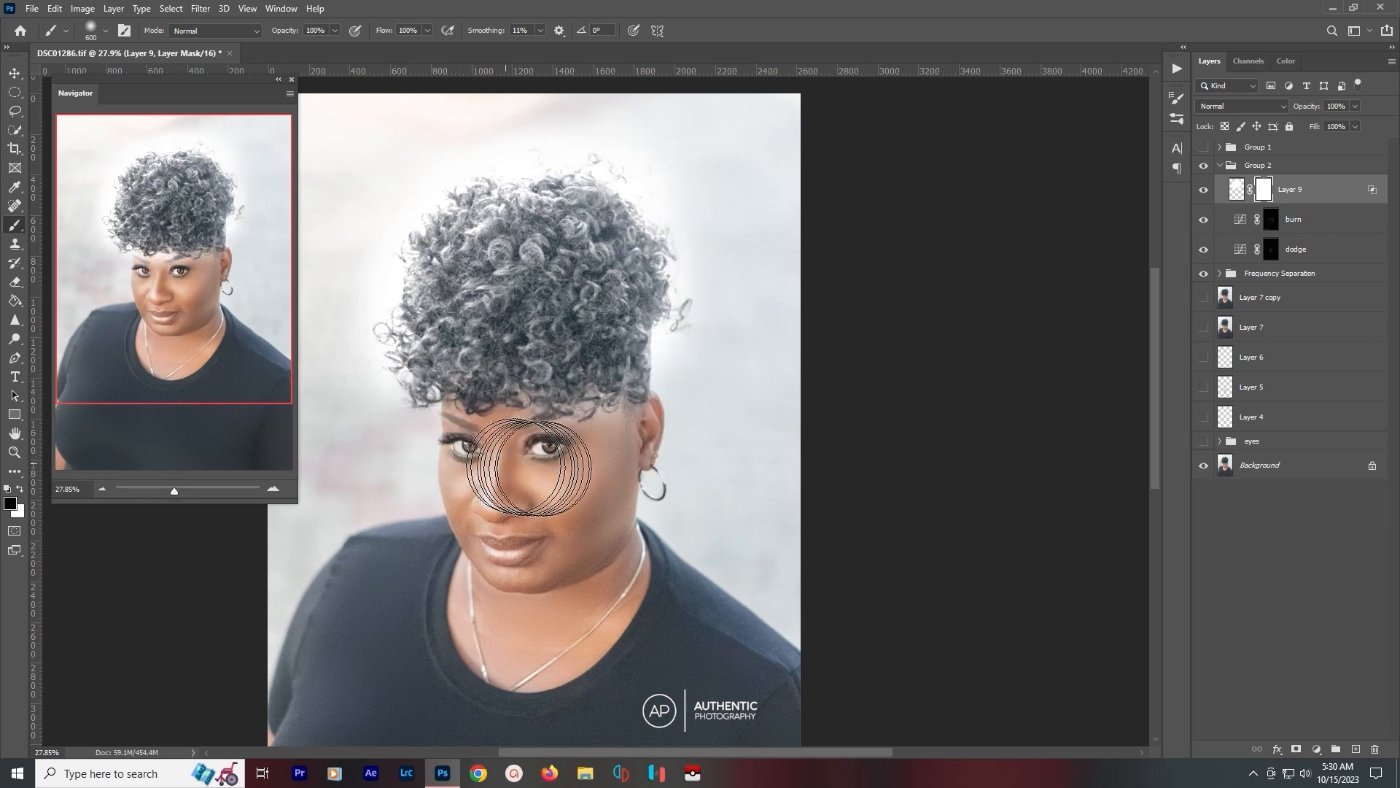
{"action": "mouse_move", "coordinate": [528, 467]}
{"action": "left_mouse_down"}
{"action": "mouse_move", "coordinate": [690, 420]}
{"action": "mouse_move", "coordinate": [730, 320]}
{"action": "mouse_move", "coordinate": [684, 162]}
{"action": "mouse_move", "coordinate": [568, 107]}
{"action": "mouse_move", "coordinate": [451, 126]}
{"action": "mouse_move", "coordinate": [352, 195]}
{"action": "mouse_move", "coordinate": [348, 341]}
{"action": "mouse_move", "coordinate": [368, 429]}
{"action": "mouse_move", "coordinate": [408, 458]}
{"action": "mouse_move", "coordinate": [777, 460]}
{"action": "left_mouse_up"}
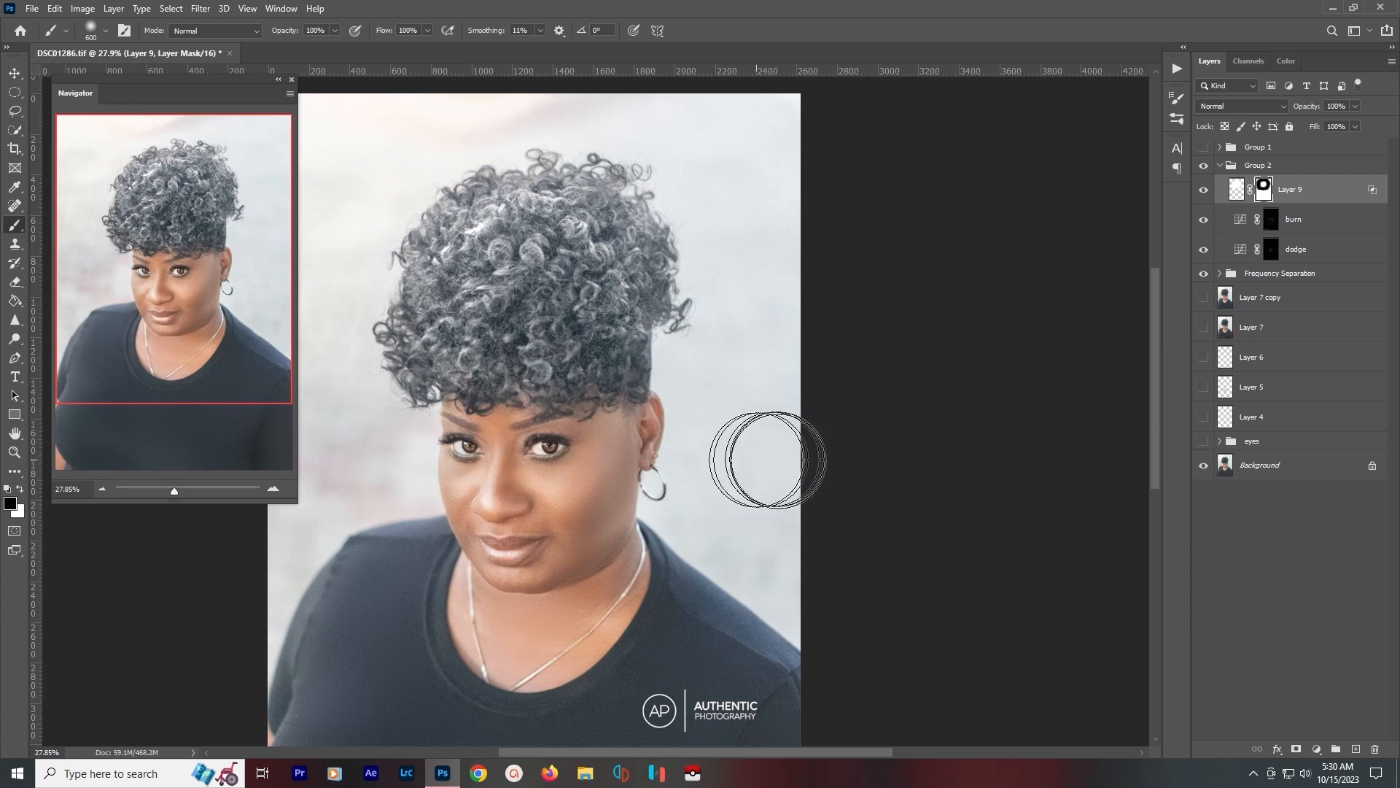
Set Layer 9's blend mode to Soft Light and compare the hair with the layer hidden and shown.
{"action": "key", "text": "ctrl+0"}
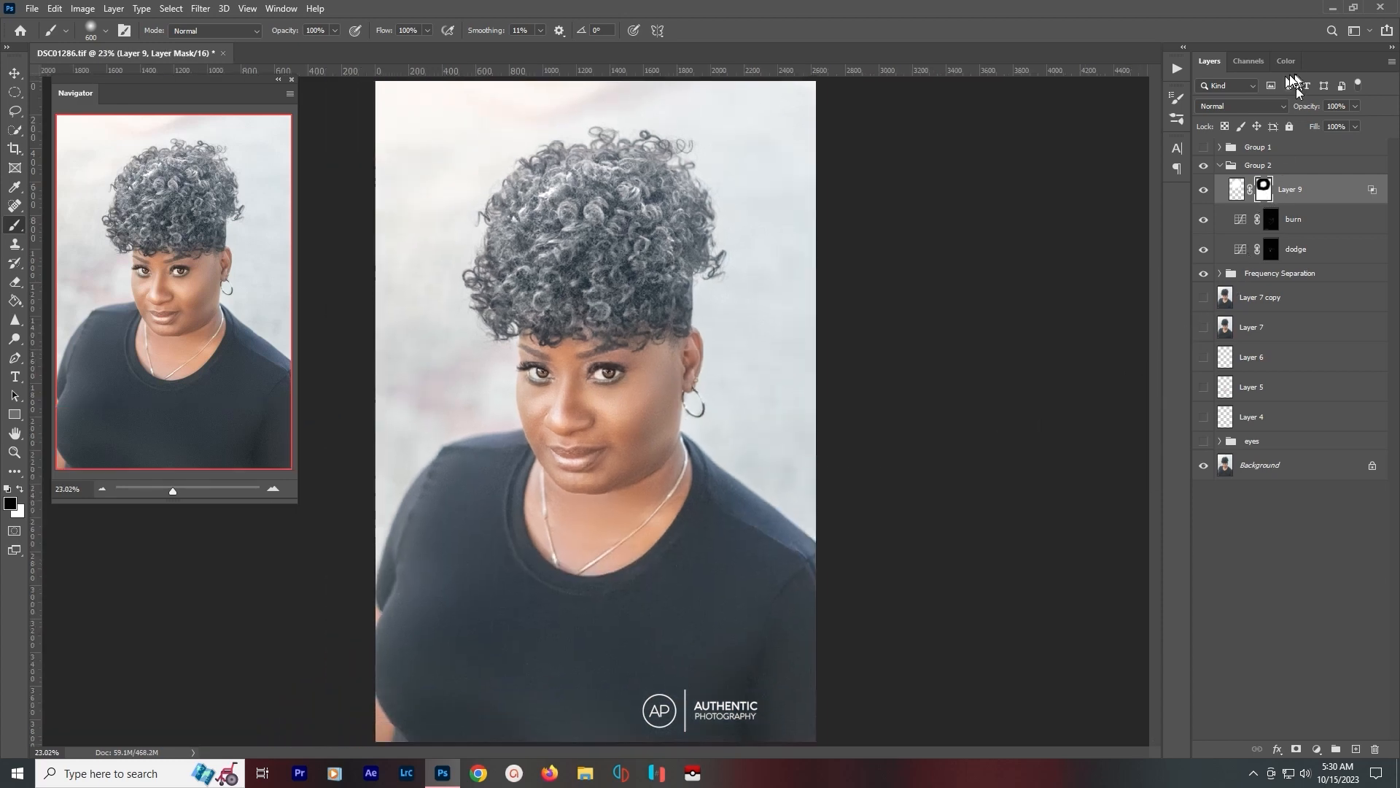
{"action": "left_click", "coordinate": [1261, 105]}
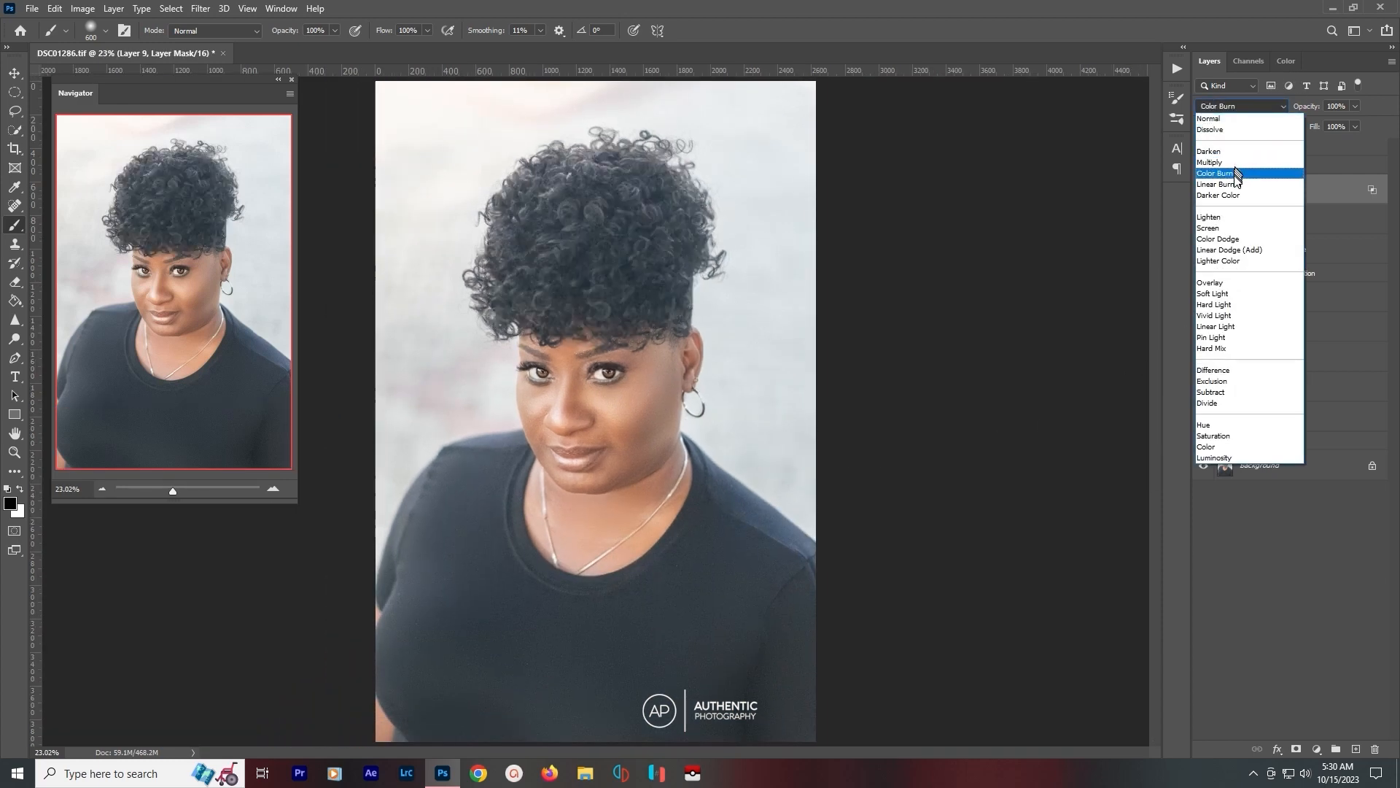
{"action": "left_click", "coordinate": [1239, 294]}
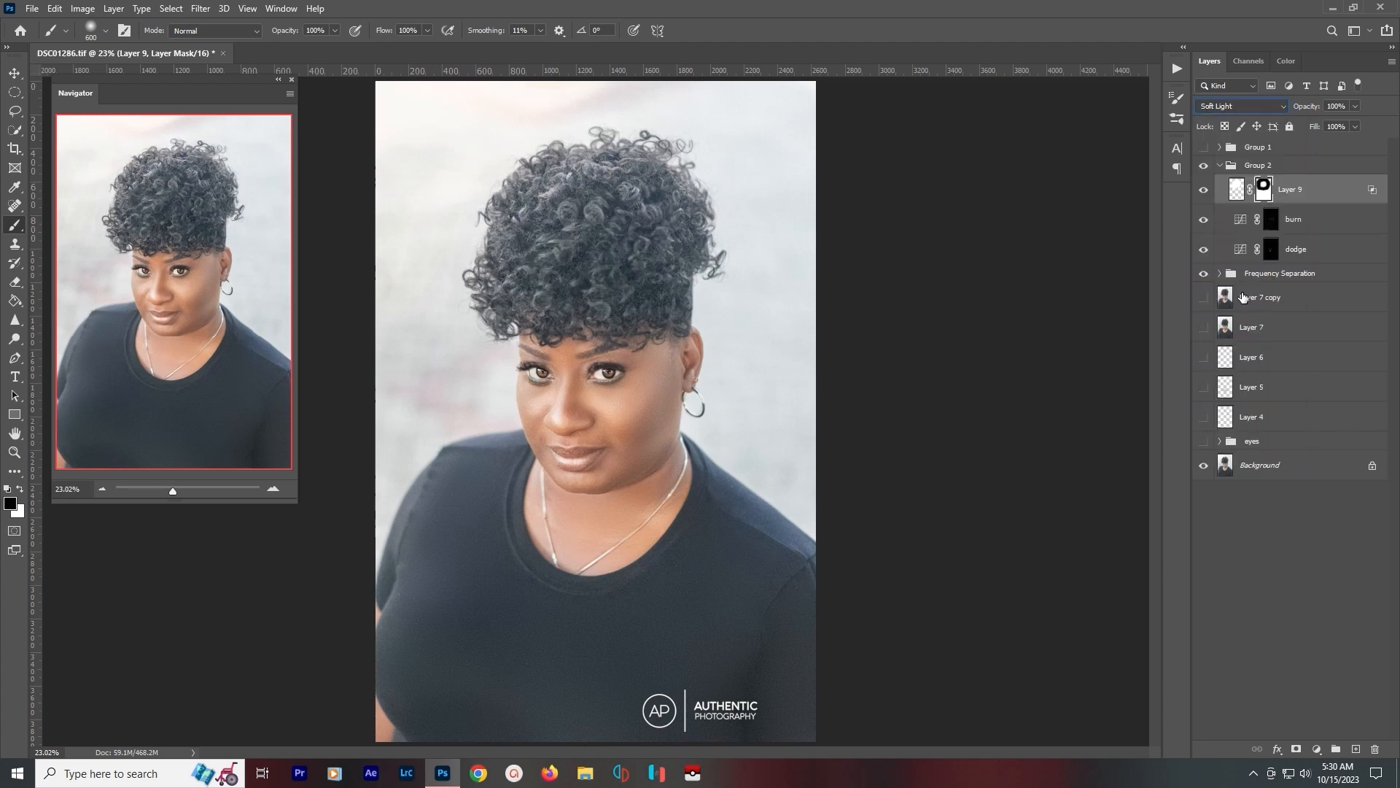
{"action": "left_click", "coordinate": [1201, 198]}
{"action": "left_click", "coordinate": [1201, 197]}
{"action": "left_click", "coordinate": [1202, 195]}
Reduce Layer 9's opacity to 35% and move it below the dodge layer, directly above the Frequency Separation group.
{"action": "left_click_drag", "start_coordinate": [624, 278], "coordinate": [942, 429]}
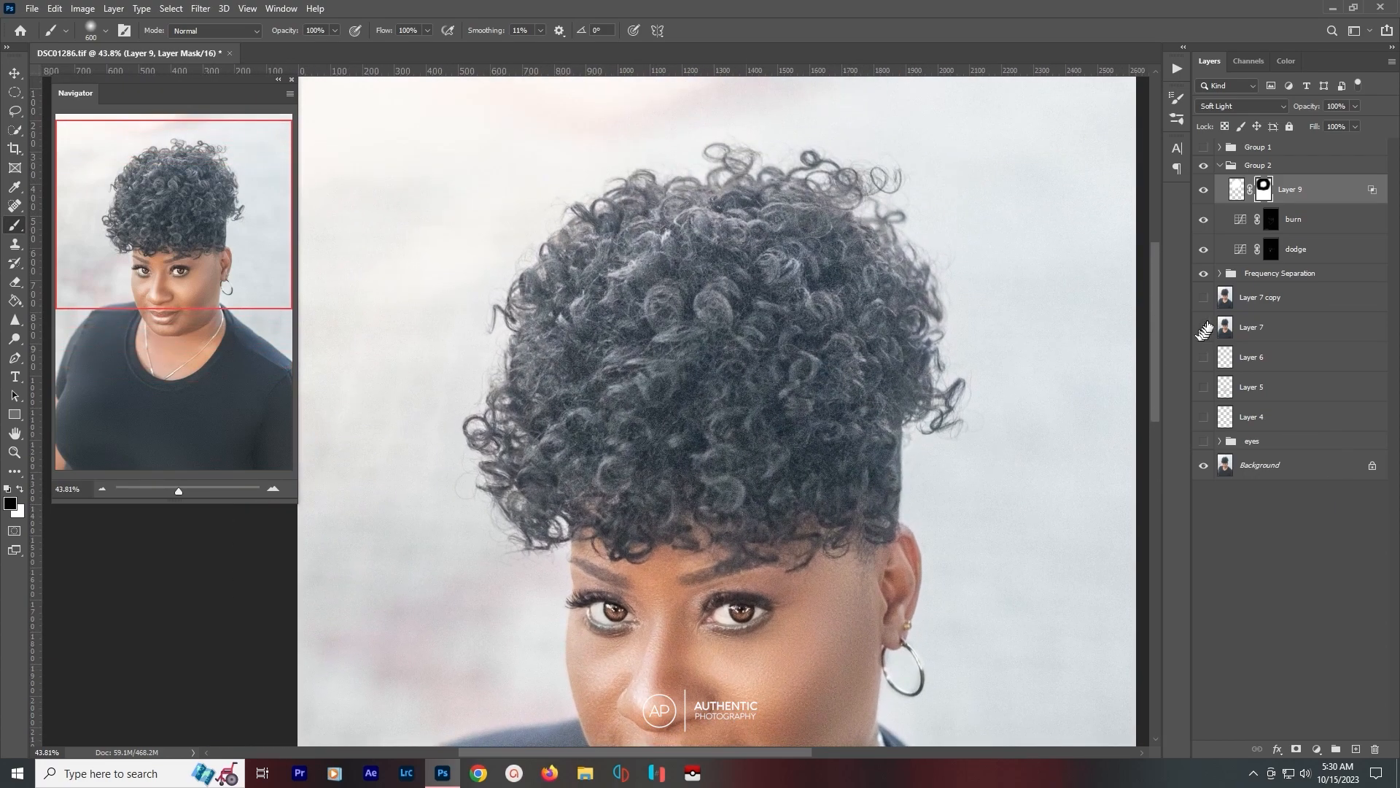
{"action": "left_click", "coordinate": [1271, 249]}
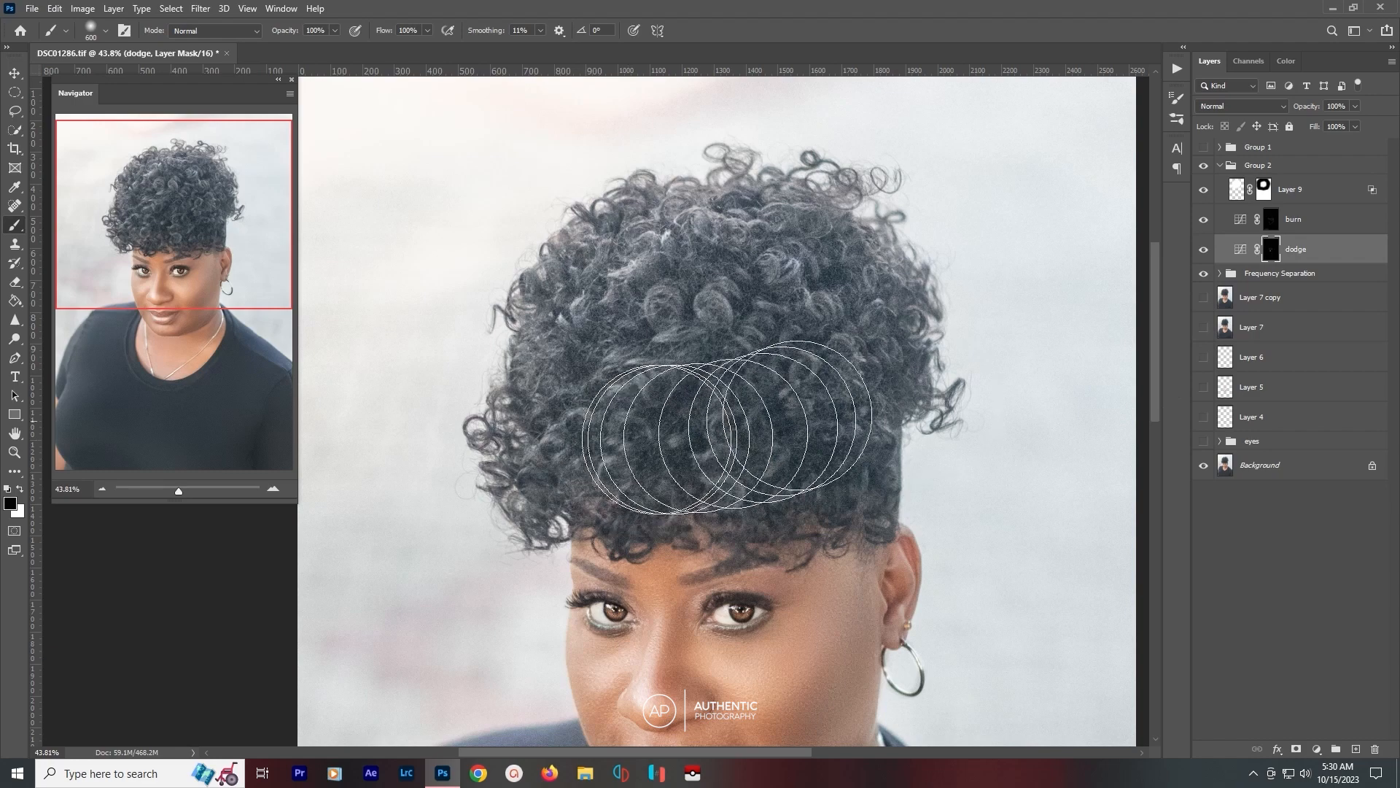
{"action": "left_click", "coordinate": [1319, 188]}
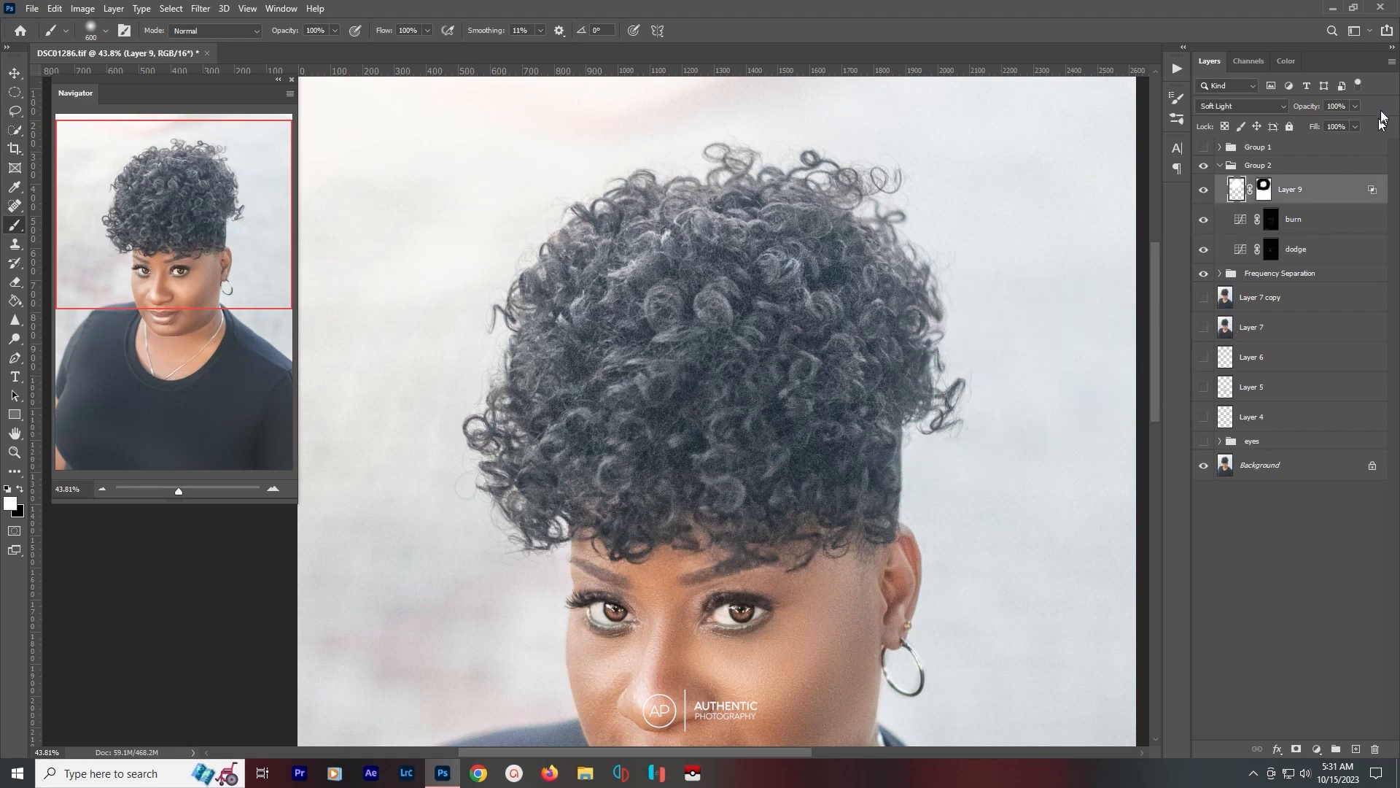
{"action": "left_click", "coordinate": [1355, 107]}
{"action": "left_click", "coordinate": [1337, 107]}
{"action": "type", "text": "35"}
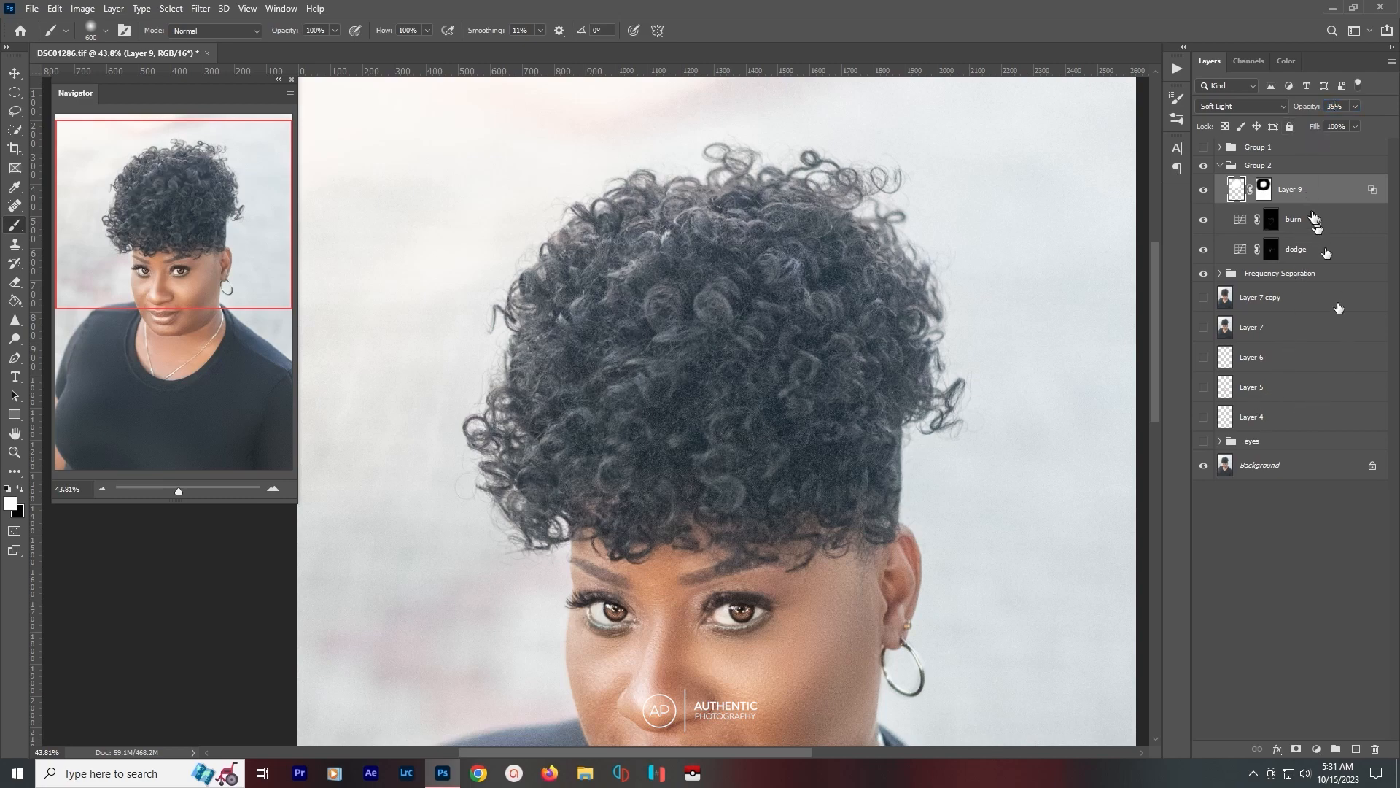
{"action": "left_click_drag", "start_coordinate": [1302, 191], "coordinate": [1298, 260]}
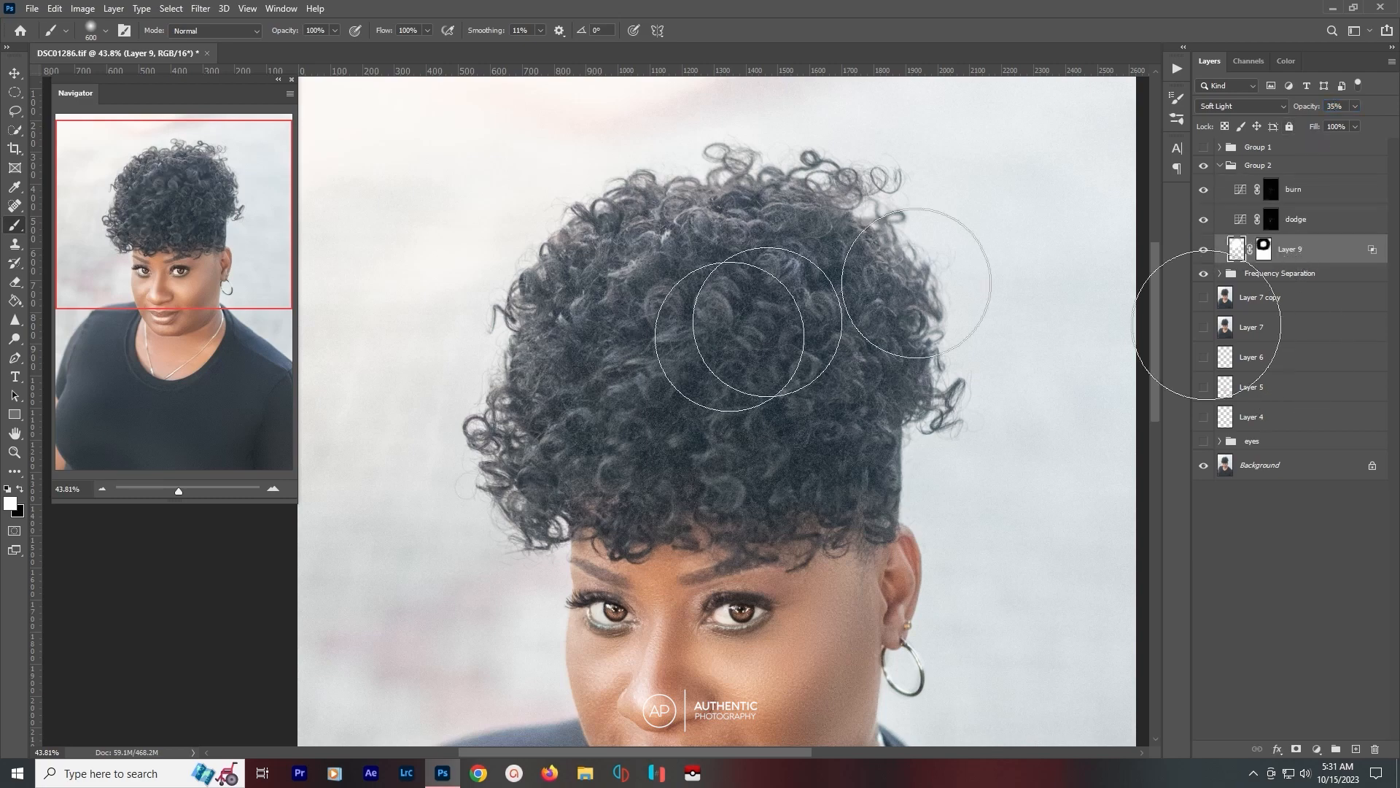
Hide Layer 9 and target the dodge layer's mask with a 100 px white brush at 30% opacity.
{"action": "key", "text": "bracketleft"}
{"action": "key", "text": "bracketleft"}
{"action": "key", "text": "bracketleft"}
{"action": "key", "text": "bracketleft"}
{"action": "key", "text": "bracketleft"}
{"action": "key", "text": "bracketleft"}
{"action": "key", "text": "bracketleft"}
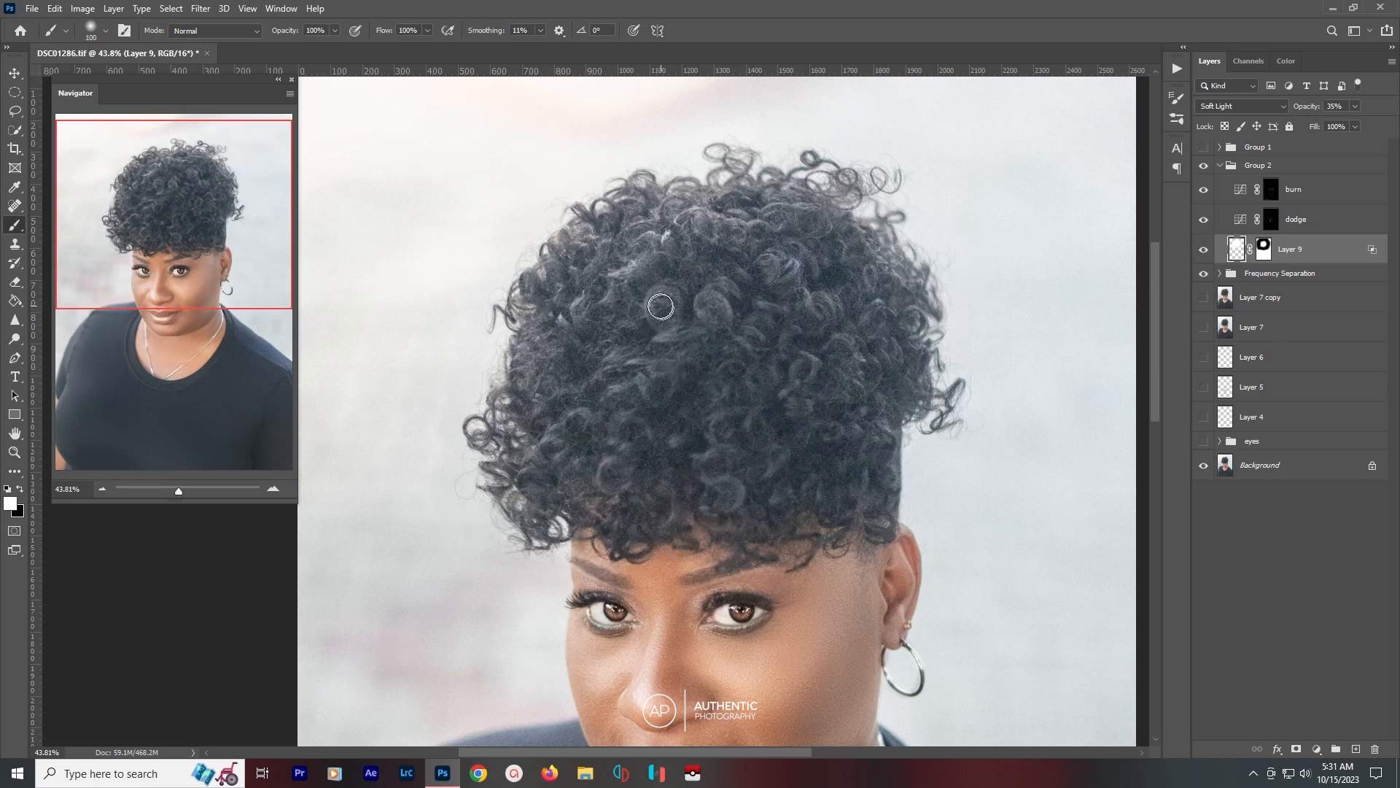
{"action": "key", "text": "3"}
{"action": "left_click", "coordinate": [1272, 219]}
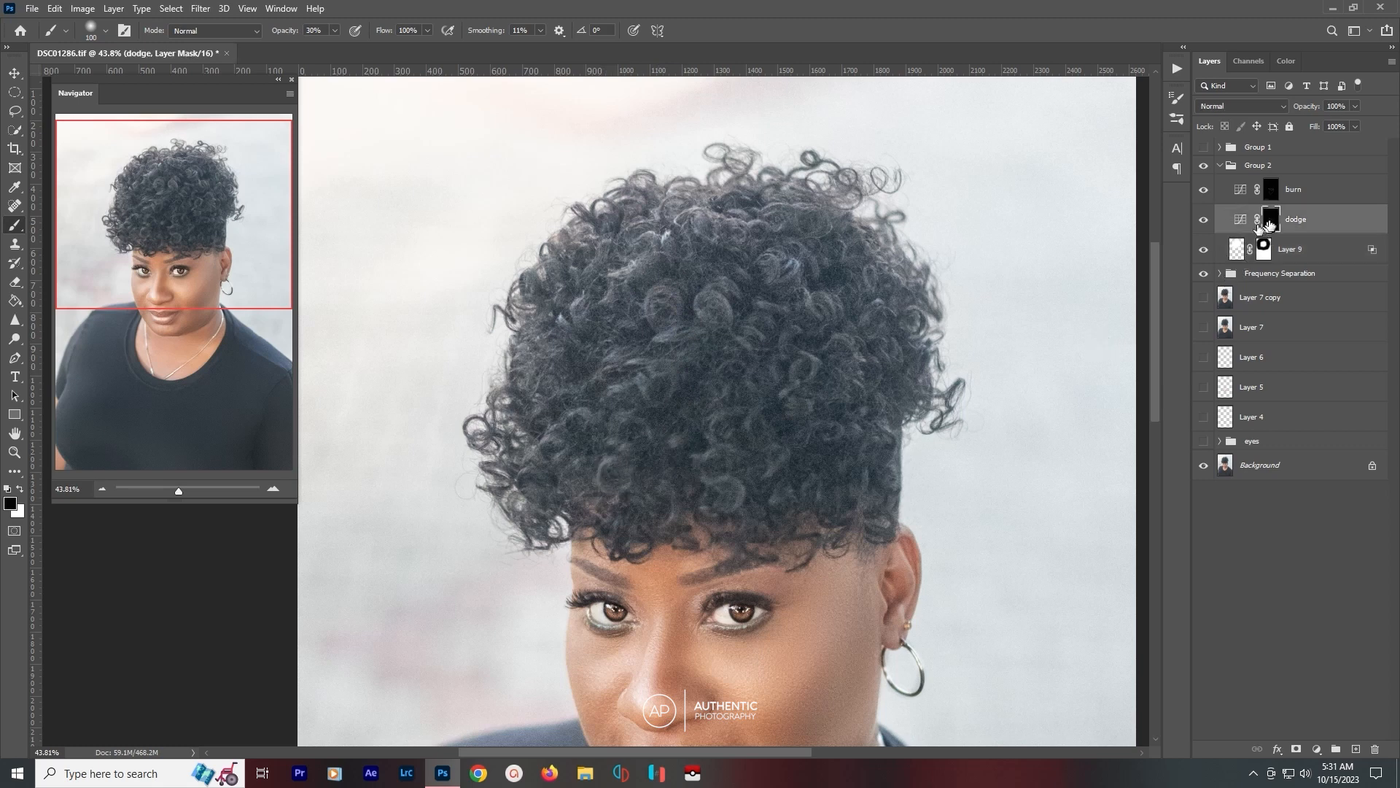
{"action": "key", "text": "x"}
{"action": "left_click", "coordinate": [1203, 250]}
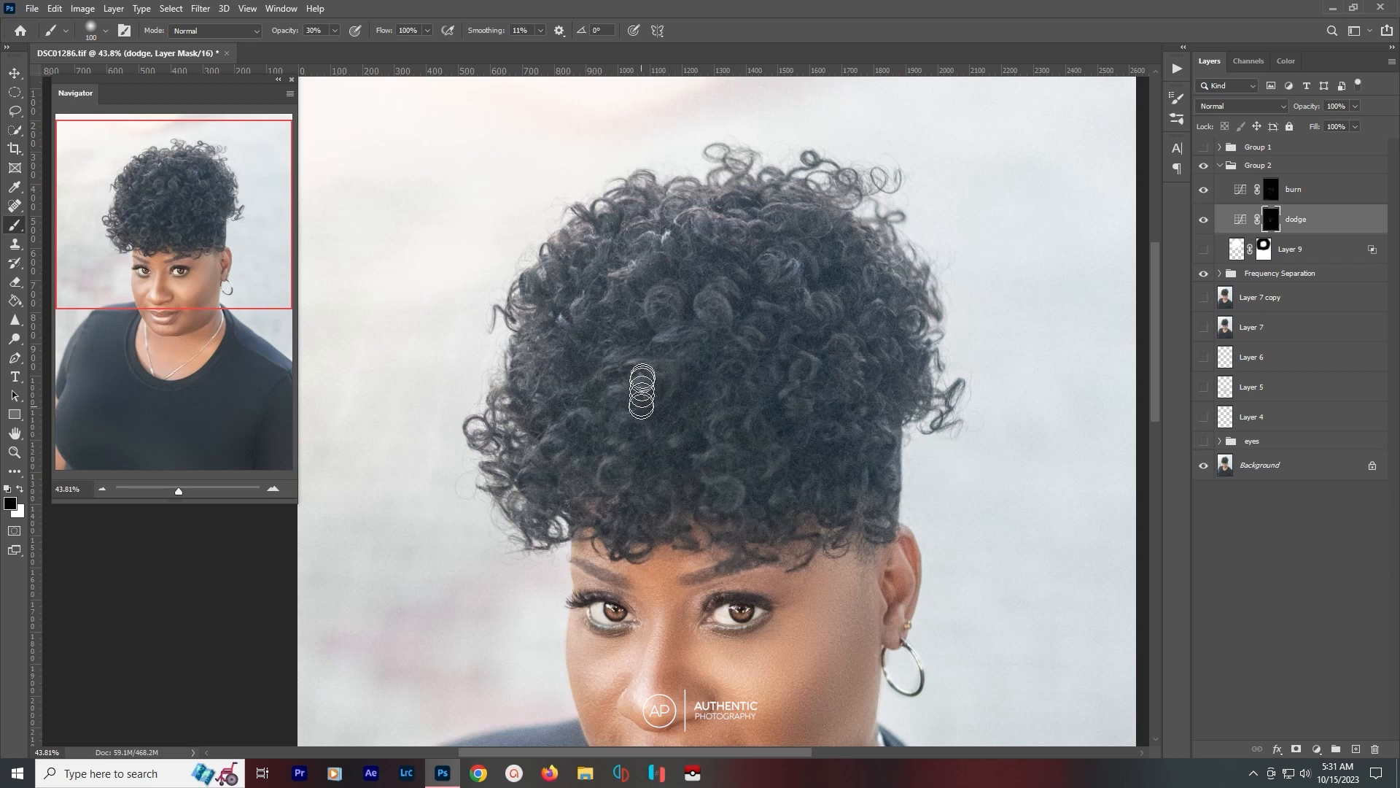
{"action": "key", "text": "x"}
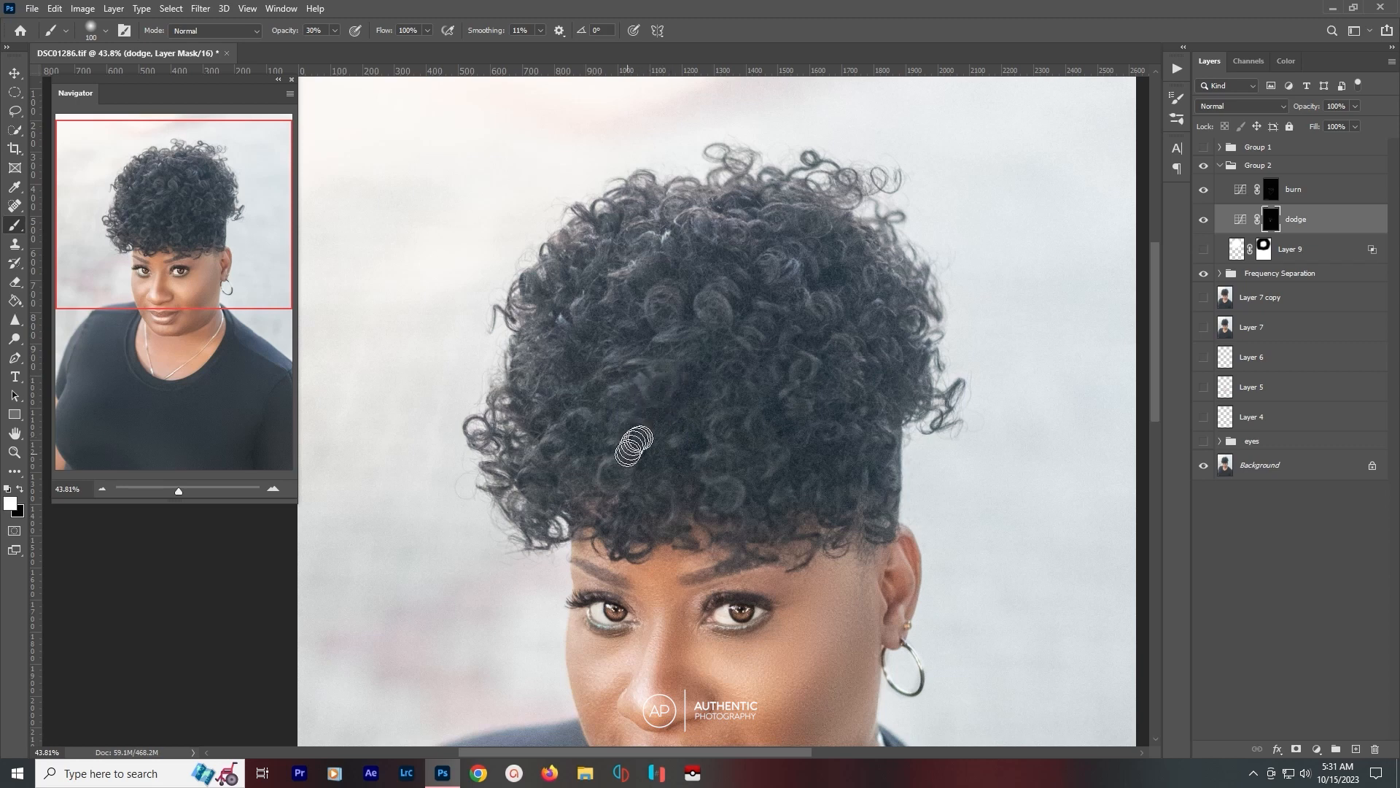
Paint white on the dodge mask with a 70 px brush to brighten the curls above the forehead and along the hair's left side.
{"action": "left_click_drag", "start_coordinate": [617, 458], "coordinate": [611, 481]}
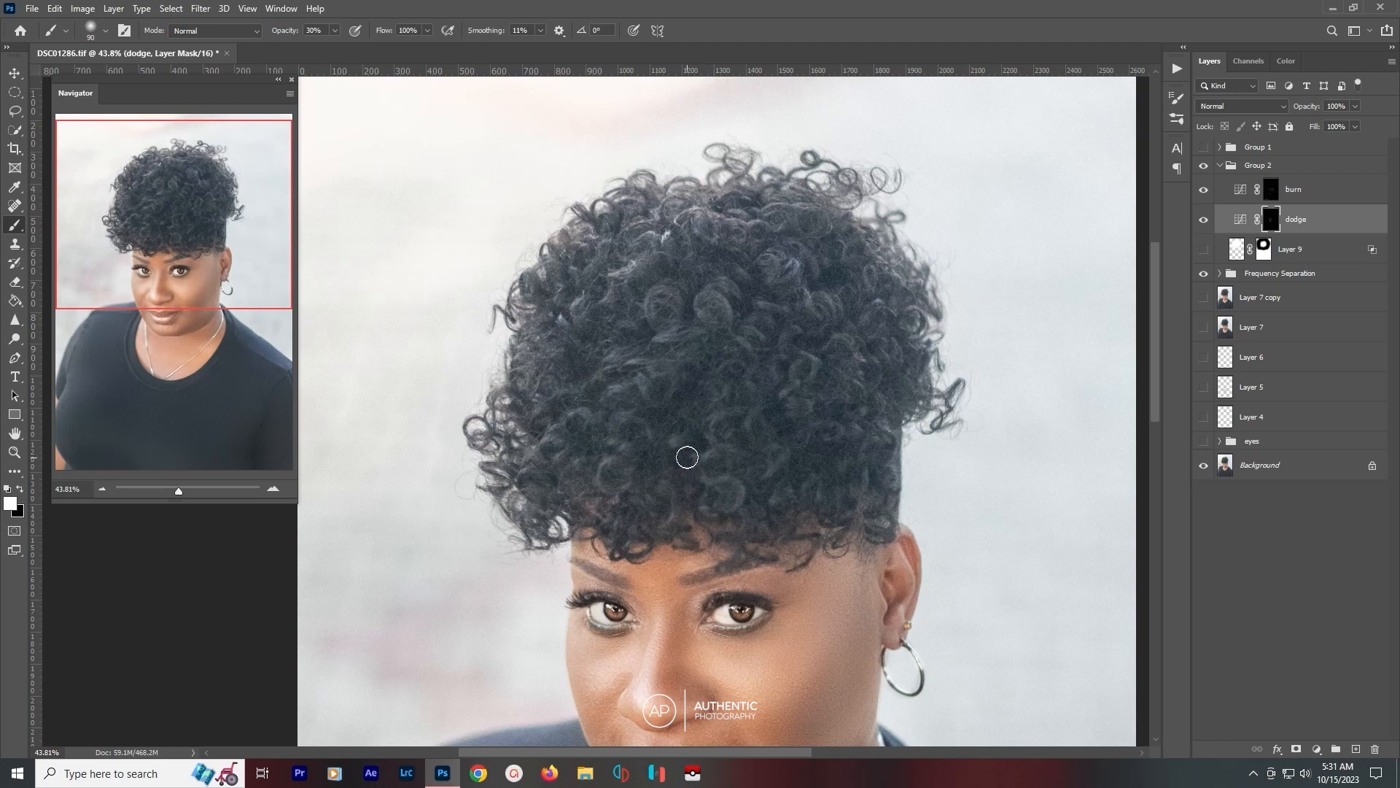
{"action": "key", "text": "bracketleft"}
{"action": "key", "text": "bracketleft"}
{"action": "scroll", "coordinate": [655, 450], "scroll_direction": "up", "scroll_amount": 4}
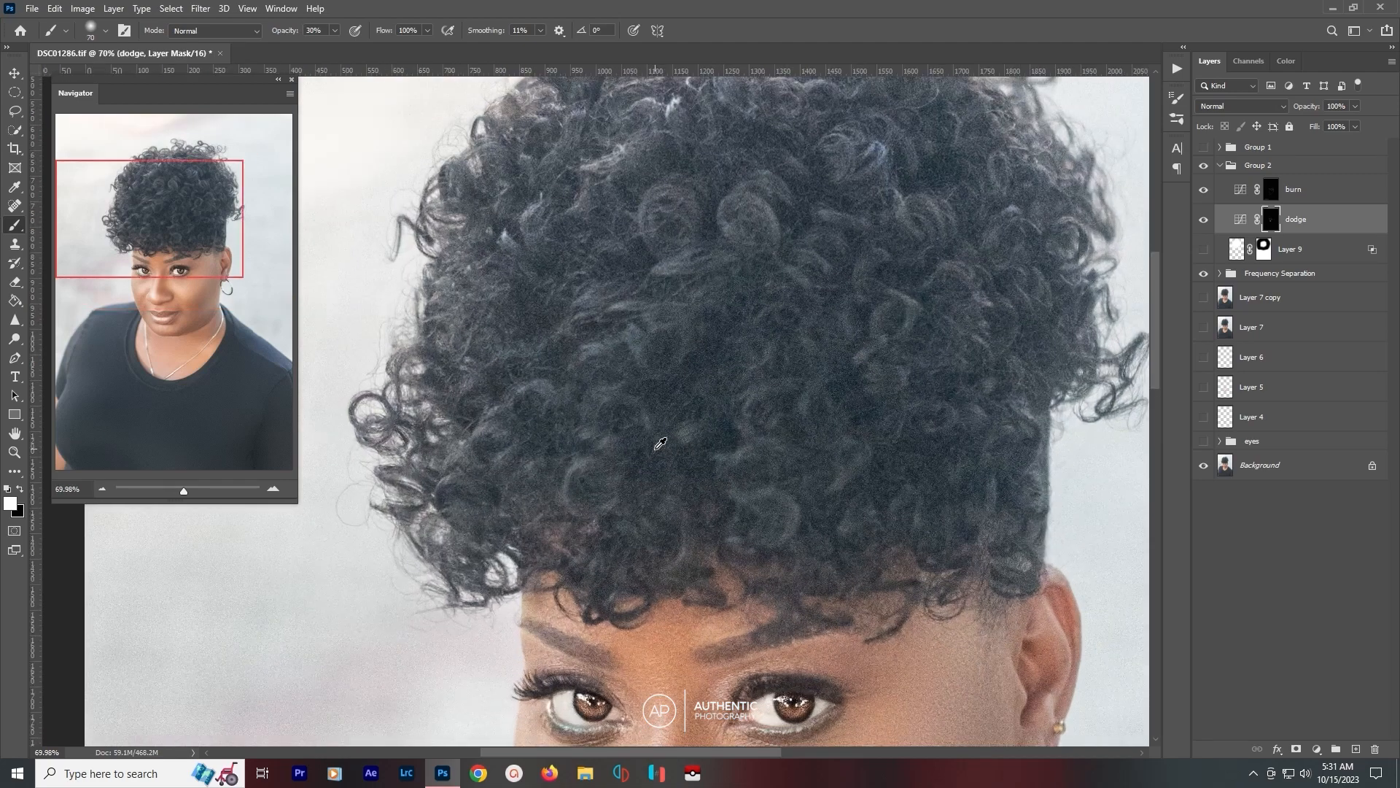
{"action": "scroll", "coordinate": [660, 442], "scroll_direction": "up", "scroll_amount": 2}
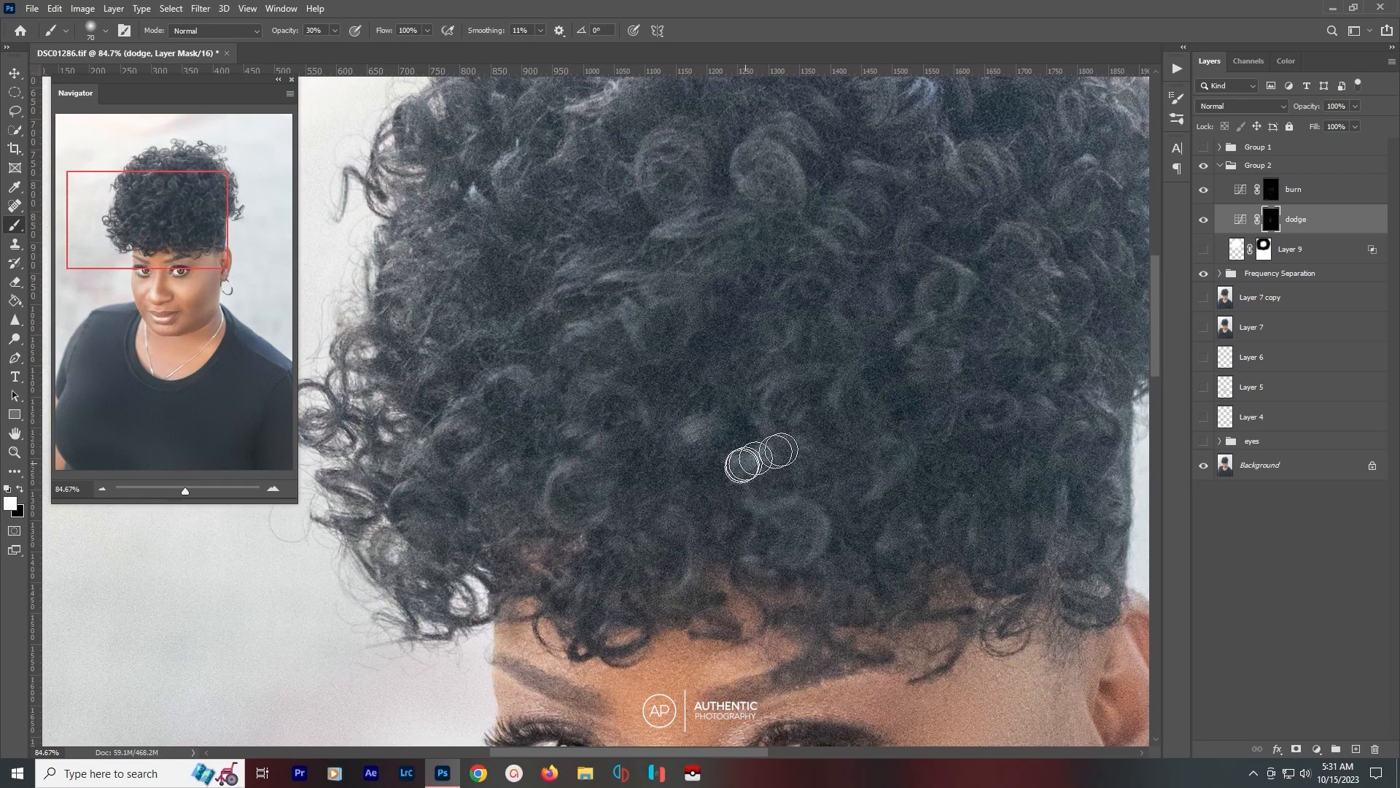
{"action": "left_click_drag", "start_coordinate": [743, 466], "coordinate": [802, 451]}
{"action": "left_click_drag", "start_coordinate": [818, 511], "coordinate": [819, 541]}
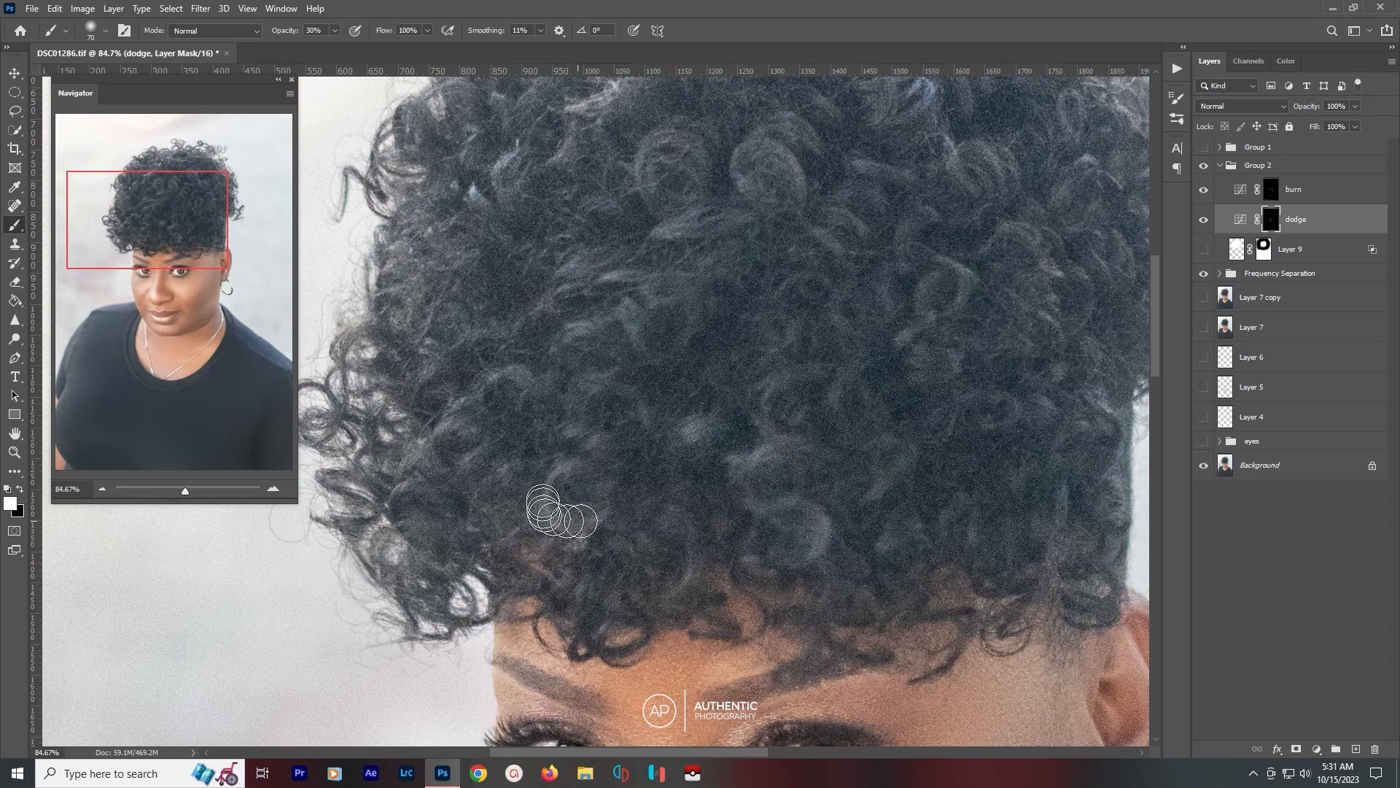
{"action": "left_click_drag", "start_coordinate": [581, 522], "coordinate": [595, 517]}
{"action": "mouse_move", "coordinate": [531, 387]}
{"action": "left_mouse_down"}
{"action": "mouse_move", "coordinate": [489, 406]}
{"action": "mouse_move", "coordinate": [451, 429]}
{"action": "left_mouse_up"}
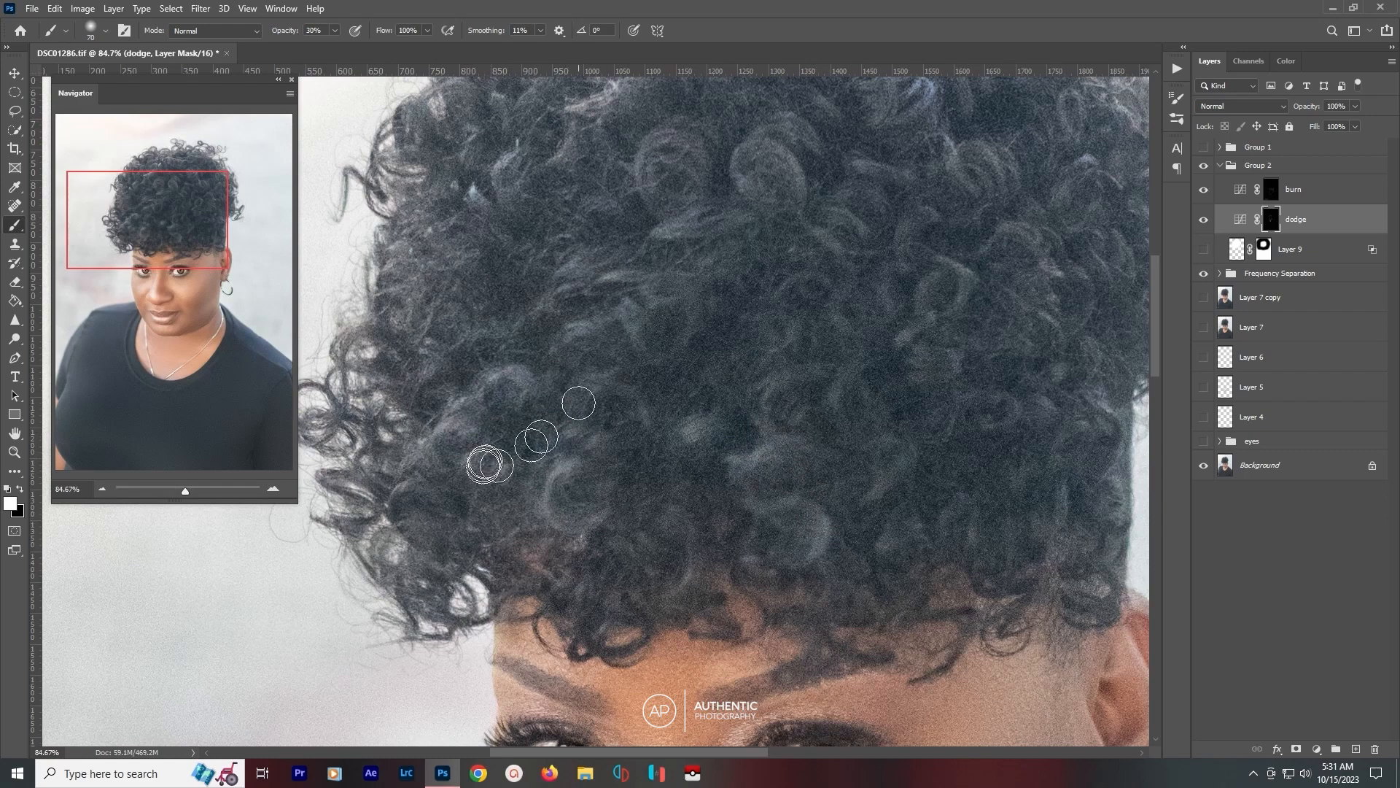
{"action": "mouse_move", "coordinate": [606, 335]}
{"action": "left_mouse_down"}
{"action": "mouse_move", "coordinate": [566, 338]}
{"action": "mouse_move", "coordinate": [658, 361]}
{"action": "left_mouse_up"}
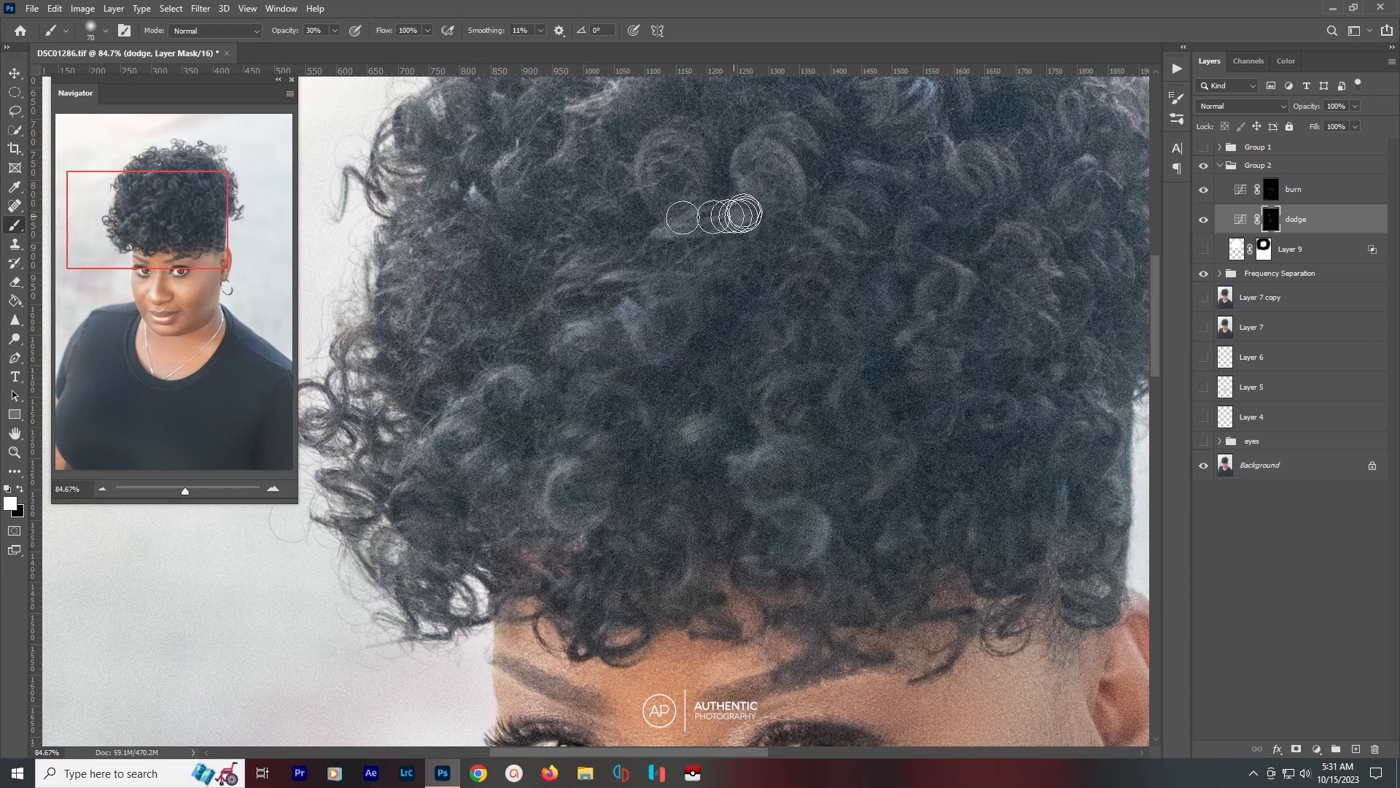
Brighten the upper, middle and right-hand curls by painting white on the dodge mask at 30% brush opacity.
{"action": "left_click_drag", "start_coordinate": [742, 214], "coordinate": [662, 231]}
{"action": "left_click_drag", "start_coordinate": [660, 157], "coordinate": [785, 174]}
{"action": "mouse_move", "coordinate": [837, 248]}
{"action": "left_mouse_down"}
{"action": "mouse_move", "coordinate": [842, 189]}
{"action": "mouse_move", "coordinate": [937, 258]}
{"action": "mouse_move", "coordinate": [977, 332]}
{"action": "mouse_move", "coordinate": [947, 356]}
{"action": "mouse_move", "coordinate": [879, 351]}
{"action": "mouse_move", "coordinate": [797, 491]}
{"action": "mouse_move", "coordinate": [769, 415]}
{"action": "mouse_move", "coordinate": [850, 367]}
{"action": "mouse_move", "coordinate": [857, 341]}
{"action": "mouse_move", "coordinate": [832, 308]}
{"action": "mouse_move", "coordinate": [894, 283]}
{"action": "mouse_move", "coordinate": [646, 443]}
{"action": "mouse_move", "coordinate": [750, 565]}
{"action": "mouse_move", "coordinate": [874, 366]}
{"action": "mouse_move", "coordinate": [732, 522]}
{"action": "left_mouse_up"}
{"action": "mouse_move", "coordinate": [838, 469]}
{"action": "left_mouse_down"}
{"action": "mouse_move", "coordinate": [919, 469]}
{"action": "mouse_move", "coordinate": [865, 379]}
{"action": "mouse_move", "coordinate": [759, 348]}
{"action": "mouse_move", "coordinate": [779, 422]}
{"action": "mouse_move", "coordinate": [798, 335]}
{"action": "mouse_move", "coordinate": [738, 286]}
{"action": "left_mouse_up"}
{"action": "left_click_drag", "start_coordinate": [543, 523], "coordinate": [707, 410]}
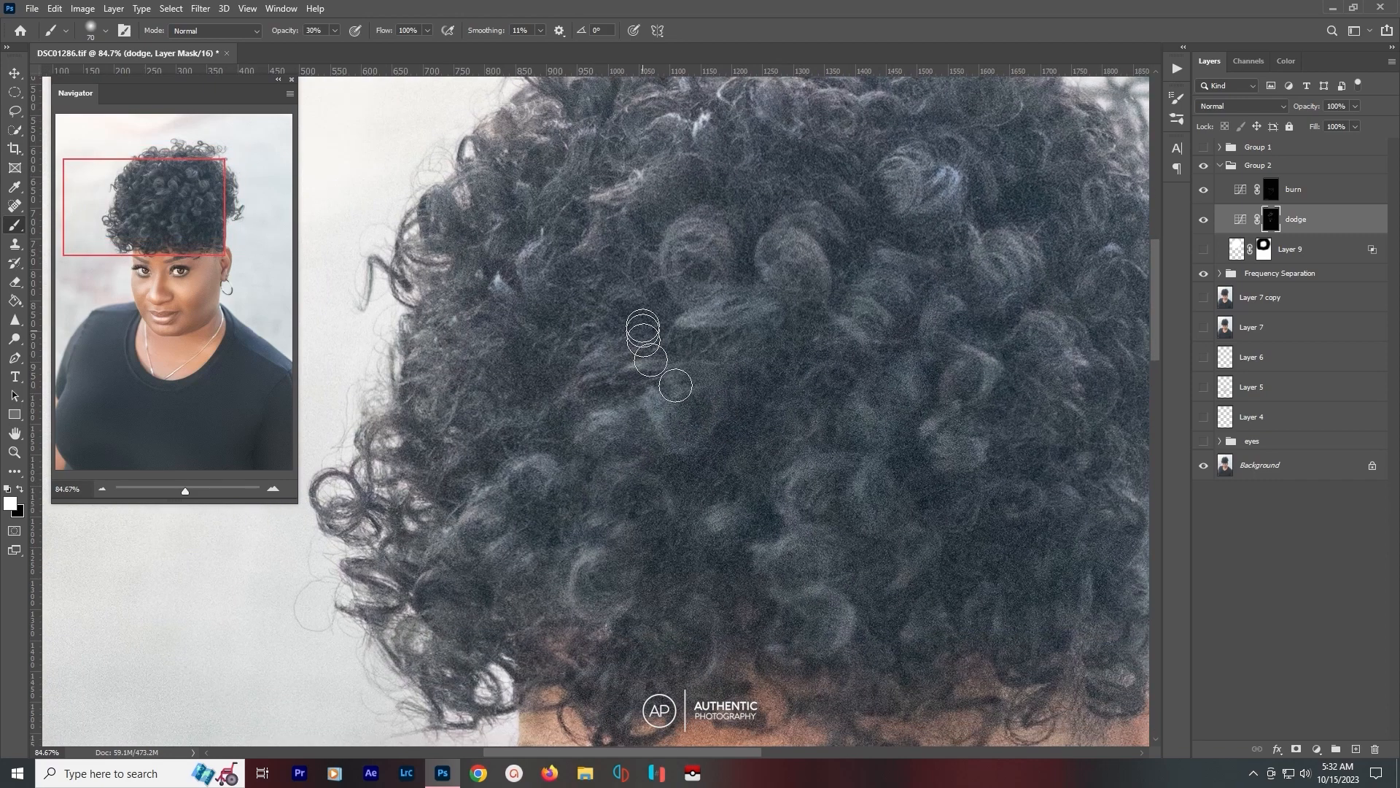
{"action": "mouse_move", "coordinate": [643, 324]}
{"action": "left_mouse_down"}
{"action": "mouse_move", "coordinate": [665, 372]}
{"action": "mouse_move", "coordinate": [495, 440]}
{"action": "mouse_move", "coordinate": [561, 328]}
{"action": "mouse_move", "coordinate": [631, 262]}
{"action": "mouse_move", "coordinate": [670, 263]}
{"action": "mouse_move", "coordinate": [681, 208]}
{"action": "mouse_move", "coordinate": [565, 220]}
{"action": "mouse_move", "coordinate": [535, 260]}
{"action": "mouse_move", "coordinate": [508, 282]}
{"action": "left_mouse_up"}
{"action": "left_click_drag", "start_coordinate": [614, 191], "coordinate": [593, 163]}
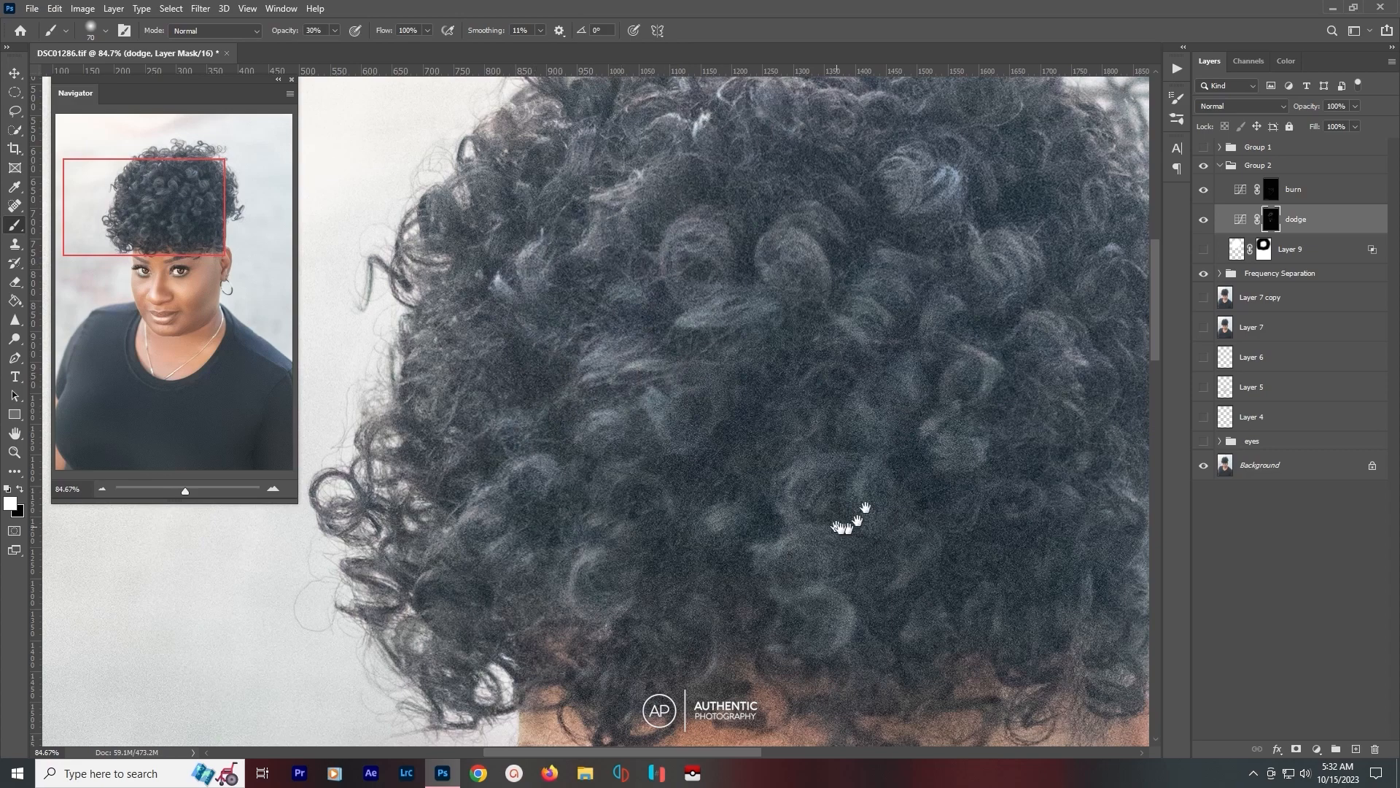
{"action": "left_click_drag", "start_coordinate": [846, 527], "coordinate": [719, 407]}
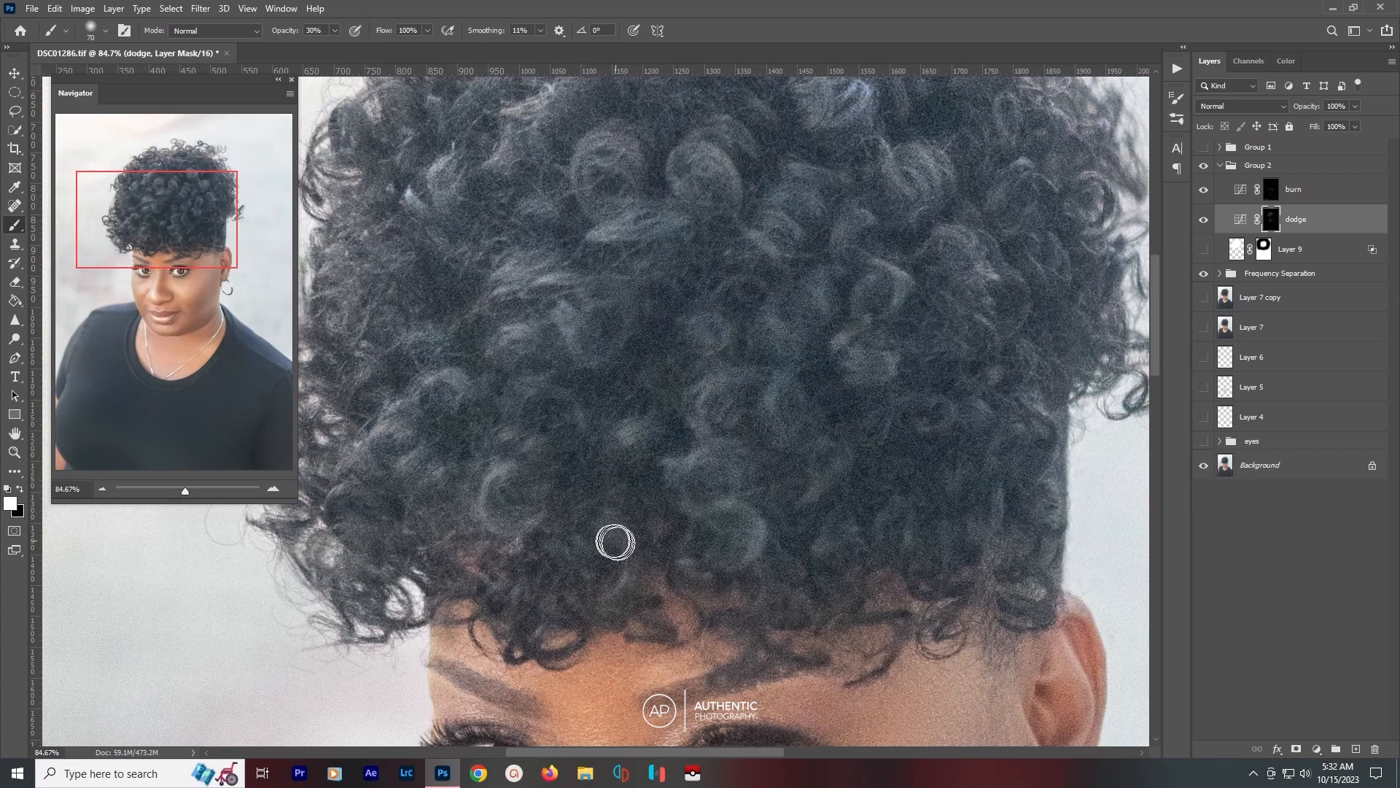
{"action": "left_click_drag", "start_coordinate": [934, 415], "coordinate": [839, 563]}
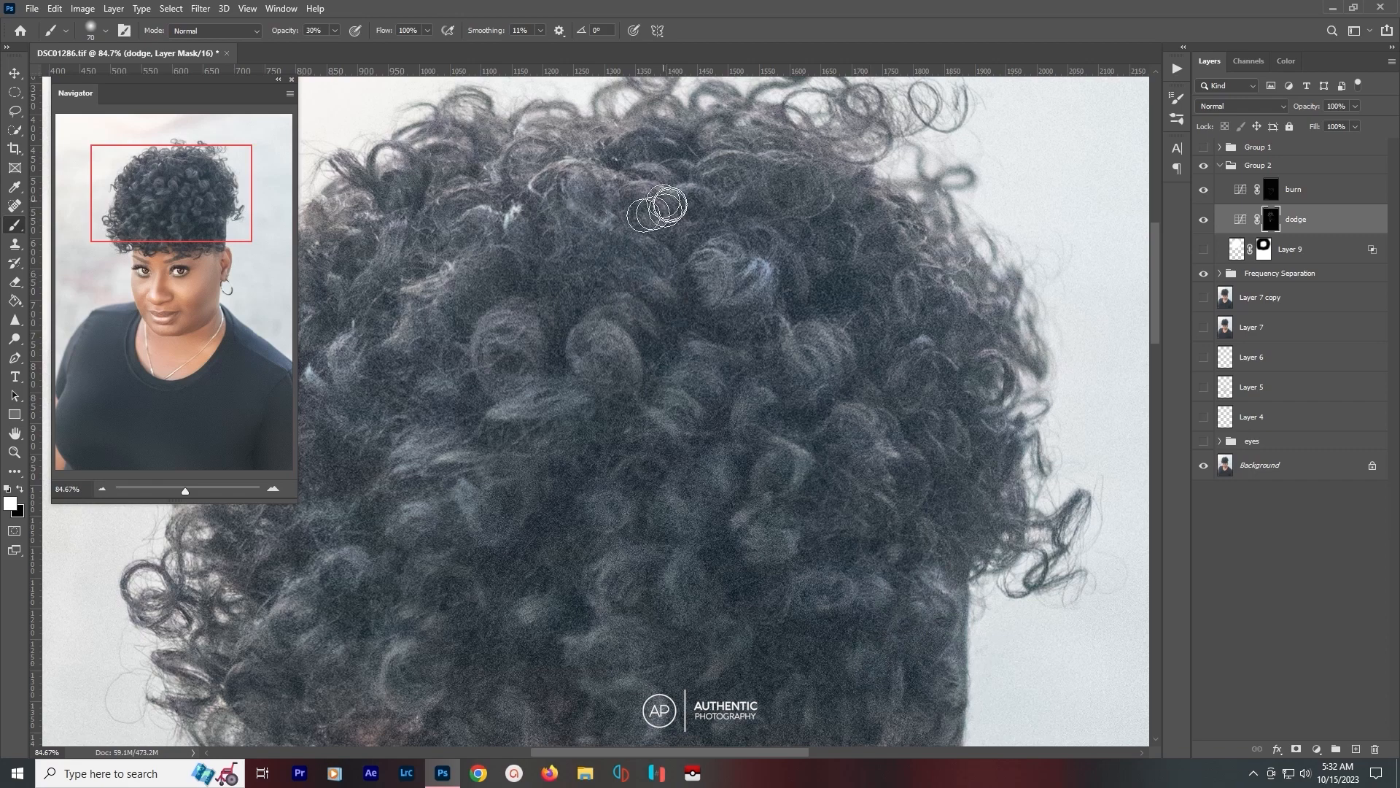
{"action": "mouse_move", "coordinate": [811, 404]}
{"action": "left_mouse_down"}
{"action": "mouse_move", "coordinate": [858, 334]}
{"action": "mouse_move", "coordinate": [791, 414]}
{"action": "left_mouse_up"}
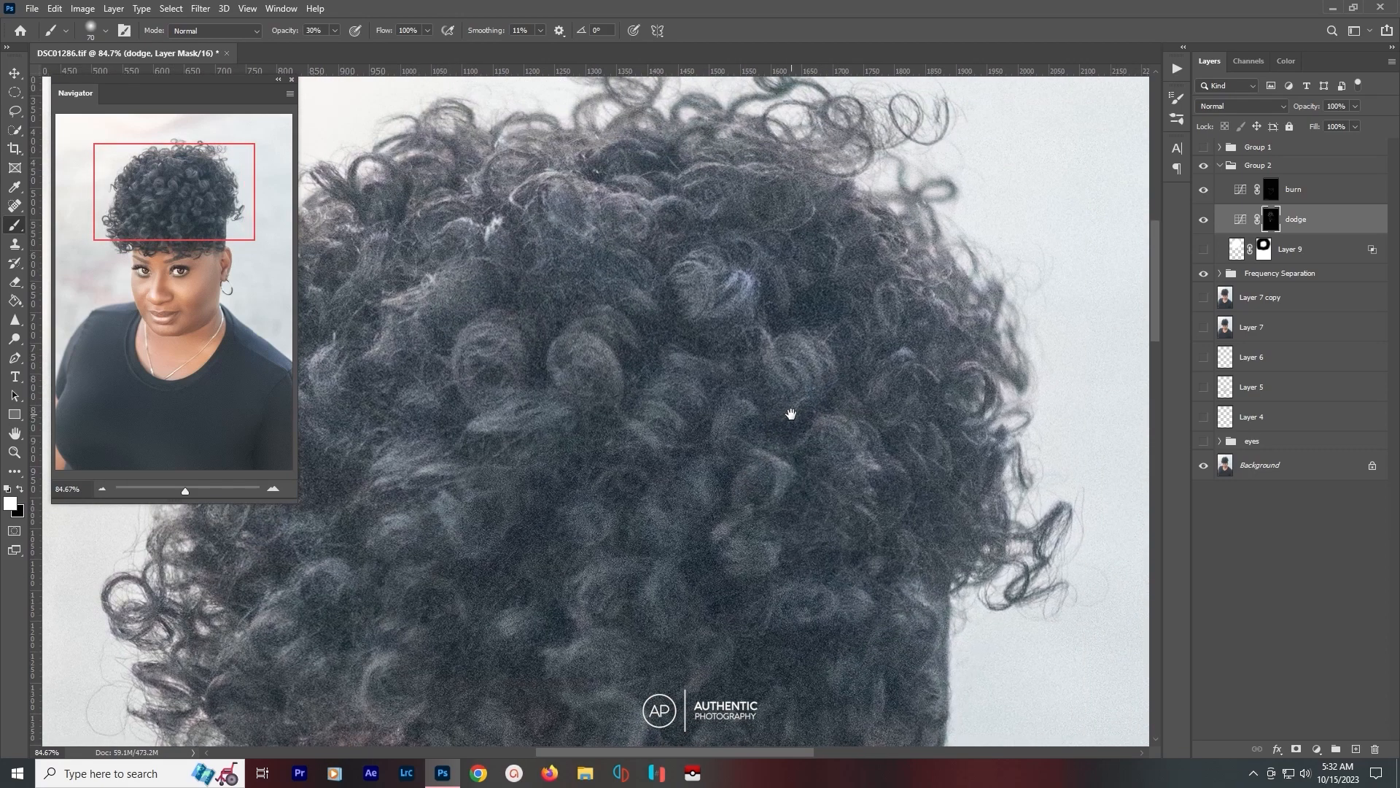
Compare the whole portrait with Group 2 and Layer 9 each hidden and shown, leaving Layer 9 hidden.
{"action": "key", "text": "ctrl+0"}
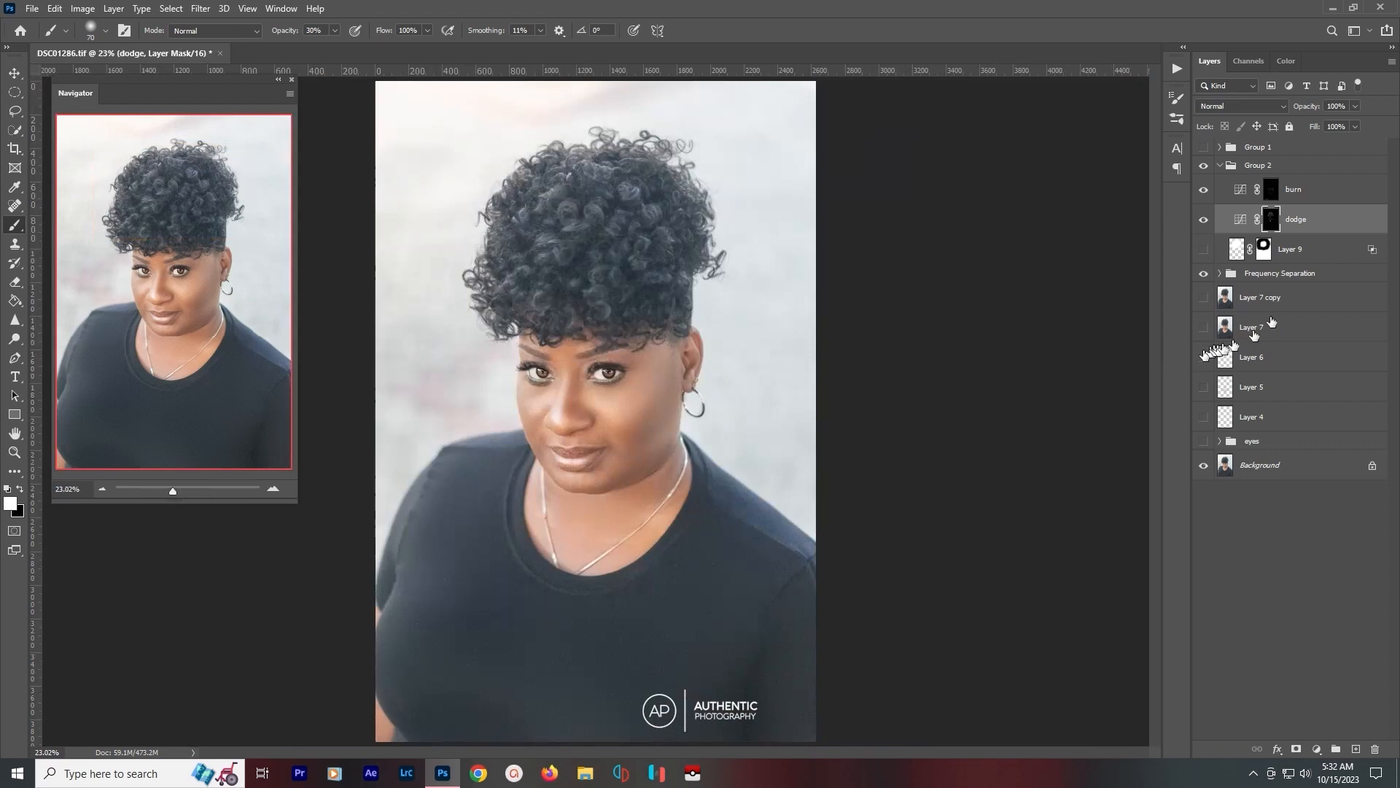
{"action": "left_click", "coordinate": [1208, 170]}
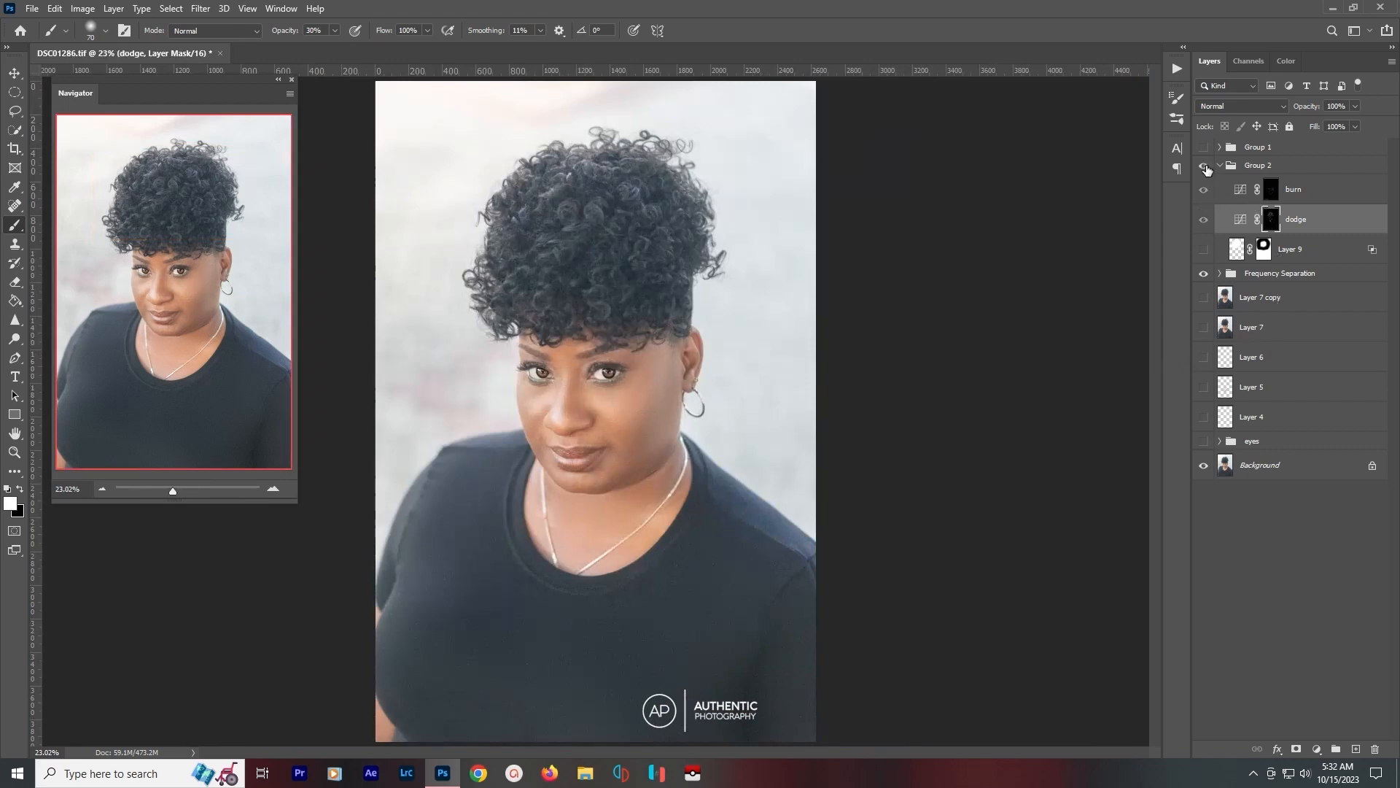
{"action": "left_click", "coordinate": [1205, 167]}
{"action": "left_click", "coordinate": [1289, 170]}
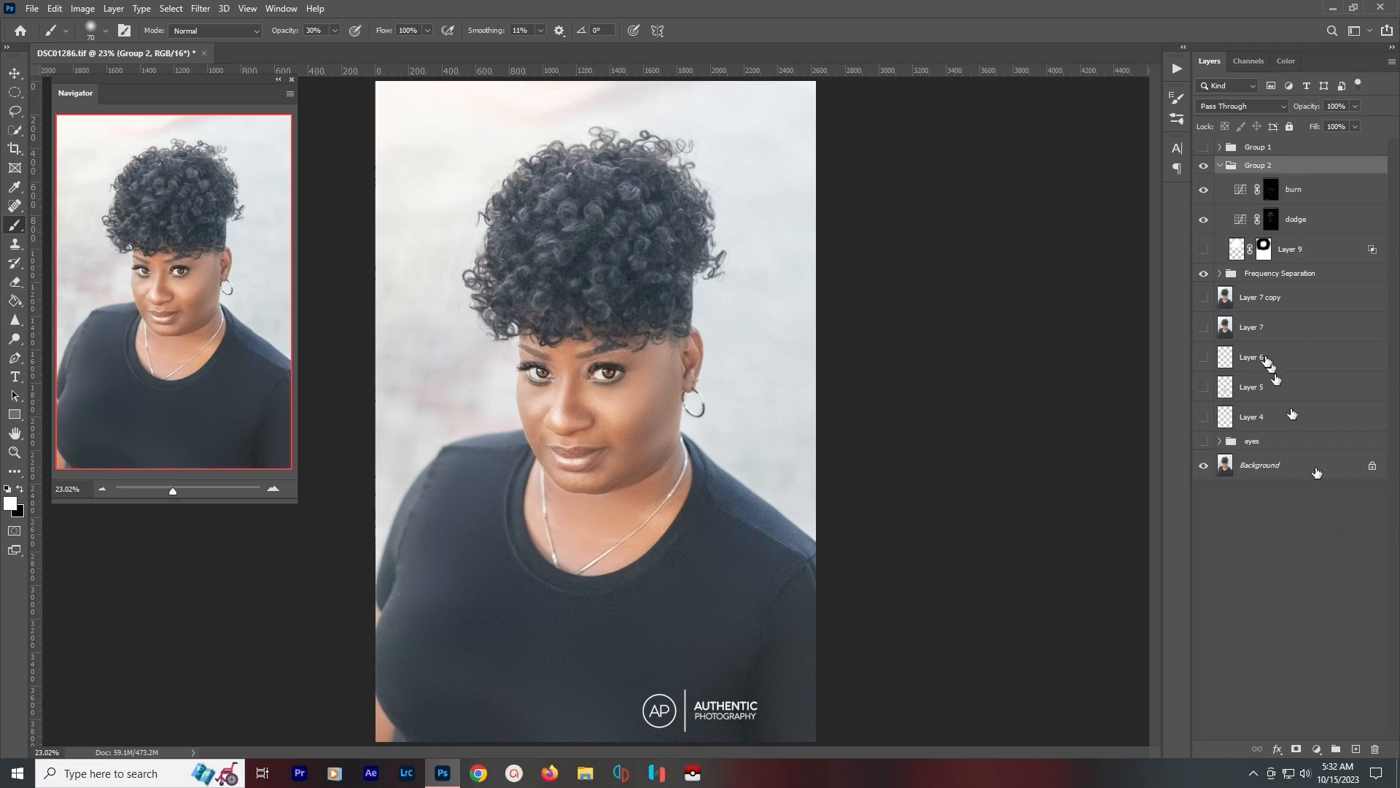
{"action": "left_click", "coordinate": [1204, 250]}
{"action": "left_click", "coordinate": [1204, 250]}
{"action": "left_click", "coordinate": [1204, 250]}
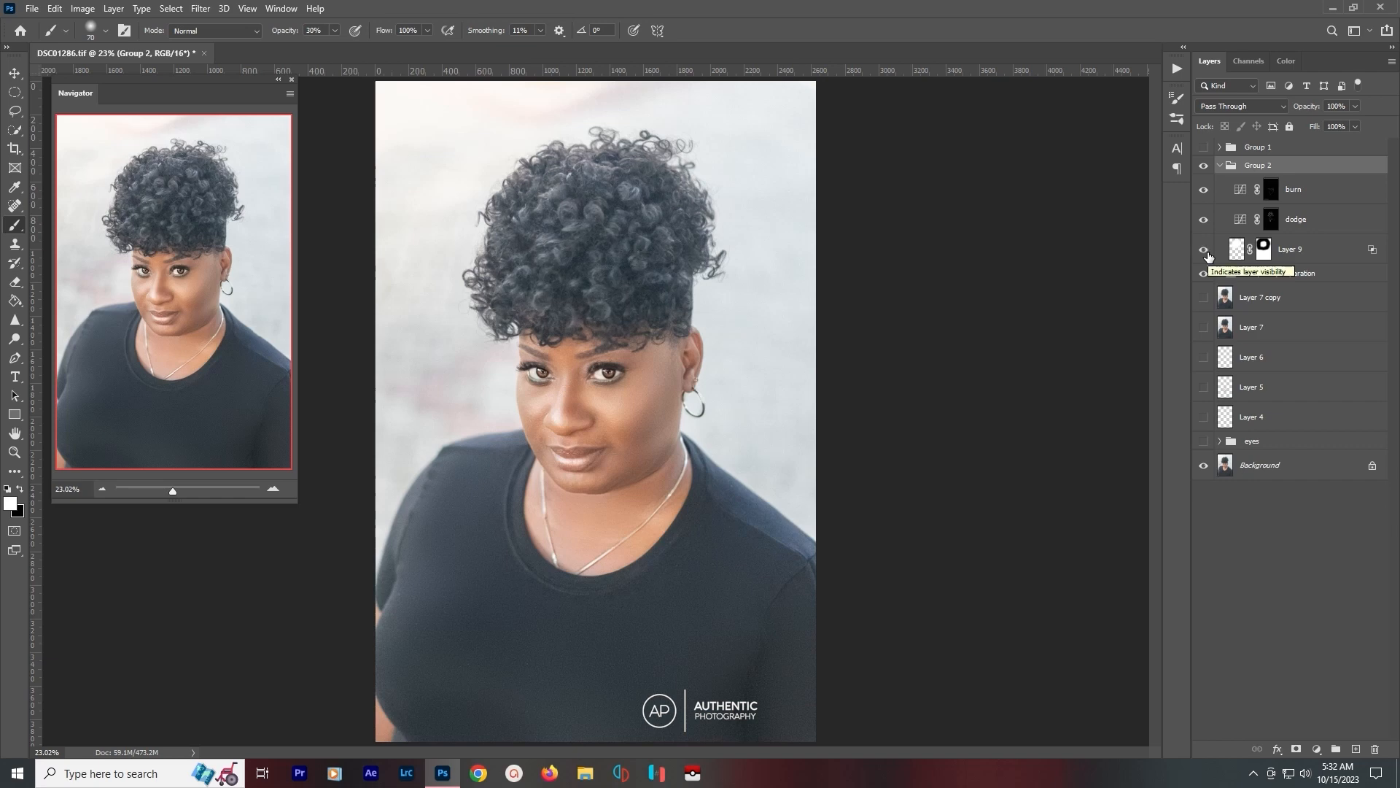
{"action": "left_click", "coordinate": [1205, 250]}
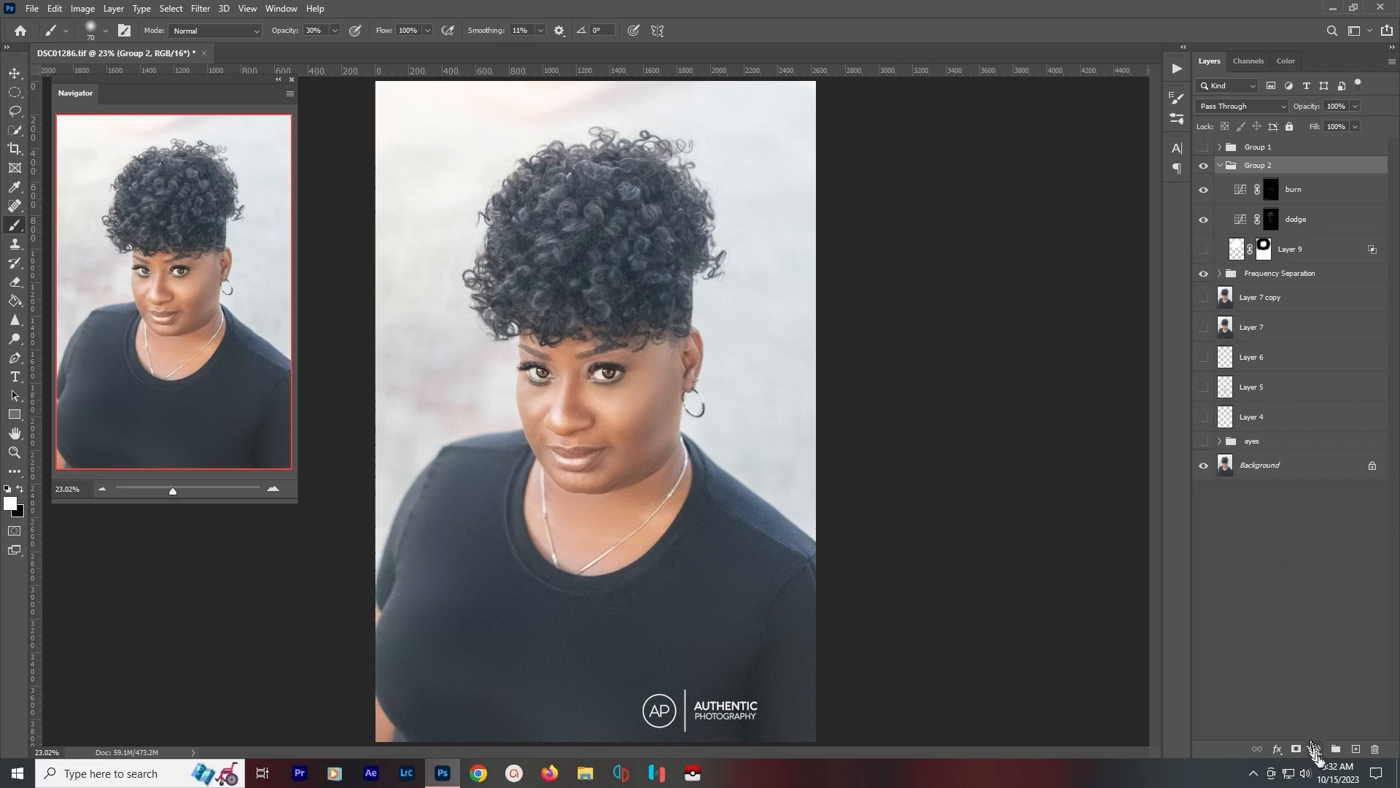
Add a Selective Color adjustment above the burn layer and set its Whites to Cyan +52, Magenta -30 and Yellow -44.
{"action": "left_click", "coordinate": [1318, 749]}
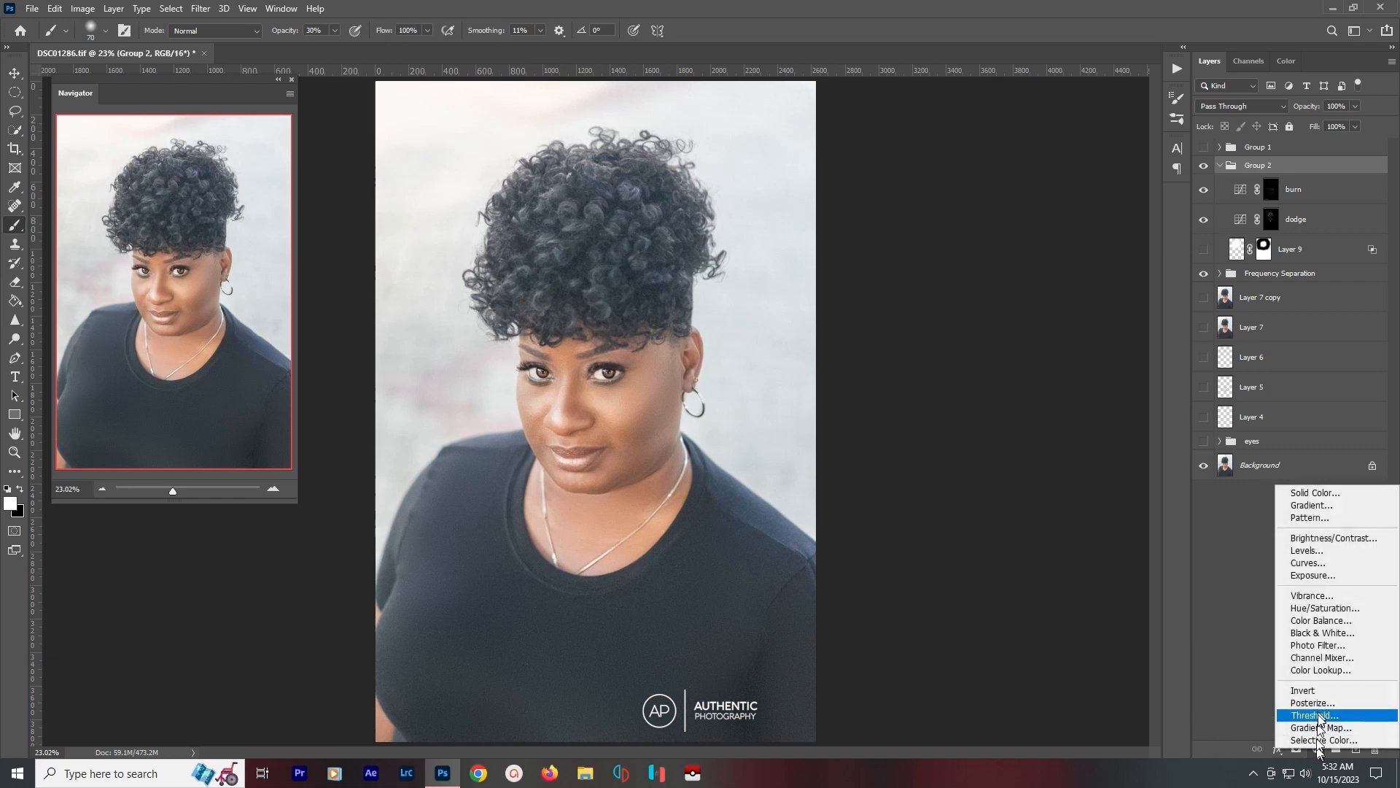
{"action": "left_click", "coordinate": [1321, 740]}
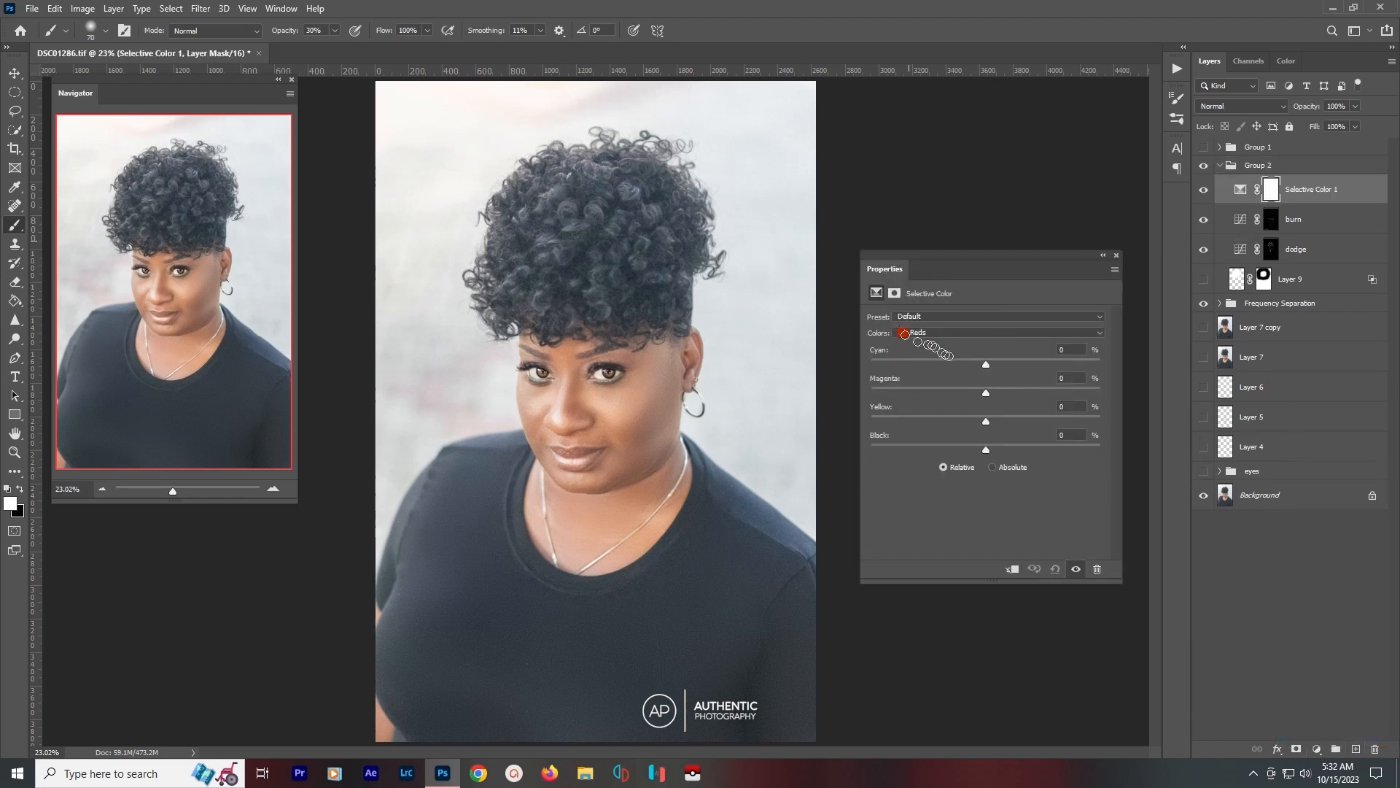
{"action": "left_click", "coordinate": [956, 334]}
{"action": "left_click", "coordinate": [947, 413]}
{"action": "left_click_drag", "start_coordinate": [983, 365], "coordinate": [851, 359]}
{"action": "left_click_drag", "start_coordinate": [948, 366], "coordinate": [1133, 377]}
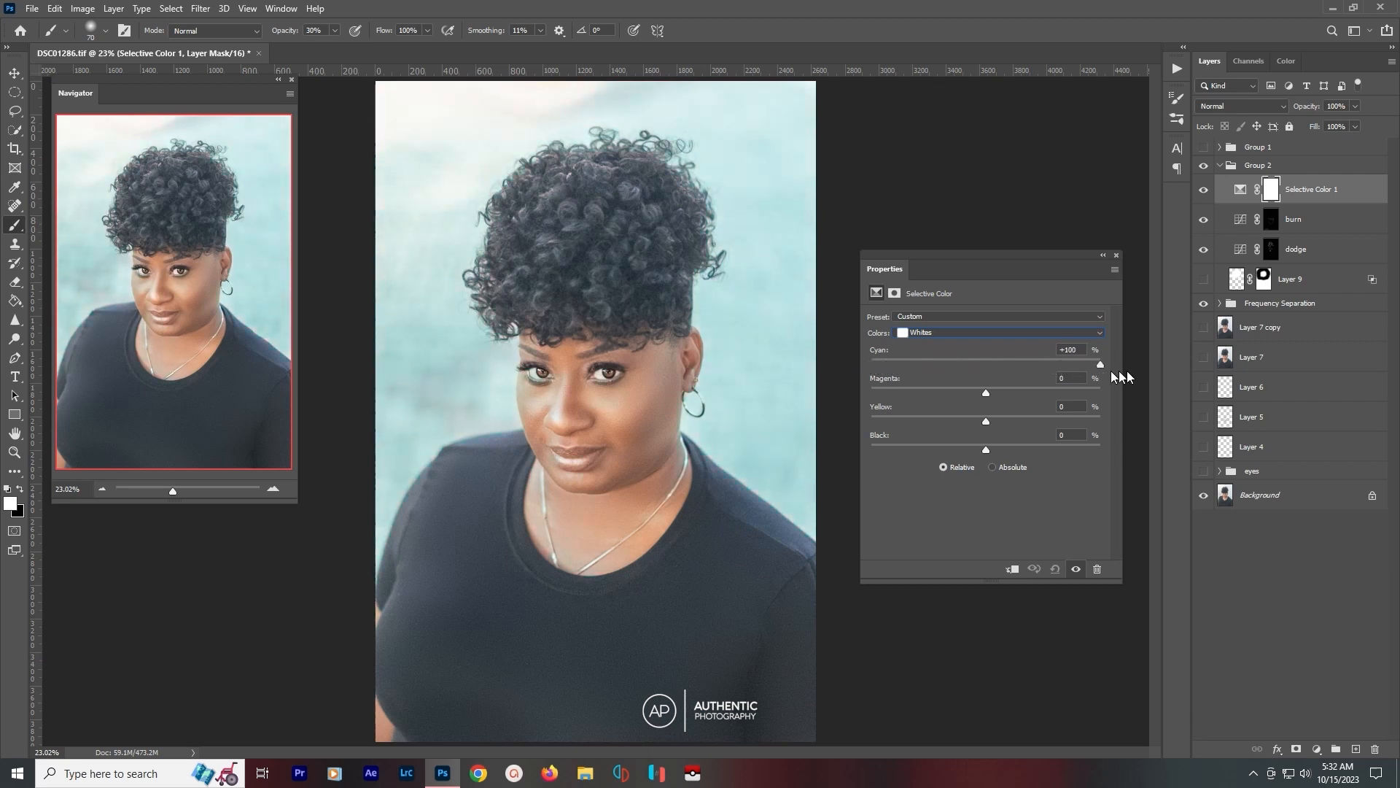
{"action": "mouse_move", "coordinate": [990, 381]}
{"action": "left_mouse_down"}
{"action": "mouse_move", "coordinate": [876, 362]}
{"action": "mouse_move", "coordinate": [1045, 360]}
{"action": "mouse_move", "coordinate": [974, 363]}
{"action": "left_mouse_up"}
{"action": "mouse_move", "coordinate": [978, 396]}
{"action": "left_mouse_down"}
{"action": "mouse_move", "coordinate": [920, 398]}
{"action": "mouse_move", "coordinate": [1070, 401]}
{"action": "mouse_move", "coordinate": [982, 396]}
{"action": "left_mouse_up"}
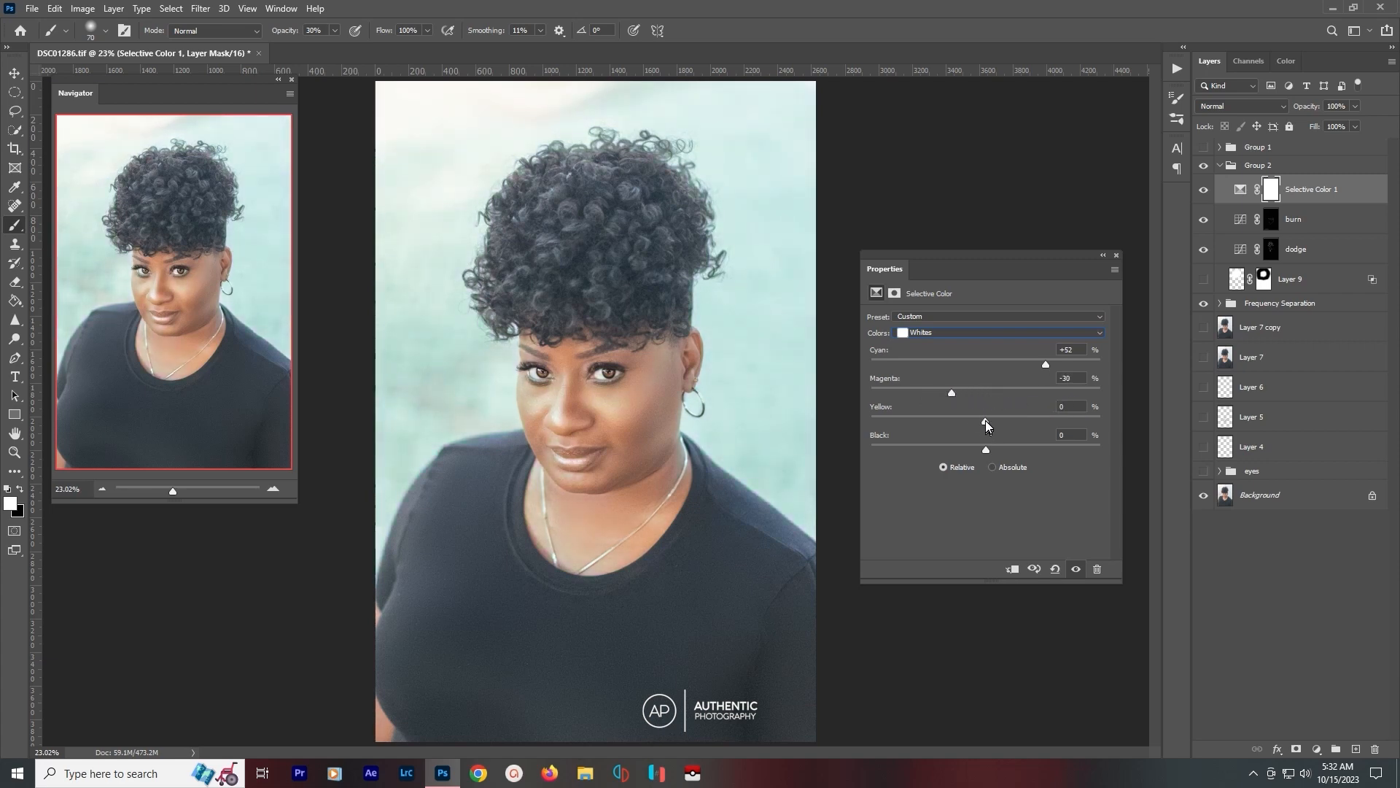
{"action": "mouse_move", "coordinate": [986, 421]}
{"action": "left_mouse_down"}
{"action": "mouse_move", "coordinate": [869, 421]}
{"action": "mouse_move", "coordinate": [961, 422]}
{"action": "left_mouse_up"}
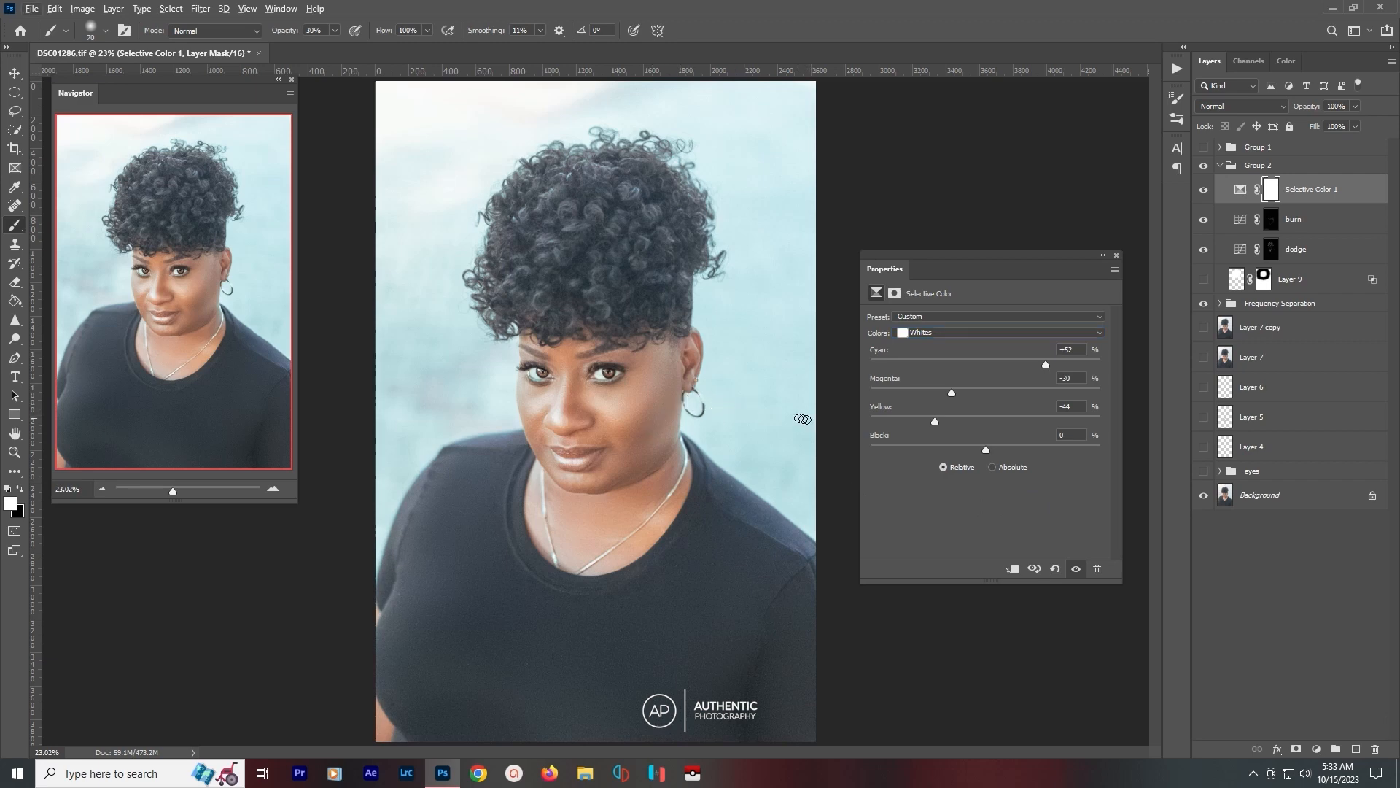
Compare the face and background with the Whites adjustment hidden and shown, then close its properties.
{"action": "scroll", "coordinate": [715, 438], "scroll_direction": "up", "scroll_amount": 4}
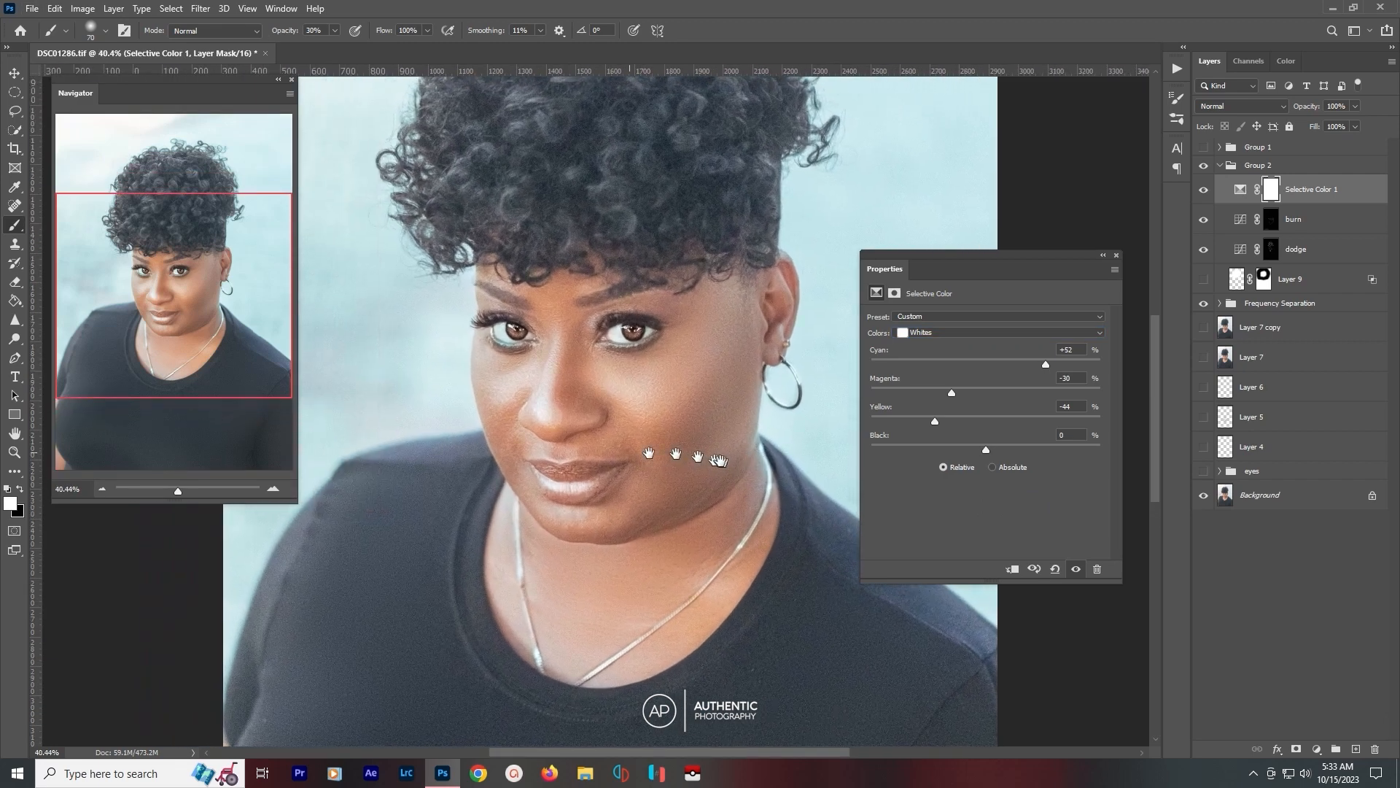
{"action": "left_click", "coordinate": [1075, 570]}
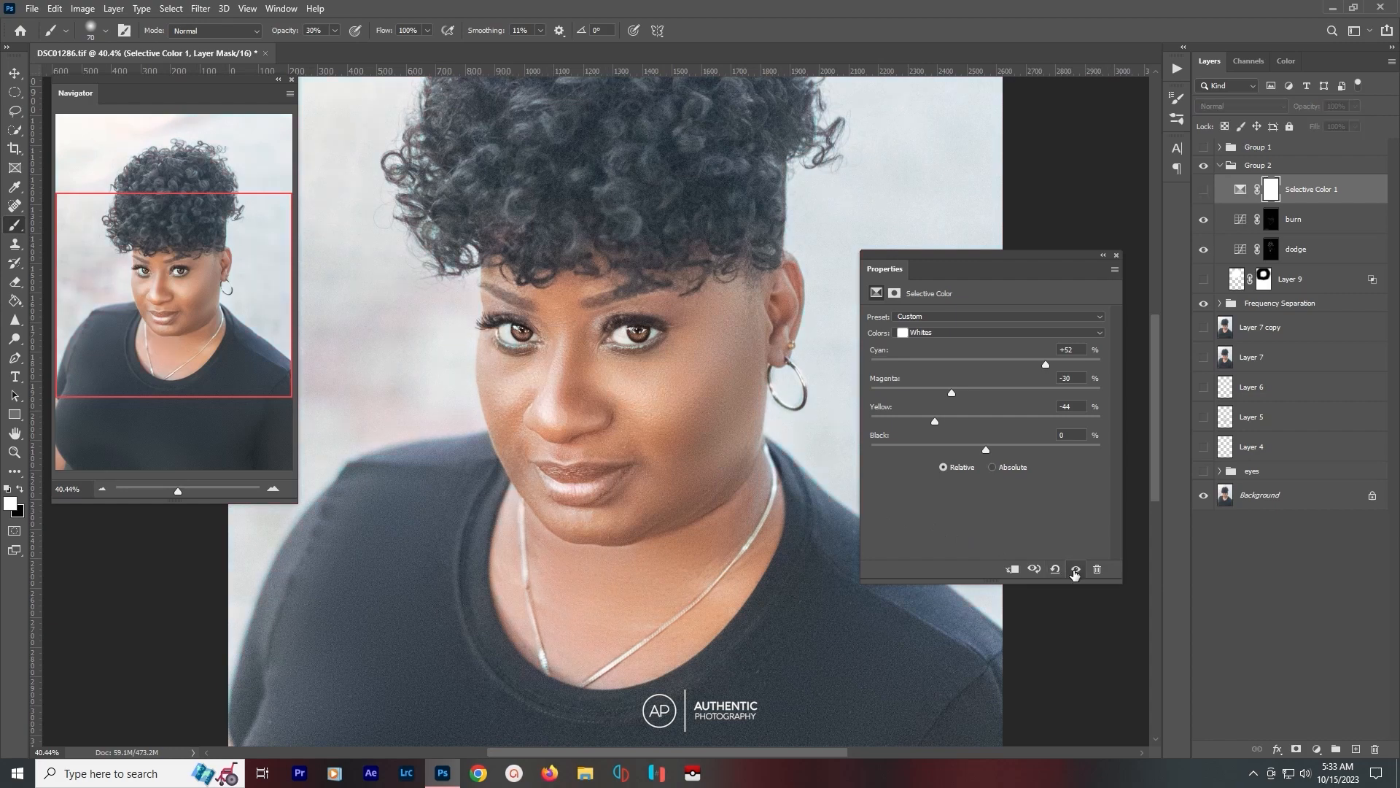
{"action": "left_click", "coordinate": [1075, 570]}
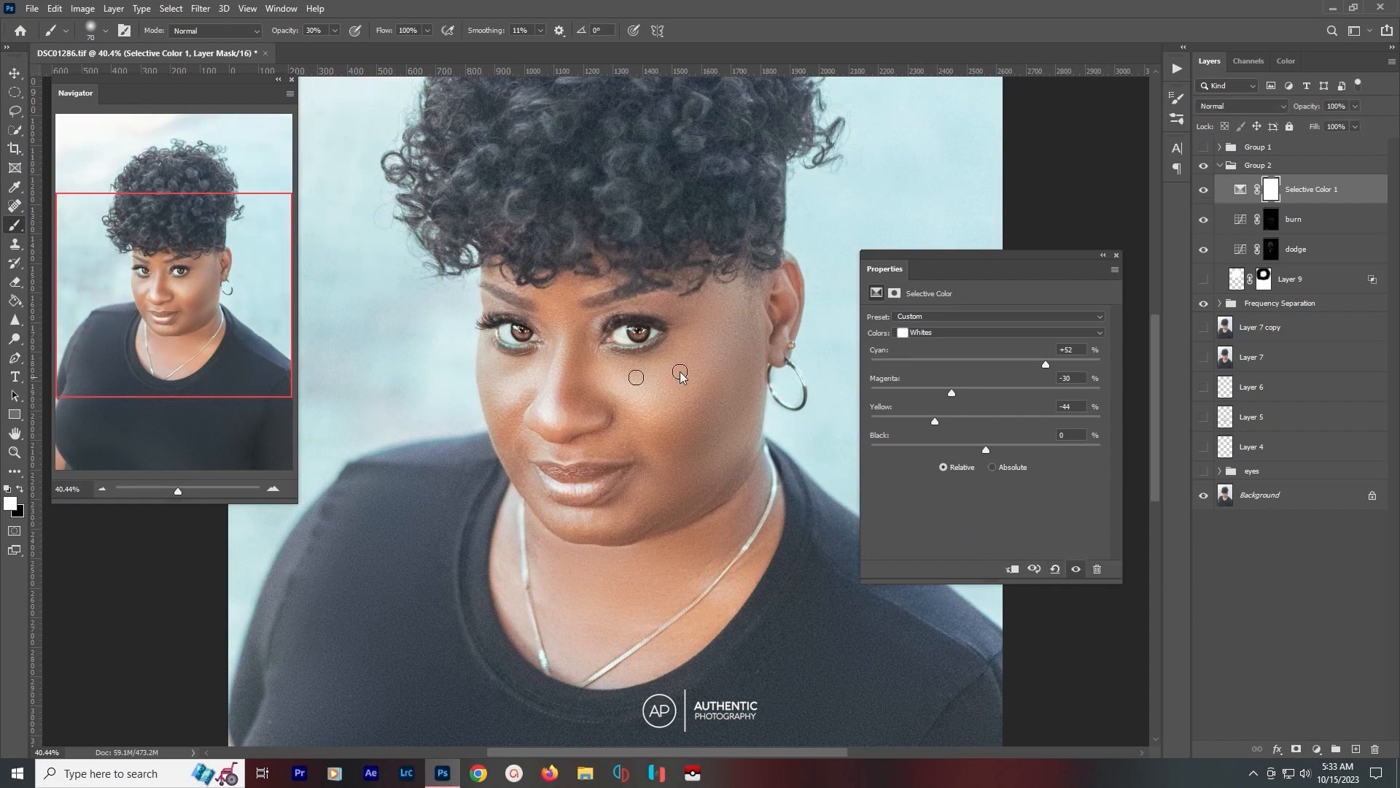
{"action": "left_click", "coordinate": [1116, 256]}
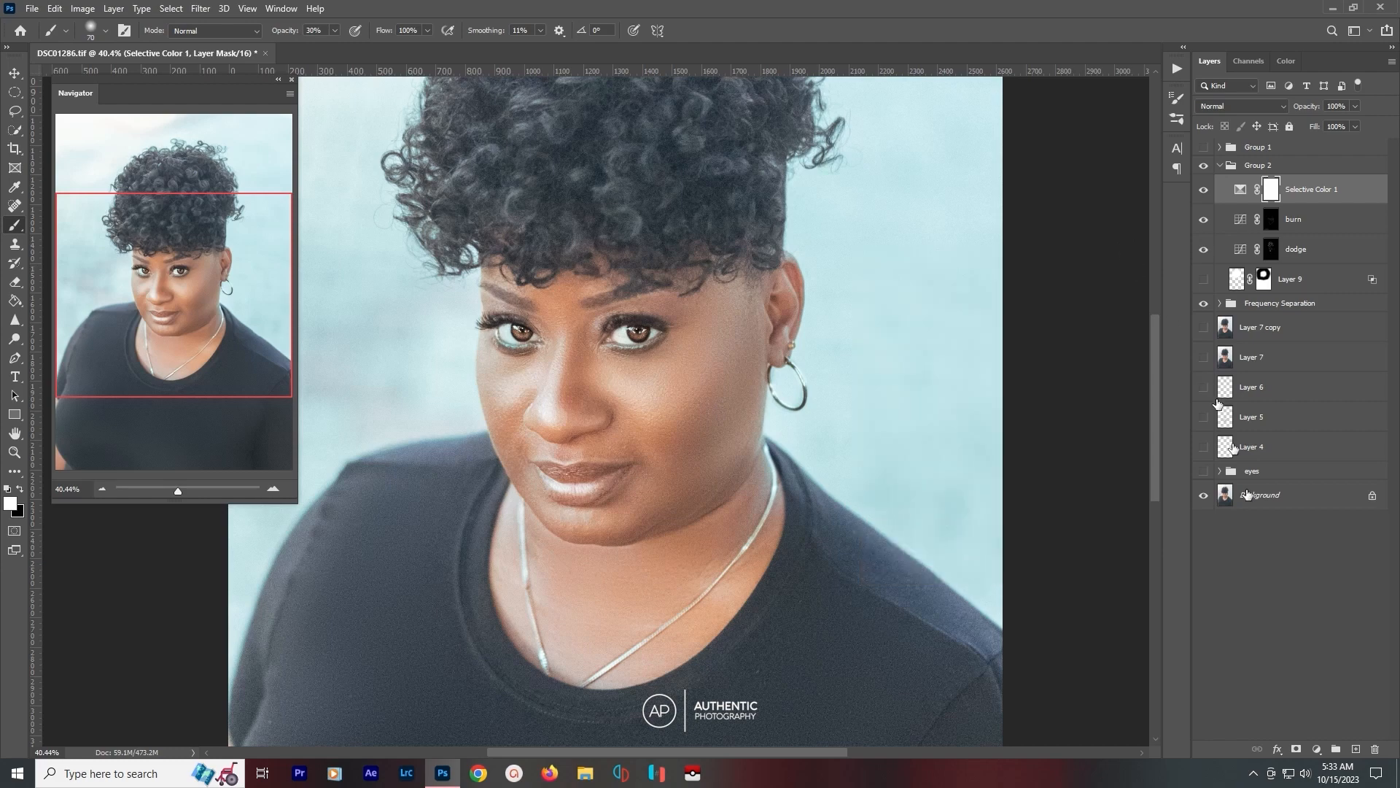
Add a second Selective Color adjustment and fine-tune the Cyan and Magenta of its Neutrals.
{"action": "left_click", "coordinate": [1317, 749]}
{"action": "left_click", "coordinate": [1322, 742]}
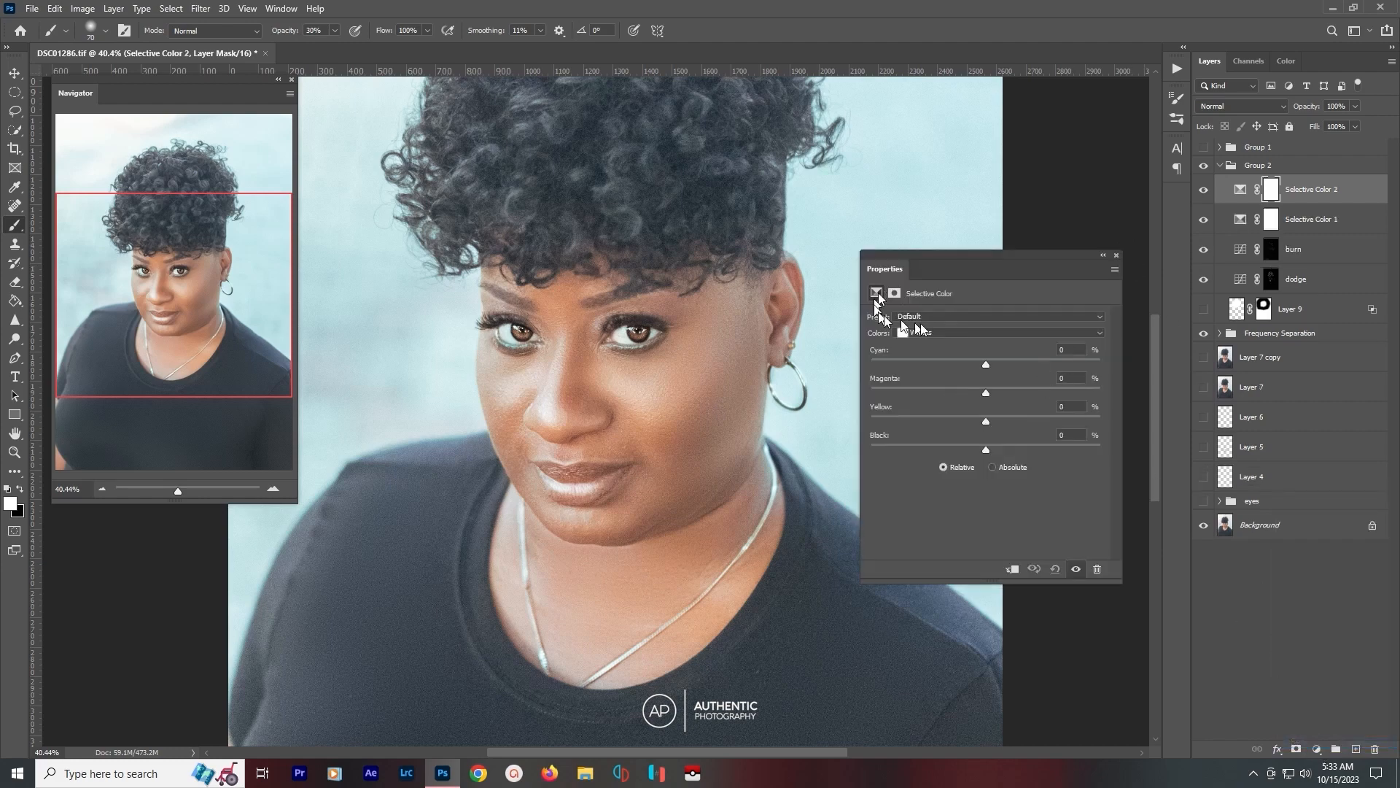
{"action": "left_click", "coordinate": [955, 339]}
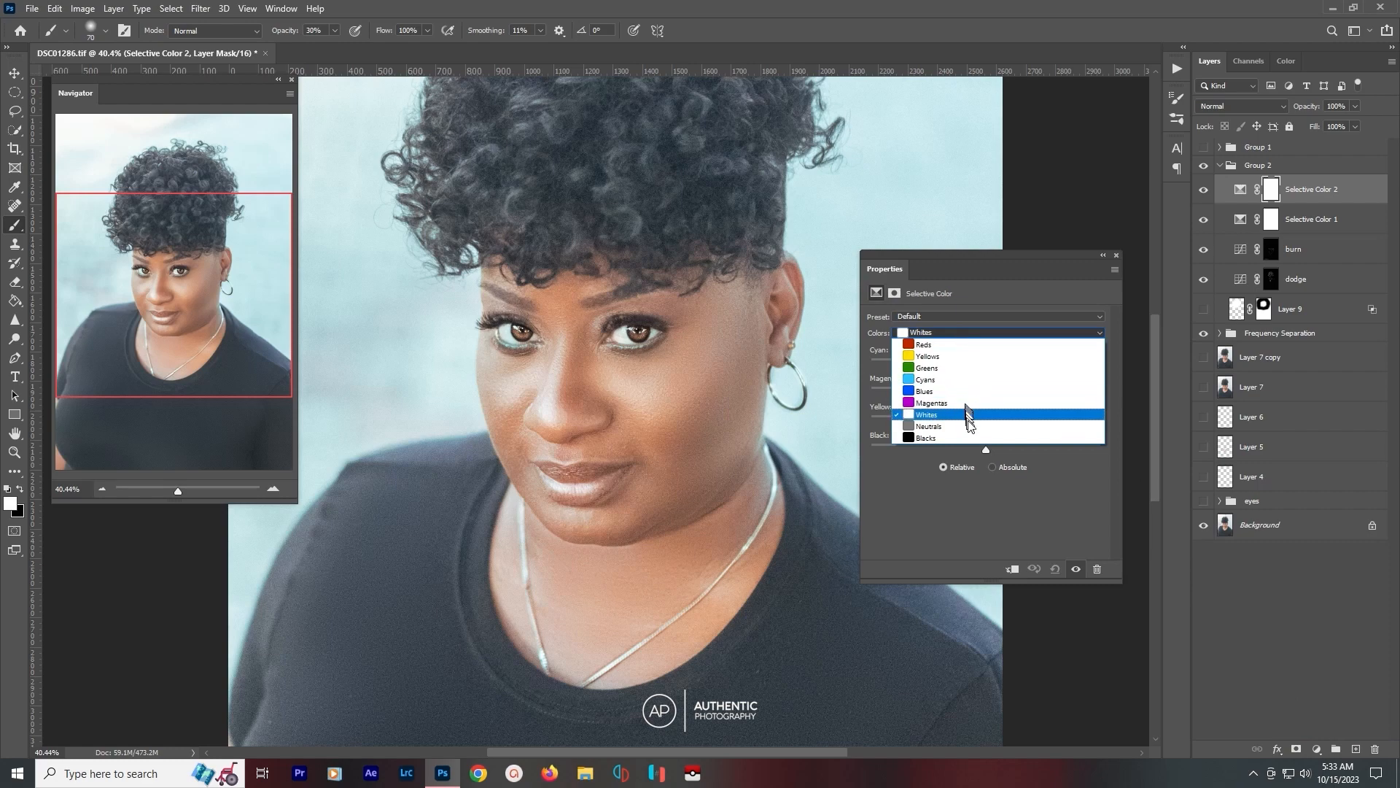
{"action": "left_click", "coordinate": [969, 421]}
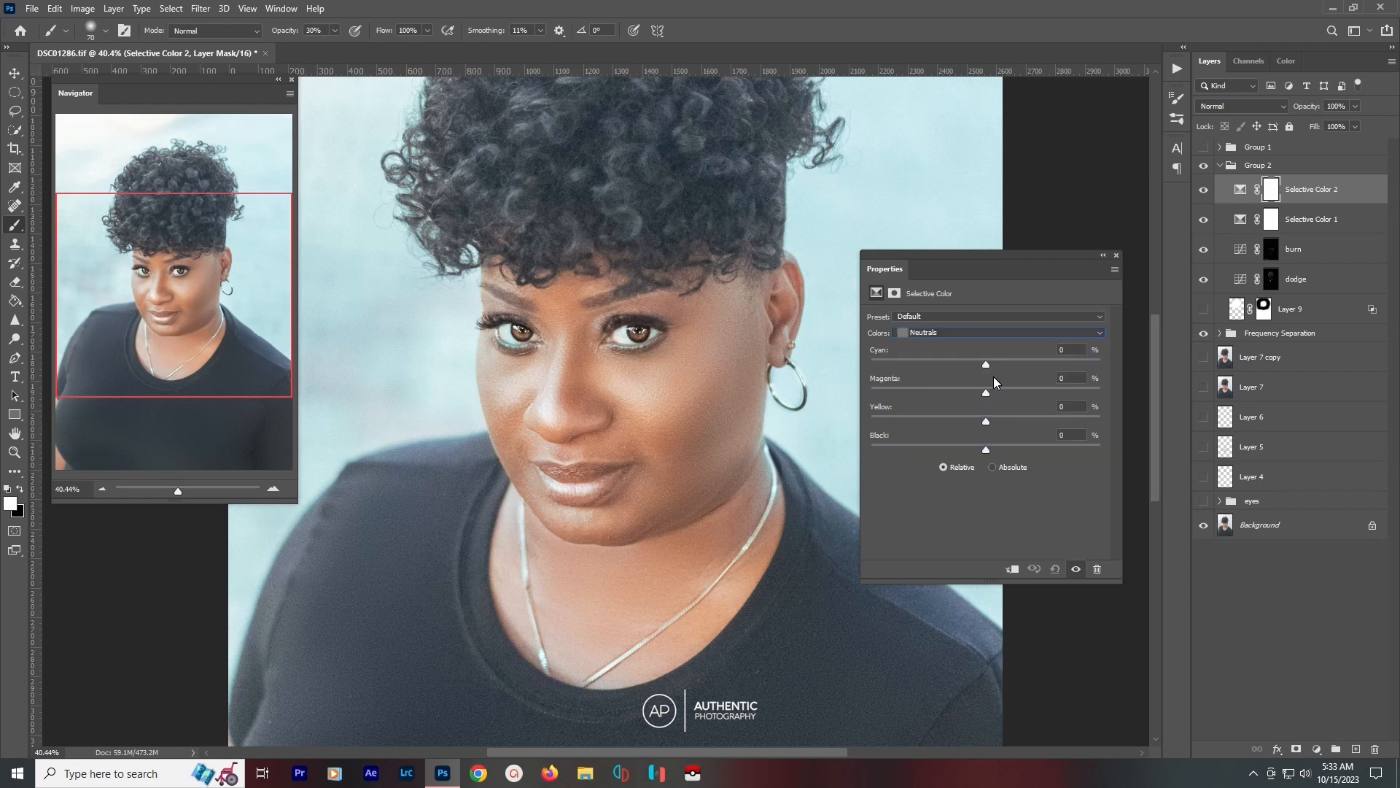
{"action": "mouse_move", "coordinate": [987, 365]}
{"action": "left_mouse_down"}
{"action": "mouse_move", "coordinate": [947, 364]}
{"action": "mouse_move", "coordinate": [1018, 370]}
{"action": "mouse_move", "coordinate": [977, 368]}
{"action": "mouse_move", "coordinate": [992, 364]}
{"action": "left_mouse_up"}
{"action": "left_click_drag", "start_coordinate": [986, 392], "coordinate": [991, 395]}
{"action": "left_click", "coordinate": [1117, 256]}
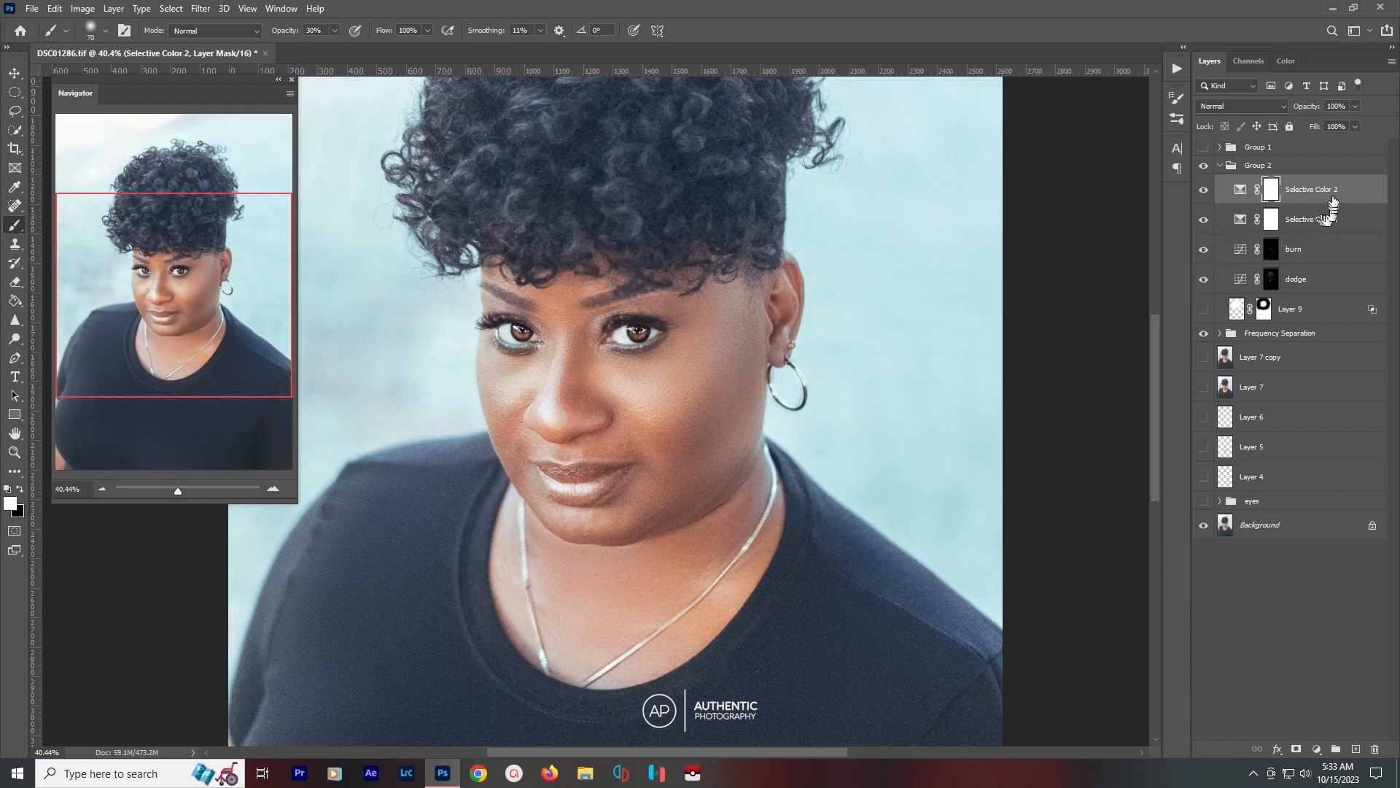
Move both Selective Color layers out of Group 2 to directly above it.
{"action": "left_click", "coordinate": [1340, 222], "text": "shift"}
{"action": "left_click_drag", "start_coordinate": [1340, 222], "coordinate": [1334, 163]}
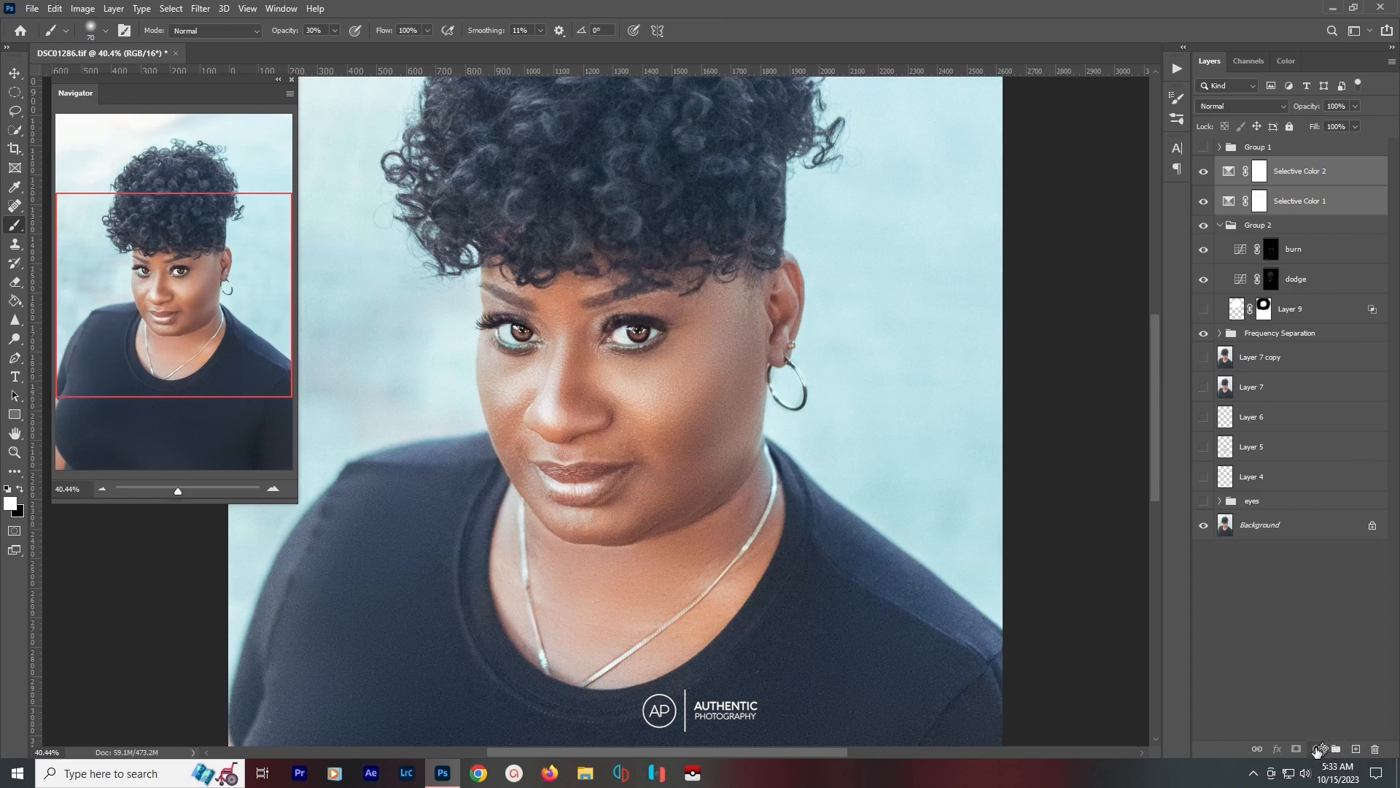
Add a third Selective Color adjustment and set its Blacks to Cyan +12, Magenta +7, Yellow -7 and Black +19.
{"action": "left_click", "coordinate": [1319, 750]}
{"action": "left_click", "coordinate": [1322, 759]}
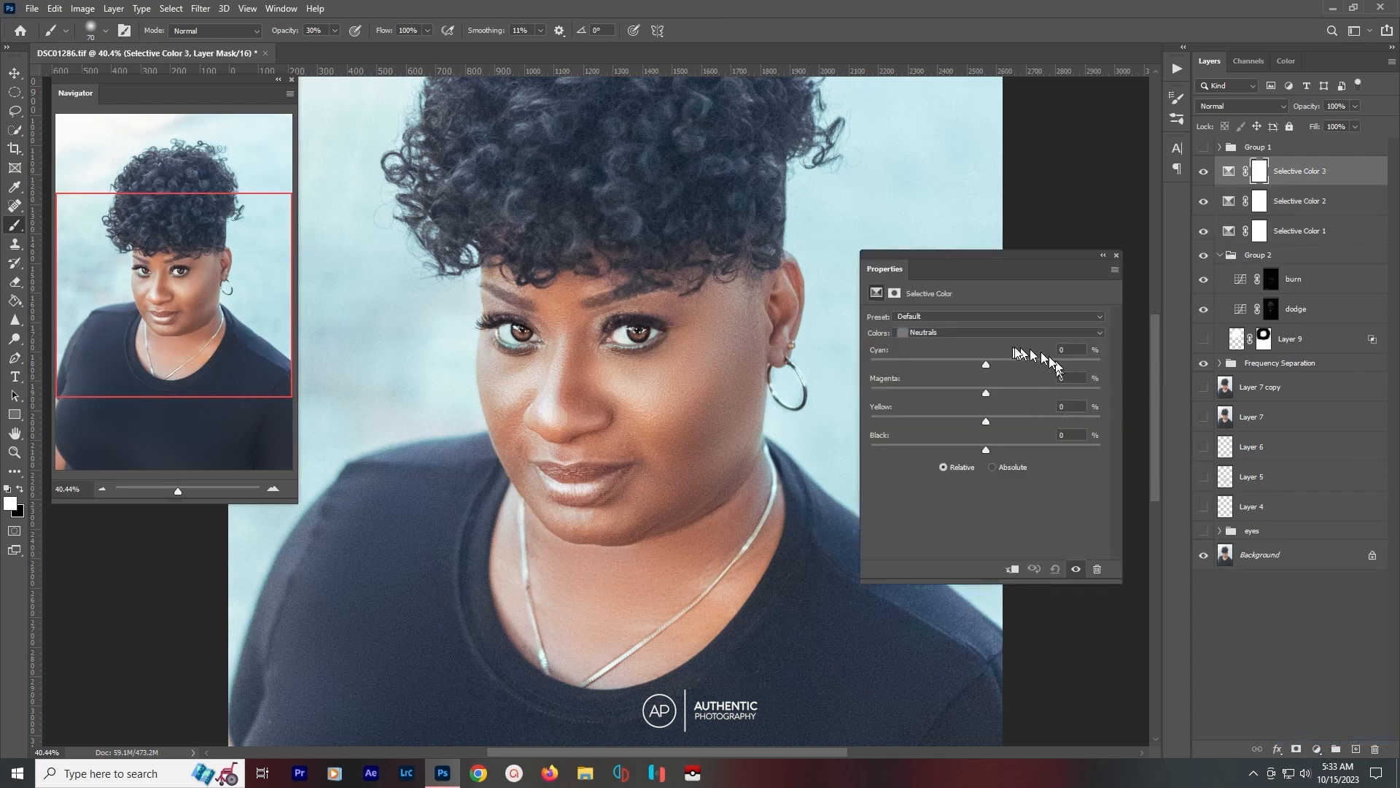
{"action": "left_click", "coordinate": [987, 335]}
{"action": "left_click", "coordinate": [966, 442]}
{"action": "left_click_drag", "start_coordinate": [988, 365], "coordinate": [1087, 379]}
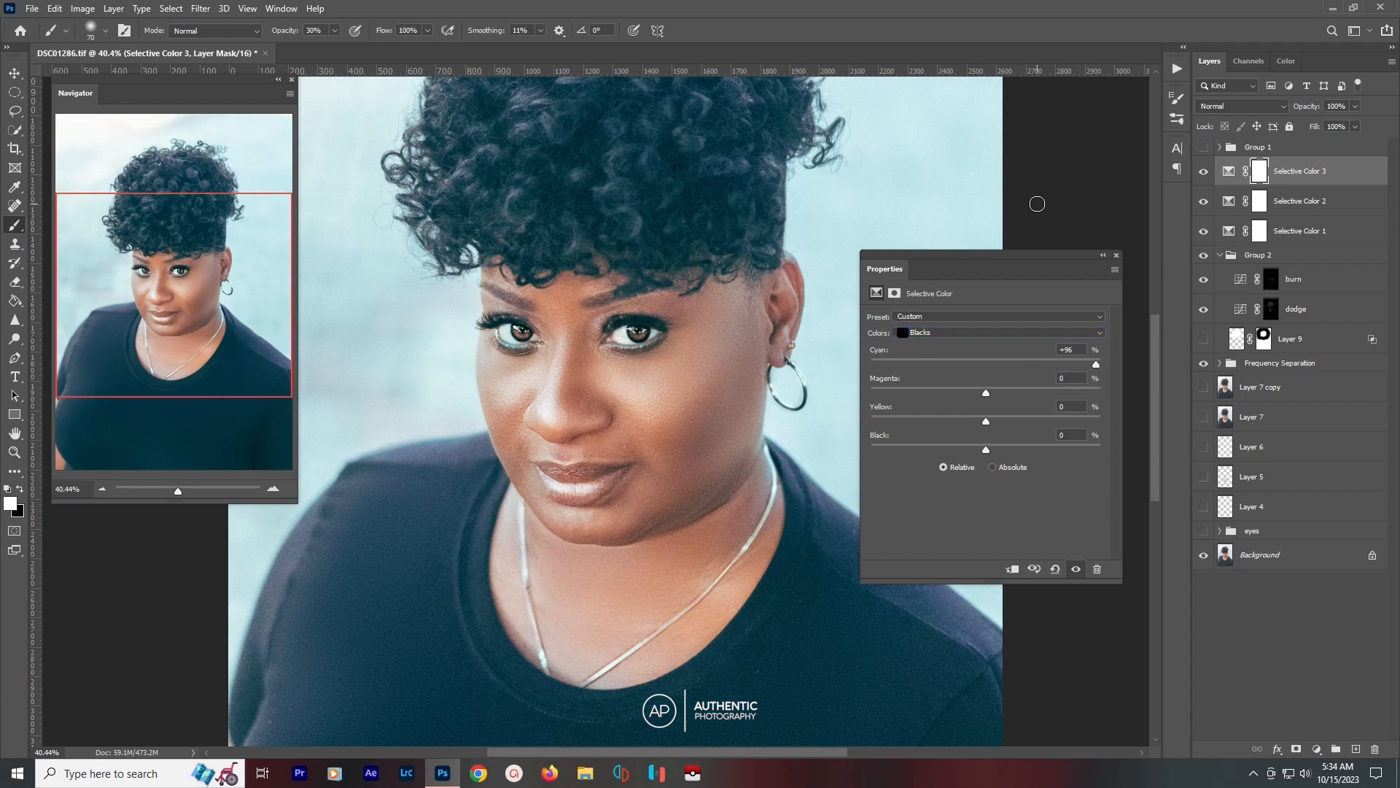
{"action": "key", "text": "ctrl+0"}
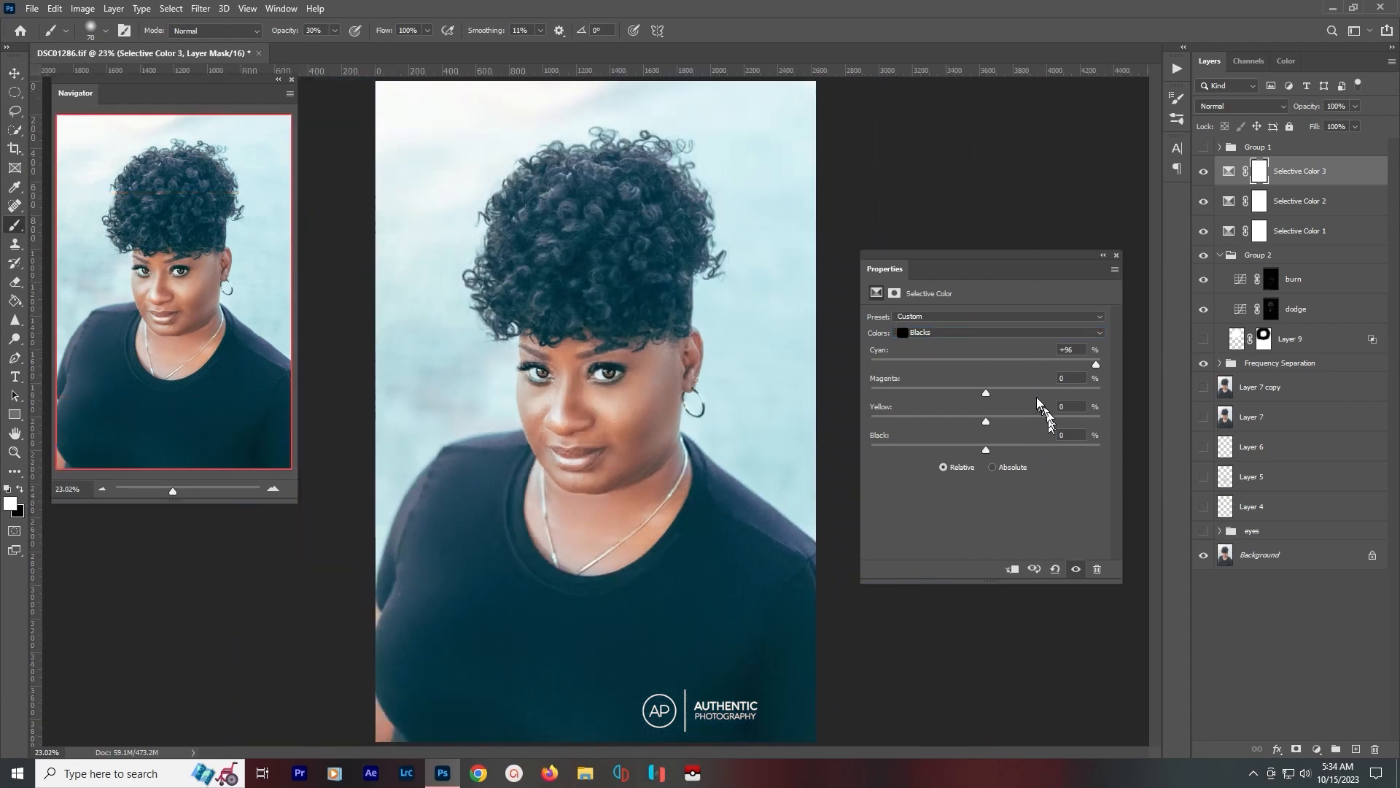
{"action": "mouse_move", "coordinate": [996, 362]}
{"action": "left_mouse_down"}
{"action": "mouse_move", "coordinate": [1020, 370]}
{"action": "mouse_move", "coordinate": [979, 361]}
{"action": "mouse_move", "coordinate": [998, 364]}
{"action": "left_mouse_up"}
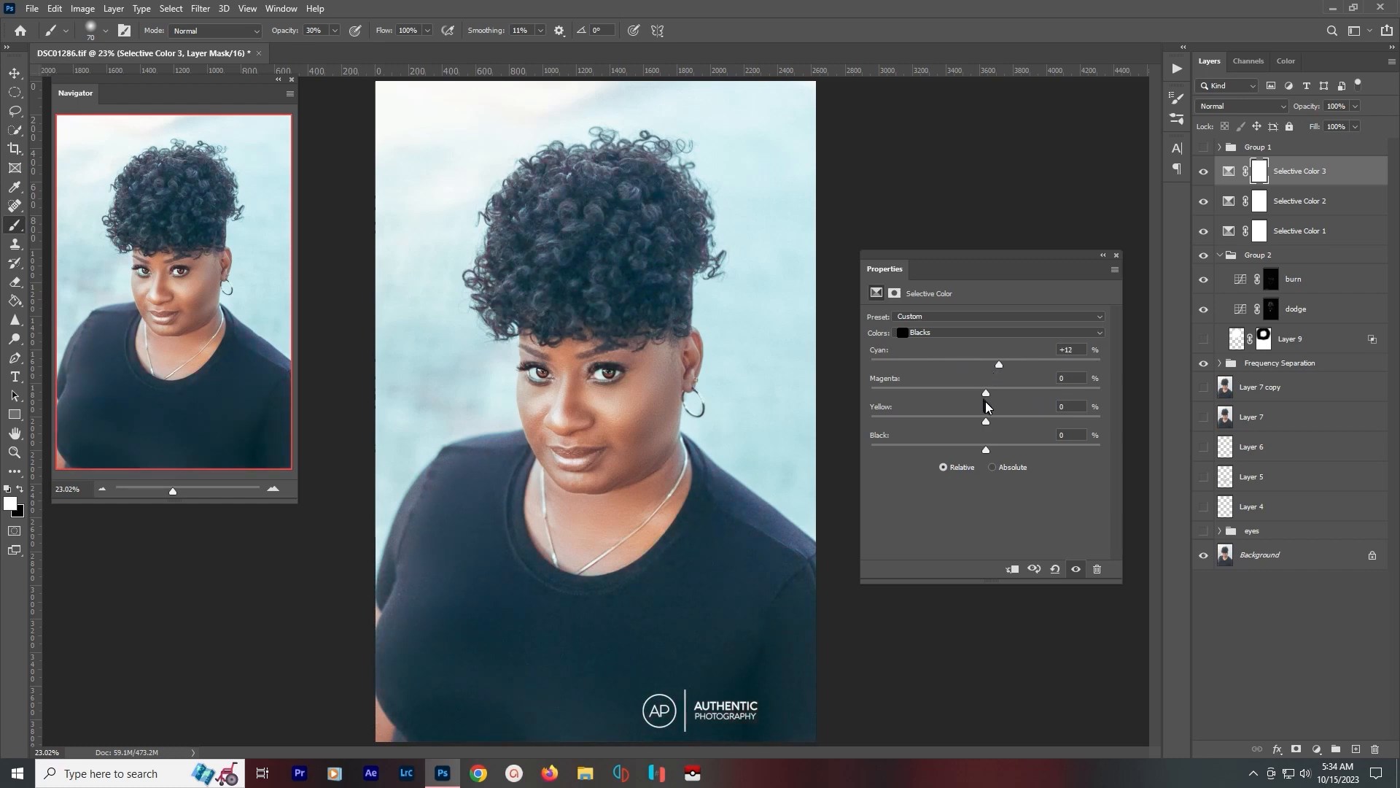
{"action": "mouse_move", "coordinate": [986, 394]}
{"action": "left_mouse_down"}
{"action": "mouse_move", "coordinate": [1008, 397]}
{"action": "mouse_move", "coordinate": [995, 398]}
{"action": "left_mouse_up"}
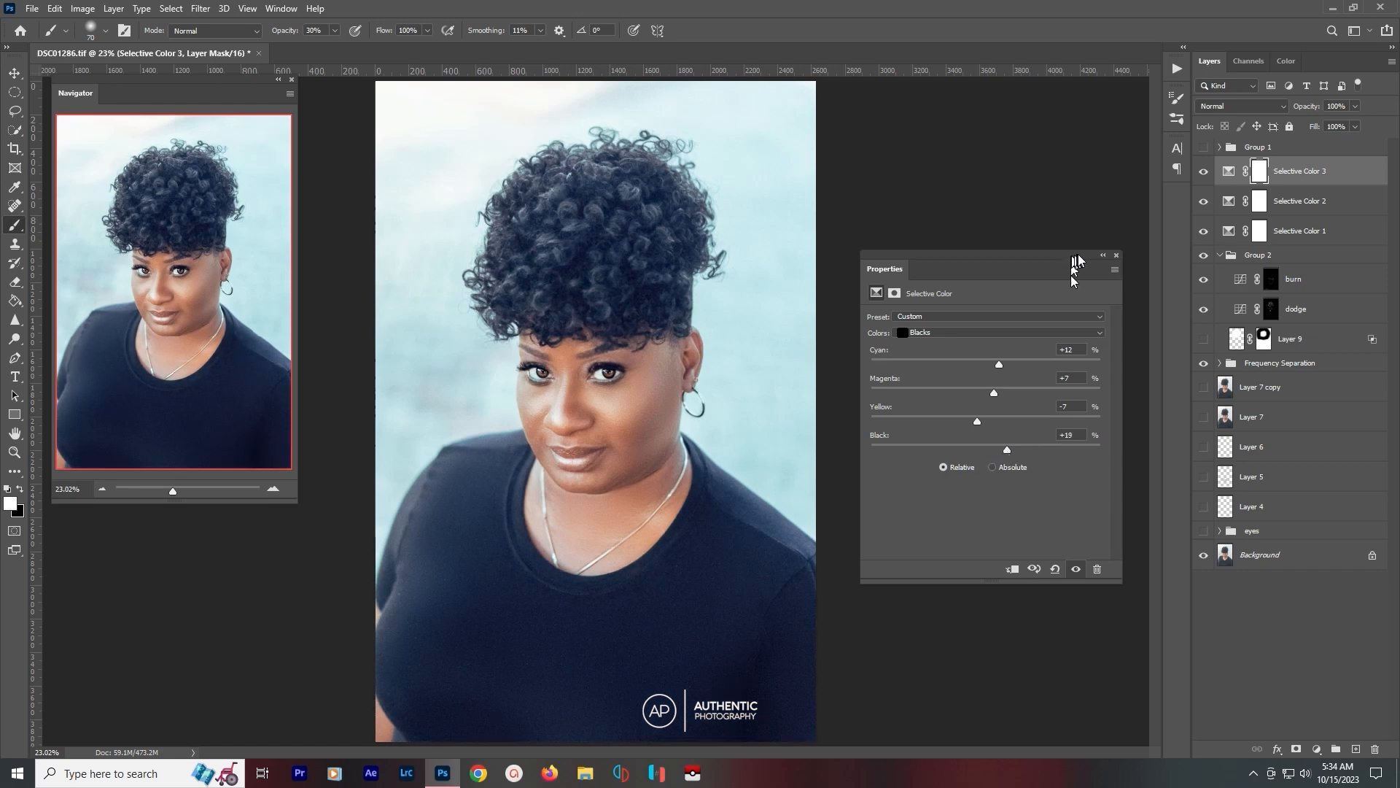
{"action": "left_click", "coordinate": [1116, 256]}
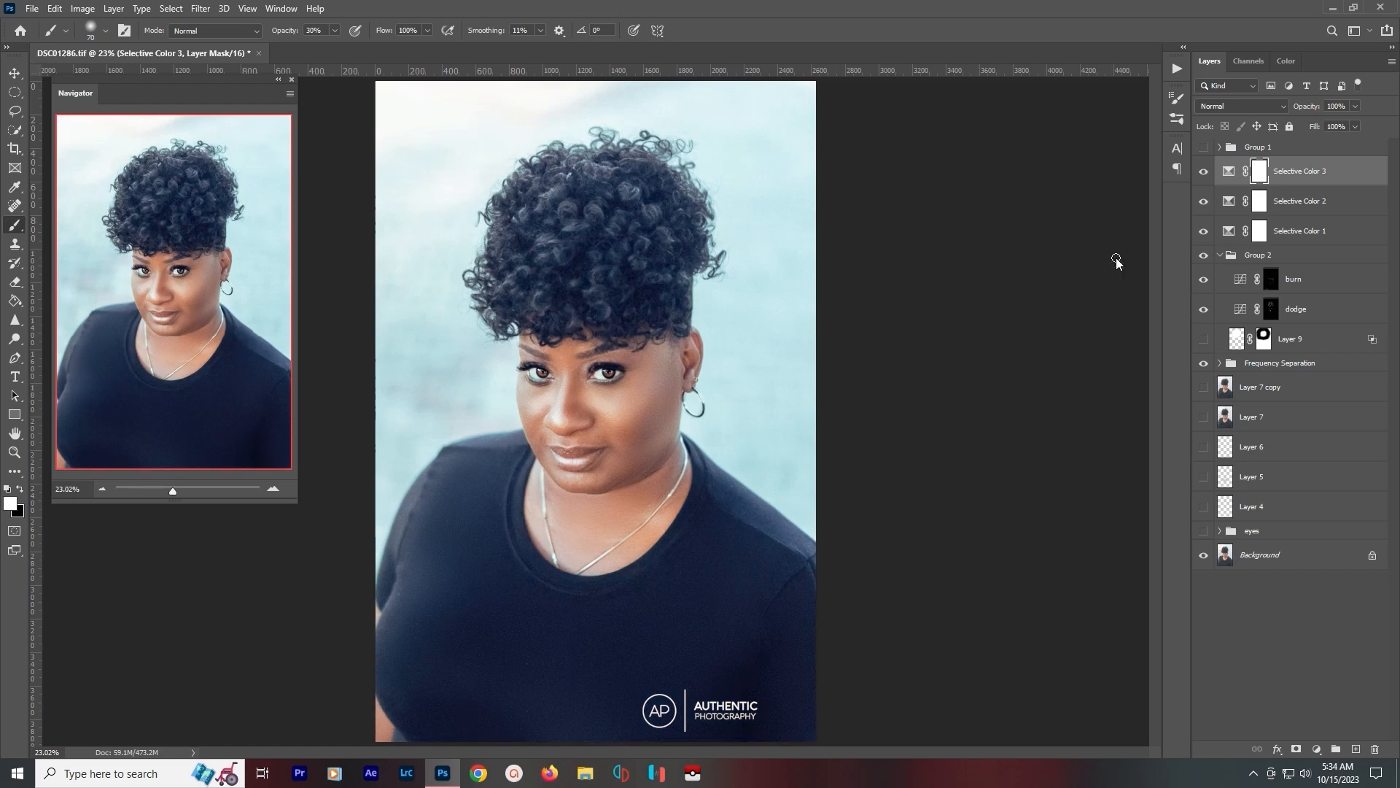
Group the three Selective Color layers and compare the portrait with the group hidden and shown.
{"action": "left_click", "coordinate": [1342, 235], "text": "shift"}
{"action": "key", "text": "ctrl+g"}
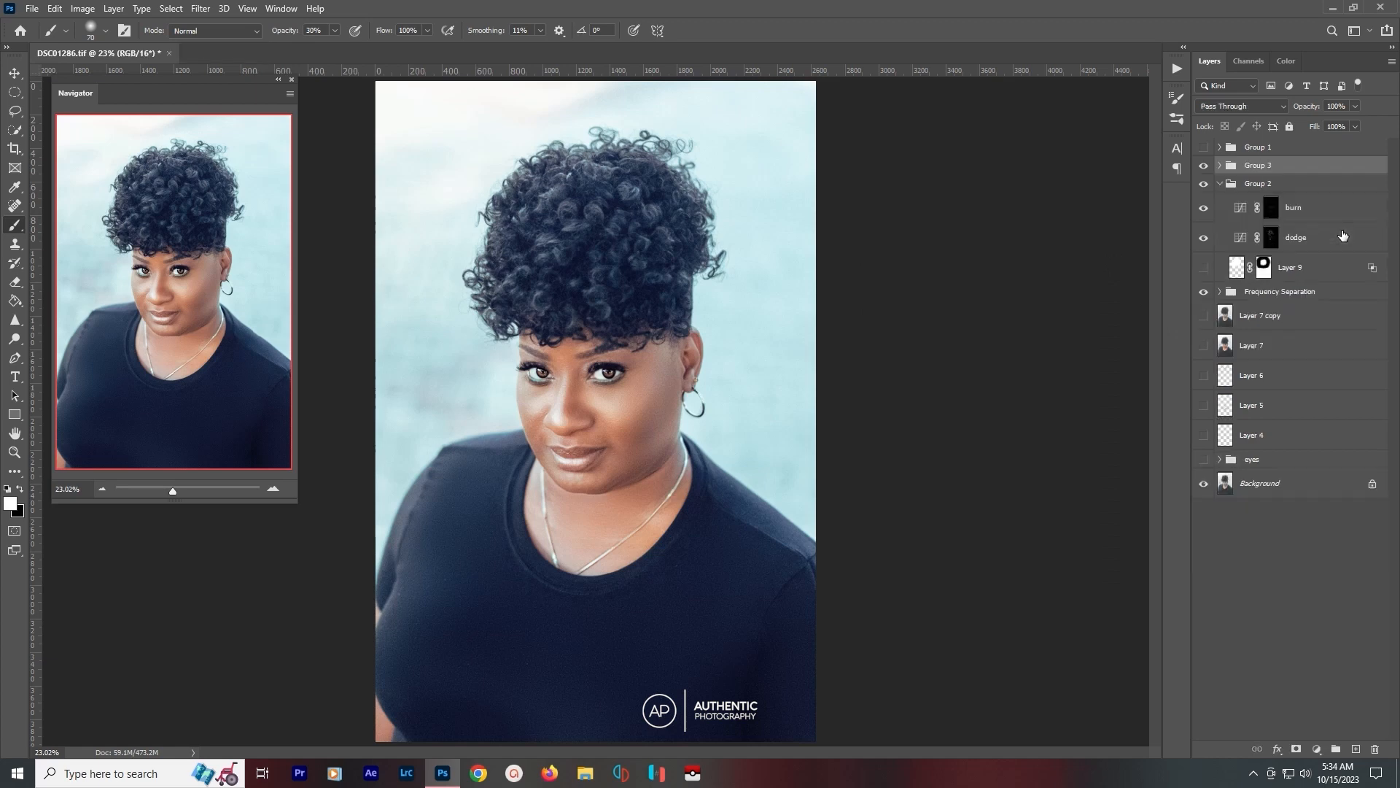
{"action": "left_click", "coordinate": [1204, 166]}
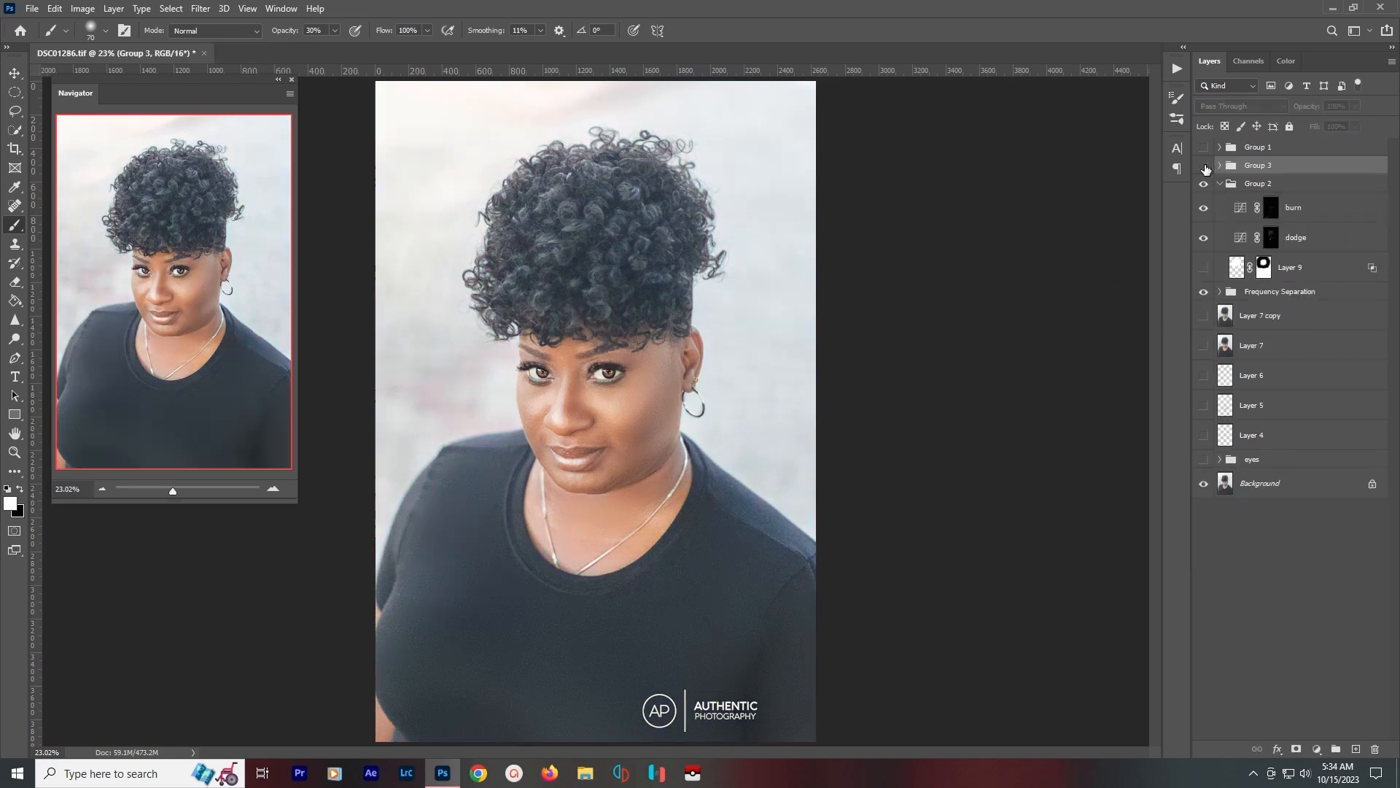
{"action": "left_click", "coordinate": [1204, 166]}
{"action": "left_click", "coordinate": [1204, 166]}
{"action": "left_click", "coordinate": [1205, 167]}
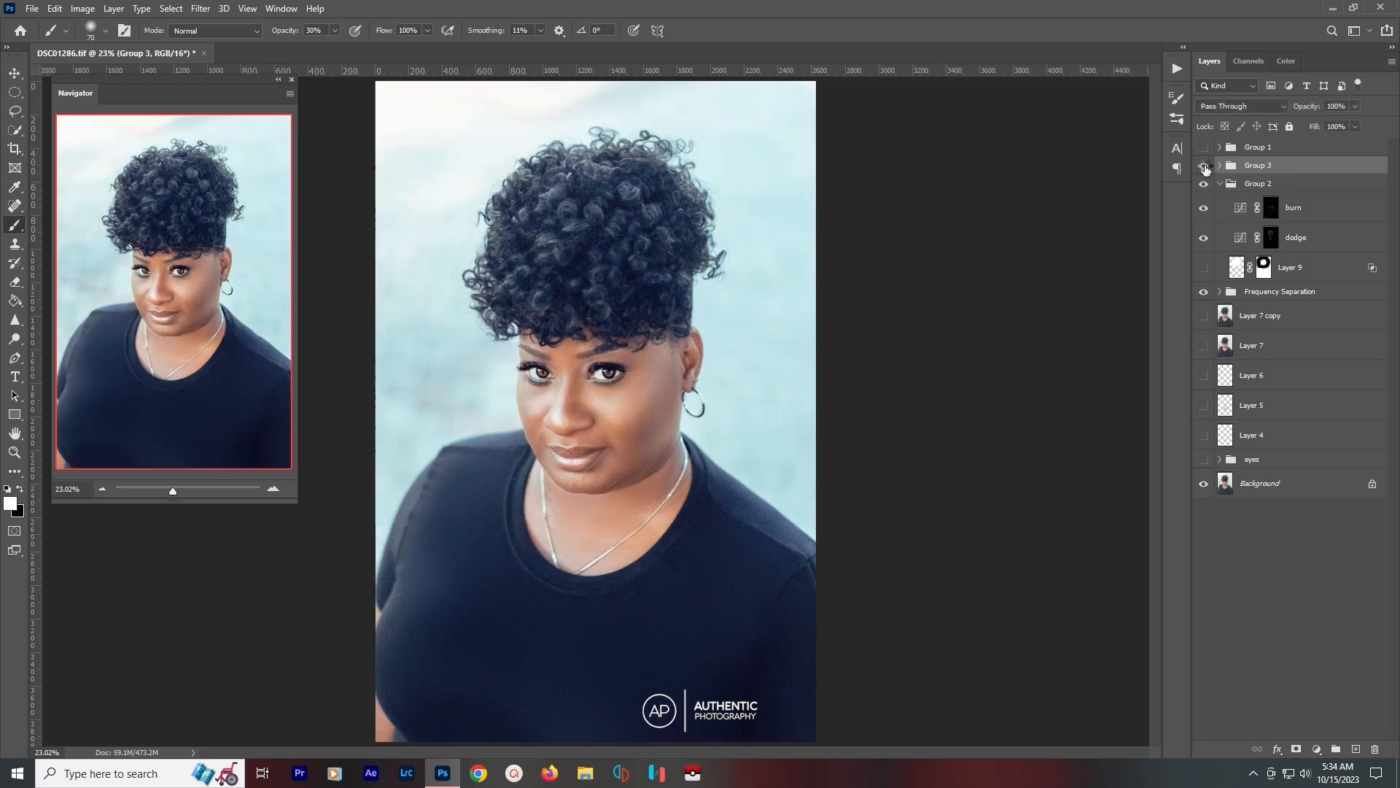
Stamp the visible layers into a new layer, hide the layers beneath except the Background, and compare the result with the original.
{"action": "key", "text": "ctrl+alt+shift+e"}
{"action": "left_click_drag", "start_coordinate": [1205, 195], "coordinate": [1210, 315]}
{"action": "left_click", "coordinate": [1205, 213]}
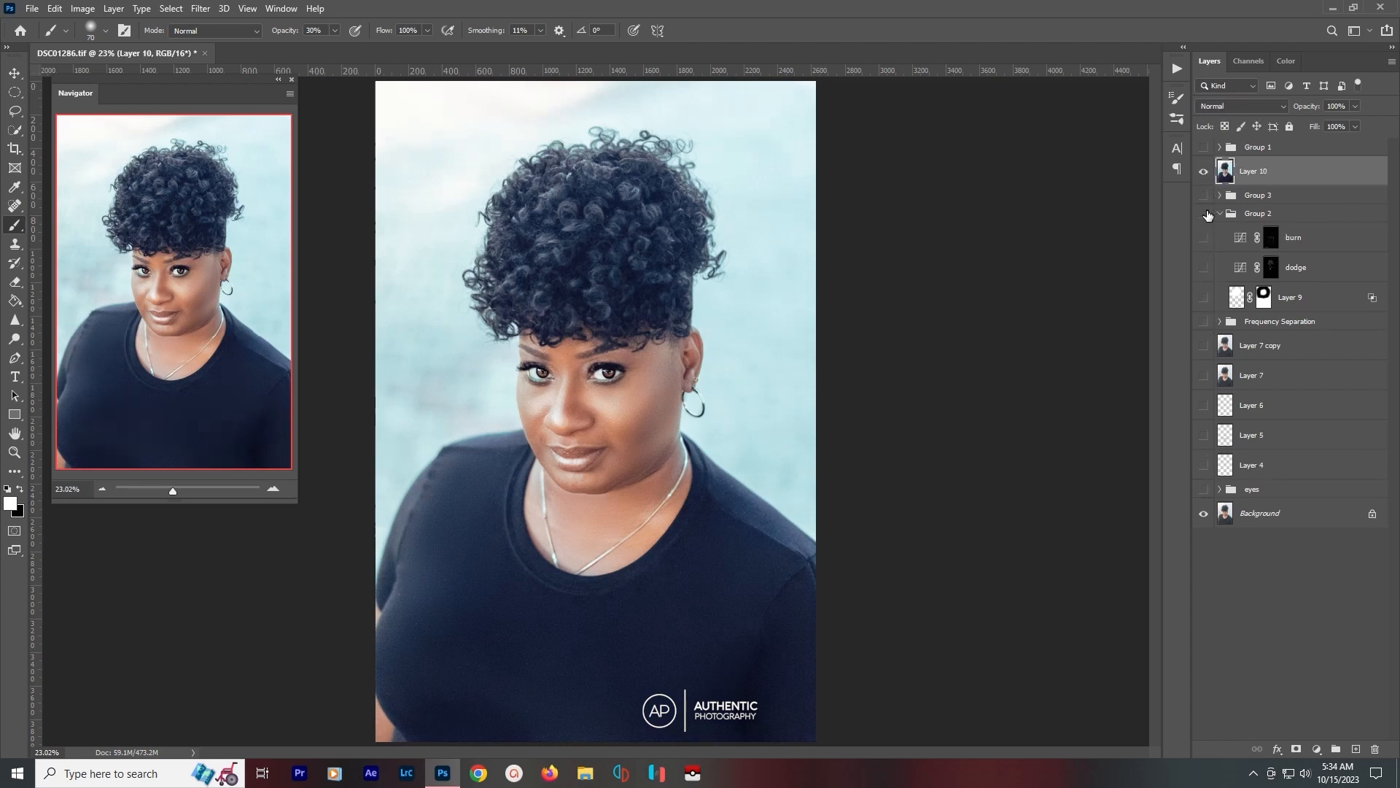
{"action": "left_click", "coordinate": [1205, 175]}
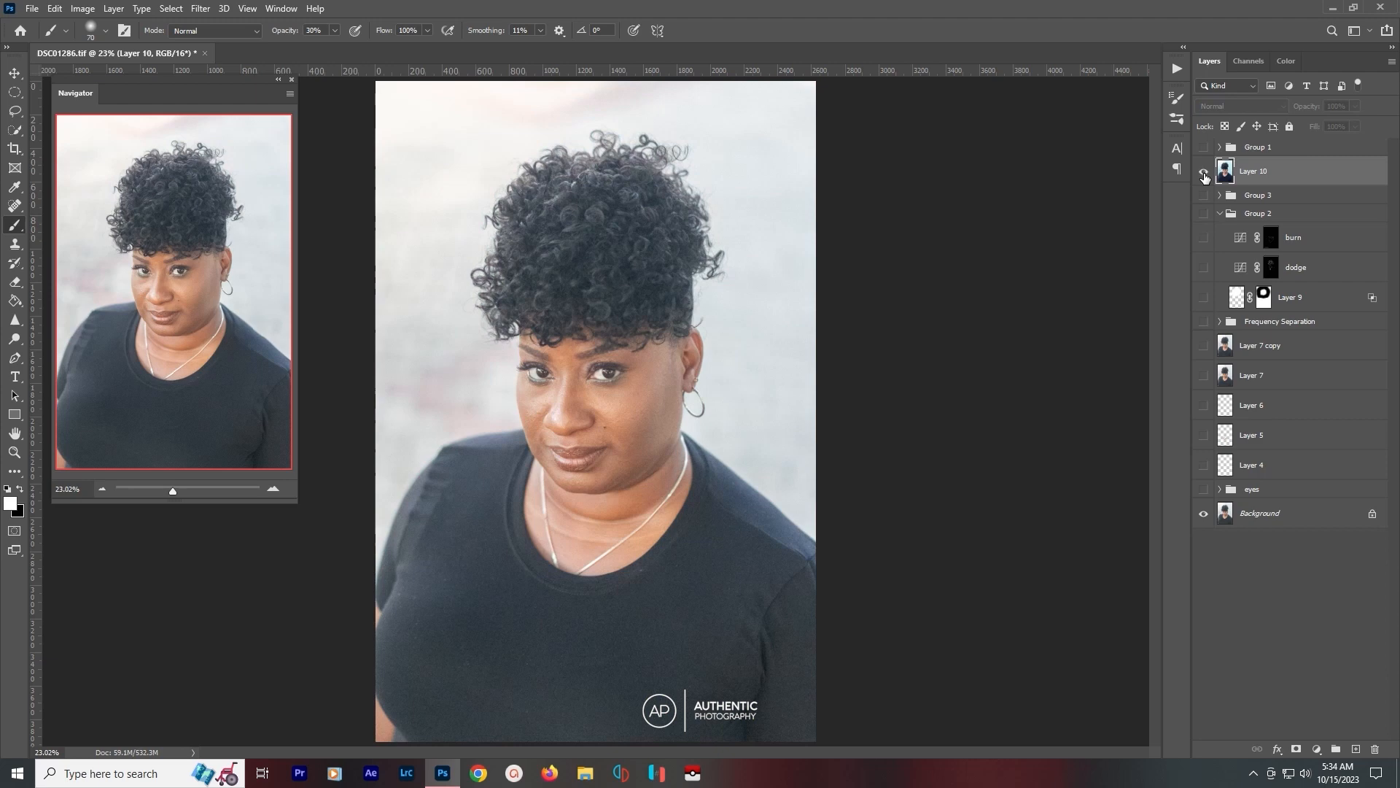
{"action": "left_click", "coordinate": [1204, 175]}
{"action": "left_click", "coordinate": [1204, 175]}
{"action": "left_click", "coordinate": [1204, 175]}
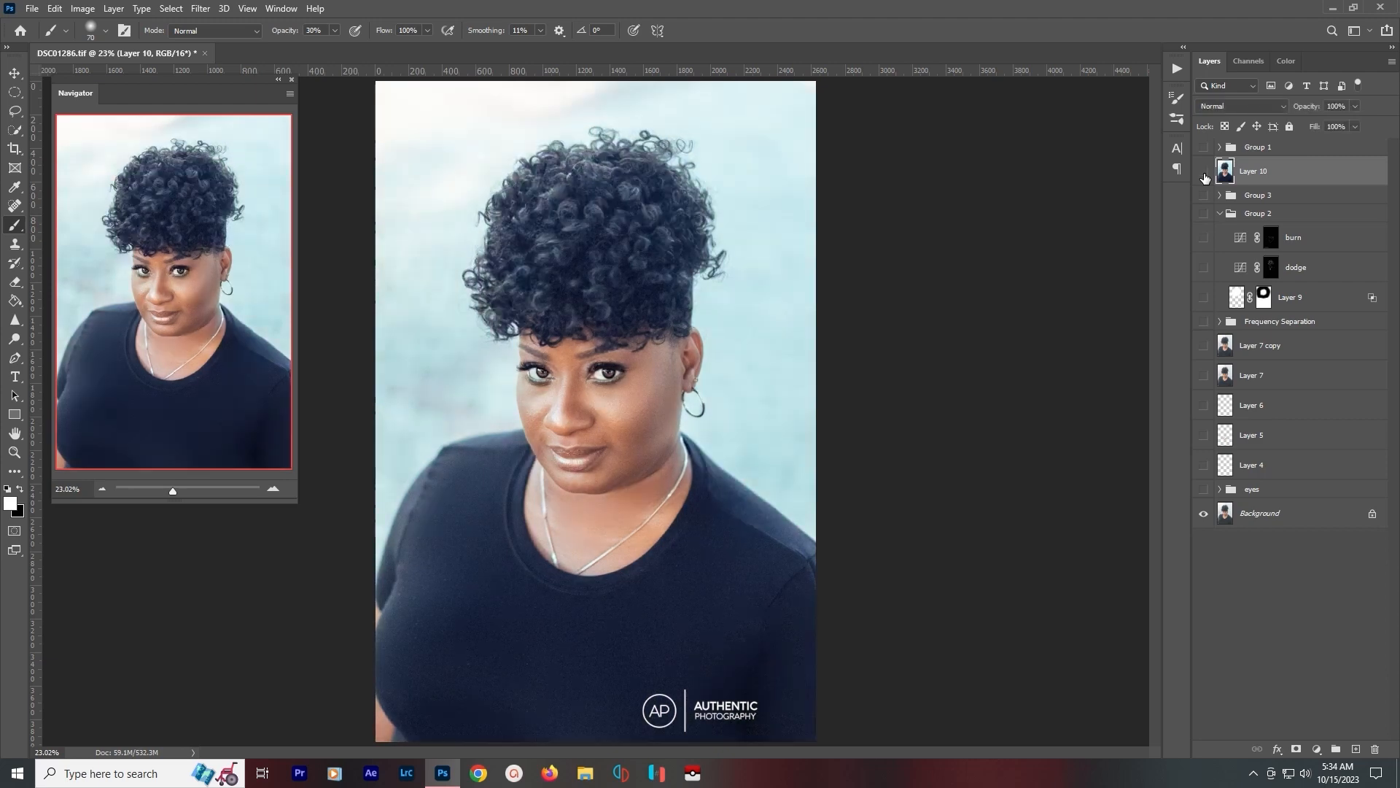
{"action": "left_click", "coordinate": [1204, 175]}
{"action": "left_click", "coordinate": [1204, 175]}
Delete the stamped layer and show Group 3, Group 2 and all the layers below them.
{"action": "key", "text": "Delete"}
{"action": "left_click_drag", "start_coordinate": [1204, 183], "coordinate": [1204, 463]}
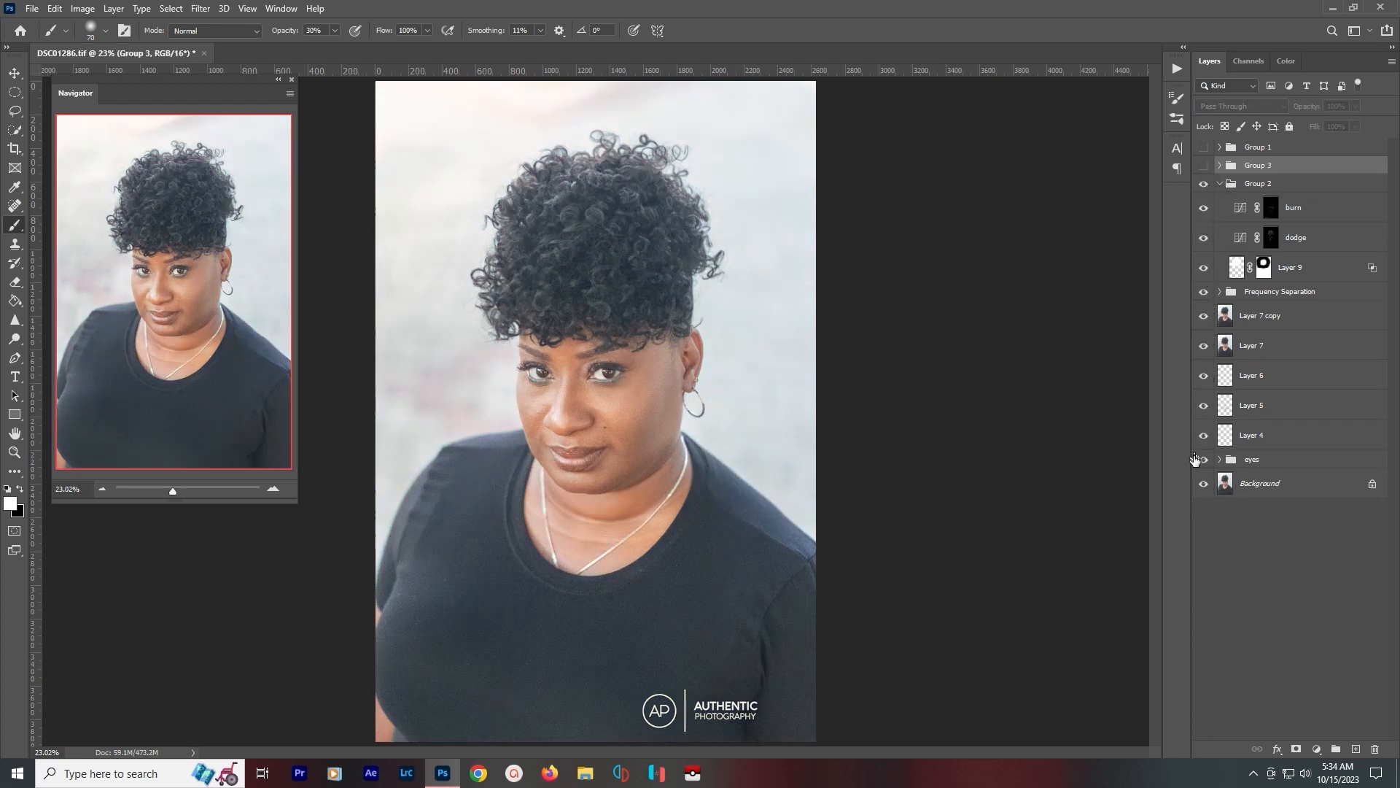
{"action": "left_click", "coordinate": [1204, 165]}
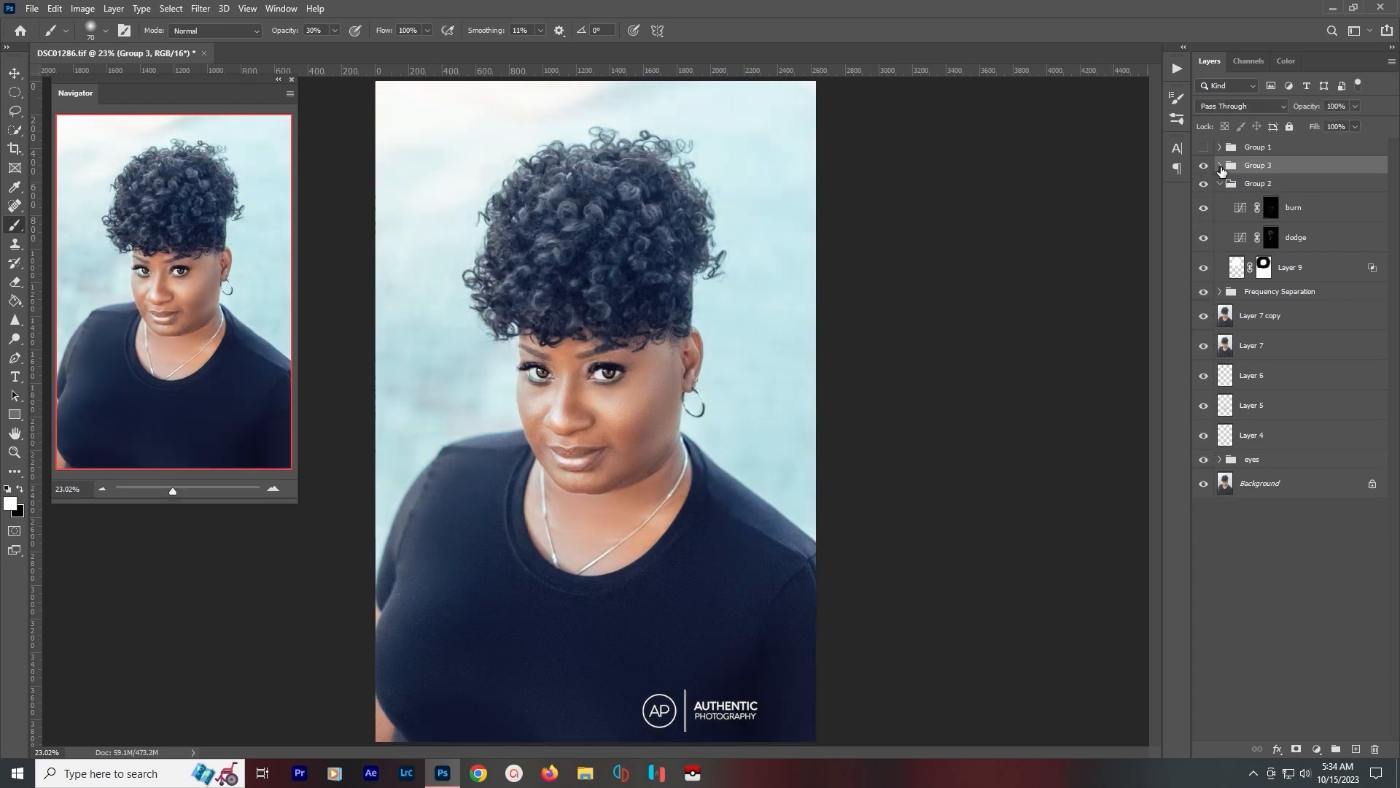
Expand Group 3 and delete Layer 9 from Group 2.
{"action": "left_click", "coordinate": [1220, 165]}
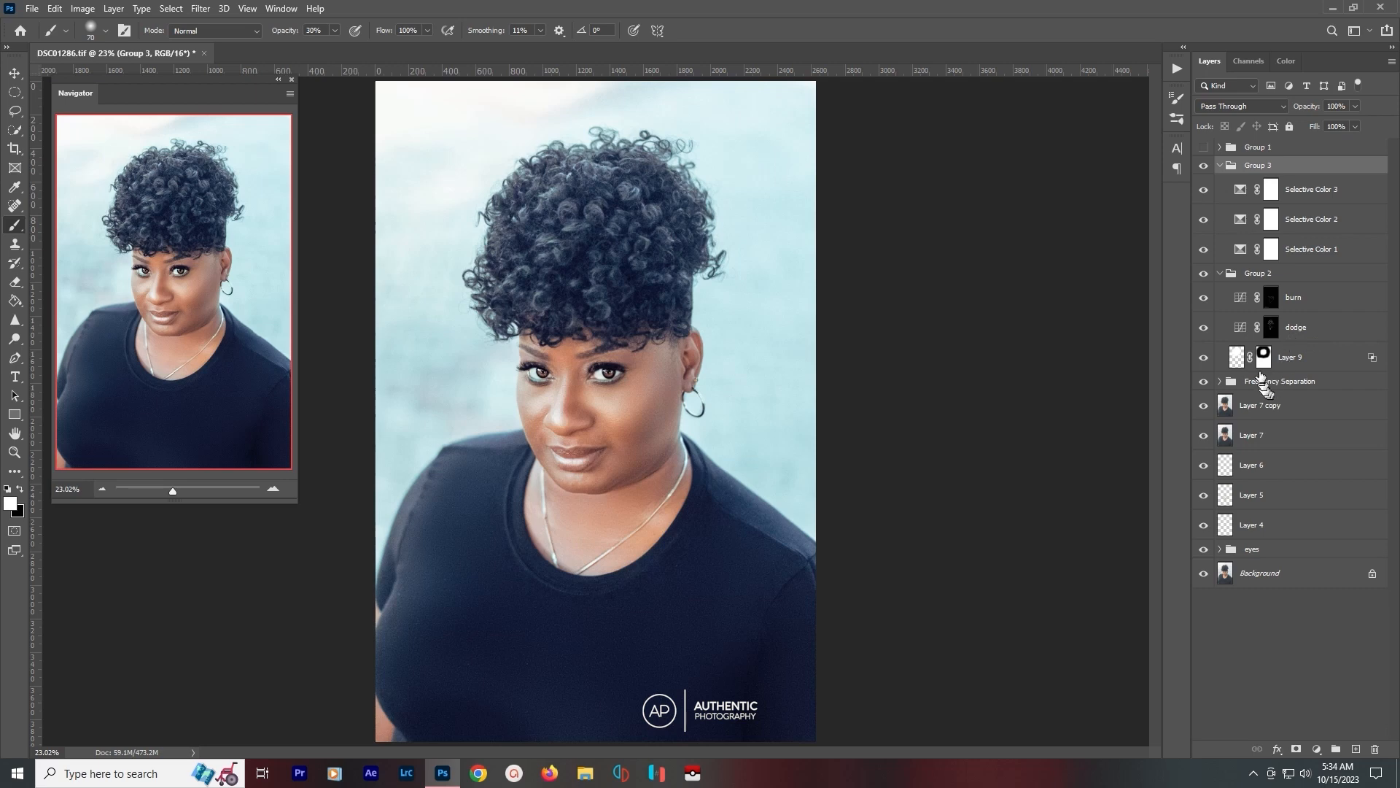
{"action": "left_click", "coordinate": [1266, 337]}
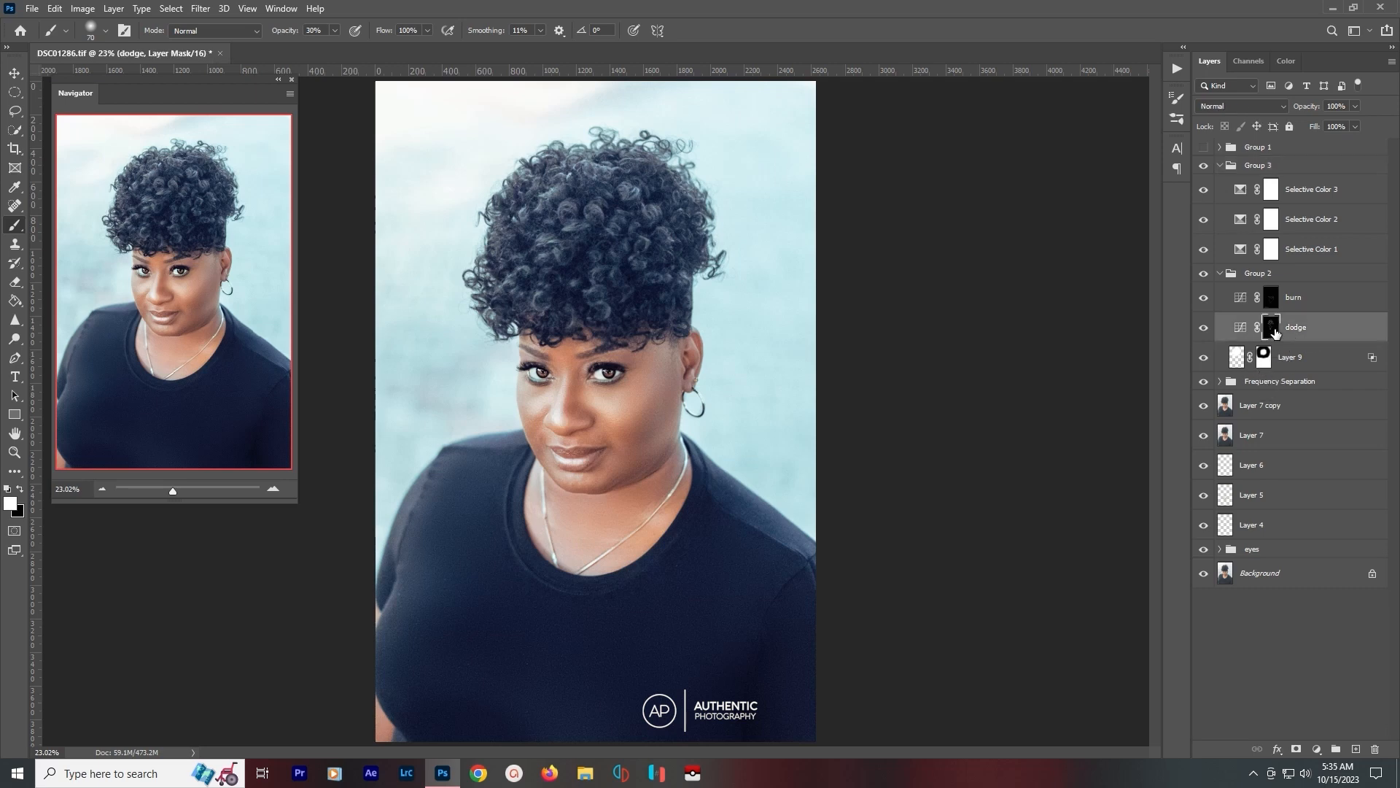
{"action": "left_click", "coordinate": [1204, 357]}
{"action": "left_click", "coordinate": [1316, 363]}
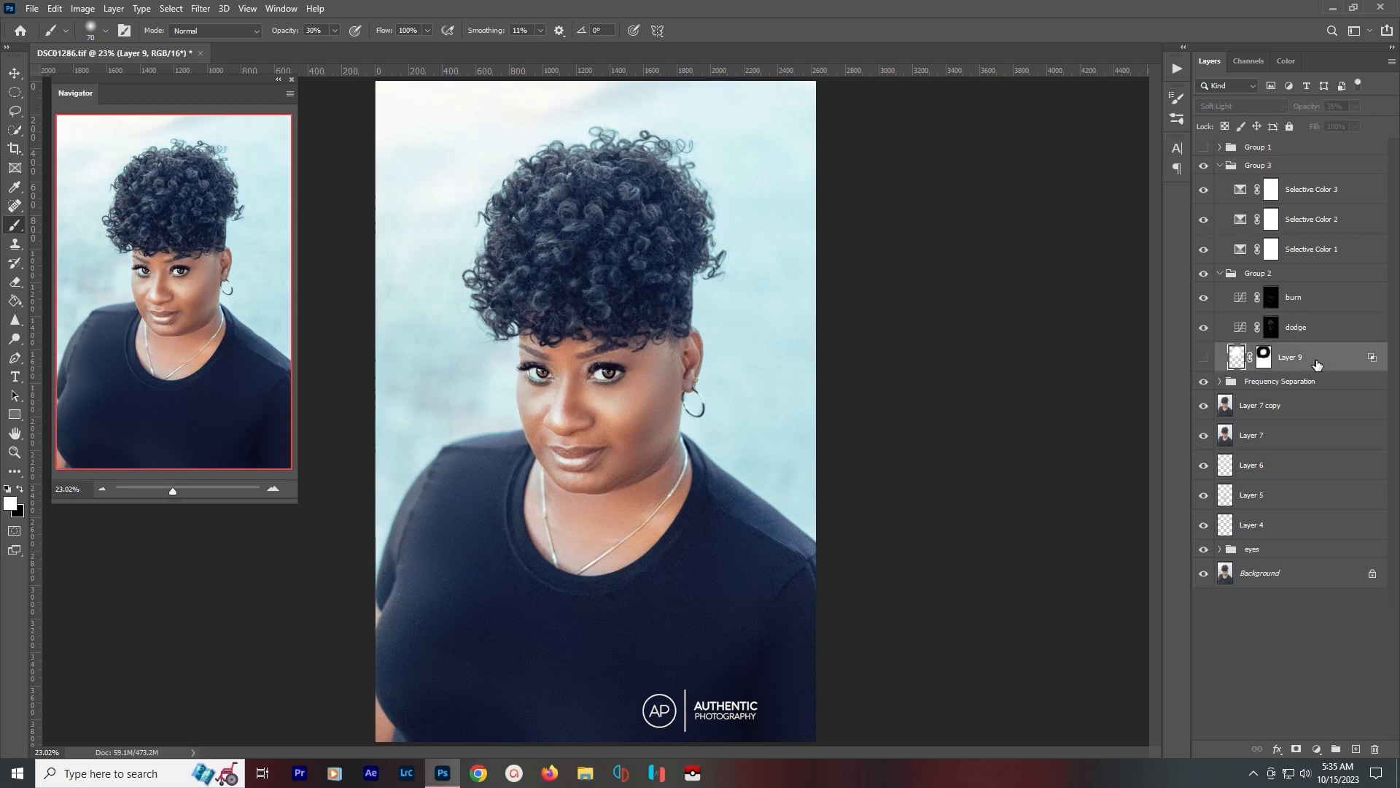
{"action": "key", "text": "Delete"}
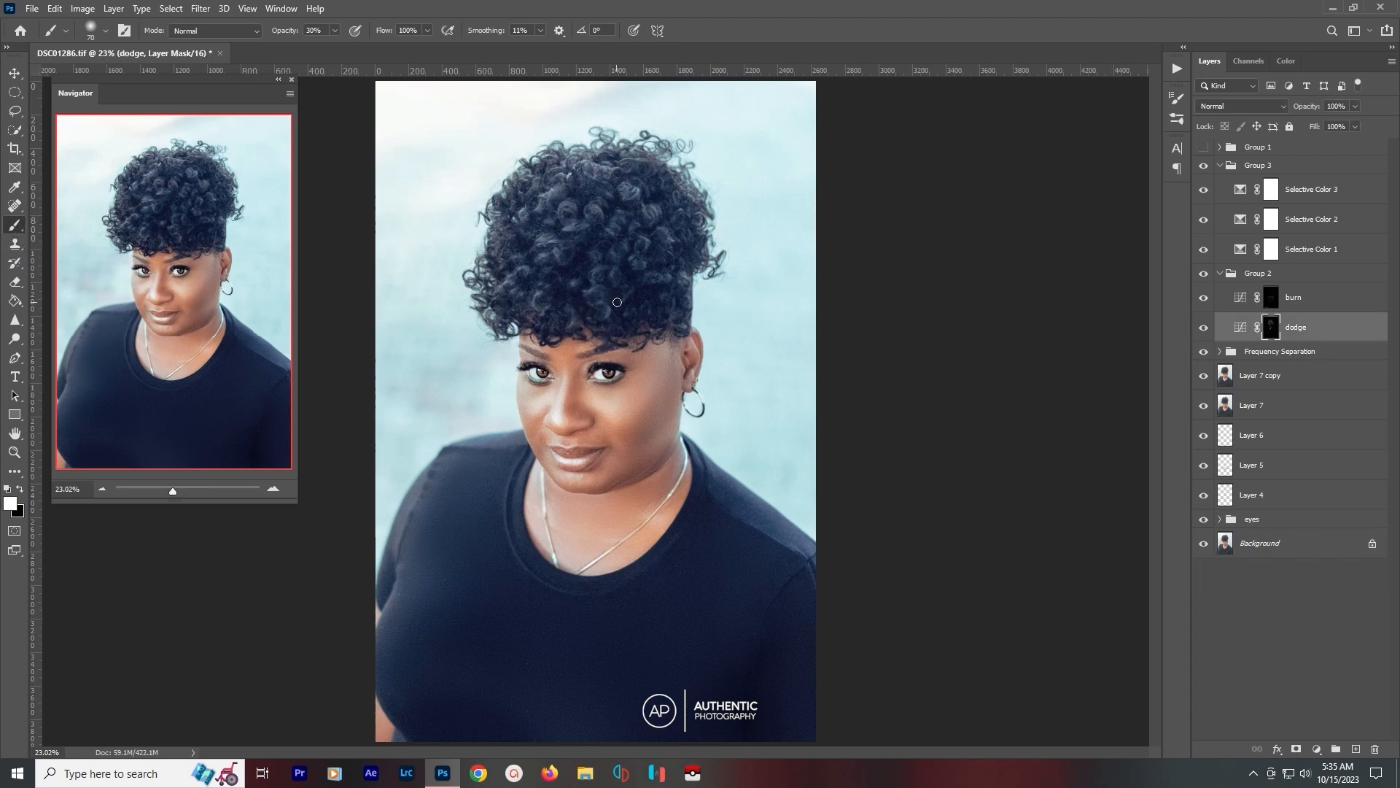
With the dodge layer's mask active, switch the foreground color to black and enlarge the brush to 700 px.
{"action": "key", "text": "x"}
{"action": "key", "text": "bracketright"}
{"action": "key", "text": "bracketright"}
{"action": "key", "text": "bracketright"}
{"action": "key", "text": "bracketright"}
{"action": "key", "text": "bracketright"}
{"action": "key", "text": "bracketright"}
{"action": "key", "text": "bracketright"}
{"action": "key", "text": "bracketright"}
{"action": "key", "text": "bracketright"}
{"action": "key", "text": "bracketright"}
{"action": "key", "text": "bracketright"}
{"action": "key", "text": "bracketright"}
{"action": "key", "text": "bracketright"}
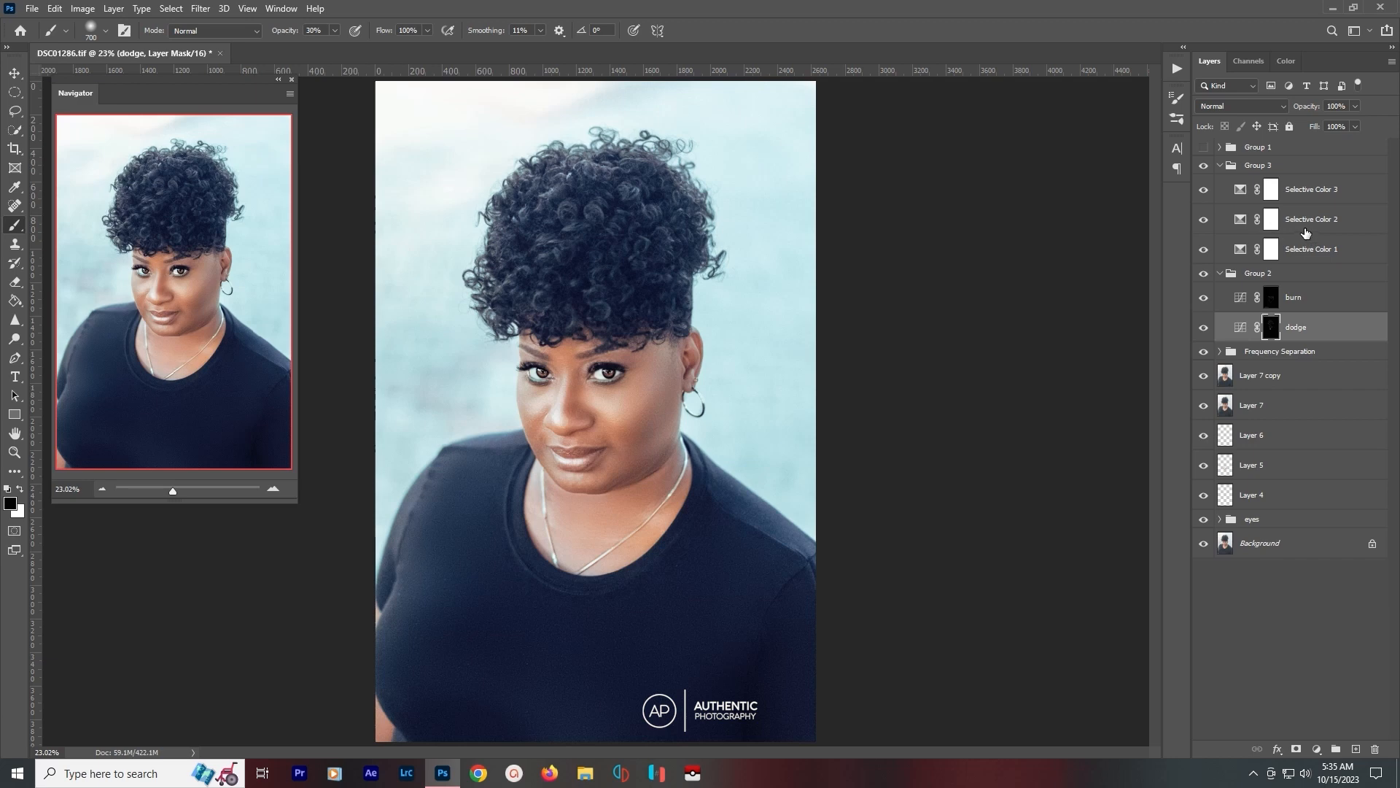
Add a fourth Selective Color adjustment above Selective Color 3 and fine-tune the Cyan, Magenta and Yellow of its Reds for the skin.
{"action": "left_click", "coordinate": [1320, 196]}
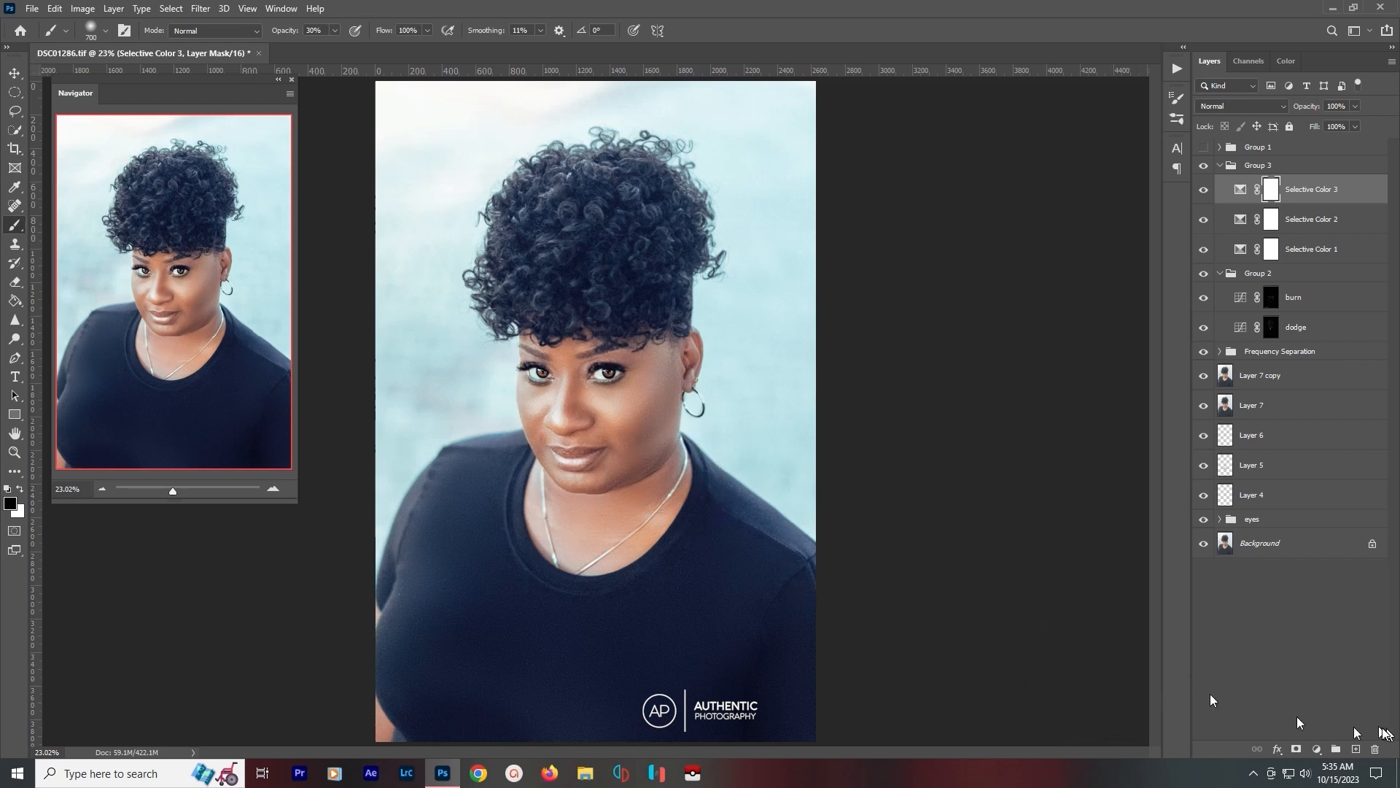
{"action": "left_click", "coordinate": [1317, 749]}
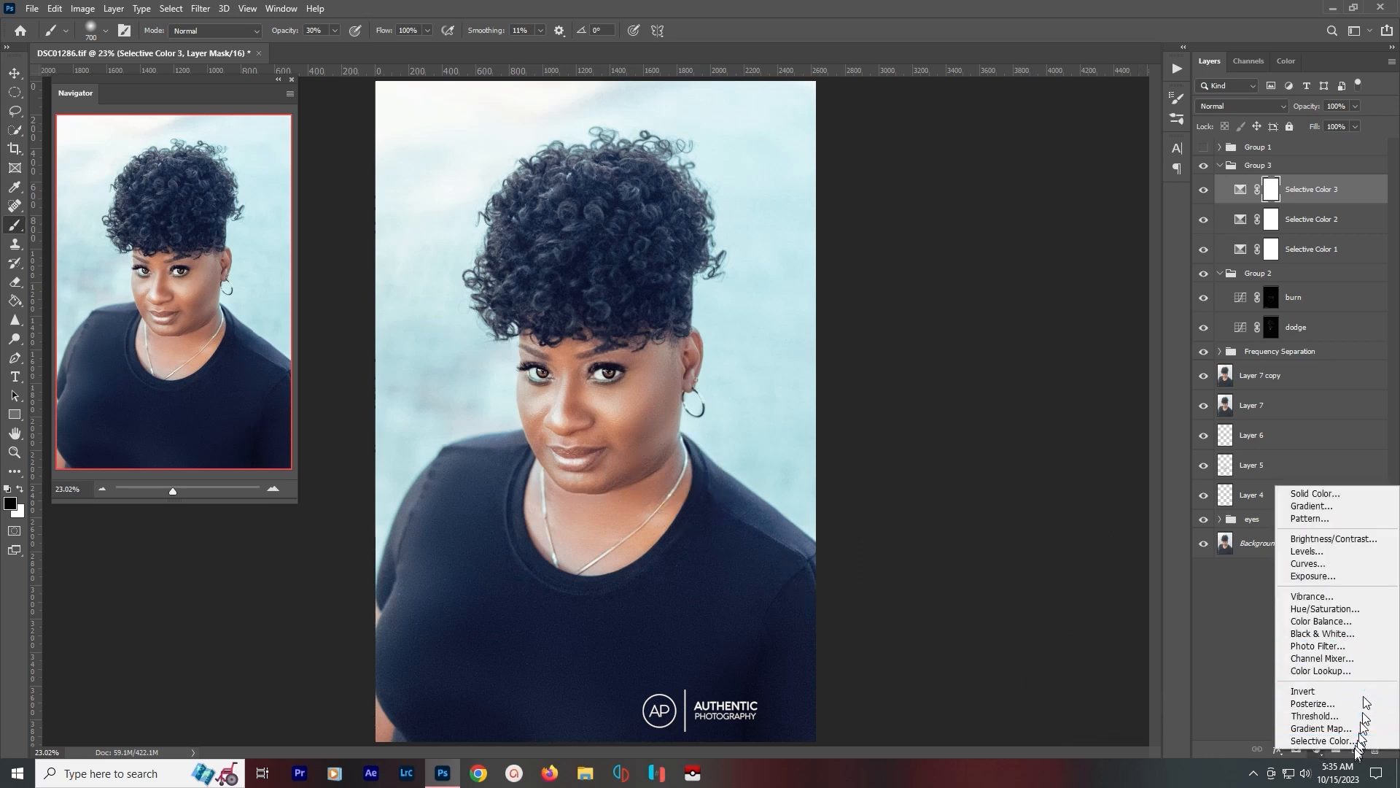
{"action": "left_click", "coordinate": [1348, 741]}
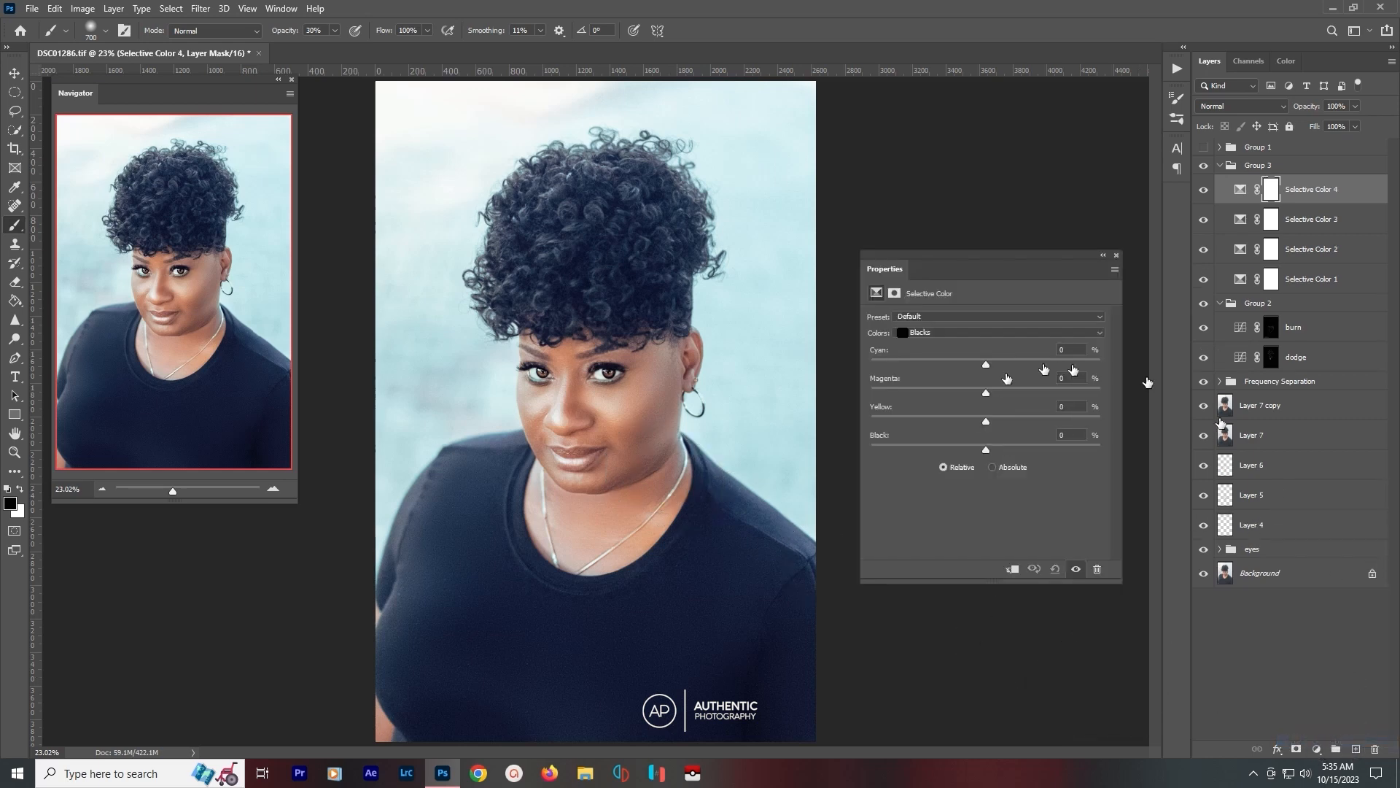
{"action": "left_click", "coordinate": [975, 333]}
{"action": "left_click", "coordinate": [958, 345]}
{"action": "scroll", "coordinate": [681, 348], "scroll_direction": "up", "scroll_amount": 7}
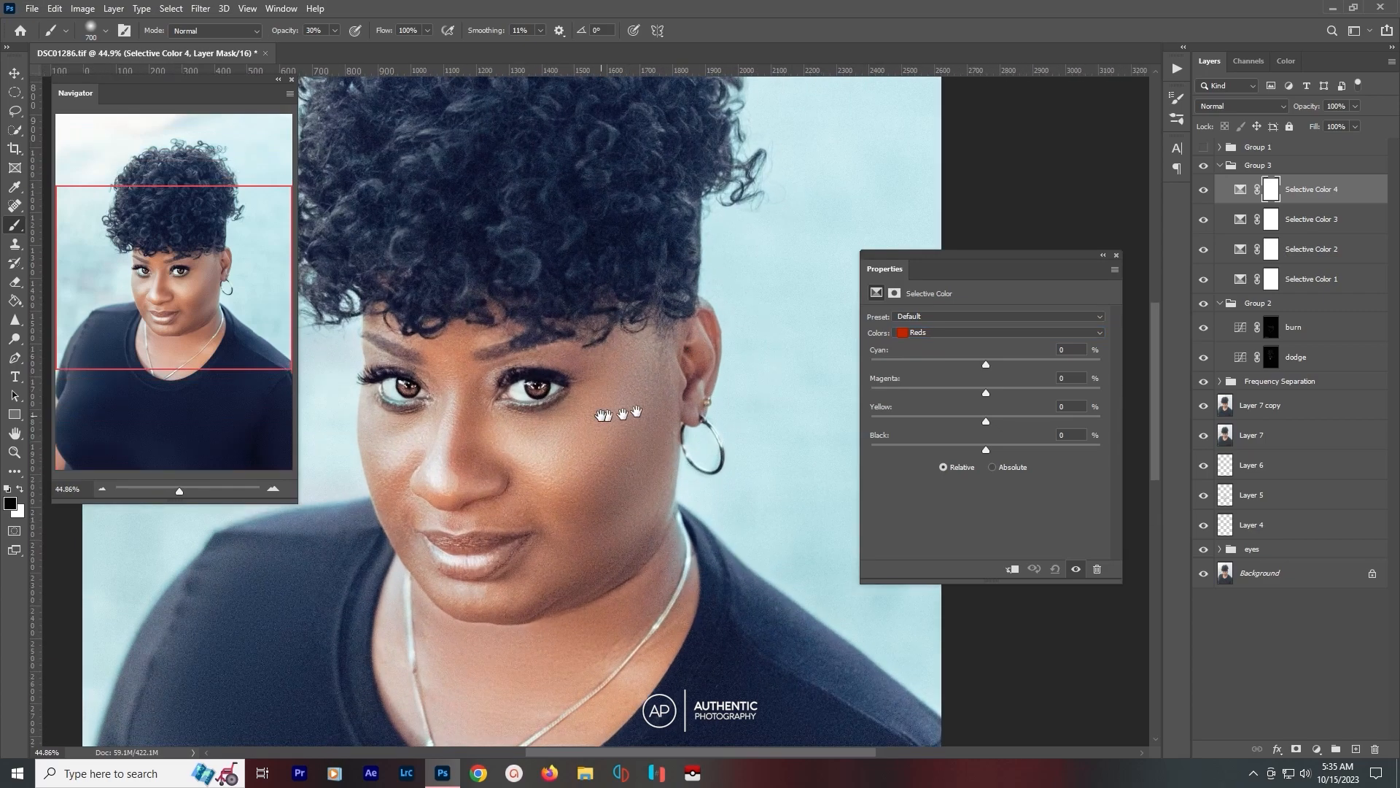
{"action": "left_click_drag", "start_coordinate": [603, 414], "coordinate": [676, 338]}
{"action": "left_click_drag", "start_coordinate": [983, 365], "coordinate": [907, 363]}
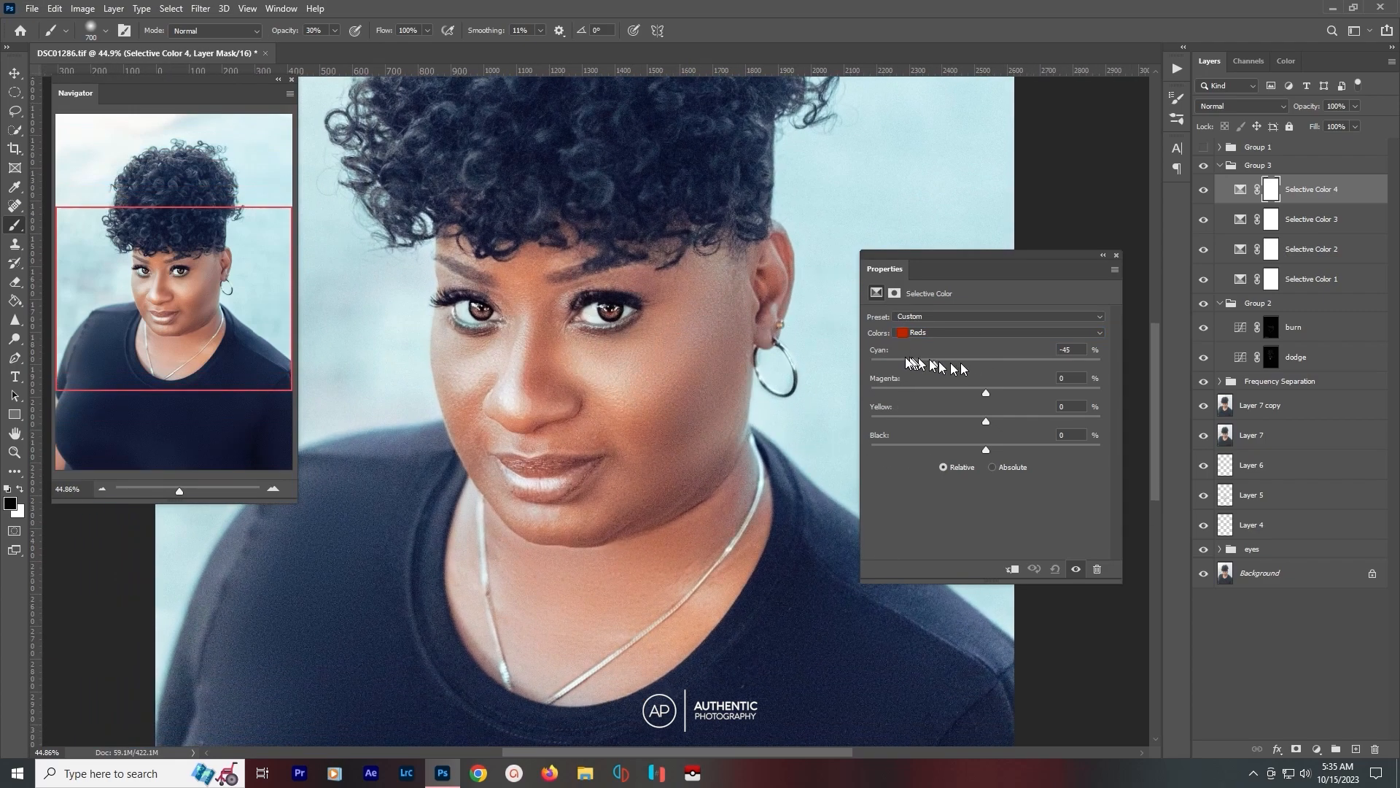
{"action": "left_click_drag", "start_coordinate": [1052, 361], "coordinate": [947, 361]}
{"action": "left_click_drag", "start_coordinate": [980, 365], "coordinate": [963, 394]}
{"action": "left_click_drag", "start_coordinate": [984, 422], "coordinate": [1019, 422]}
Set the Yellows of Selective Color 4 to Cyan -24 and Magenta 0.
{"action": "left_click", "coordinate": [991, 332]}
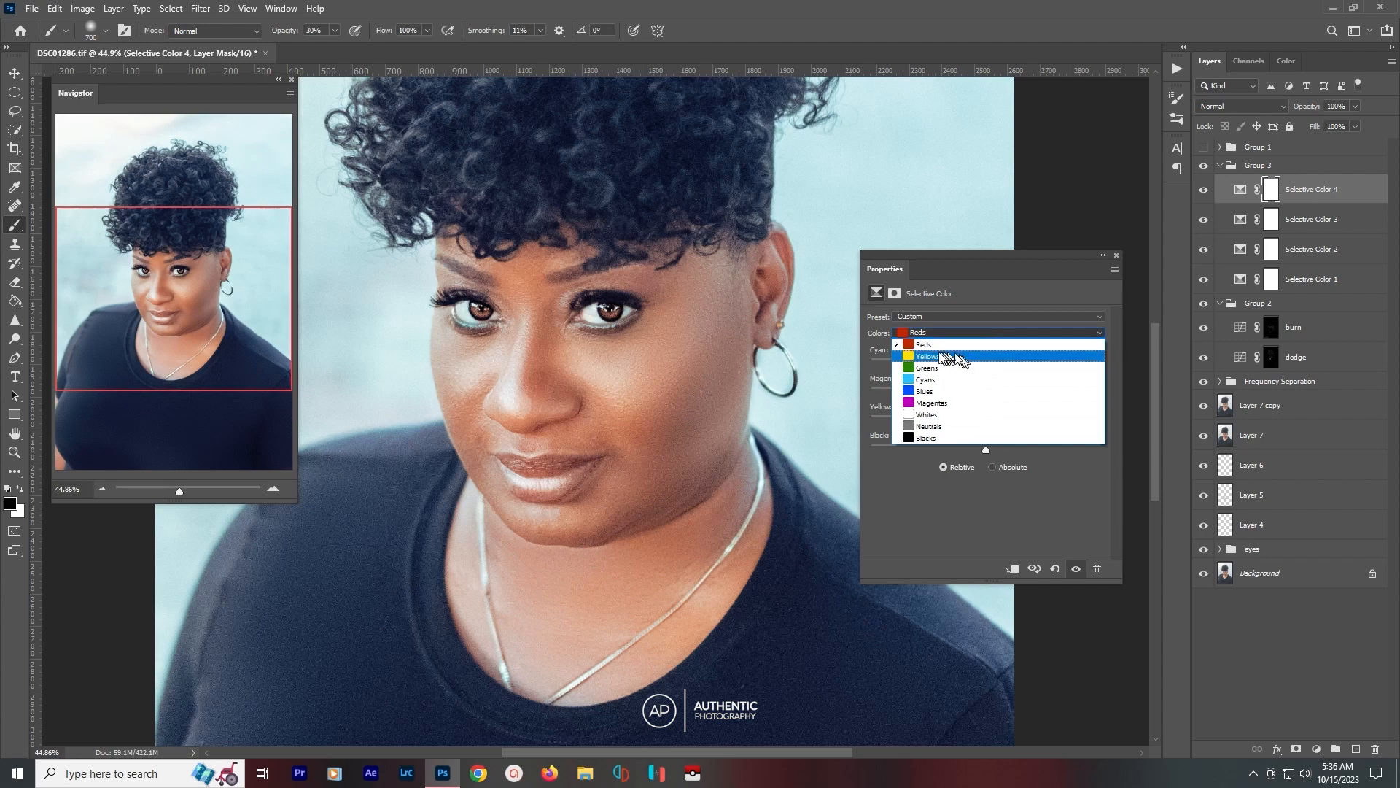
{"action": "left_click", "coordinate": [948, 358]}
{"action": "left_click_drag", "start_coordinate": [987, 365], "coordinate": [907, 368]}
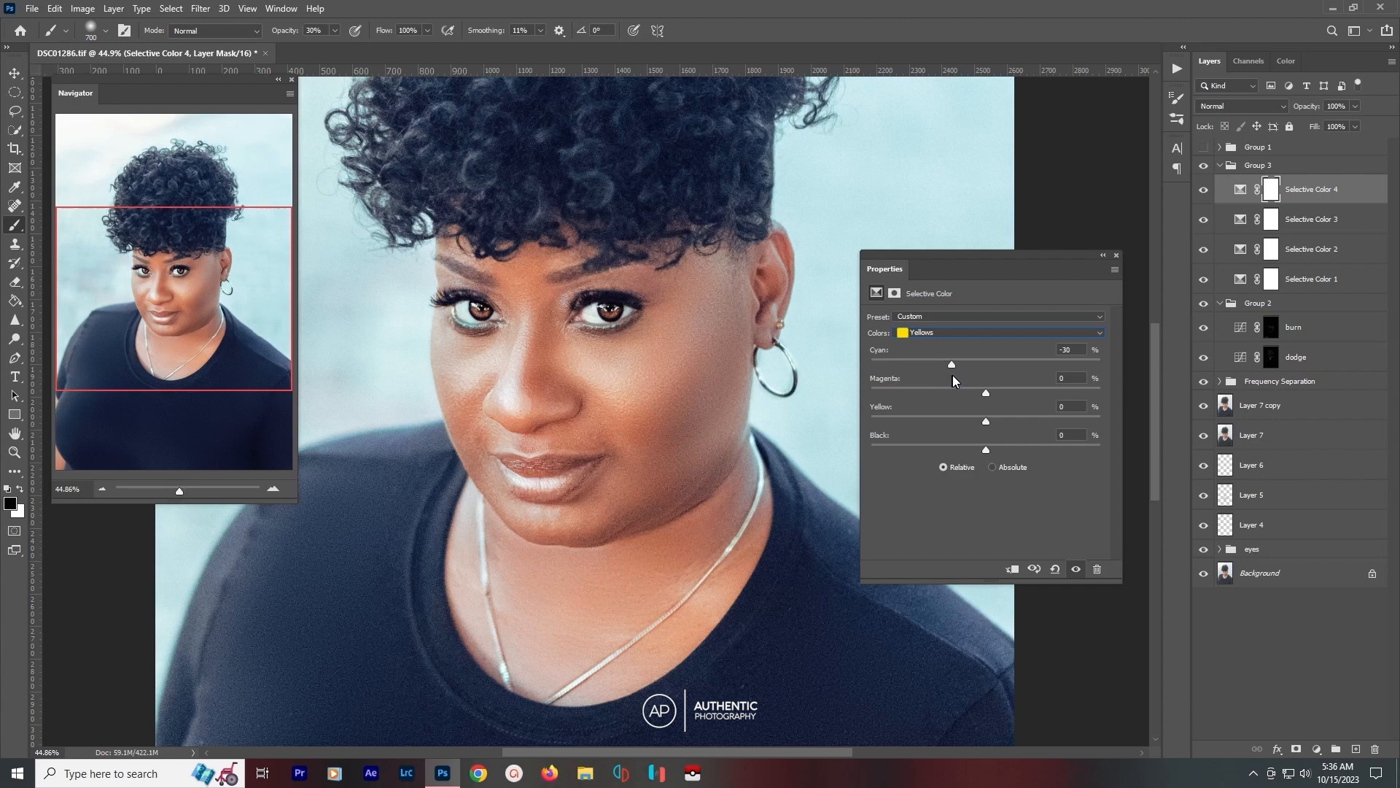
{"action": "mouse_move", "coordinate": [984, 389]}
{"action": "left_mouse_down"}
{"action": "mouse_move", "coordinate": [1034, 394]}
{"action": "mouse_move", "coordinate": [913, 384]}
{"action": "mouse_move", "coordinate": [992, 395]}
{"action": "left_mouse_up"}
{"action": "left_click_drag", "start_coordinate": [1078, 379], "coordinate": [1016, 378]}
Compare the whole portrait with the Selective Color 4 adjustment hidden and shown.
{"action": "key", "text": "ctrl+0"}
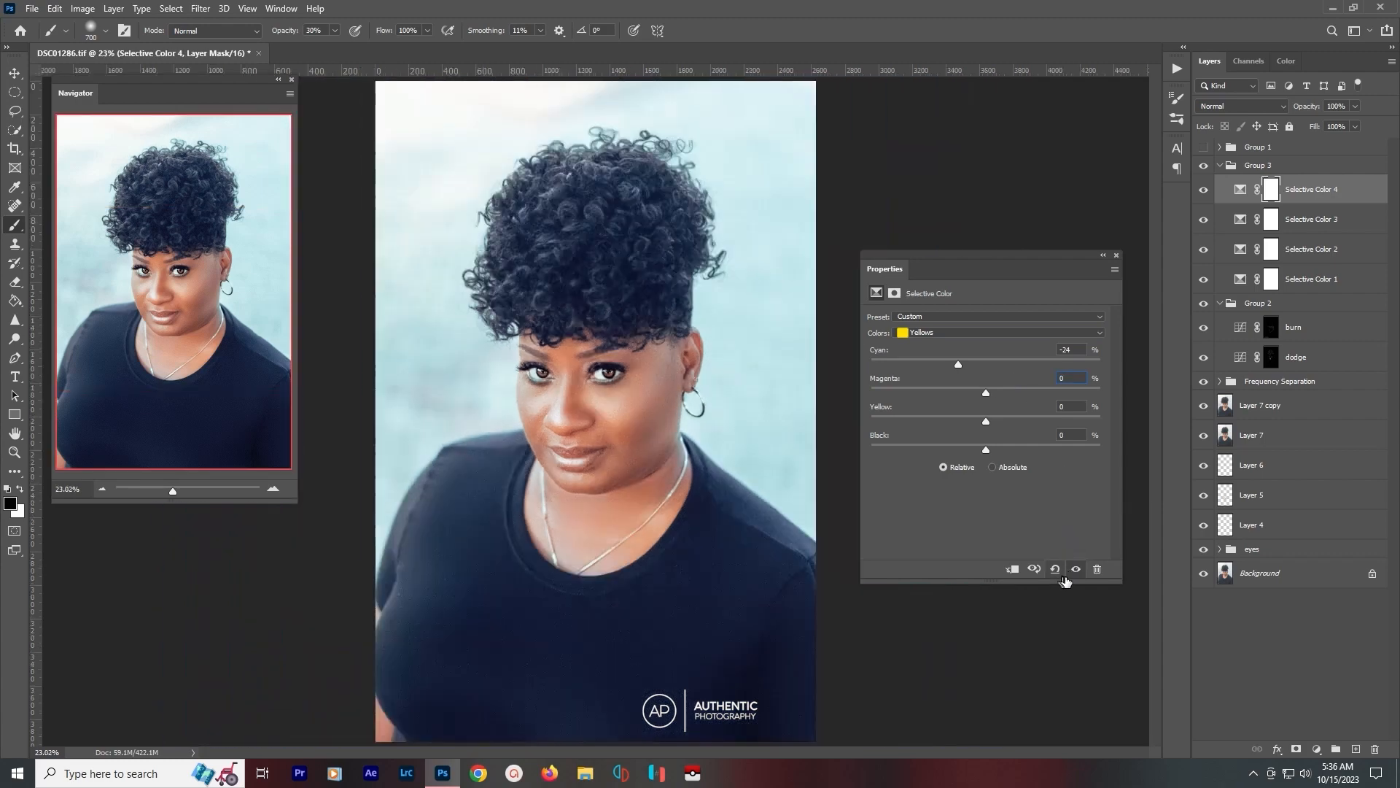
{"action": "left_click", "coordinate": [1071, 572]}
{"action": "left_click", "coordinate": [1072, 572]}
{"action": "left_click", "coordinate": [1071, 573]}
{"action": "left_click", "coordinate": [1071, 574]}
Invert the Selective Color 4 mask to black and select the face and neck skin with the Quick Selection tool.
{"action": "key", "text": "ctrl+i"}
{"action": "left_click", "coordinate": [1116, 256]}
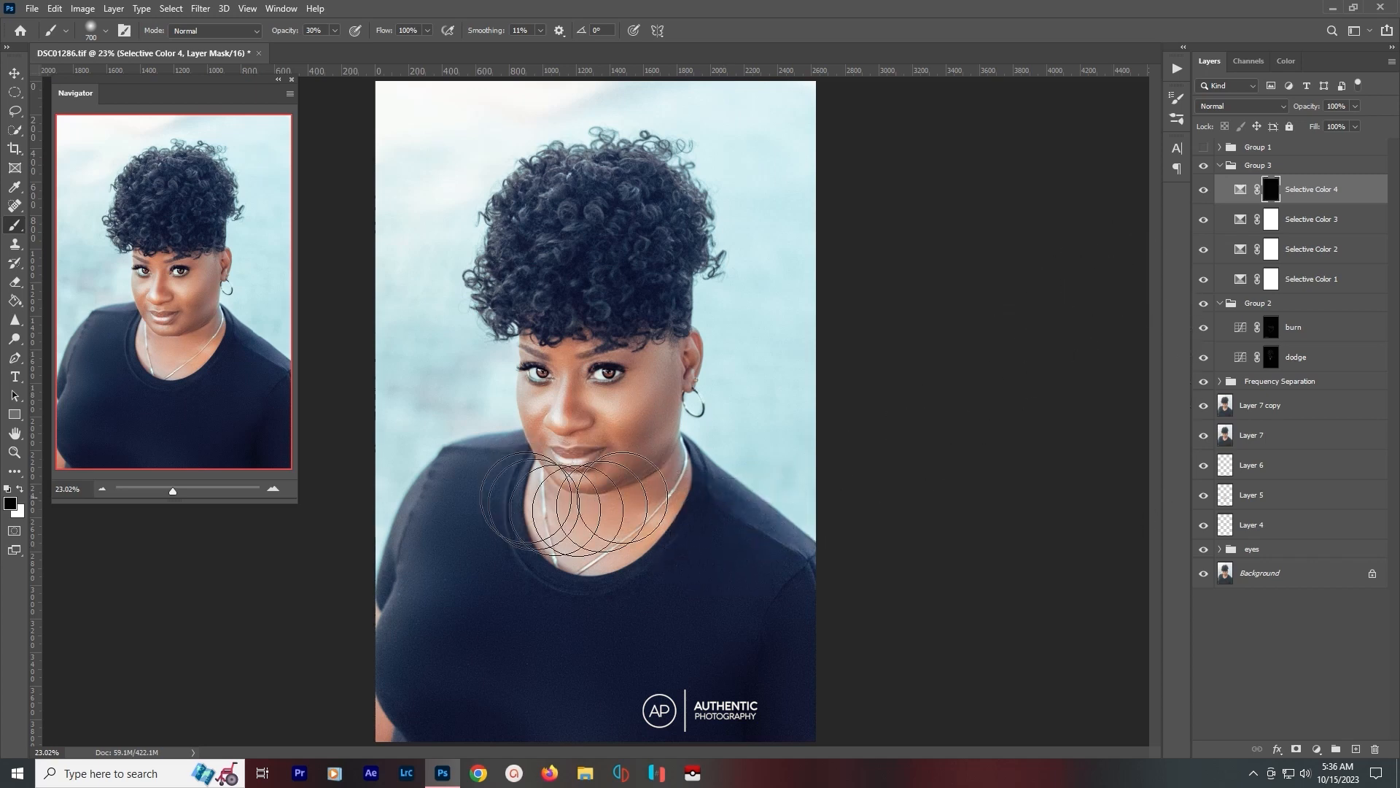
{"action": "left_click", "coordinate": [15, 130]}
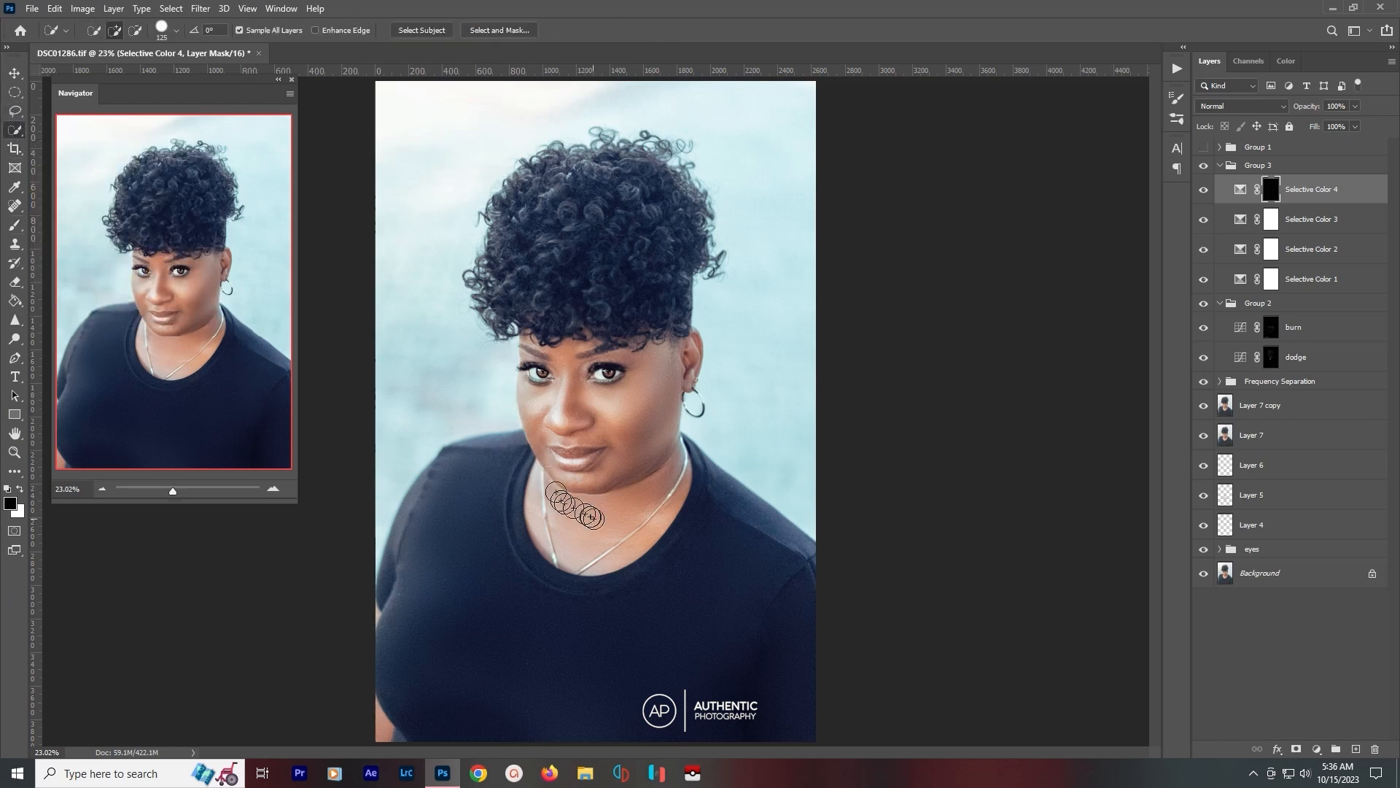
{"action": "mouse_move", "coordinate": [596, 526]}
{"action": "left_mouse_down"}
{"action": "mouse_move", "coordinate": [642, 499]}
{"action": "mouse_move", "coordinate": [642, 528]}
{"action": "mouse_move", "coordinate": [548, 515]}
{"action": "mouse_move", "coordinate": [582, 501]}
{"action": "mouse_move", "coordinate": [633, 411]}
{"action": "left_mouse_up"}
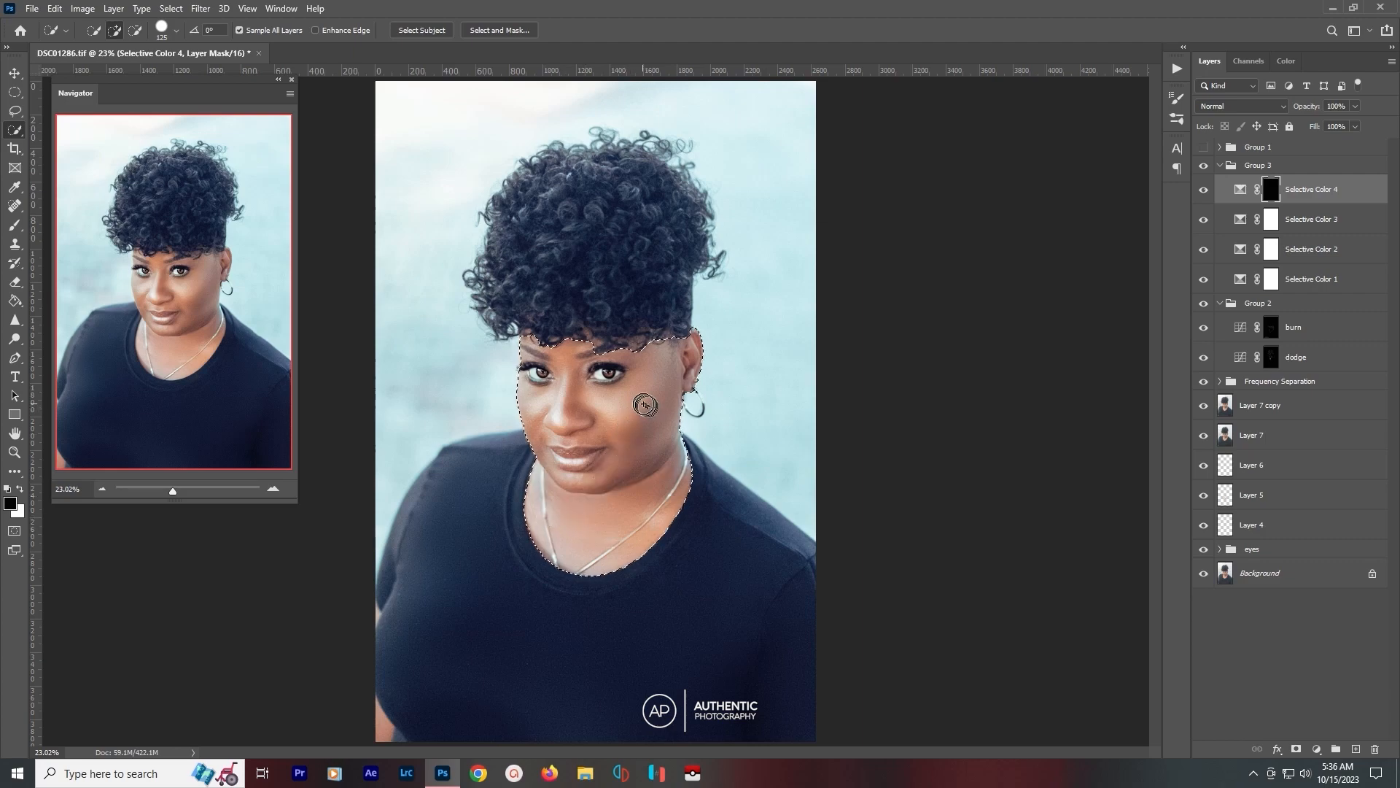
Exclude the subject's left eye from the skin selection and add the skin just below it back in.
{"action": "scroll", "coordinate": [576, 380], "scroll_direction": "up", "scroll_amount": 5}
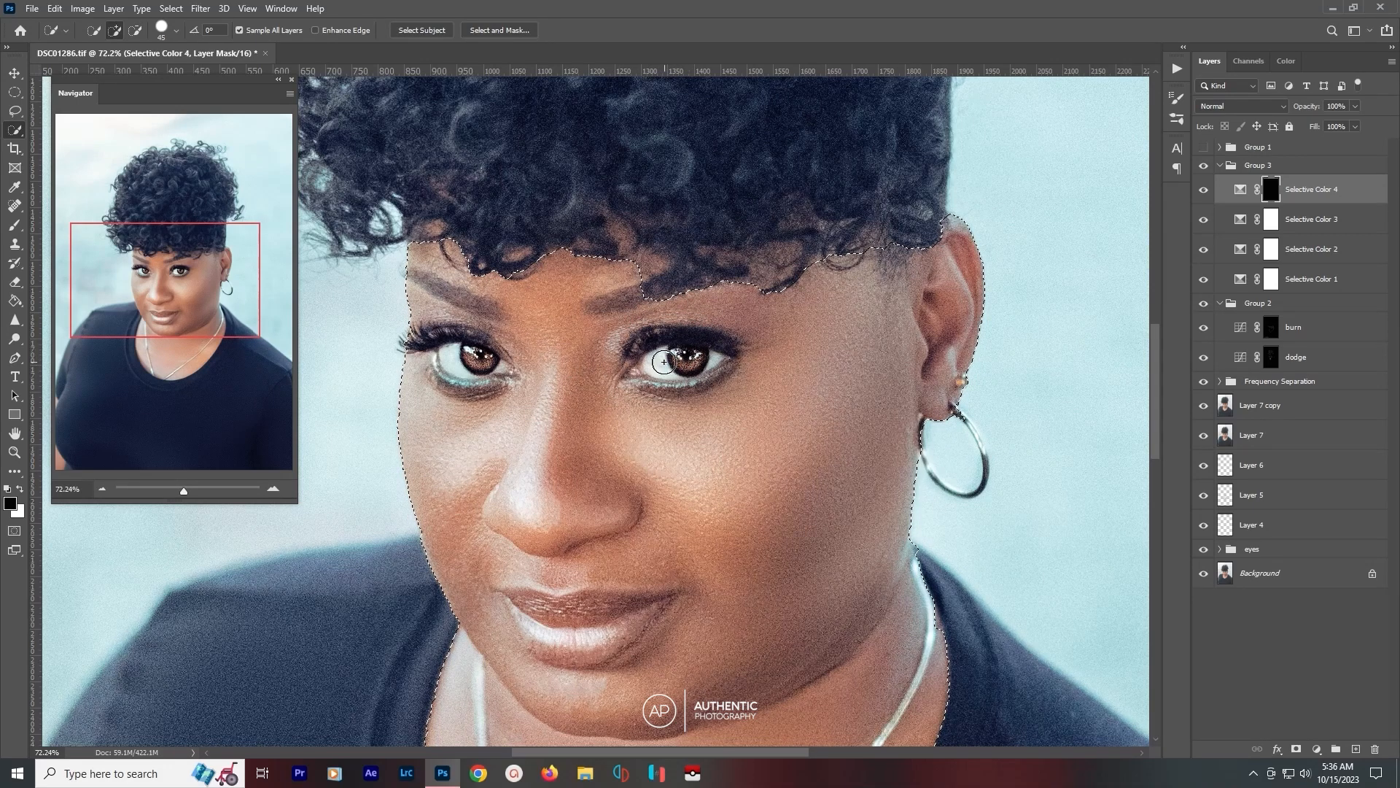
{"action": "key", "text": "alt"}
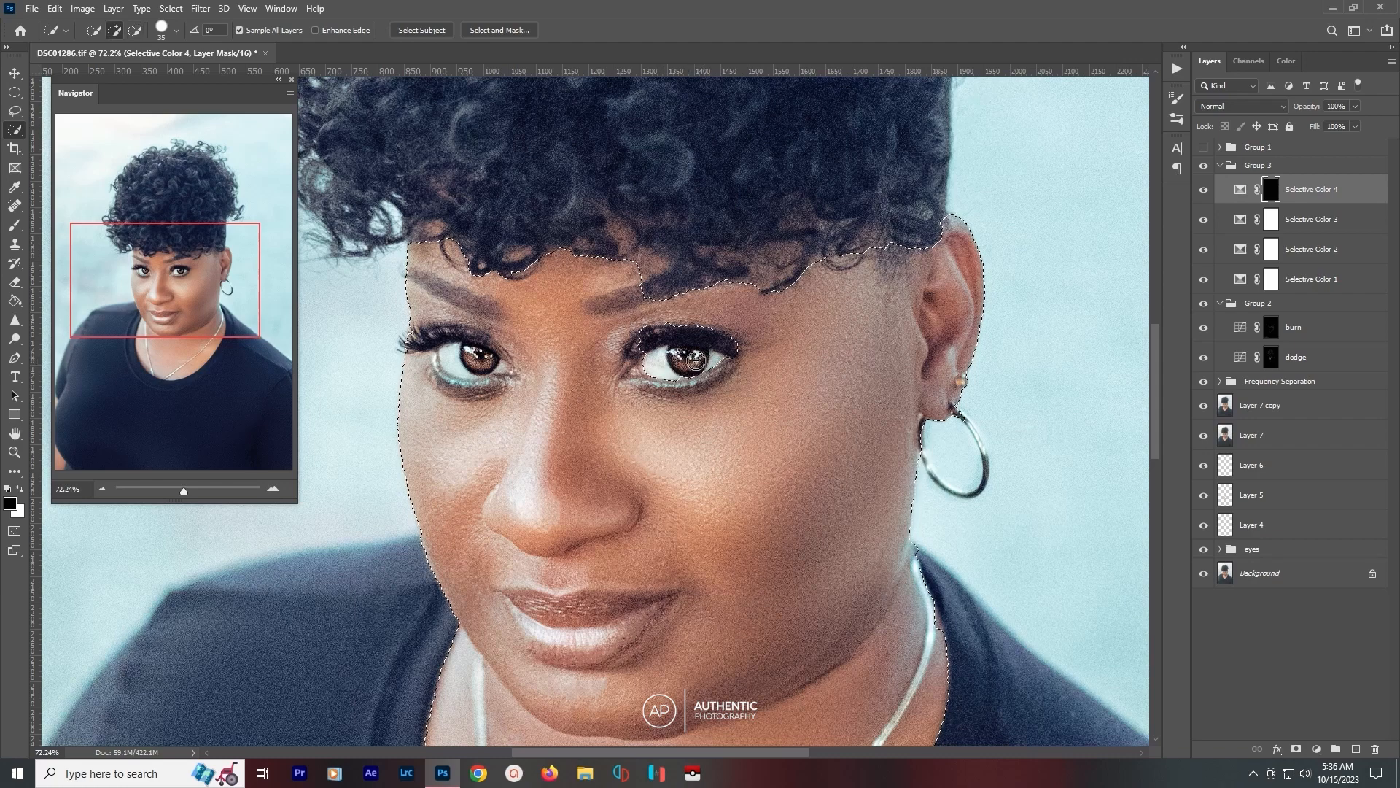
{"action": "key", "text": "alt"}
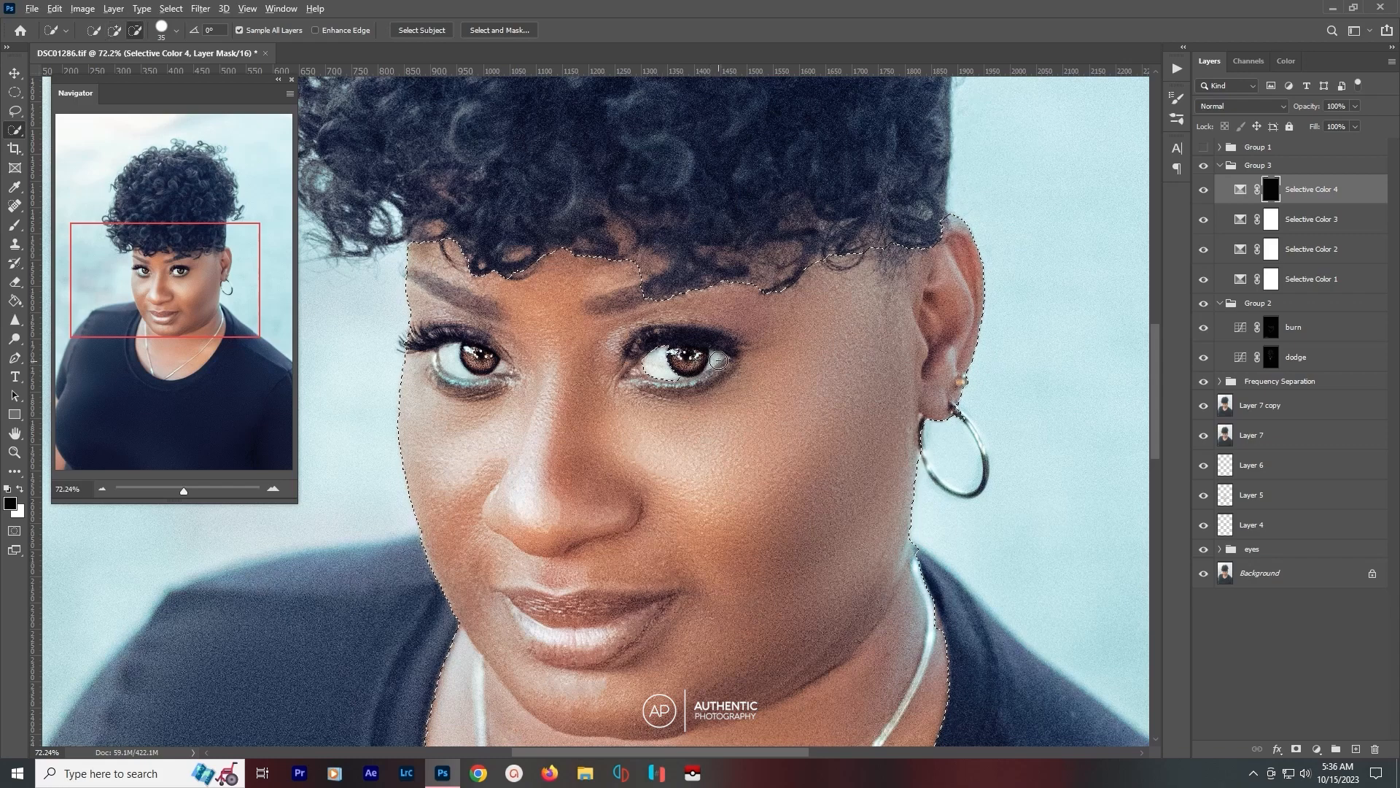
{"action": "key", "text": "alt"}
{"action": "key", "text": "alt"}
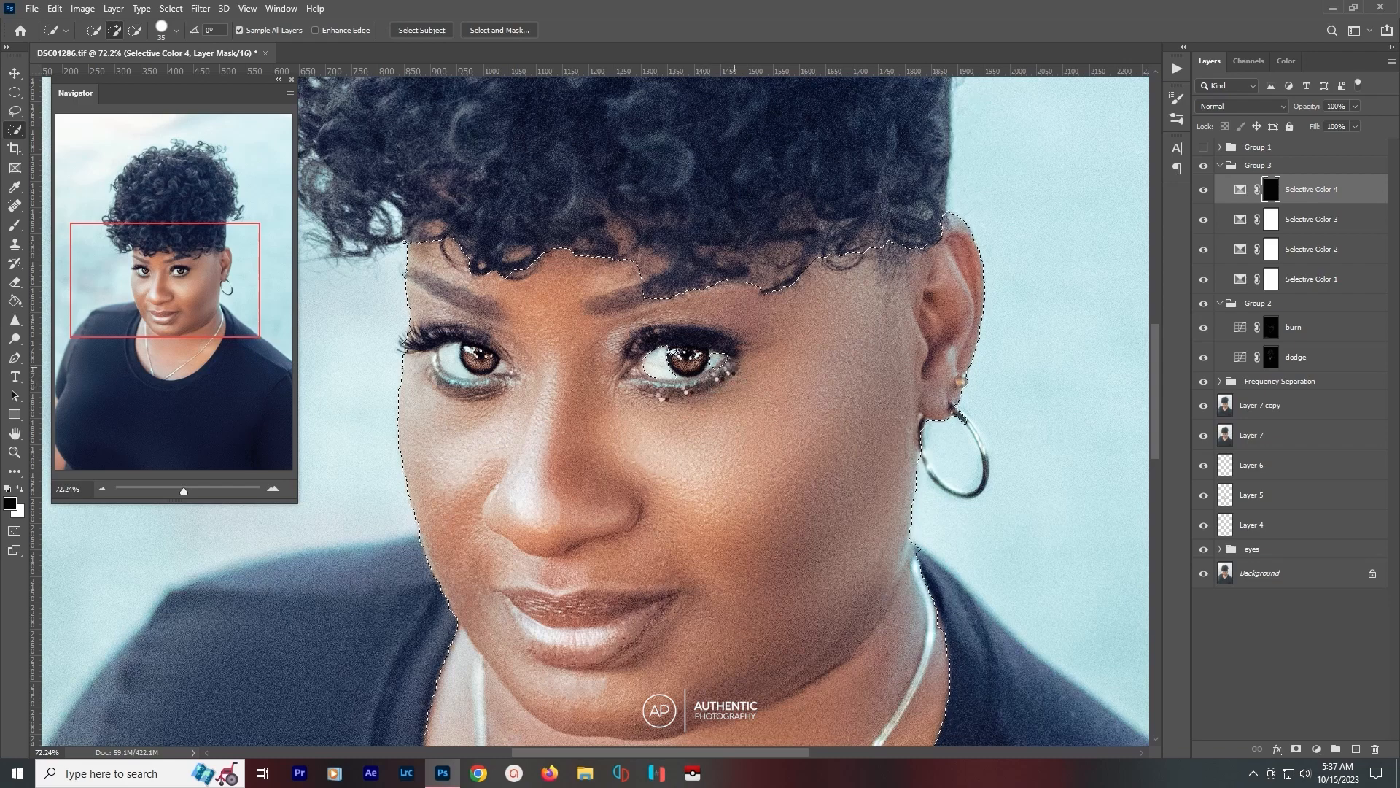
{"action": "left_click_drag", "start_coordinate": [734, 367], "coordinate": [662, 398]}
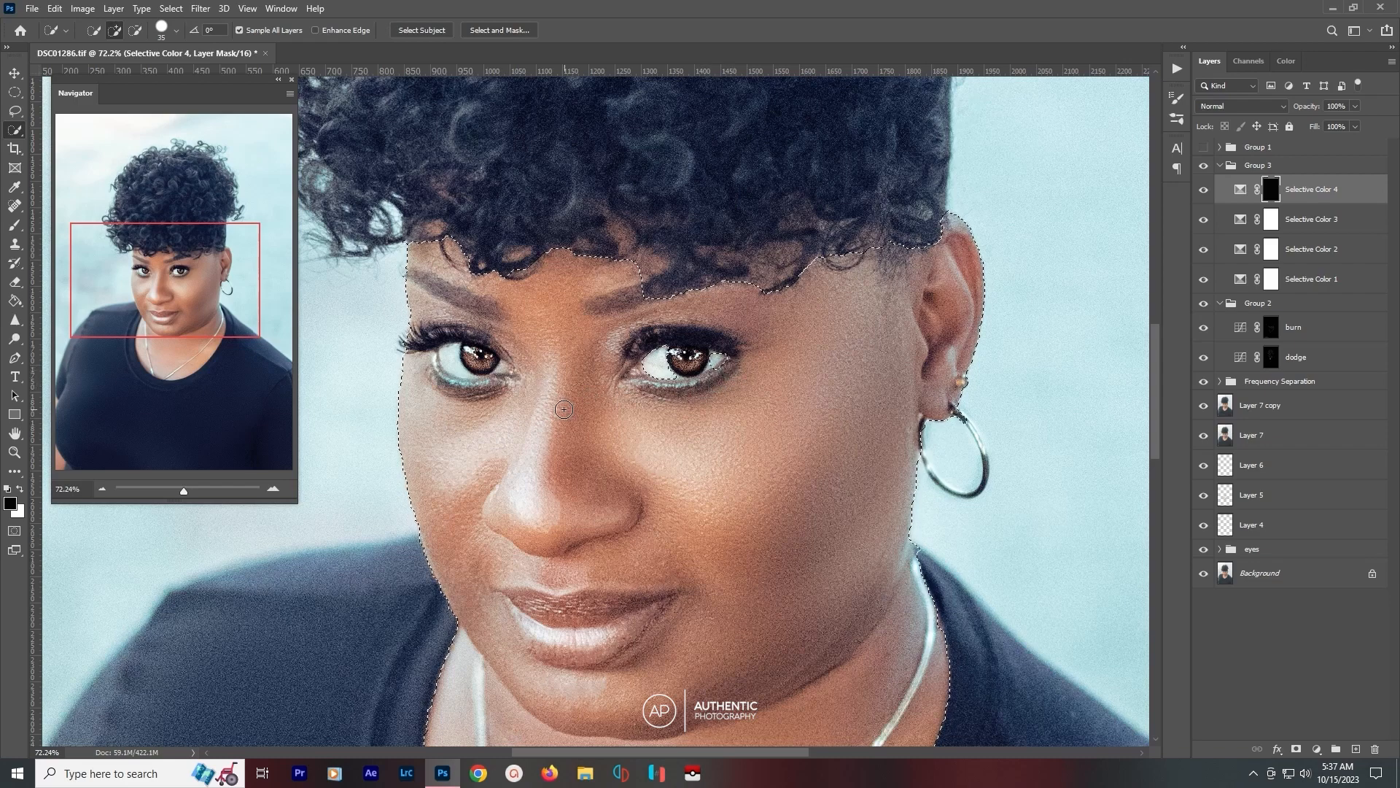
Exclude the subject's right eye from the skin selection, fill the selection with white on the Selective Color 4 mask, and deselect.
{"action": "key", "text": "alt"}
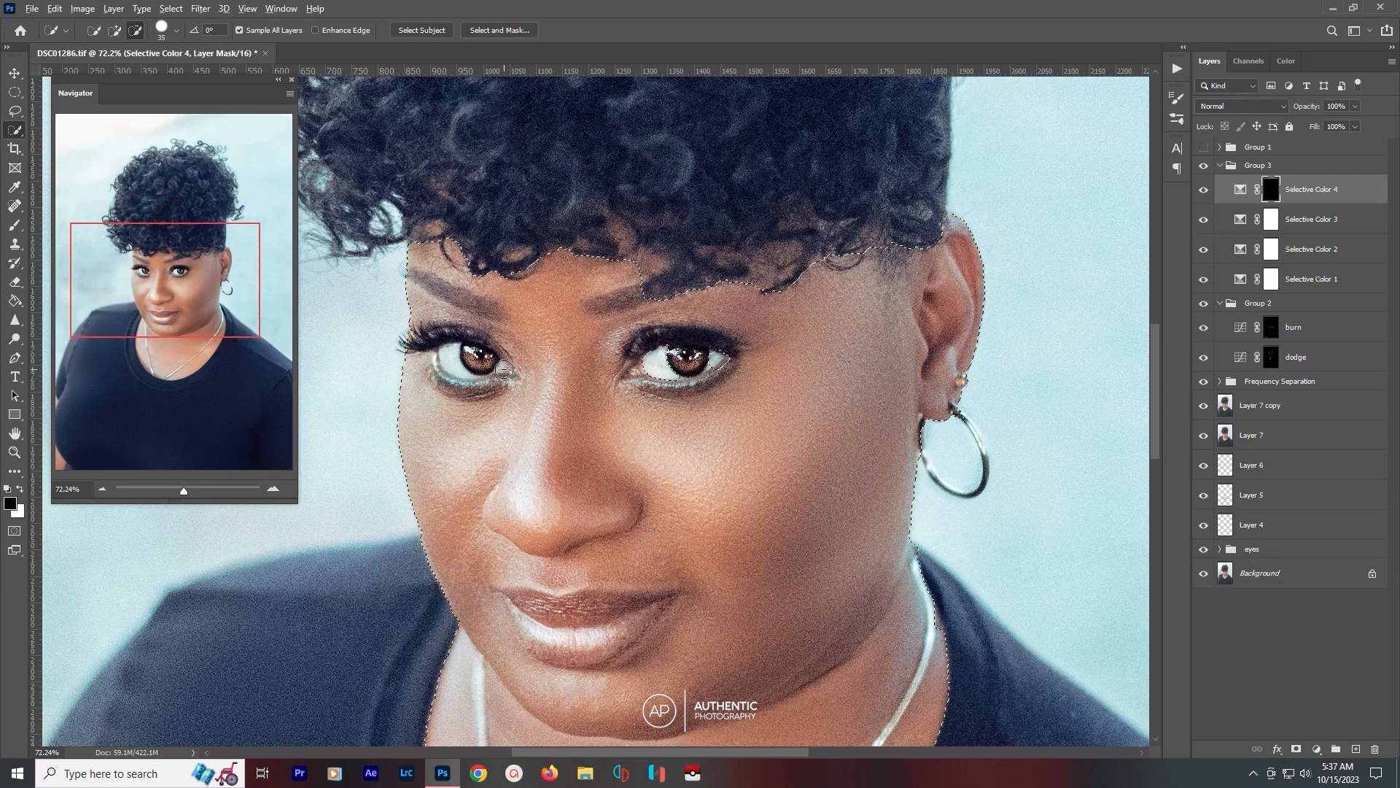
{"action": "mouse_move", "coordinate": [461, 380]}
{"action": "left_mouse_down"}
{"action": "mouse_move", "coordinate": [487, 388]}
{"action": "mouse_move", "coordinate": [452, 387]}
{"action": "mouse_move", "coordinate": [436, 367]}
{"action": "left_mouse_up"}
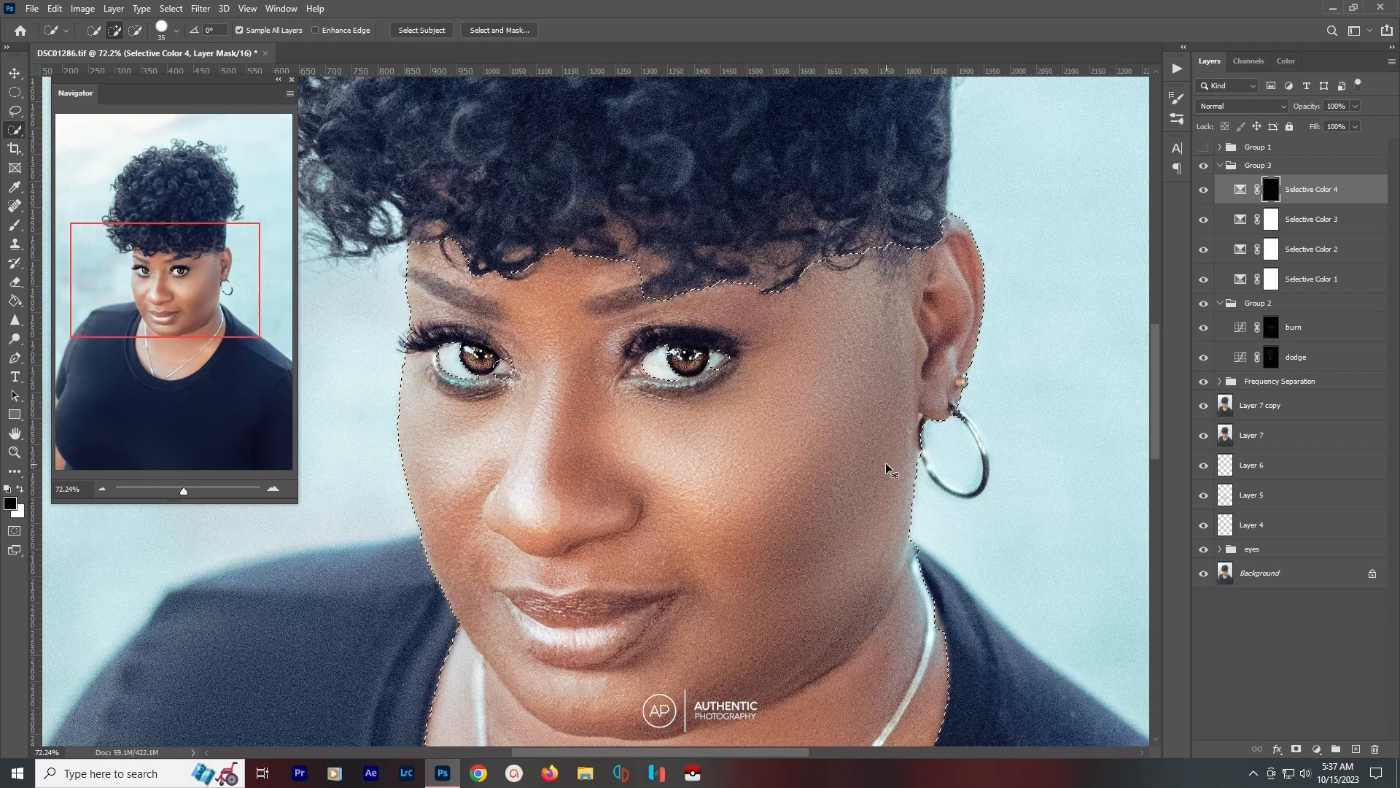
{"action": "key", "text": "ctrl+0"}
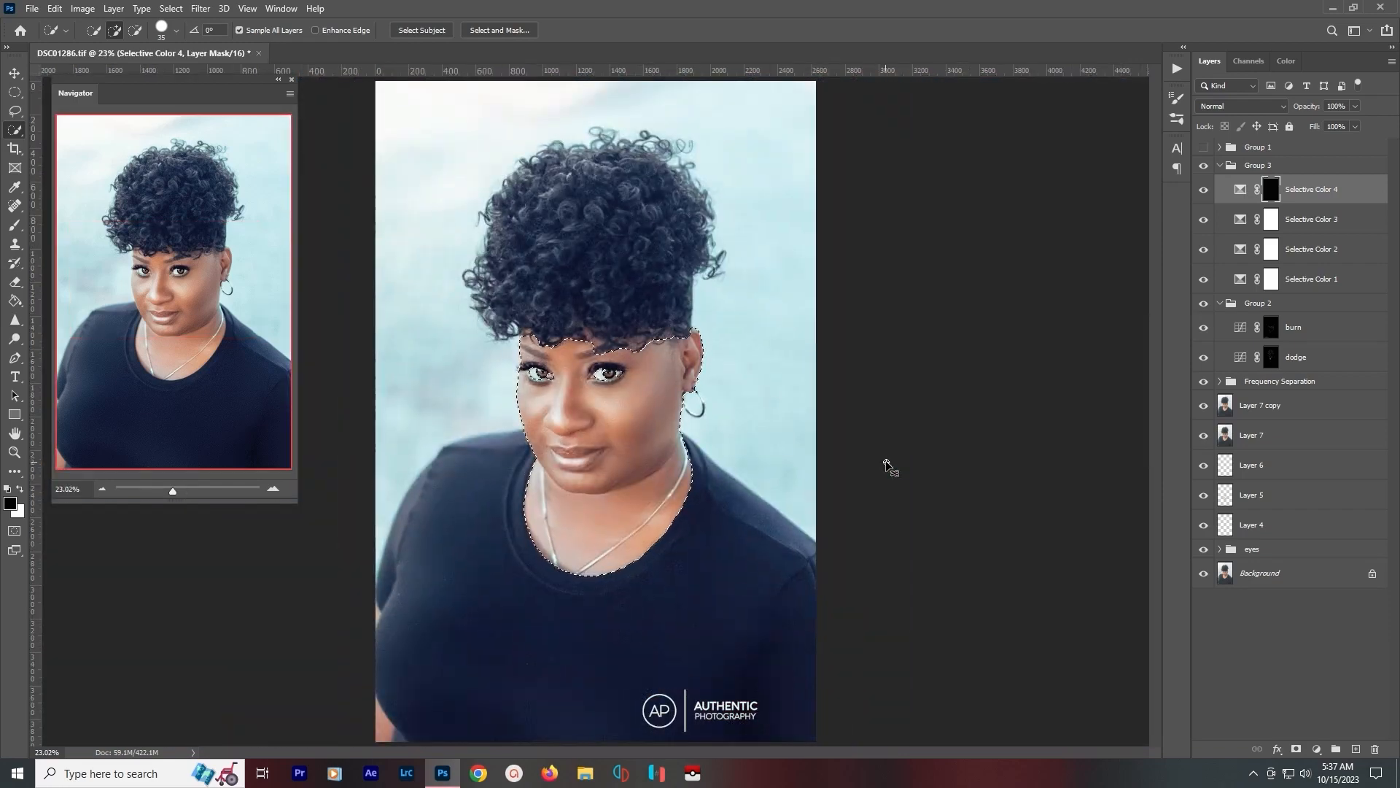
{"action": "key", "text": "ctrl+BackSpace"}
{"action": "key", "text": "ctrl+d"}
Reset the Selective Color 4 adjustment to its default values with the Reds range active.
{"action": "double_click", "coordinate": [1237, 193]}
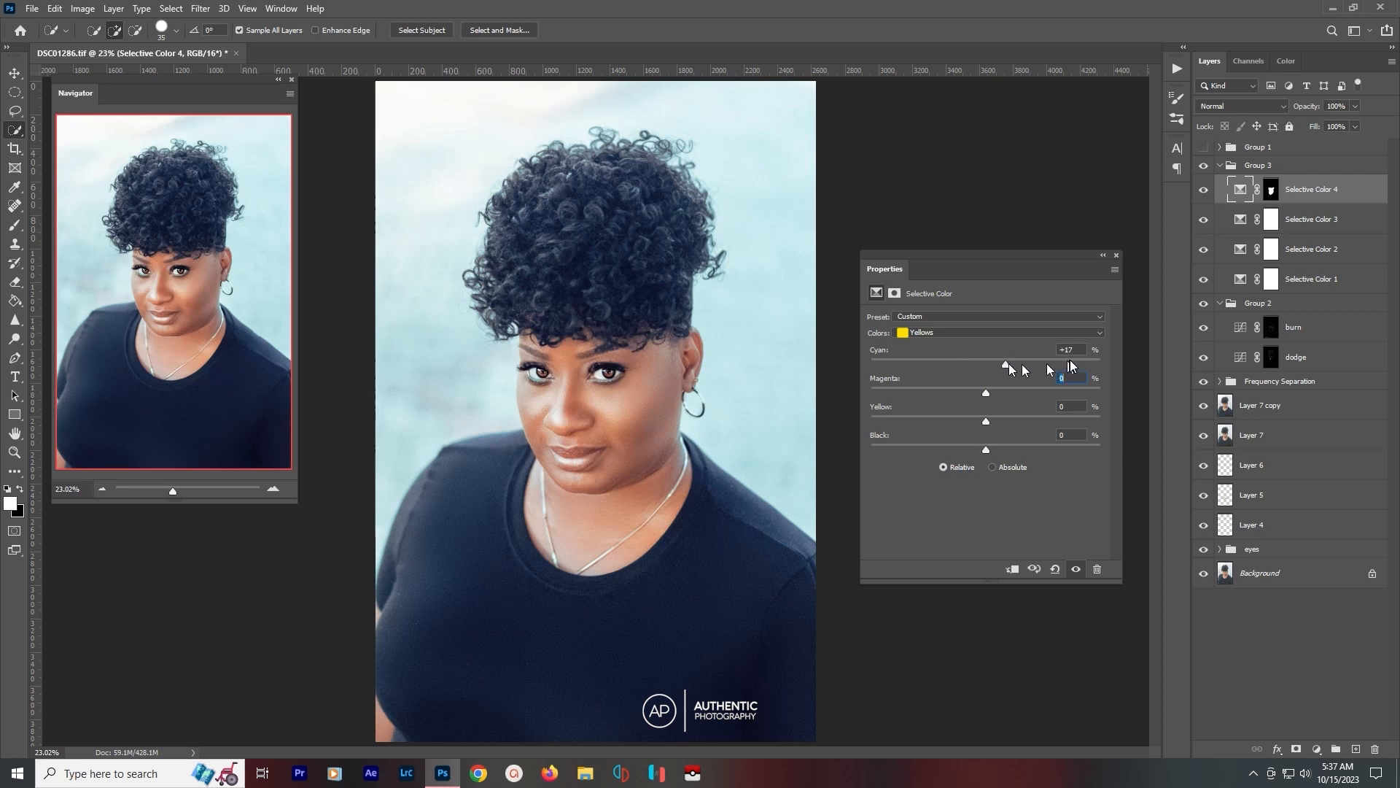
{"action": "left_click_drag", "start_coordinate": [1075, 350], "coordinate": [1042, 350]}
{"action": "left_click", "coordinate": [1024, 334]}
{"action": "left_click", "coordinate": [970, 346]}
{"action": "left_click", "coordinate": [1056, 570]}
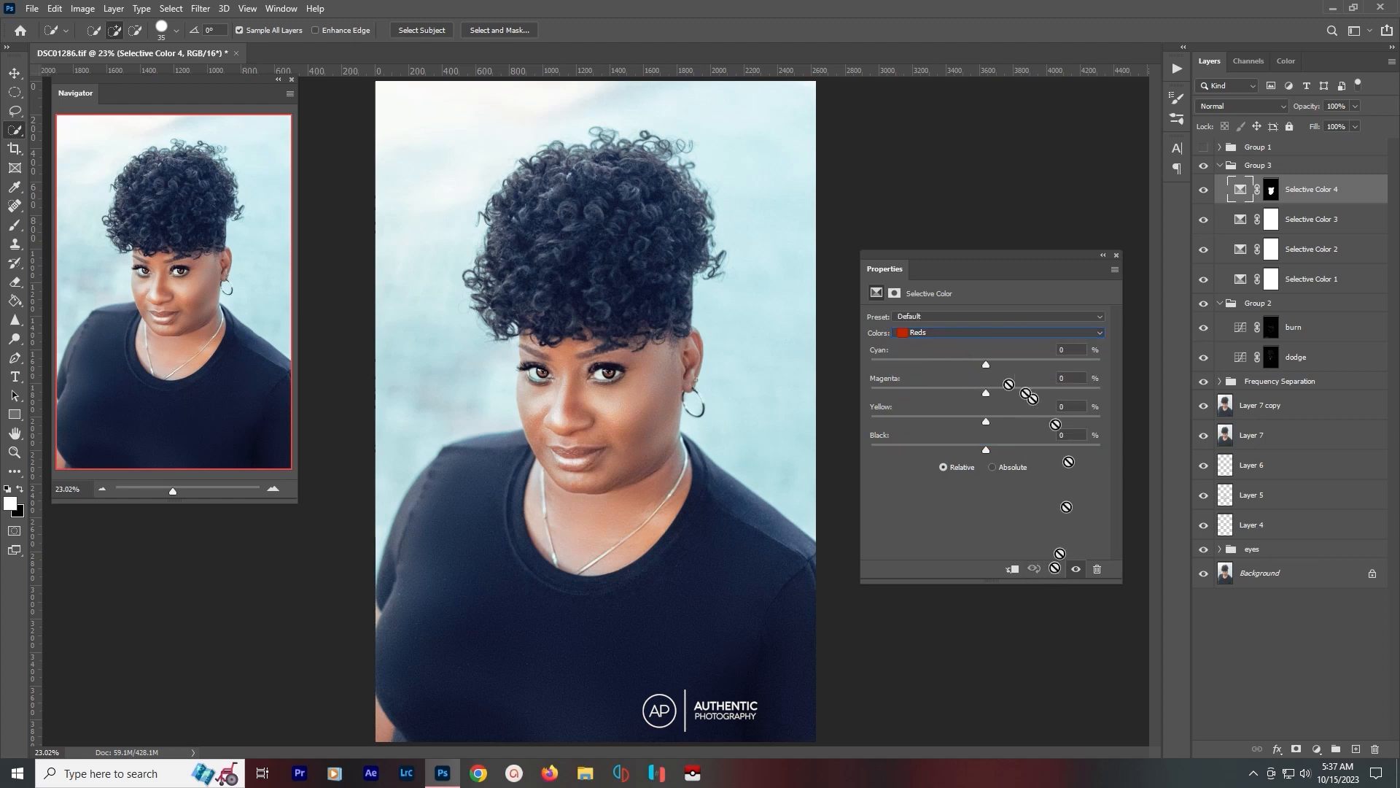
Set the Reds of Selective Color 4 to Cyan -36, Magenta -8 and Yellow +6.
{"action": "left_click_drag", "start_coordinate": [985, 364], "coordinate": [1043, 392]}
{"action": "left_click", "coordinate": [1062, 379]}
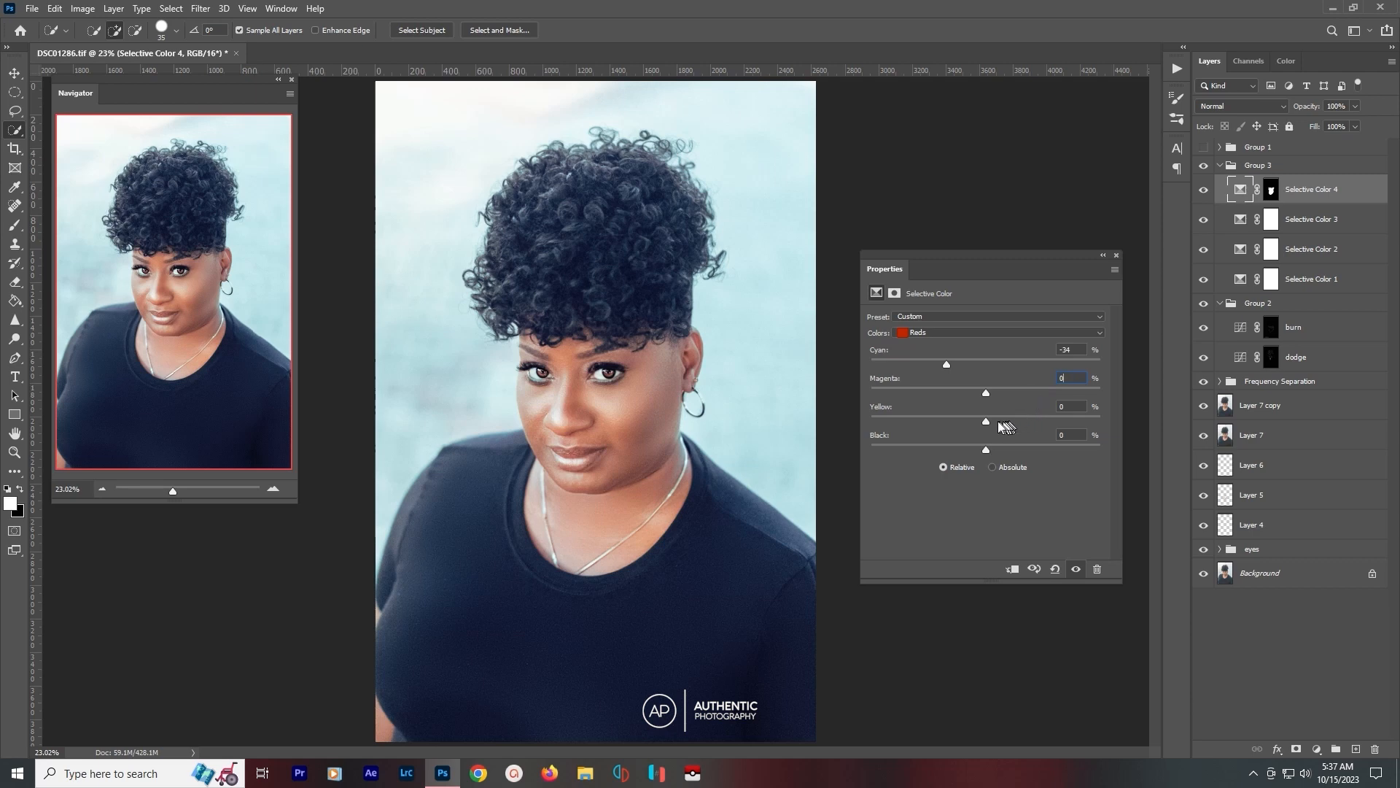
{"action": "mouse_move", "coordinate": [986, 421]}
{"action": "left_mouse_down"}
{"action": "mouse_move", "coordinate": [941, 425]}
{"action": "mouse_move", "coordinate": [1058, 426]}
{"action": "mouse_move", "coordinate": [981, 421]}
{"action": "mouse_move", "coordinate": [996, 420]}
{"action": "left_mouse_up"}
{"action": "left_click_drag", "start_coordinate": [947, 364], "coordinate": [919, 361]}
{"action": "mouse_move", "coordinate": [991, 396]}
{"action": "left_mouse_down"}
{"action": "mouse_move", "coordinate": [964, 391]}
{"action": "mouse_move", "coordinate": [978, 391]}
{"action": "left_mouse_up"}
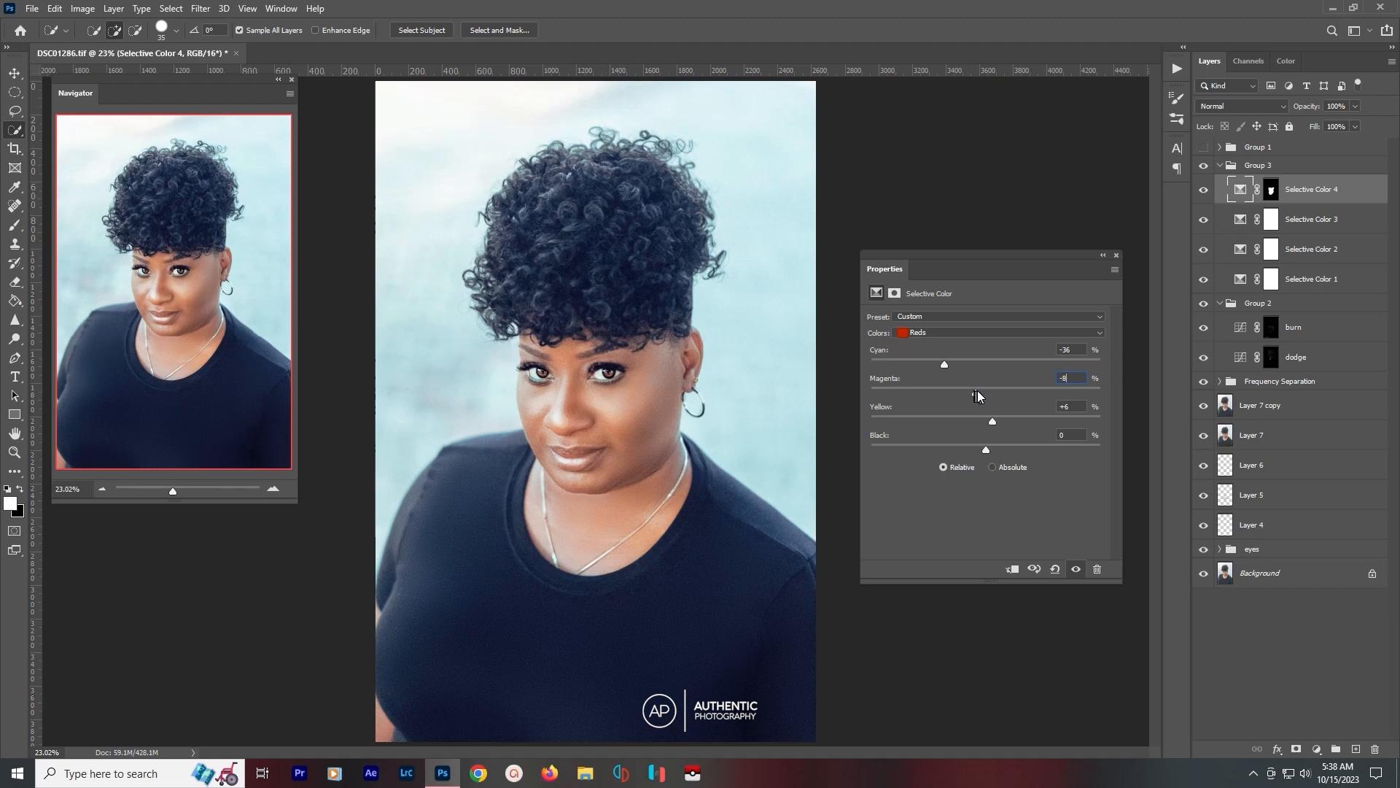
{"action": "left_click", "coordinate": [1118, 254]}
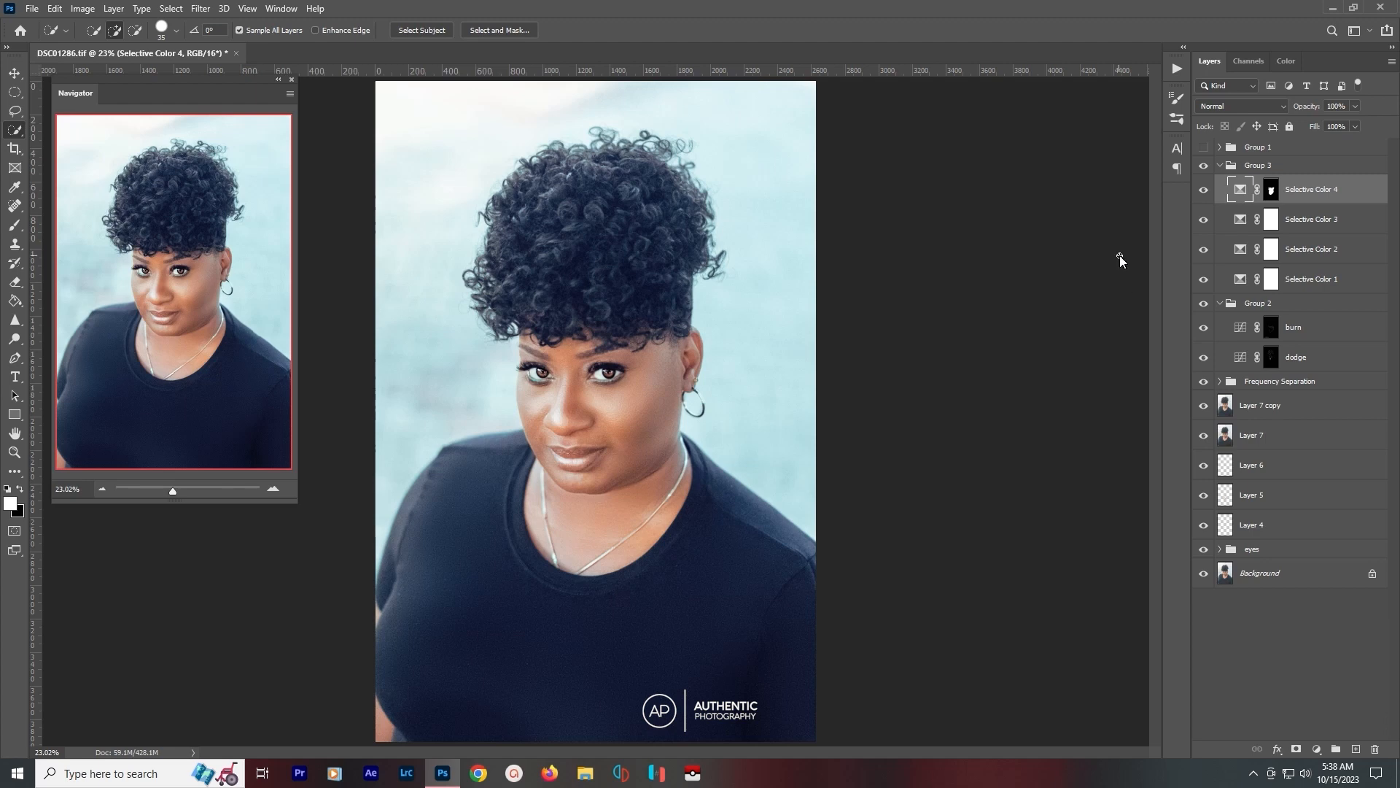
Compare the skin tones with the masked Selective Color 4 adjustment hidden and shown.
{"action": "left_click", "coordinate": [1204, 191]}
{"action": "left_click", "coordinate": [1203, 191]}
{"action": "scroll", "coordinate": [704, 532], "scroll_direction": "down", "scroll_amount": 3}
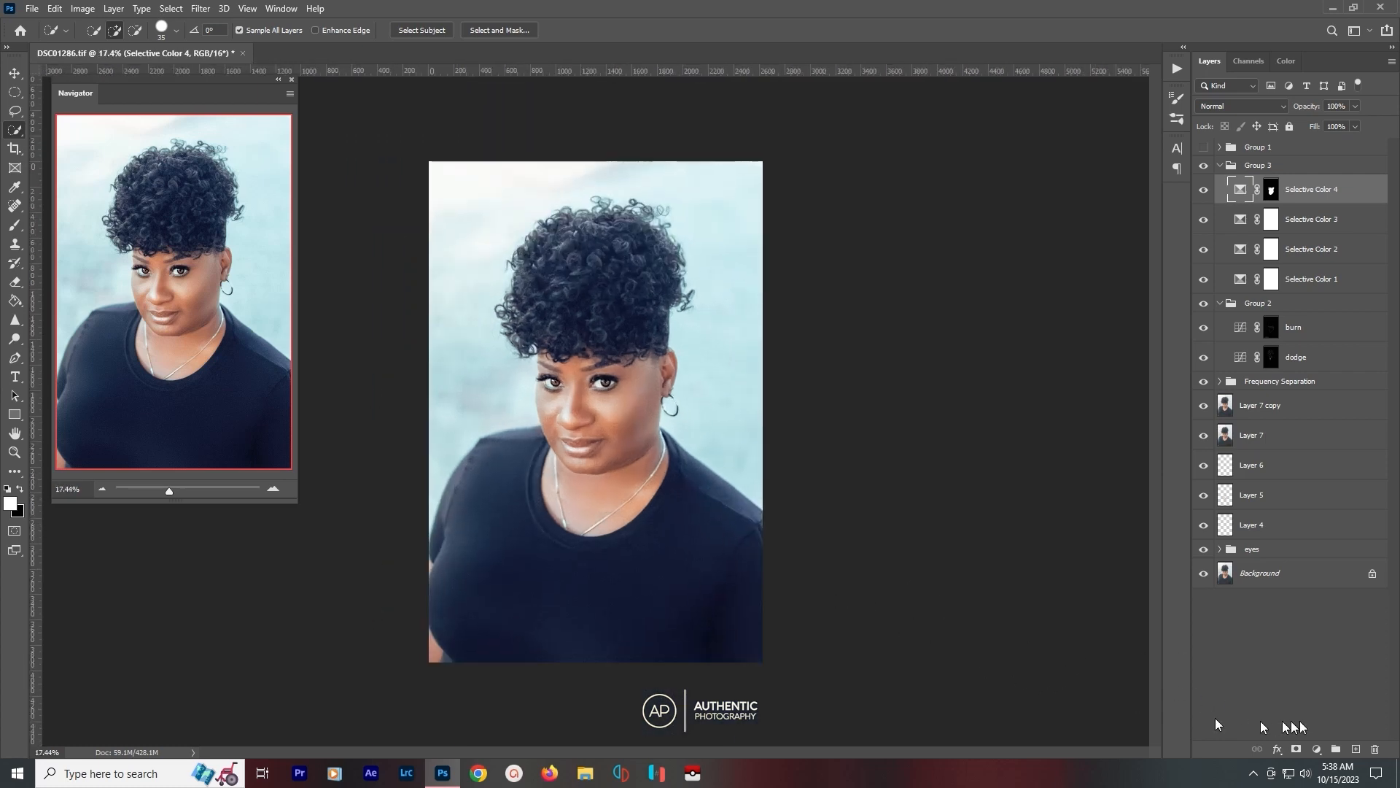
Create a new empty layer above Selective Color 4 and set the foreground color to bright orange, #fc9a00.
{"action": "left_click", "coordinate": [1356, 750]}
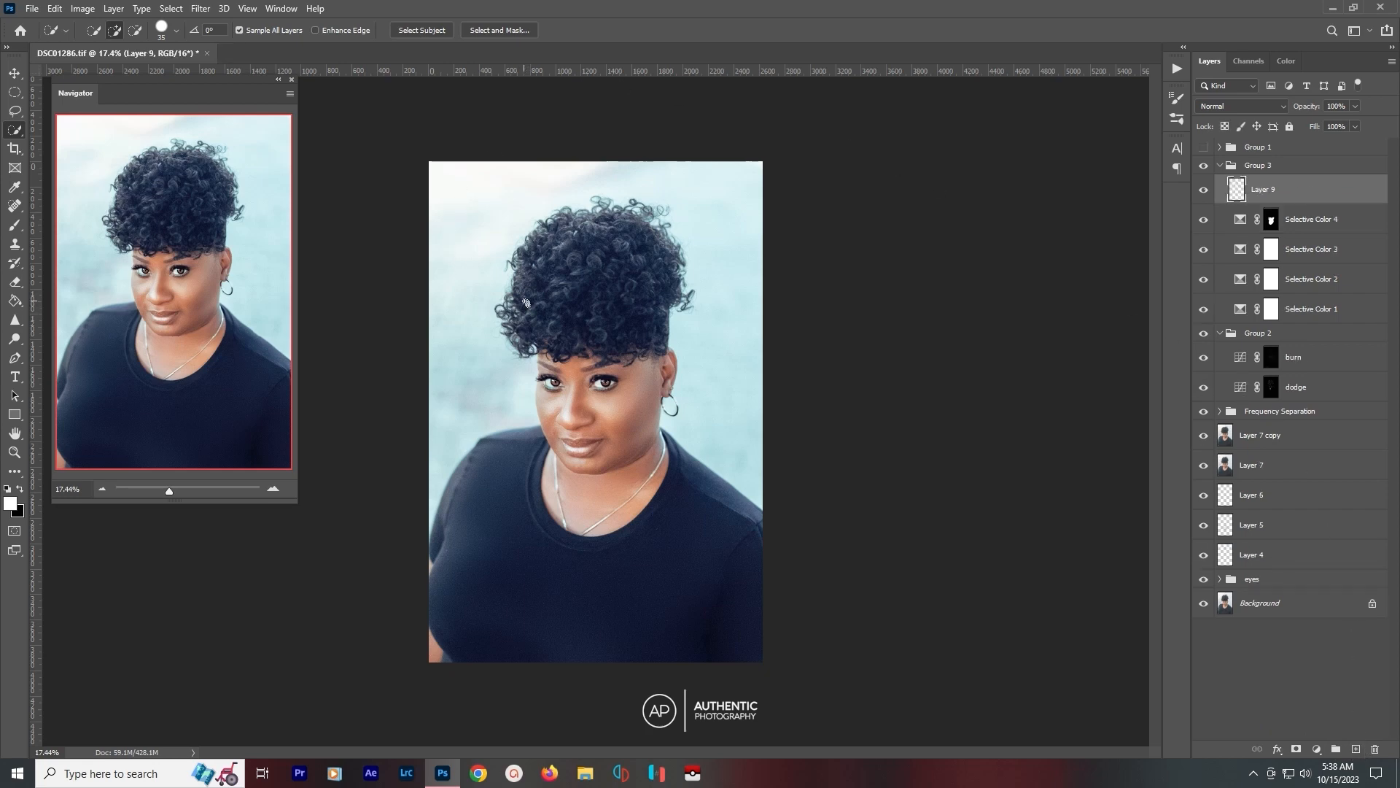
{"action": "left_click", "coordinate": [11, 508]}
{"action": "left_click_drag", "start_coordinate": [380, 557], "coordinate": [383, 574]}
{"action": "left_click", "coordinate": [368, 408]}
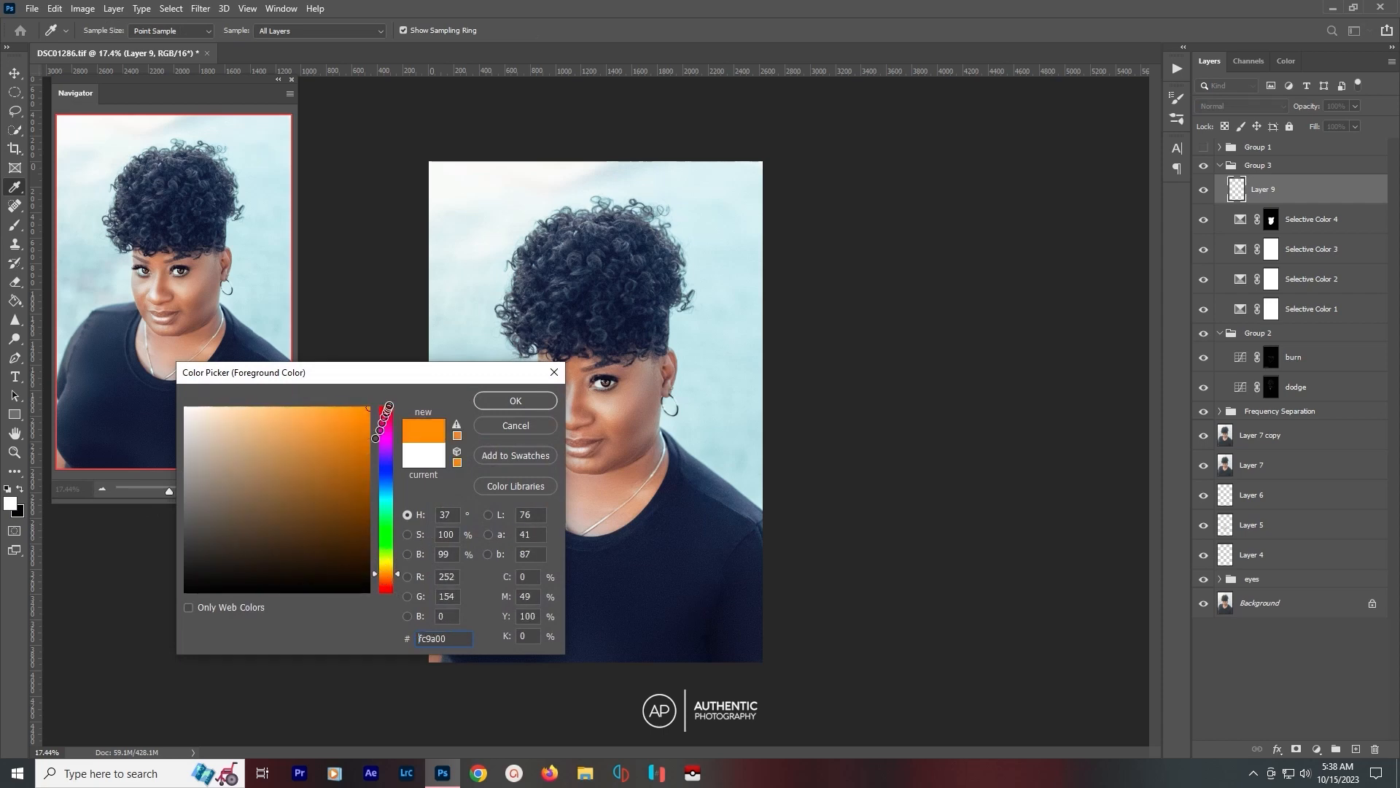
{"action": "left_click", "coordinate": [516, 402]}
Paint a large orange glow over the face on Layer 9 with a soft 1900 px brush at 100% opacity.
{"action": "key", "text": "w"}
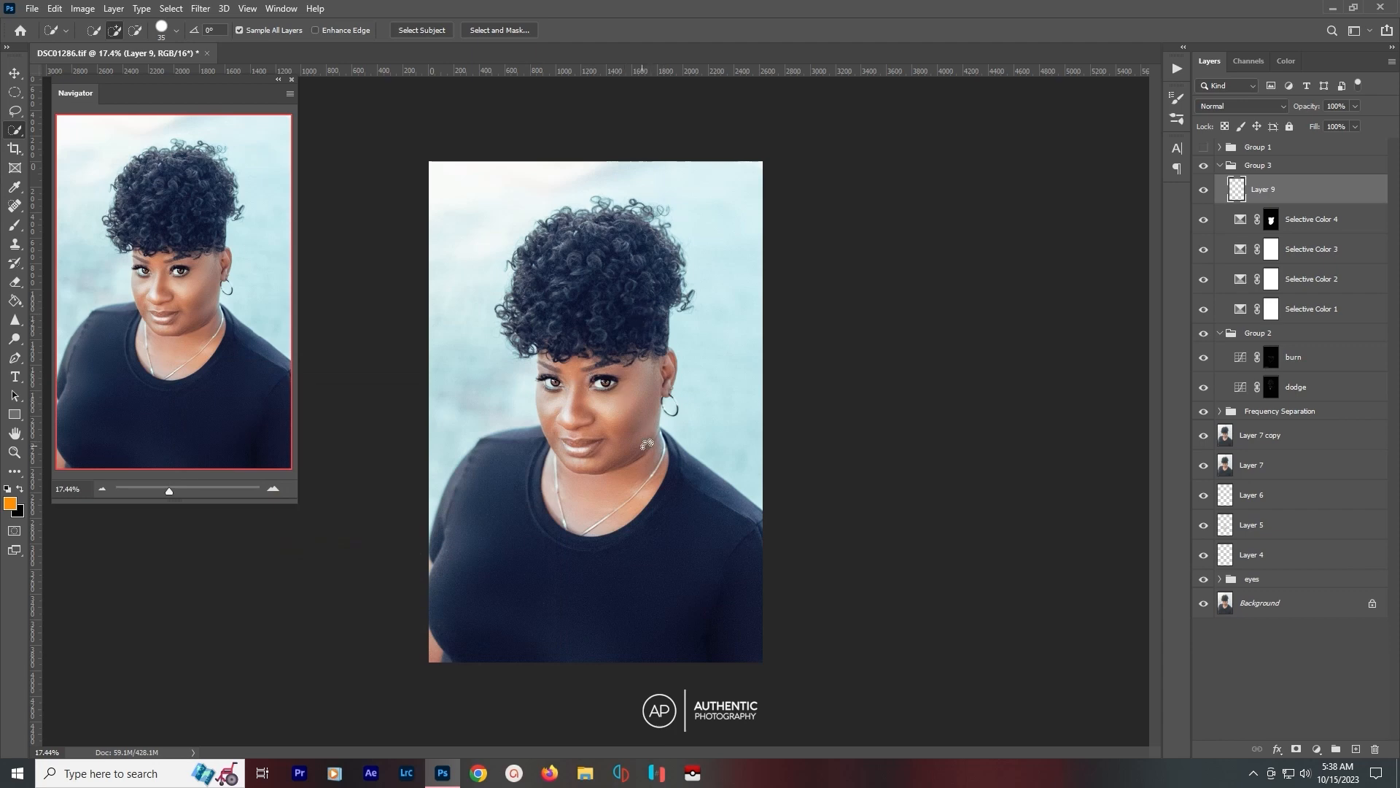
{"action": "key", "text": "o"}
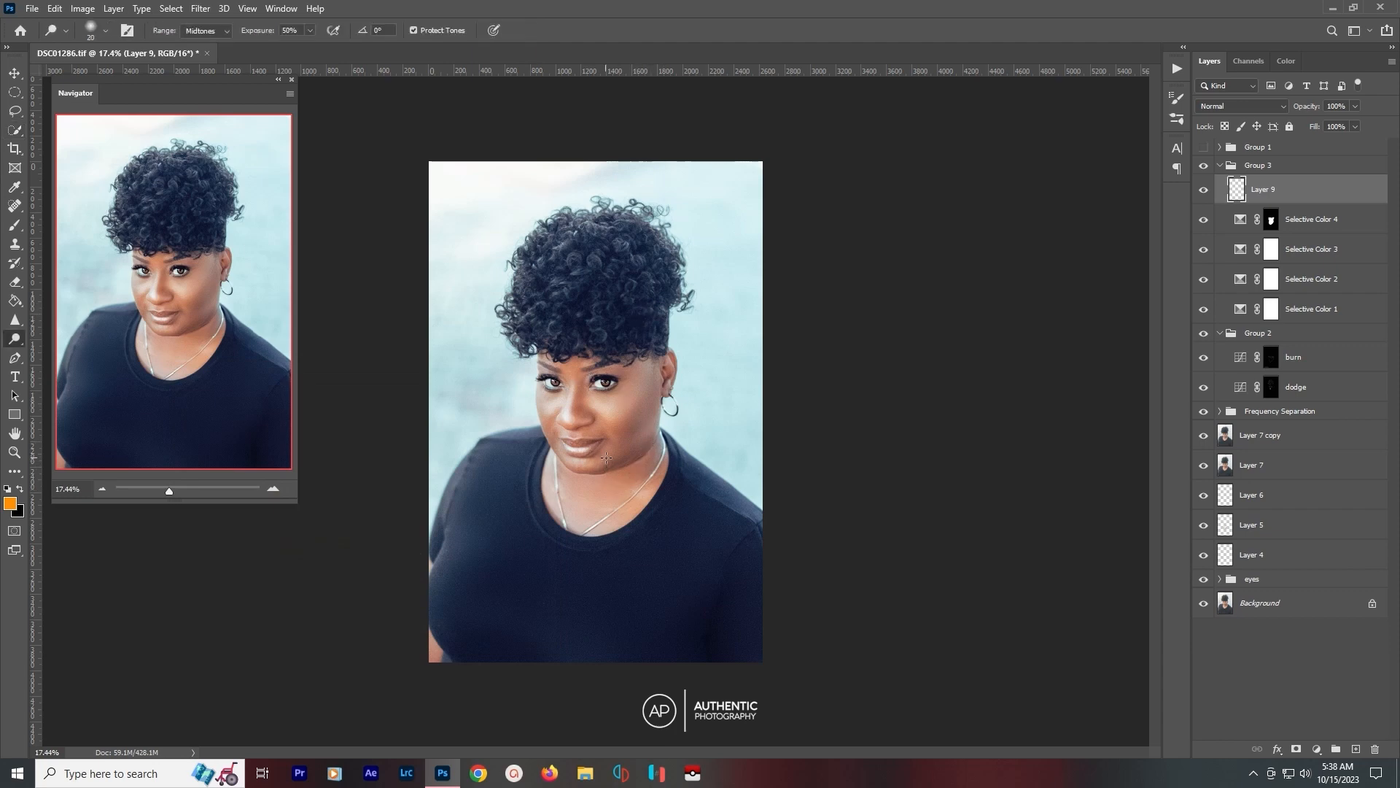
{"action": "key", "text": "p"}
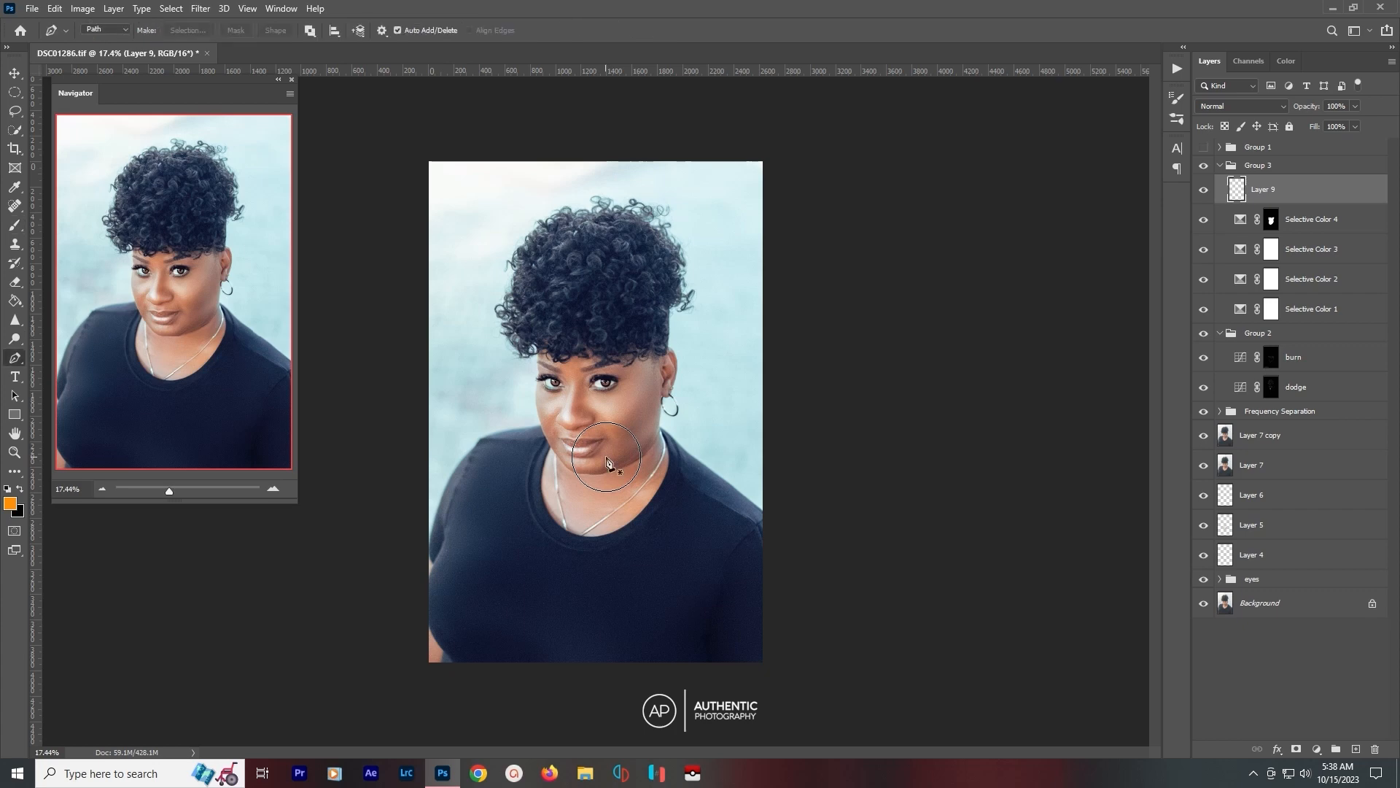
{"action": "key", "text": "b"}
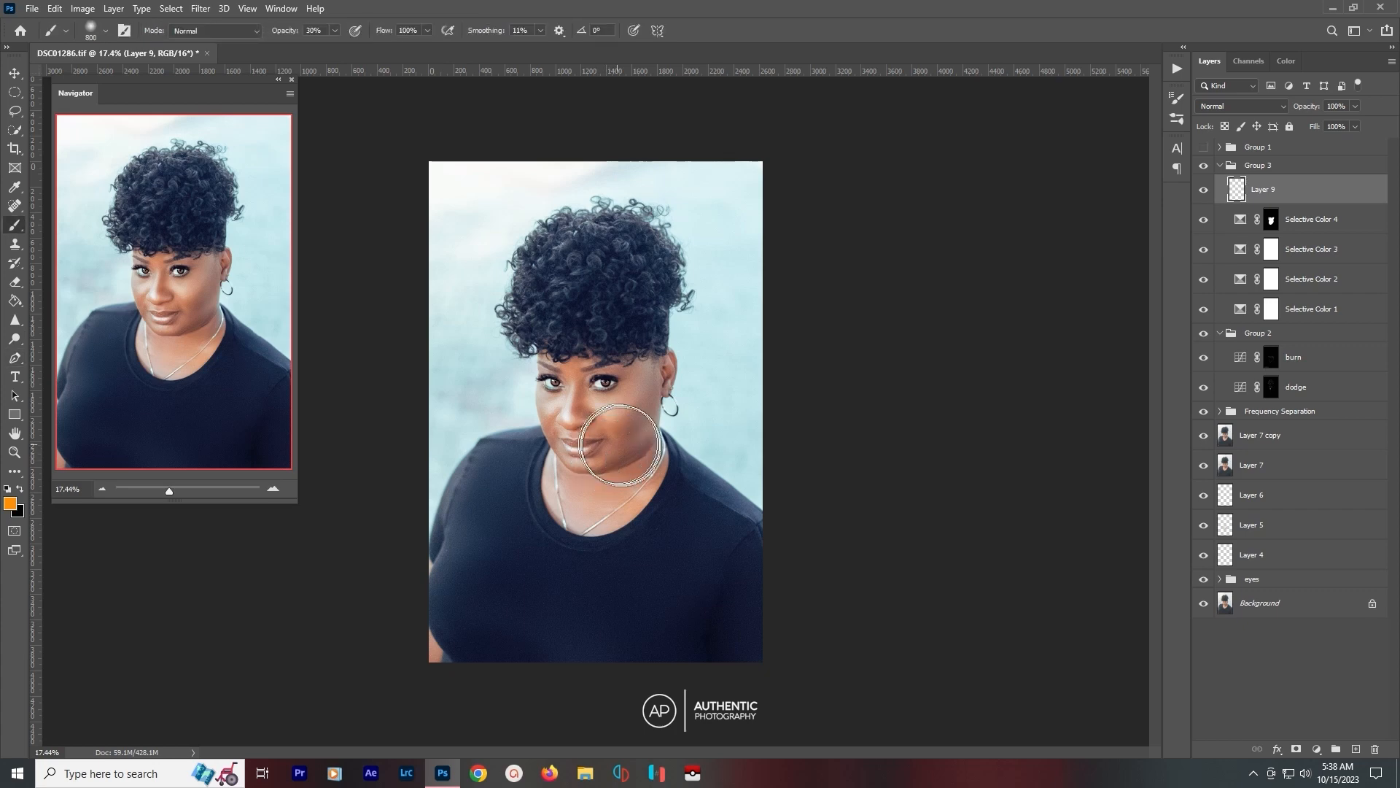
{"action": "key", "text": "bracketright"}
{"action": "key", "text": "bracketright"}
{"action": "key", "text": "bracketright"}
{"action": "key", "text": "bracketright"}
{"action": "key", "text": "bracketright"}
{"action": "key", "text": "bracketright"}
{"action": "key", "text": "bracketright"}
{"action": "key", "text": "bracketright"}
{"action": "key", "text": "bracketright"}
{"action": "key", "text": "bracketright"}
{"action": "key", "text": "bracketright"}
{"action": "left_click", "coordinate": [590, 423]}
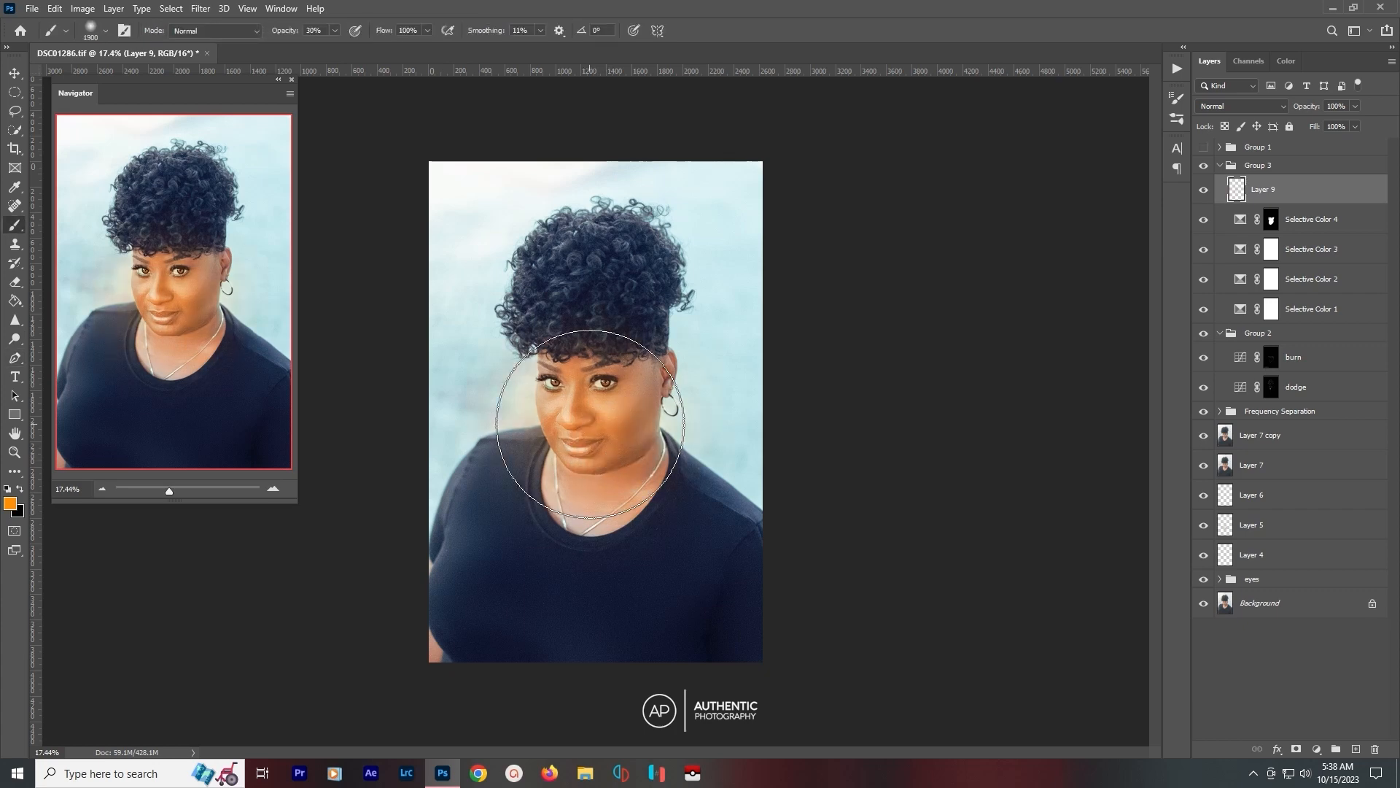
{"action": "key", "text": "0"}
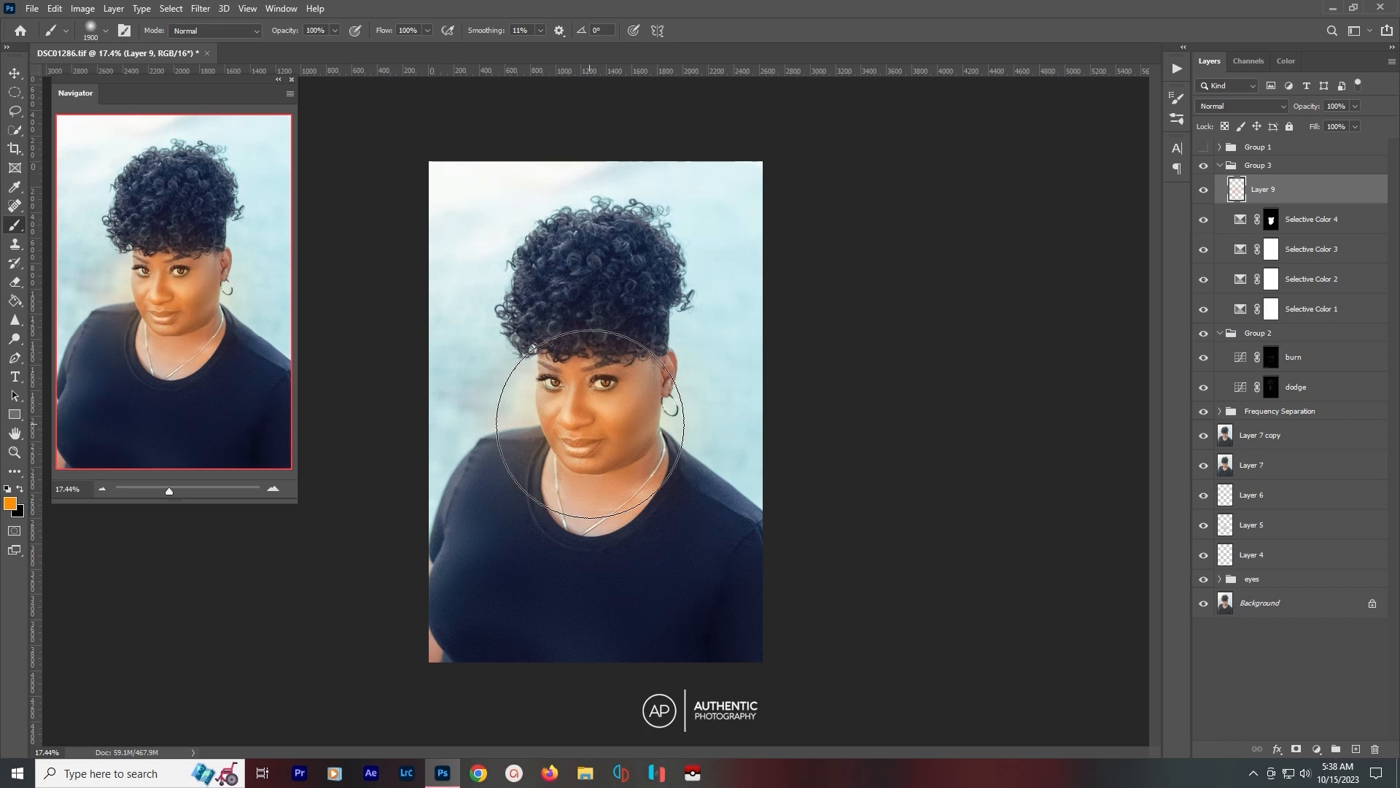
{"action": "left_click", "coordinate": [591, 423]}
{"action": "left_click", "coordinate": [591, 424]}
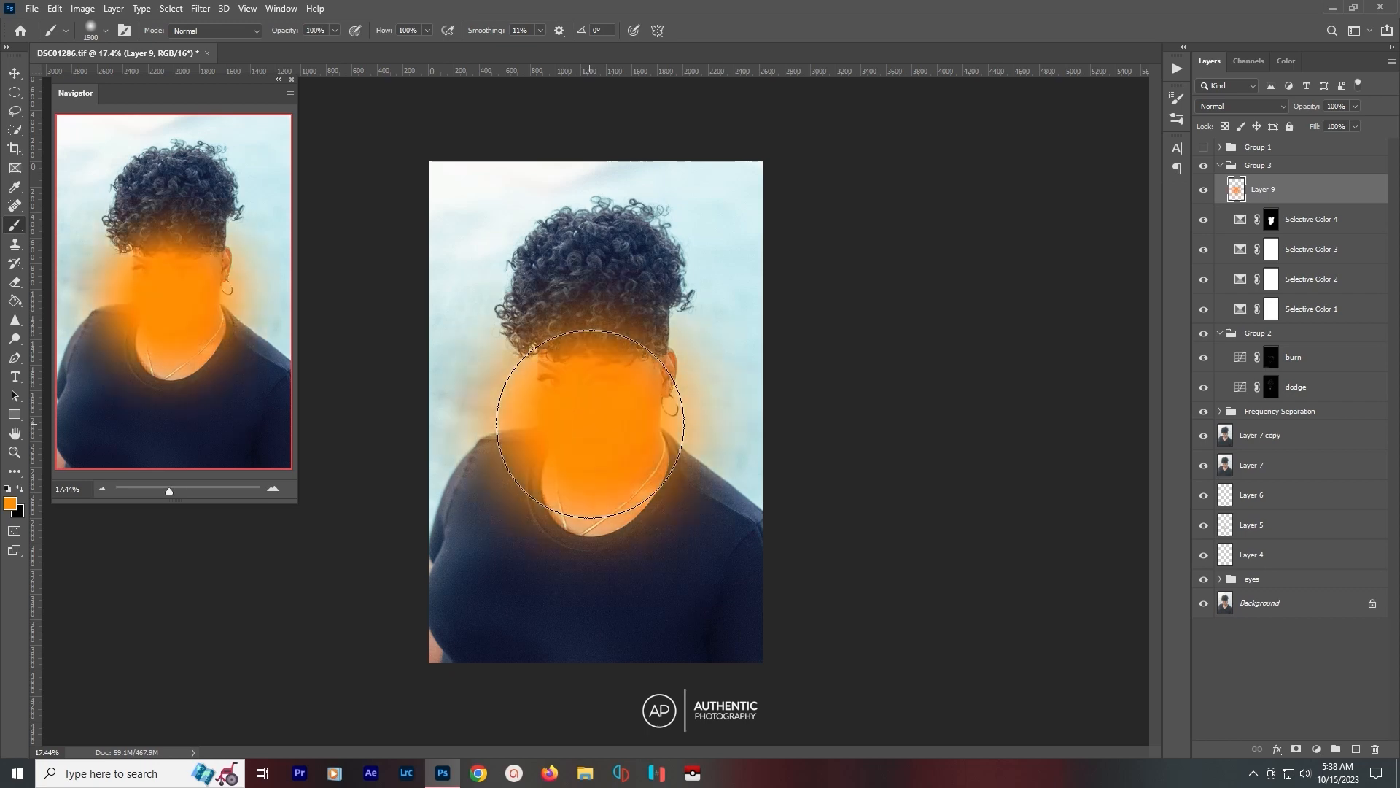
{"action": "left_click", "coordinate": [591, 423]}
{"action": "left_click", "coordinate": [590, 424]}
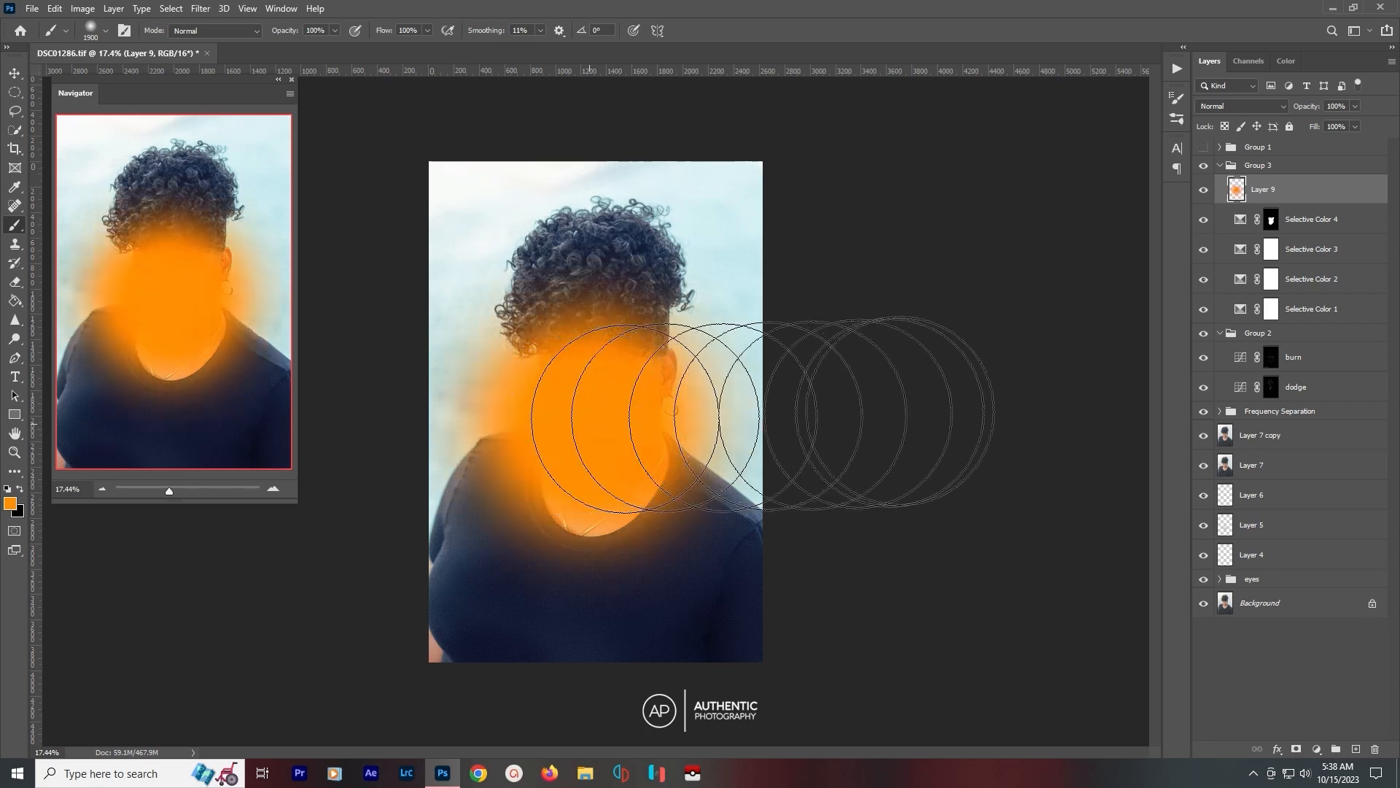
Set Layer 9's blend mode to Linear Dodge (Add), and greatly enlarge and shift the orange glow toward the portrait's upper-left corner.
{"action": "left_click", "coordinate": [1271, 110]}
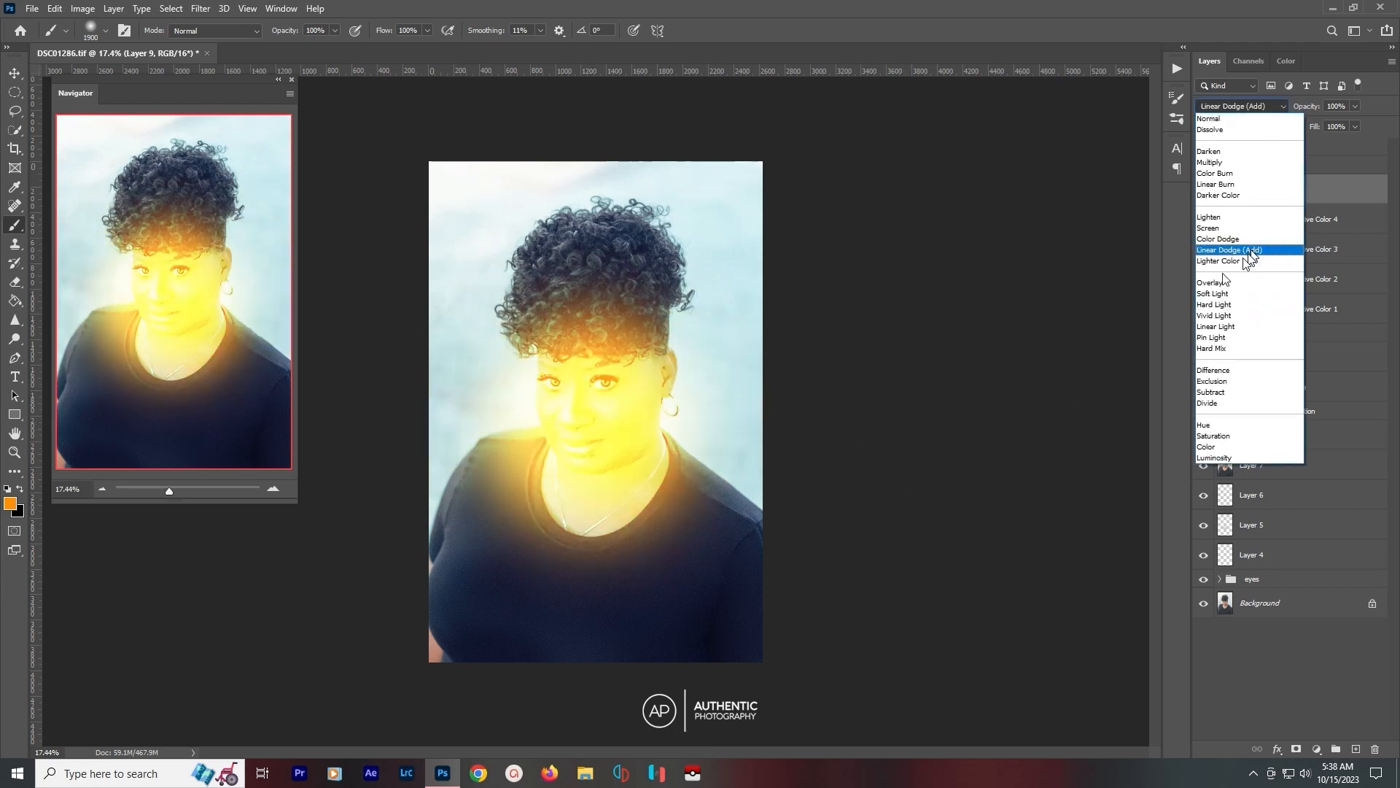
{"action": "left_click", "coordinate": [1250, 252]}
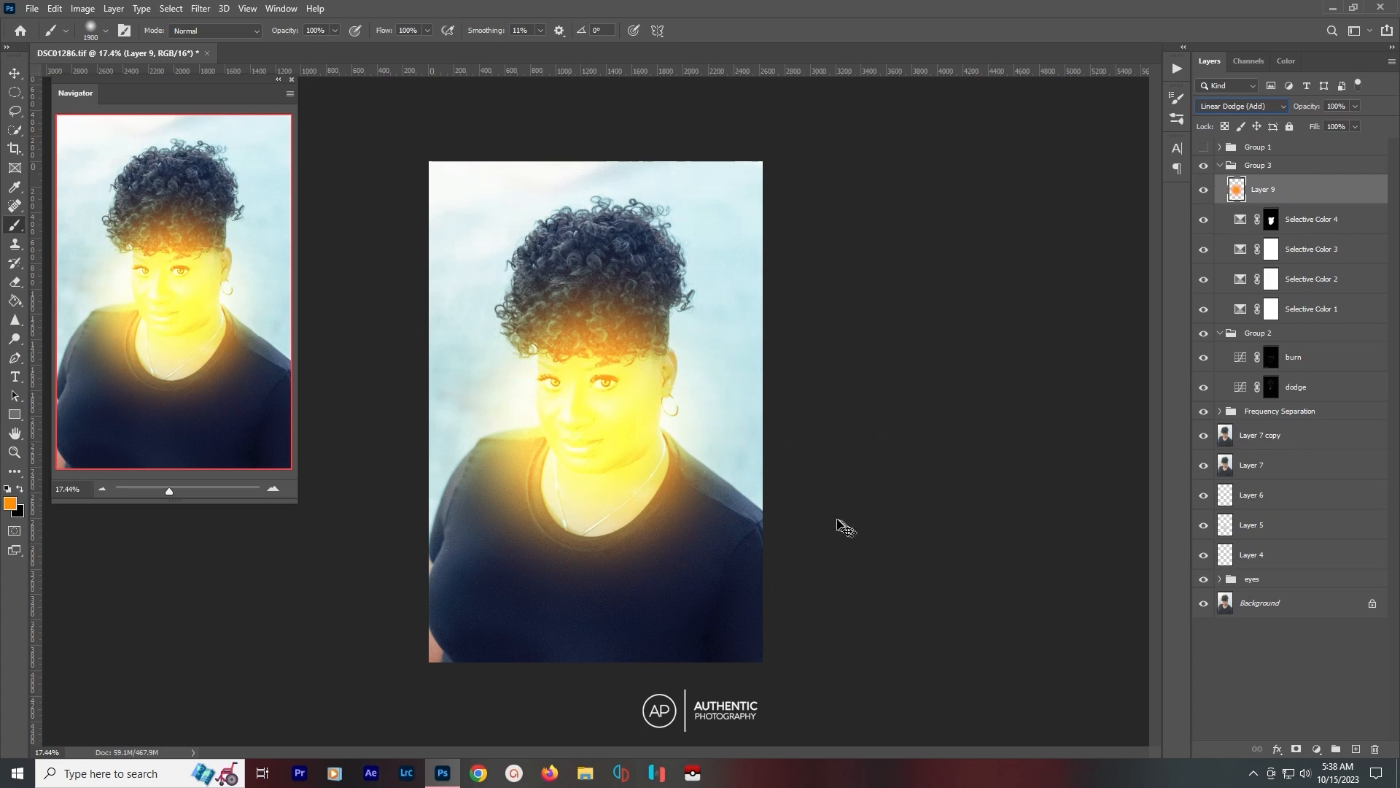
{"action": "key", "text": "ctrl+t"}
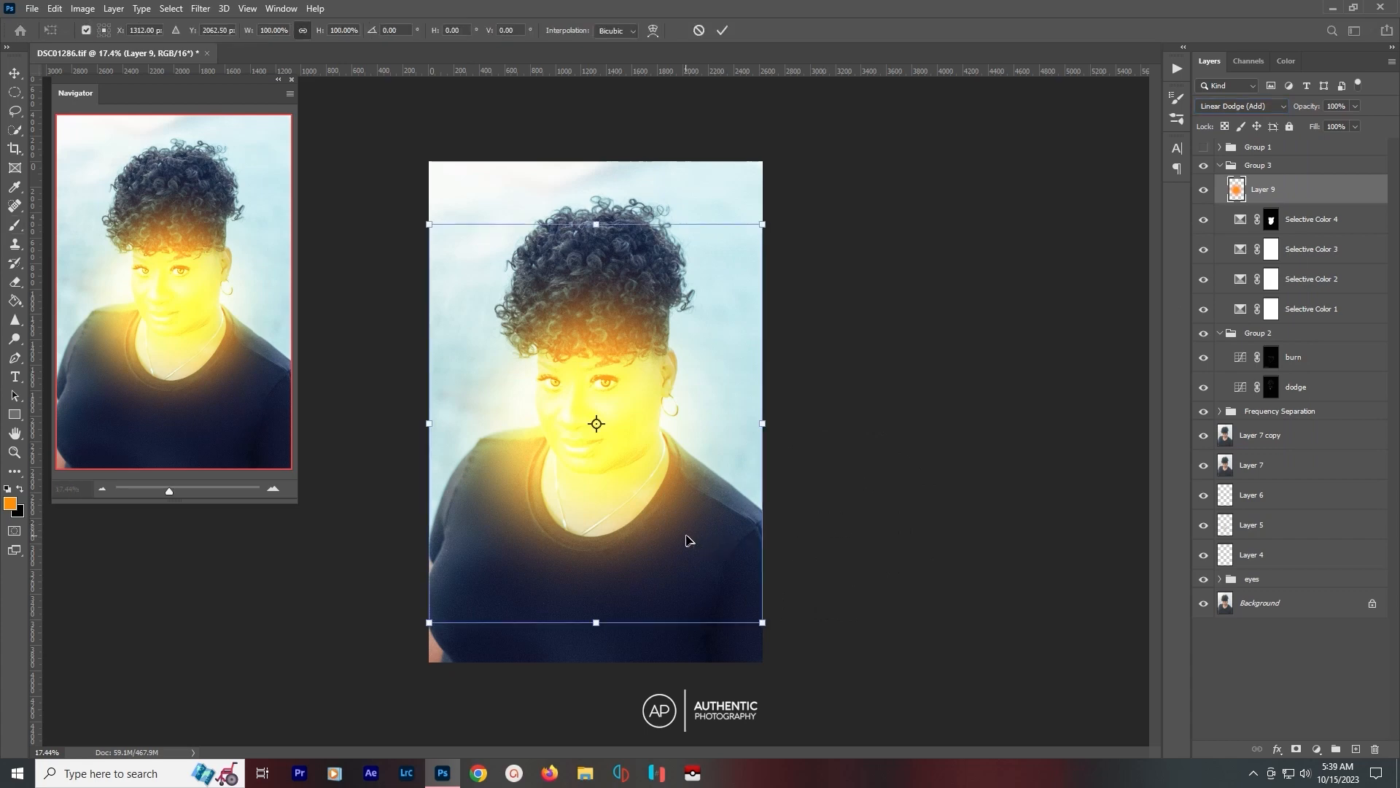
{"action": "left_click_drag", "start_coordinate": [693, 543], "coordinate": [544, 353]}
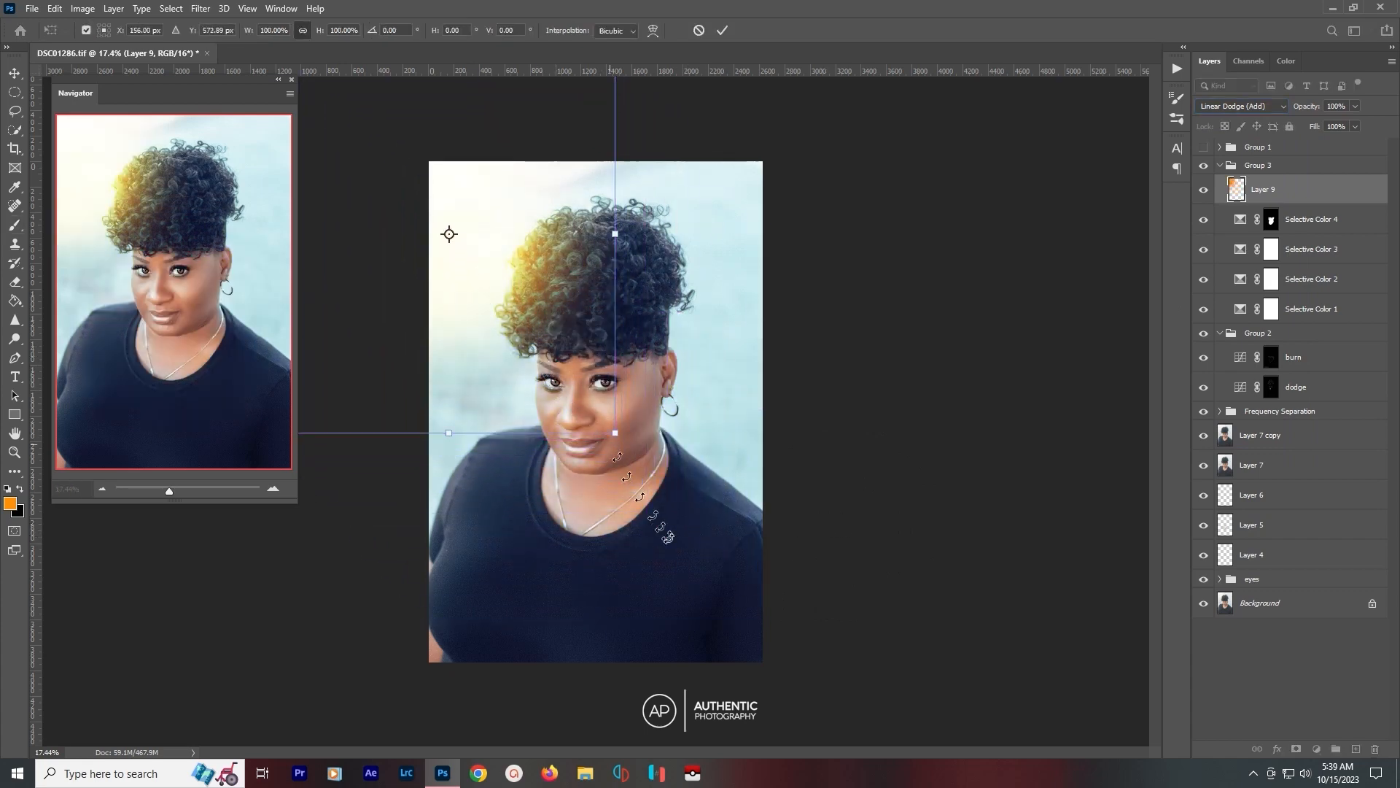
{"action": "left_click_drag", "start_coordinate": [613, 432], "coordinate": [978, 676]}
{"action": "scroll", "coordinate": [978, 677], "scroll_direction": "down", "scroll_amount": 5}
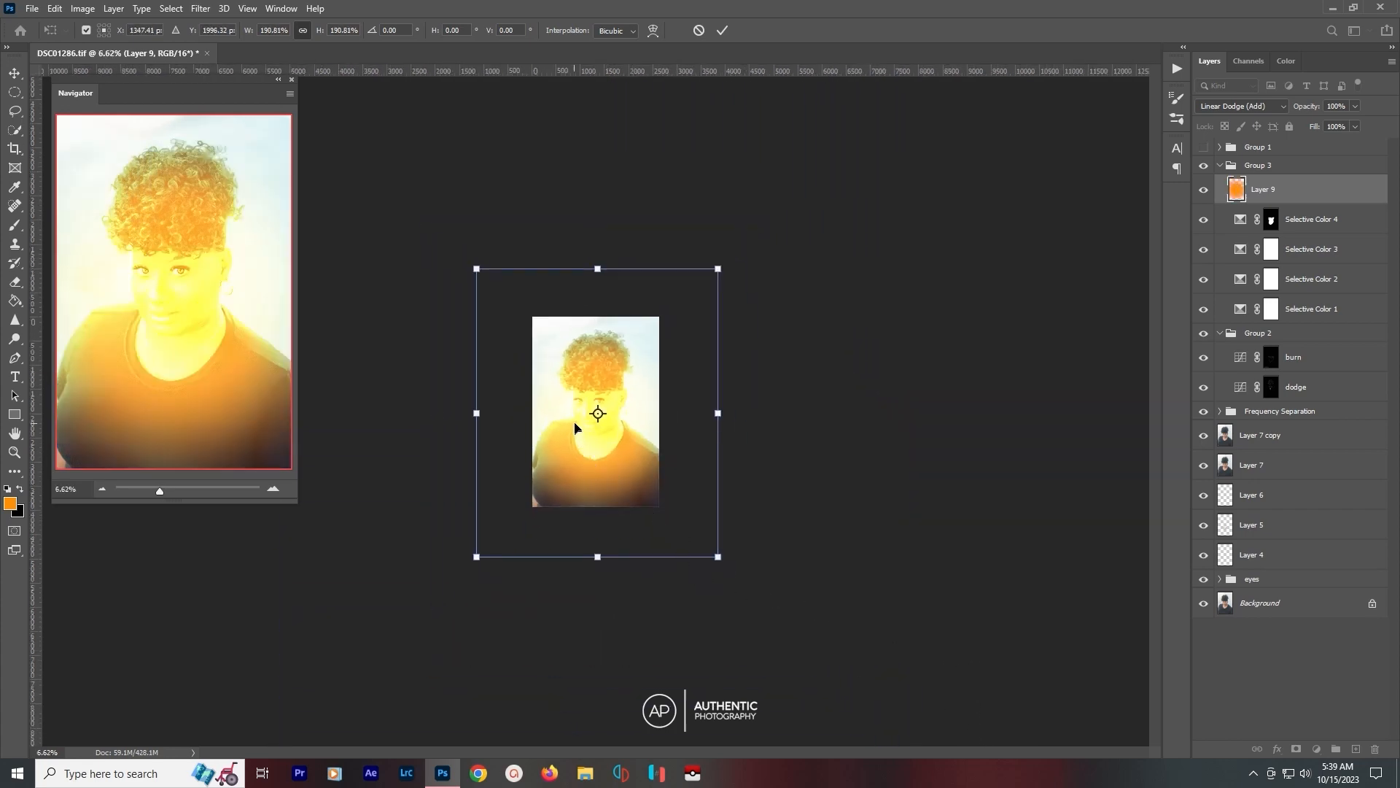
{"action": "left_click_drag", "start_coordinate": [616, 471], "coordinate": [539, 378]}
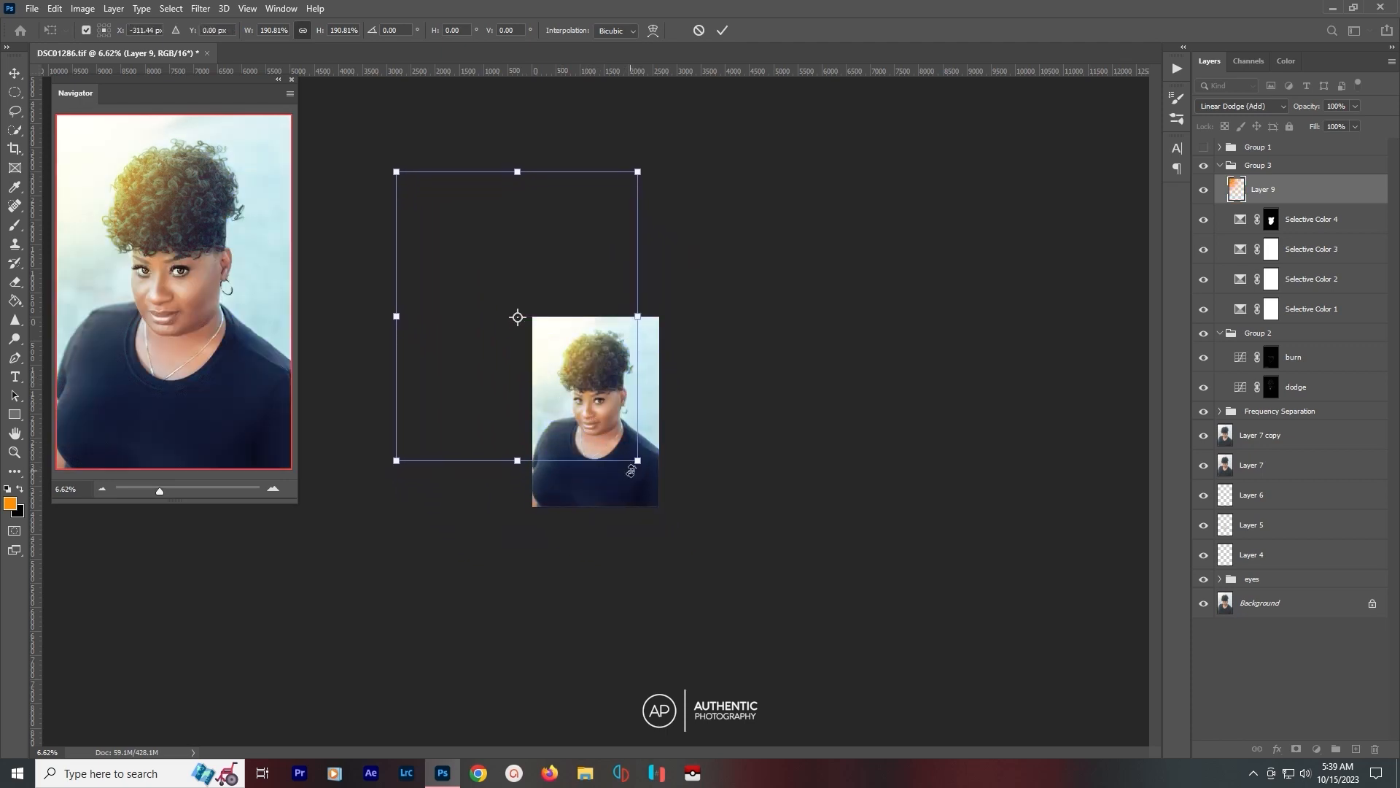
{"action": "left_click_drag", "start_coordinate": [637, 461], "coordinate": [692, 443]}
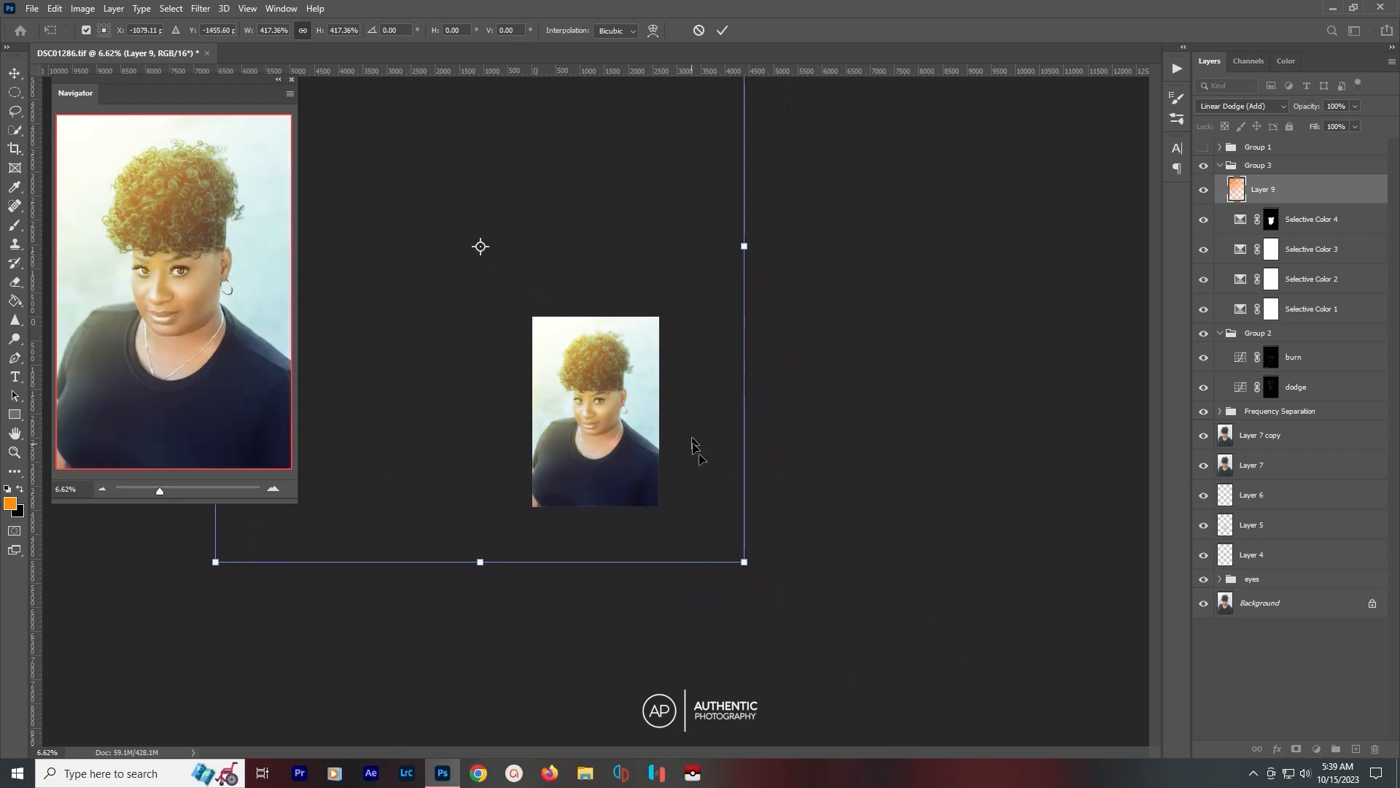
{"action": "left_click_drag", "start_coordinate": [744, 562], "coordinate": [693, 529]}
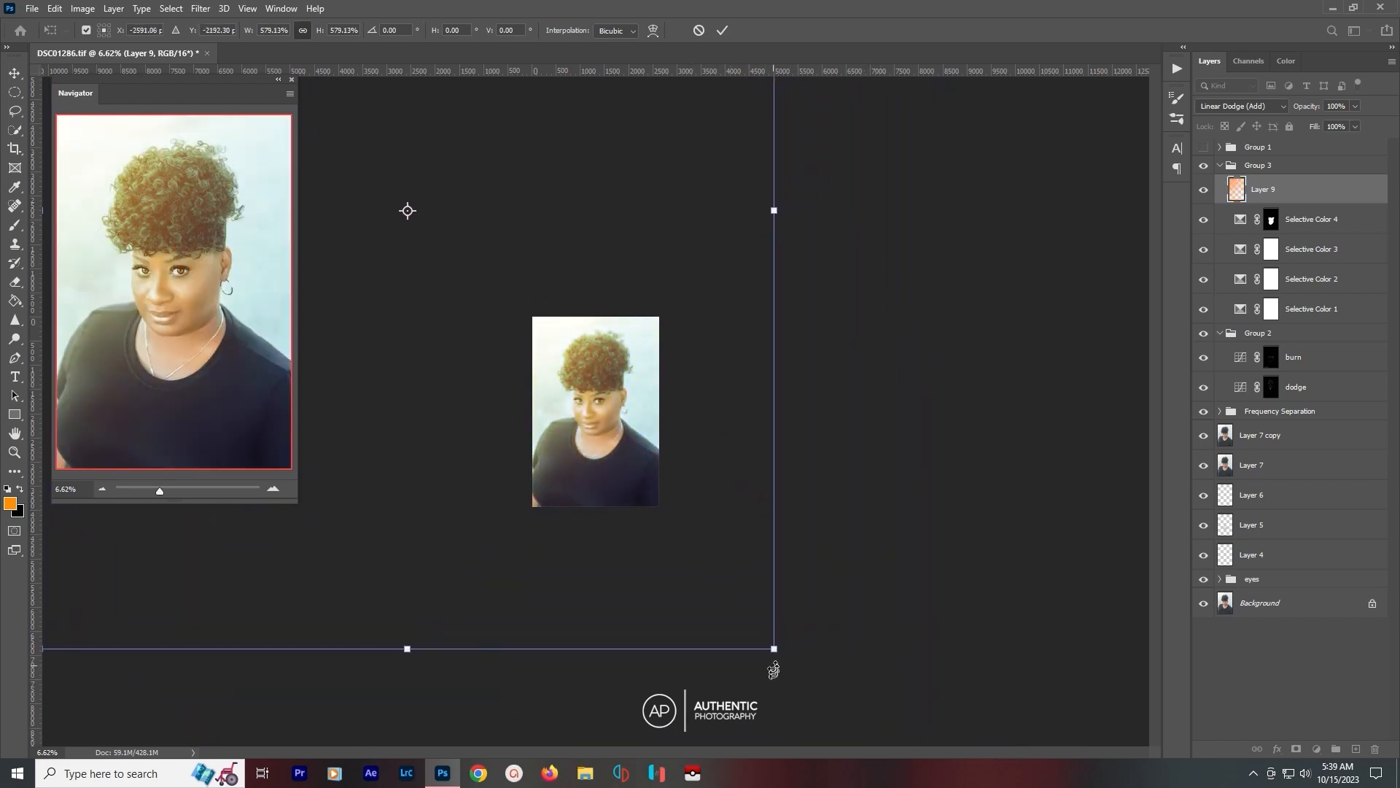
{"action": "left_click_drag", "start_coordinate": [771, 647], "coordinate": [759, 536]}
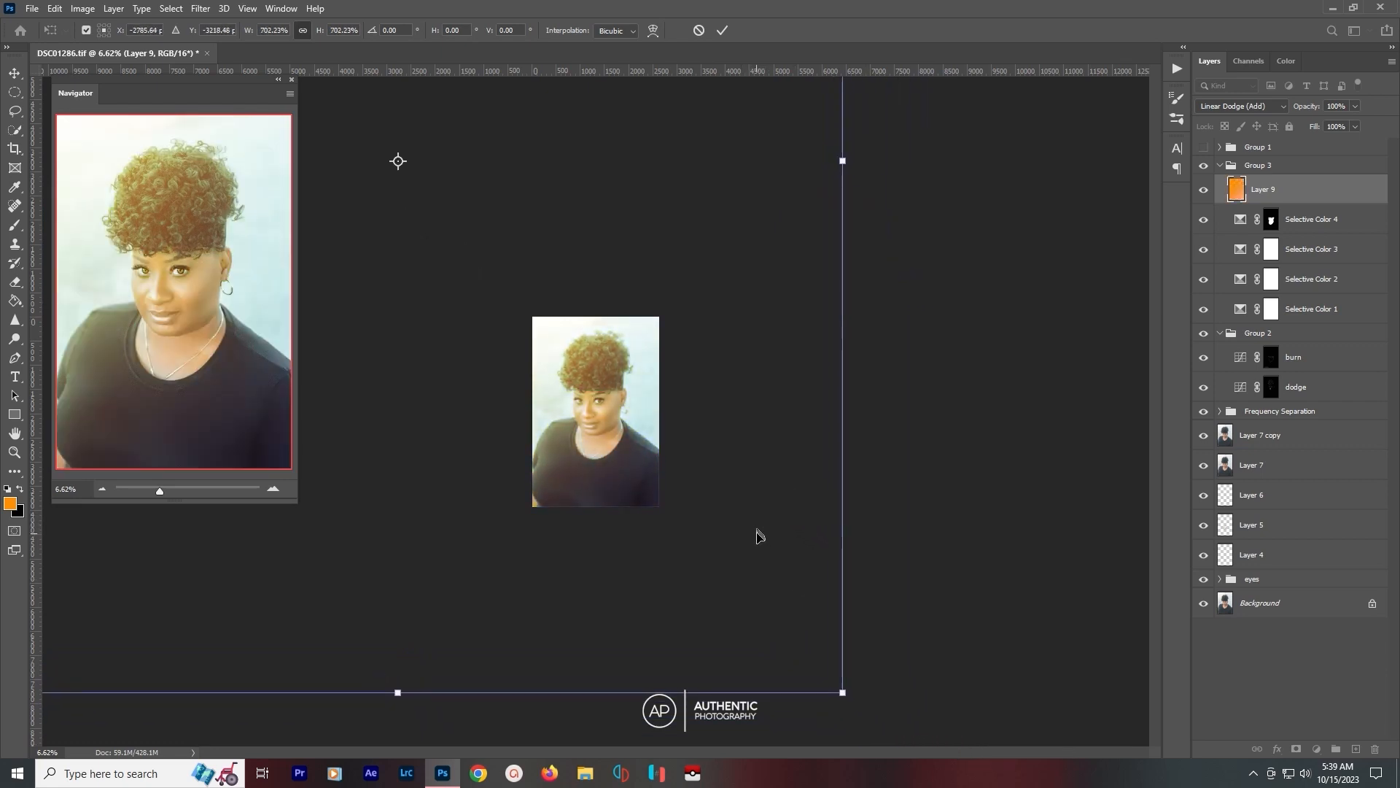
{"action": "left_click_drag", "start_coordinate": [759, 624], "coordinate": [727, 590]}
{"action": "key", "text": "Return"}
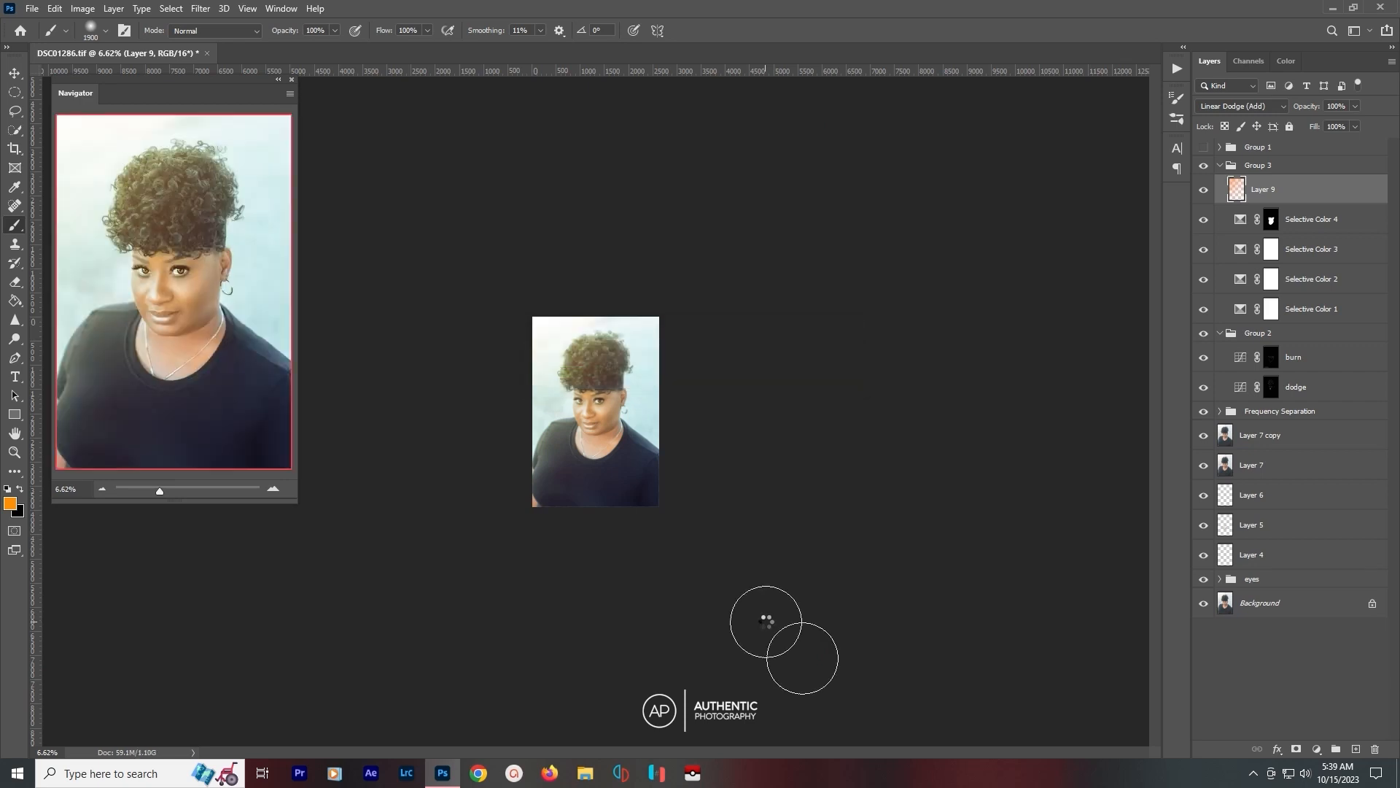
Lower the opacity of the orange glow on Layer 9 to 65%.
{"action": "key", "text": "ctrl+0"}
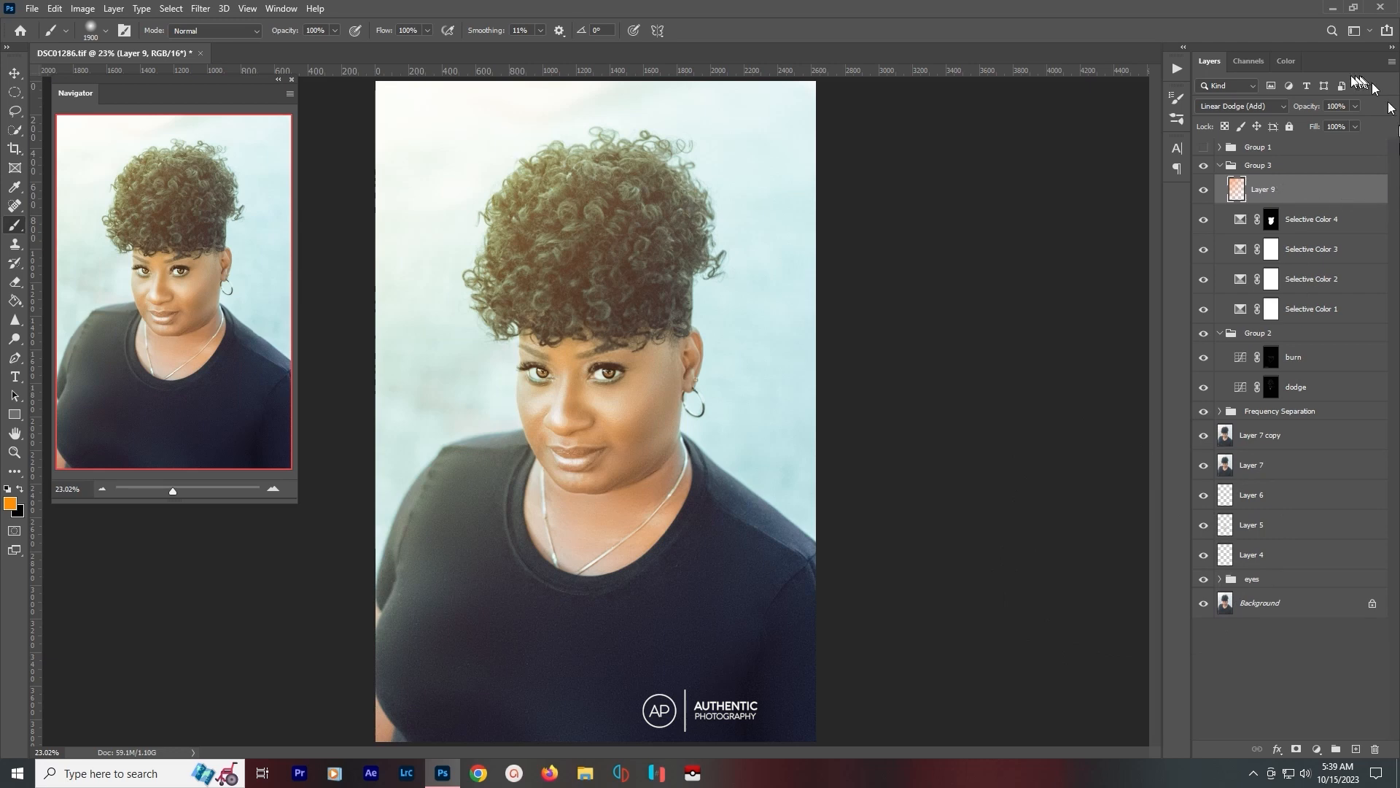
{"action": "left_click", "coordinate": [1336, 106]}
{"action": "type", "text": "65"}
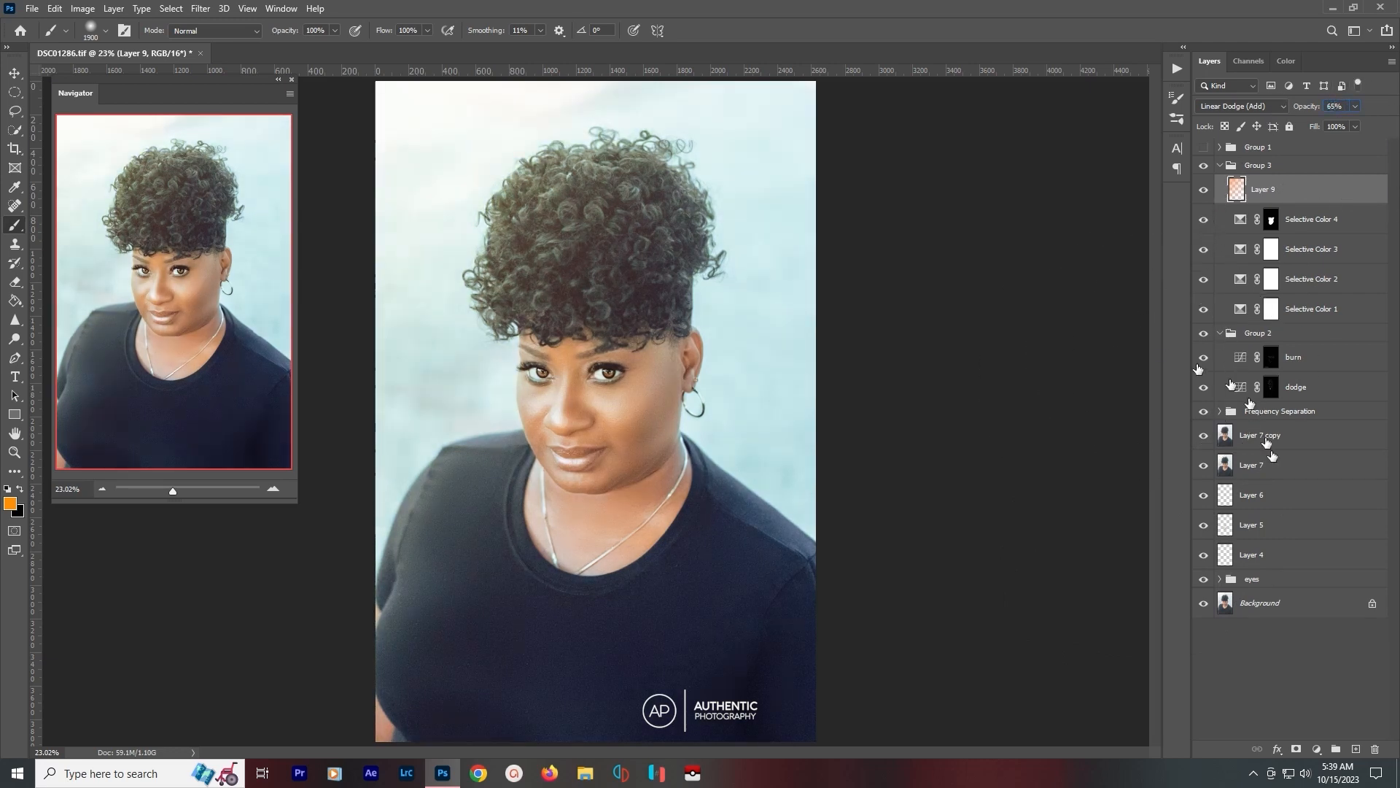
Add a new layer with a soft orange spot in the portrait's upper-left corner and blend it as Linear Dodge (Add).
{"action": "left_click", "coordinate": [1356, 749]}
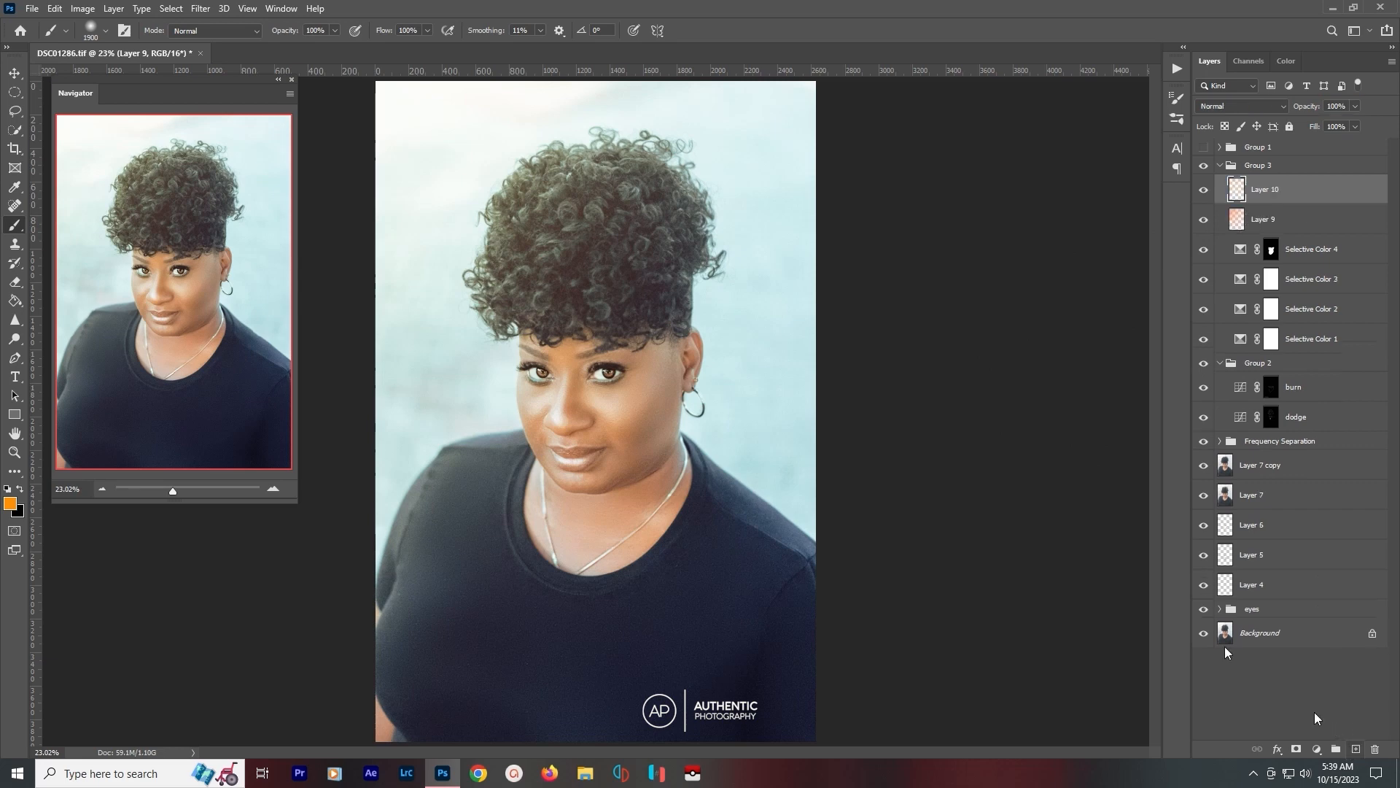
{"action": "left_click", "coordinate": [407, 106]}
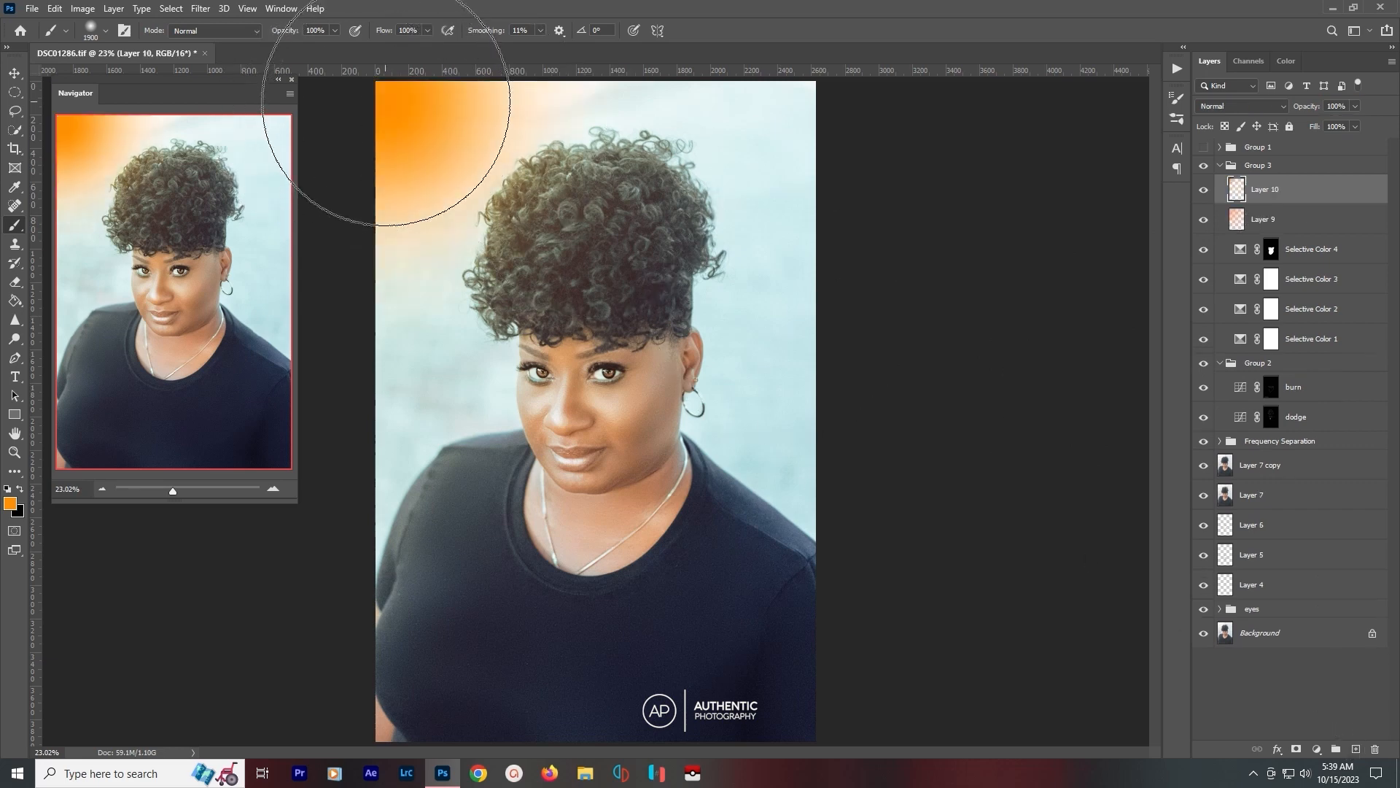
{"action": "left_click", "coordinate": [1246, 107]}
{"action": "left_click", "coordinate": [1259, 251]}
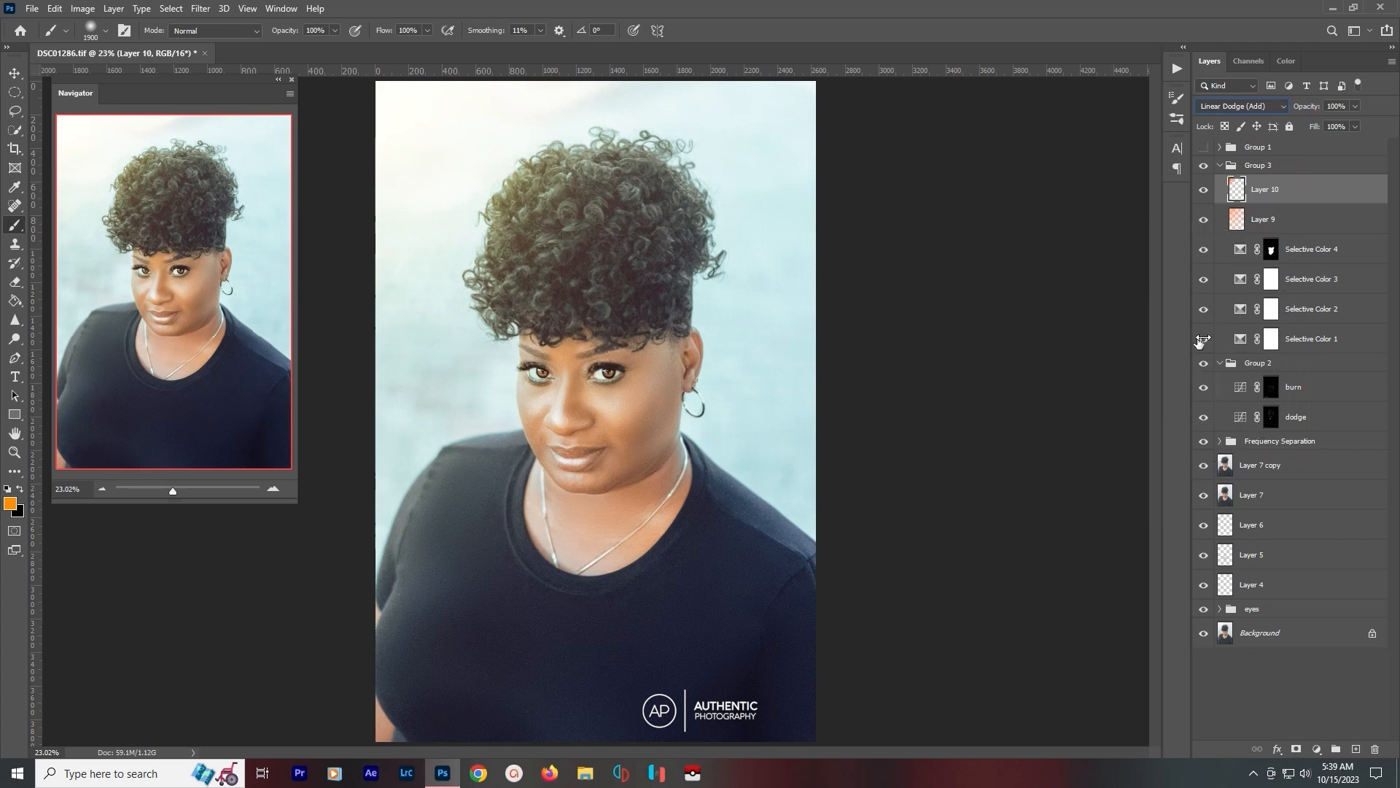
Group Layer 9 and Layer 10 as "sun", place the group above Group 3, and compare the image with and without it.
{"action": "left_click", "coordinate": [1291, 222], "text": "shift"}
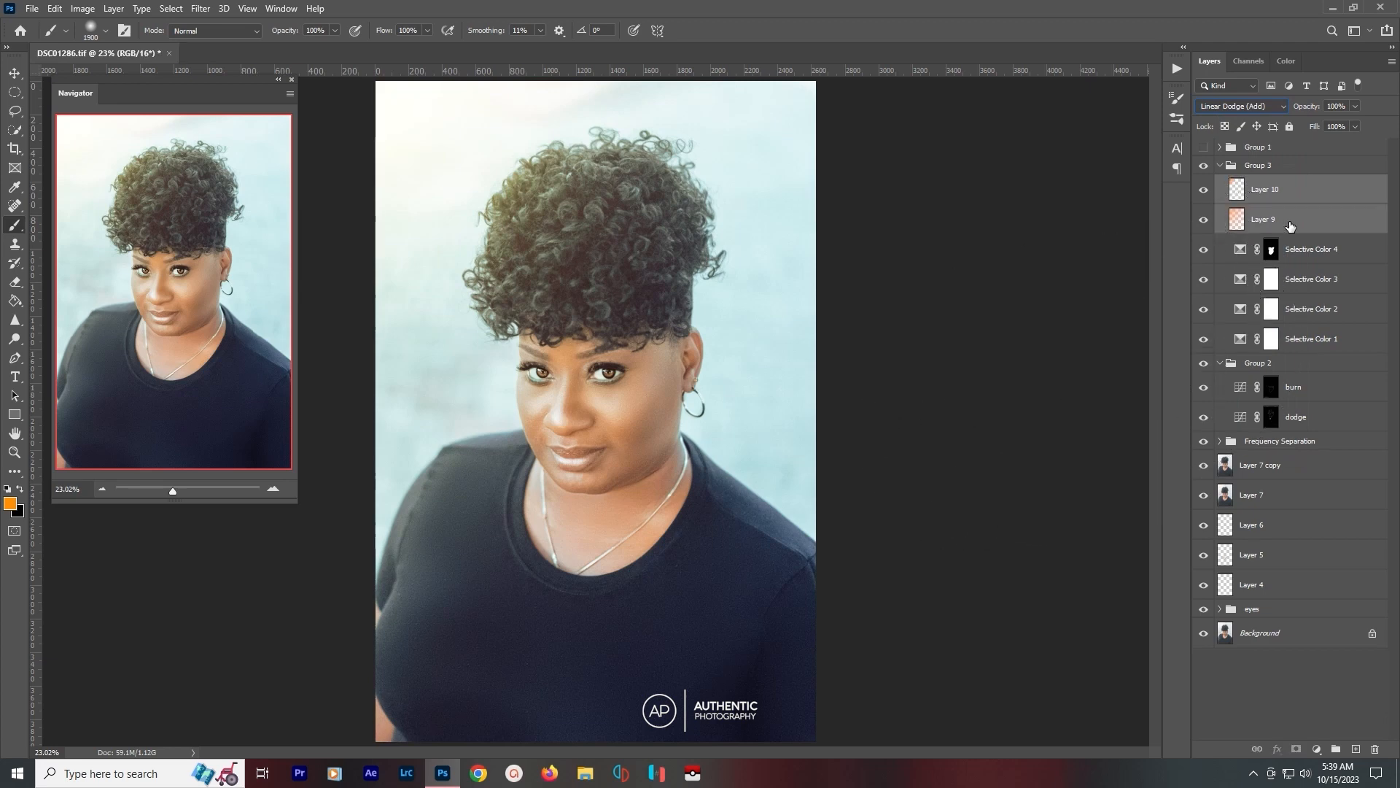
{"action": "key", "text": "ctrl+g"}
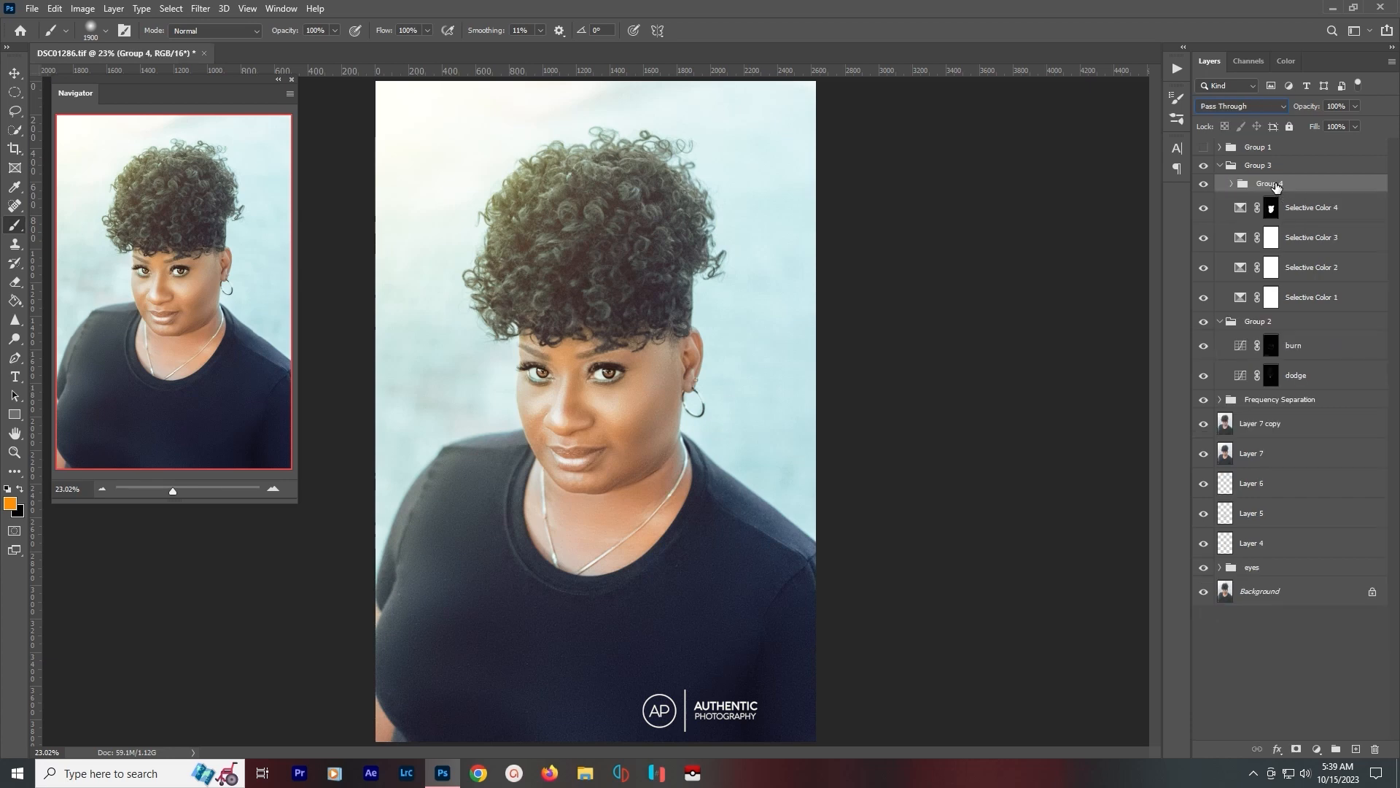
{"action": "double_click", "coordinate": [1277, 186]}
{"action": "type", "text": "sun"}
{"action": "key", "text": "Return"}
{"action": "left_click_drag", "start_coordinate": [1276, 185], "coordinate": [1272, 163]}
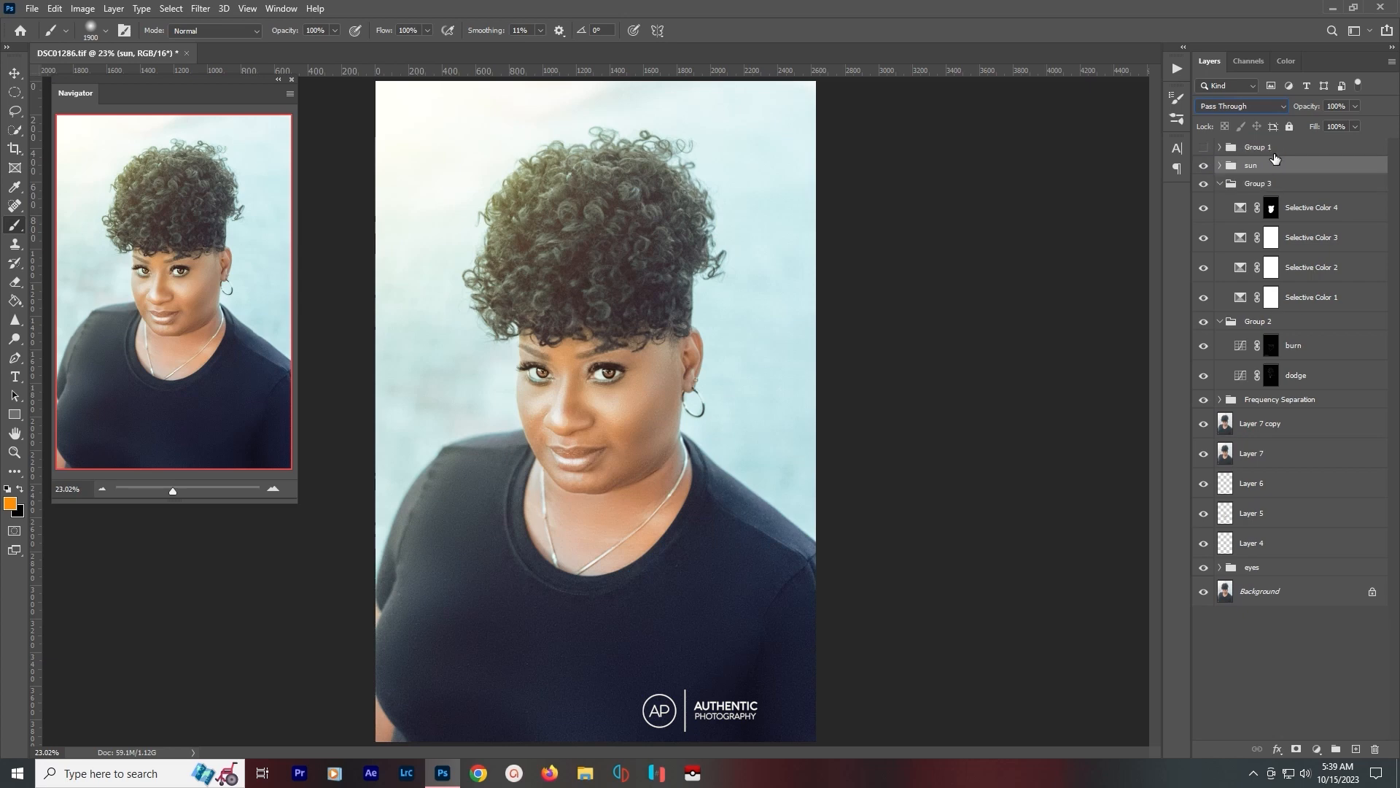
{"action": "left_click", "coordinate": [1204, 167]}
{"action": "left_click", "coordinate": [1204, 167]}
Add a Color Balance adjustment above the sun group and fine-tune its Shadows and Midtones sliders.
{"action": "left_click", "coordinate": [1316, 742]}
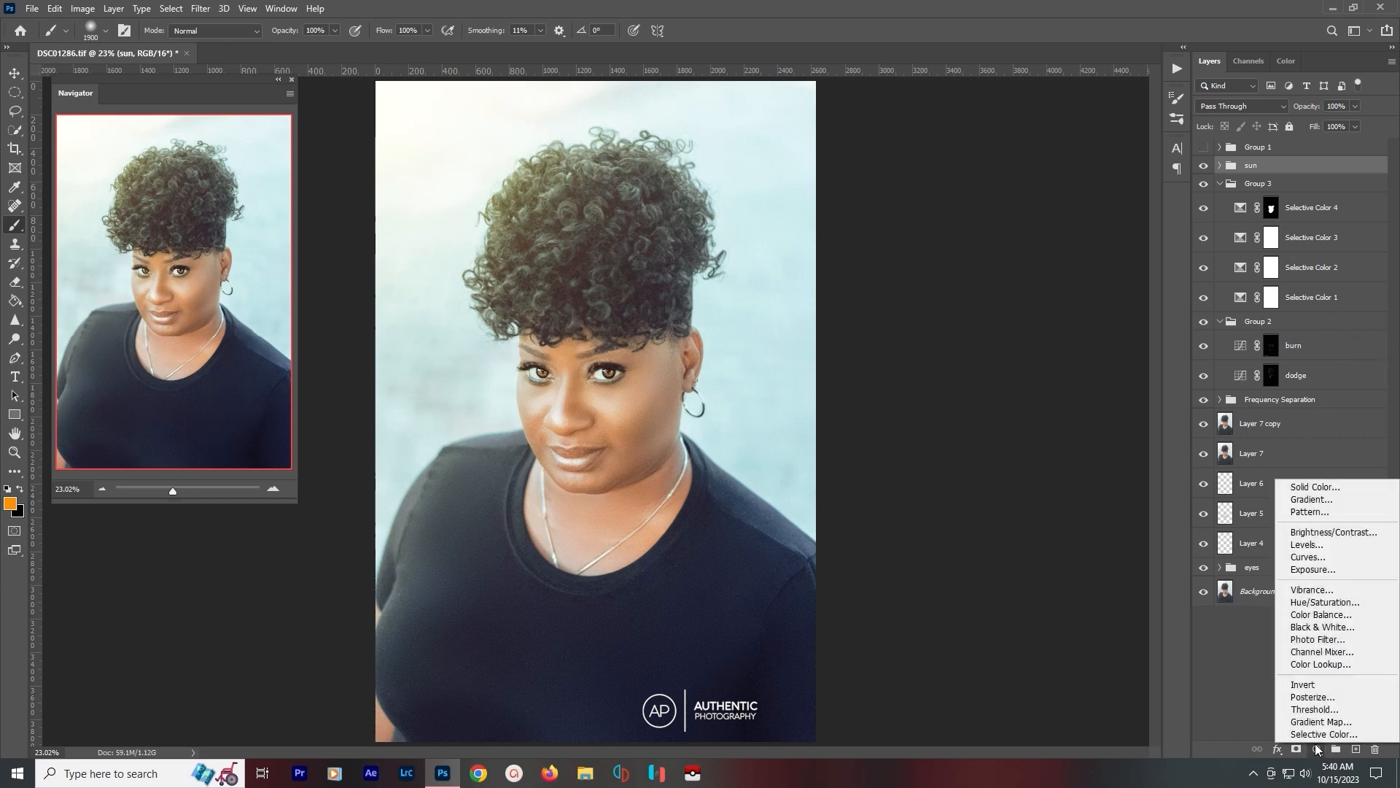
{"action": "left_click", "coordinate": [1341, 619]}
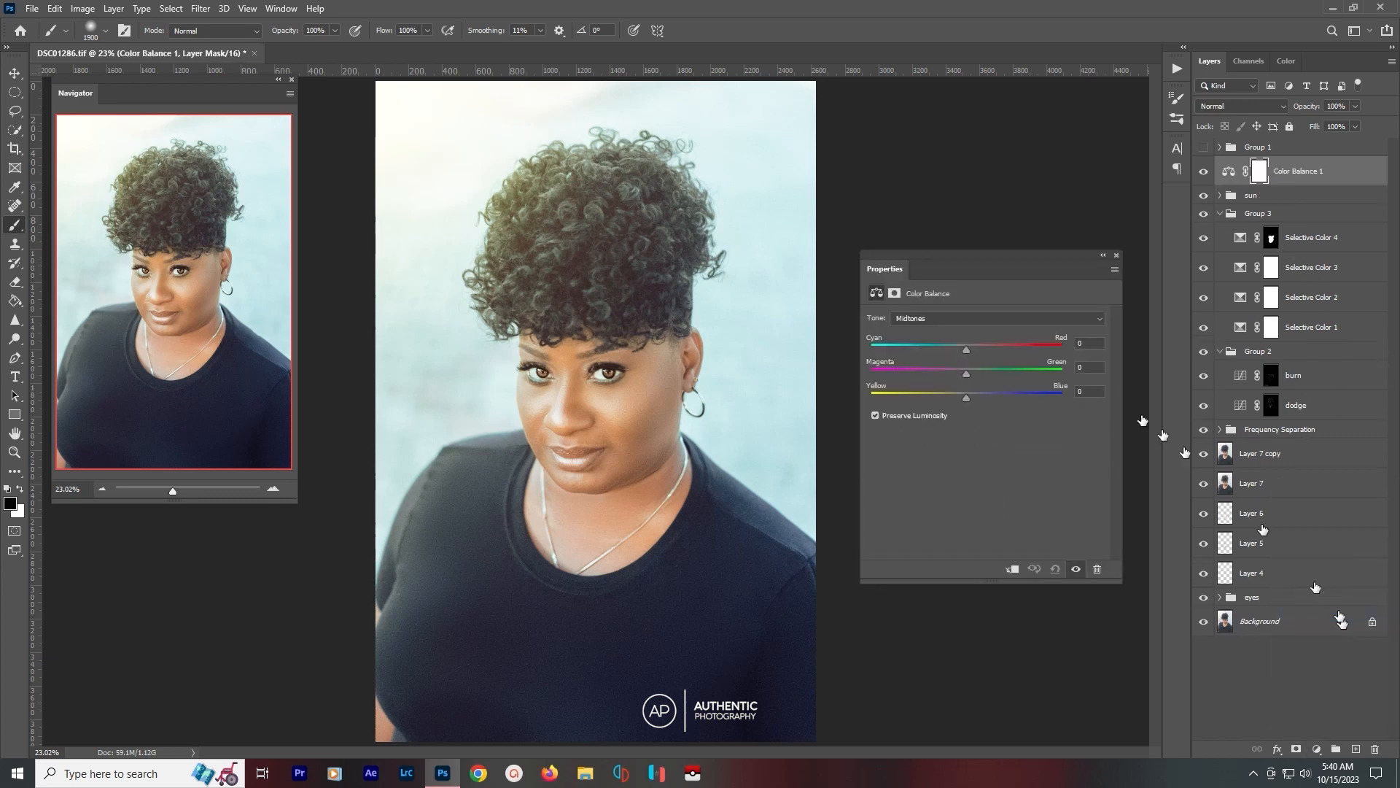
{"action": "left_click", "coordinate": [969, 319]}
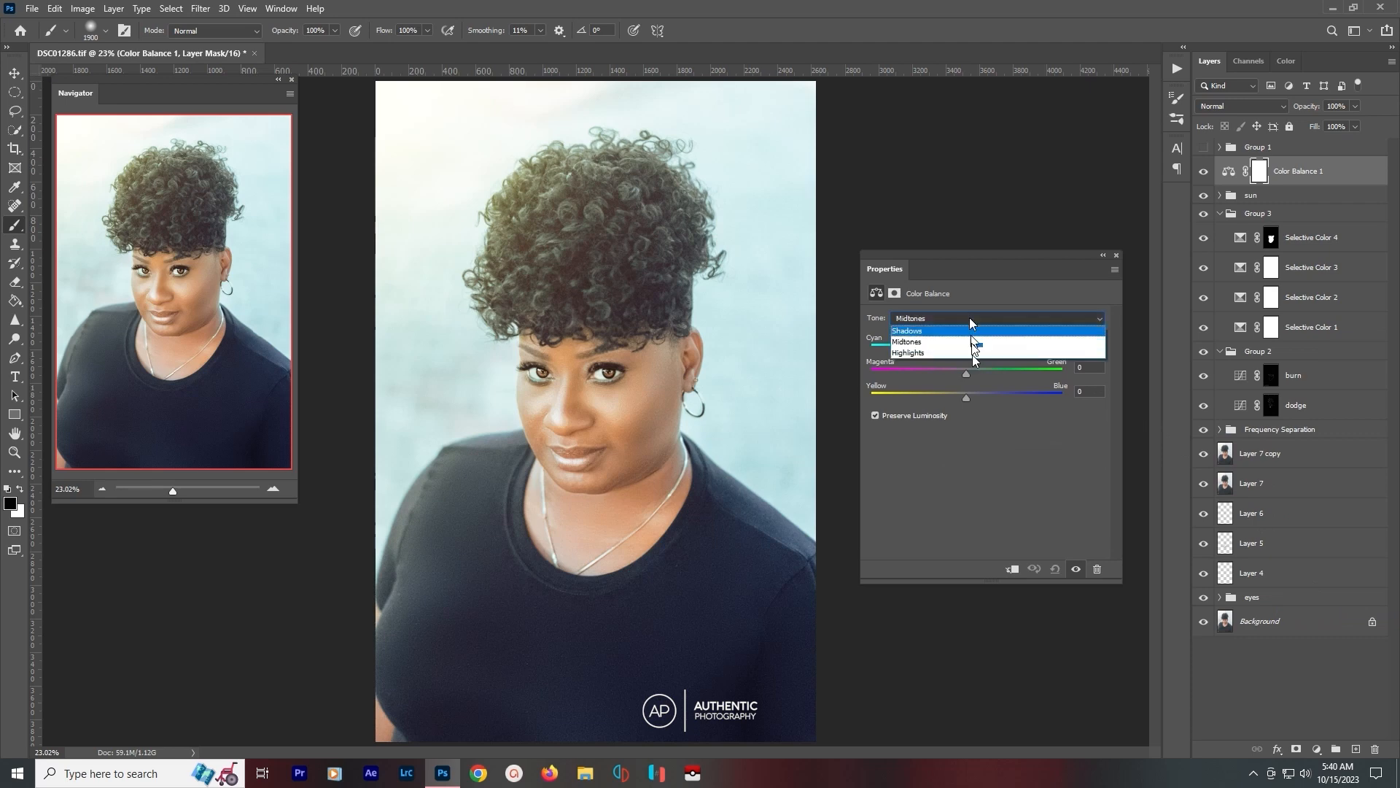
{"action": "left_click", "coordinate": [956, 328]}
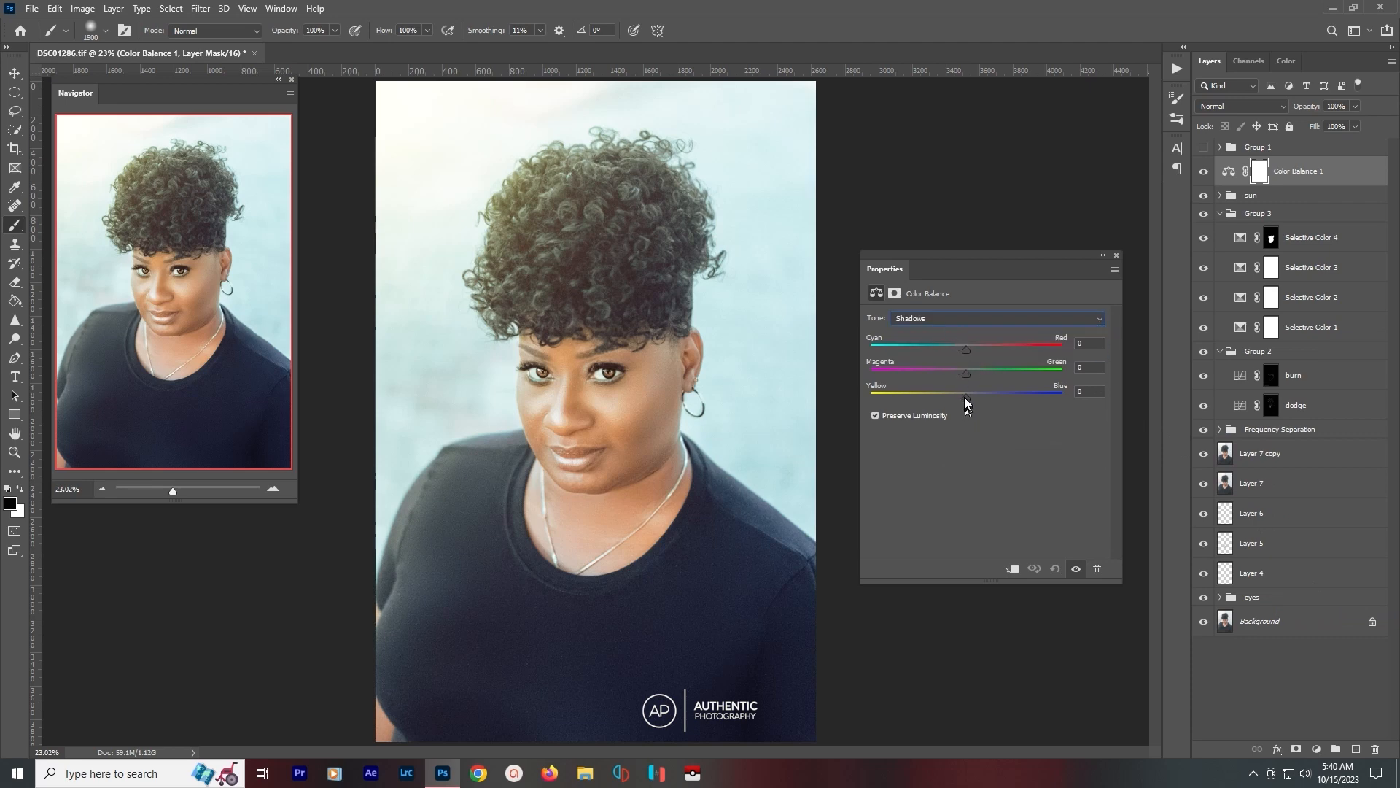
{"action": "left_click_drag", "start_coordinate": [965, 398], "coordinate": [970, 374]}
{"action": "left_click", "coordinate": [973, 321]}
{"action": "left_click", "coordinate": [966, 342]}
{"action": "left_click_drag", "start_coordinate": [963, 397], "coordinate": [940, 392]}
{"action": "left_click_drag", "start_coordinate": [942, 395], "coordinate": [965, 396]}
Slightly shift the cyan-red and magenta-green balance of the Color Balance Highlights, and compare the adjustment on and off.
{"action": "left_click", "coordinate": [970, 319]}
{"action": "left_click", "coordinate": [956, 351]}
{"action": "left_click_drag", "start_coordinate": [965, 350], "coordinate": [973, 348]}
{"action": "left_click_drag", "start_coordinate": [973, 350], "coordinate": [963, 350]}
{"action": "left_click_drag", "start_coordinate": [966, 375], "coordinate": [961, 375]}
{"action": "left_click_drag", "start_coordinate": [968, 373], "coordinate": [969, 373]}
{"action": "left_click", "coordinate": [1077, 570]}
{"action": "left_click", "coordinate": [1077, 569]}
{"action": "left_click", "coordinate": [1116, 255]}
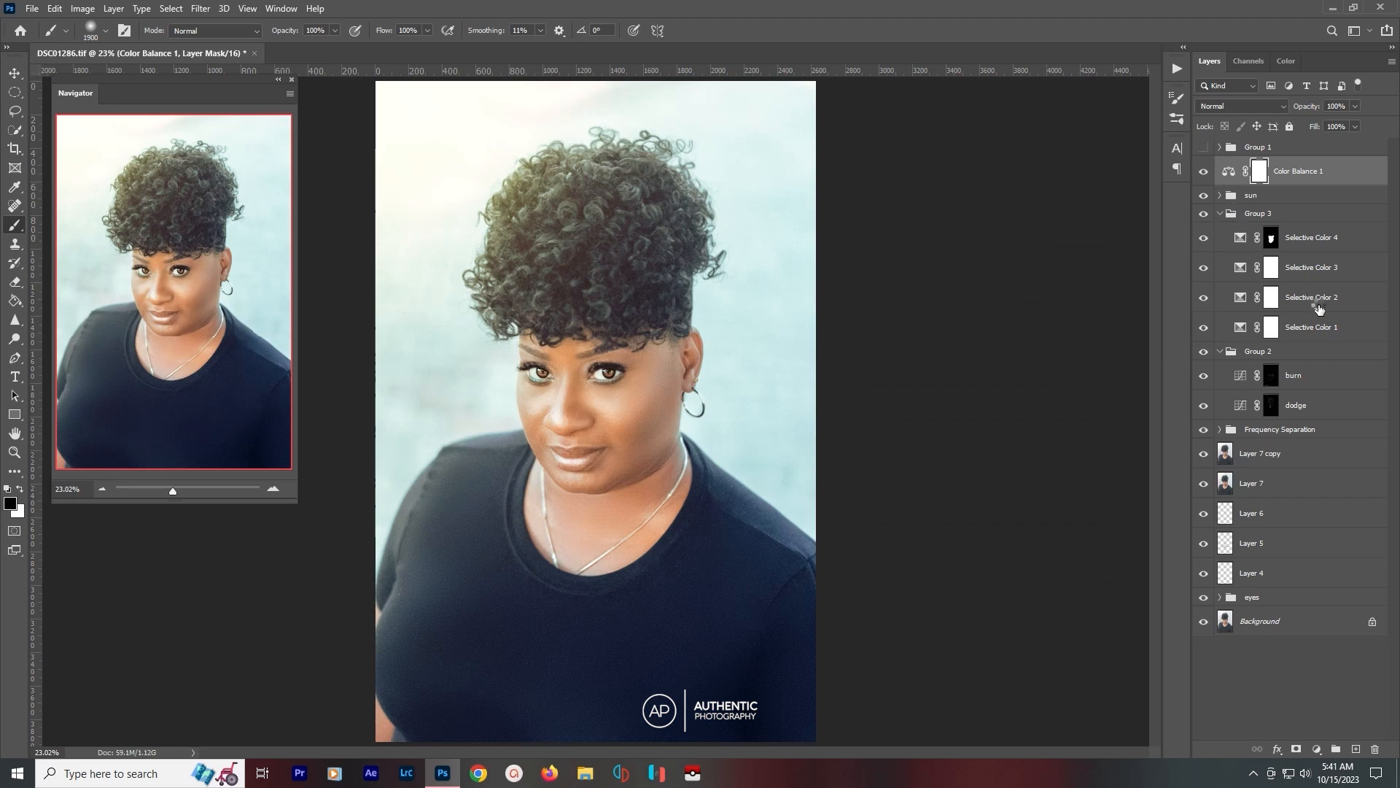
Stamp the visible result onto a new layer, and group and hide all working layers between it and the Background.
{"action": "key", "text": "ctrl+alt+shift+e"}
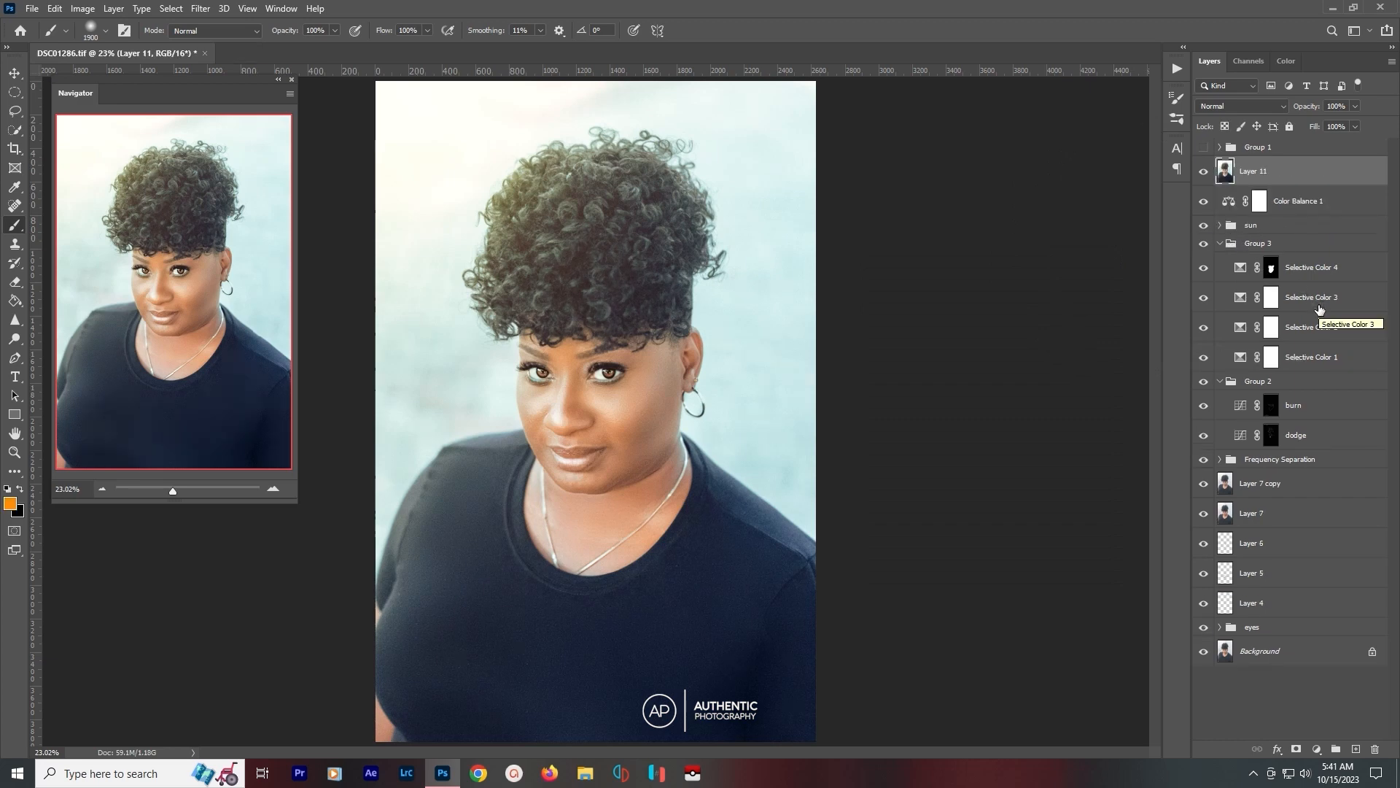
{"action": "left_click", "coordinate": [1337, 203]}
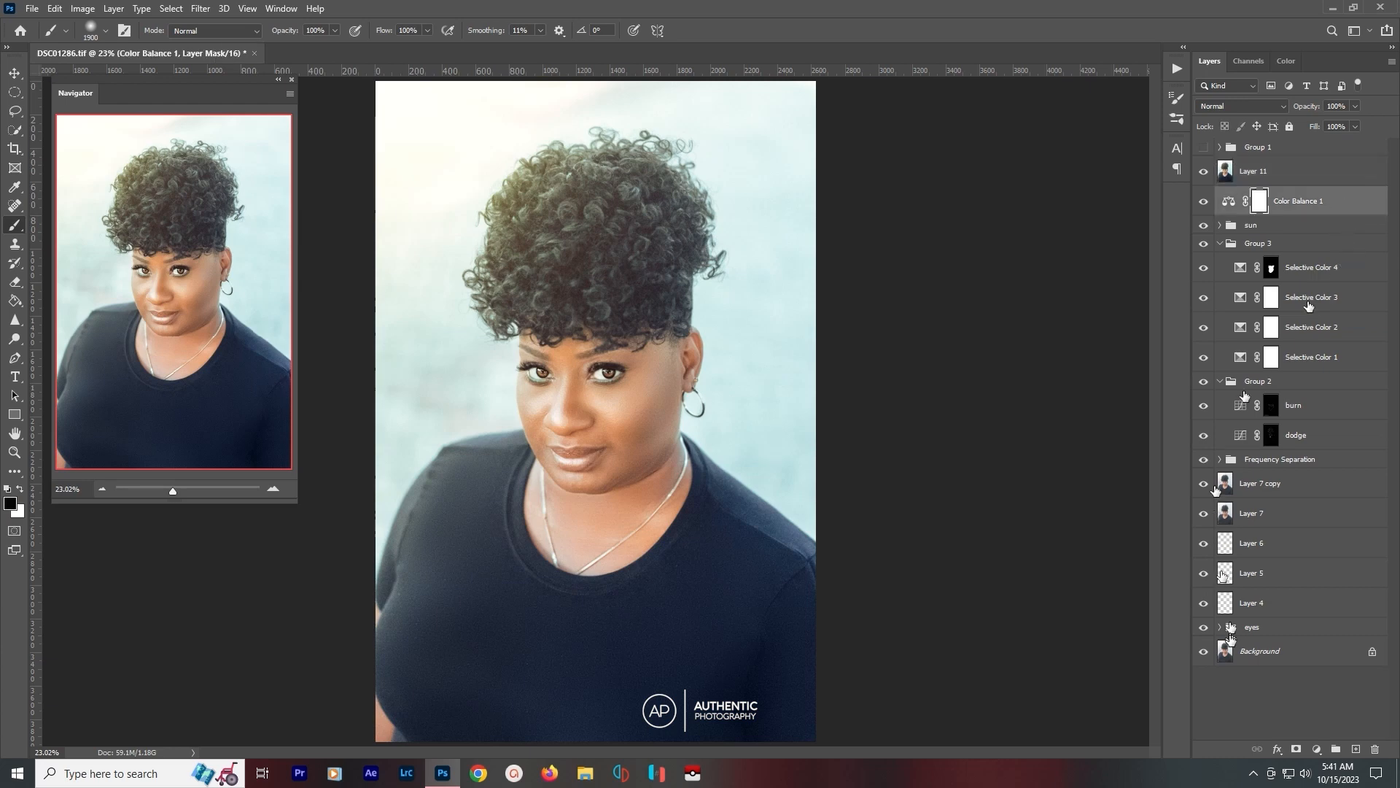
{"action": "left_click", "coordinate": [1276, 629], "text": "shift"}
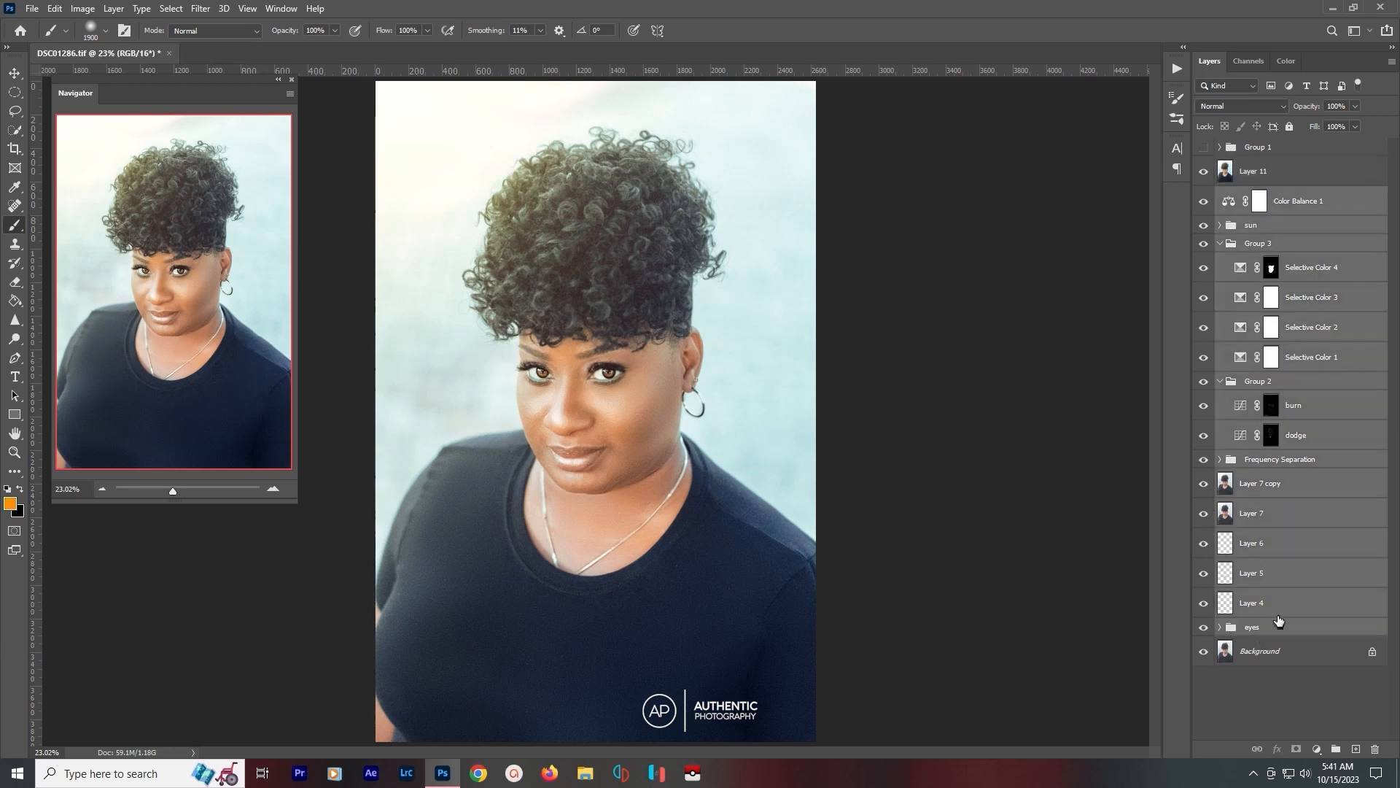
{"action": "key", "text": "ctrl+g"}
{"action": "left_click", "coordinate": [1204, 196]}
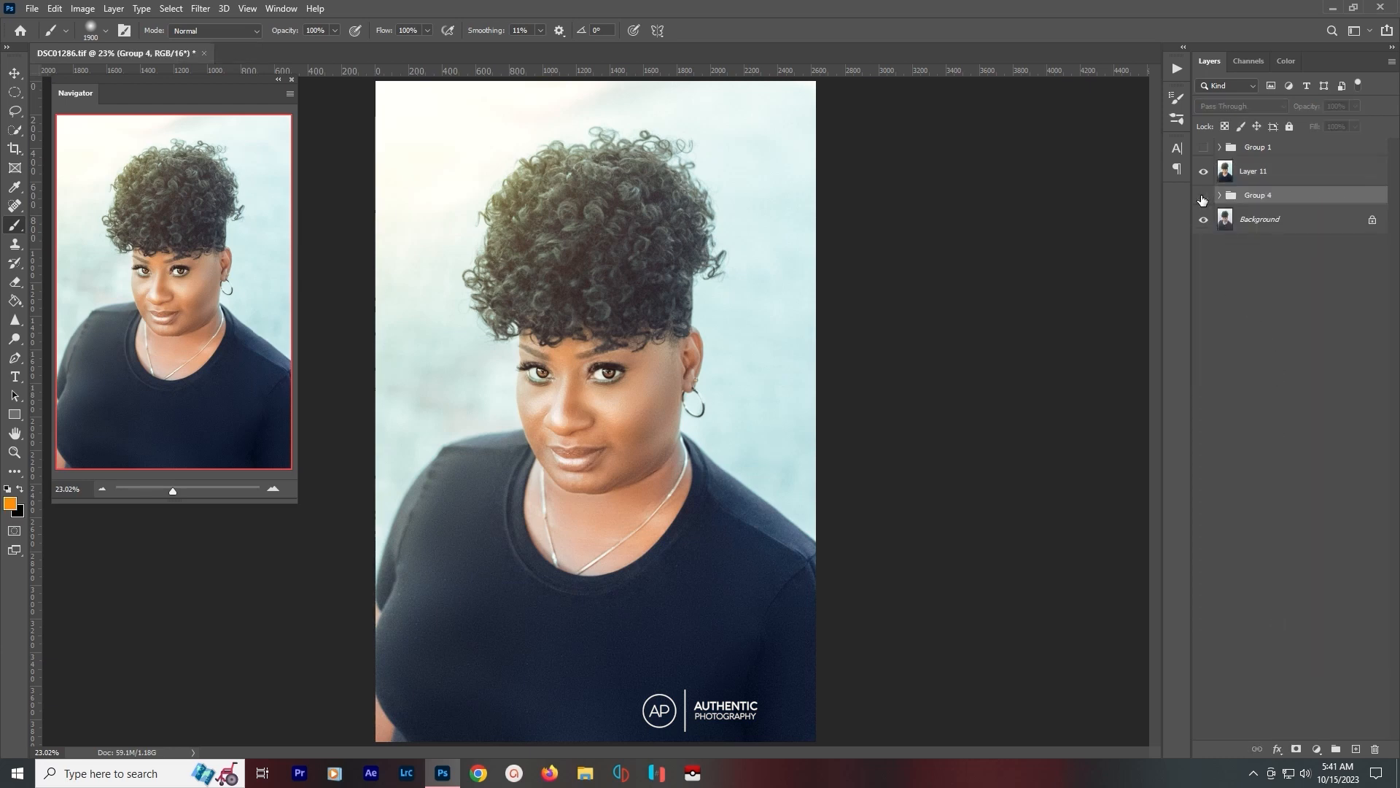
{"action": "left_click", "coordinate": [1204, 172]}
{"action": "left_click", "coordinate": [1203, 173]}
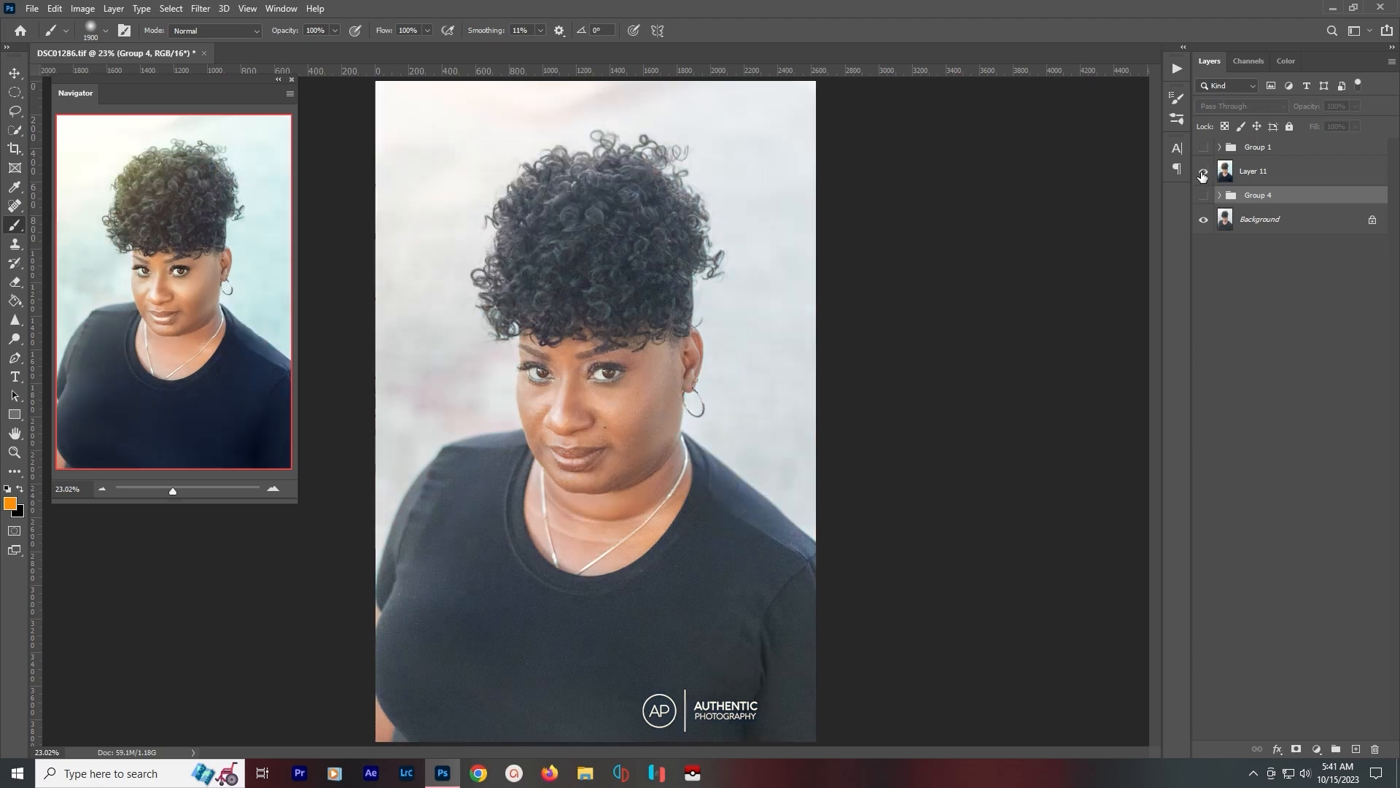
{"action": "left_click", "coordinate": [1204, 174]}
{"action": "left_click", "coordinate": [1203, 173]}
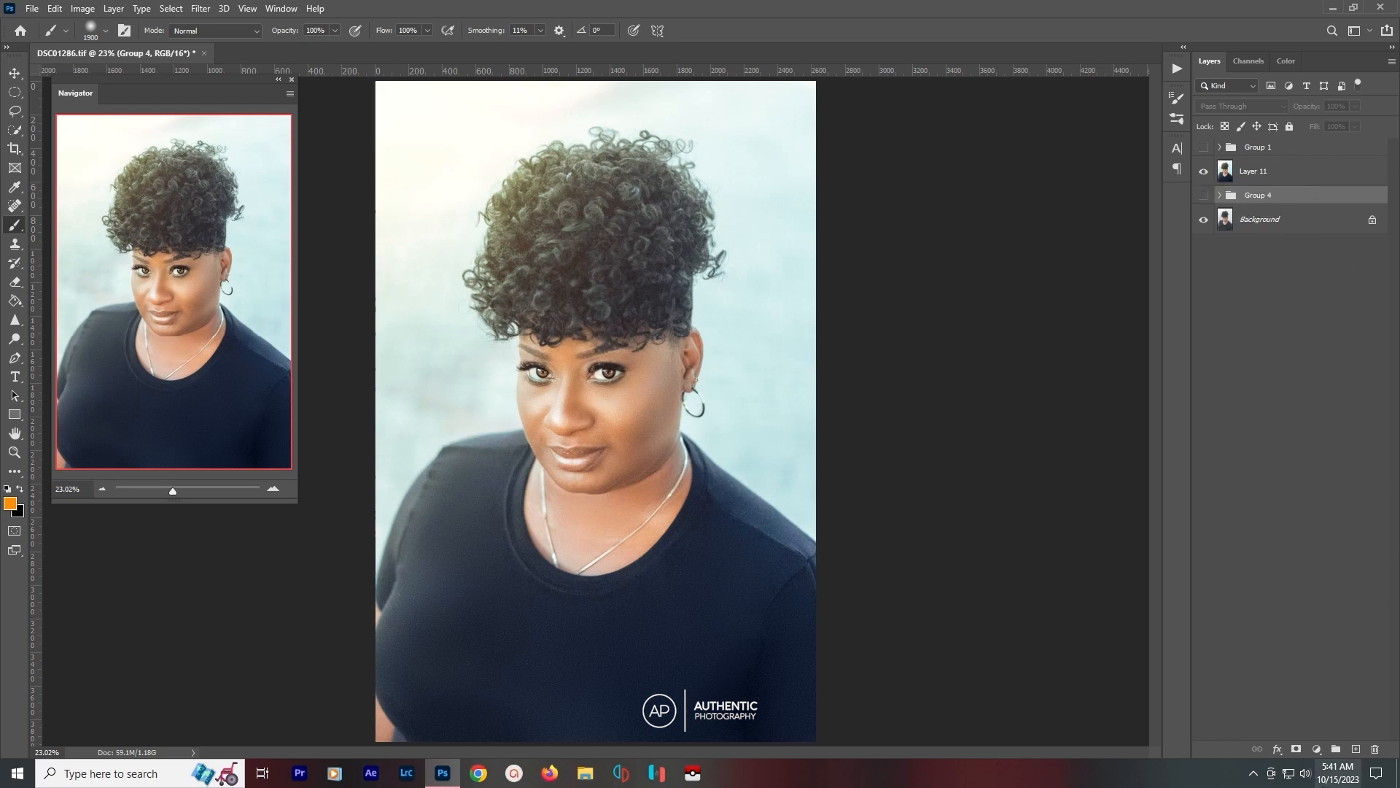
Paint a broad 00c0ff blue band across the lower portrait on a new layer, and place that layer above Layer 11.
{"action": "left_click", "coordinate": [1354, 749]}
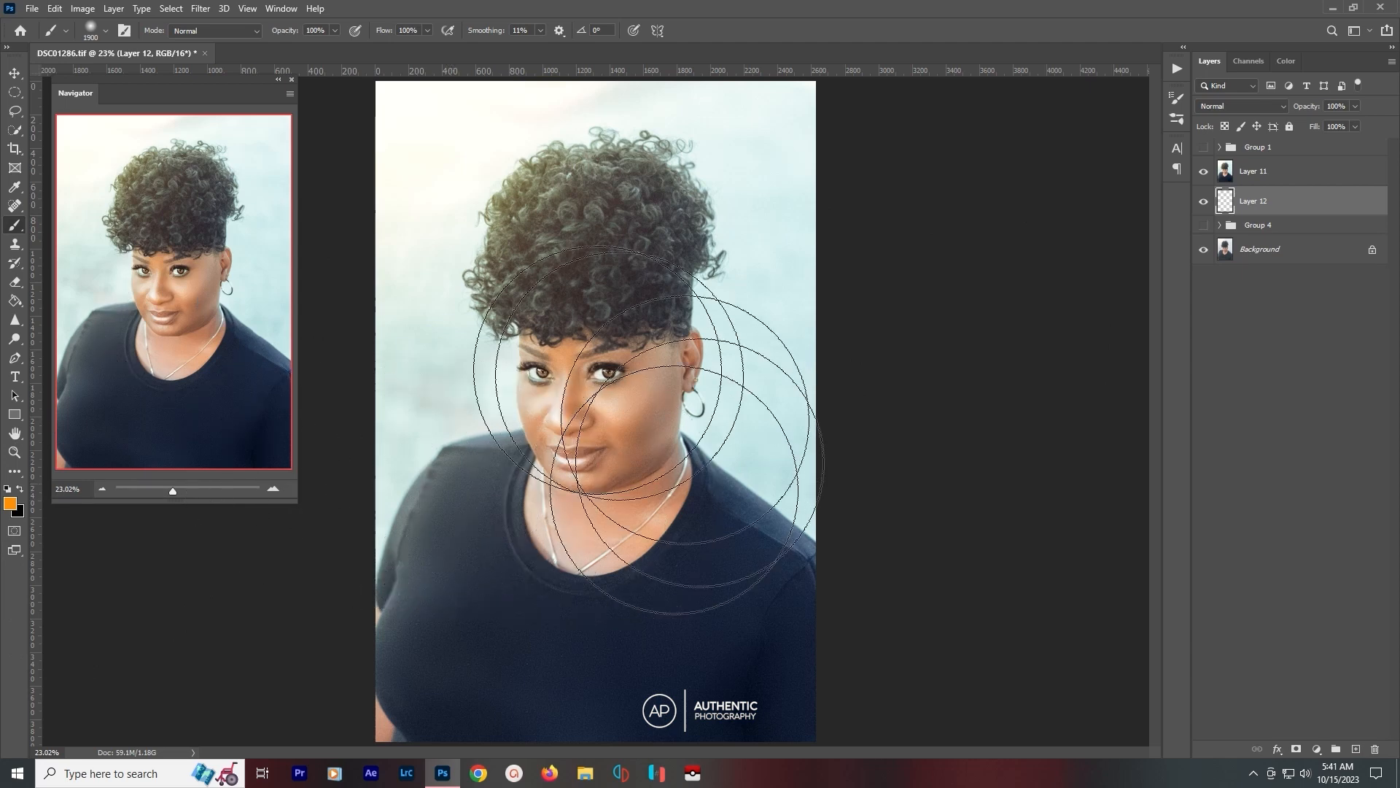
{"action": "left_click", "coordinate": [11, 506]}
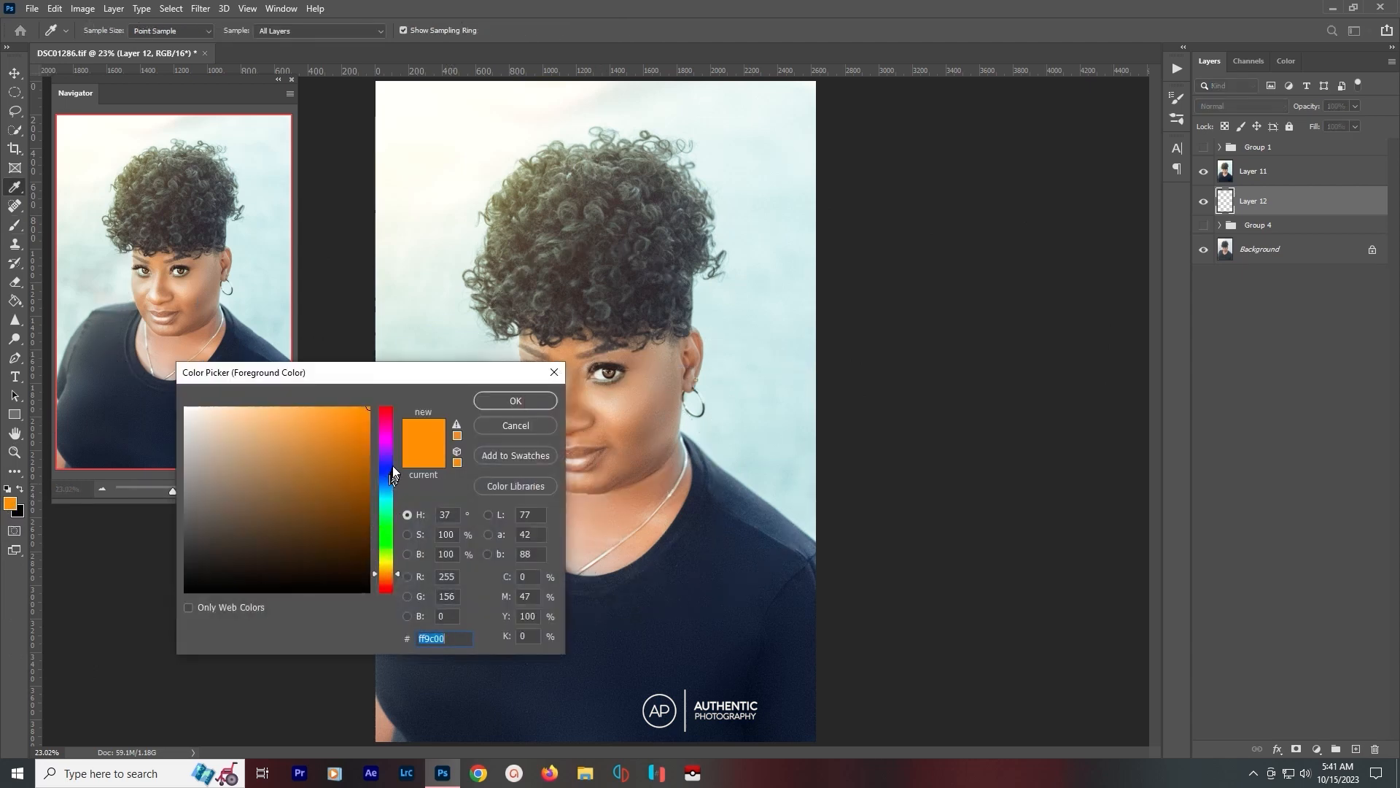
{"action": "left_click_drag", "start_coordinate": [390, 483], "coordinate": [389, 494]}
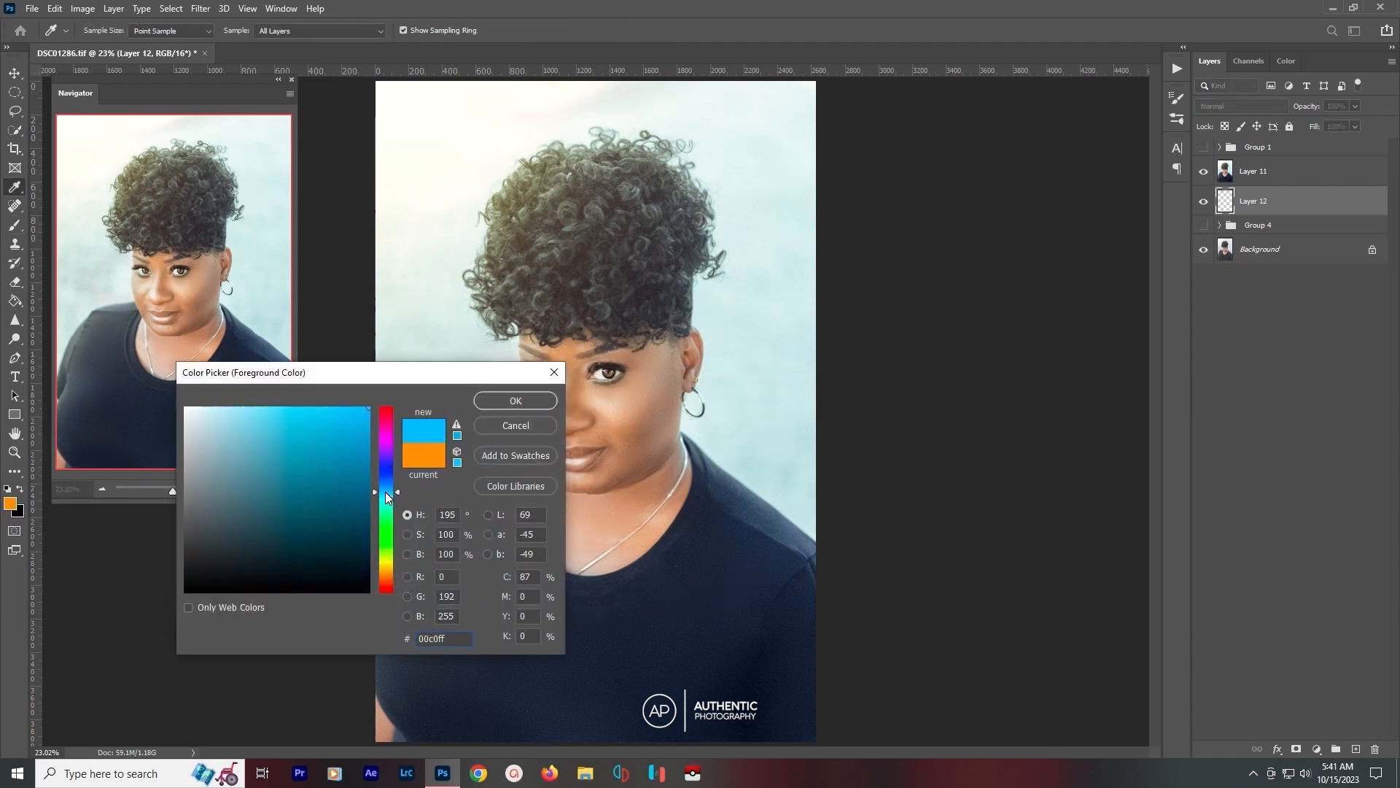
{"action": "left_click", "coordinate": [516, 401]}
{"action": "left_click_drag", "start_coordinate": [406, 660], "coordinate": [781, 660]}
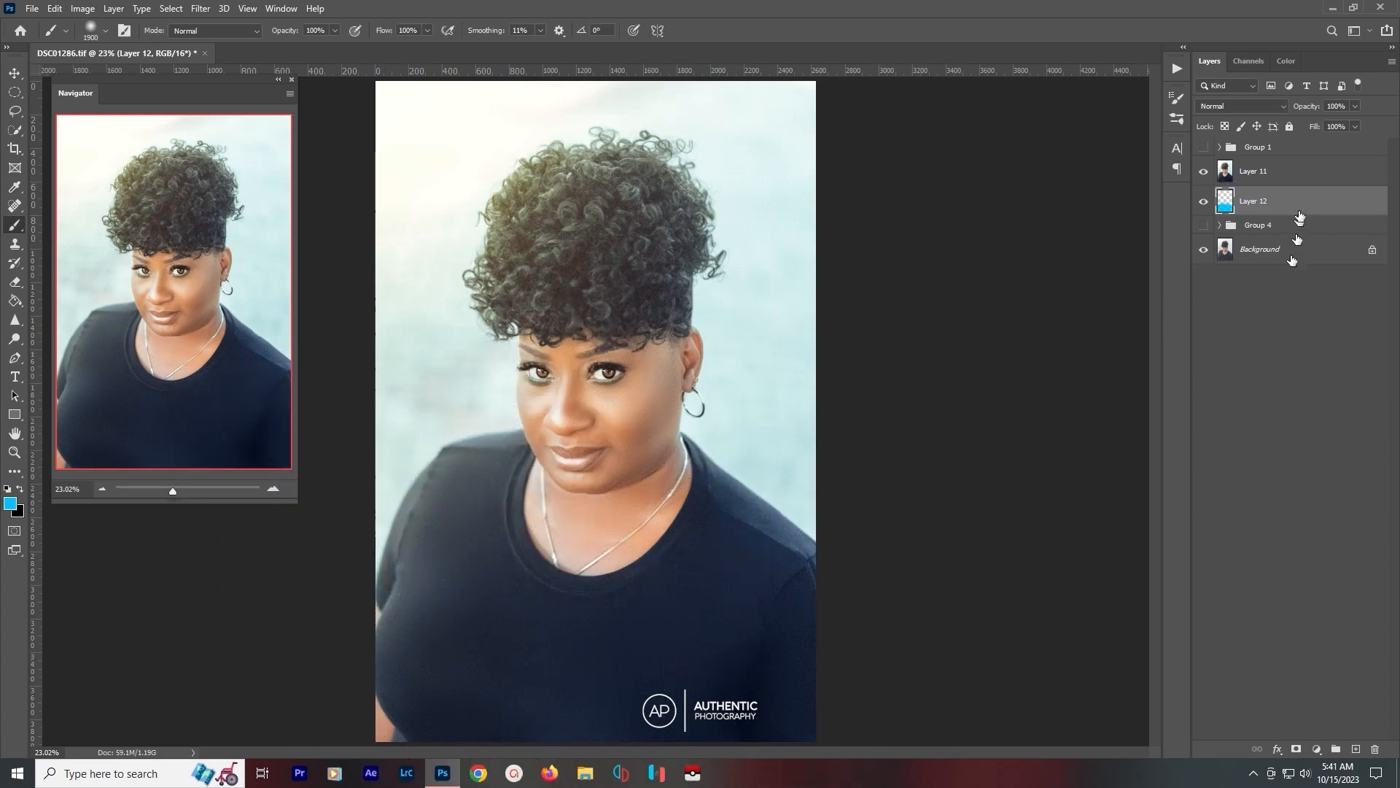
{"action": "left_click_drag", "start_coordinate": [1300, 202], "coordinate": [1303, 162]}
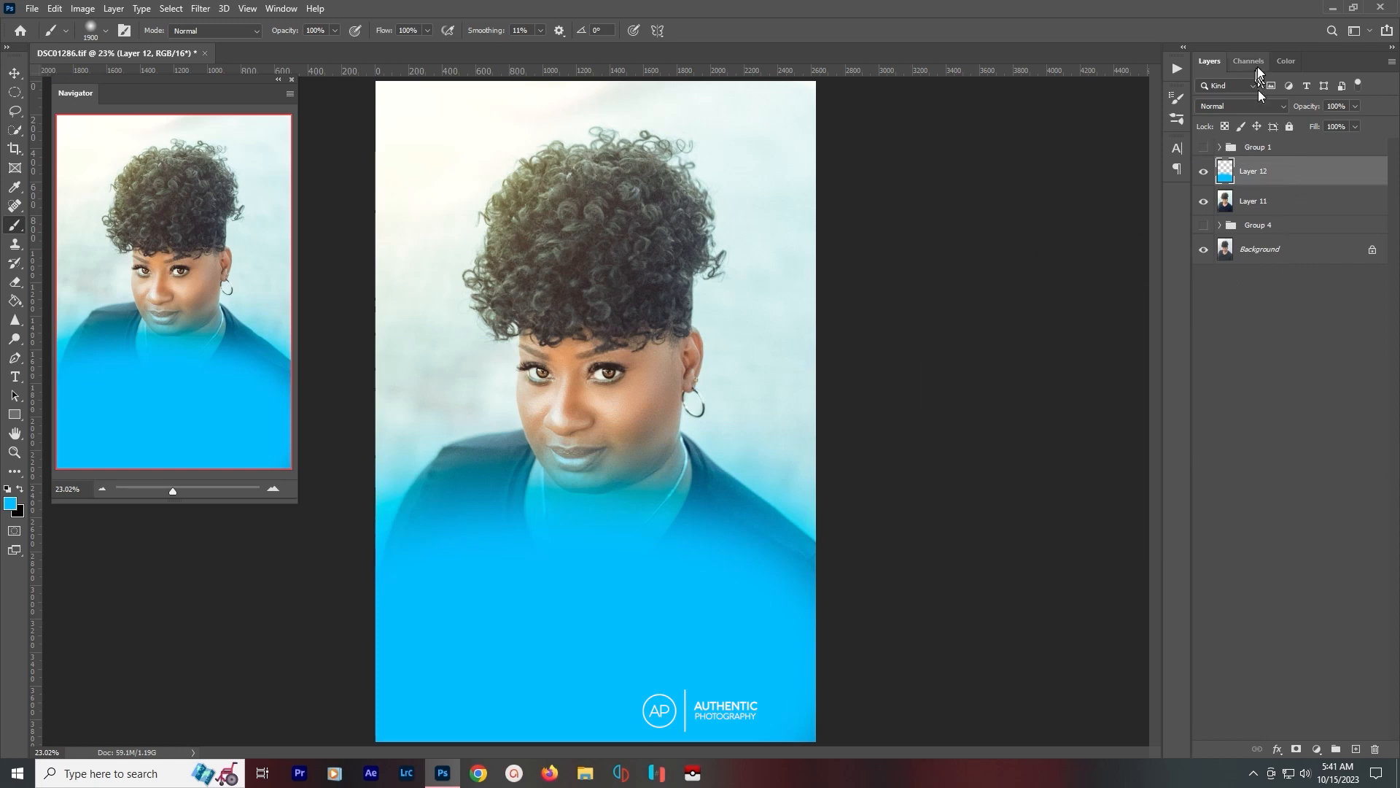
Blend the blue layer as Linear Dodge (Add) and shift its hue by +23 with Hue/Saturation.
{"action": "left_click", "coordinate": [1246, 107]}
{"action": "left_click", "coordinate": [1248, 248]}
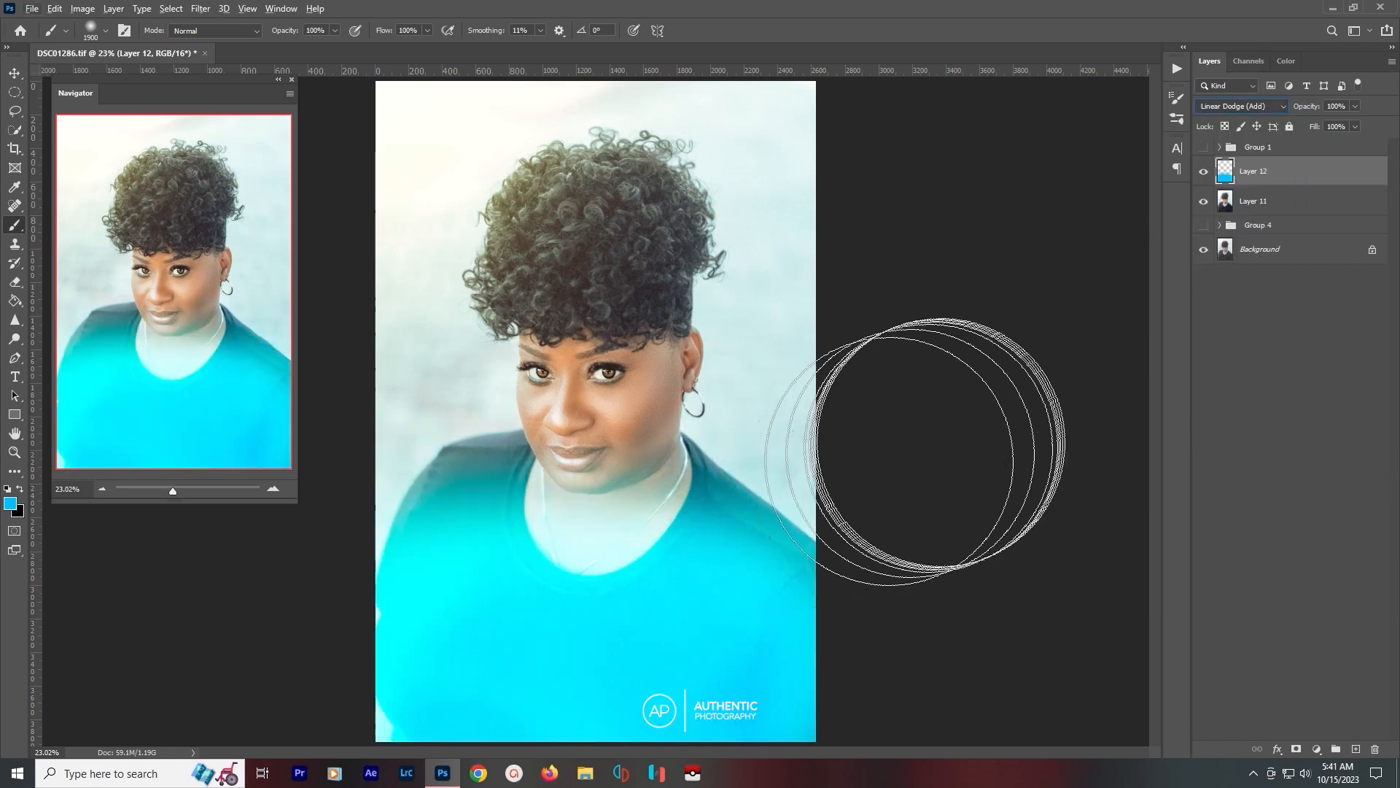
{"action": "key", "text": "ctrl+u"}
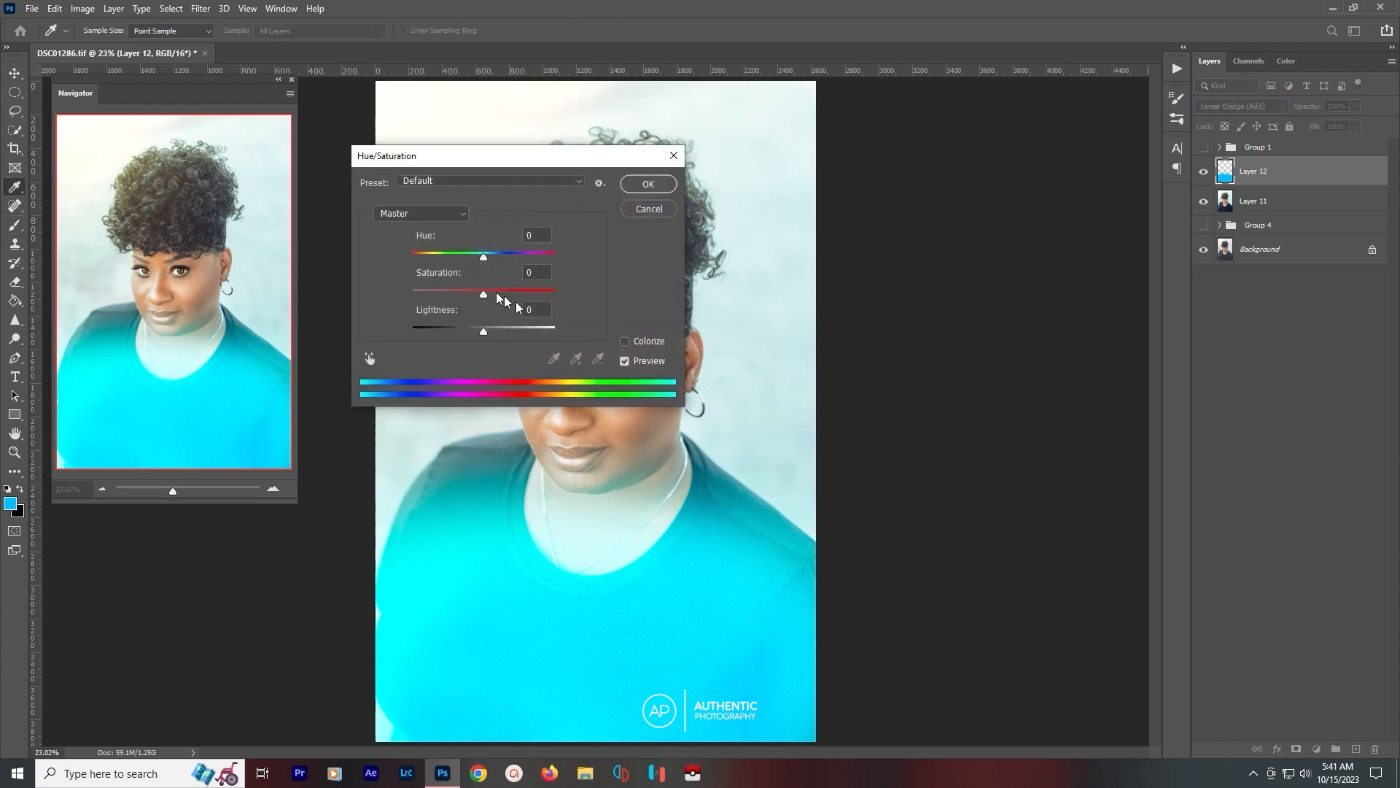
{"action": "mouse_move", "coordinate": [483, 257]}
{"action": "left_mouse_down"}
{"action": "mouse_move", "coordinate": [449, 259]}
{"action": "mouse_move", "coordinate": [502, 261]}
{"action": "left_mouse_up"}
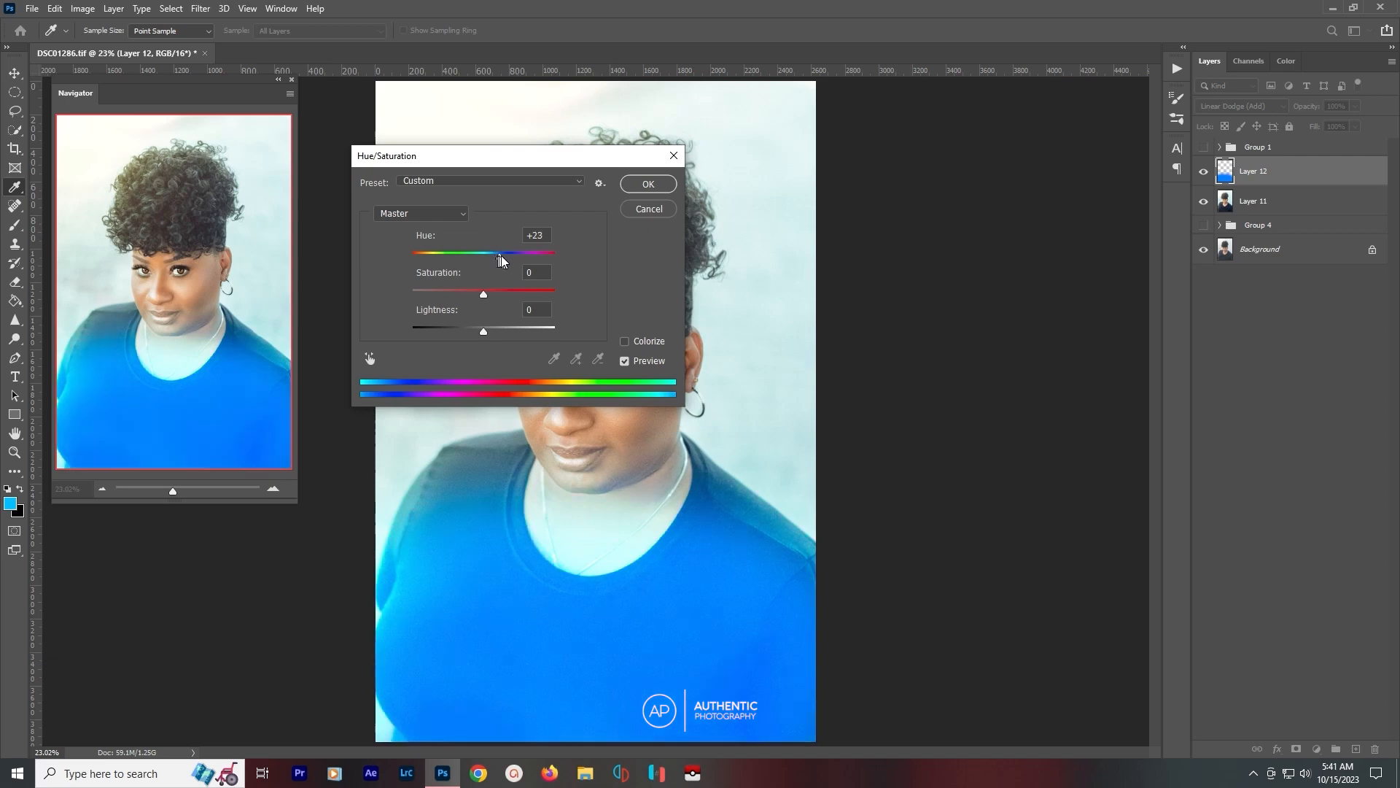
{"action": "left_click", "coordinate": [648, 183]}
Scale the blue glow on Layer 12 to about 483% and move it down so only its soft edge tints the lower portrait.
{"action": "key", "text": "b"}
{"action": "scroll", "coordinate": [952, 493], "scroll_direction": "down", "scroll_amount": 10}
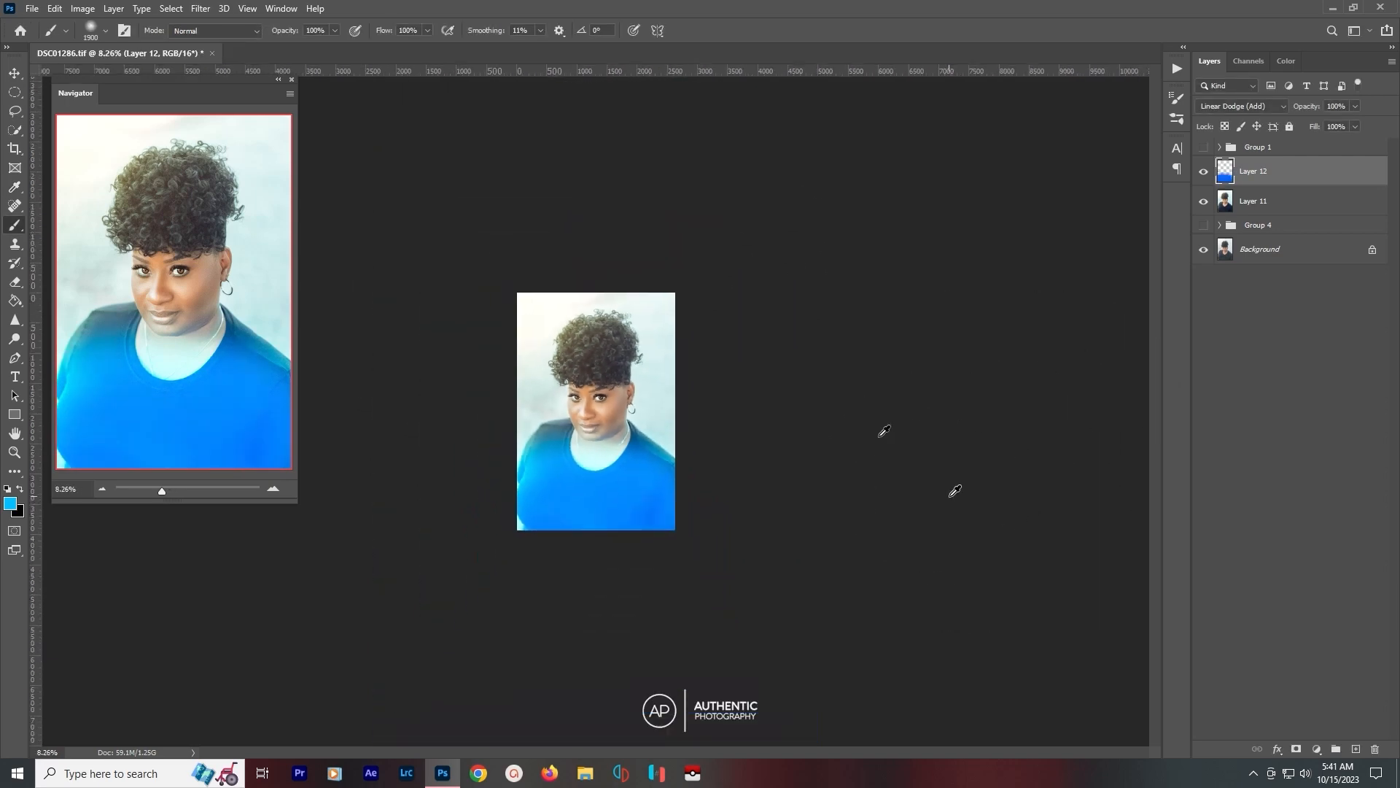
{"action": "key", "text": "ctrl+y"}
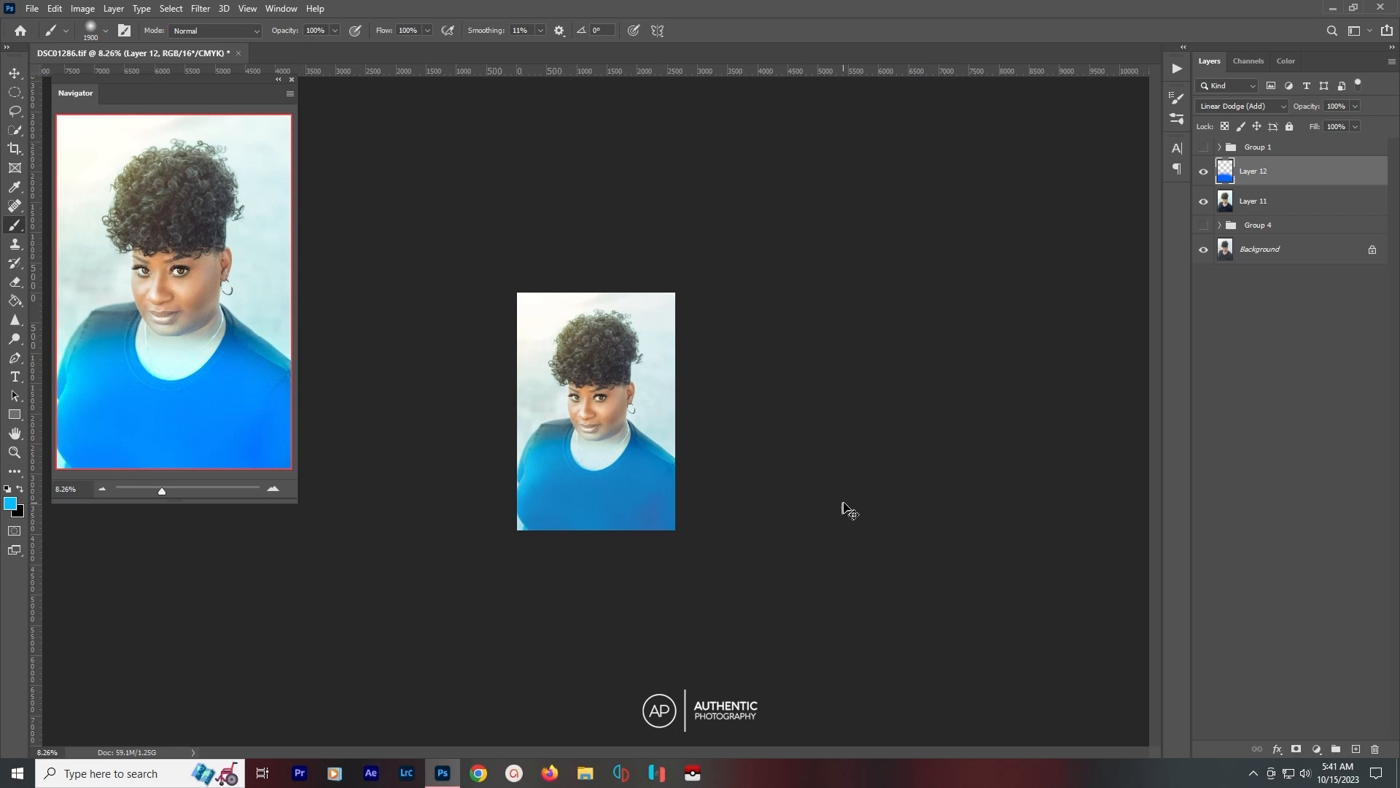
{"action": "key", "text": "ctrl+t"}
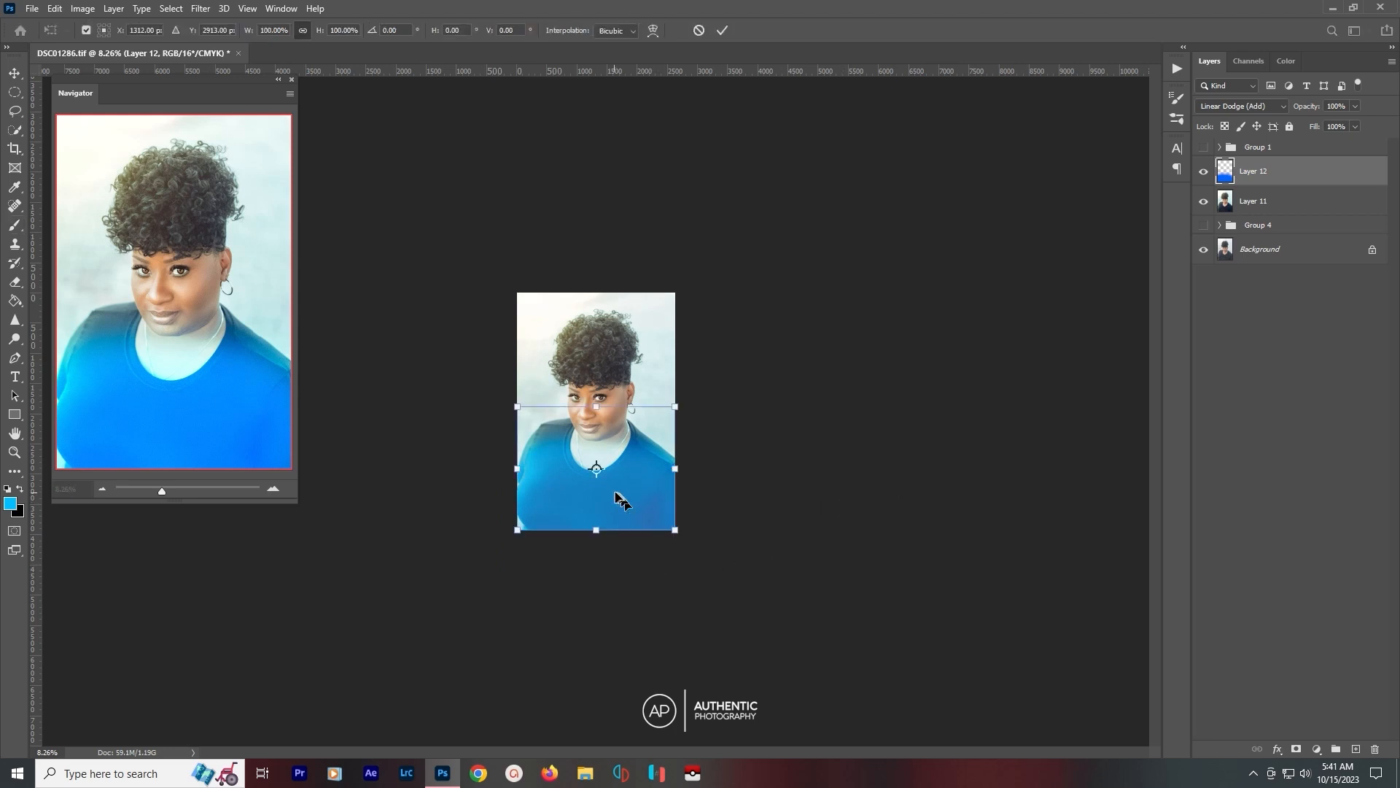
{"action": "left_click_drag", "start_coordinate": [676, 468], "coordinate": [1115, 470]}
{"action": "left_click_drag", "start_coordinate": [955, 464], "coordinate": [766, 639]}
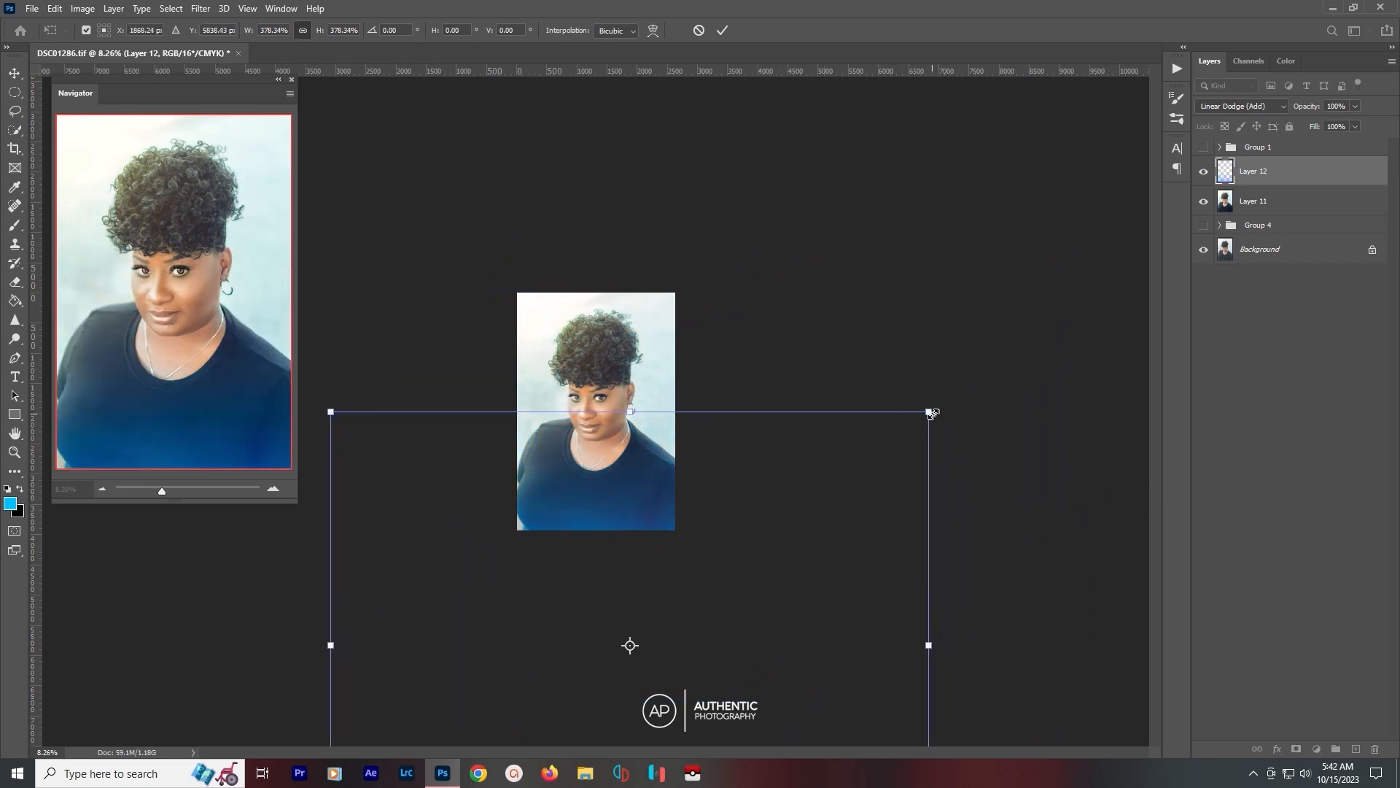
{"action": "left_click_drag", "start_coordinate": [930, 411], "coordinate": [1078, 334]}
{"action": "left_click_drag", "start_coordinate": [959, 334], "coordinate": [828, 516]}
{"action": "key", "text": "Return"}
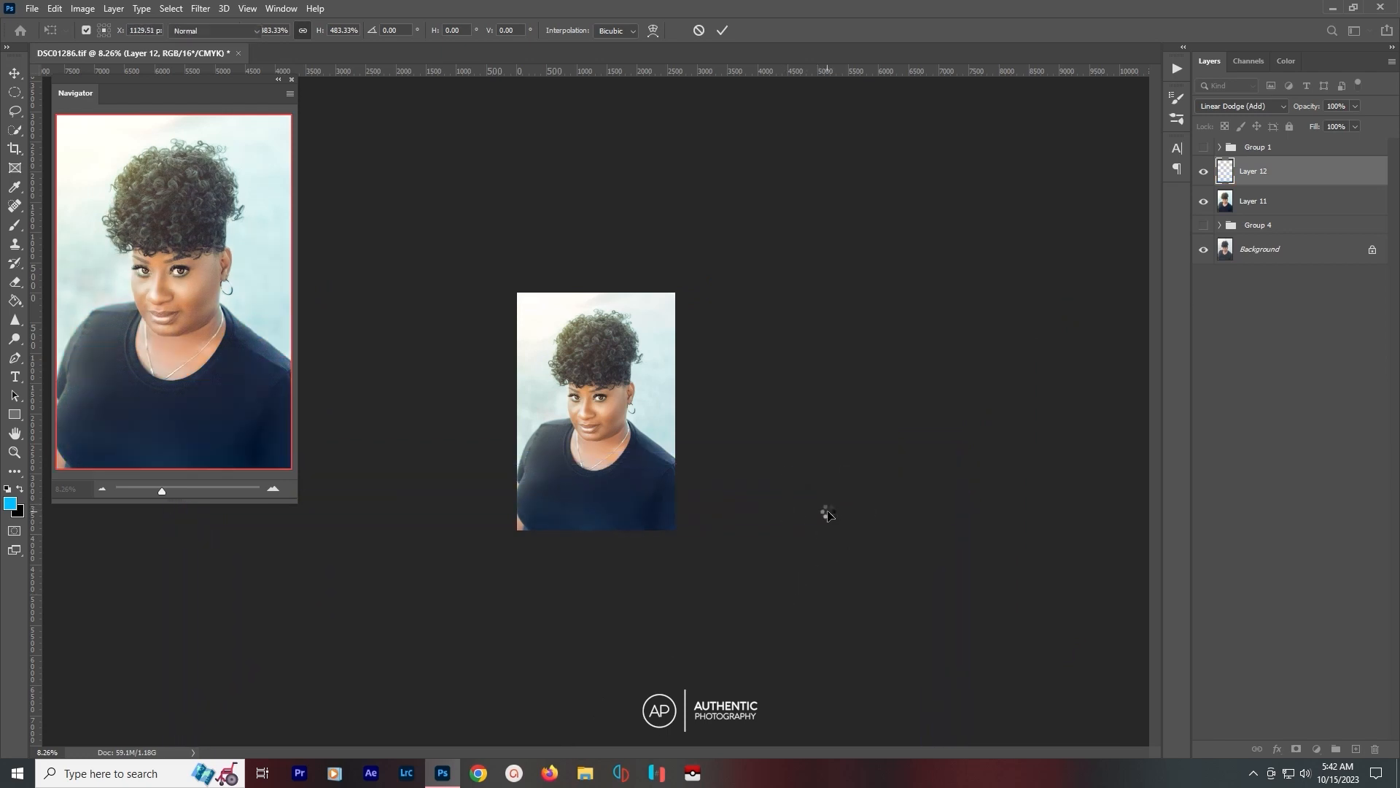
Lower the opacity of the blue glow on Layer 12 to 45%.
{"action": "key", "text": "ctrl+0"}
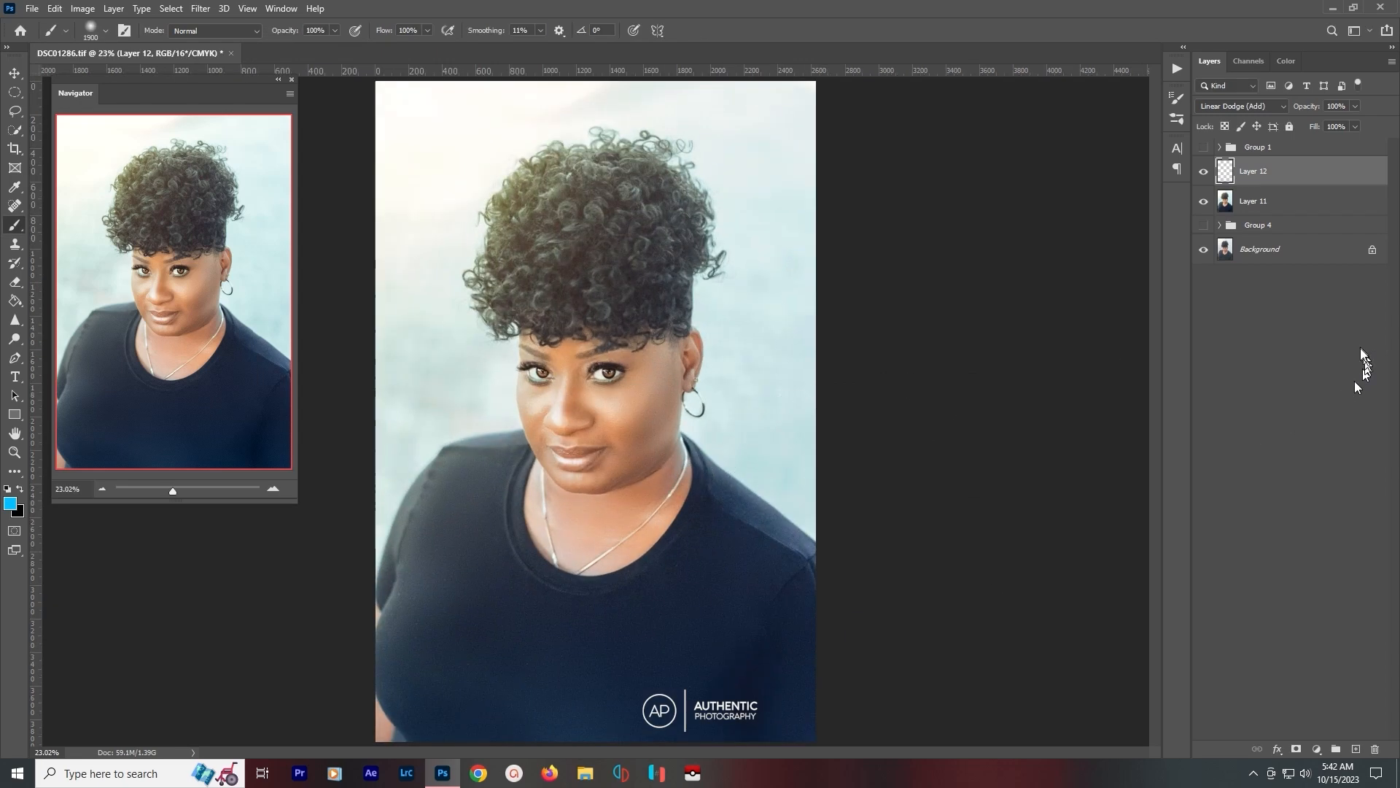
{"action": "left_click", "coordinate": [1348, 107]}
{"action": "type", "text": "45"}
{"action": "key", "text": "Return"}
Add a Gradient Fill layer above Layer 12 using the orange-to-pink Neutrals preset, with Linear style, 90° angle and 100% scale.
{"action": "left_click", "coordinate": [1317, 749]}
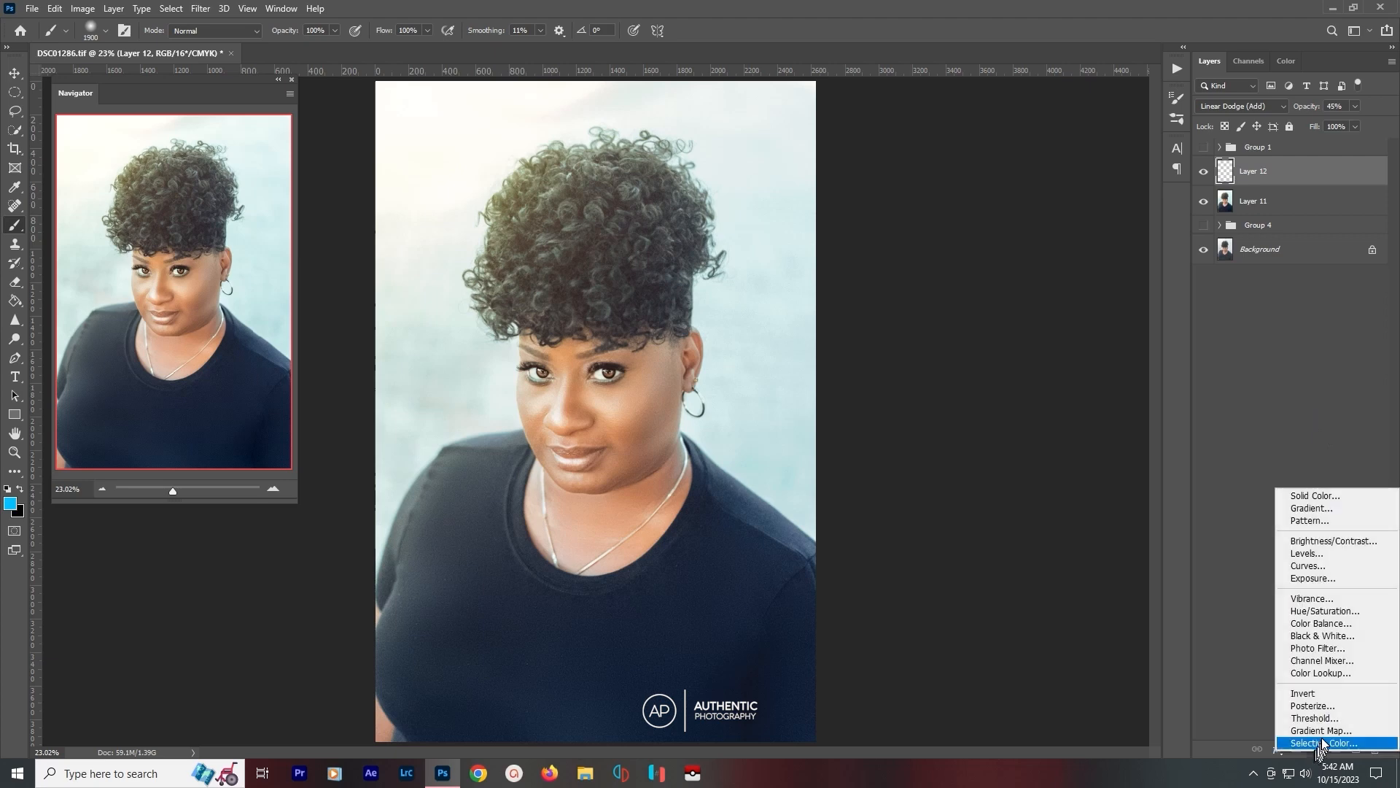
{"action": "left_click", "coordinate": [1346, 510]}
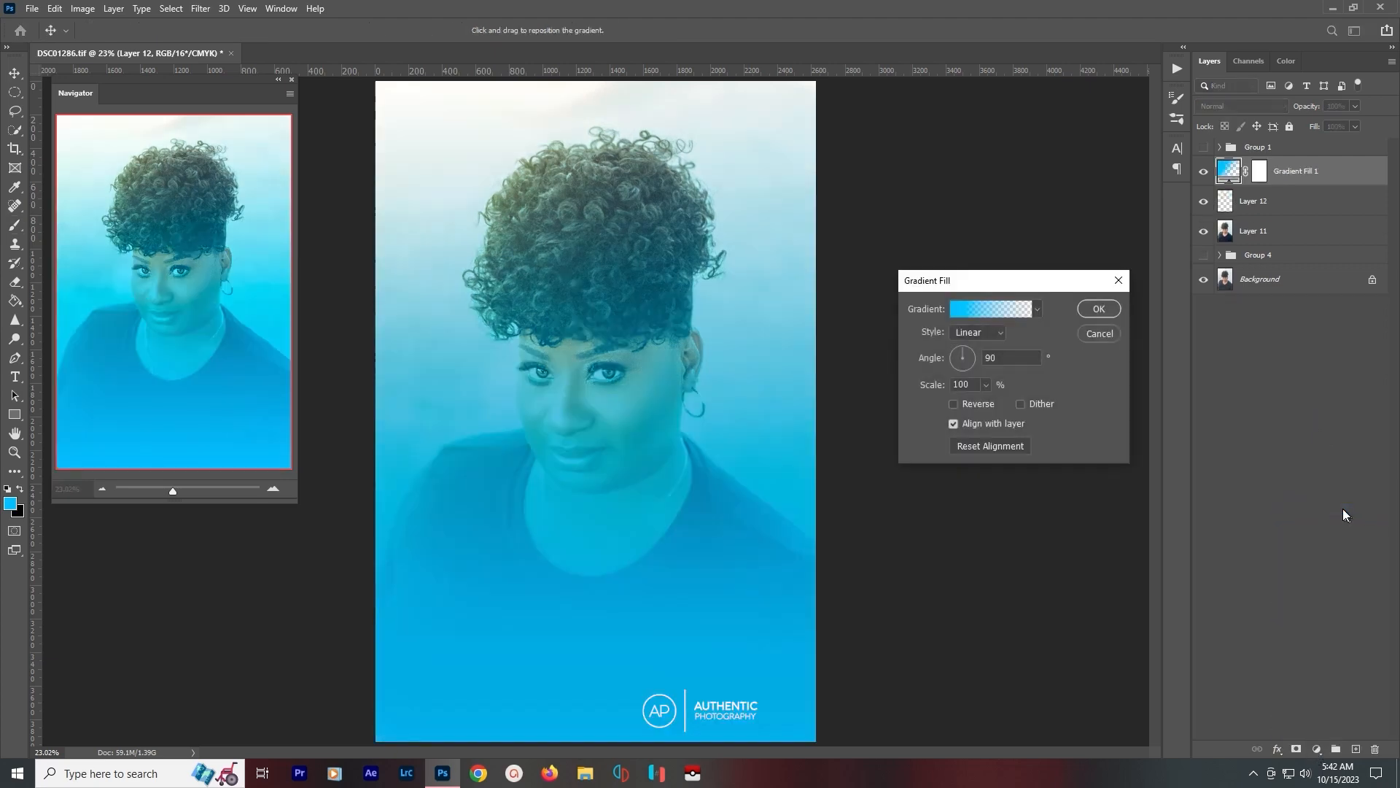
{"action": "left_click", "coordinate": [1035, 312]}
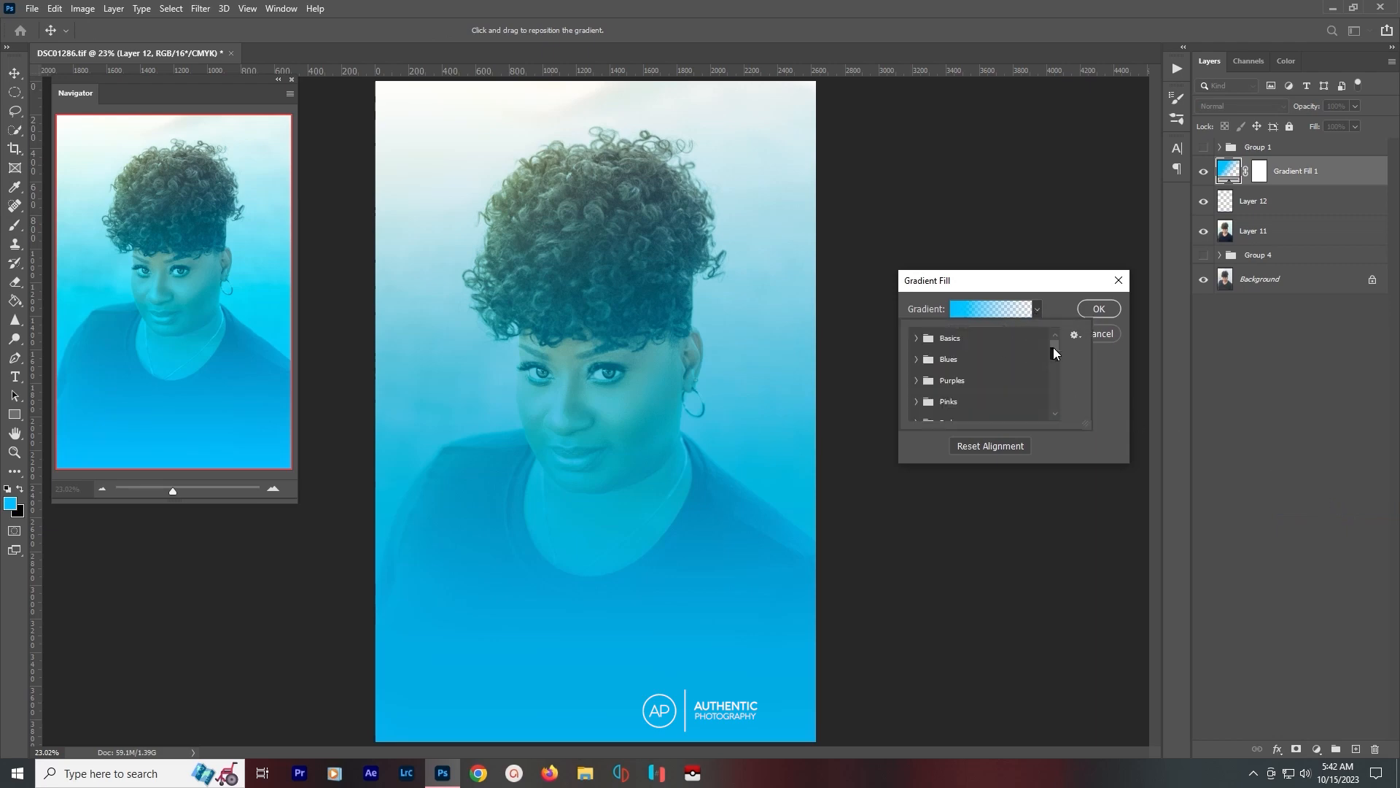
{"action": "left_click_drag", "start_coordinate": [1053, 347], "coordinate": [1055, 379]}
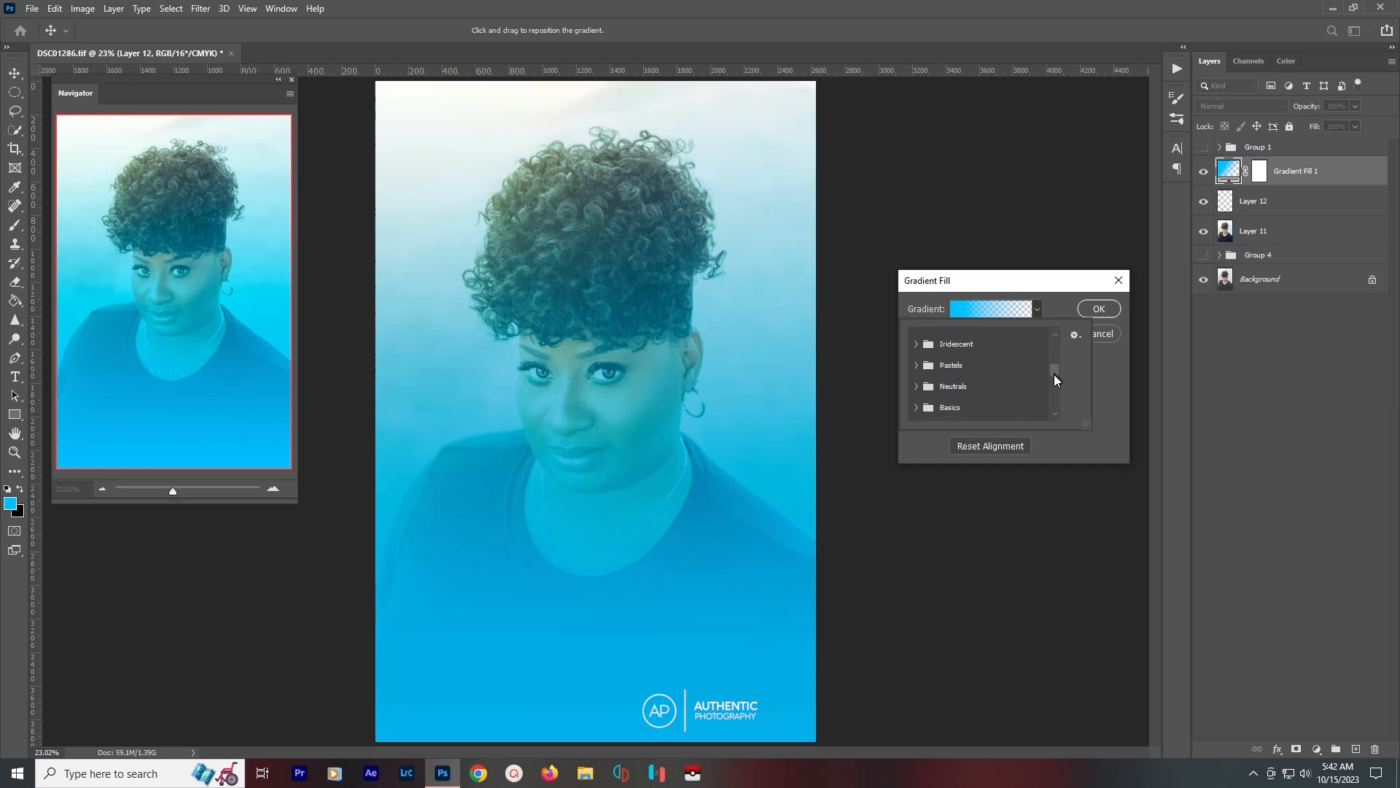
{"action": "left_click", "coordinate": [941, 385]}
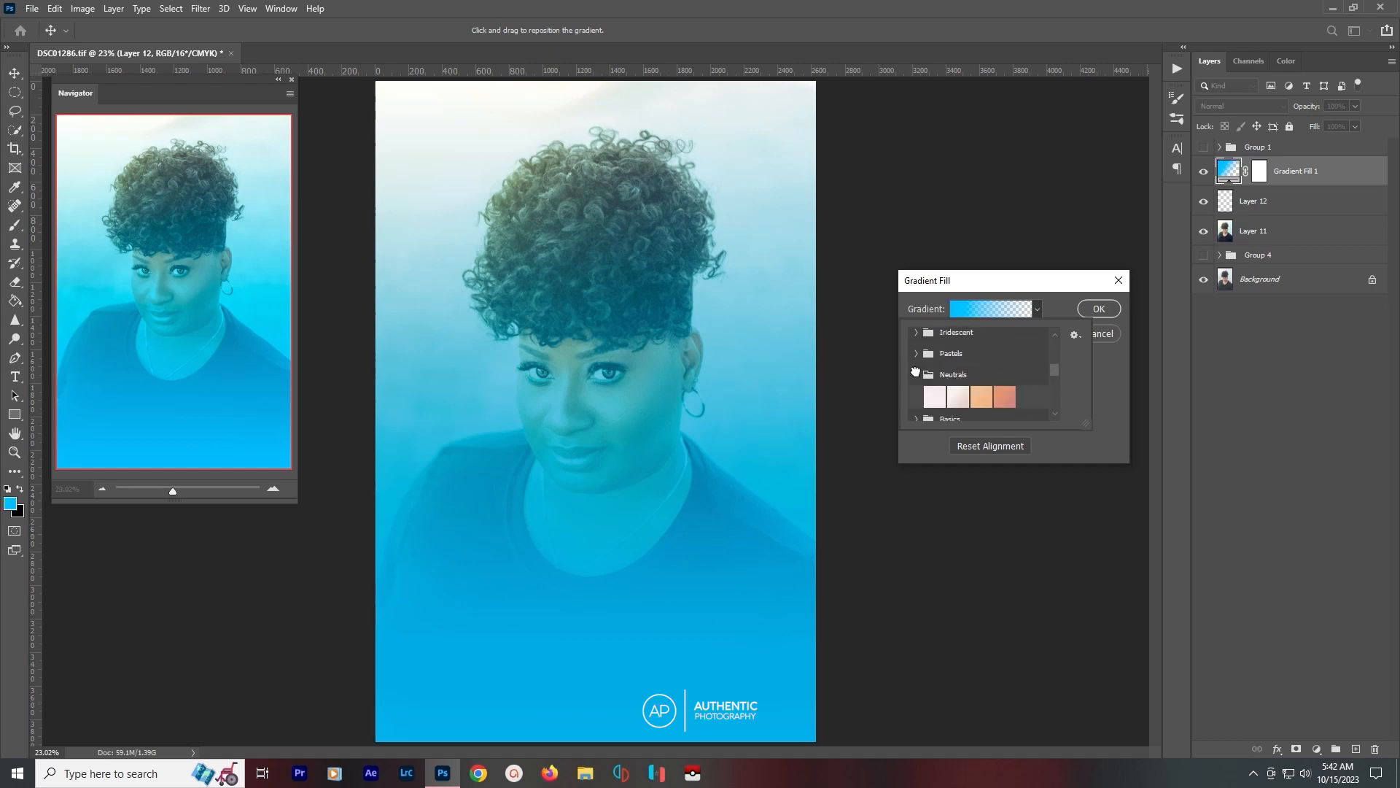
{"action": "left_click", "coordinate": [1007, 396]}
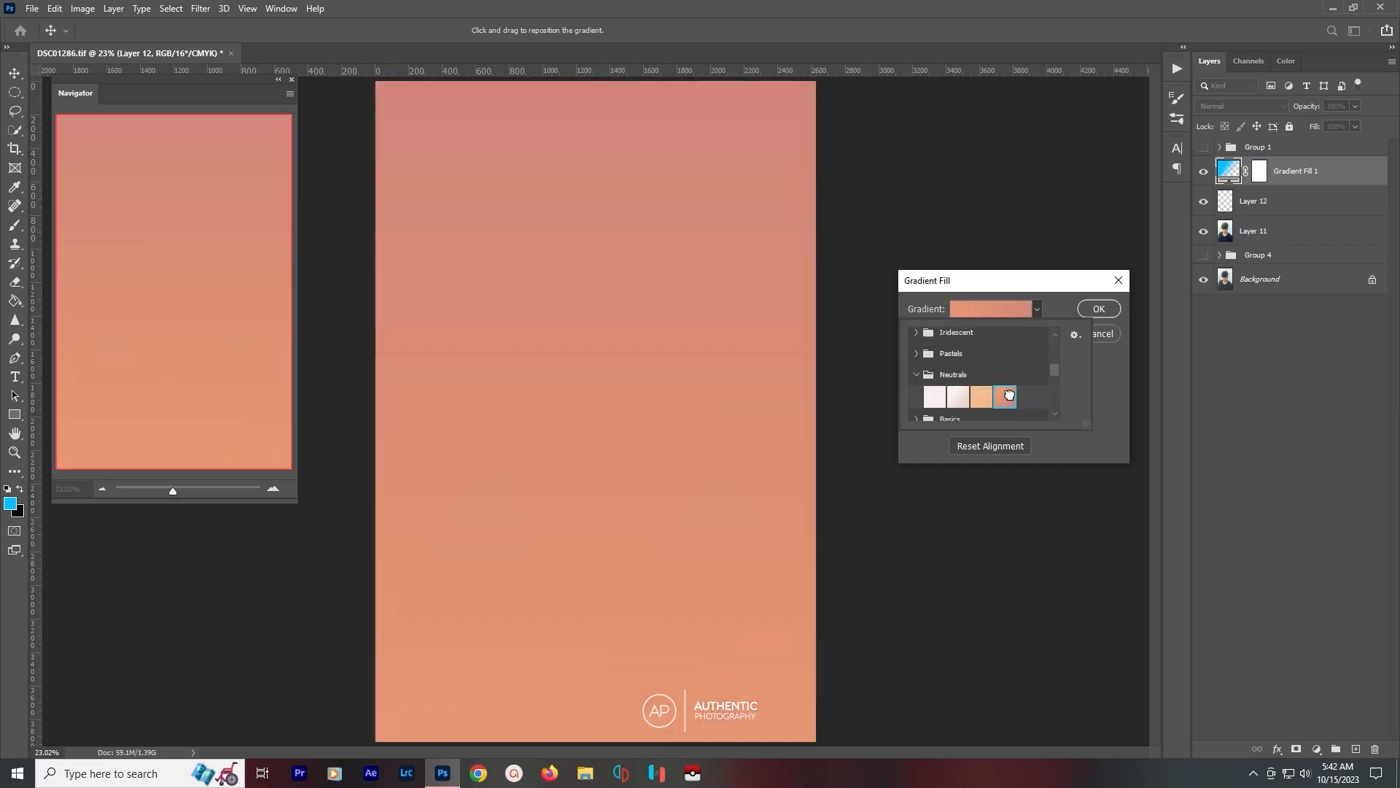
{"action": "left_click", "coordinate": [1100, 399]}
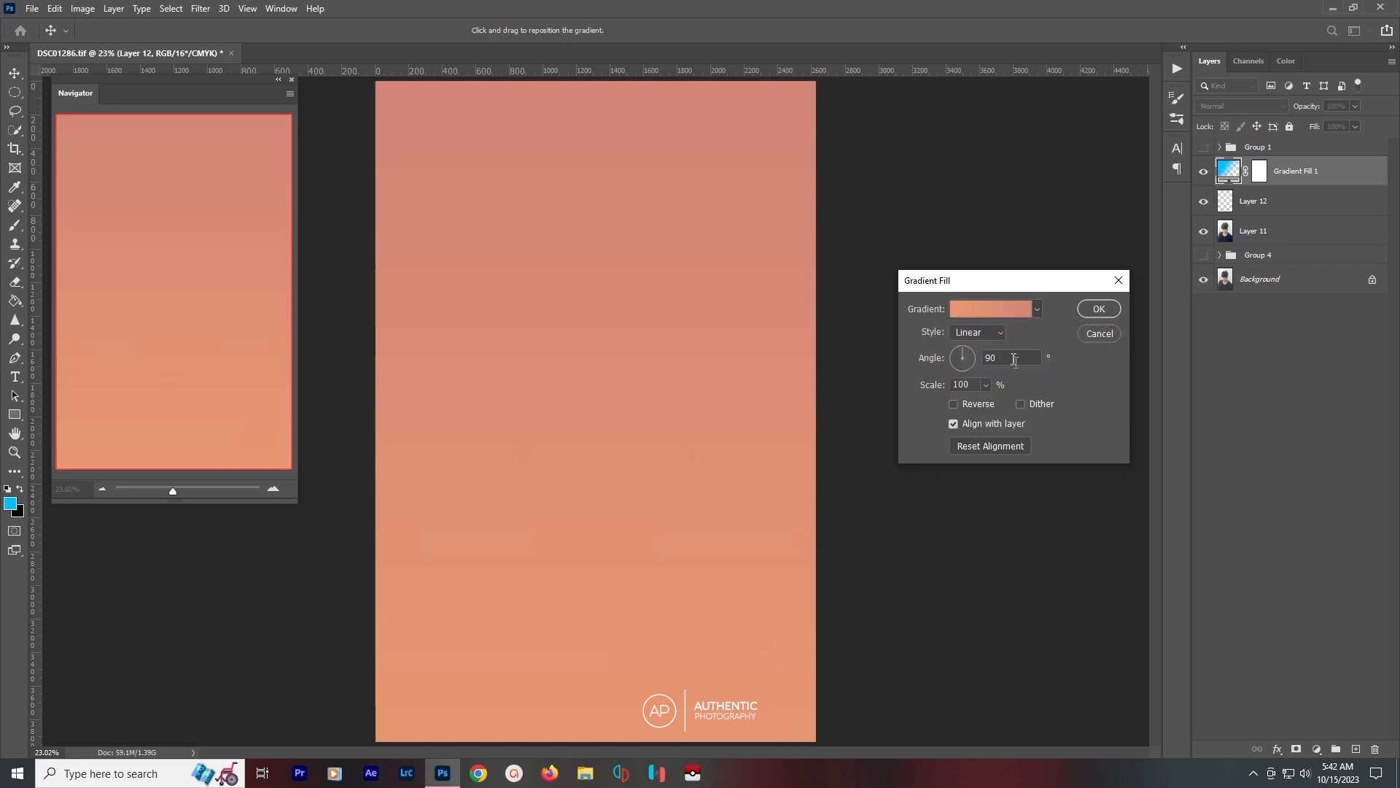
{"action": "left_click", "coordinate": [1000, 334]}
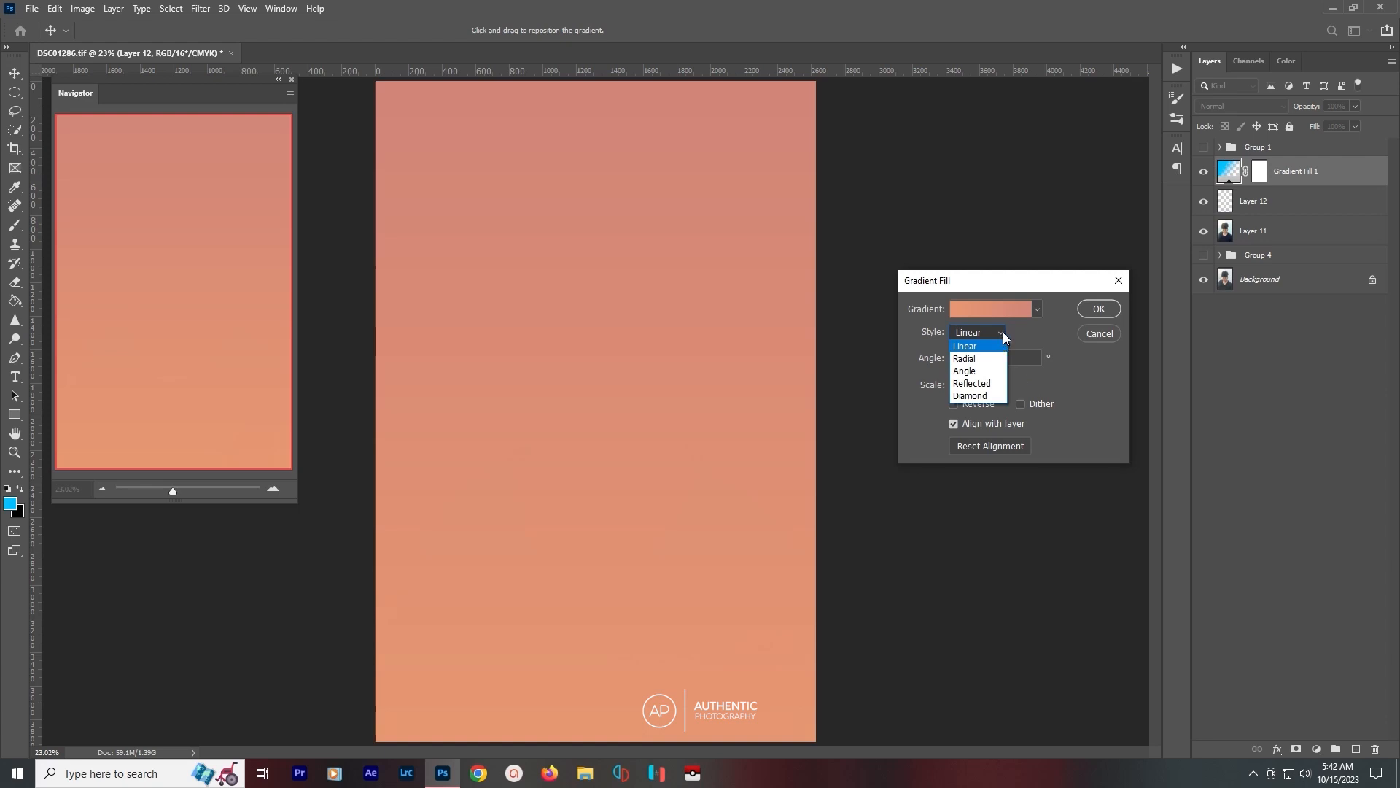
{"action": "left_click", "coordinate": [1004, 331]}
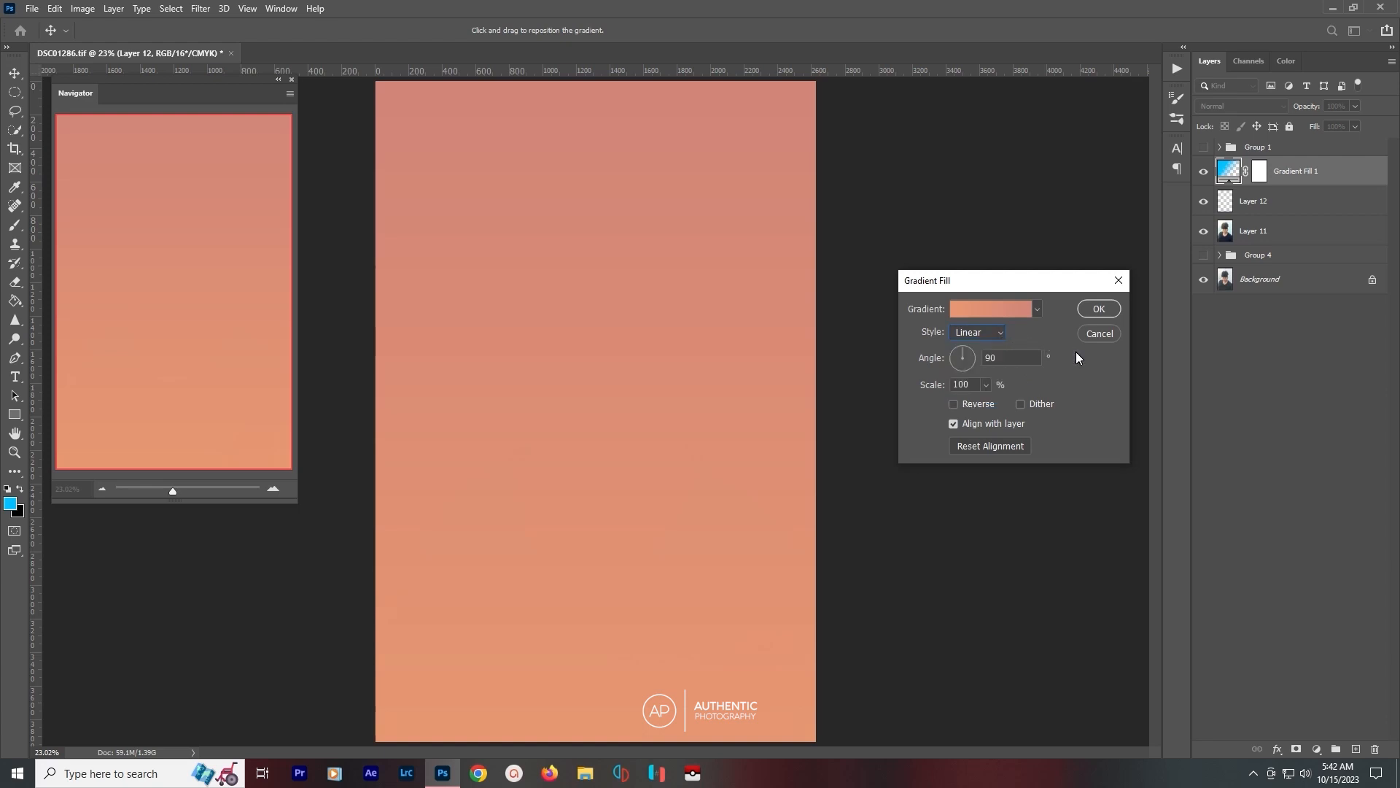
{"action": "left_click", "coordinate": [1098, 309]}
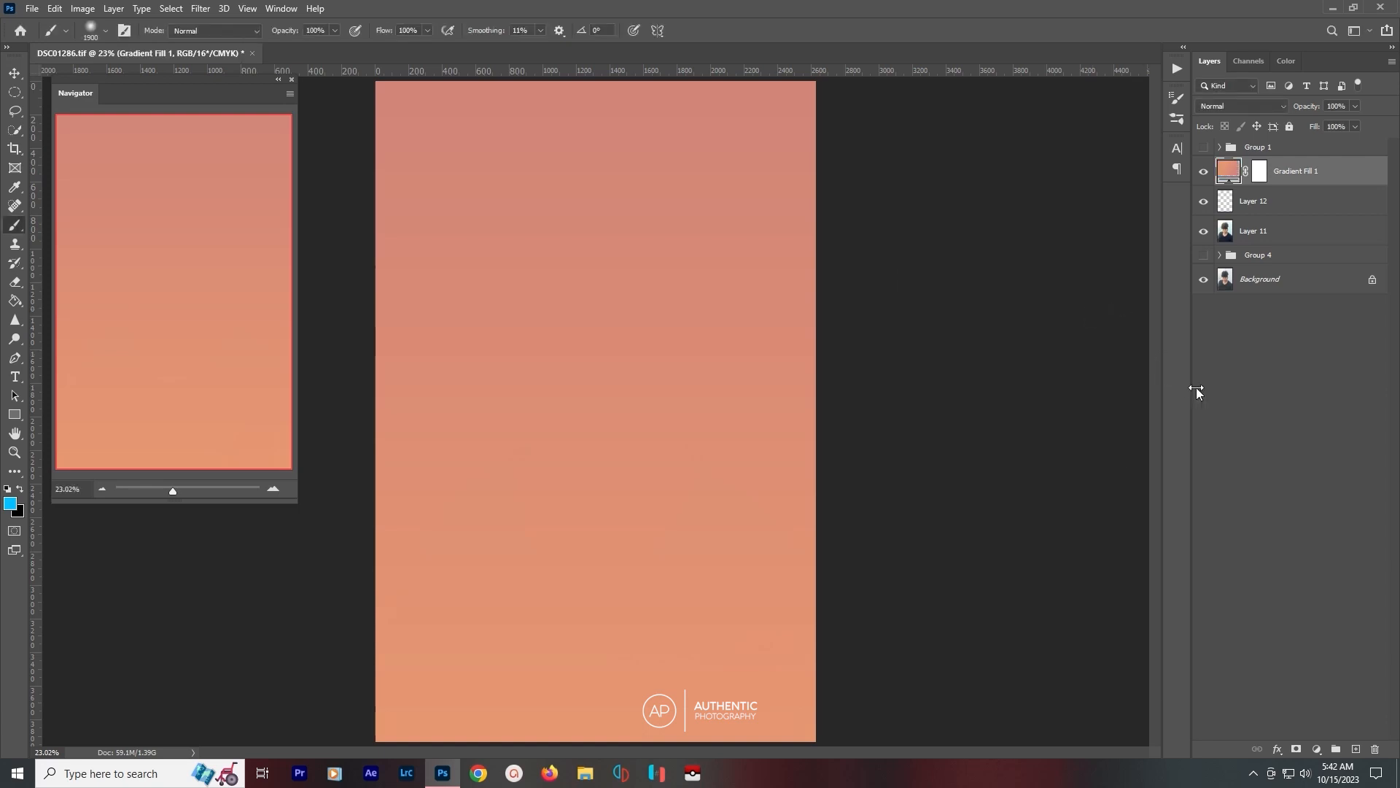
Blend the gradient fill as Soft Light and compare the portrait with and without it.
{"action": "left_click", "coordinate": [1249, 104]}
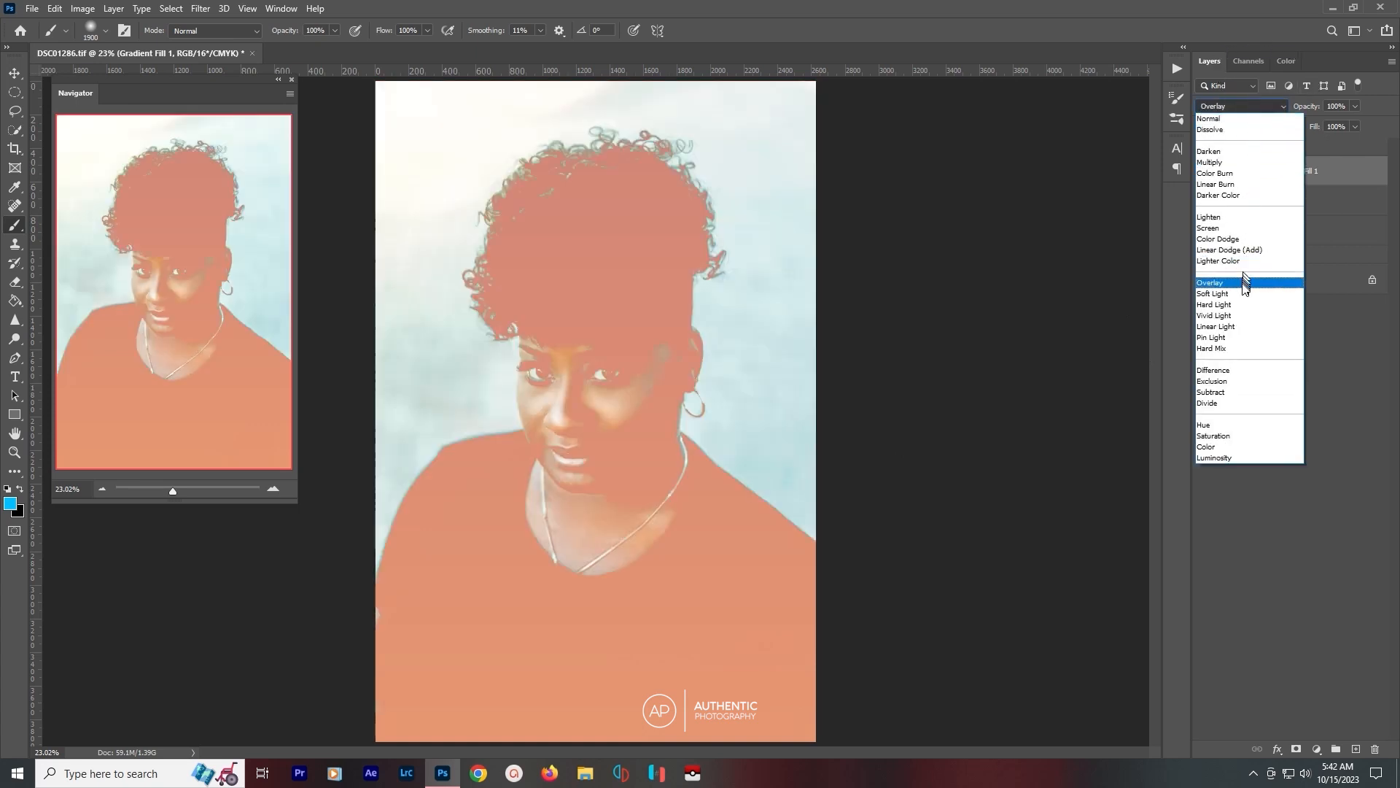
{"action": "left_click", "coordinate": [1245, 295]}
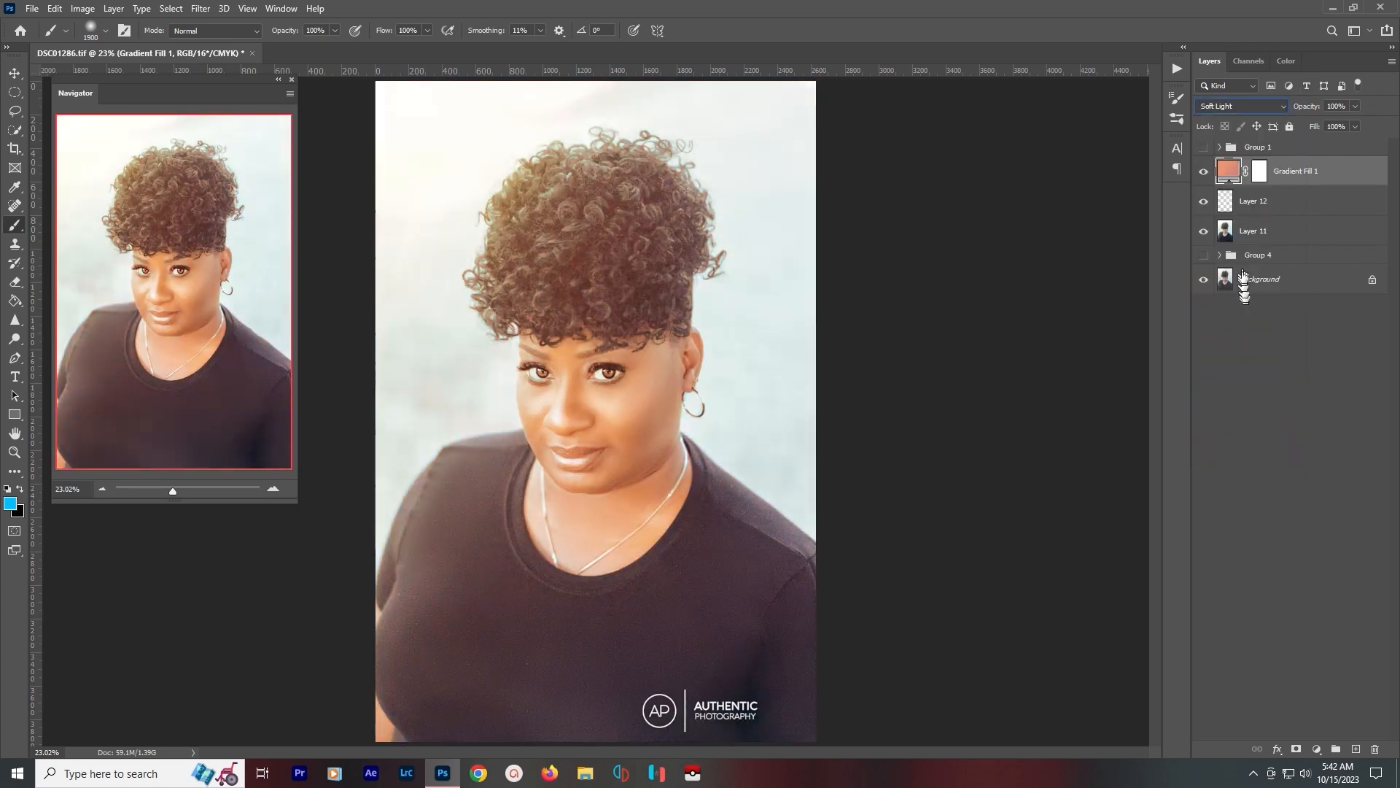
{"action": "left_click", "coordinate": [1205, 173]}
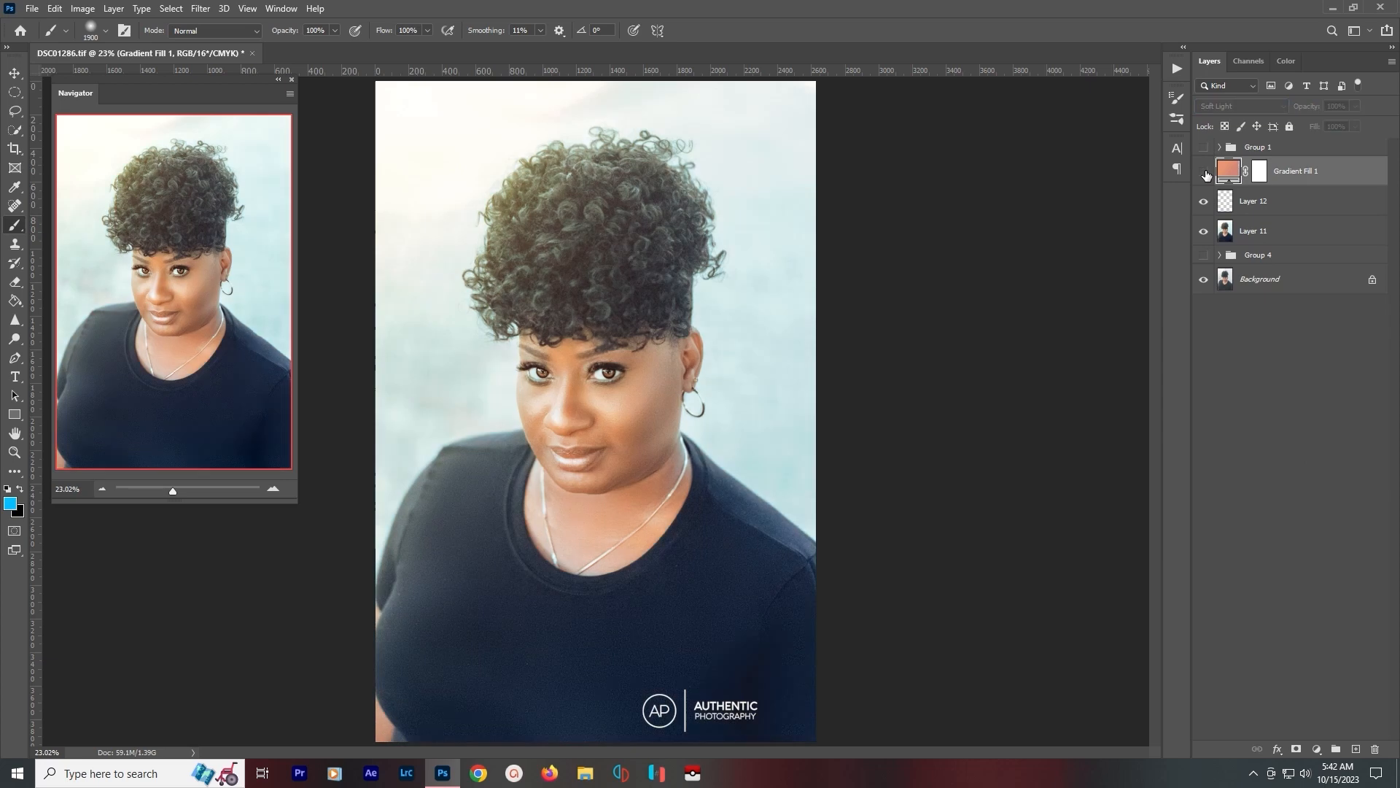
{"action": "left_click", "coordinate": [1205, 173]}
{"action": "left_click", "coordinate": [1205, 173]}
{"action": "left_click", "coordinate": [1205, 173]}
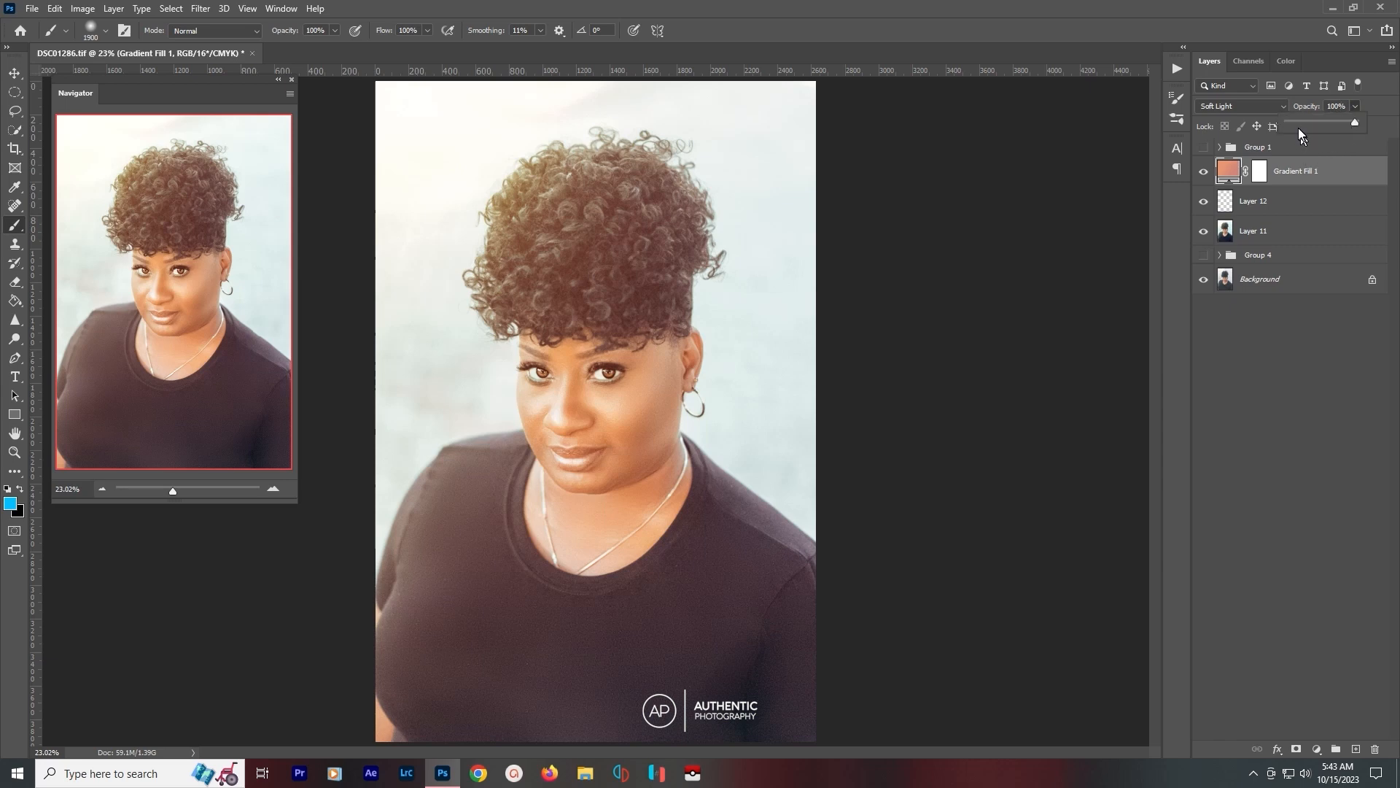
Try the gradient fill at 47% opacity, compare it on and off, and return its opacity to 100%.
{"action": "left_click_drag", "start_coordinate": [1295, 123], "coordinate": [1288, 124]}
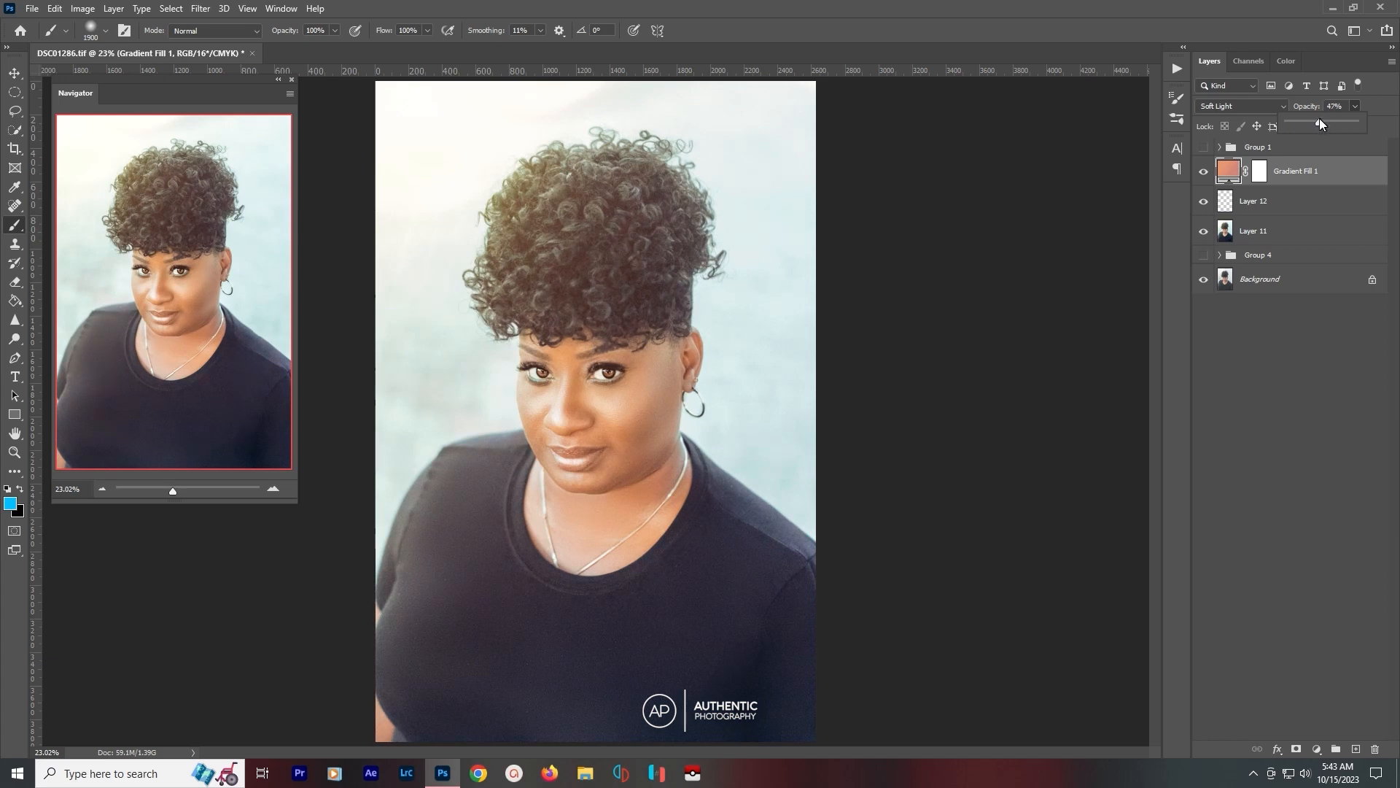
{"action": "left_click", "coordinate": [1309, 337]}
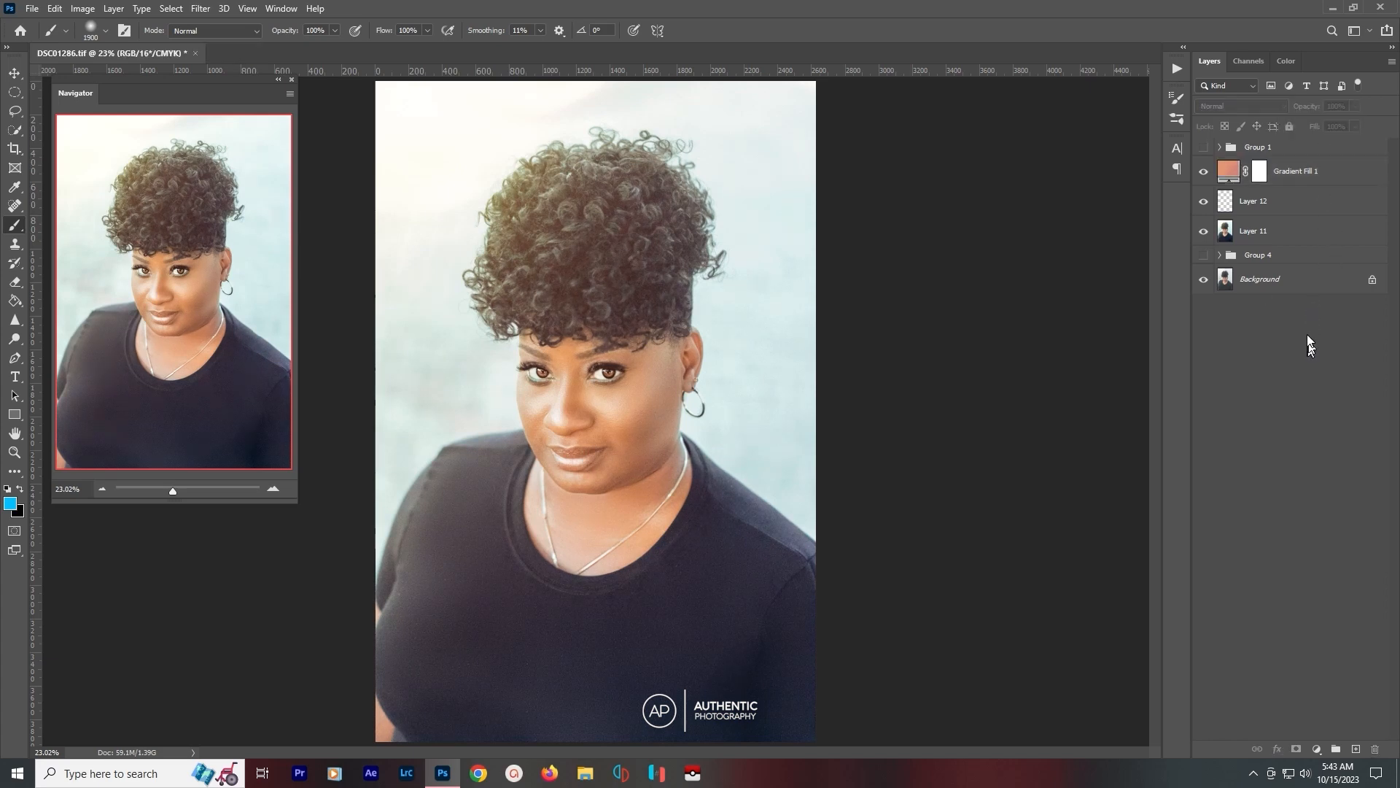
{"action": "left_click", "coordinate": [1205, 174]}
{"action": "left_click", "coordinate": [1205, 174]}
{"action": "left_click", "coordinate": [1299, 170]}
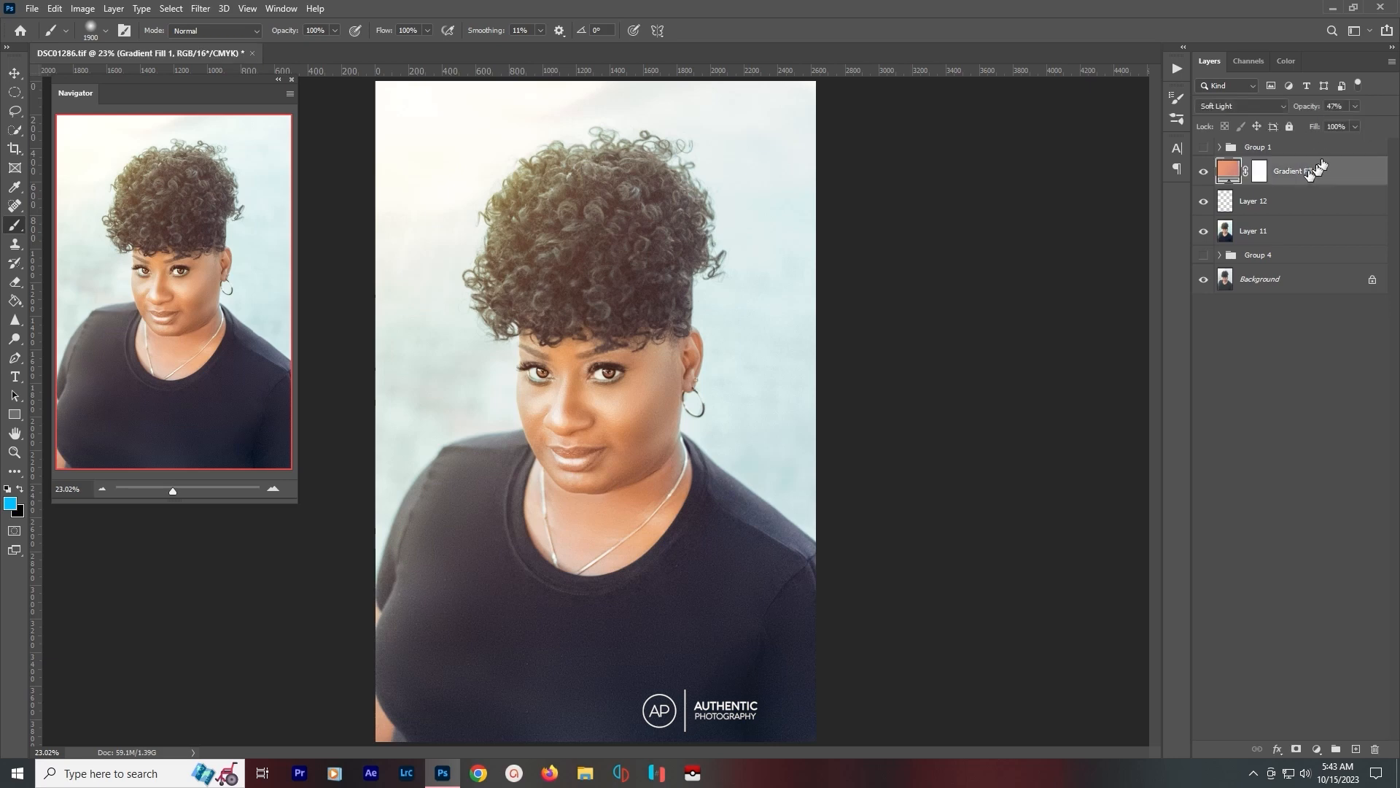
{"action": "left_click_drag", "start_coordinate": [1359, 124], "coordinate": [1398, 124]}
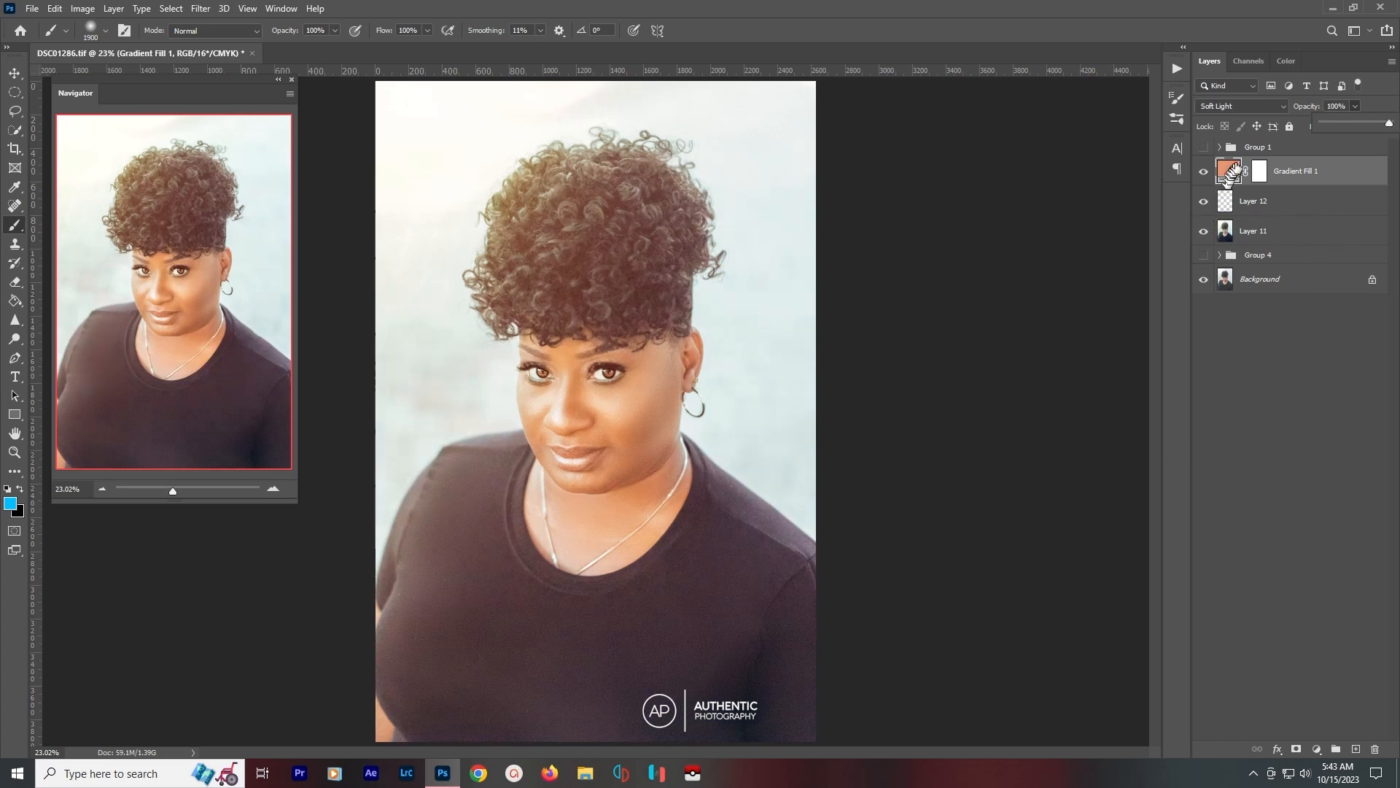
Replace the gradient fill's mask with a copy of the Selective Color 4 mask from Group 4, and compare the result.
{"action": "left_click", "coordinate": [1204, 147]}
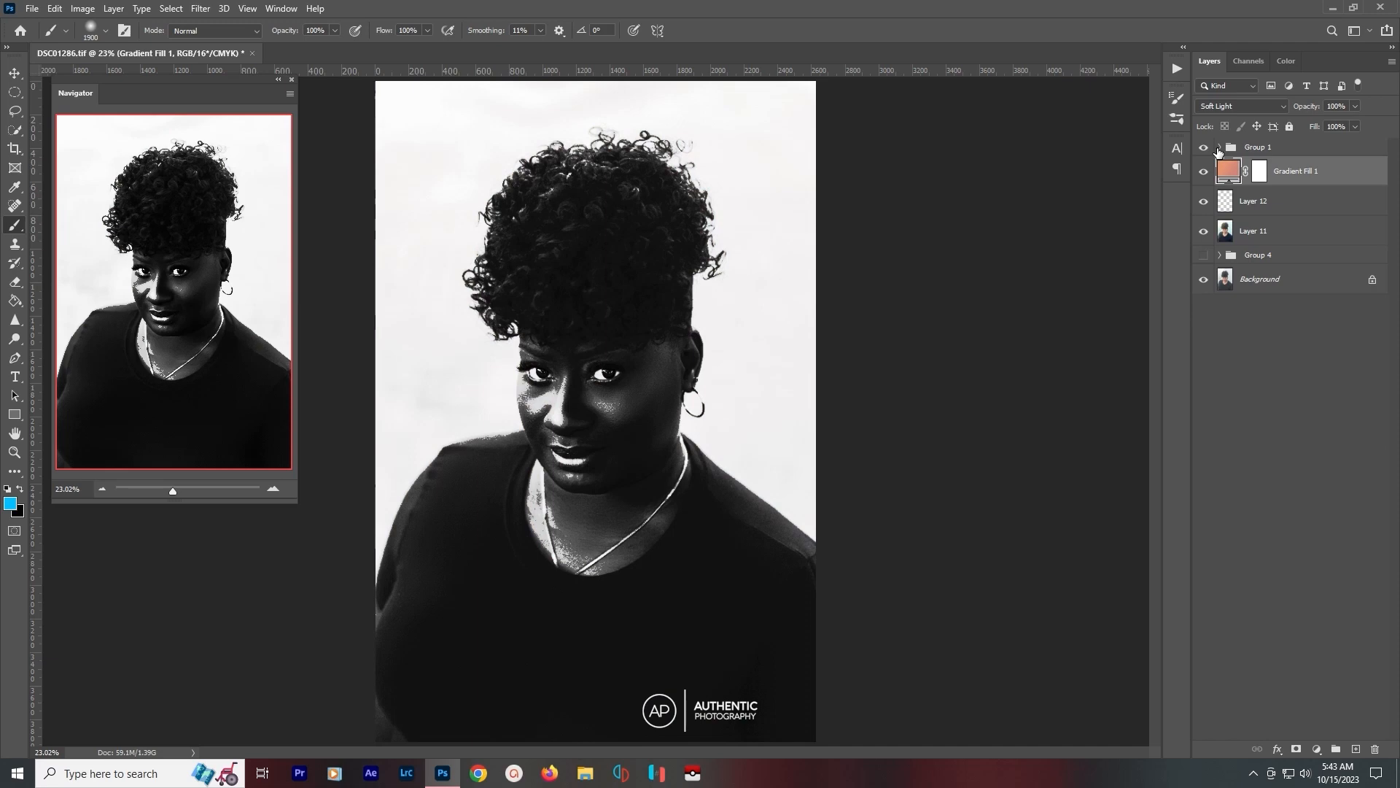
{"action": "left_click", "coordinate": [1204, 148]}
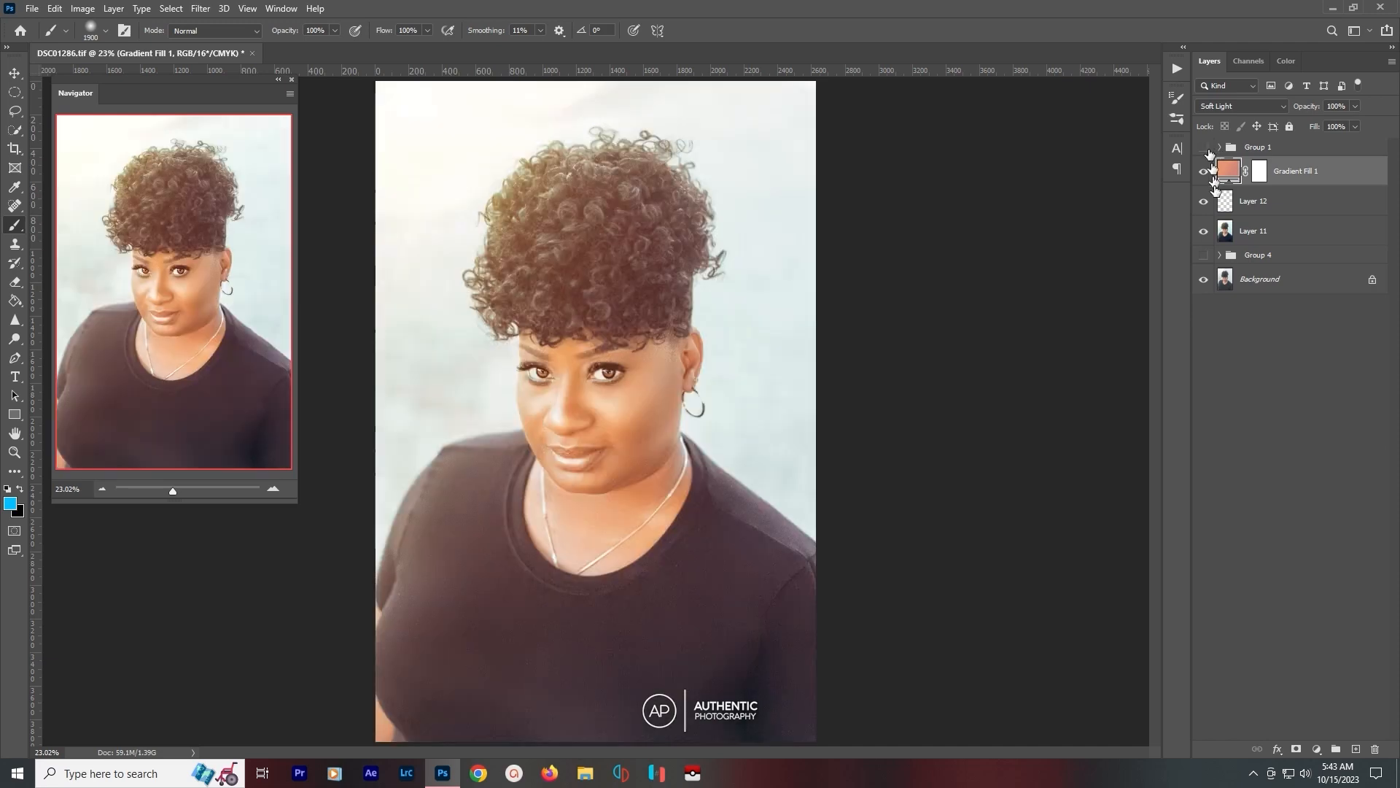
{"action": "left_click", "coordinate": [1220, 255]}
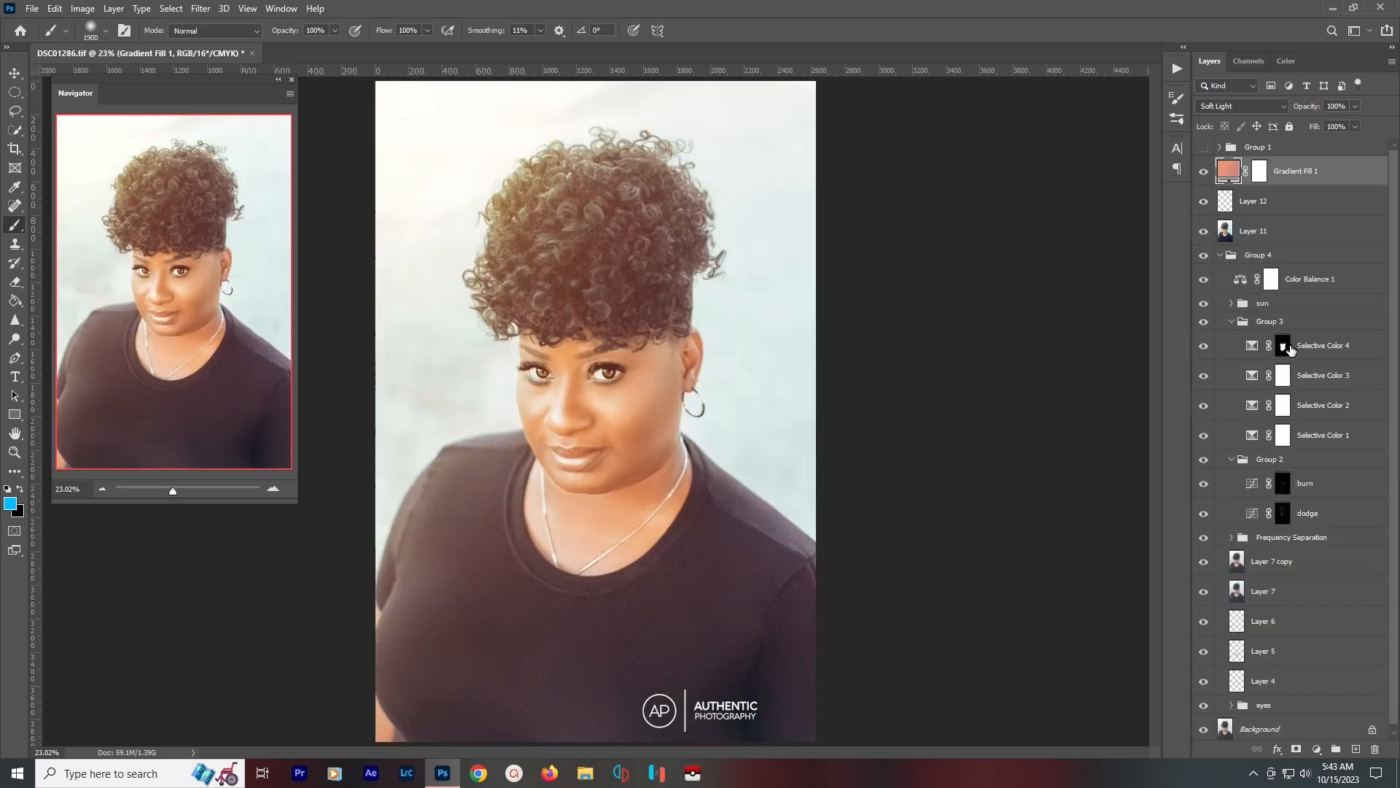
{"action": "left_click_drag", "start_coordinate": [1286, 350], "coordinate": [1264, 175]}
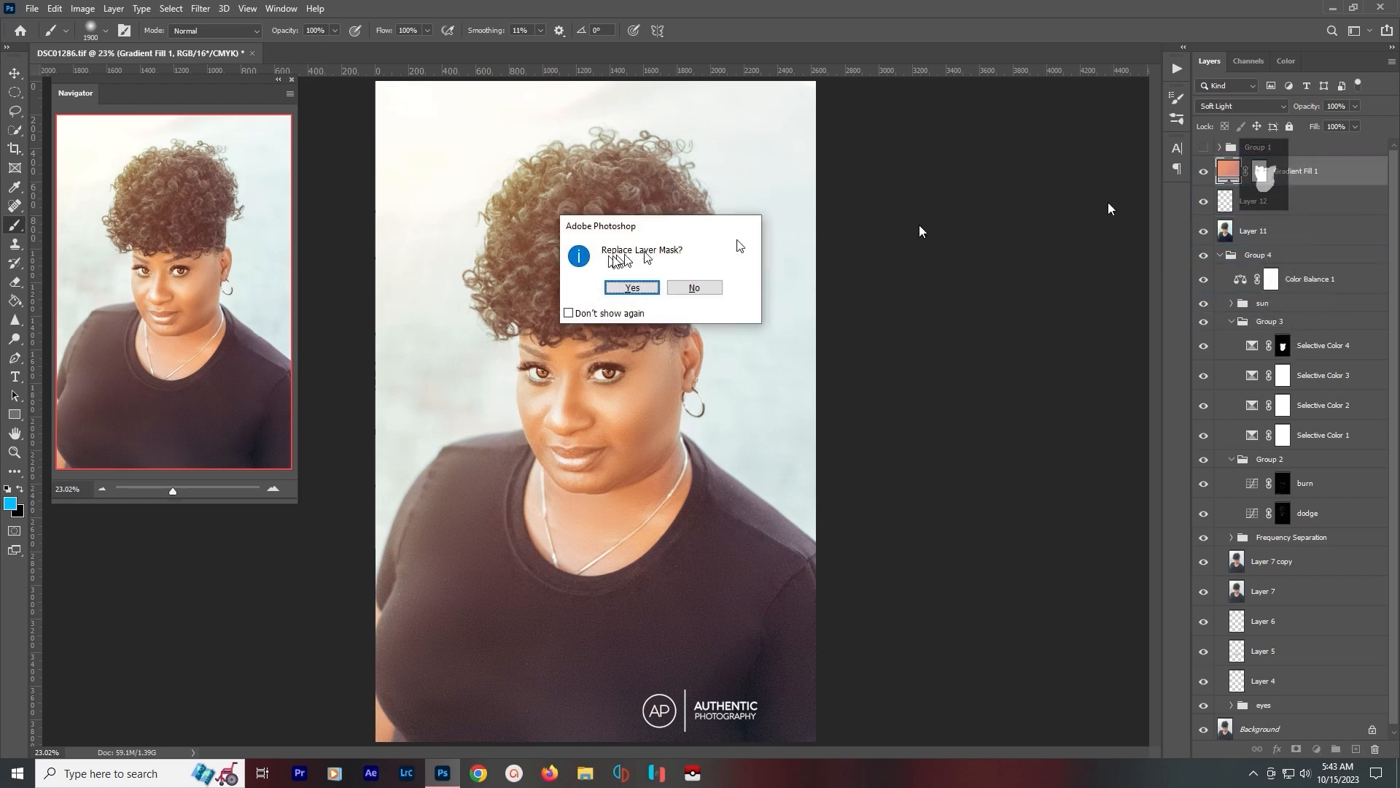
{"action": "left_click", "coordinate": [632, 287]}
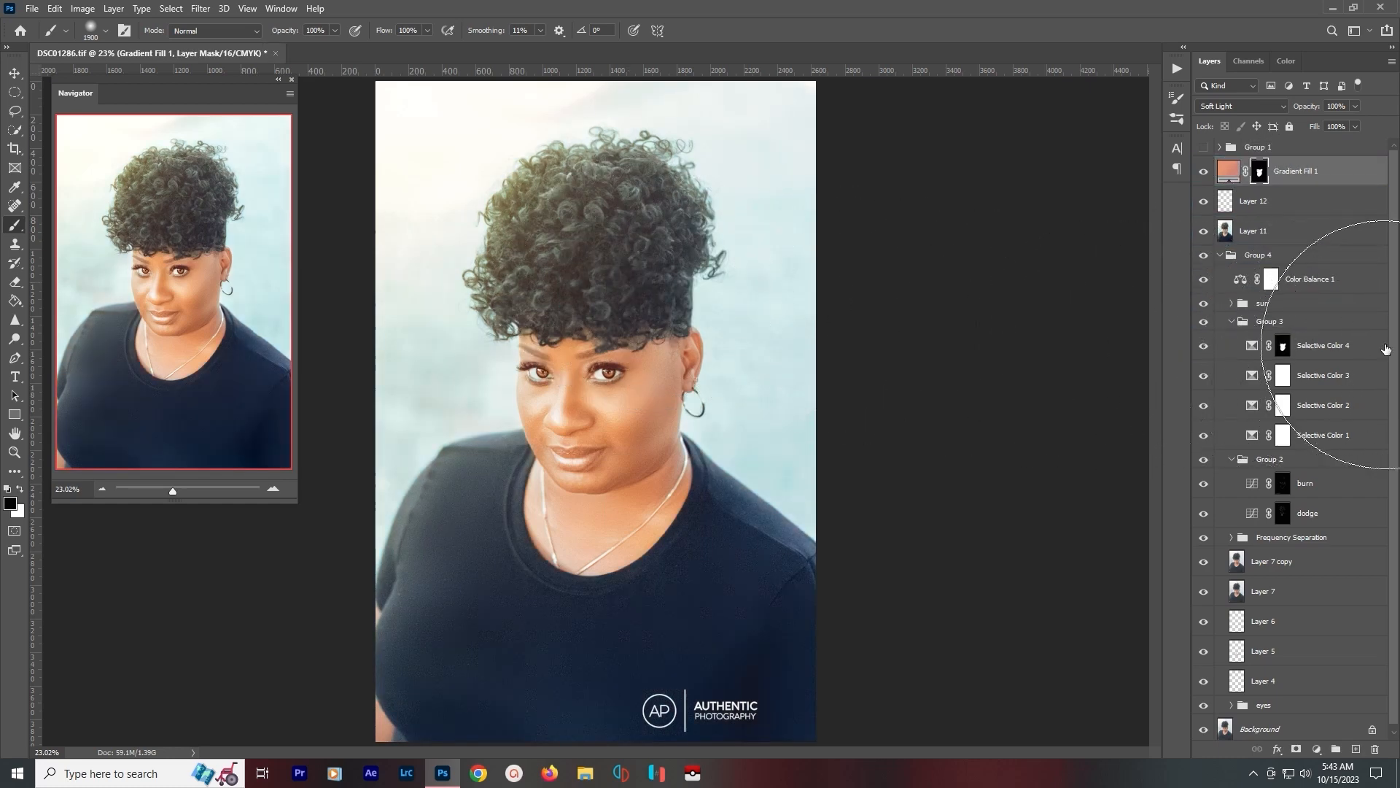
{"action": "left_click", "coordinate": [1204, 172]}
{"action": "left_click", "coordinate": [1204, 172]}
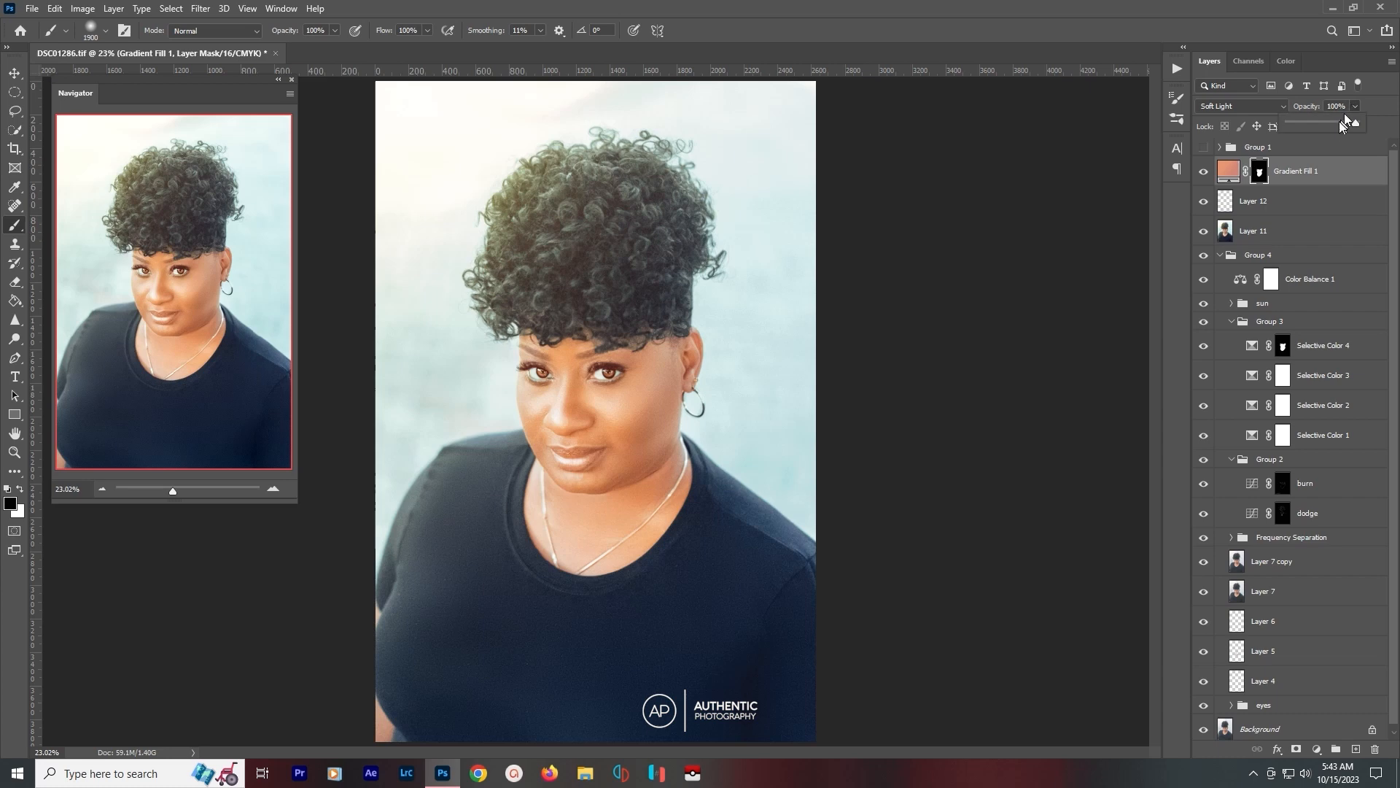
Lower the gradient fill's opacity to 45% and stamp all visible layers into a new merged layer above it.
{"action": "left_click_drag", "start_coordinate": [1313, 125], "coordinate": [1309, 125]}
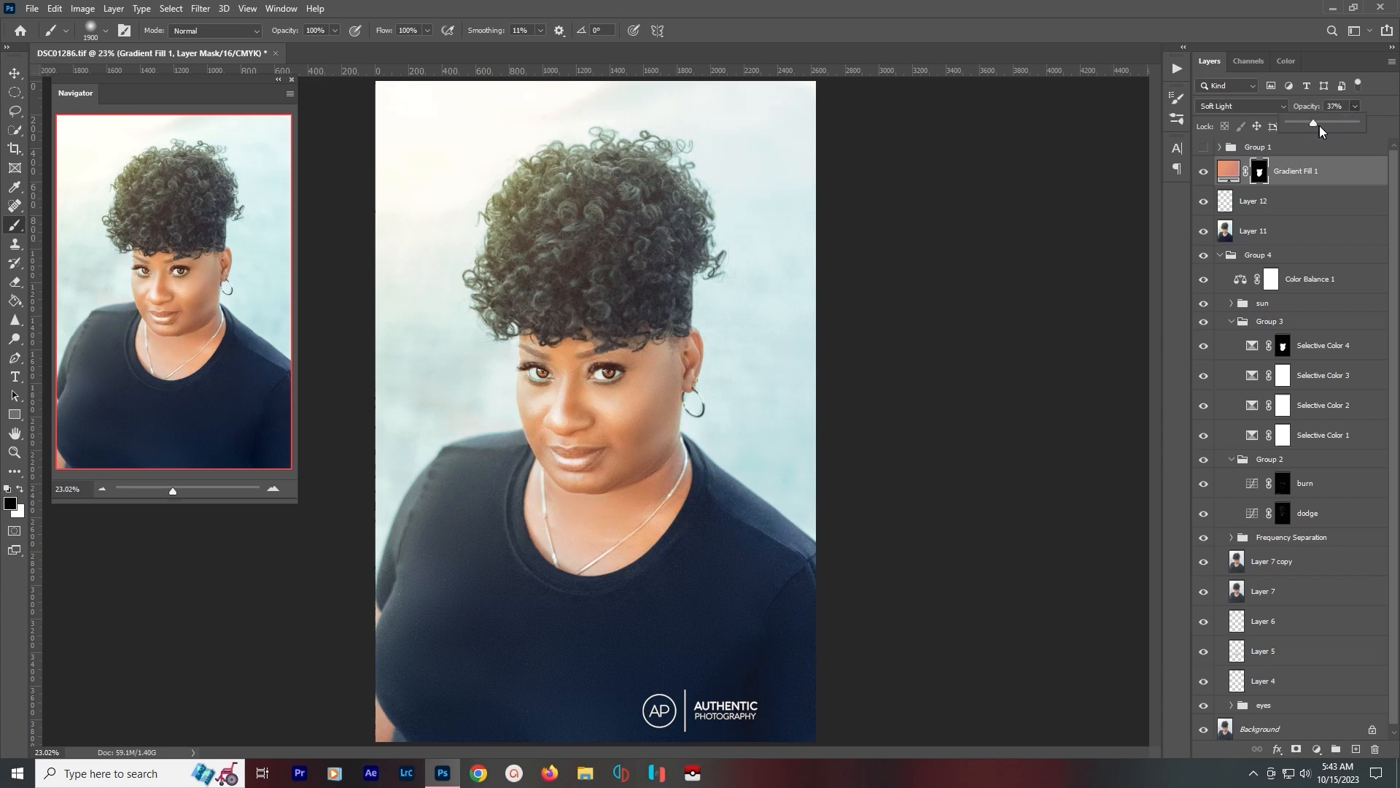
{"action": "left_click", "coordinate": [1292, 98]}
{"action": "type", "text": "45"}
{"action": "key", "text": "ctrl+shift+alt+e"}
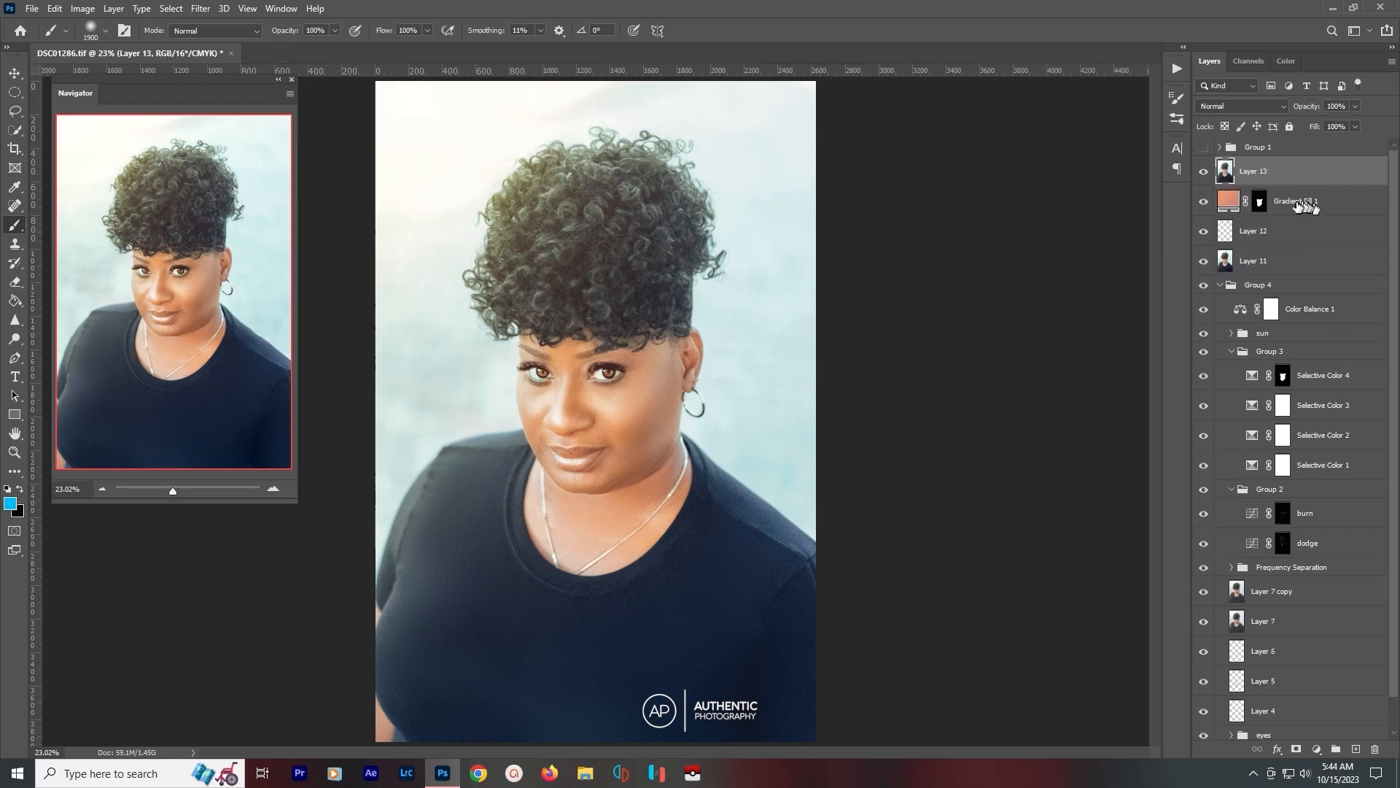
Move Gradient Fill 1, Layer 12 and Layer 11 into Group 4, hide the collapsed group, and compare Layer 13 with the original.
{"action": "left_click", "coordinate": [1307, 262], "text": "shift"}
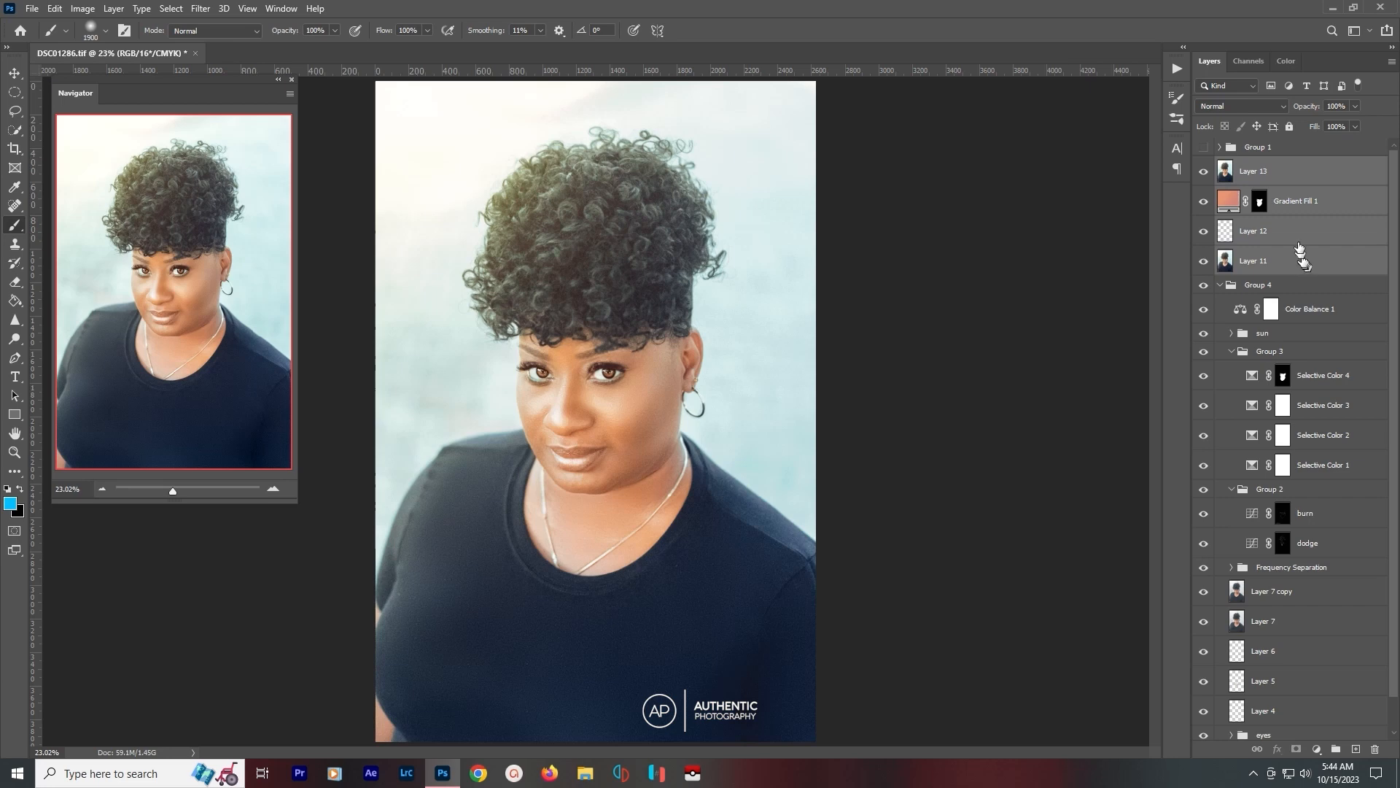
{"action": "left_click", "coordinate": [1294, 196]}
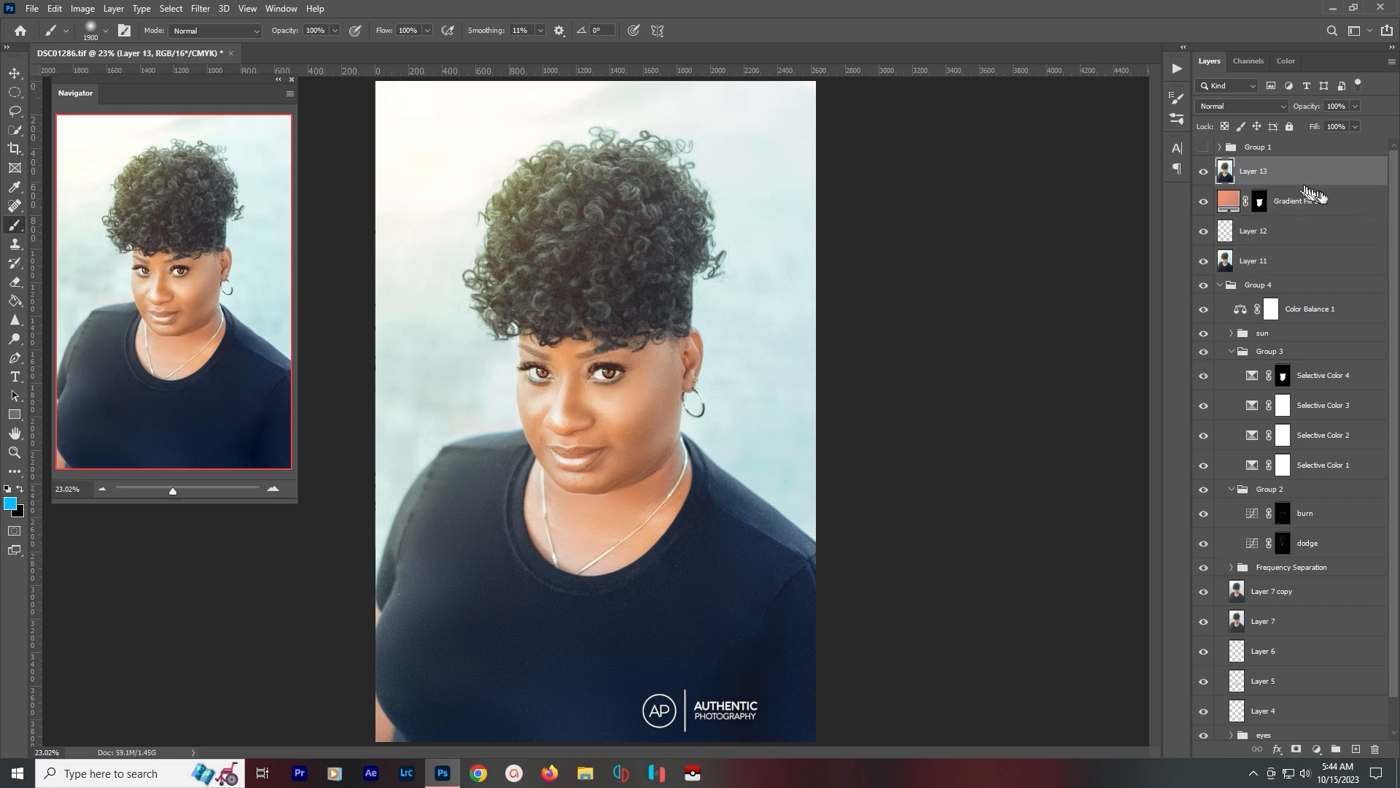
{"action": "left_click", "coordinate": [1320, 266], "text": "shift"}
{"action": "left_click_drag", "start_coordinate": [1287, 264], "coordinate": [1289, 308]}
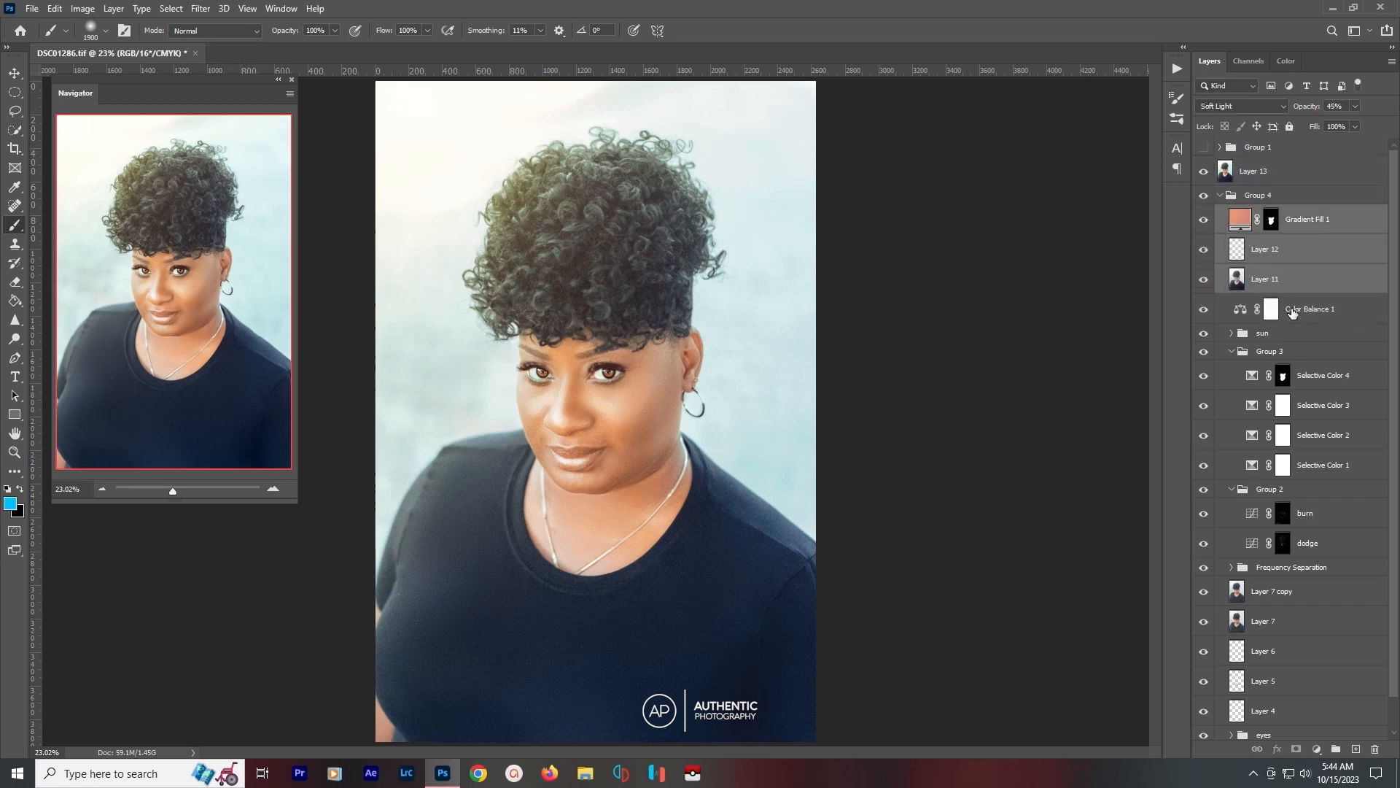
{"action": "left_click", "coordinate": [1215, 197]}
{"action": "left_click", "coordinate": [1203, 195]}
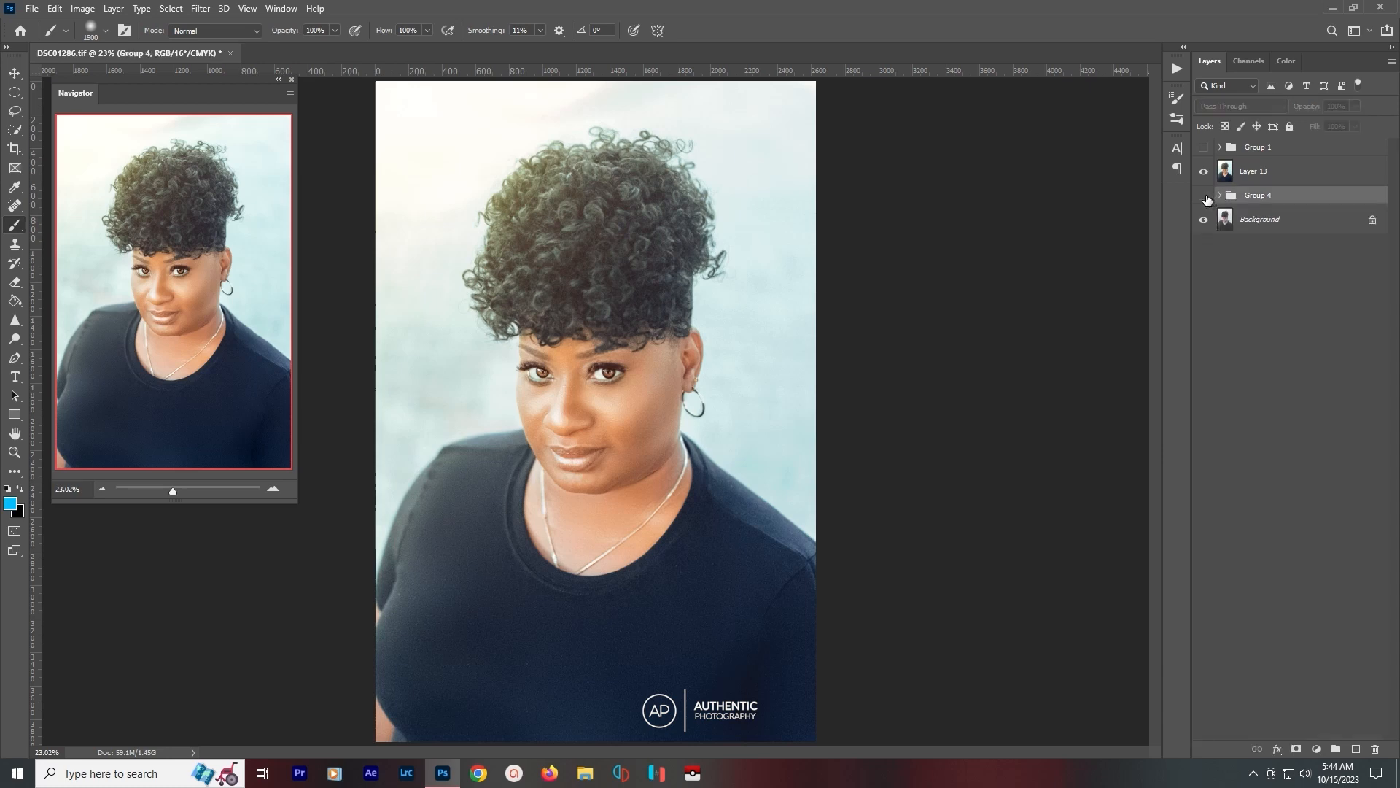
{"action": "left_click", "coordinate": [1203, 172]}
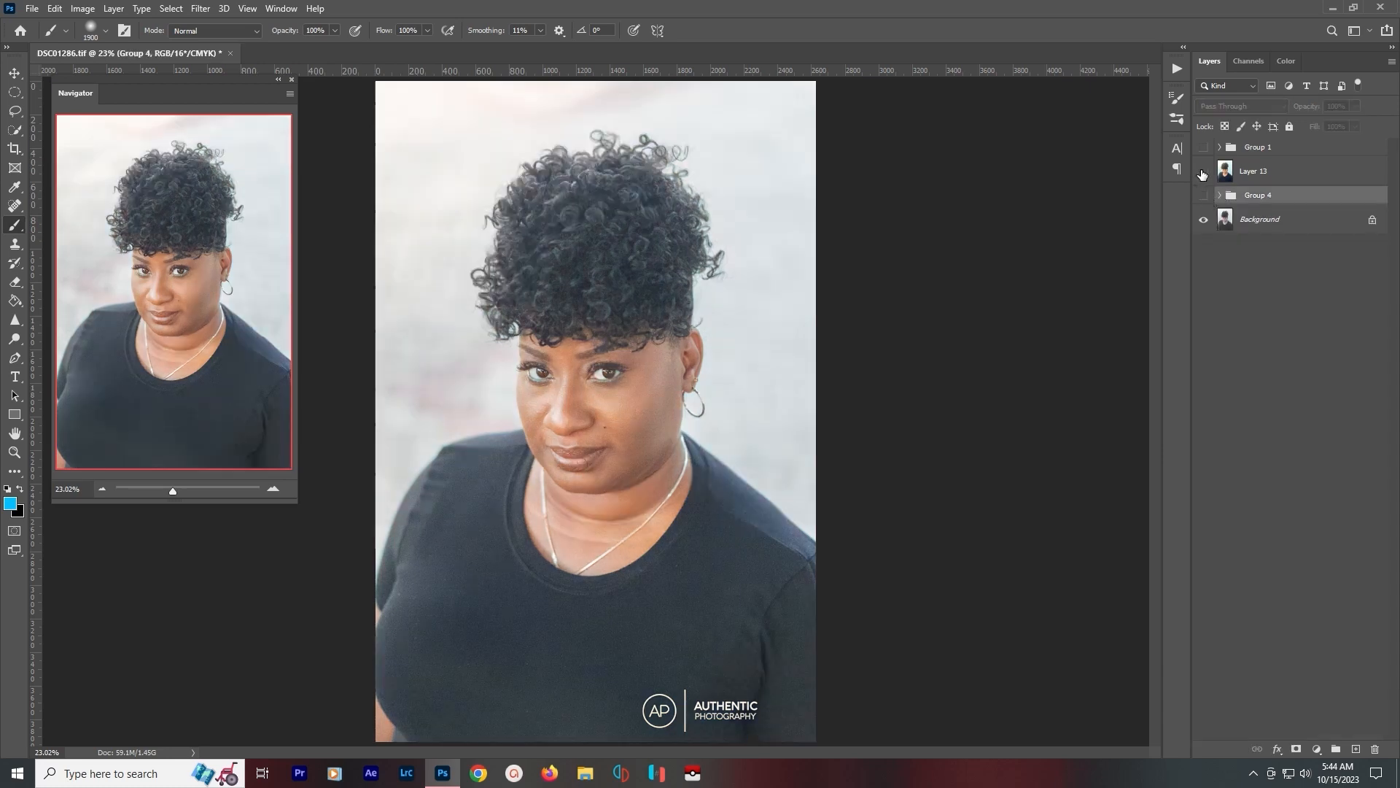
{"action": "left_click", "coordinate": [1204, 171]}
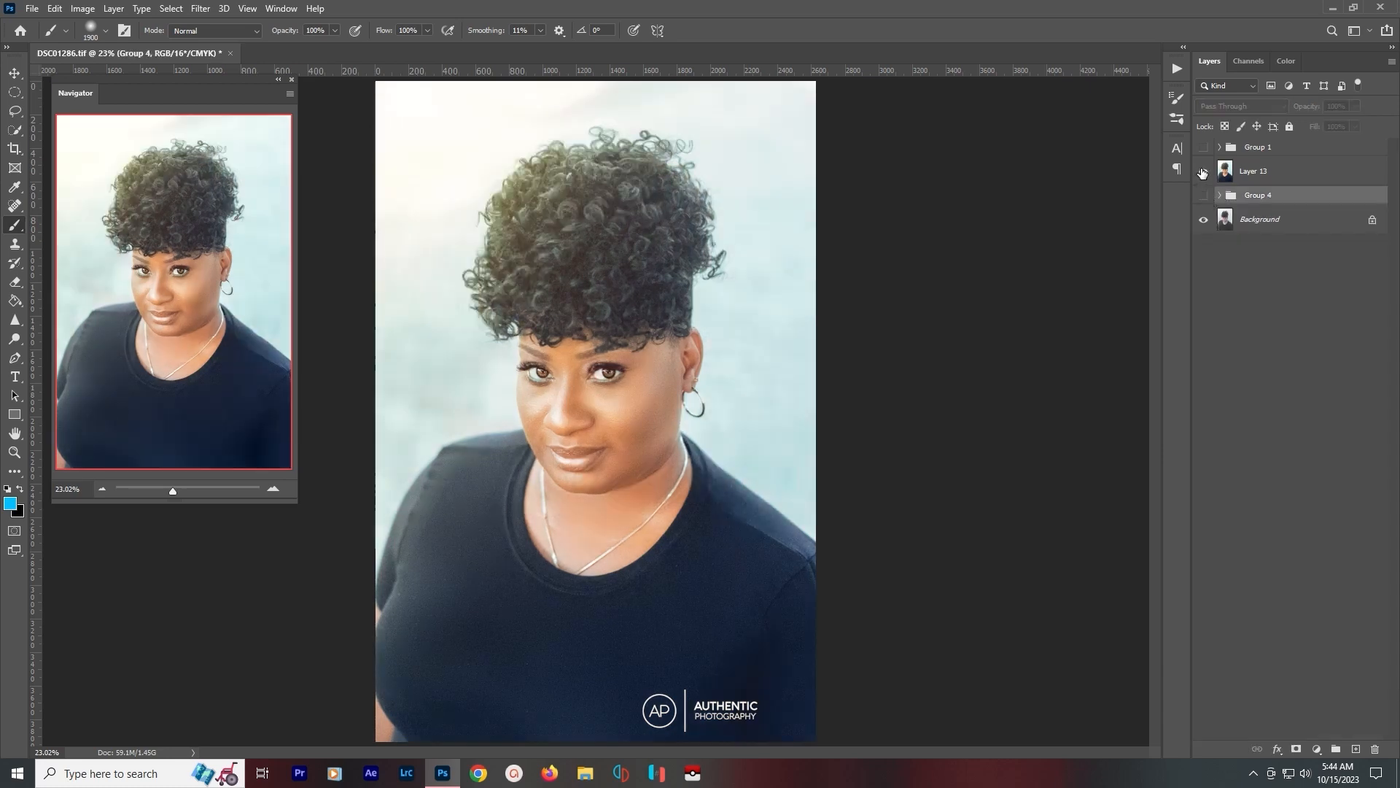
Duplicate the merged portrait on Layer 13.
{"action": "left_click", "coordinate": [1296, 179]}
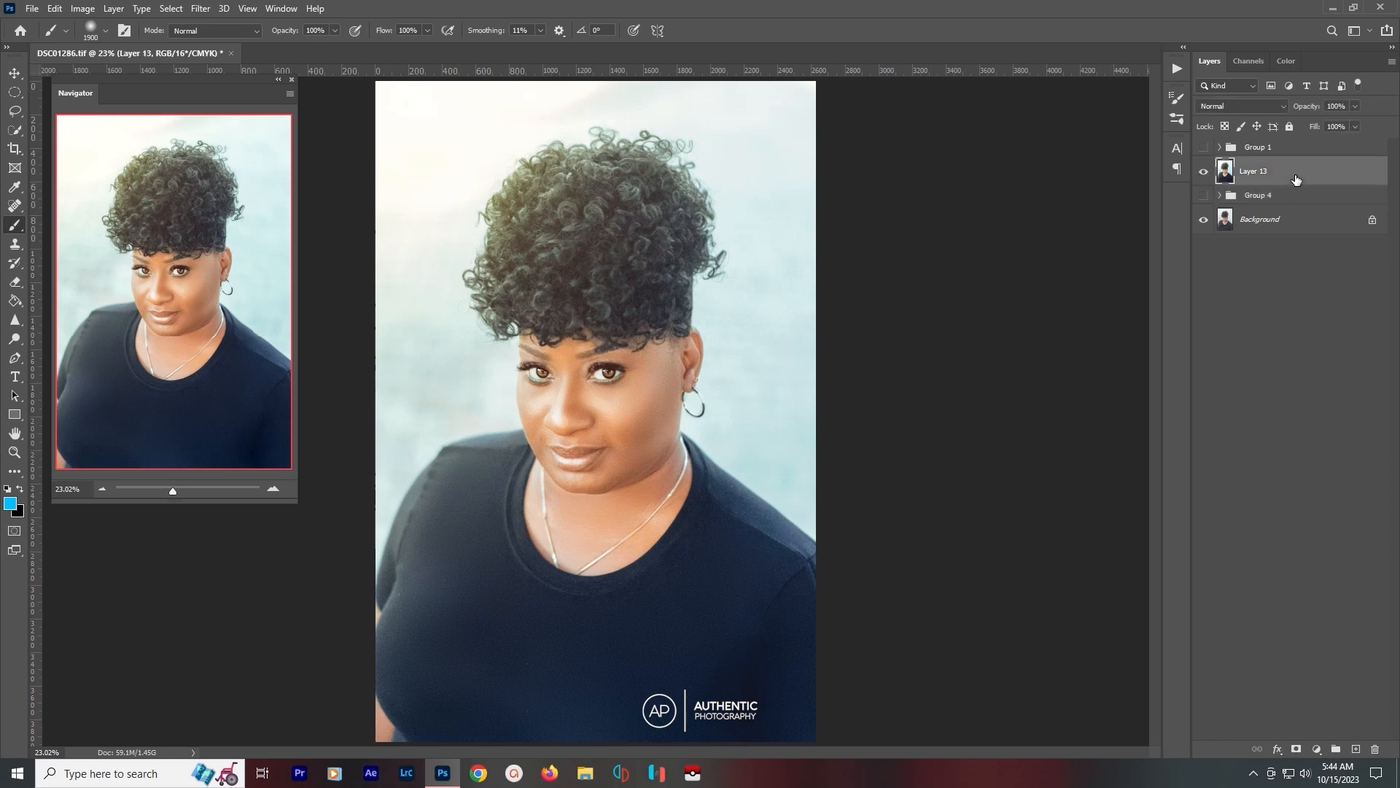
{"action": "key", "text": "ctrl+j"}
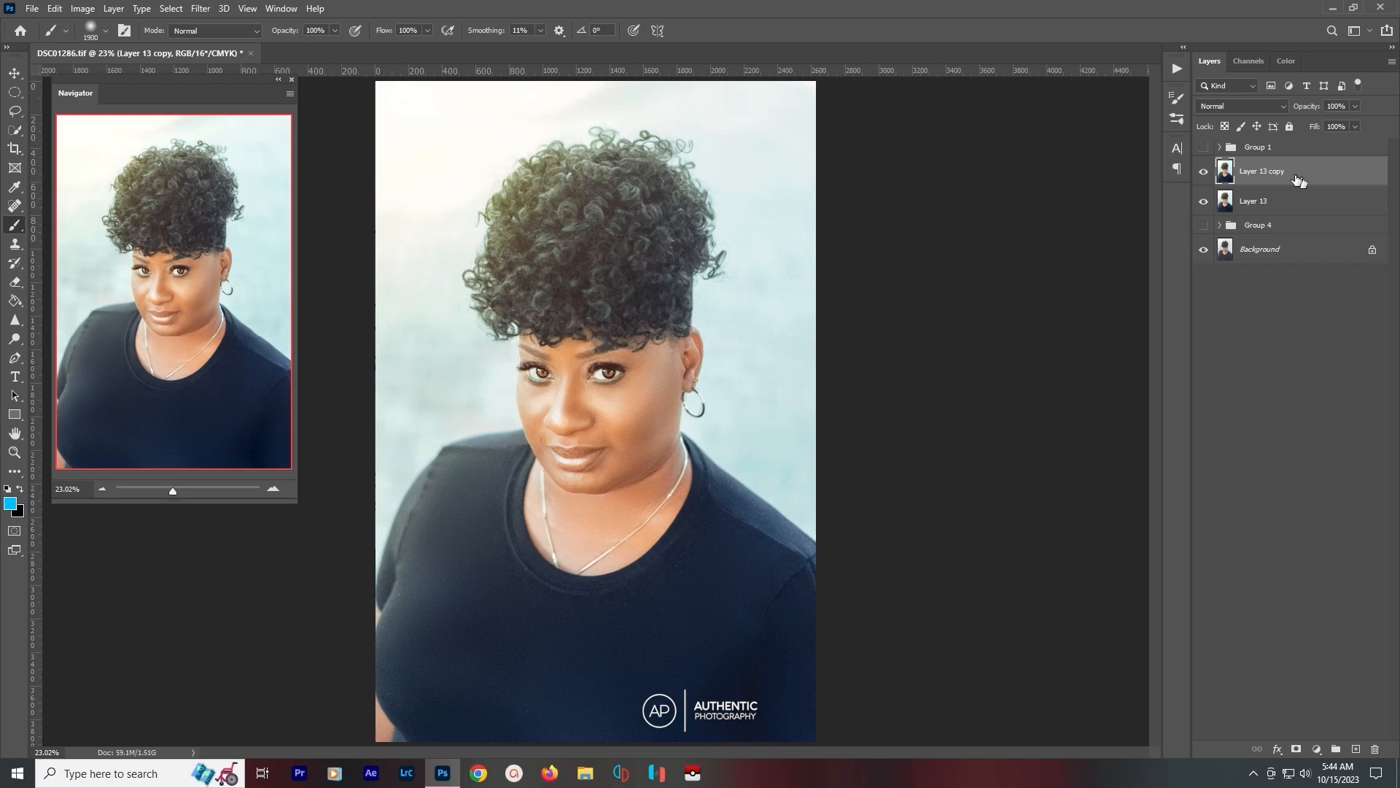
{"action": "scroll", "coordinate": [617, 408], "scroll_direction": "up", "scroll_amount": 5}
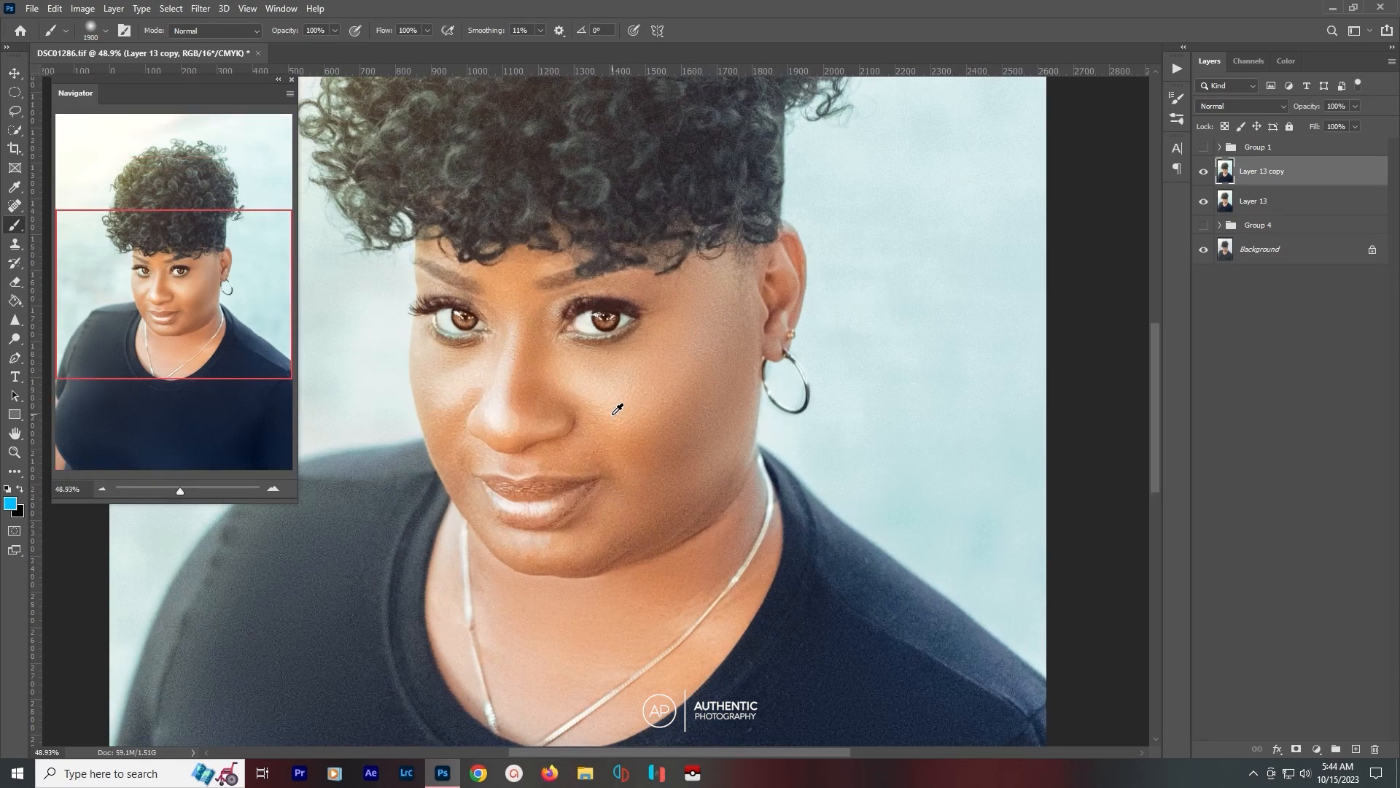
Reduce the contrast of Layer 13 copy with a Brightness/Contrast adjustment applied directly to the layer.
{"action": "scroll", "coordinate": [616, 412], "scroll_direction": "down", "scroll_amount": 5}
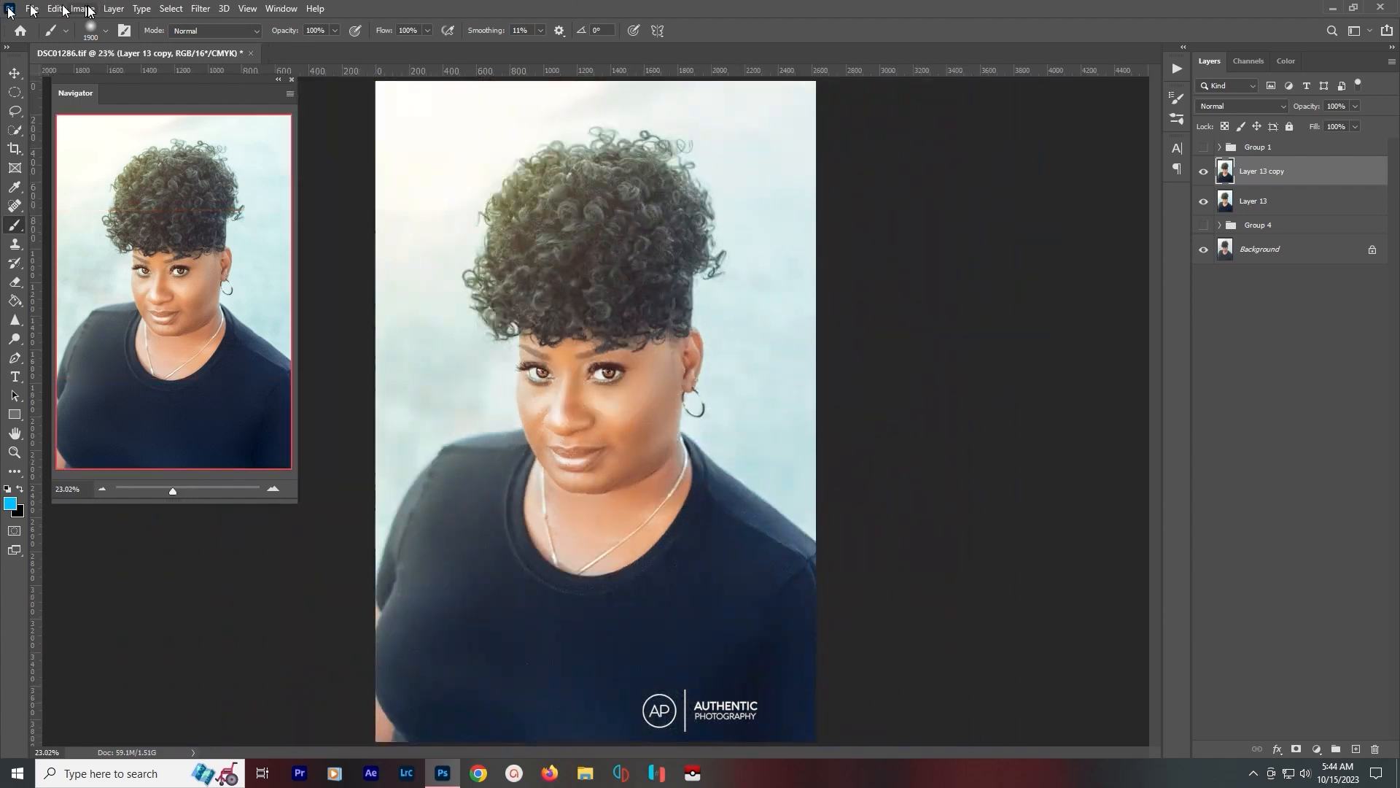
{"action": "left_click", "coordinate": [86, 9]}
{"action": "mouse_move", "coordinate": [132, 47]}
{"action": "left_click", "coordinate": [240, 46]}
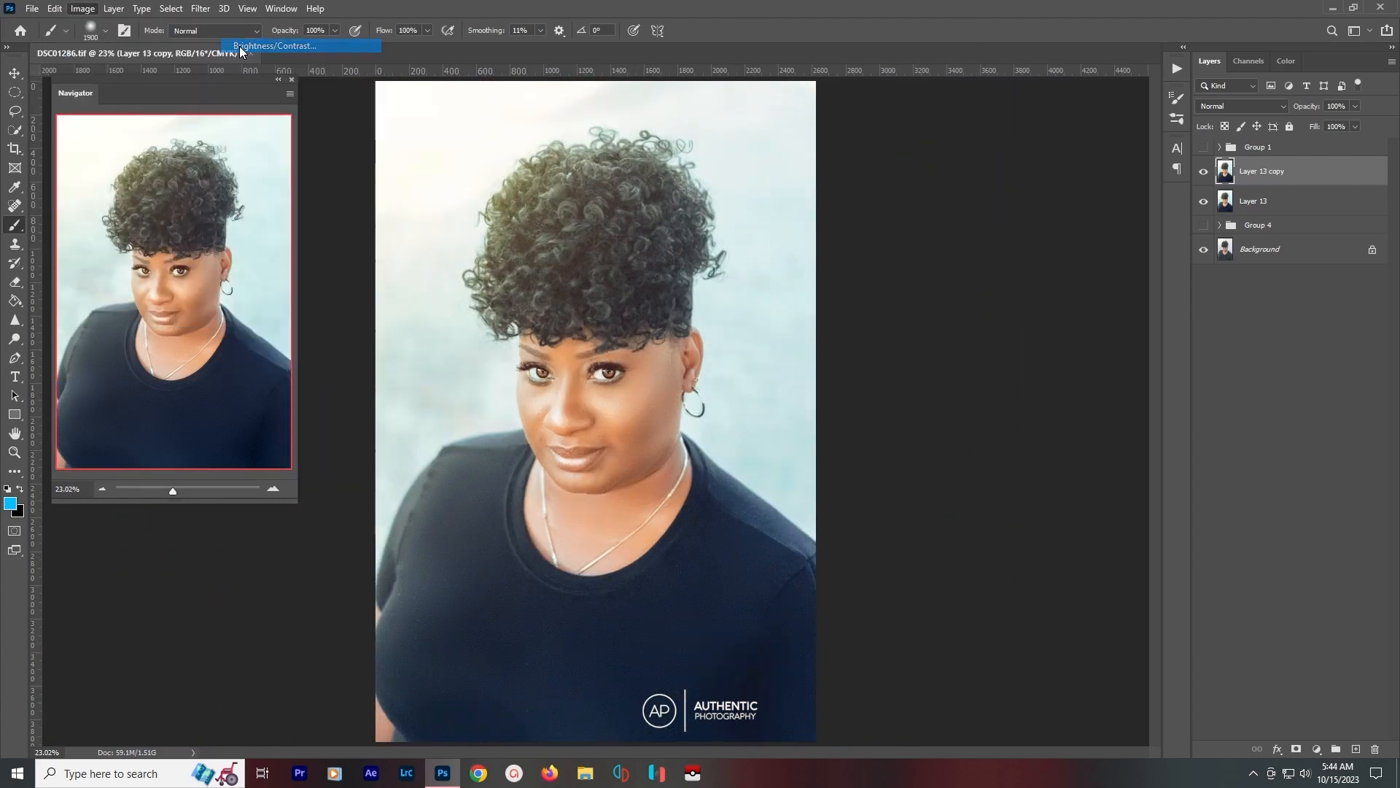
{"action": "left_click_drag", "start_coordinate": [257, 272], "coordinate": [140, 264]}
{"action": "left_click", "coordinate": [373, 220]}
{"action": "key", "text": "b"}
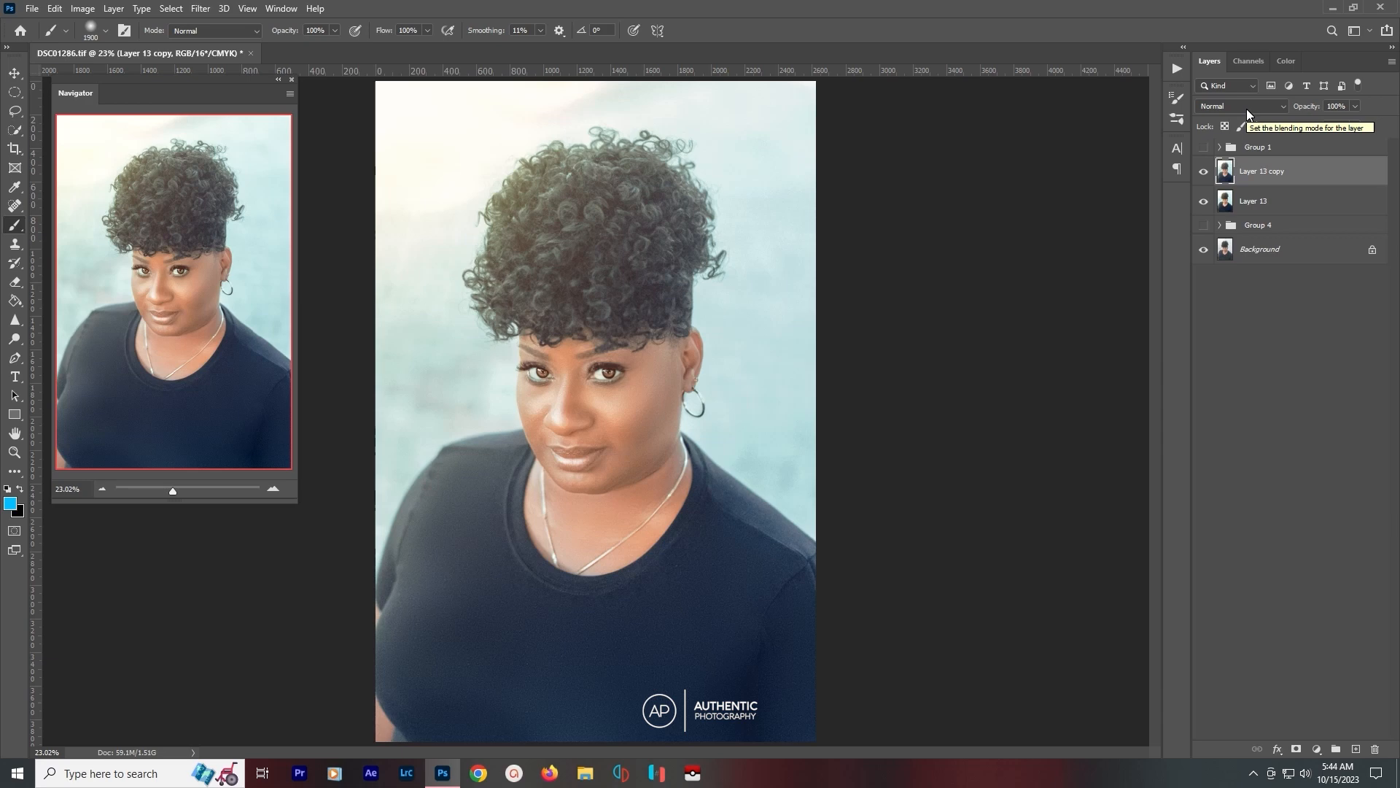
Apply a High Pass filter with a 2.7-pixel radius to Layer 13 copy.
{"action": "left_click", "coordinate": [195, 9]}
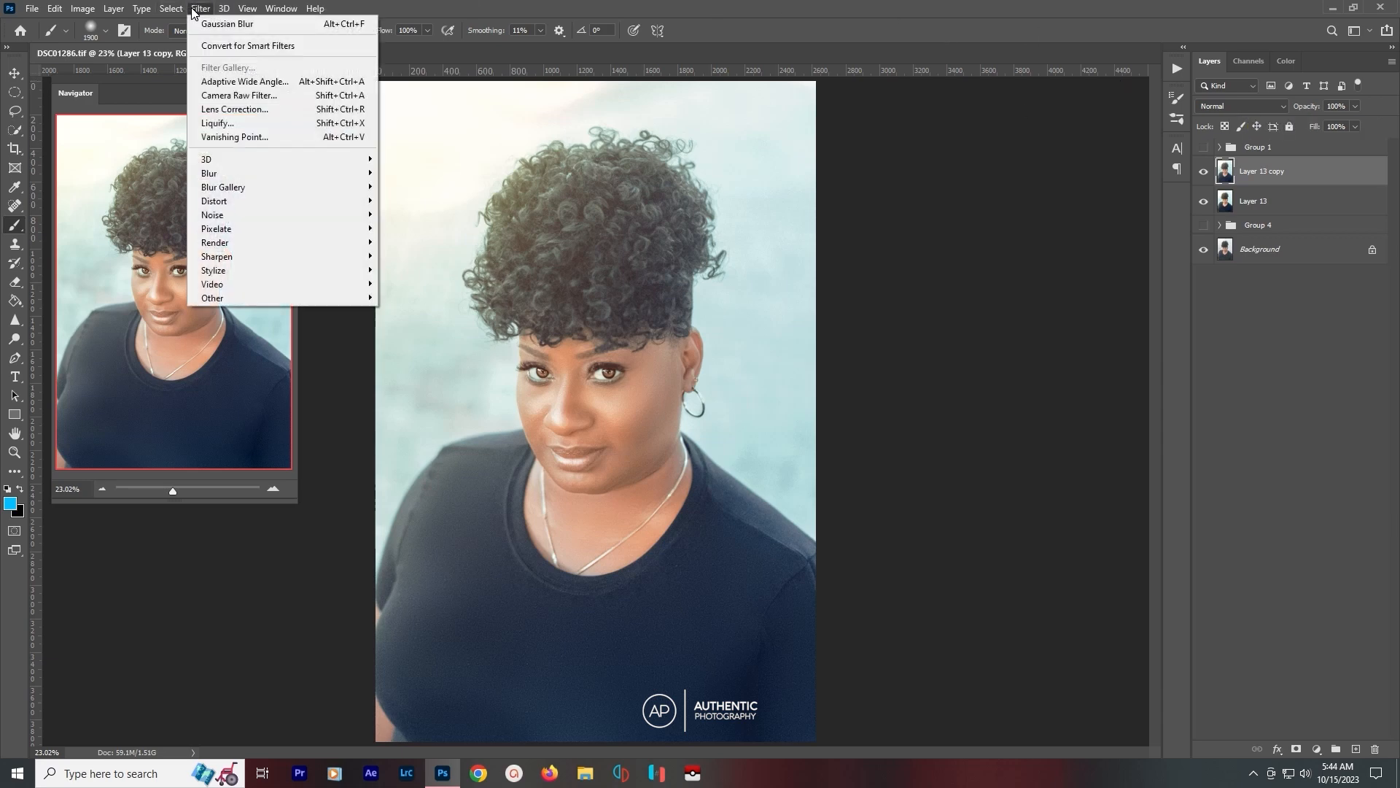
{"action": "mouse_move", "coordinate": [318, 298]}
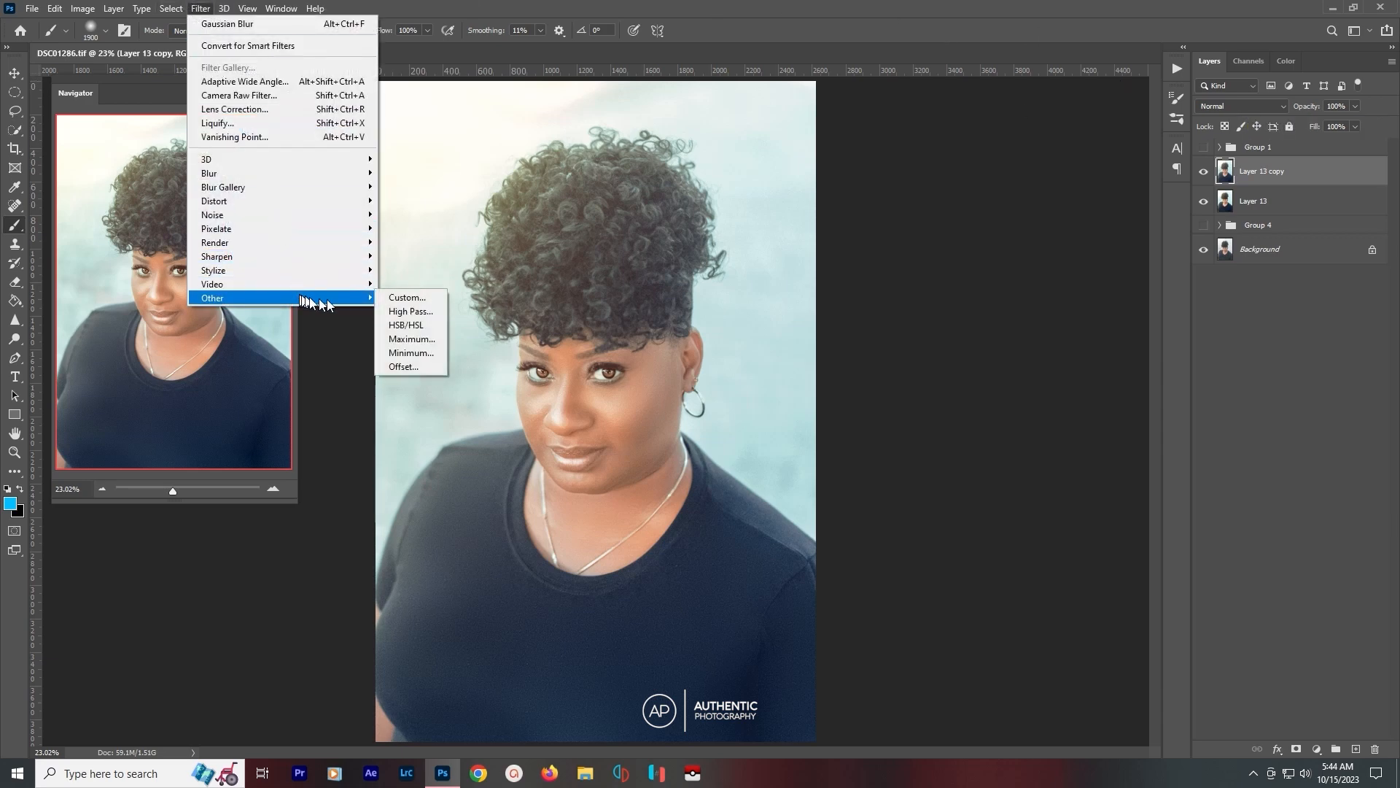
{"action": "left_click", "coordinate": [402, 313]}
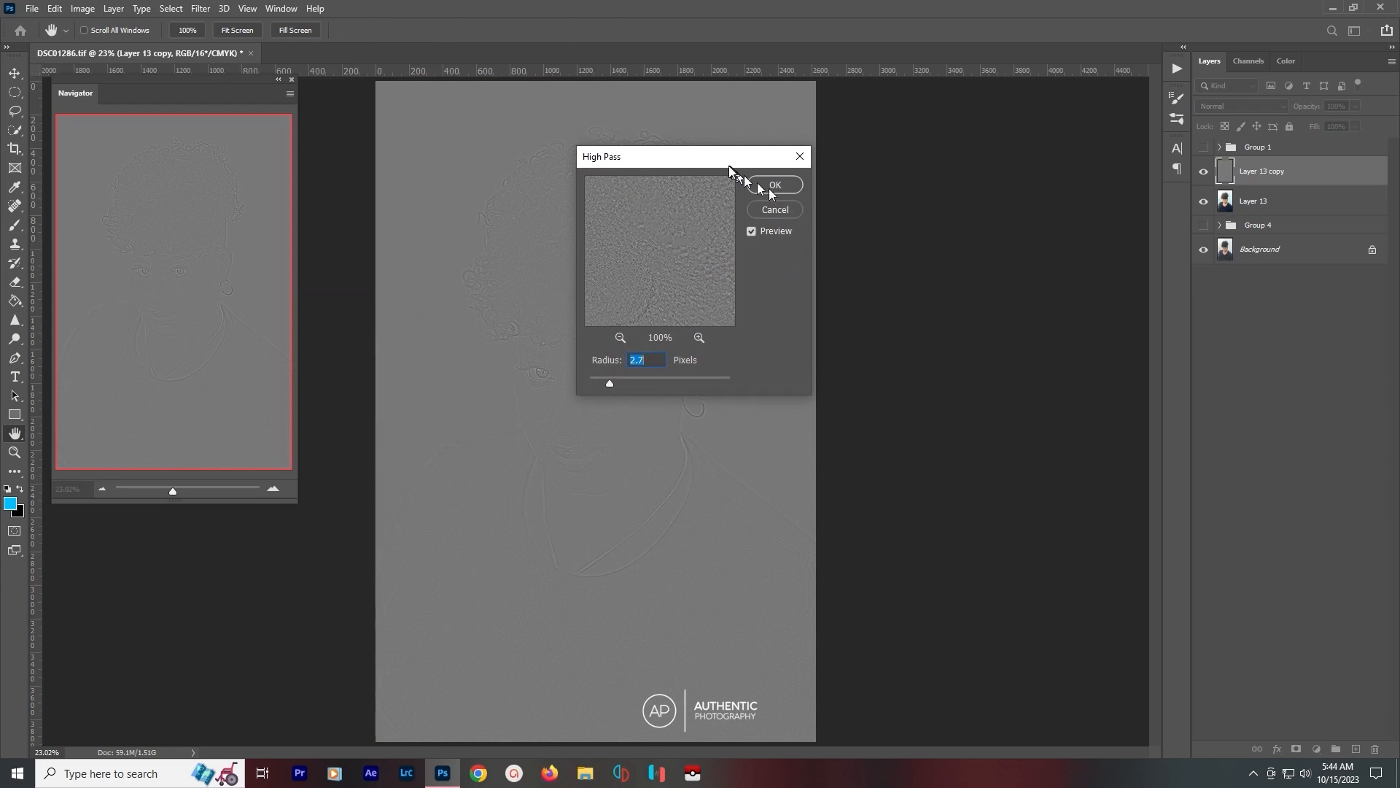
{"action": "left_click_drag", "start_coordinate": [729, 161], "coordinate": [986, 154]}
{"action": "left_click", "coordinate": [1033, 176]}
{"action": "key", "text": "b"}
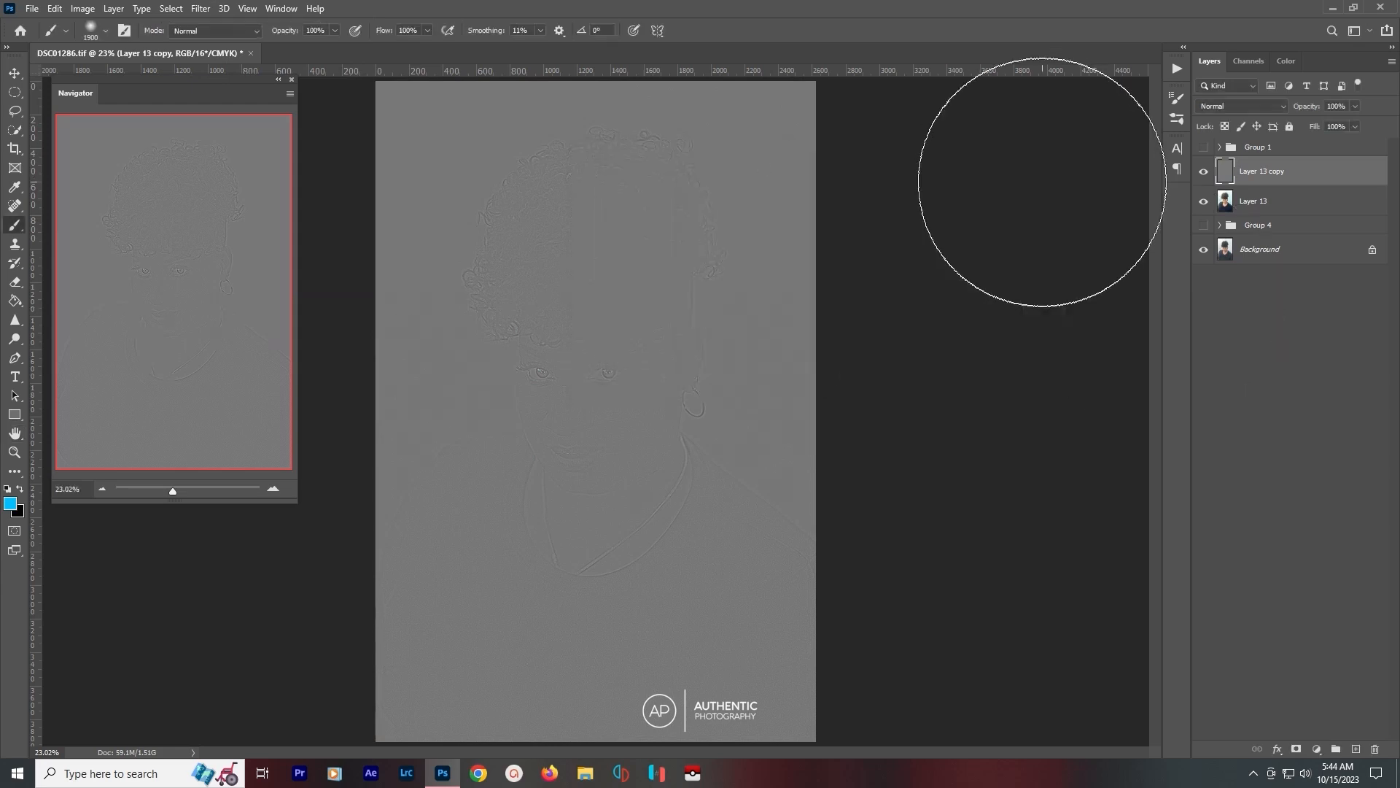
Set the High Pass layer's blending mode to Linear Light and compare the portrait with and without it.
{"action": "left_click", "coordinate": [1258, 107]}
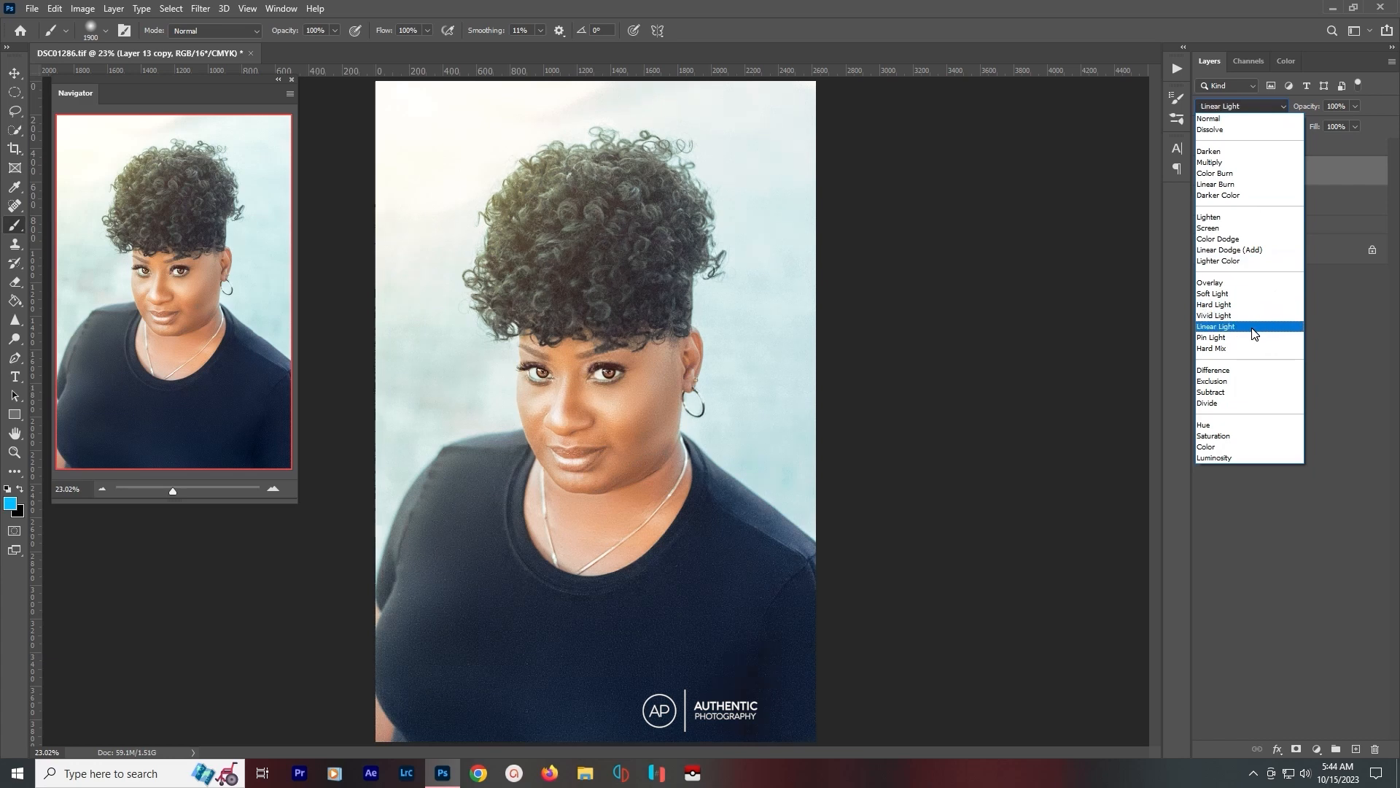
{"action": "left_click", "coordinate": [1254, 333]}
{"action": "left_click", "coordinate": [1204, 178]}
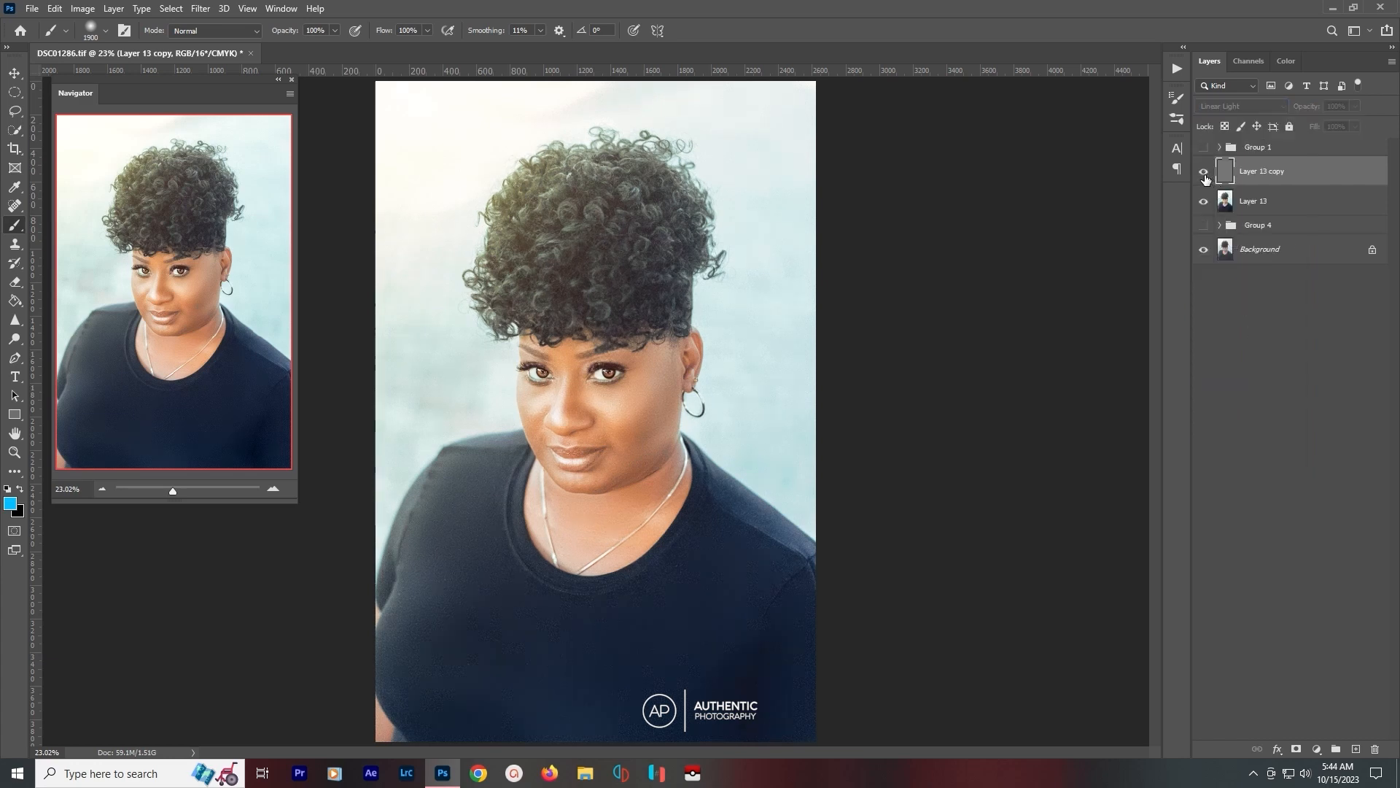
{"action": "left_click", "coordinate": [1205, 178]}
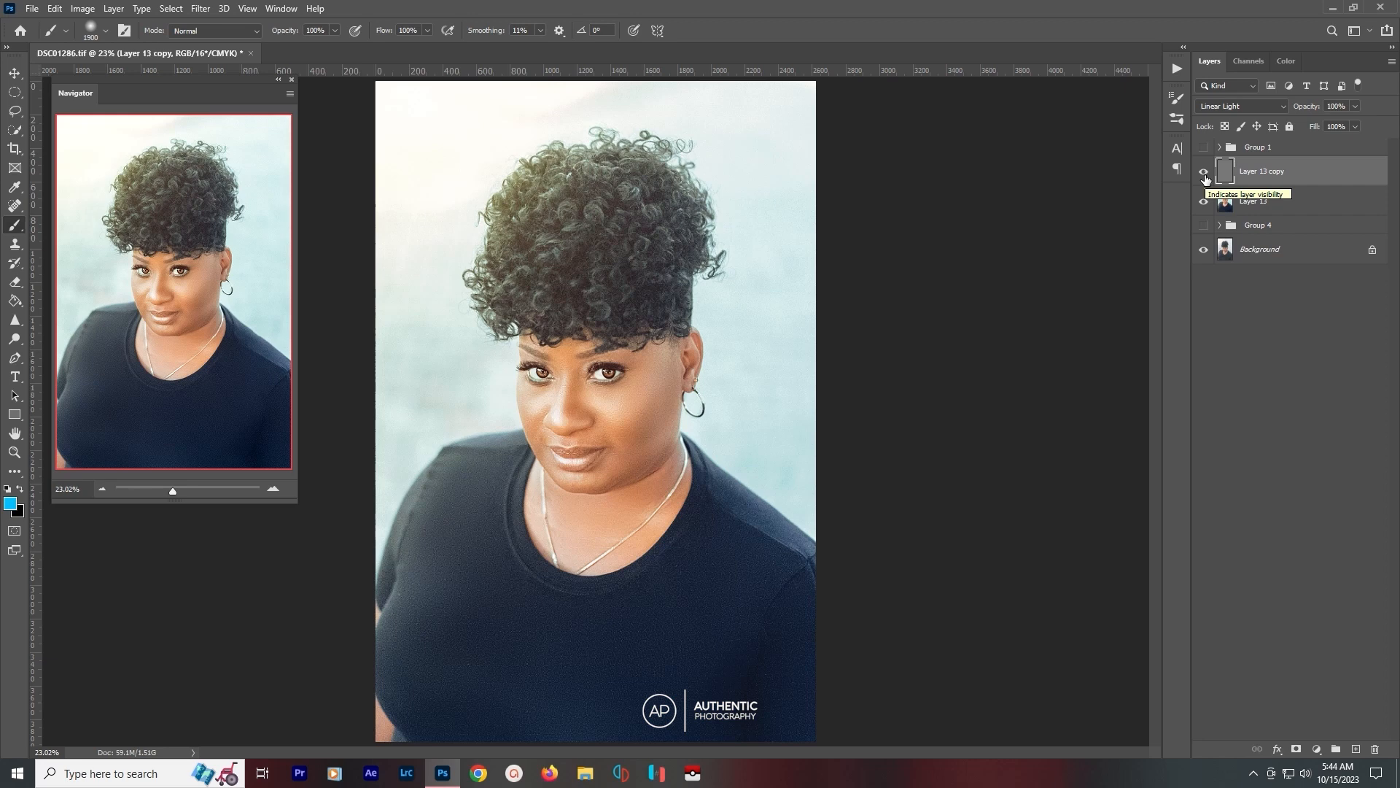
Mask Layer 13 copy with a copy of the Gradient Fill 1 mask from Group 4, and set the layer's opacity to 30%.
{"action": "left_click", "coordinate": [1297, 750]}
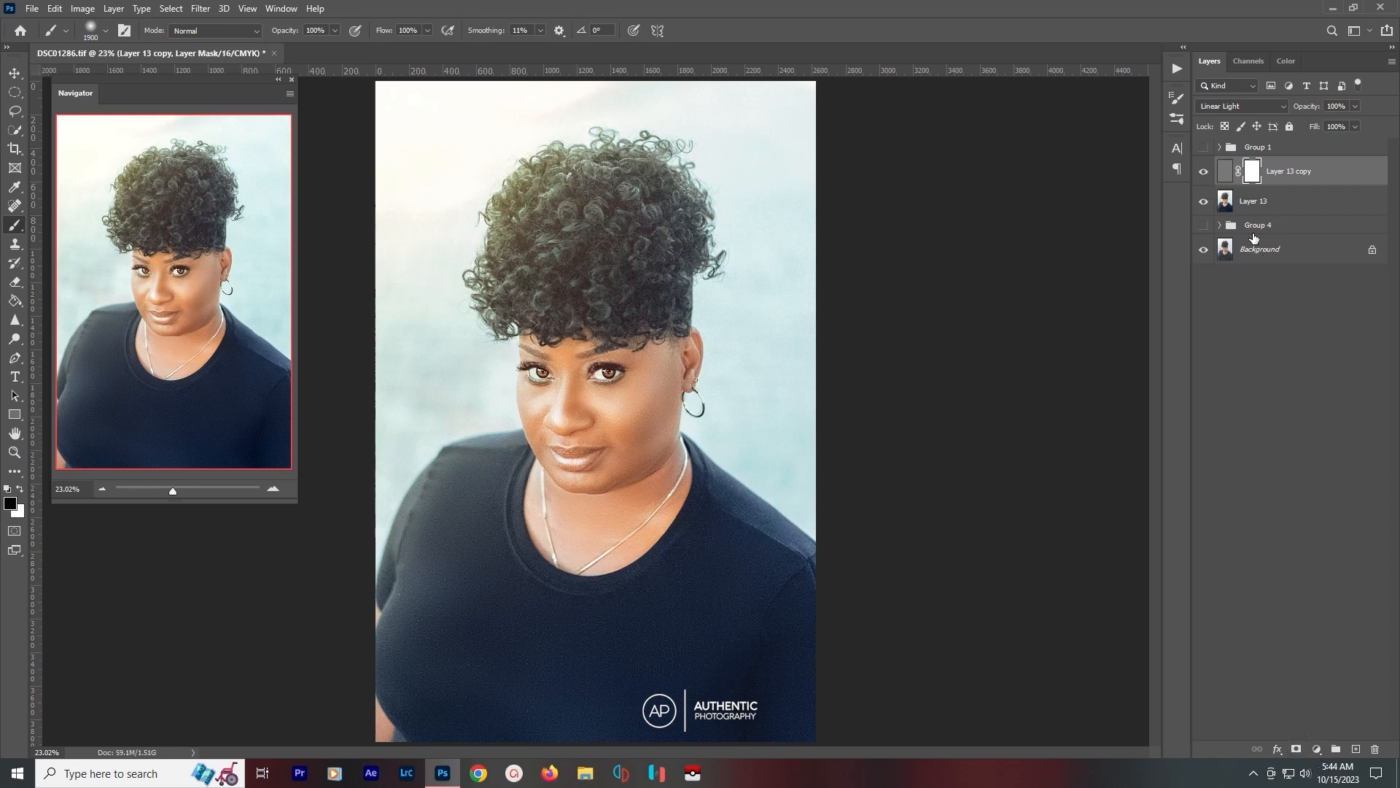
{"action": "key", "text": "ctrl+i"}
{"action": "left_click", "coordinate": [1220, 226]}
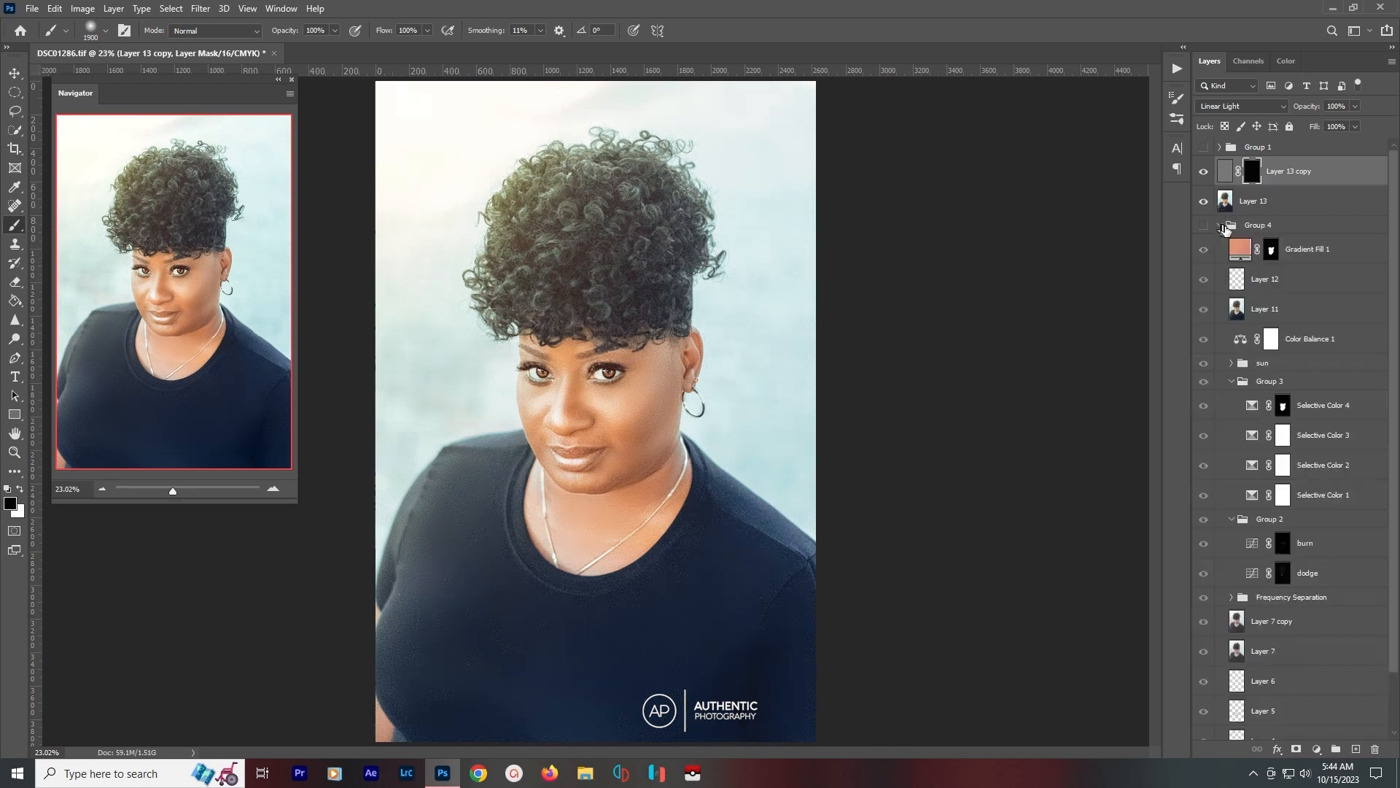
{"action": "left_click_drag", "start_coordinate": [1271, 254], "coordinate": [1253, 172]}
{"action": "left_click", "coordinate": [649, 286]}
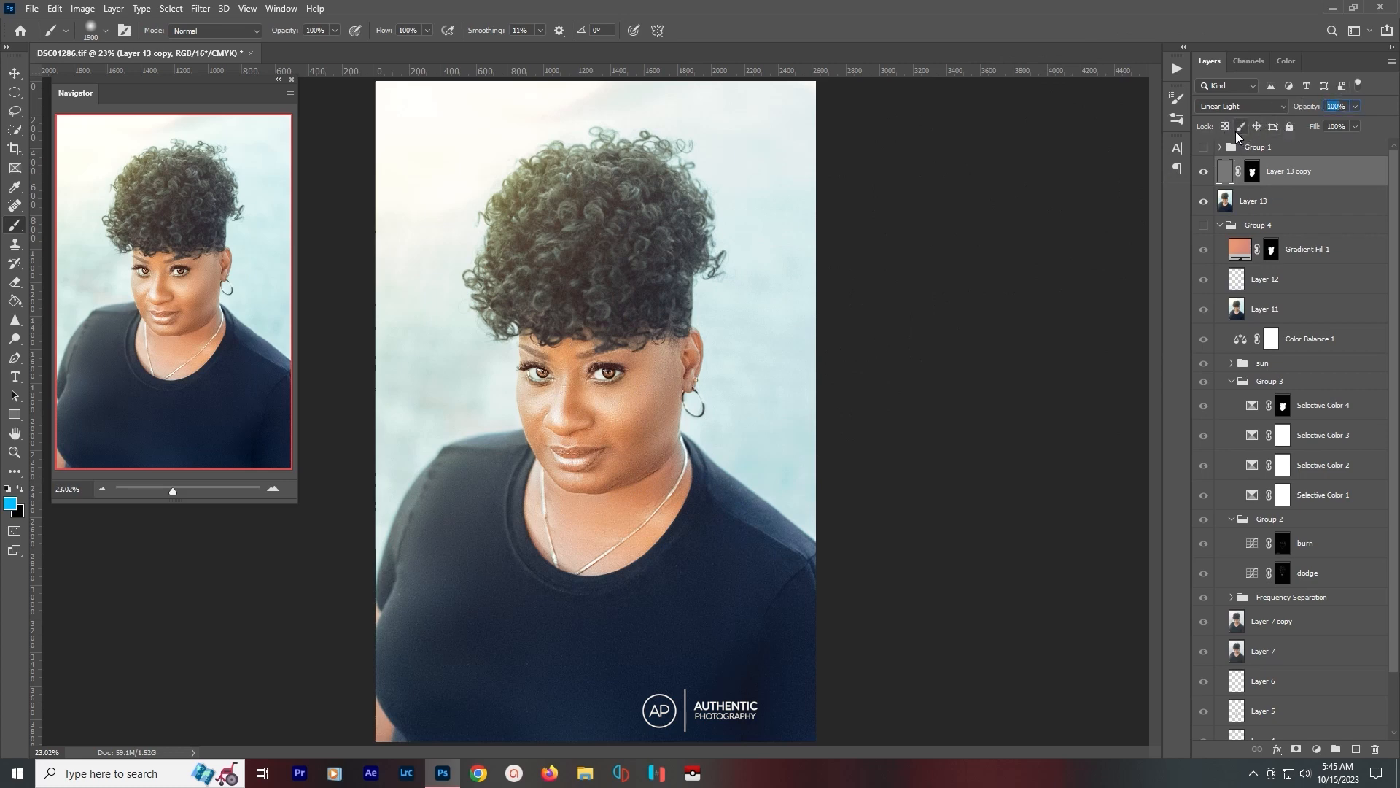
{"action": "type", "text": "30"}
{"action": "key", "text": "Return"}
Duplicate the masked High Pass layer and make the duplicate's mask completely black.
{"action": "key", "text": "ctrl+j"}
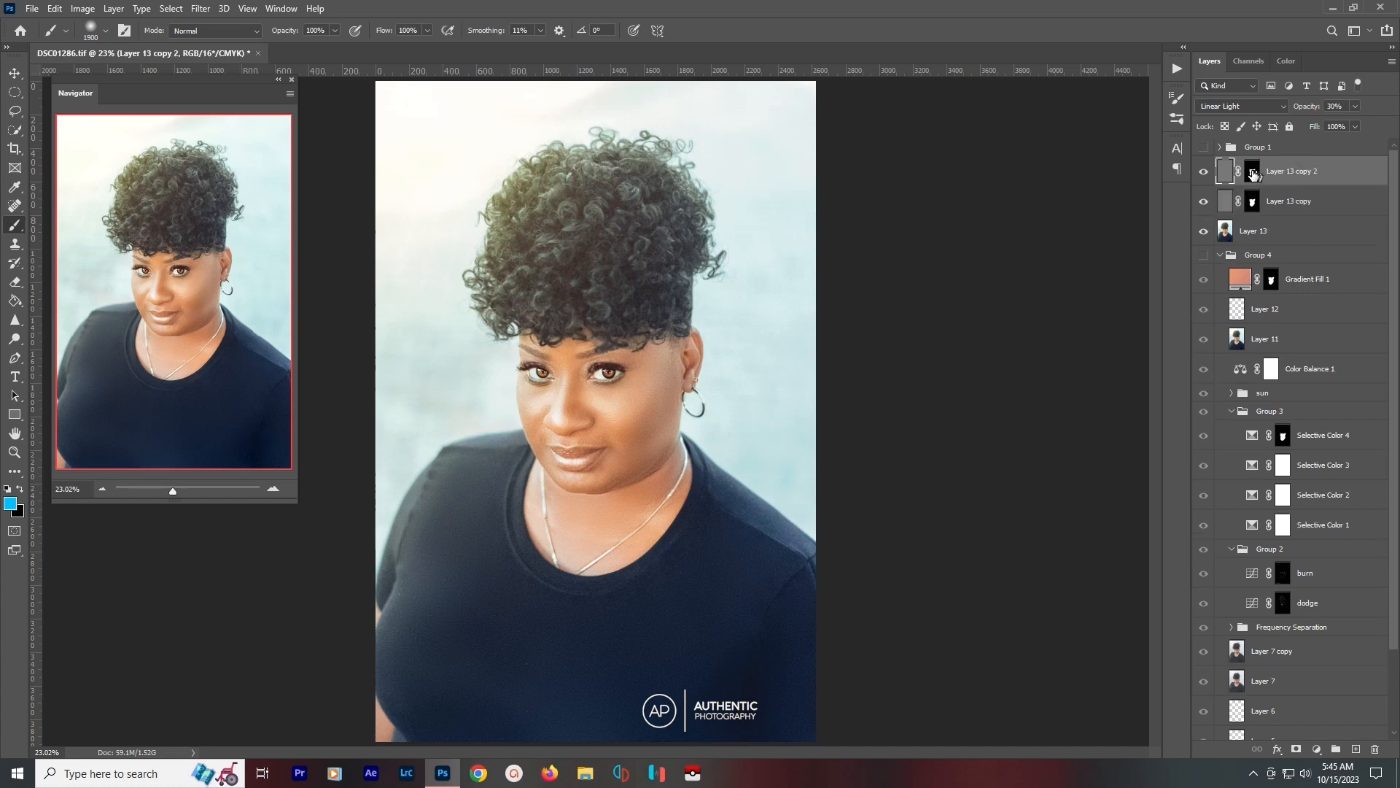
{"action": "left_click", "coordinate": [1252, 173]}
{"action": "key", "text": "ctrl+i"}
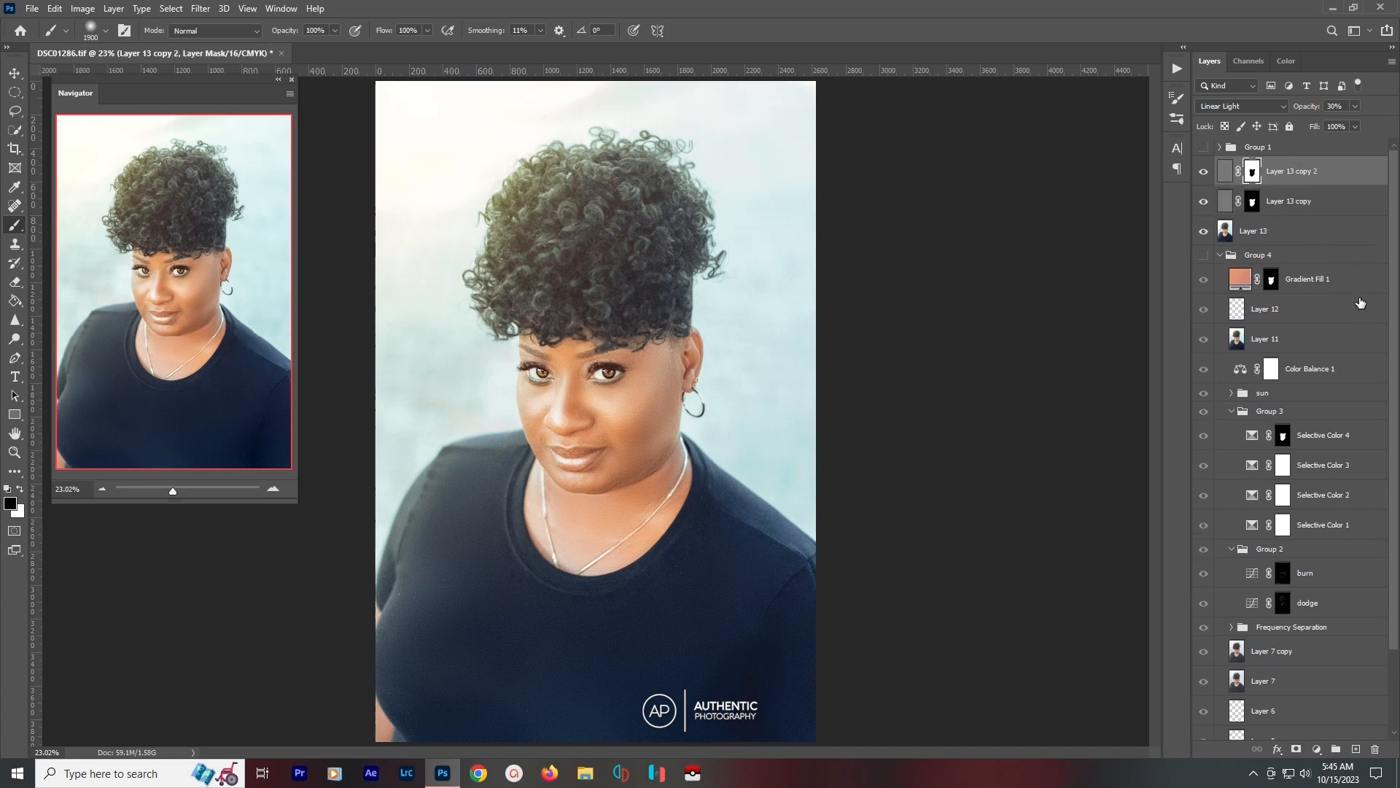
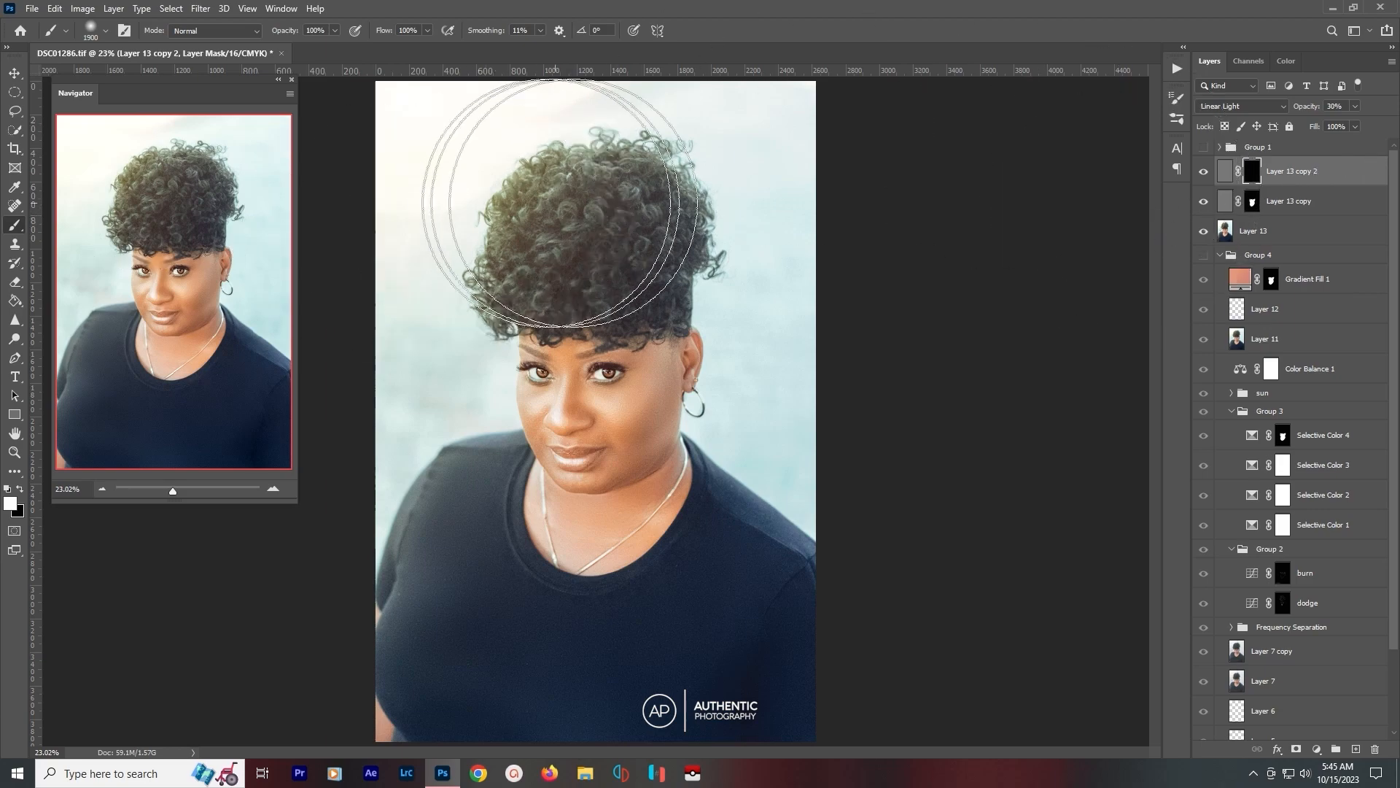
Paint white over the hair on the Layer 13 copy 2 mask with a size 500 brush, and compare the sharpening.
{"action": "scroll", "coordinate": [589, 206], "scroll_direction": "up", "scroll_amount": 2}
{"action": "scroll", "coordinate": [625, 295], "scroll_direction": "up", "scroll_amount": 2}
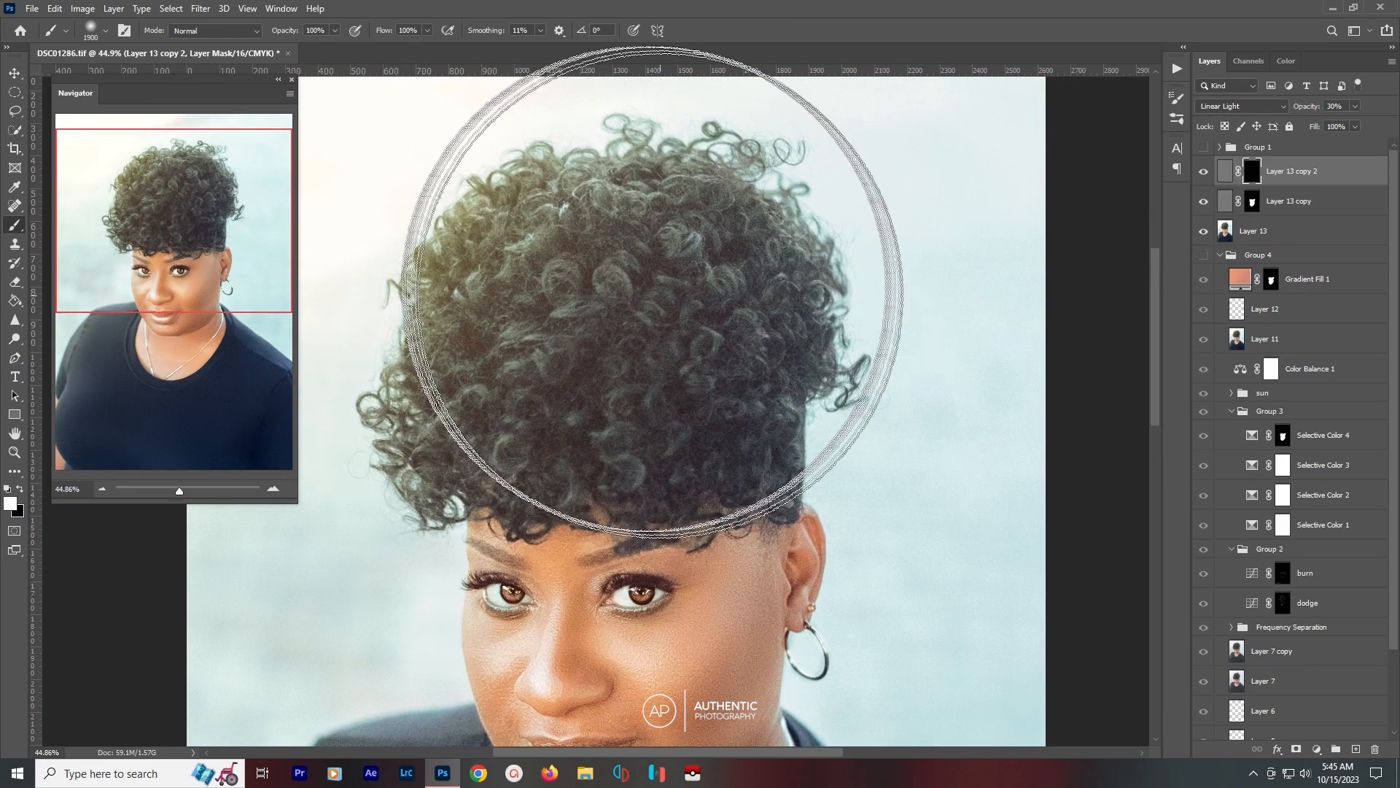
{"action": "key", "text": "bracketleft"}
{"action": "key", "text": "bracketleft"}
{"action": "key", "text": "bracketleft"}
{"action": "key", "text": "bracketleft"}
{"action": "key", "text": "bracketleft"}
{"action": "key", "text": "bracketleft"}
{"action": "key", "text": "bracketleft"}
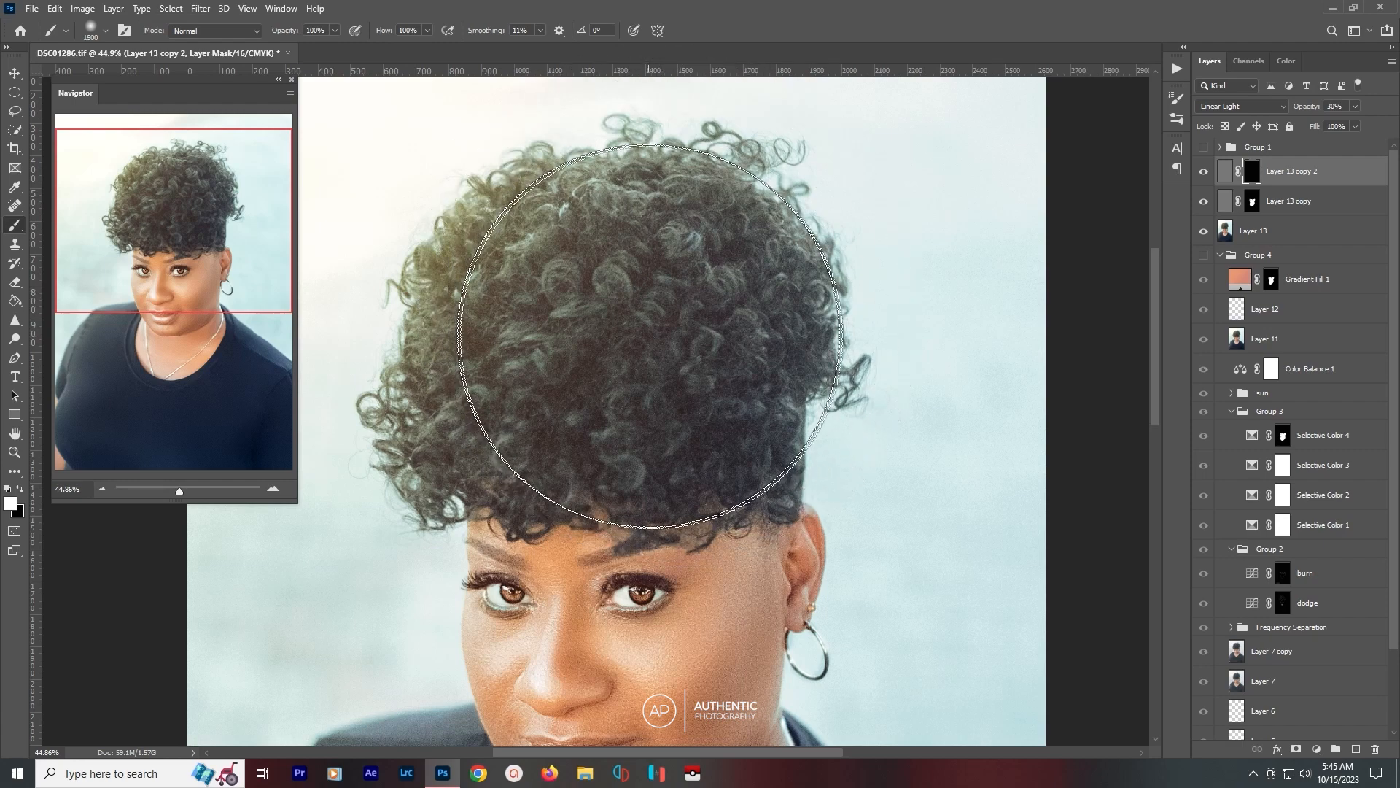
{"action": "key", "text": "bracketleft"}
{"action": "key", "text": "bracketleft"}
{"action": "key", "text": "bracketleft"}
{"action": "key", "text": "bracketleft"}
{"action": "key", "text": "bracketleft"}
{"action": "key", "text": "bracketleft"}
{"action": "key", "text": "bracketleft"}
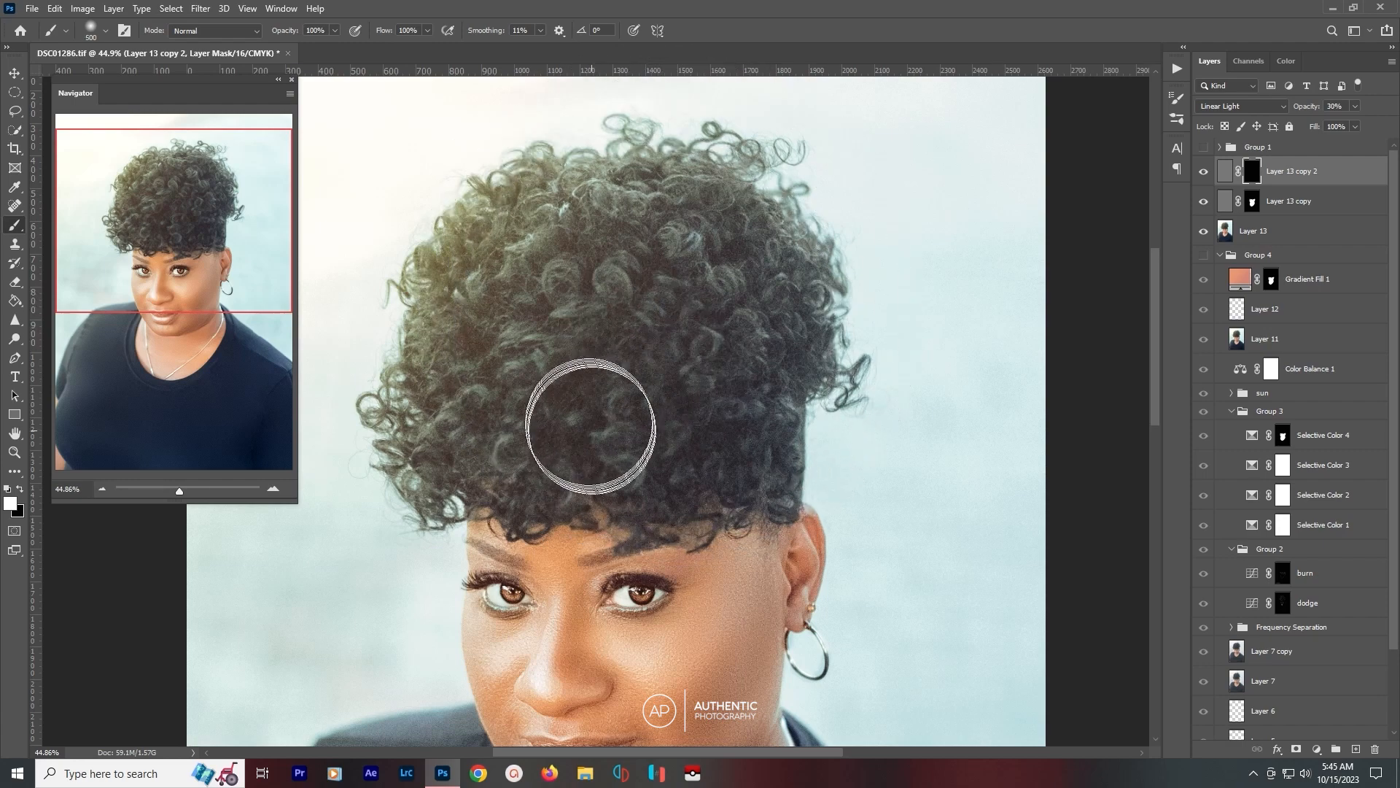
{"action": "mouse_move", "coordinate": [527, 424]}
{"action": "left_mouse_down"}
{"action": "mouse_move", "coordinate": [703, 297]}
{"action": "mouse_move", "coordinate": [569, 248]}
{"action": "mouse_move", "coordinate": [623, 328]}
{"action": "mouse_move", "coordinate": [704, 351]}
{"action": "left_mouse_up"}
{"action": "mouse_move", "coordinate": [640, 286]}
{"action": "left_mouse_down"}
{"action": "mouse_move", "coordinate": [734, 297]}
{"action": "mouse_move", "coordinate": [748, 266]}
{"action": "mouse_move", "coordinate": [750, 376]}
{"action": "mouse_move", "coordinate": [688, 415]}
{"action": "left_mouse_up"}
{"action": "left_click", "coordinate": [1204, 173]}
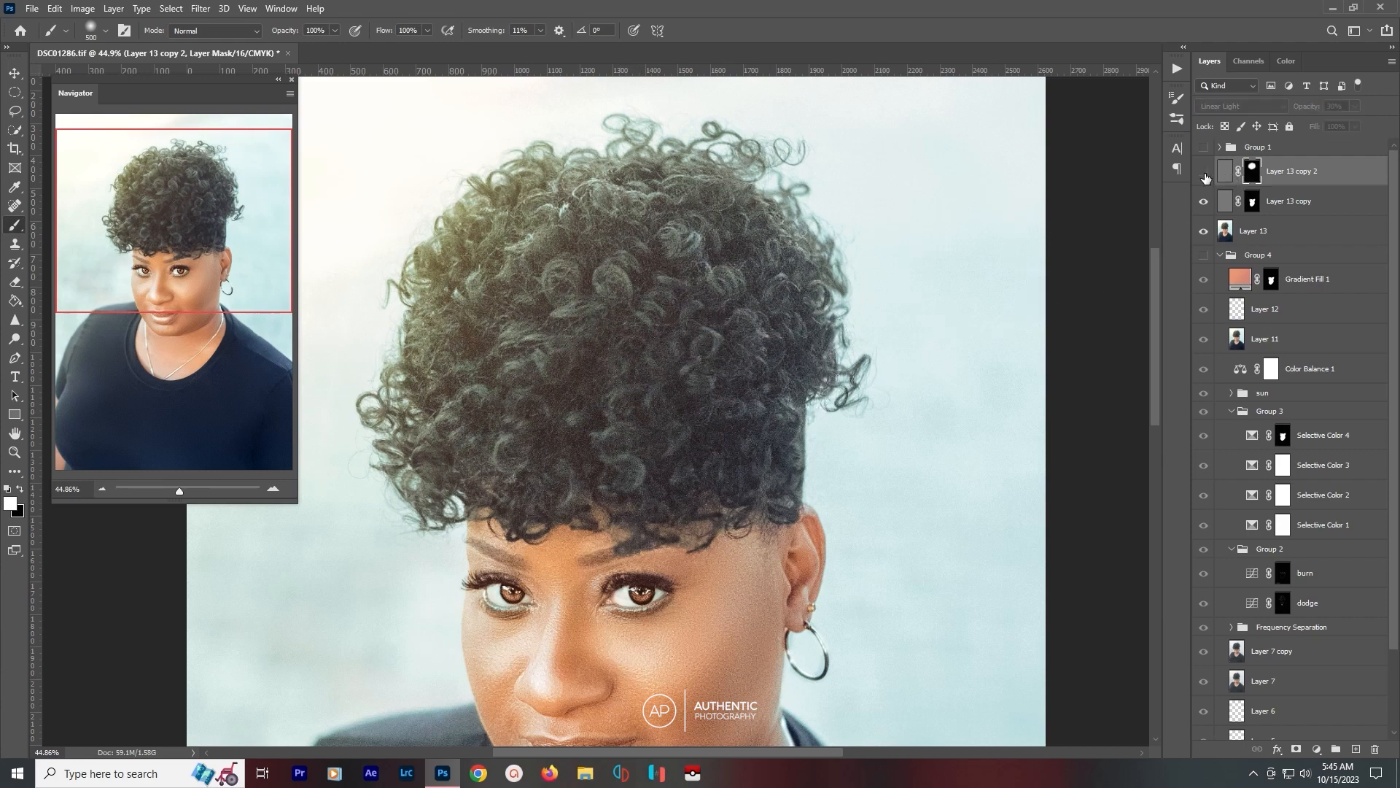
{"action": "left_click", "coordinate": [1205, 173]}
{"action": "key", "text": "ctrl+0"}
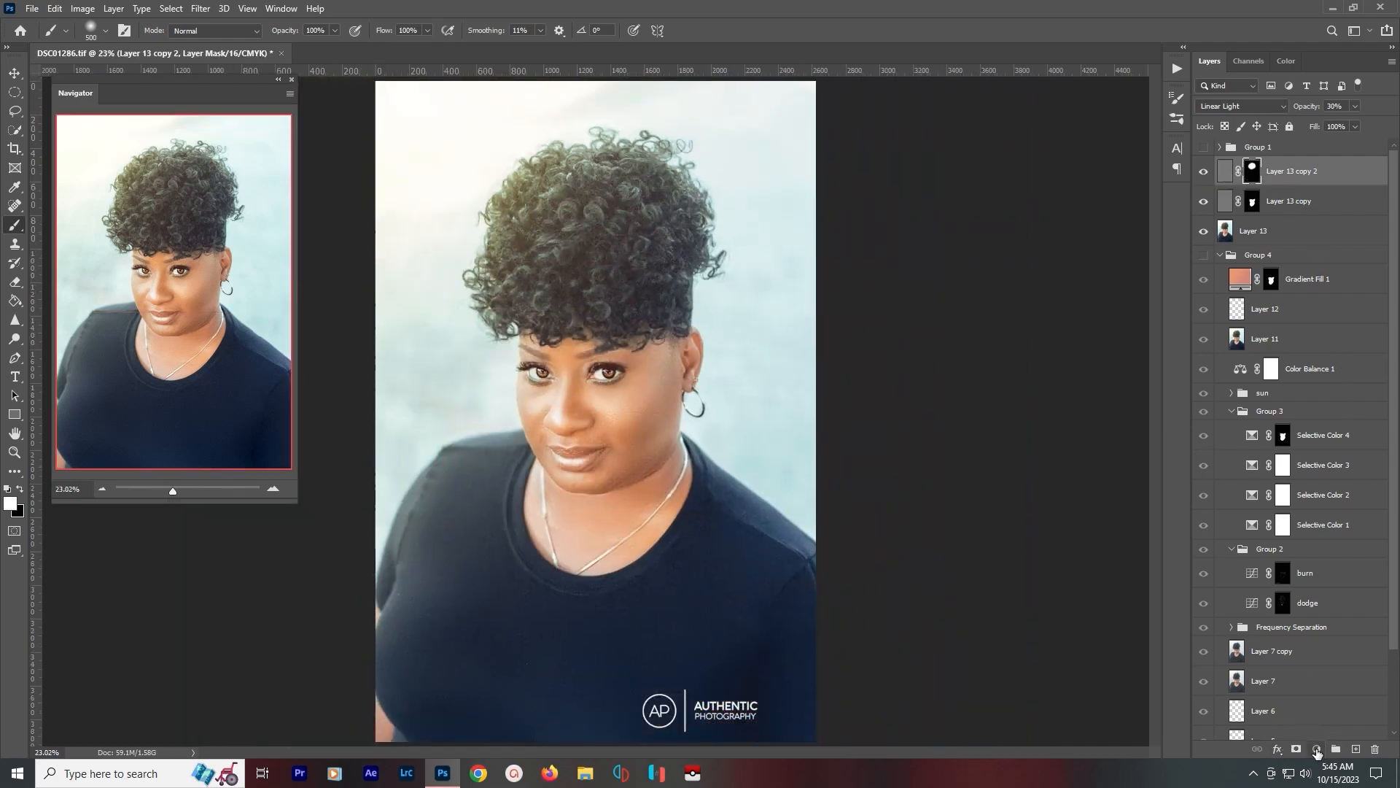
Add a Levels adjustment layer above the sharpening layers with the shadow input level at 22.
{"action": "left_click", "coordinate": [1317, 748]}
{"action": "left_click", "coordinate": [1364, 552]}
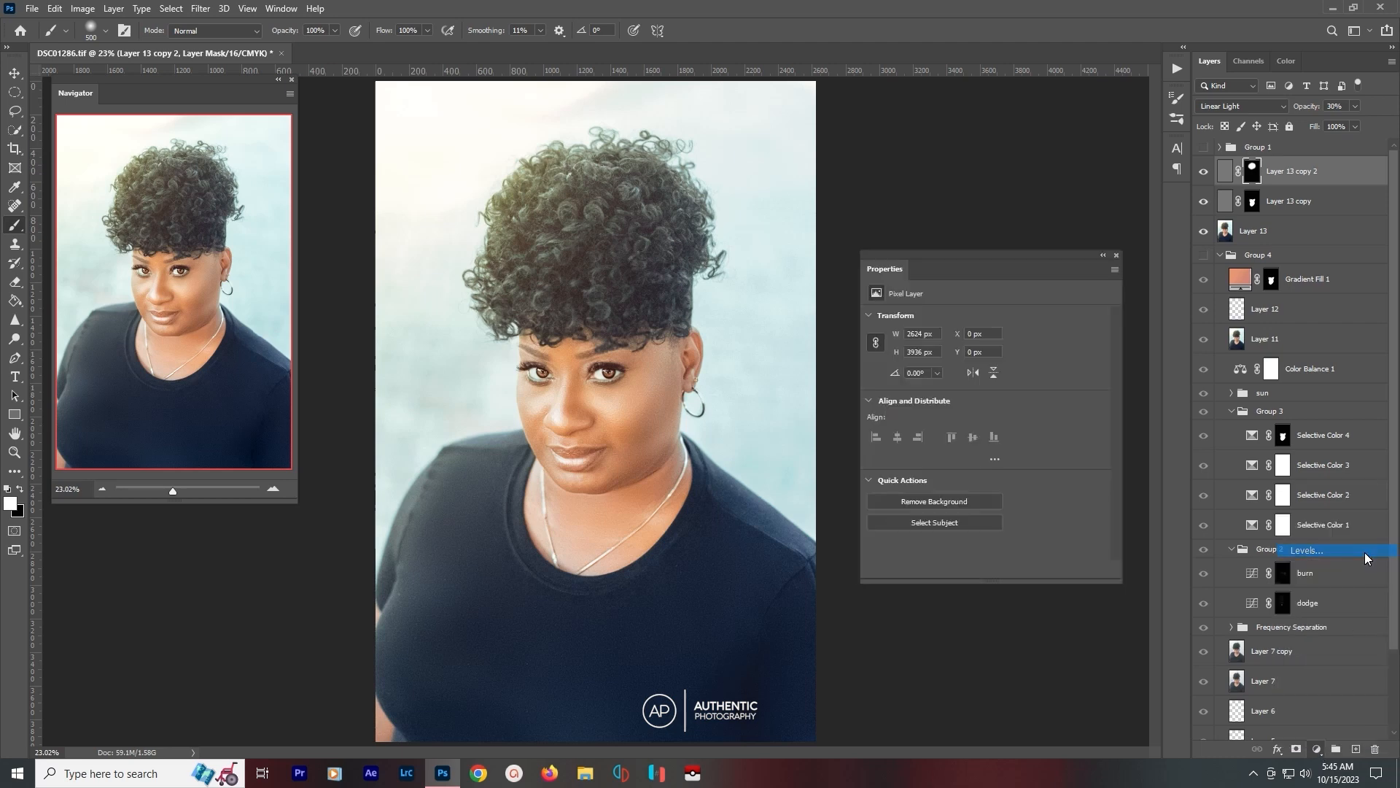
{"action": "mouse_move", "coordinate": [906, 426]}
{"action": "left_mouse_down"}
{"action": "mouse_move", "coordinate": [883, 414]}
{"action": "mouse_move", "coordinate": [921, 426]}
{"action": "left_mouse_up"}
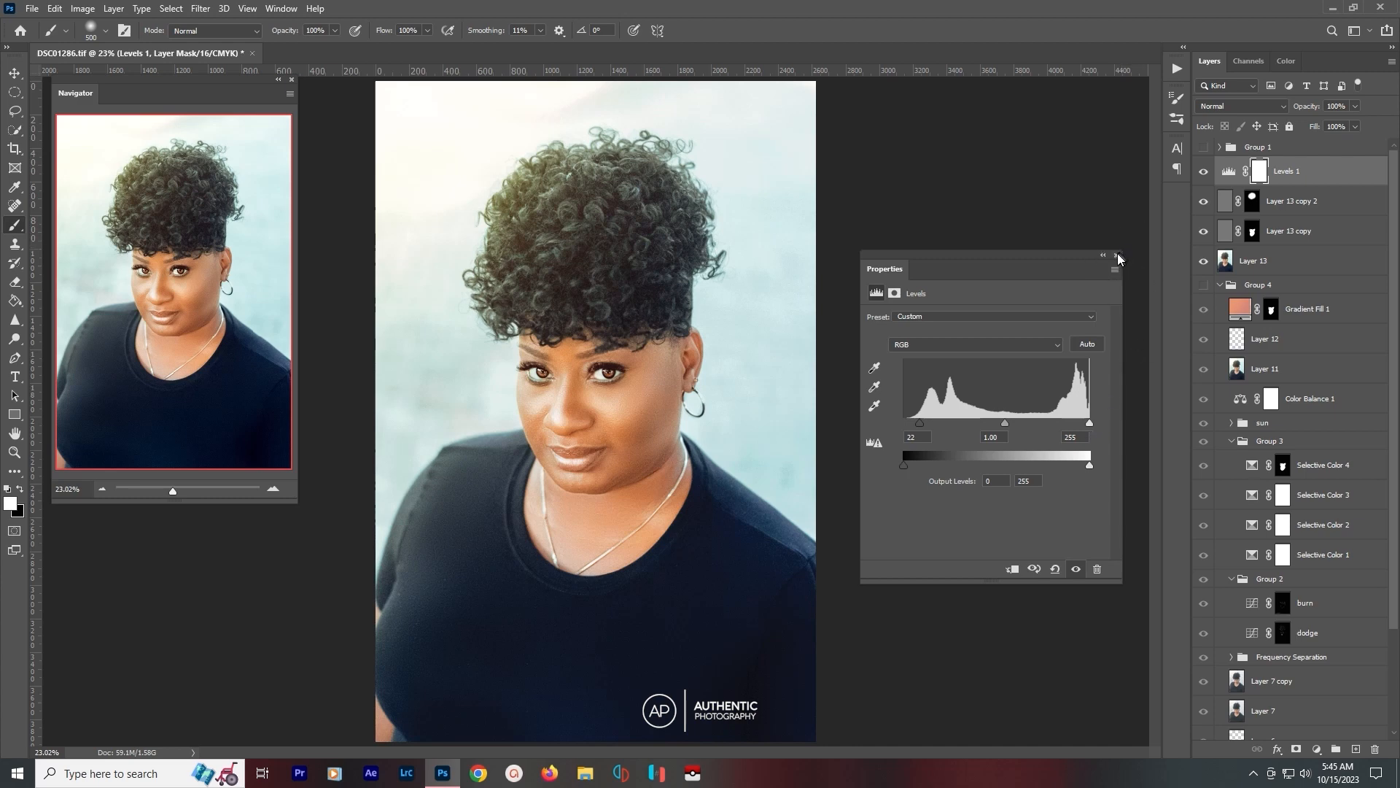
{"action": "mouse_move", "coordinate": [921, 426]}
{"action": "left_mouse_down"}
{"action": "mouse_move", "coordinate": [902, 426]}
{"action": "mouse_move", "coordinate": [918, 423]}
{"action": "left_mouse_up"}
{"action": "left_click", "coordinate": [1116, 255]}
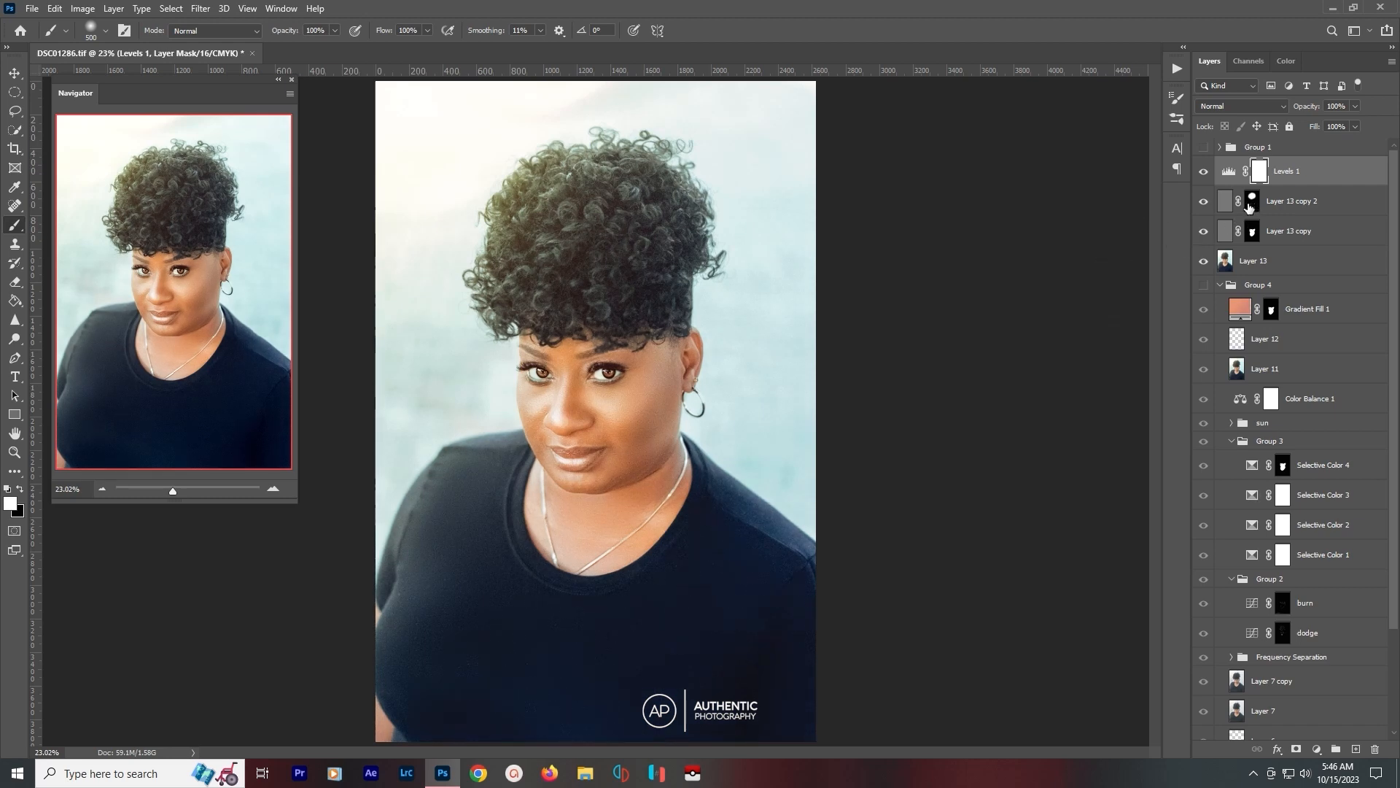
Try Layer 13 copy 2 at 100% opacity, inspect the hair, and delete that layer.
{"action": "left_click", "coordinate": [1306, 202]}
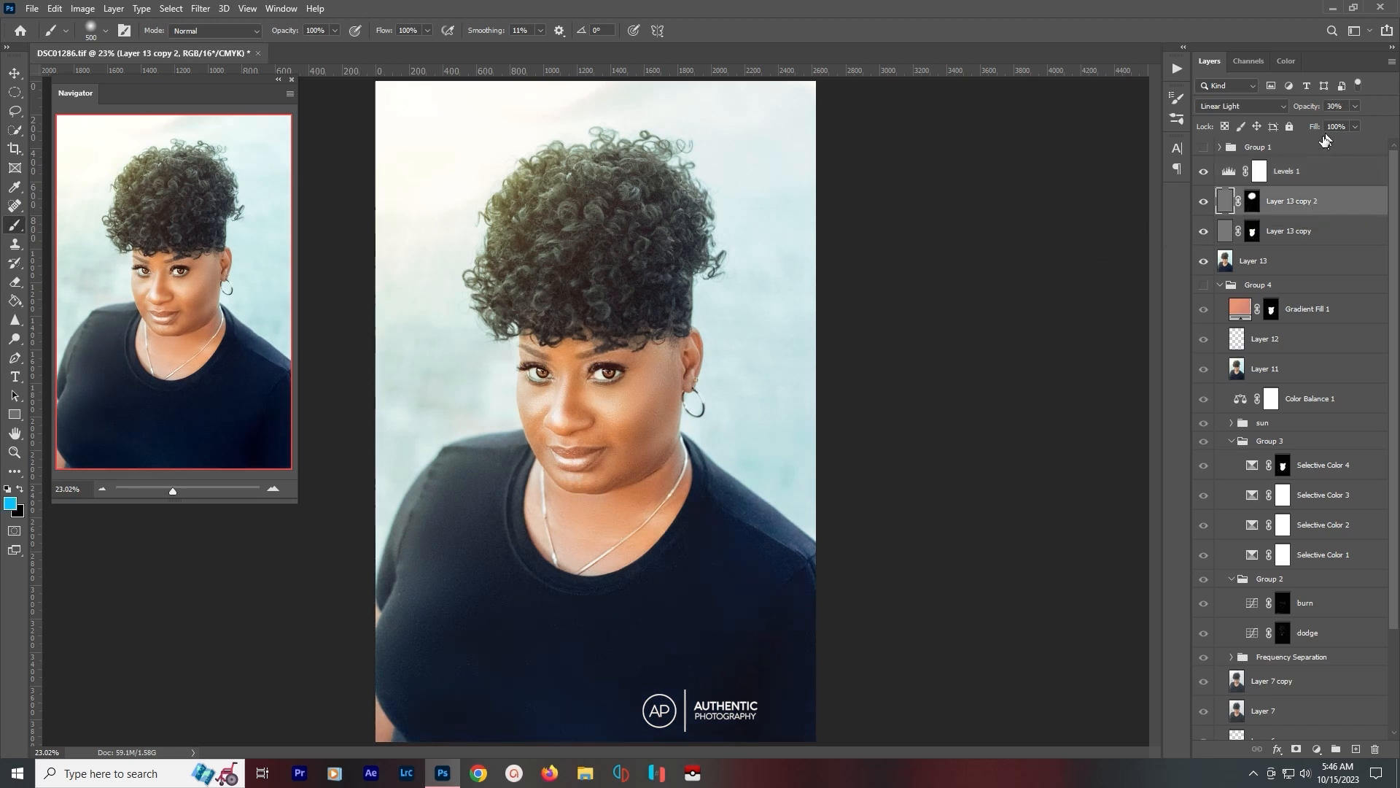
{"action": "left_click", "coordinate": [1269, 232]}
{"action": "left_click", "coordinate": [1284, 208]}
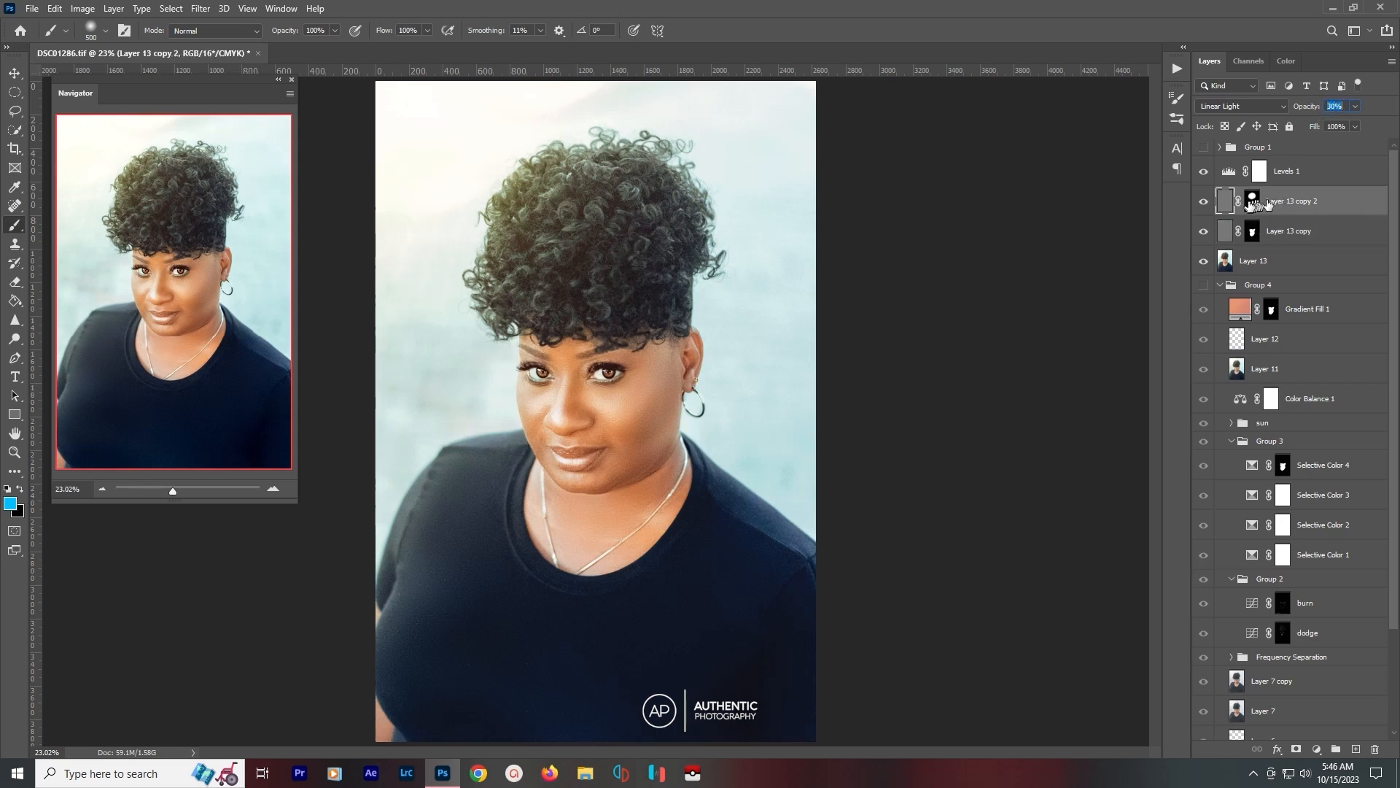
{"action": "left_click", "coordinate": [1355, 106]}
{"action": "left_click_drag", "start_coordinate": [1356, 126], "coordinate": [1397, 130]}
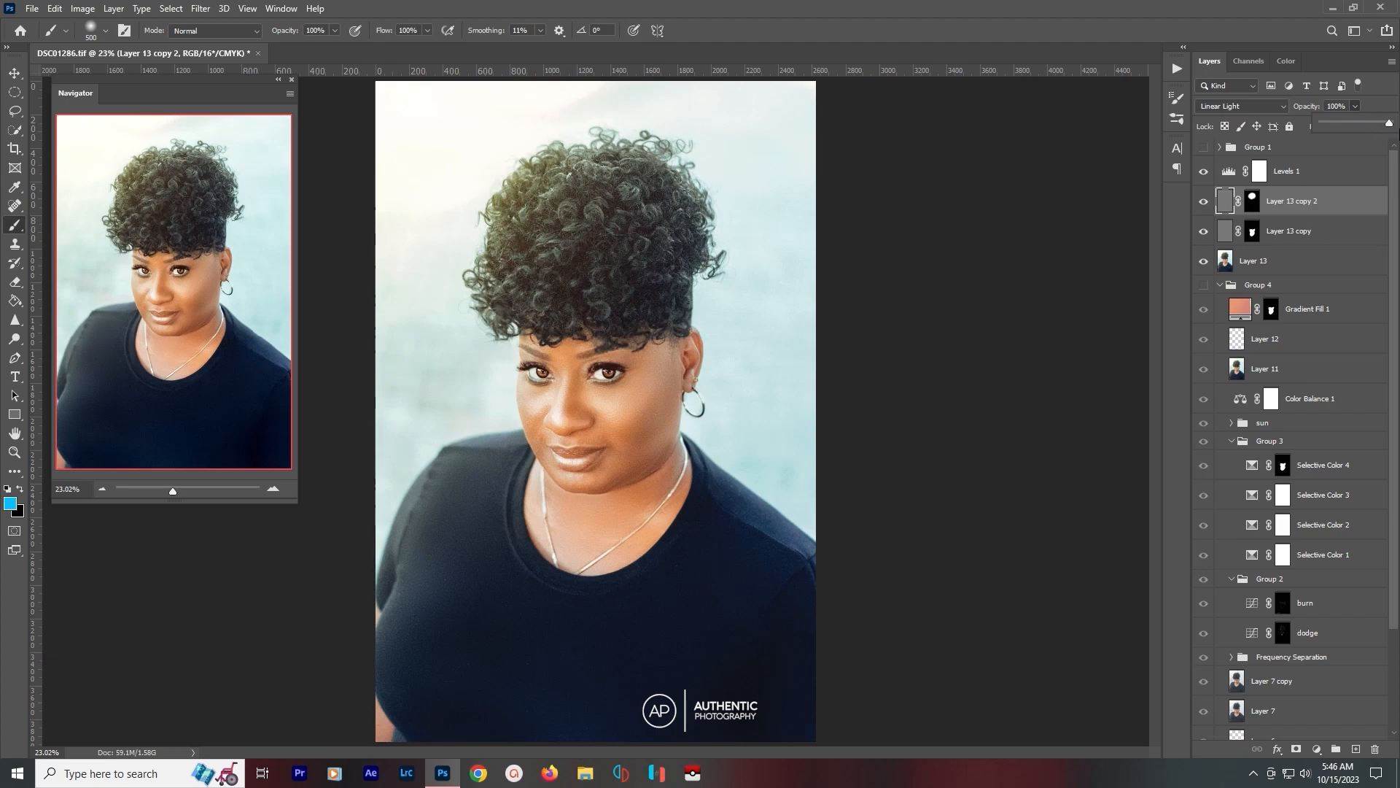
{"action": "scroll", "coordinate": [616, 246], "scroll_direction": "up", "scroll_amount": 3}
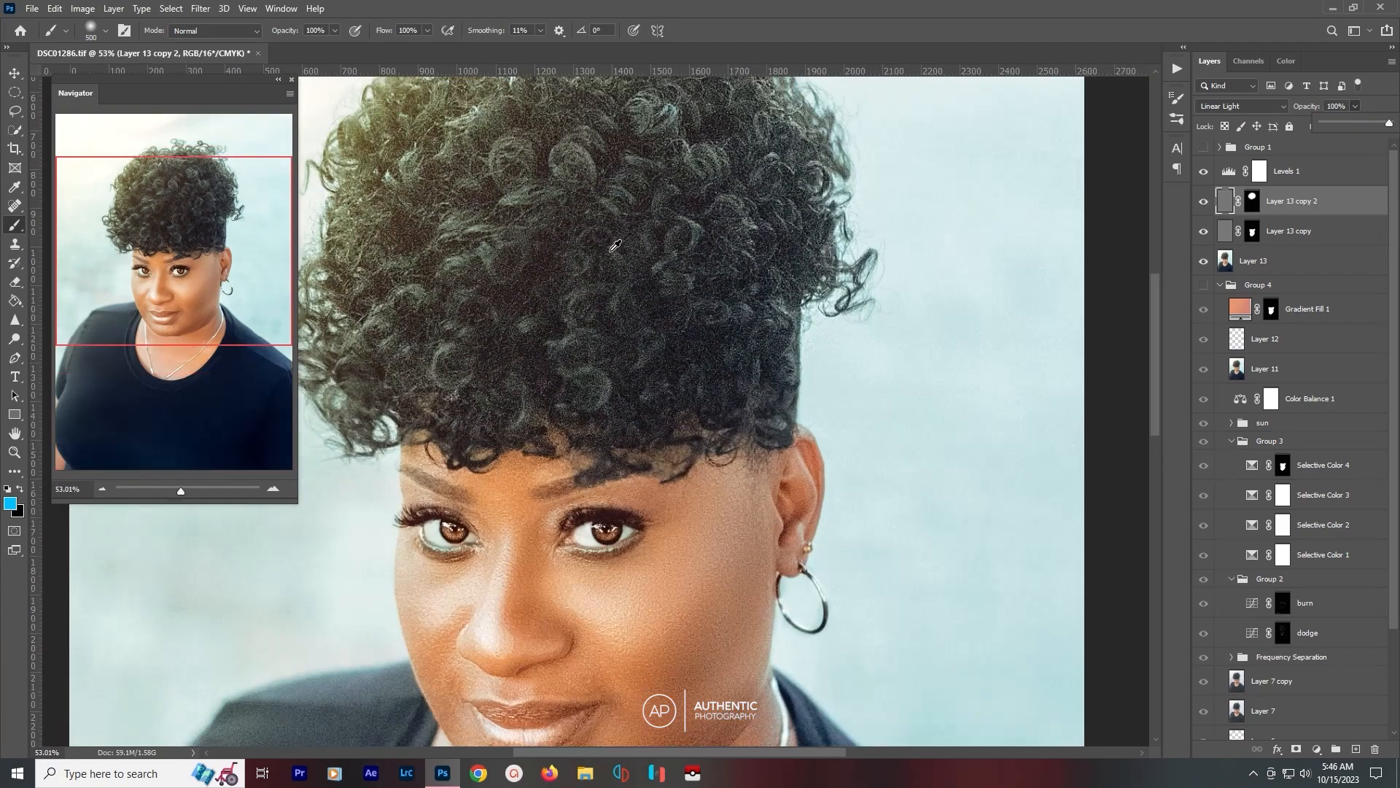
{"action": "left_click", "coordinate": [1329, 106]}
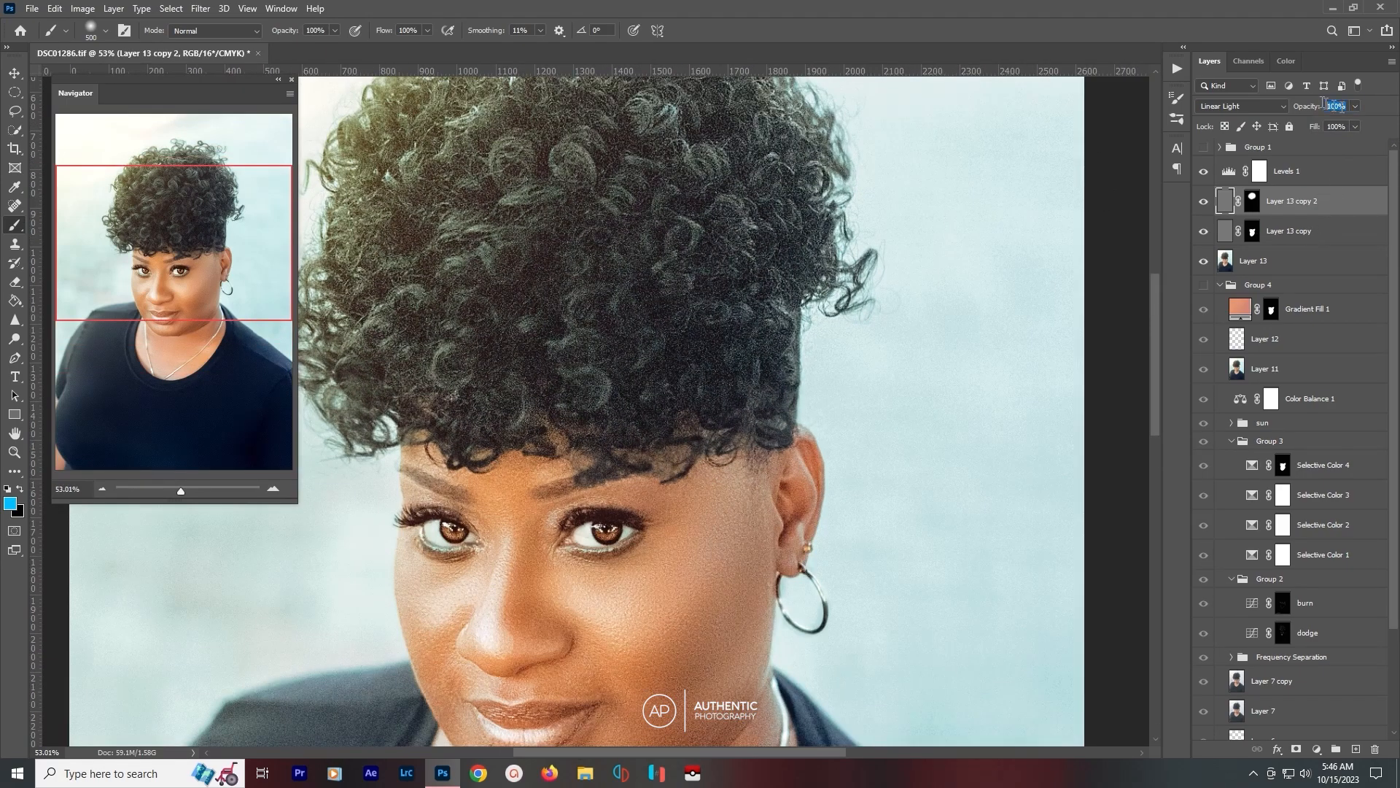
{"action": "type", "text": "3"}
{"action": "key", "text": "Delete"}
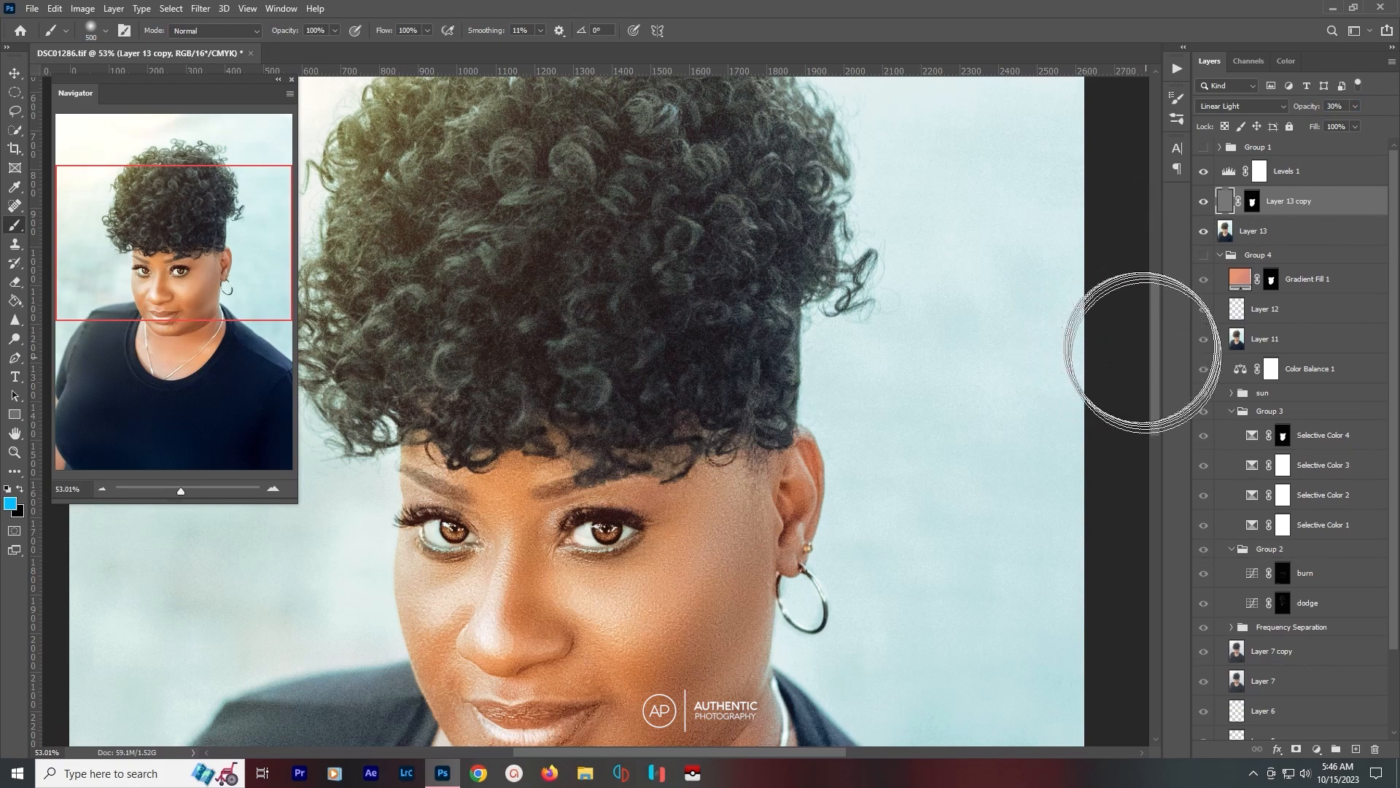
Add a Selective Color adjustment above Layer 13 copy and set Blacks to Cyan +24, Magenta +17, Yellow -17 and Black +13.
{"action": "key", "text": "ctrl+0"}
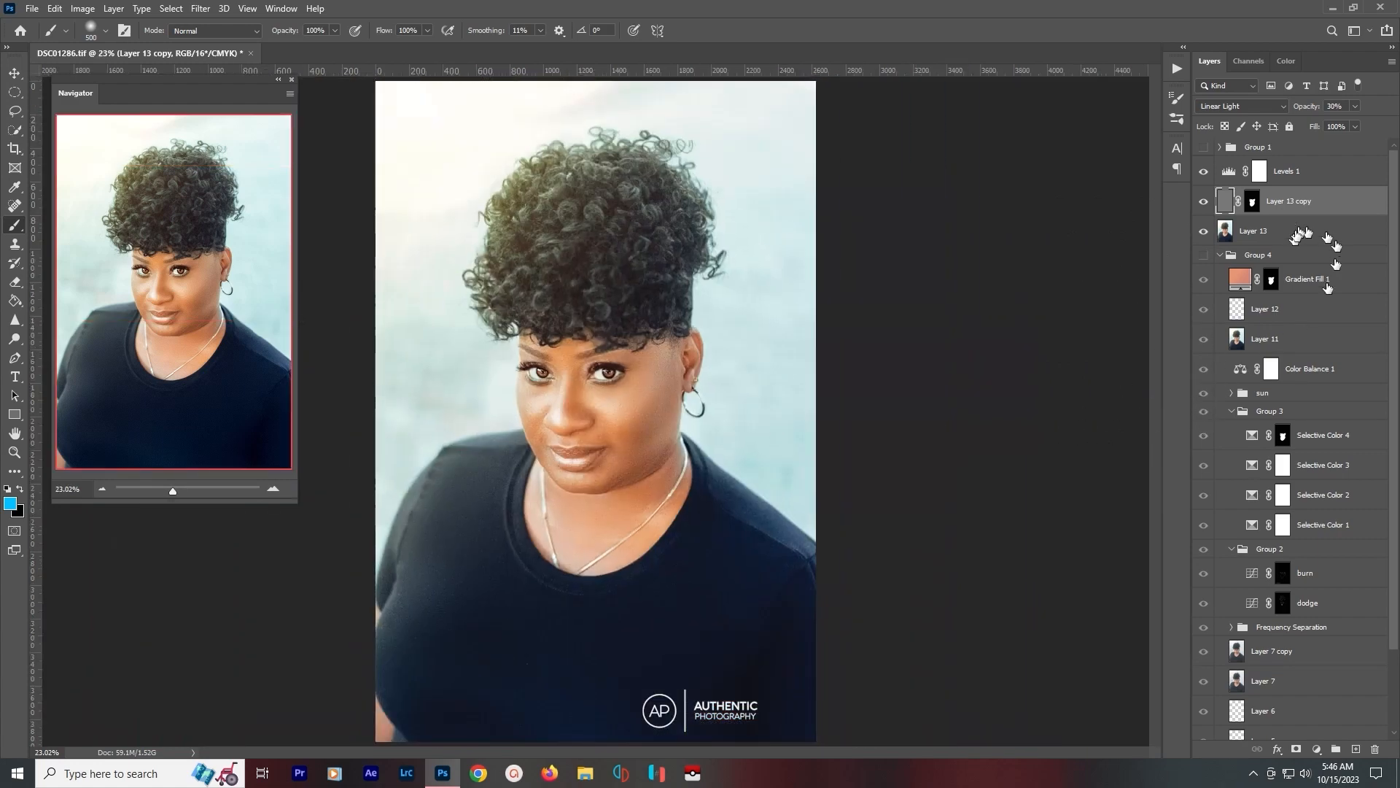
{"action": "left_click", "coordinate": [1316, 749]}
{"action": "left_click", "coordinate": [1336, 739]}
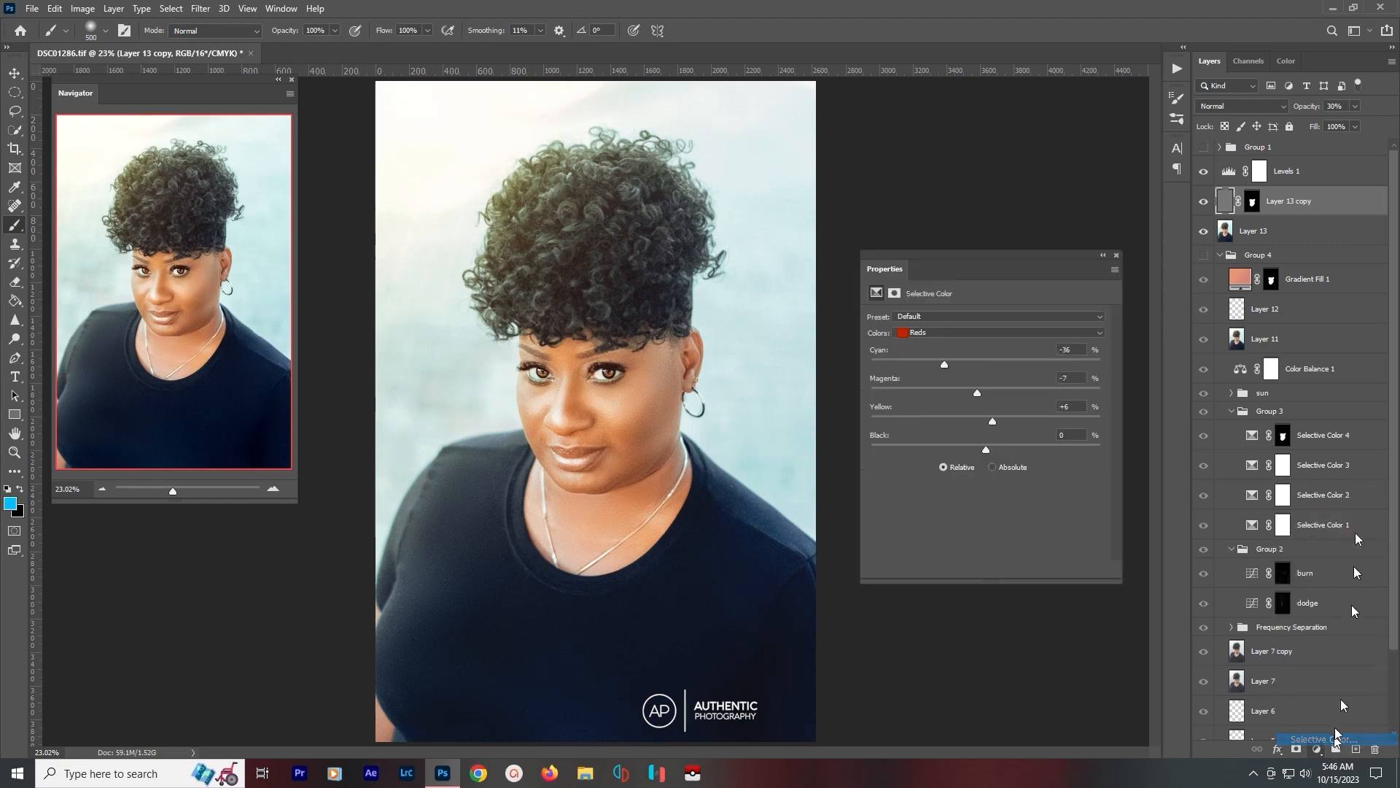
{"action": "left_click", "coordinate": [962, 332]}
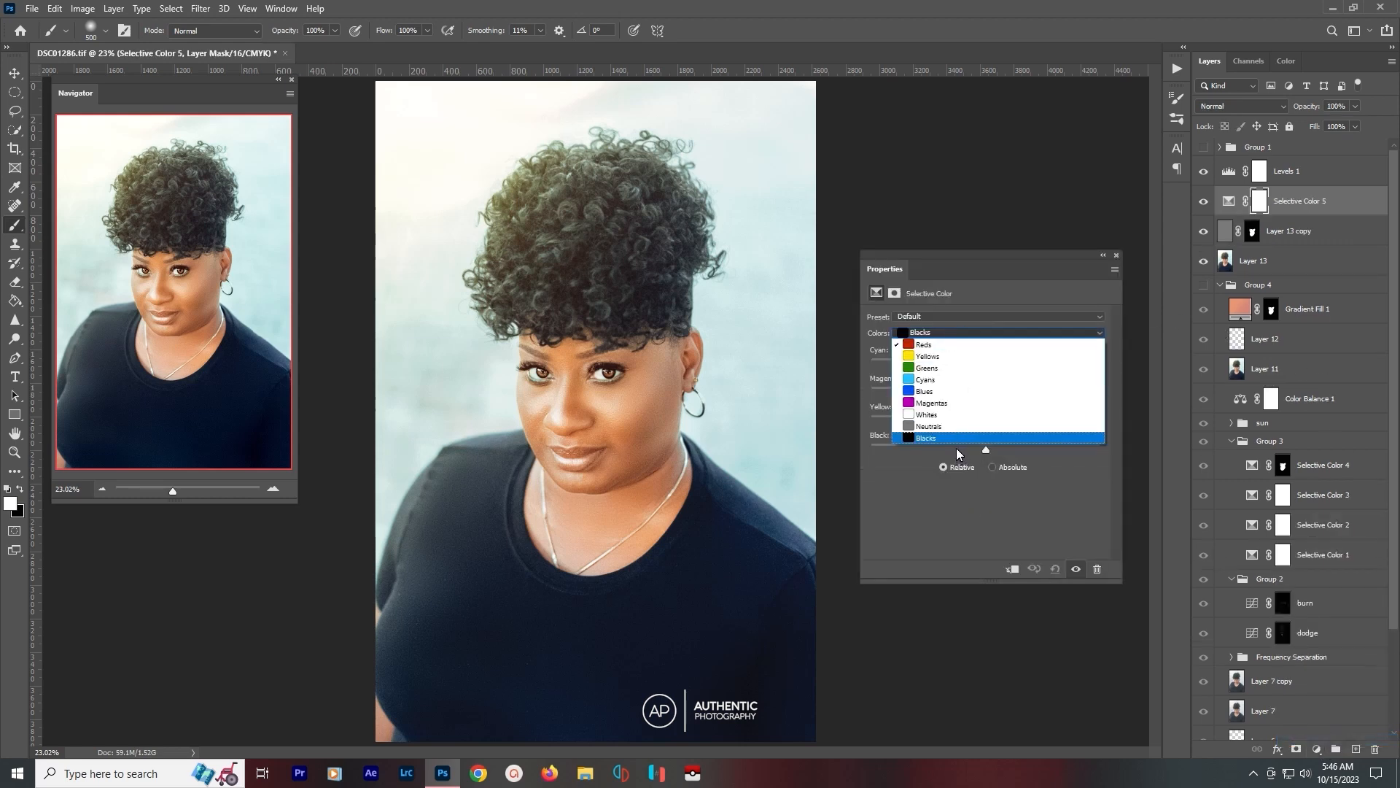
{"action": "left_click", "coordinate": [957, 439]}
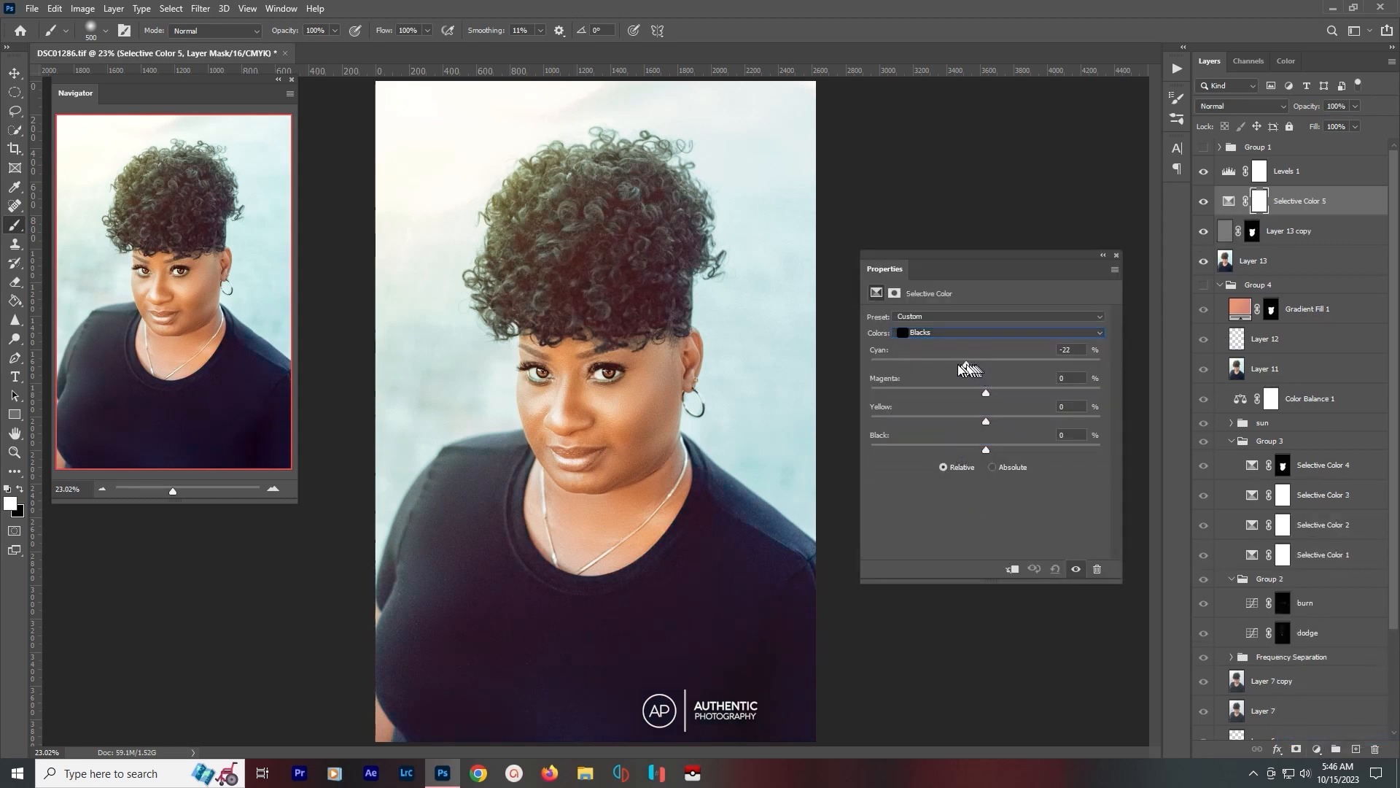
{"action": "left_click_drag", "start_coordinate": [958, 365], "coordinate": [1004, 448]}
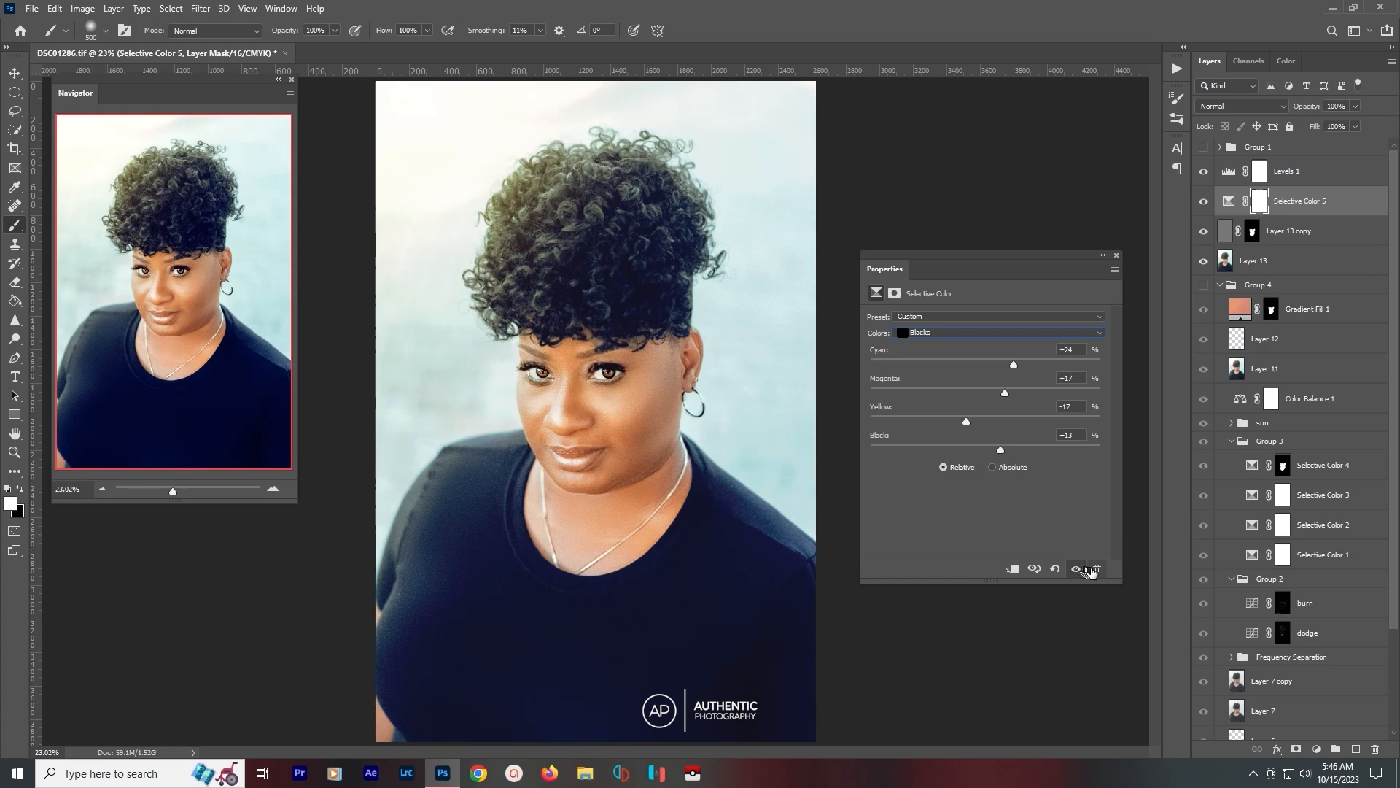
Move the Selective Color 5 adjustment above Levels 1 and invert its mask to black.
{"action": "left_click", "coordinate": [1116, 255]}
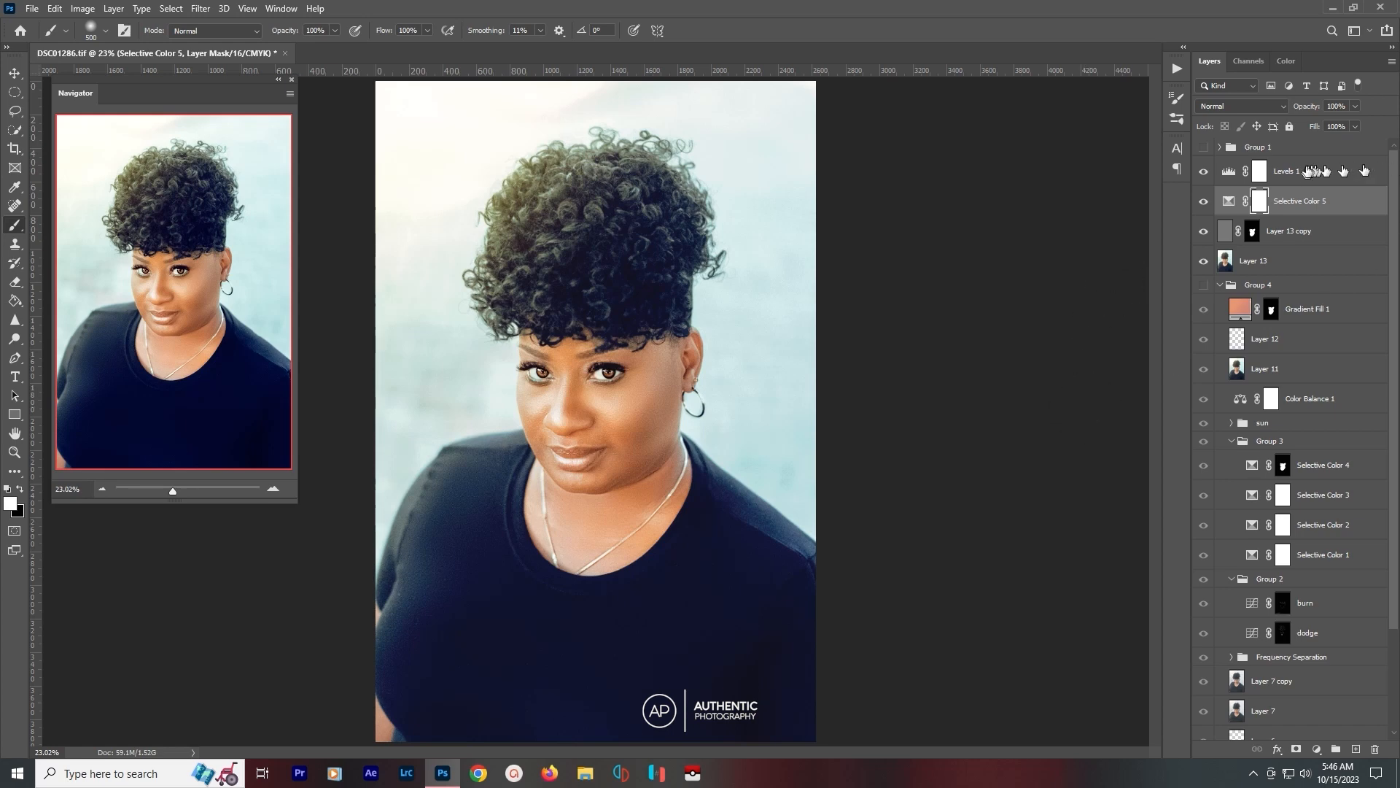
{"action": "left_click_drag", "start_coordinate": [1309, 201], "coordinate": [1317, 175]}
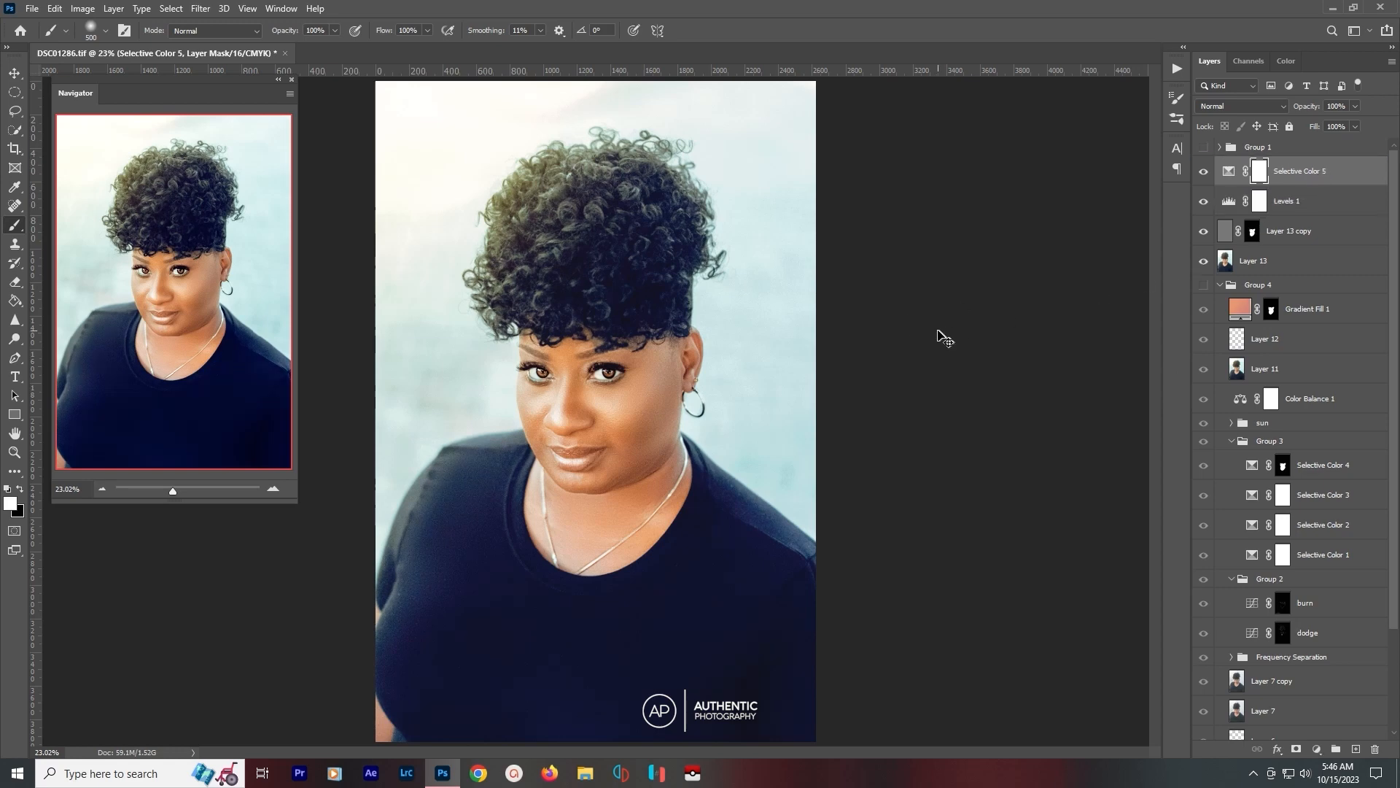
{"action": "key", "text": "ctrl+i"}
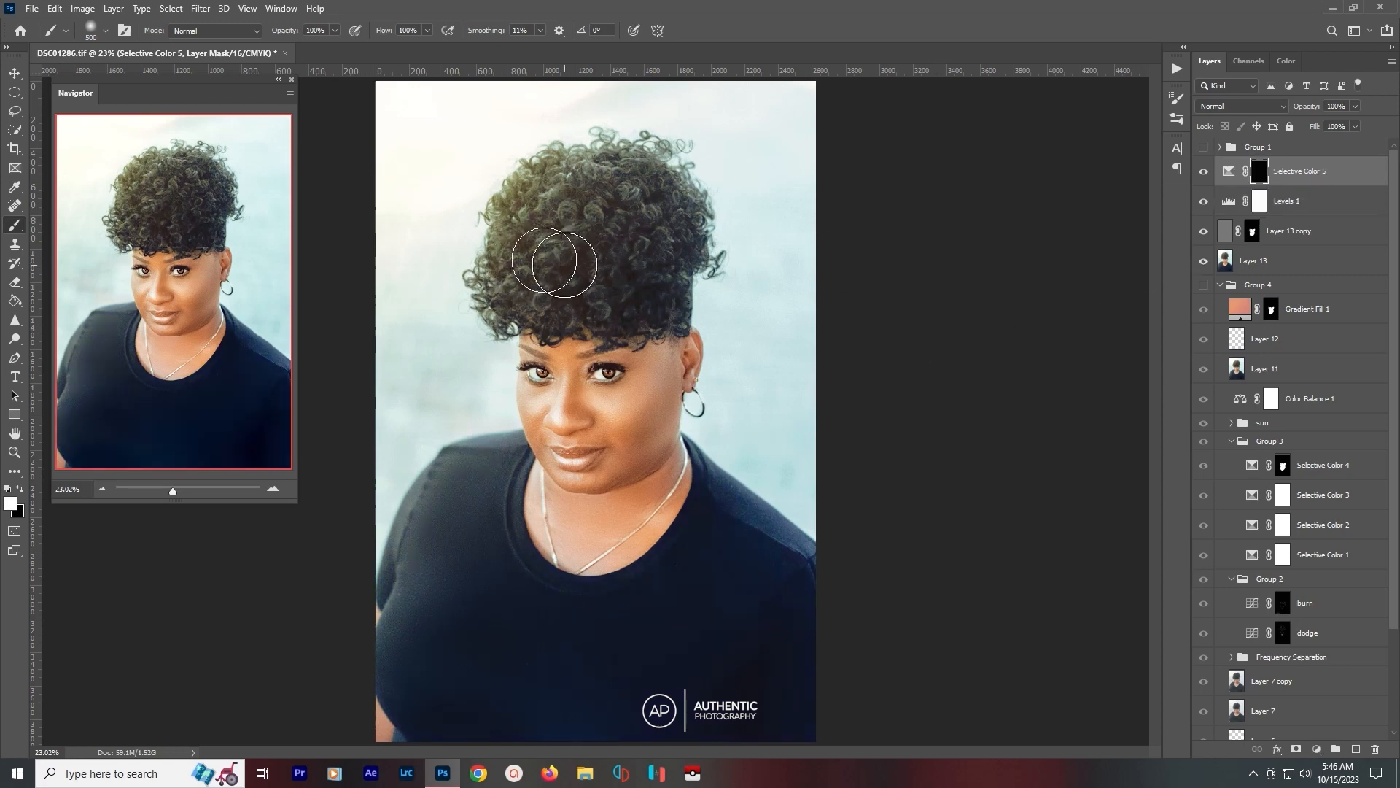
Paint white over the hair on the Selective Color 5 mask at 30% brush opacity.
{"action": "scroll", "coordinate": [604, 248], "scroll_direction": "up", "scroll_amount": 2}
{"action": "scroll", "coordinate": [606, 243], "scroll_direction": "up", "scroll_amount": 1}
{"action": "key", "text": "3"}
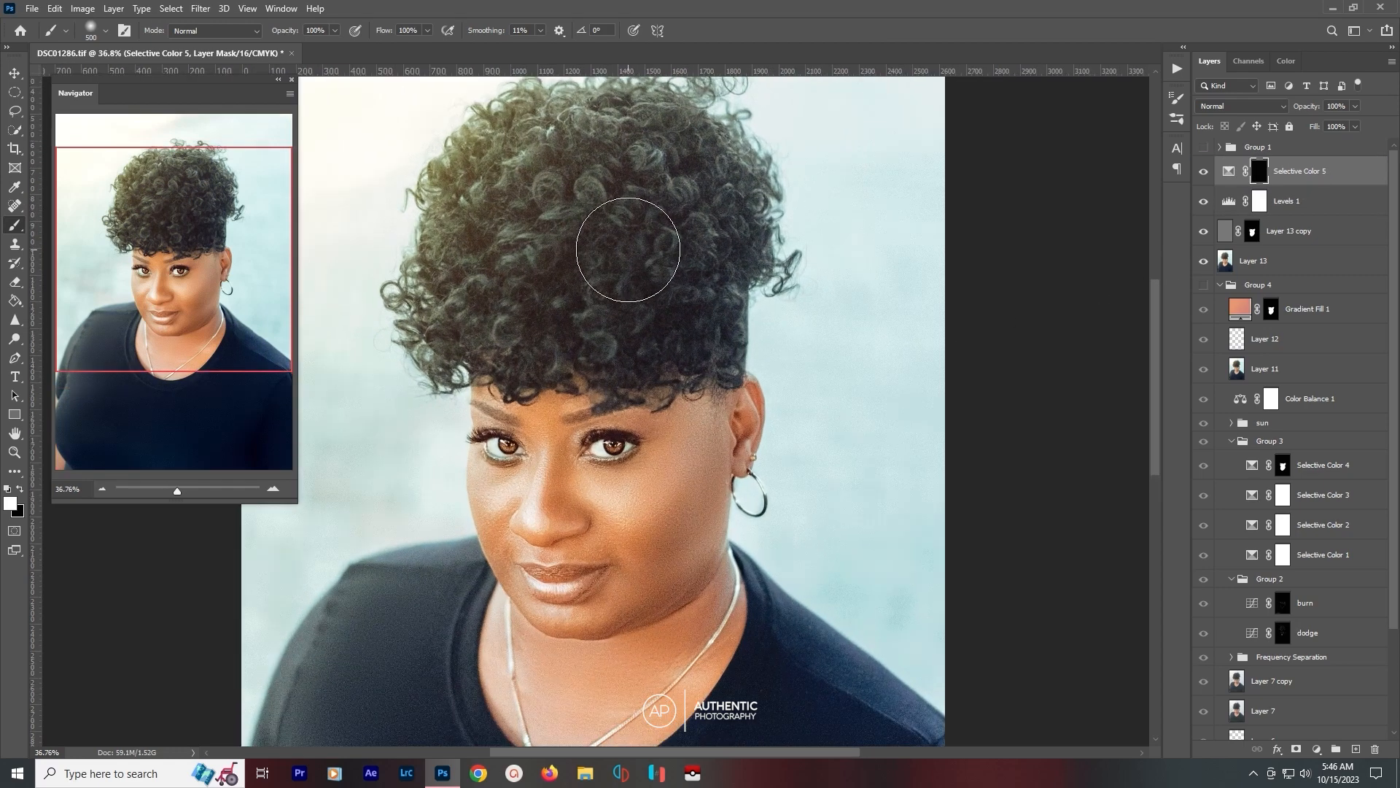
{"action": "mouse_move", "coordinate": [550, 303]}
{"action": "left_mouse_down"}
{"action": "mouse_move", "coordinate": [540, 170]}
{"action": "mouse_move", "coordinate": [447, 321]}
{"action": "mouse_move", "coordinate": [467, 182]}
{"action": "mouse_move", "coordinate": [498, 162]}
{"action": "mouse_move", "coordinate": [611, 140]}
{"action": "mouse_move", "coordinate": [694, 178]}
{"action": "mouse_move", "coordinate": [671, 164]}
{"action": "mouse_move", "coordinate": [718, 216]}
{"action": "mouse_move", "coordinate": [724, 248]}
{"action": "mouse_move", "coordinate": [729, 216]}
{"action": "mouse_move", "coordinate": [764, 234]}
{"action": "mouse_move", "coordinate": [755, 190]}
{"action": "mouse_move", "coordinate": [664, 131]}
{"action": "mouse_move", "coordinate": [573, 175]}
{"action": "mouse_move", "coordinate": [693, 273]}
{"action": "mouse_move", "coordinate": [707, 317]}
{"action": "mouse_move", "coordinate": [523, 312]}
{"action": "mouse_move", "coordinate": [471, 330]}
{"action": "mouse_move", "coordinate": [480, 381]}
{"action": "mouse_move", "coordinate": [748, 362]}
{"action": "left_mouse_up"}
{"action": "scroll", "coordinate": [806, 358], "scroll_direction": "down", "scroll_amount": 3}
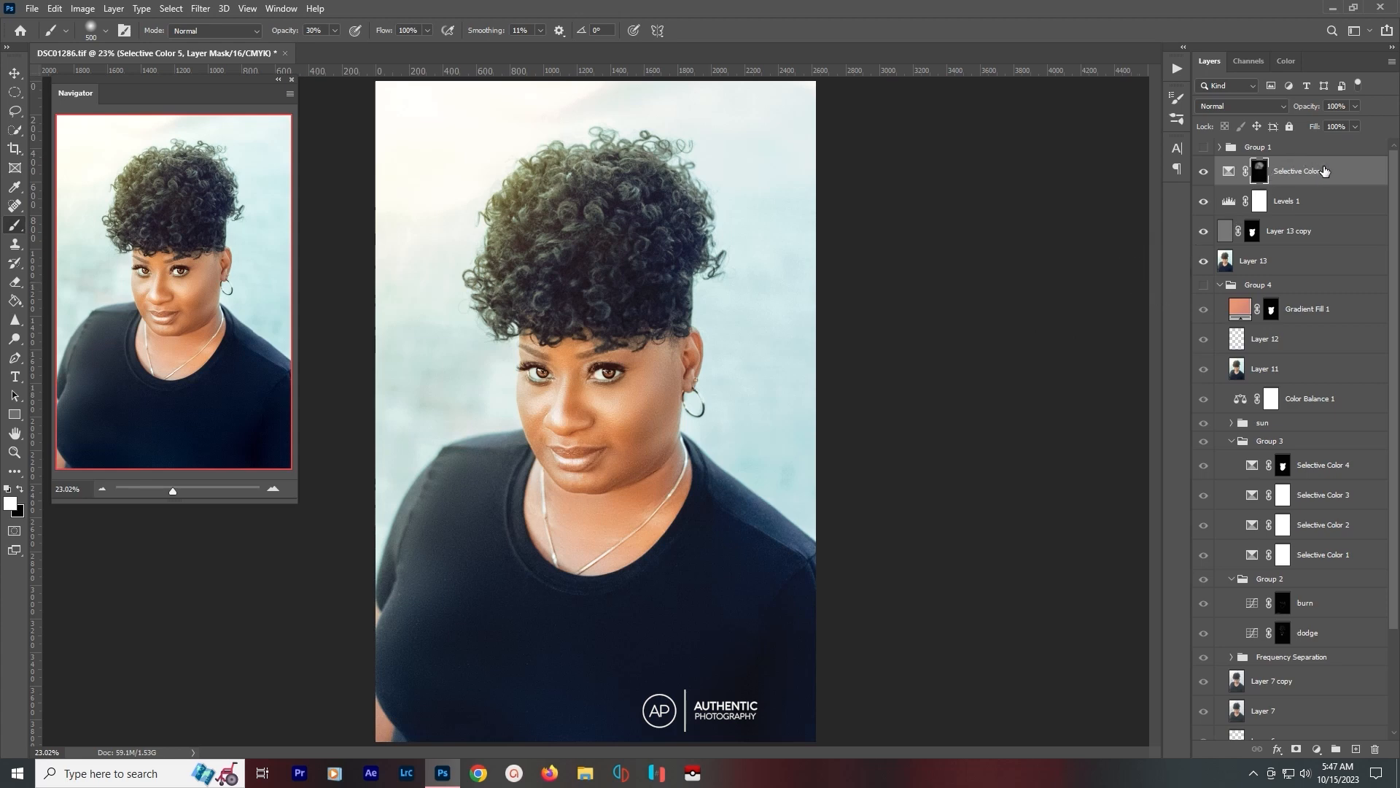
Compare the hair with and without Selective Color 5, and set that layer's opacity to 45%.
{"action": "left_click", "coordinate": [1204, 173]}
{"action": "left_click", "coordinate": [1204, 173]}
{"action": "left_click", "coordinate": [1339, 107]}
{"action": "type", "text": "4"}
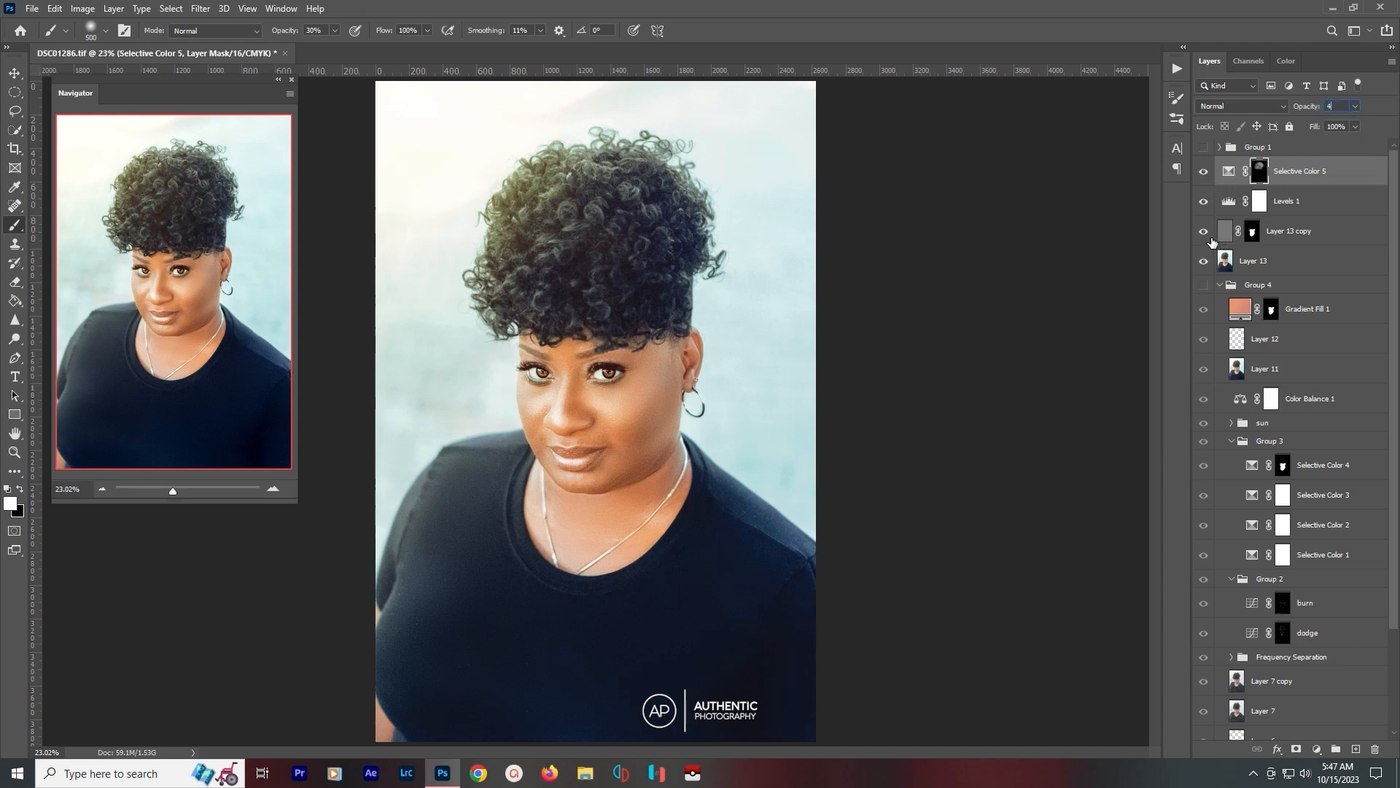
{"action": "type", "text": "5"}
Stamp all visible layers into a new merged layer and place it above Group 1.
{"action": "key", "text": "ctrl+shift+alt+e"}
{"action": "left_click_drag", "start_coordinate": [1329, 169], "coordinate": [1310, 138]}
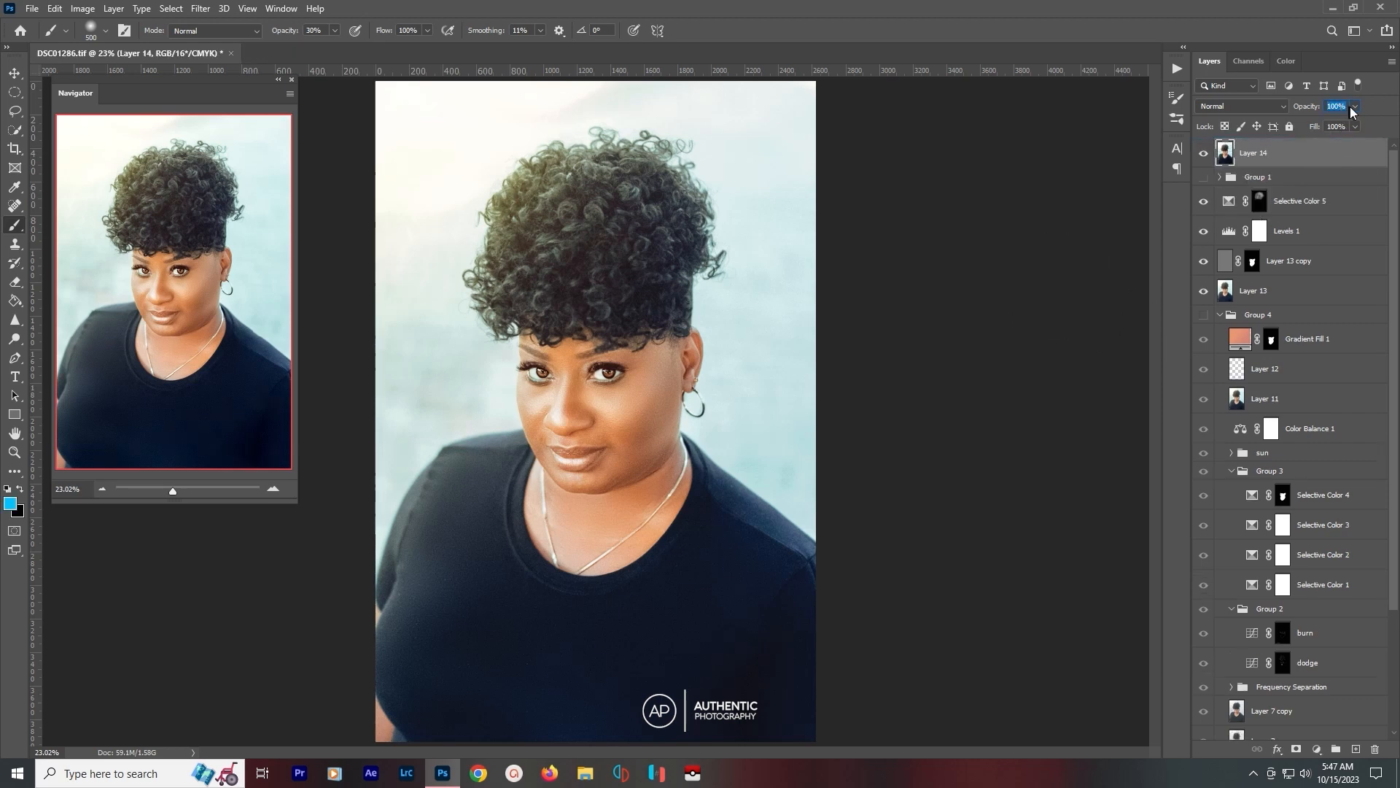